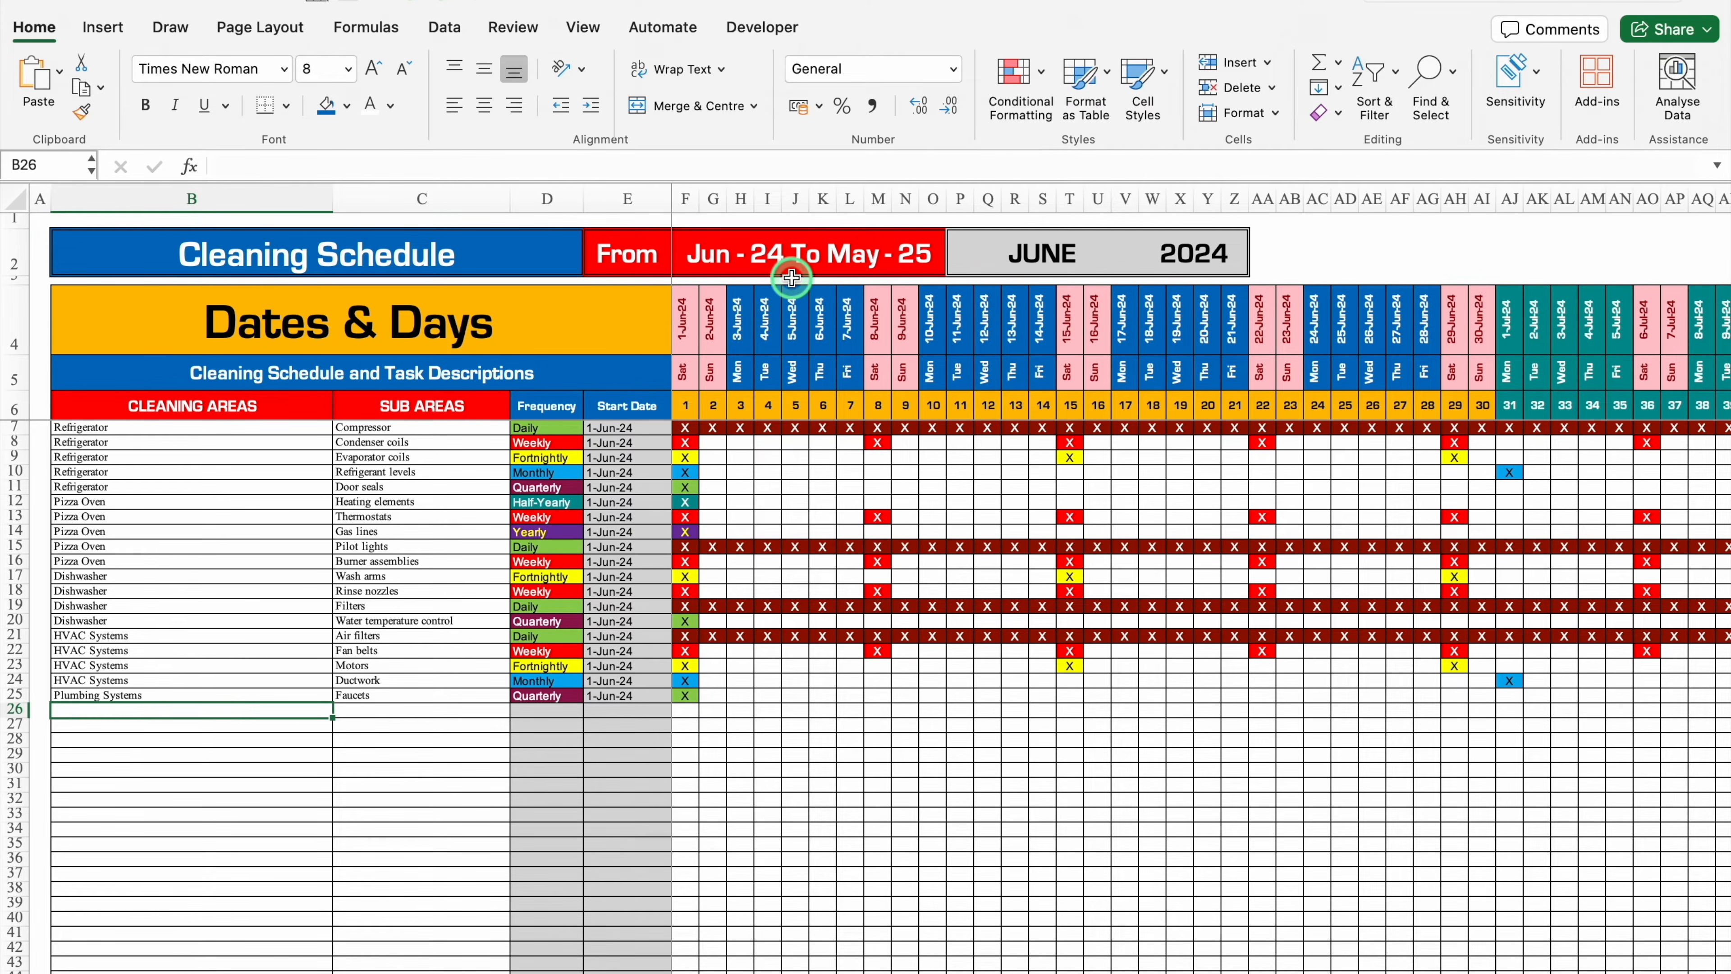
Switch the schedule's start month in P2 to JANUARY, and then to APRIL.
left_click(1022, 256)
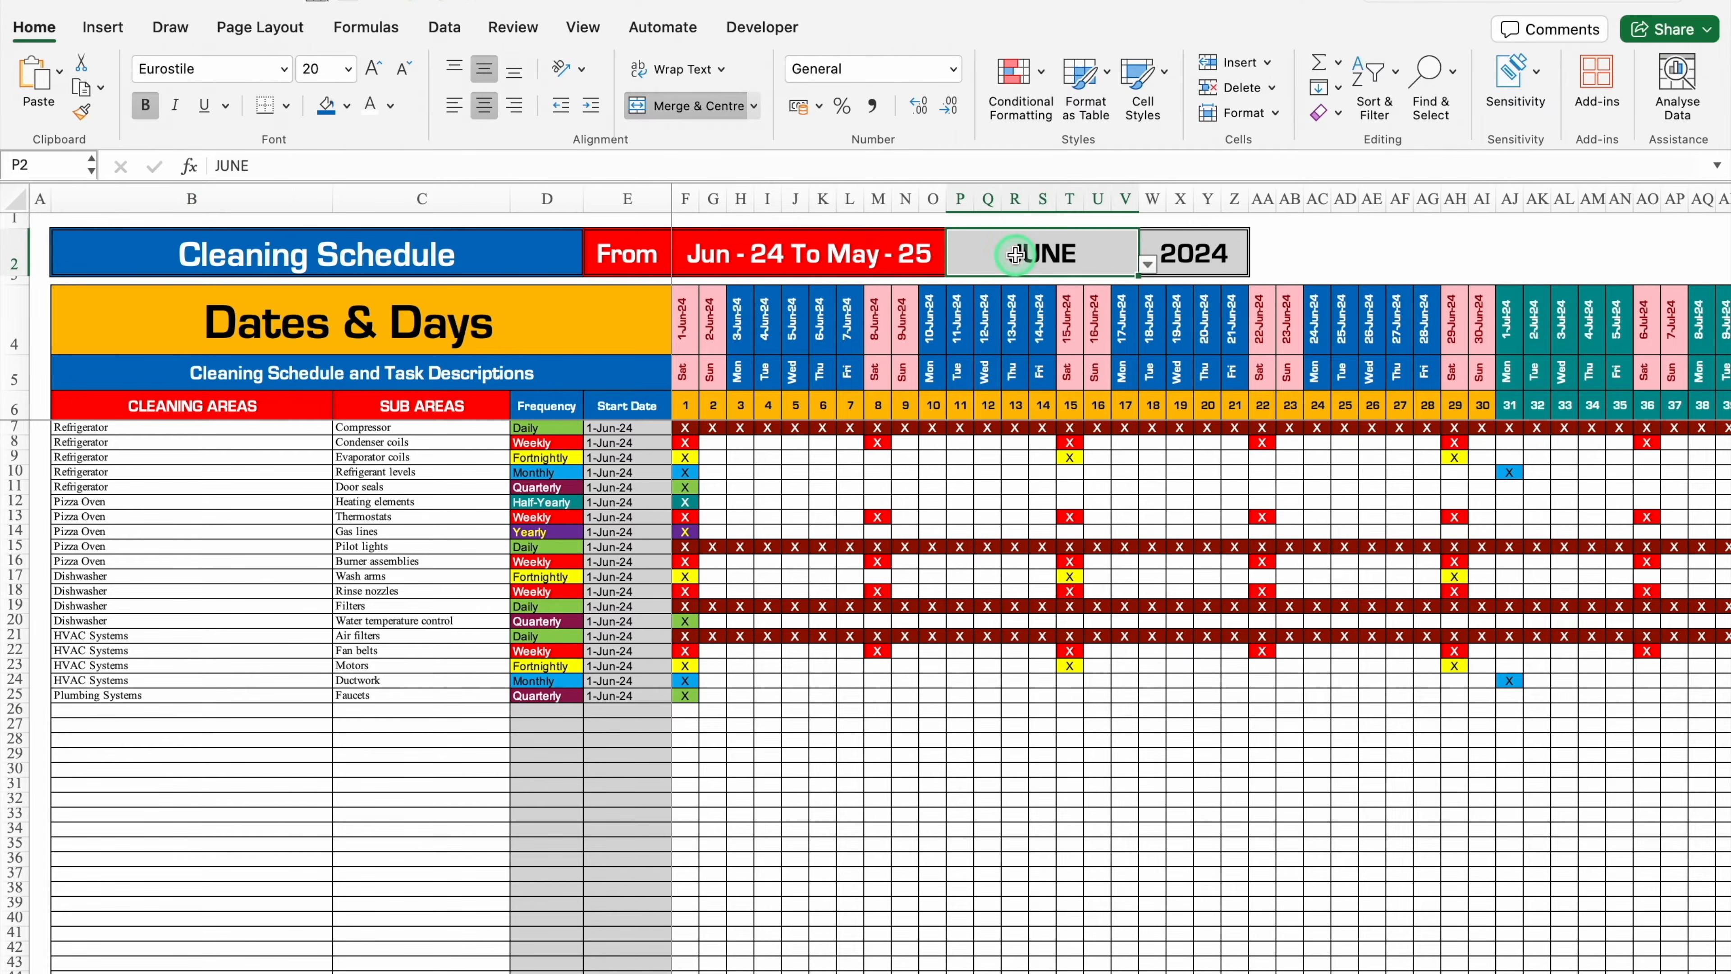
left_click(1148, 264)
left_click(1034, 294)
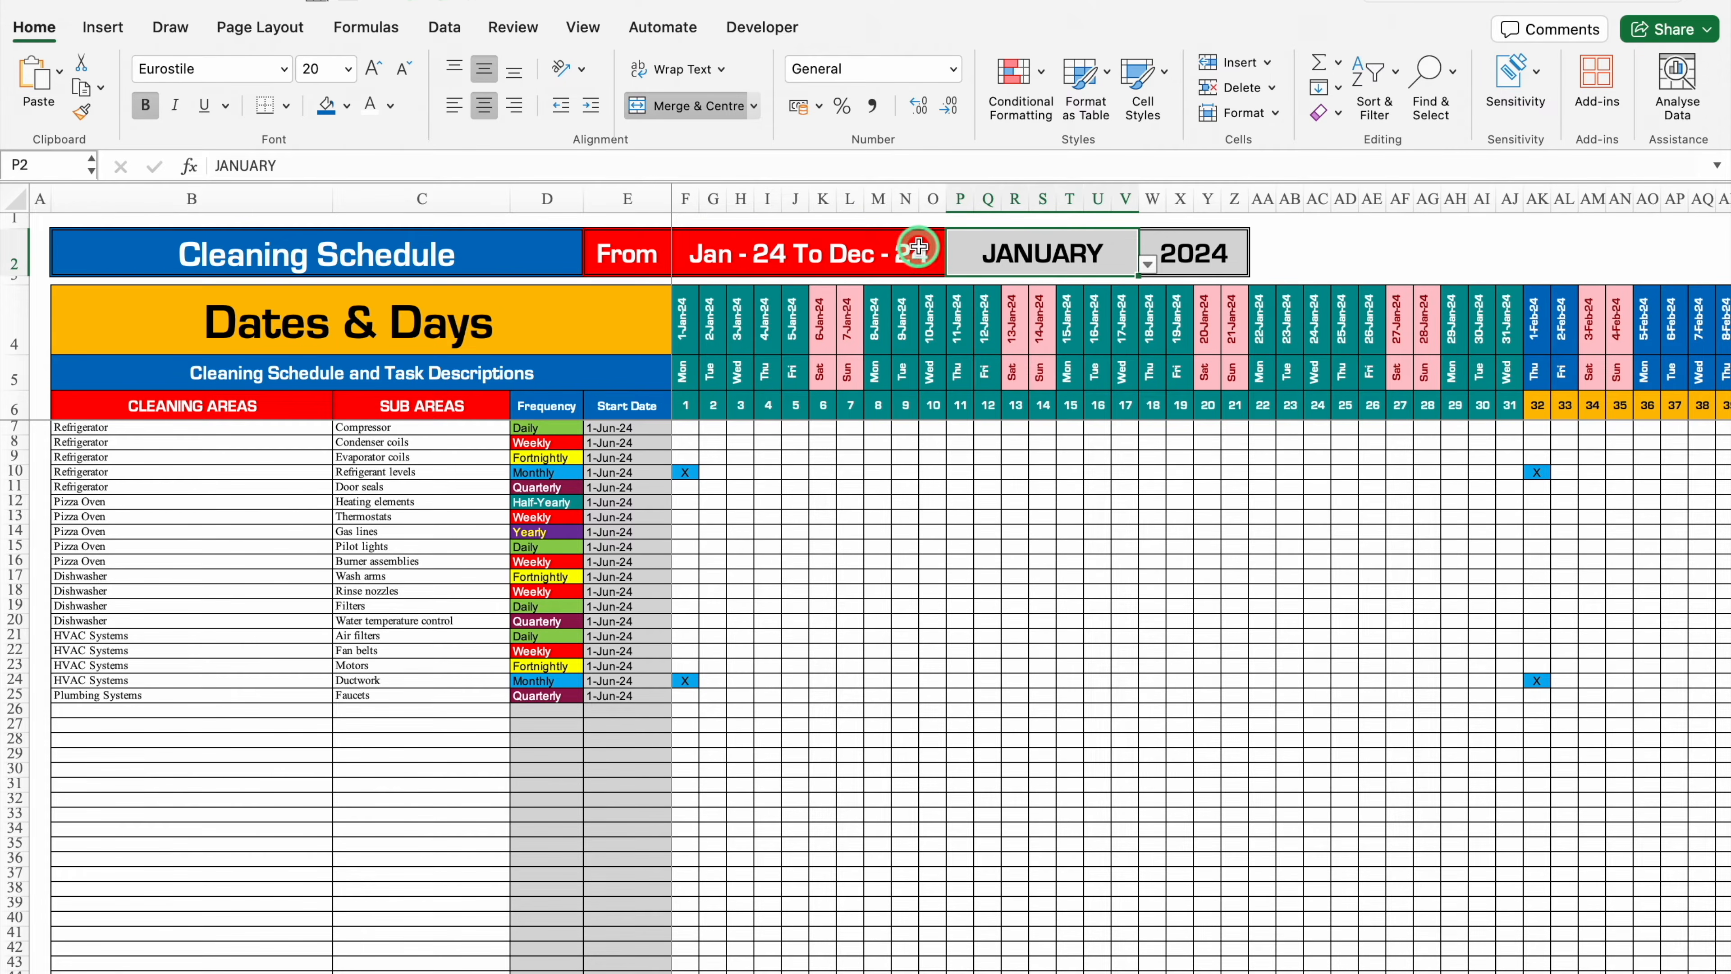
left_click(1148, 264)
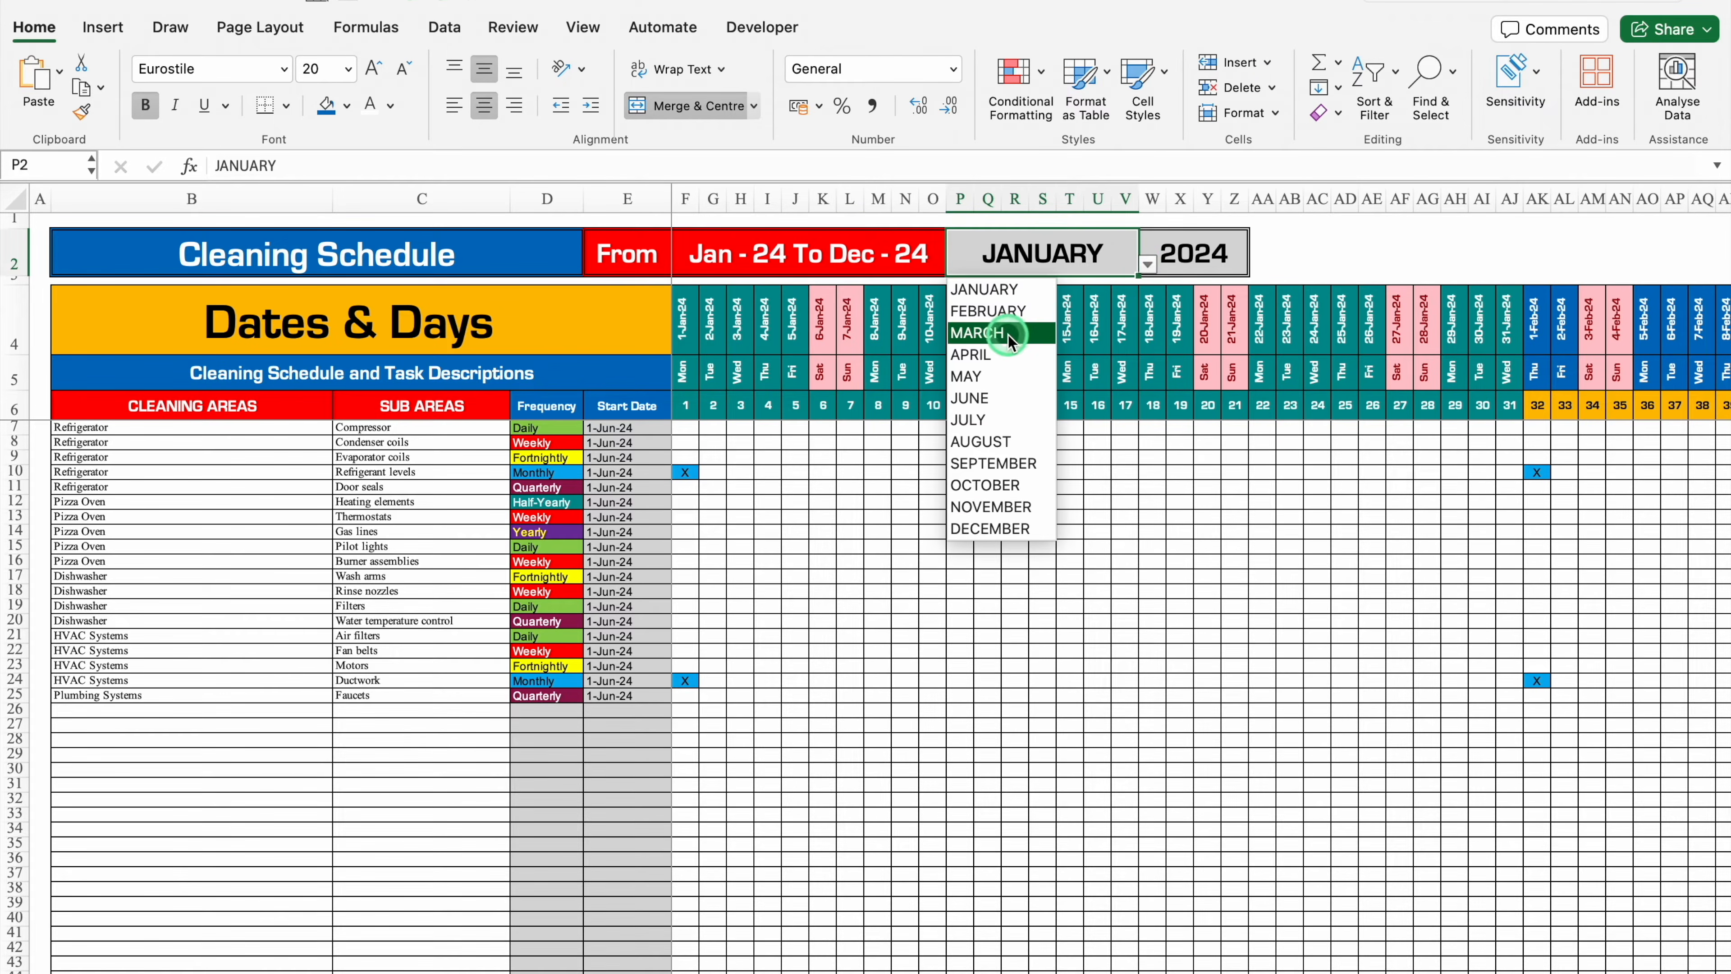
left_click(1012, 355)
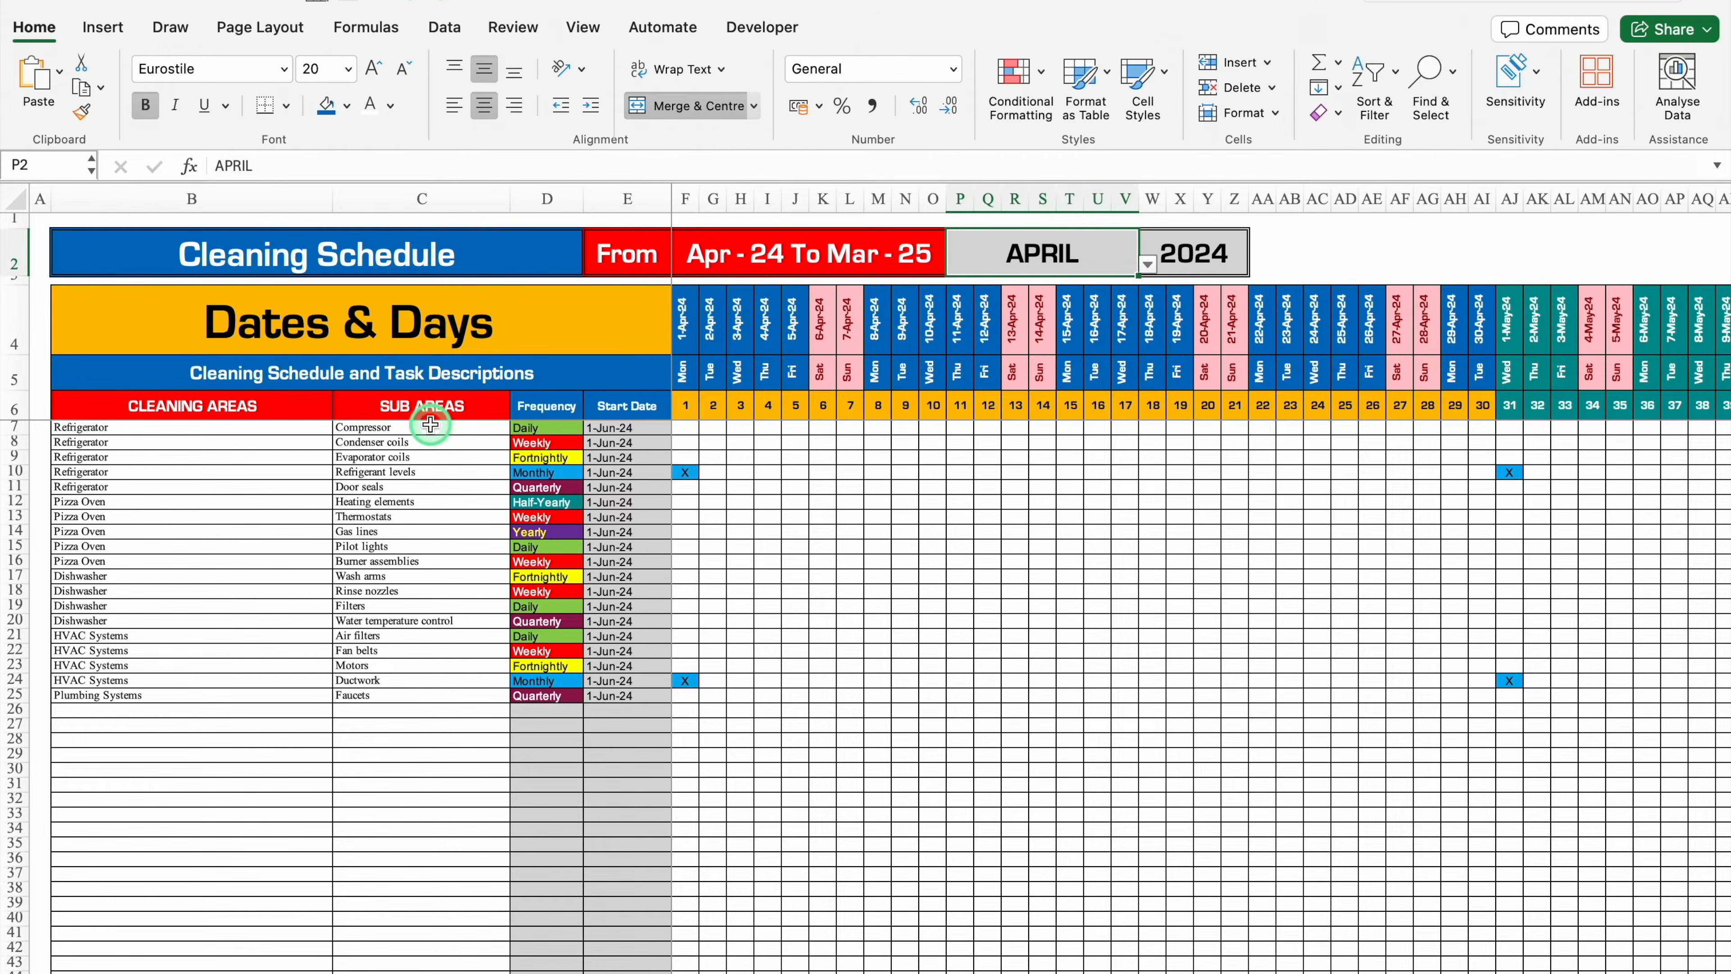
Check the frequency choices in D7 and the start date cell E7 for the Refrigerator compressor.
left_click(566, 424)
left_click(590, 427)
left_click(574, 428)
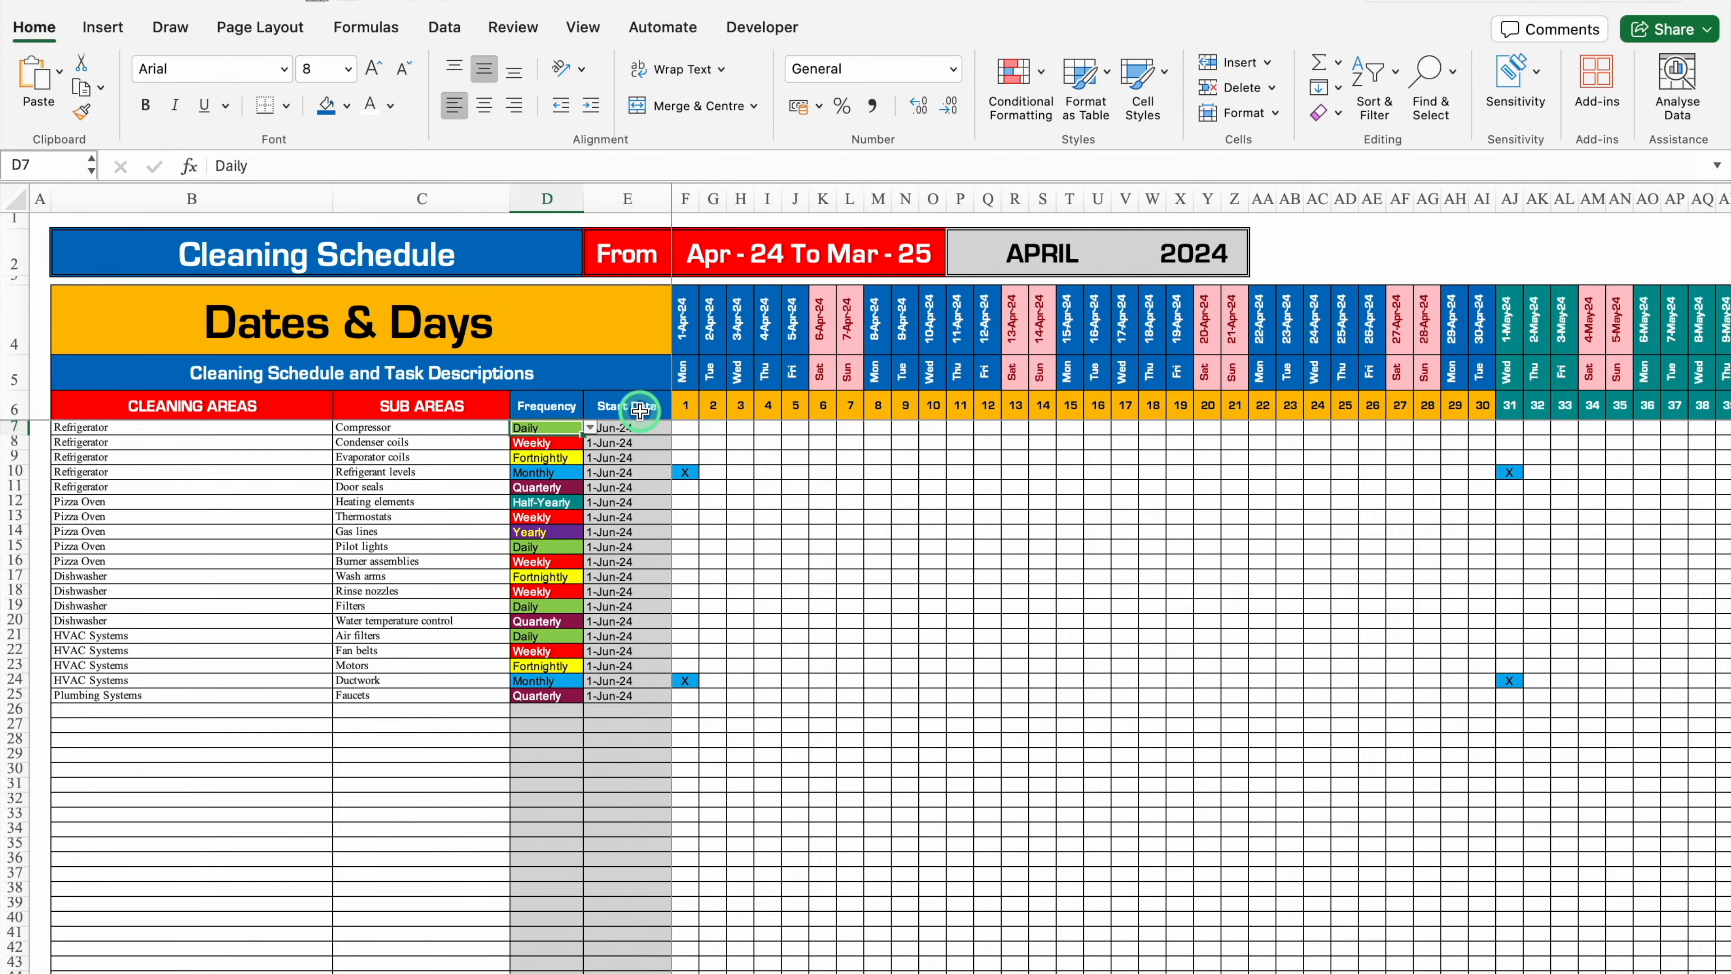
left_click(635, 428)
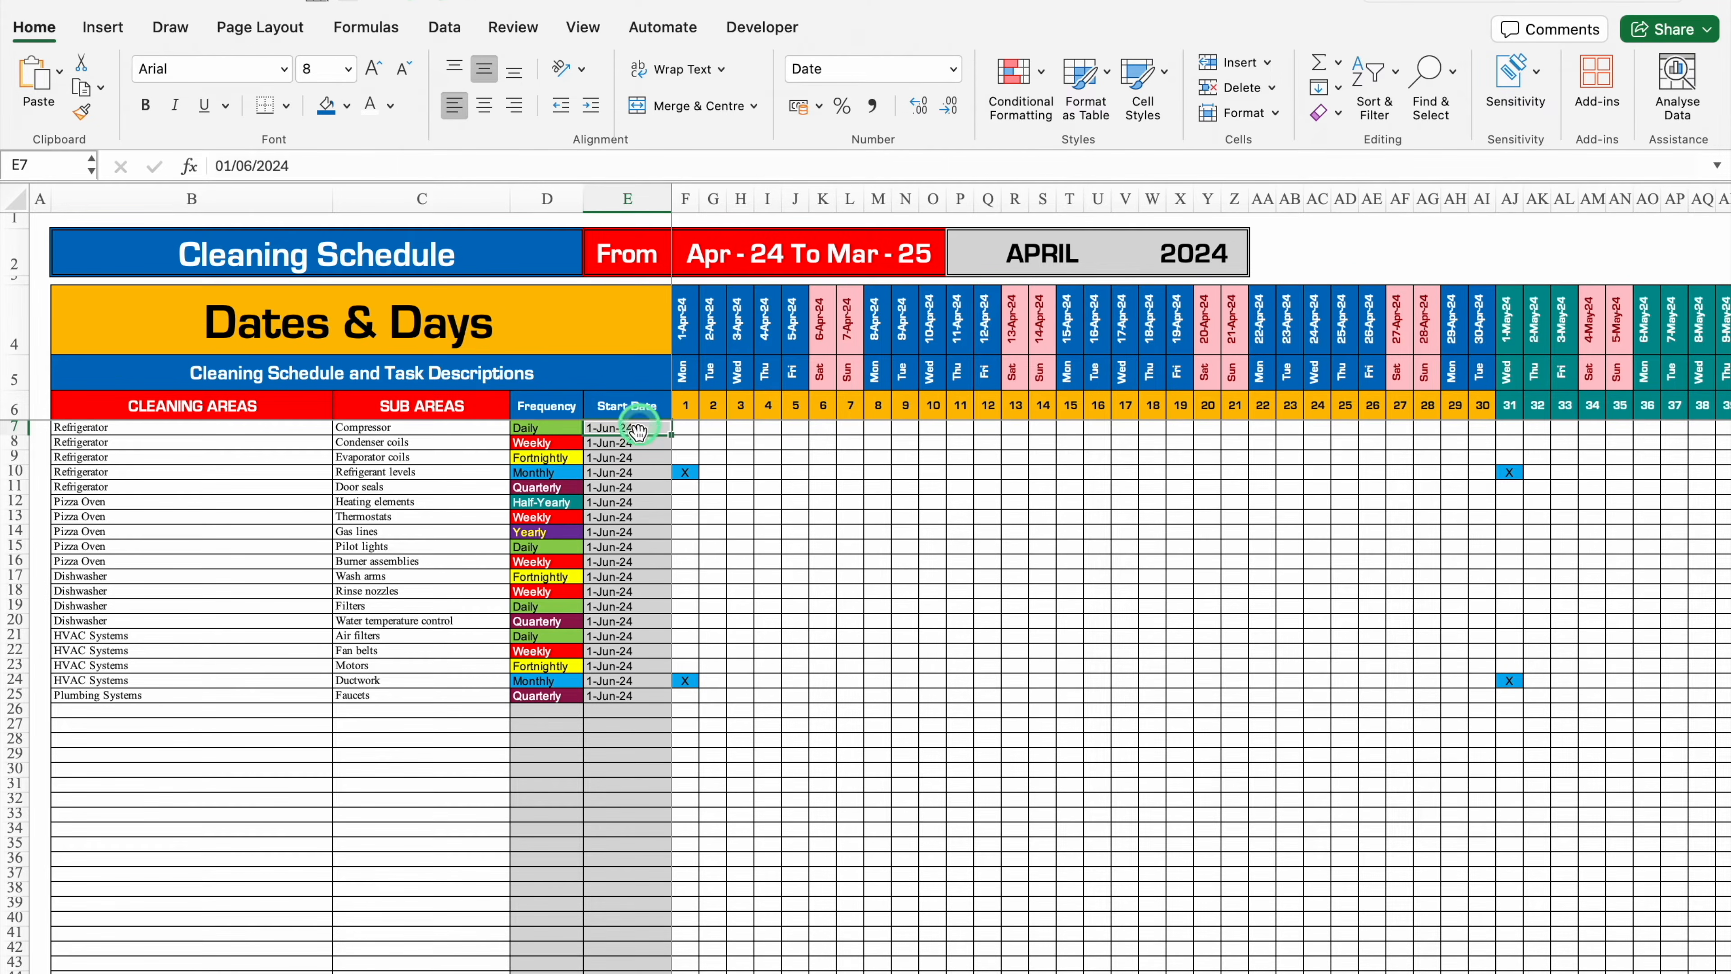
Set the schedule's start month in P2 to JUNE.
left_click(1112, 257)
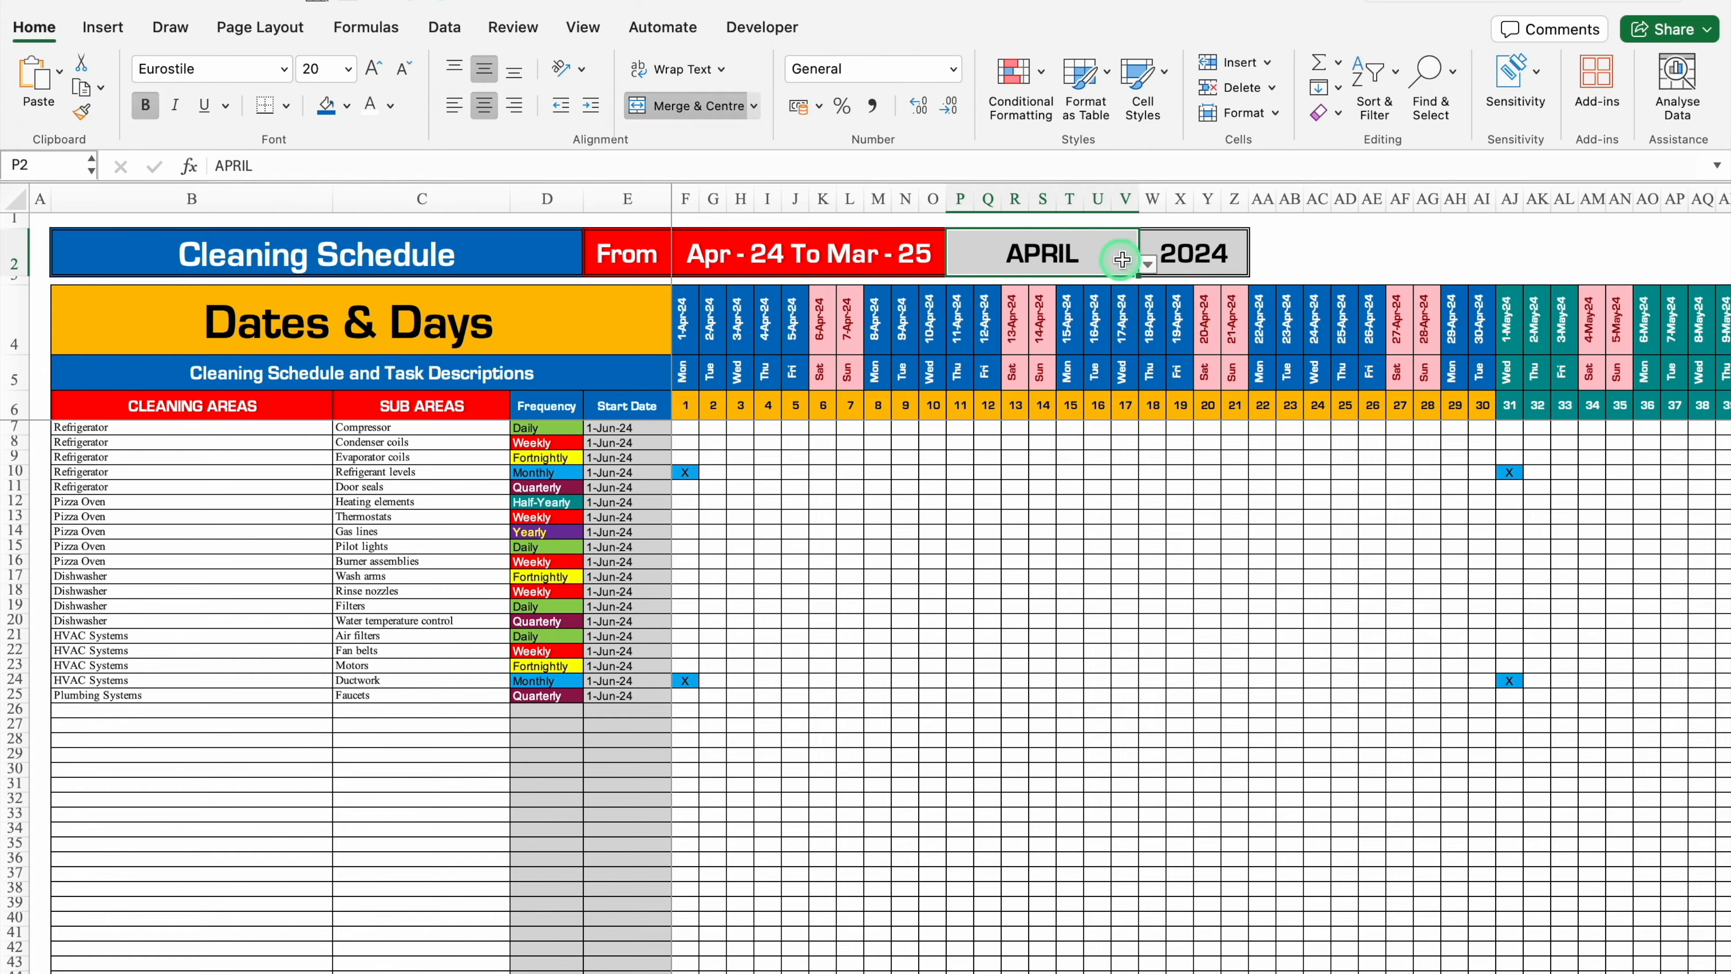
left_click(1150, 266)
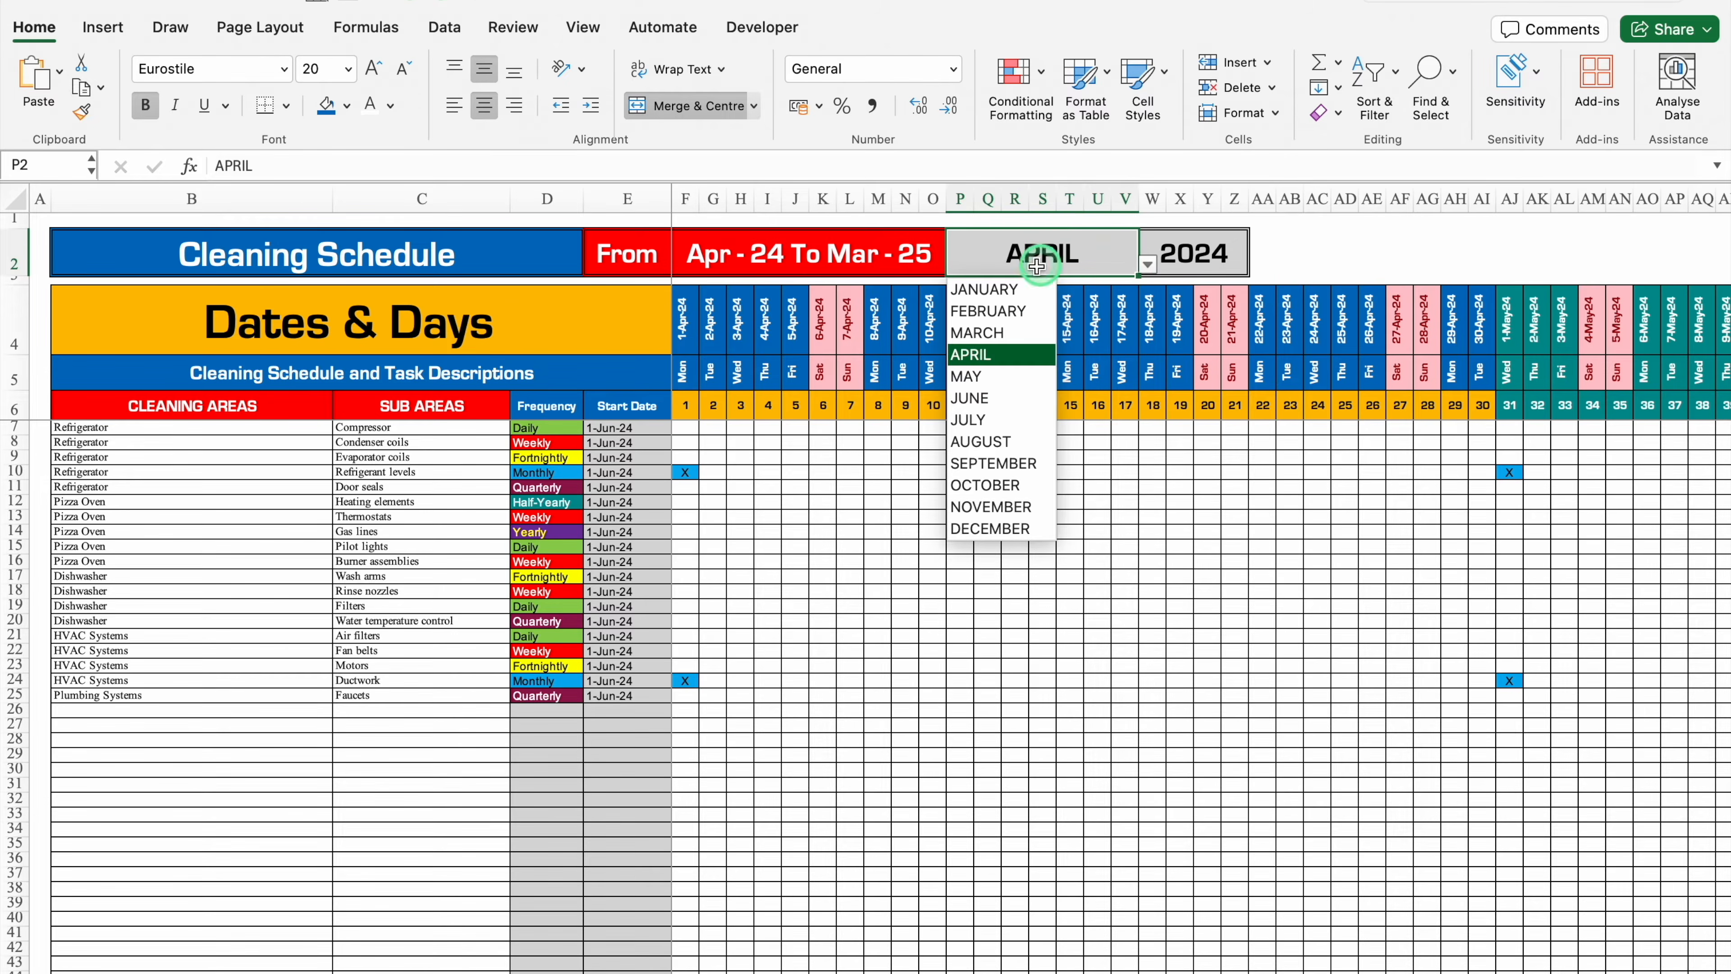
left_click(1002, 396)
Clear the frequency entries in D7:D28.
left_click_drag(563, 427, 570, 733)
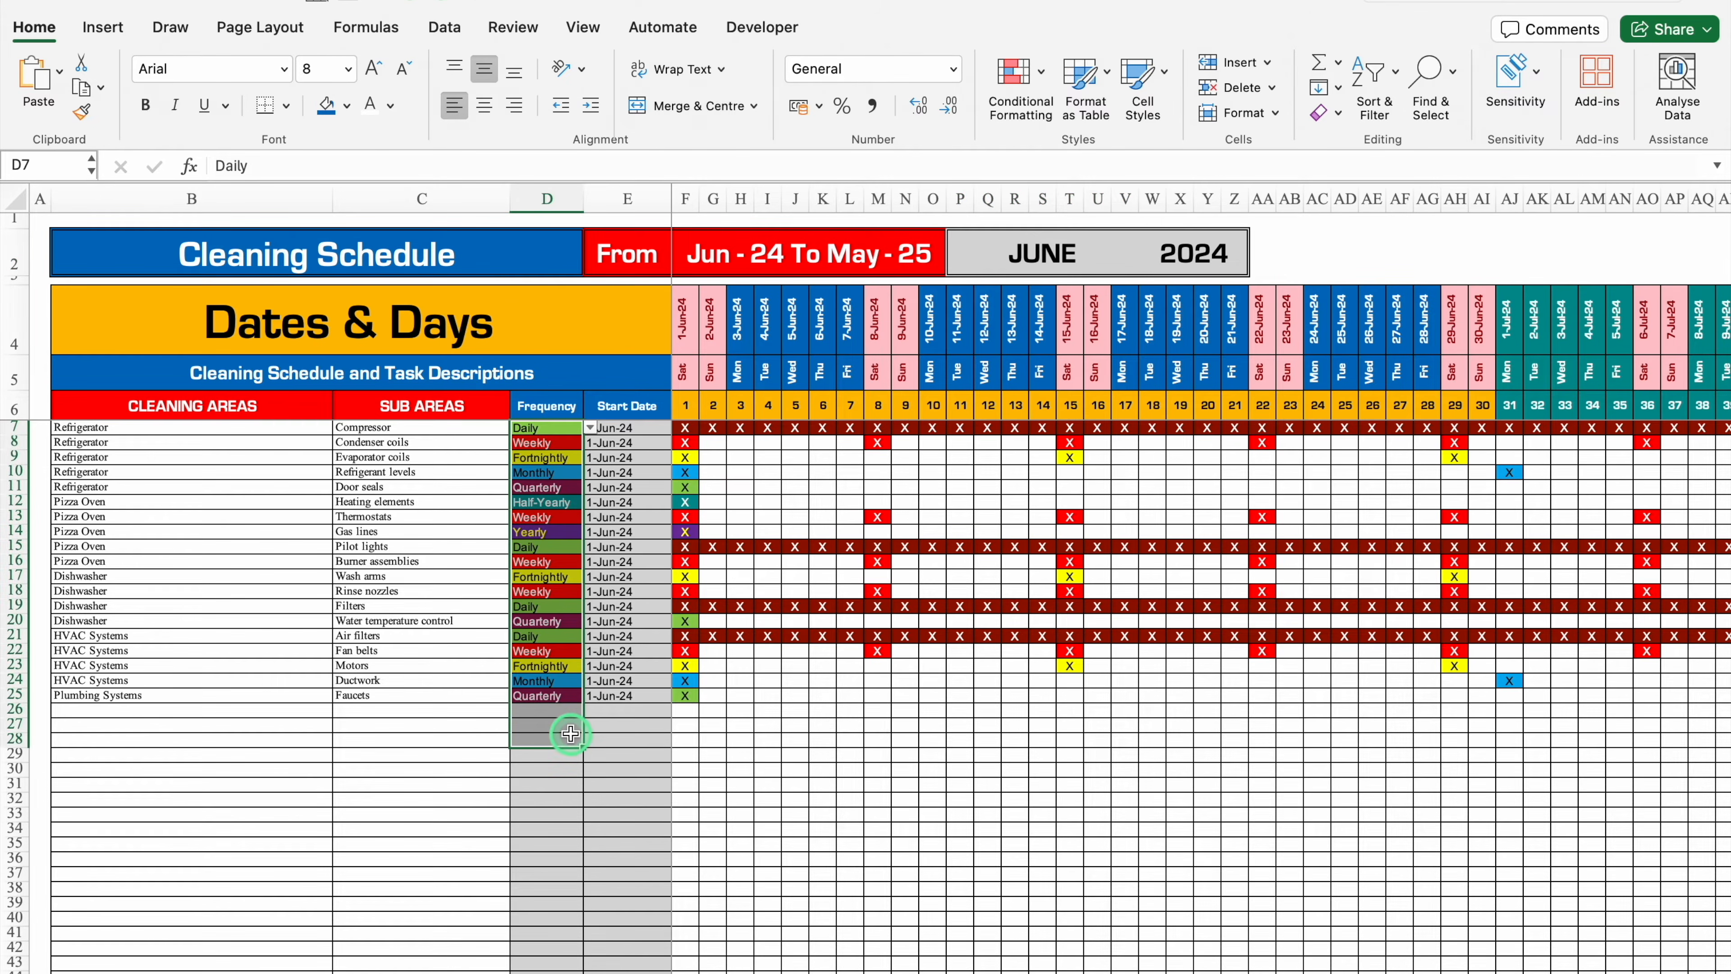
key("Delete")
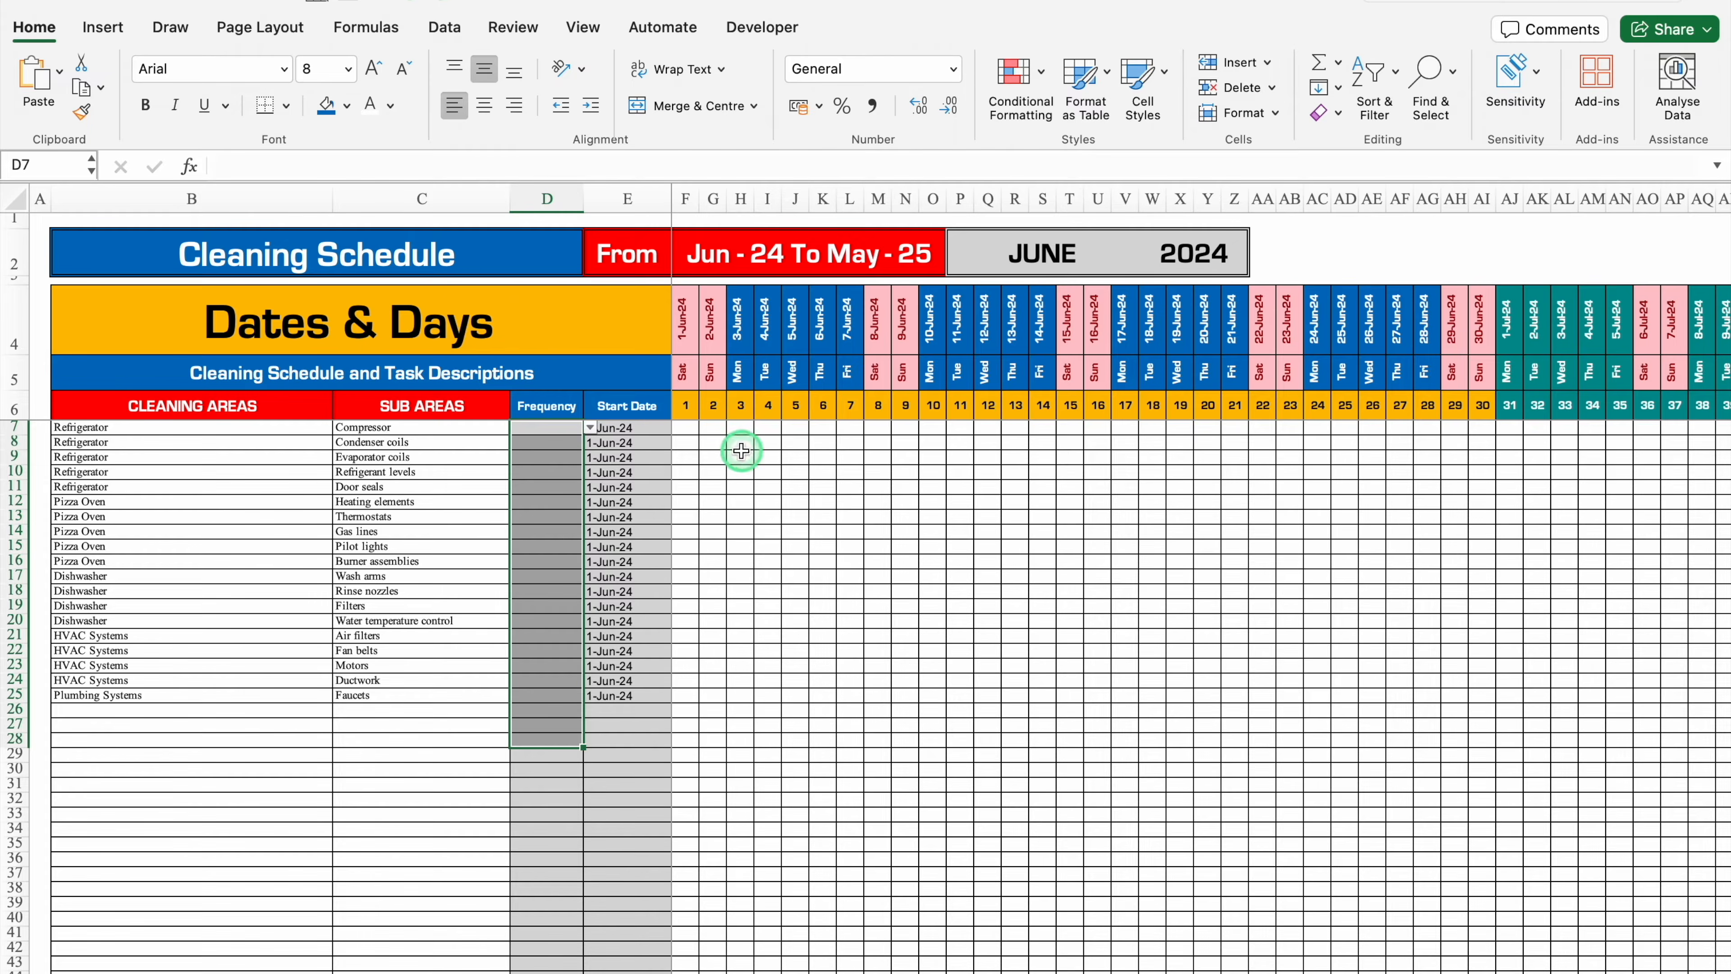
Try the Daily, Weekly and Fortnightly frequencies in turn for the Refrigerator compressor in D7.
left_click(560, 427)
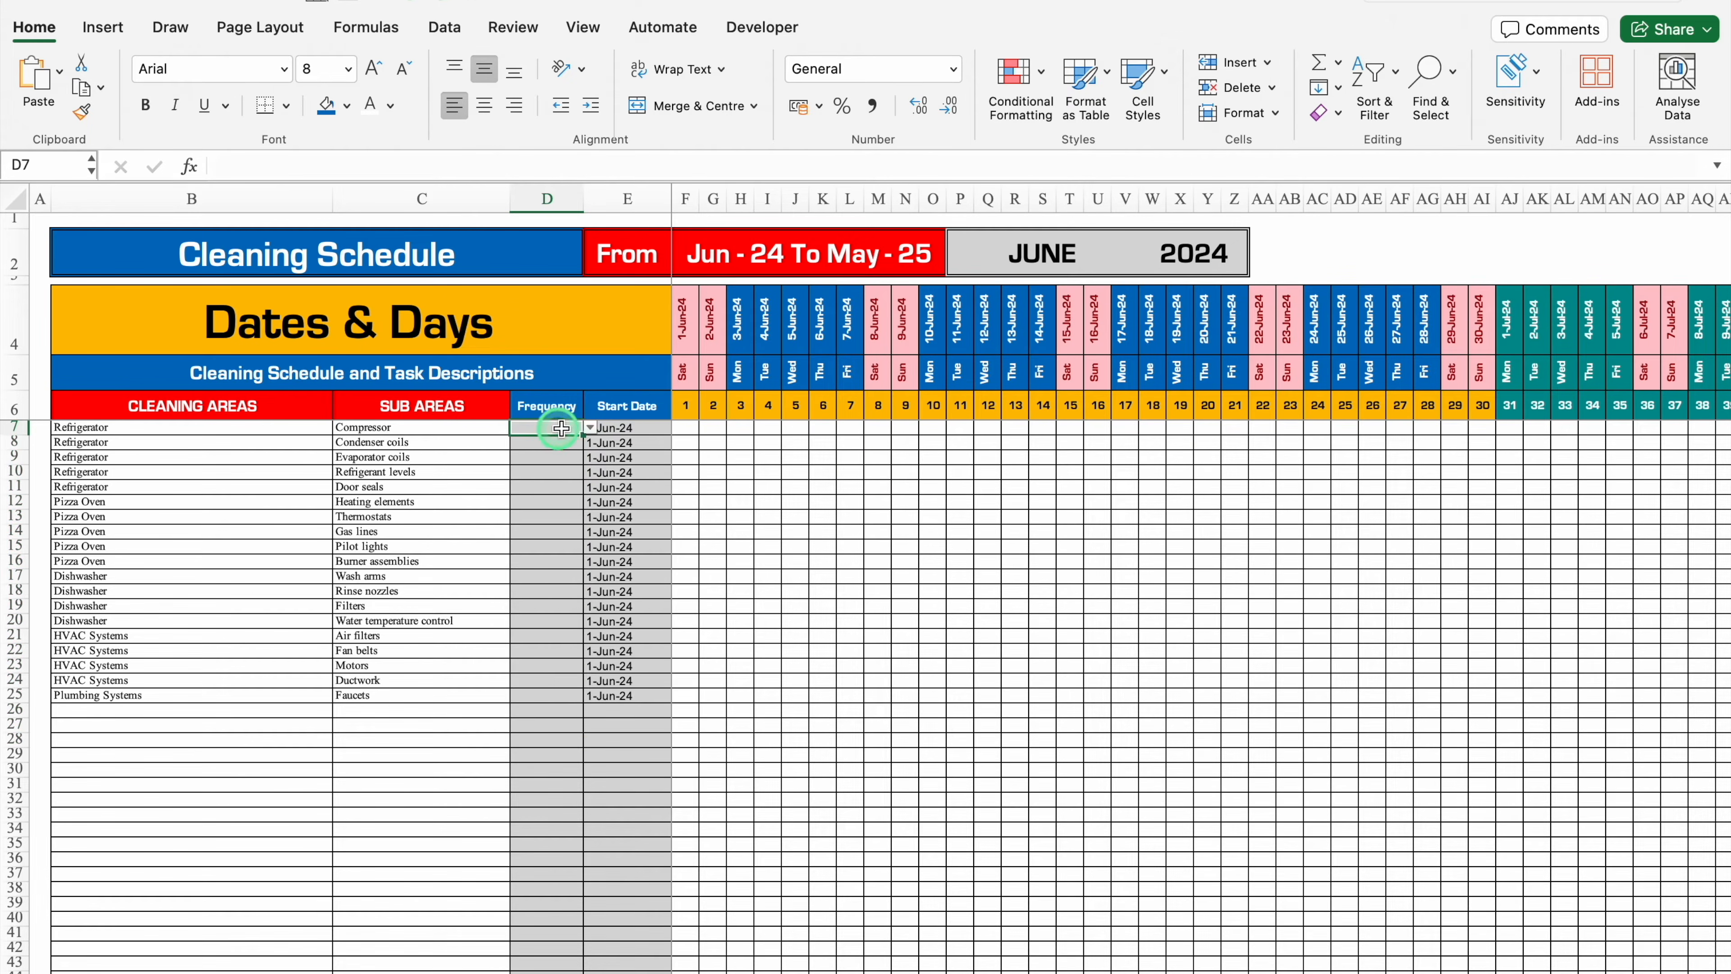
left_click(590, 427)
left_click(545, 448)
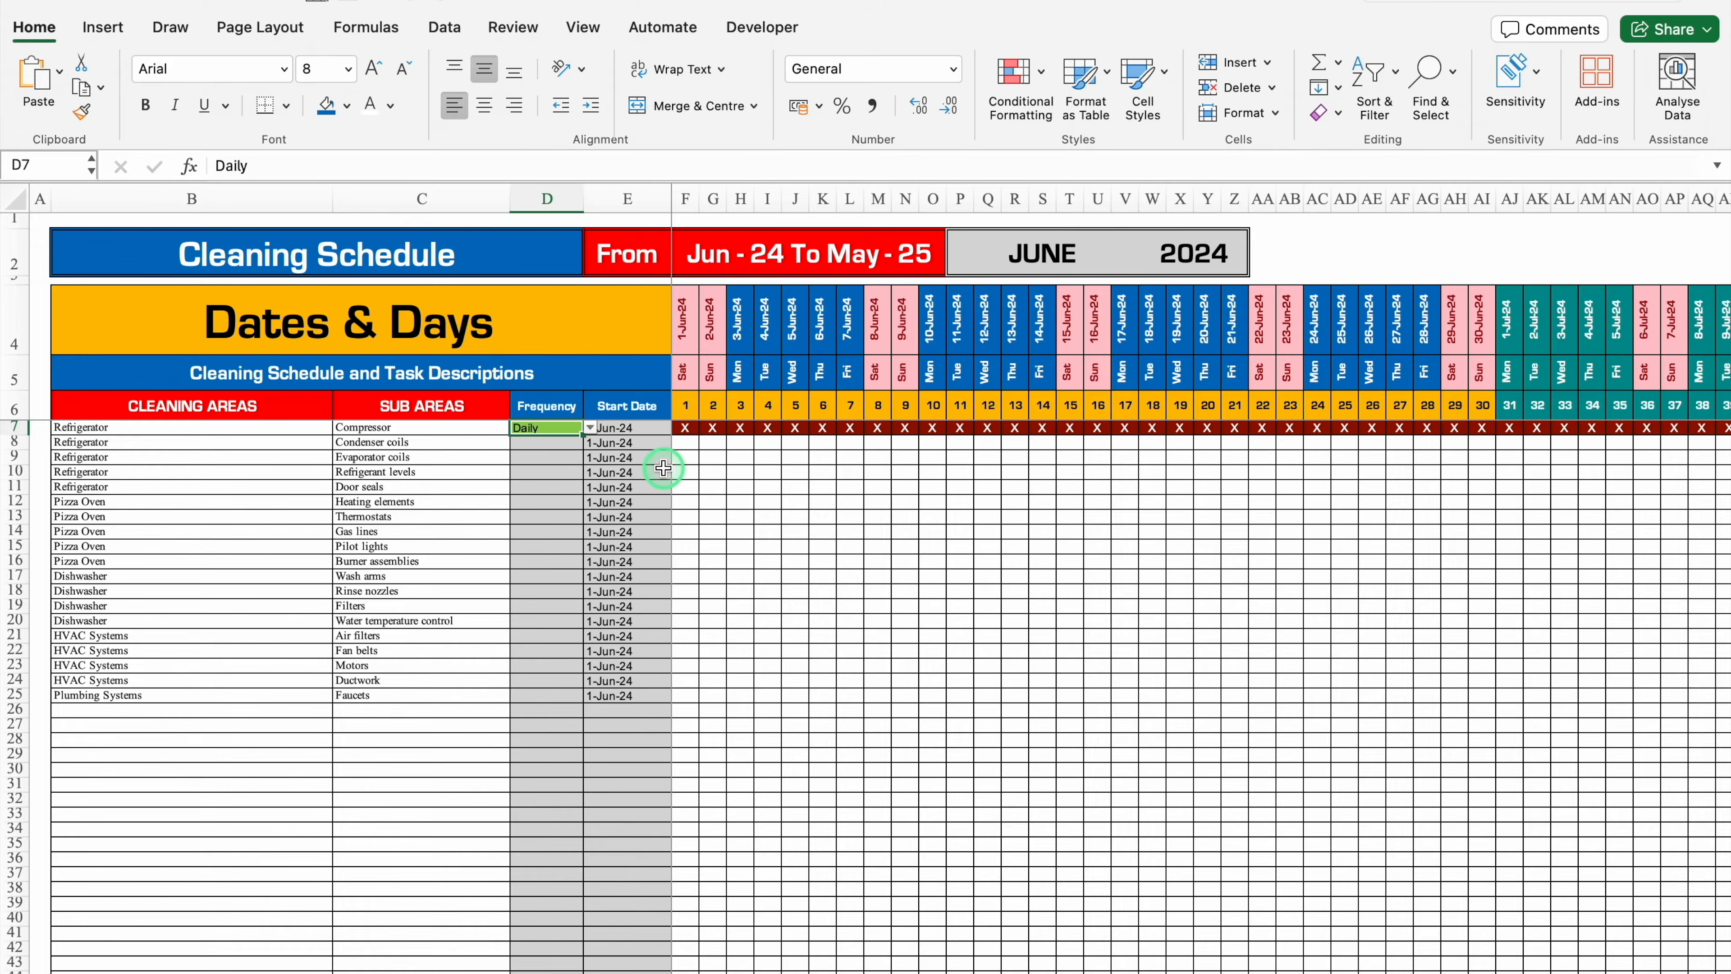
left_click(590, 427)
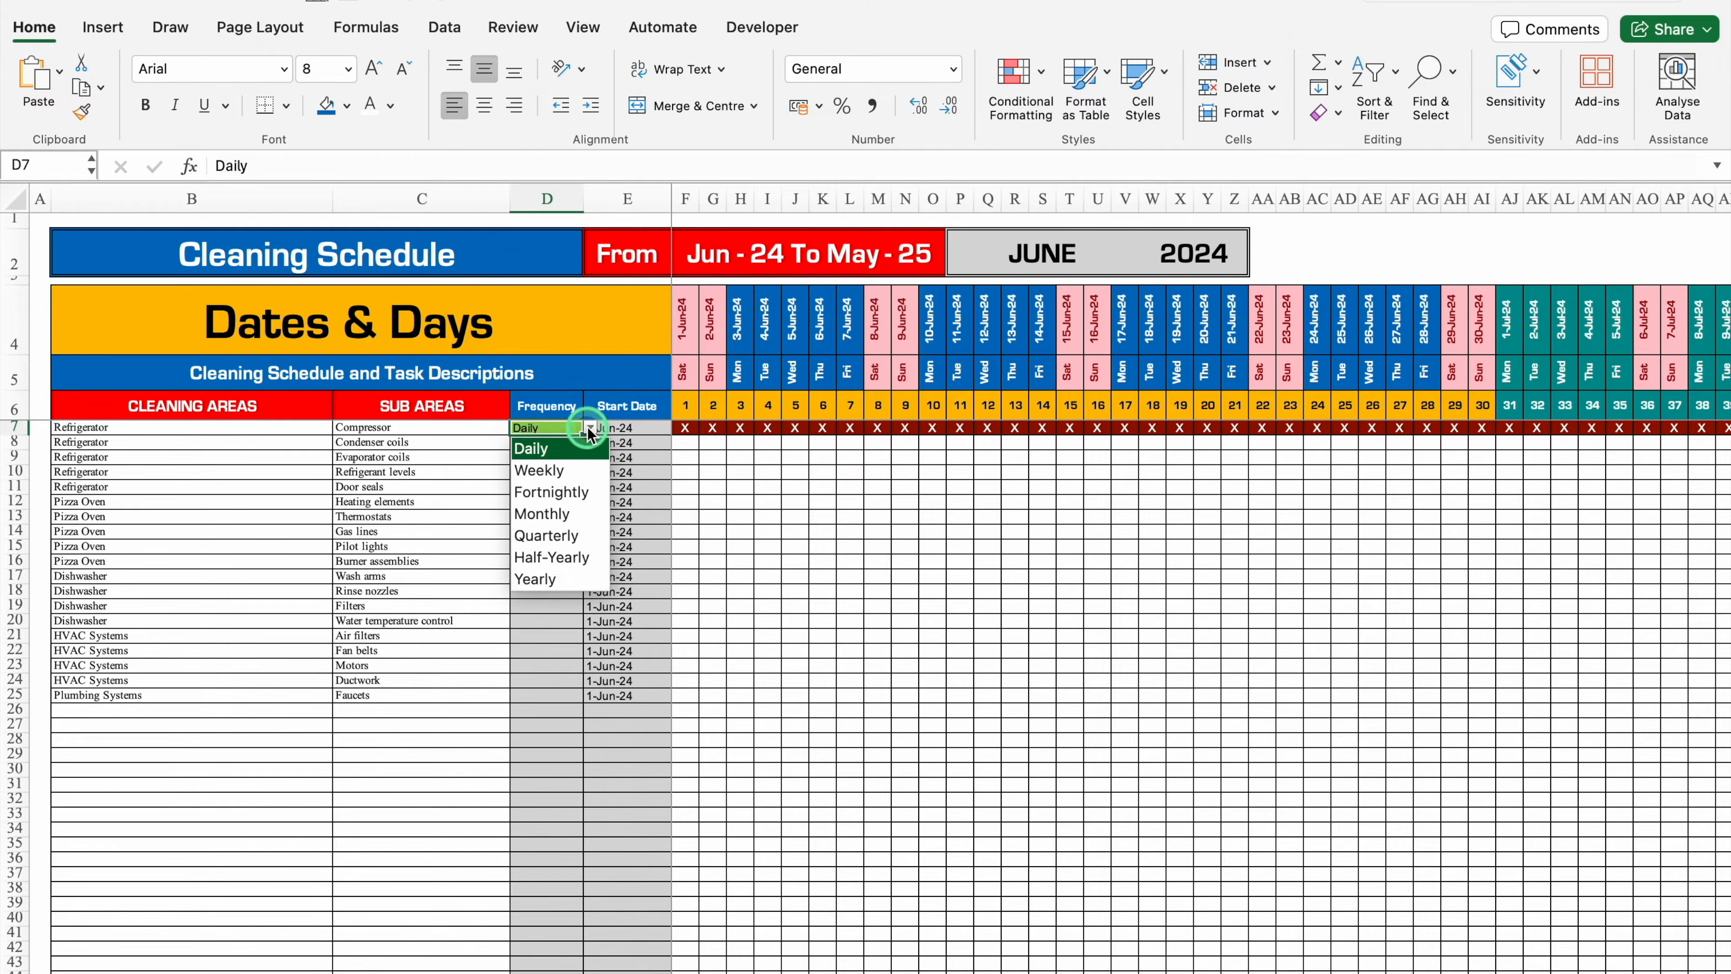
left_click(552, 477)
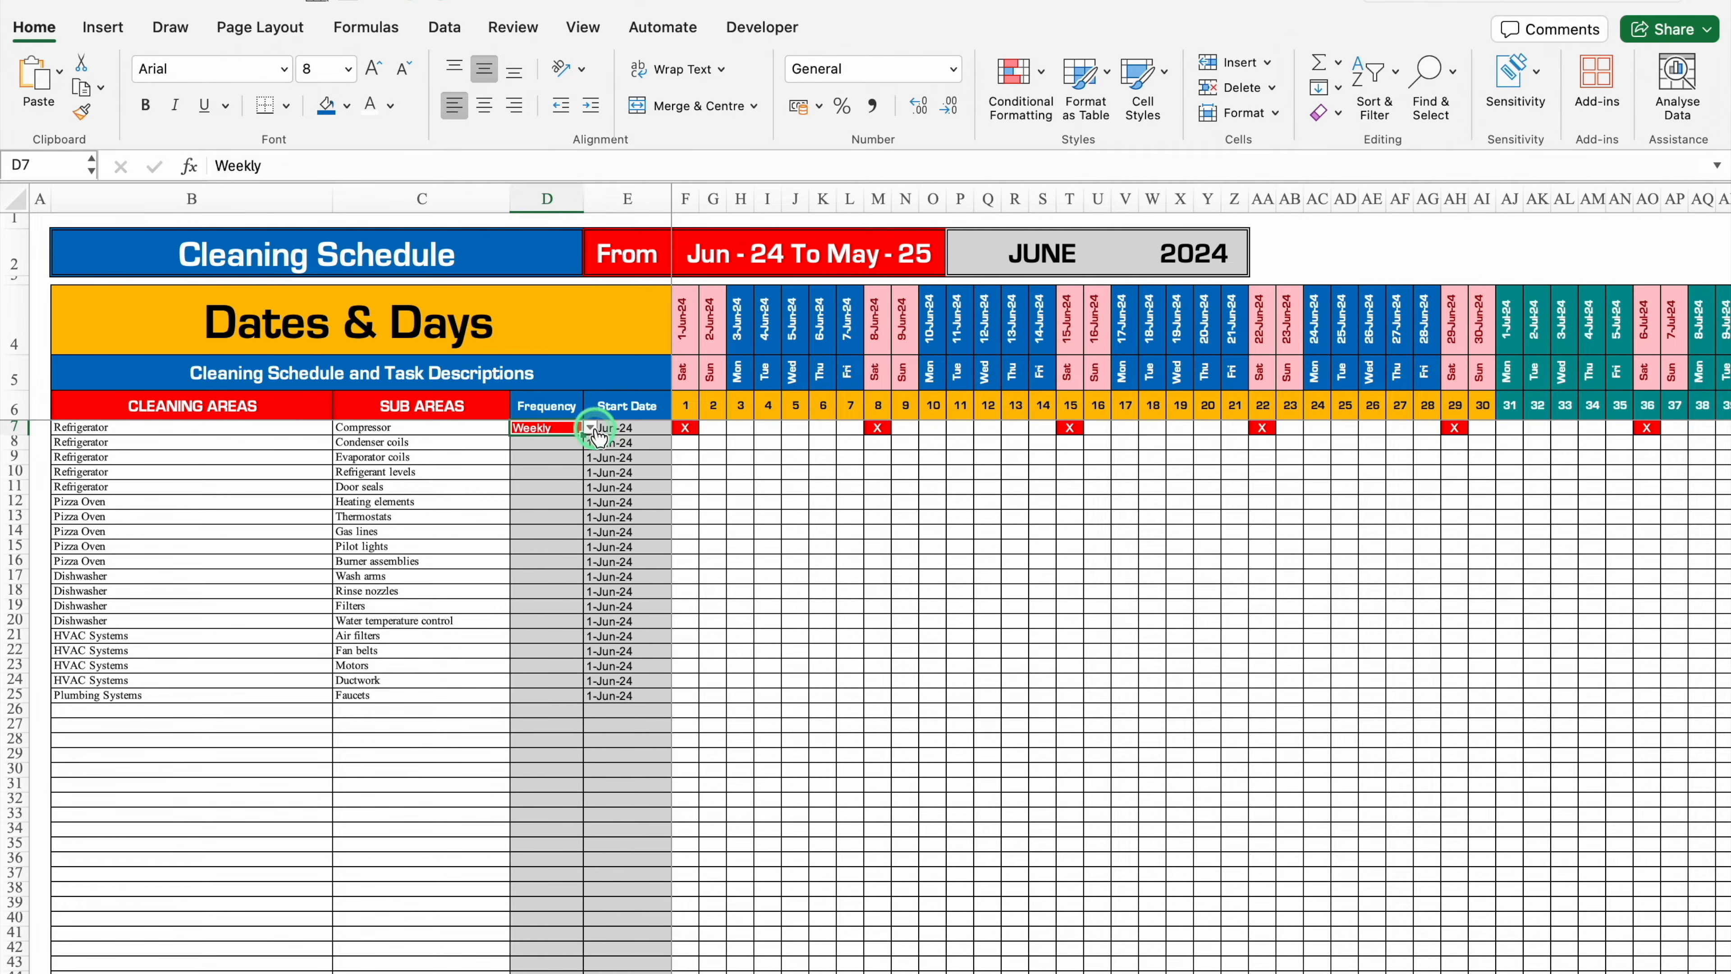
left_click(590, 428)
left_click(552, 496)
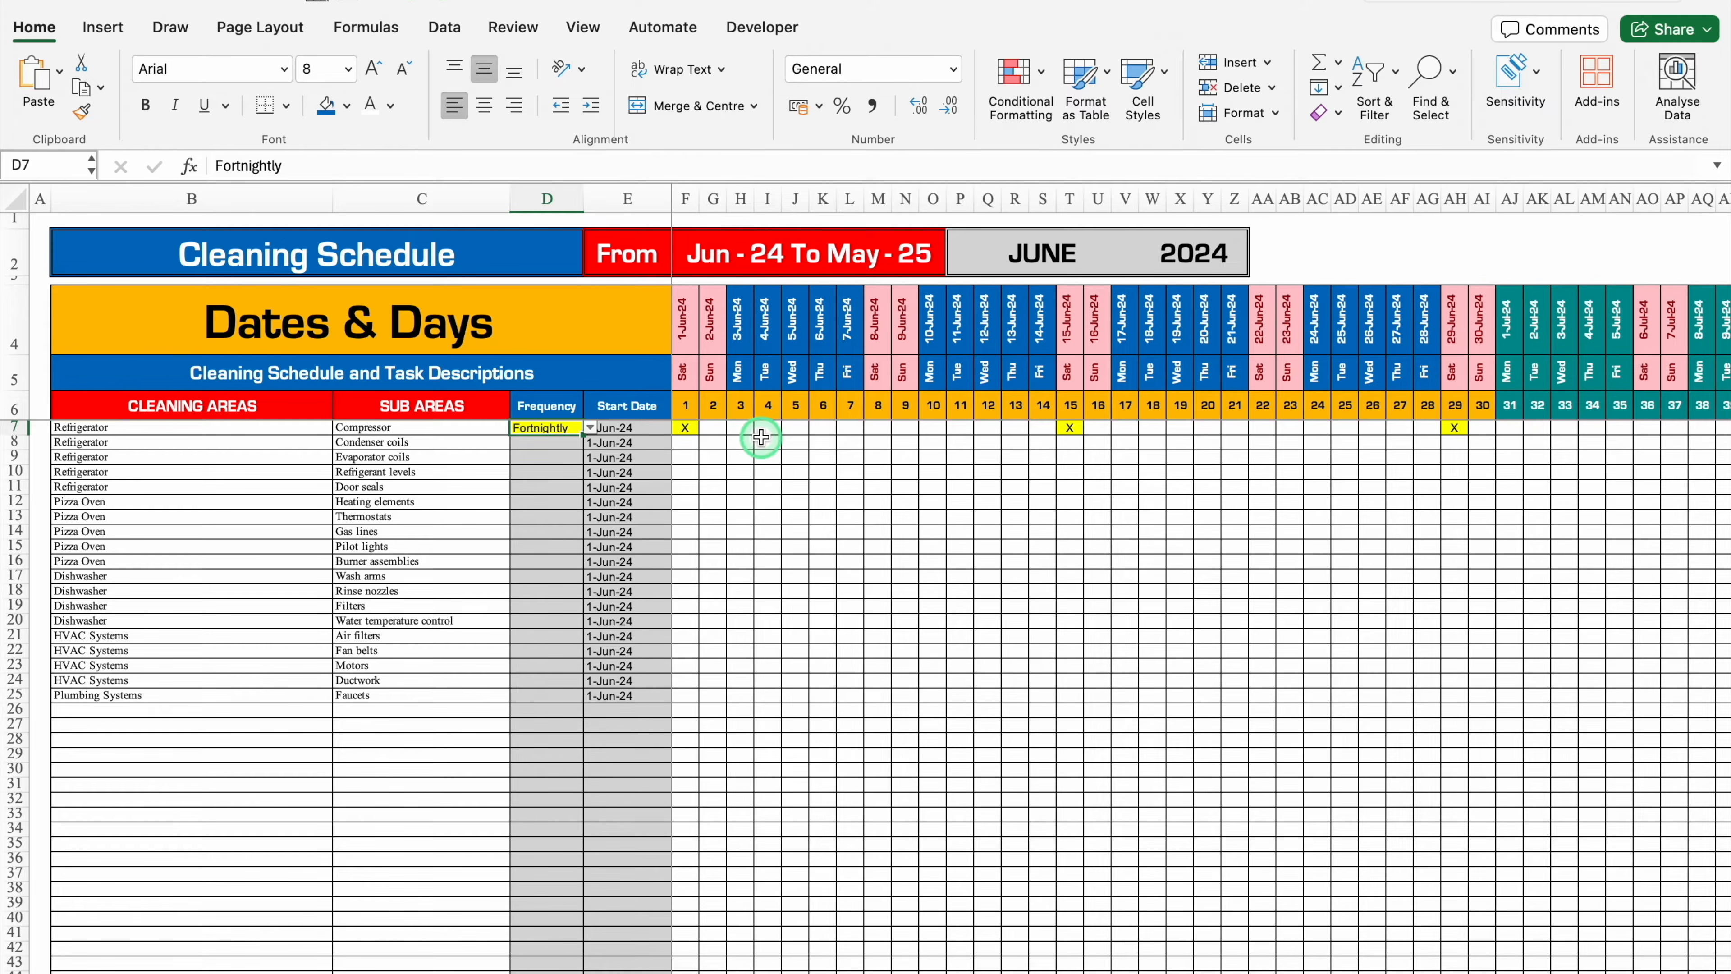
Set the Refrigerator compressor's frequency in D7 to Yearly.
left_click(590, 427)
left_click(569, 580)
left_click(565, 579)
Review the compressor's task markers across the date columns through 31-May-25.
scroll(178, 972, "right", 1)
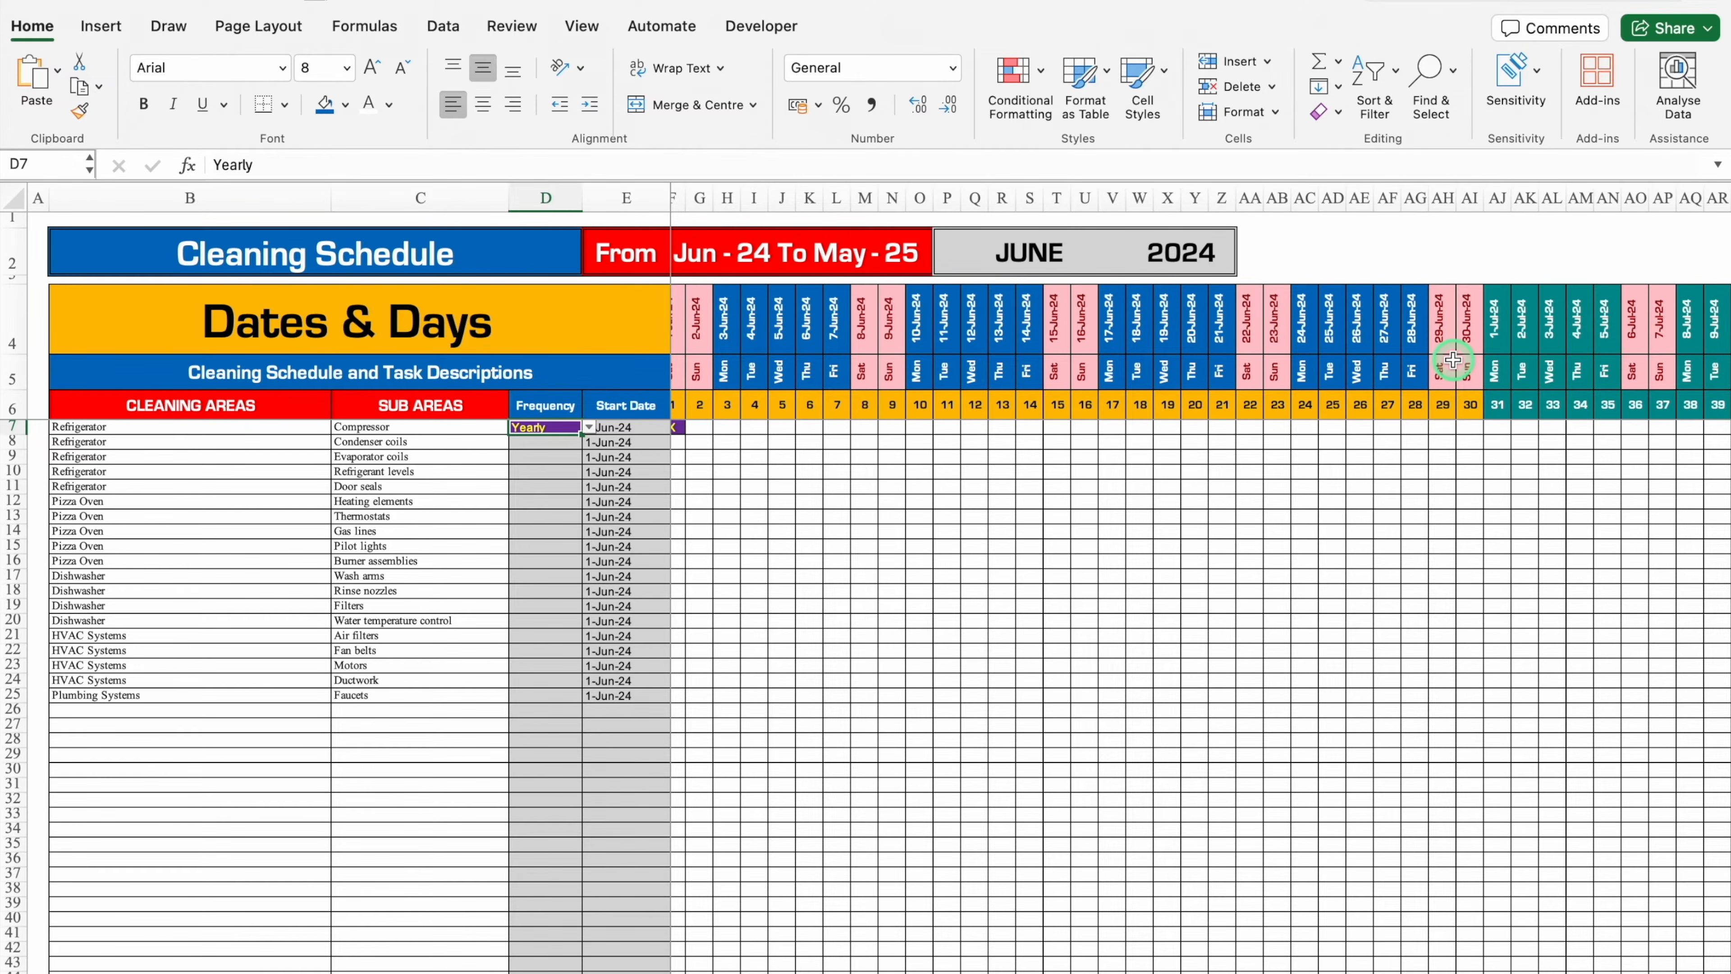
scroll(1452, 359, "right", 20)
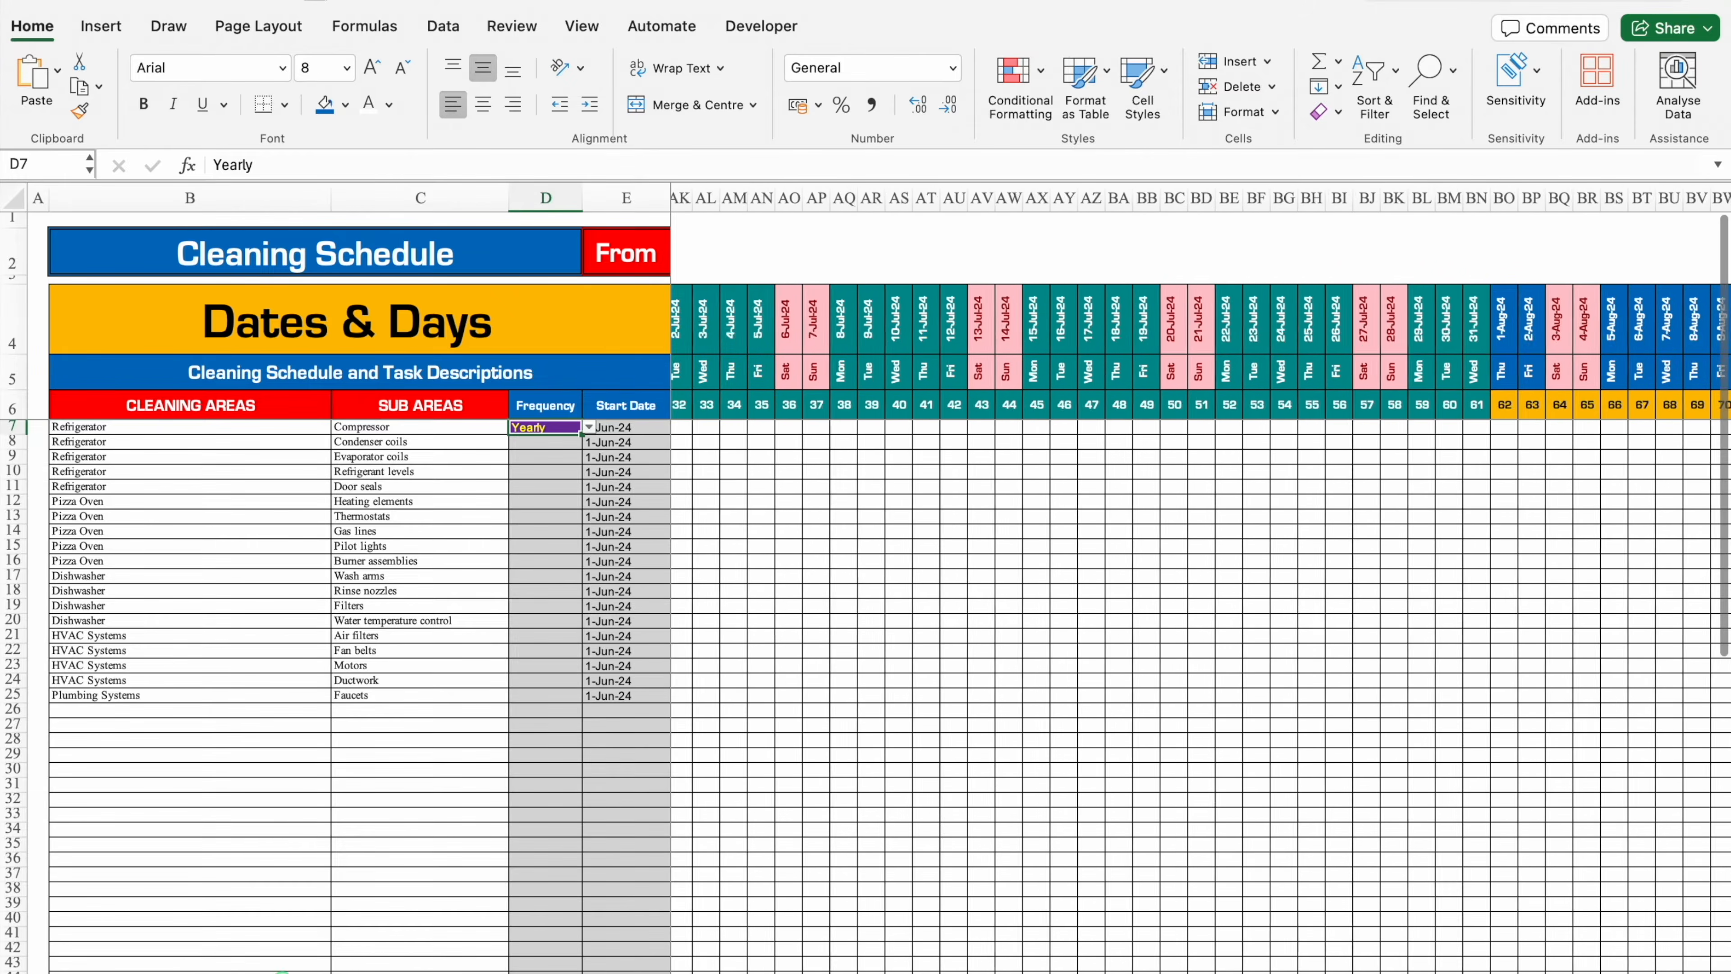
scroll(734, 931, "right", 20)
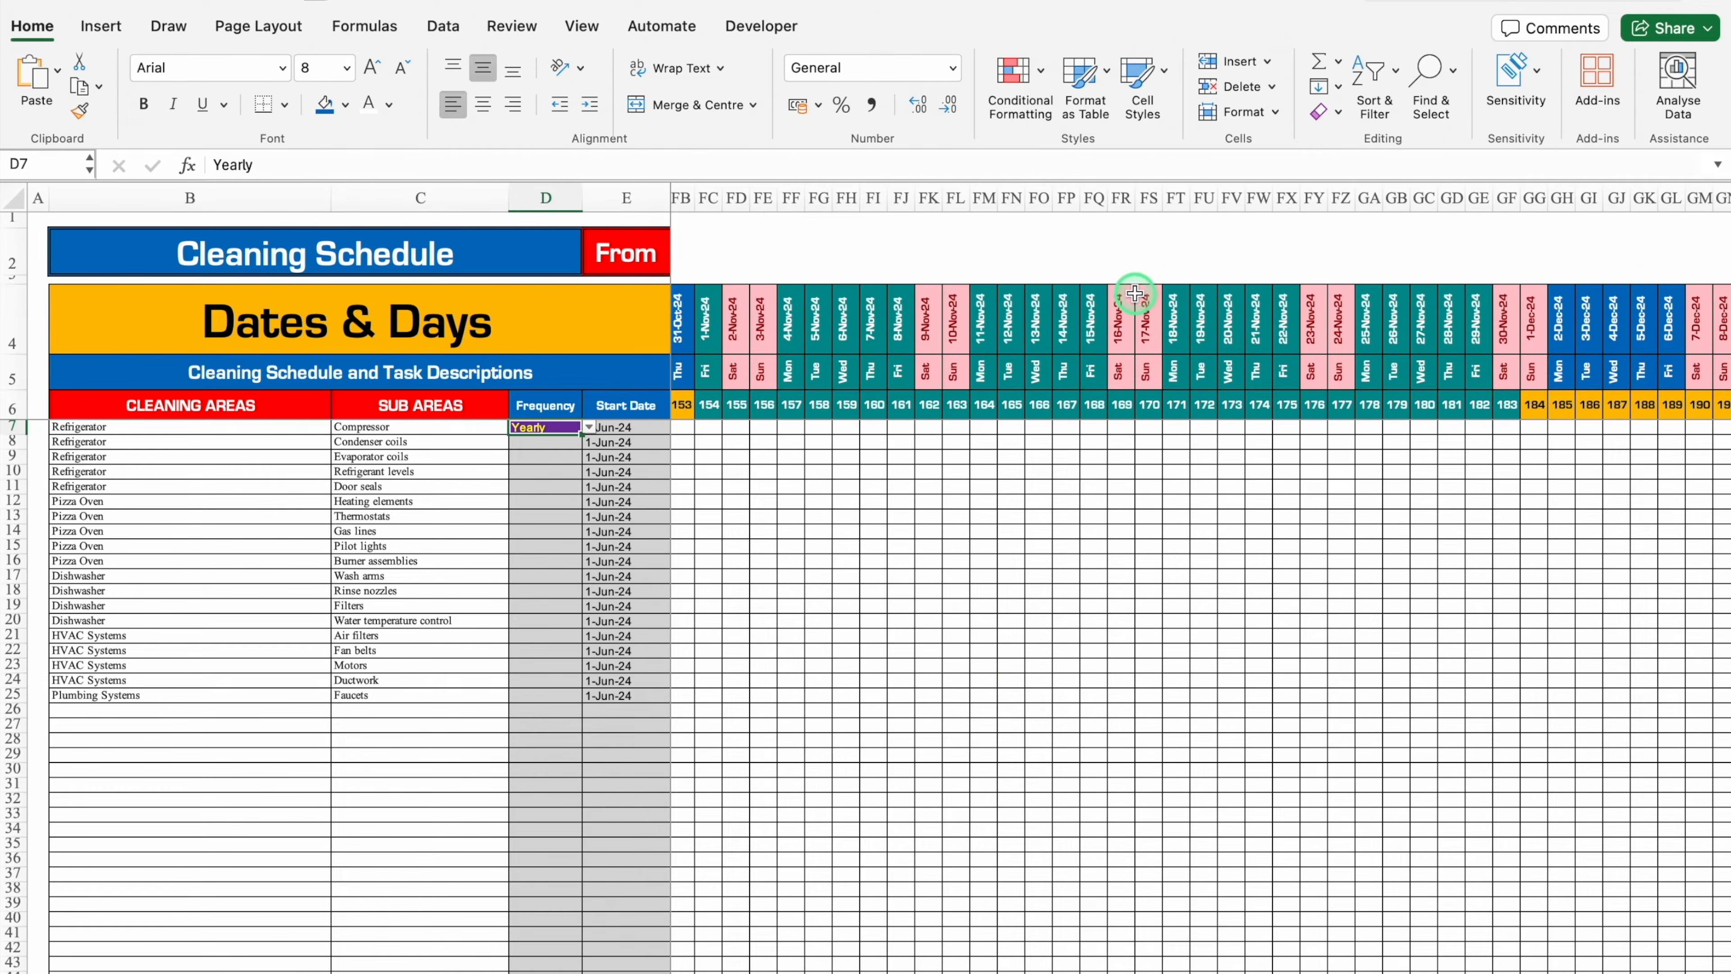
scroll(751, 620, "right", 20)
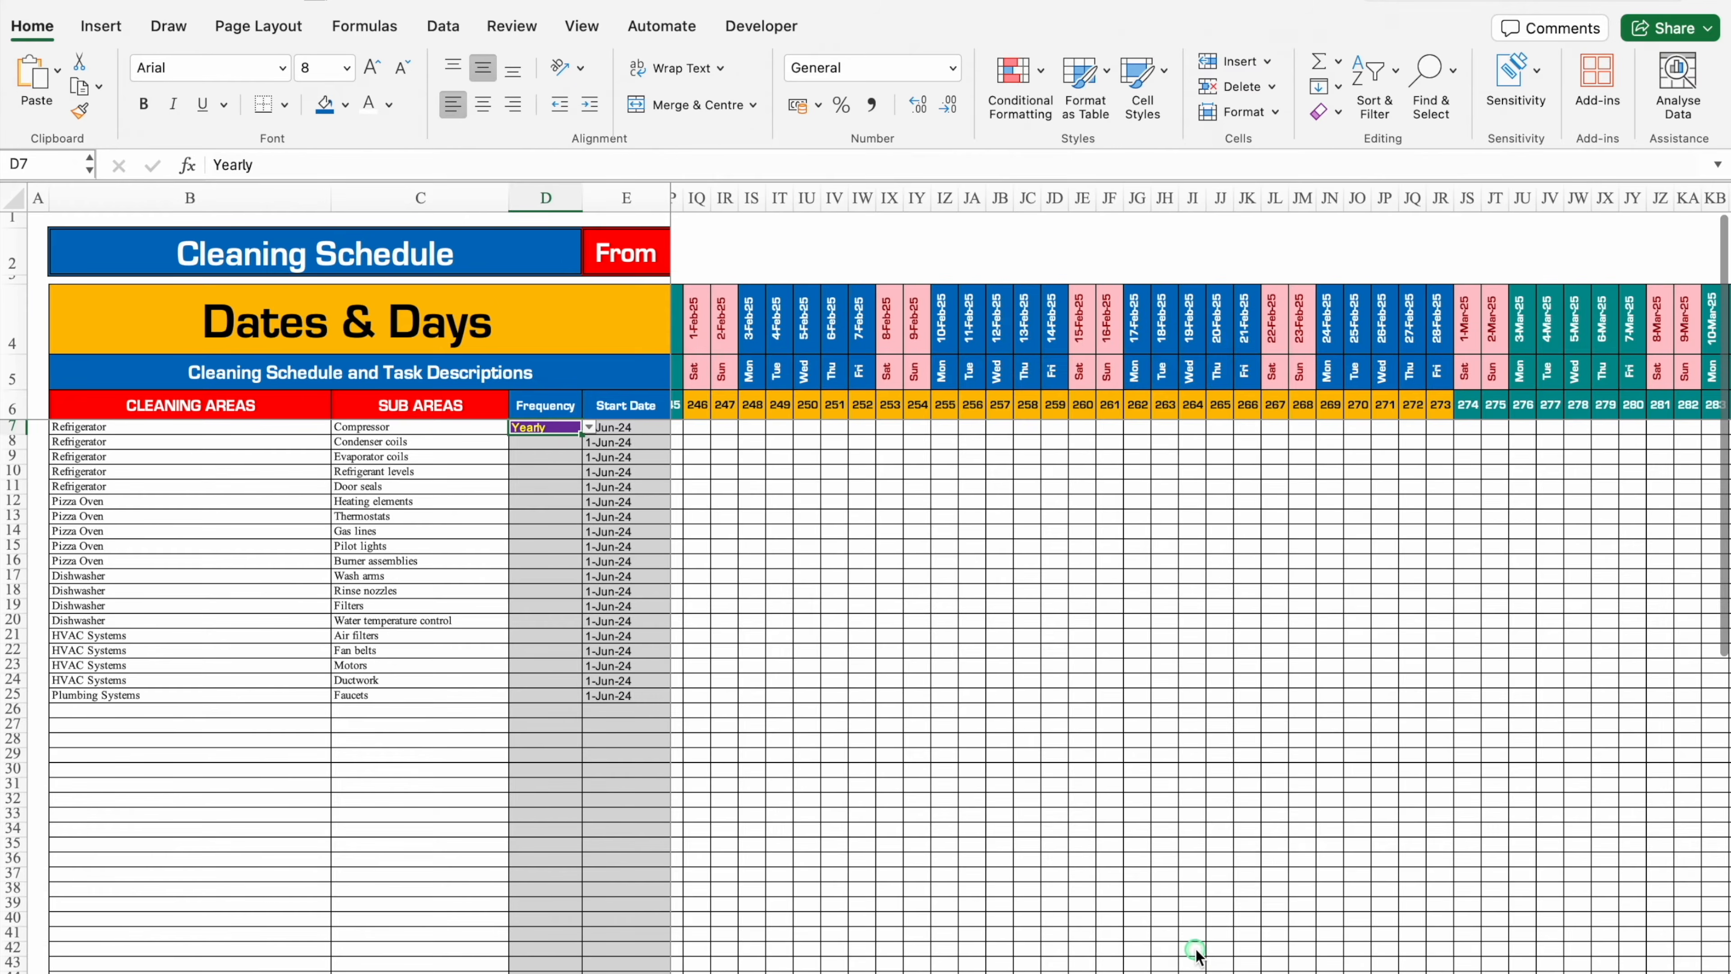
scroll(1404, 934, "right", 20)
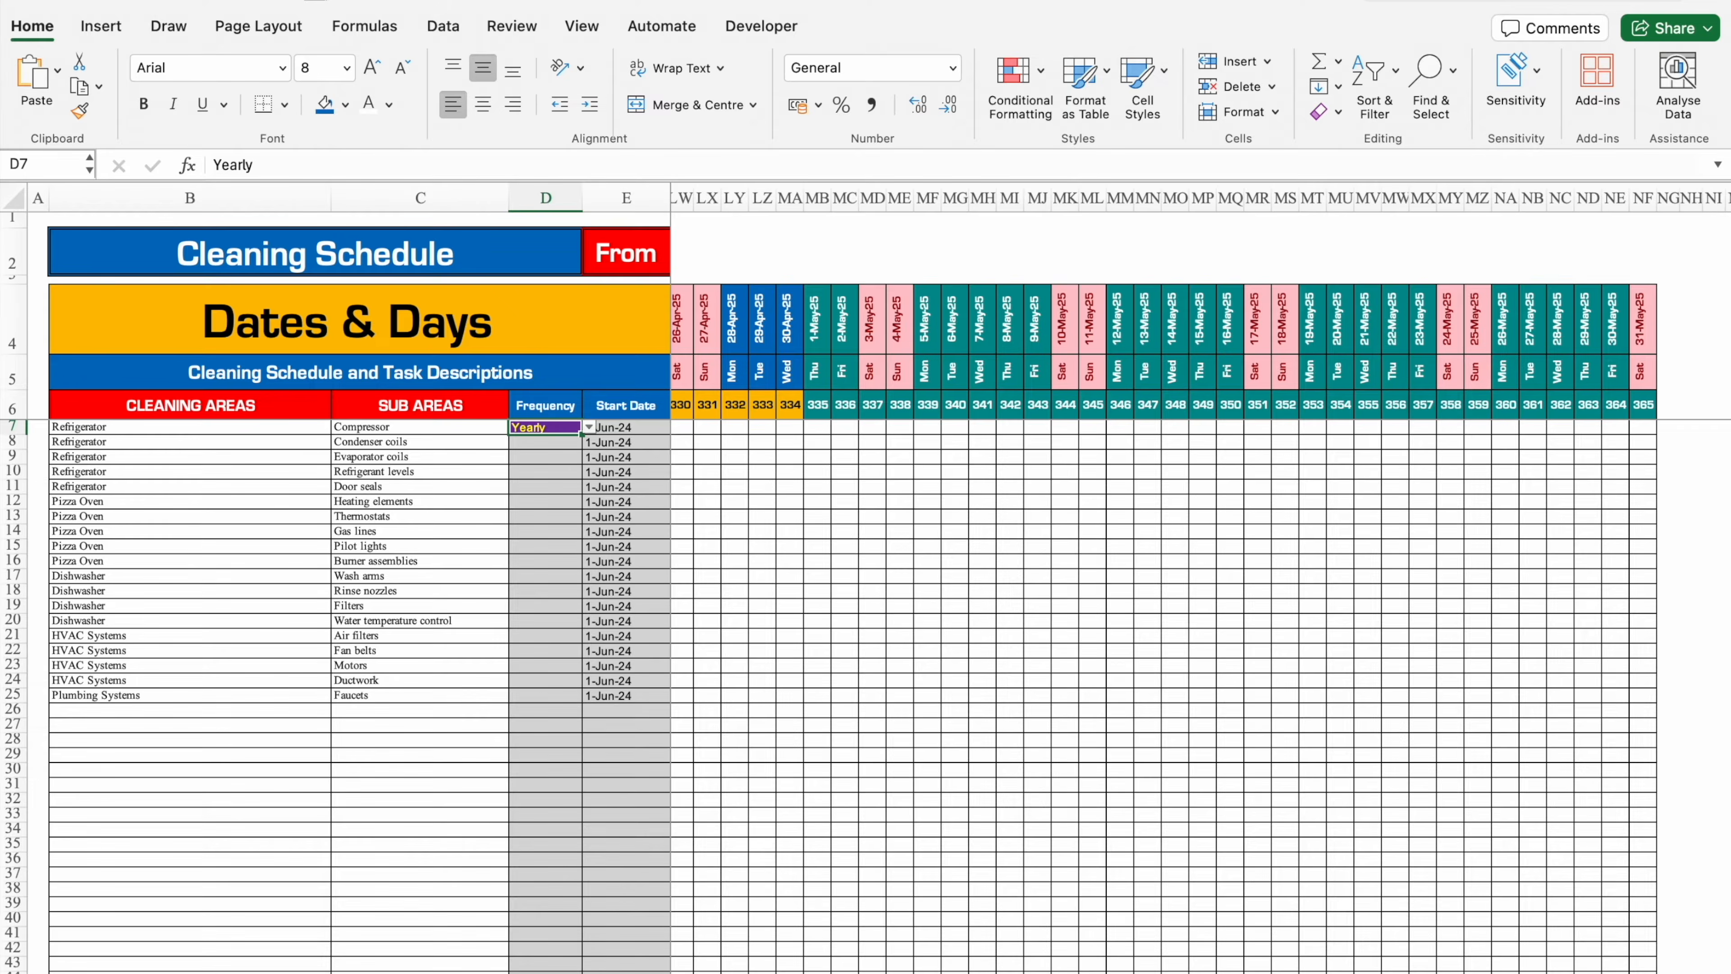
Try marking the compressor's 1-Jun-24 task as D on the Mark Status sheet, and undo the mark.
key("ctrl+Page_Down")
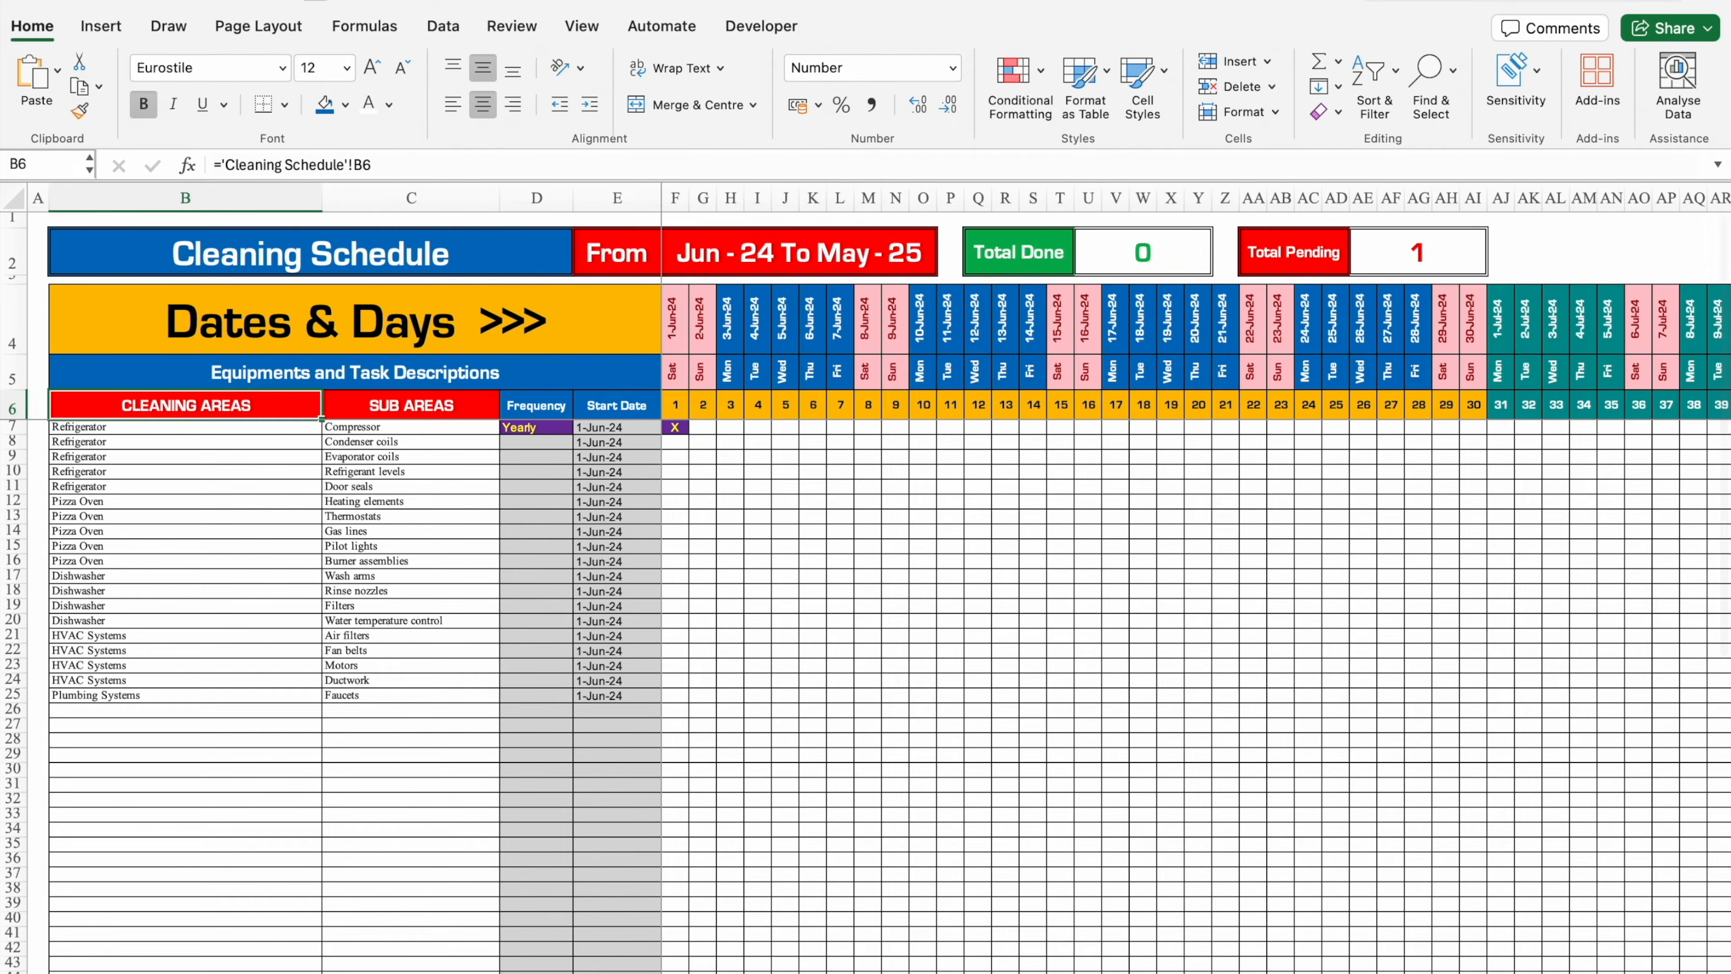
key("ctrl+Page_Up")
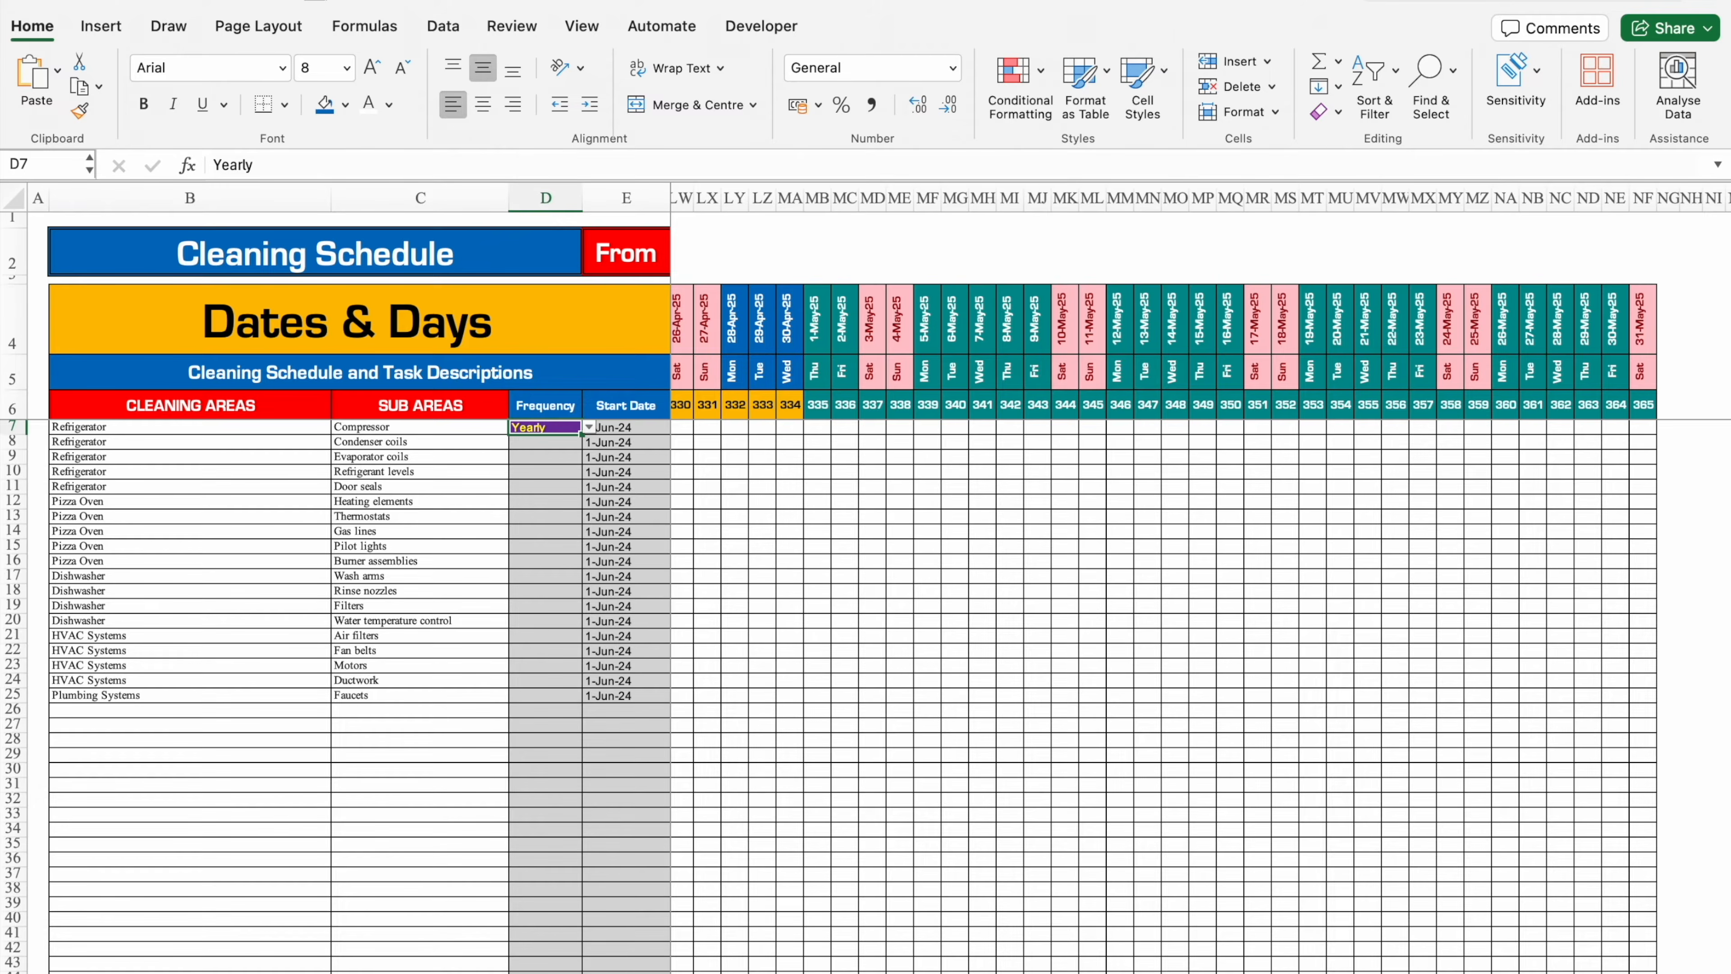
key("ctrl+Page_Down")
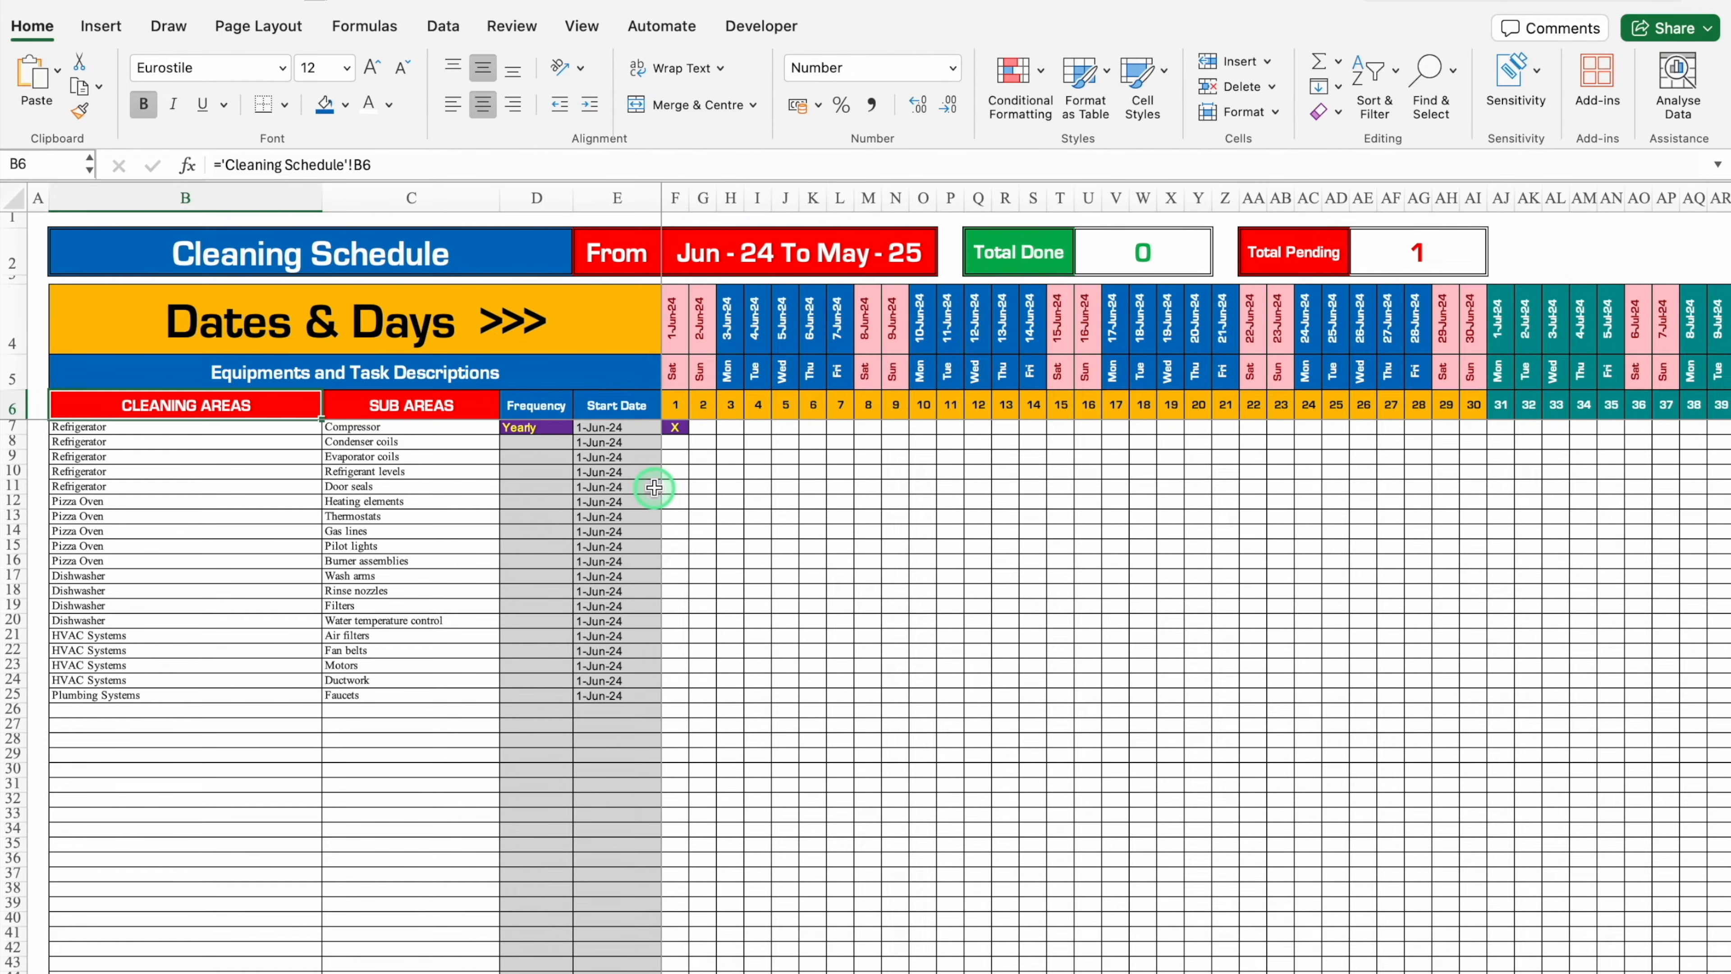
left_click(680, 427)
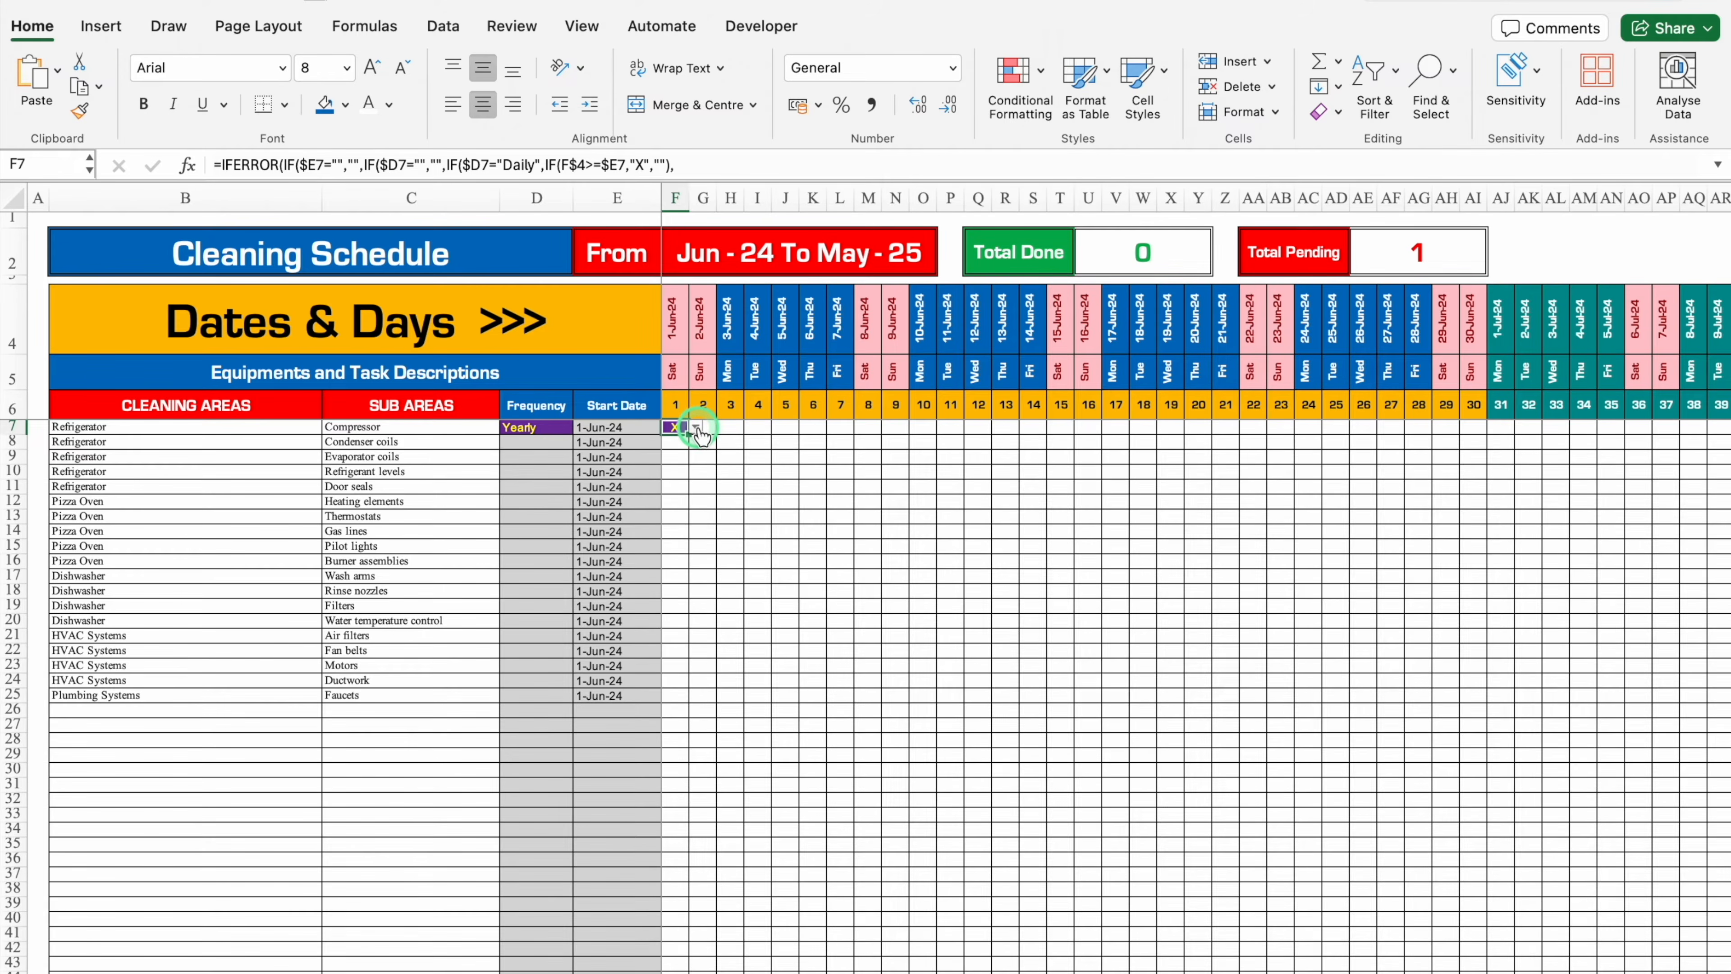
left_click(697, 428)
left_click(687, 470)
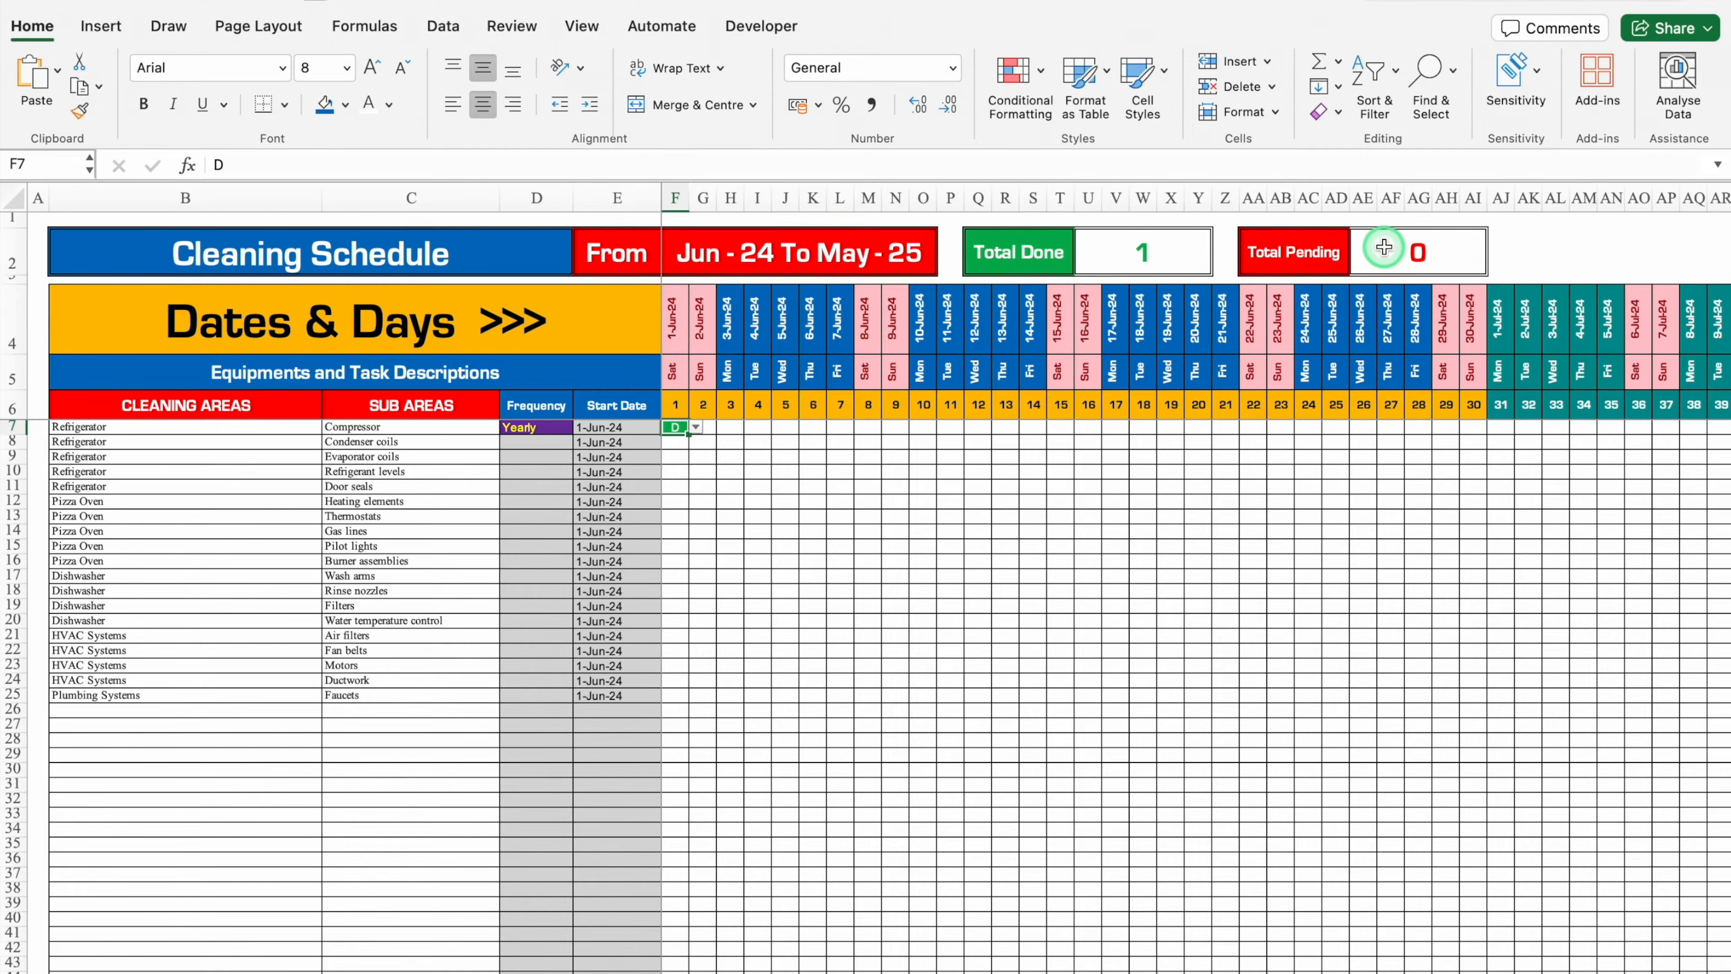
key("ctrl+z")
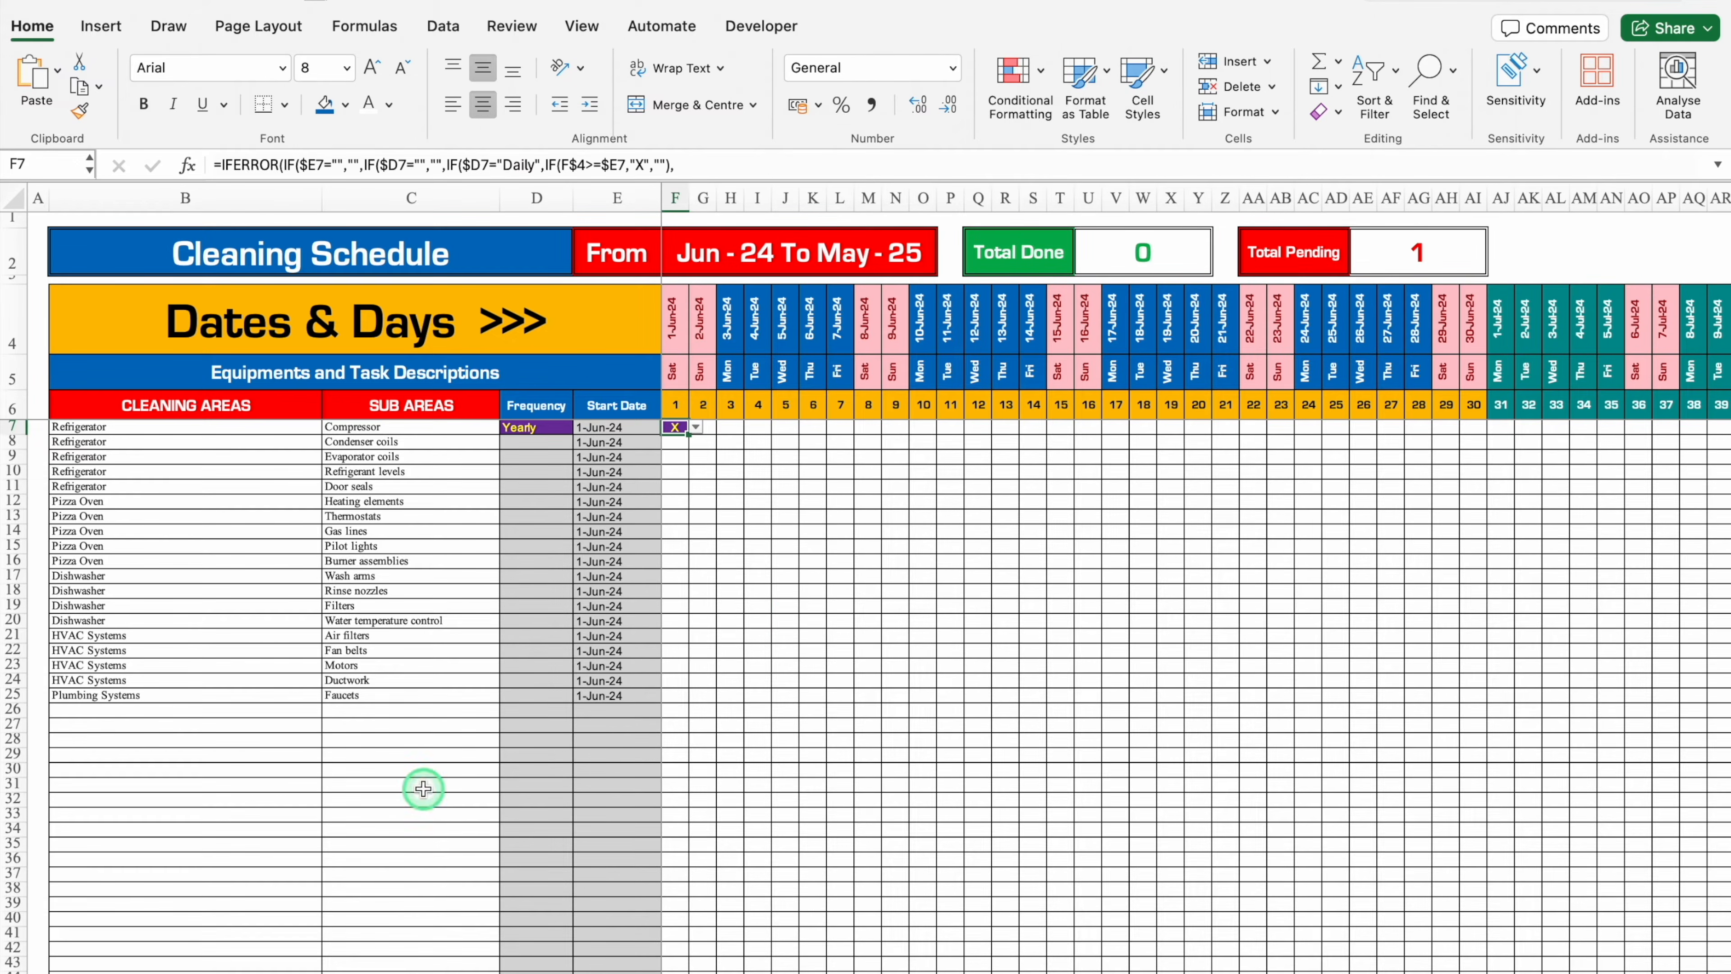
Inspect the start and end date cells on the sheet that checks status by date range.
key("ctrl+Page_Down")
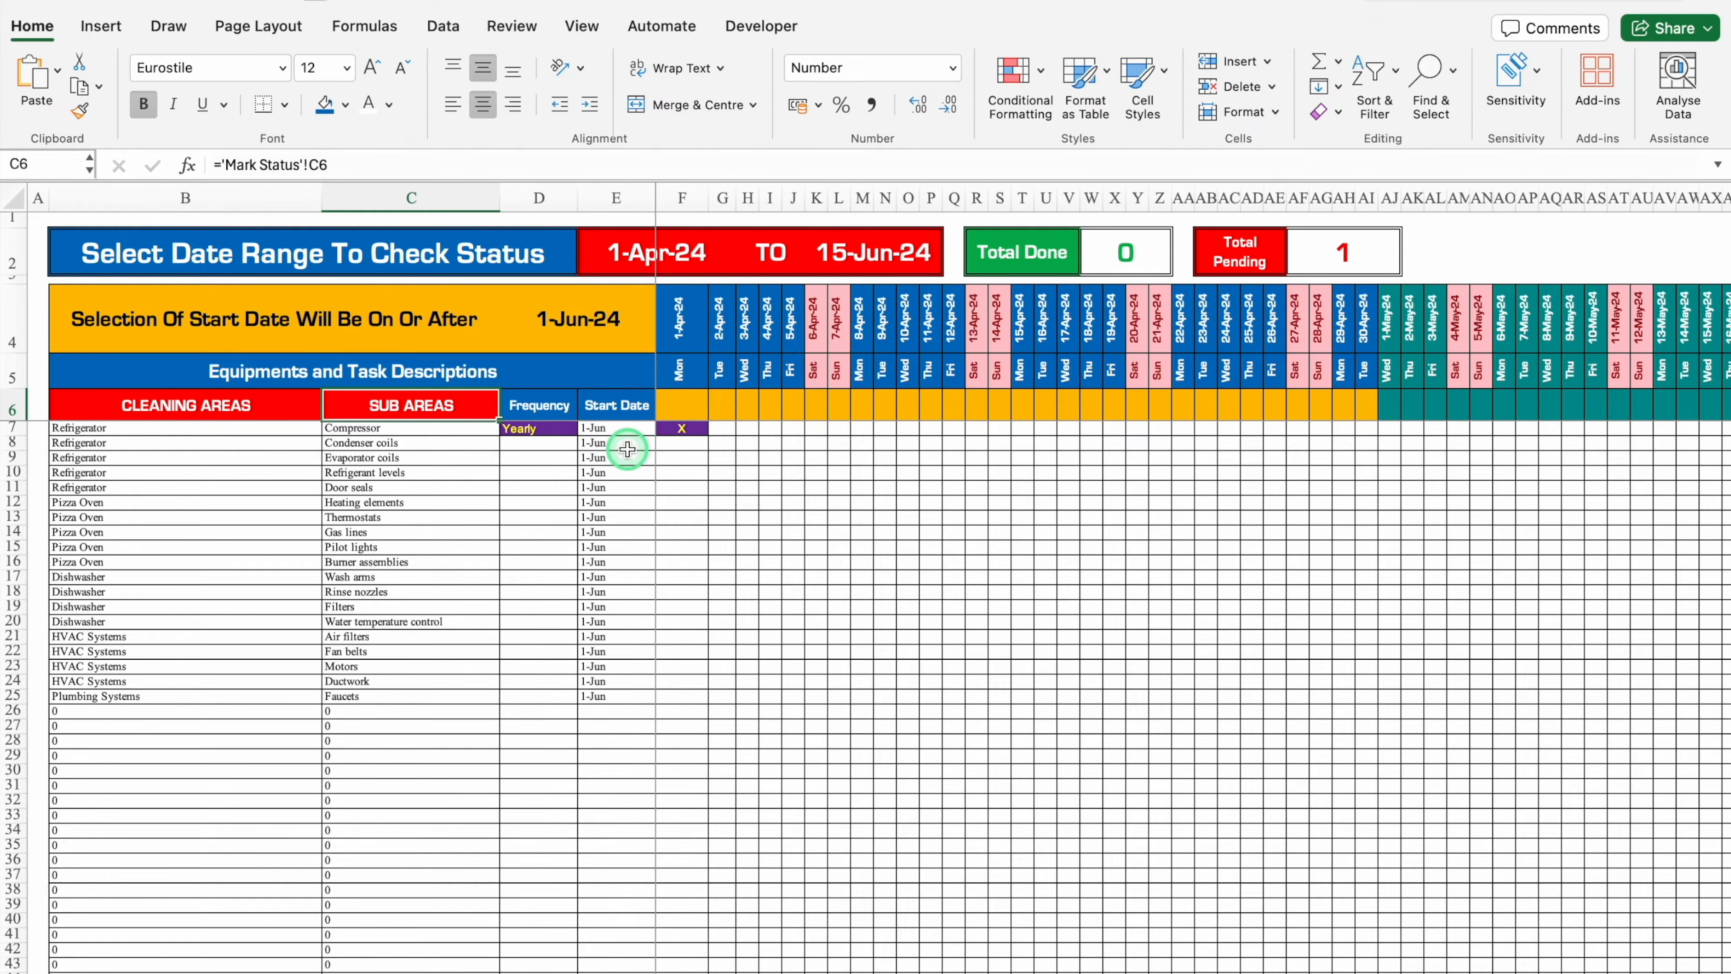
left_click(656, 259)
left_click(851, 248)
left_click(658, 253)
left_click(856, 249)
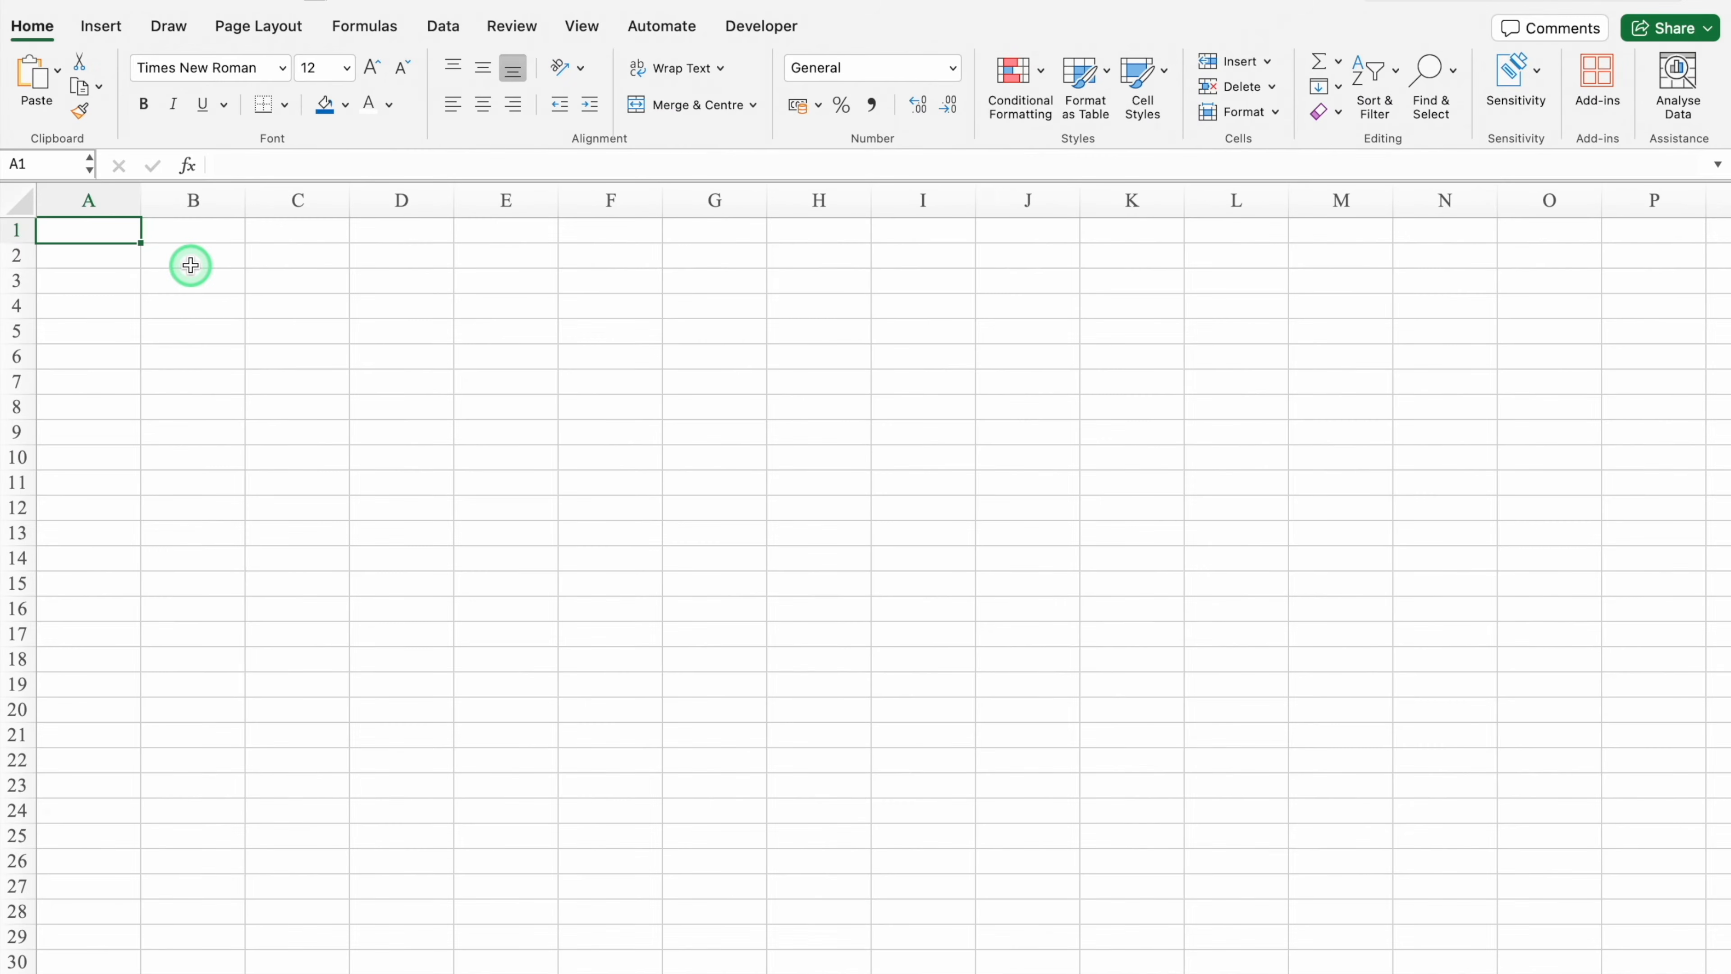
Middle-align all cells of the blank sheet vertically and make column A a narrow margin.
left_click(13, 202)
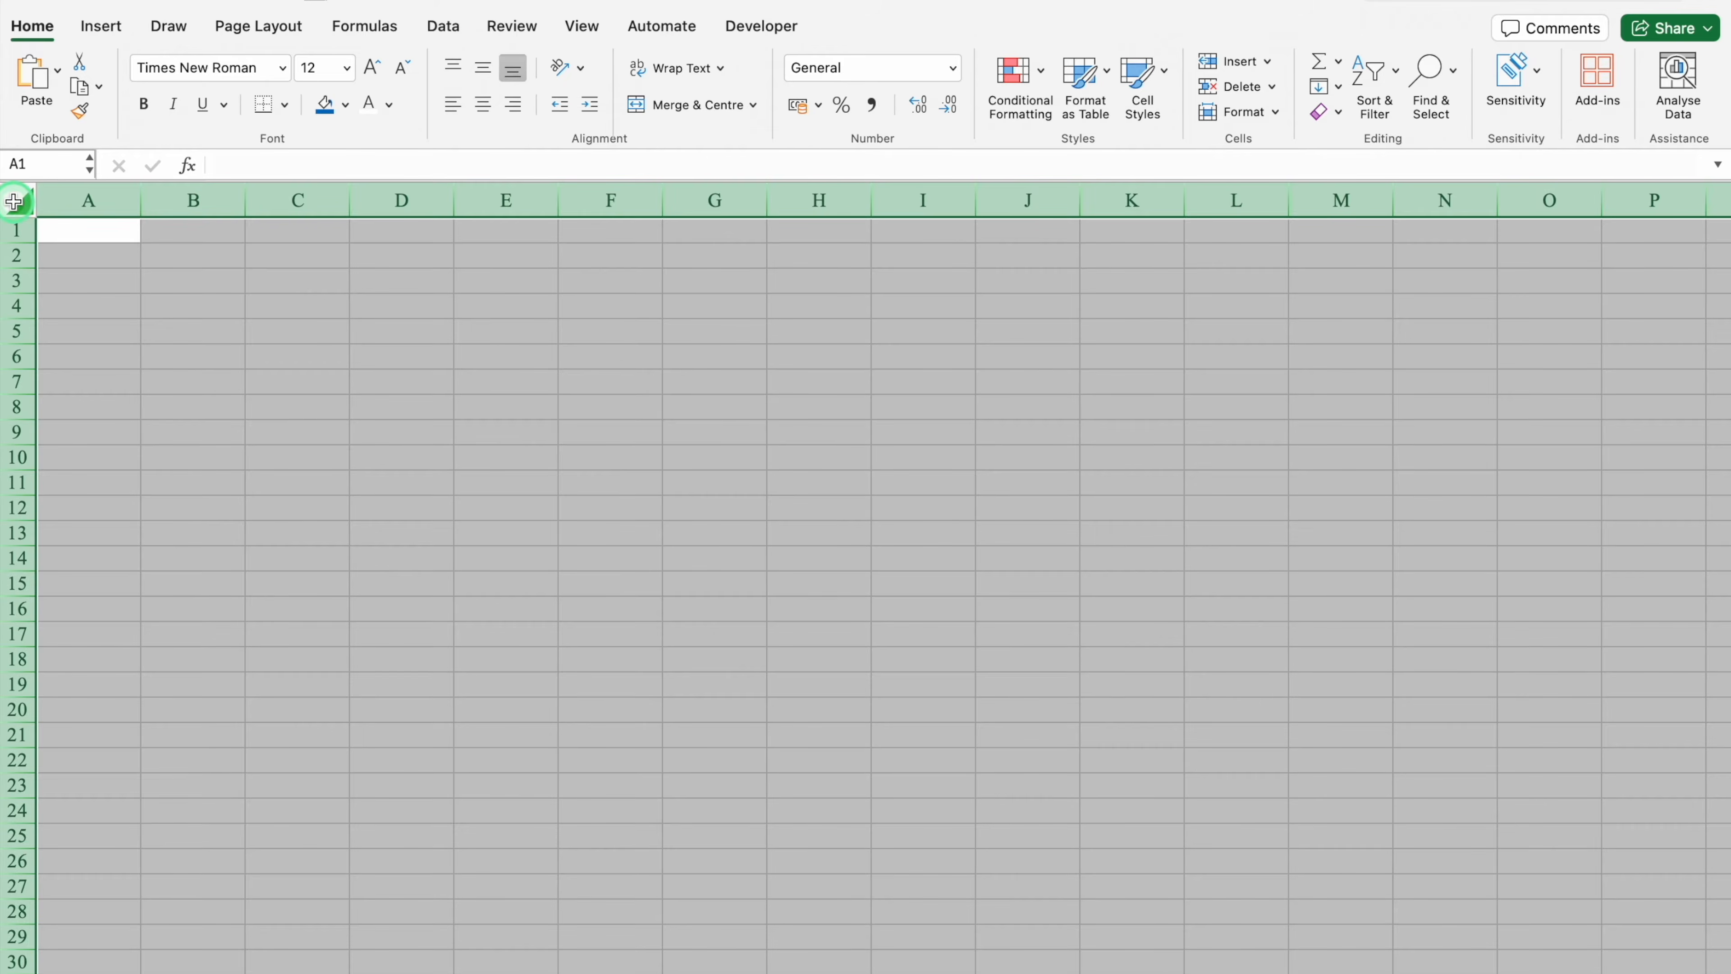
left_click(482, 67)
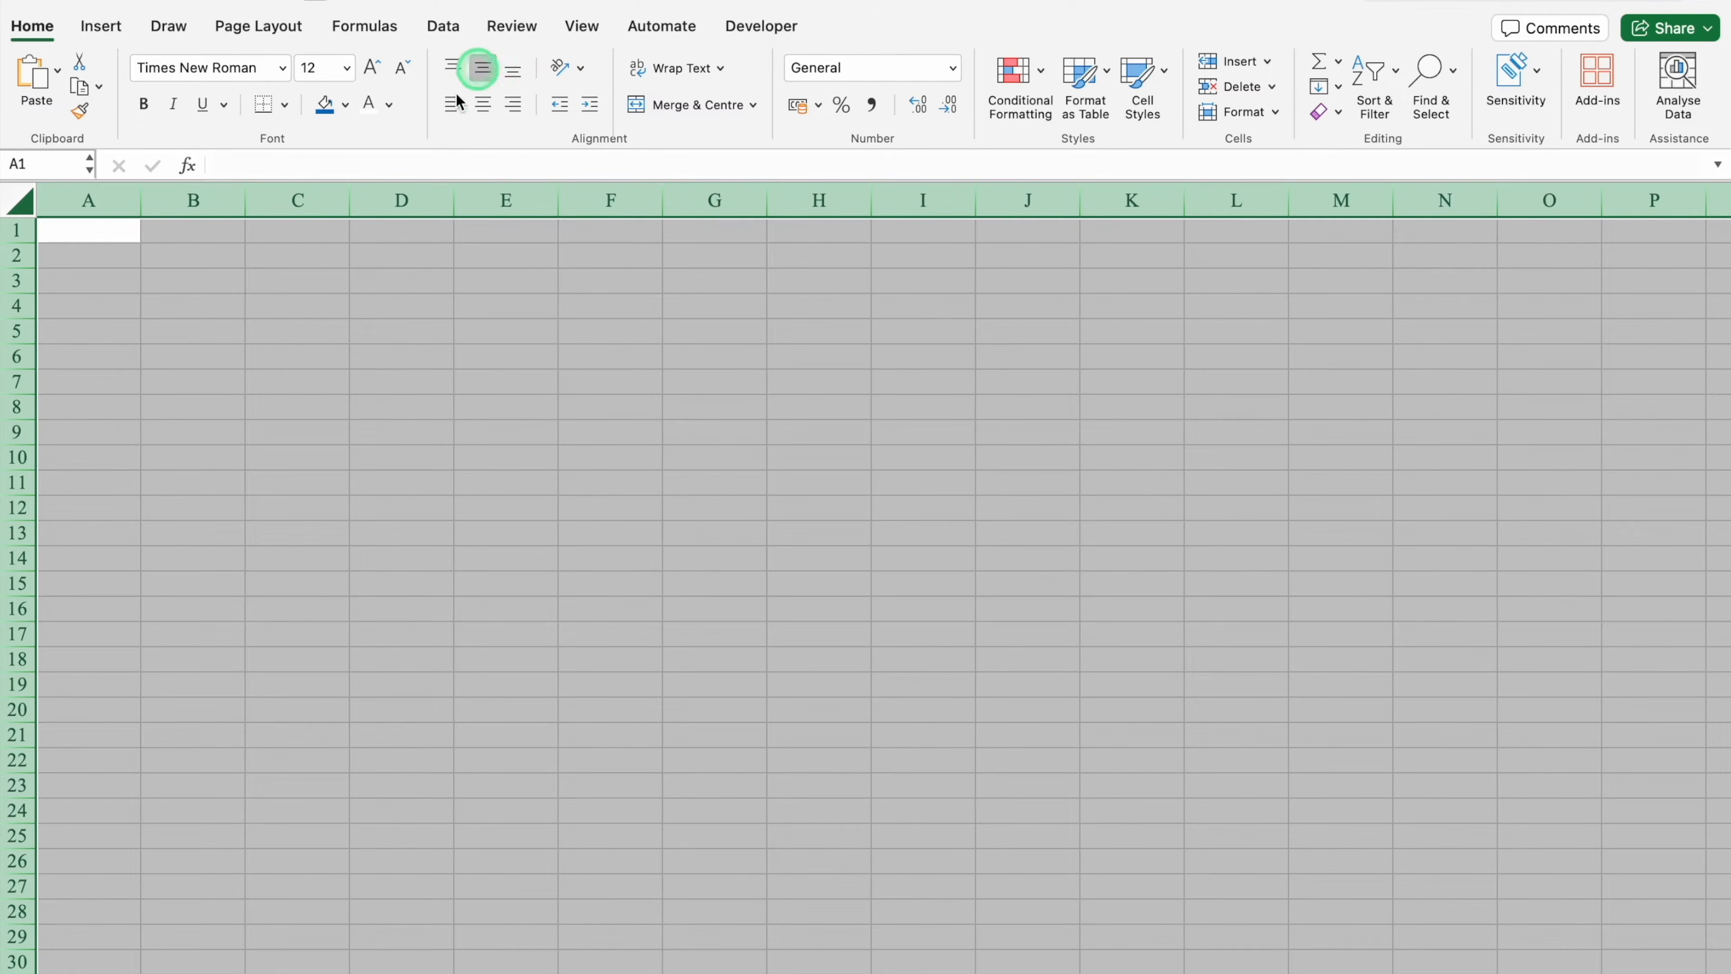
left_click(297, 280)
left_click_drag(137, 200, 58, 201)
Merge and centre B2:D2 and enter the title "Cleaning Schedule".
left_click(119, 251)
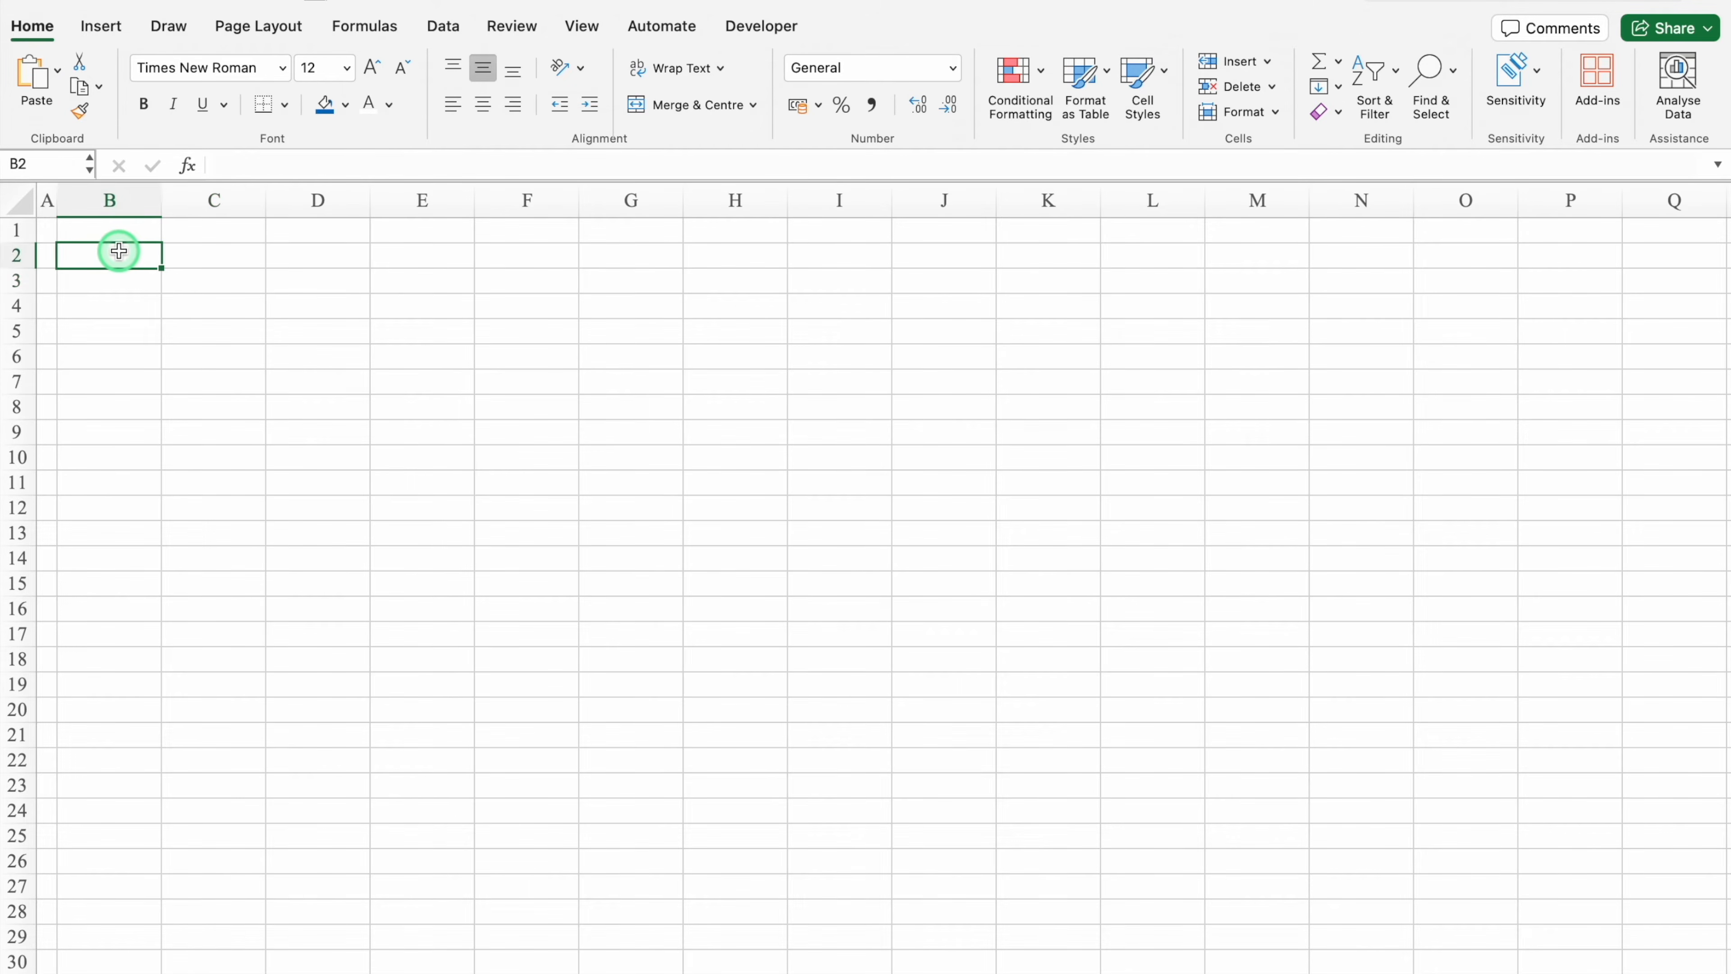
left_click_drag(119, 254, 310, 256)
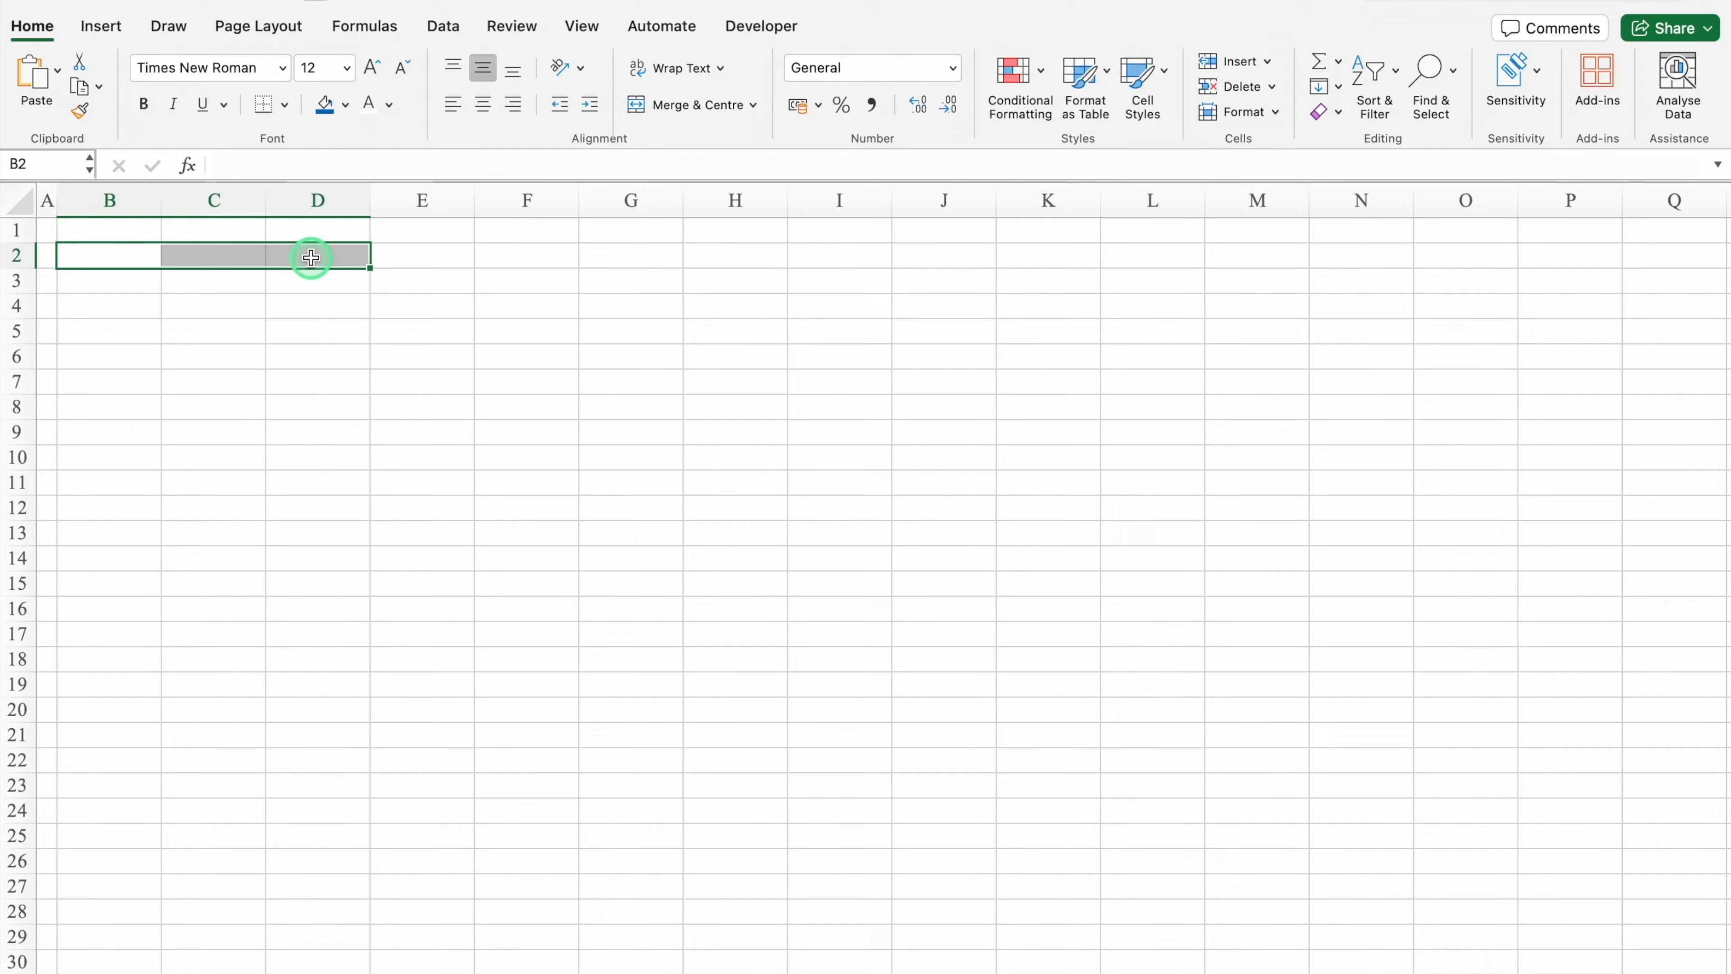
left_click(656, 104)
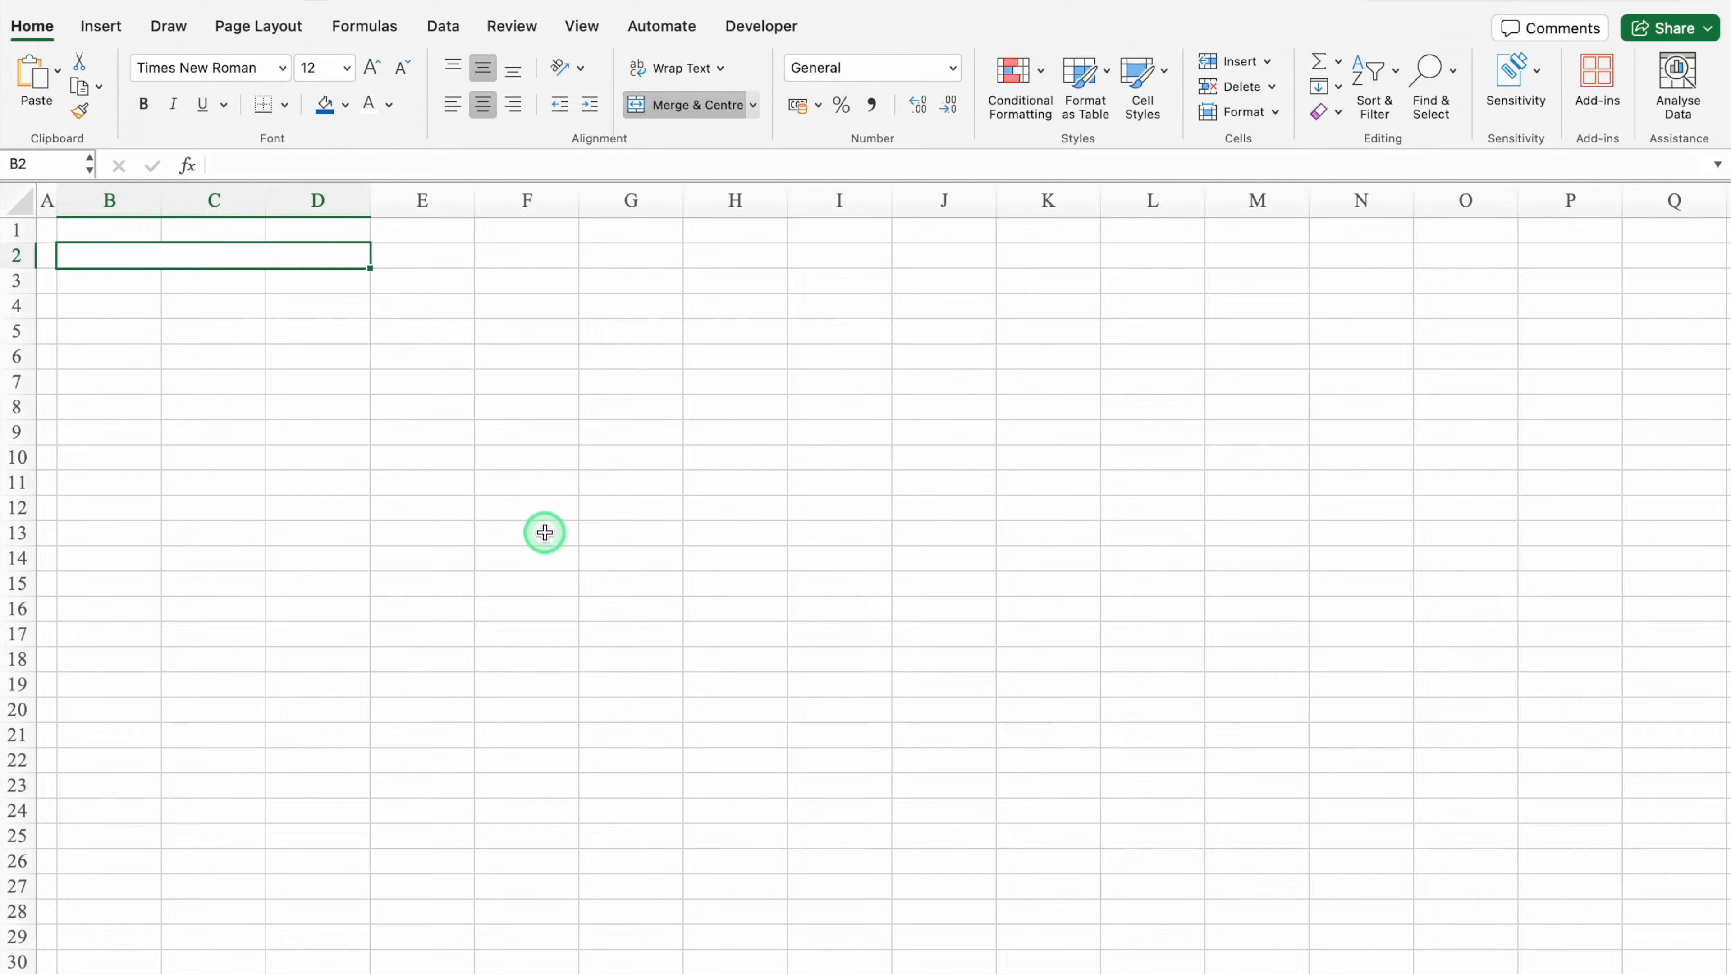
type("Cleaning Schedule")
key("Return")
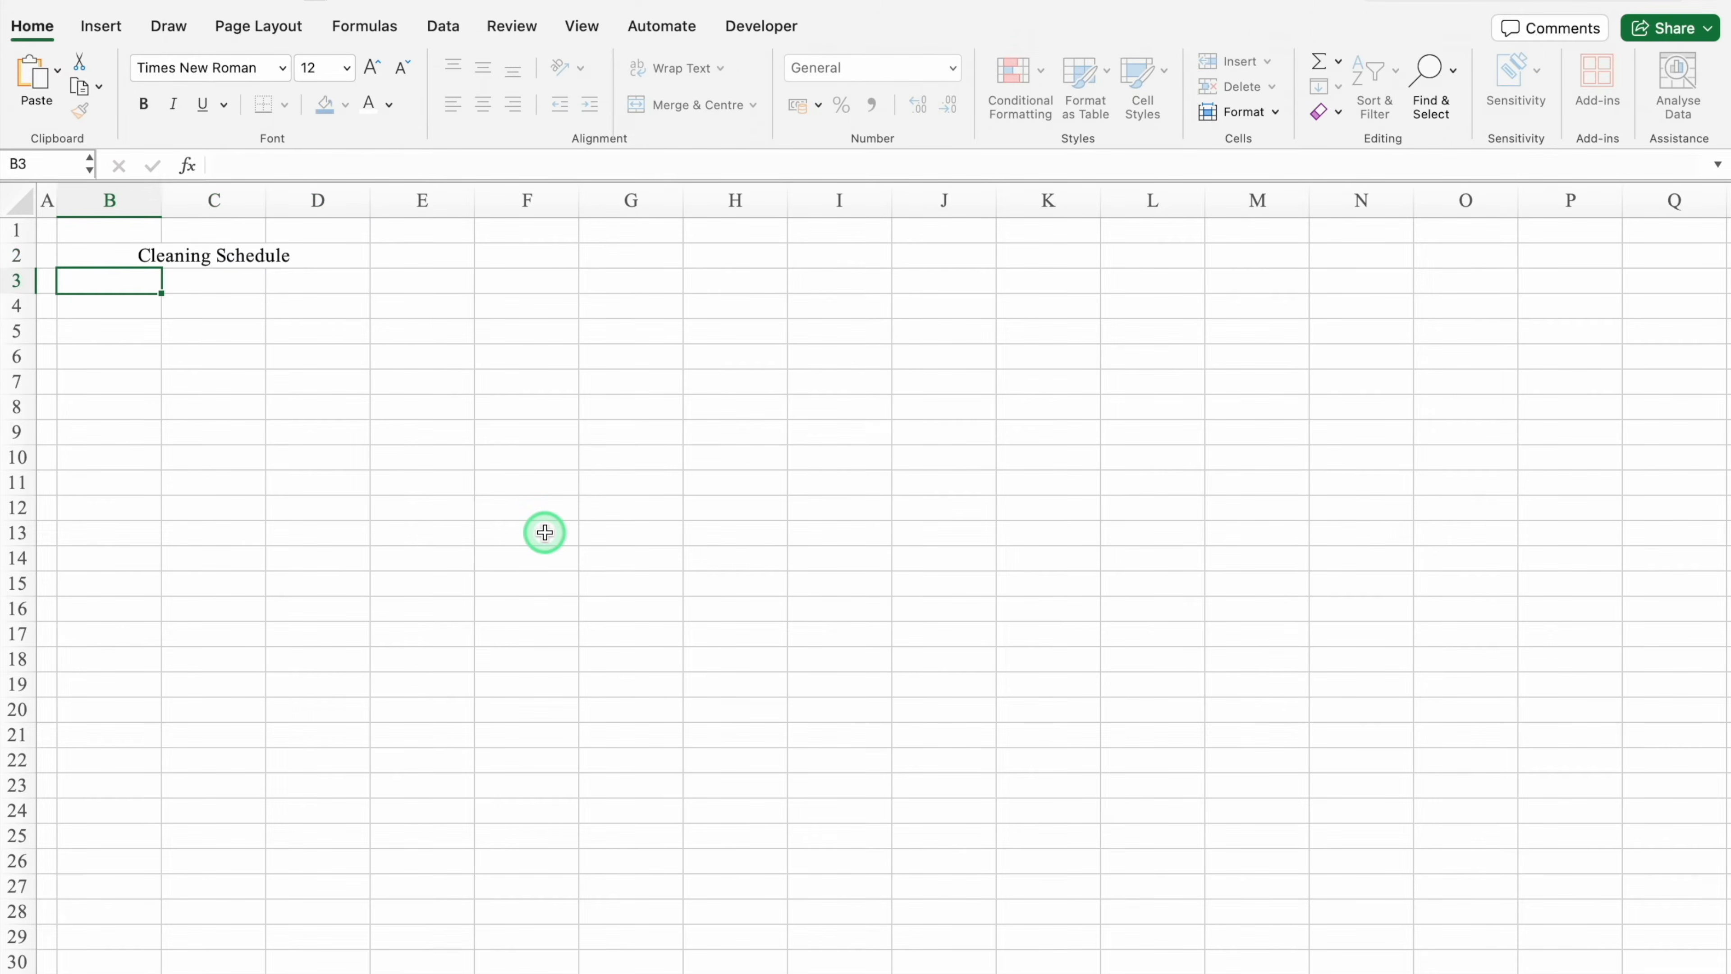
Enter the label "From" in cell E2, beside the Cleaning Schedule title.
left_click(437, 252)
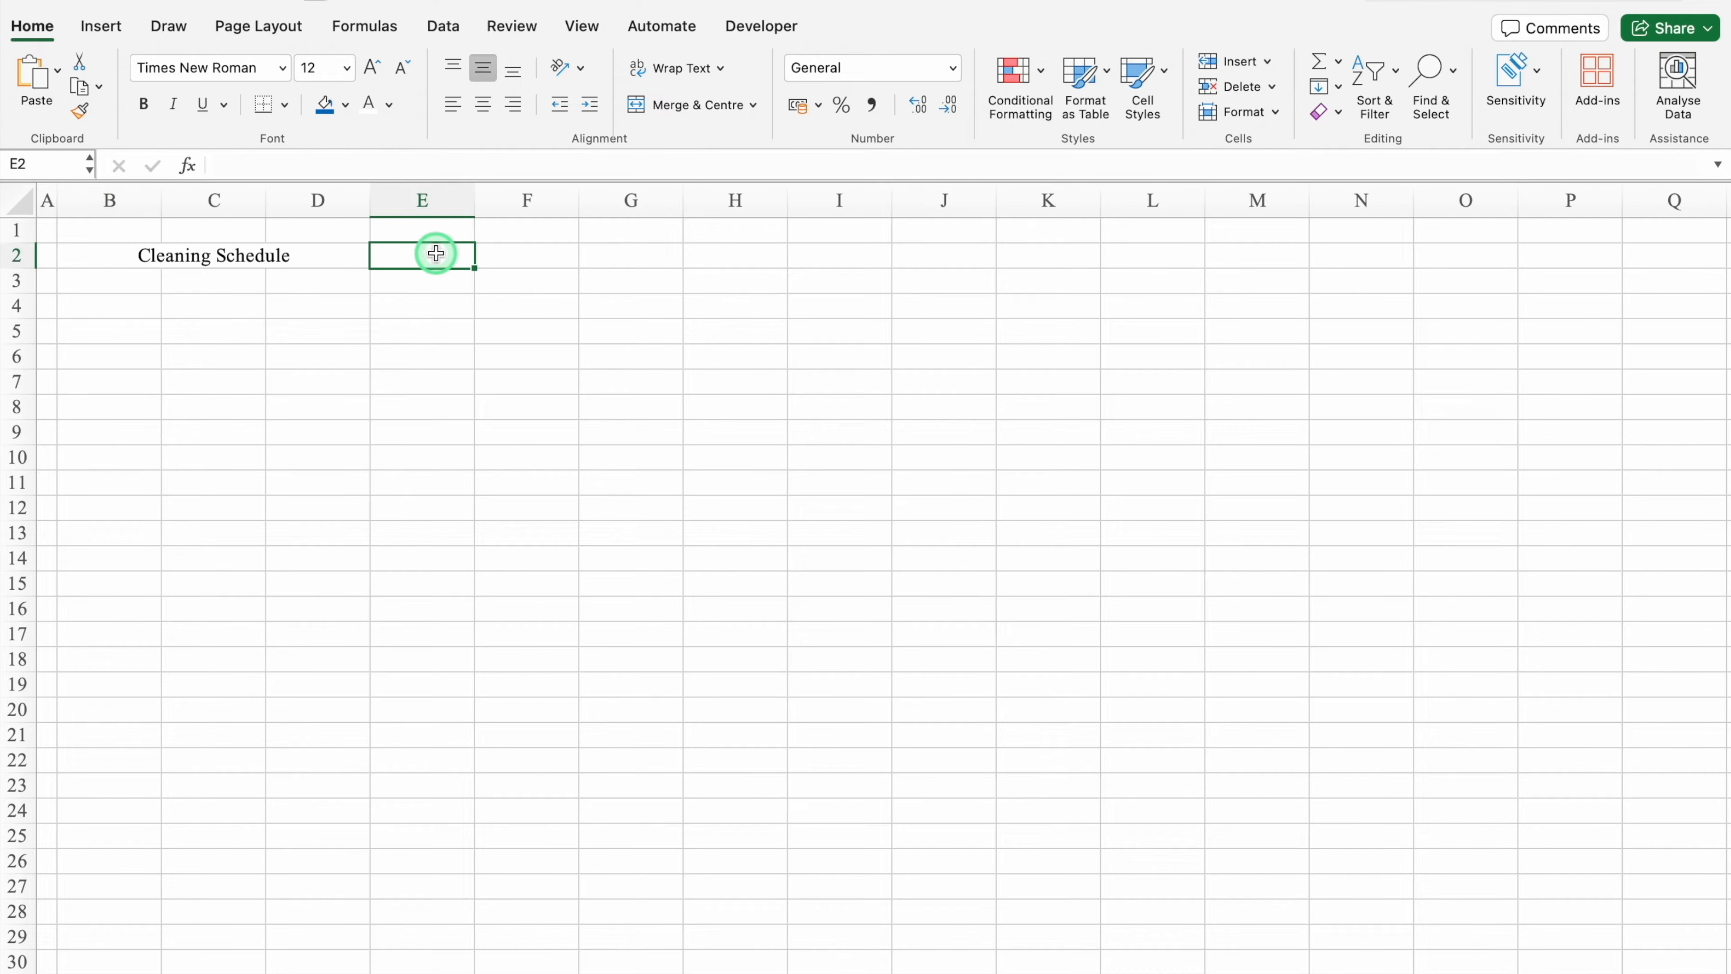
type("From")
key("Return")
Make row 2 taller and centre its contents horizontally.
left_click(15, 256)
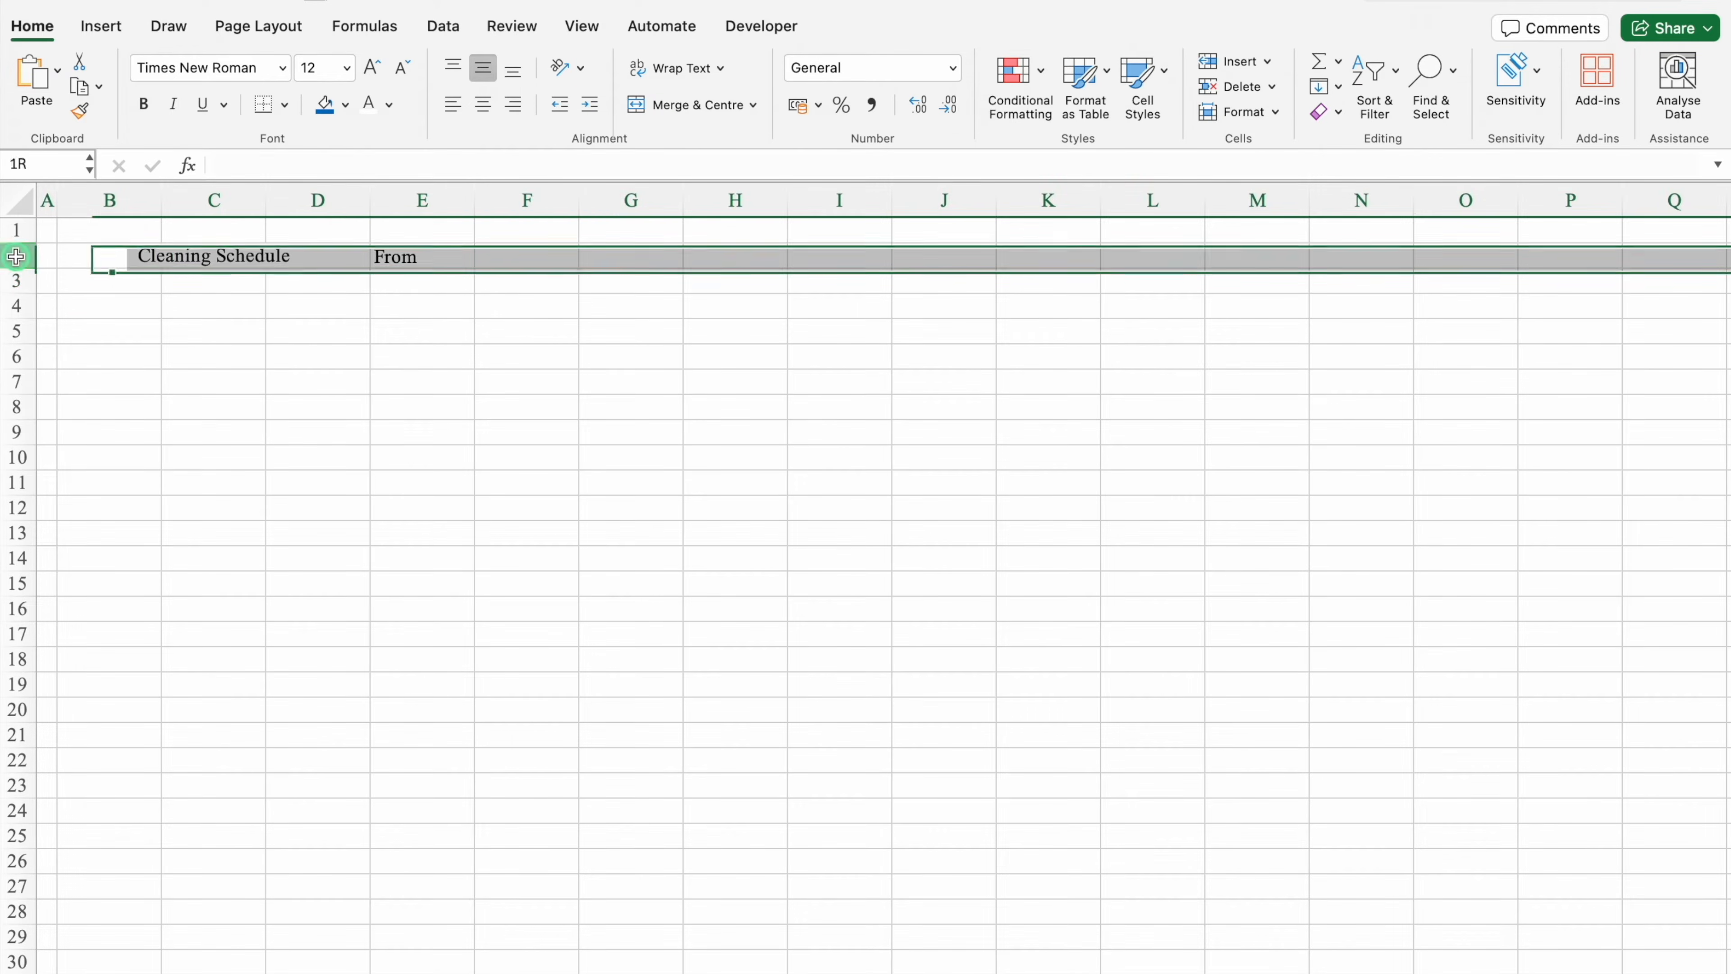
left_click_drag(20, 268, 23, 286)
left_click(483, 105)
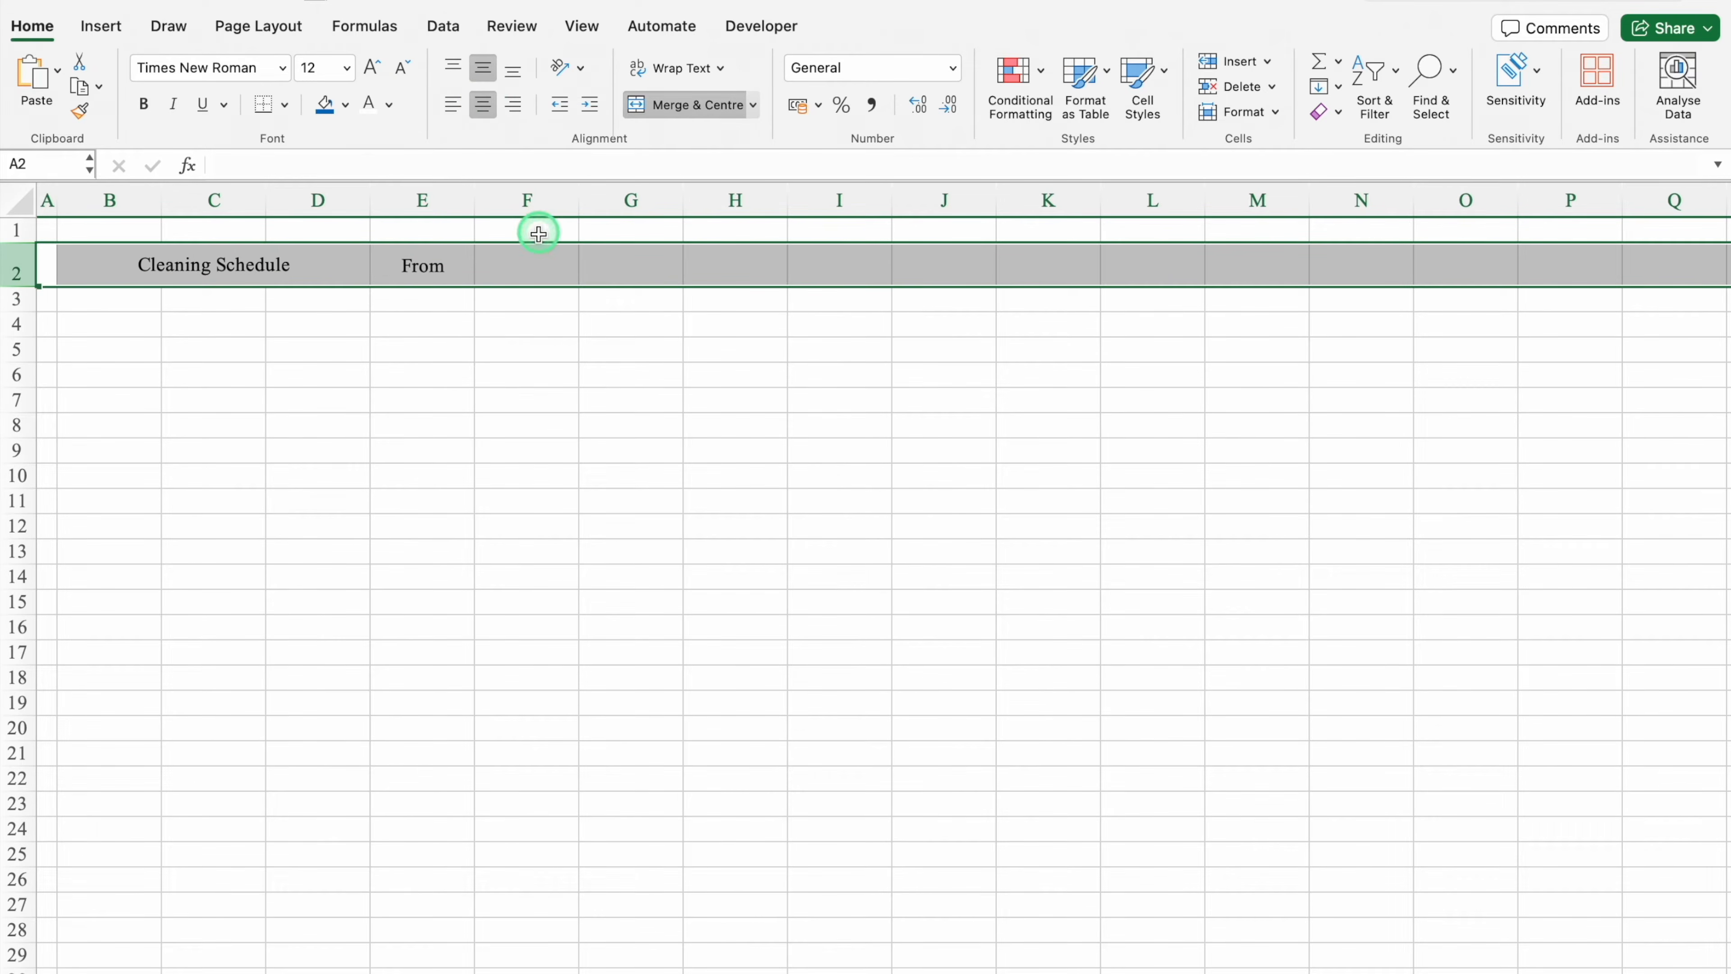
Merge and centre cells F2:O2, beside the "From" label.
left_click(518, 270)
left_click_drag(518, 270, 1436, 271)
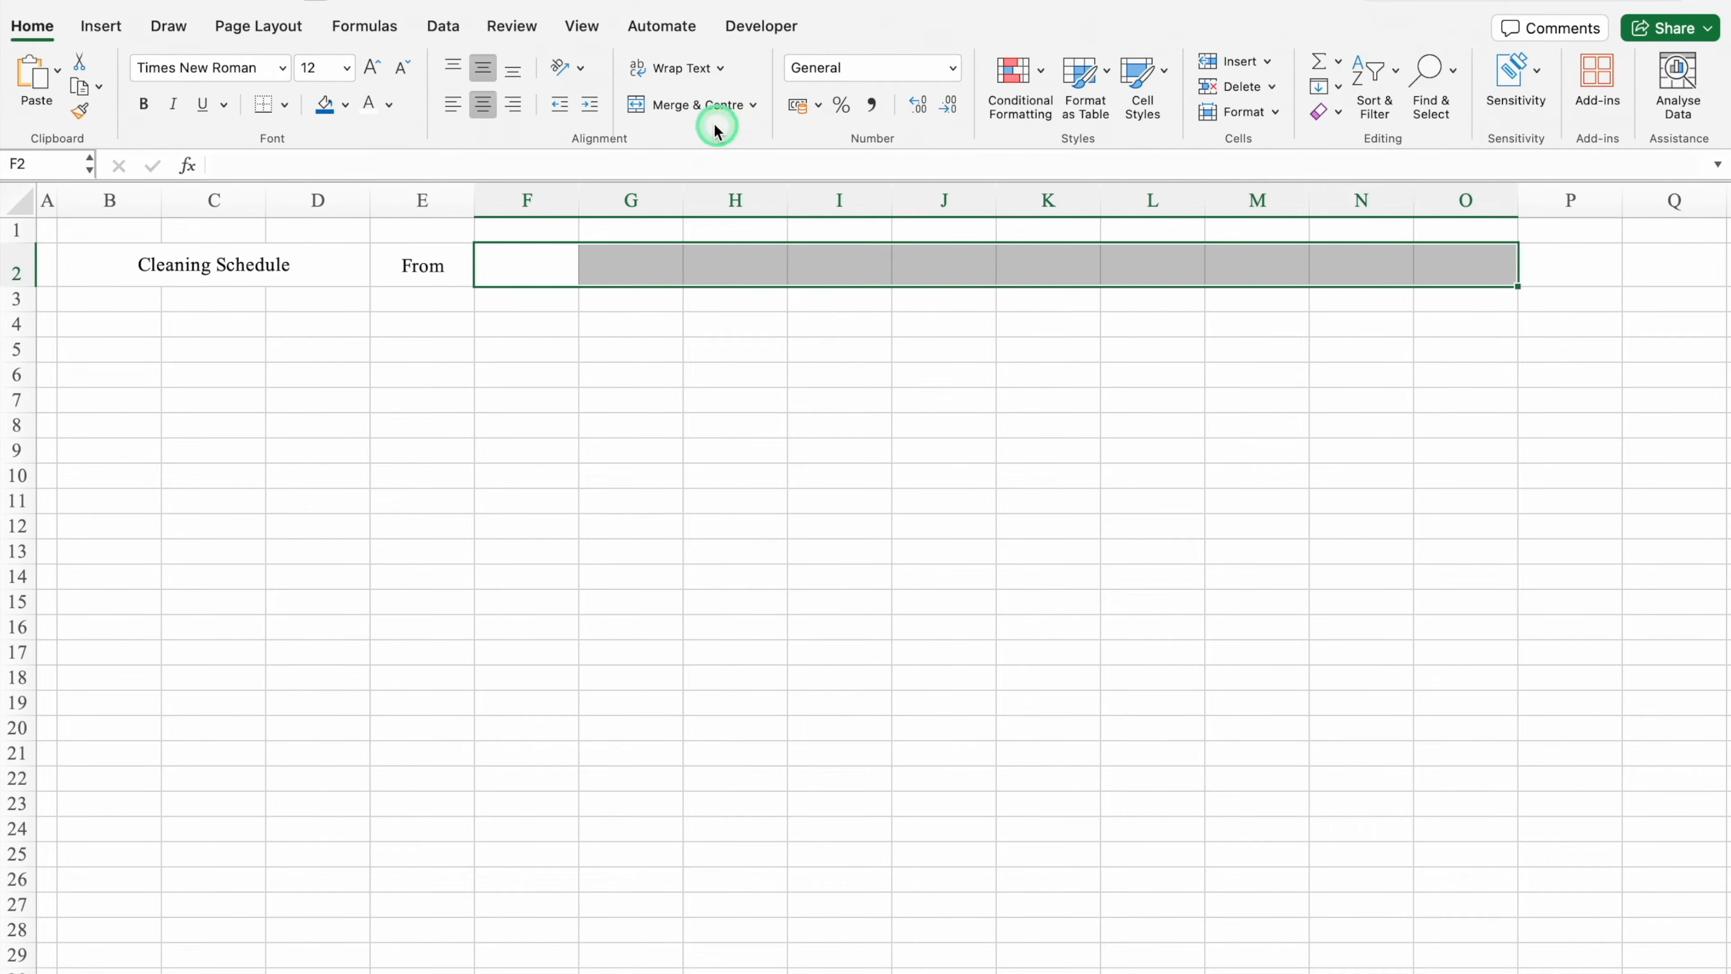
left_click(696, 105)
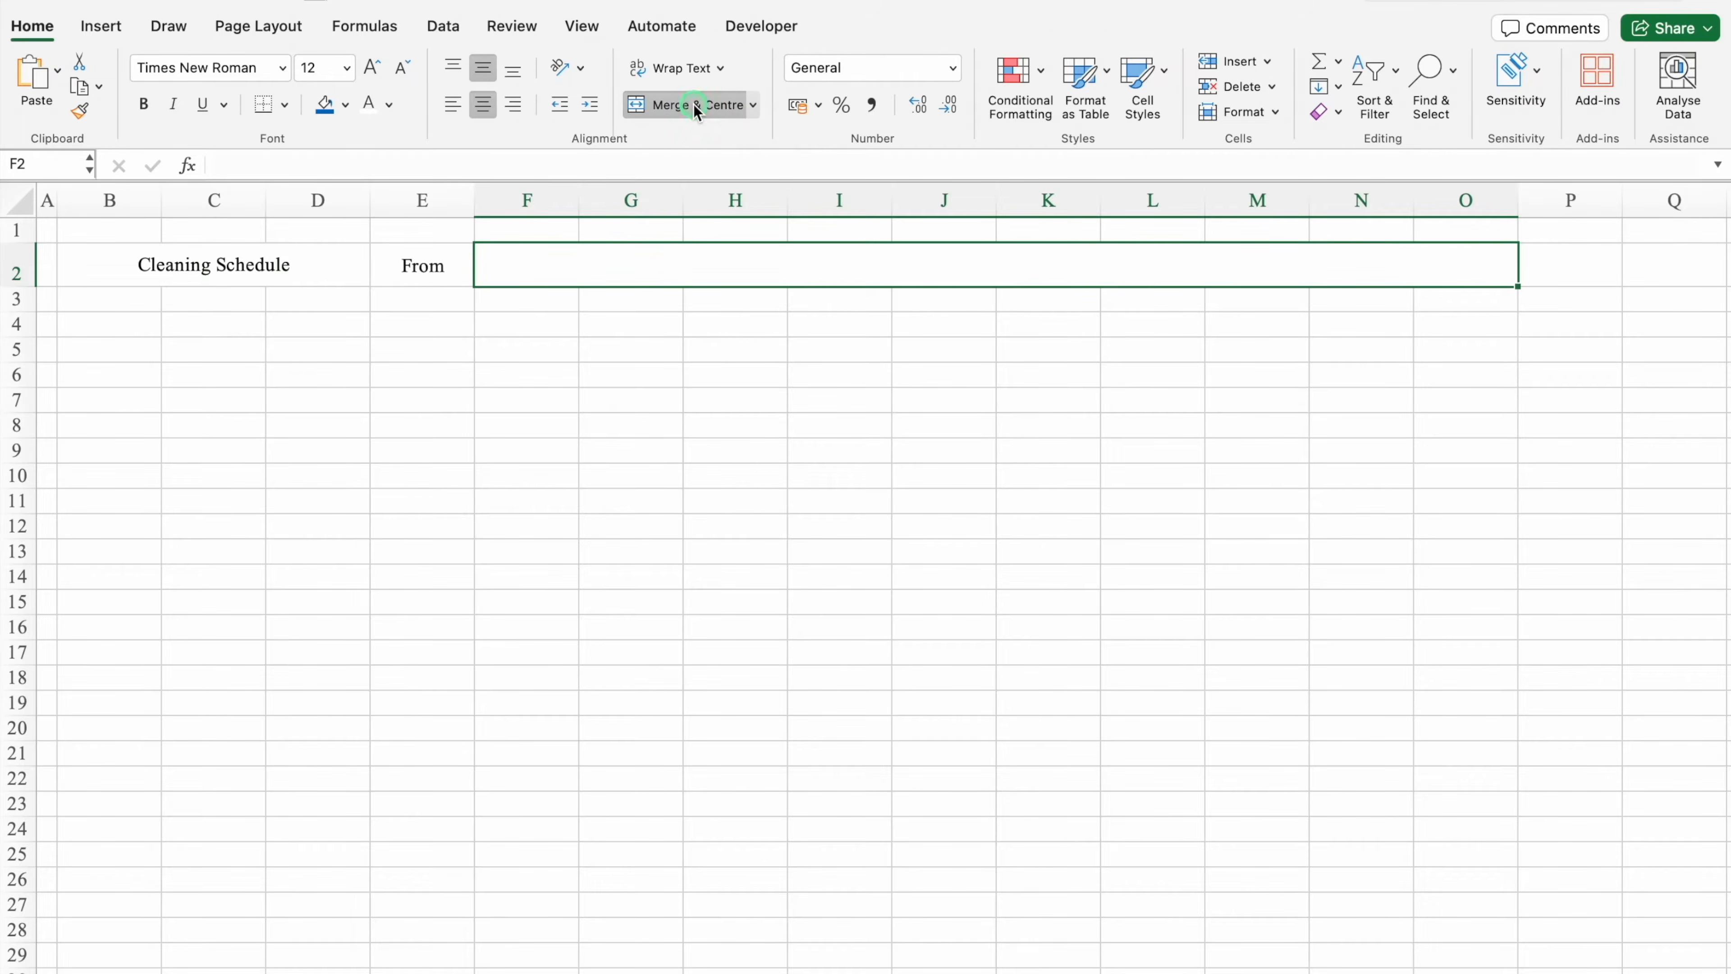
Format all of row 2 in bold Eurostile at font size 16.
left_click(17, 271)
left_click(284, 69)
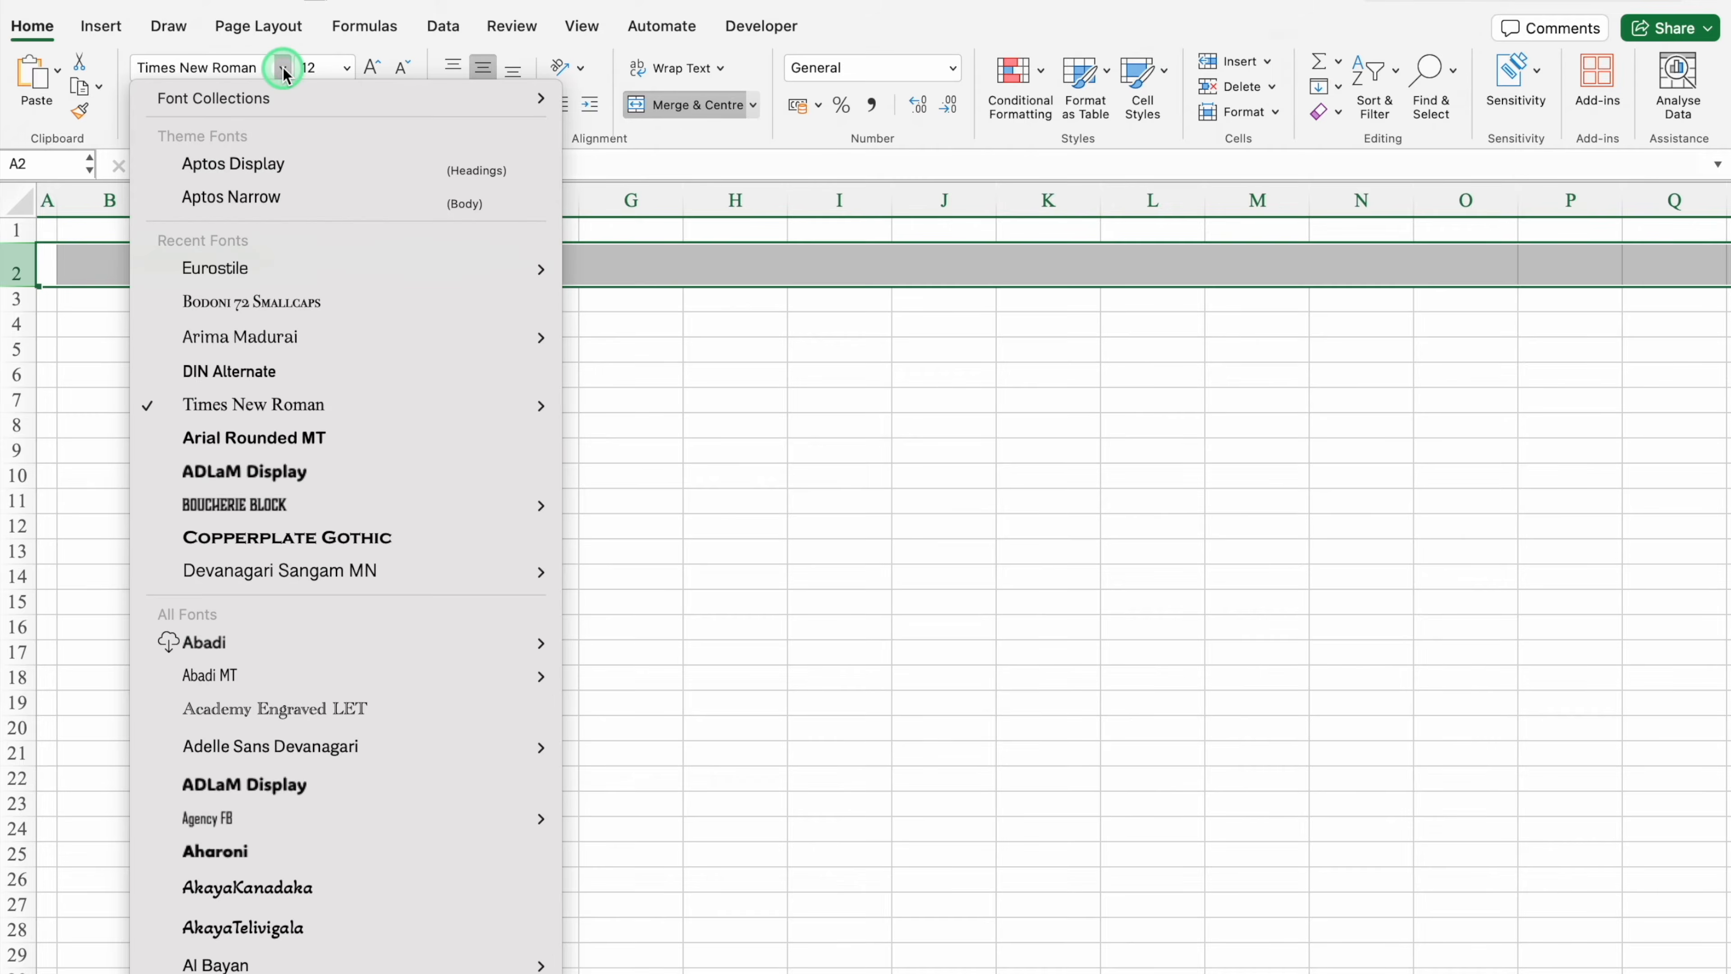
left_click(271, 270)
left_click(145, 104)
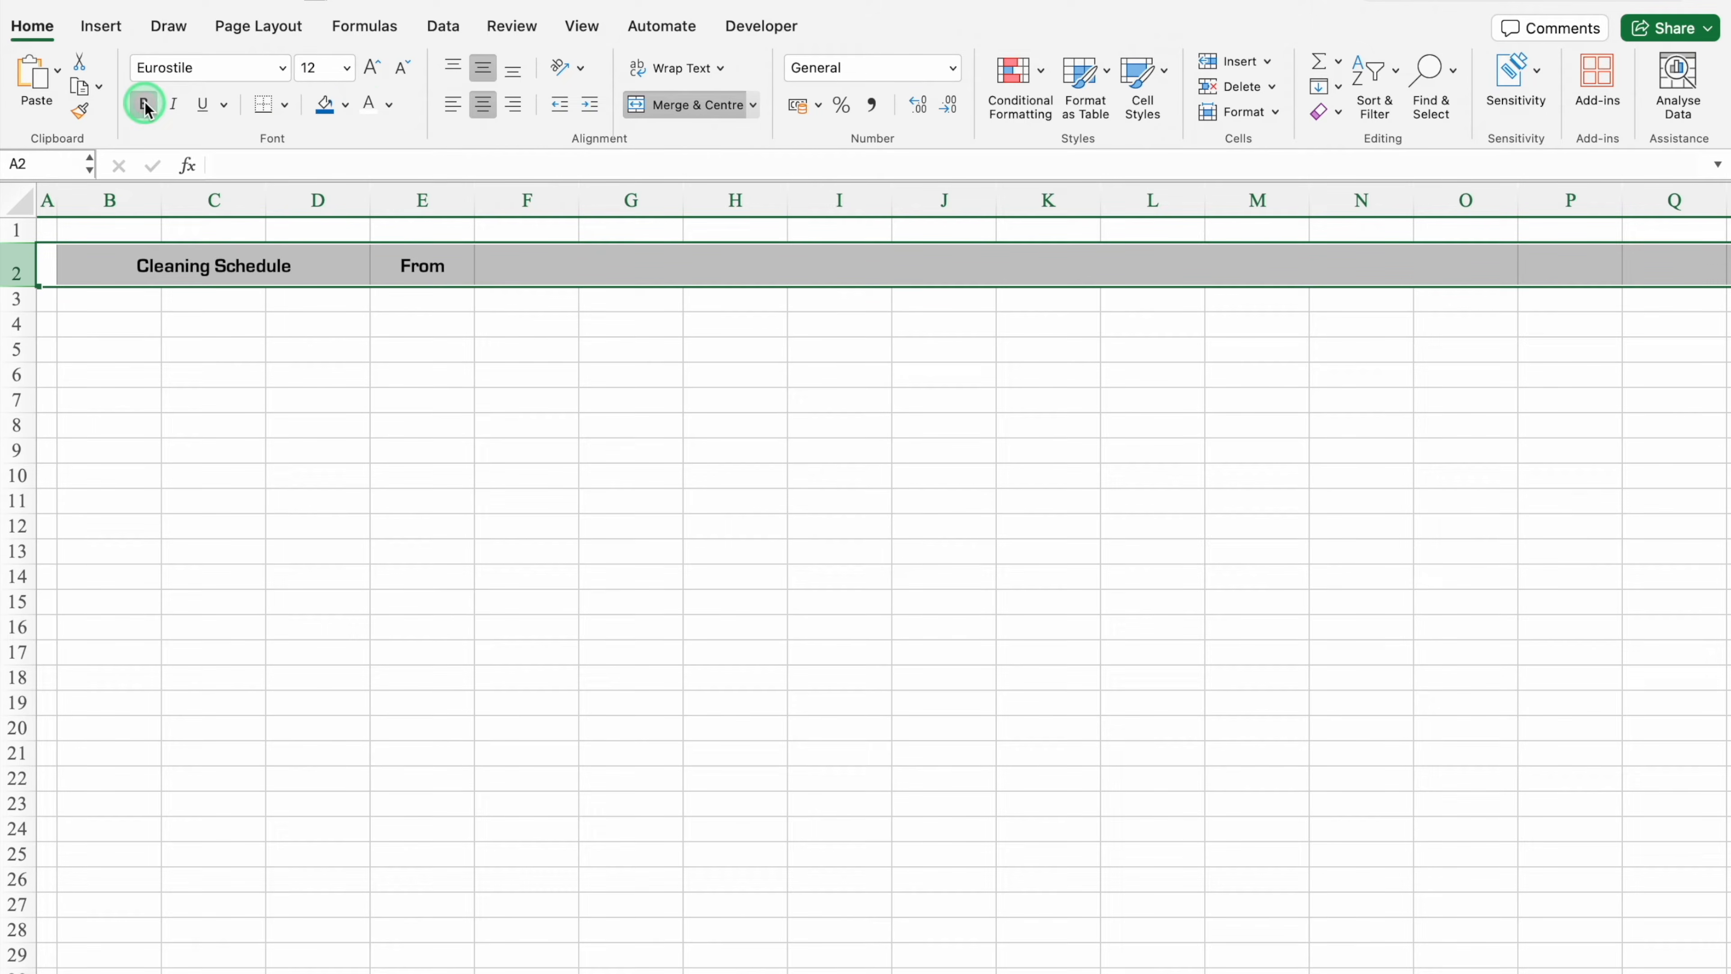
left_click(369, 67)
left_click(369, 68)
Give the Cleaning Schedule title in B2:D2 a blue fill and white text.
left_click(301, 265)
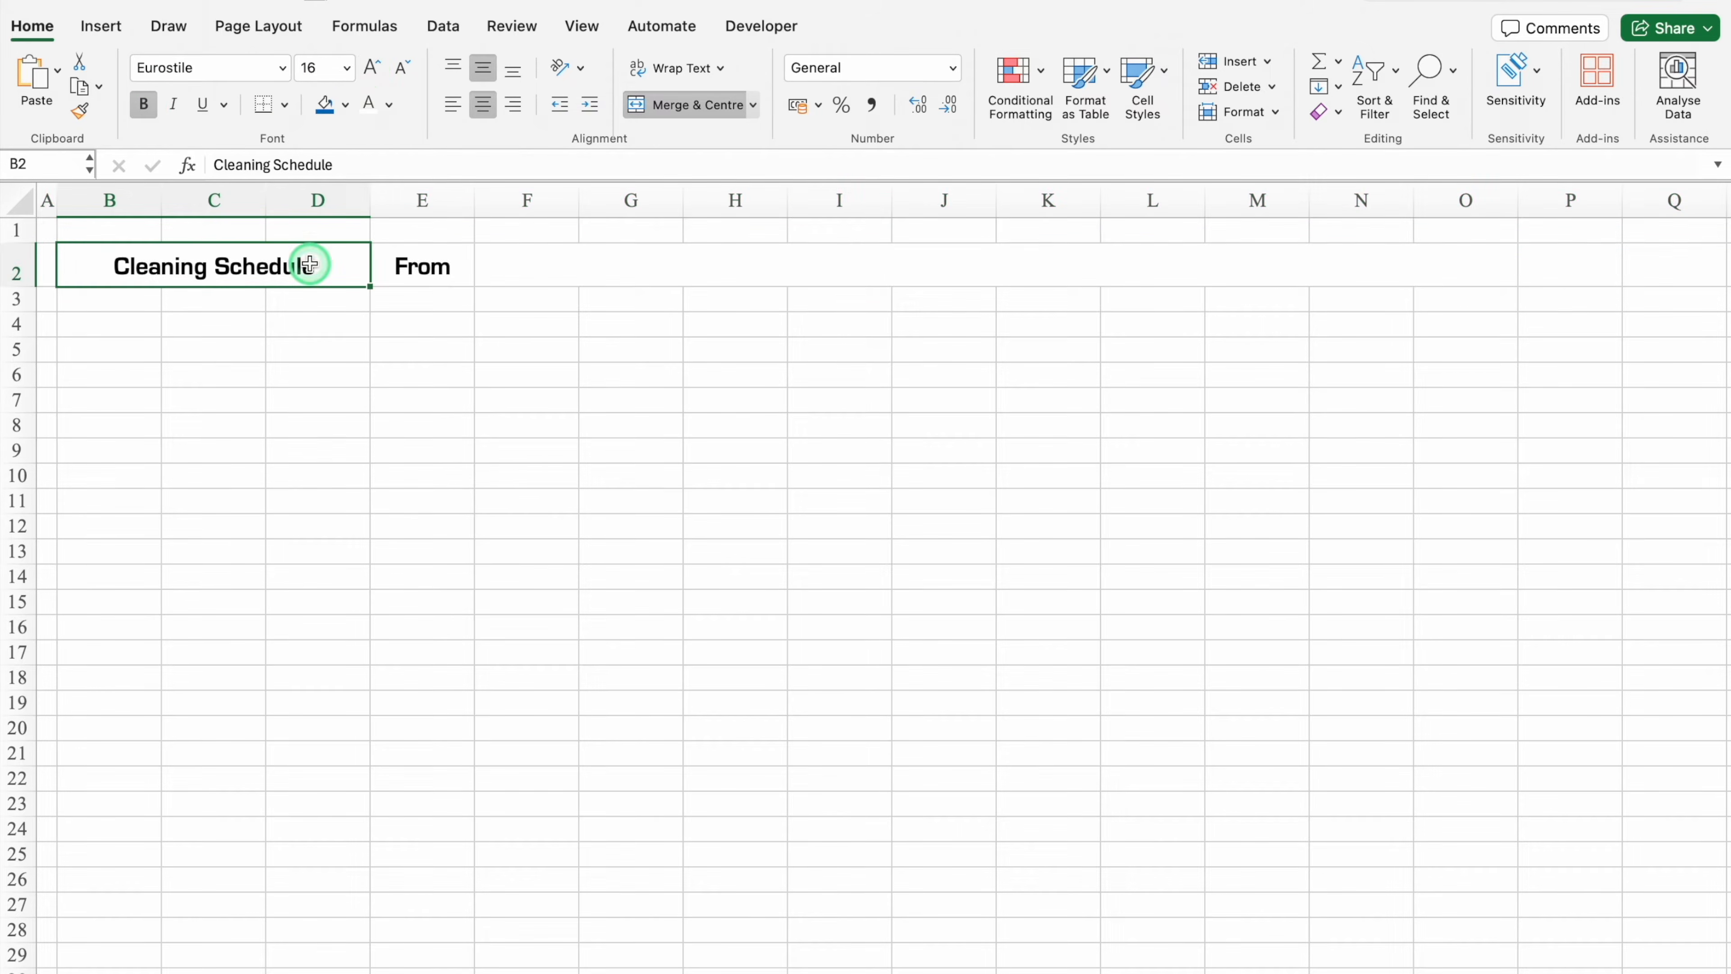
left_click(325, 104)
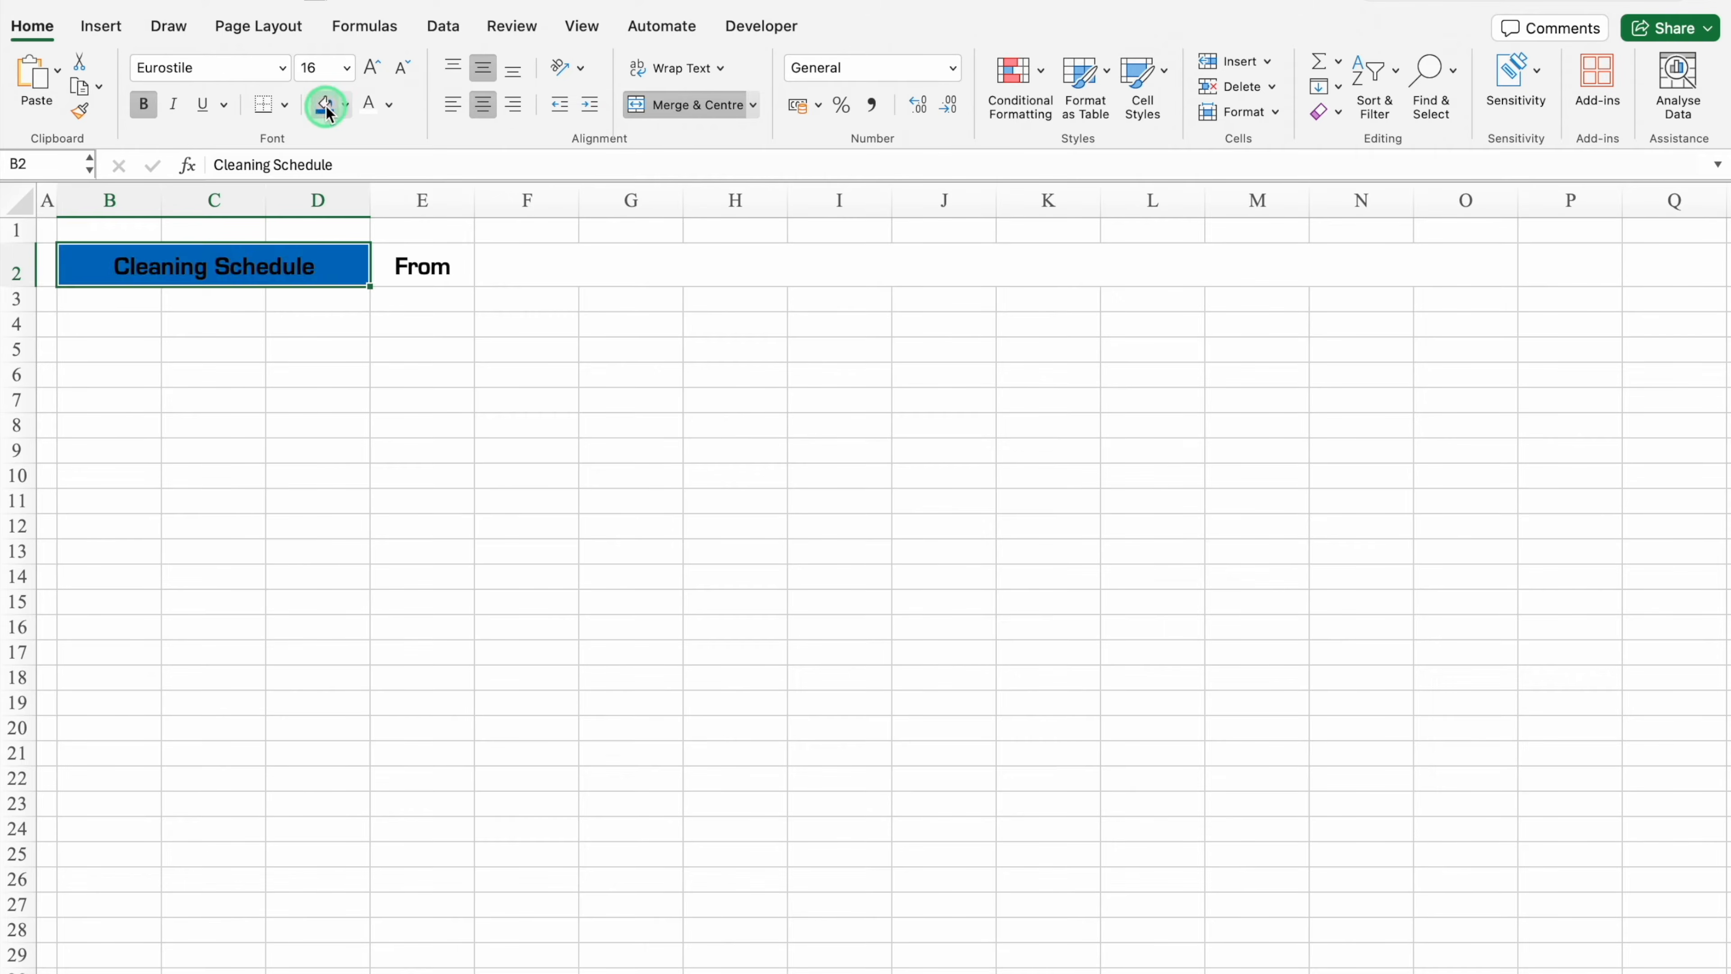
left_click(368, 105)
Give E2:O2, the "From" label and the merged cell beside it, a red fill and white text.
left_click(418, 264)
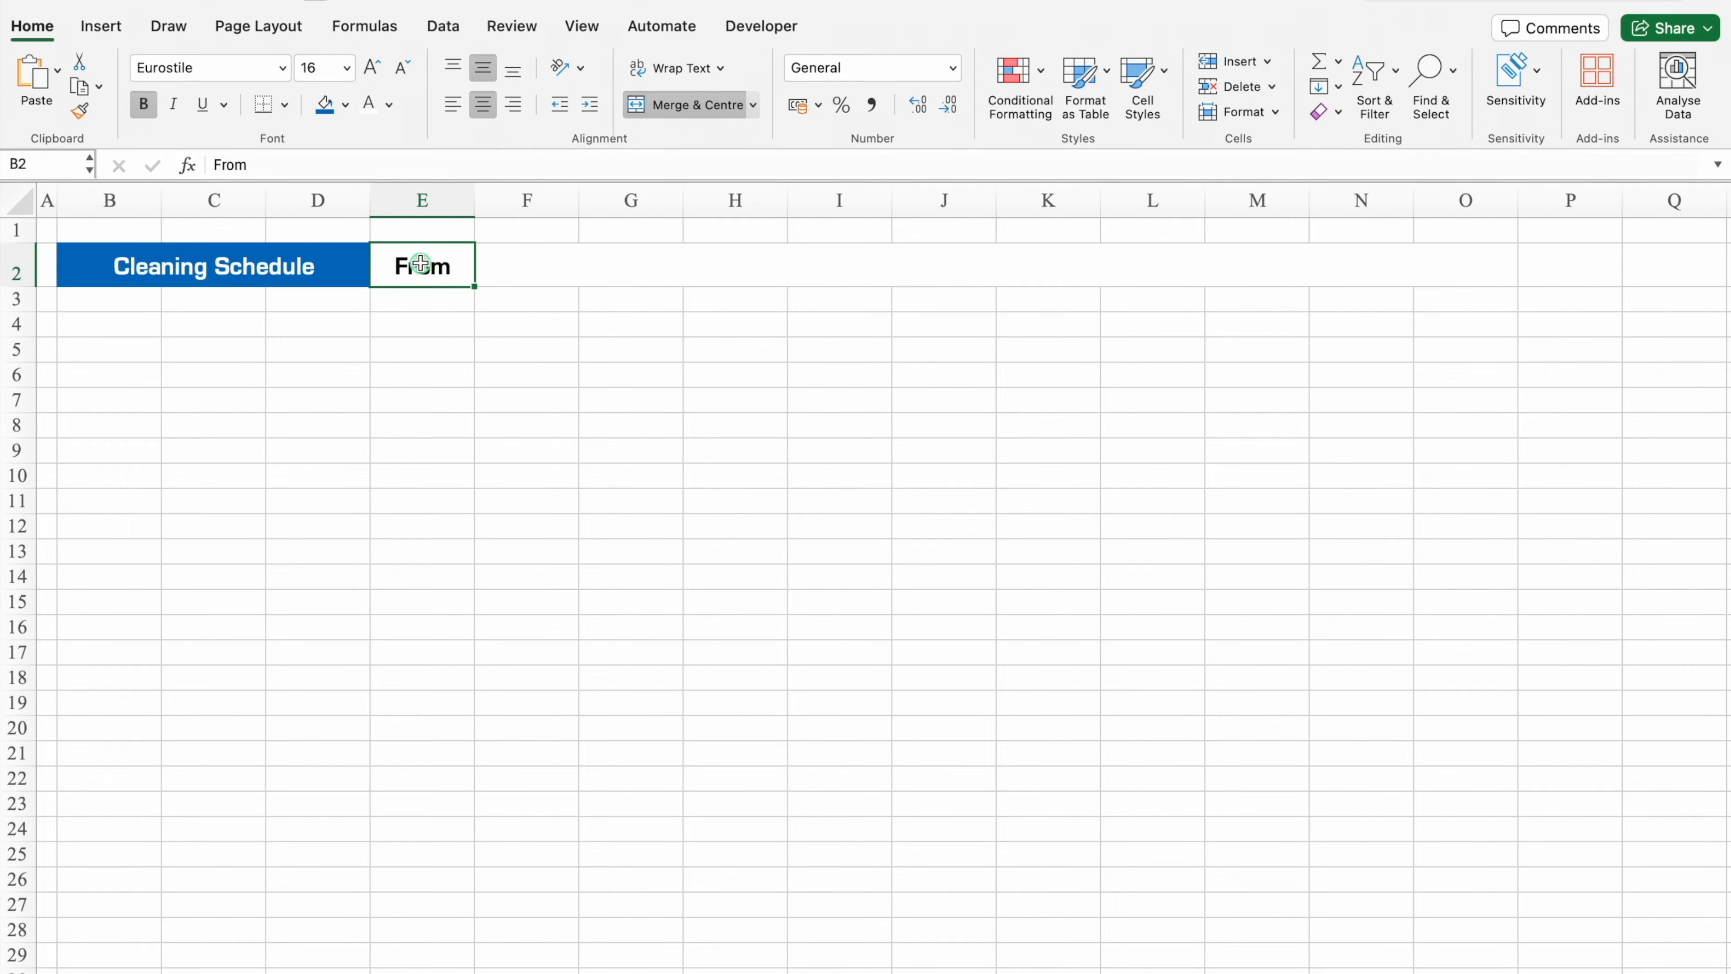
left_click_drag(421, 263, 551, 267)
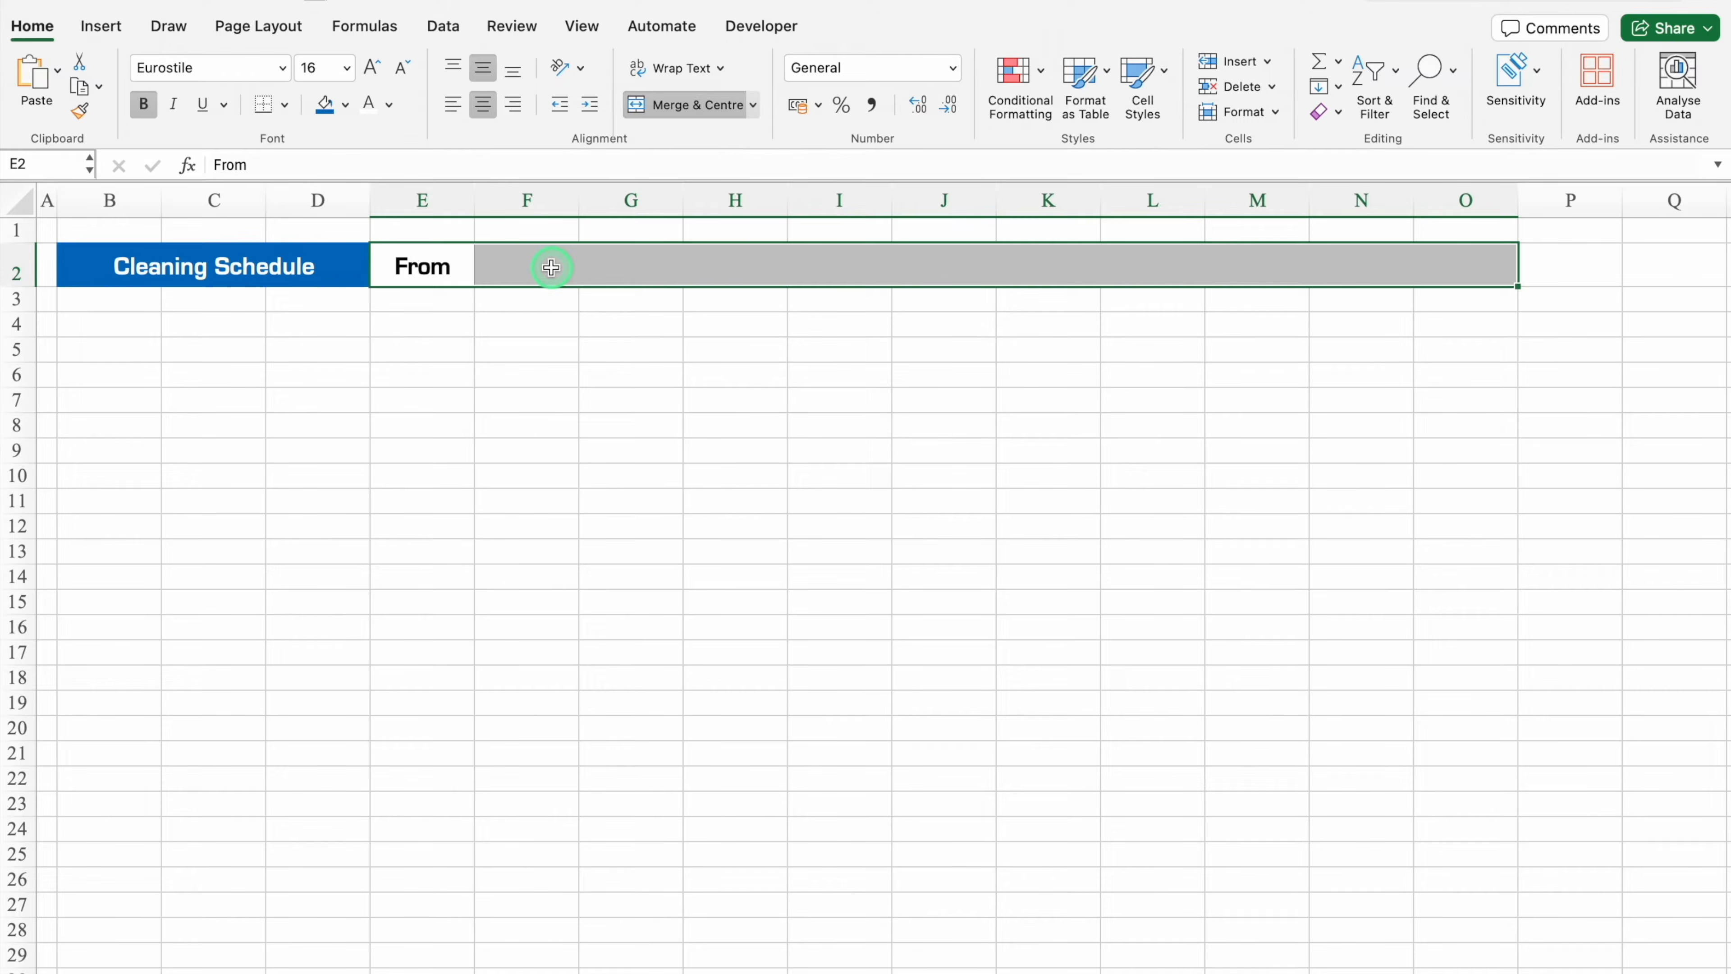
left_click(345, 104)
left_click(348, 360)
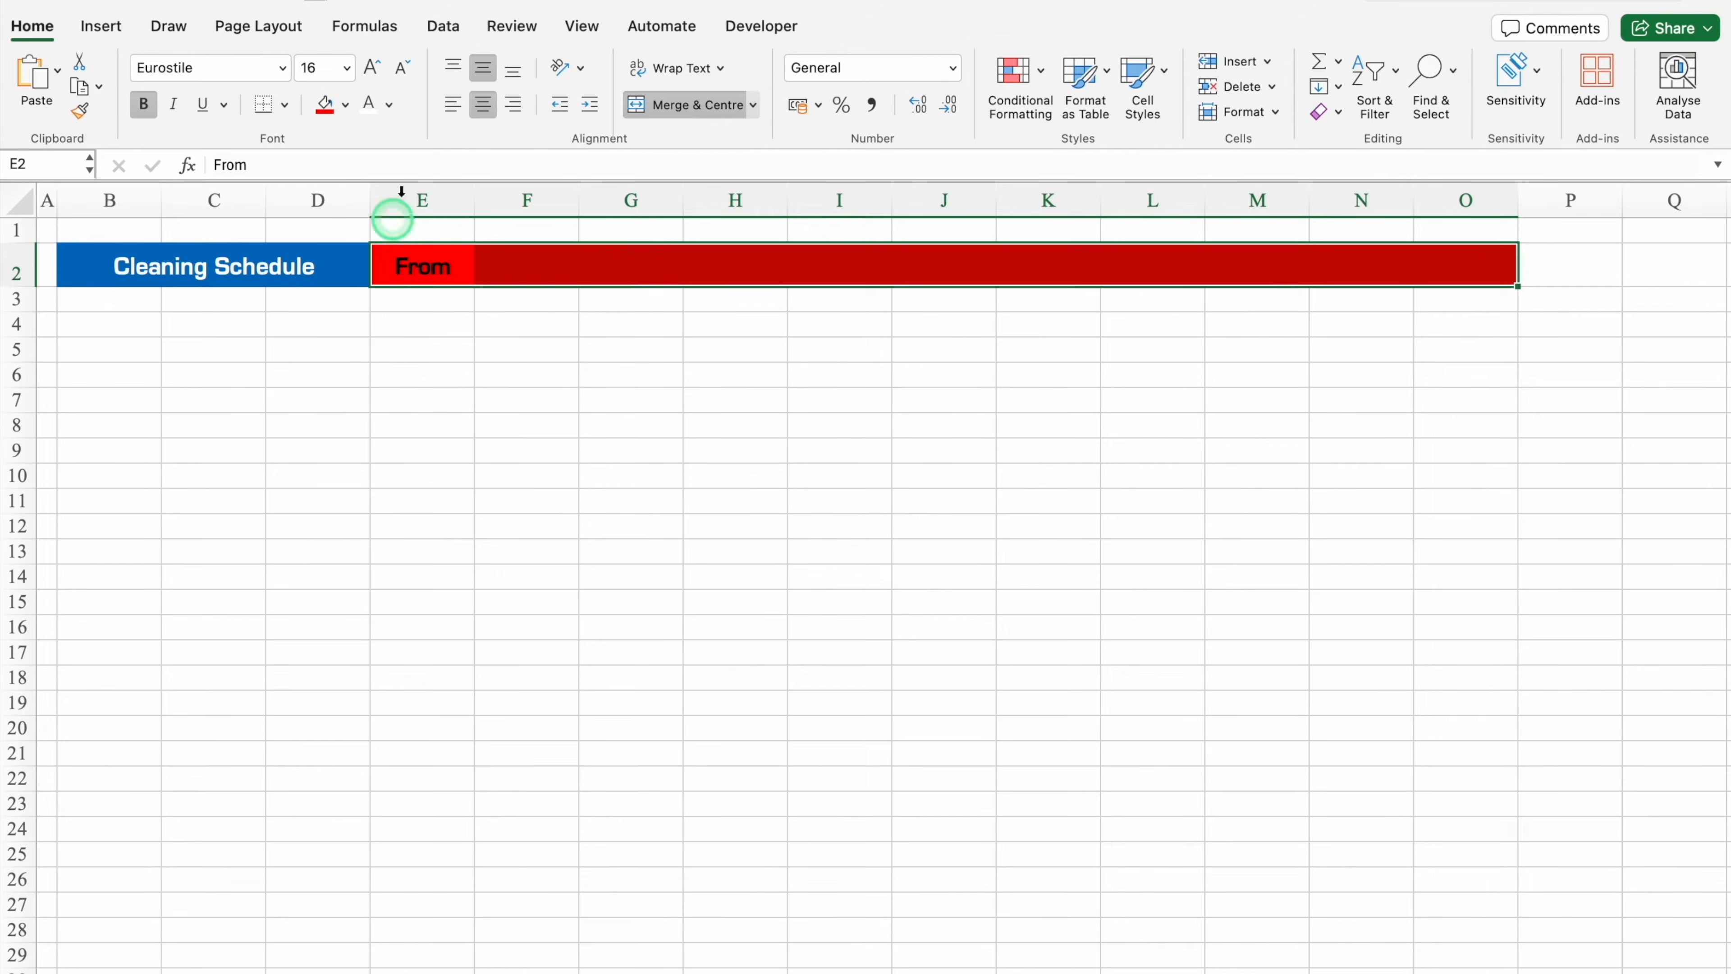
left_click(368, 104)
Merge and centre cells P2:V2, directly after the red block in row 2.
left_click_drag(513, 266, 1457, 268)
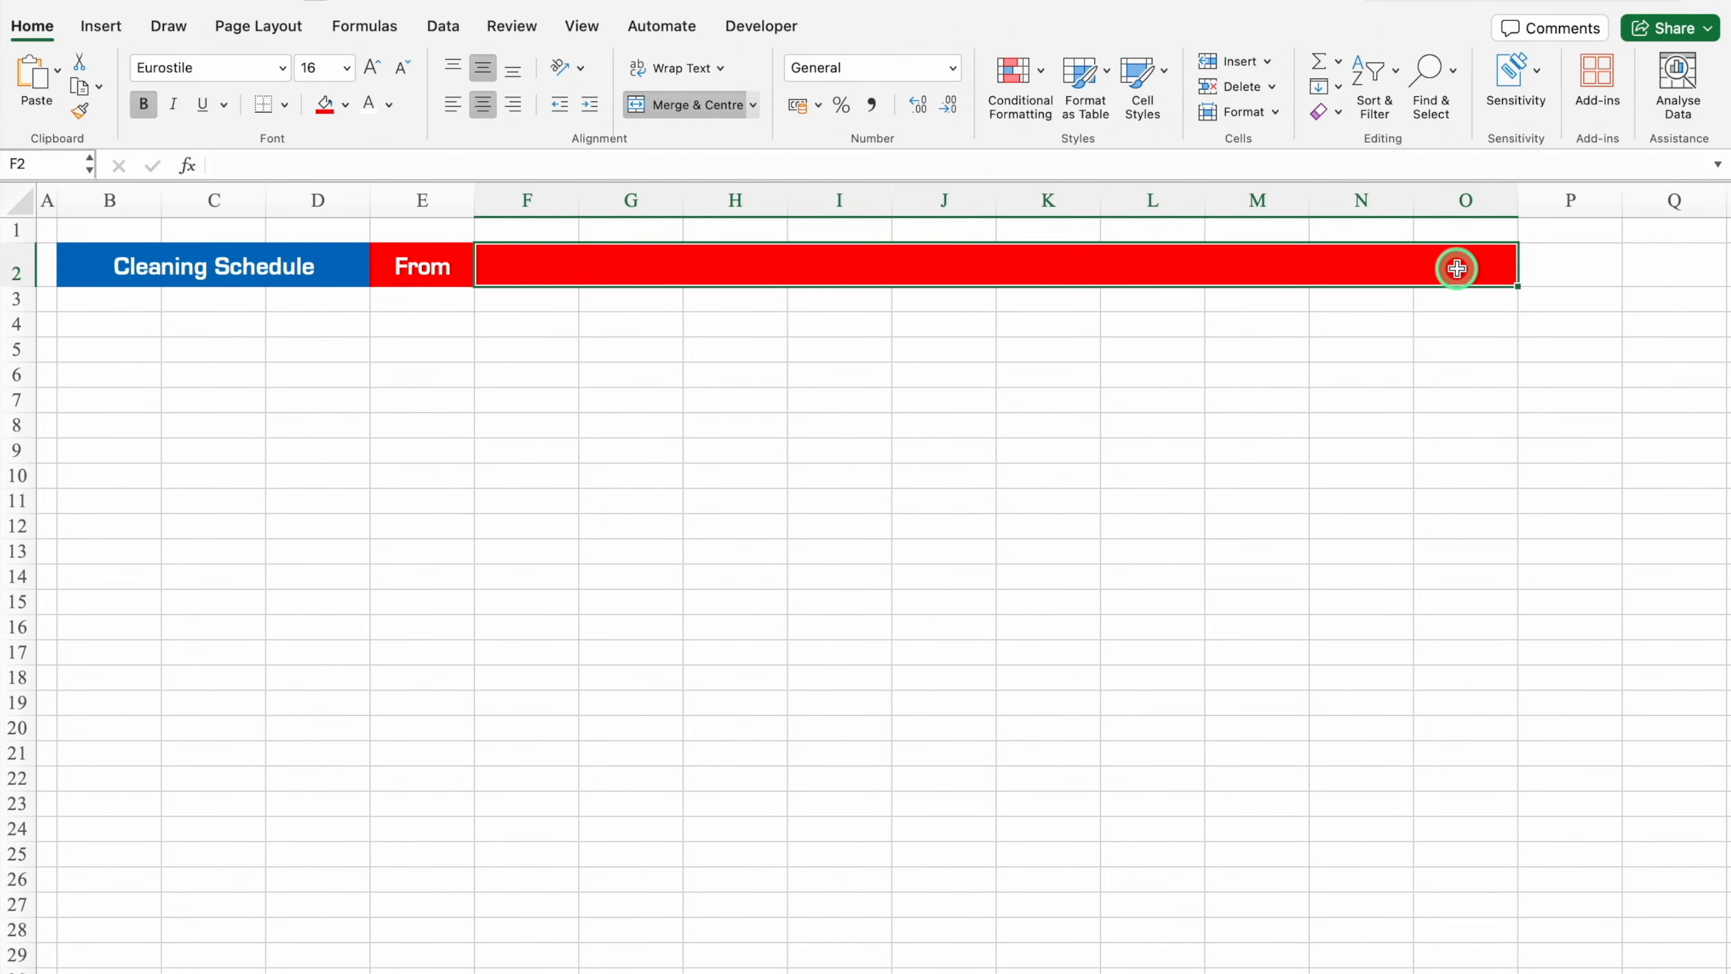
key("Right")
key("Right")
key("Right")
key("Right")
key("Right")
key("Right")
key("Right")
key("Right")
key("Right")
key("Right")
left_click(718, 268)
left_click_drag(719, 267, 1340, 263)
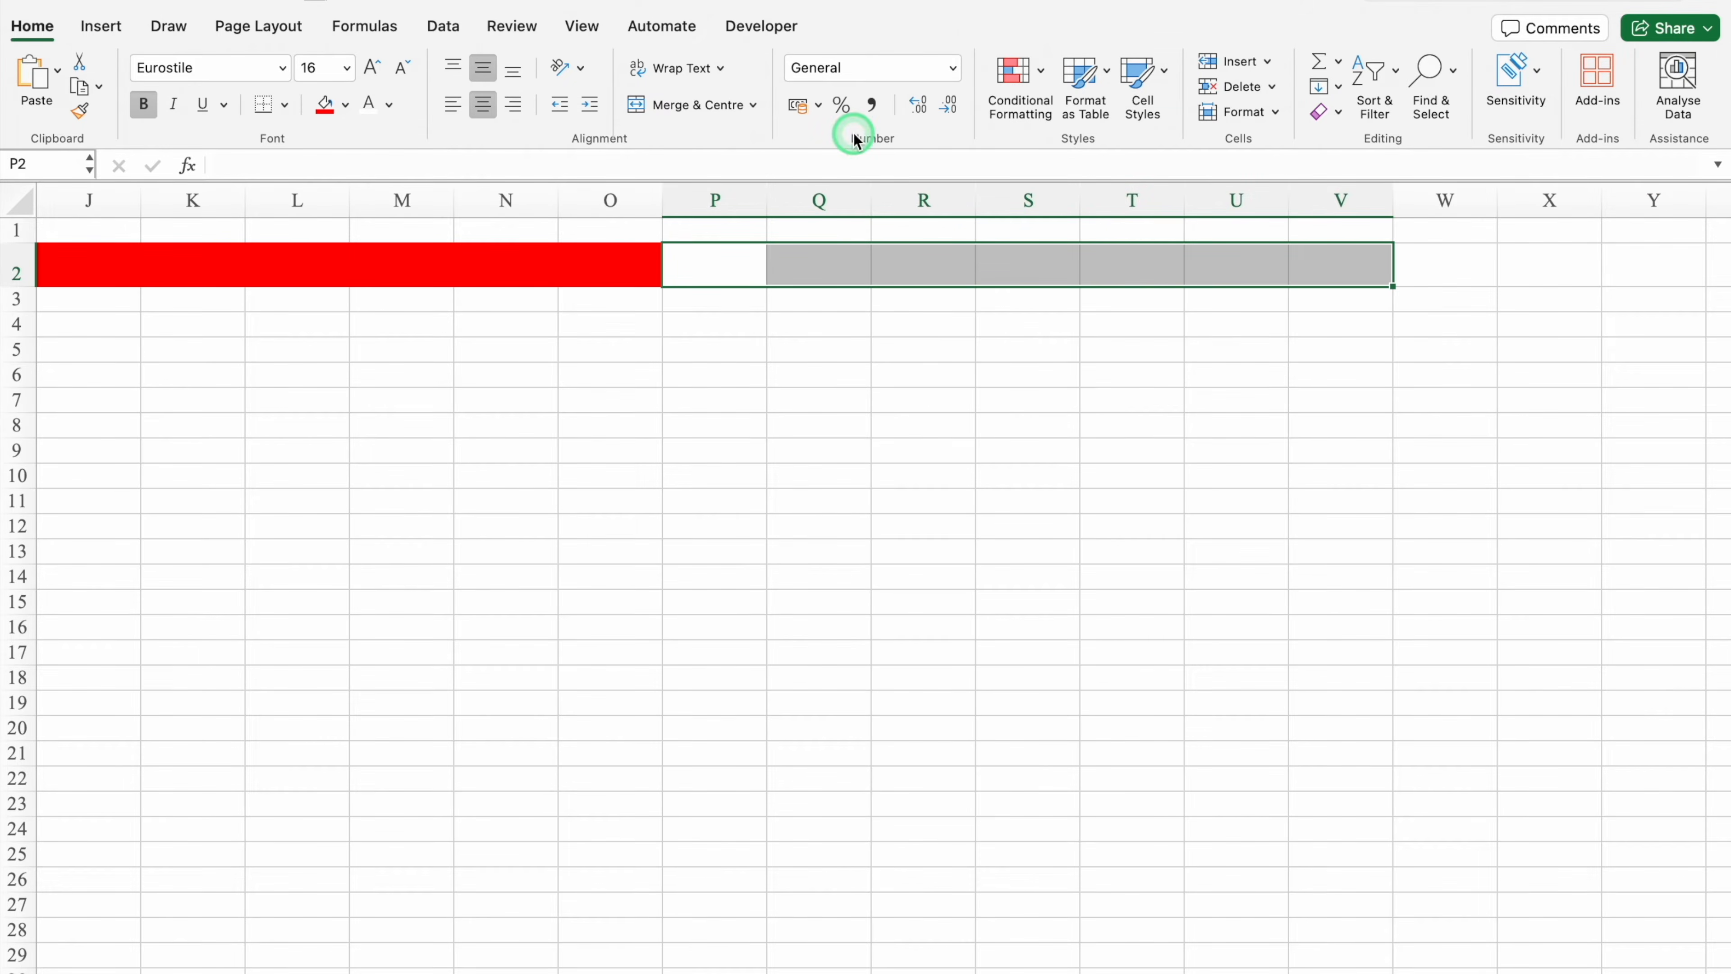
left_click(712, 105)
Merge and centre cells W2:Z2 at the end of the header row.
key("Right")
key("Right")
key("Right")
key("Right")
key("Right")
left_click(1255, 267)
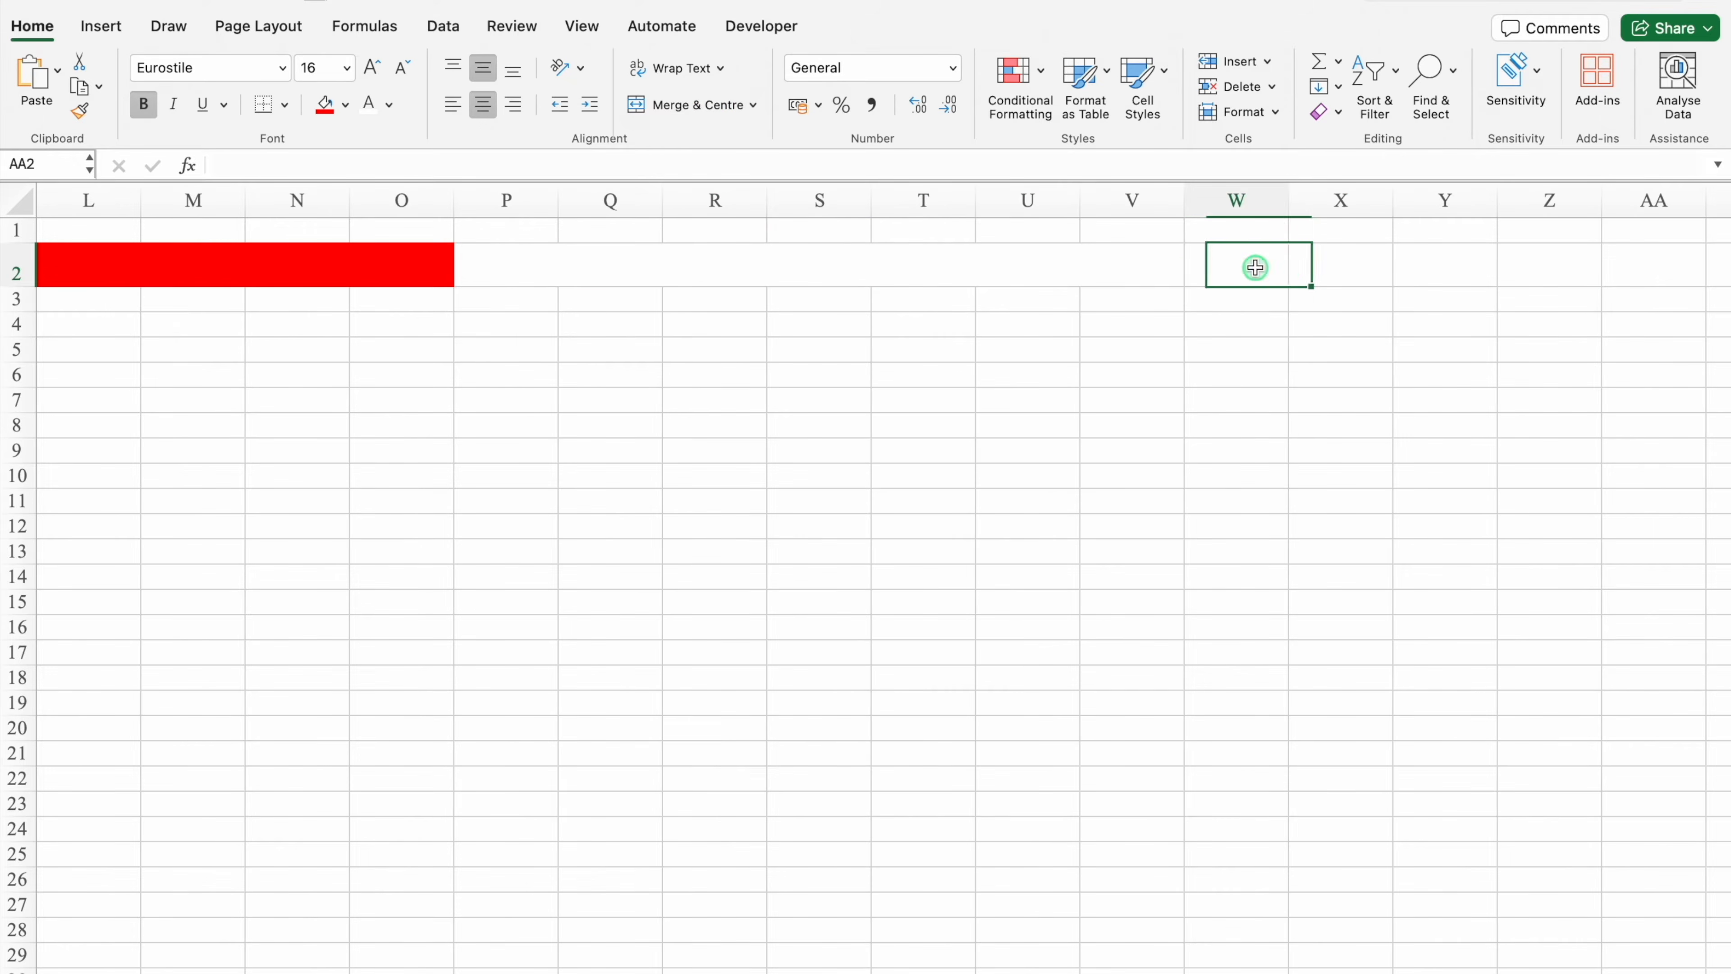
left_click_drag(1255, 268, 1507, 266)
left_click(708, 105)
Format the merged cells across P2:Z2 with a light grey fill, black text and all borders.
left_click(745, 263)
left_click_drag(1097, 265, 1271, 270)
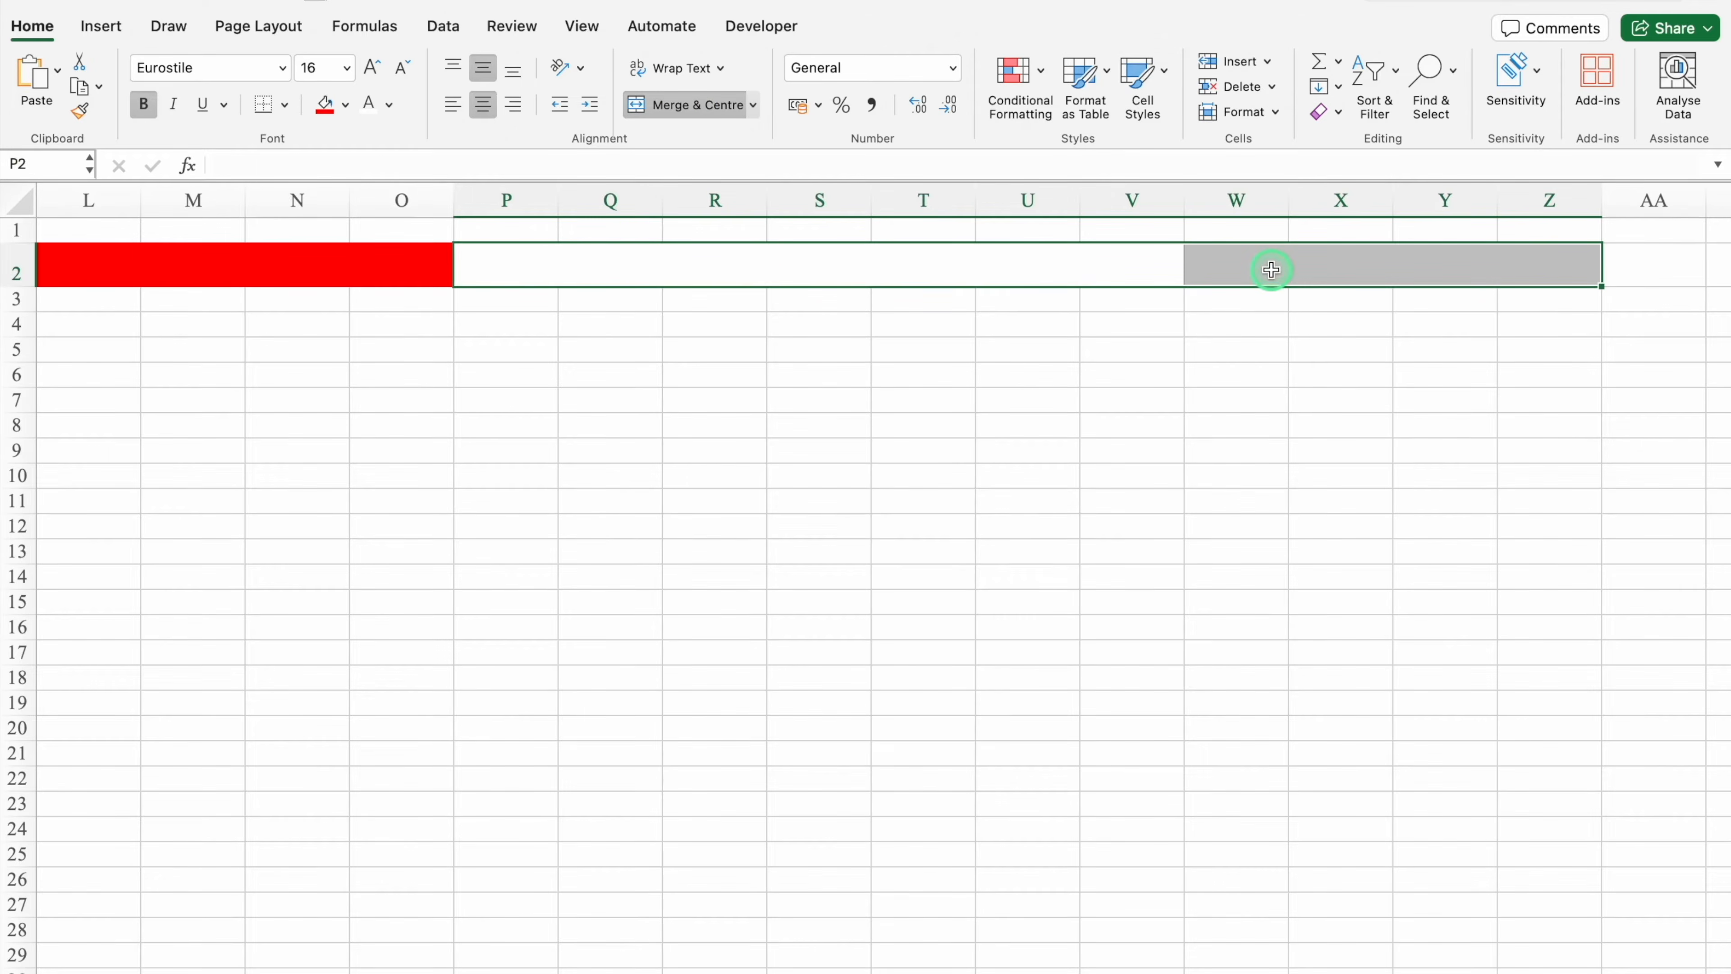
left_click(344, 104)
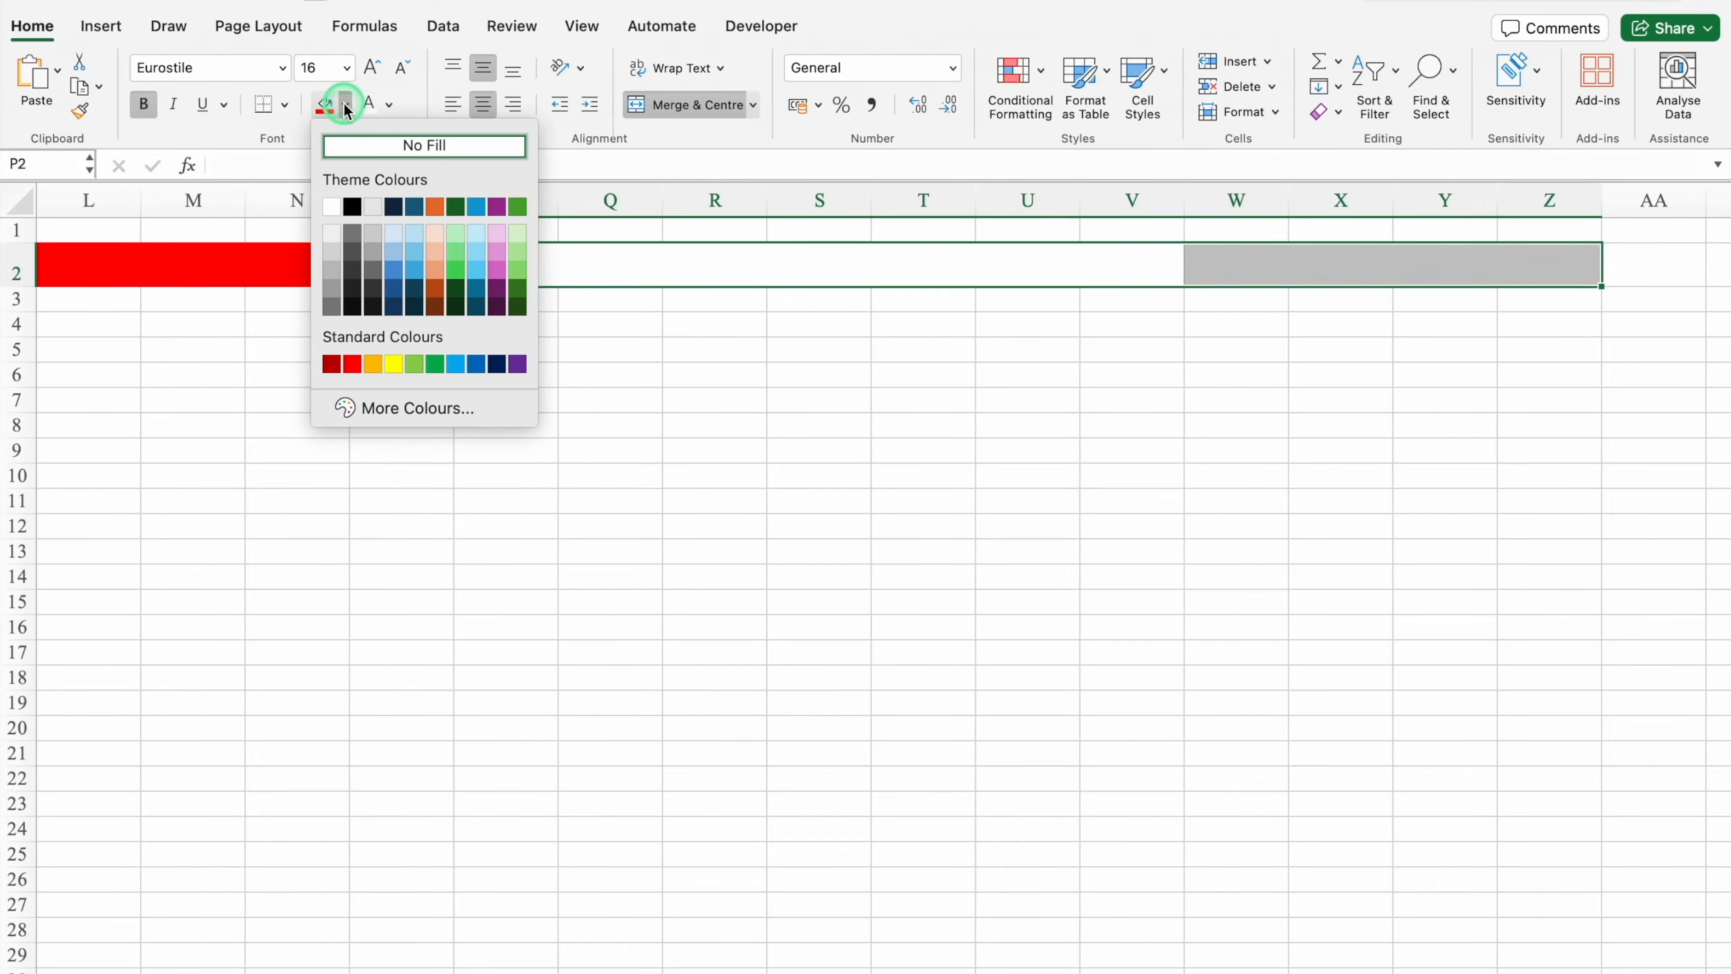
left_click(332, 255)
left_click(389, 104)
left_click(387, 207)
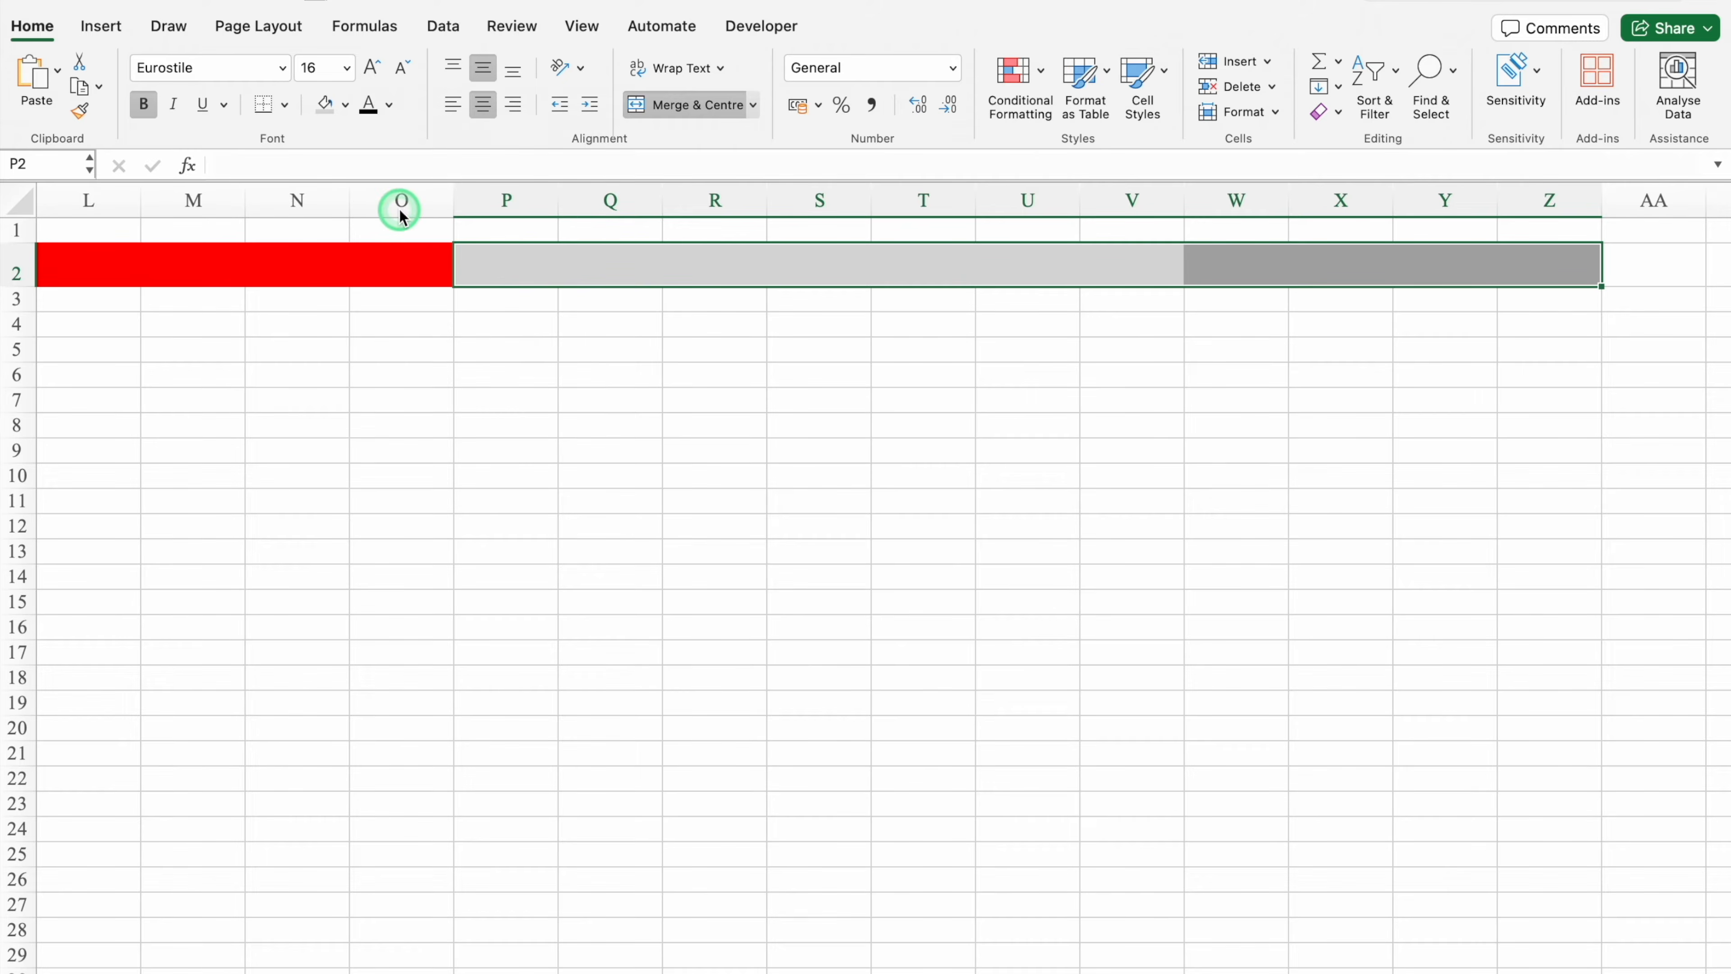
left_click(286, 108)
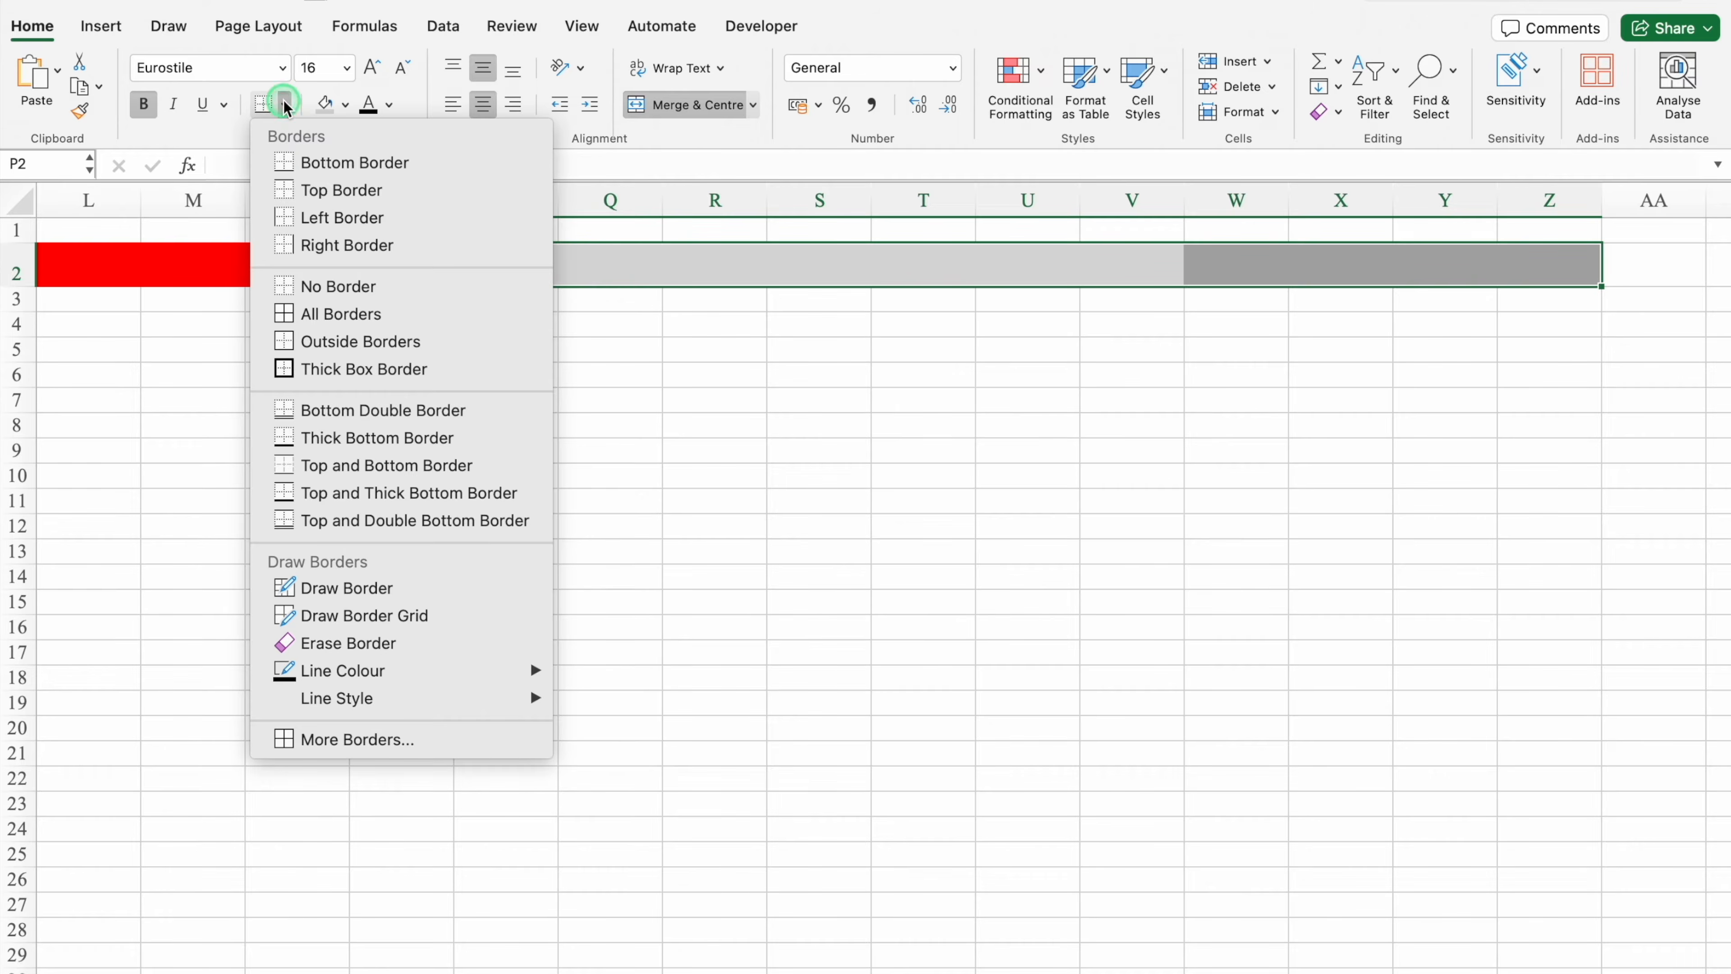
left_click(307, 313)
Add a data validation drop-down list of the months JANUARY to DECEMBER in capitals to the merged cell P2:V2.
left_click(753, 268)
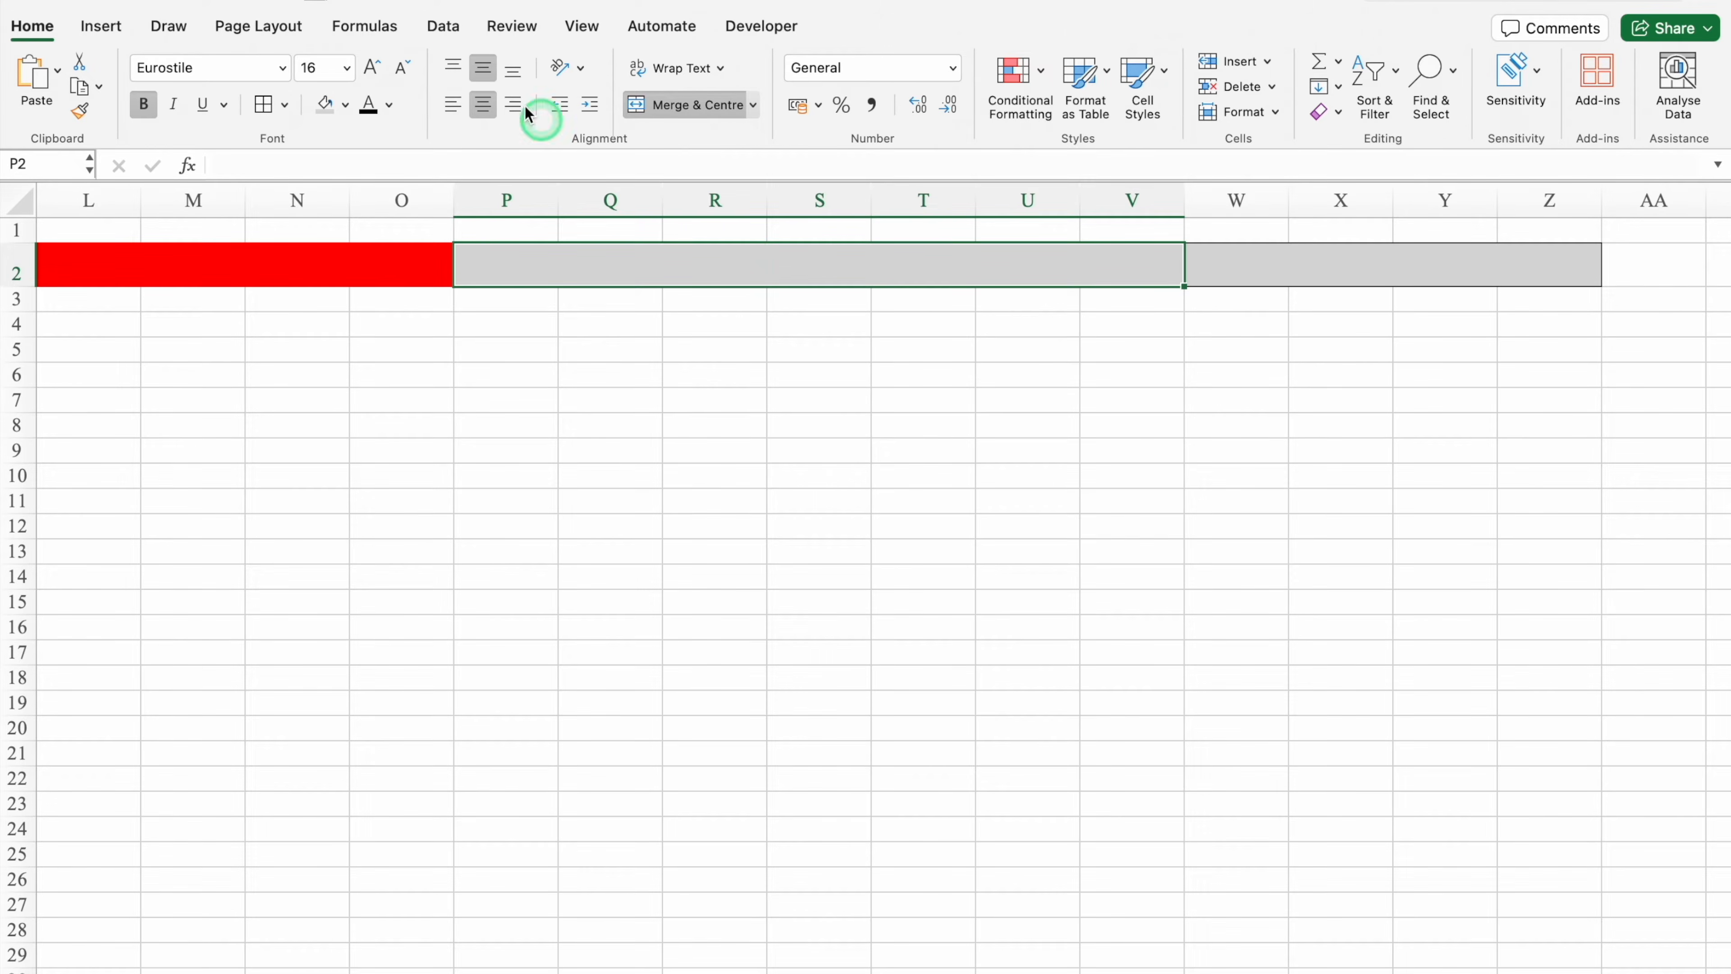
left_click(443, 26)
left_click(1250, 74)
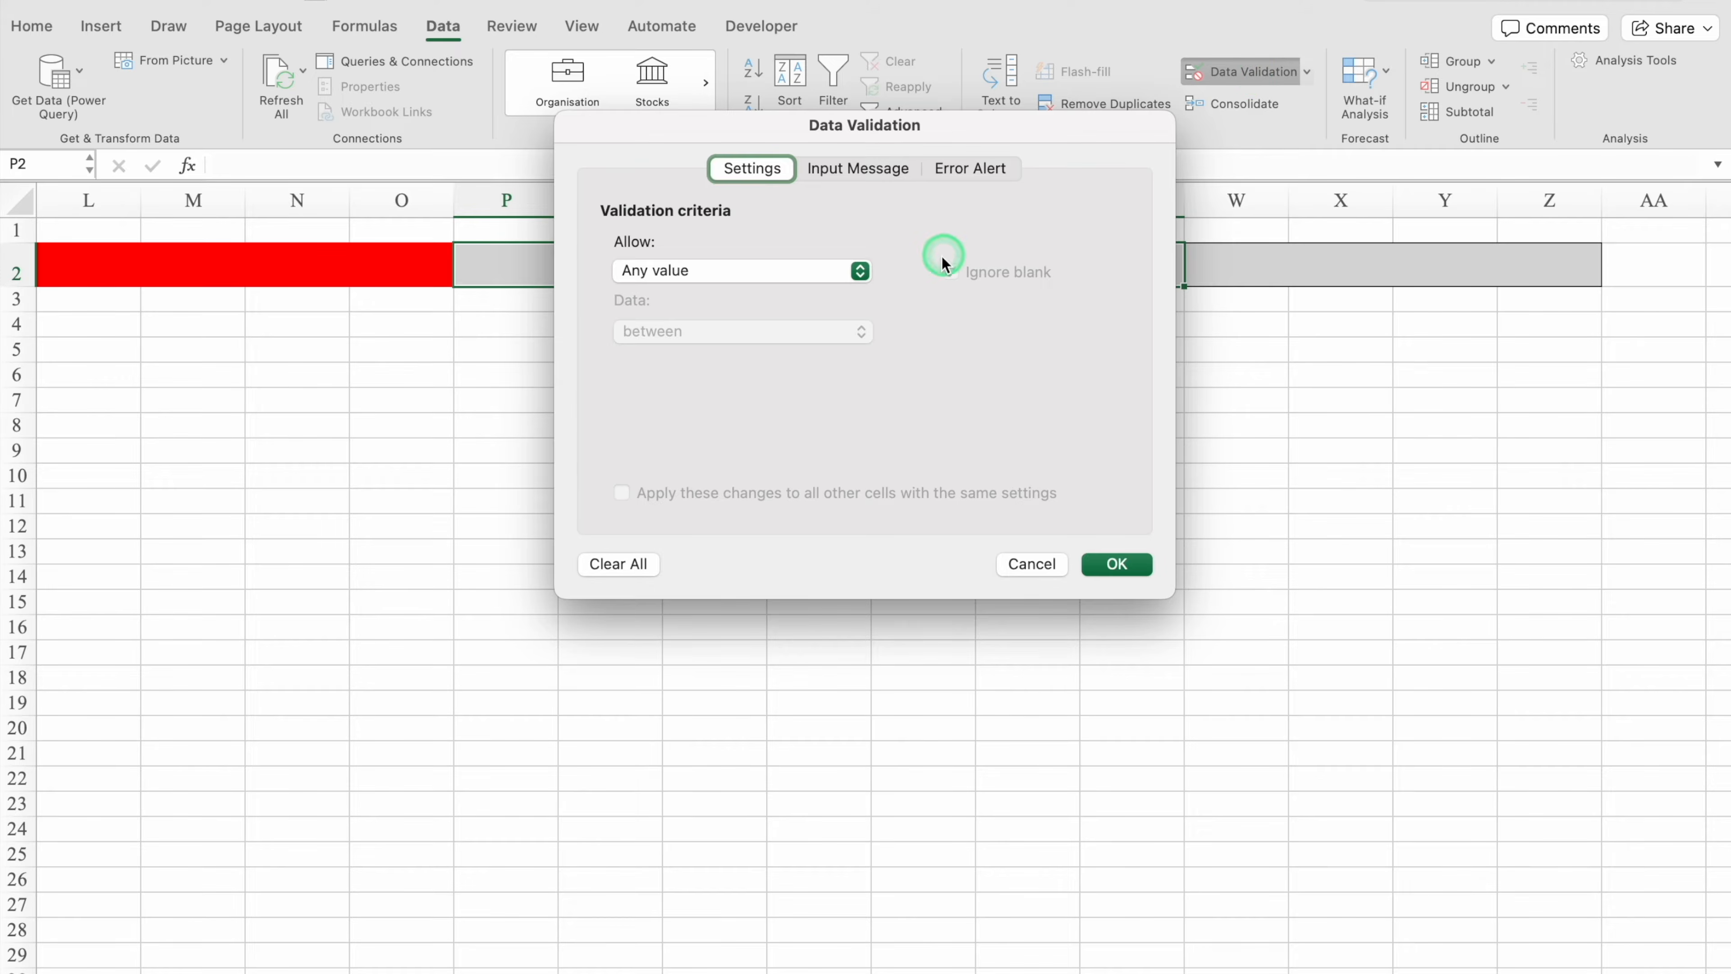
left_click(860, 271)
left_click(727, 347)
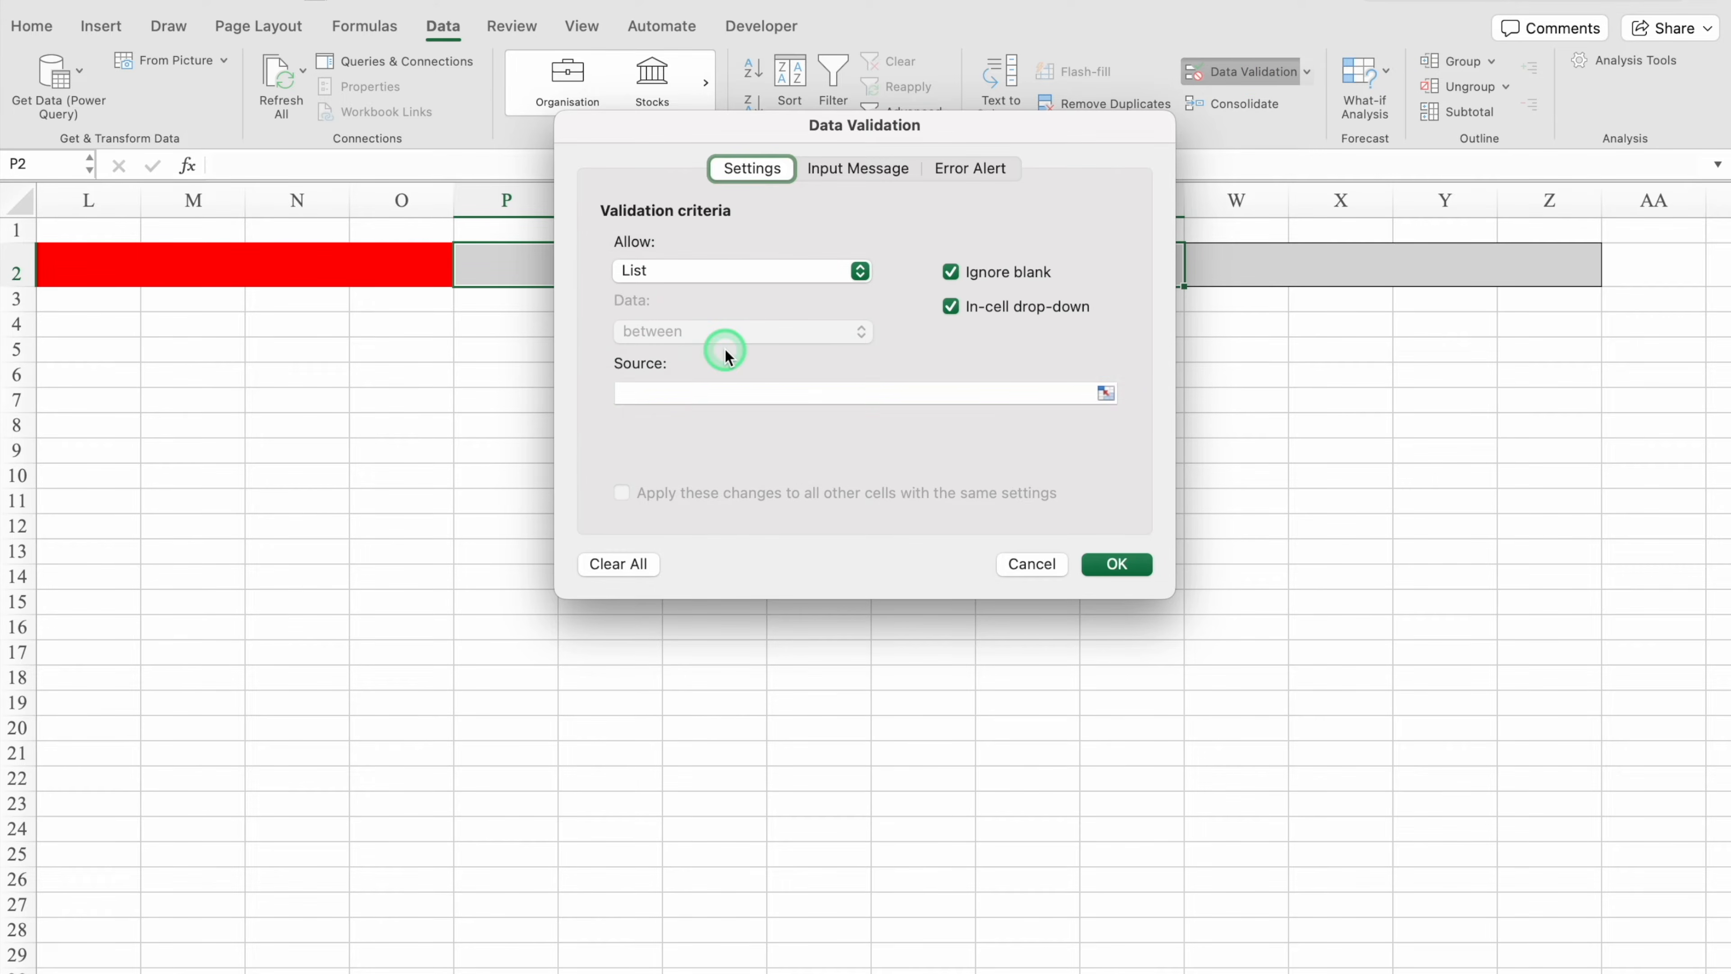
left_click(702, 392)
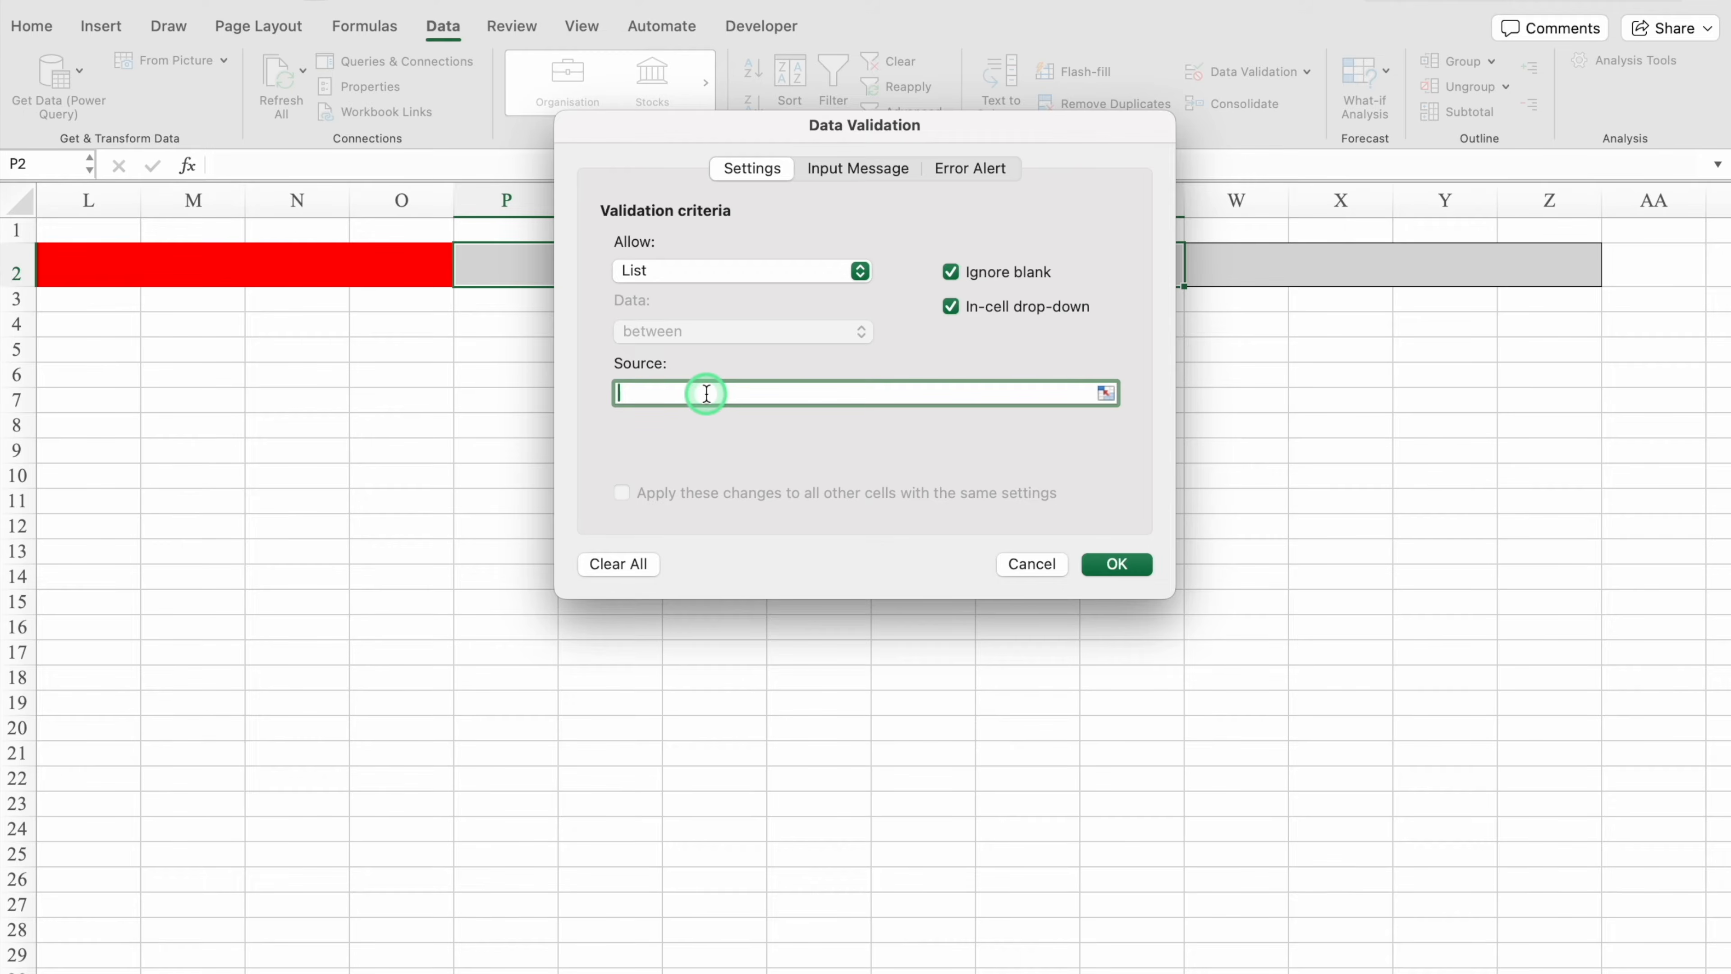
type("JANUARY,FEBRUARY,MARCH,AP")
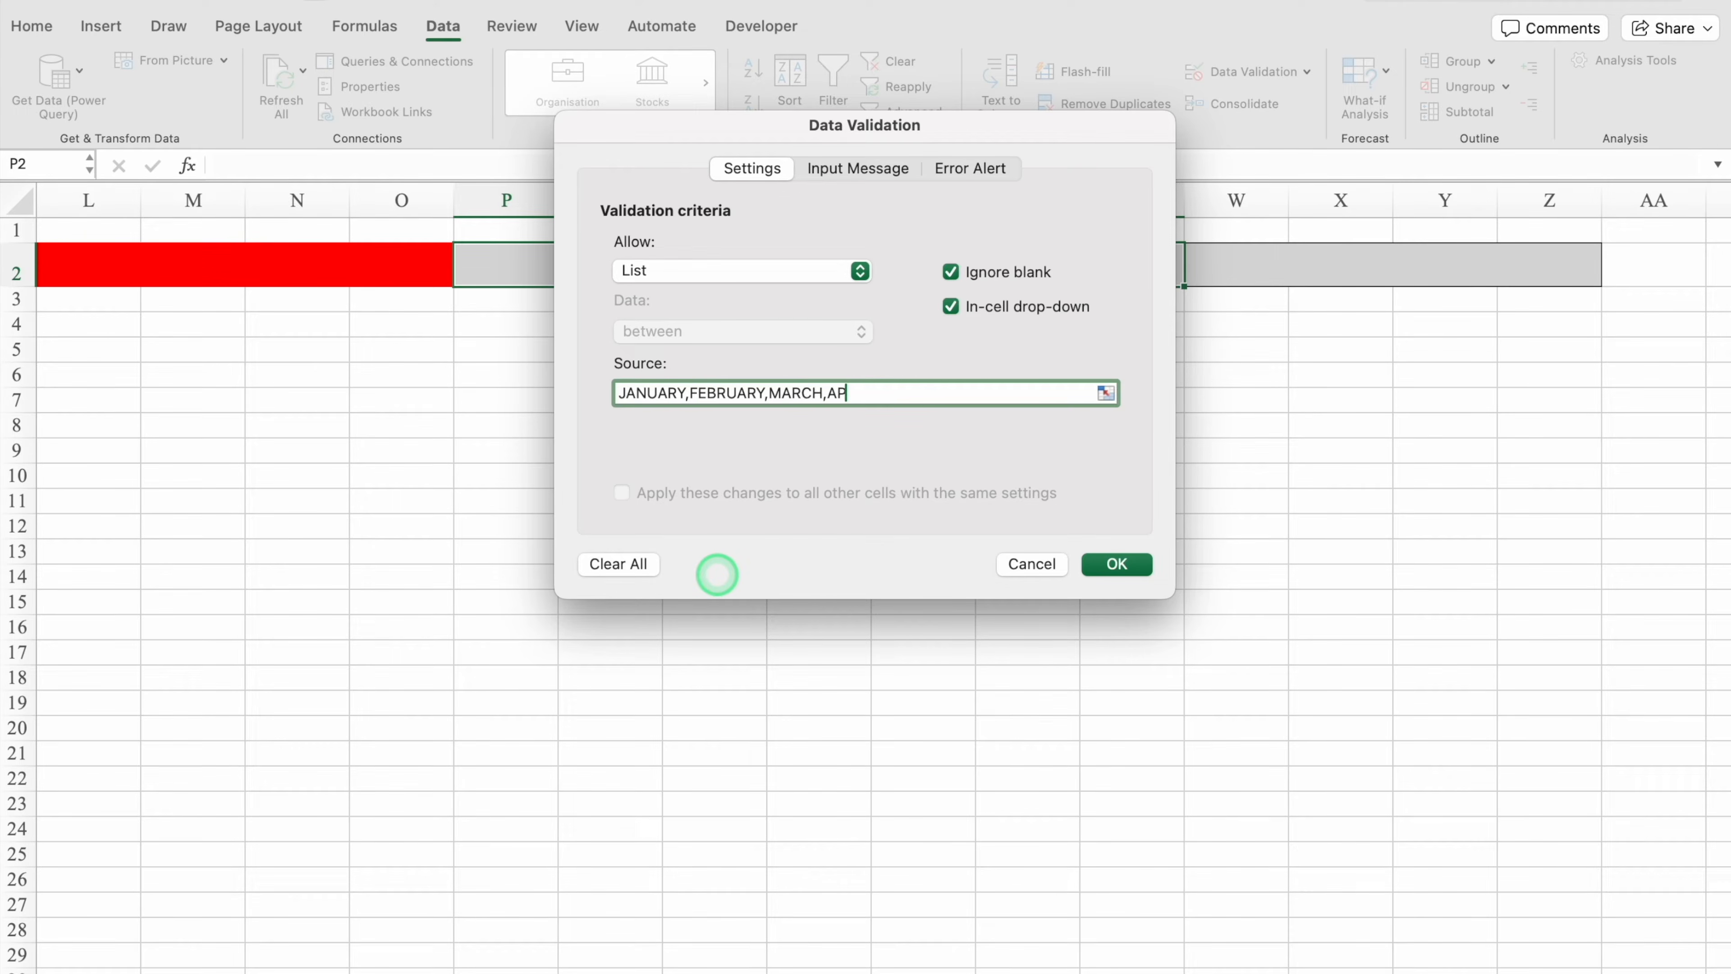
type("RIL,MAY,JUNE,JULY,AUGUST,SEPTEM")
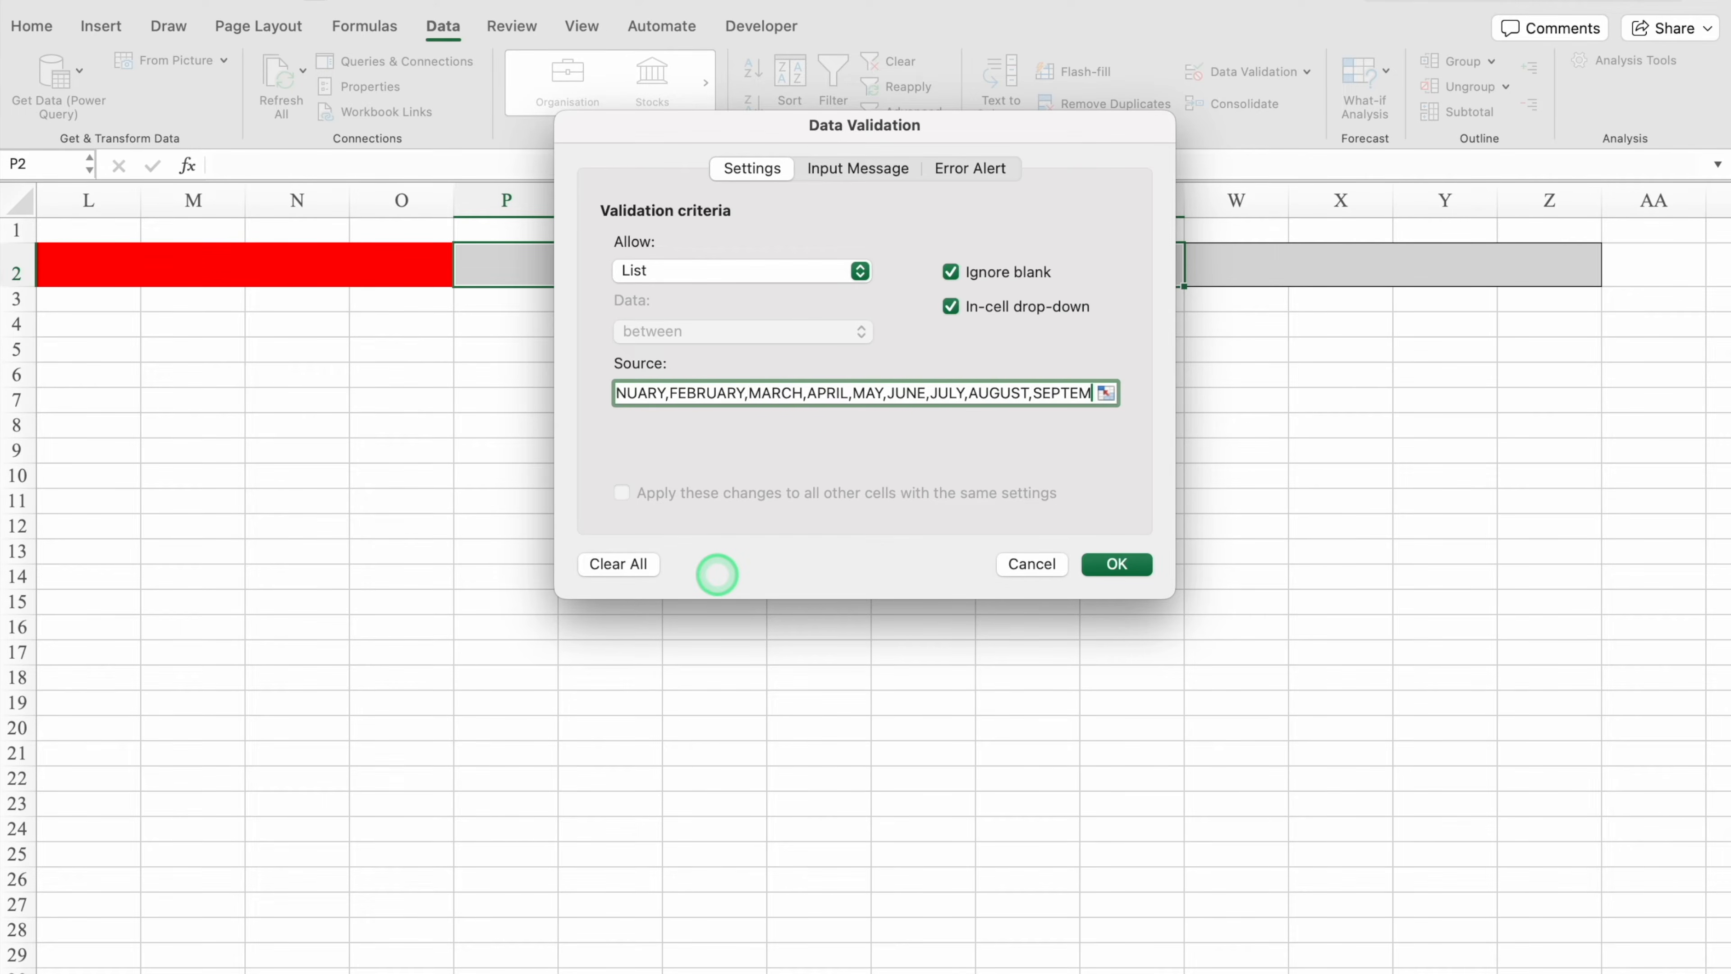
type("BER,OCTOBER,NOVEMBER,DECEMBER,OCTOBER,NOVEMBER,DECEMBER")
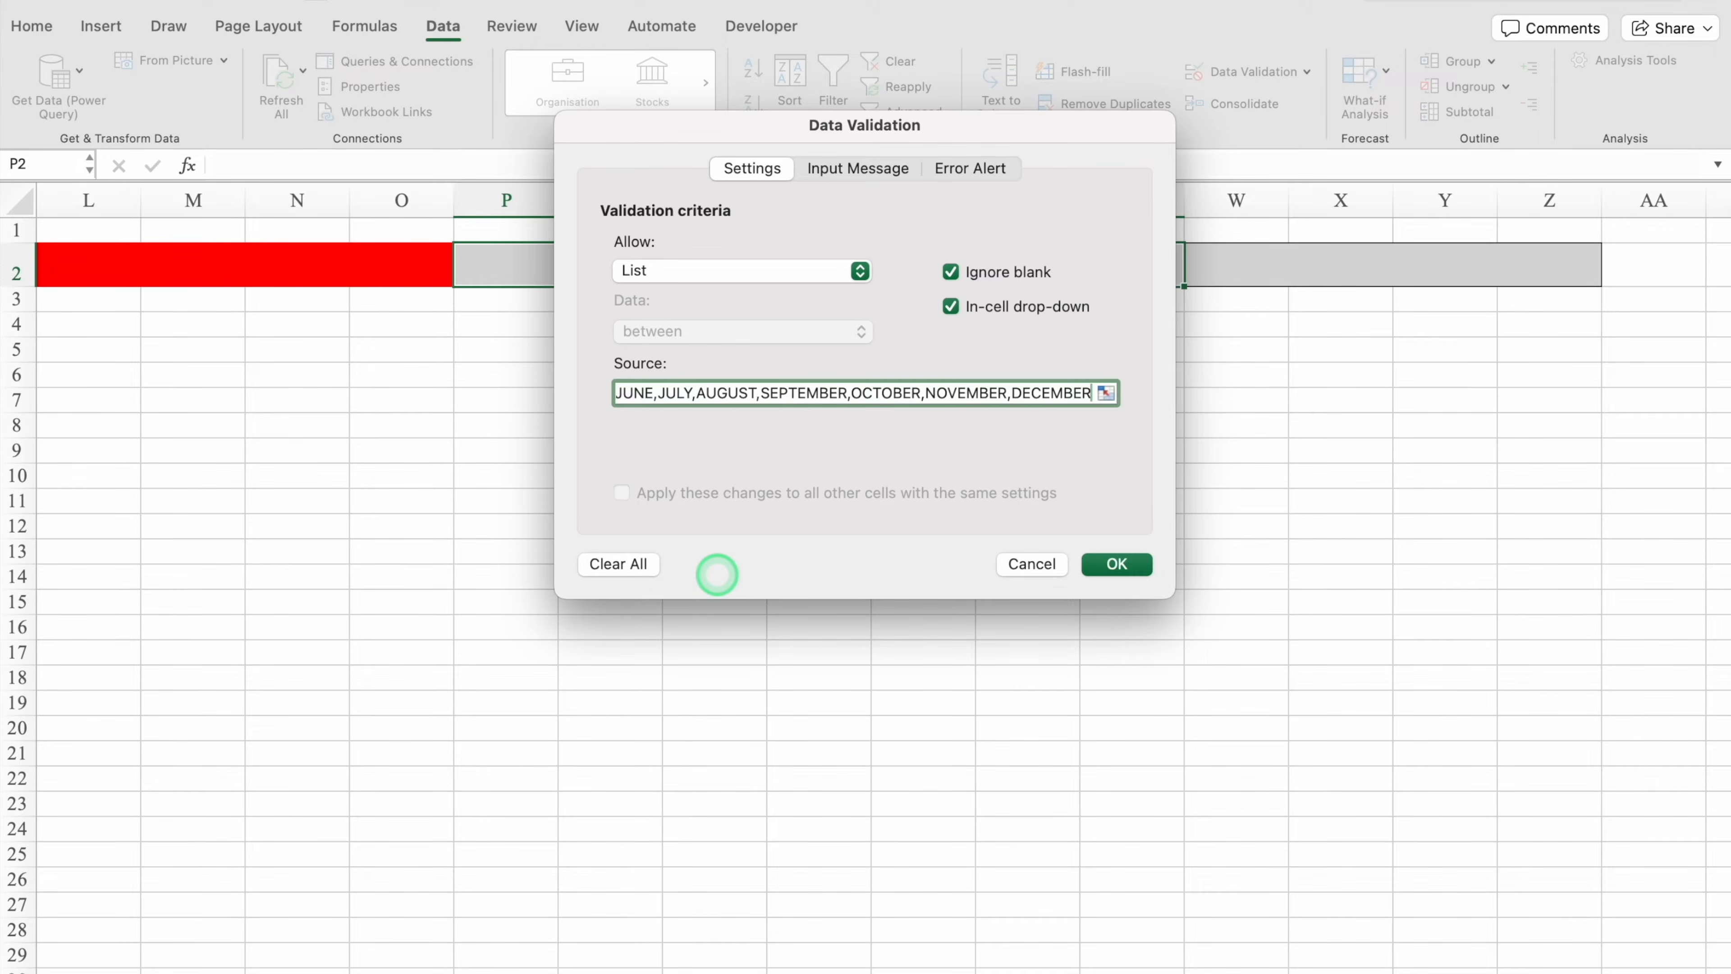
left_click(1116, 563)
Choose JANUARY from the month list in P2:V2 and increase its font size by three increments.
left_click(1193, 276)
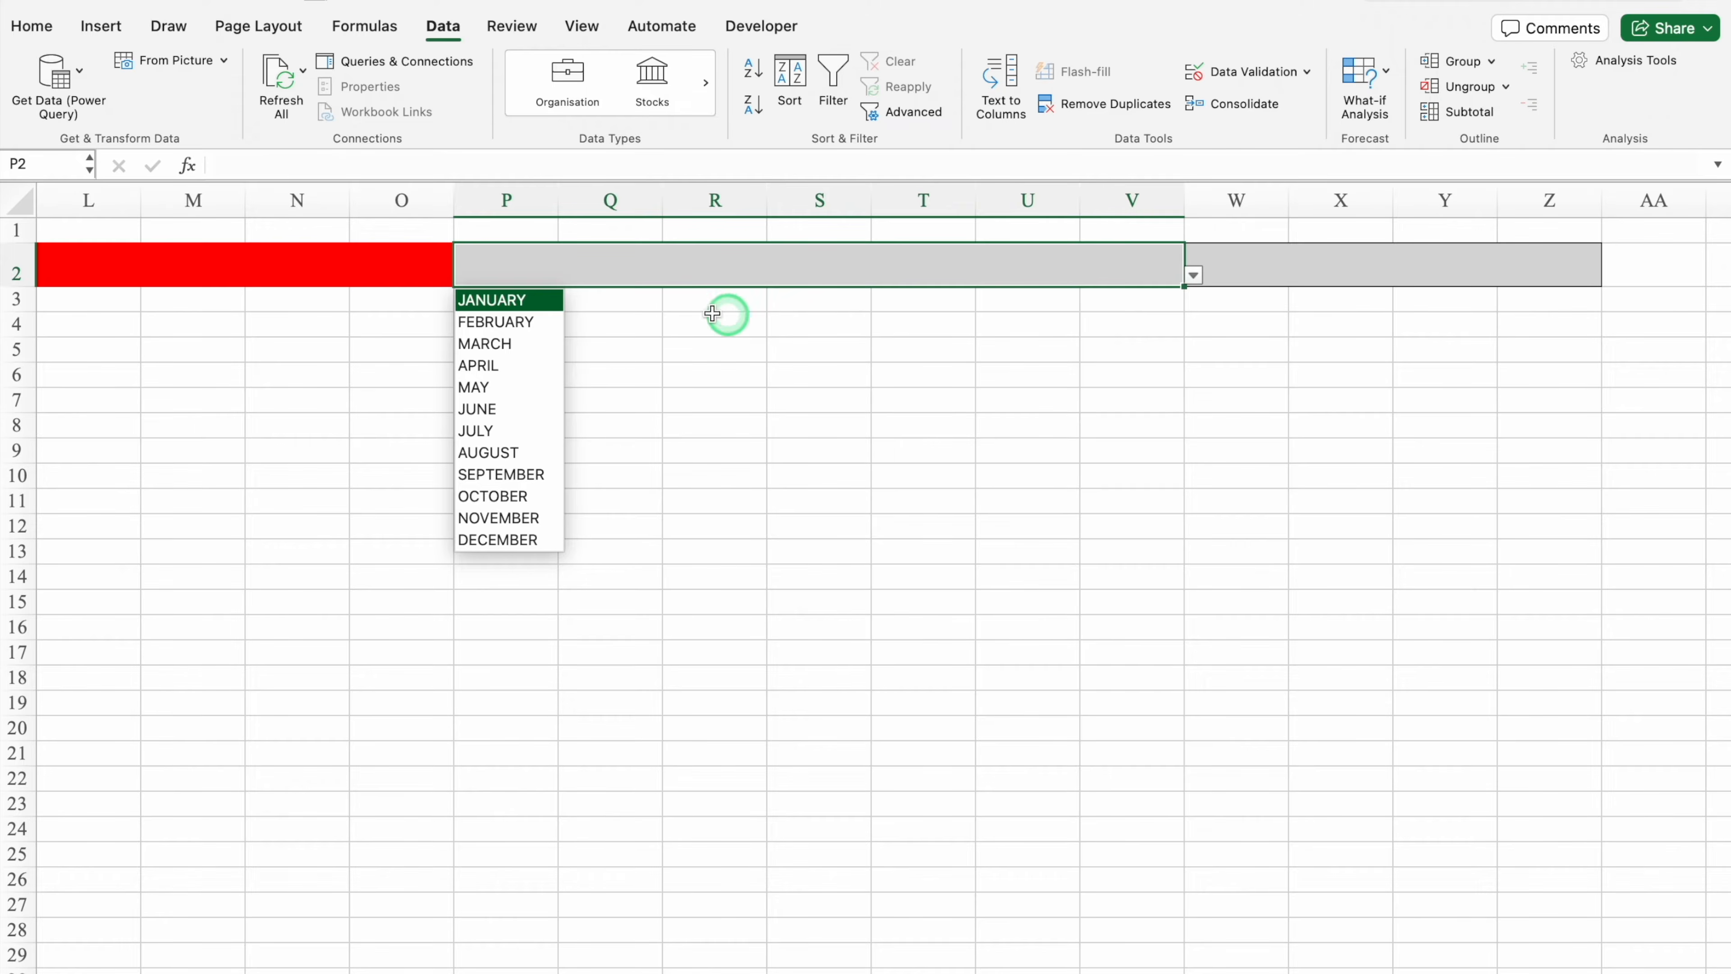
left_click(545, 300)
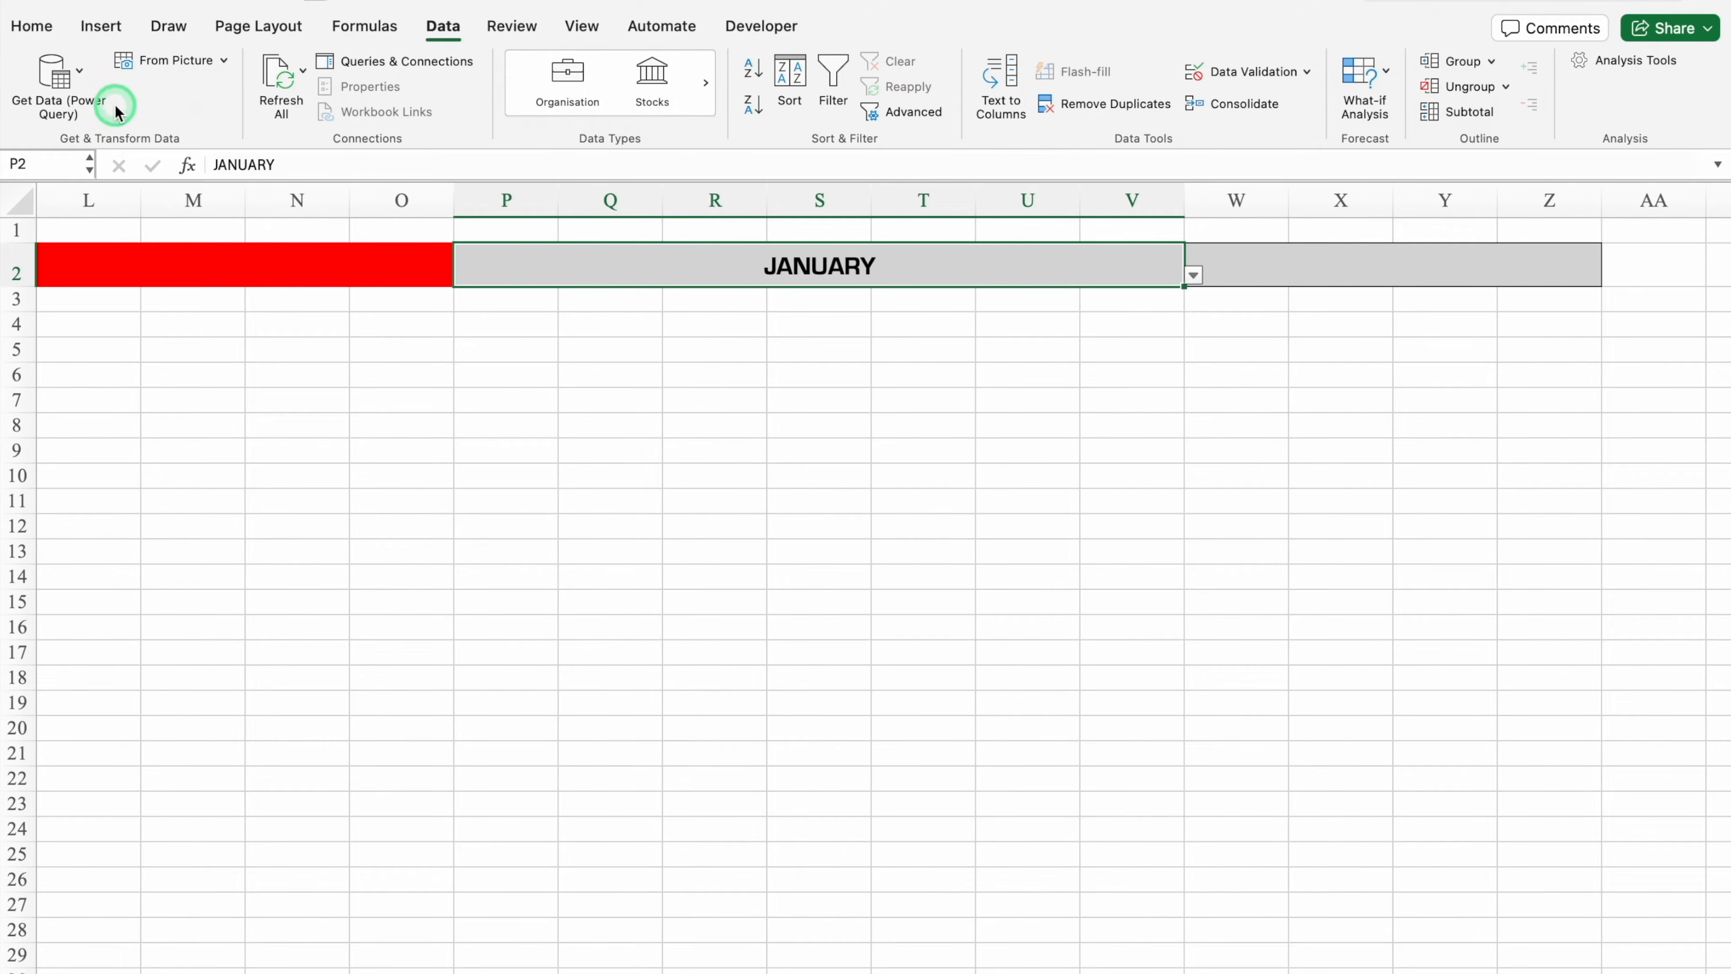
left_click(31, 25)
left_click(371, 68)
left_click(371, 68)
left_click(372, 67)
left_click(1013, 271)
Add a data validation drop-down list of the years 2024 to 2030 to W2:Z2 and choose 2024.
left_click(1278, 265)
left_click(443, 26)
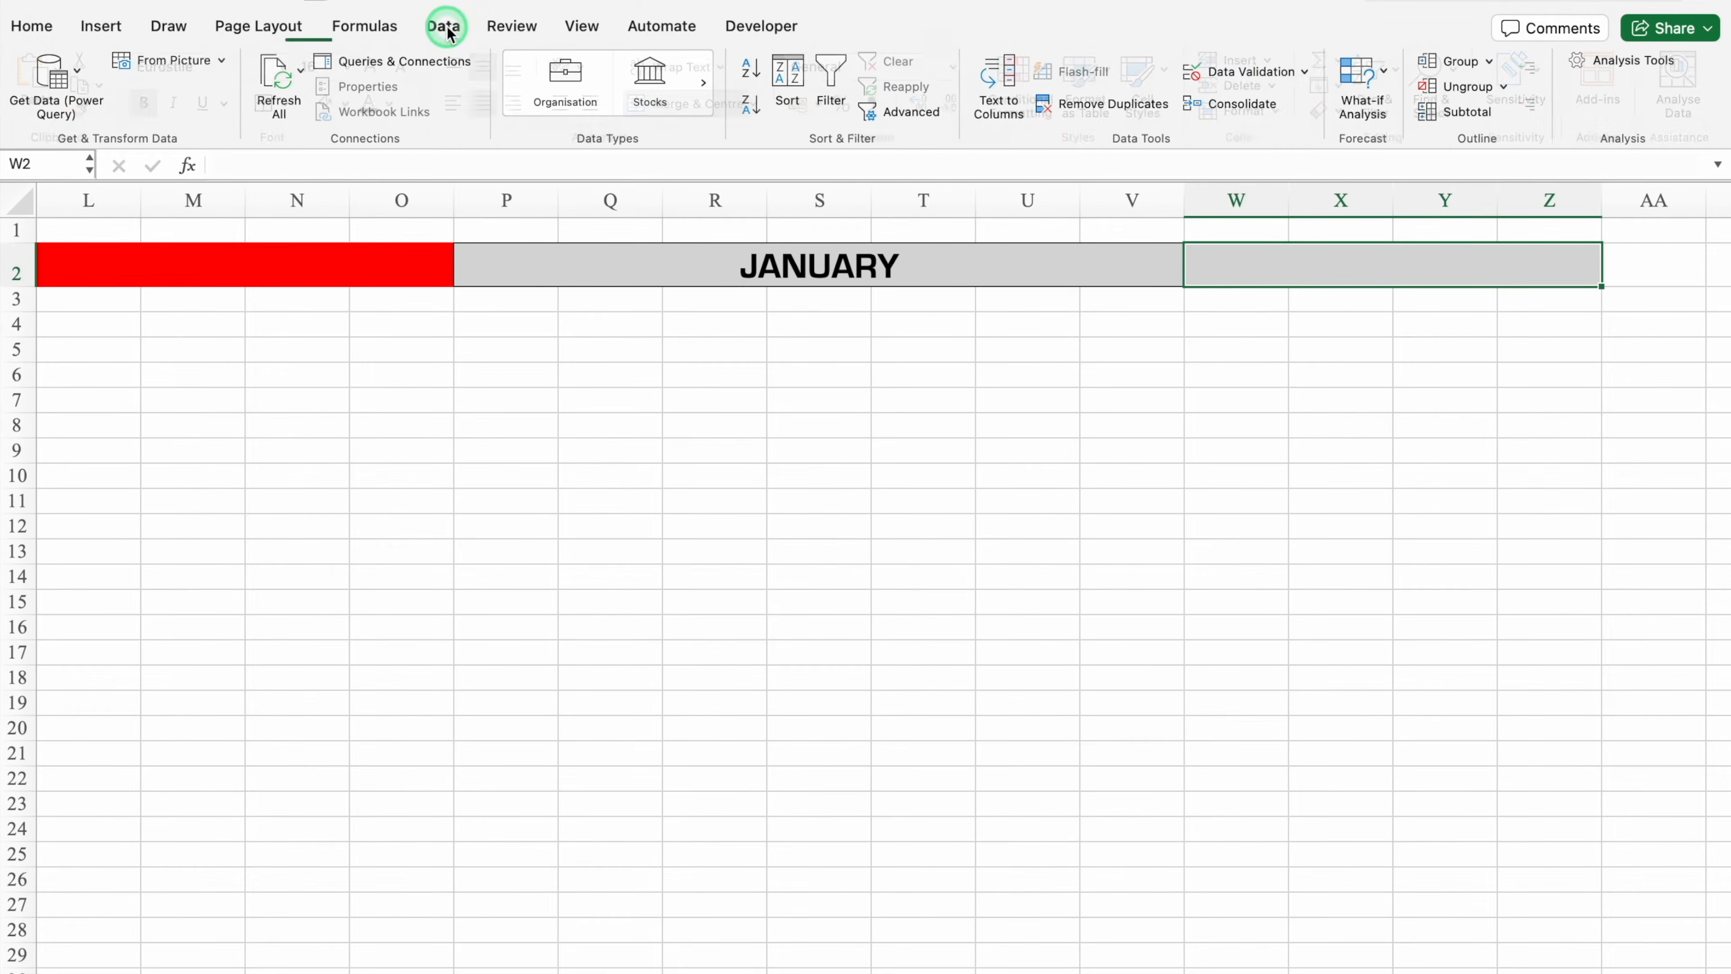
left_click(1241, 70)
left_click(860, 266)
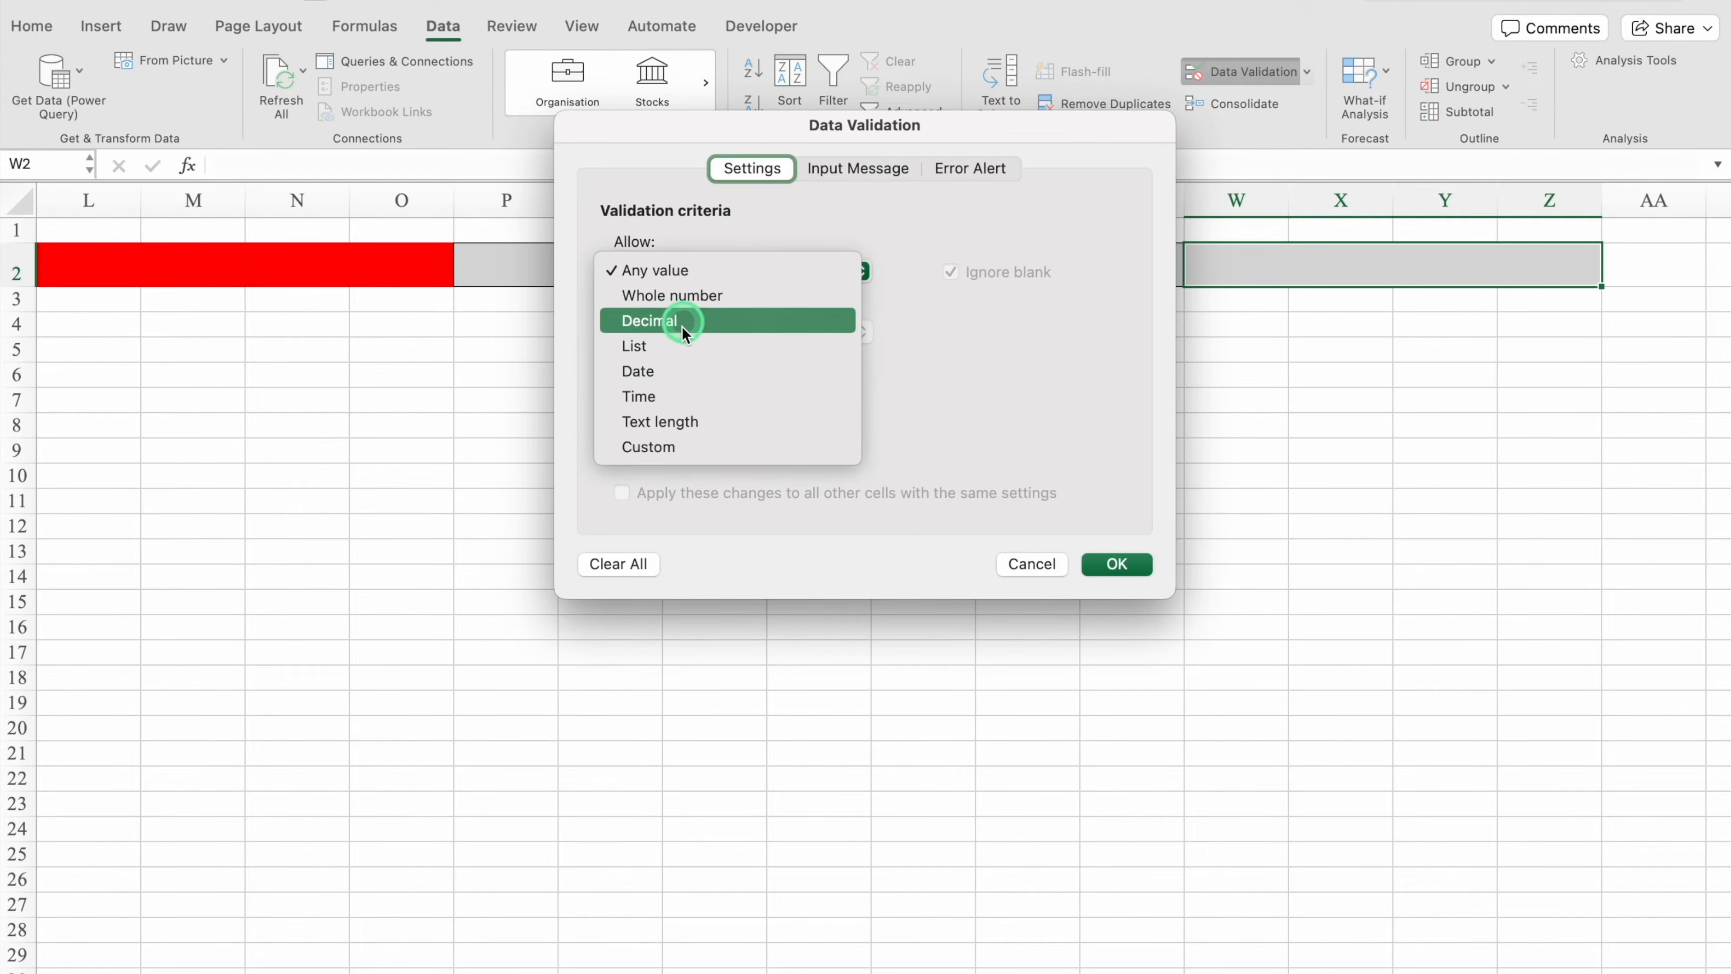
left_click(682, 345)
left_click(757, 392)
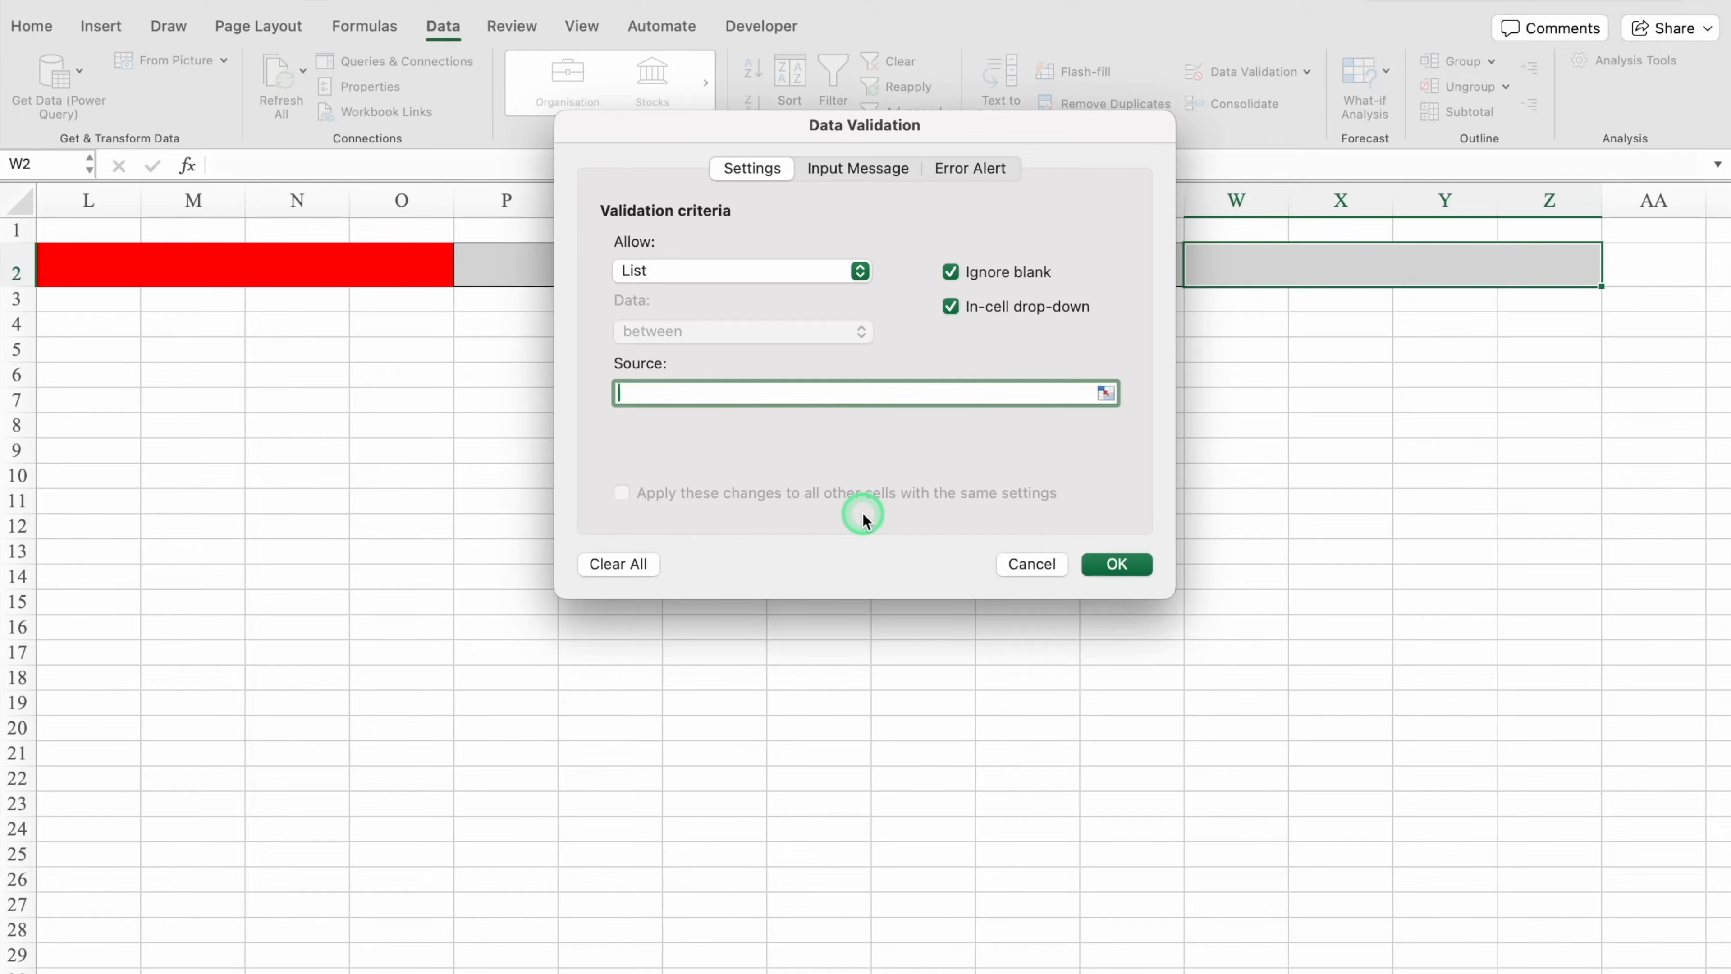
type("2024,2025,2026,2027,2028,2")
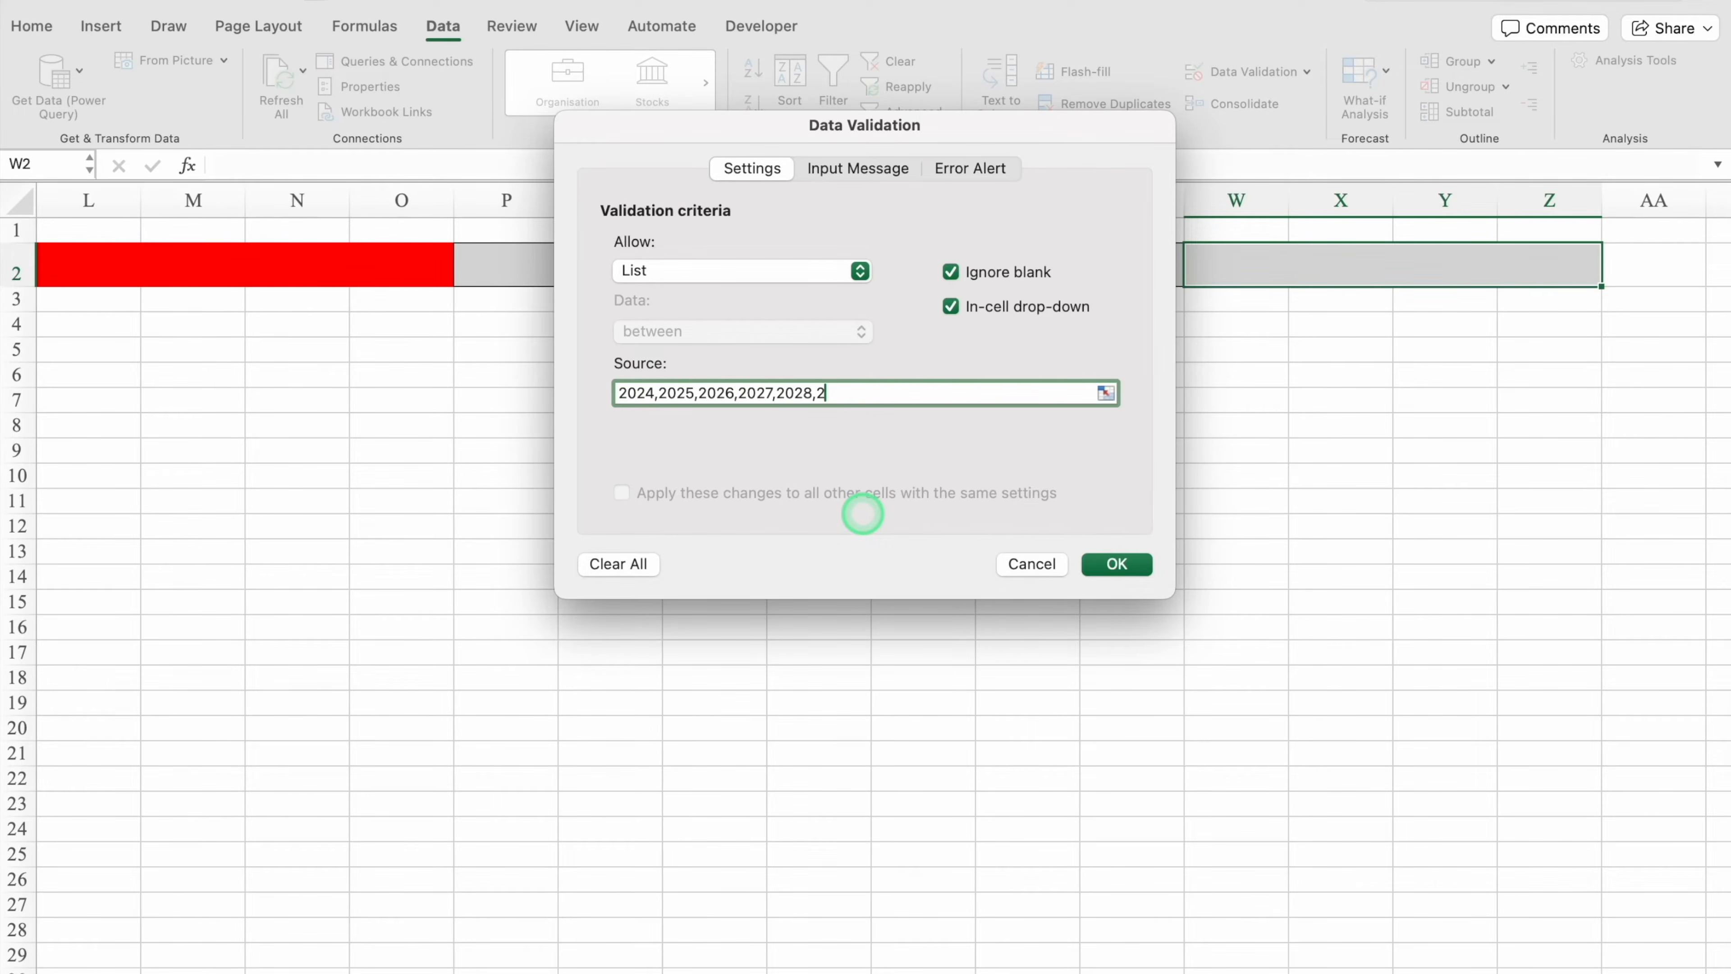
left_click(1117, 562)
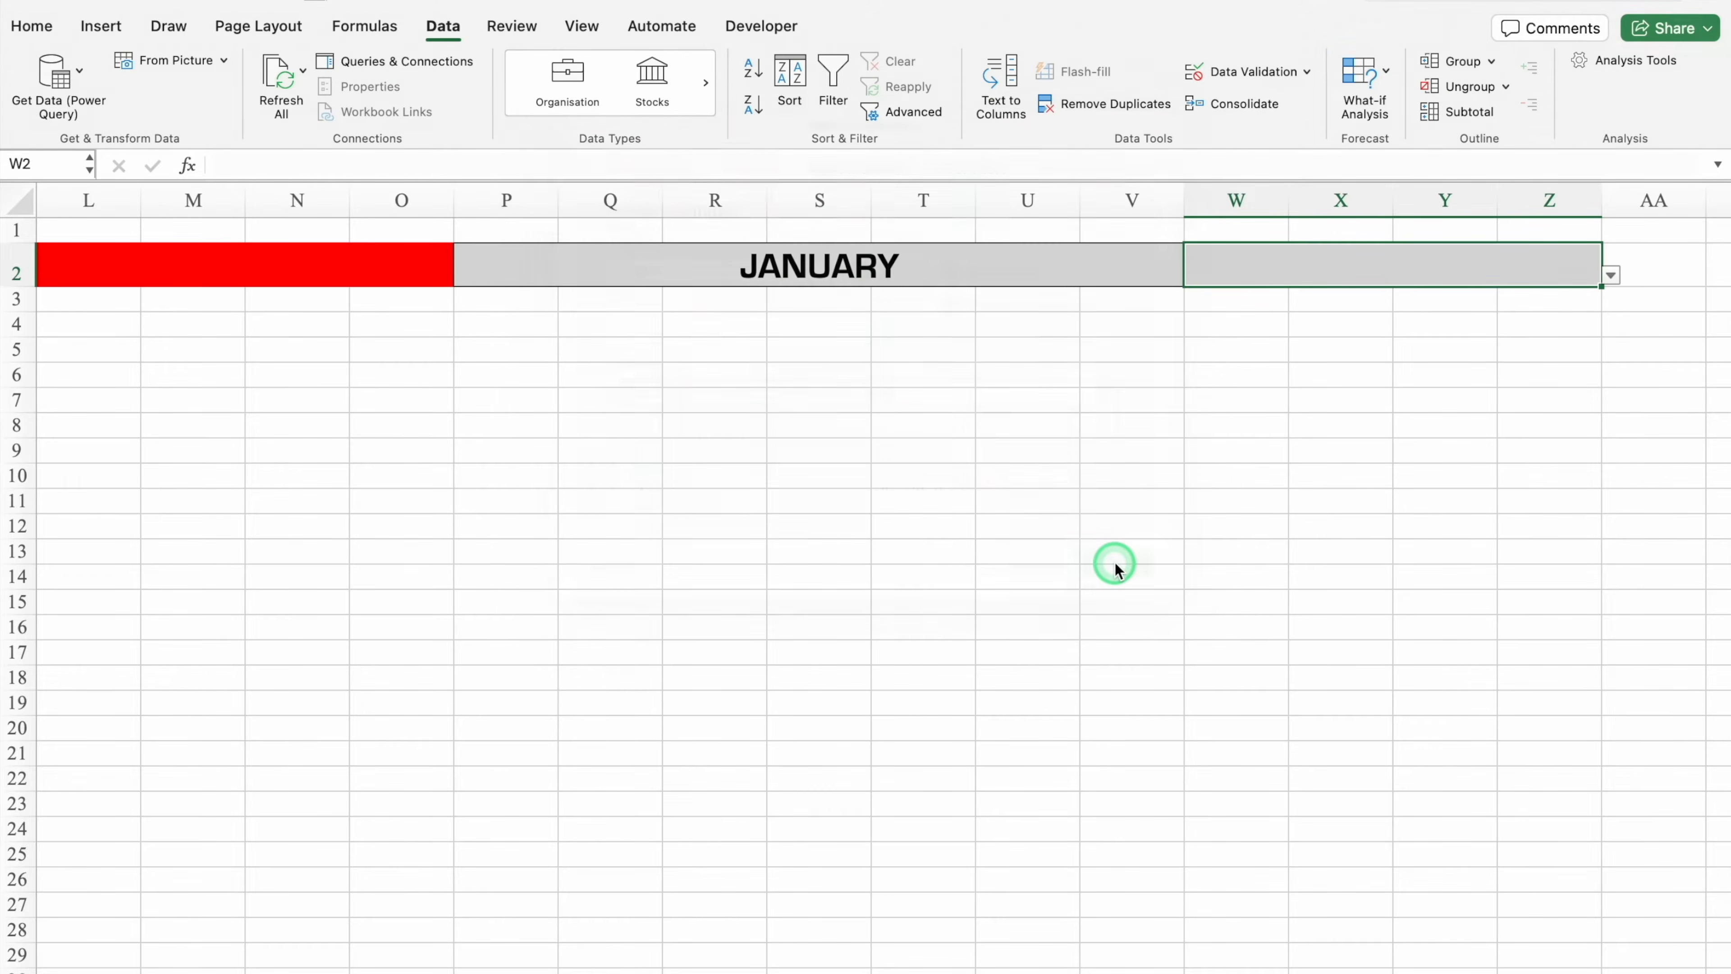
left_click(1611, 276)
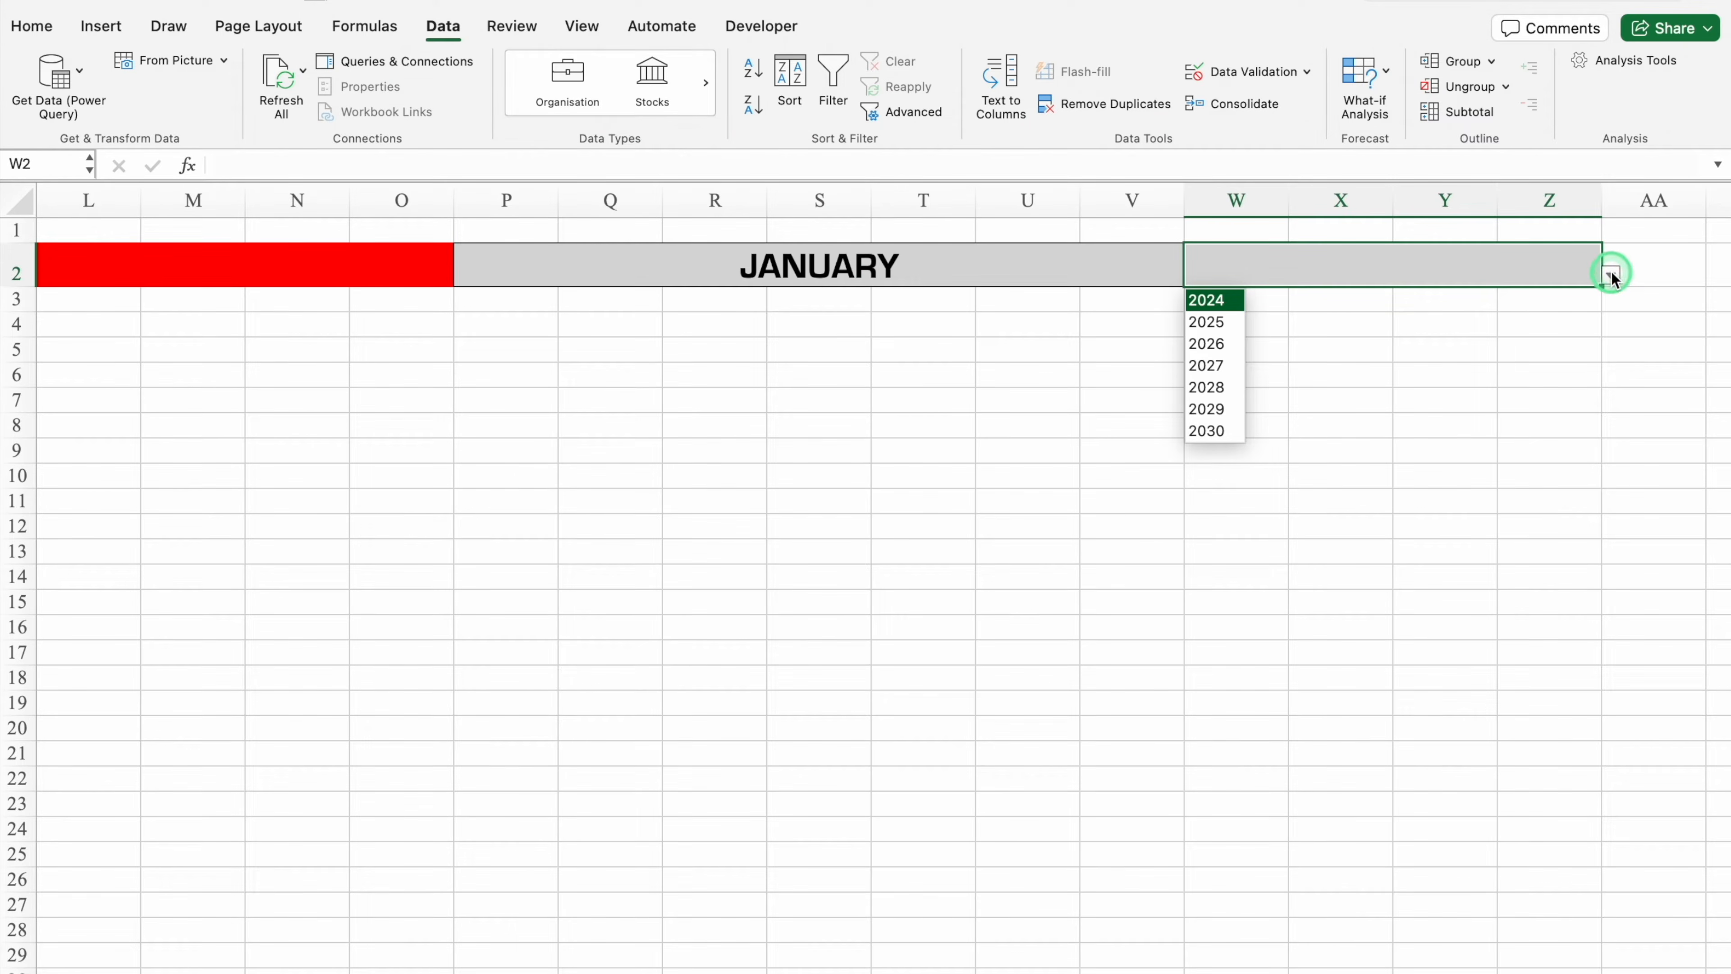
left_click(1210, 304)
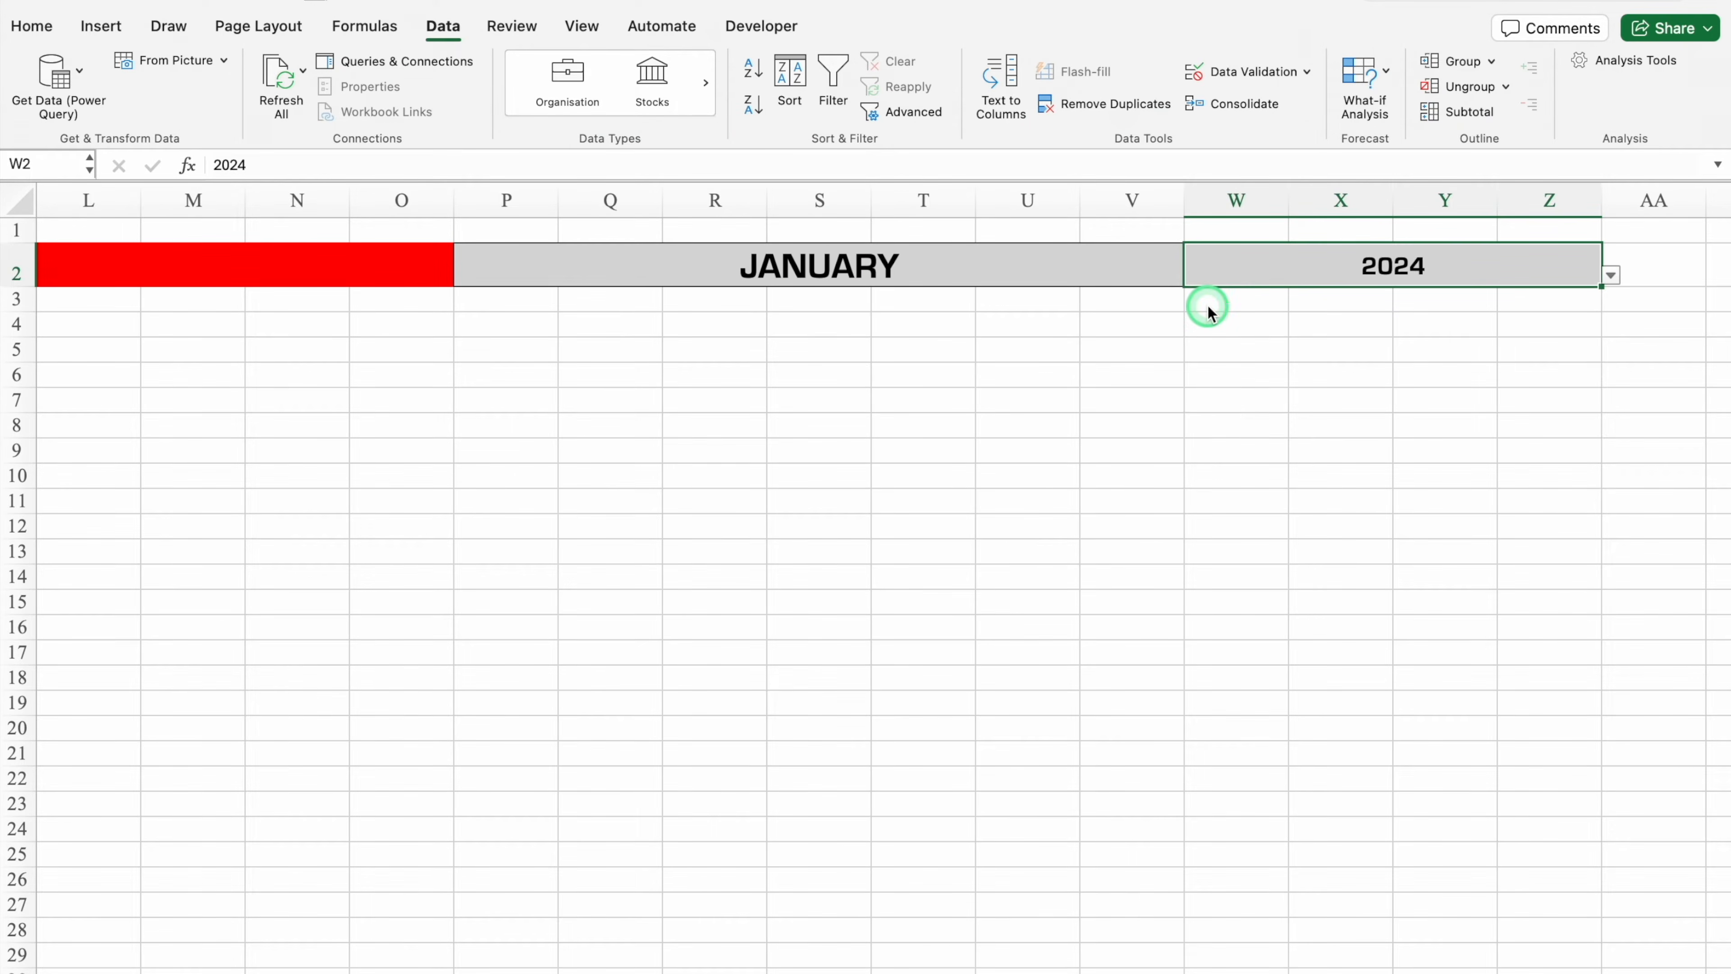
Increase the font size of the year in the merged cell W2:Z2 by three increments.
left_click(46, 28)
left_click(366, 68)
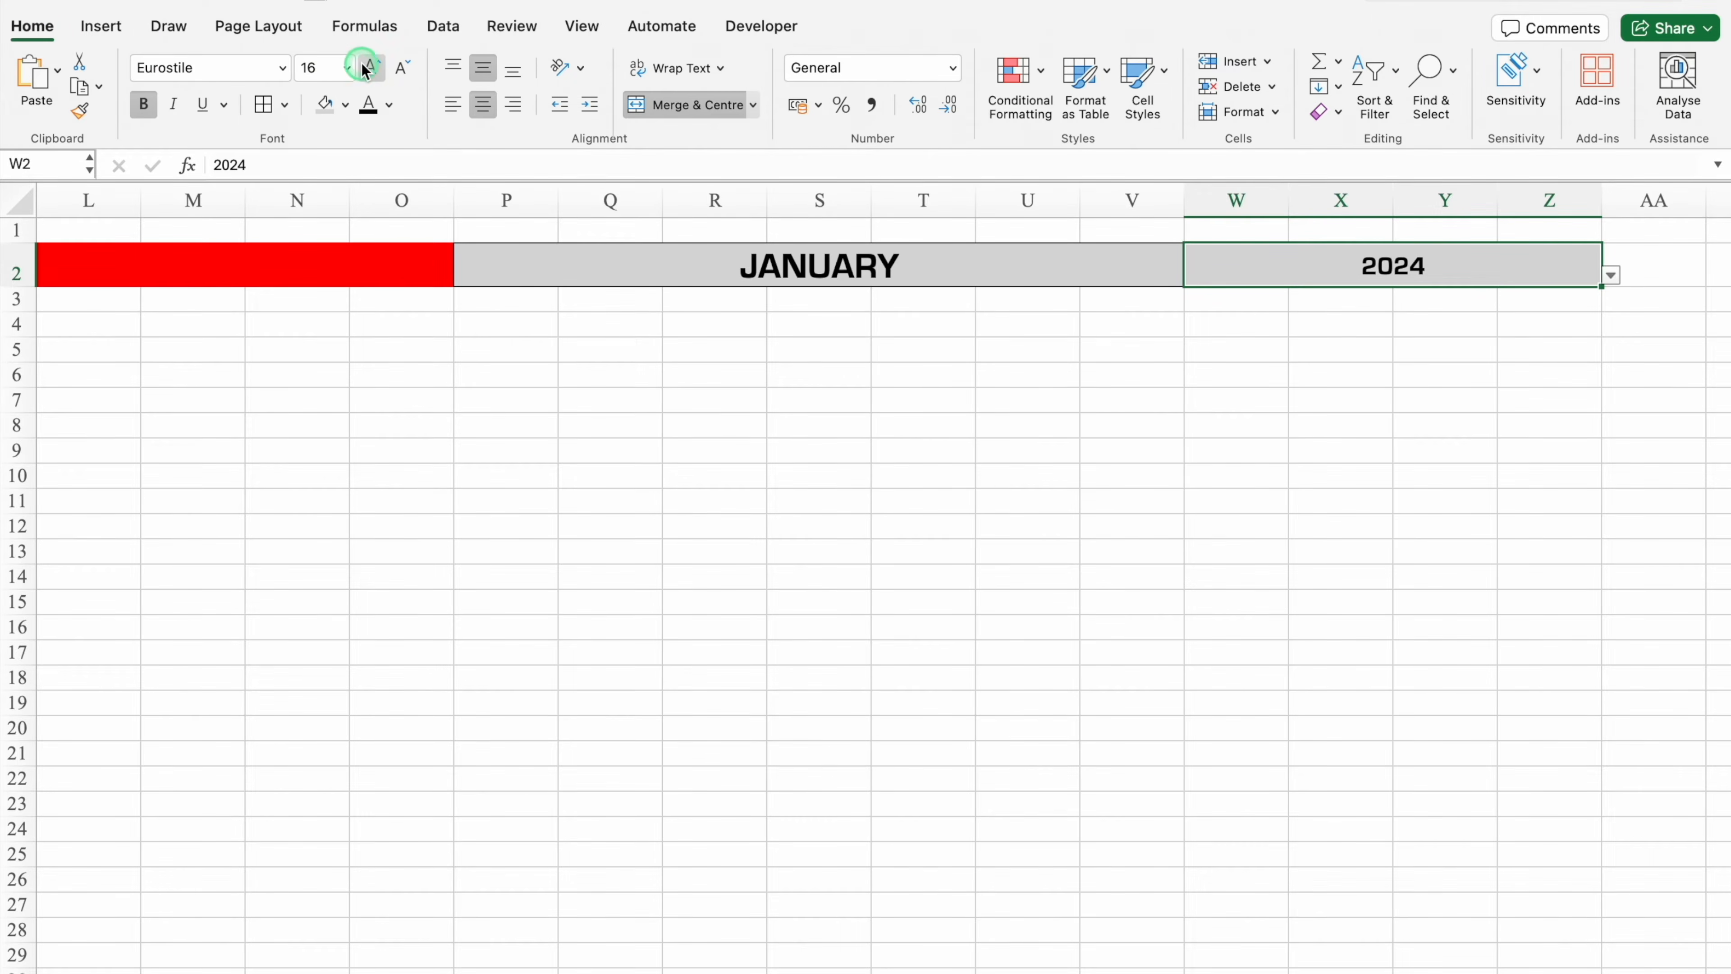
left_click(368, 68)
left_click(368, 68)
left_click(402, 424)
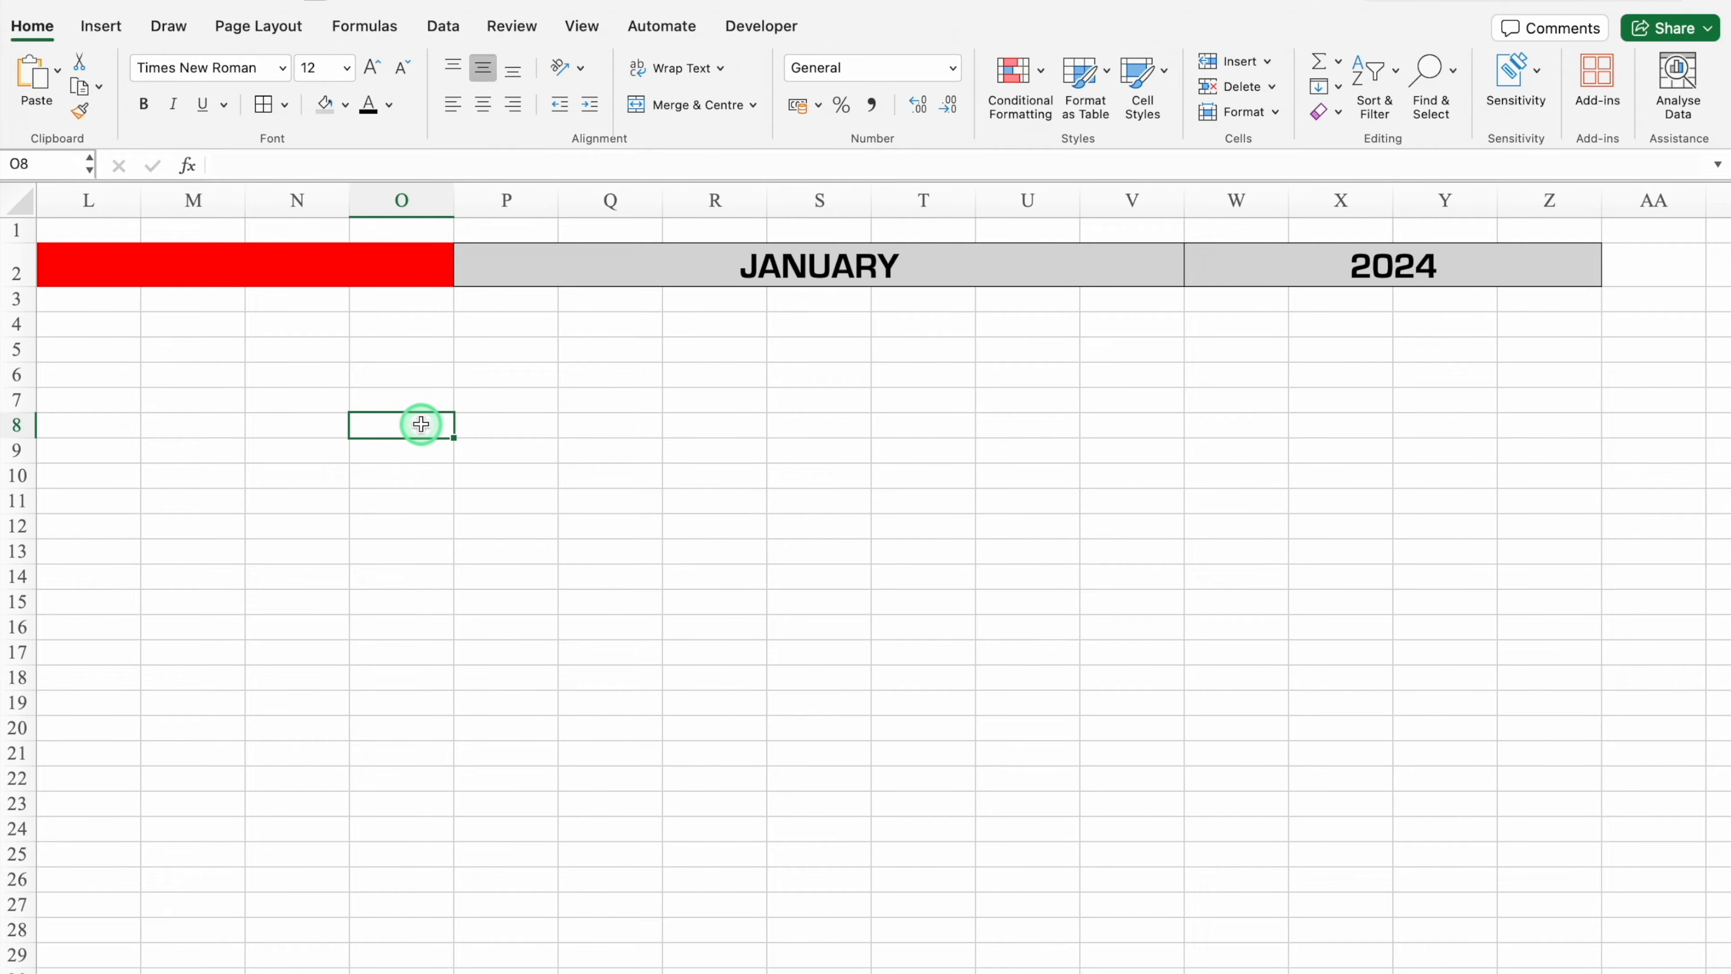
Add borders to the Cleaning Schedule title in B2:D2 and outside borders to the From cell in E2:O2.
scroll(409, 962, "left", 11)
left_click(172, 254)
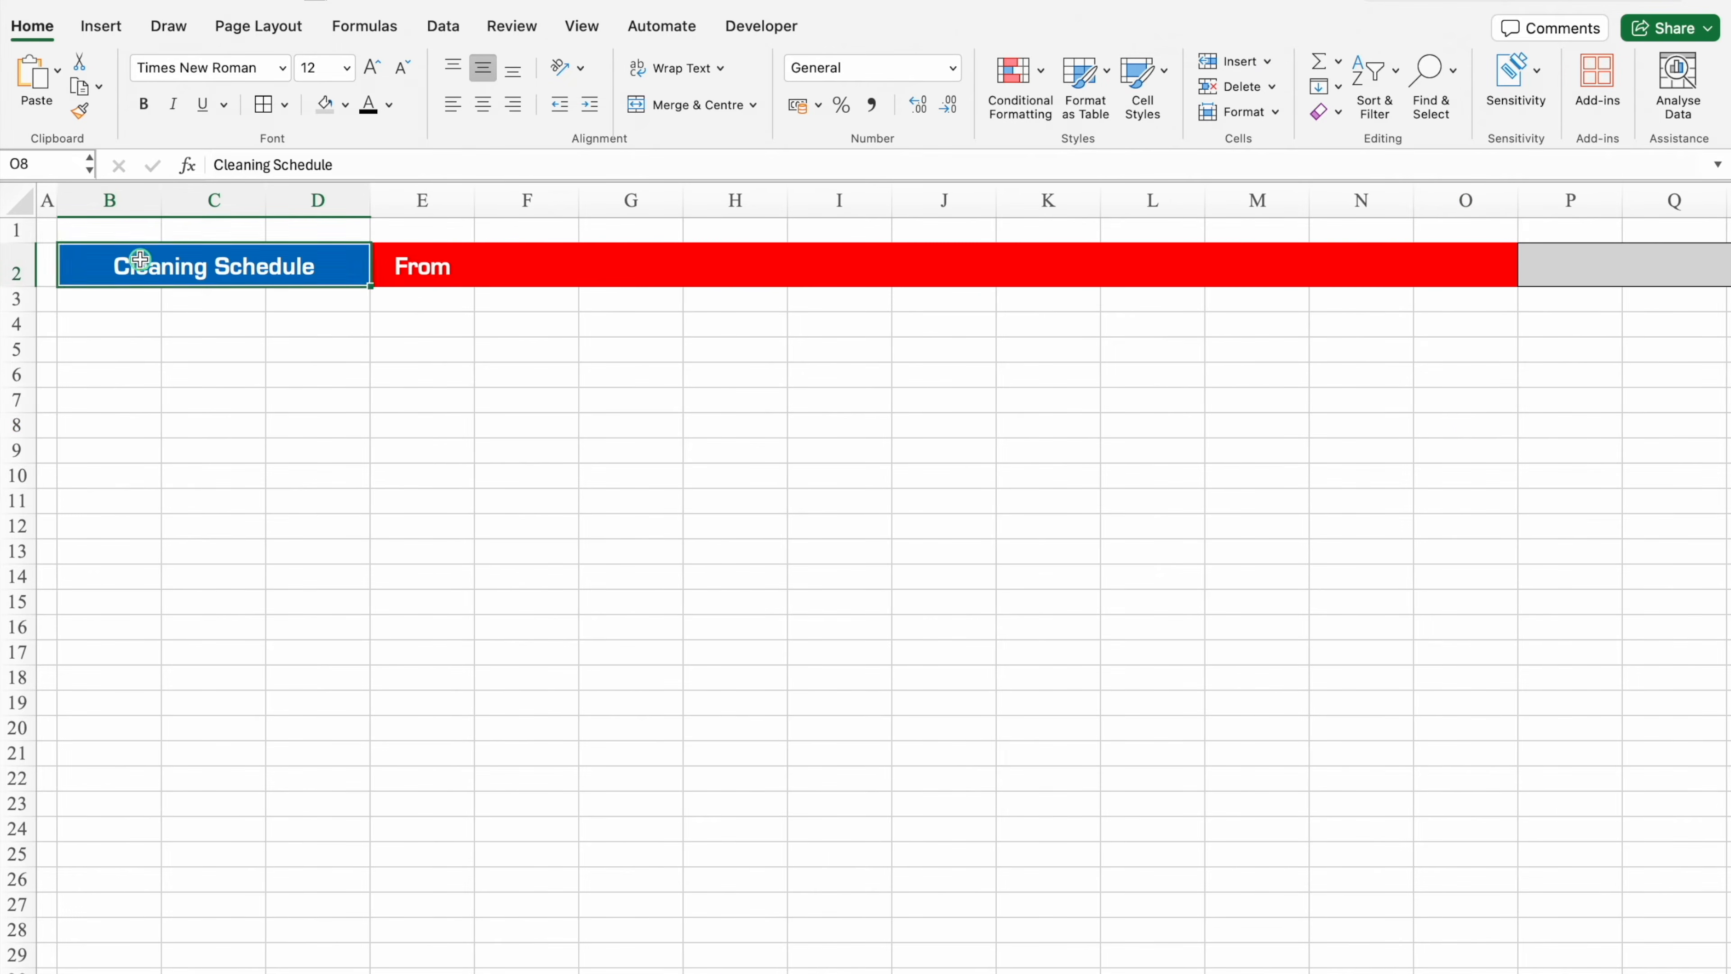
left_click(265, 104)
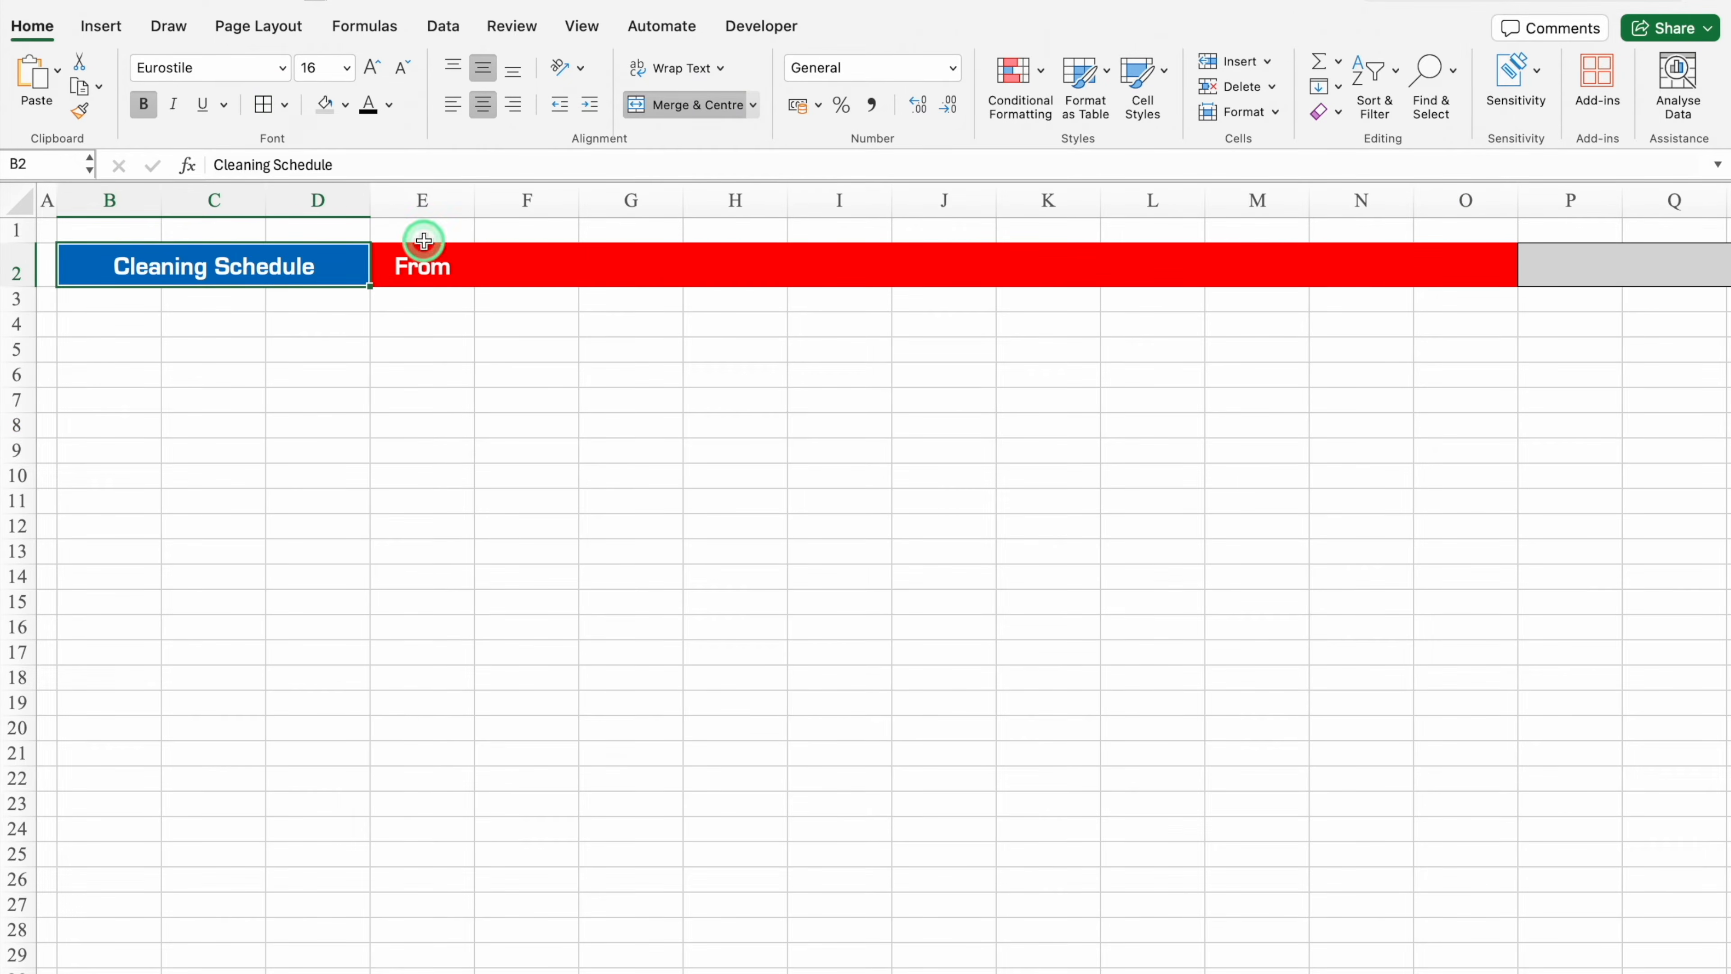
left_click_drag(402, 265, 636, 264)
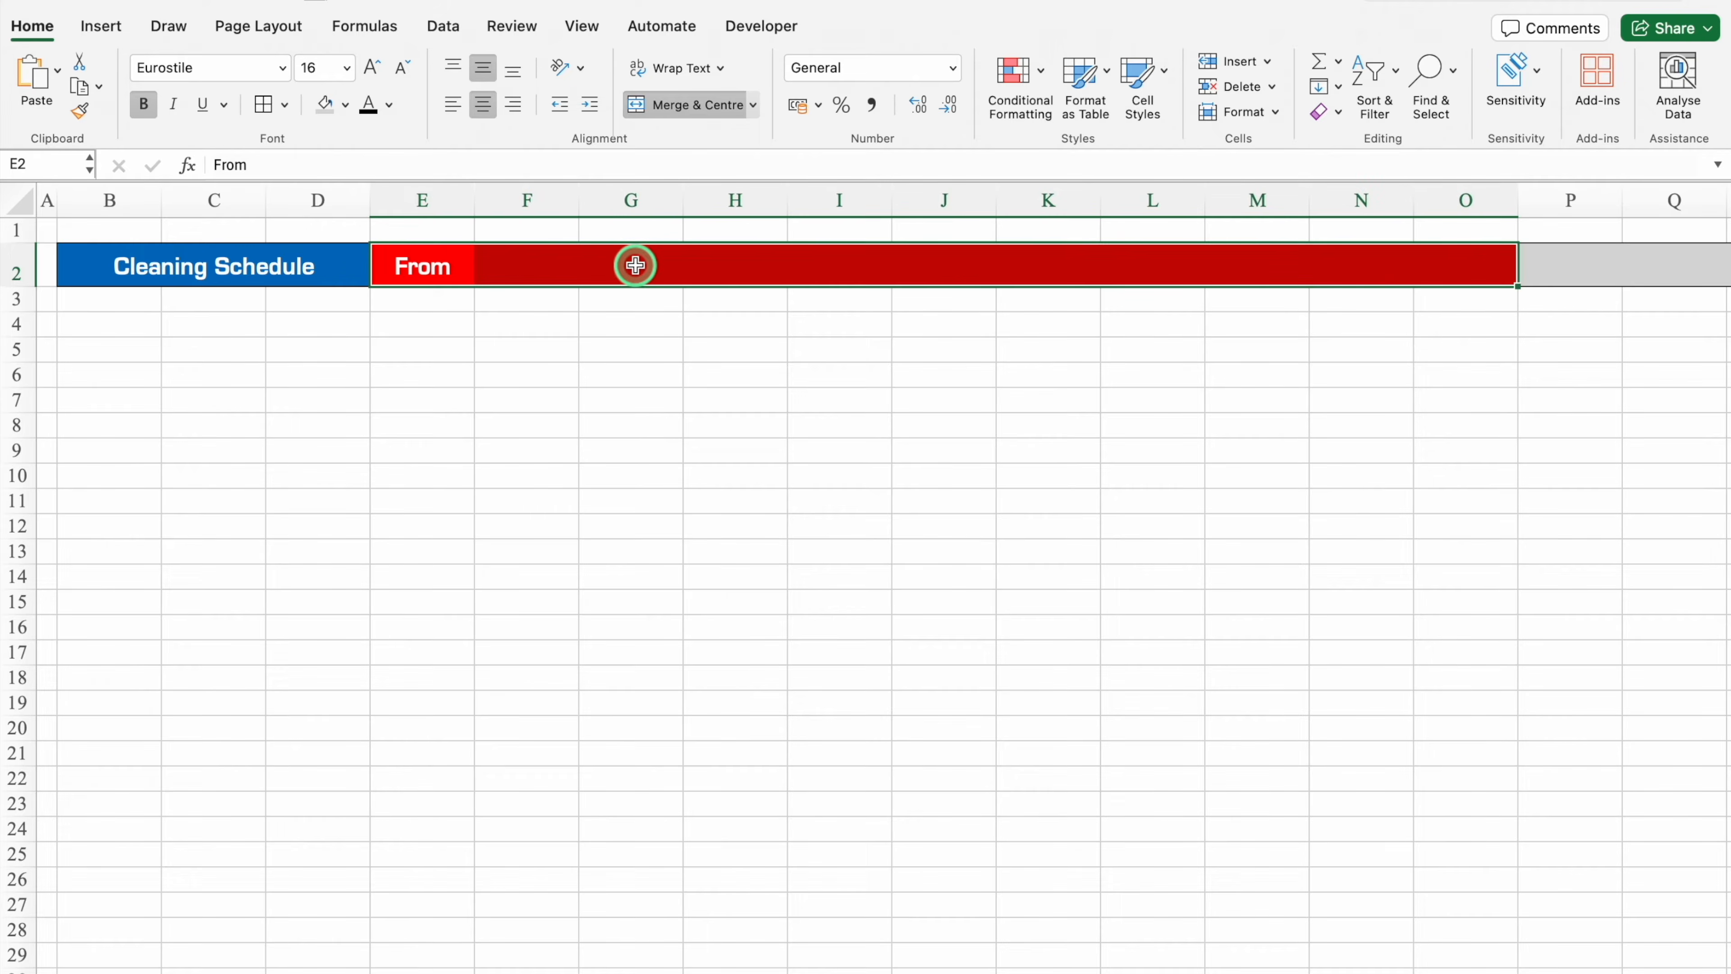
left_click(287, 104)
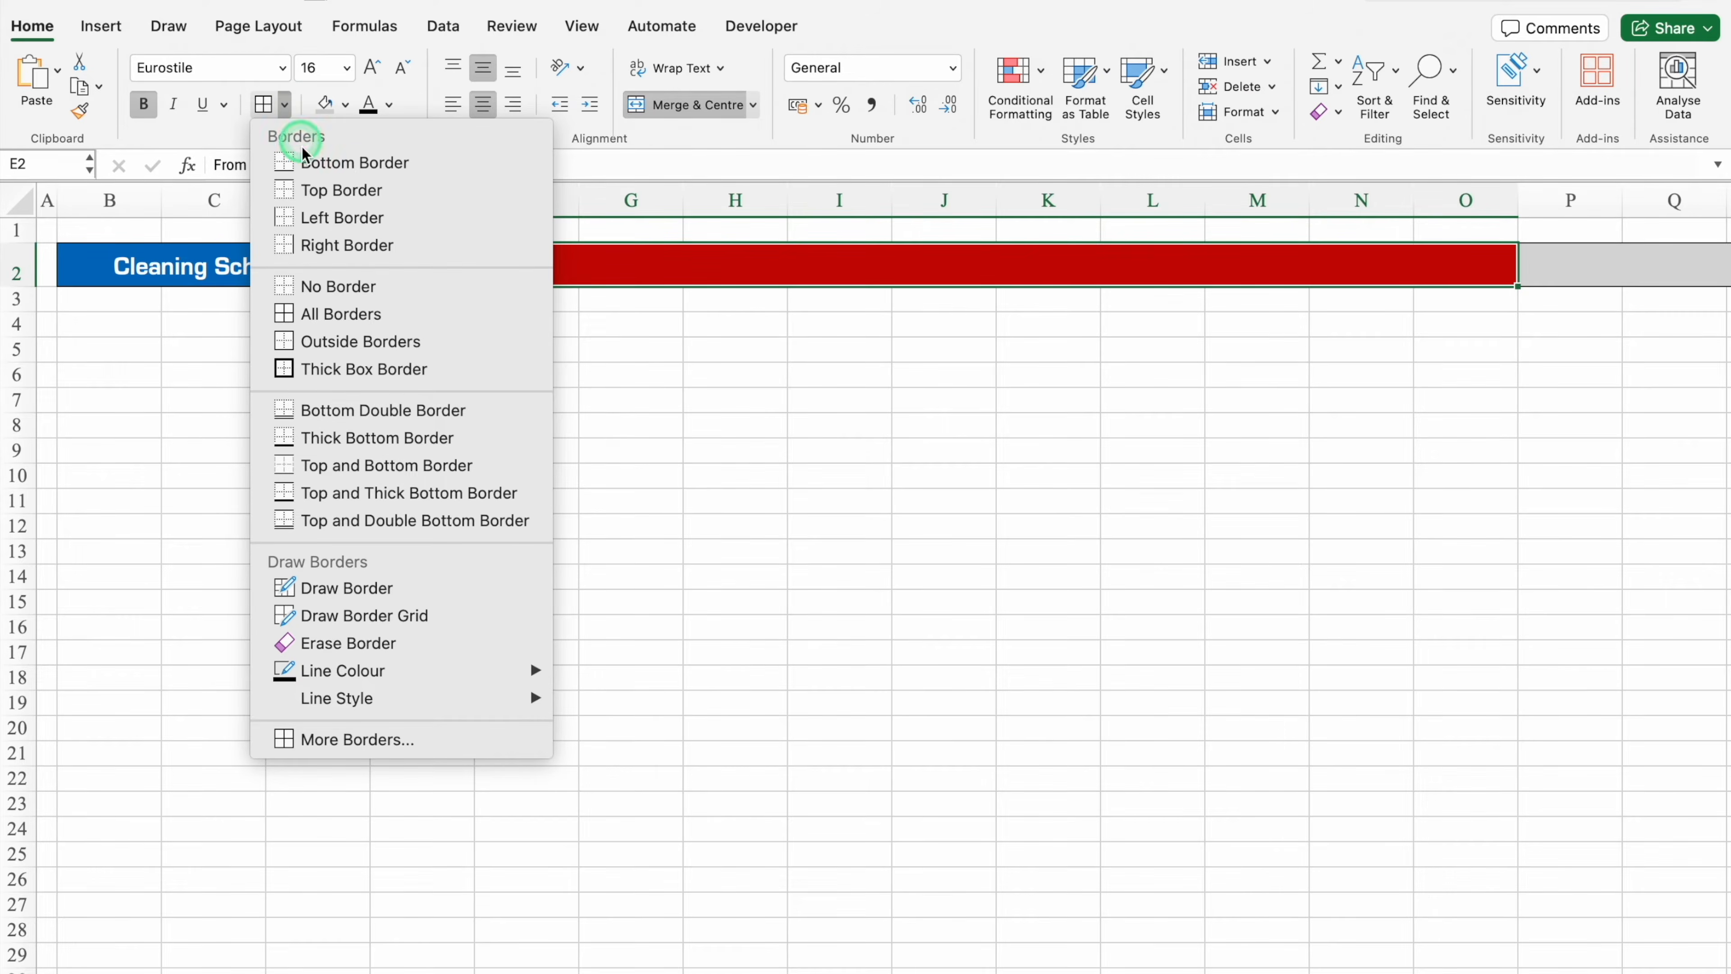
left_click(353, 341)
Shrink row 3 to a thin spacer, then merge and centre B4:E4 and make row 4 about twice as tall.
left_click(137, 330)
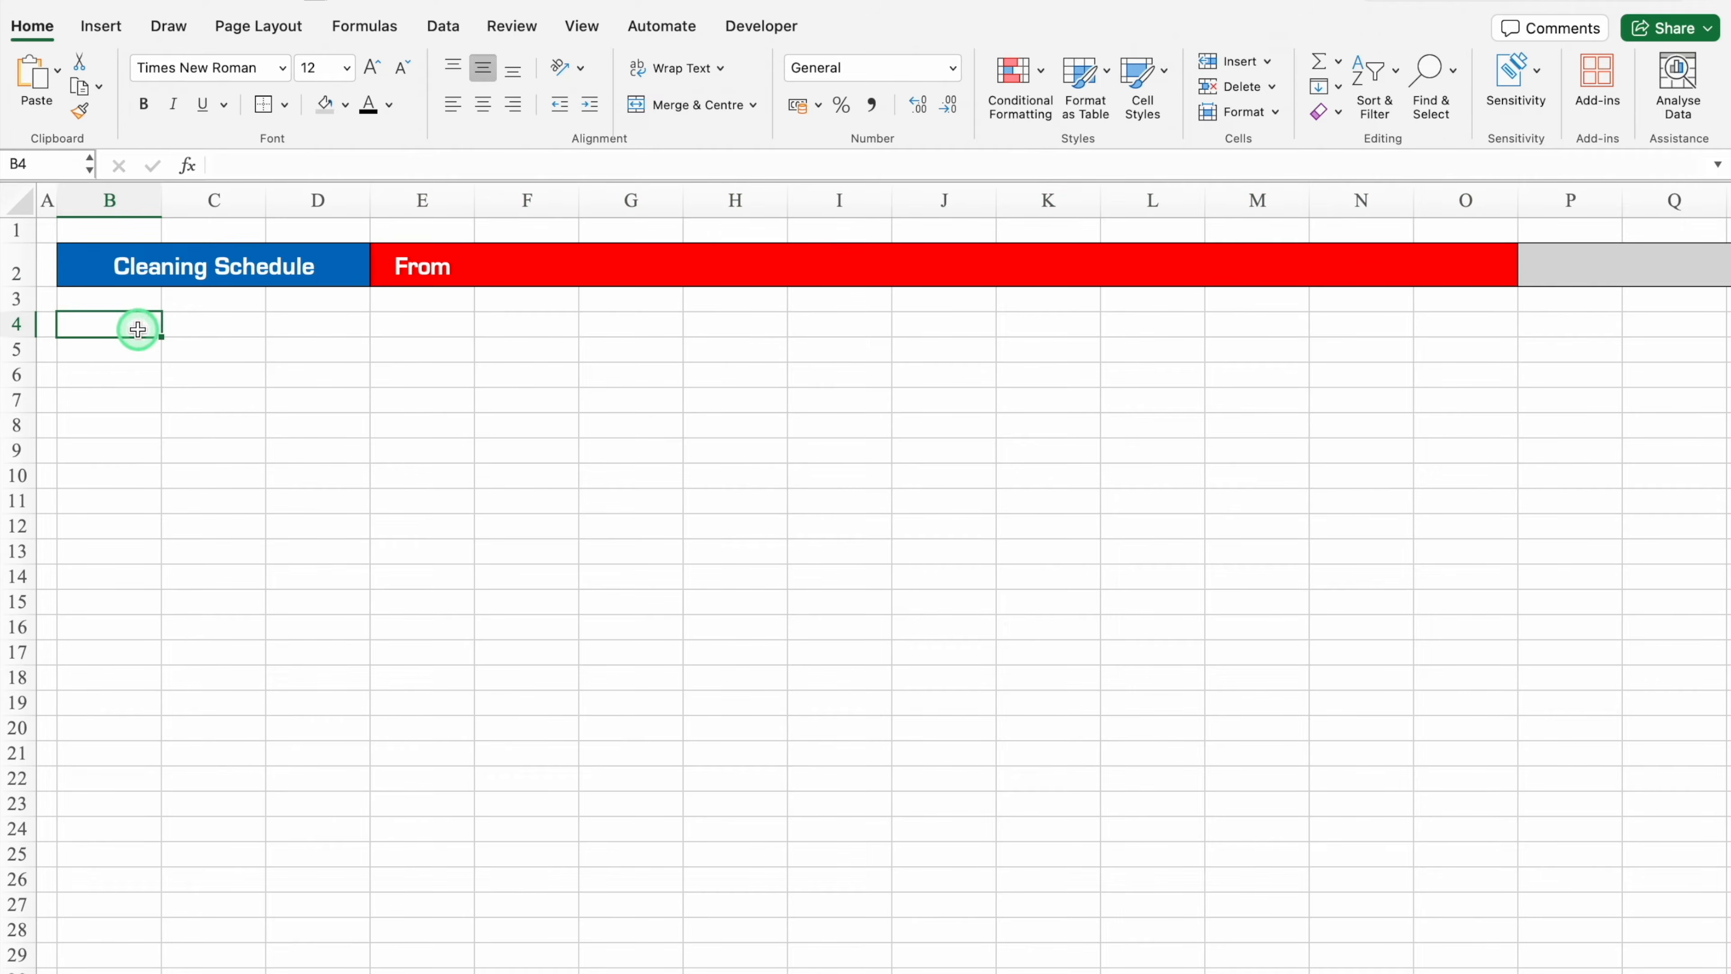
left_click_drag(19, 311, 453, 313)
left_click(112, 312)
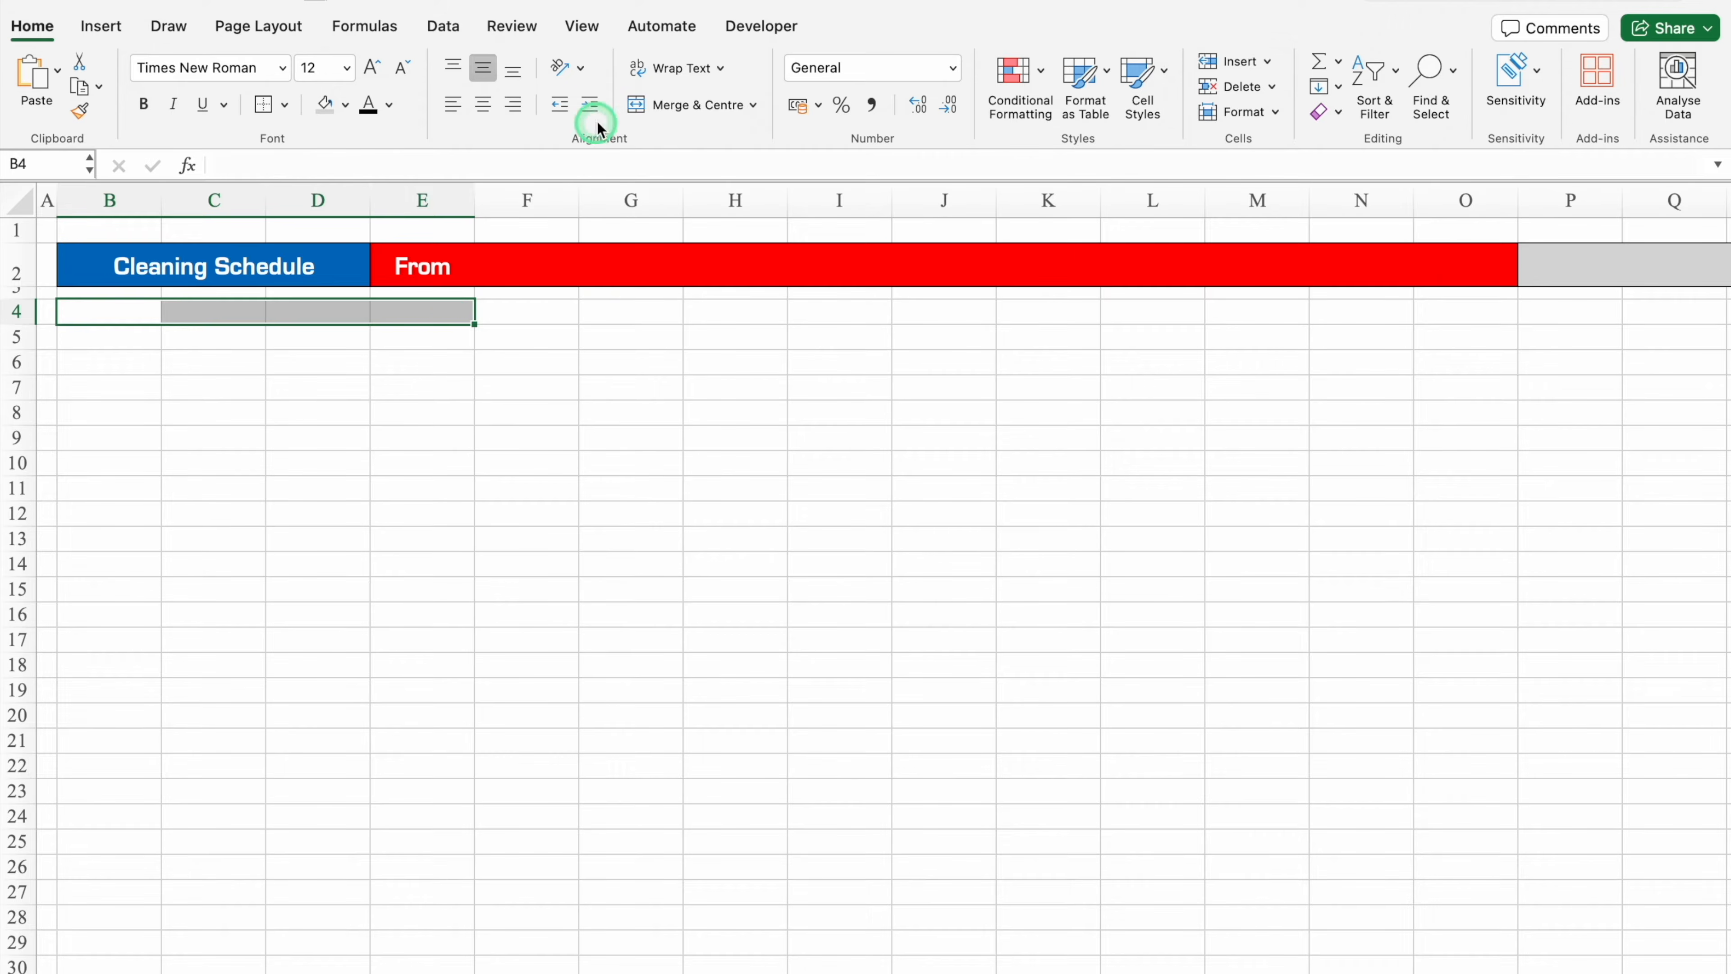
left_click(654, 104)
left_click_drag(24, 324, 23, 350)
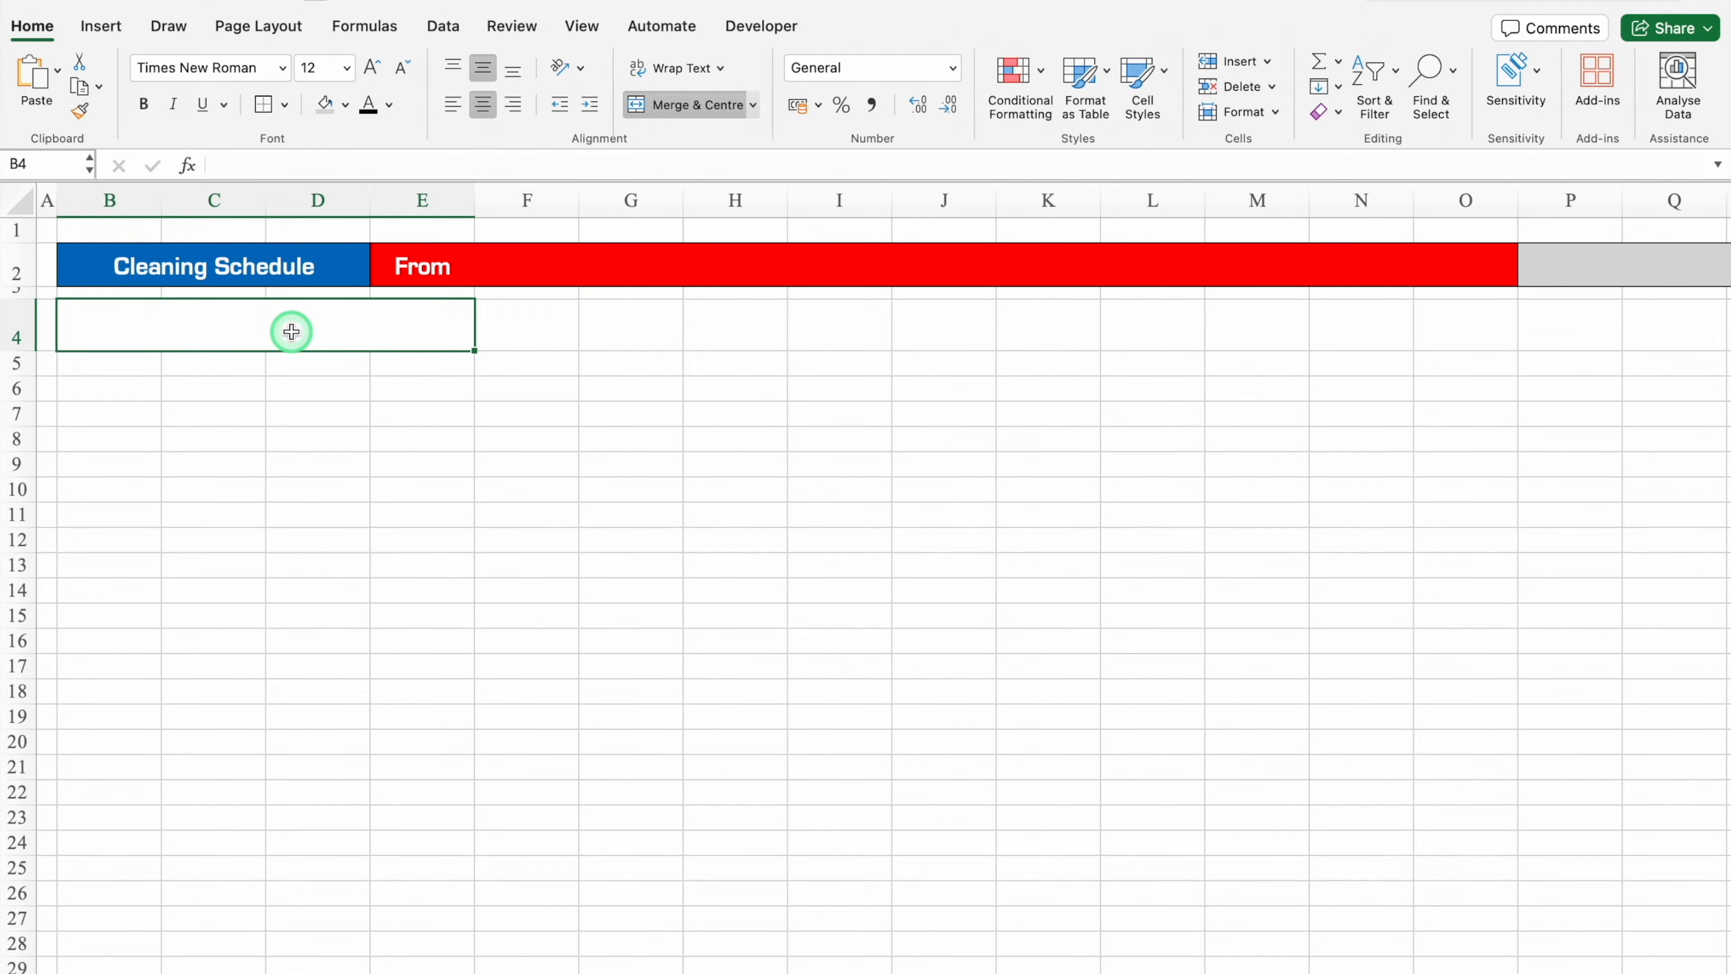
Enter "Dates & Days" in the merged cell B4:E4 and set row 4's font to Eurostile Bold.
type("Dates & Days")
key("Return")
left_click(6, 337)
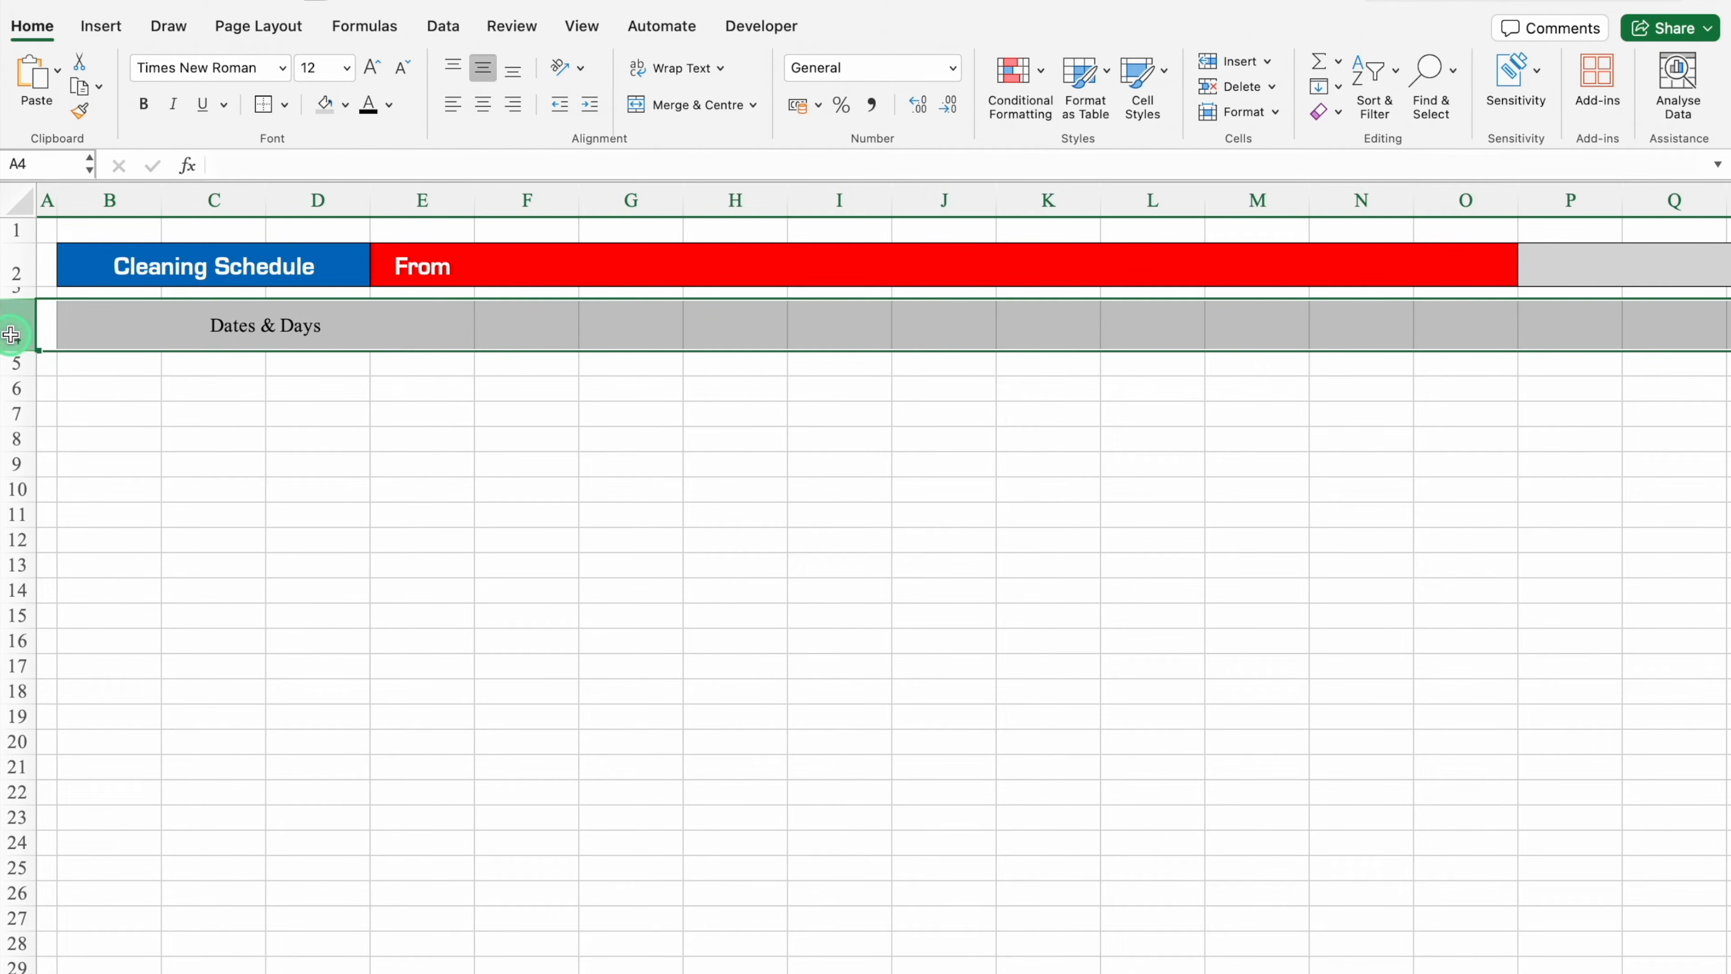
left_click(283, 68)
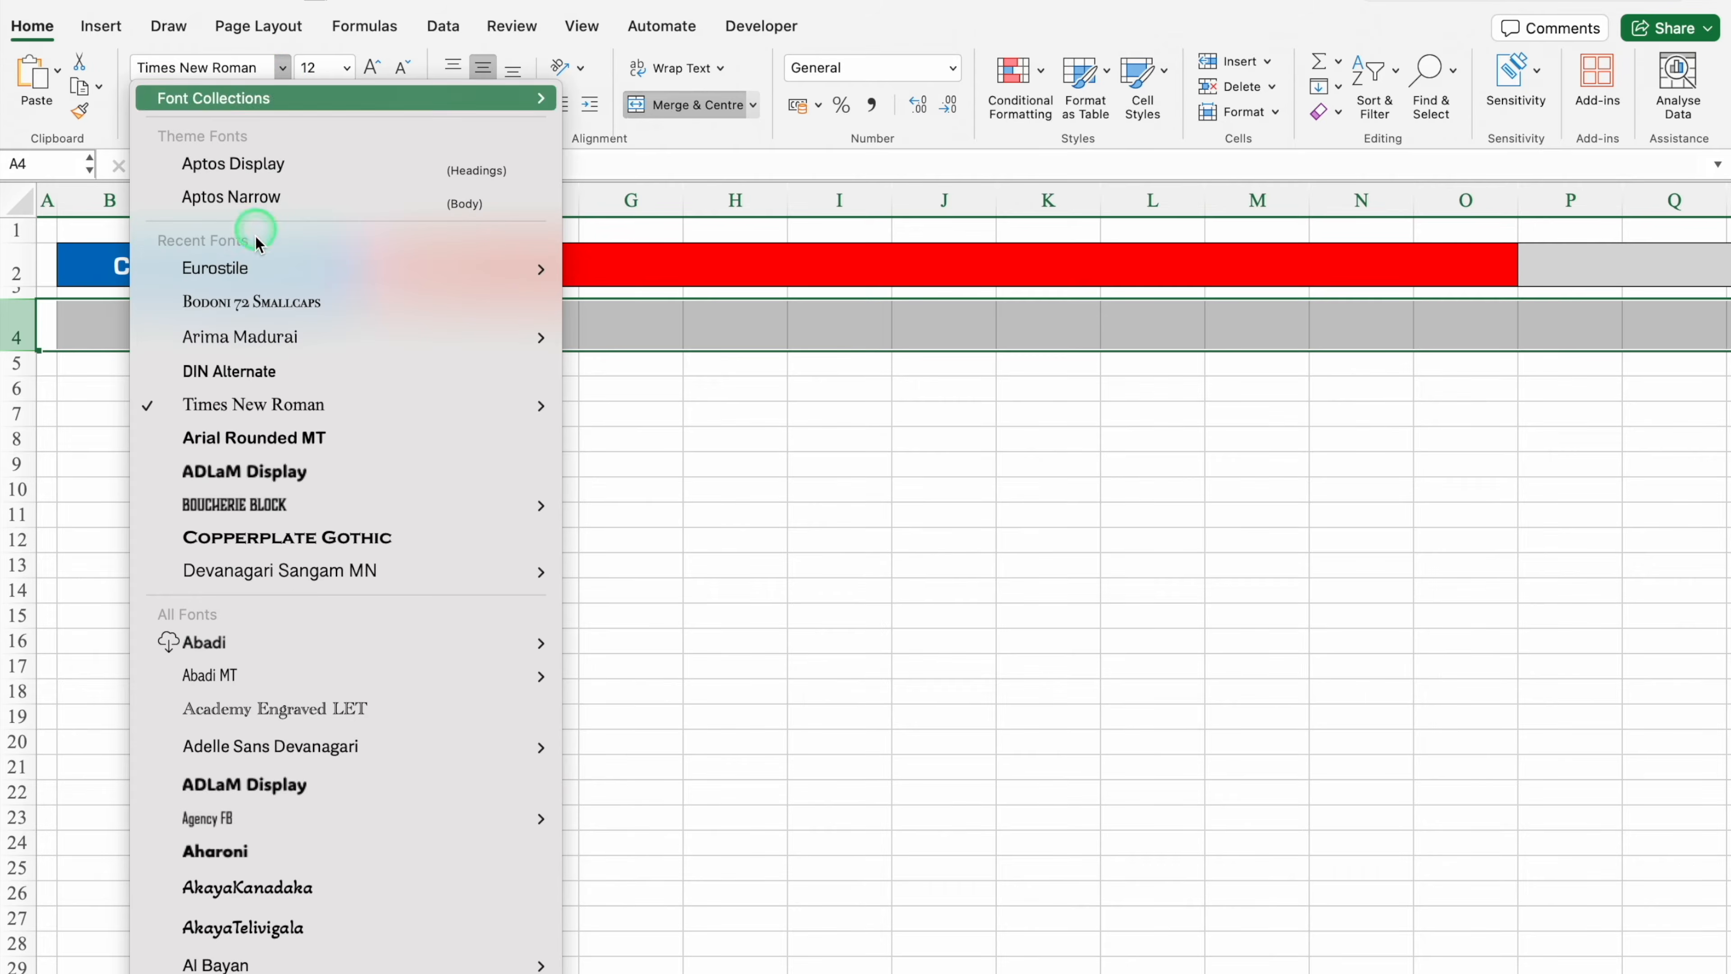
left_click(682, 344)
Fill the Dates & Days cell with the standard orange and increase its font size to 24.
left_click(317, 333)
left_click(345, 104)
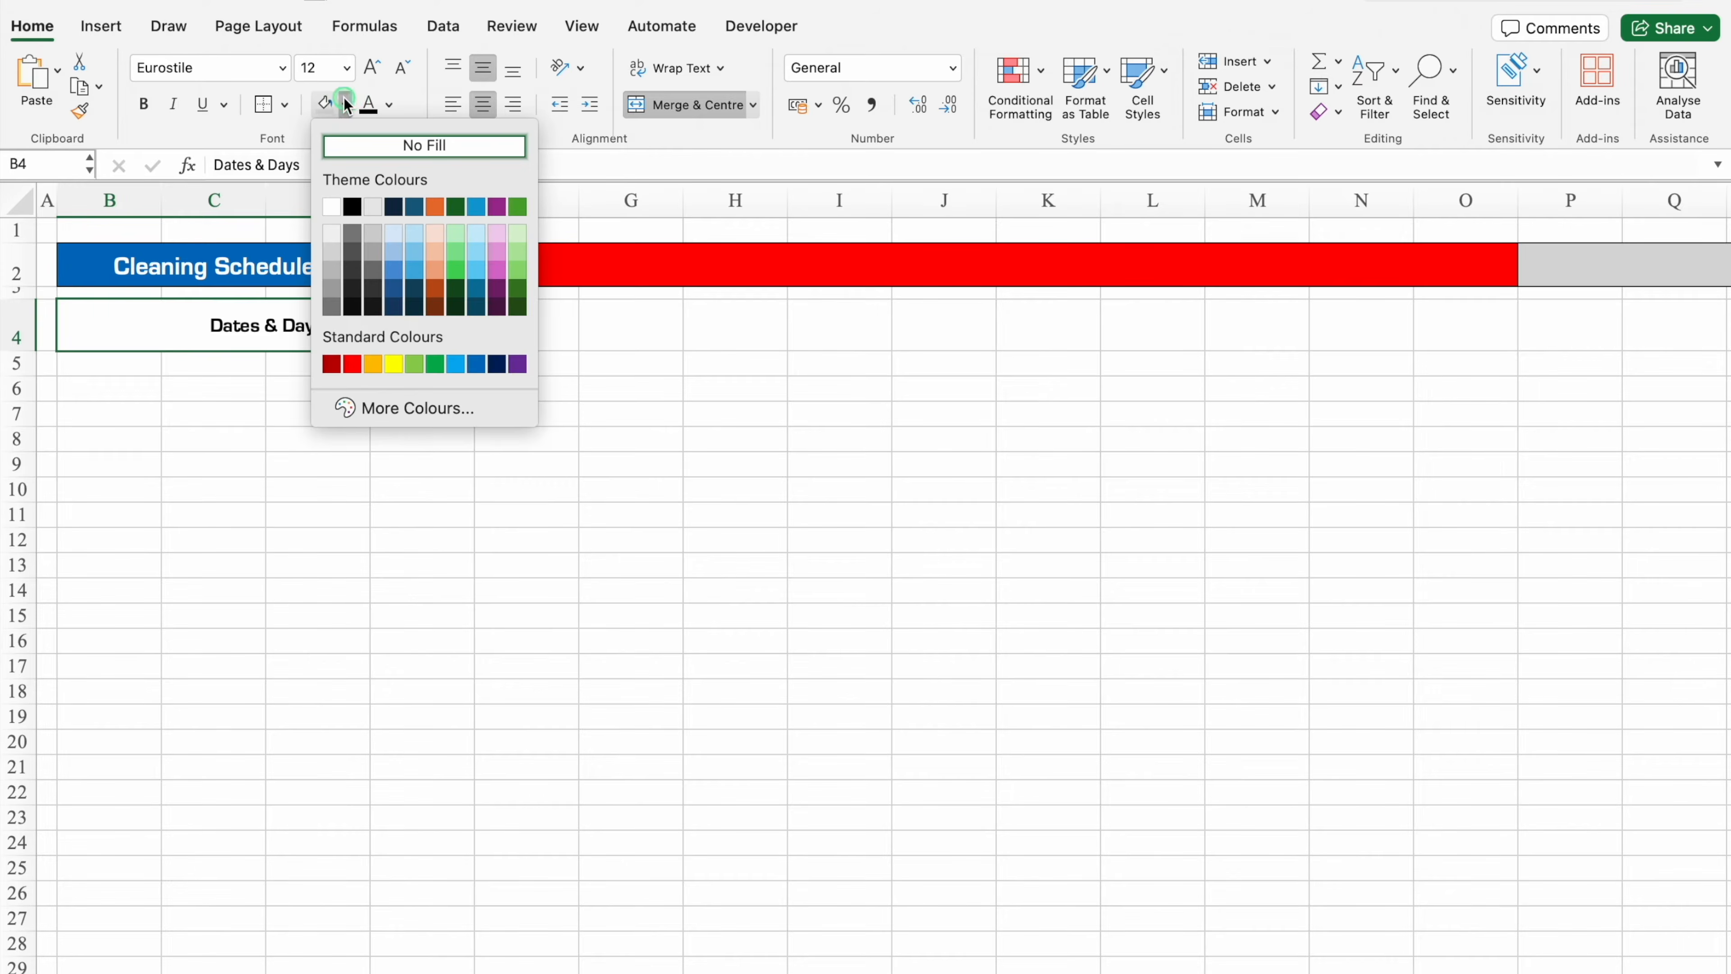
left_click(374, 361)
left_click(372, 68)
left_click(371, 68)
left_click(372, 68)
left_click(372, 68)
left_click(372, 68)
left_click(371, 69)
Merge and centre B5:E5 and give it a standard blue fill with white text.
left_click_drag(147, 361, 429, 364)
left_click(682, 104)
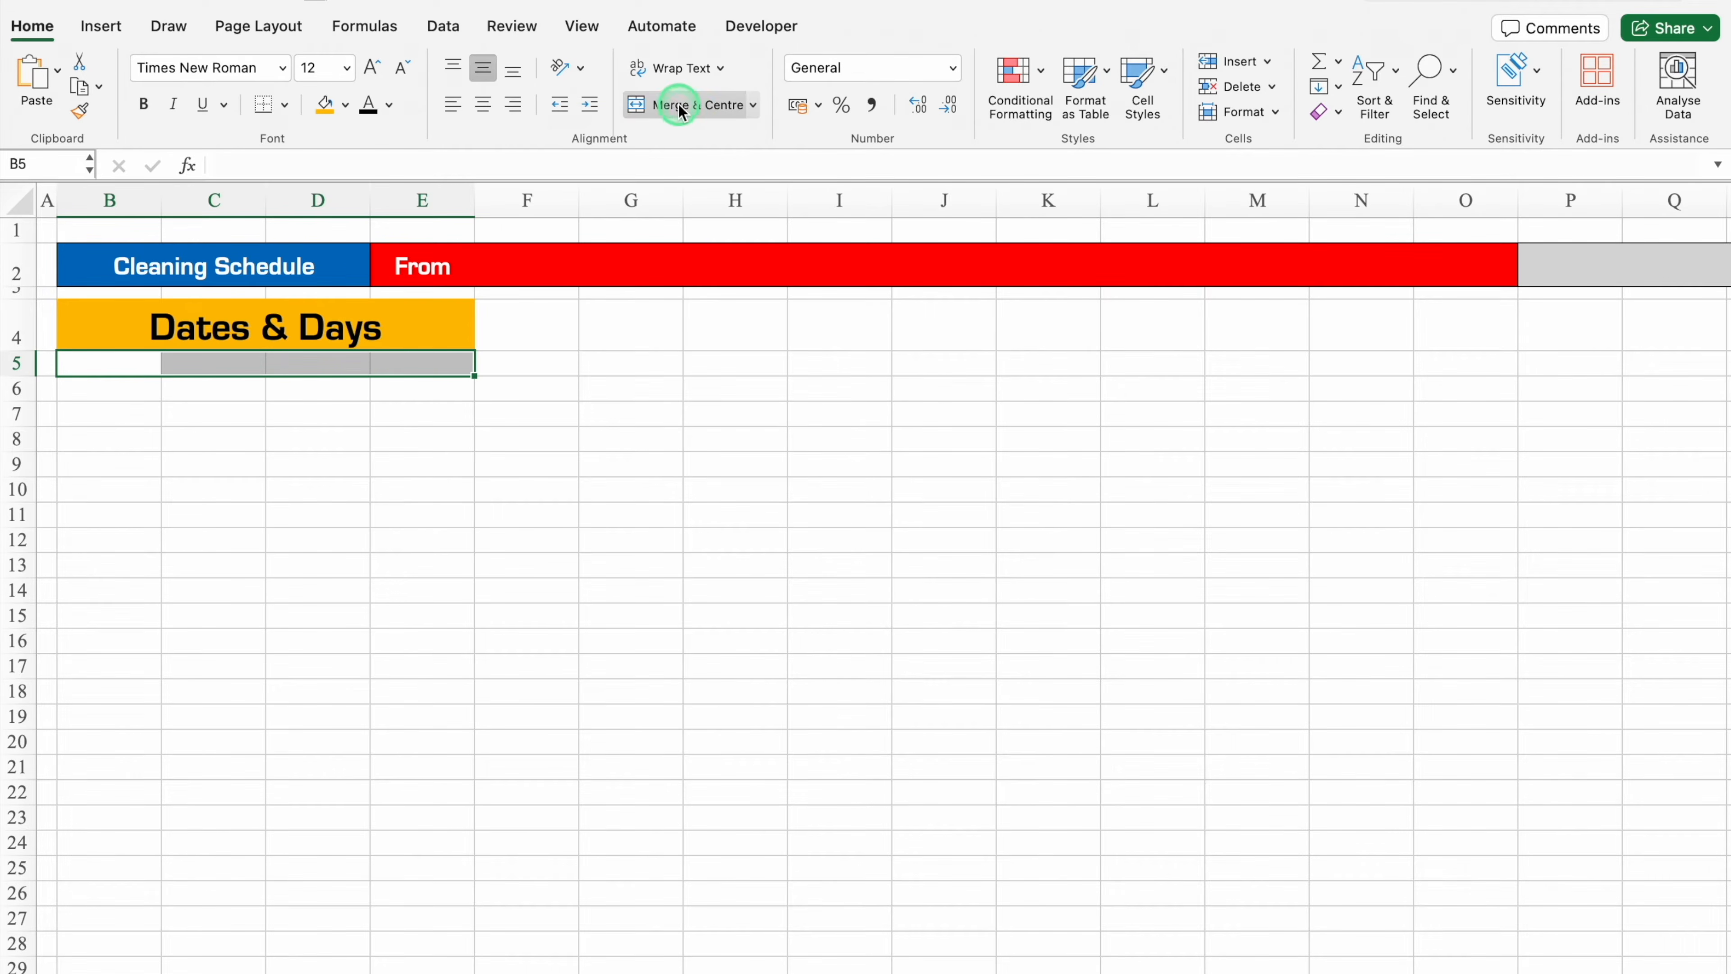
left_click(345, 104)
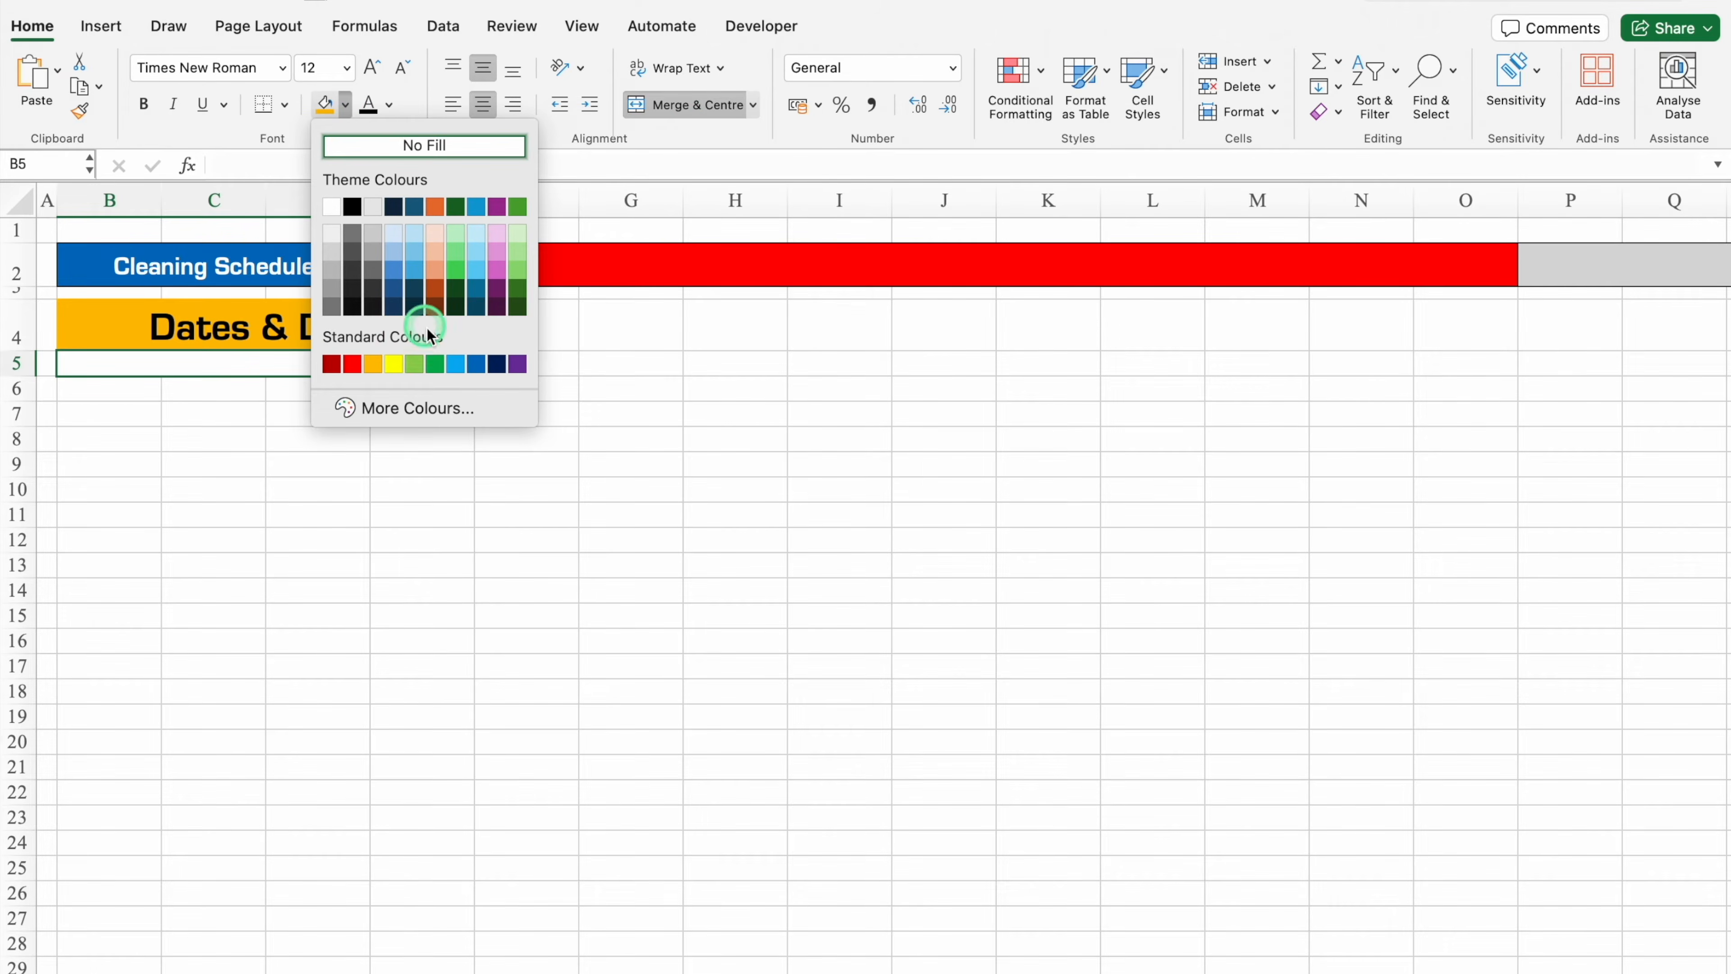
left_click(475, 364)
left_click(390, 104)
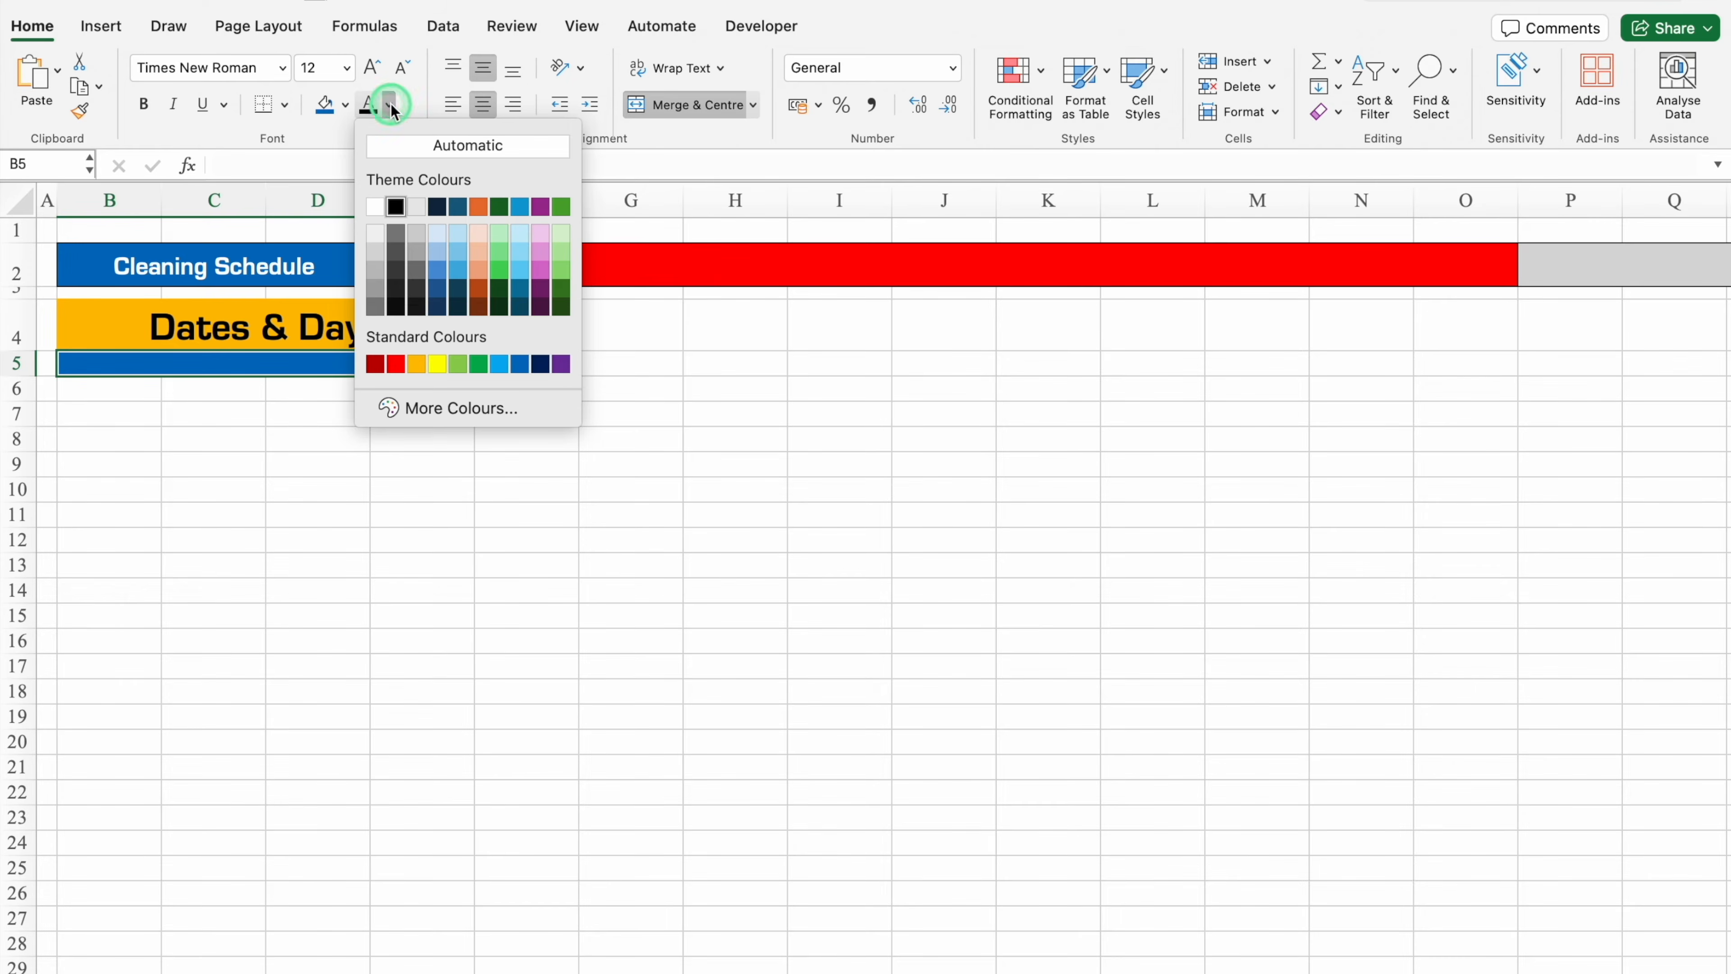
left_click(375, 207)
Set row 5's font to Eurostile Bold and enter "Cleaning Schedule & Task Descriptions" in B5:E5.
left_click(19, 363)
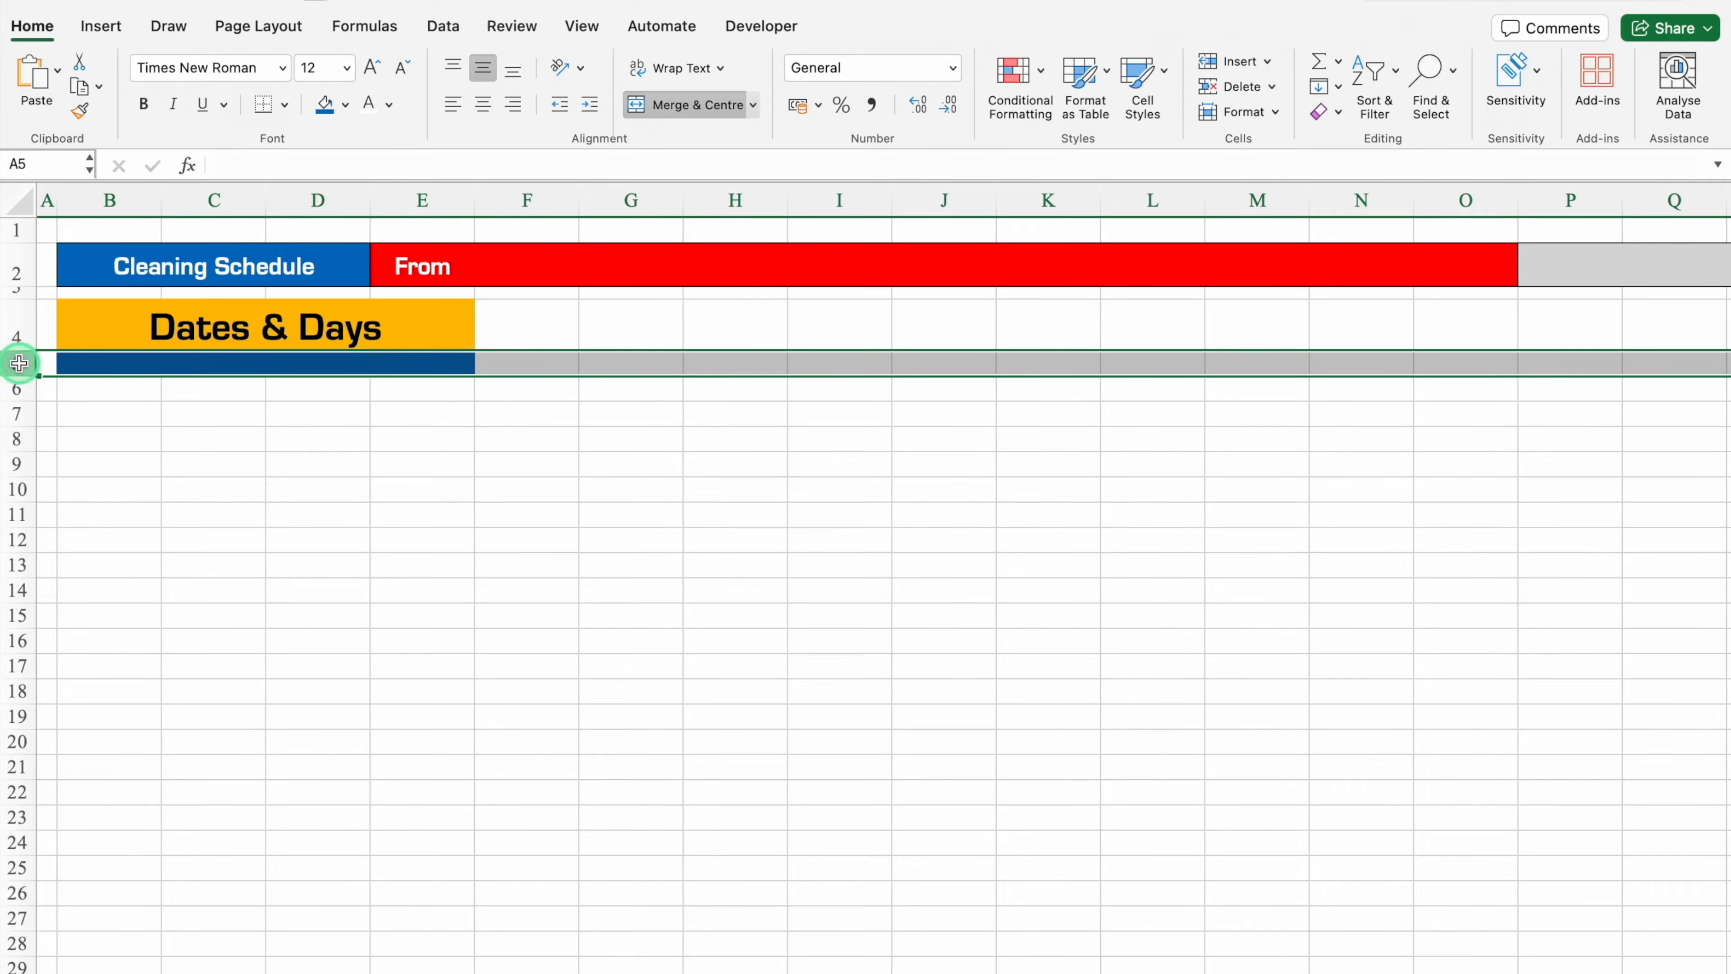
left_click(281, 68)
mouse_move(477, 267)
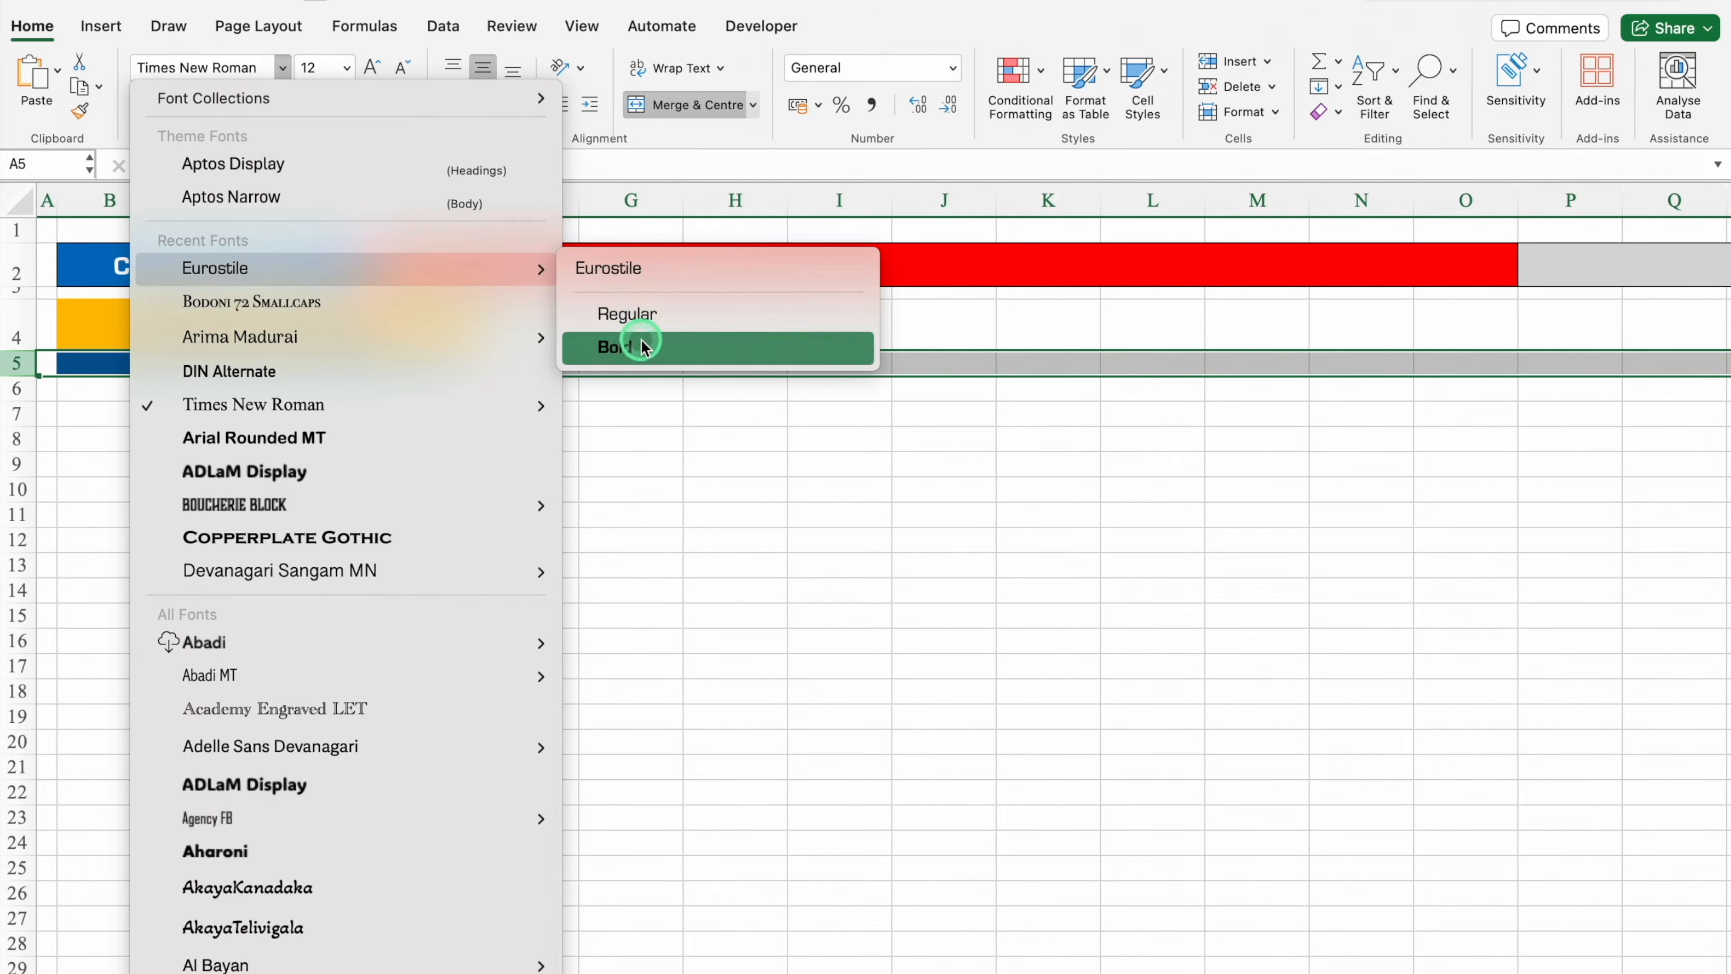
left_click(630, 340)
left_click(334, 364)
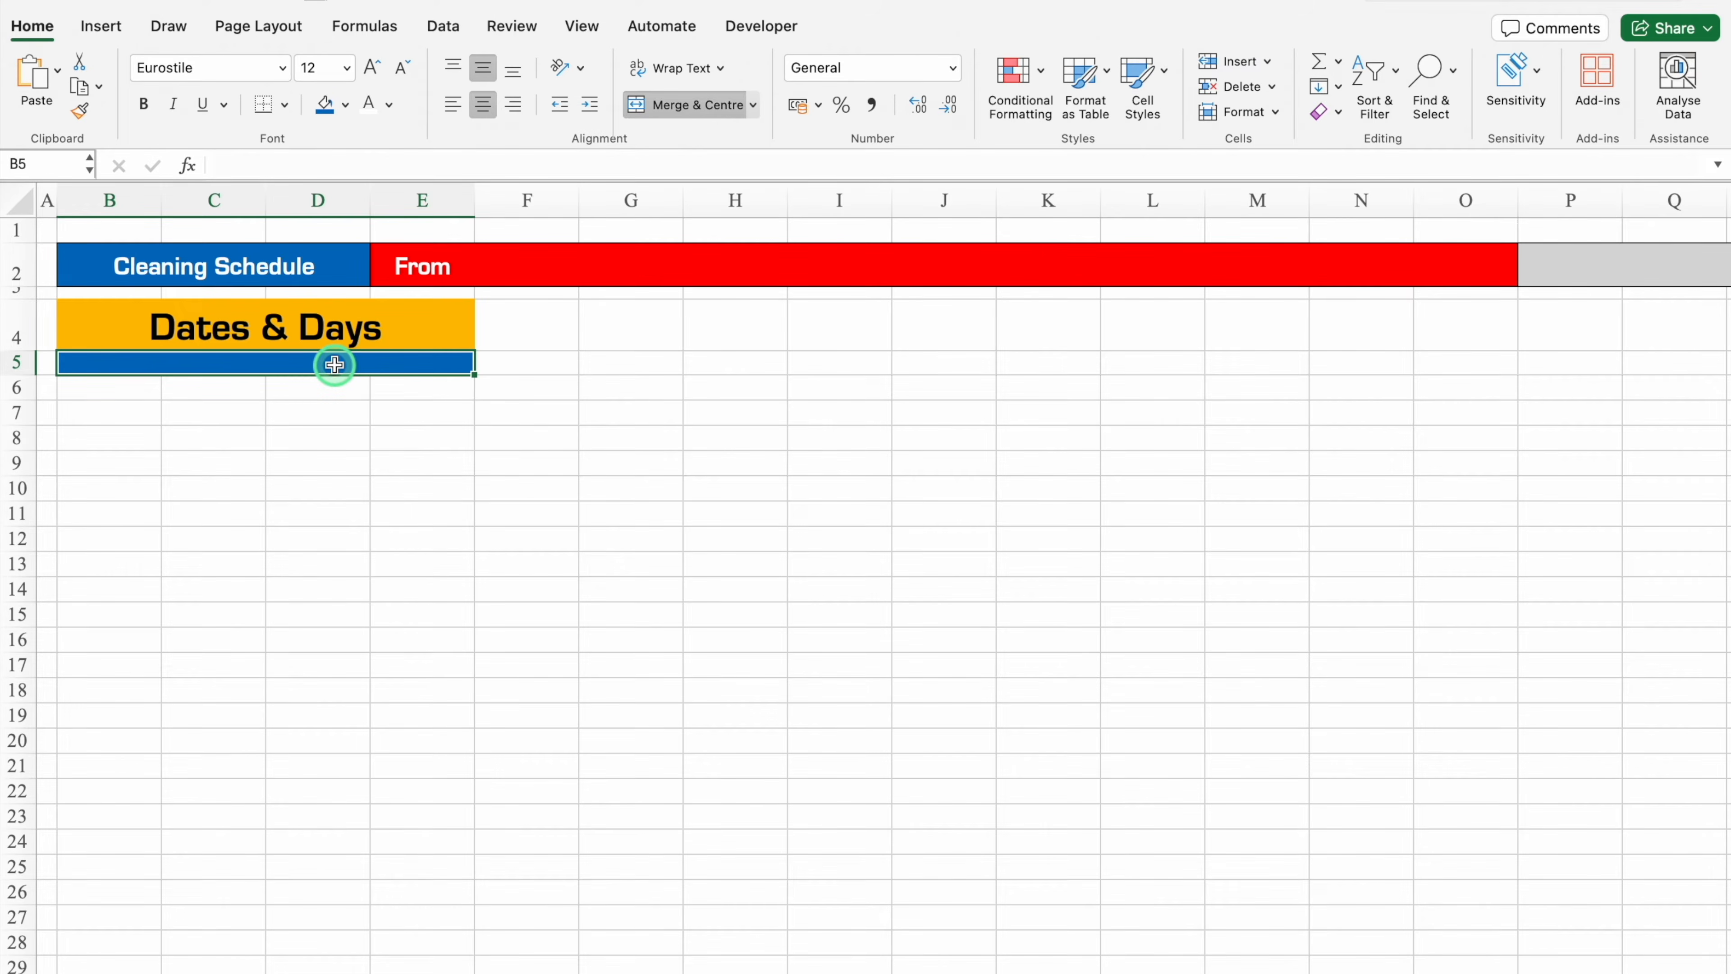
type("Cleaning Schedul")
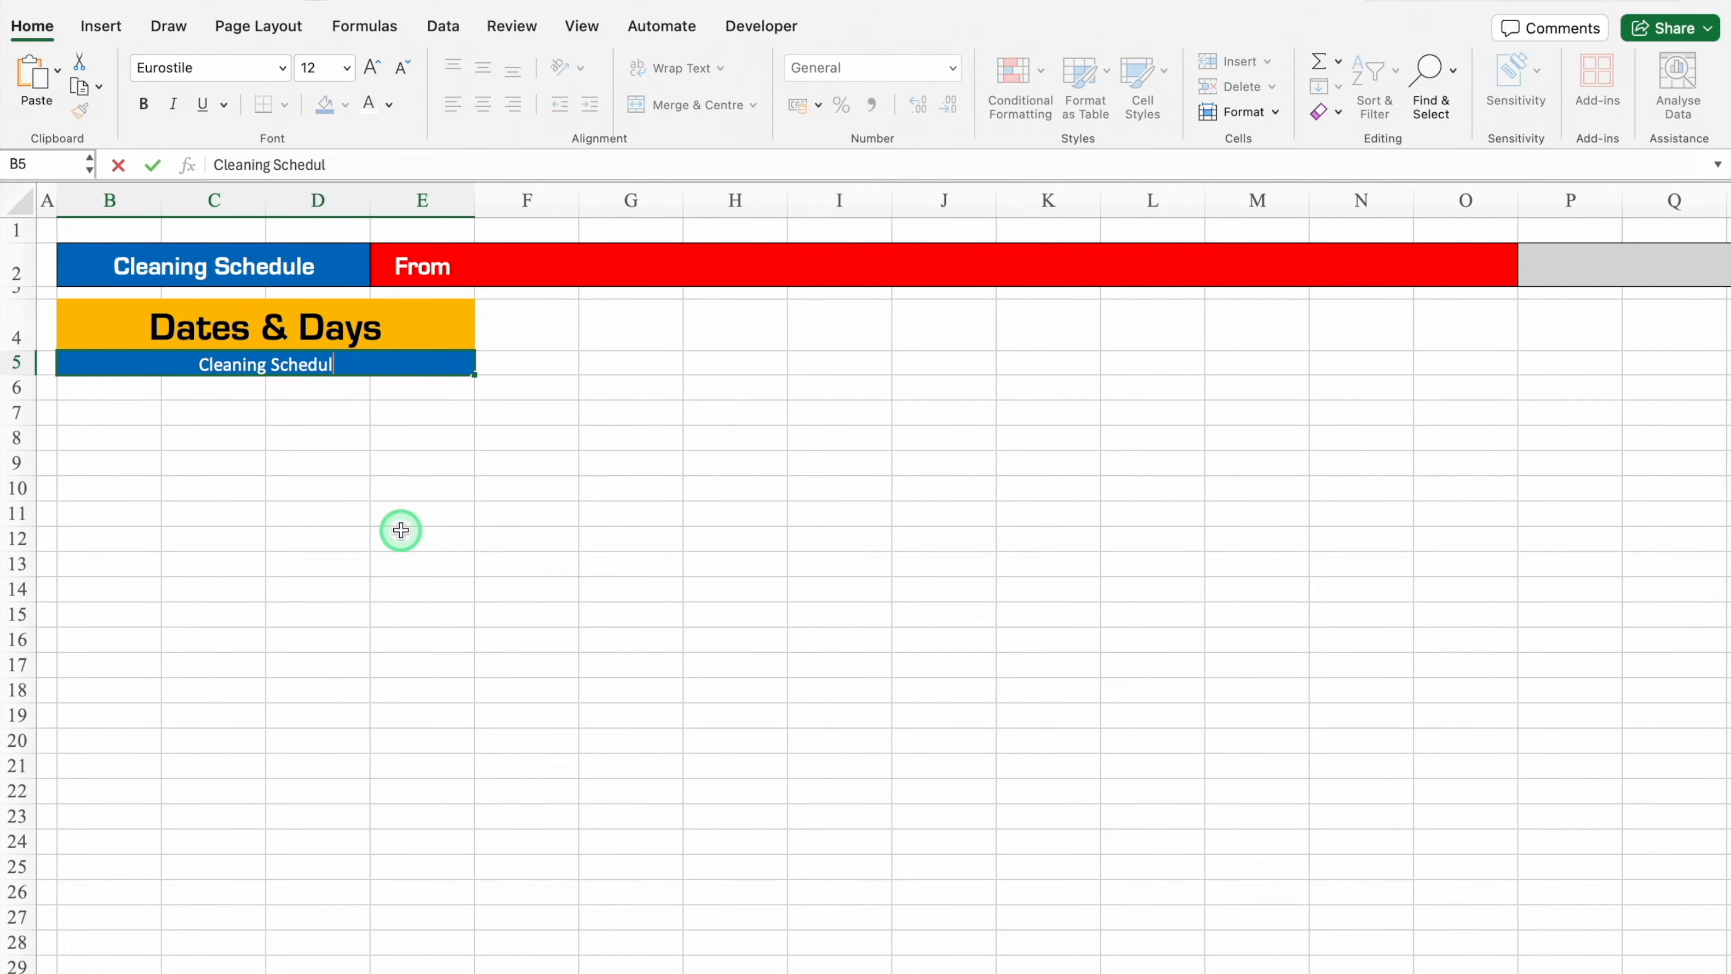
type("e & Task Descriptions")
key("Return")
Apply all borders to the two heading cells in B4:E5.
left_click_drag(263, 326, 265, 359)
left_click(284, 104)
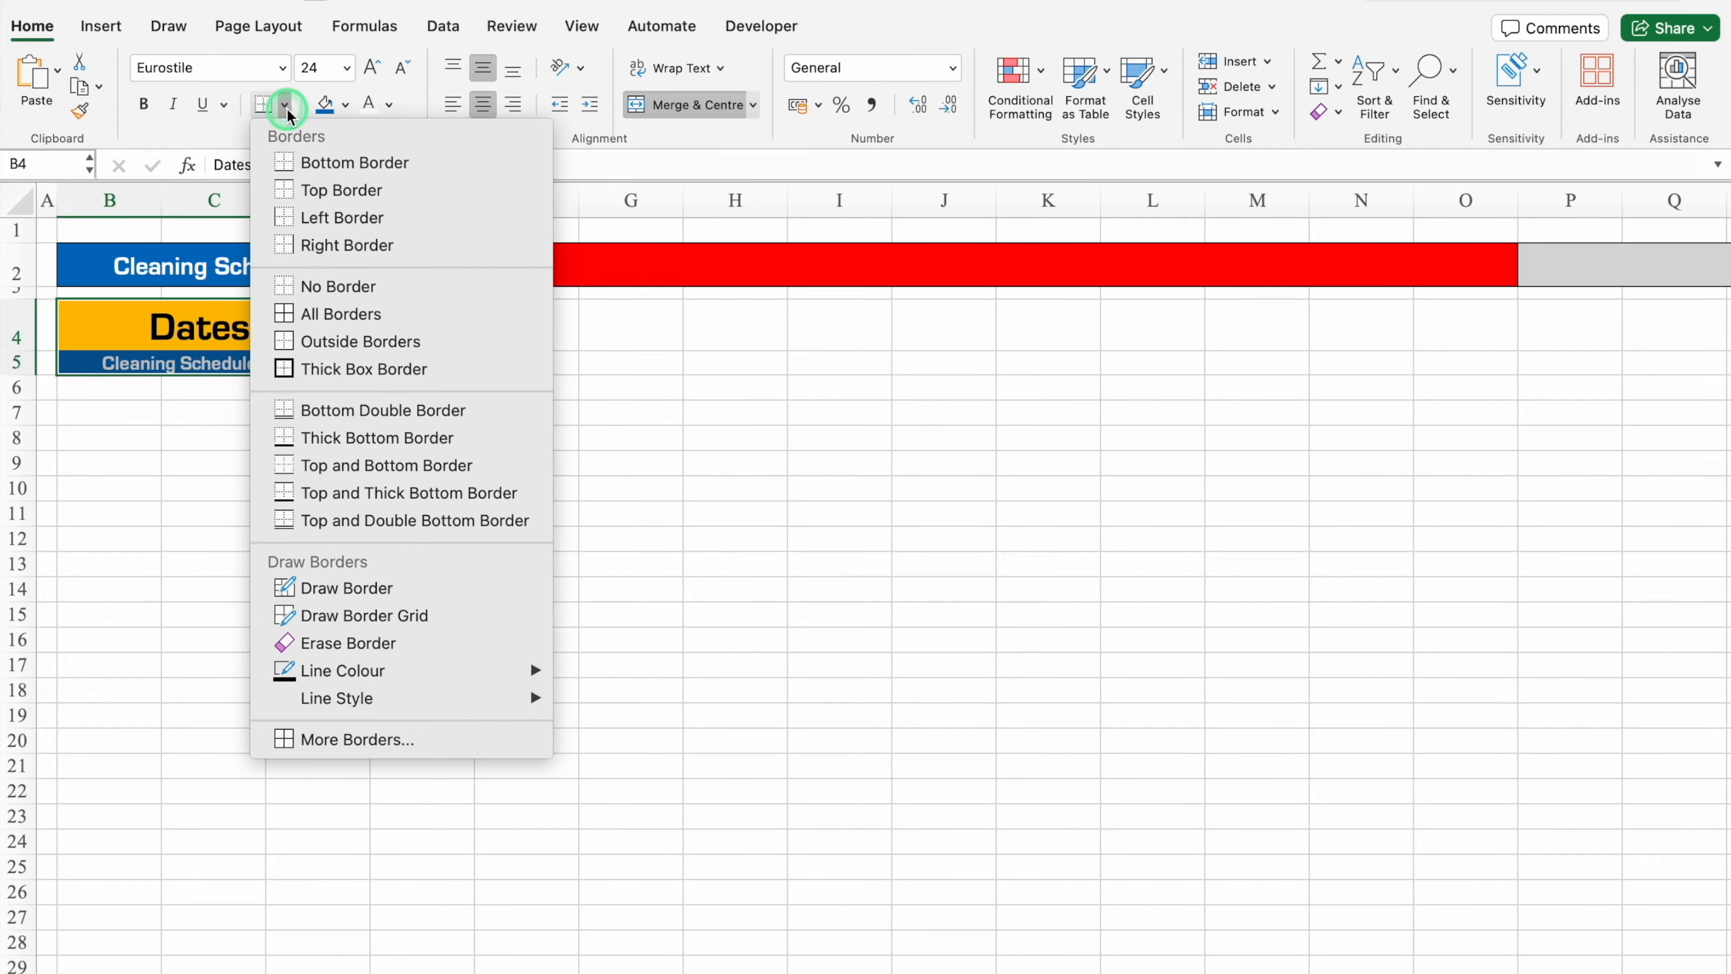
left_click(338, 315)
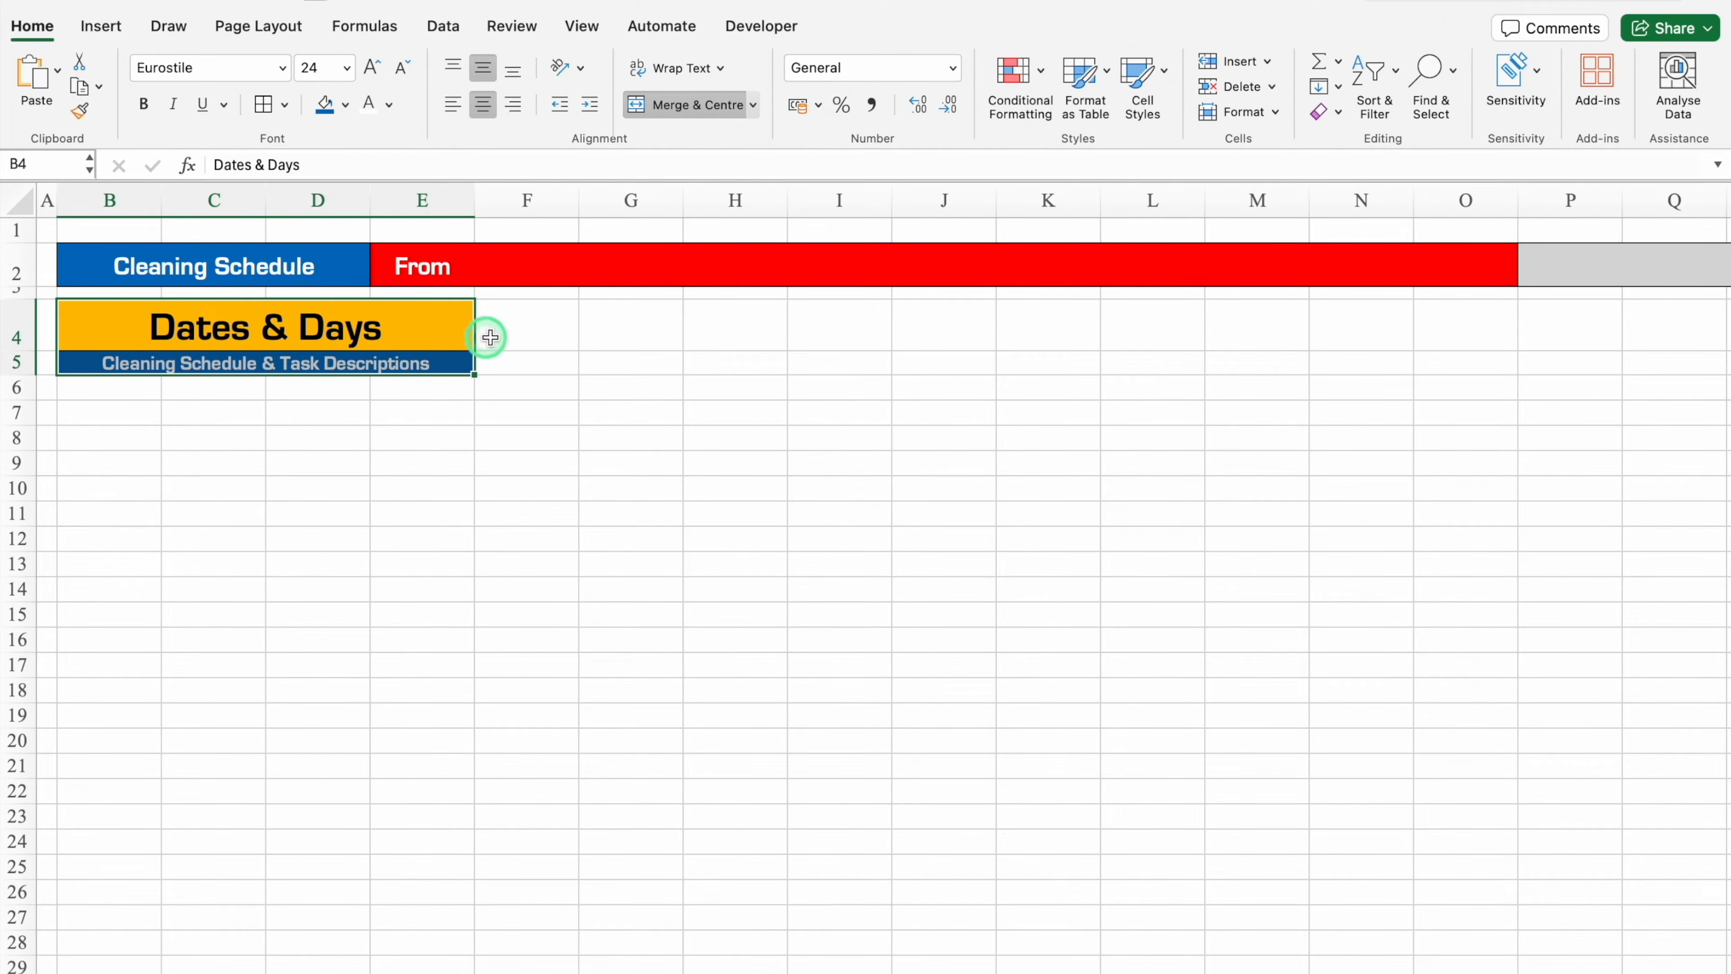
Enter the formula =DATEVALUE("1"&P2&W2) in F4 to build the month's first date from the month and year lists.
left_click(519, 328)
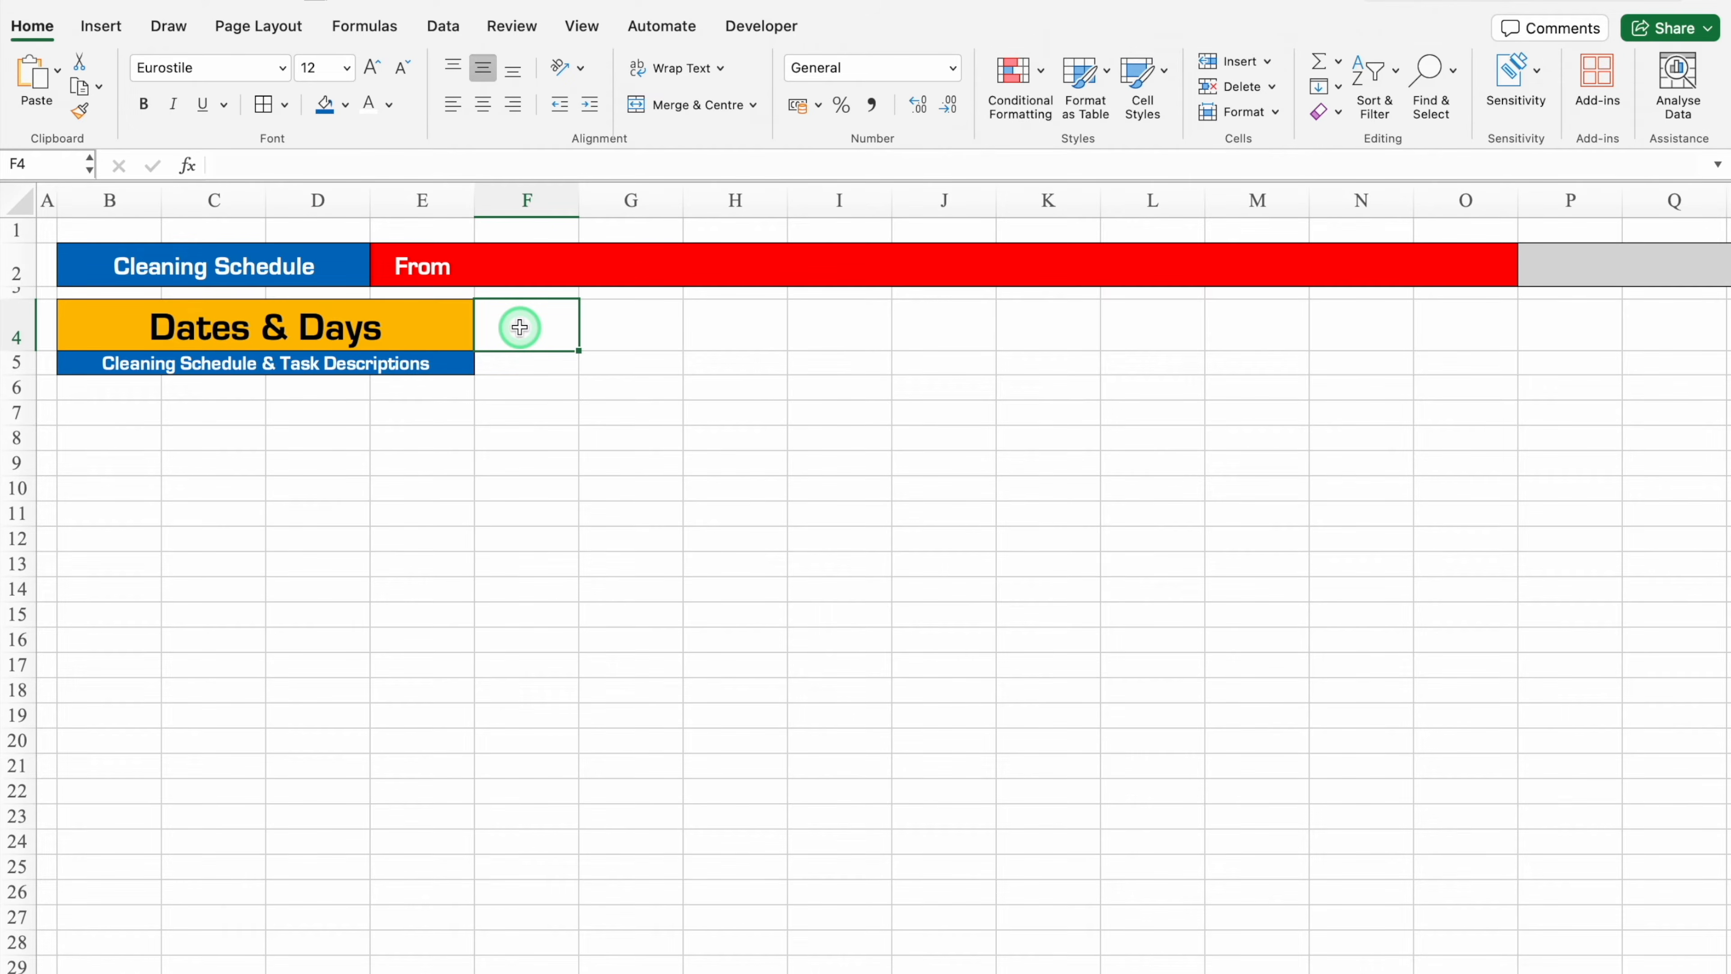
type("=")
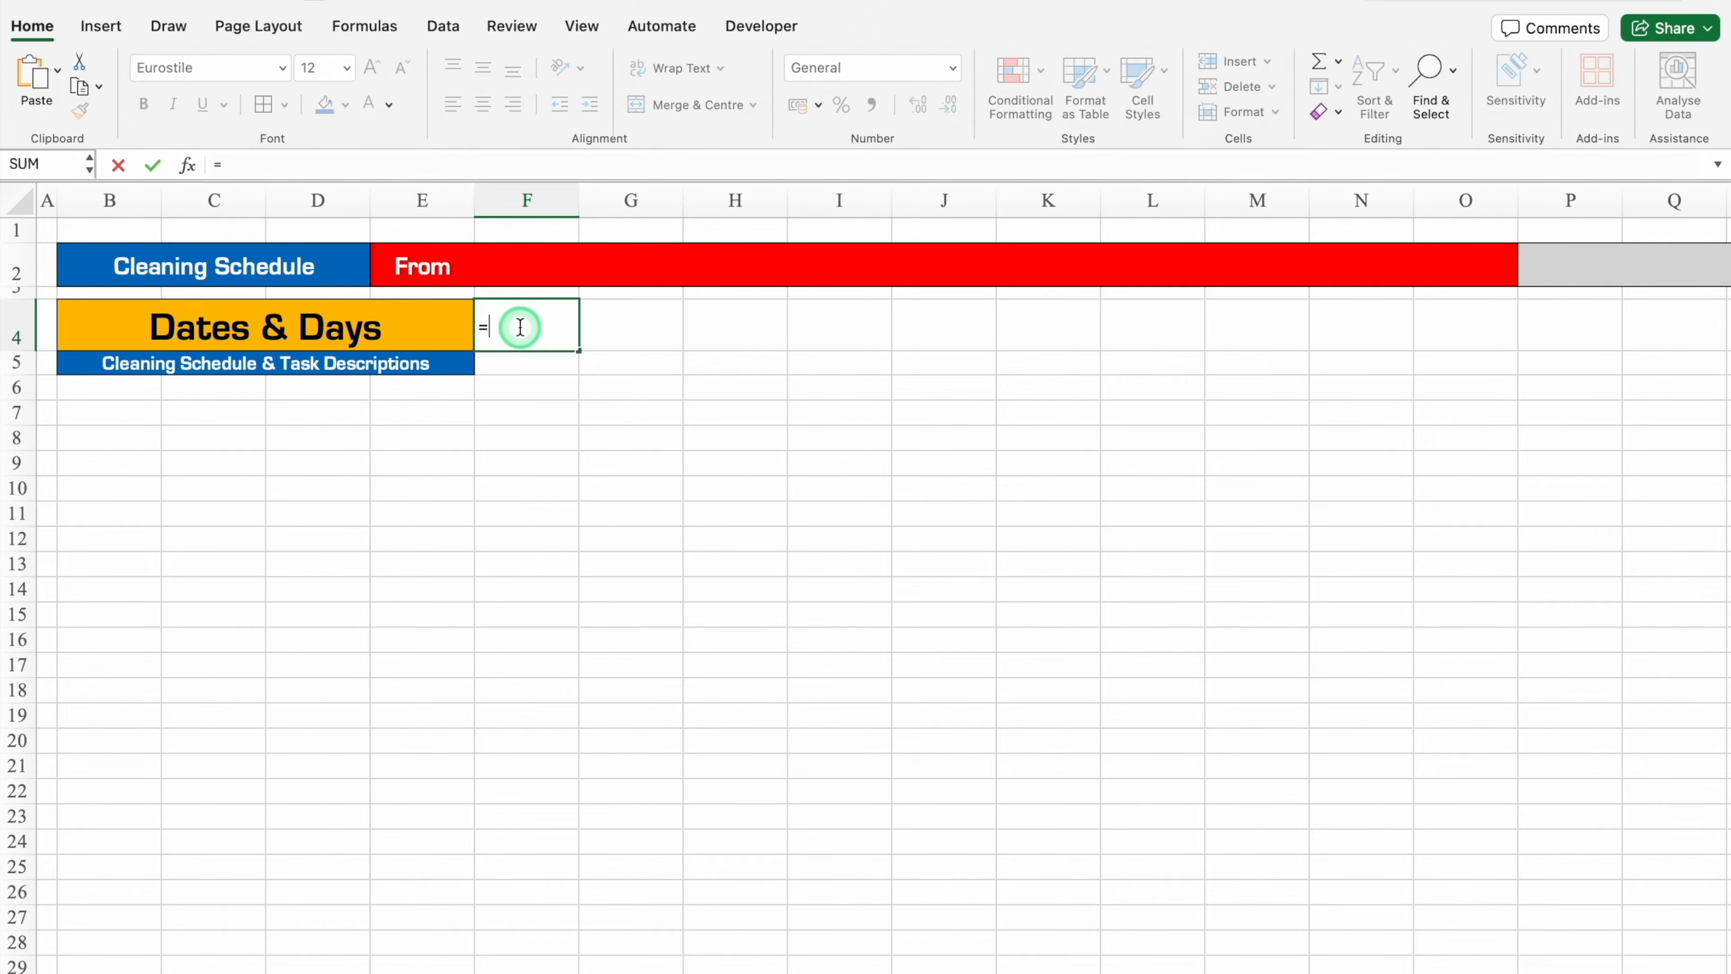
type("date")
double_click(534, 405)
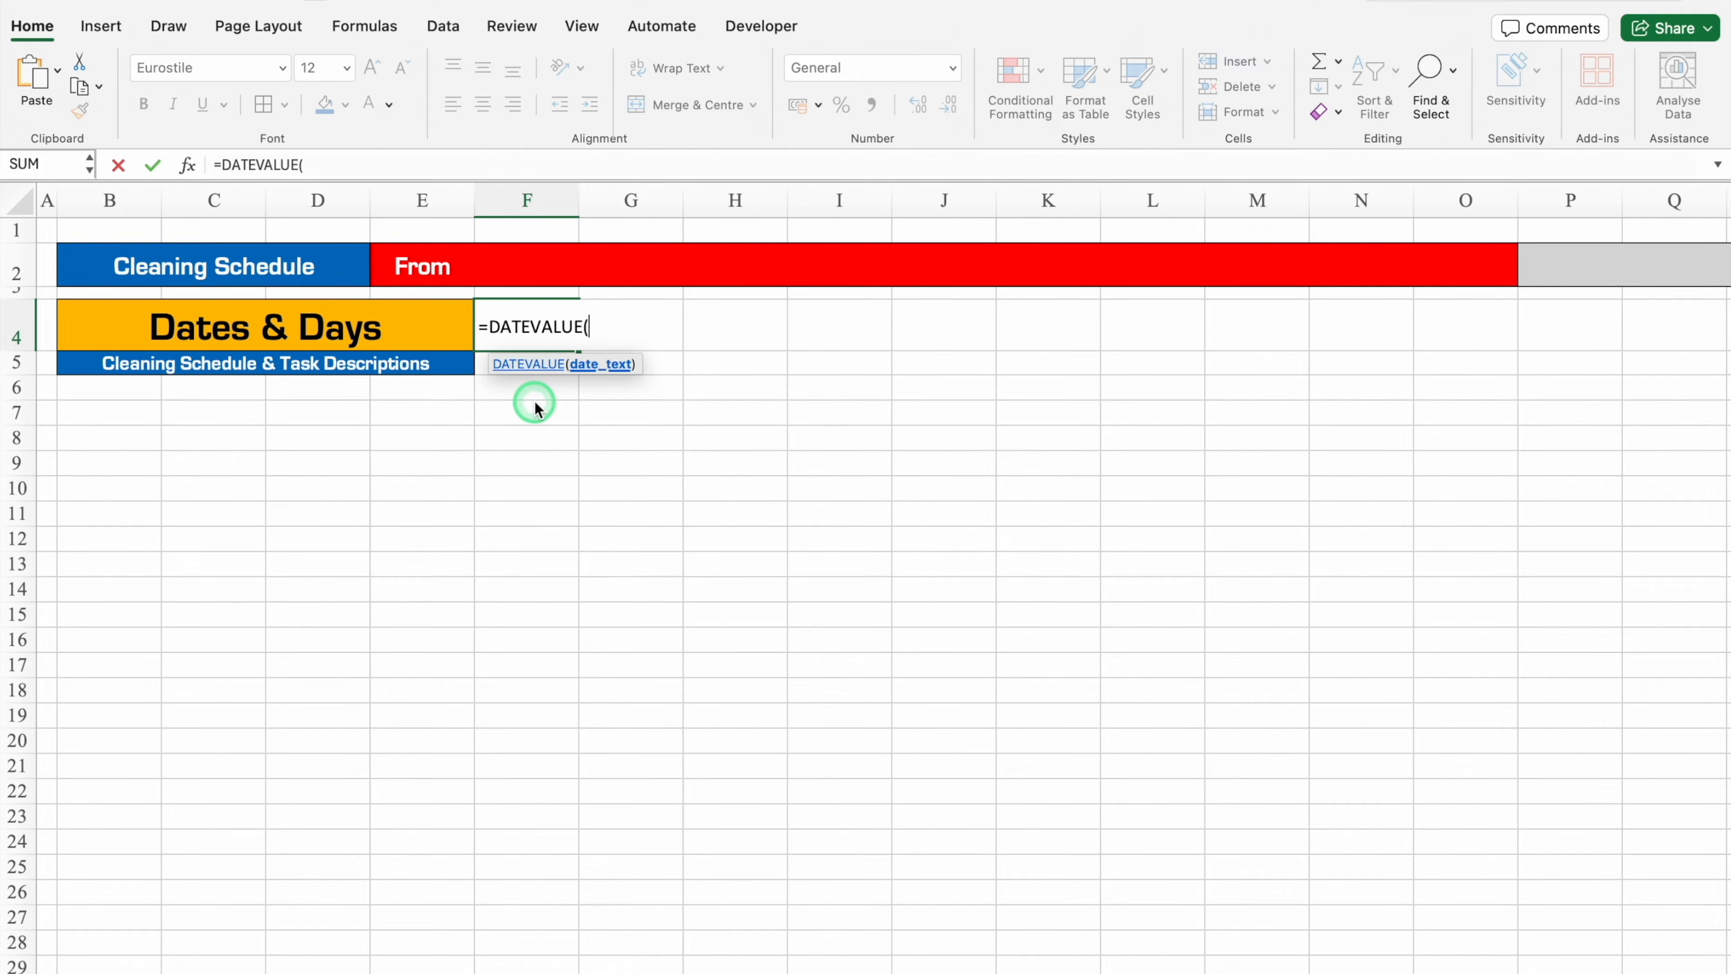
type("\"1\"&")
left_click_drag(496, 973, 886, 973)
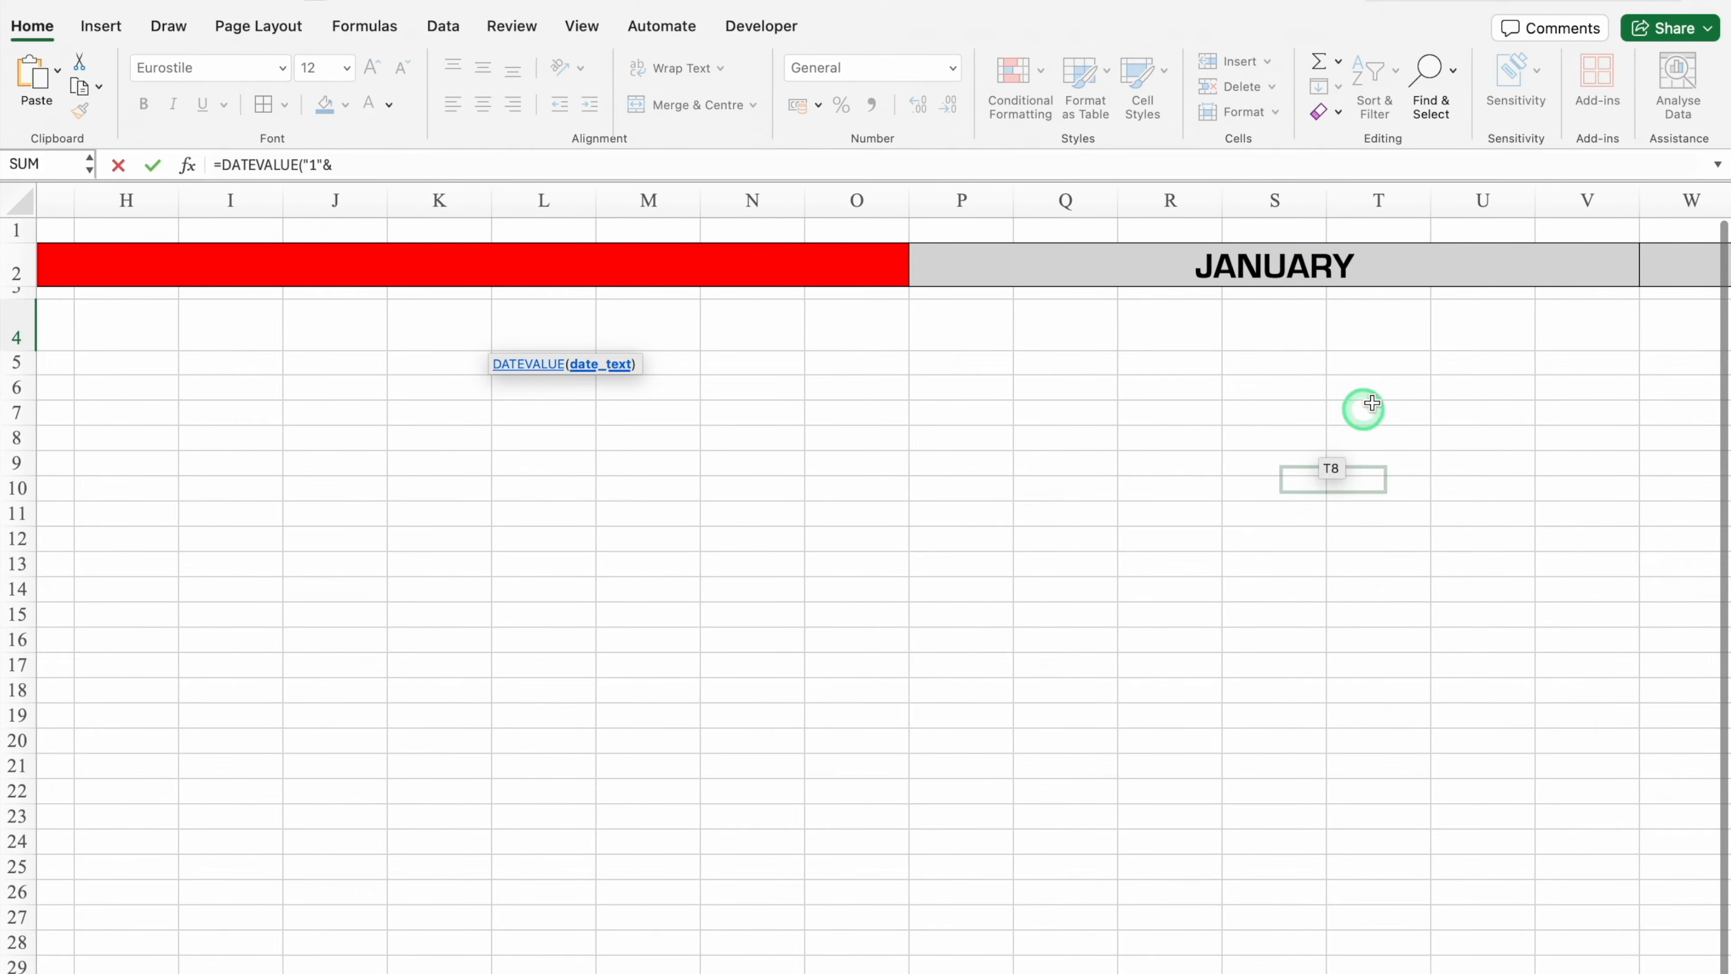
left_click(1253, 268)
type("&")
left_click_drag(1037, 973, 1329, 938)
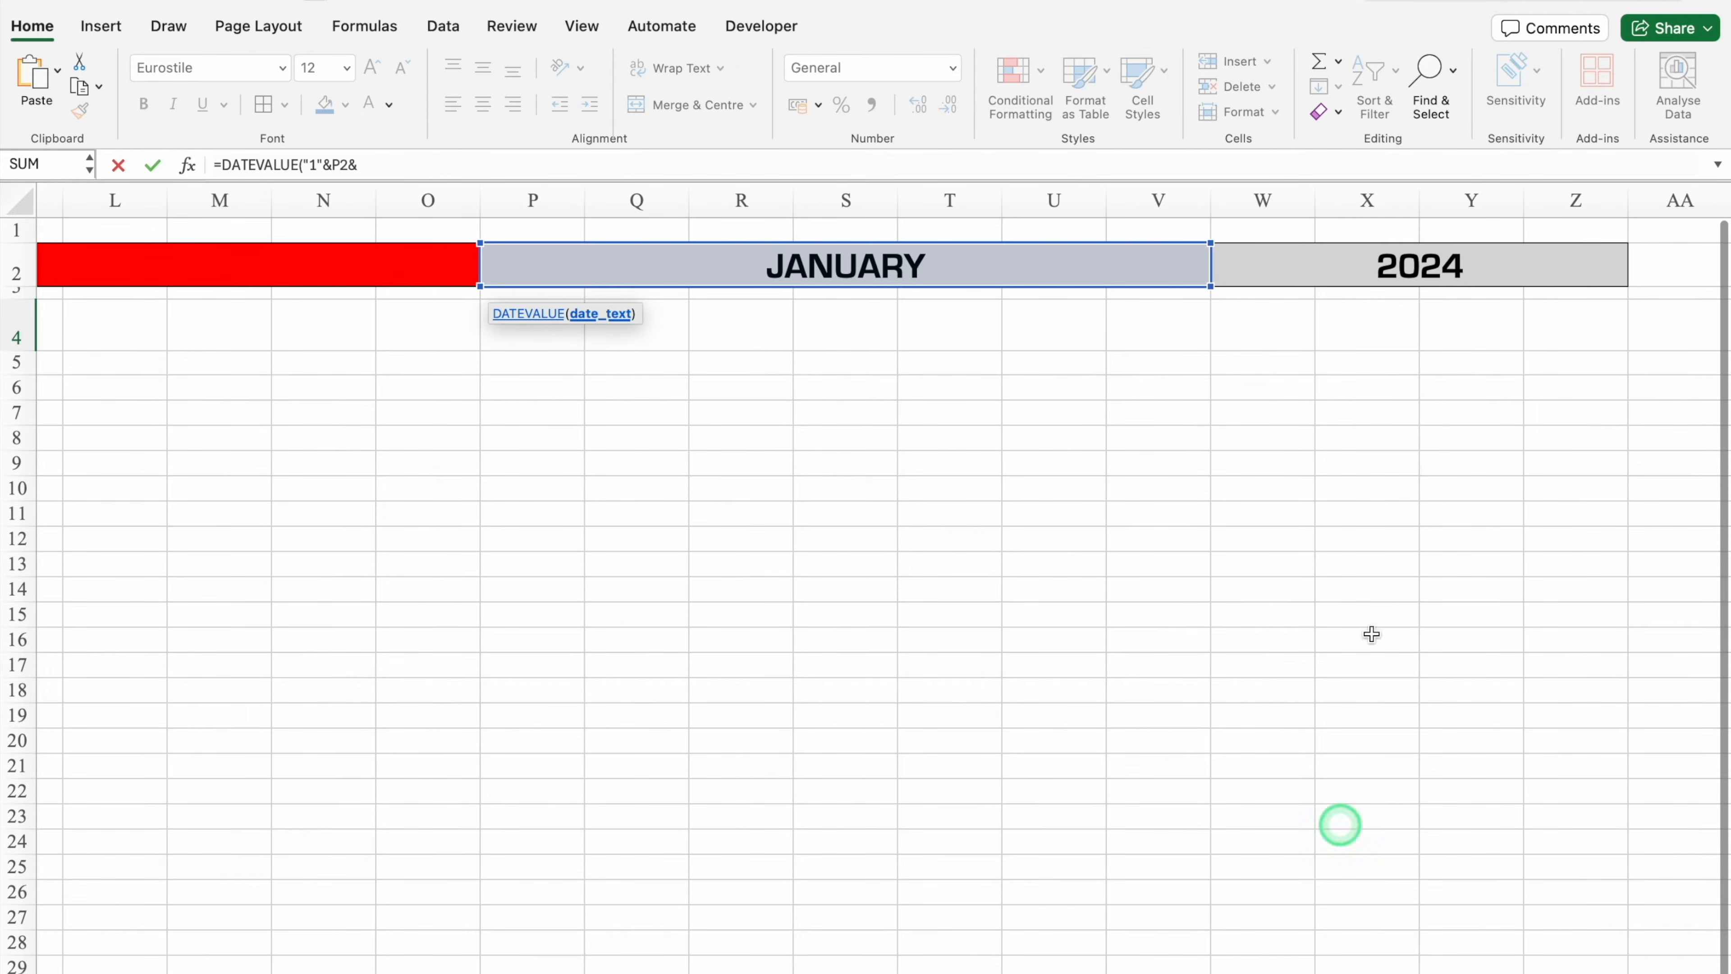
left_click(1373, 261)
type(")")
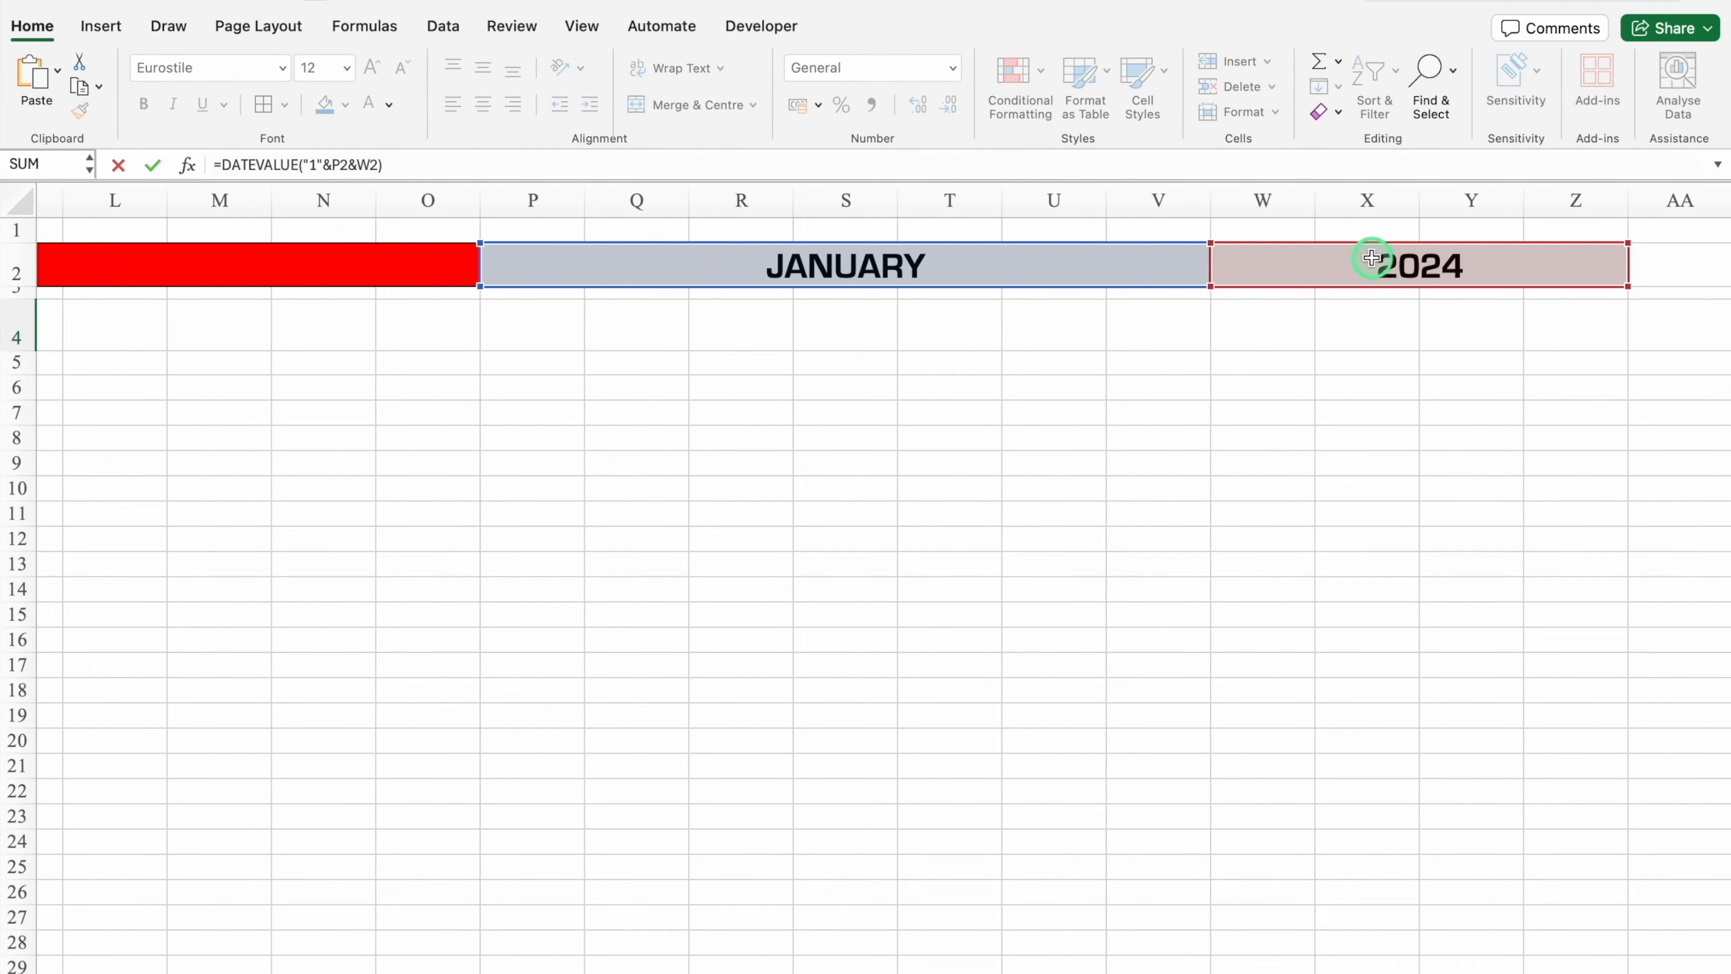
key("Return")
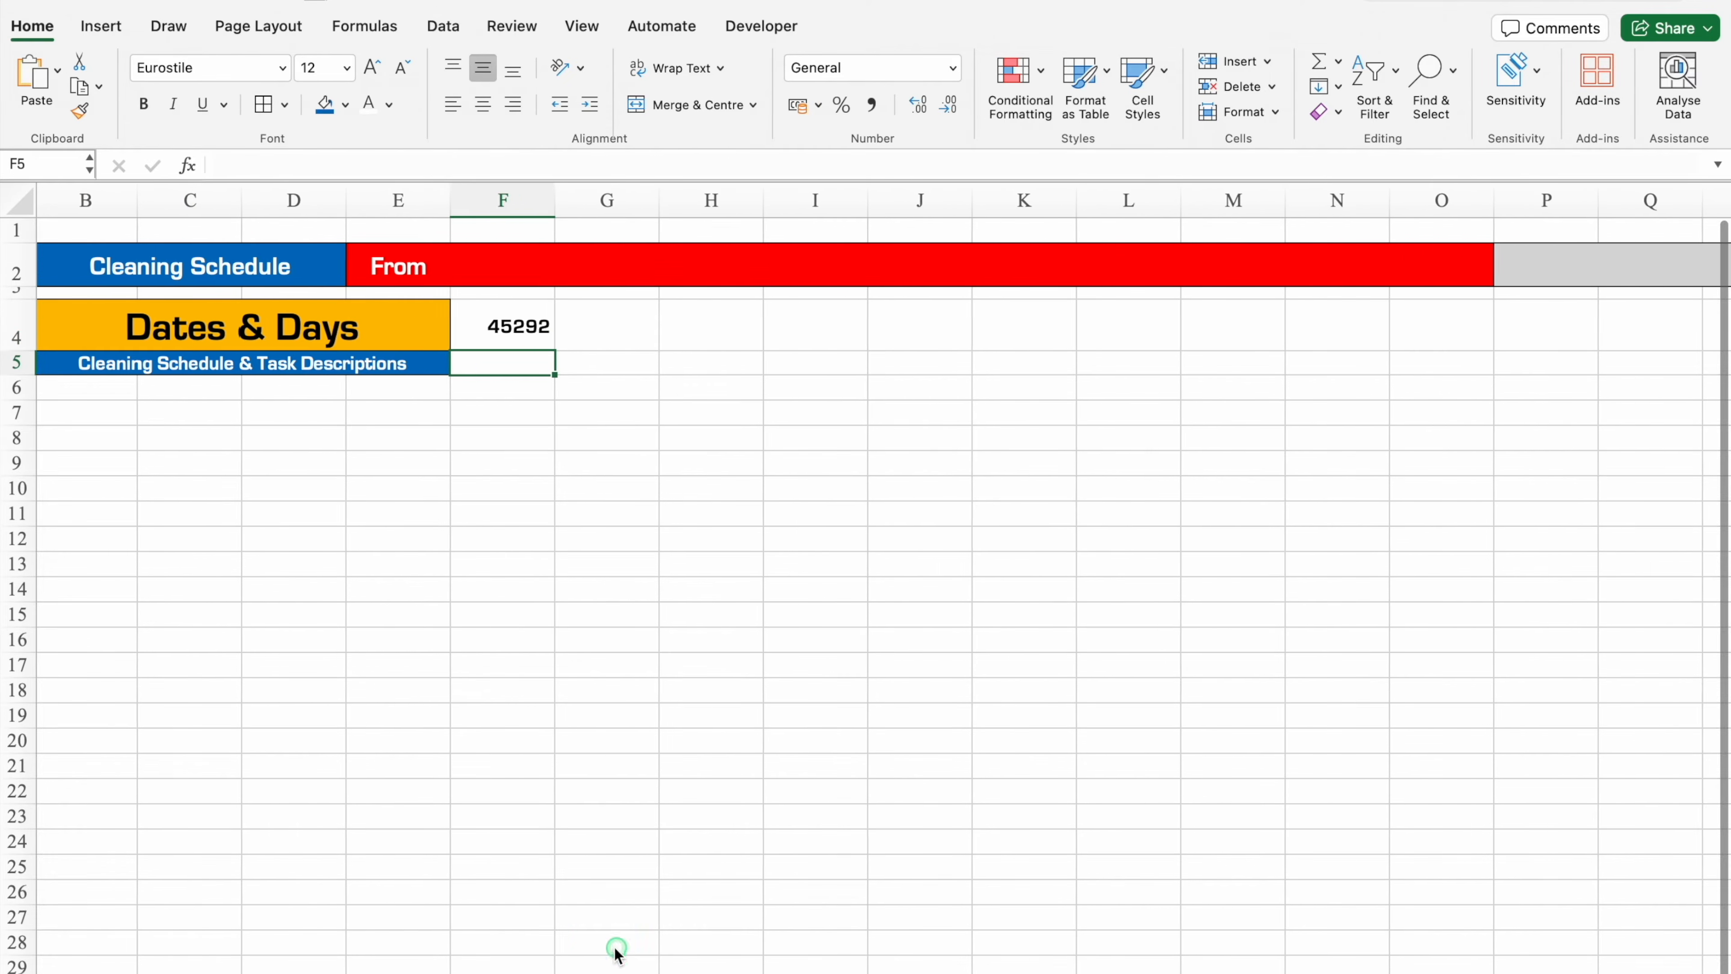
Centre the date in F4 and format F4:J4 as dates of the 14-Mar-12 type.
left_click(534, 334)
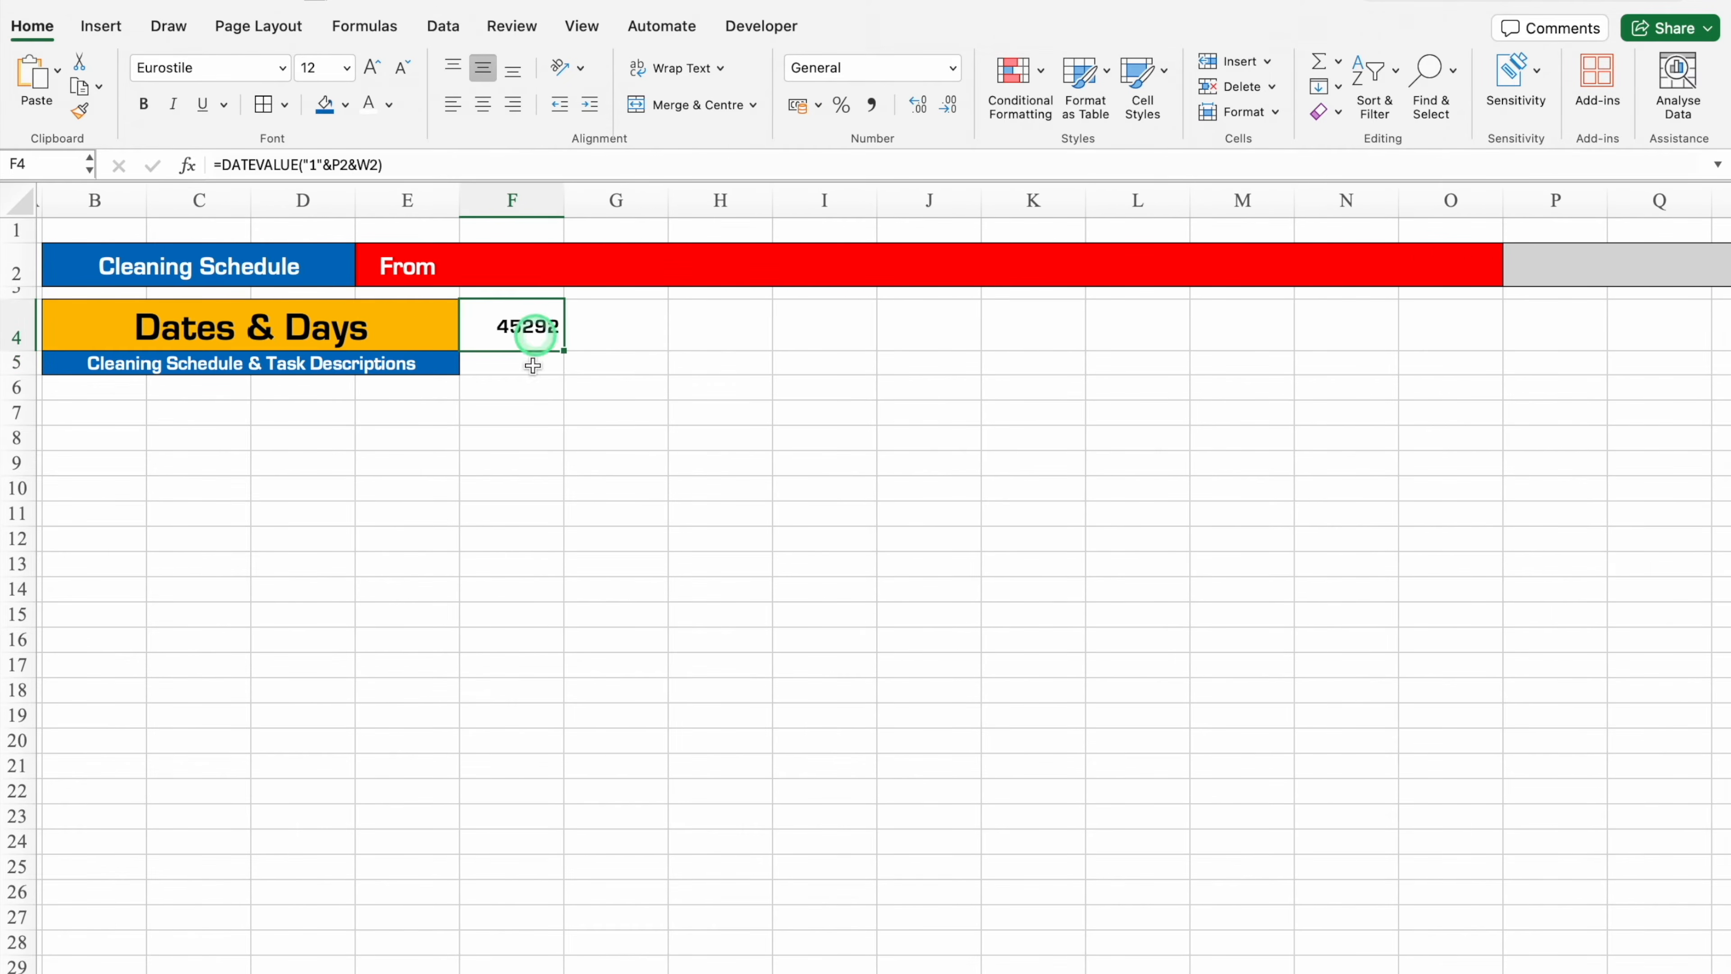
left_click(483, 106)
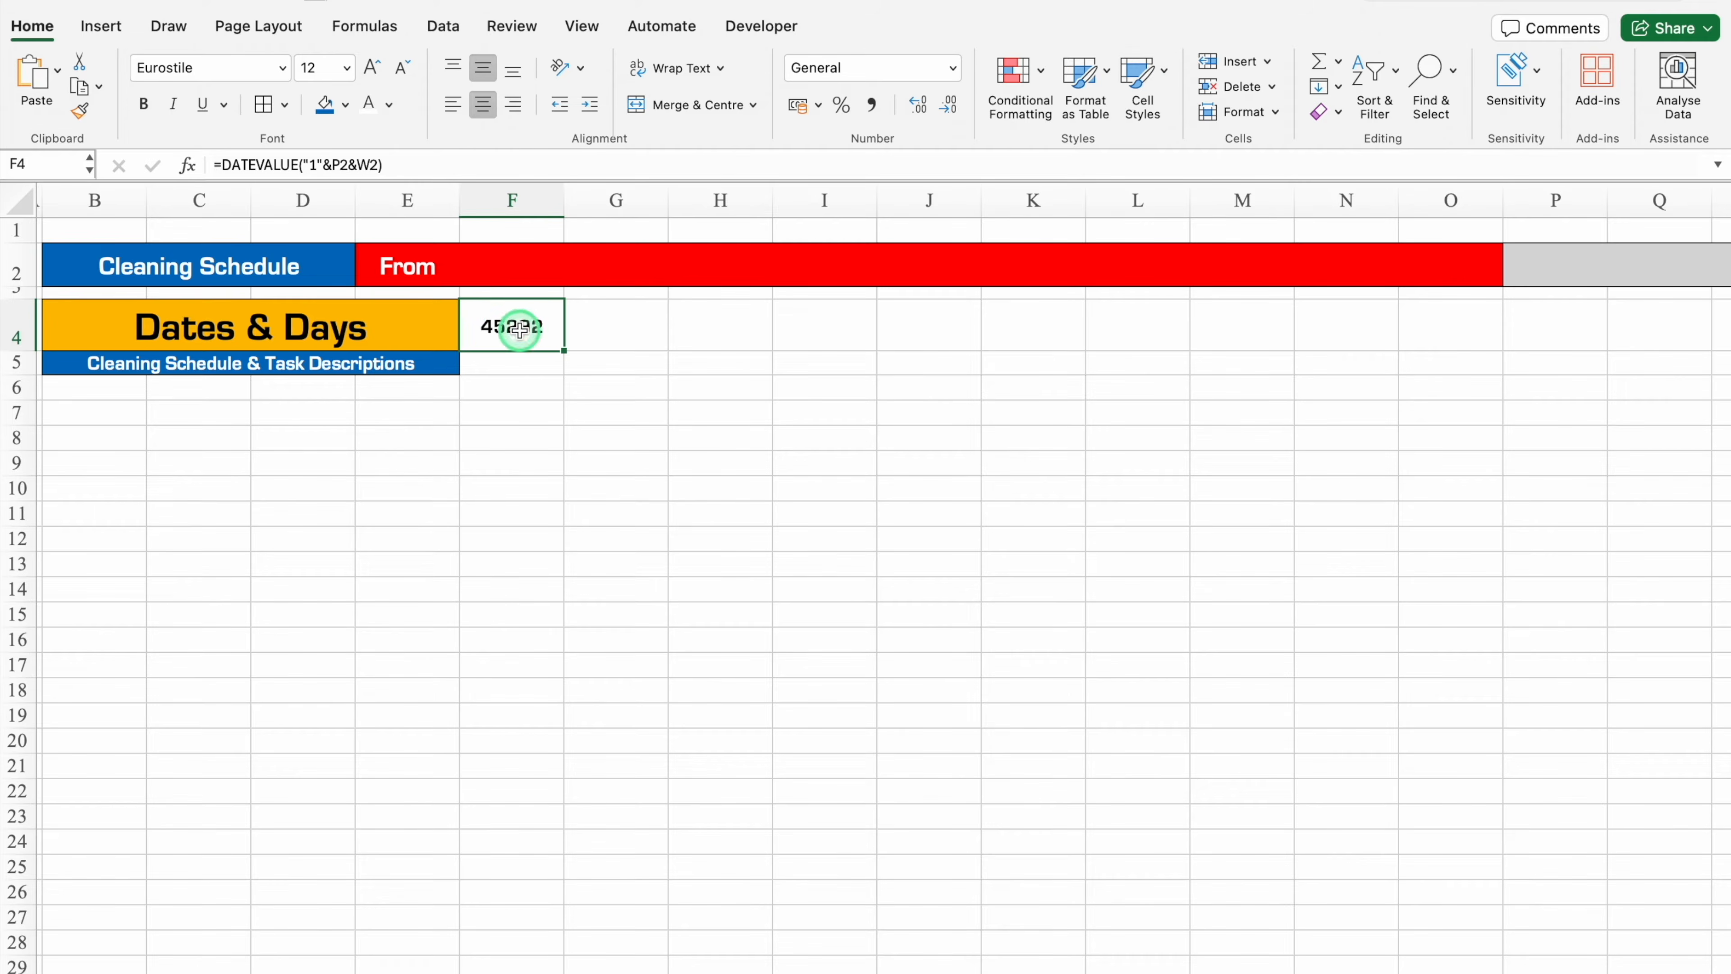
left_click_drag(514, 326, 878, 306)
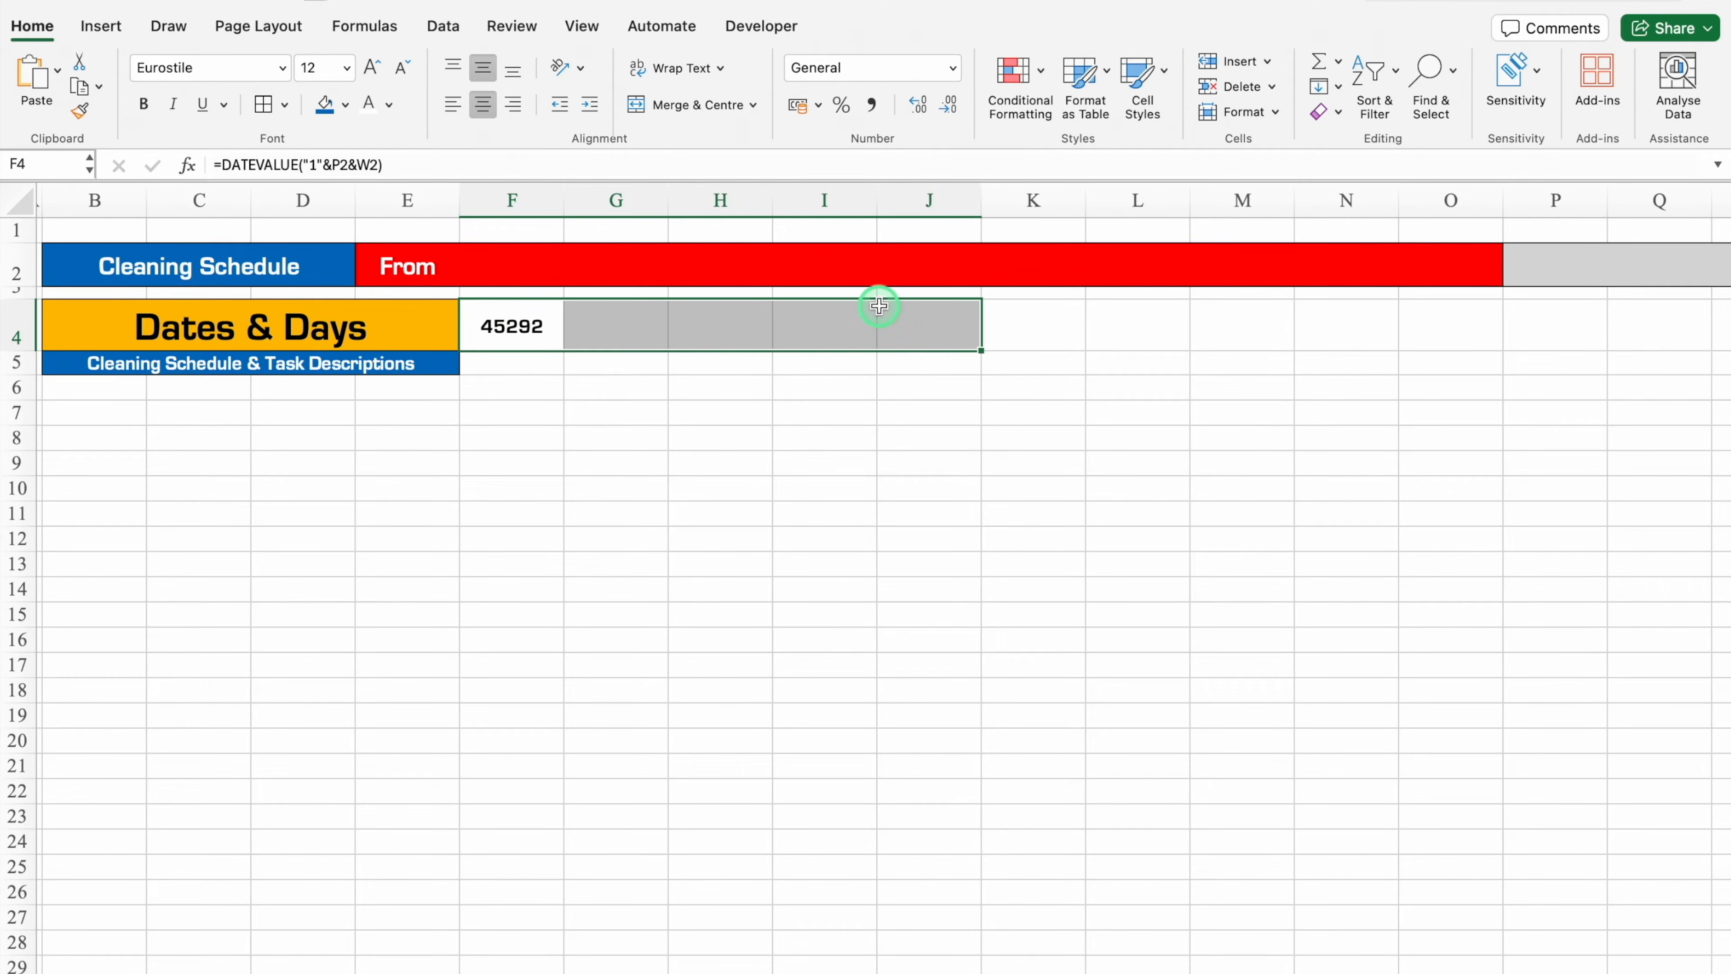
key("super+1")
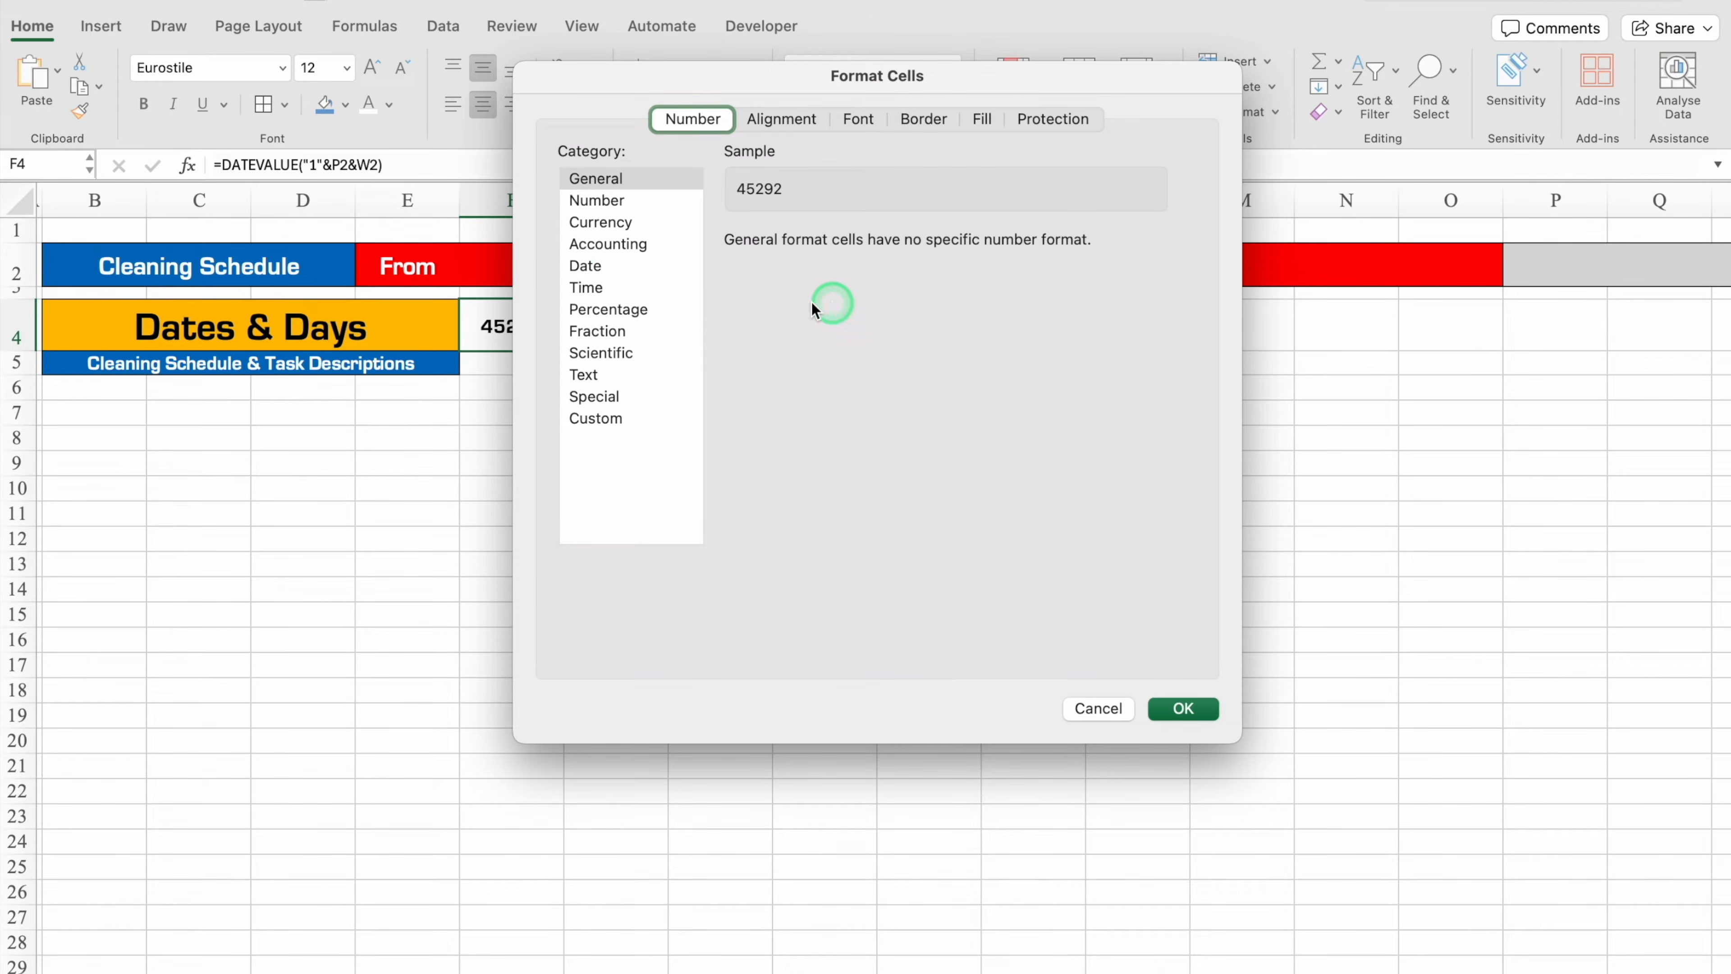
left_click(585, 265)
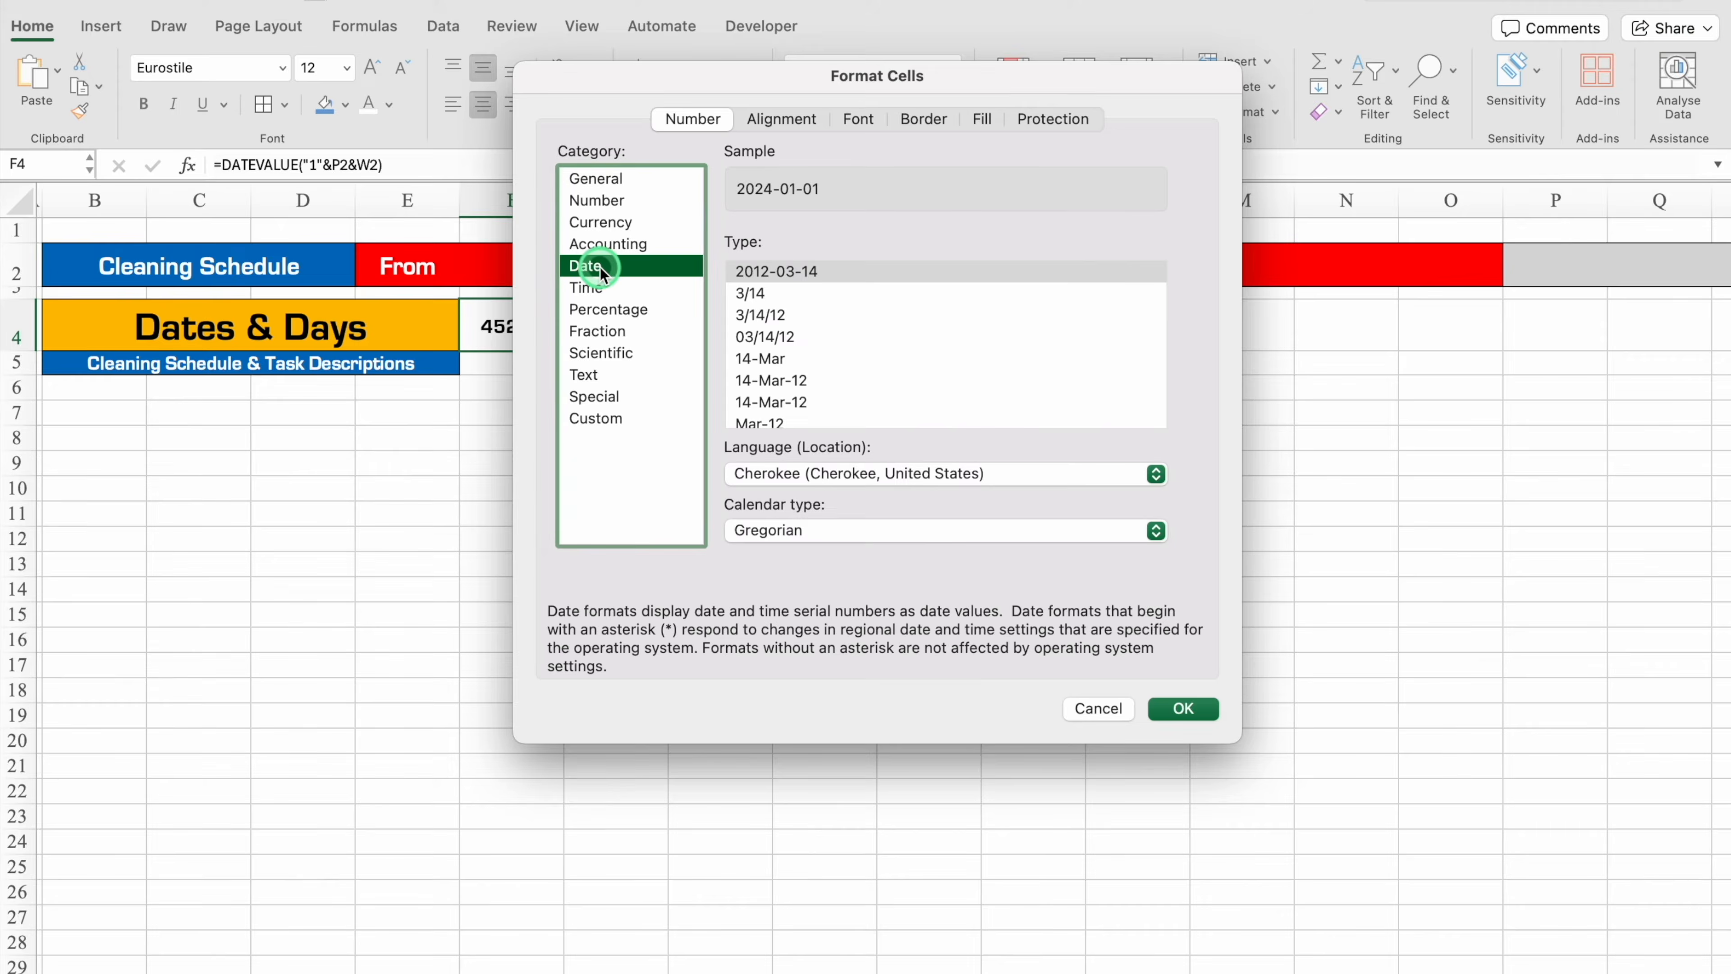
left_click(801, 380)
left_click(1182, 709)
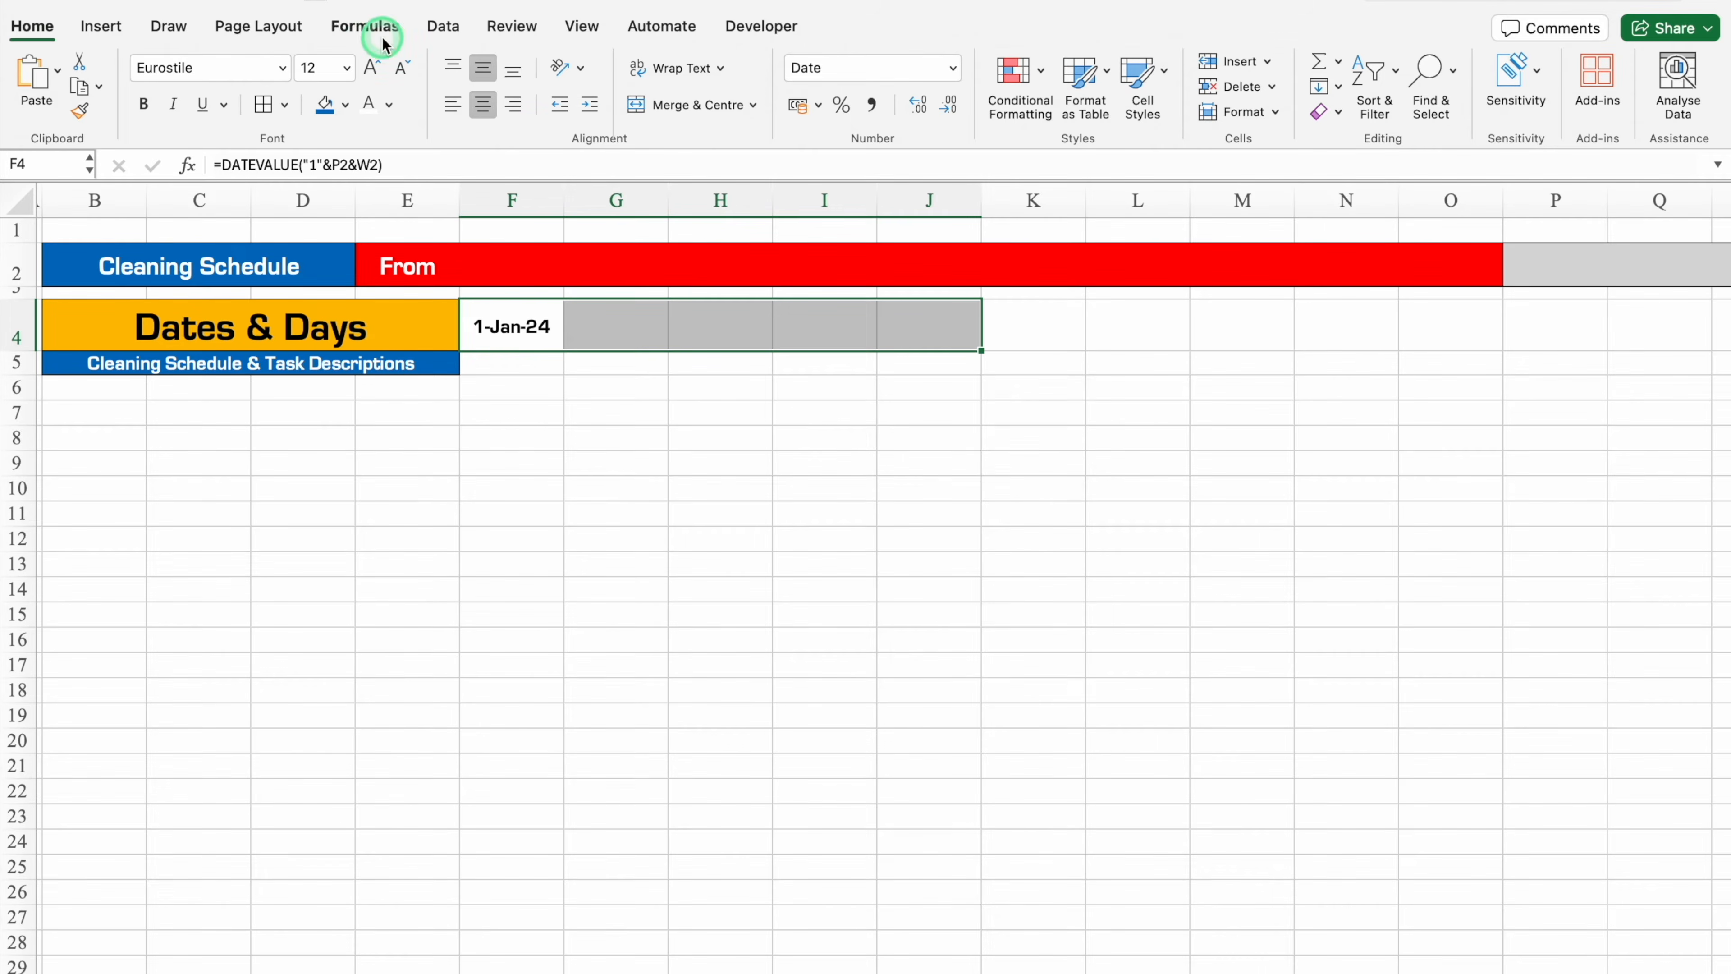
Rotate the text up in F4:J4 and reduce its font size to 8.
left_click(583, 71)
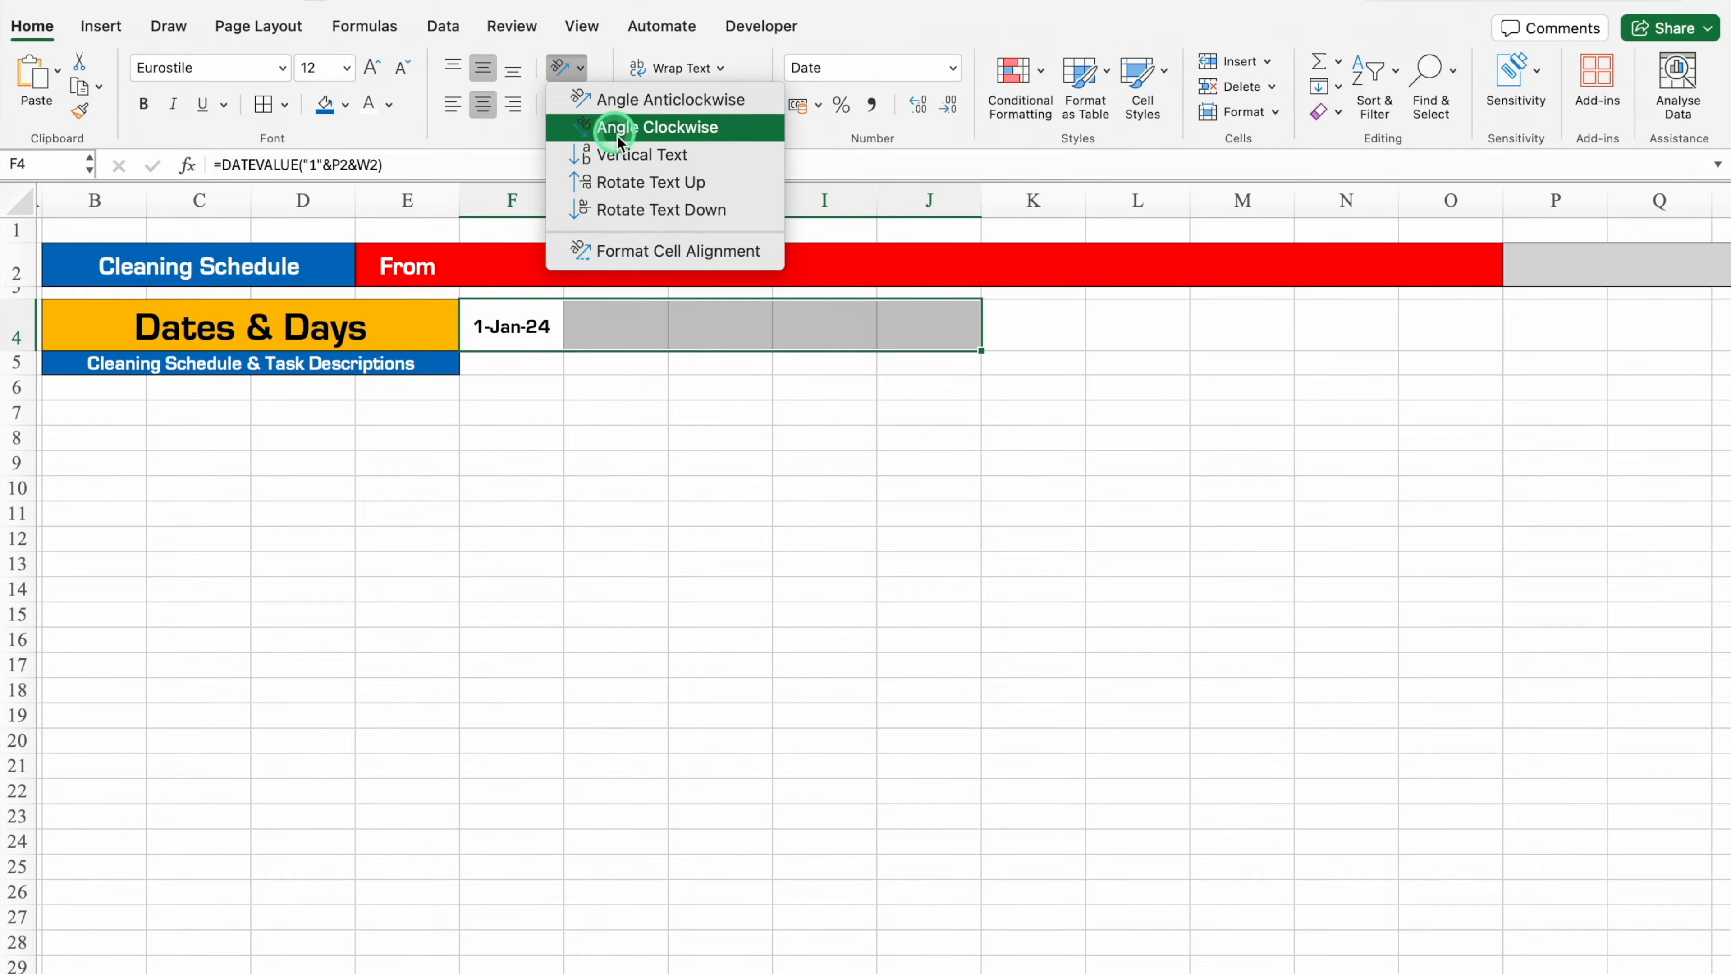
left_click(643, 184)
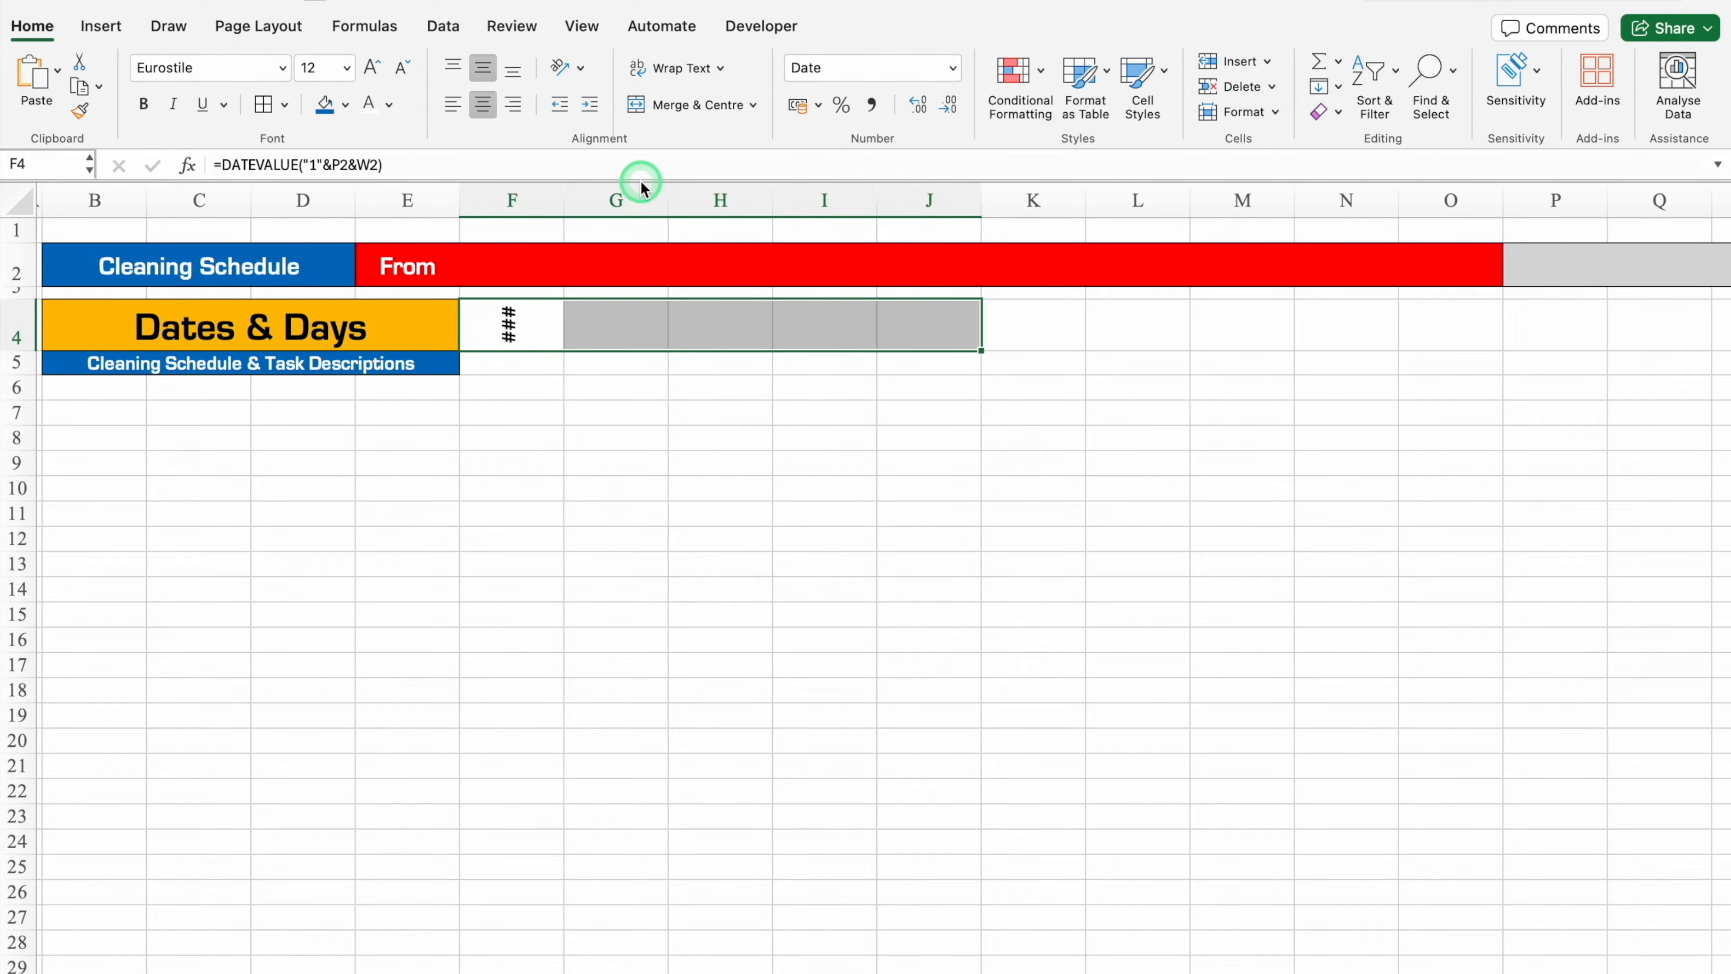
left_click(403, 69)
left_click(403, 68)
left_click(403, 69)
left_click(402, 69)
Increase the height of row 4 to about 48 so the rotated date fits.
left_click_drag(27, 351, 31, 377)
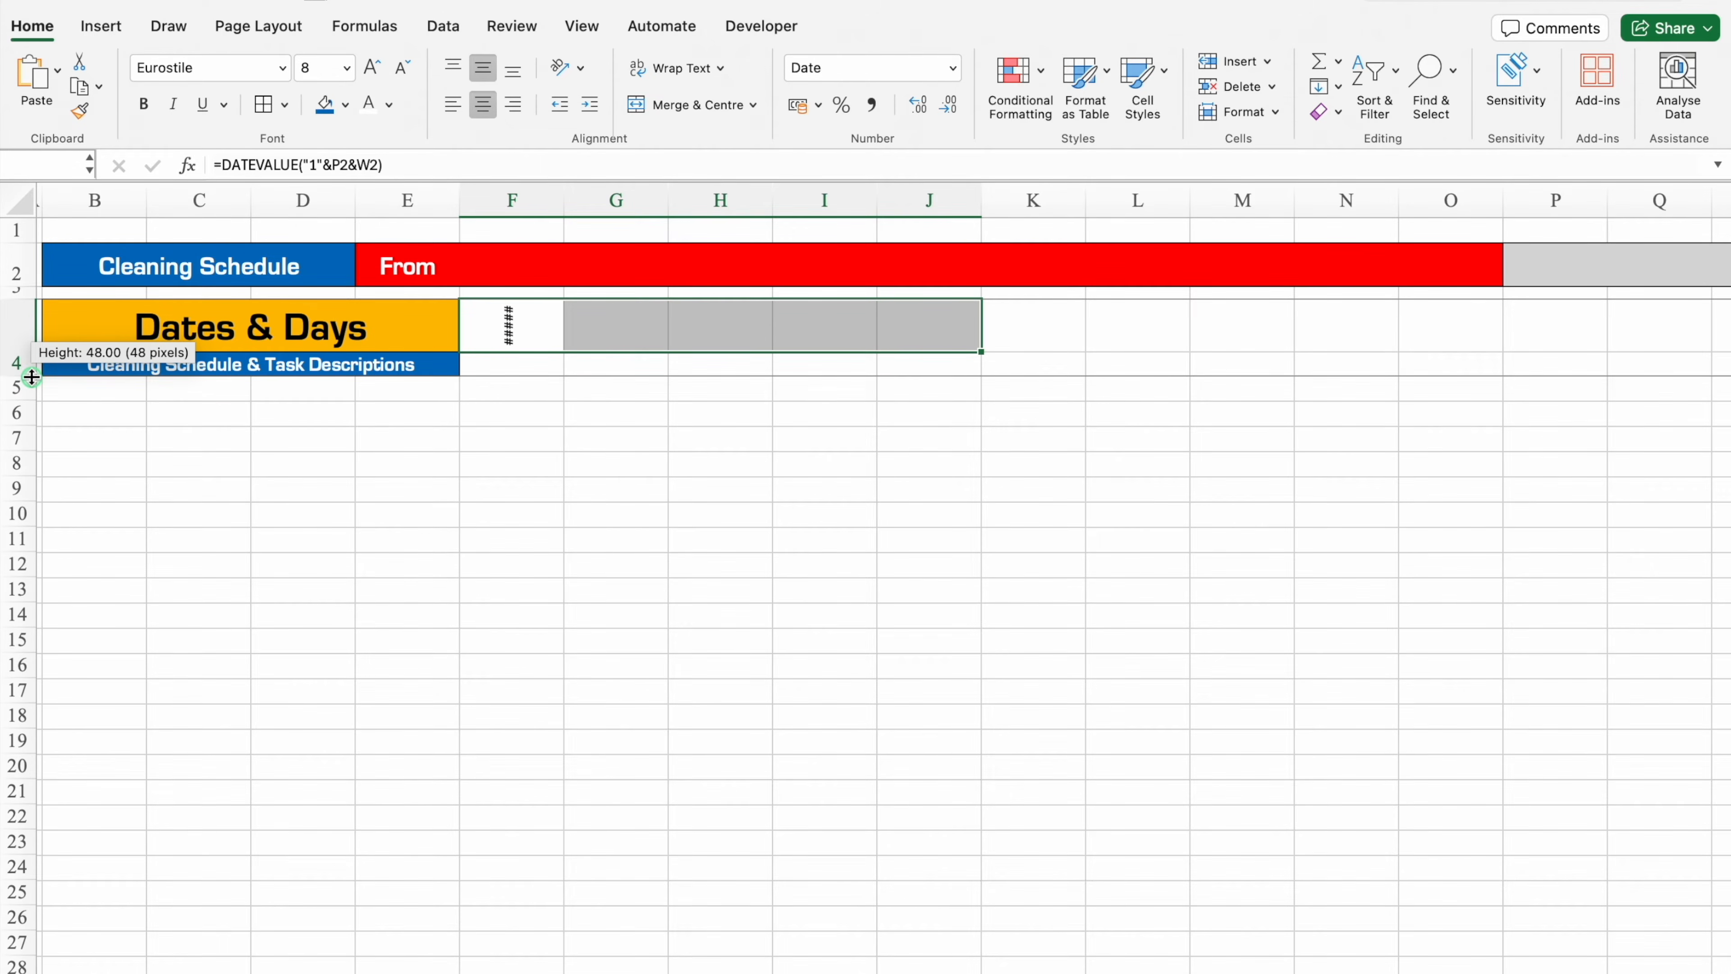
left_click_drag(32, 377, 32, 377)
left_click(530, 347)
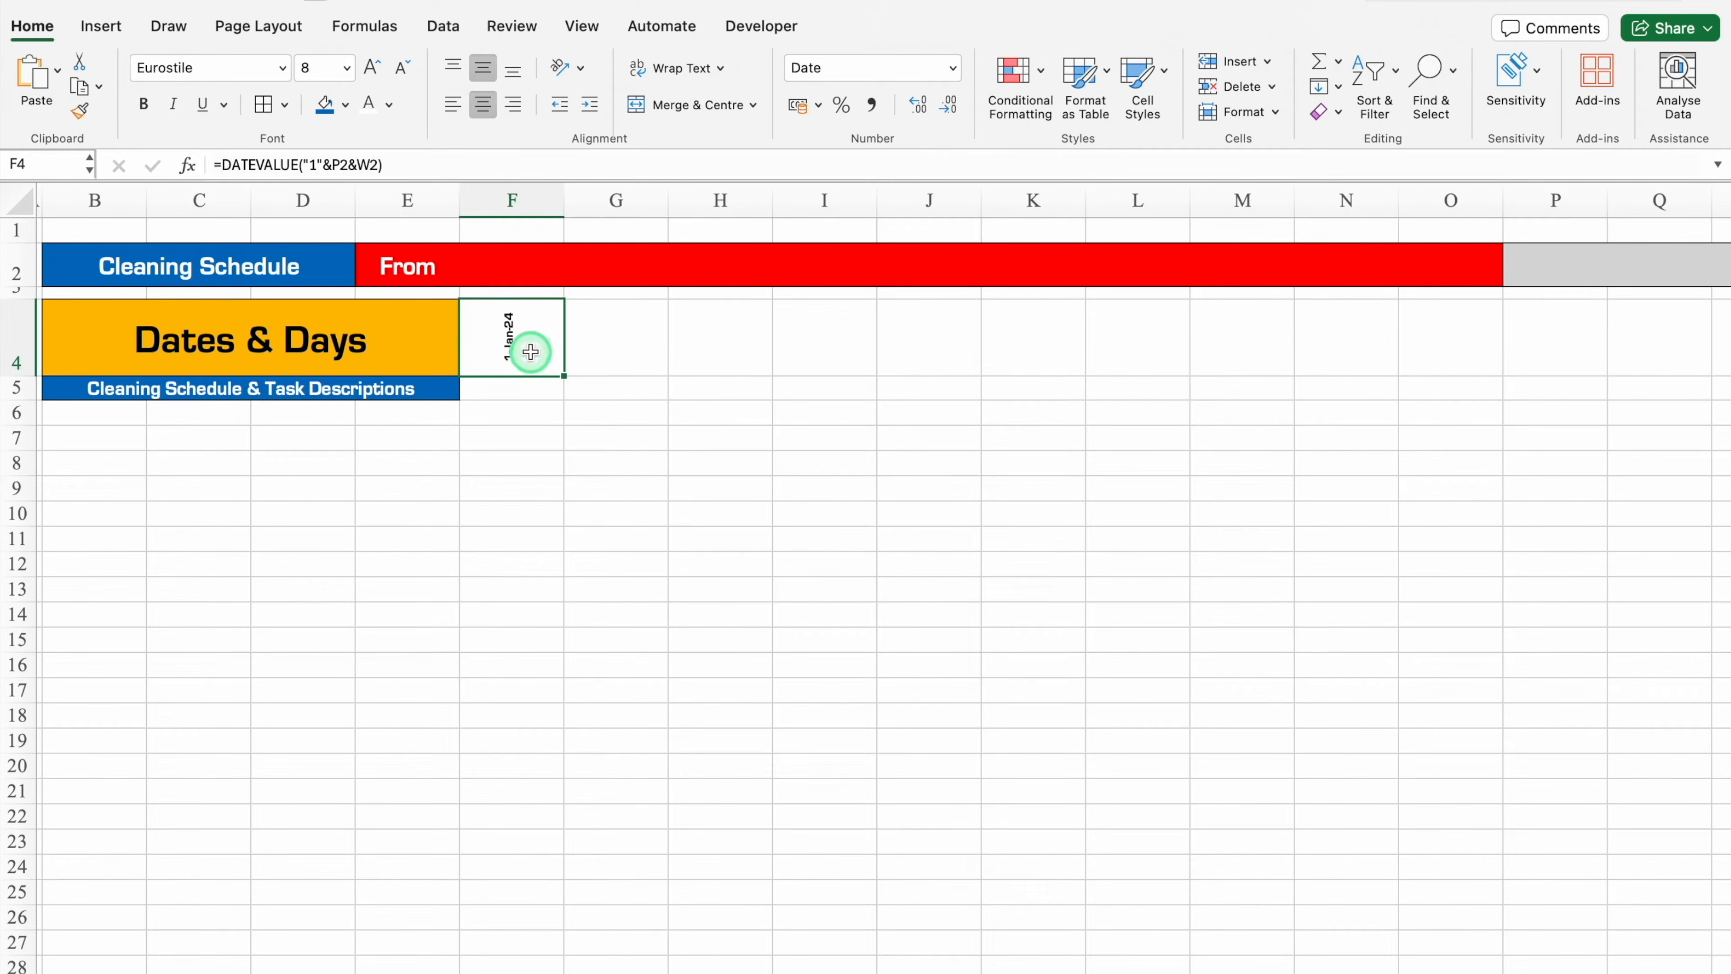
Enter the formula =TEXT(F4,"DDD") in F5 to give the abbreviated weekday of the date above.
left_click(527, 393)
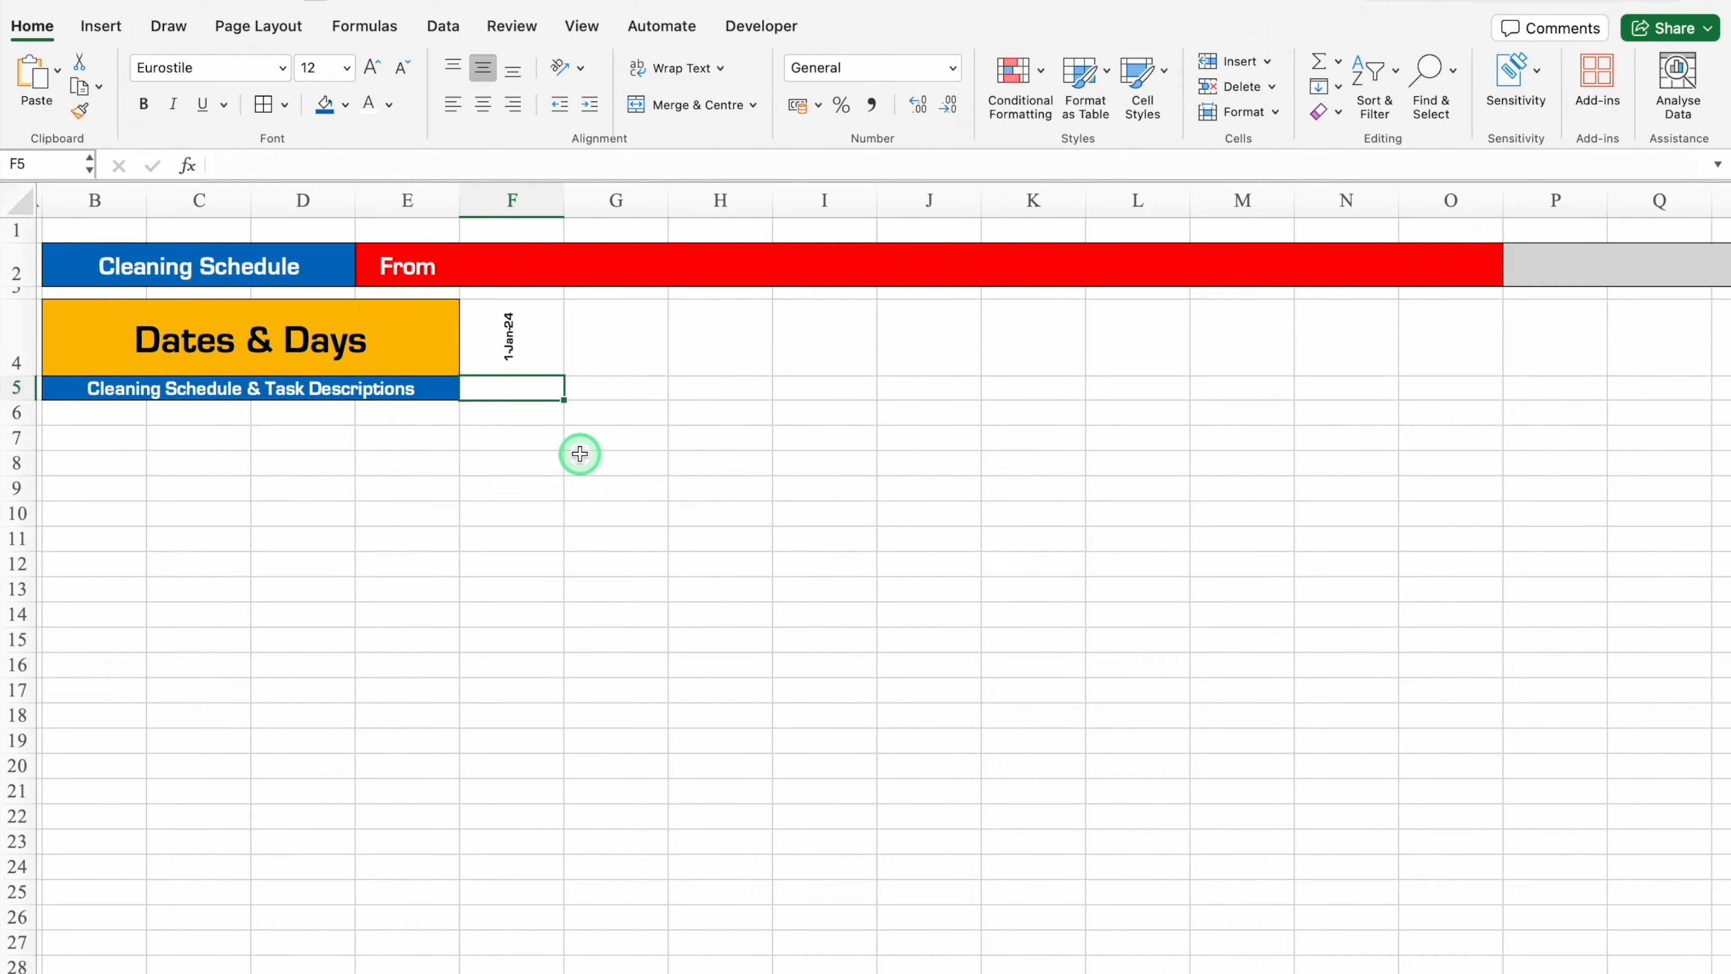
type("=tex")
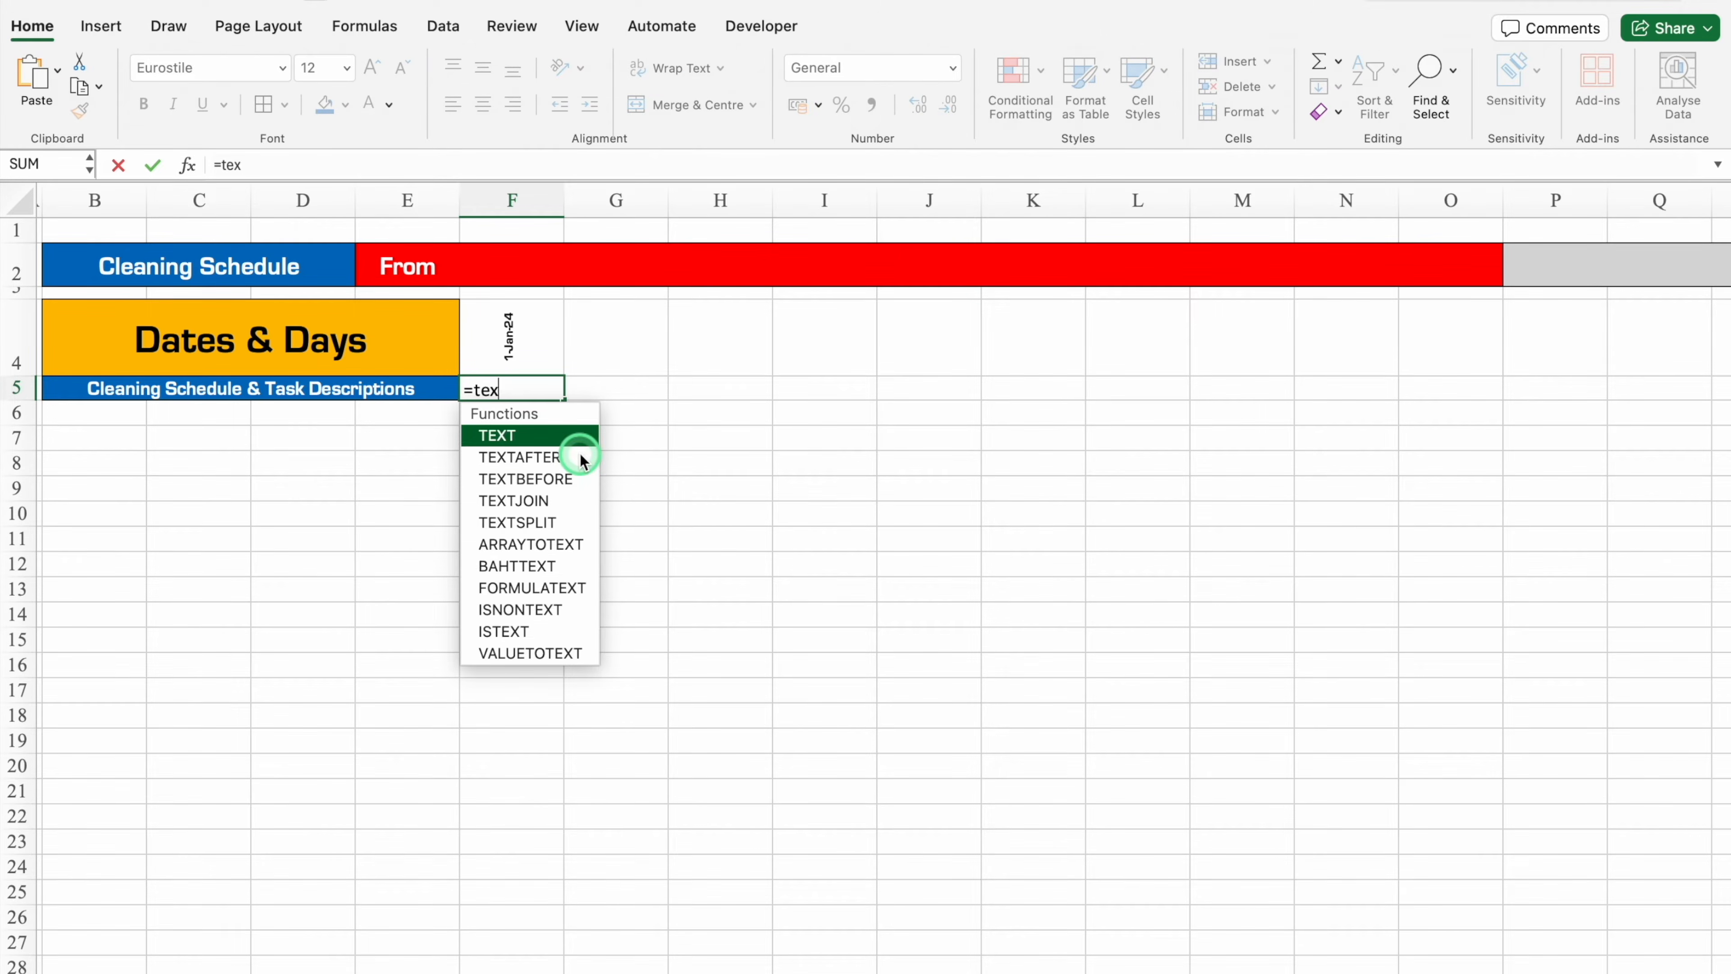
type("t")
key("Tab")
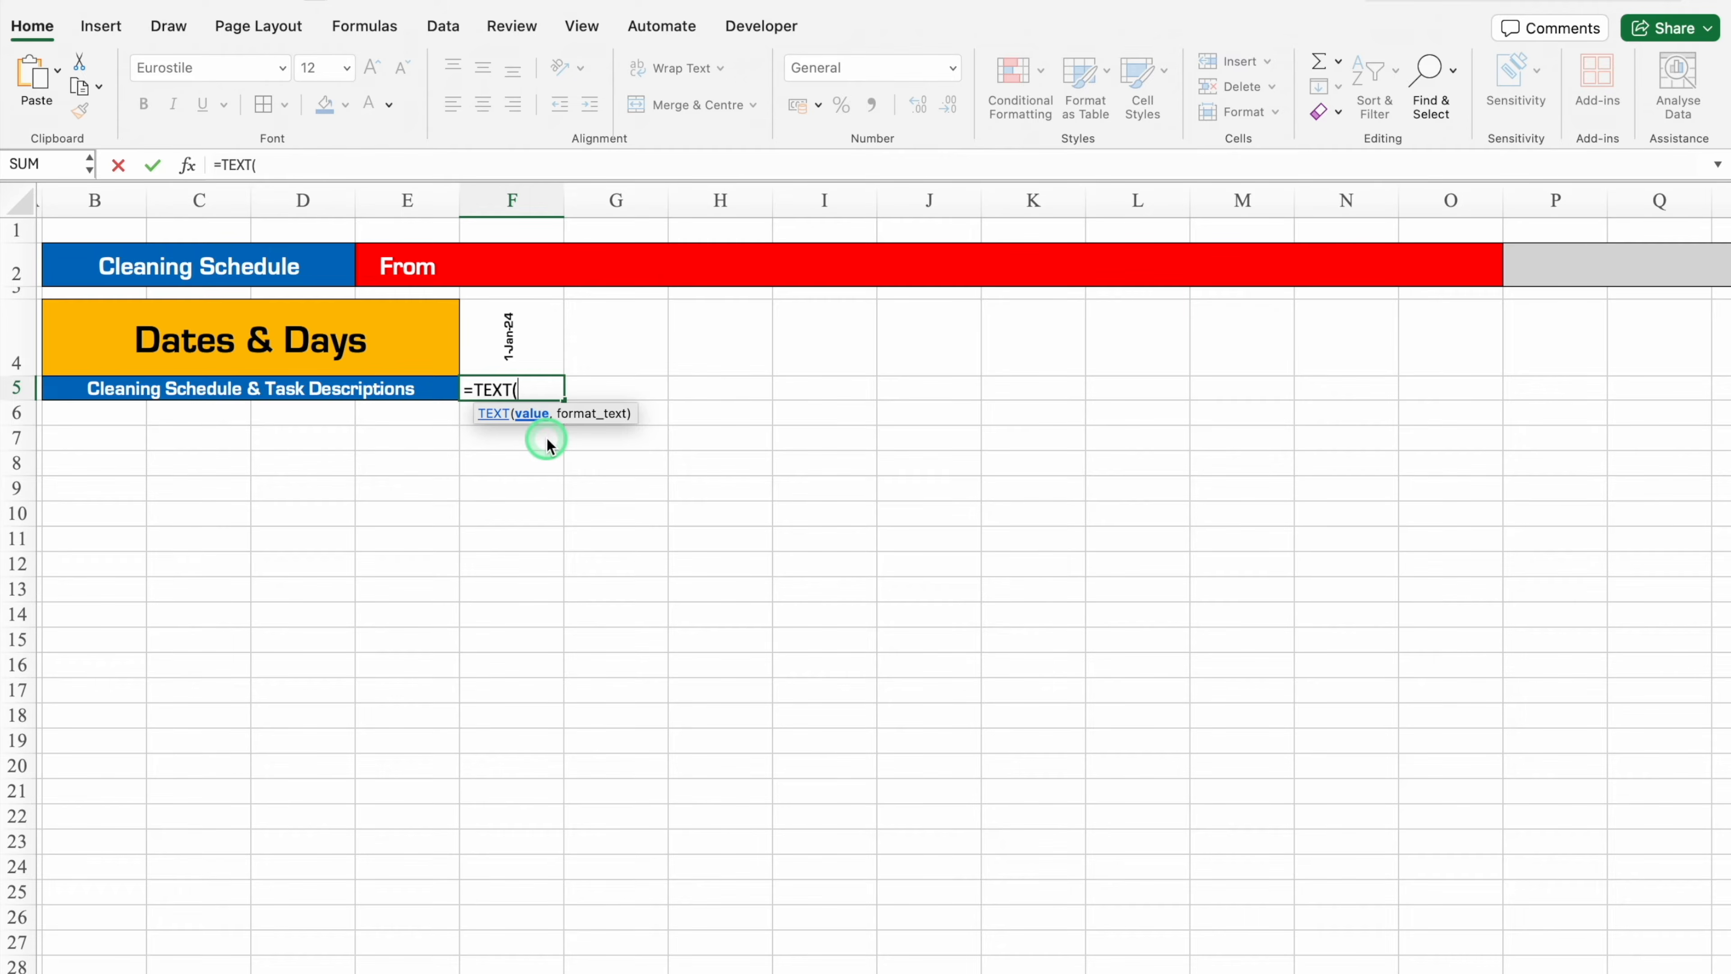
left_click(528, 343)
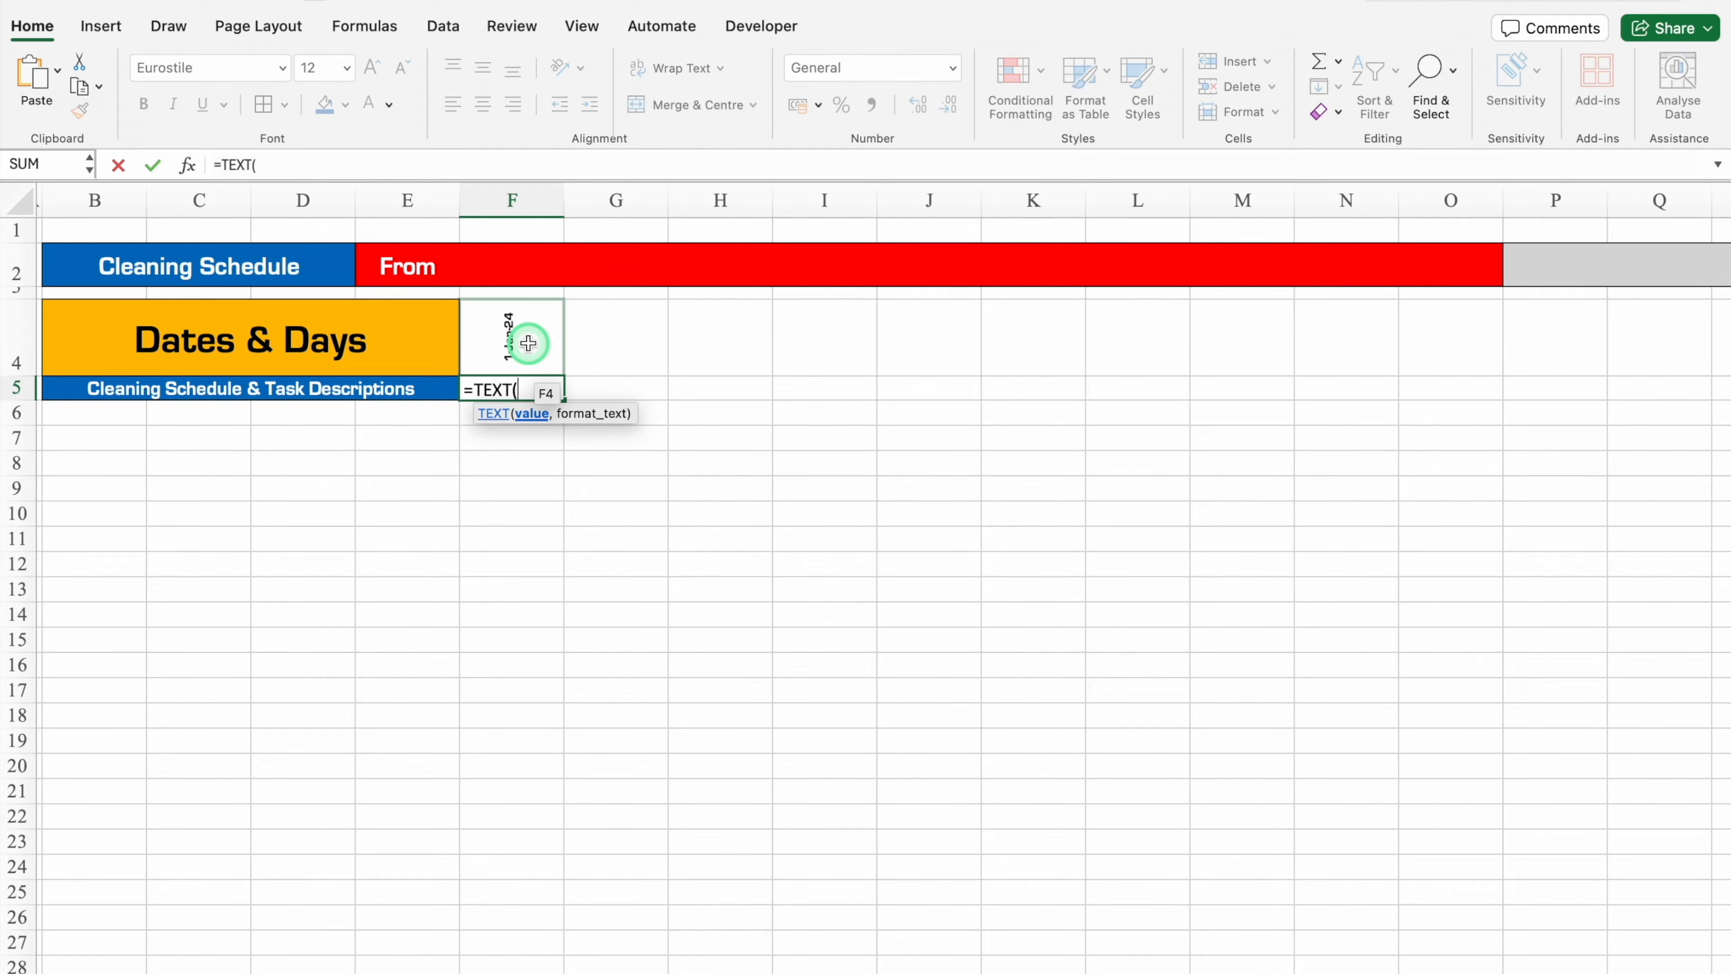
left_click(528, 344)
type(",\"DDD")
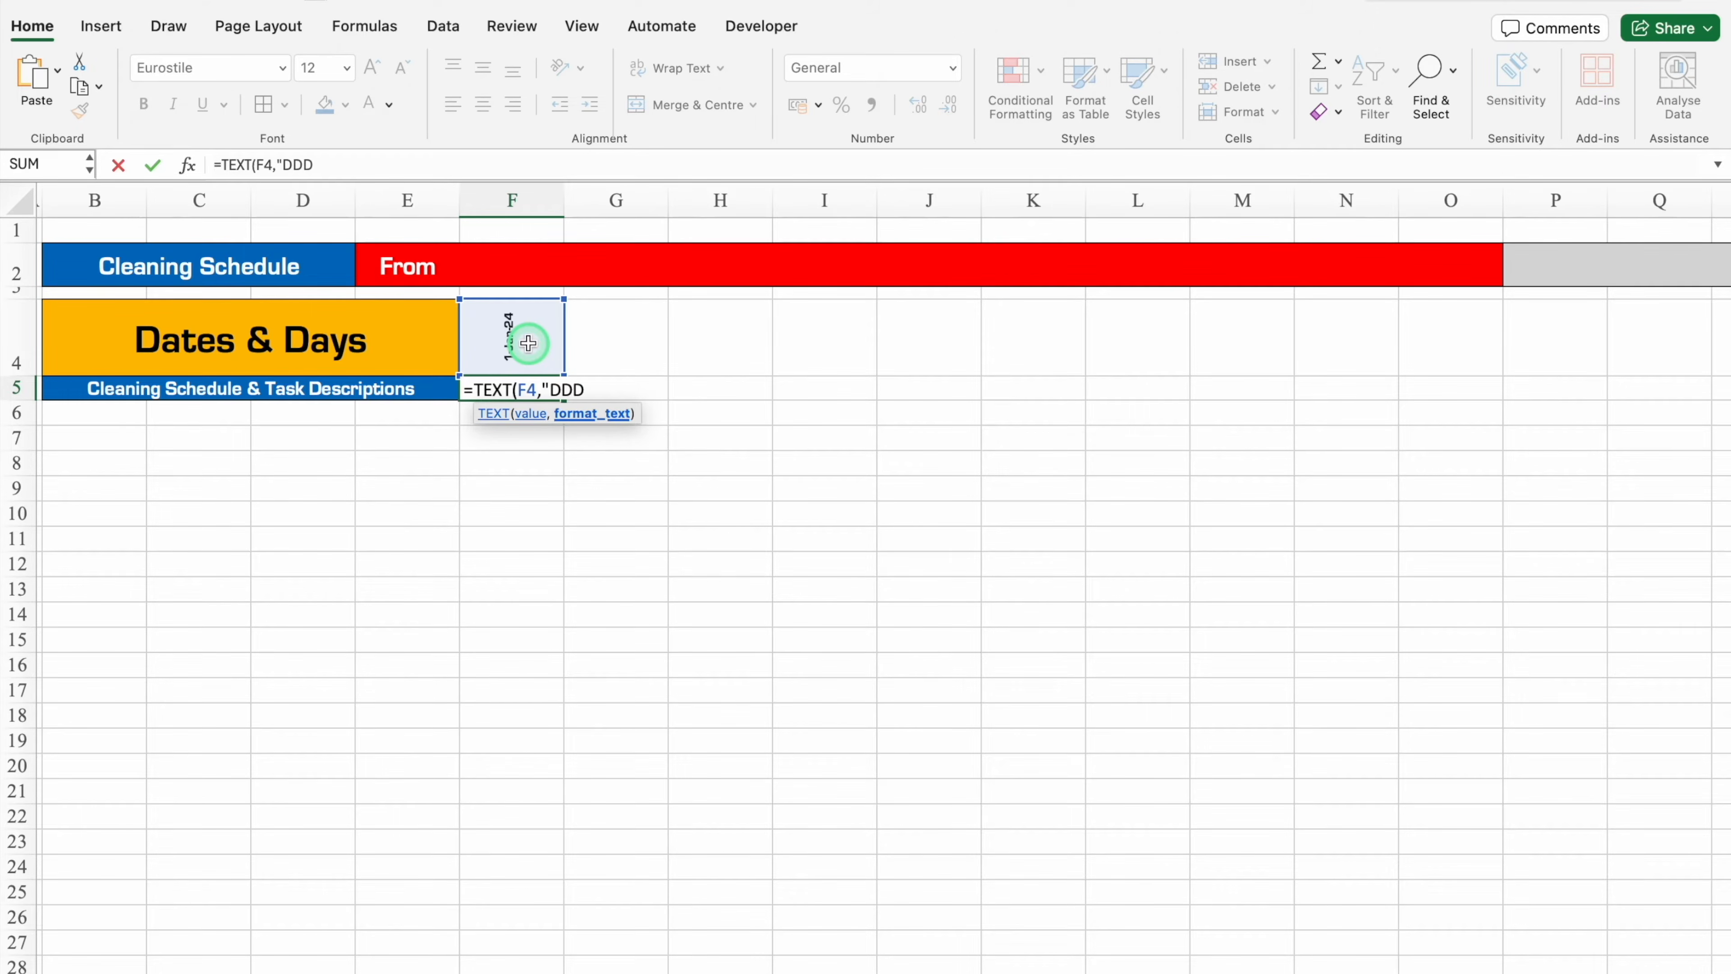
type("\")")
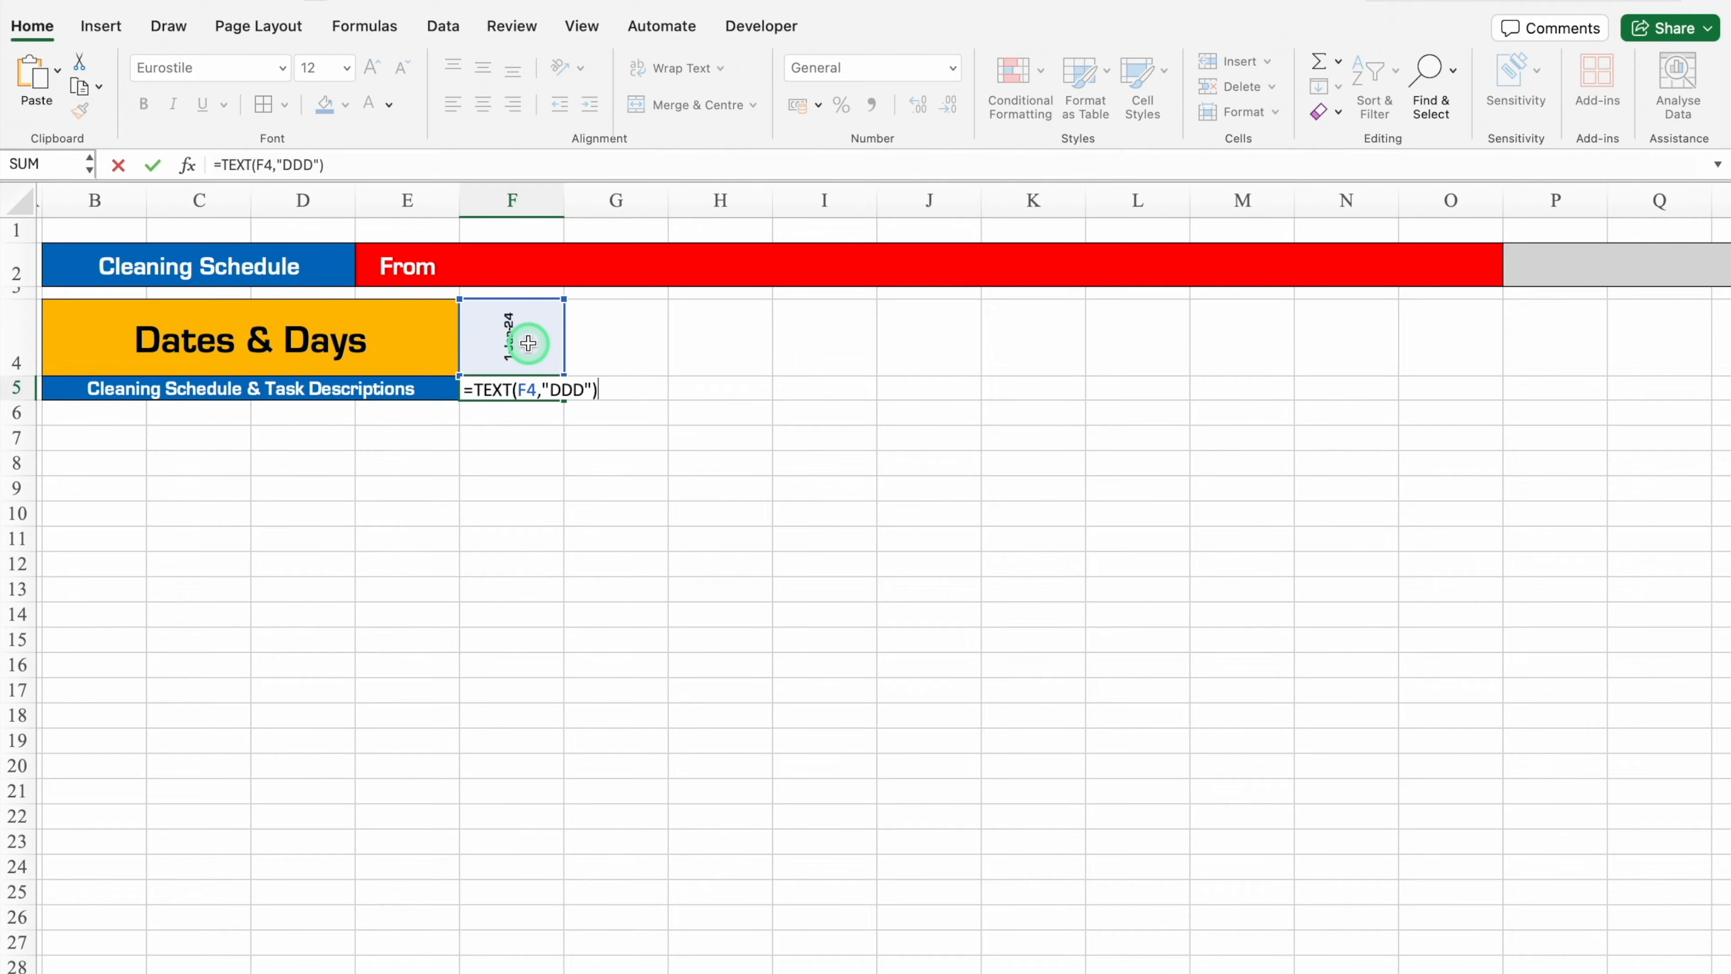
key("Return")
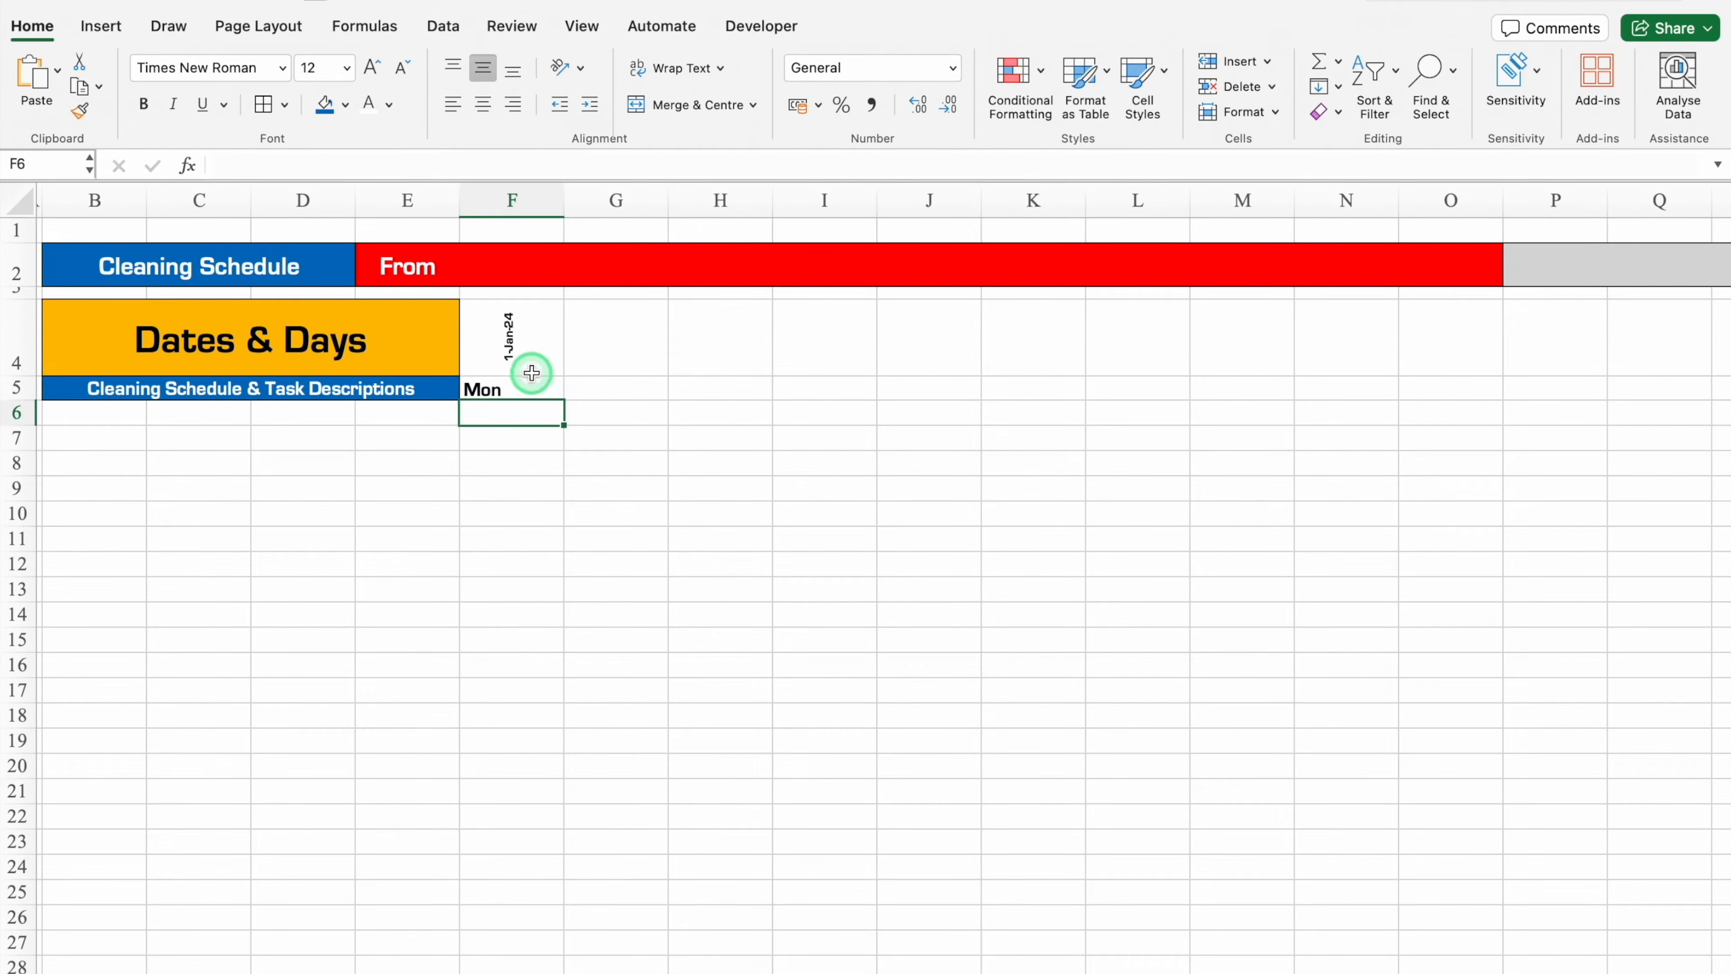
Rotate the weekday text in F5 upwards and centre it in the cell.
left_click(533, 384)
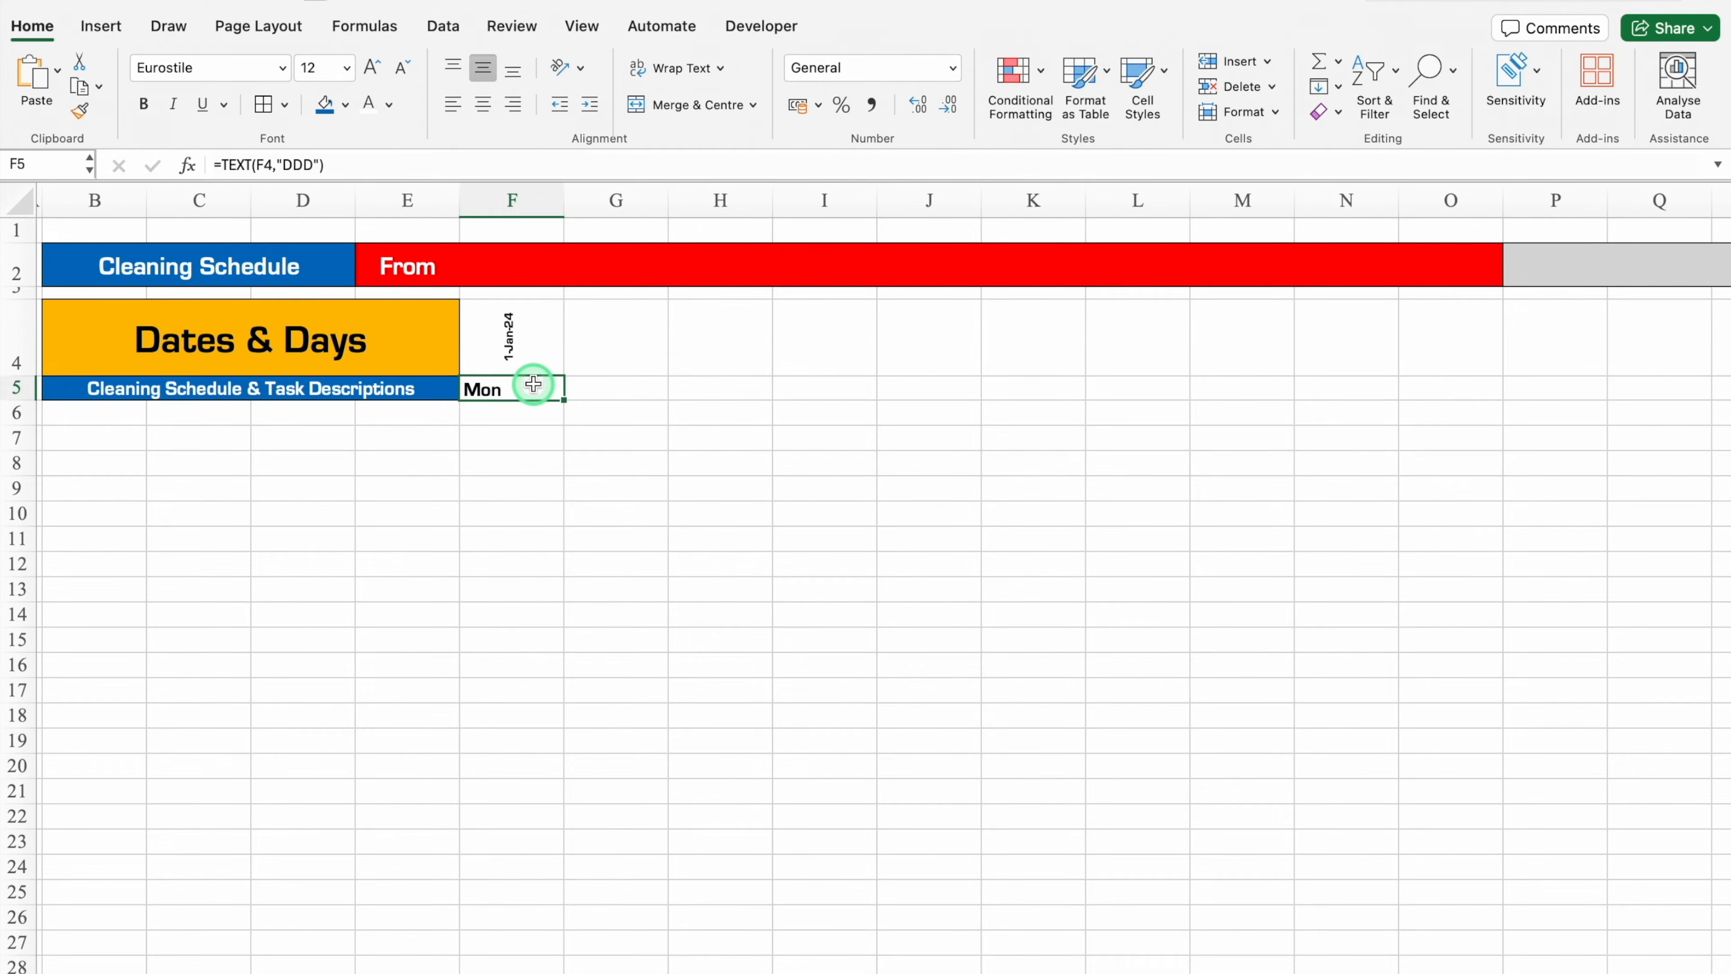
left_click(581, 67)
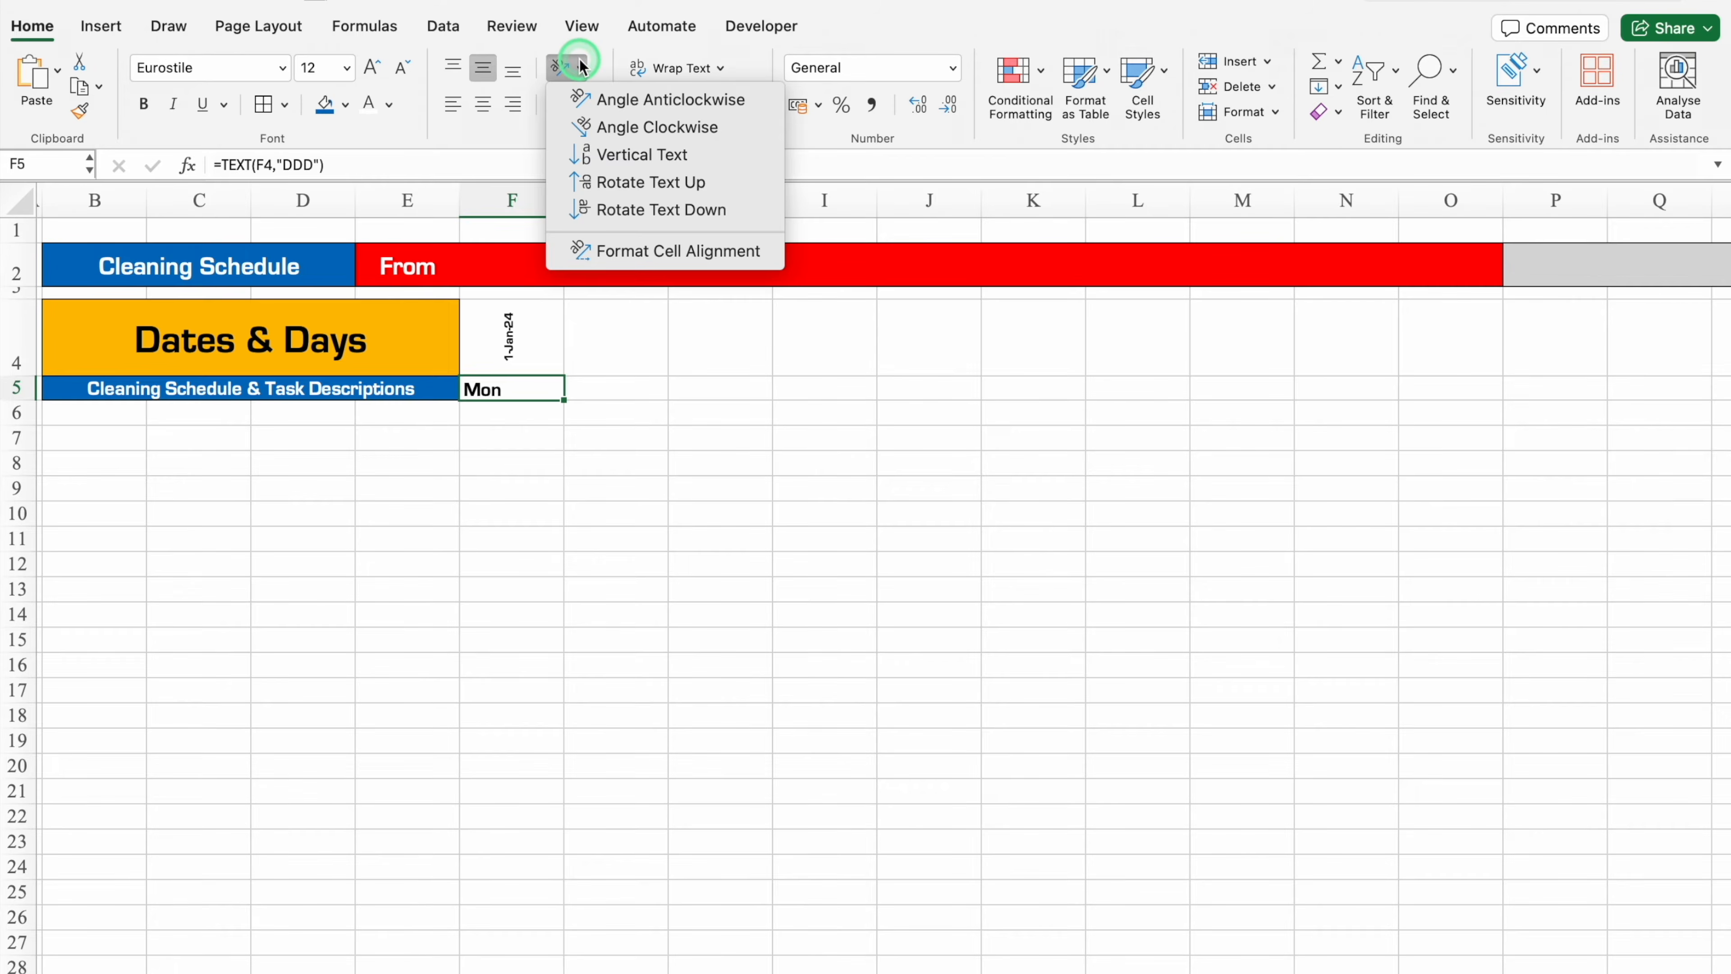
left_click(661, 183)
left_click(484, 102)
Create a Classic conditional formatting rule for F4:F5 that uses a formula to determine which cells to format.
left_click_drag(532, 338, 530, 387)
left_click(1007, 70)
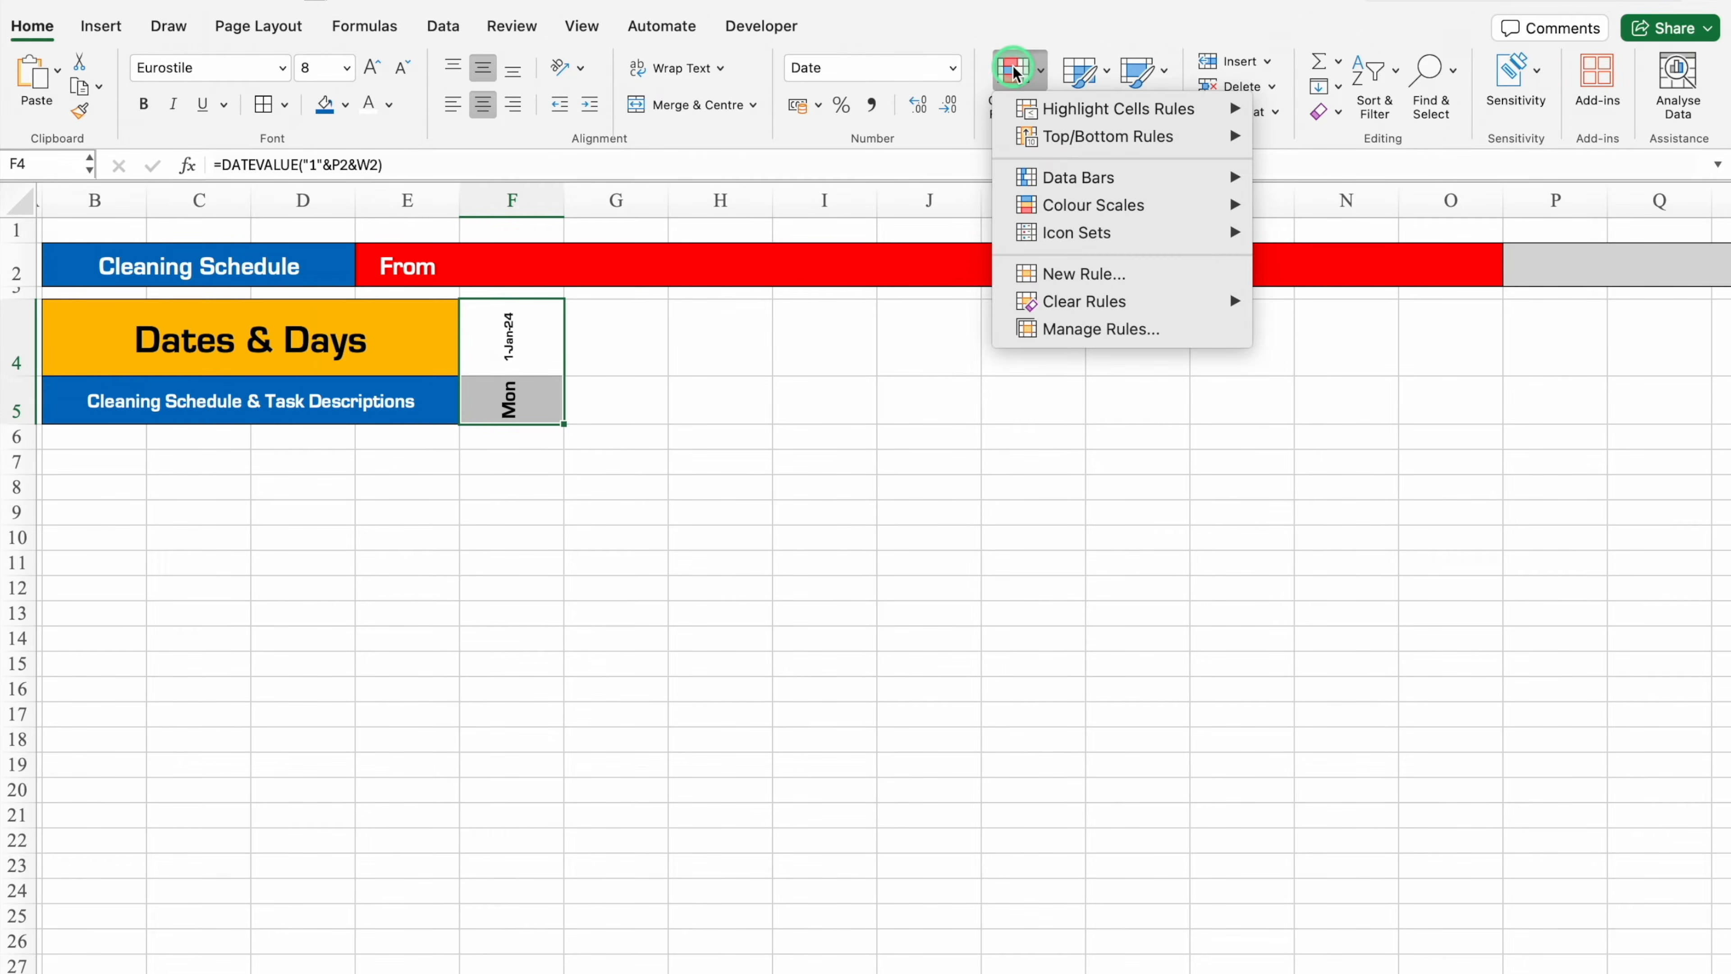
left_click(1053, 273)
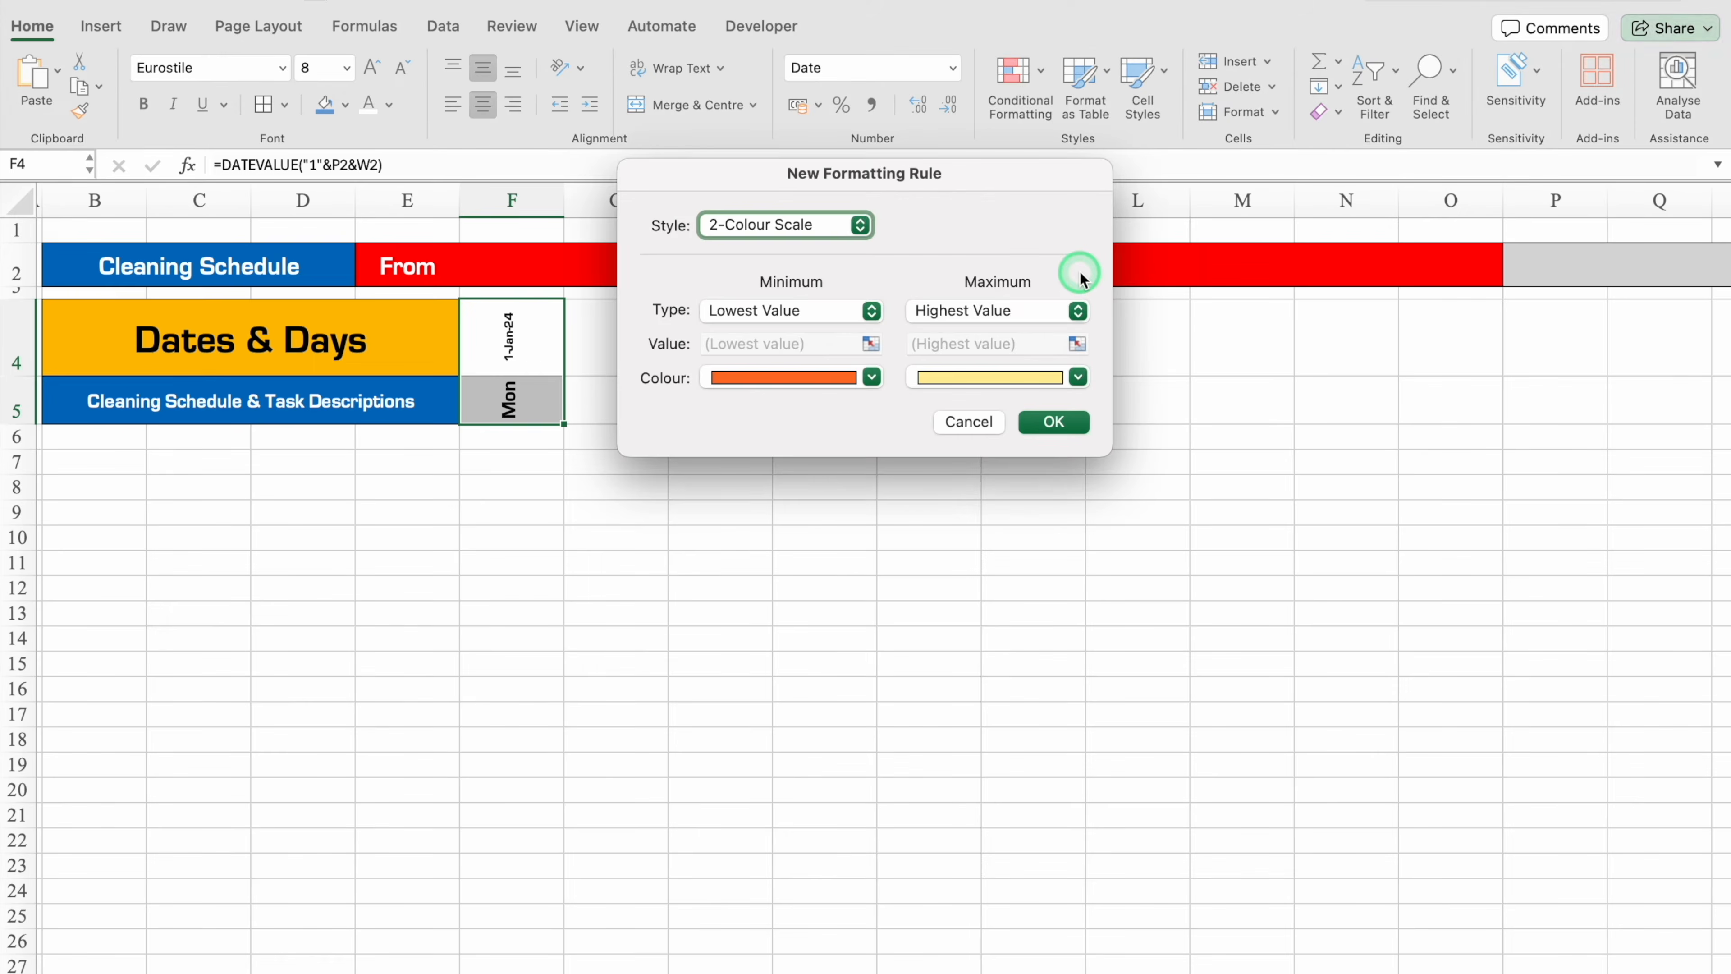
left_click(864, 225)
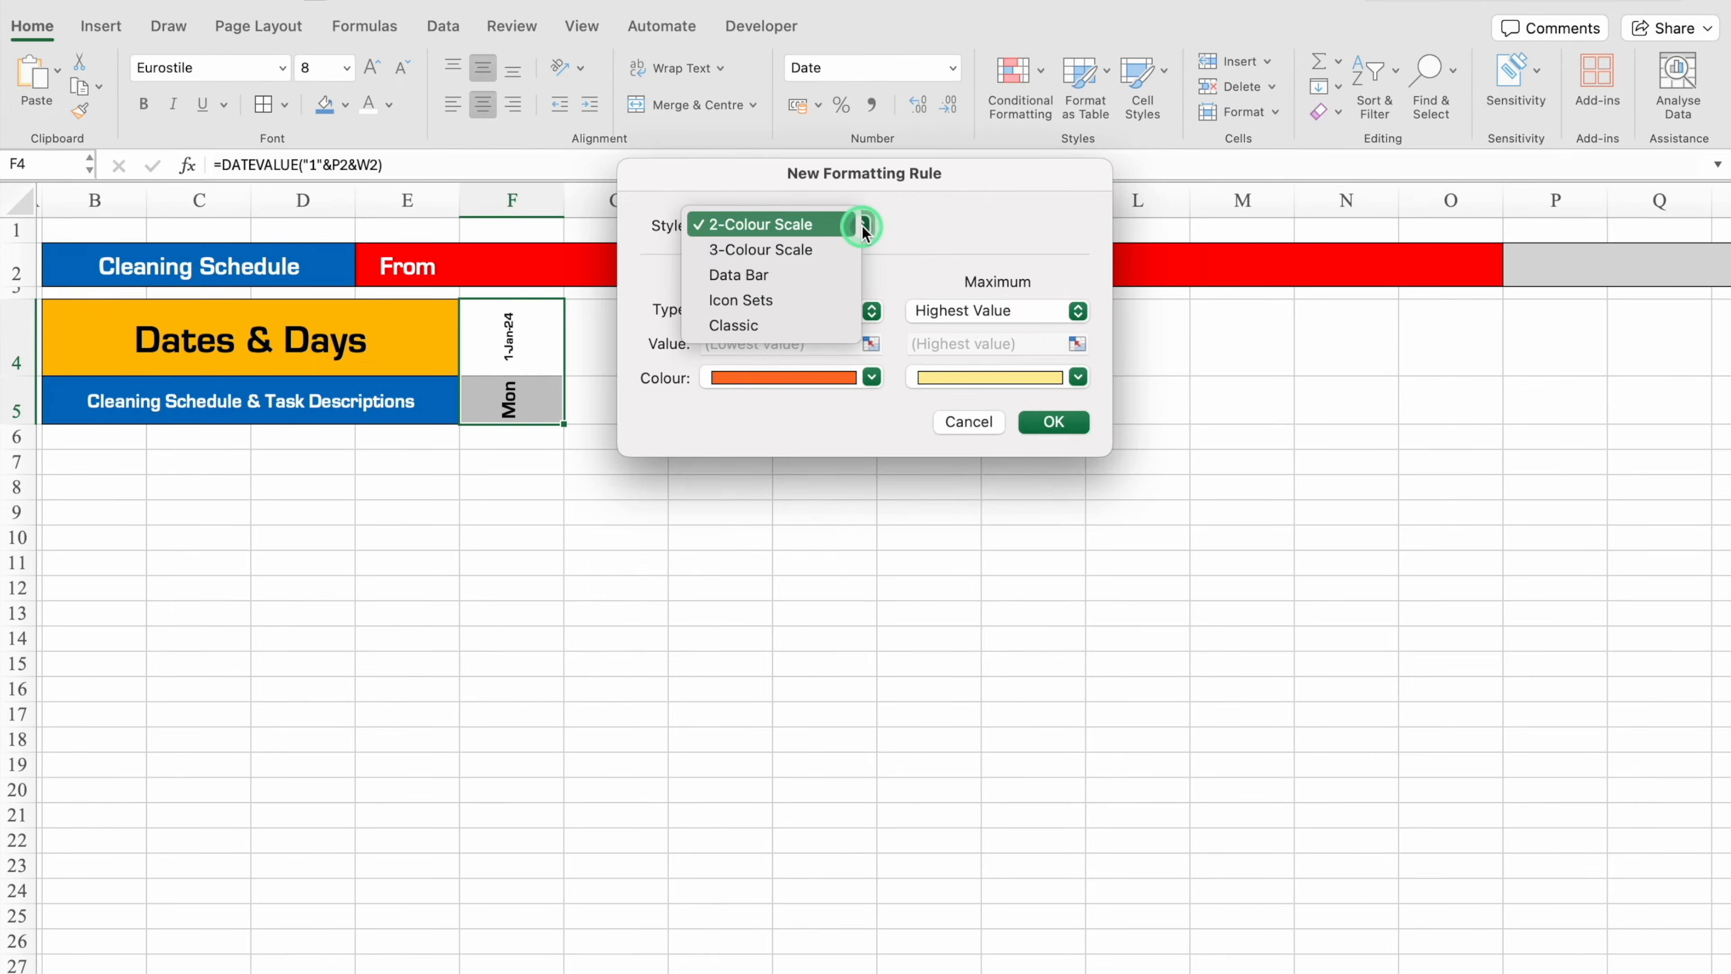
left_click(811, 325)
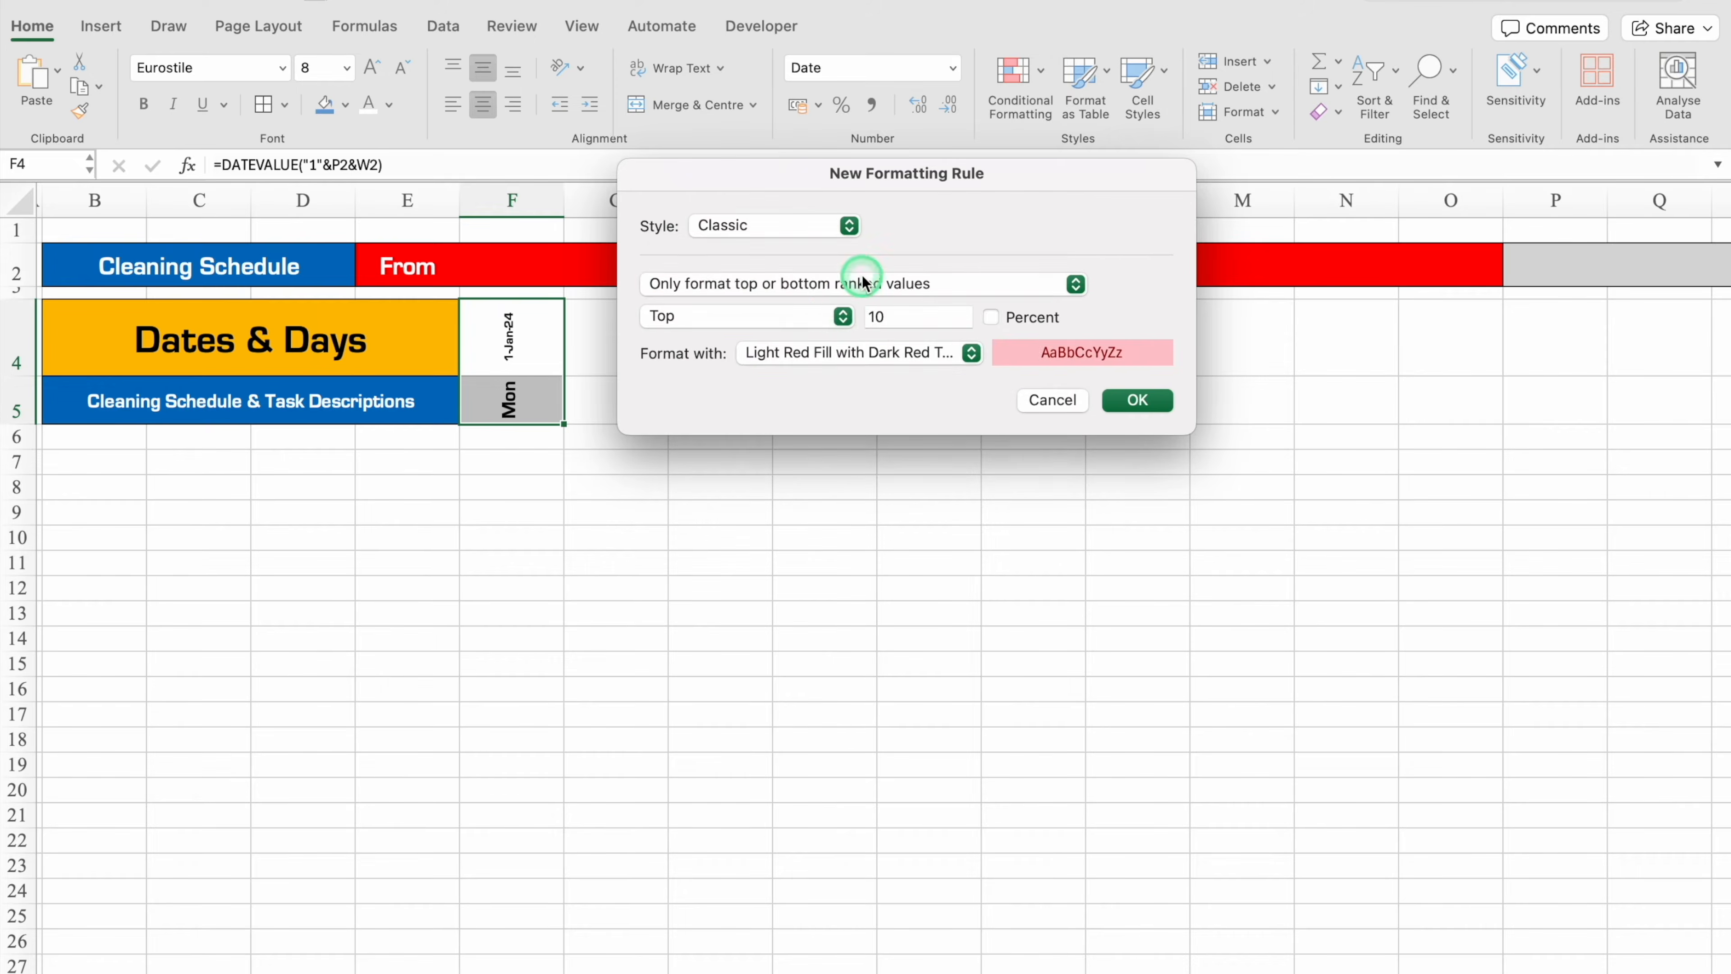
left_click(807, 282)
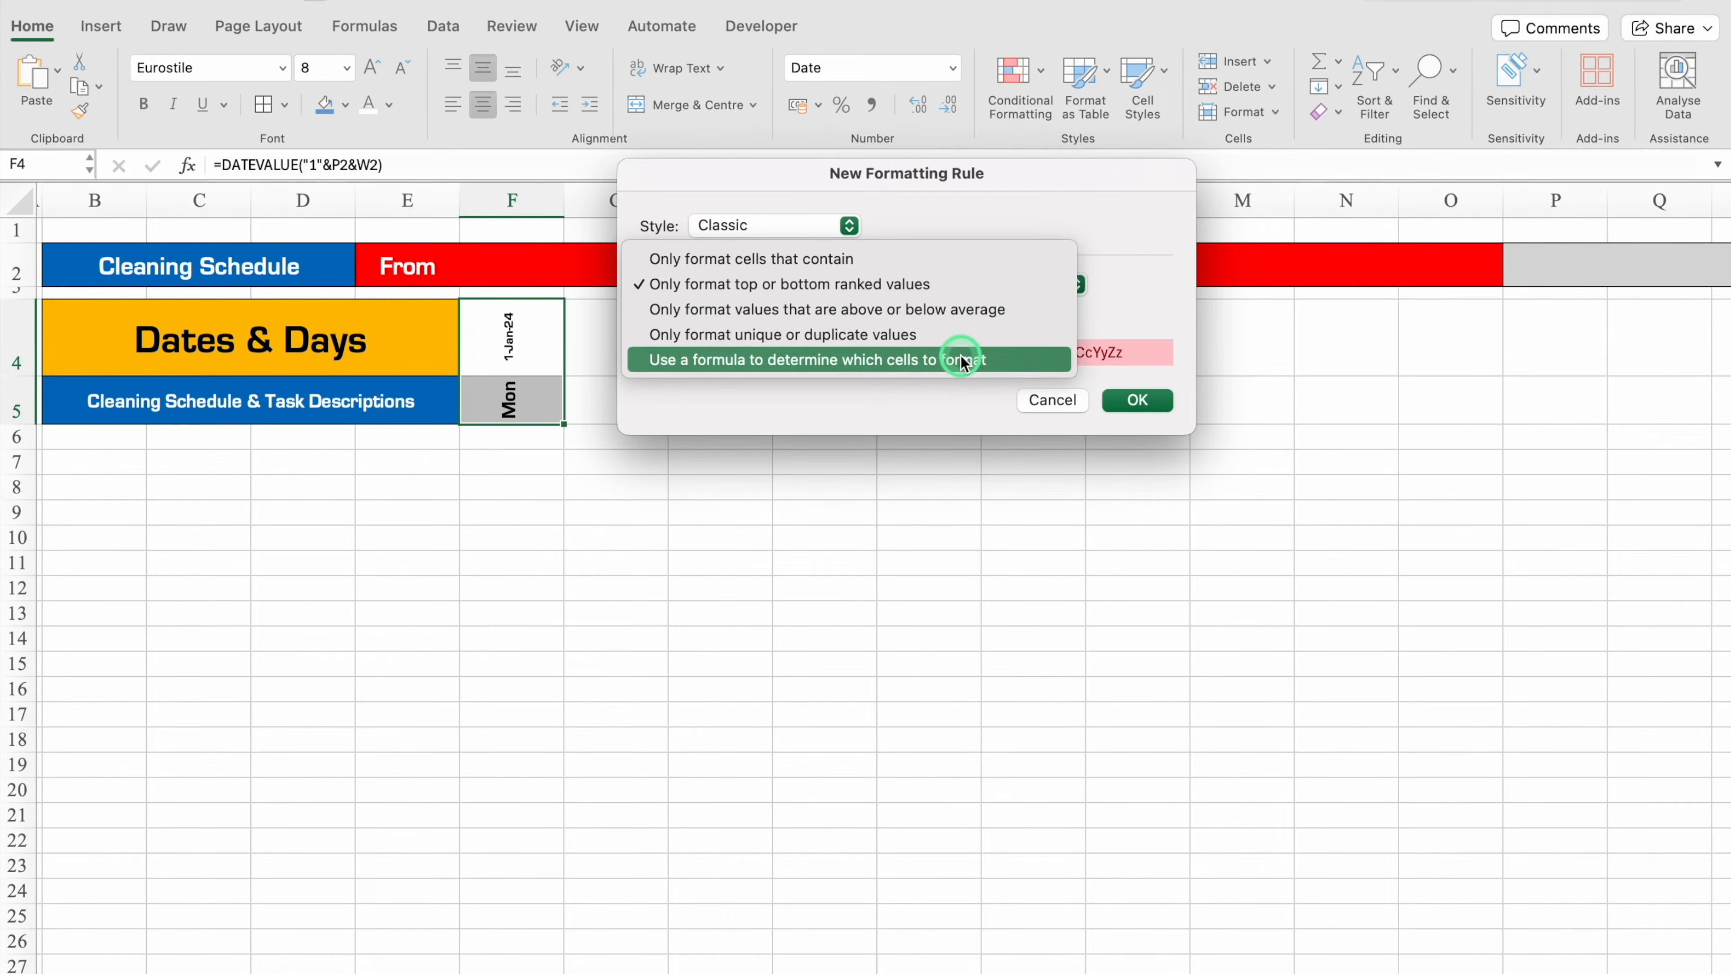
left_click(963, 361)
Set the rule's formula to =(F$5="Sat")+(F$5="Sun") to single out weekends, and apply the rule.
left_click(865, 316)
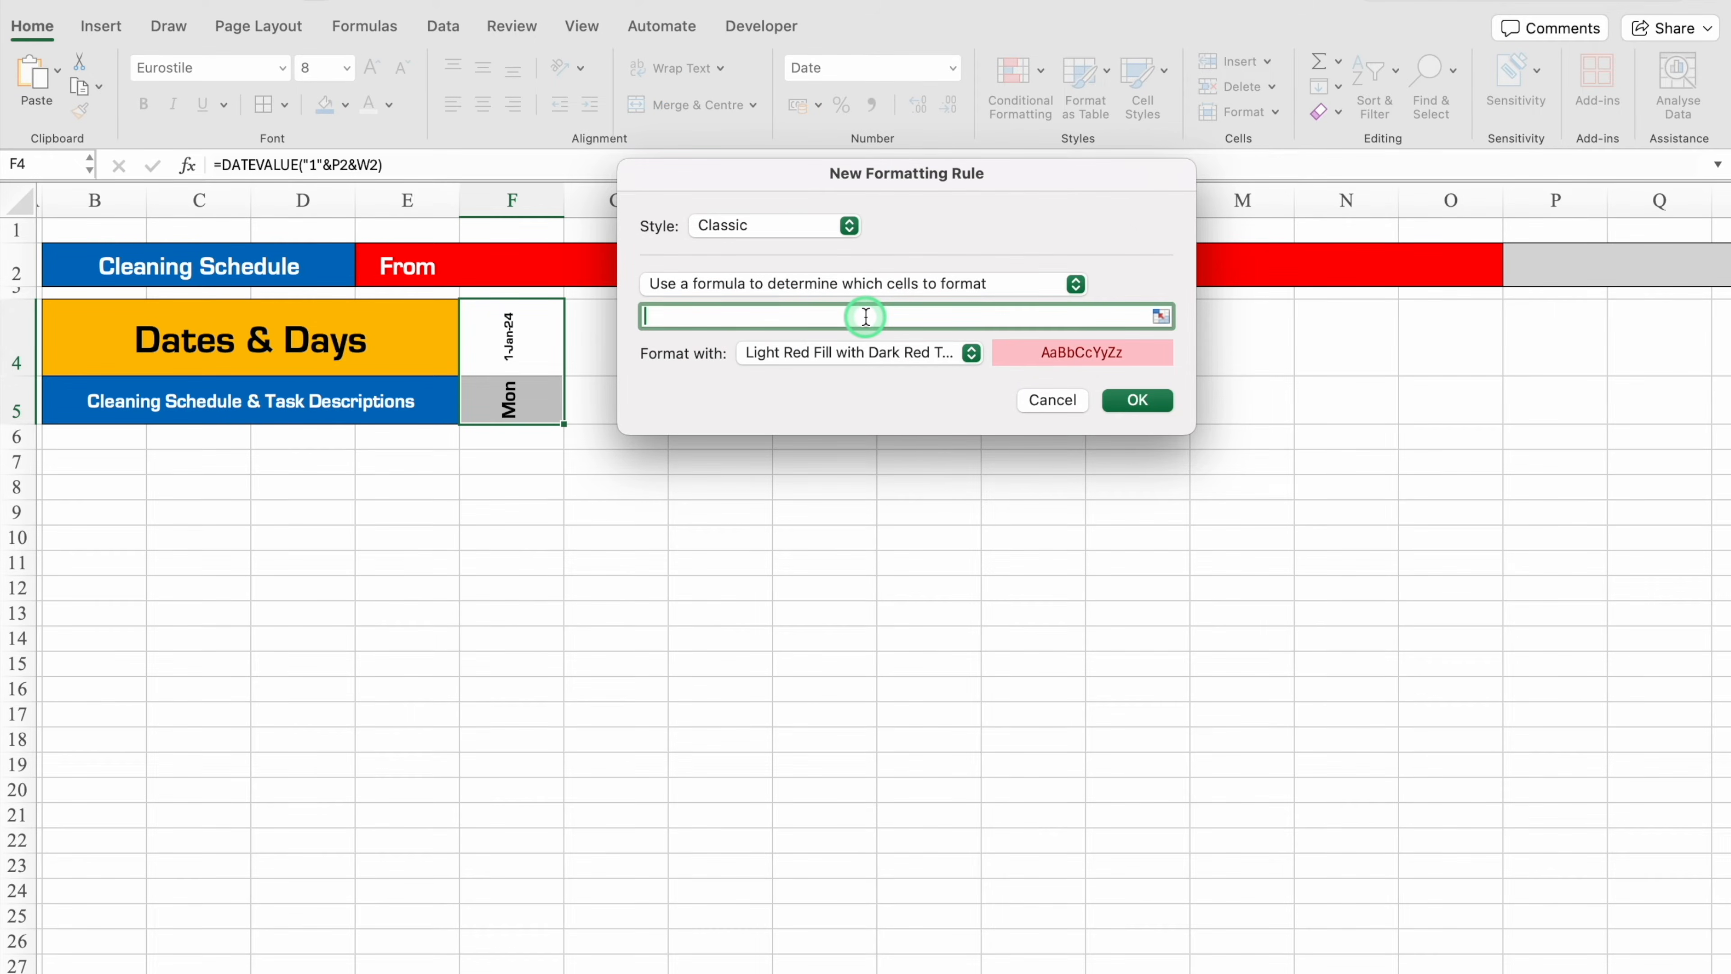
type("=")
left_click(533, 393)
left_click(662, 315)
key("BackSpace")
left_click(708, 319)
type("=")
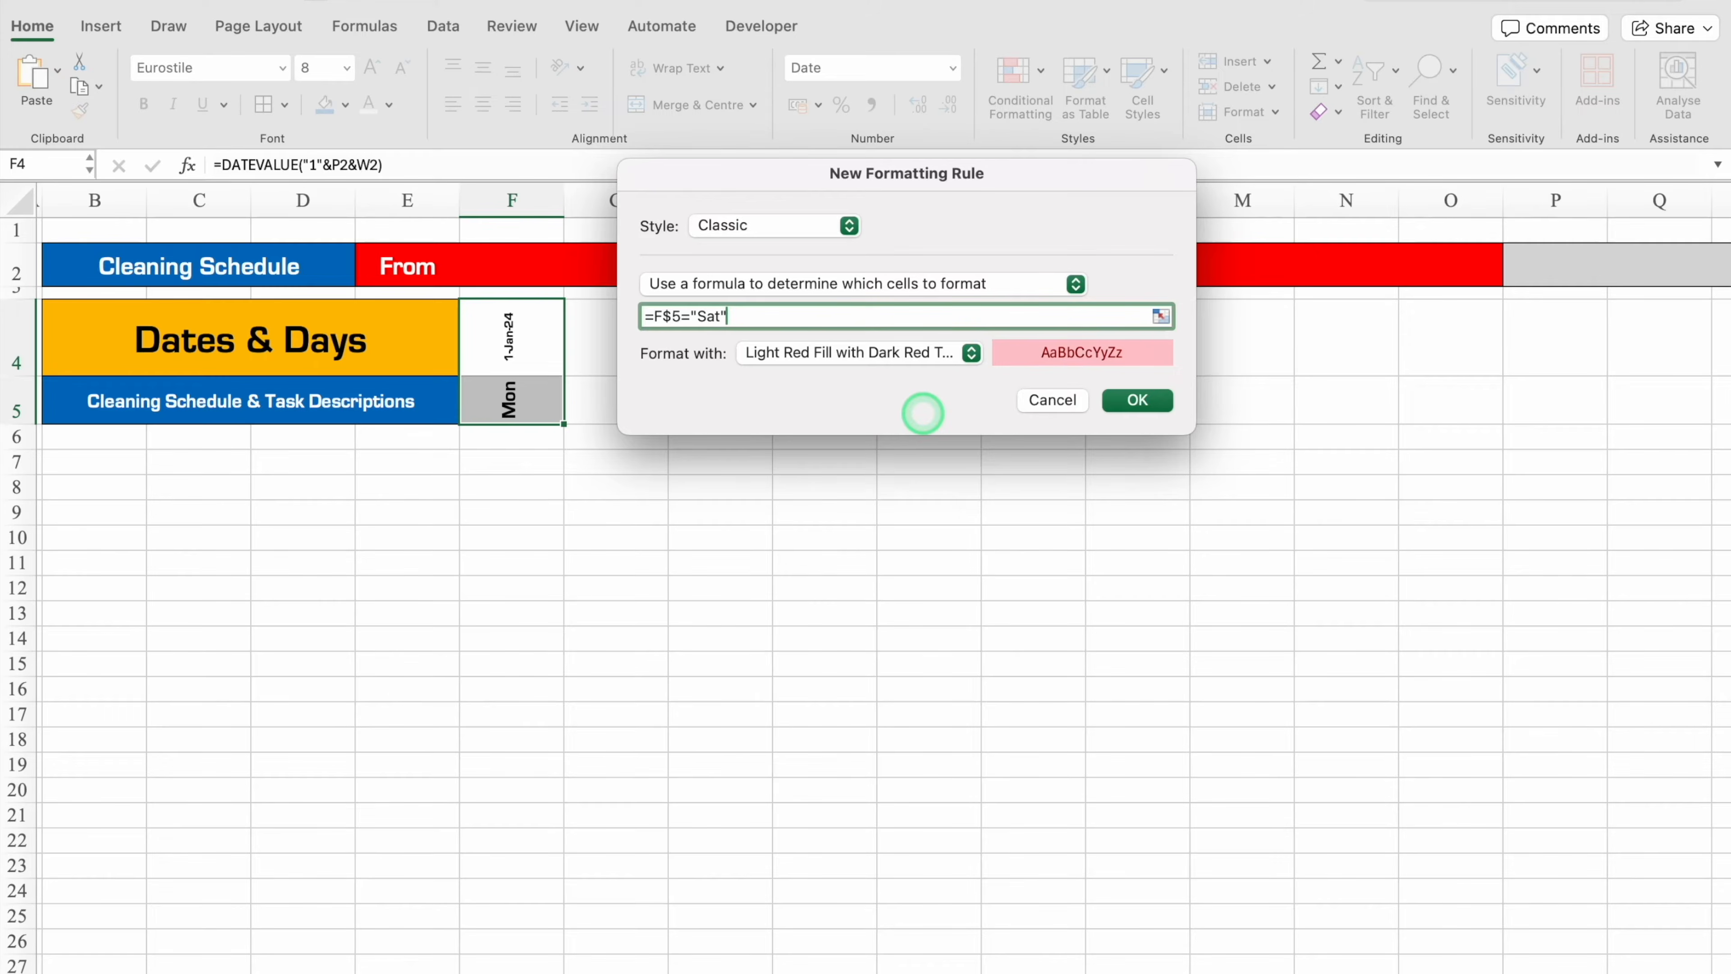
left_click(651, 316)
type("(")
left_click(783, 316)
type("+(")
left_click(513, 403)
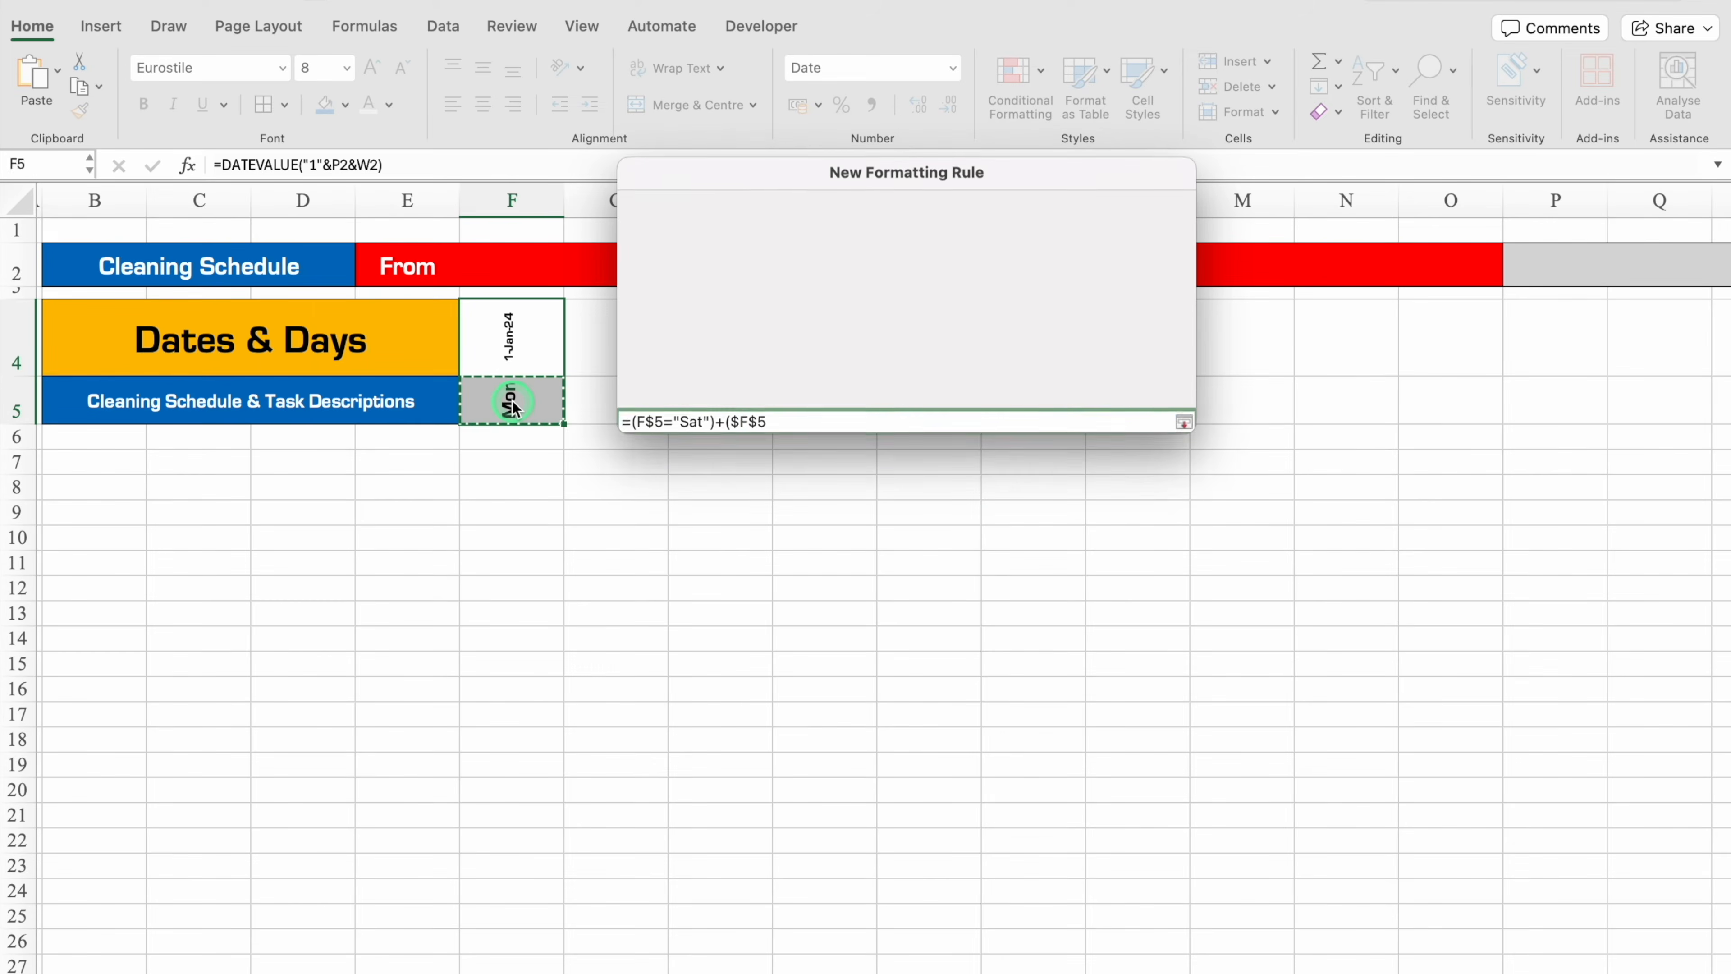
key("F4")
type("=\"Sun")
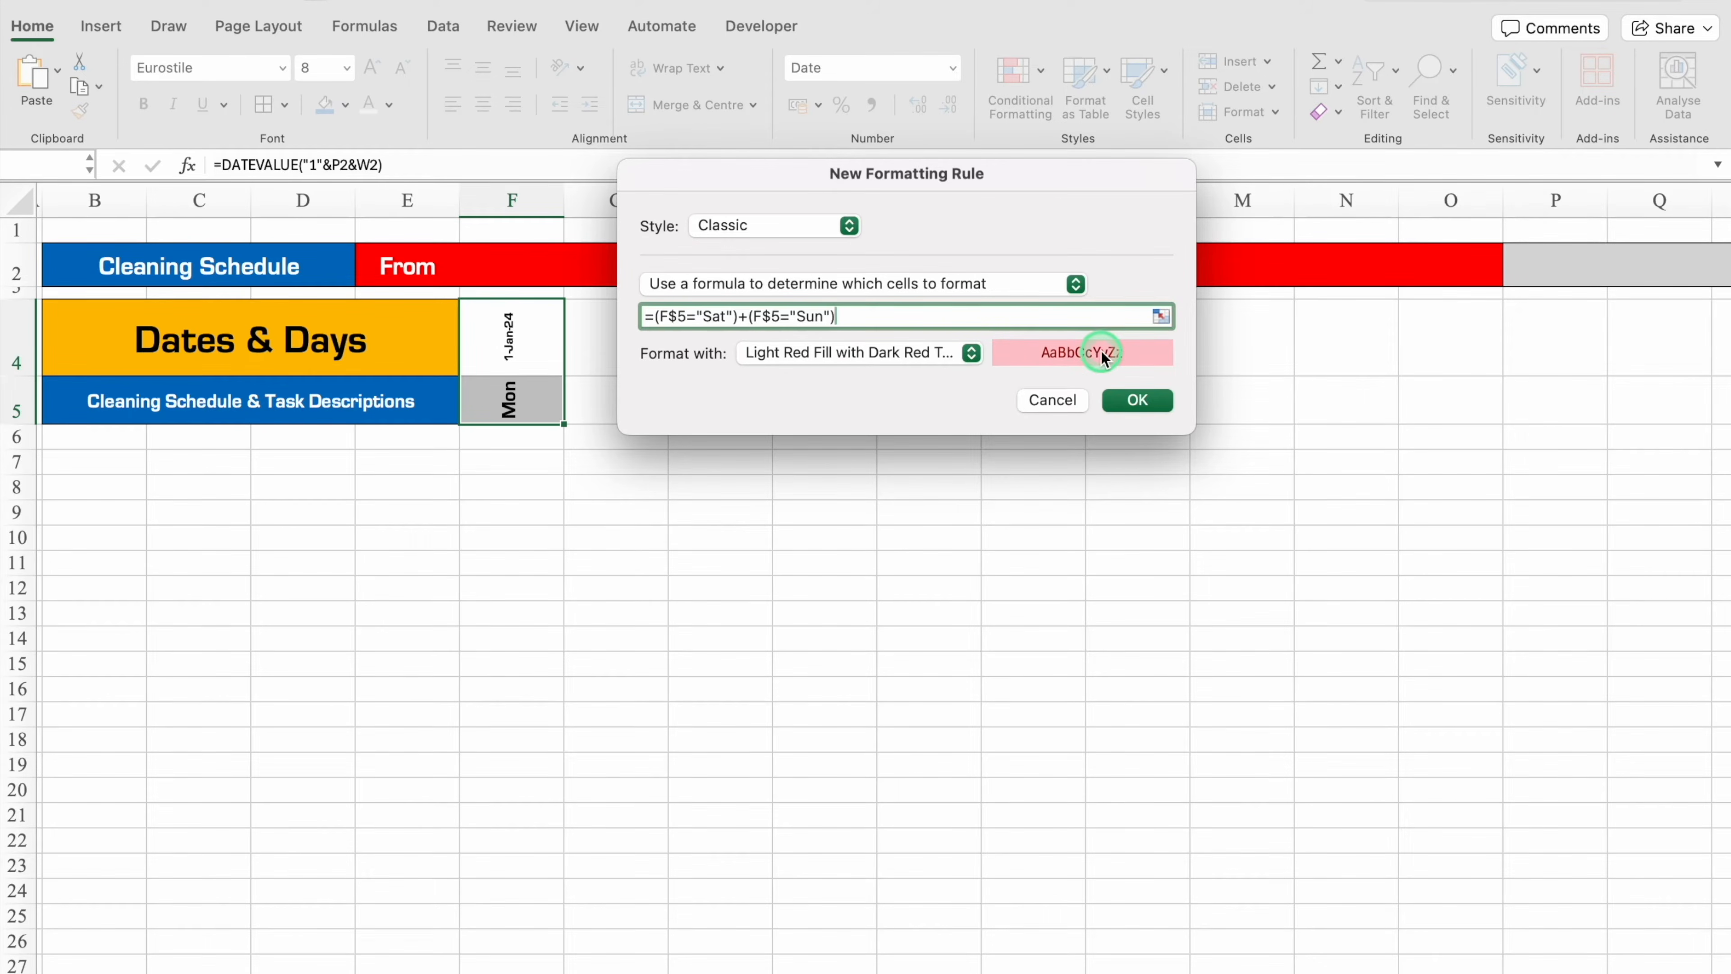
left_click(1142, 402)
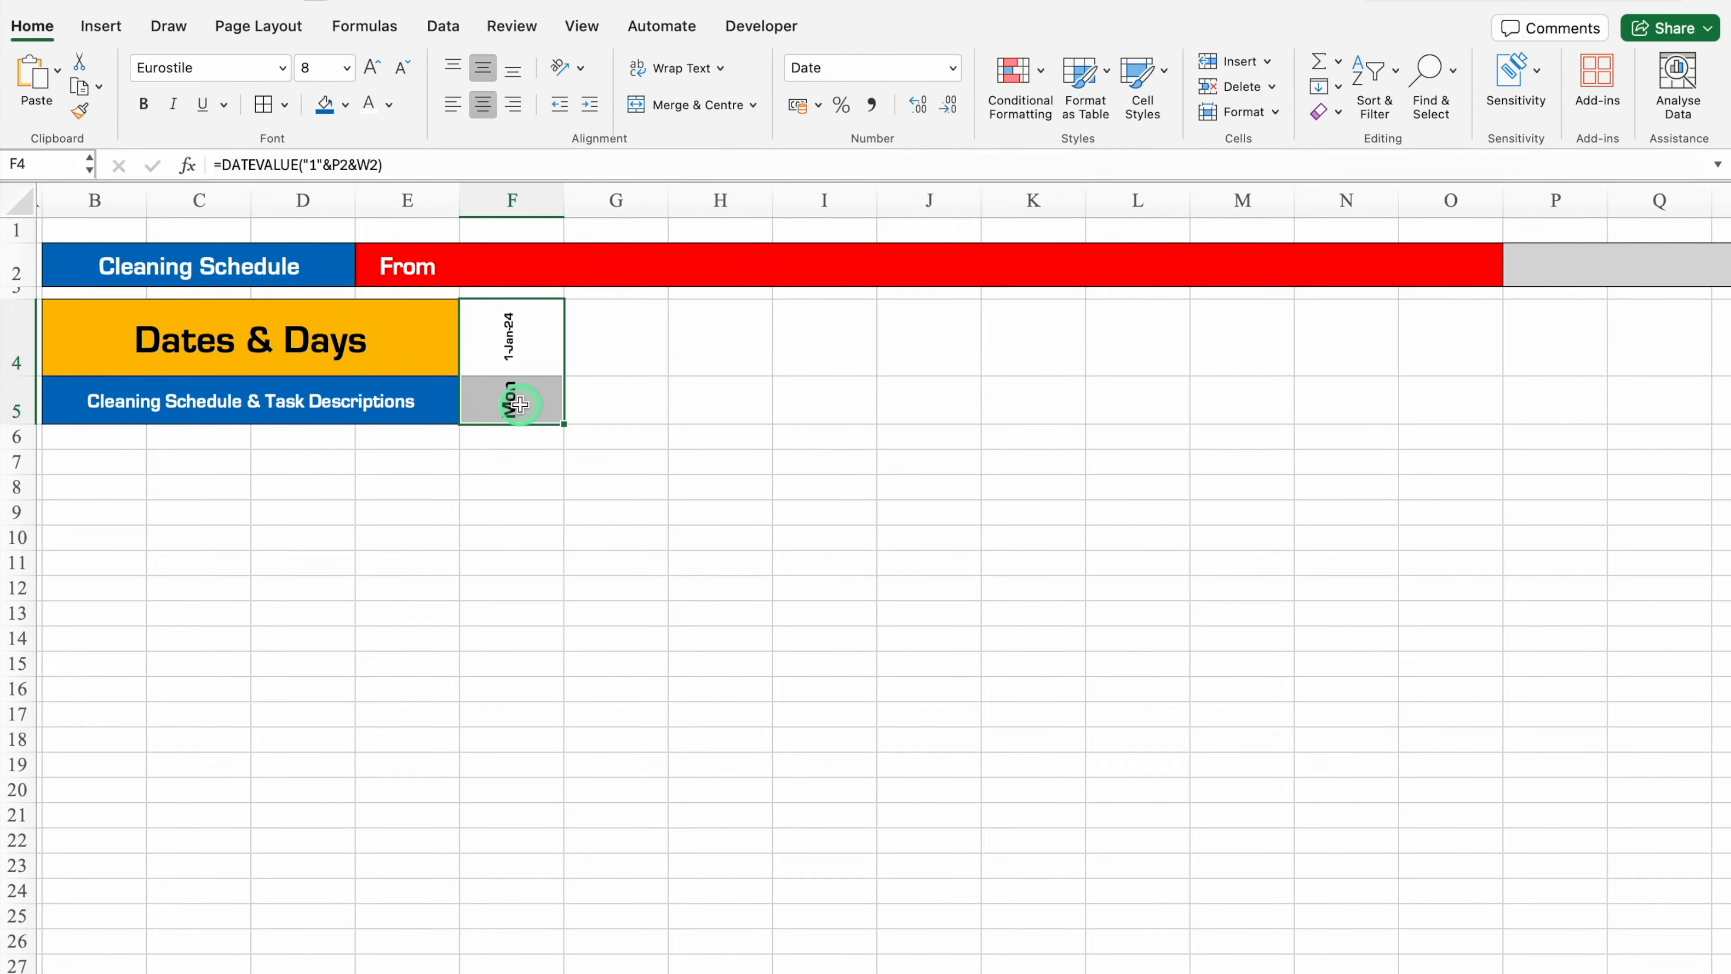
Add a second Classic conditional formatting rule to F4:F5, also based on a formula.
left_click(1014, 73)
left_click(1146, 274)
left_click(862, 225)
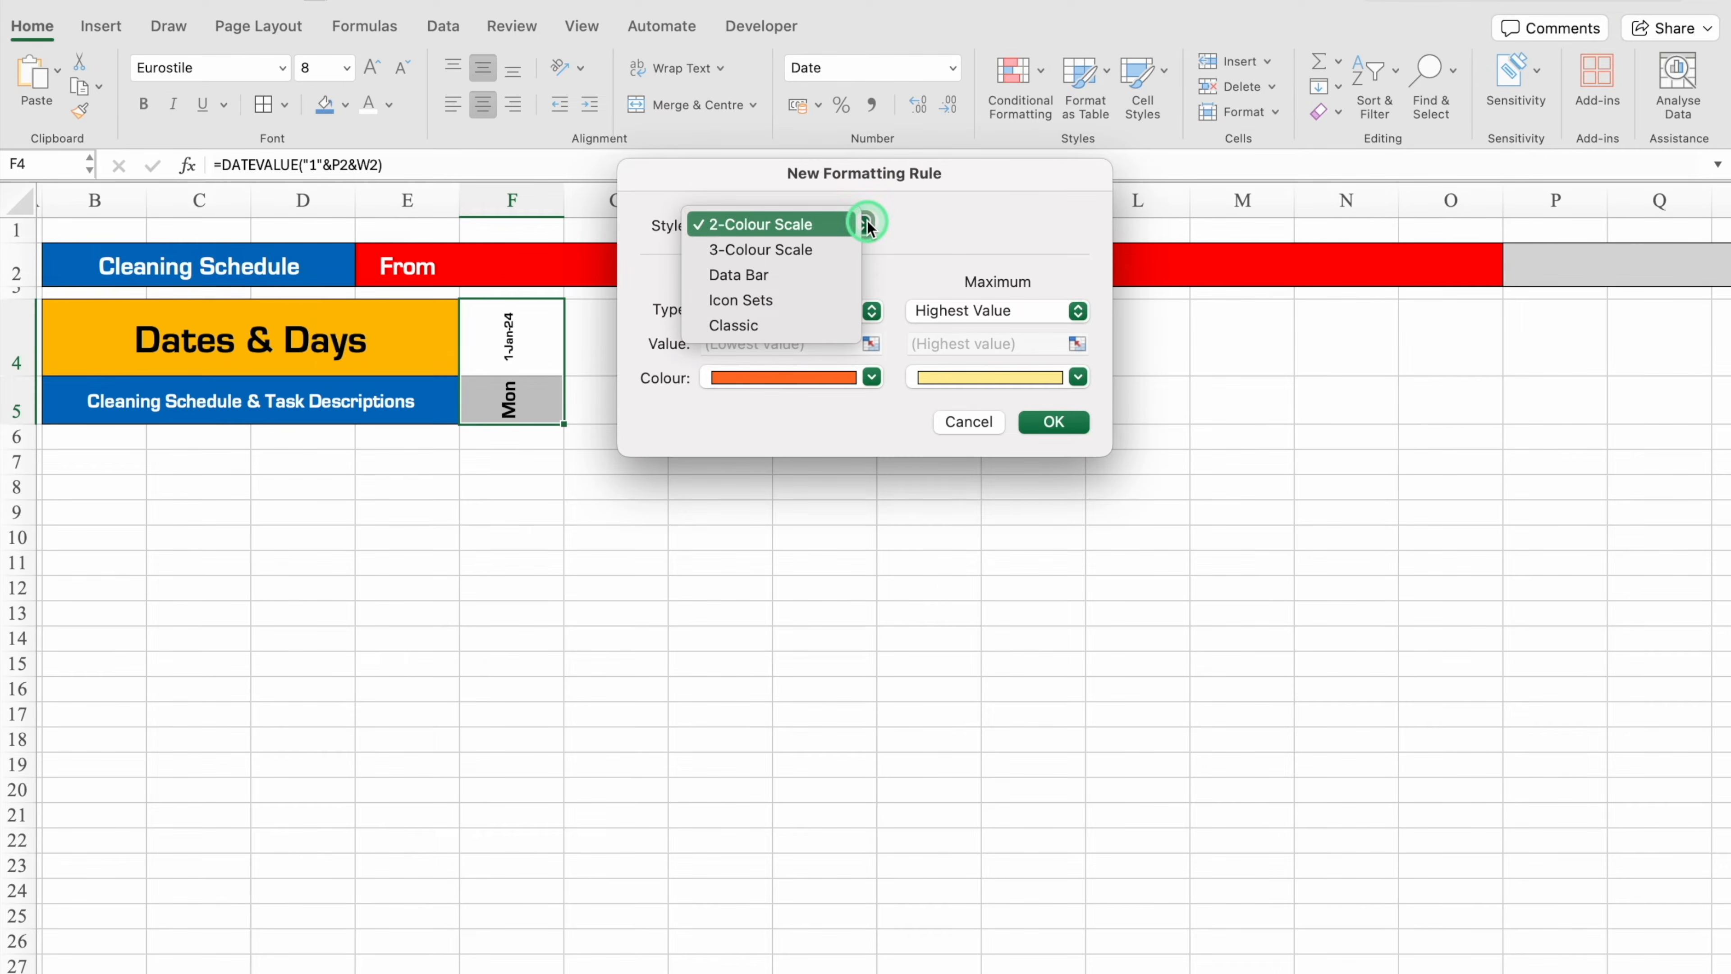
left_click(772, 327)
left_click(806, 283)
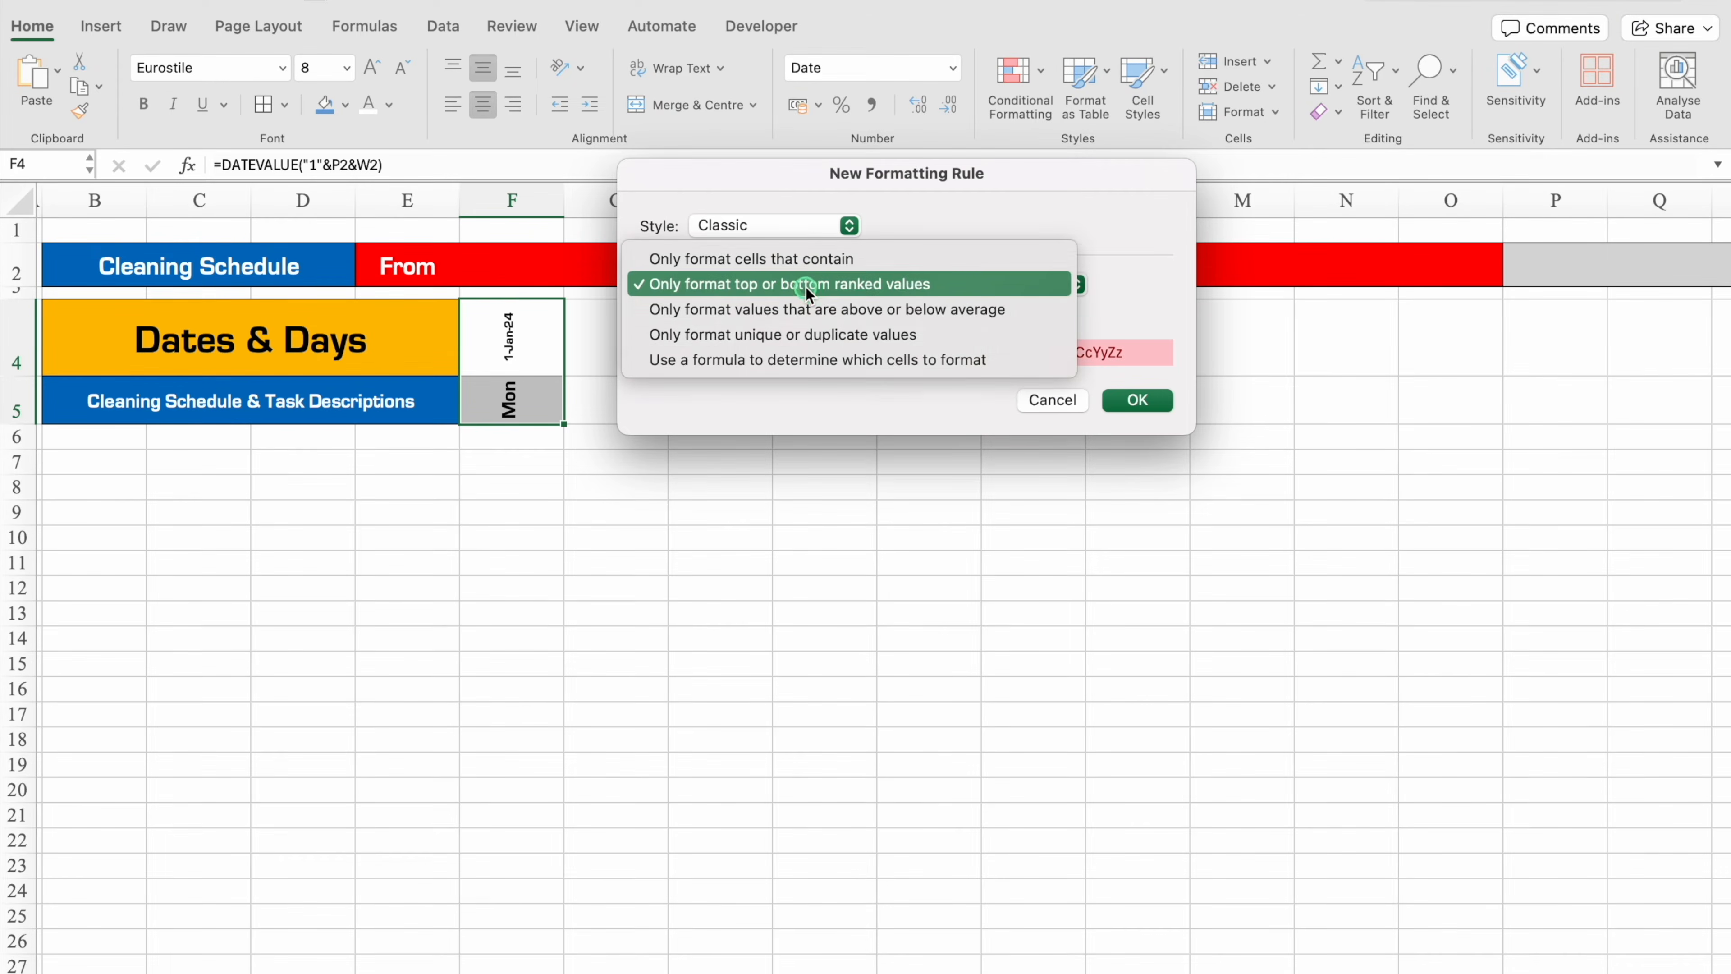
left_click(829, 362)
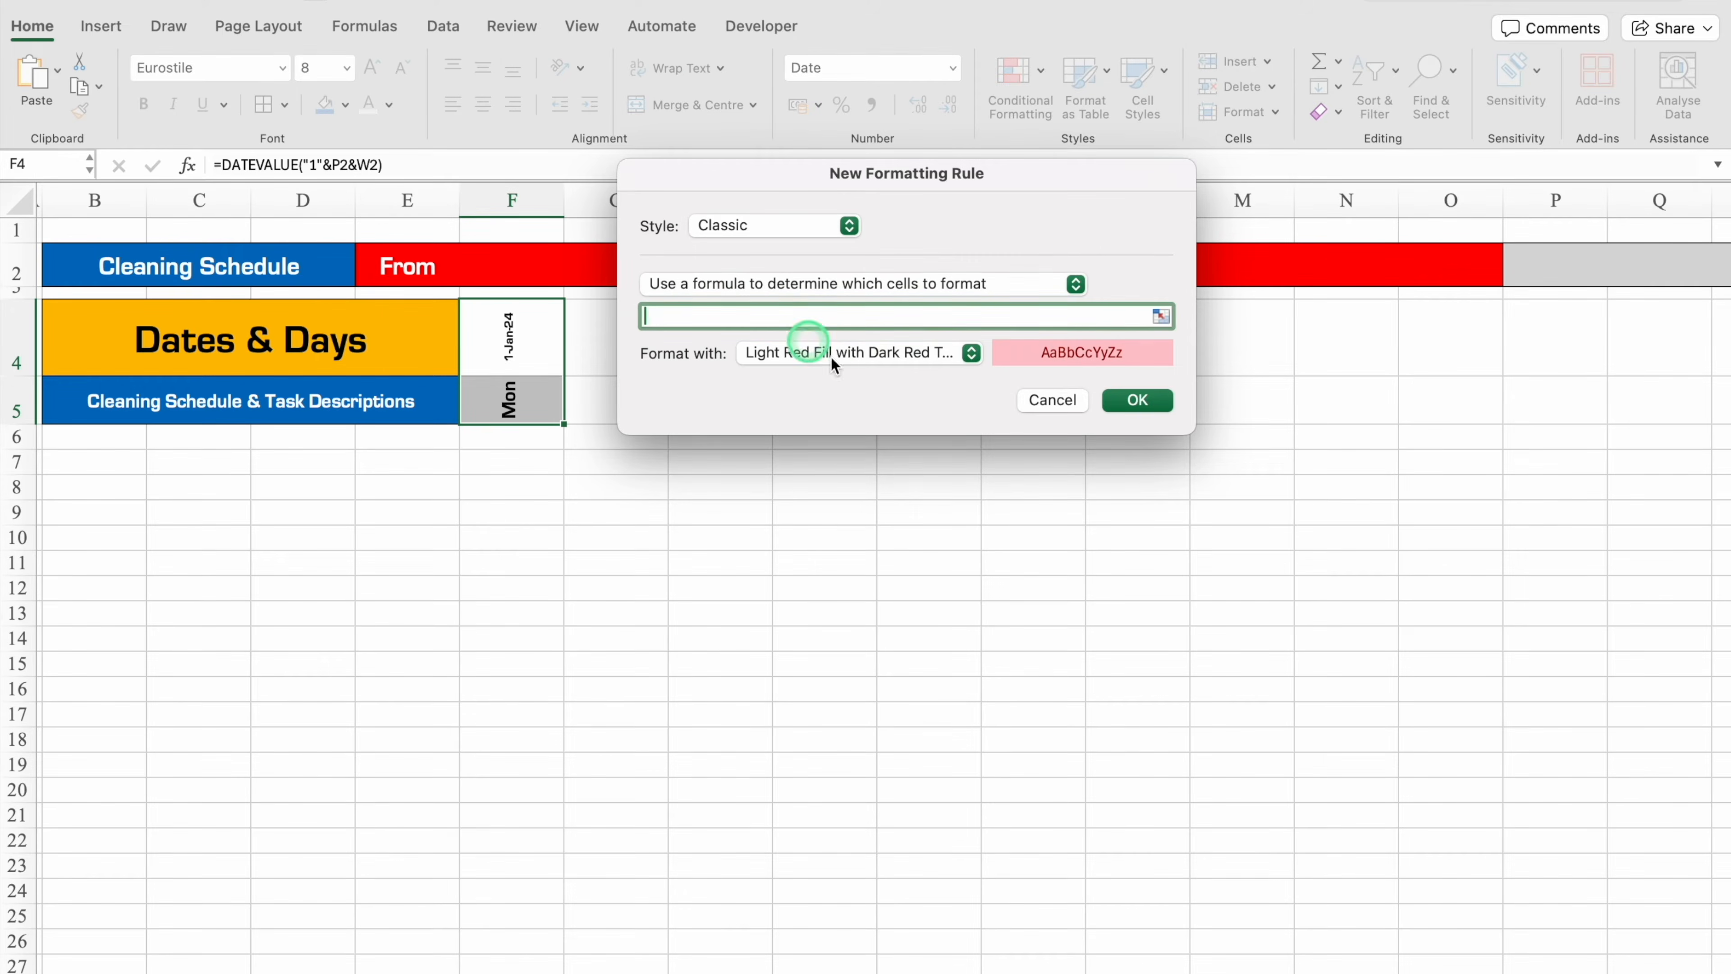
Set the second rule's formula to =MOD(MONTH(F$4),2) to format dates in odd-numbered months.
type("=MOD")
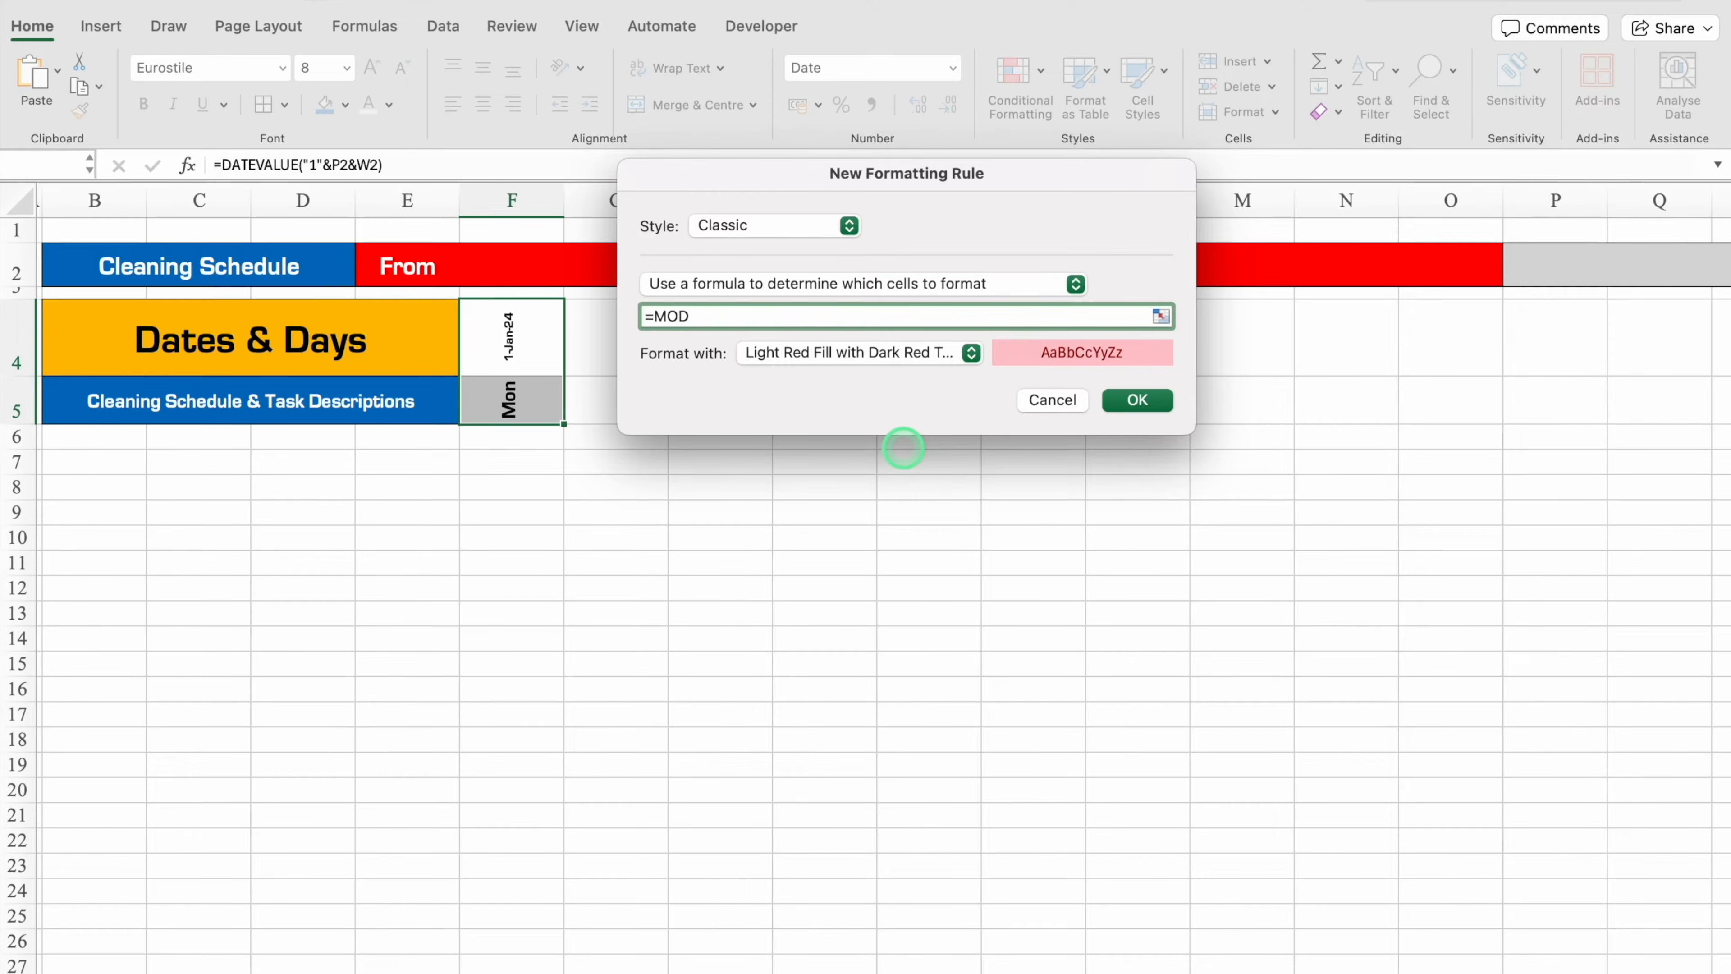
type("(MONTH(")
left_click(533, 346)
left_click(759, 315)
key("BackSpace")
left_click(801, 324)
type("),2)")
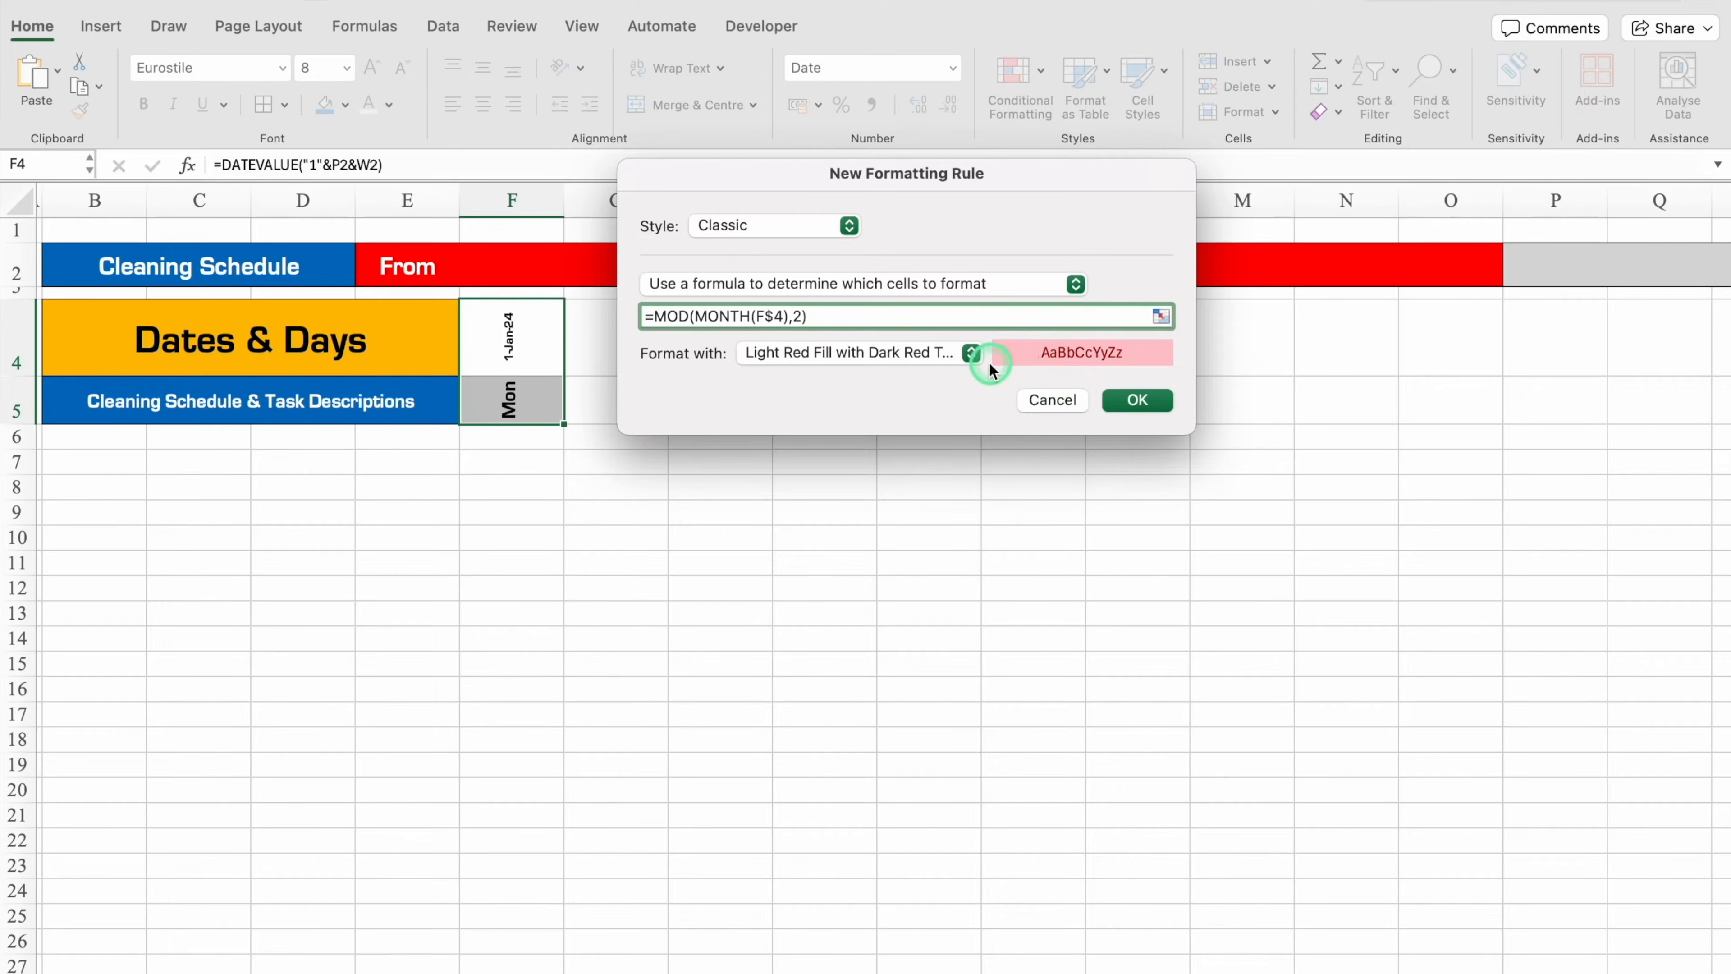
Give the month rule a customised format with a Teal background colour.
left_click(971, 353)
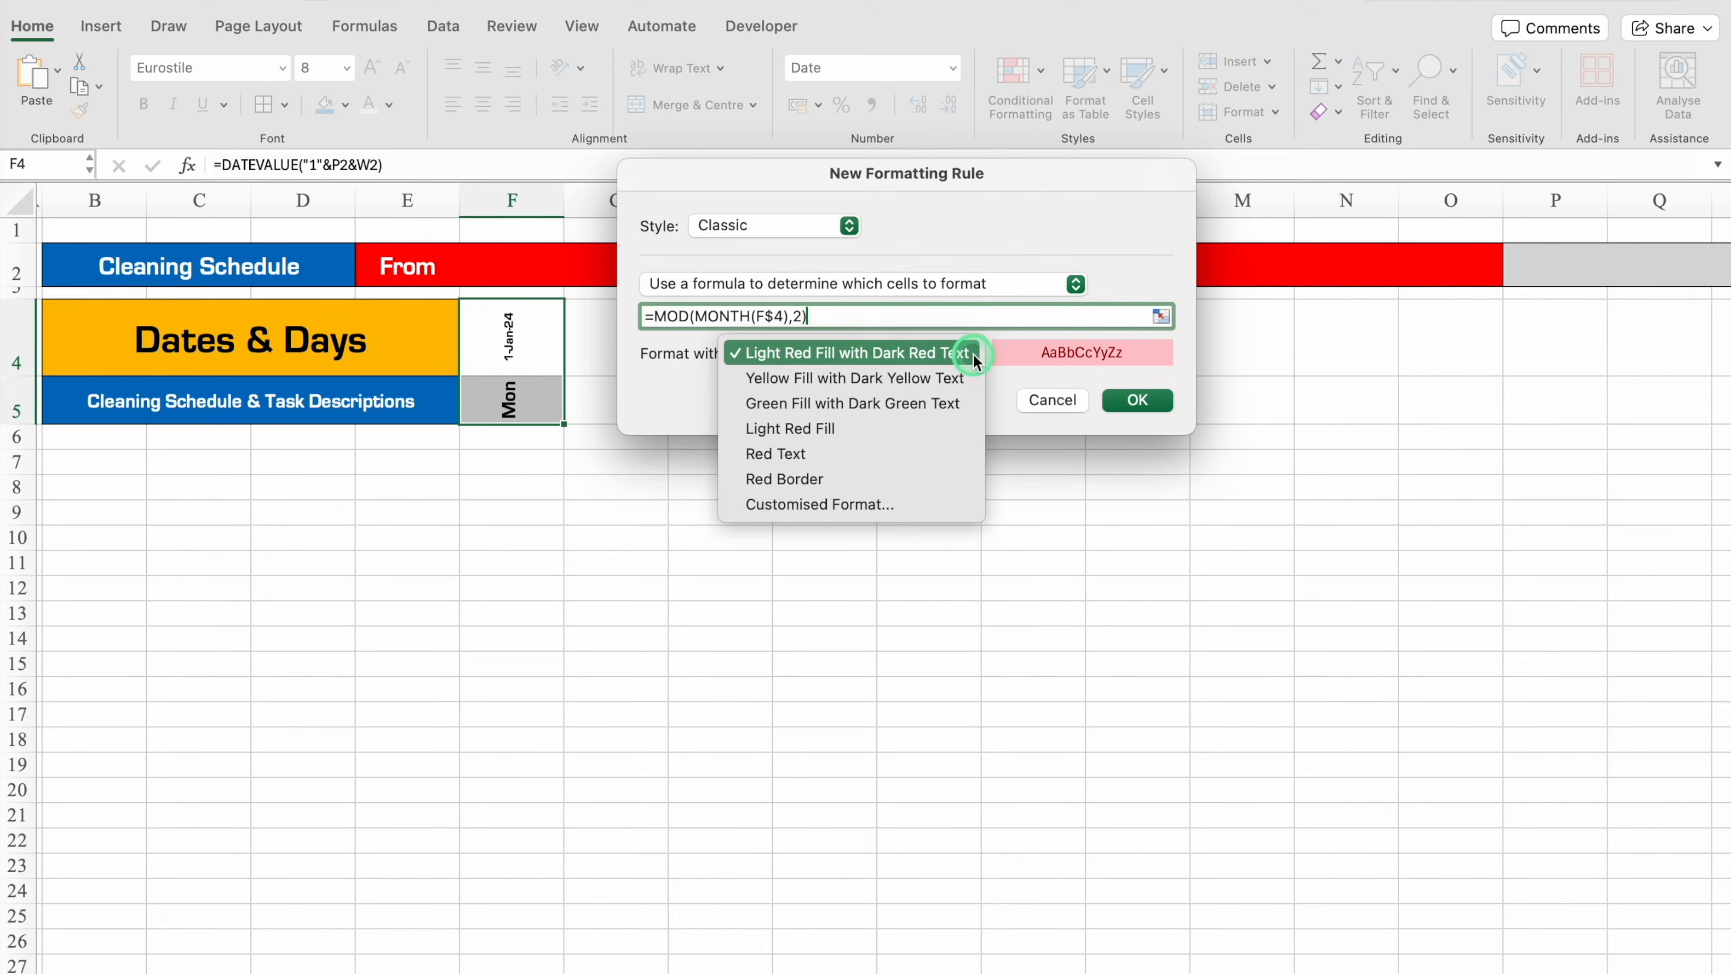
left_click(871, 504)
left_click(971, 123)
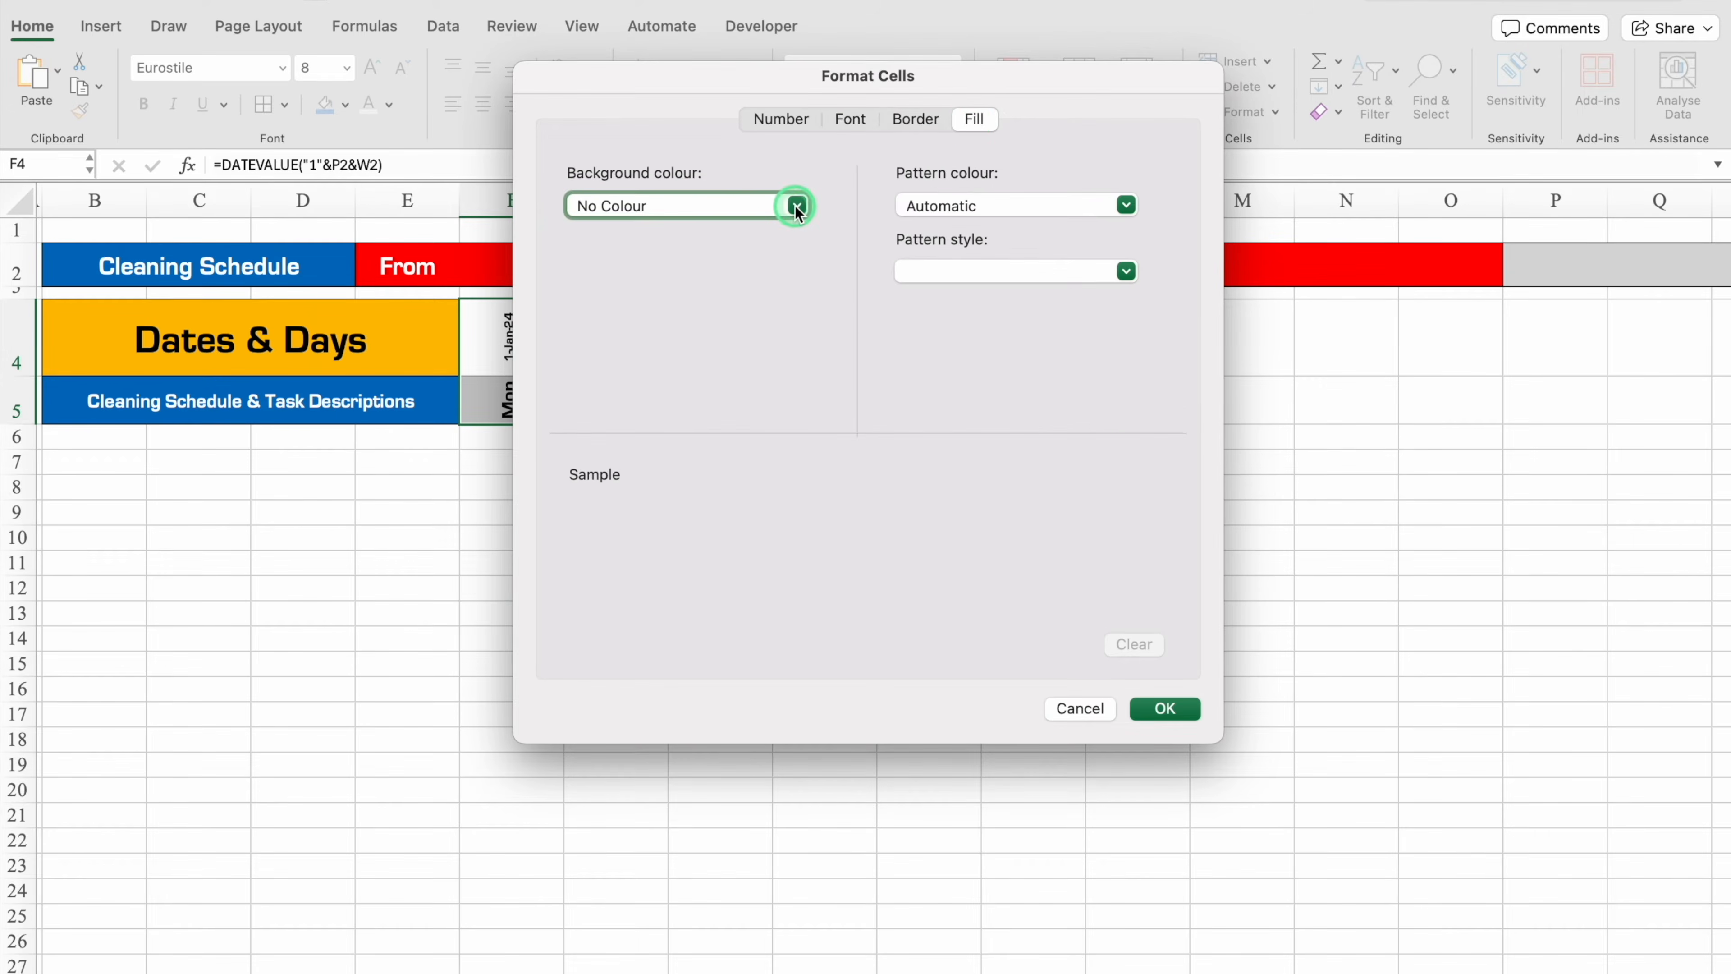
left_click(796, 206)
left_click(693, 510)
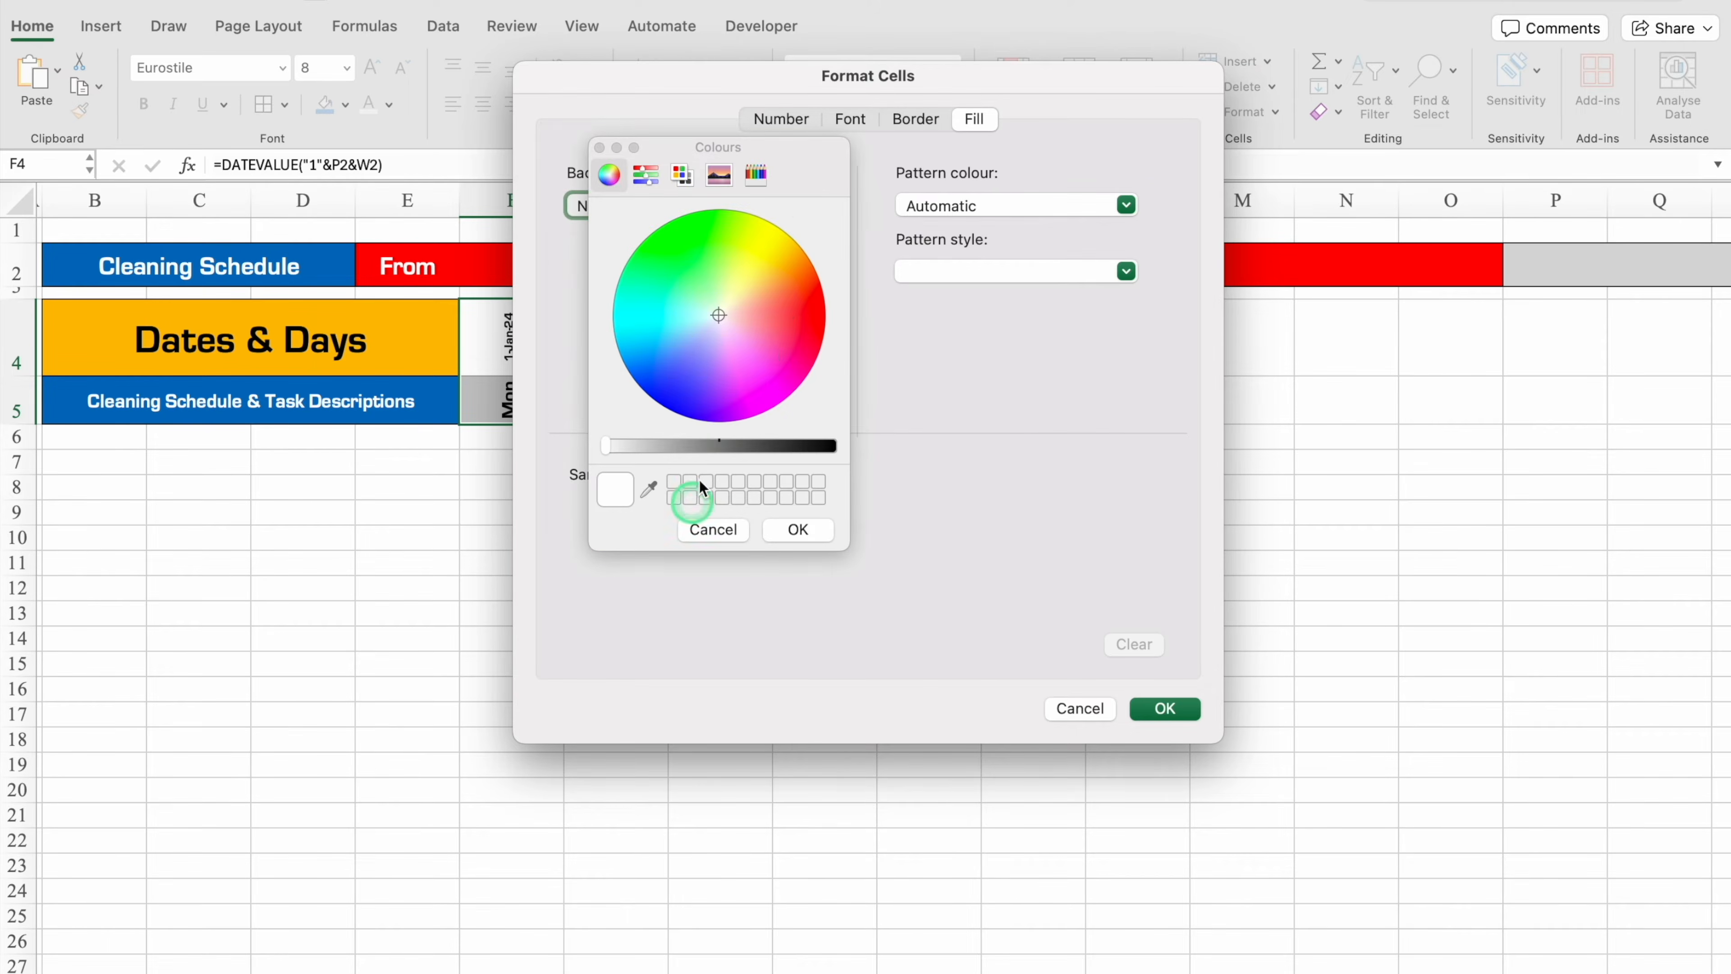
left_click(755, 175)
left_click(731, 338)
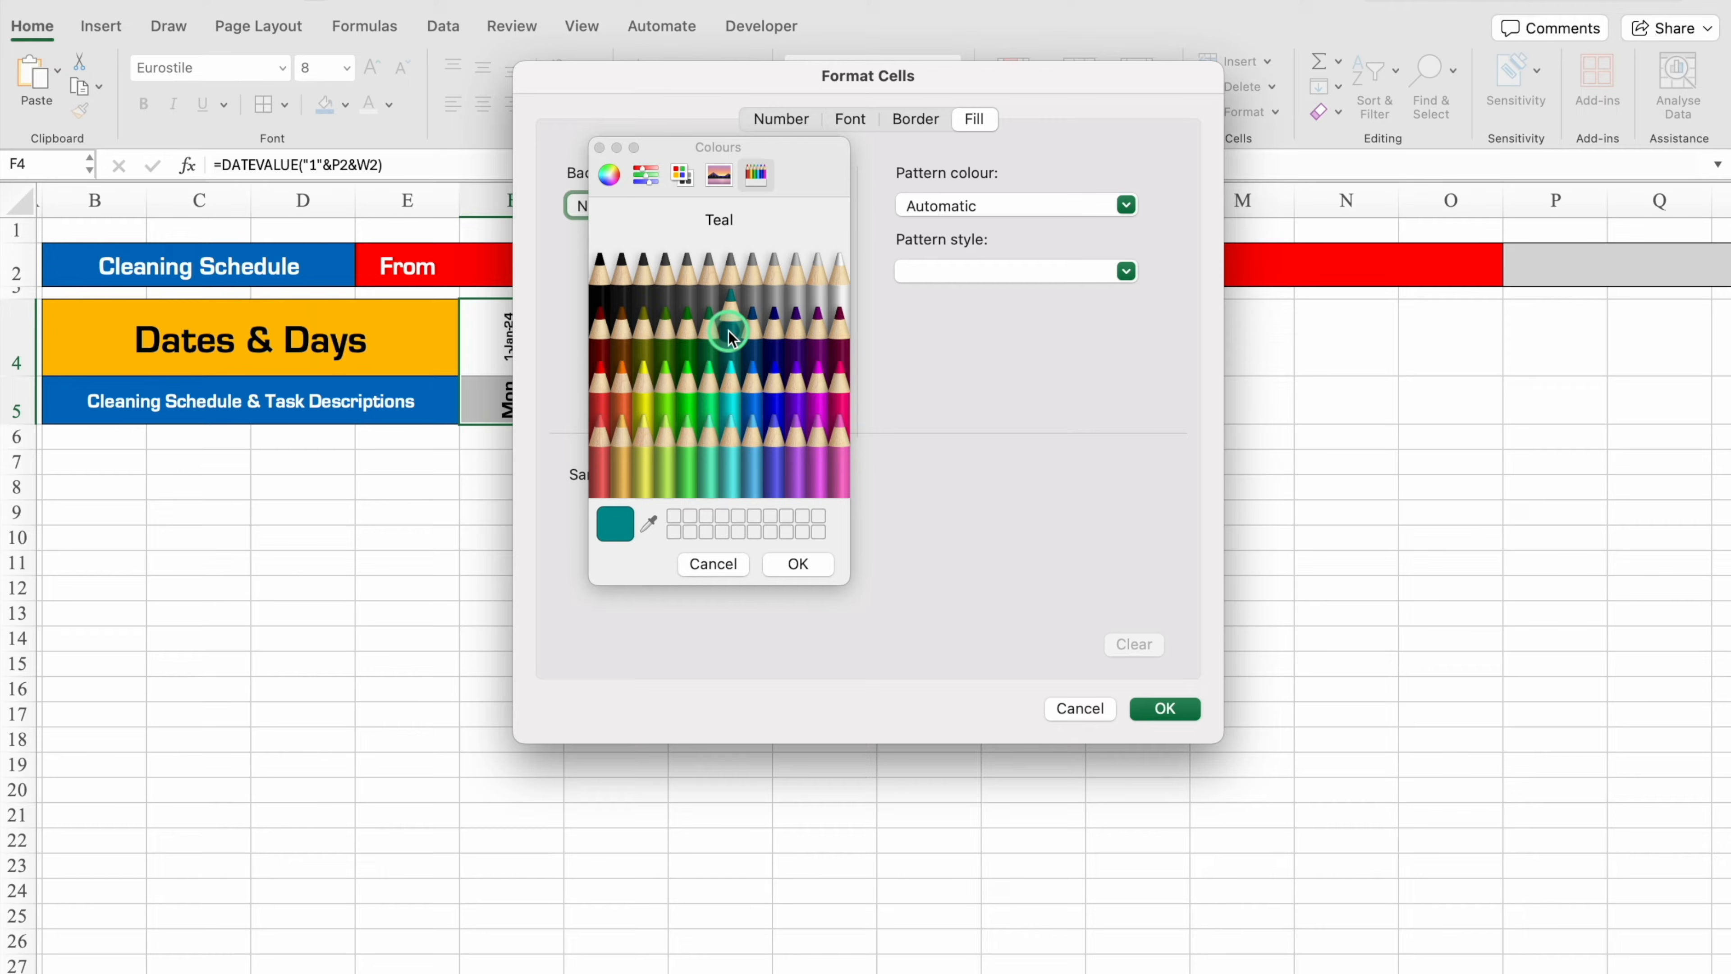
left_click(793, 564)
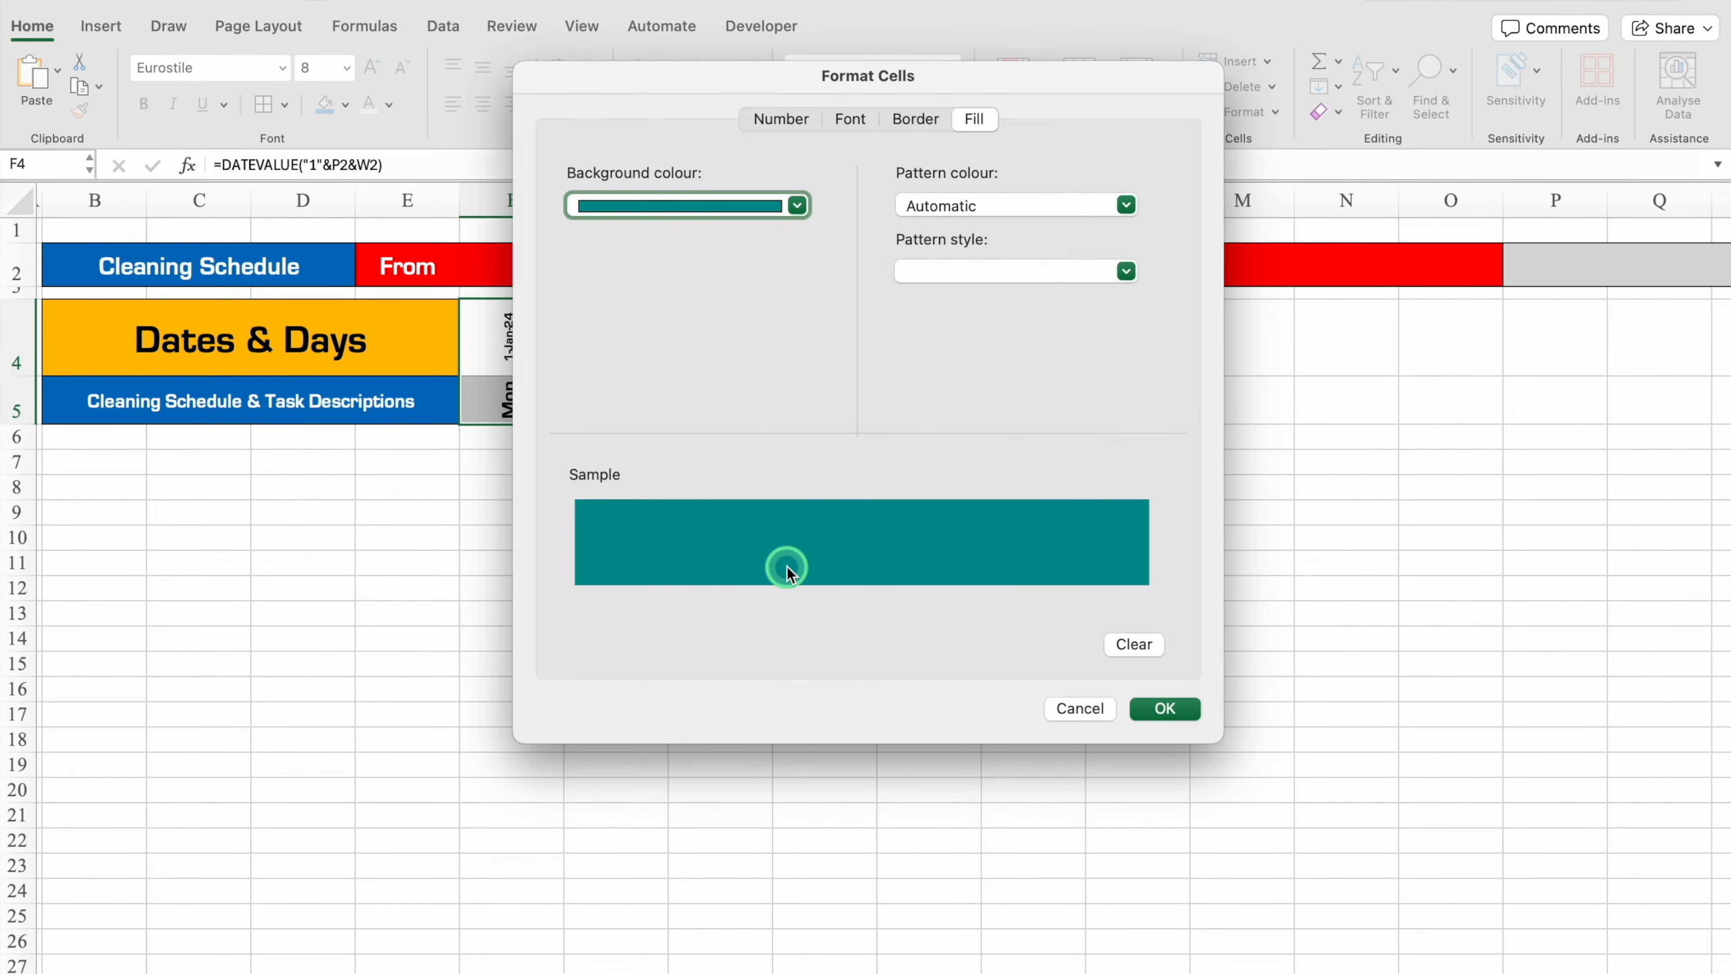
Set the month rule's font colour to white and apply the rule to F4:F5.
left_click(860, 125)
left_click(1015, 383)
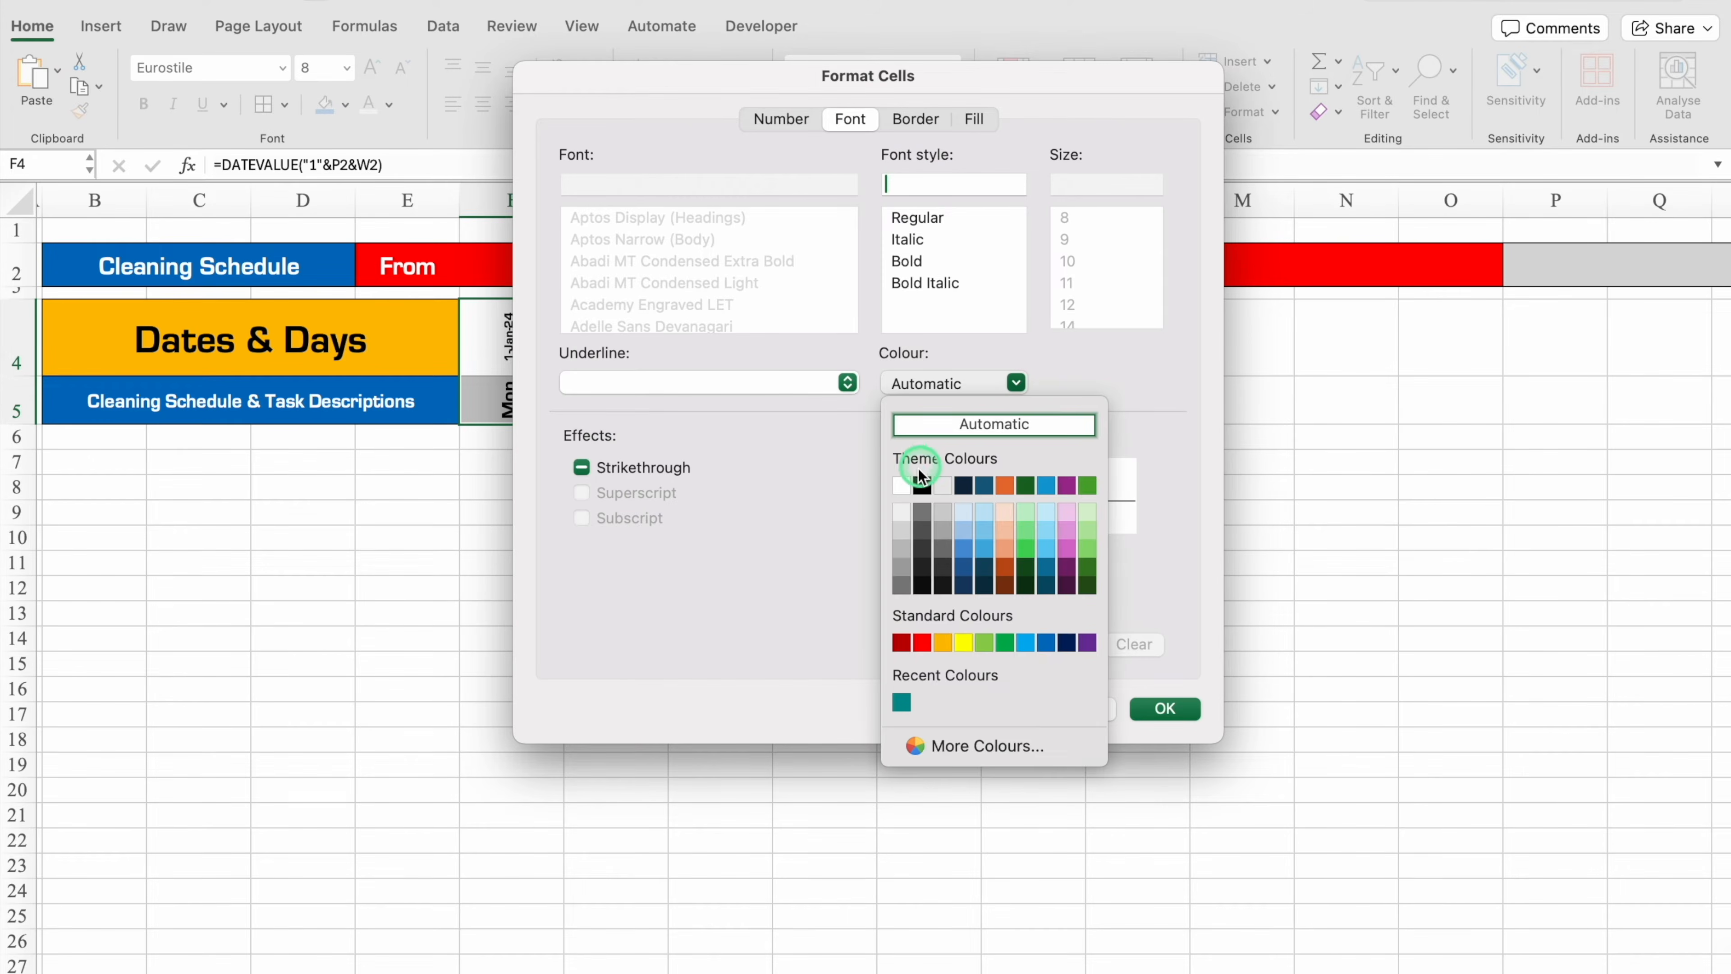
left_click(908, 486)
left_click(1164, 707)
left_click(1130, 395)
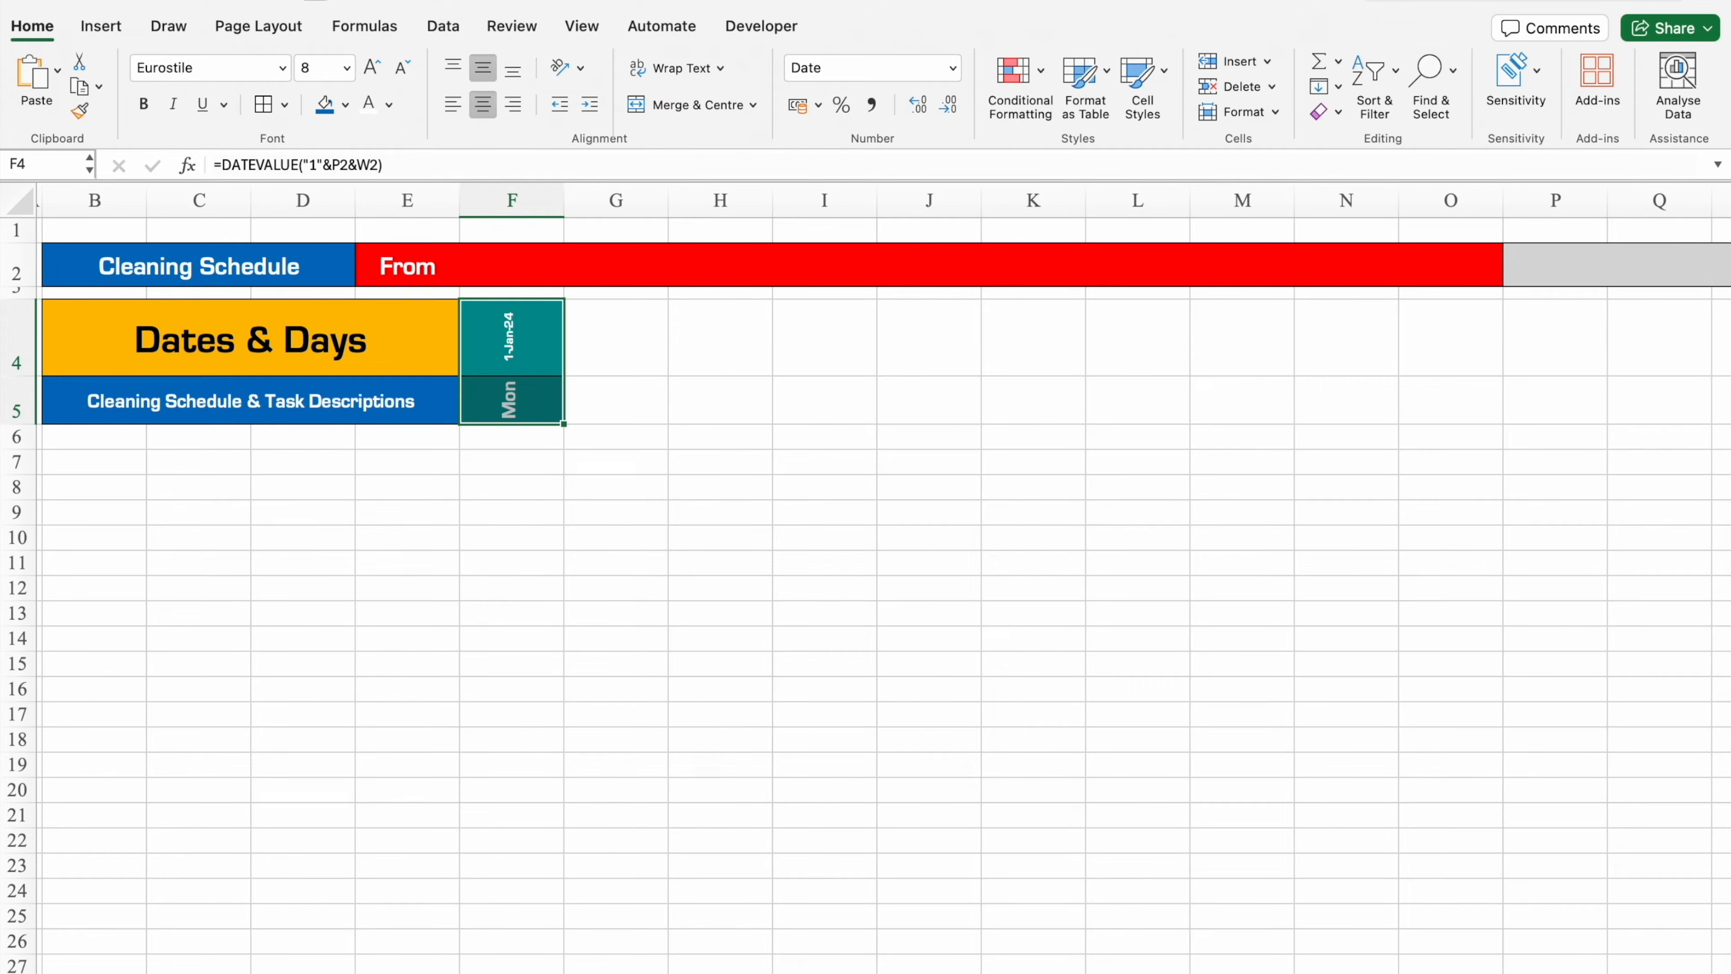
Switch the month drop-down in P2 to FEBRUARY to check the date formatting.
scroll(1128, 278, "down", 4)
left_click(1235, 240)
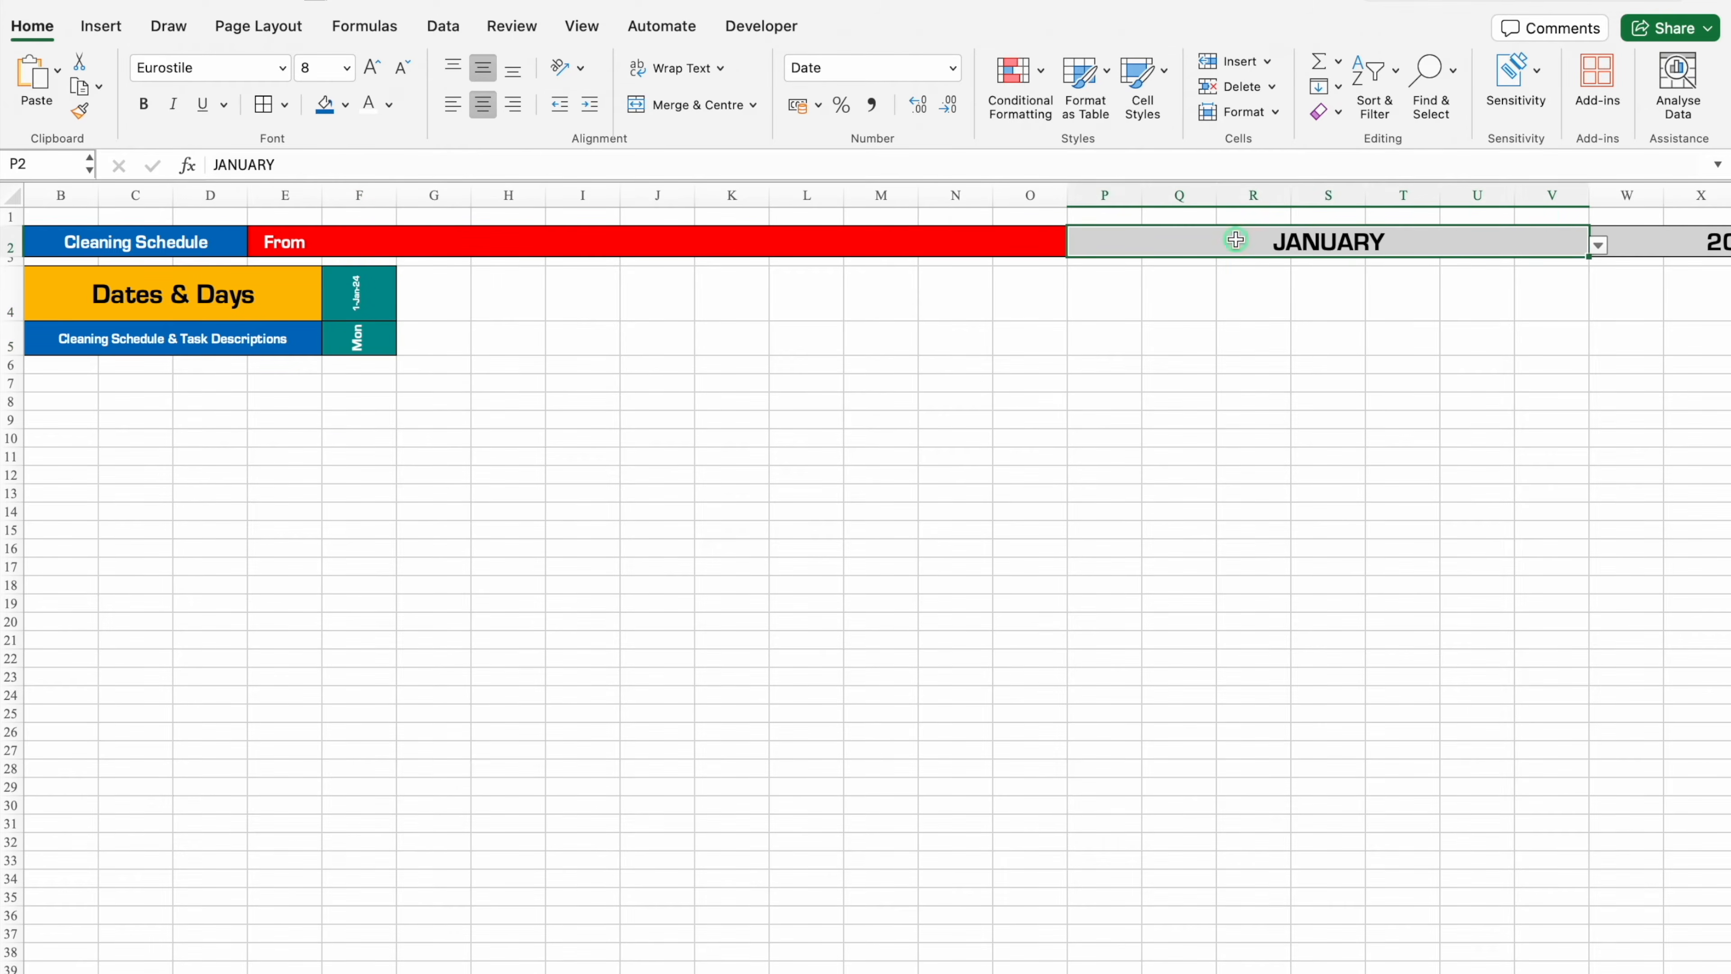
left_click(1599, 246)
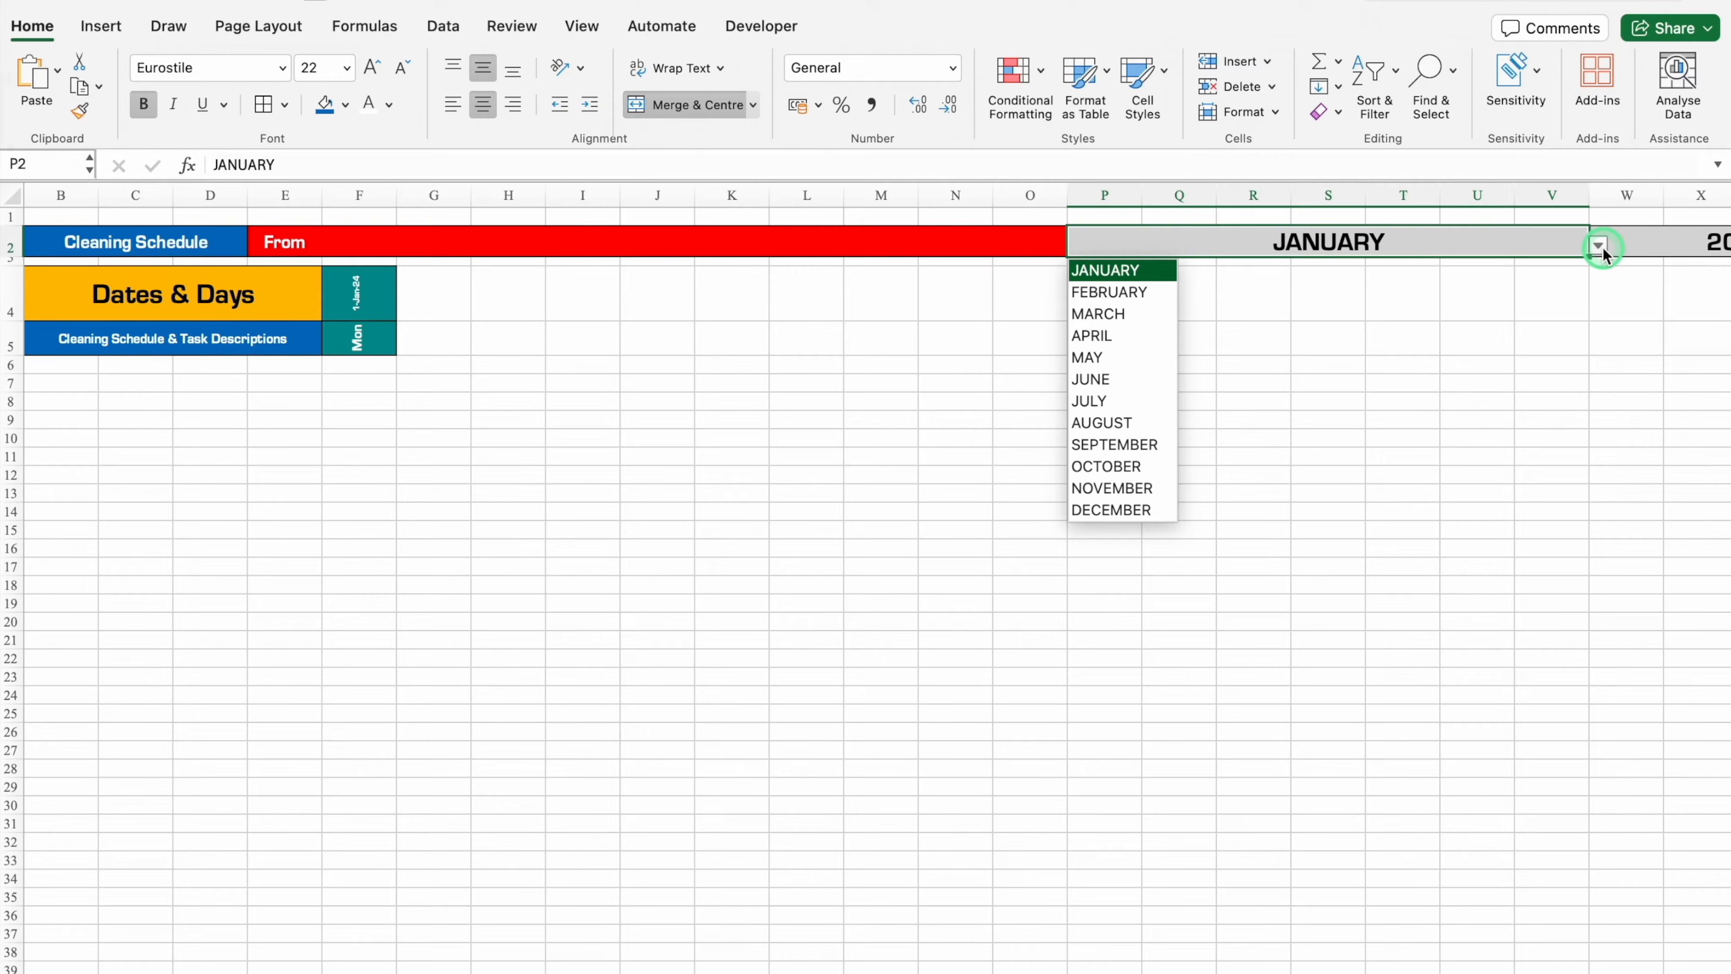
left_click(1168, 291)
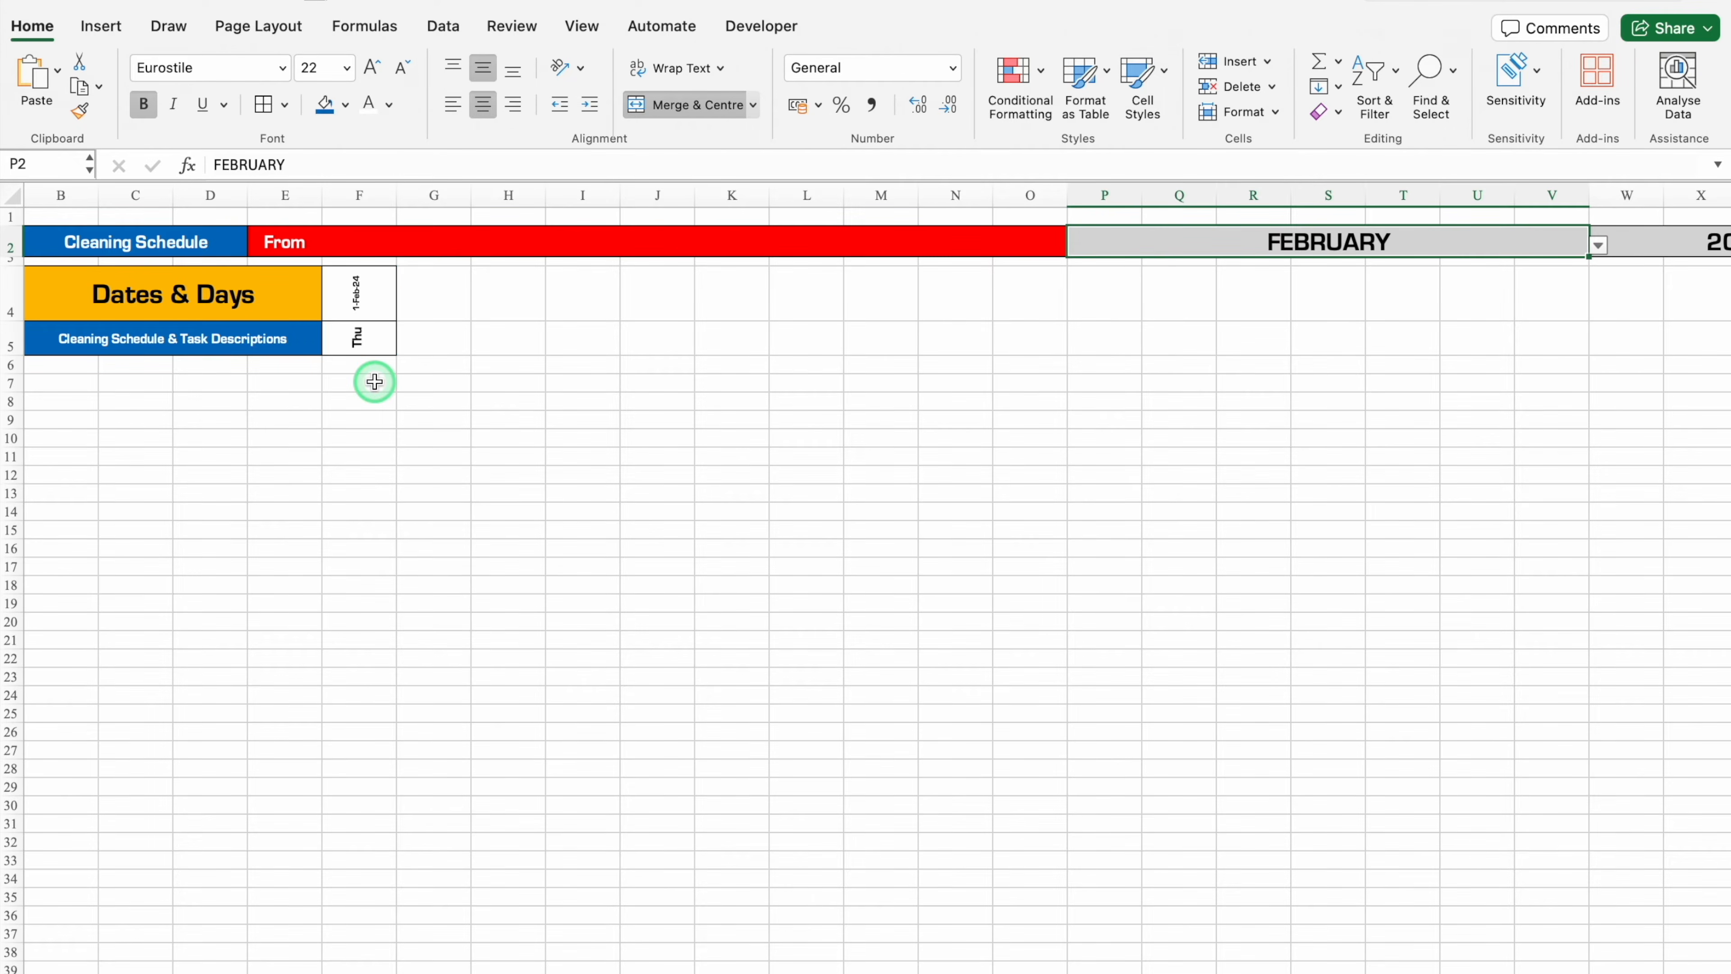
Fill the date and weekday cells F4:F5 with blue and set their font colour to white.
left_click_drag(374, 280, 380, 329)
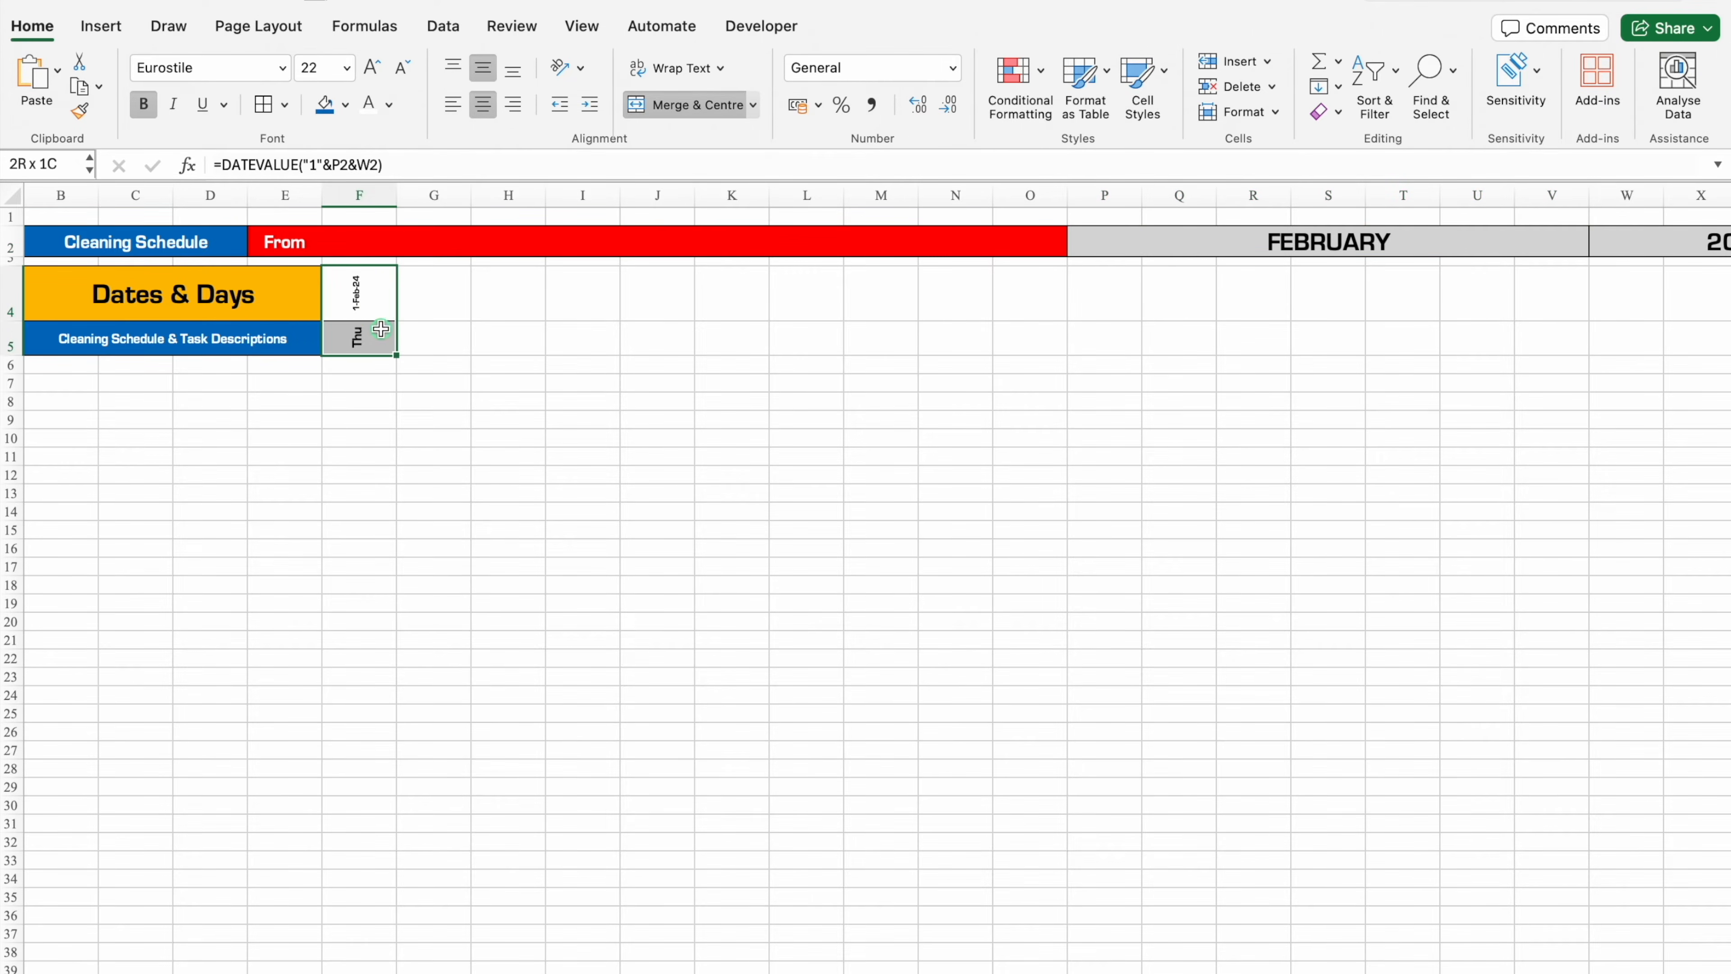
left_click(324, 107)
left_click(369, 104)
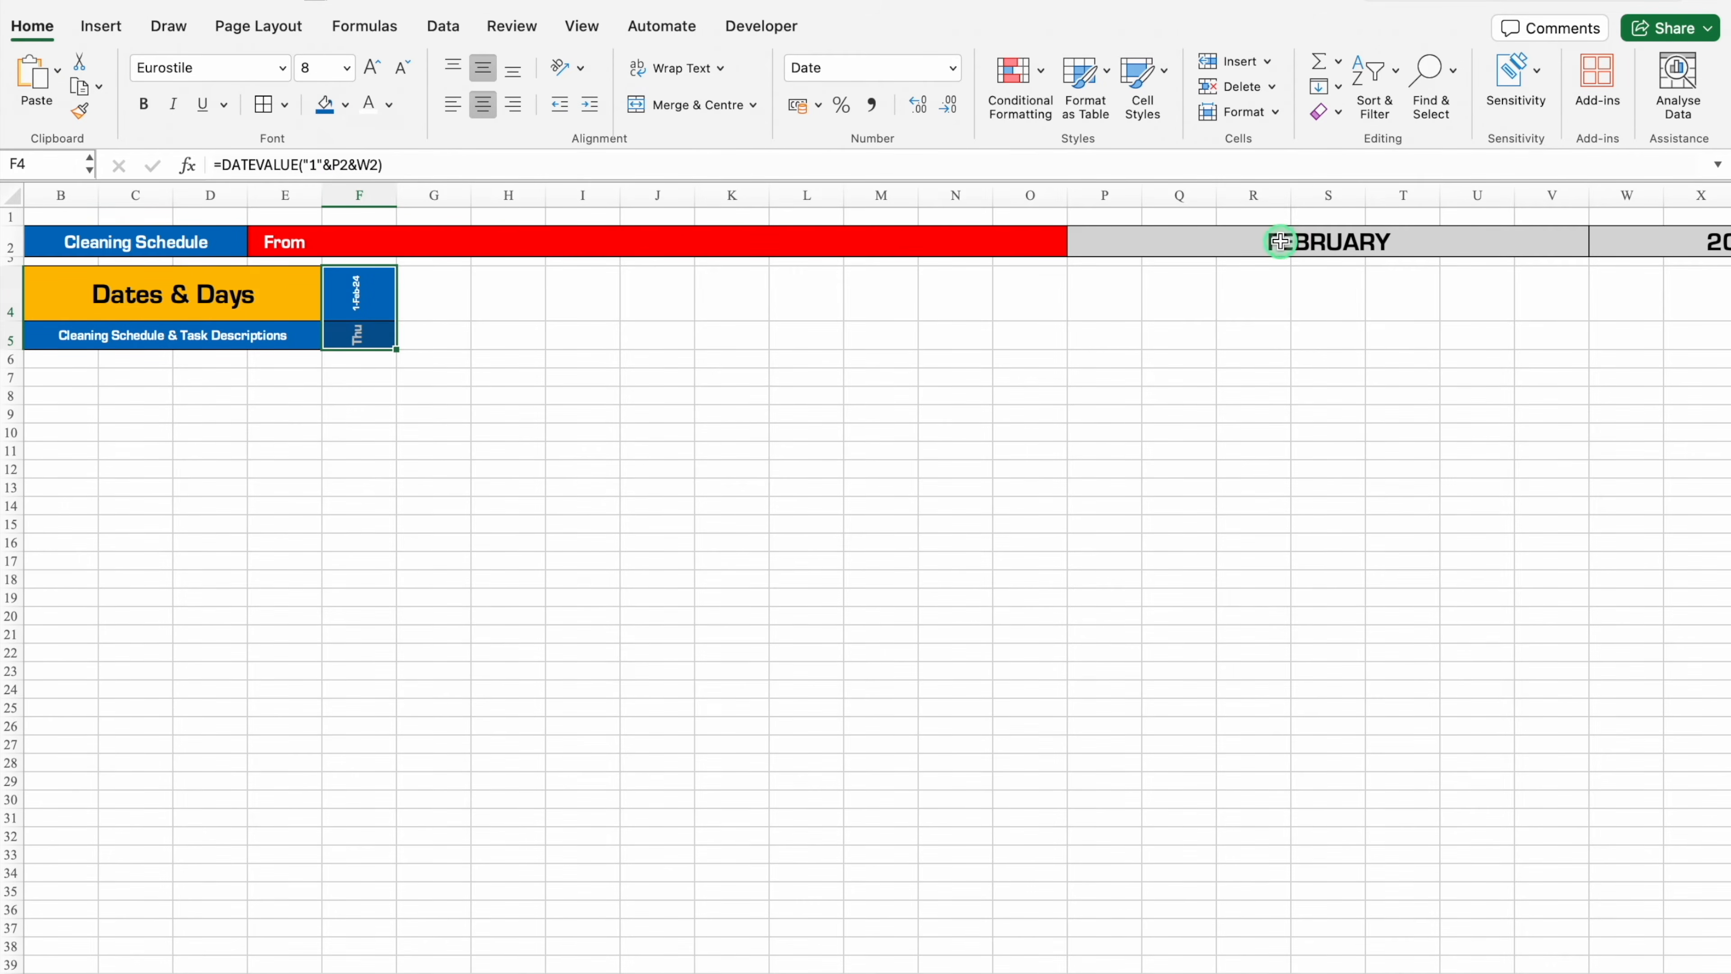
Test the date colours by switching the month in P2 to MARCH and back to JANUARY.
left_click(1548, 236)
left_click(1598, 244)
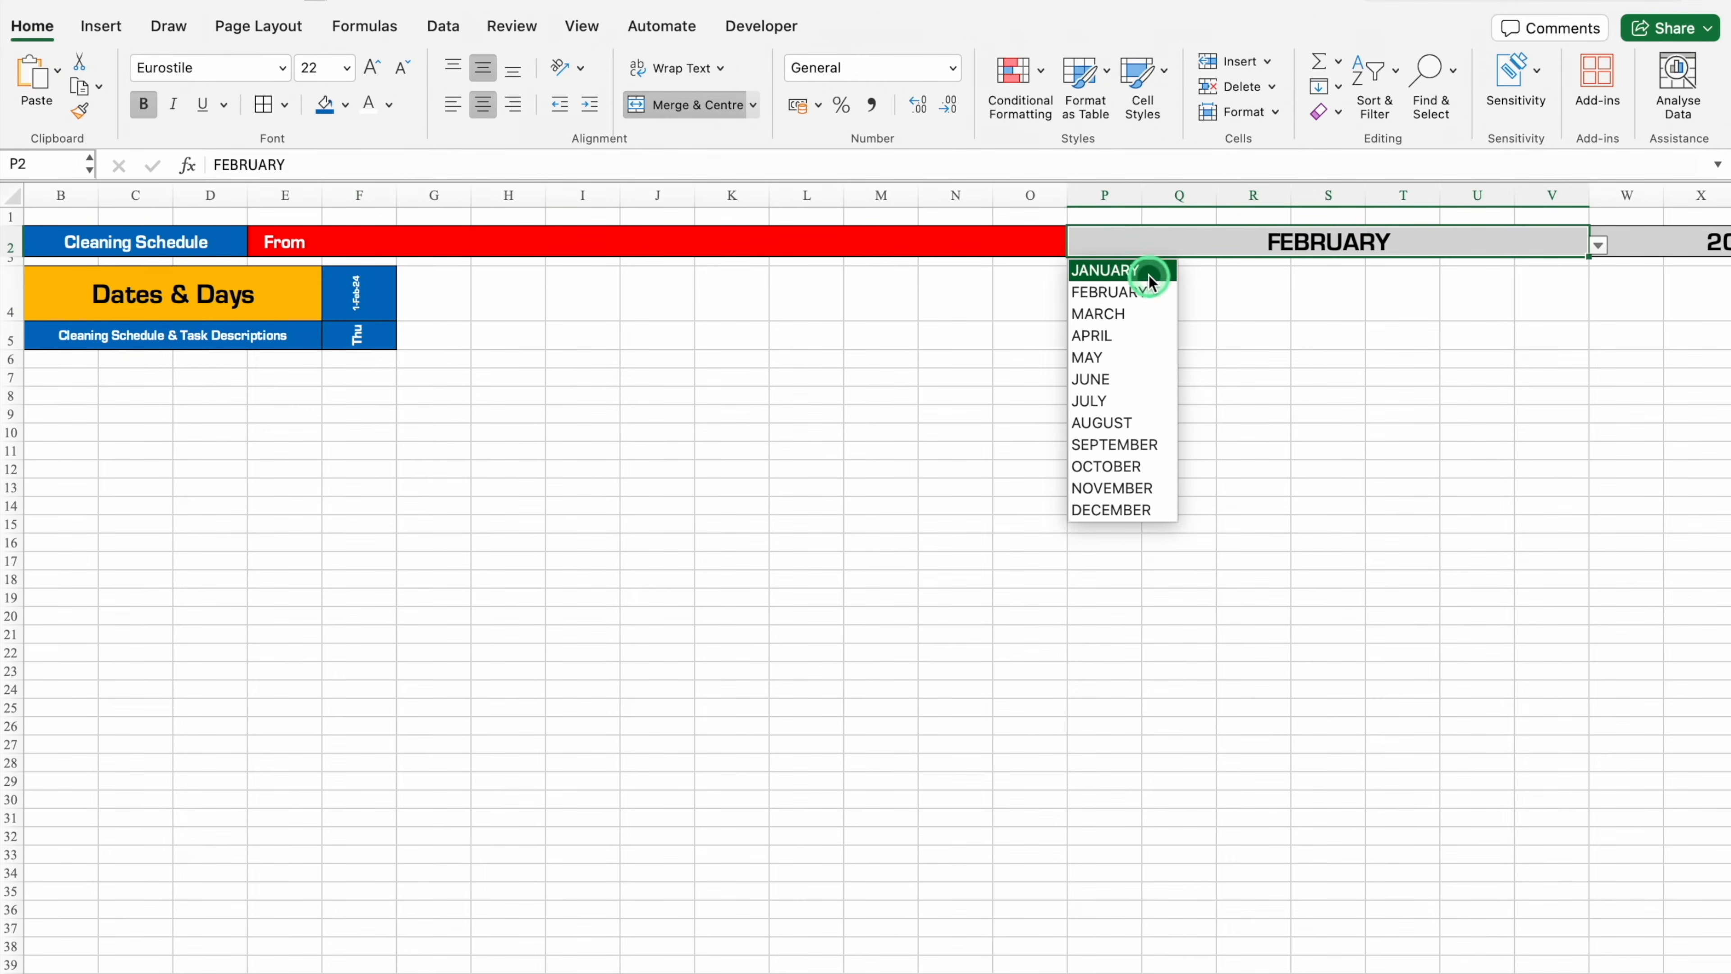
left_click(1148, 316)
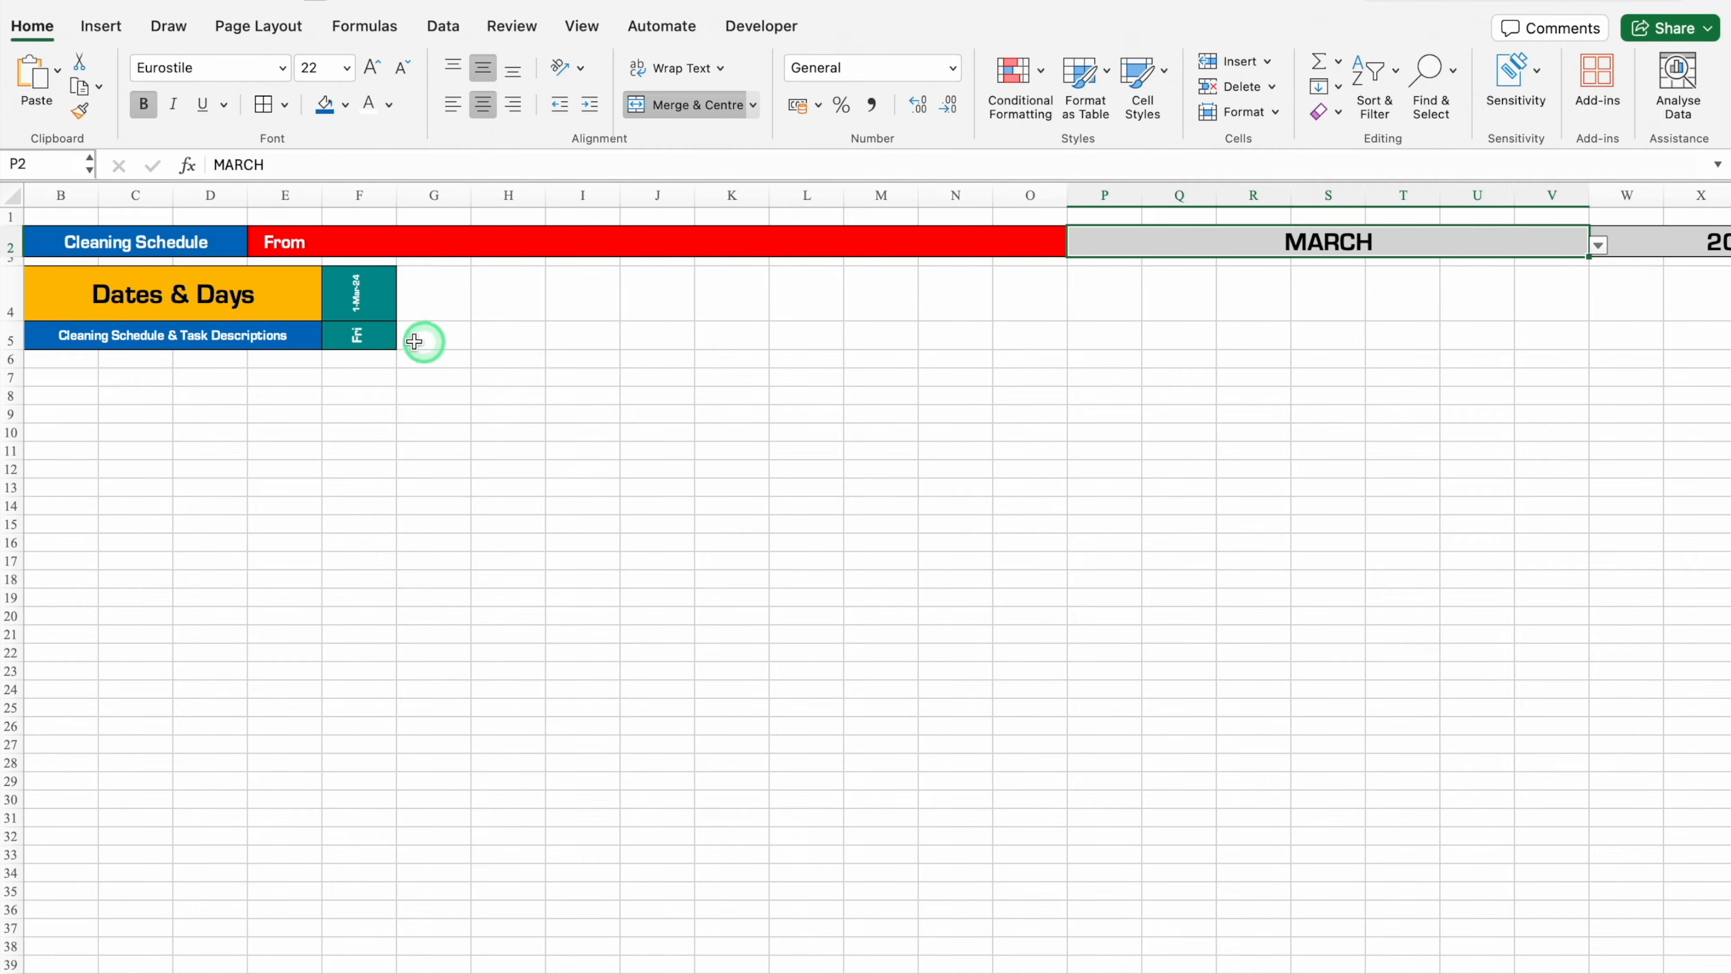
left_click(1598, 245)
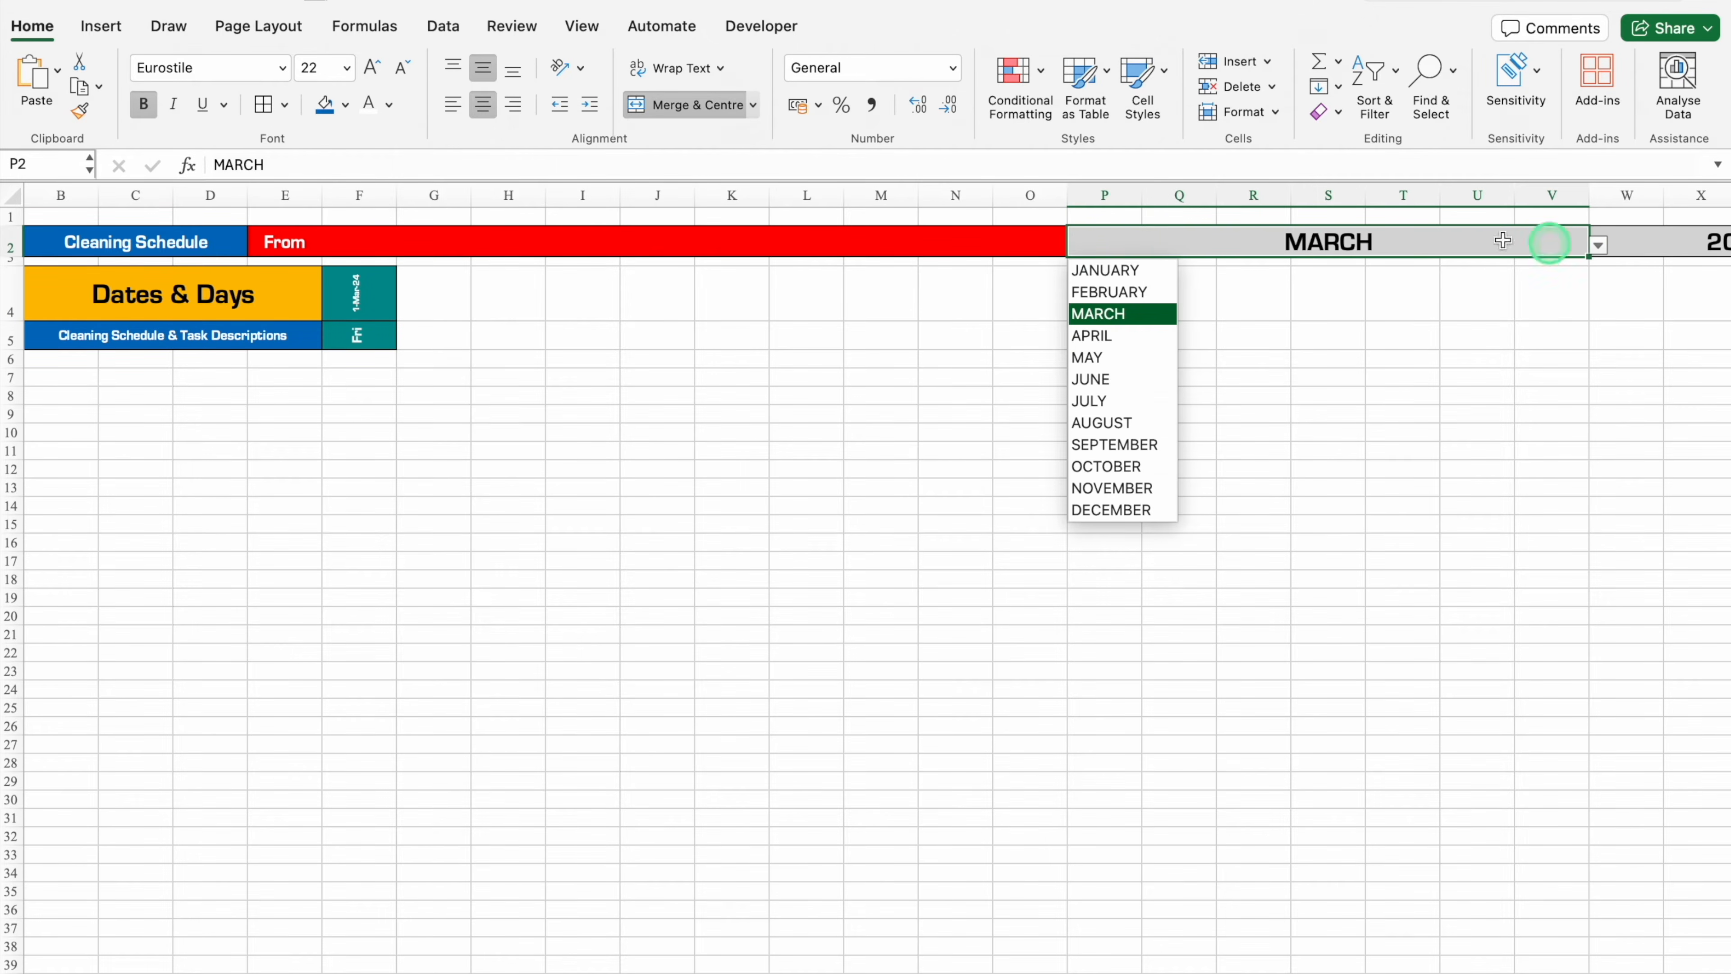
left_click(1134, 273)
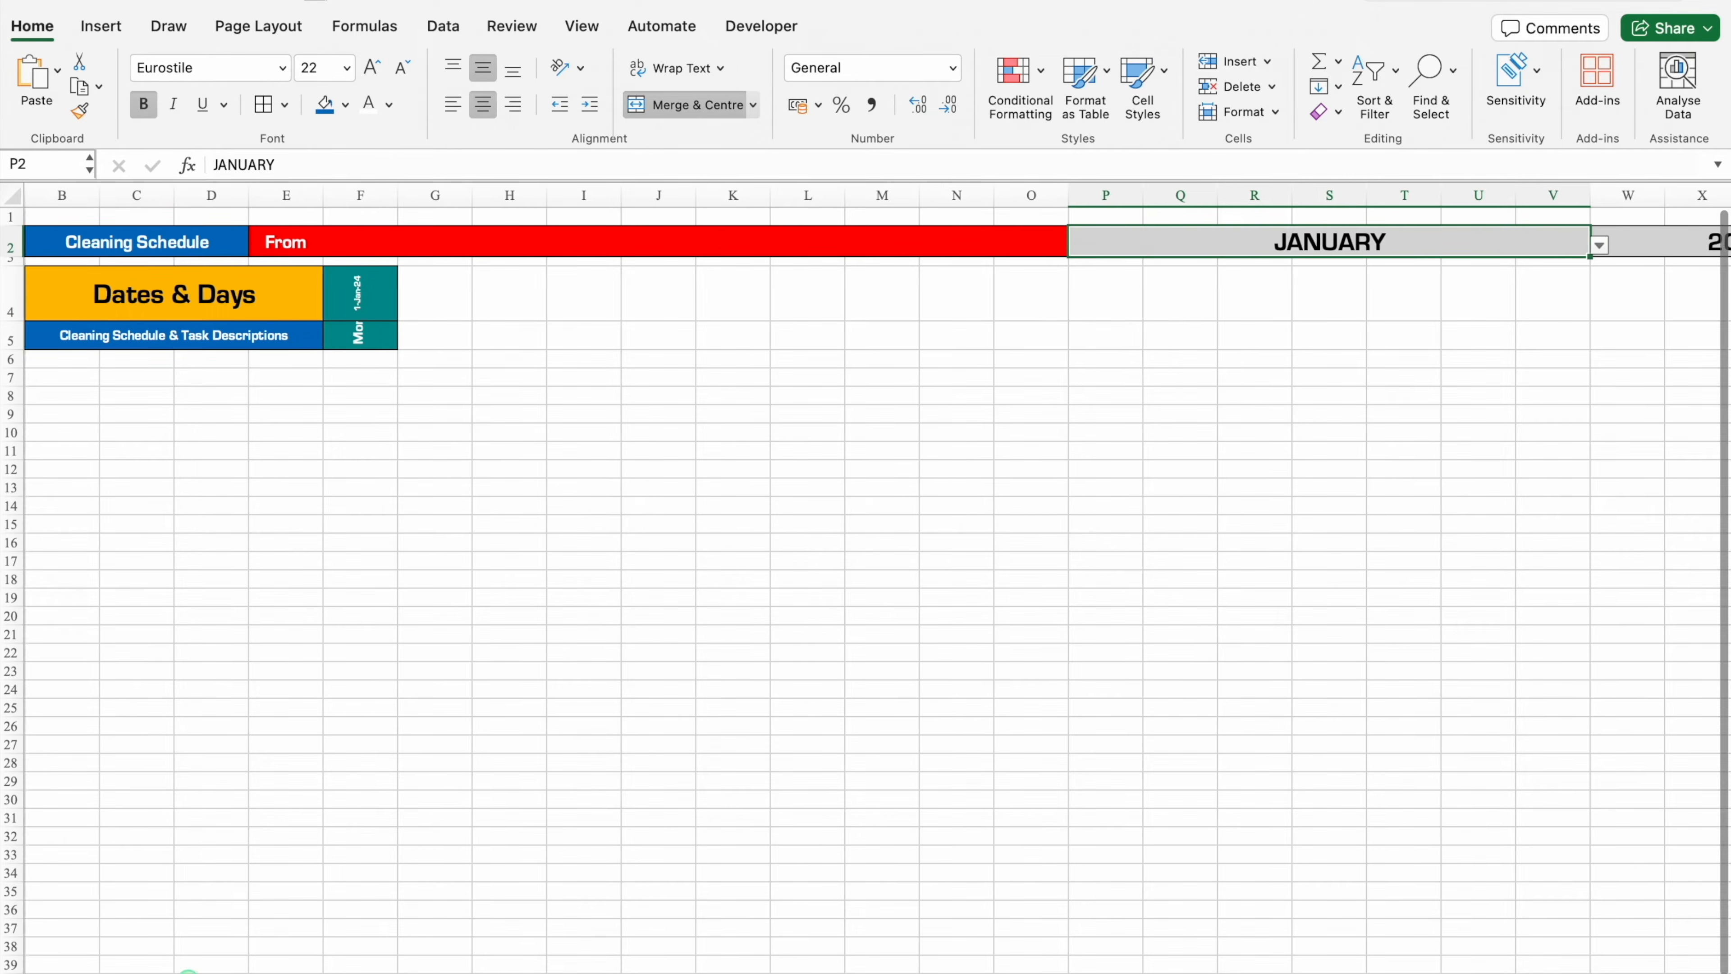
Make row 5 slightly taller and reduce the weekday font size in F5 to 10.
scroll(66, 963, "left", 1)
left_click_drag(16, 349, 19, 363)
left_click(382, 314)
left_click(386, 338)
left_click(402, 69)
left_click(400, 67)
left_click(400, 68)
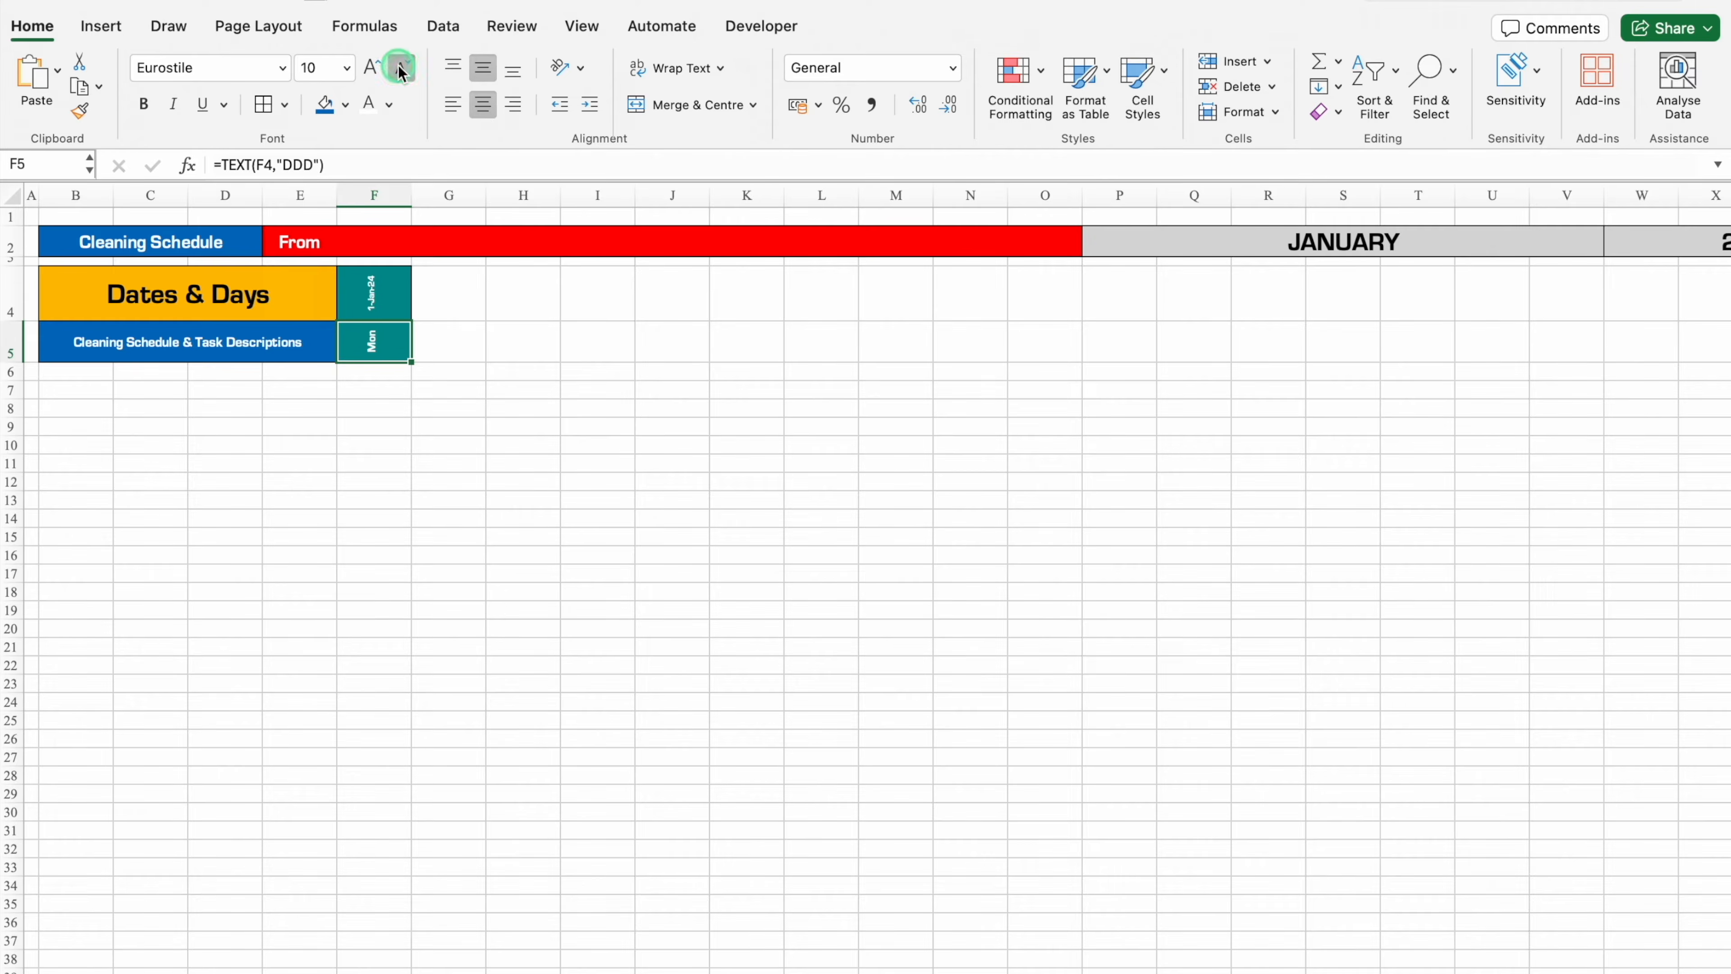
Enter the heading "Cleaning Areas" in B6 and widen column B to about twice its width.
left_click(171, 526)
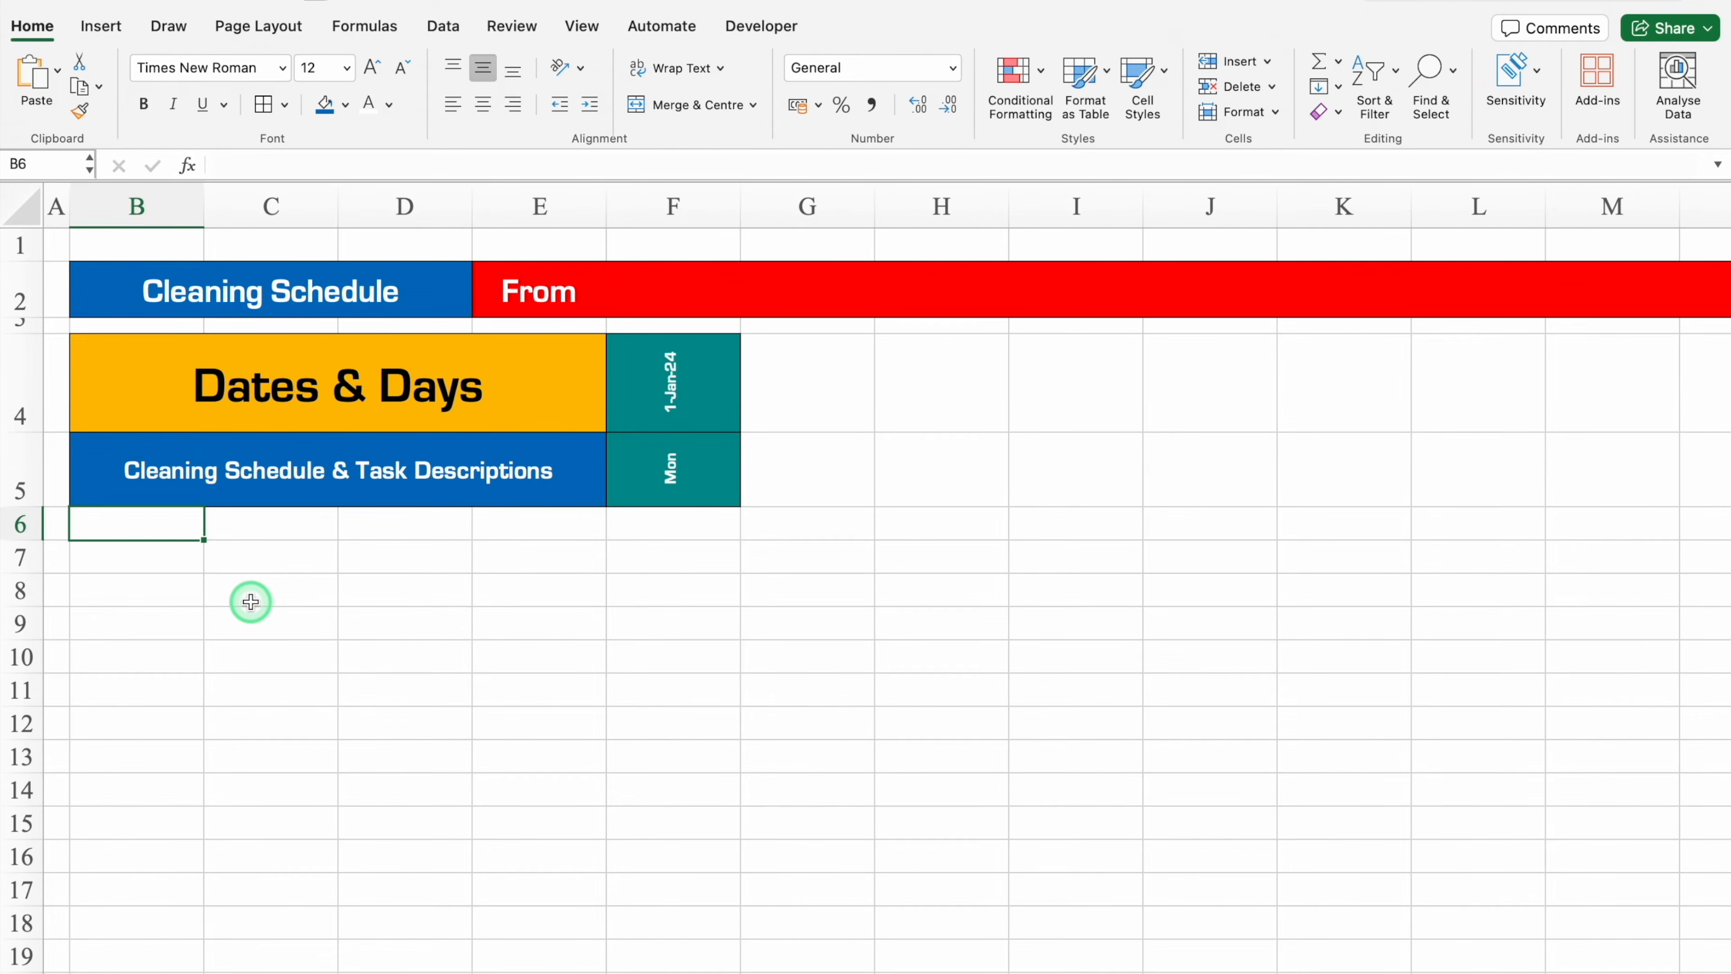
type("Cleaning Areas")
key("Return")
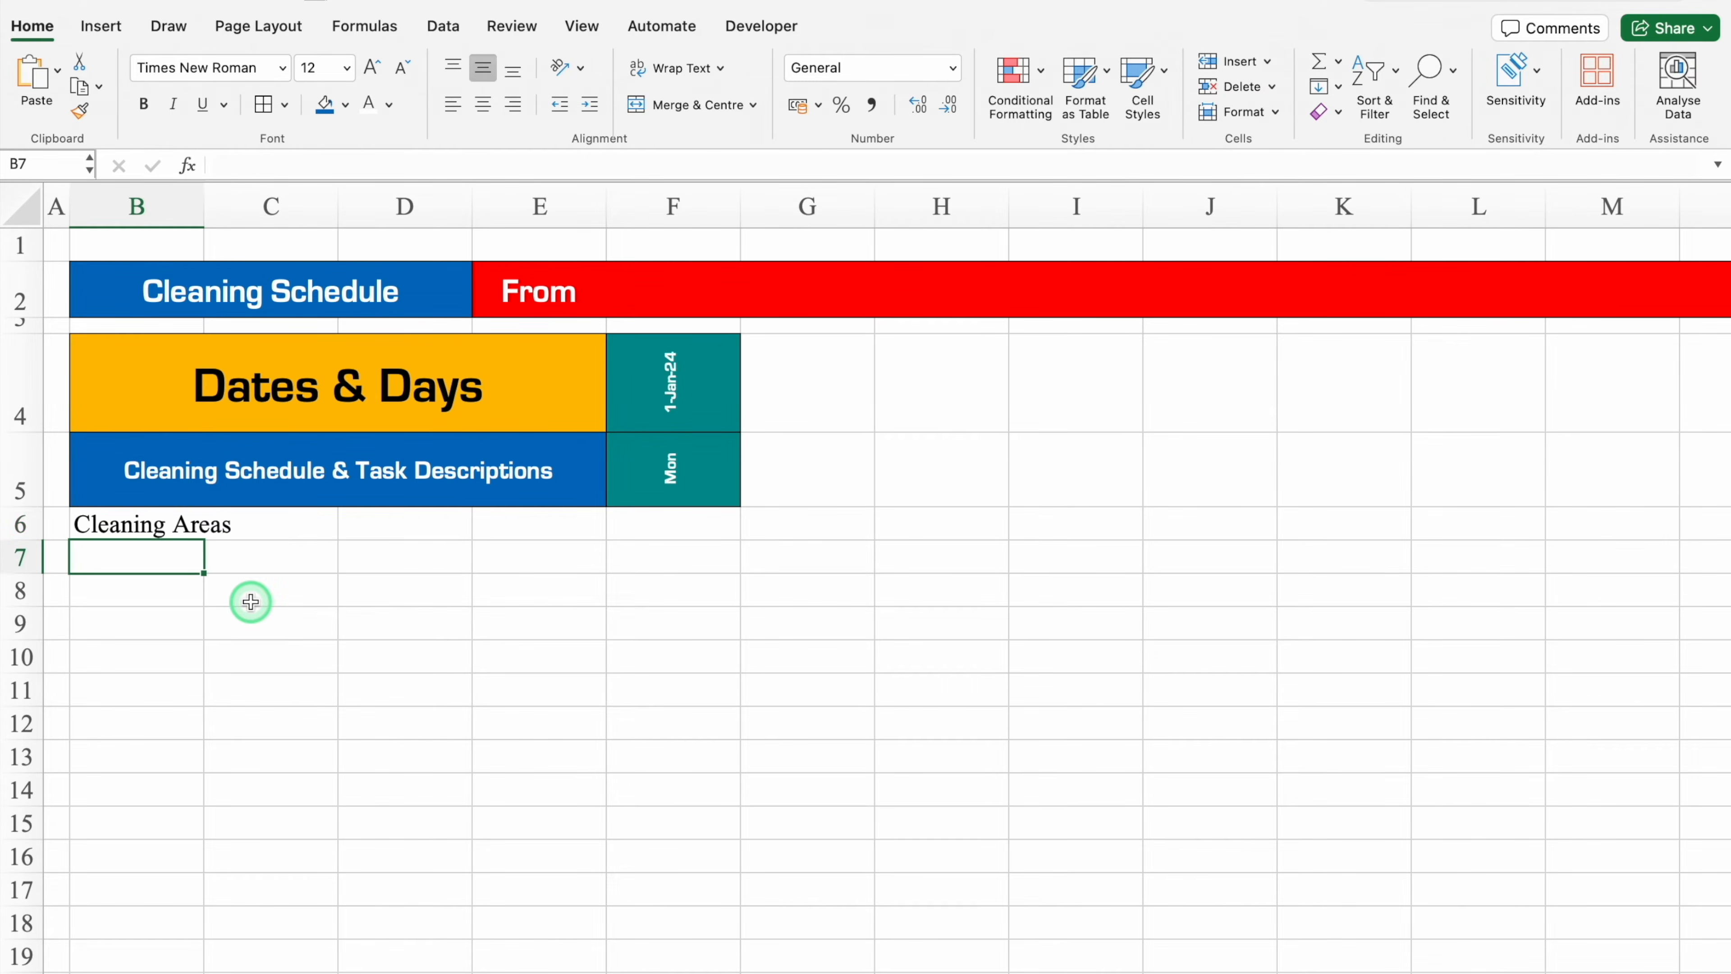
left_click_drag(205, 206, 344, 238)
Enter the heading "Sub Areas" in C6 and widen column C to slightly less than column B.
left_click(436, 525)
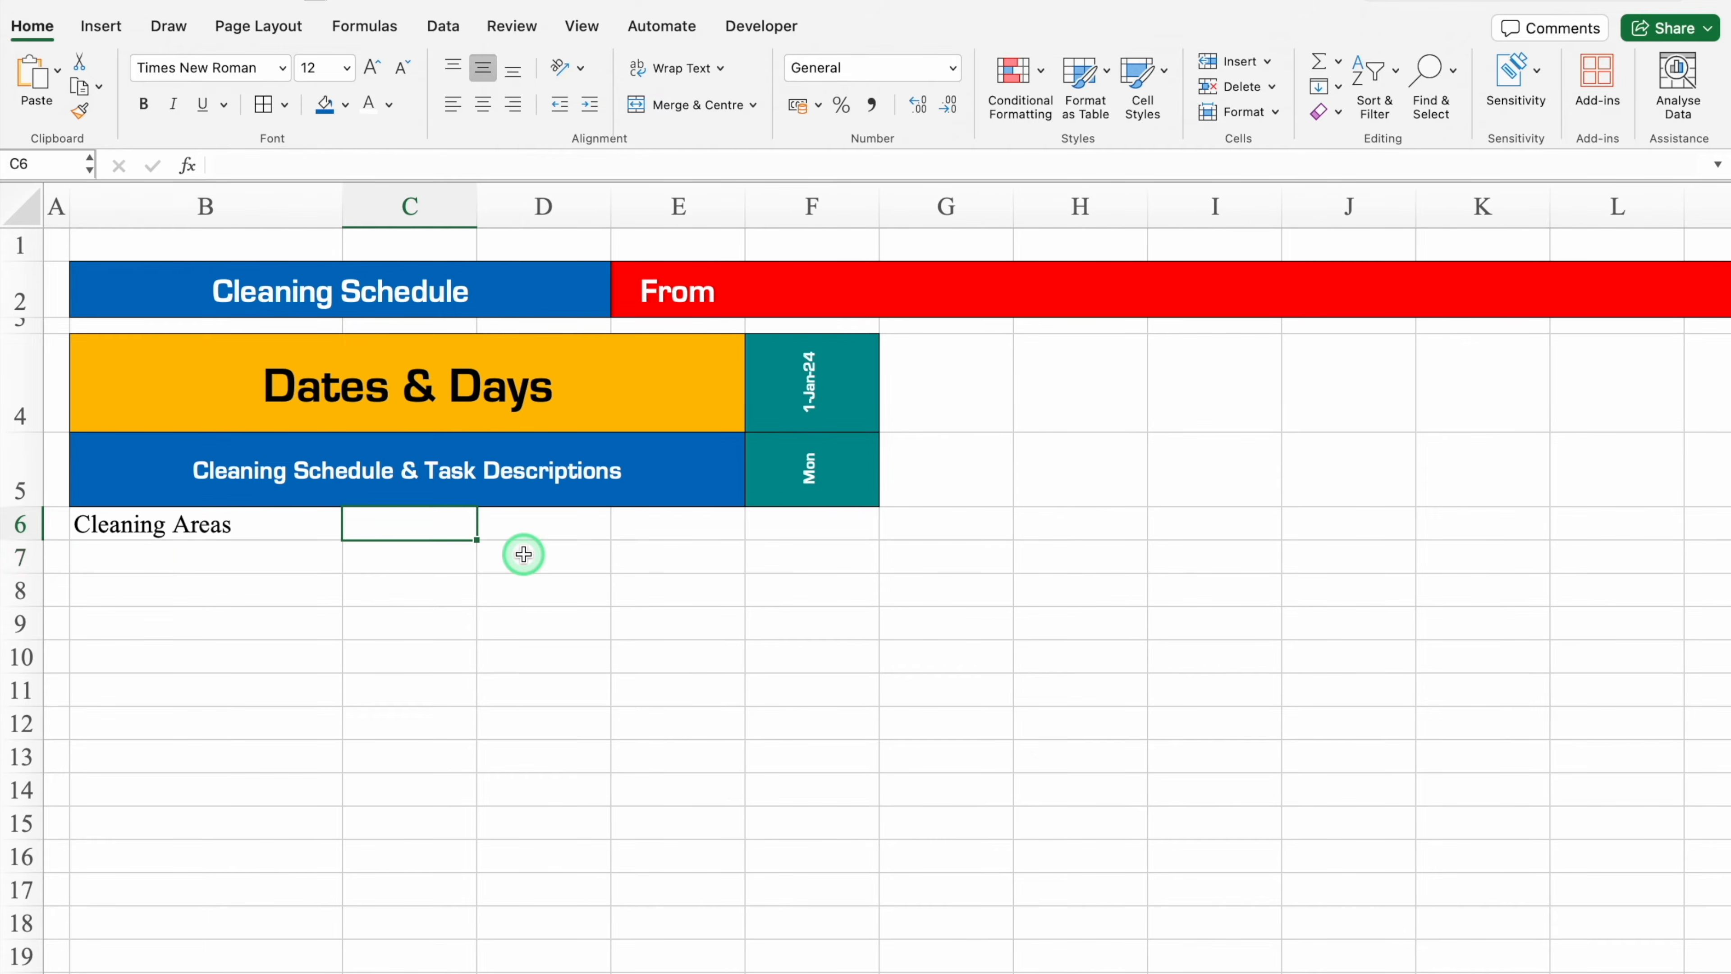
type("Sub Areas")
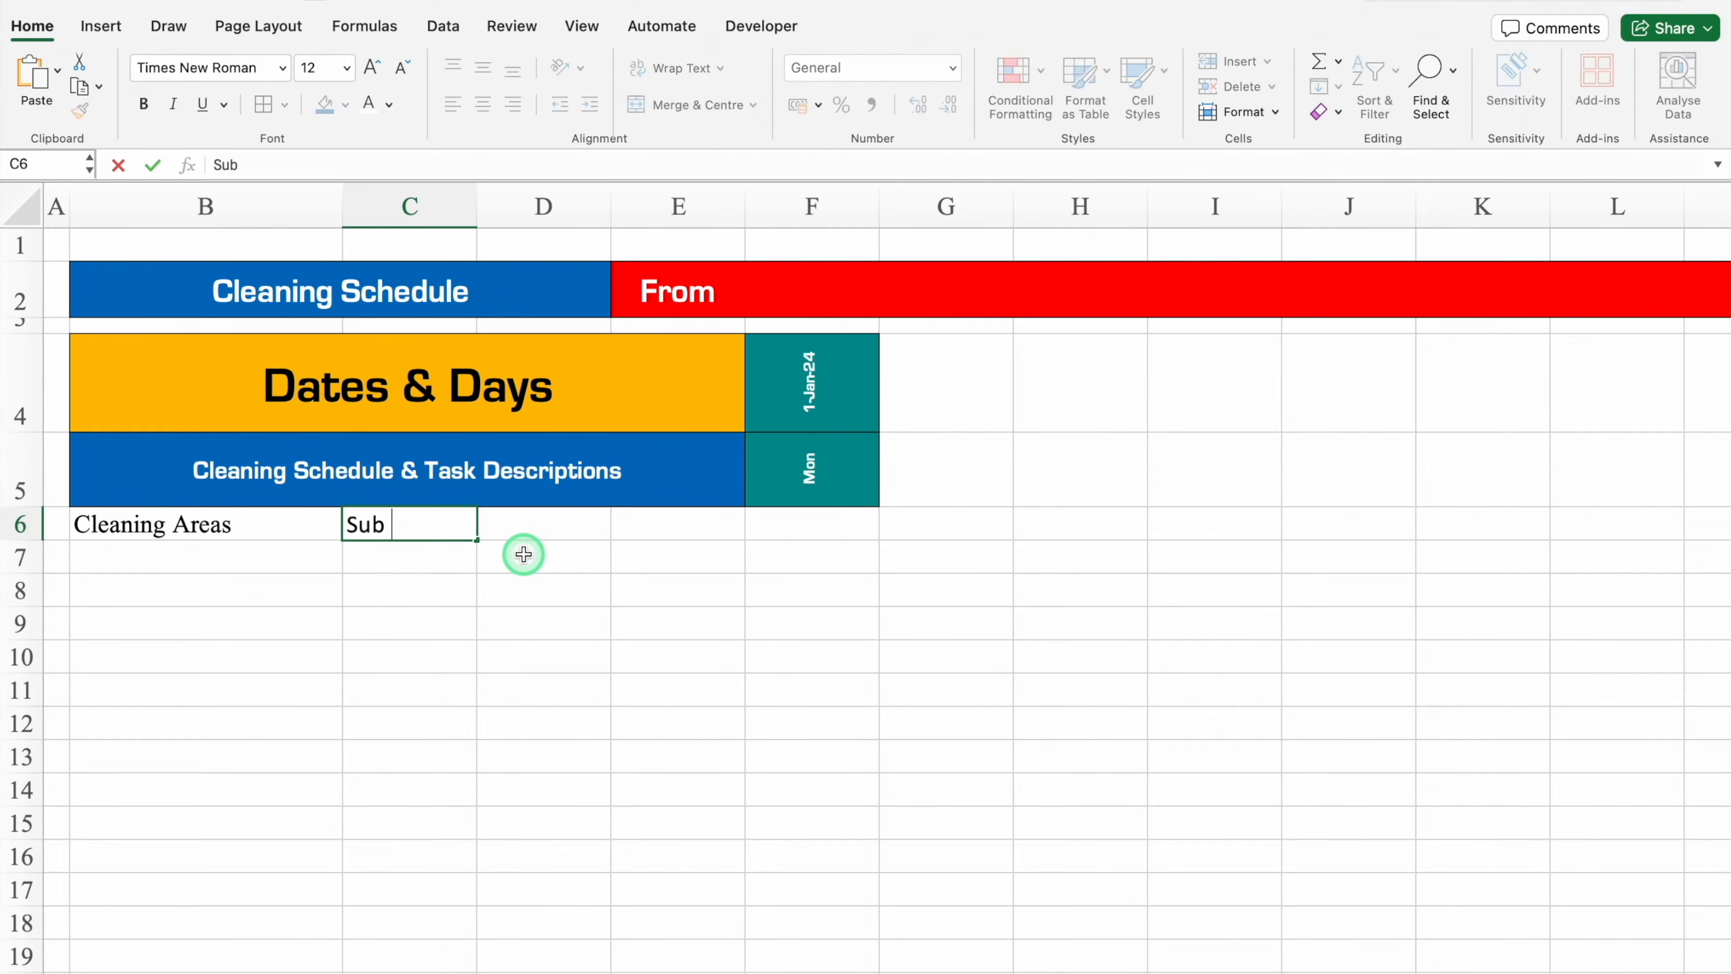
key("Return")
left_click_drag(477, 206, 573, 238)
Enter the headings "Frequency" in D6 and "Start Date" in E6.
left_click(641, 525)
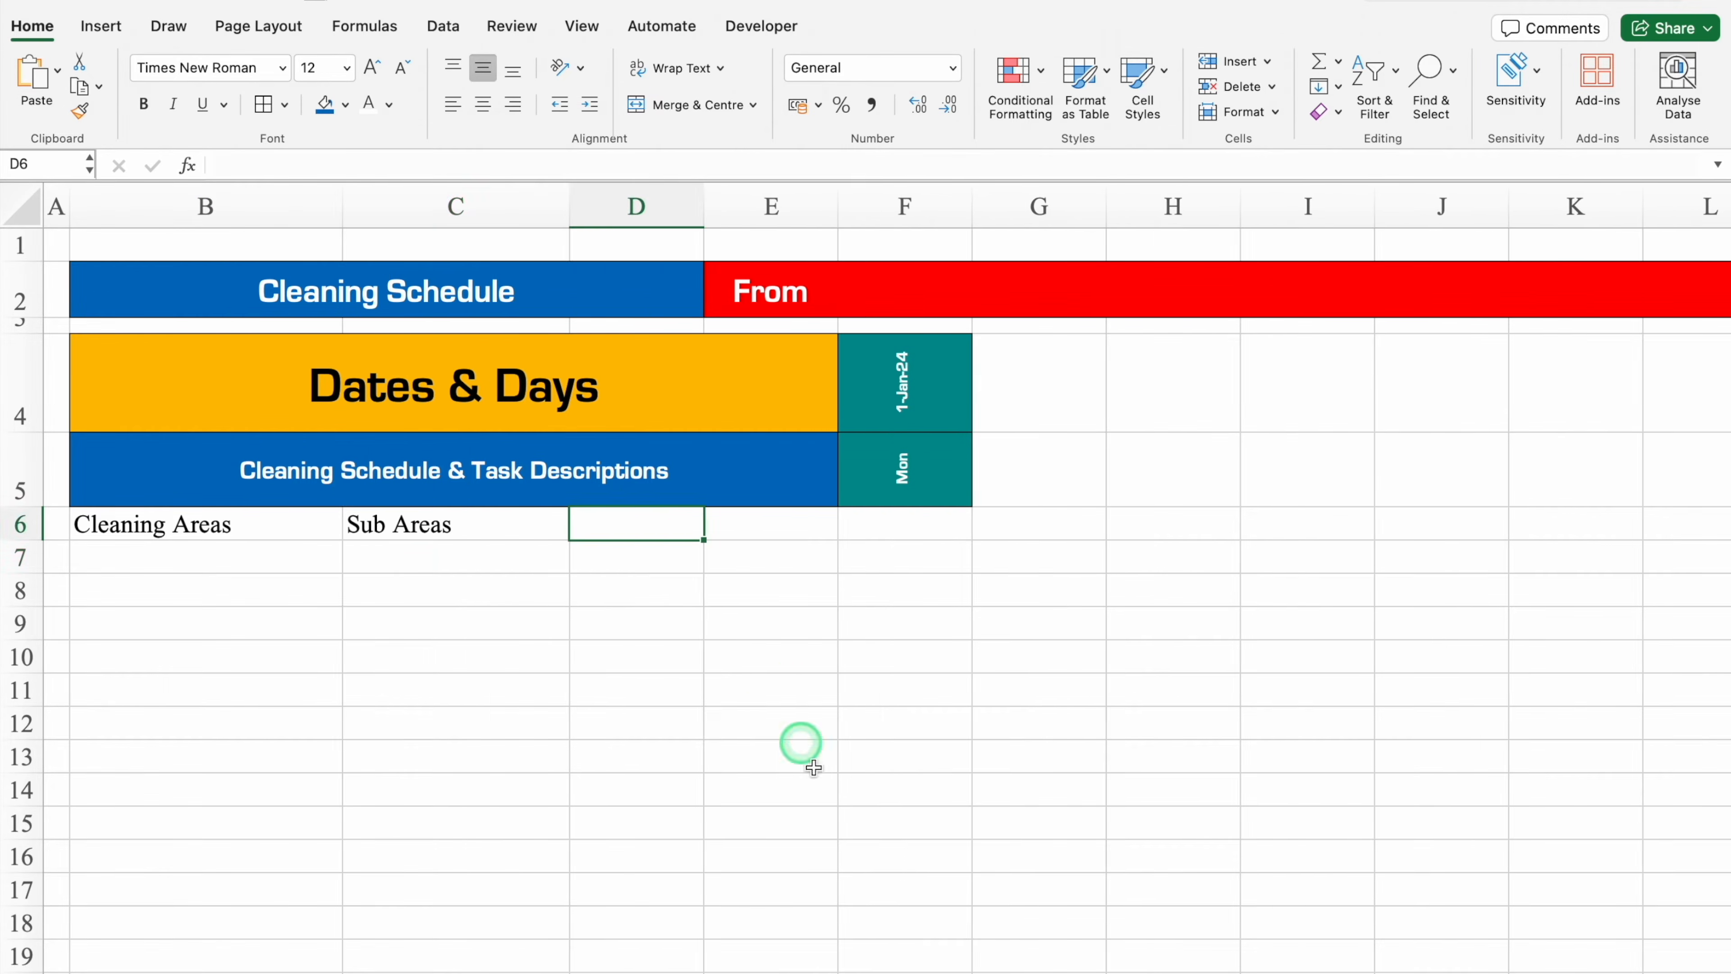
type("Frequency")
key("Return")
key("Up")
key("Right")
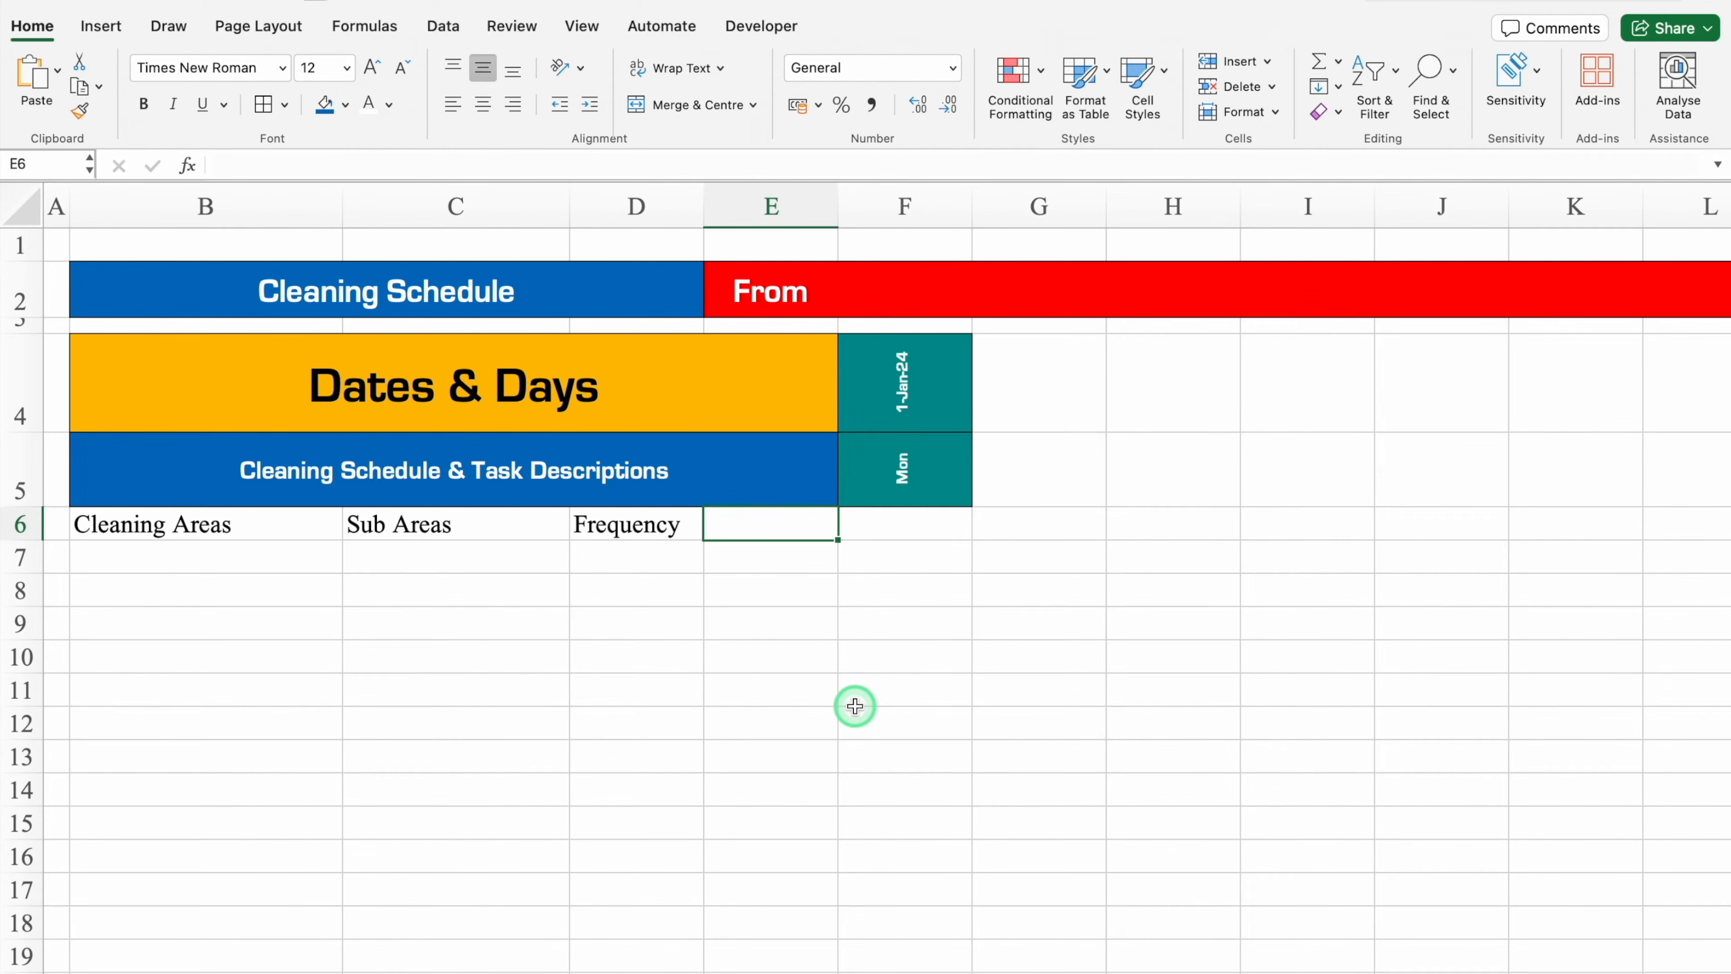
type("Start Date")
key("Return")
Centre the contents of row 6 and change its font to Eurostile.
left_click(31, 524)
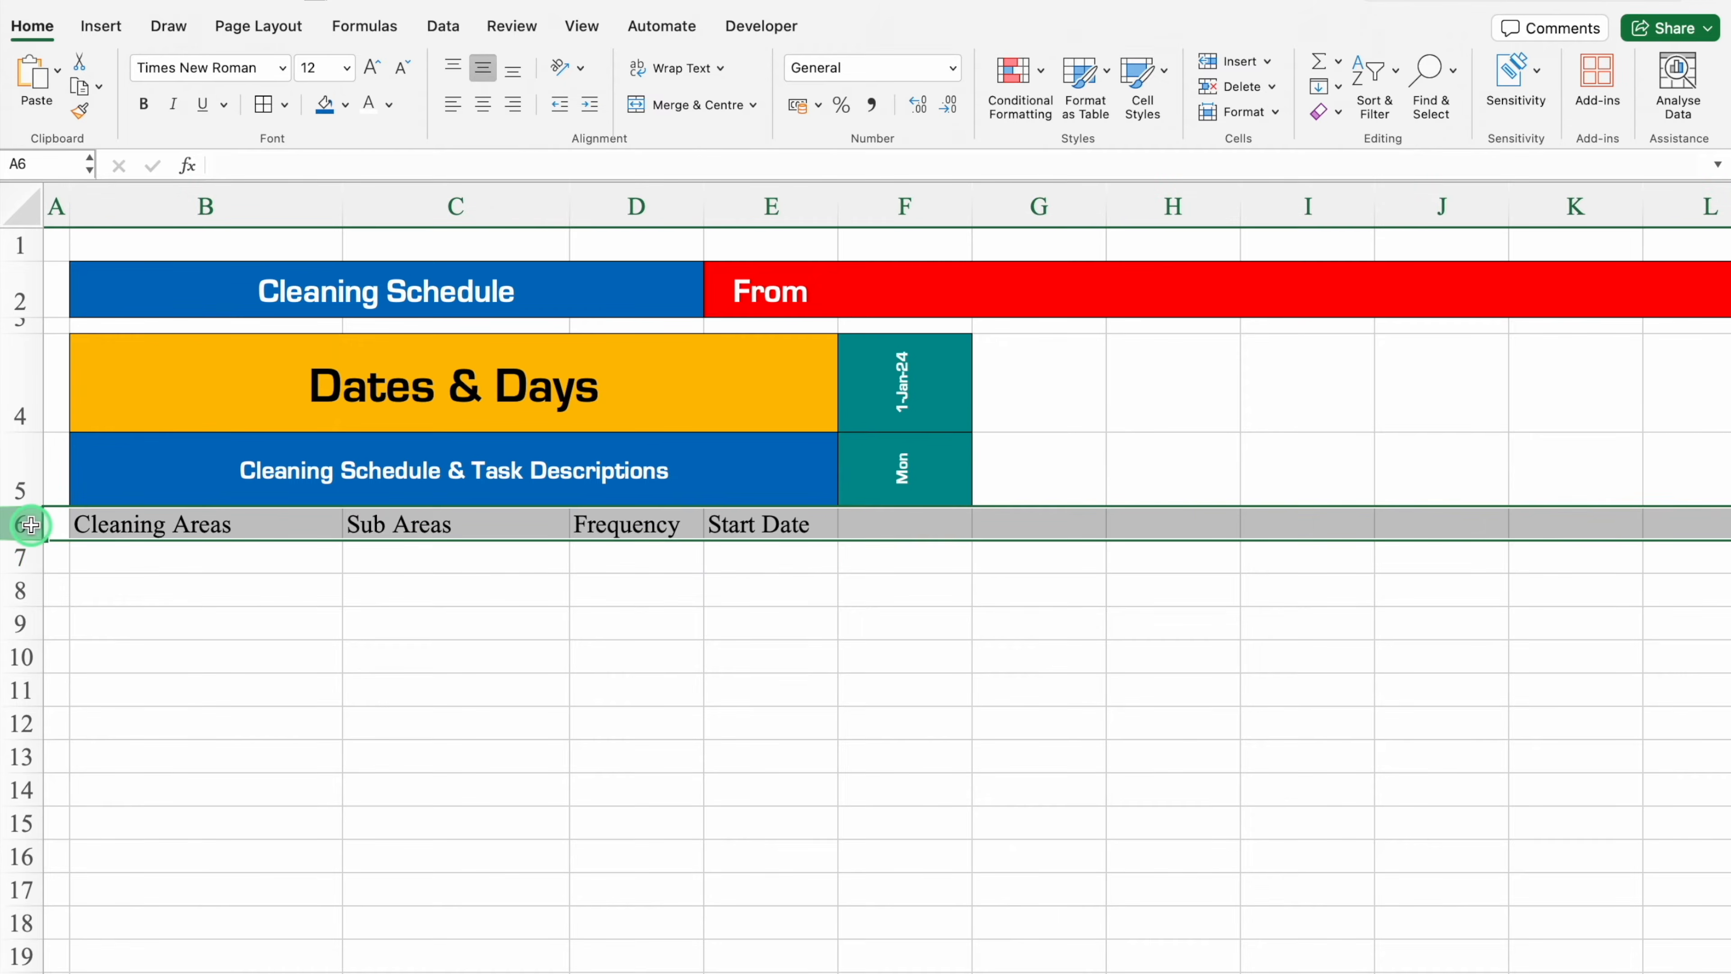
left_click(483, 106)
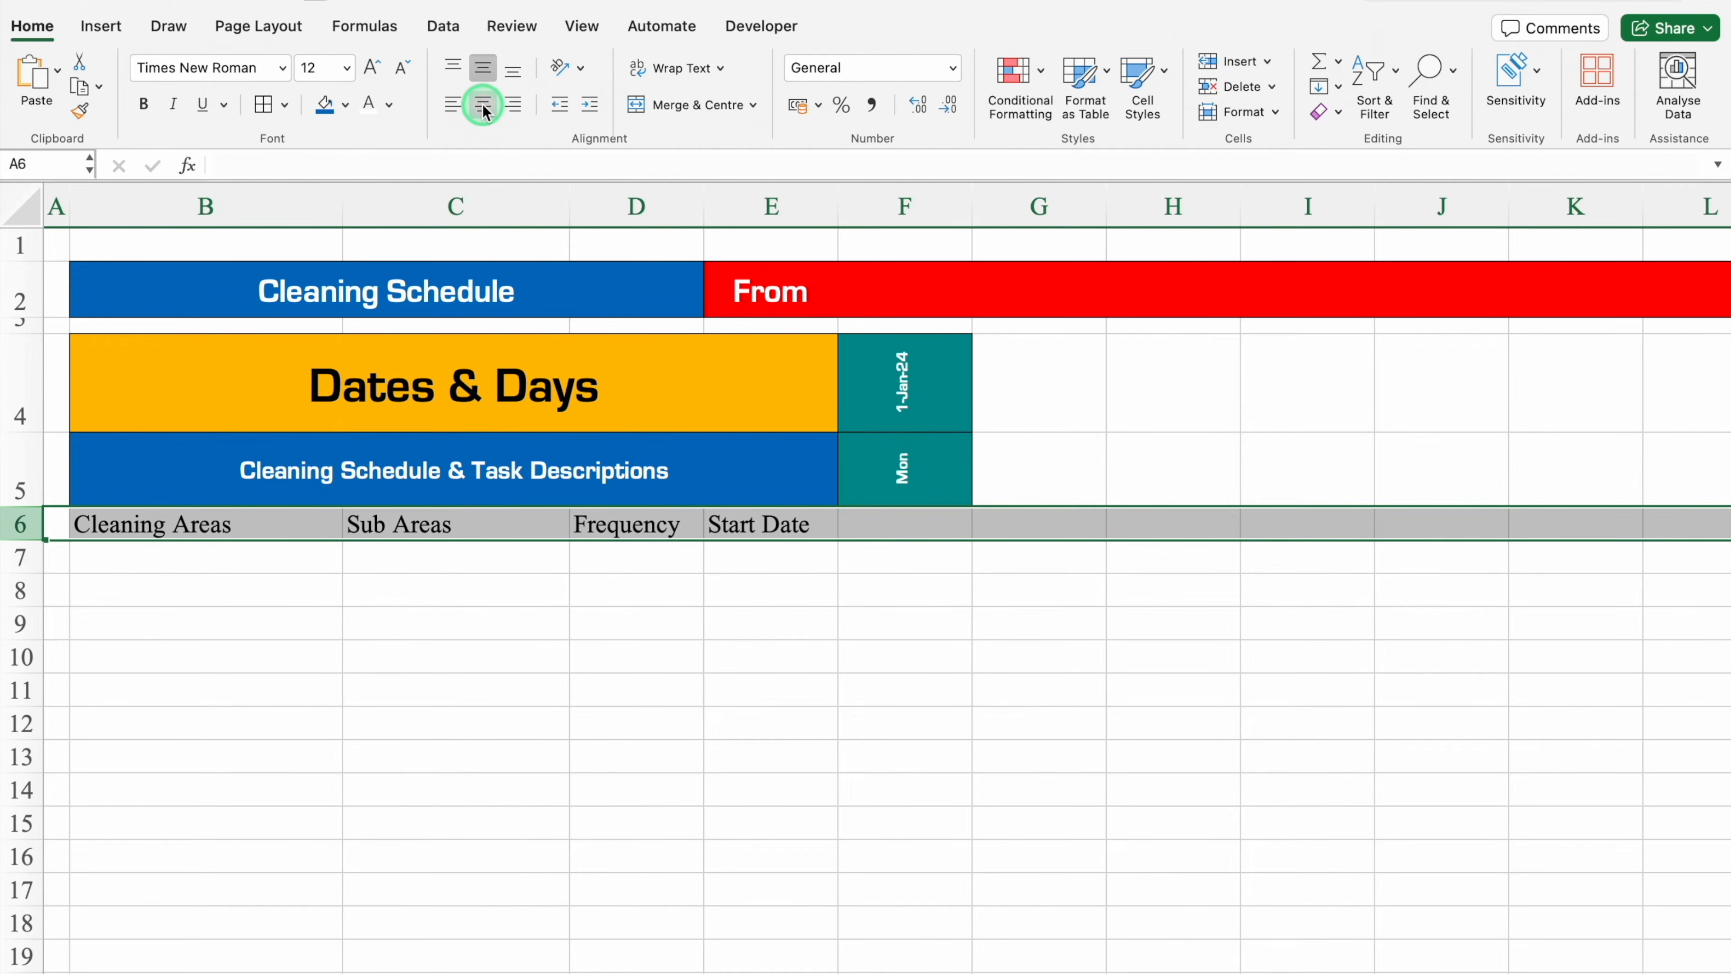
left_click(279, 66)
left_click(264, 266)
left_click(639, 351)
Give the Cleaning Areas and Sub Areas headings in B6:C6 a blue fill and white font.
left_click_drag(238, 524, 500, 516)
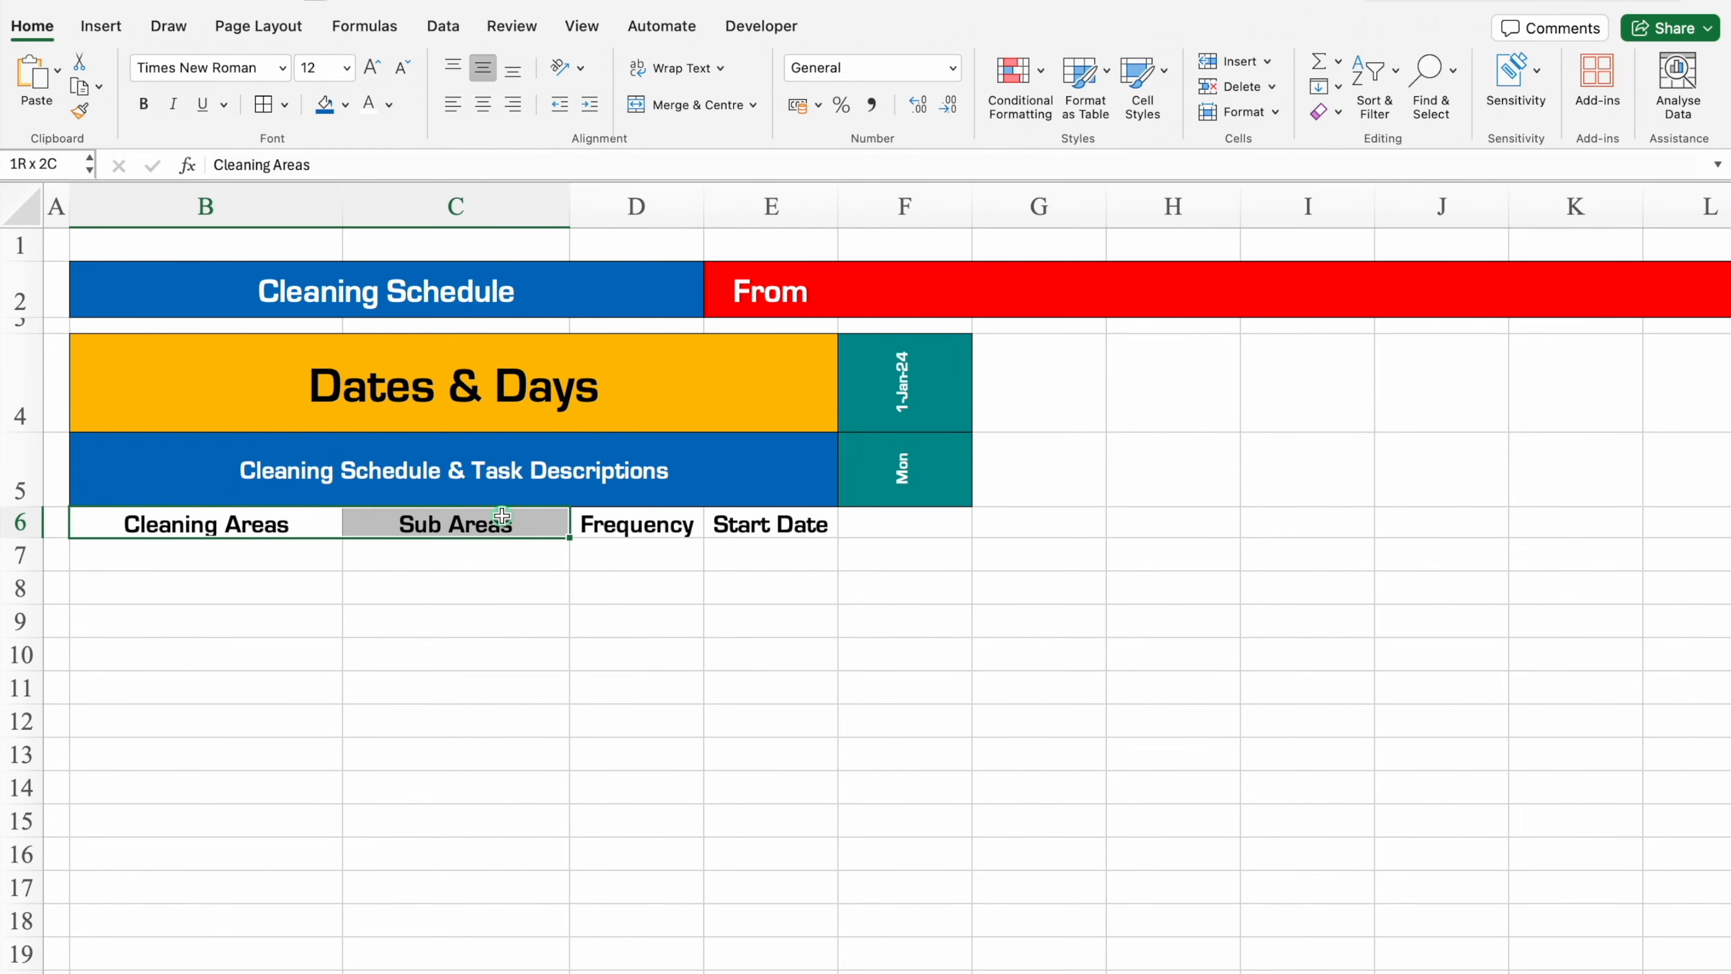
left_click(326, 104)
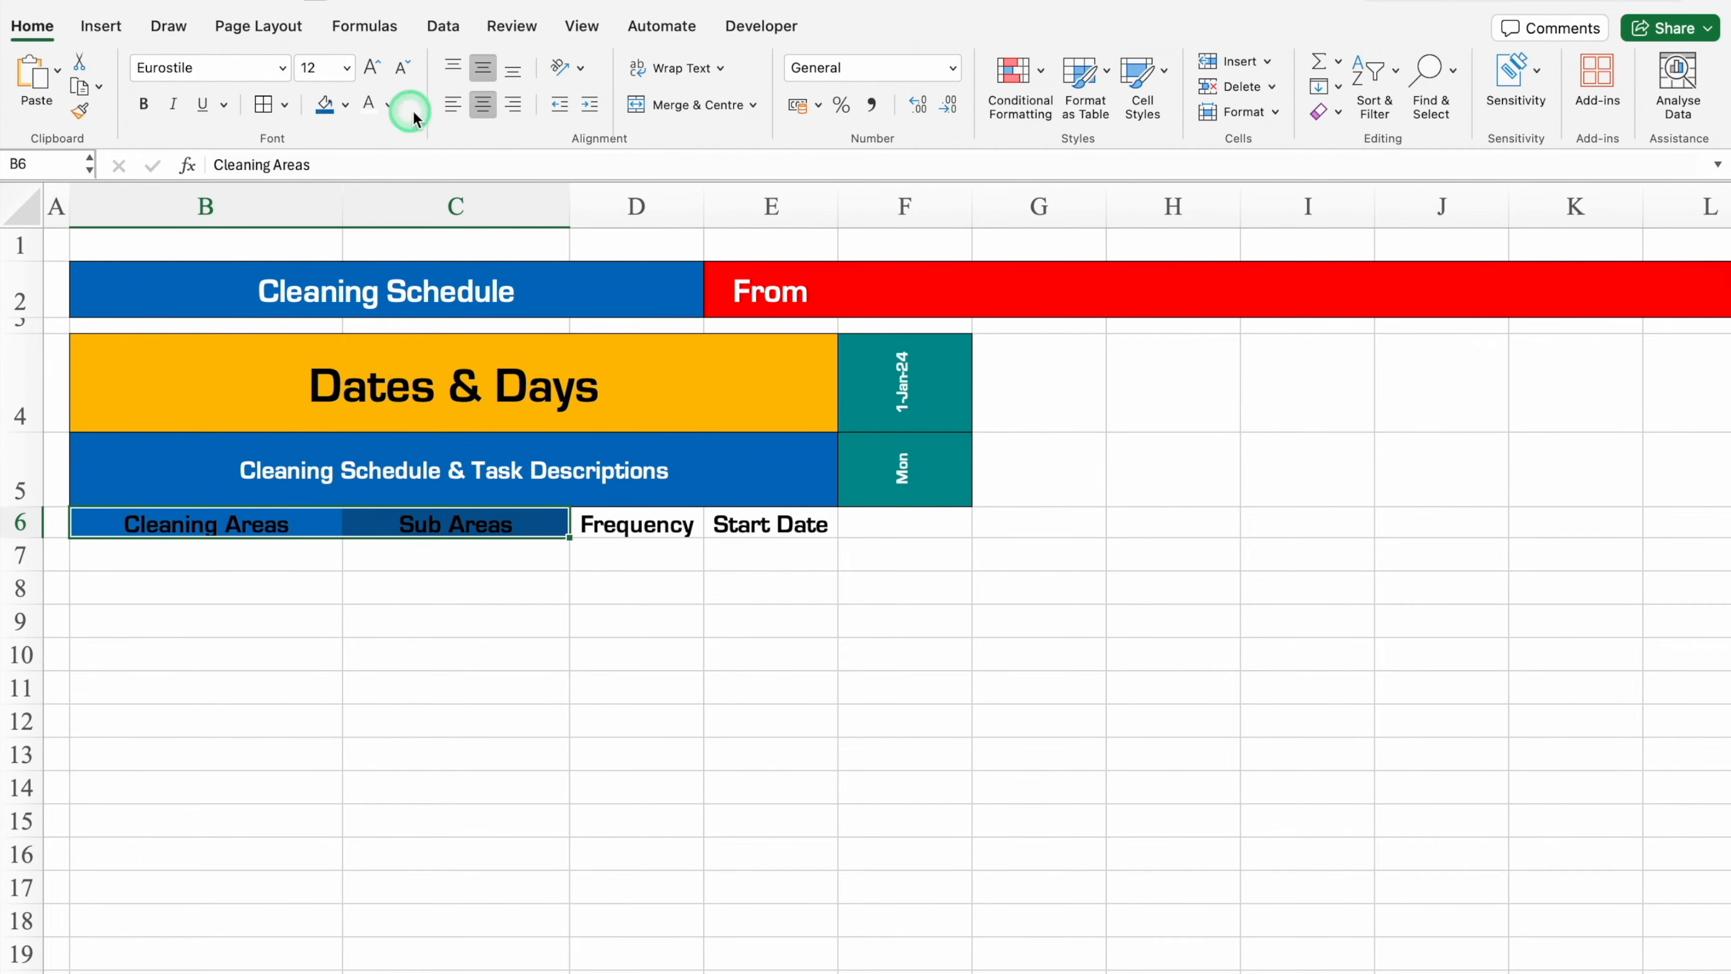
left_click(369, 104)
left_click(770, 554)
Give the Frequency and Start Date headings in D6:E6 a red fill and white font.
left_click_drag(638, 523, 728, 524)
left_click(345, 104)
left_click(351, 358)
left_click(368, 104)
Narrow column F so it just fits the vertical date and weekday text.
left_click(881, 522)
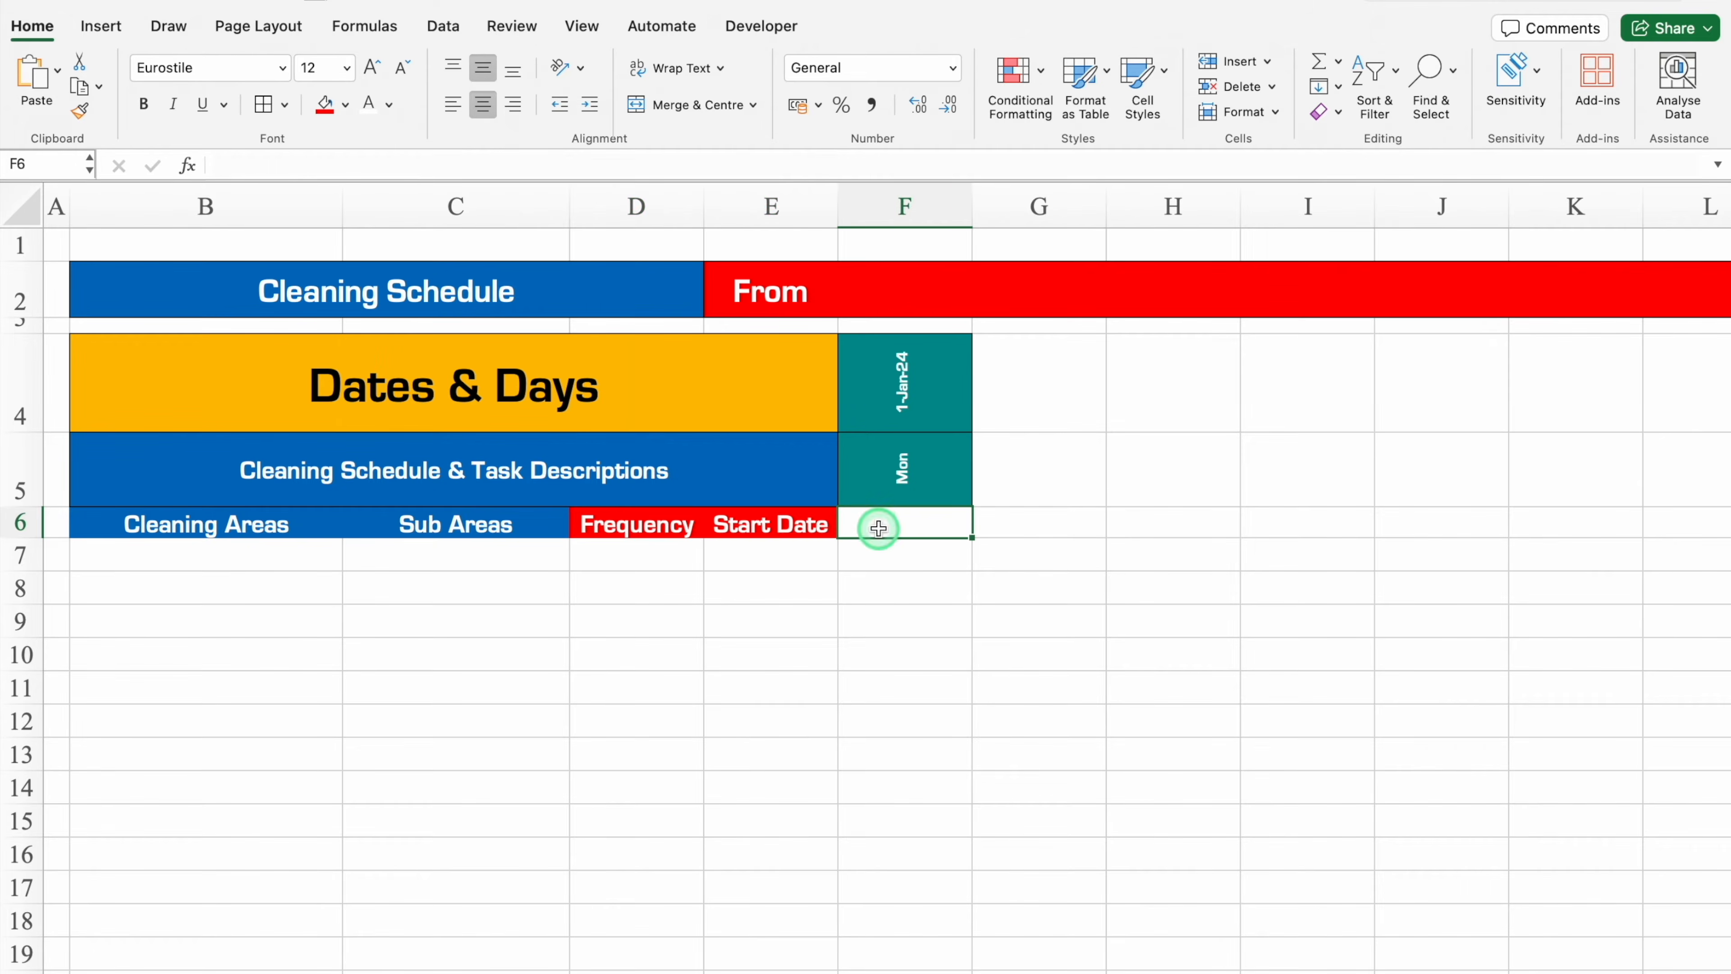
left_click_drag(971, 194, 875, 195)
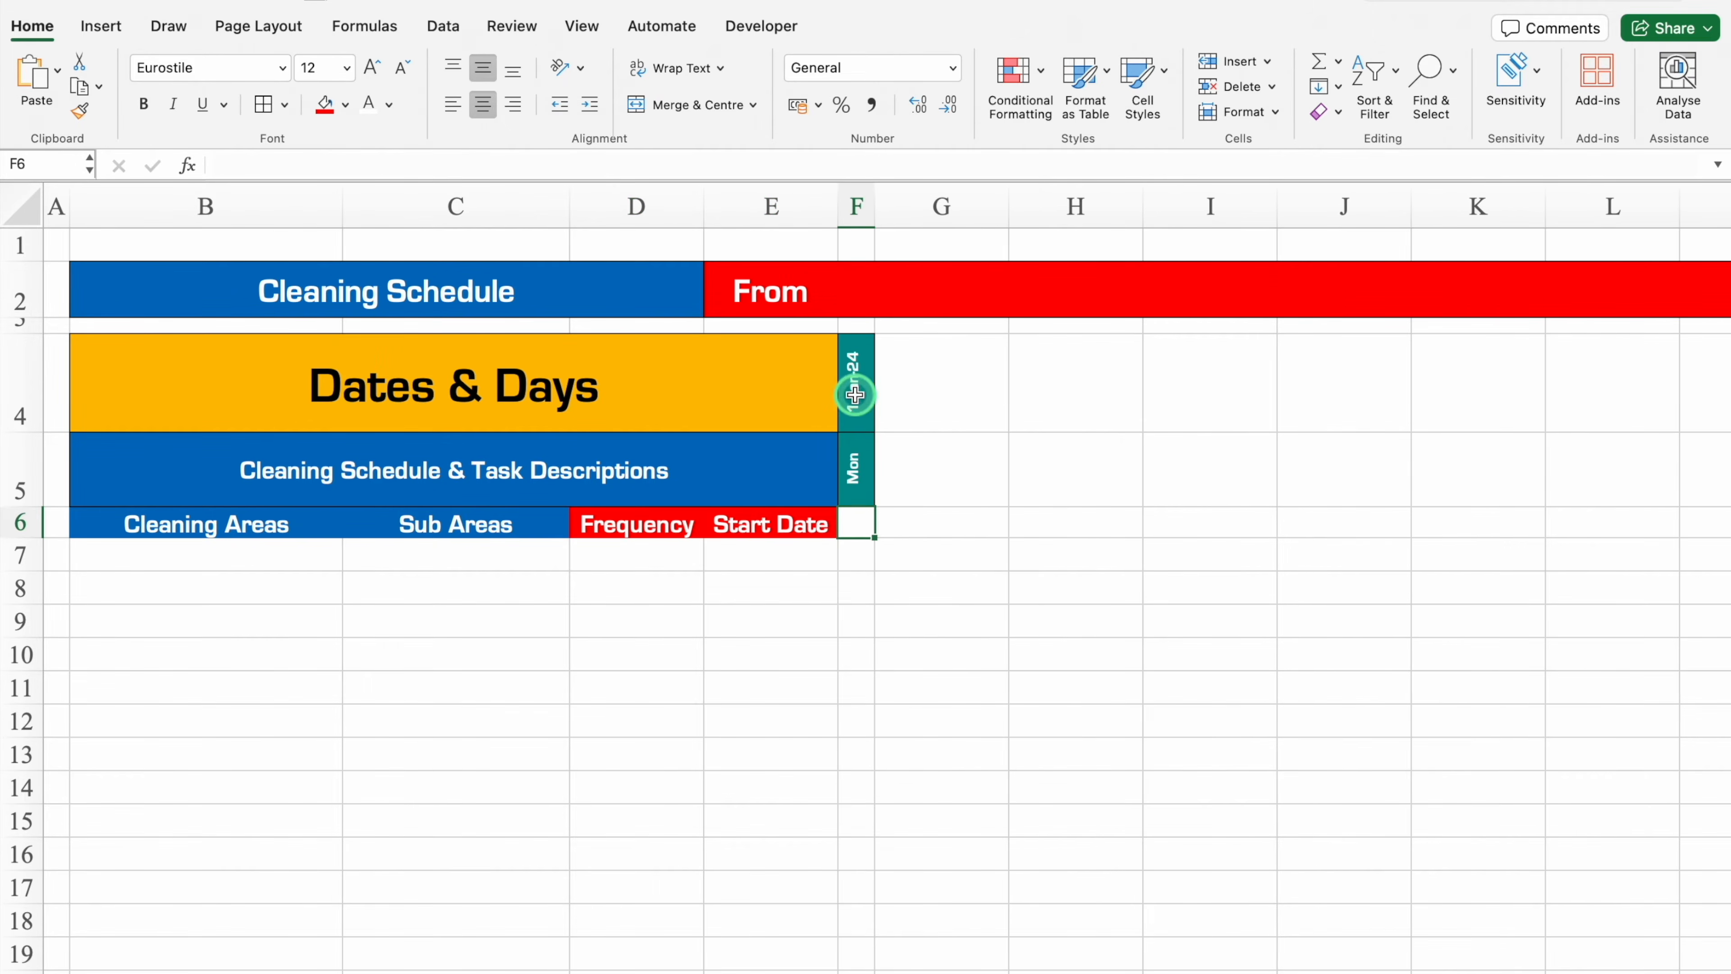
left_click(856, 392)
Enter the day number 1 in F6 and reduce its font size to 8.
left_click(858, 523)
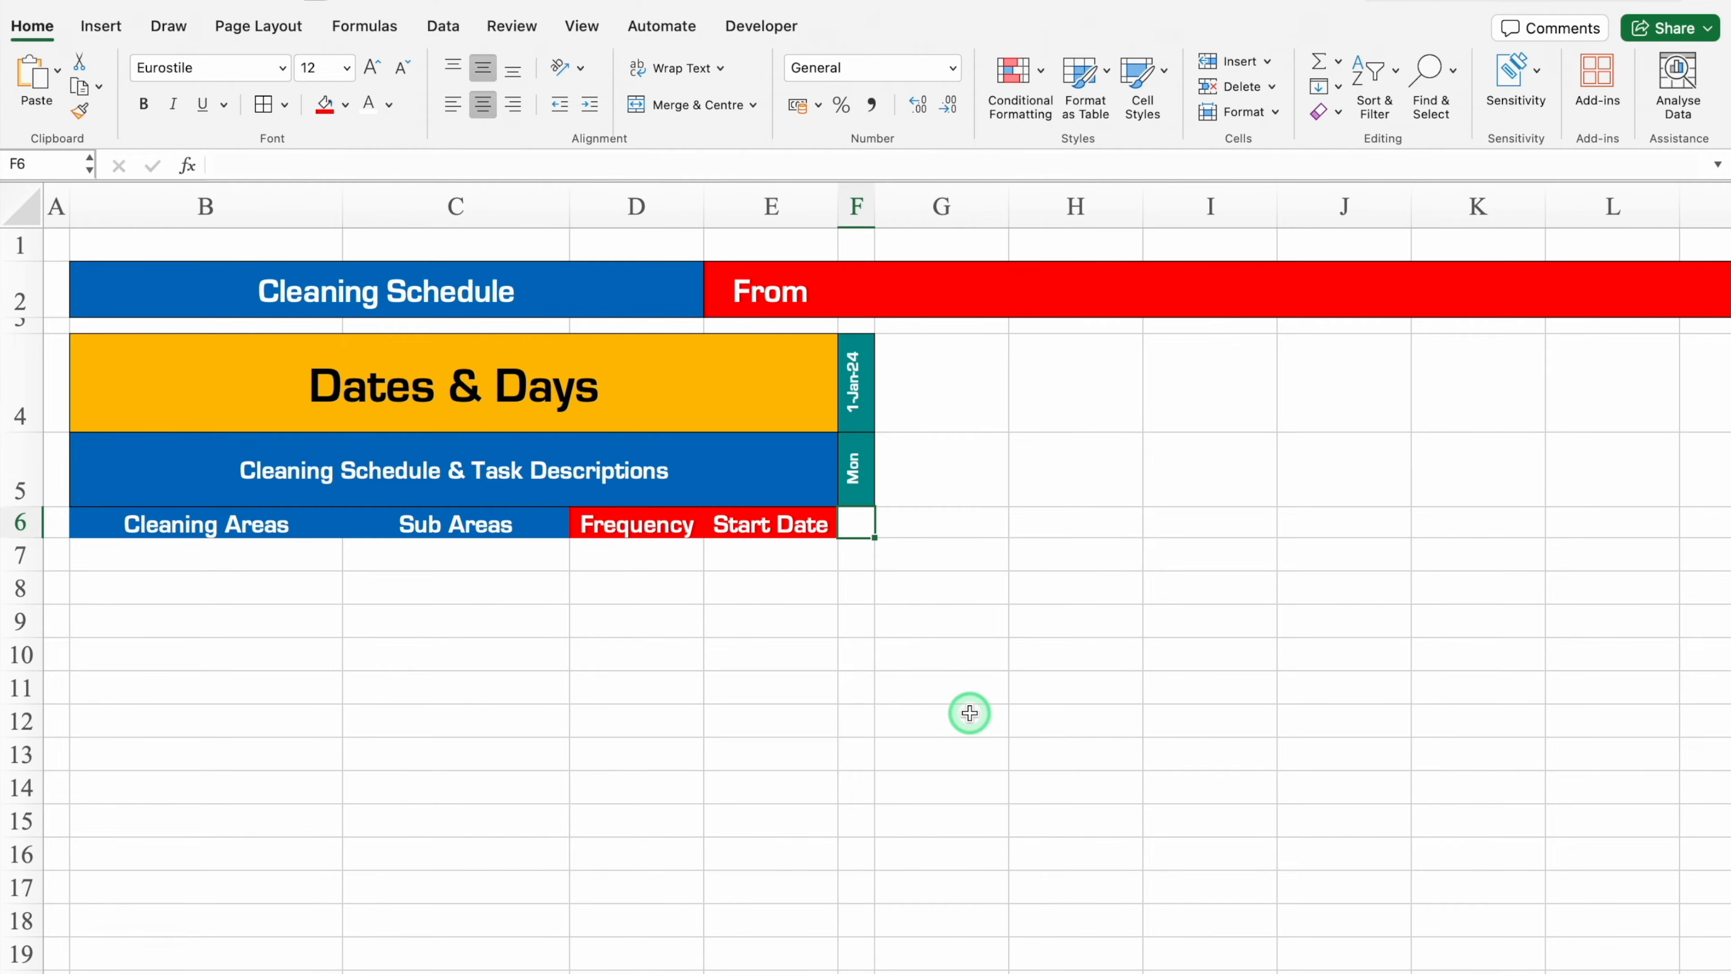
type("1")
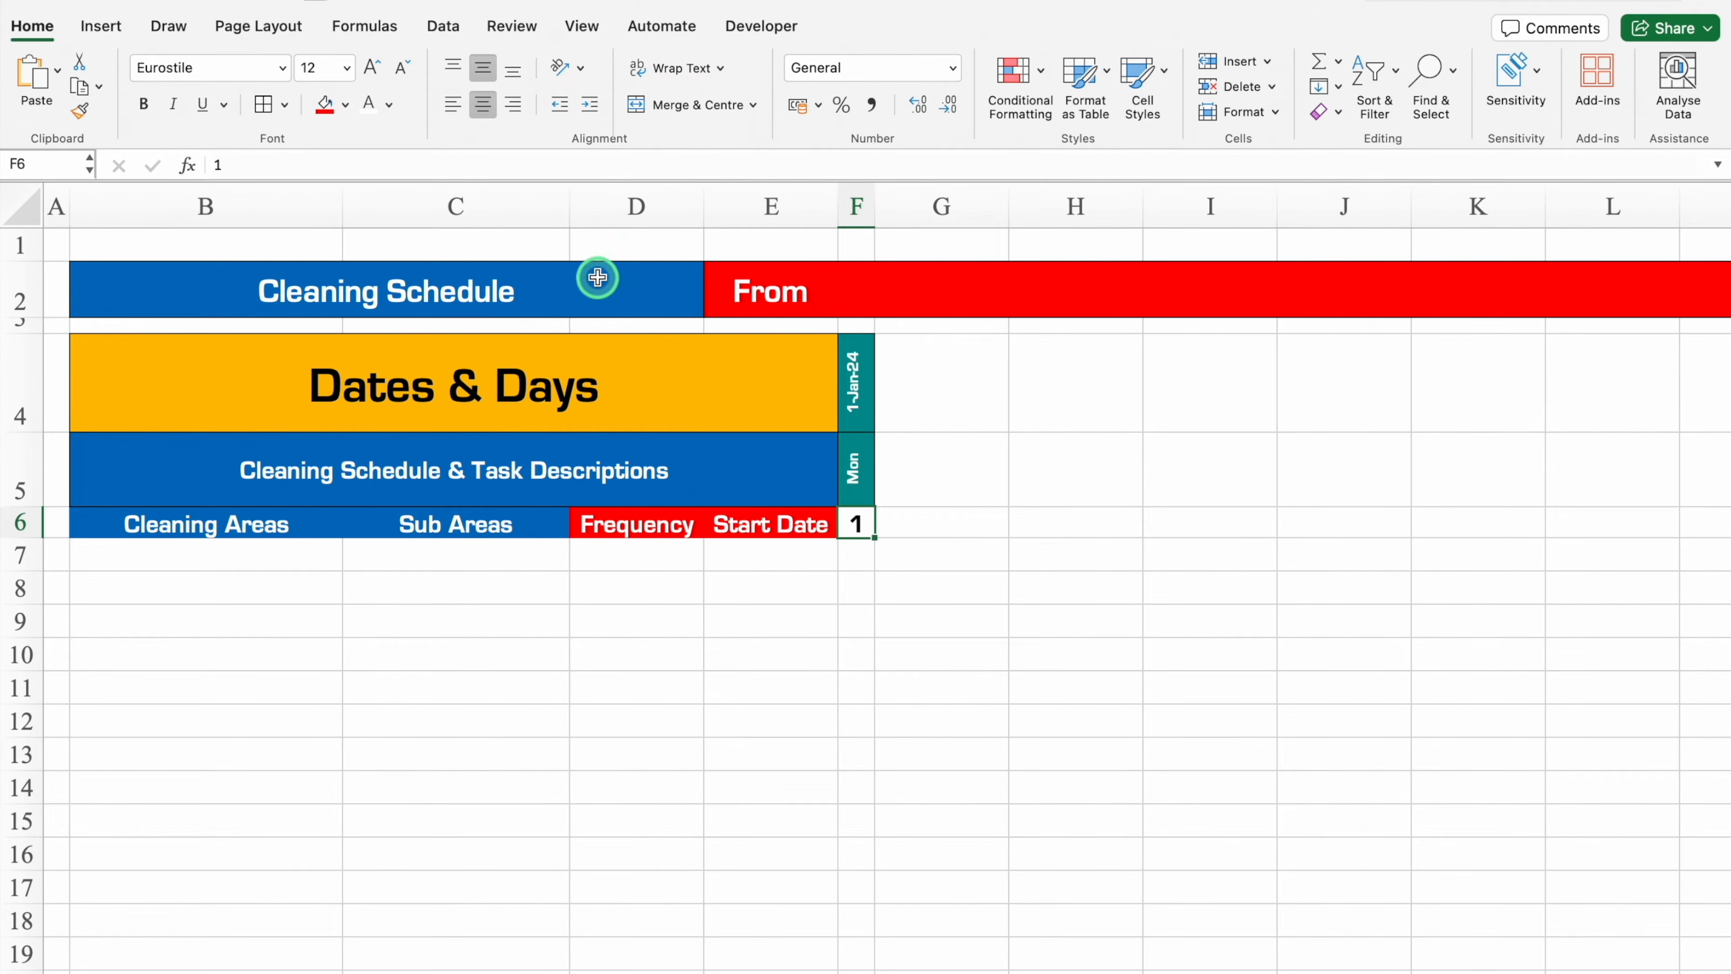
left_click(402, 68)
left_click(402, 68)
left_click(402, 68)
left_click(402, 68)
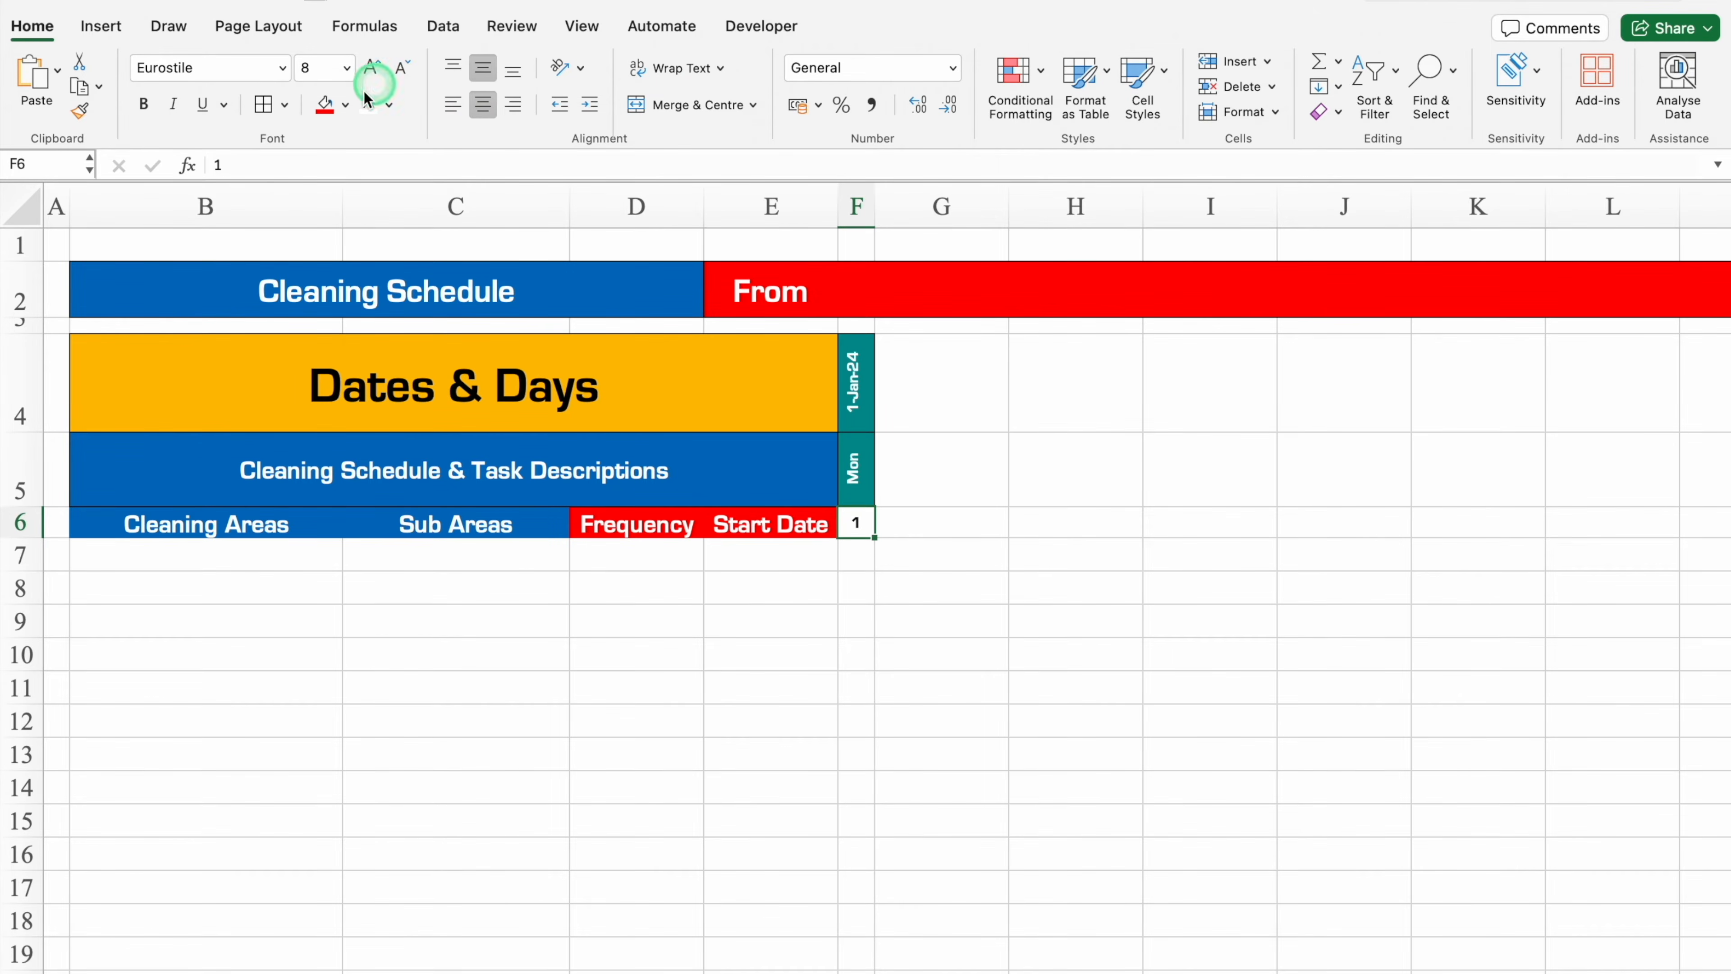
Fill F6 with the same orange-yellow as the Dates & Days heading.
left_click(346, 104)
left_click(373, 364)
left_click(889, 495)
Start an IF formula in G4 with the column-locked reference $F4 as the beginning of its logical test.
left_click(856, 364)
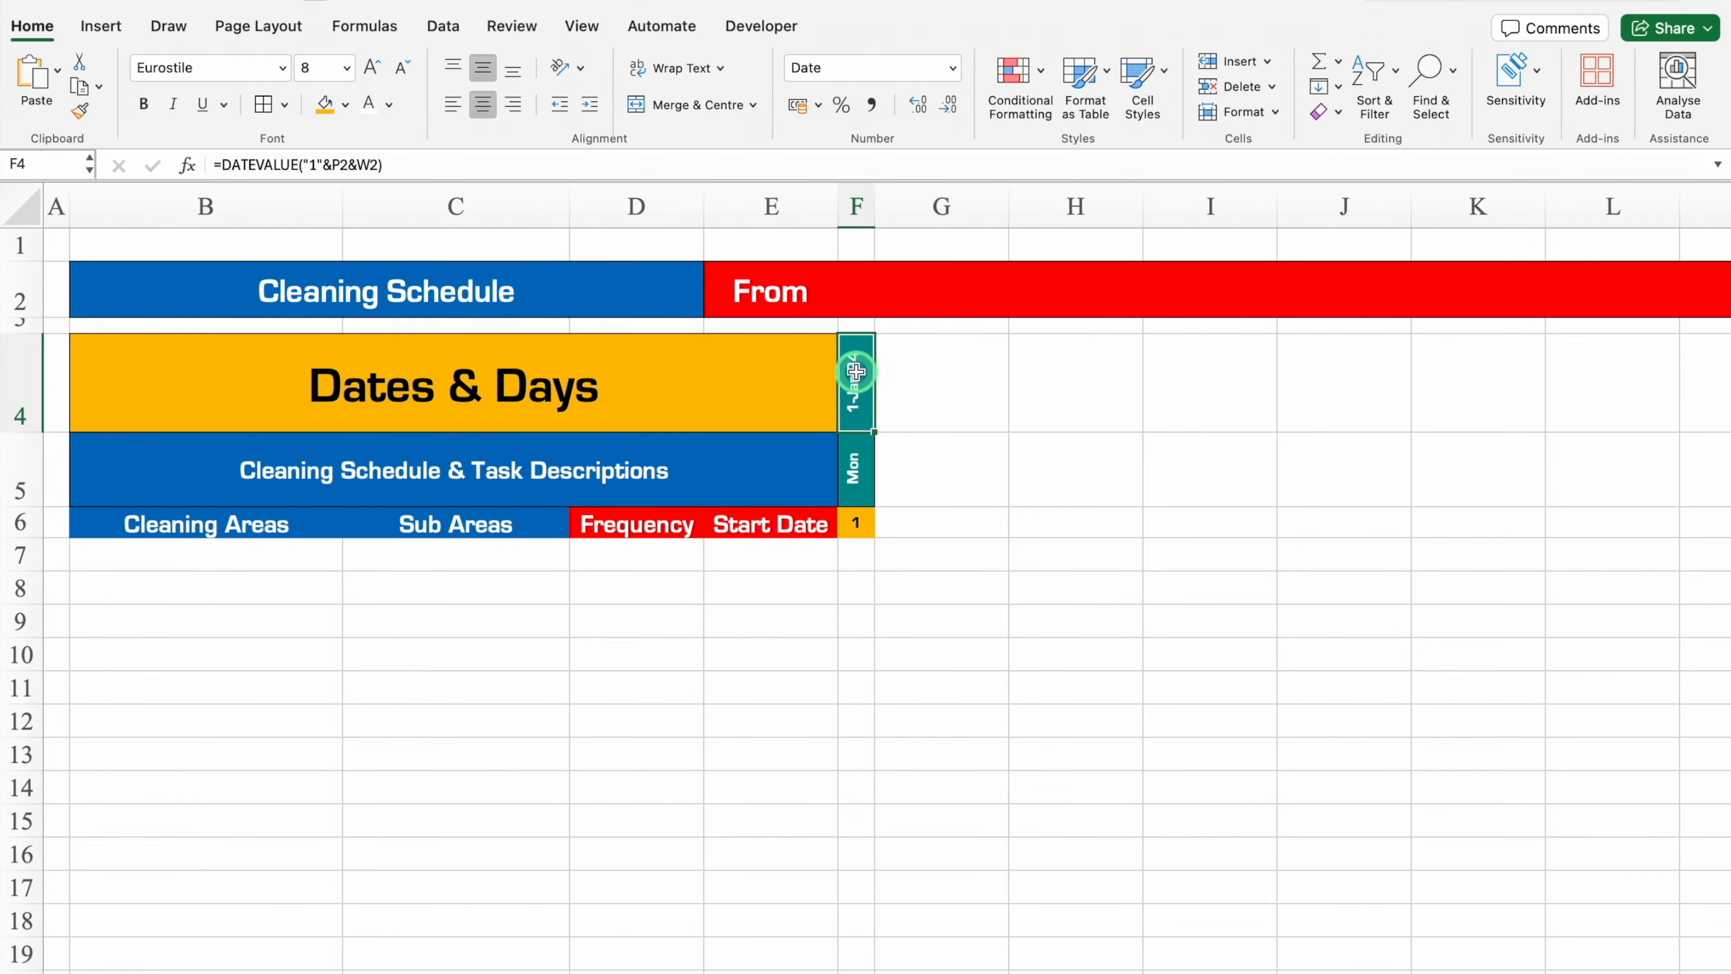
left_click(929, 373)
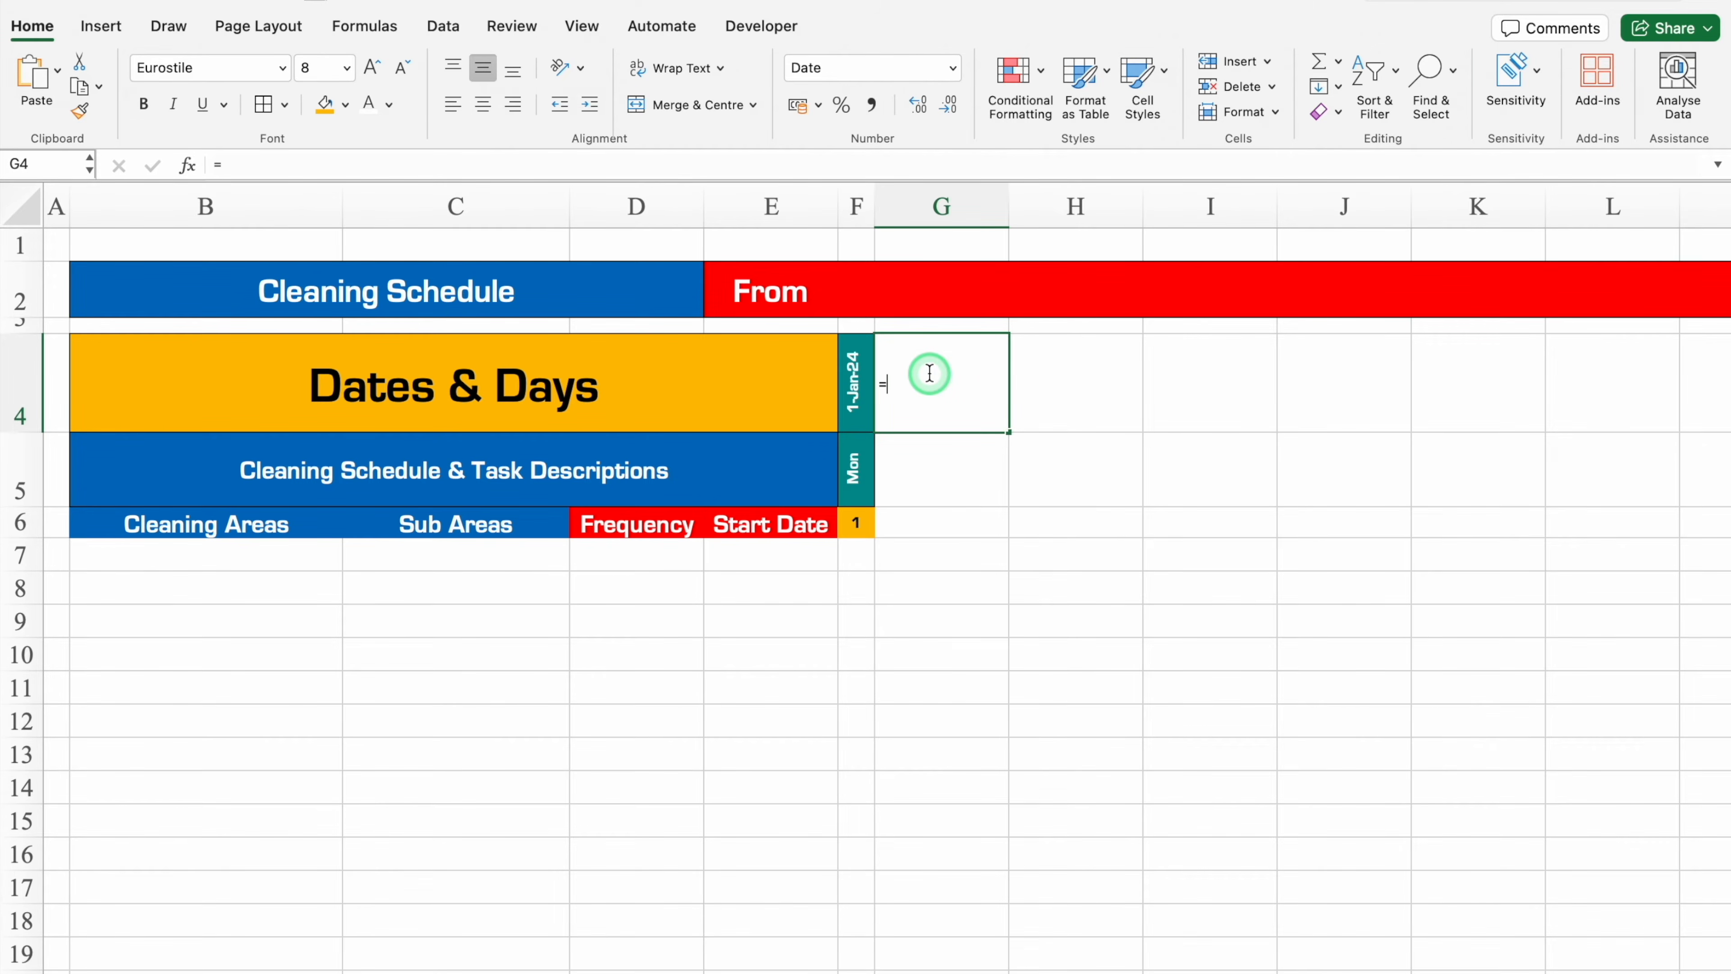
type("=I")
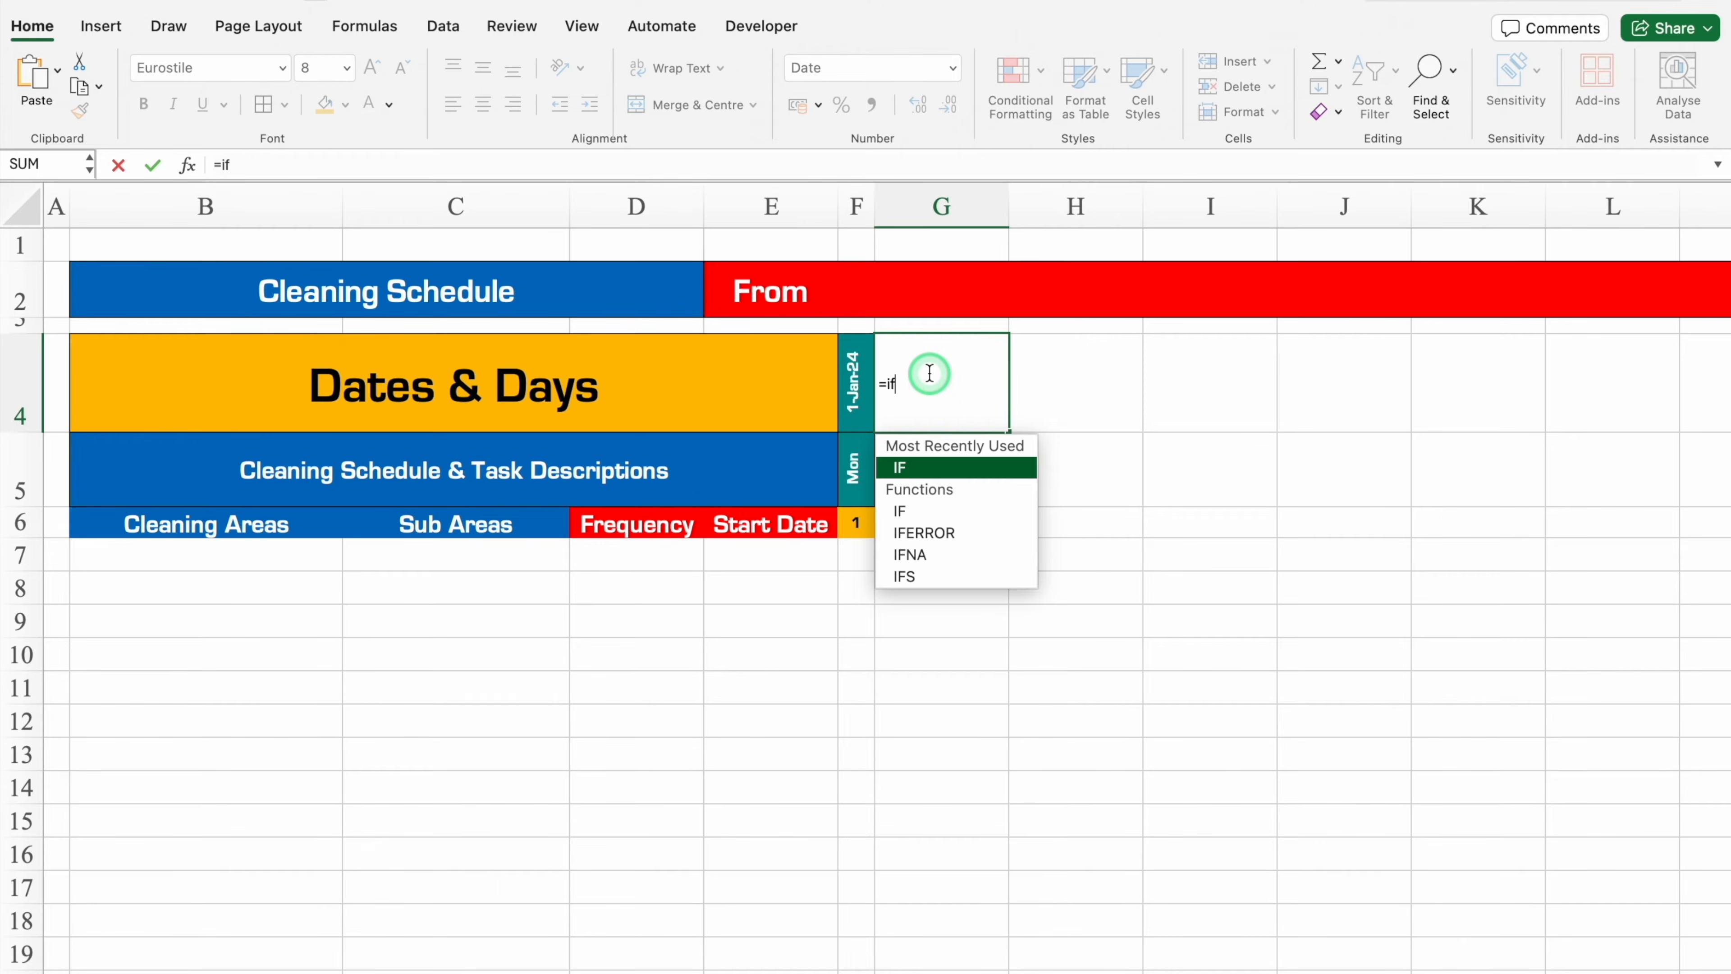
double_click(939, 471)
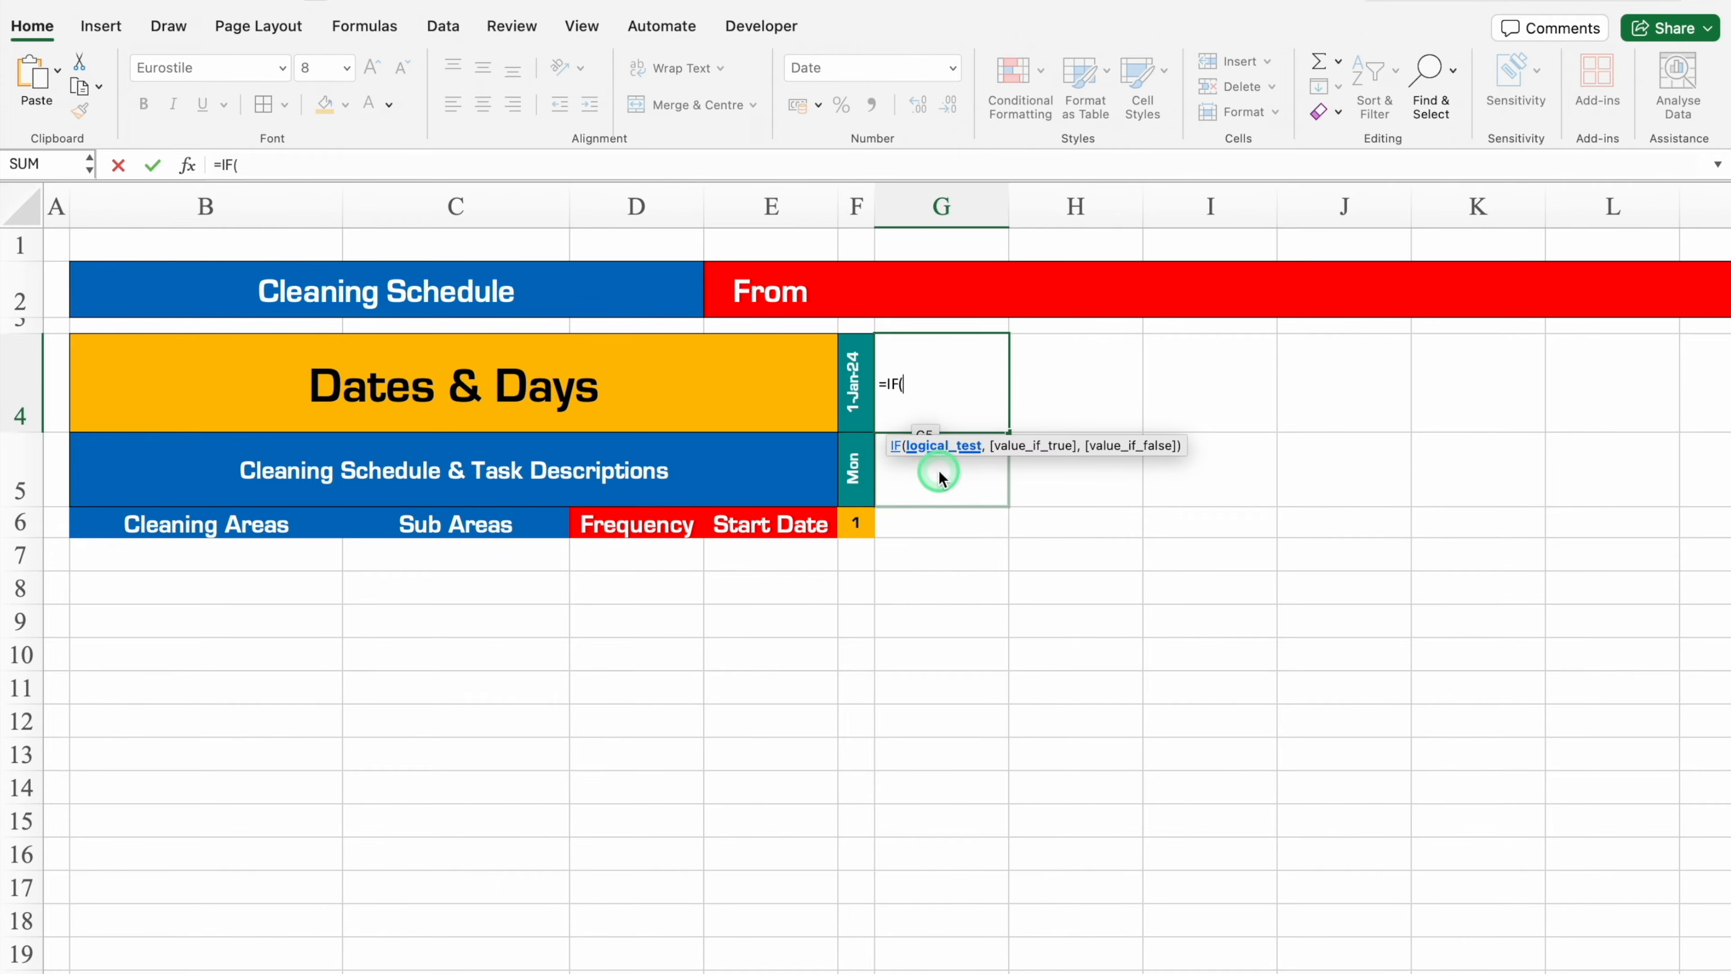
left_click(856, 386)
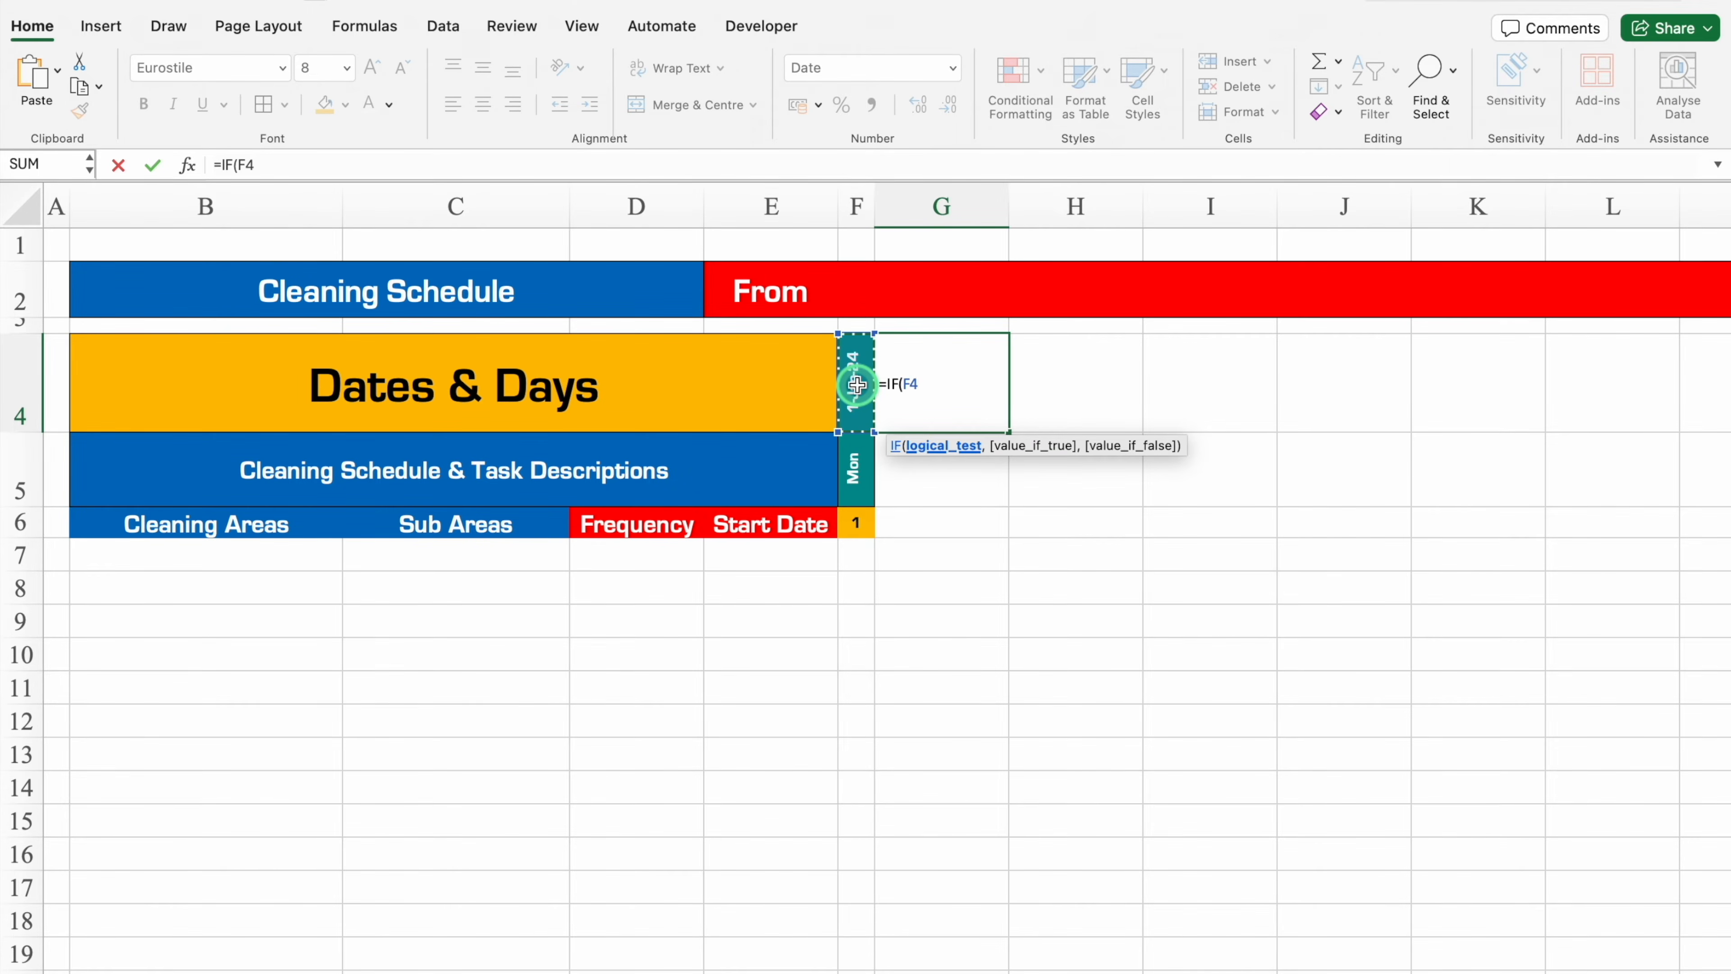
key("F4")
key("F4")
key("F4")
Extend the logical test in G4 to check whether the date is less than EOMONTH($F$4,0).
type("<EO")
double_click(960, 470)
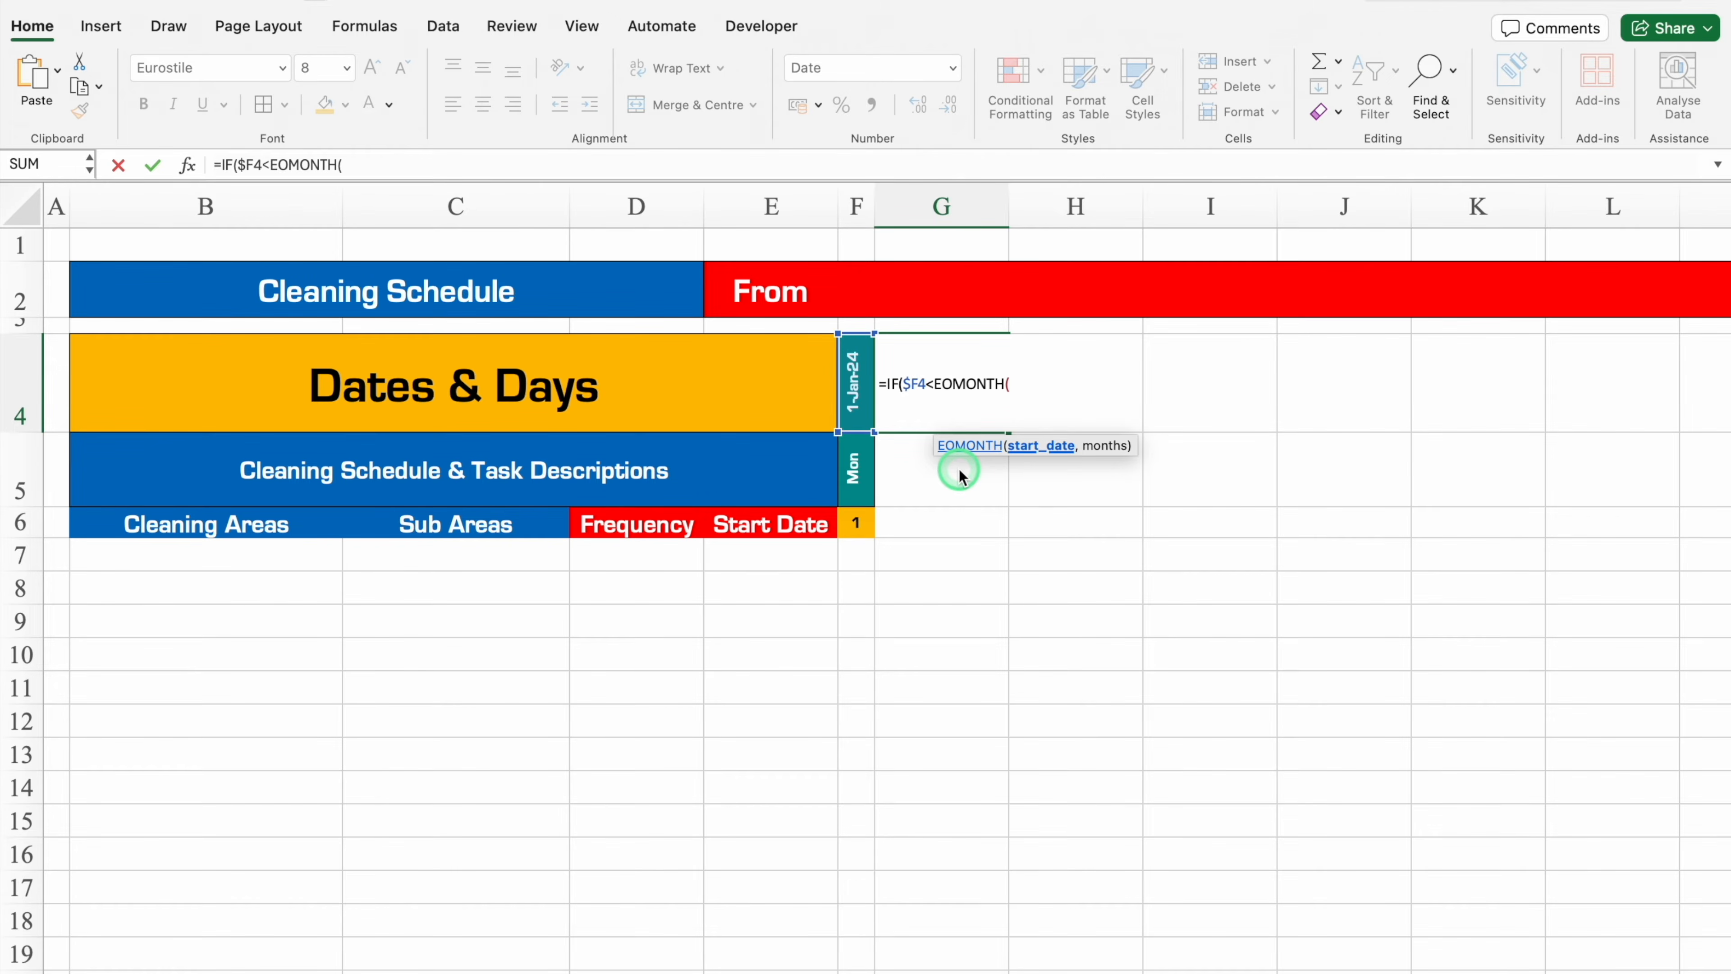
left_click(862, 385)
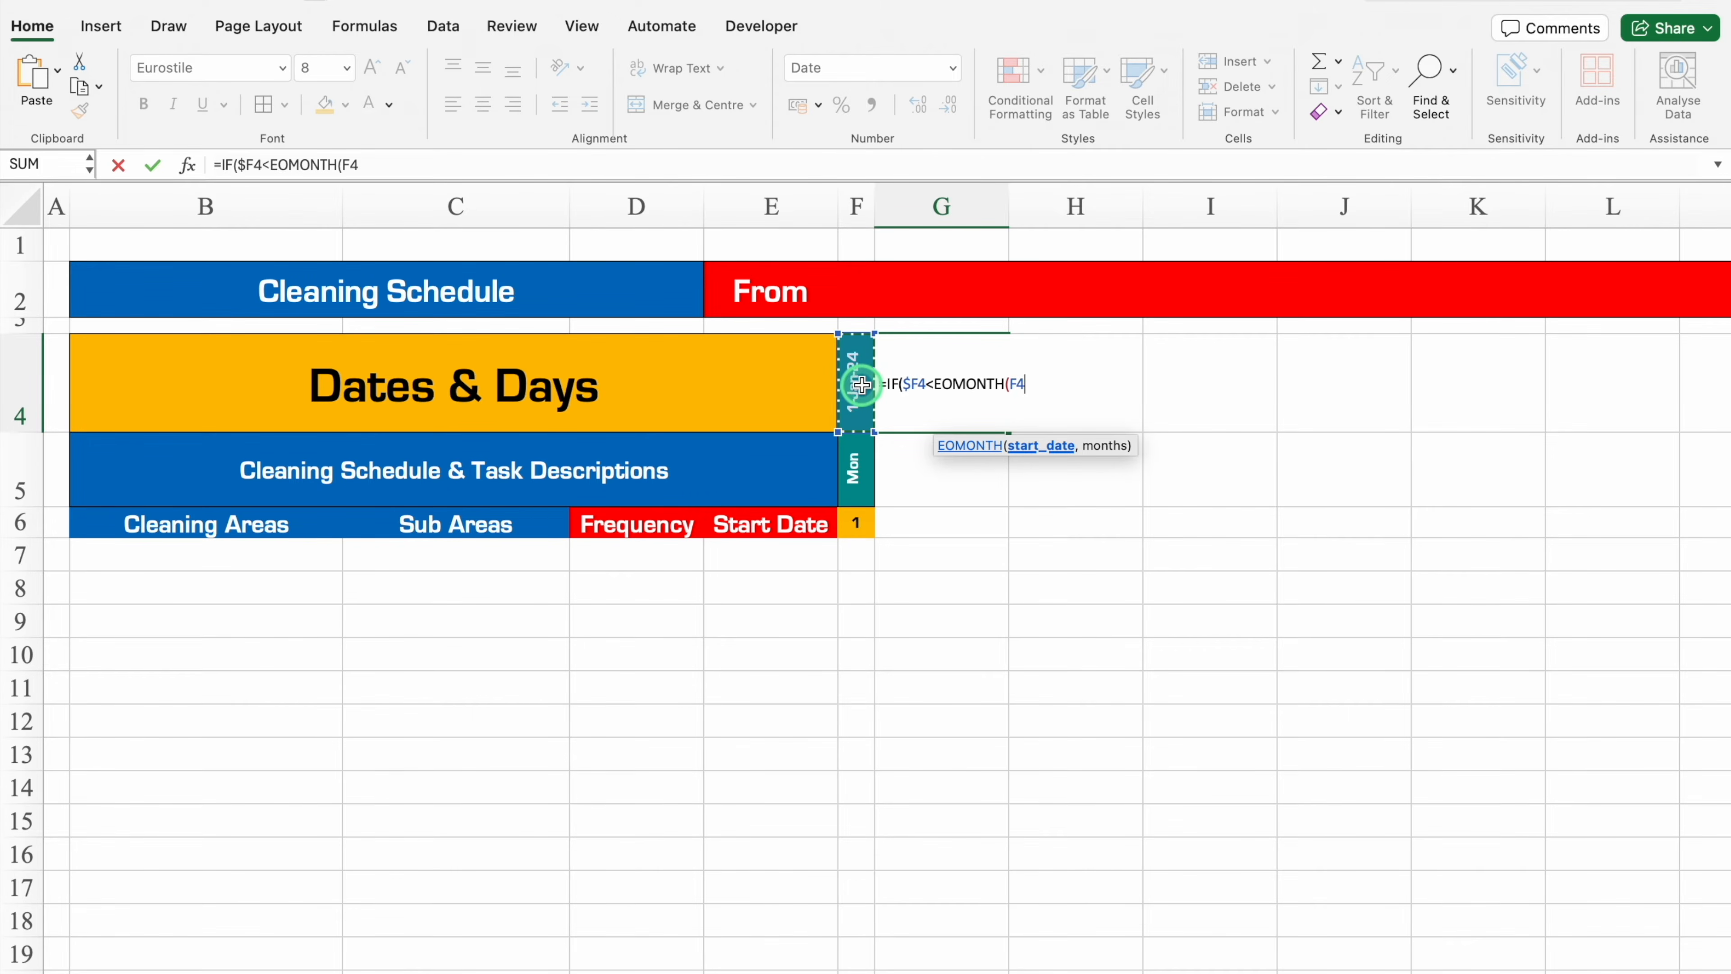
key("F4")
type(",0")
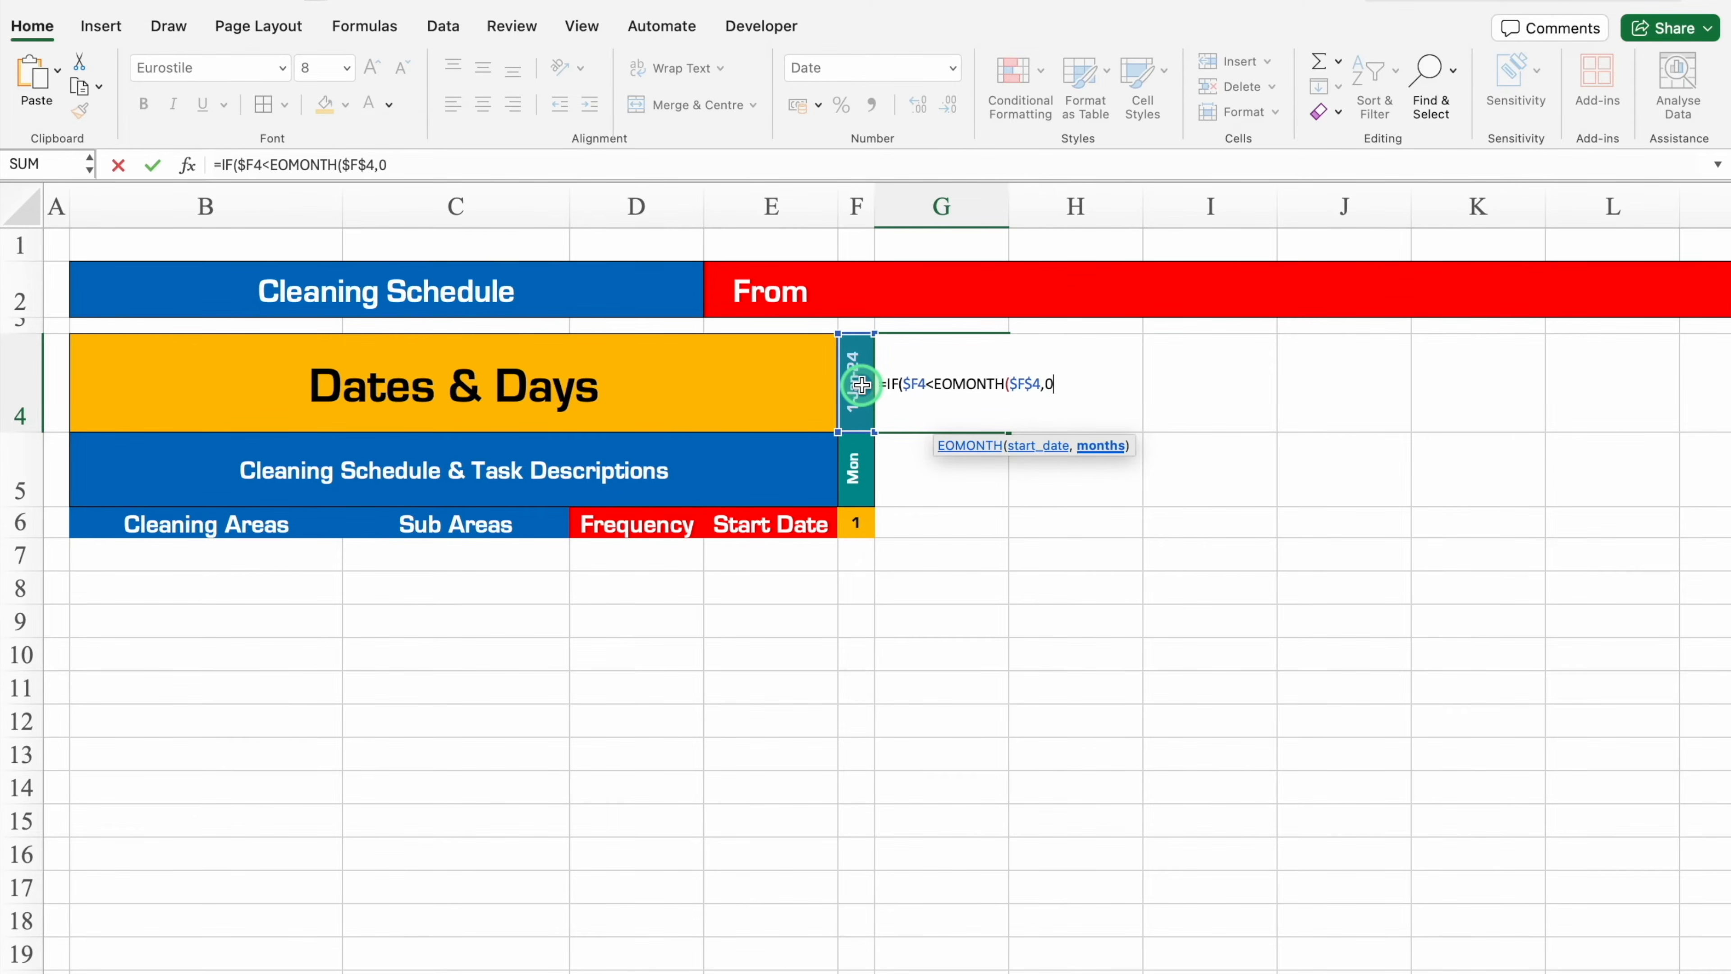
Complete the G4 formula as =IF($F4<EOMONTH($F$4,0),F4+1,"") and centre its result horizontally.
type("),")
left_click(860, 384)
type("+1,")
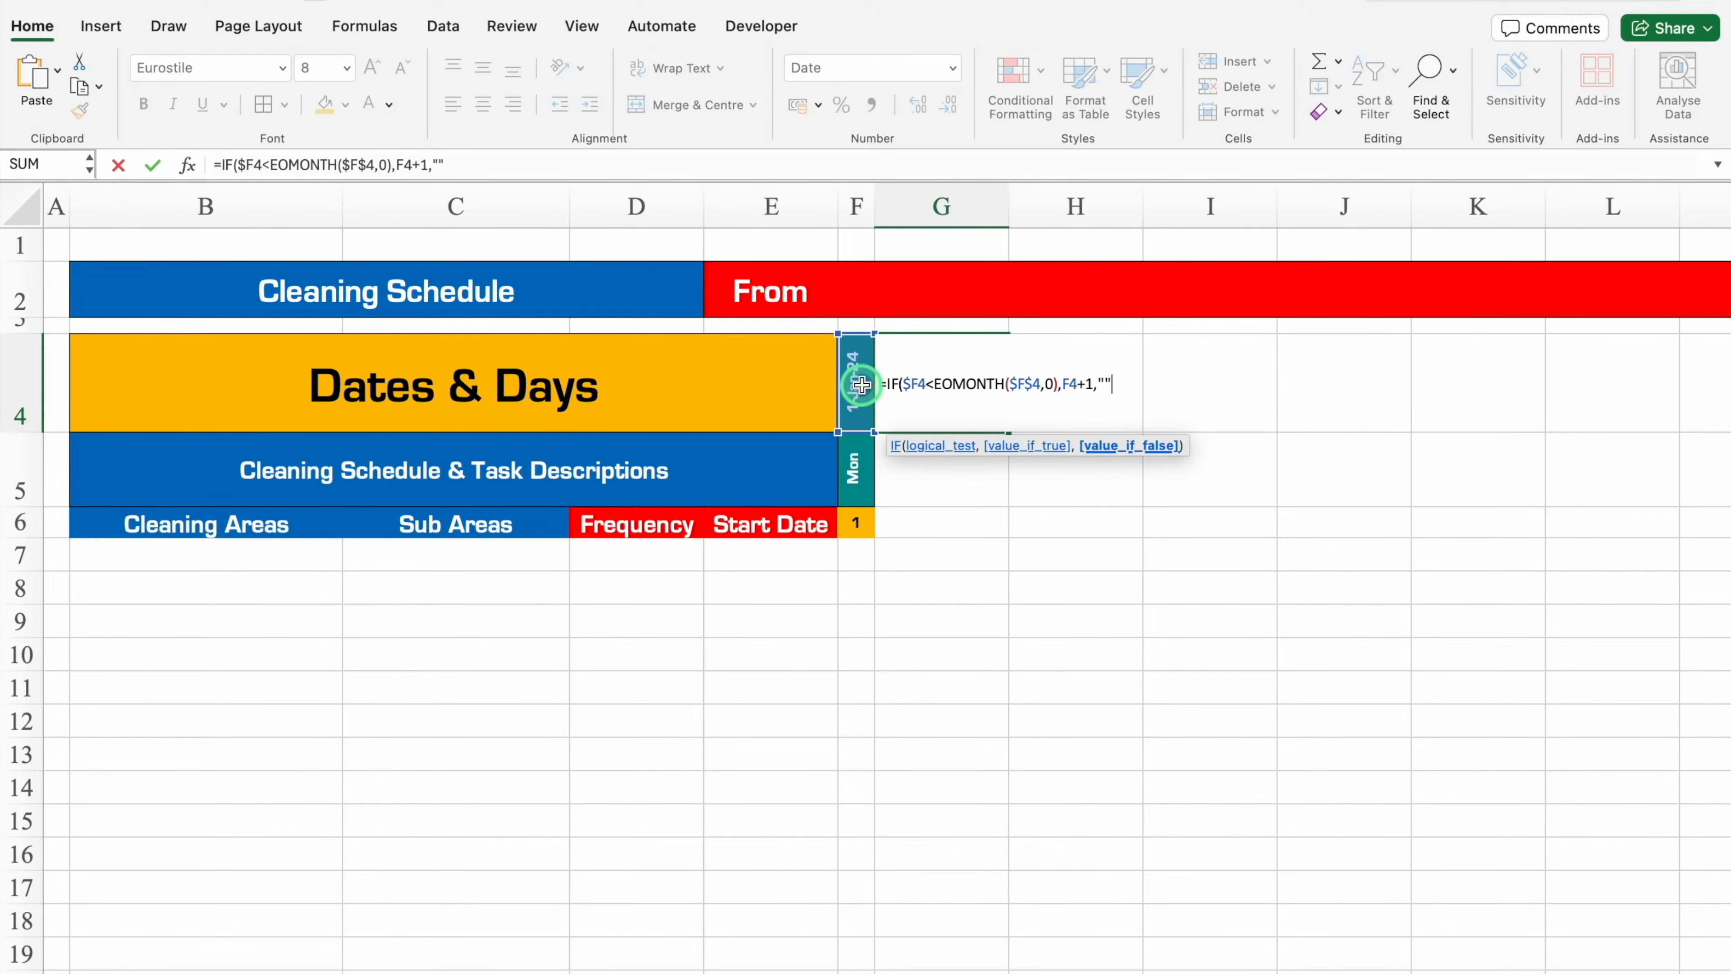
type("\"\")")
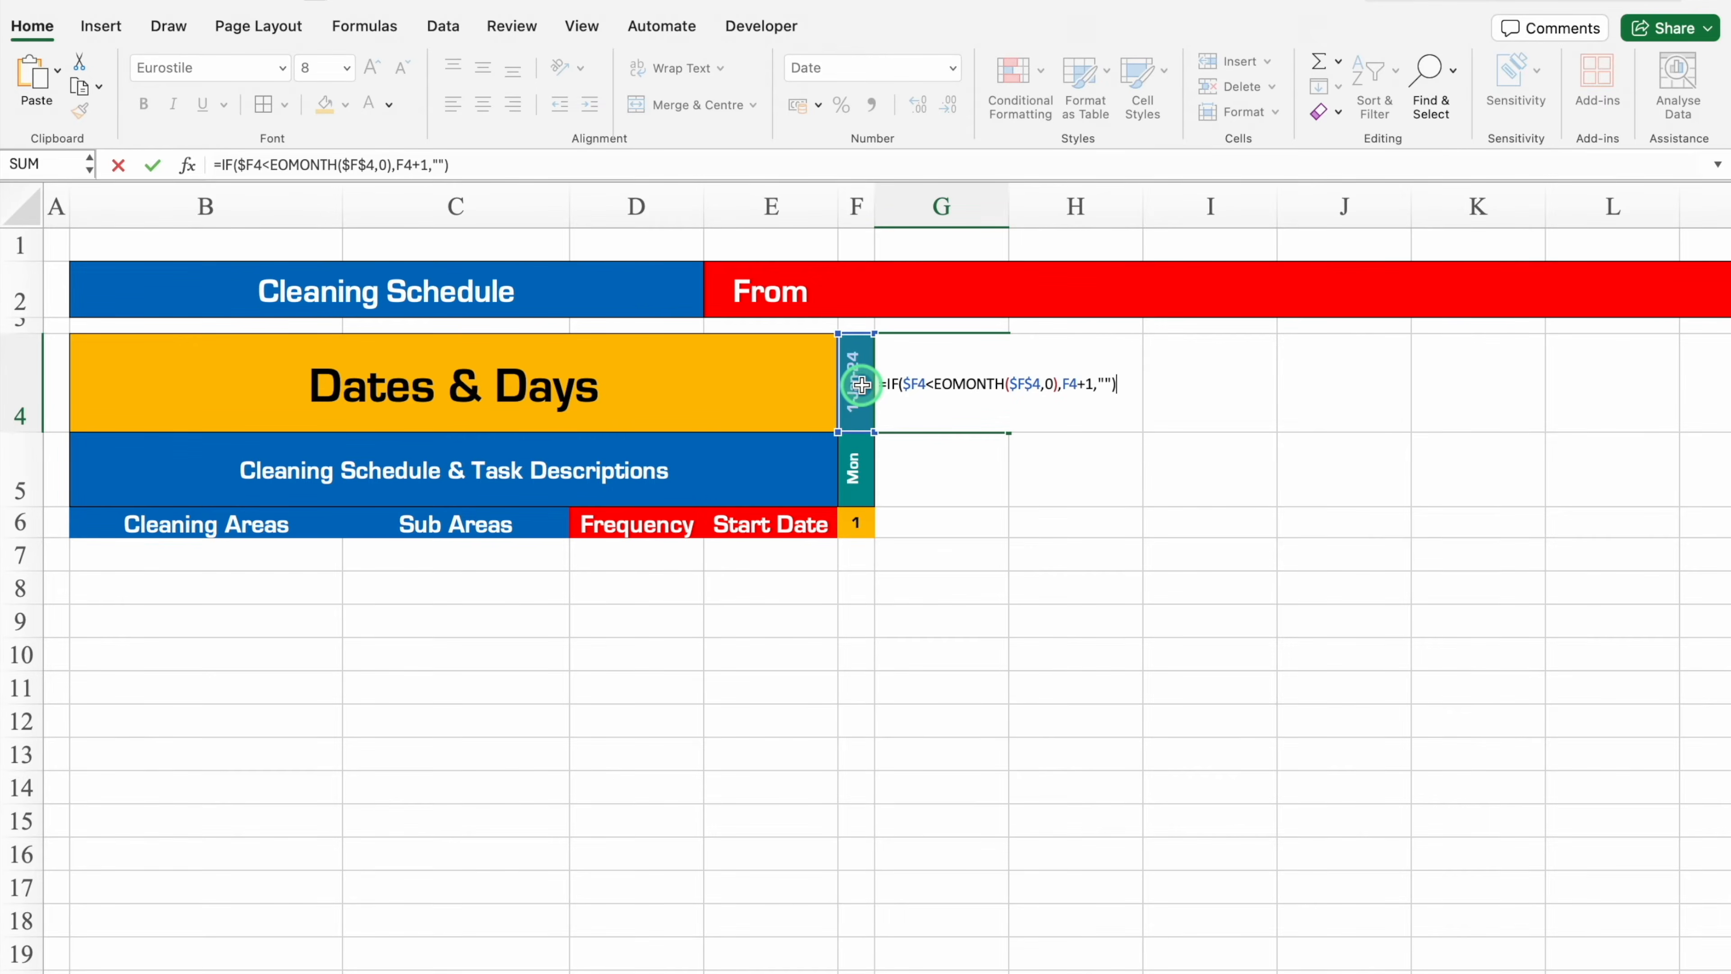
key("Return")
left_click(964, 384)
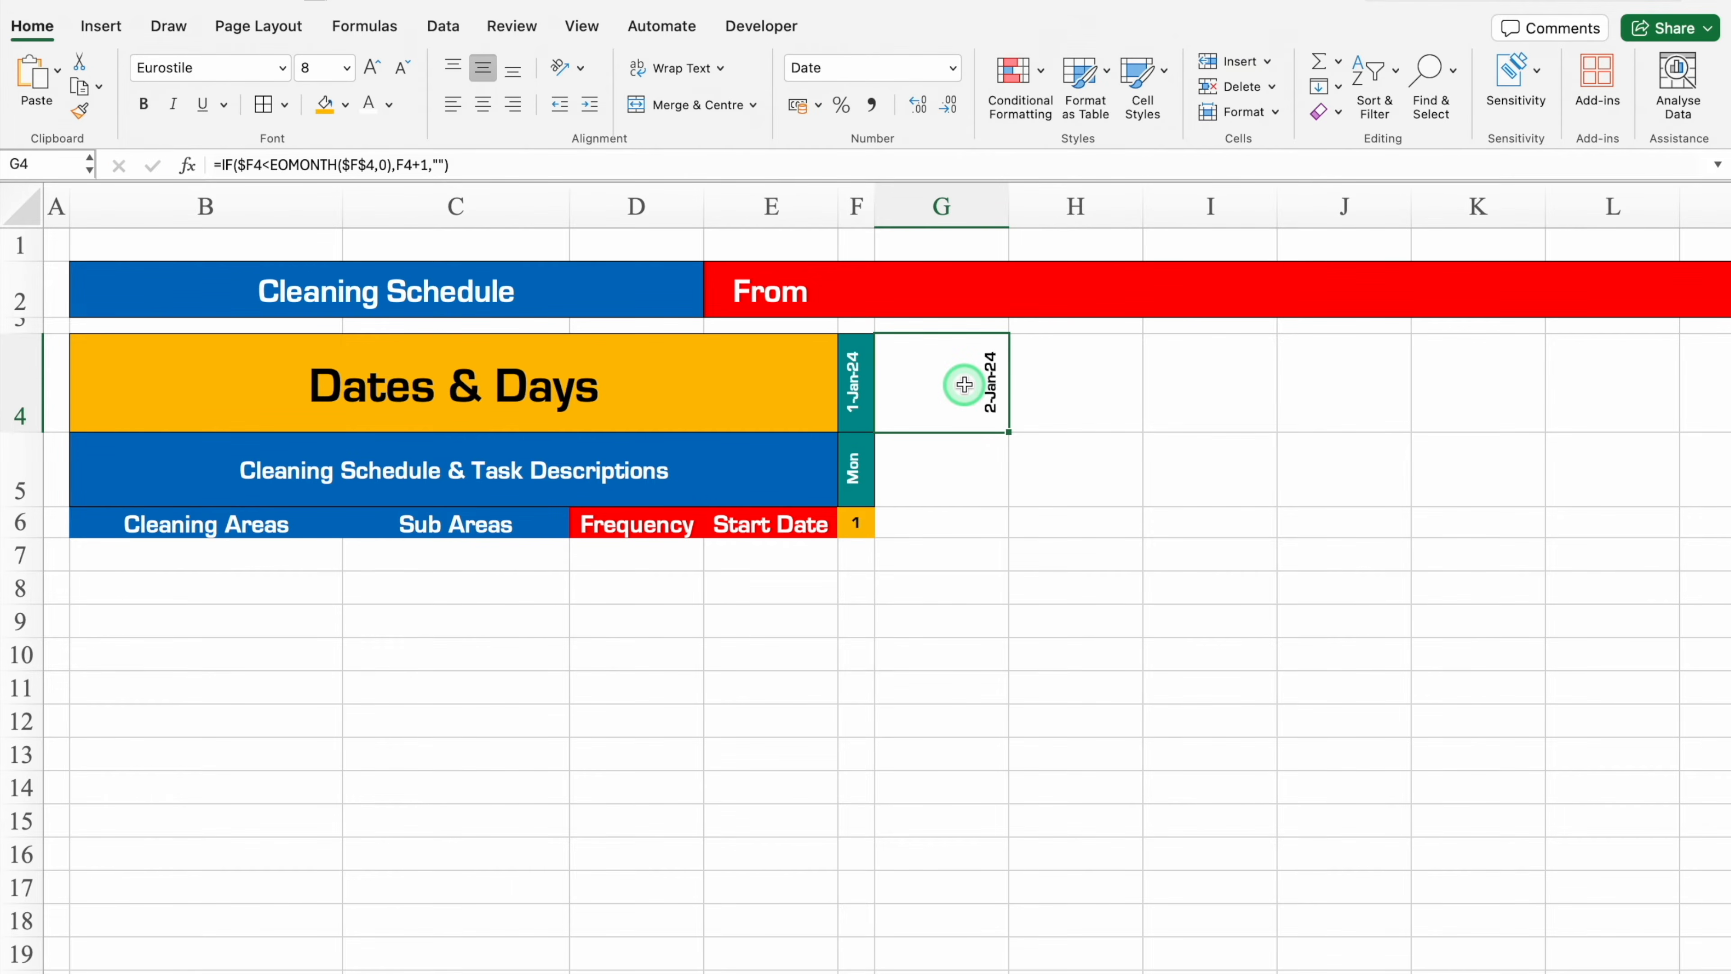
left_click(483, 104)
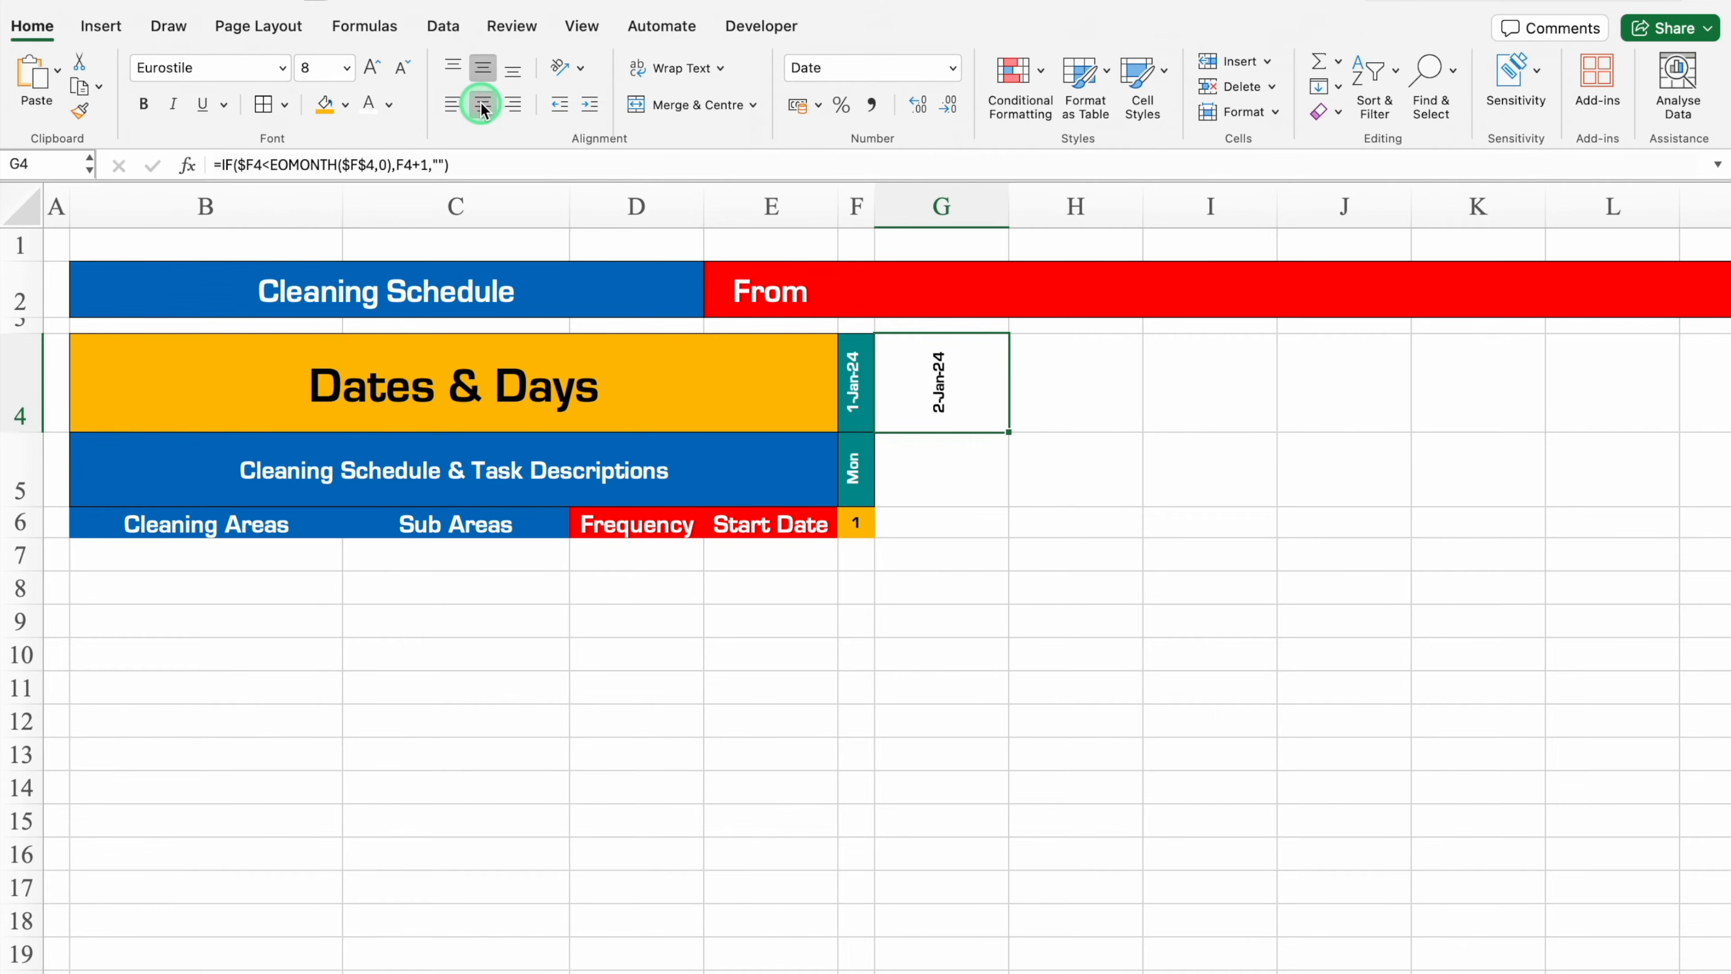
Copy the weekday formula from F5 to G5, and give G4 the same teal fill and white font.
left_click(872, 503)
left_click_drag(879, 506, 951, 506)
left_click(947, 375)
left_click(345, 104)
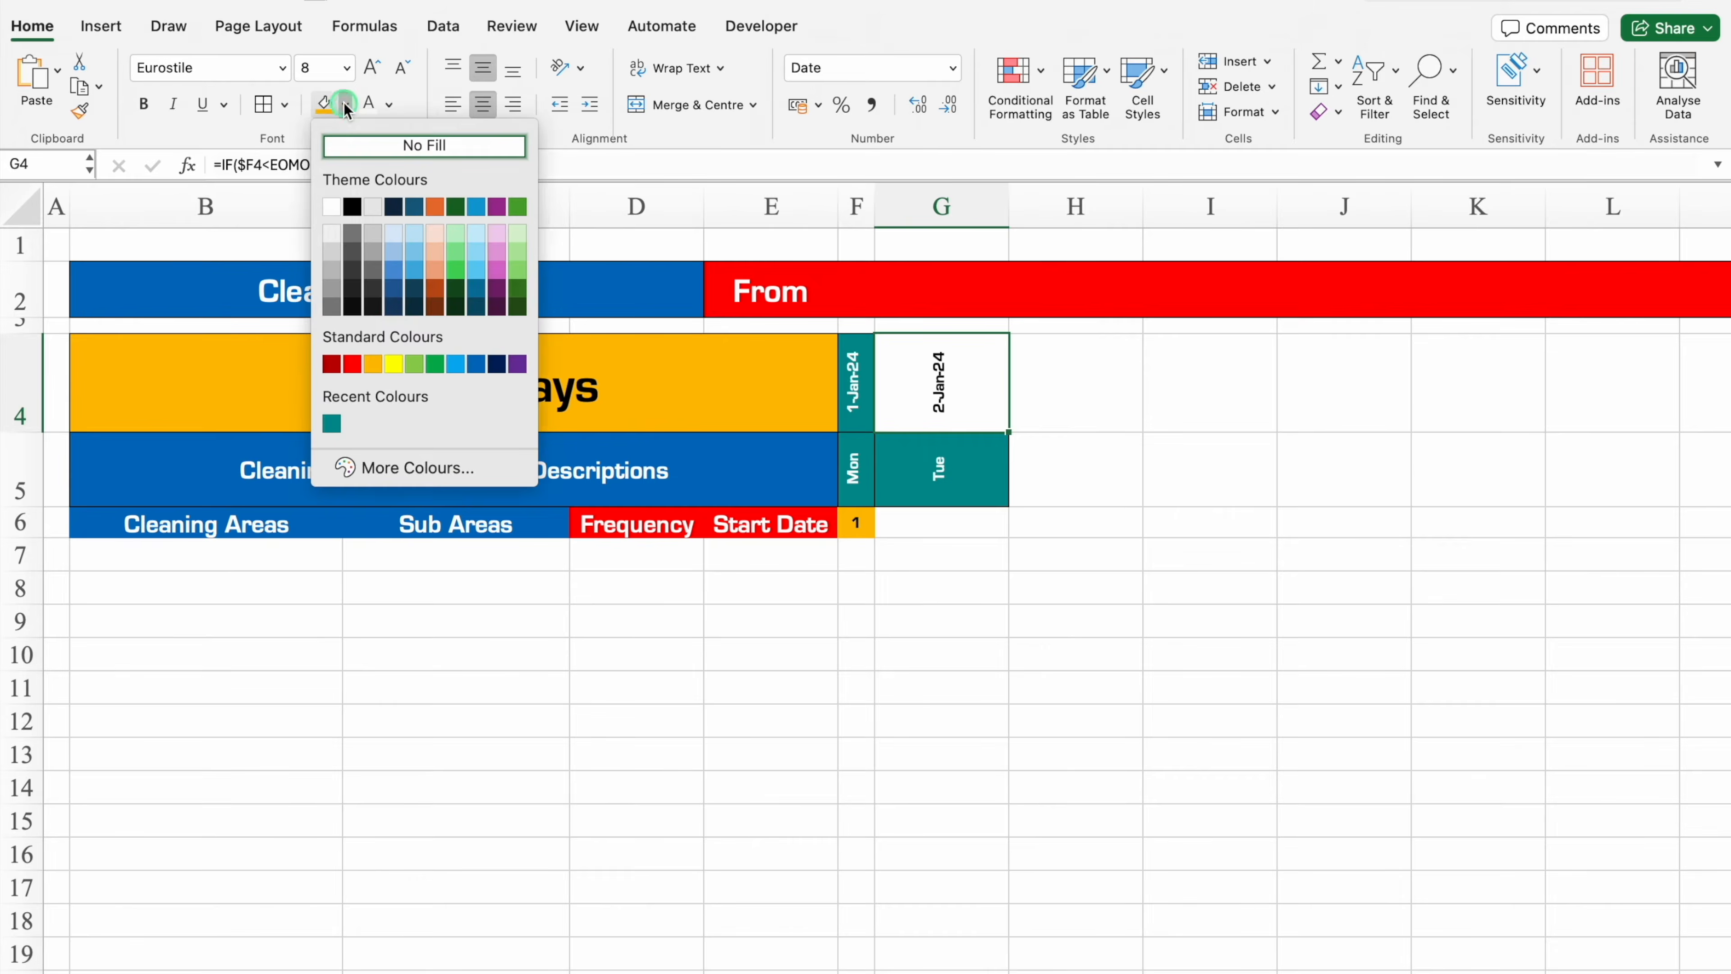
left_click(343, 366)
left_click(374, 112)
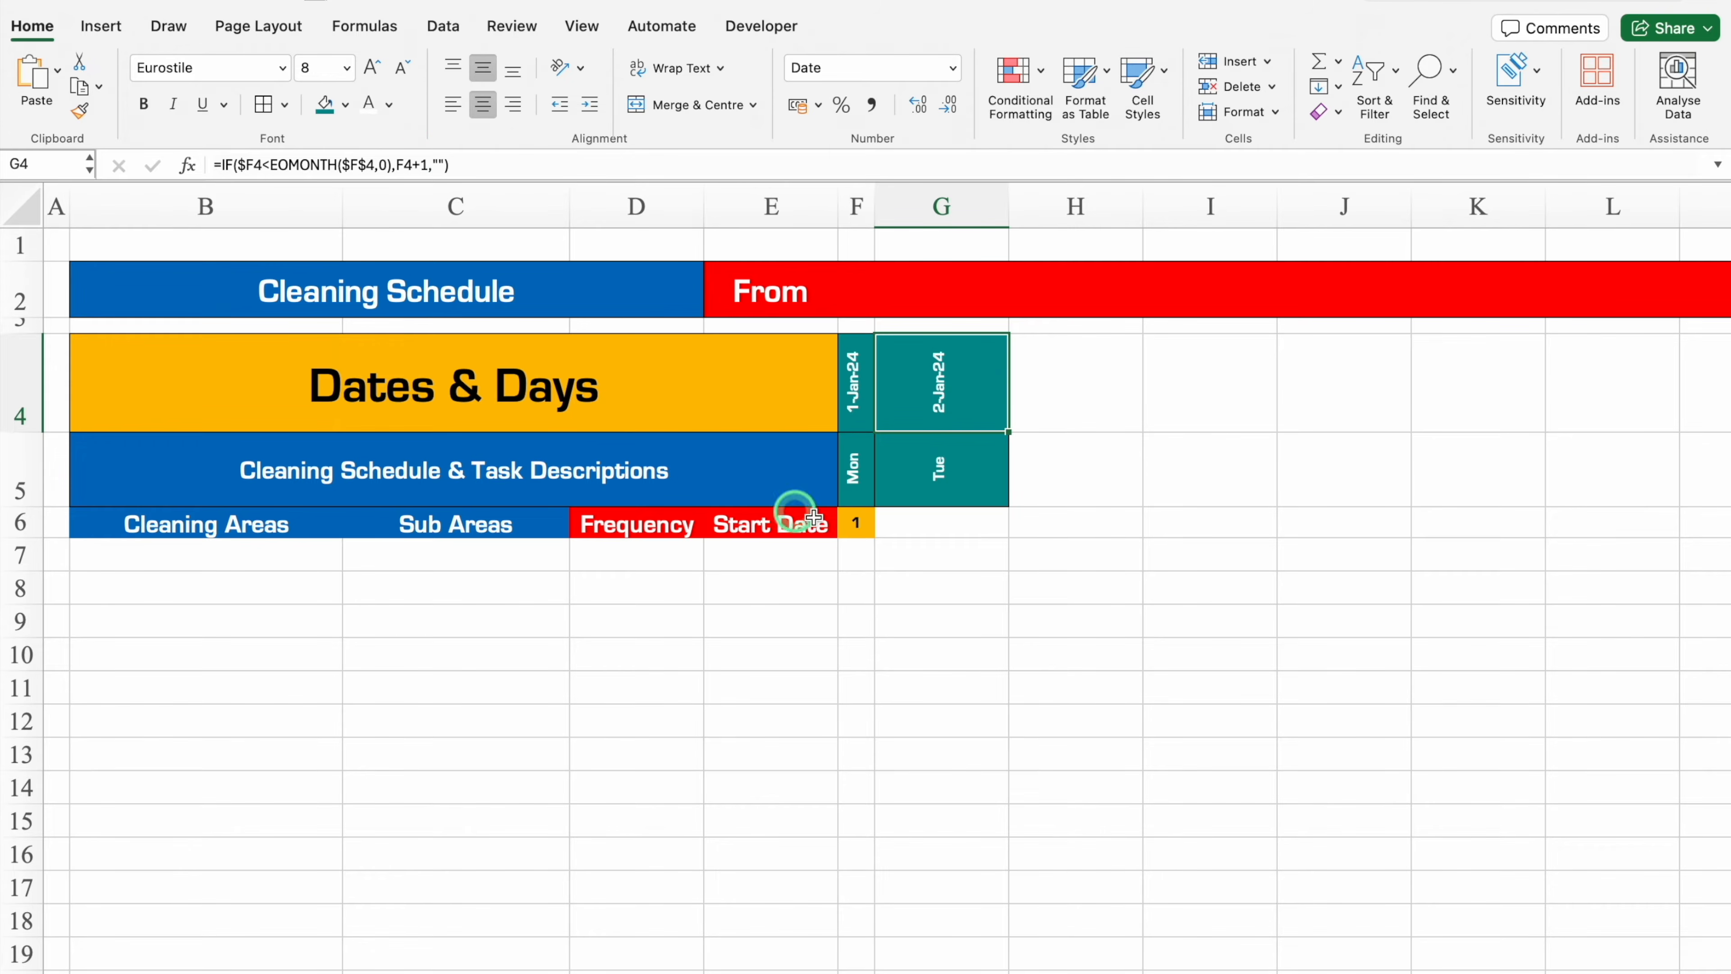
Autofit column G and extend the day number in F6 to G6 as a series, giving 2.
left_click(941, 620)
double_click(1008, 206)
left_click_drag(856, 382, 891, 524)
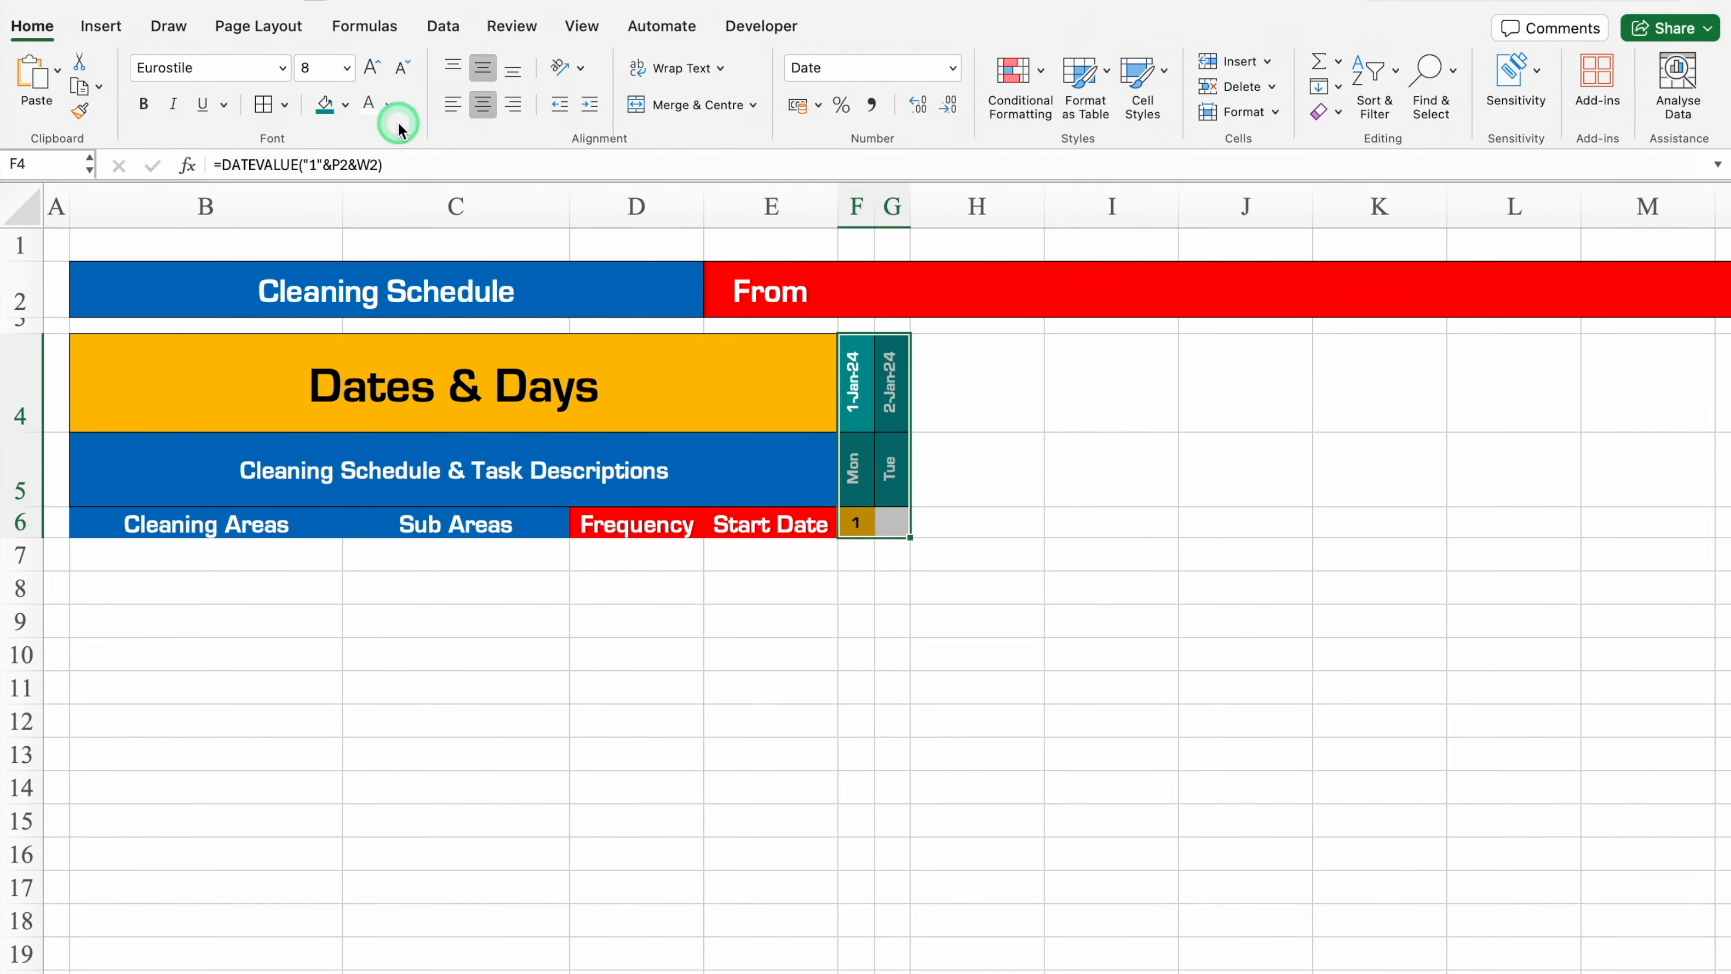
left_click(877, 538)
left_click_drag(879, 538, 896, 537)
left_click(925, 553)
left_click(944, 611)
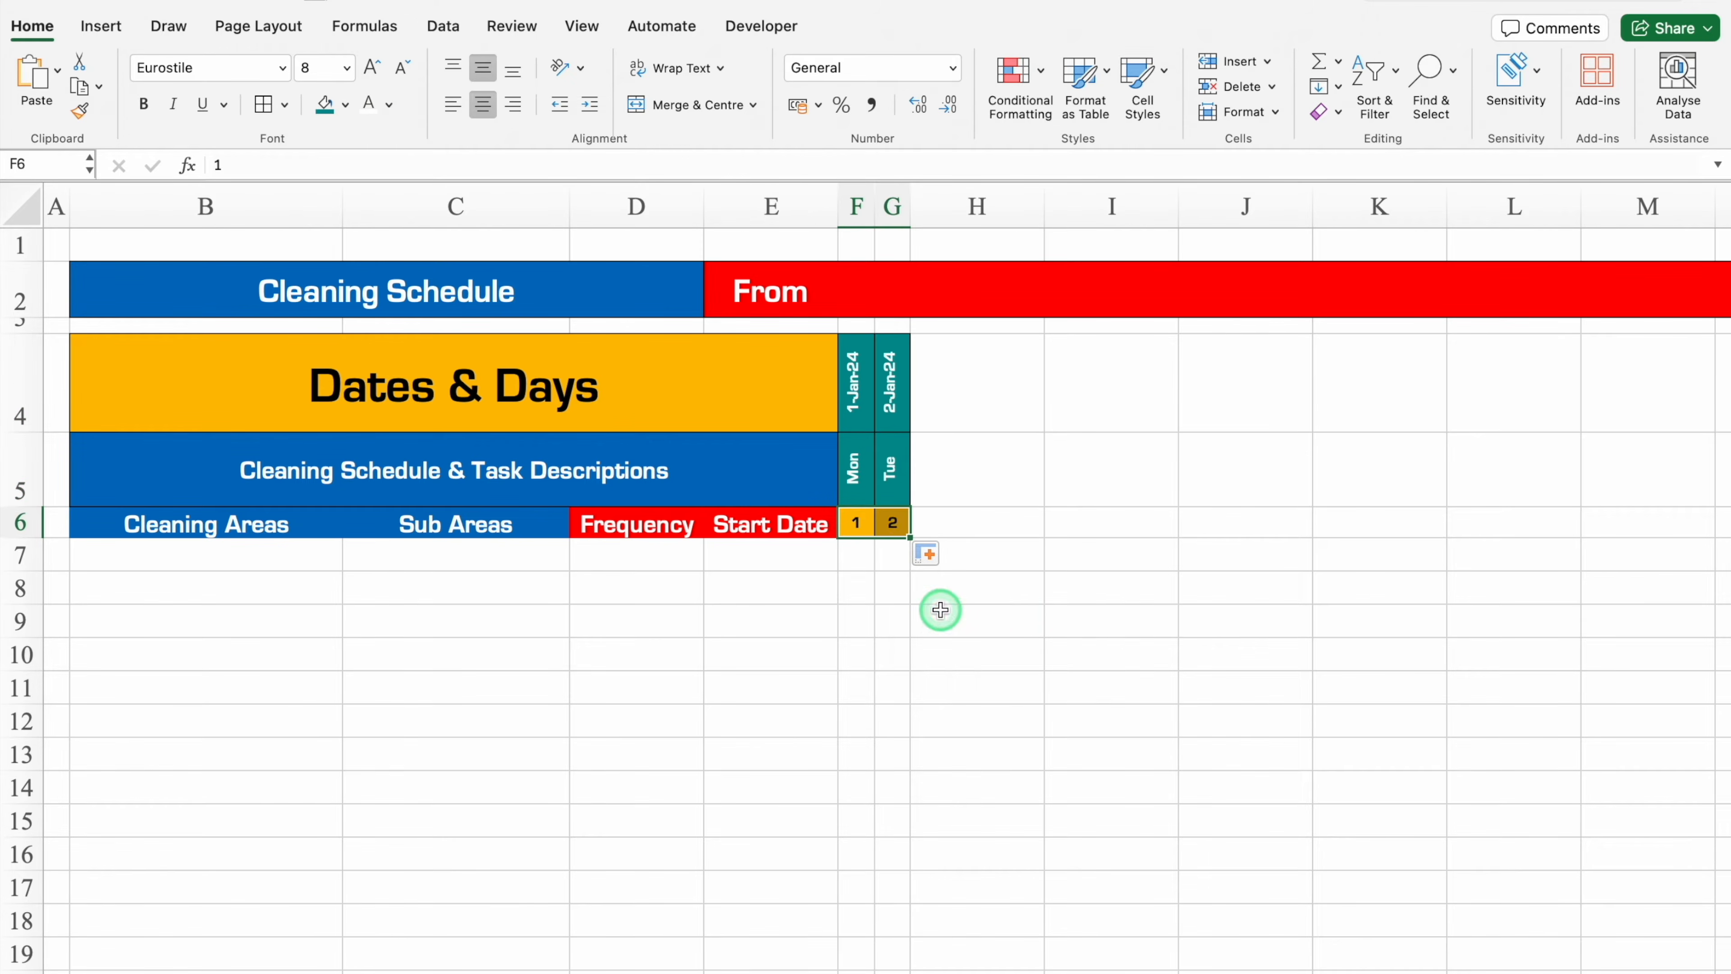
left_click(940, 611)
left_click(859, 523)
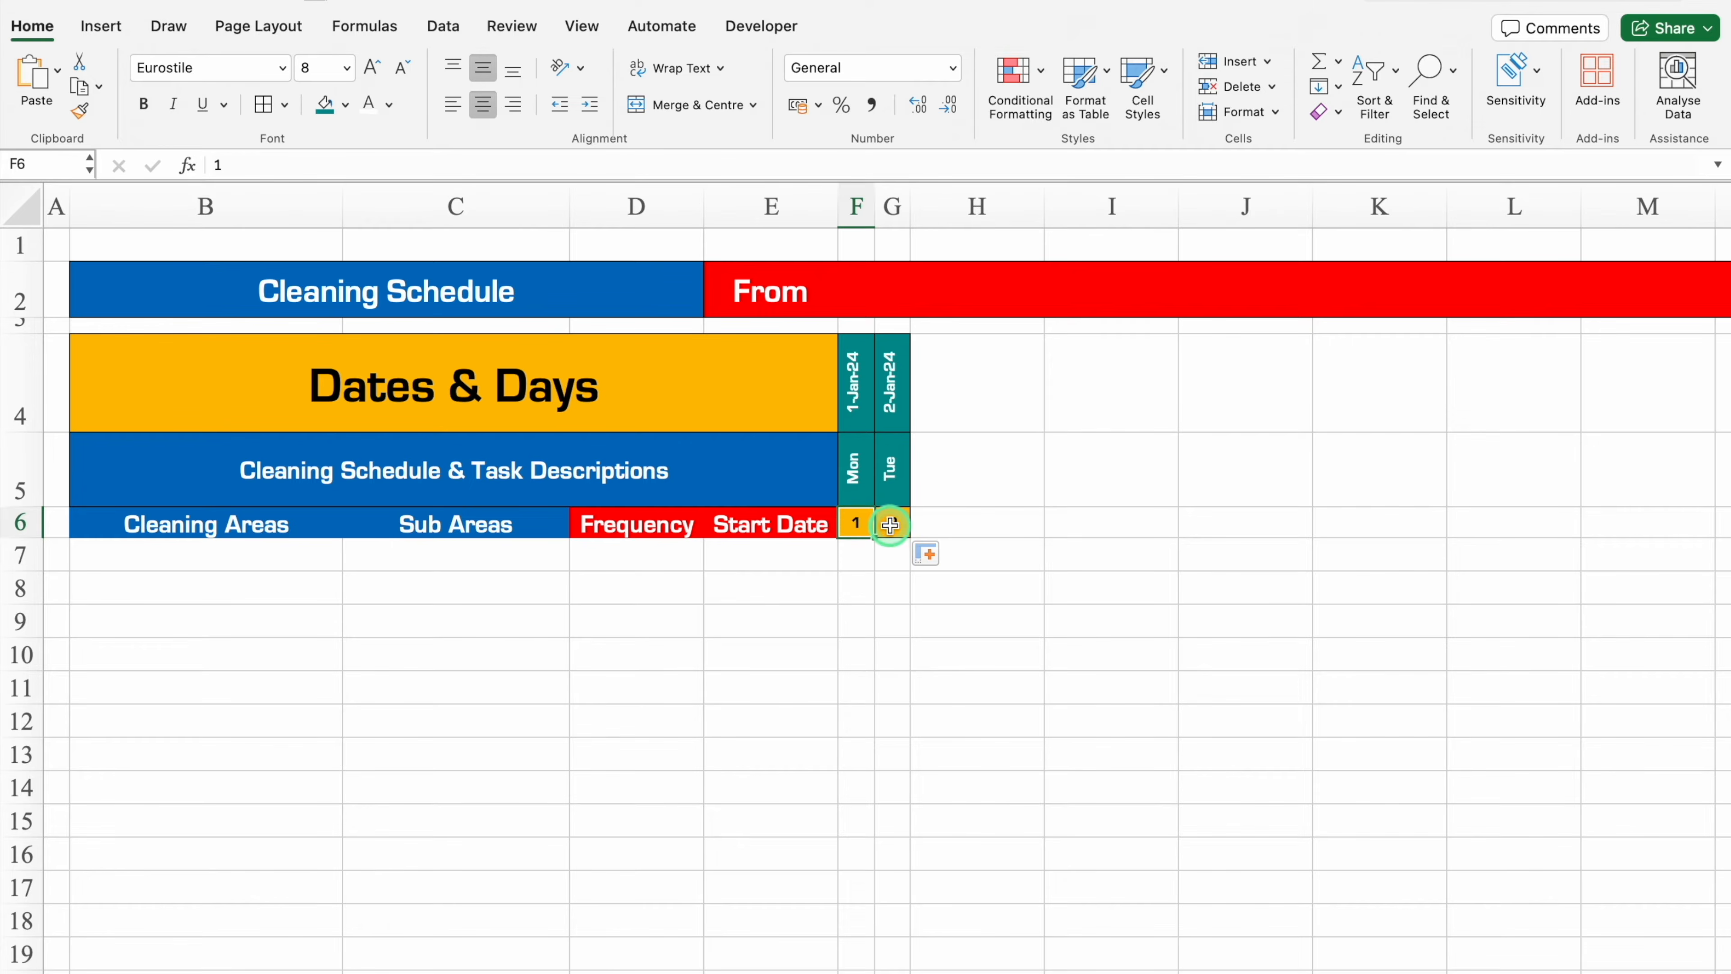
Fill the date and weekday formulas from G4:G5 across to column AJ, and autofit columns H to AJ.
left_click(1110, 620)
left_click_drag(891, 381, 1159, 508)
scroll(1309, 955, "left", 3)
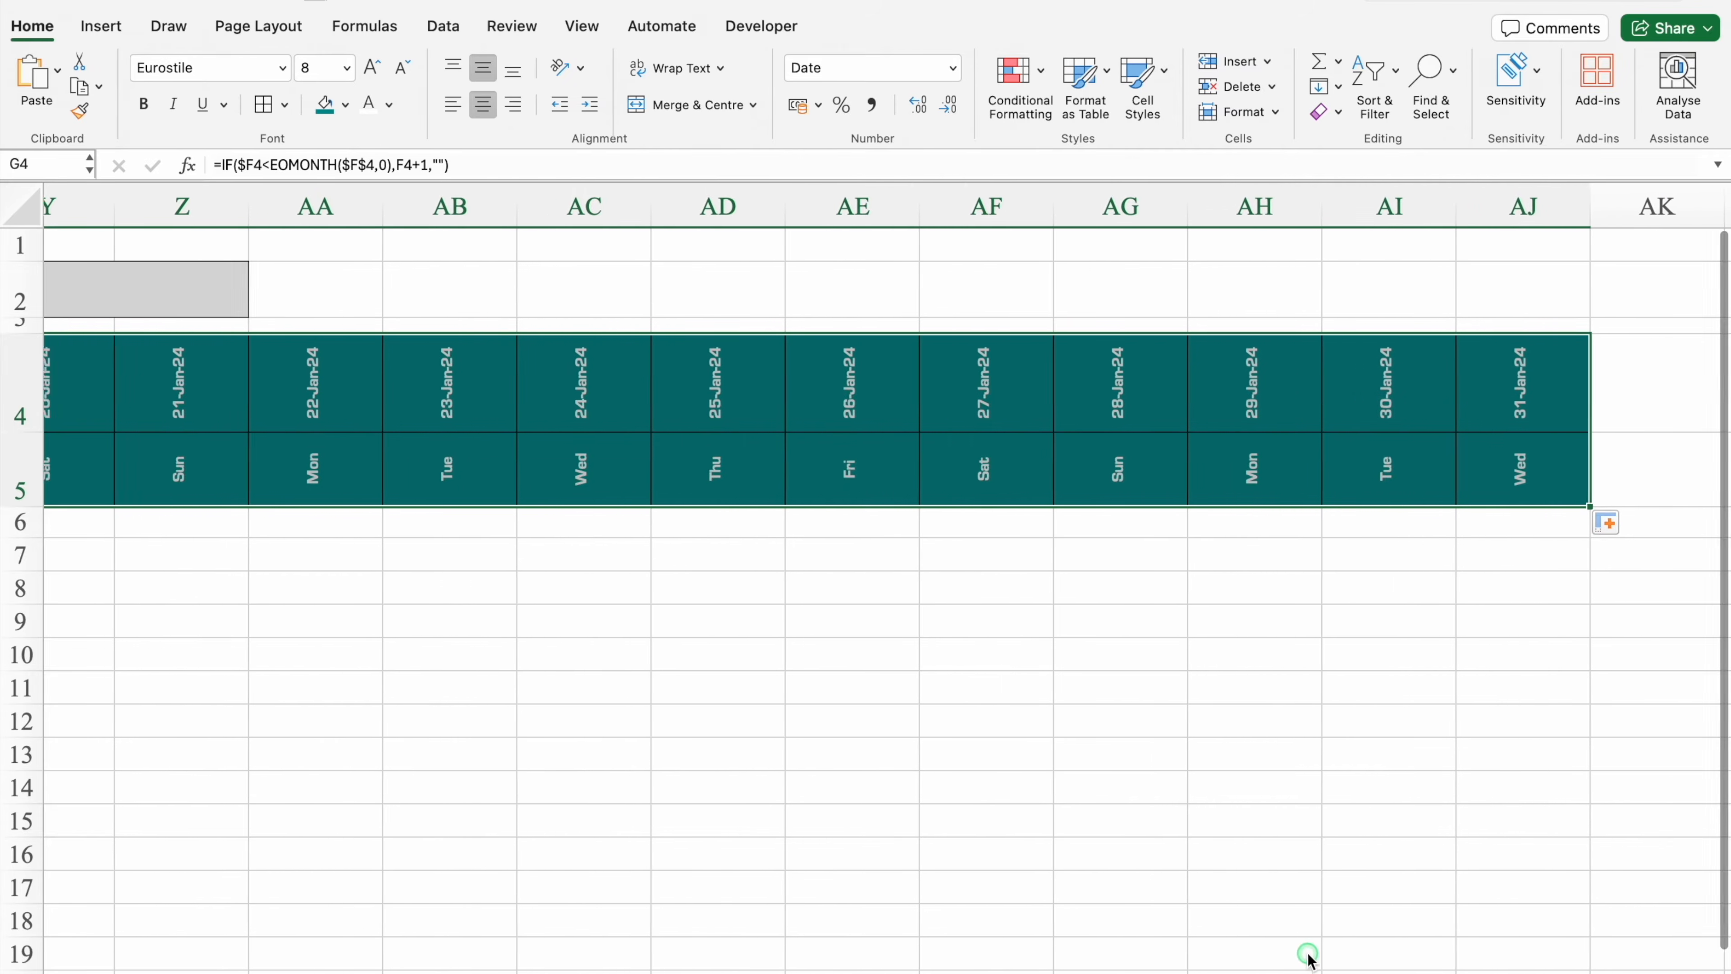
left_click_drag(1519, 206, 1067, 198)
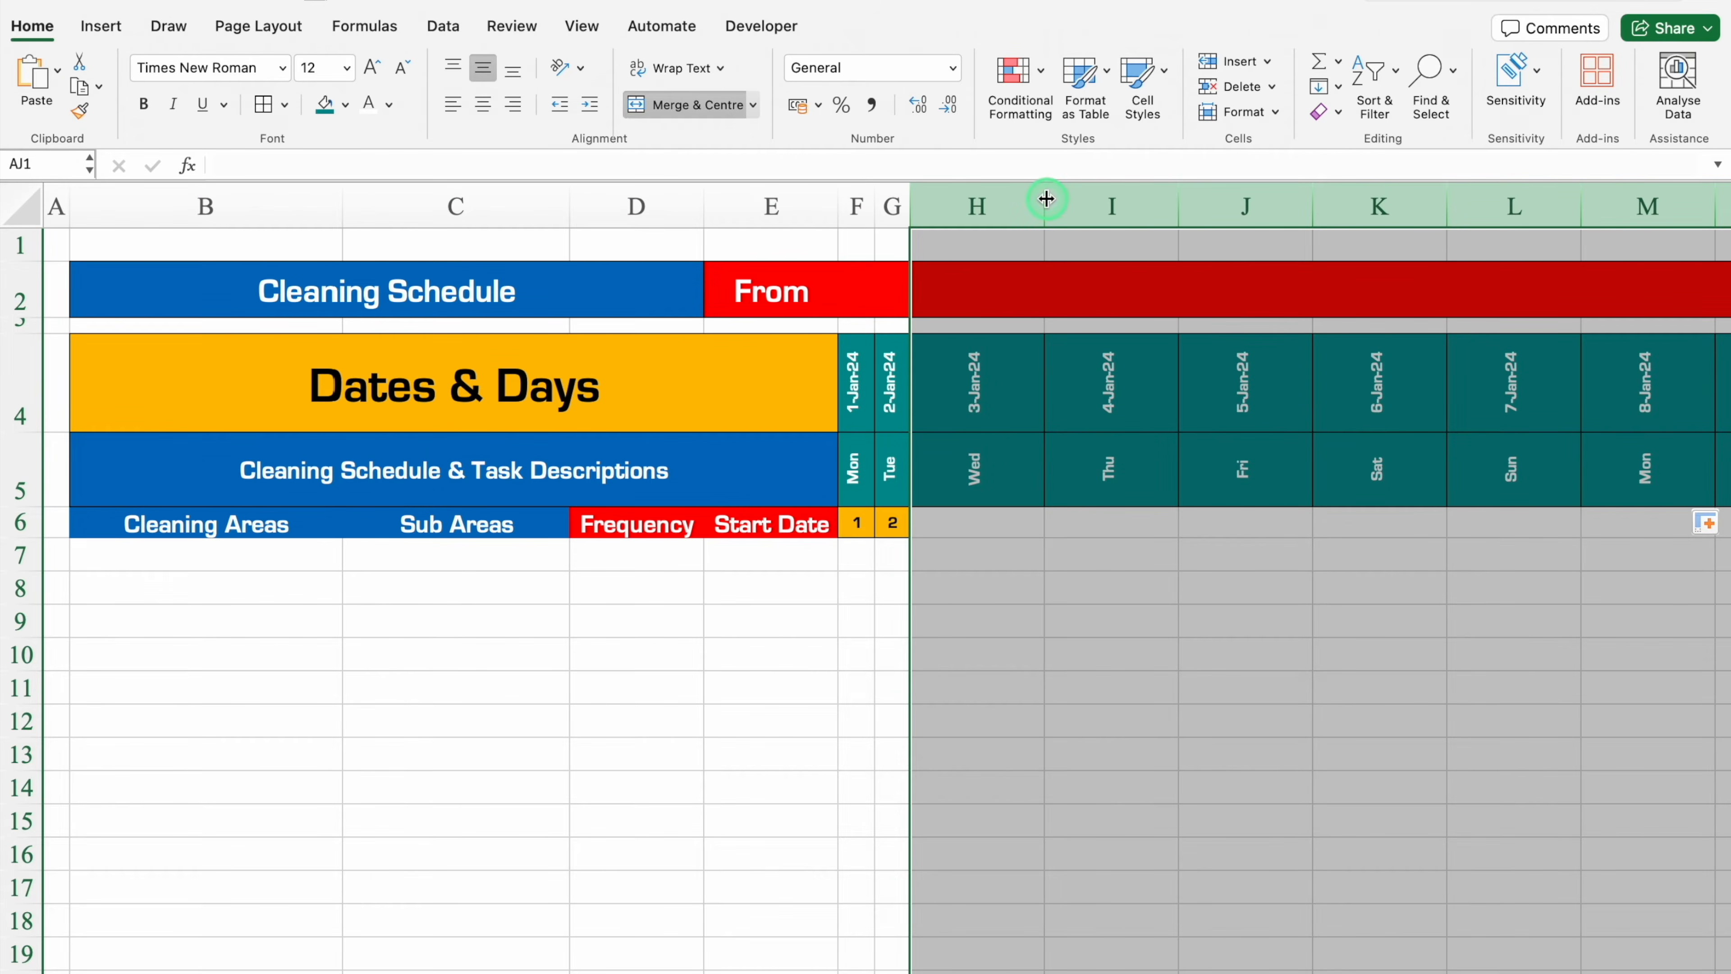
double_click(1046, 198)
Fill the day numbers from G6 across to AJ6 as a series up to 31.
left_click(893, 523)
left_click_drag(917, 533, 1470, 530)
left_click(1430, 554)
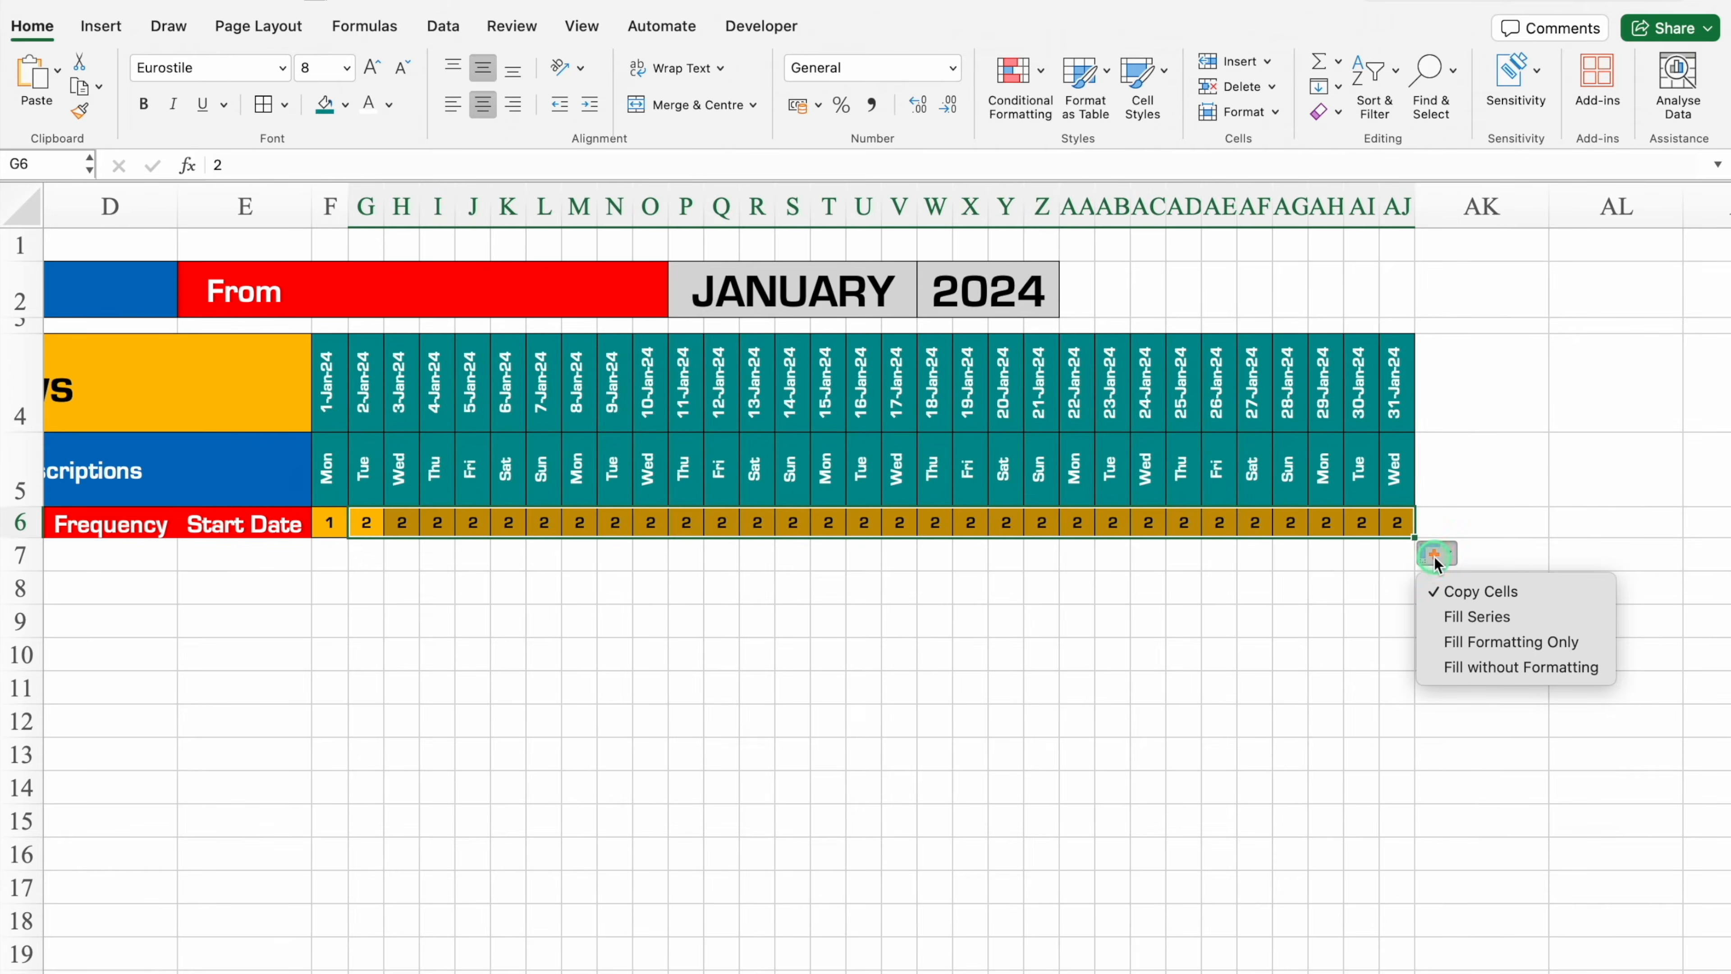
left_click(1458, 610)
left_click(1482, 620)
Apply all borders to the schedule grid B6:AJ24.
scroll(601, 967, "left", 5)
left_click_drag(205, 469, 1626, 959)
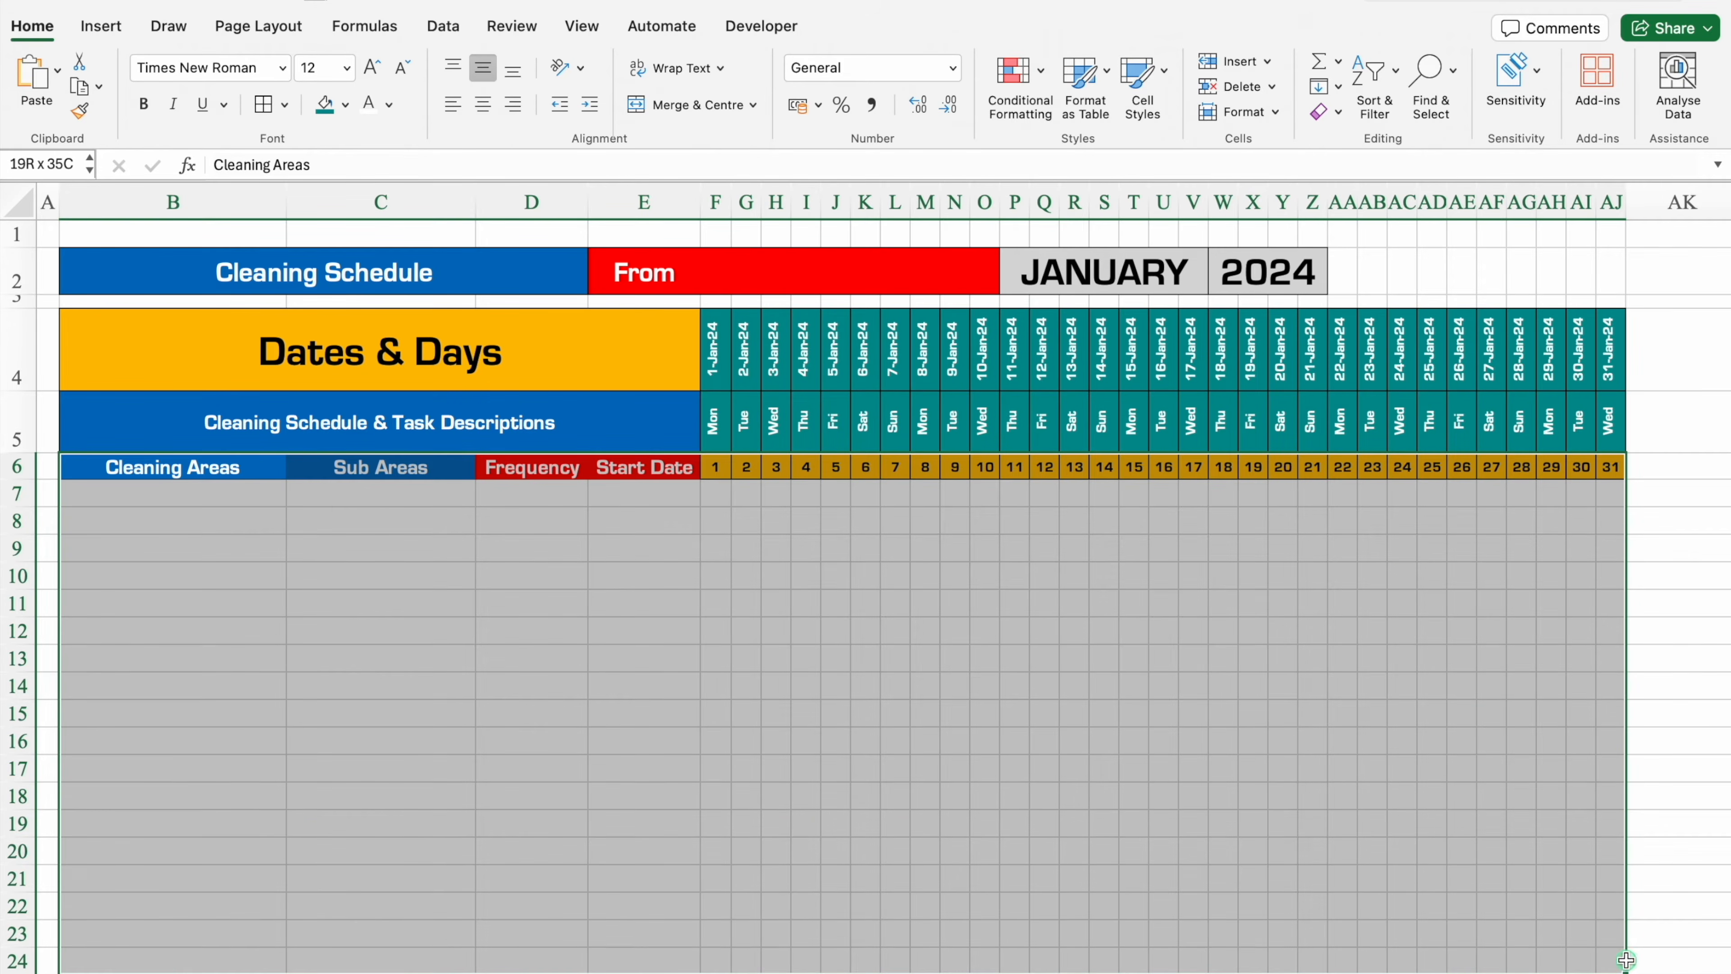
left_click(266, 105)
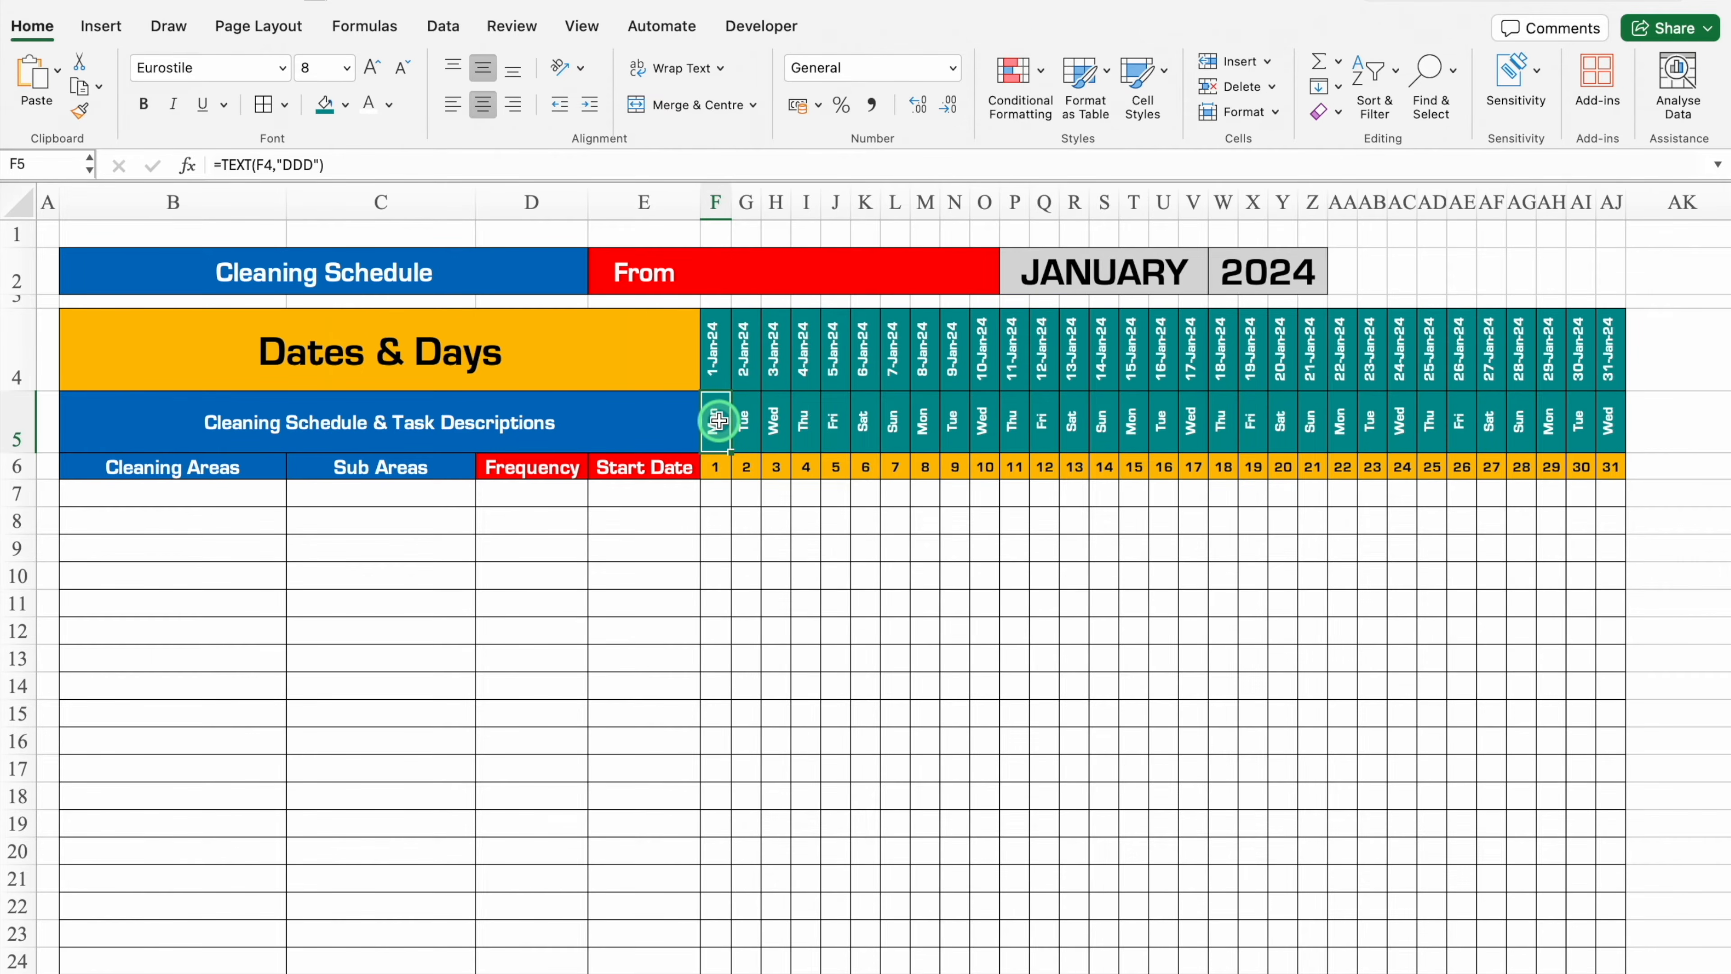
Move the weekend conditional formatting rule with the F$5="Sat" formula above the MOD(MONTH) rule.
left_click(1016, 74)
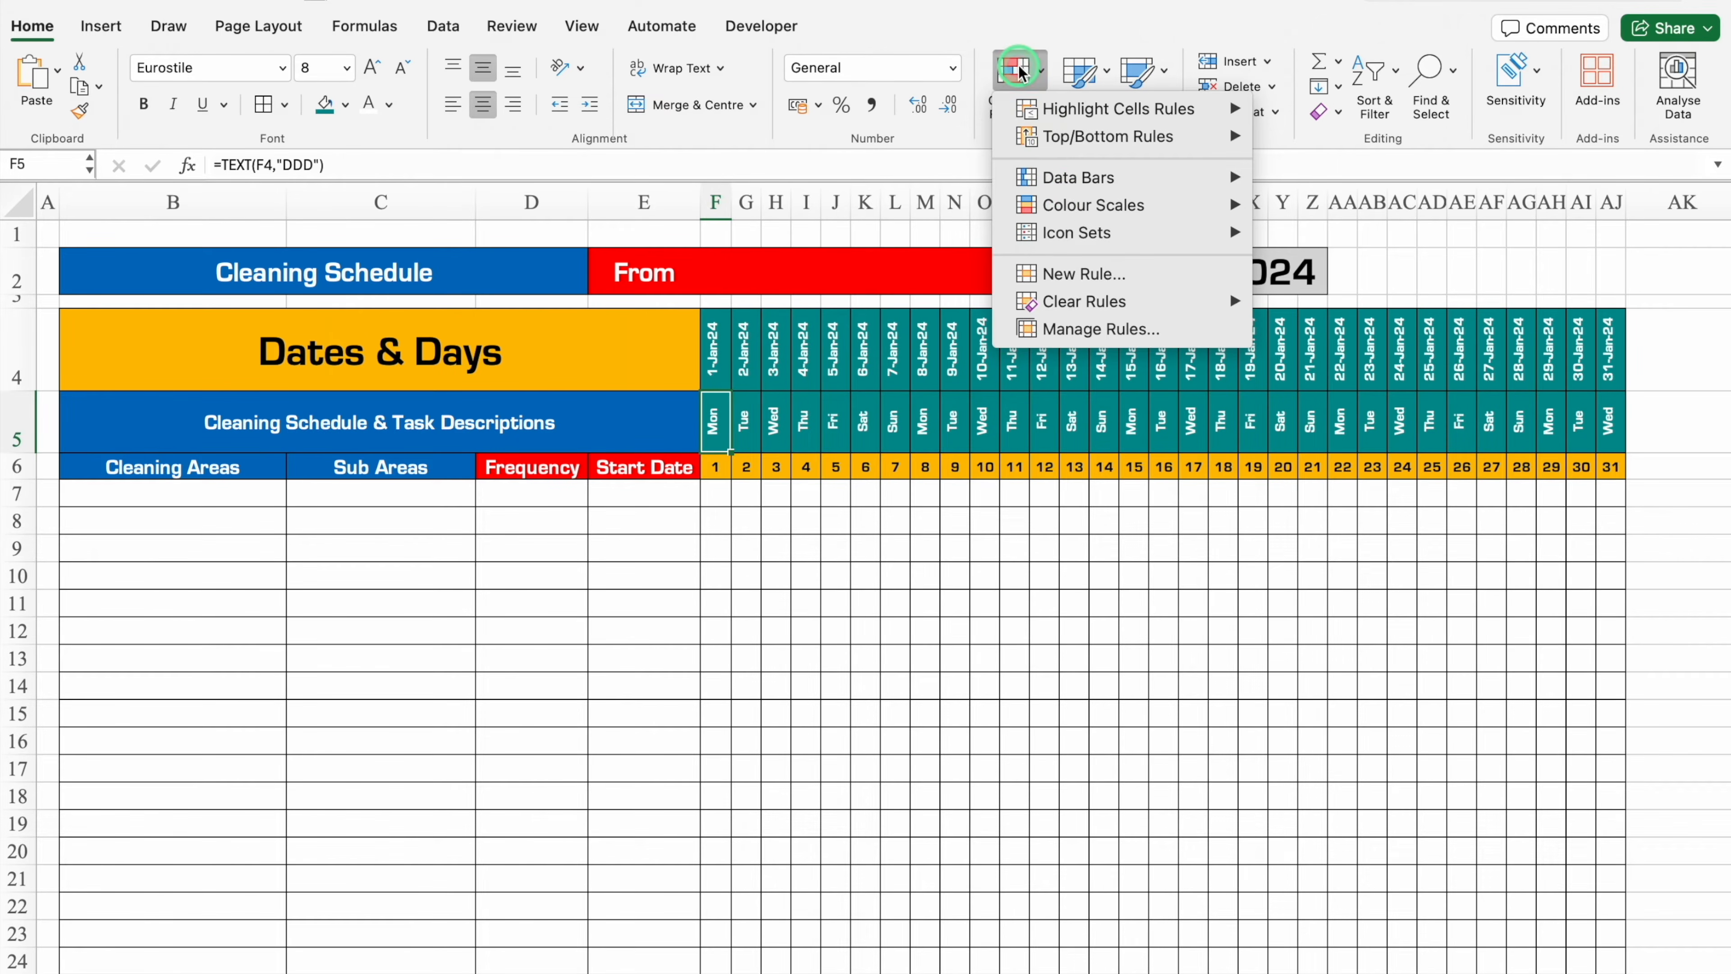
left_click(1105, 328)
left_click(600, 130)
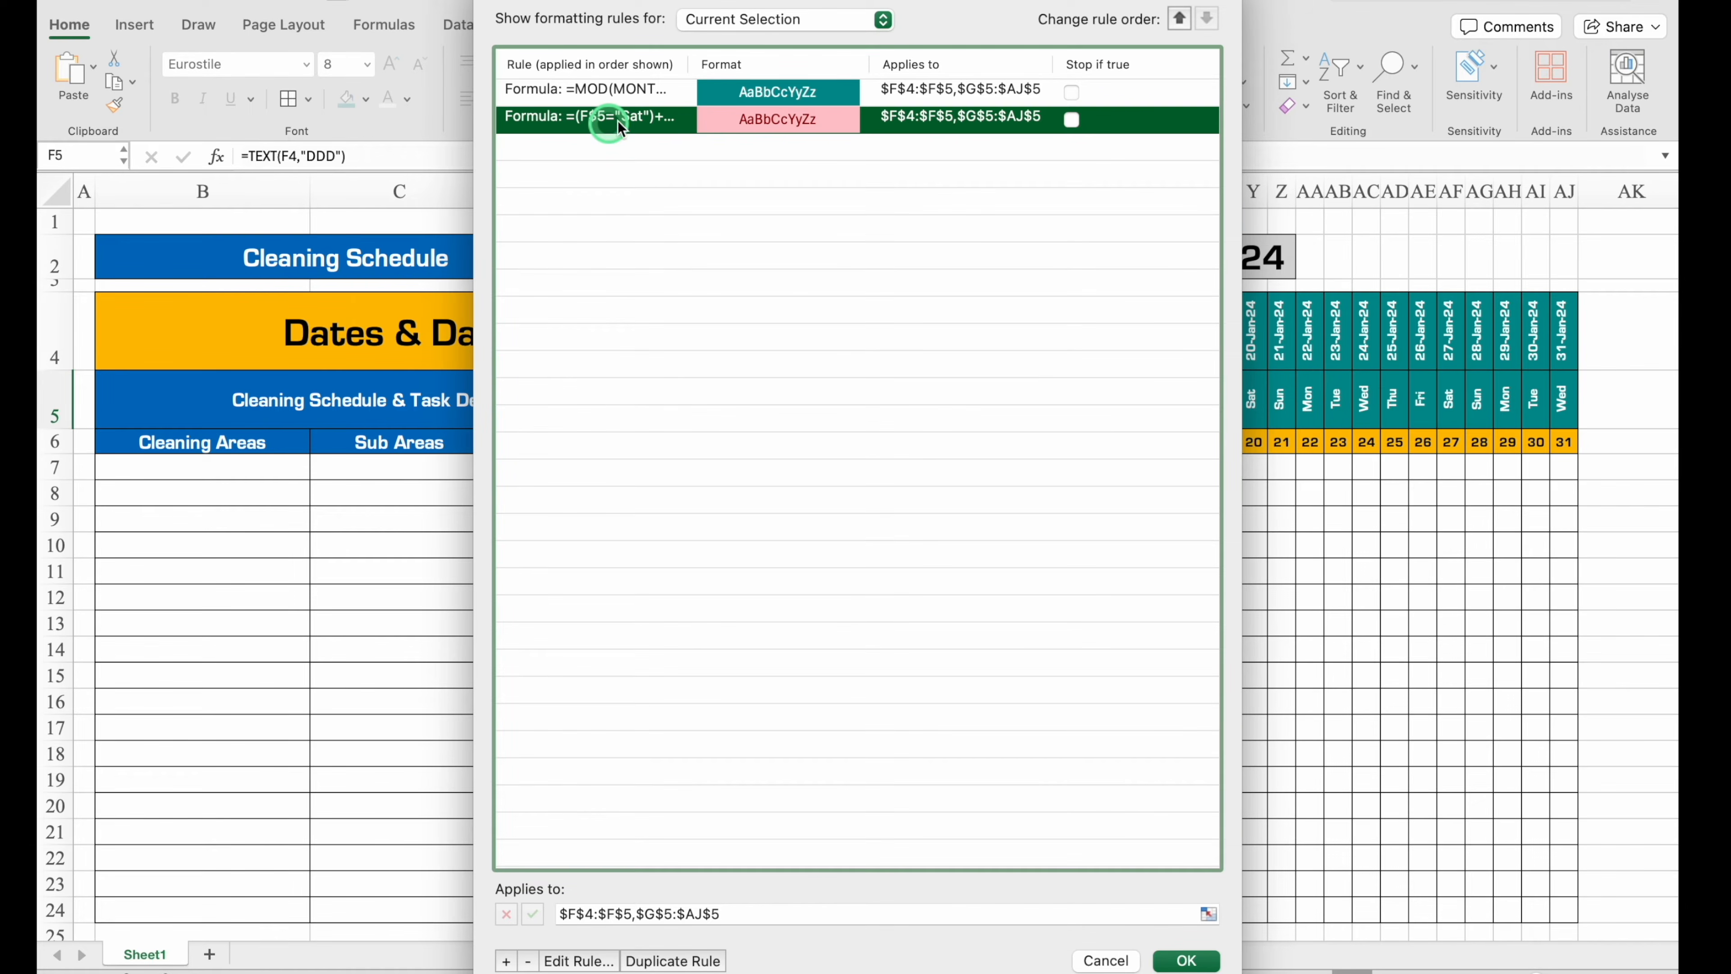
left_click(1179, 19)
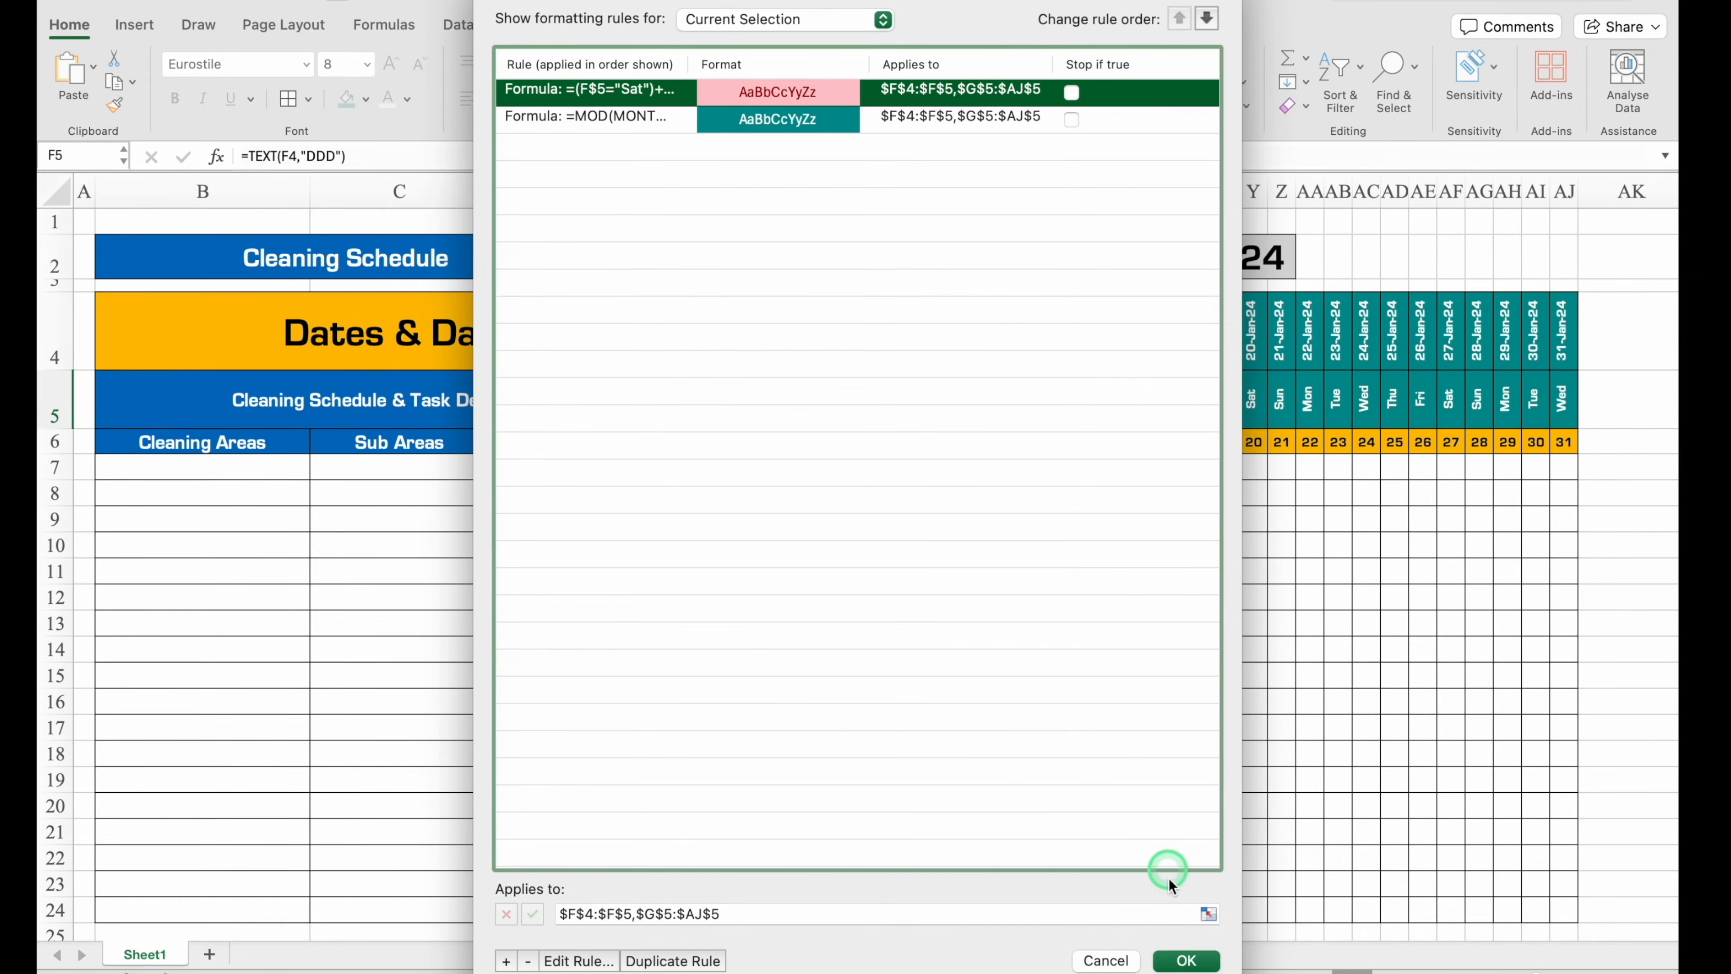
left_click(1189, 961)
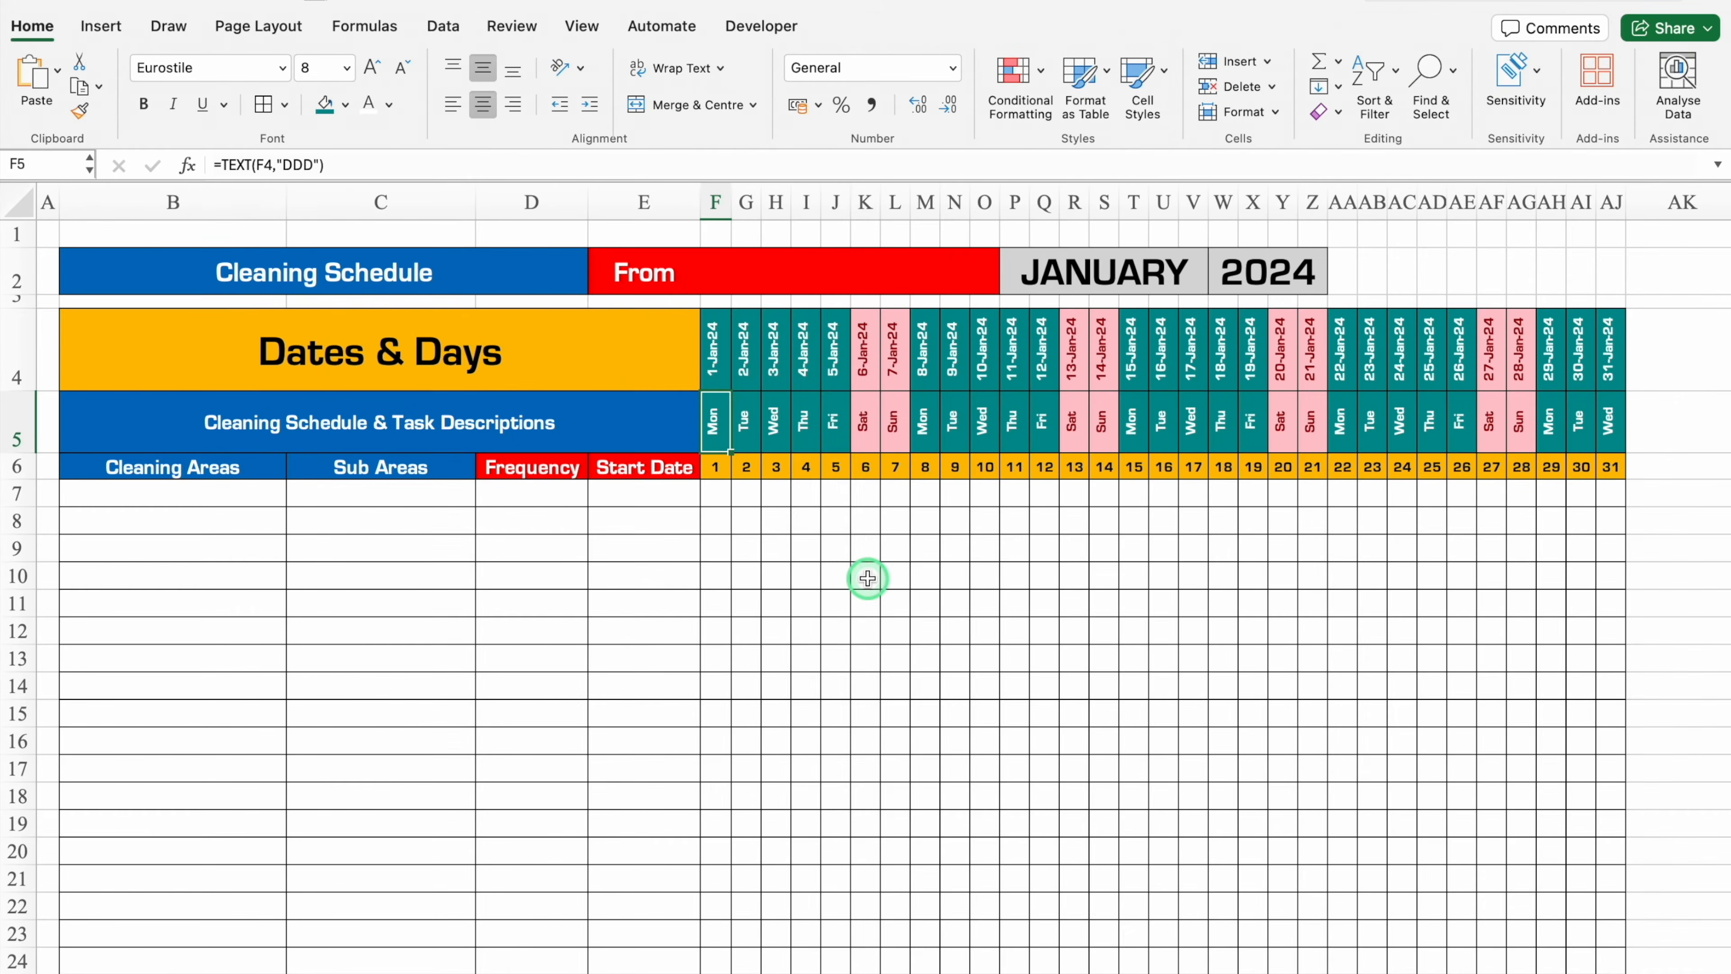
Hide the worksheet gridlines.
left_click(581, 25)
left_click(631, 104)
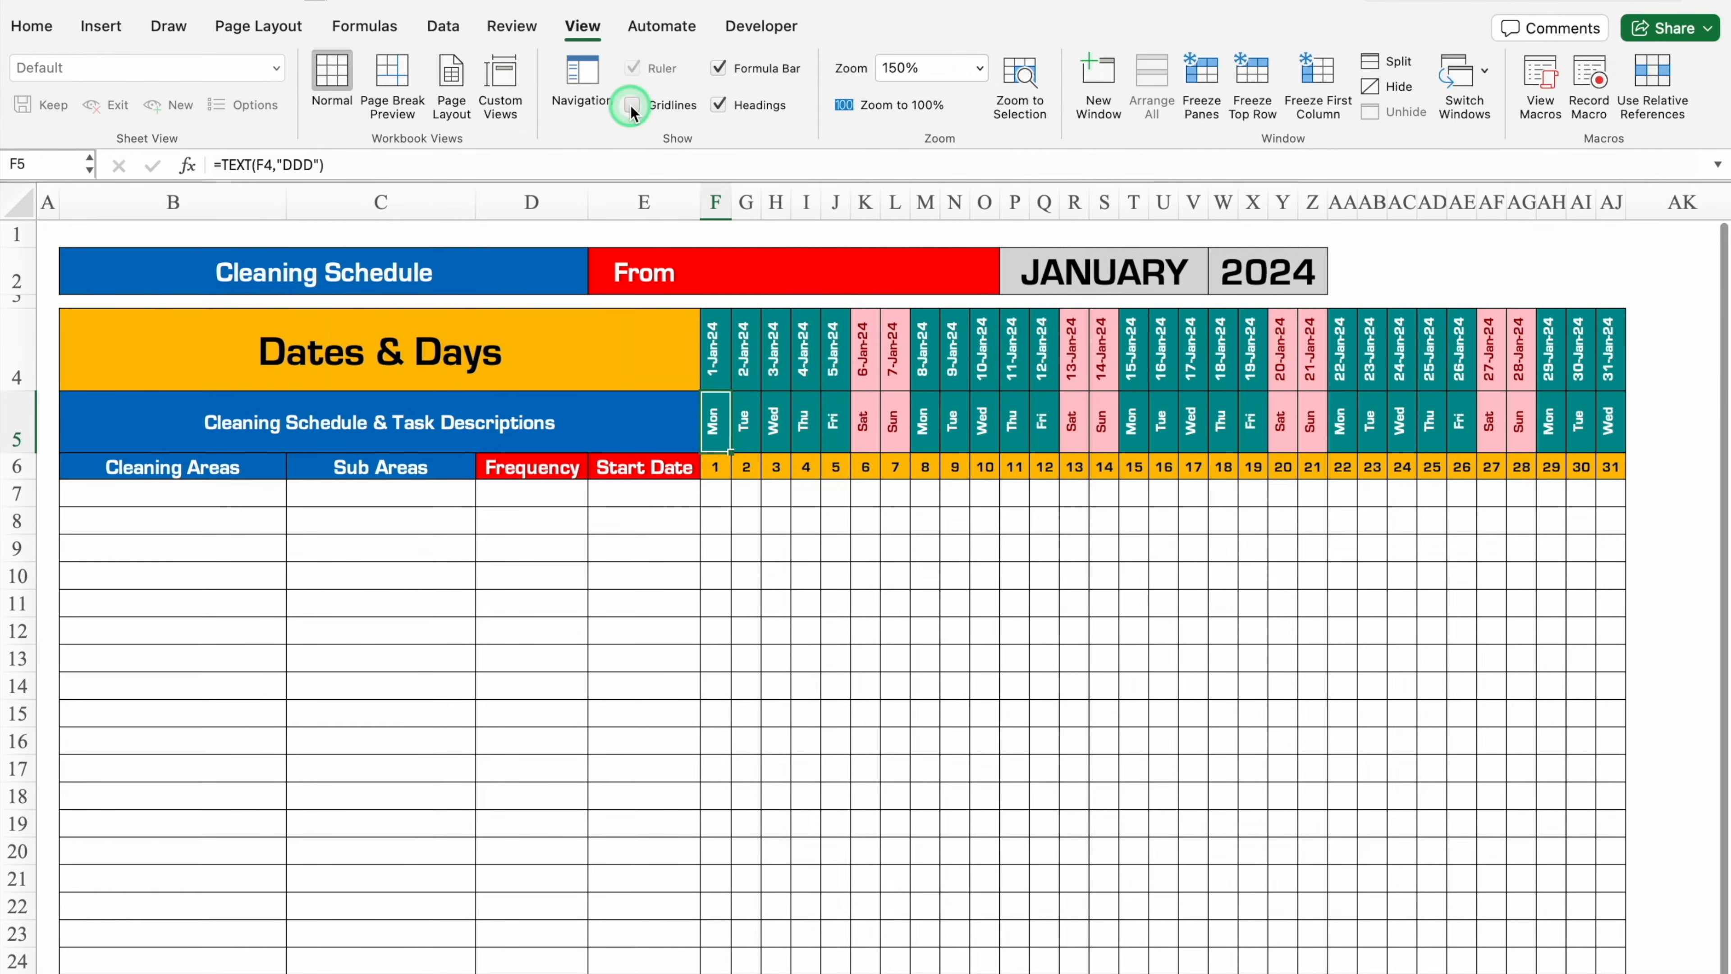
left_click(653, 275)
left_click(754, 282)
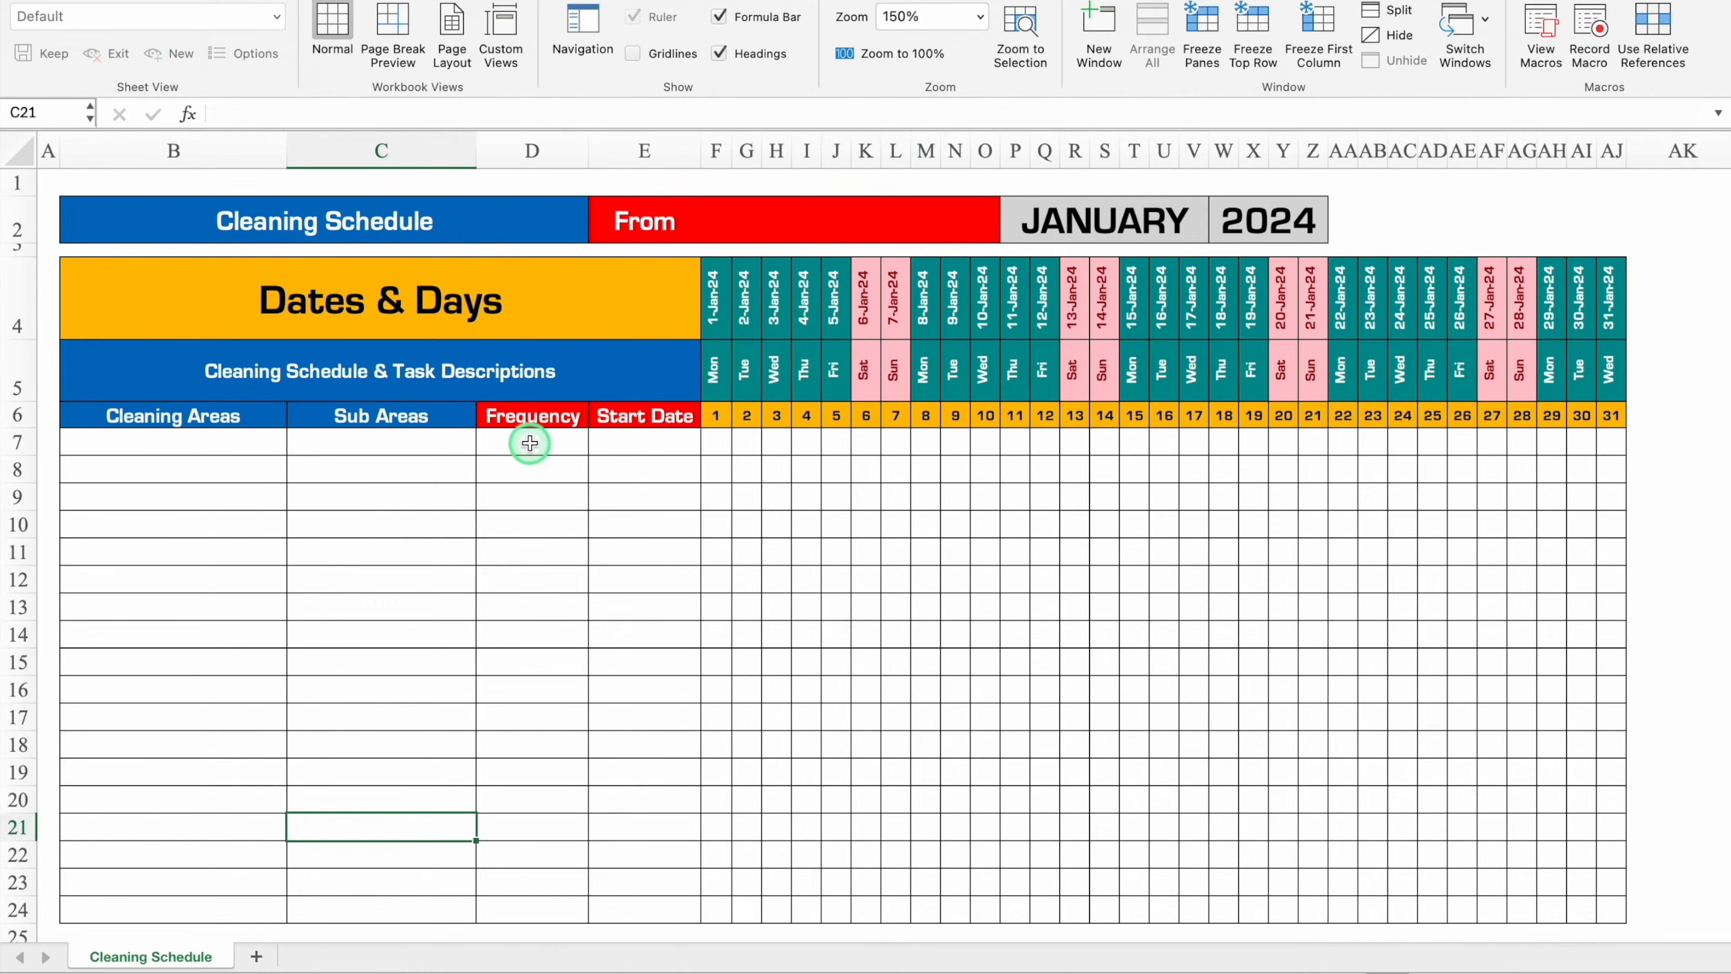
Add a drop-down list to Frequency cells D7:D24 with Daily, Weekly, Fortnightly, Monthly, Quarterly and Half-Yearly, and check its options.
left_click(530, 444)
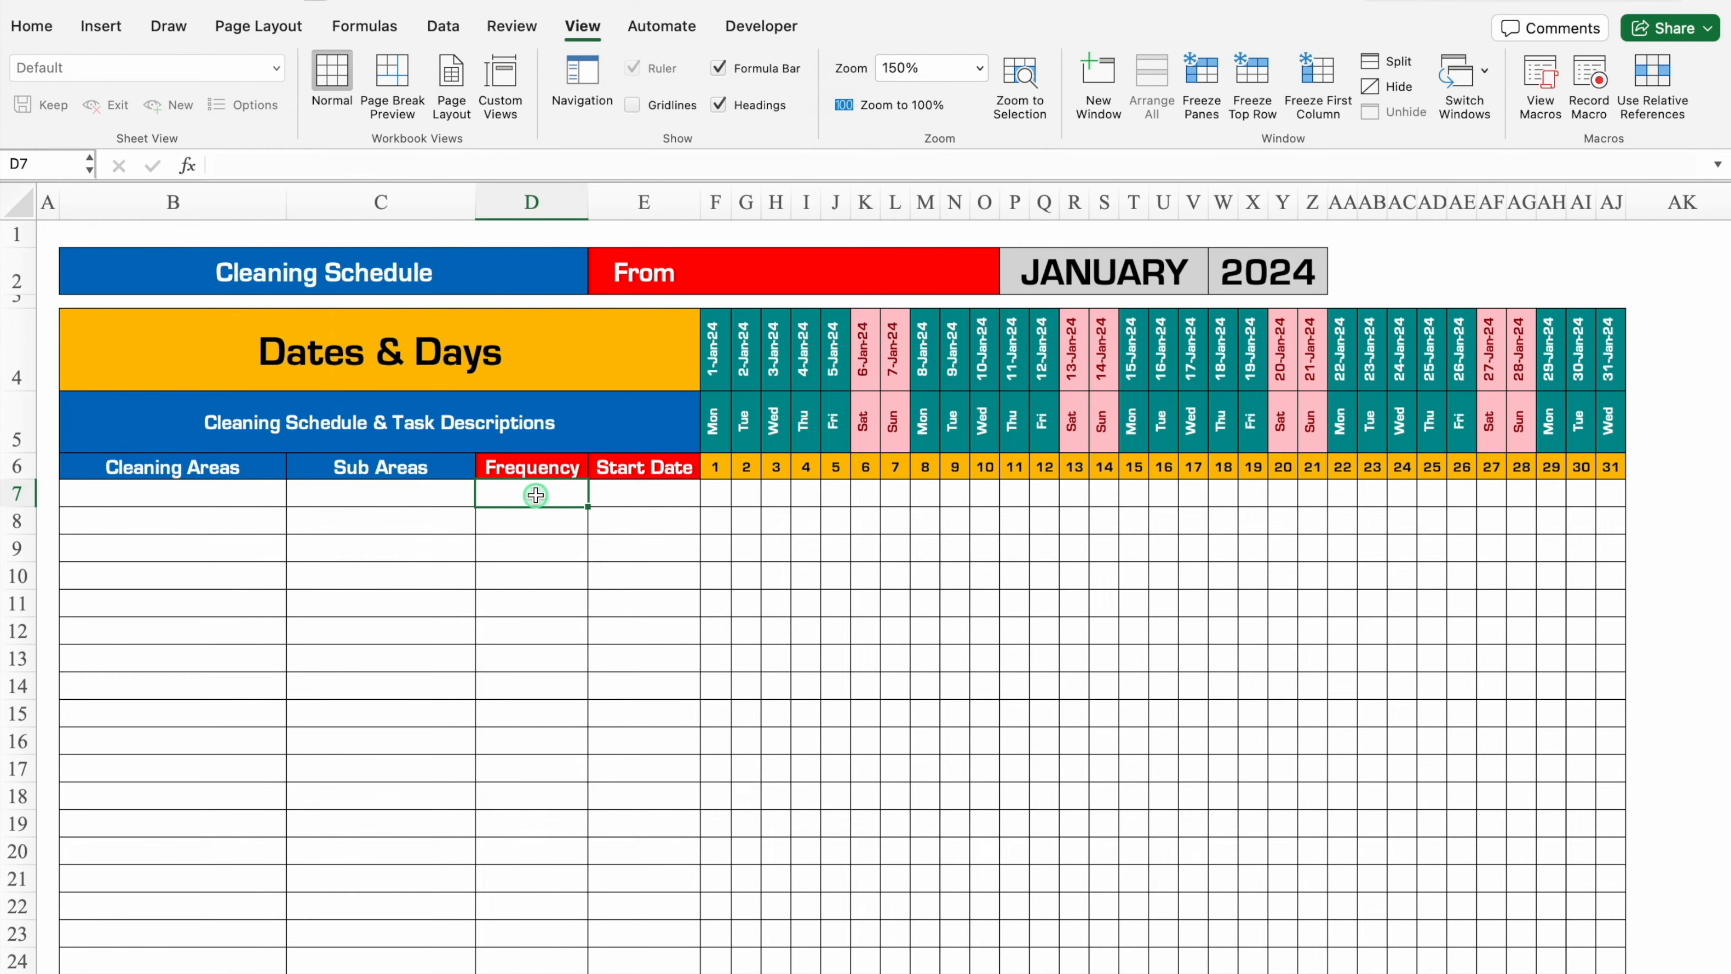
left_click_drag(535, 495, 537, 965)
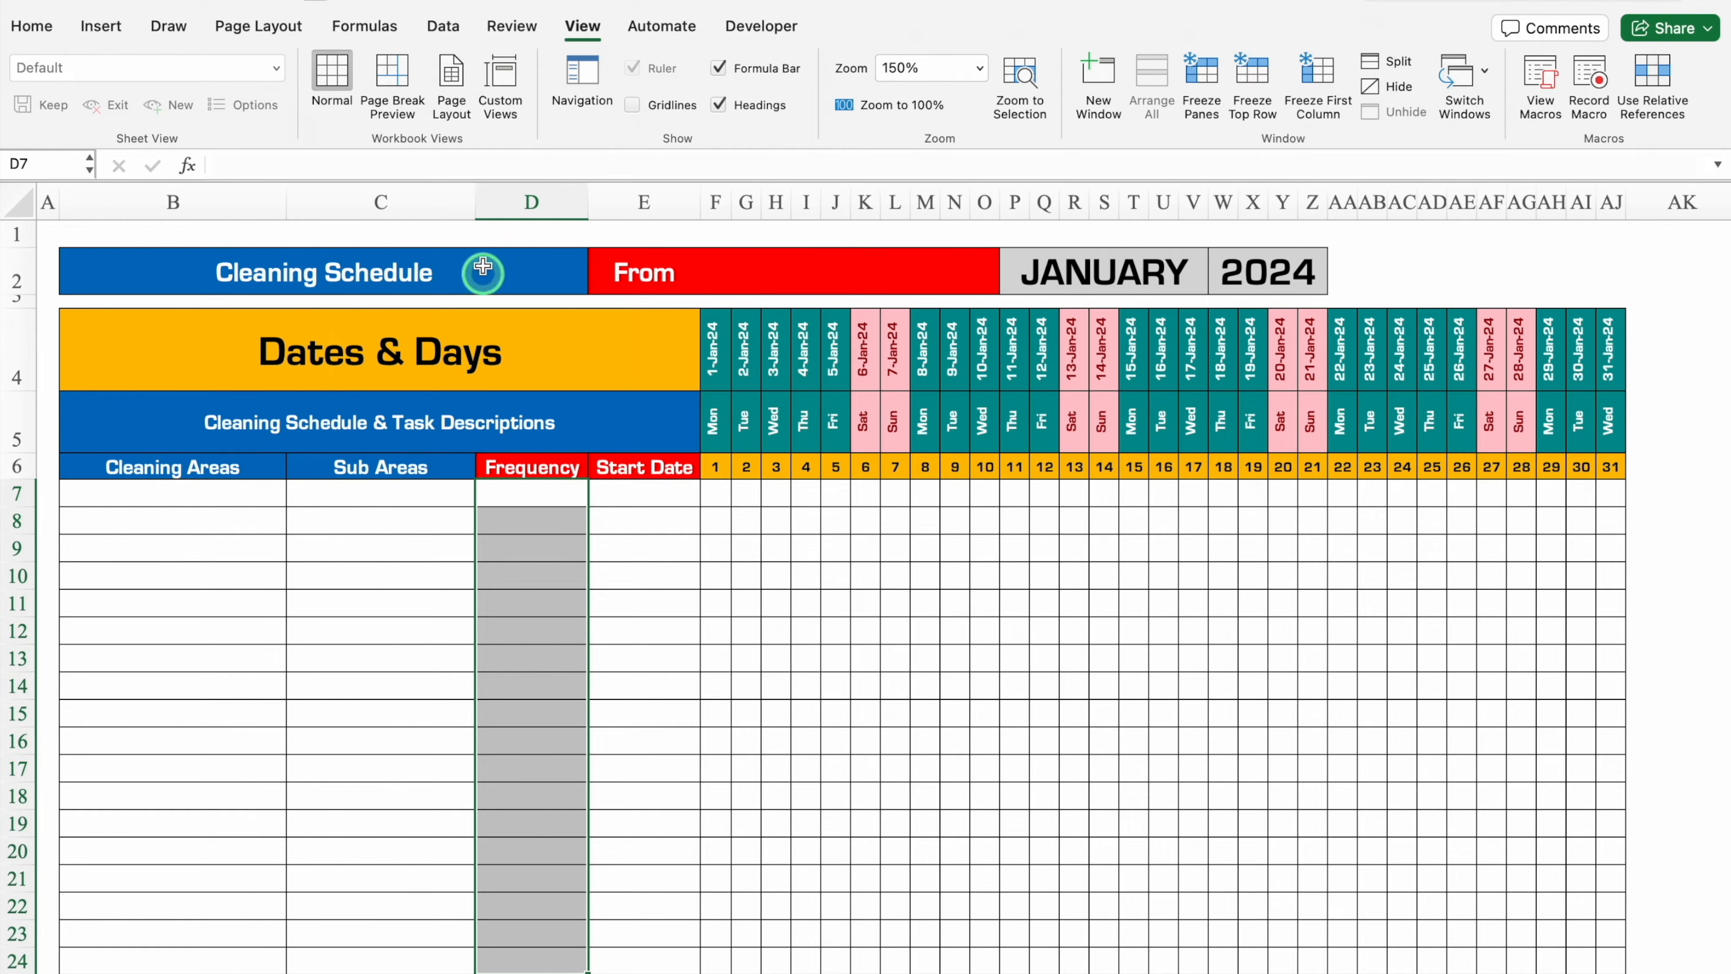
left_click(445, 28)
left_click(1246, 69)
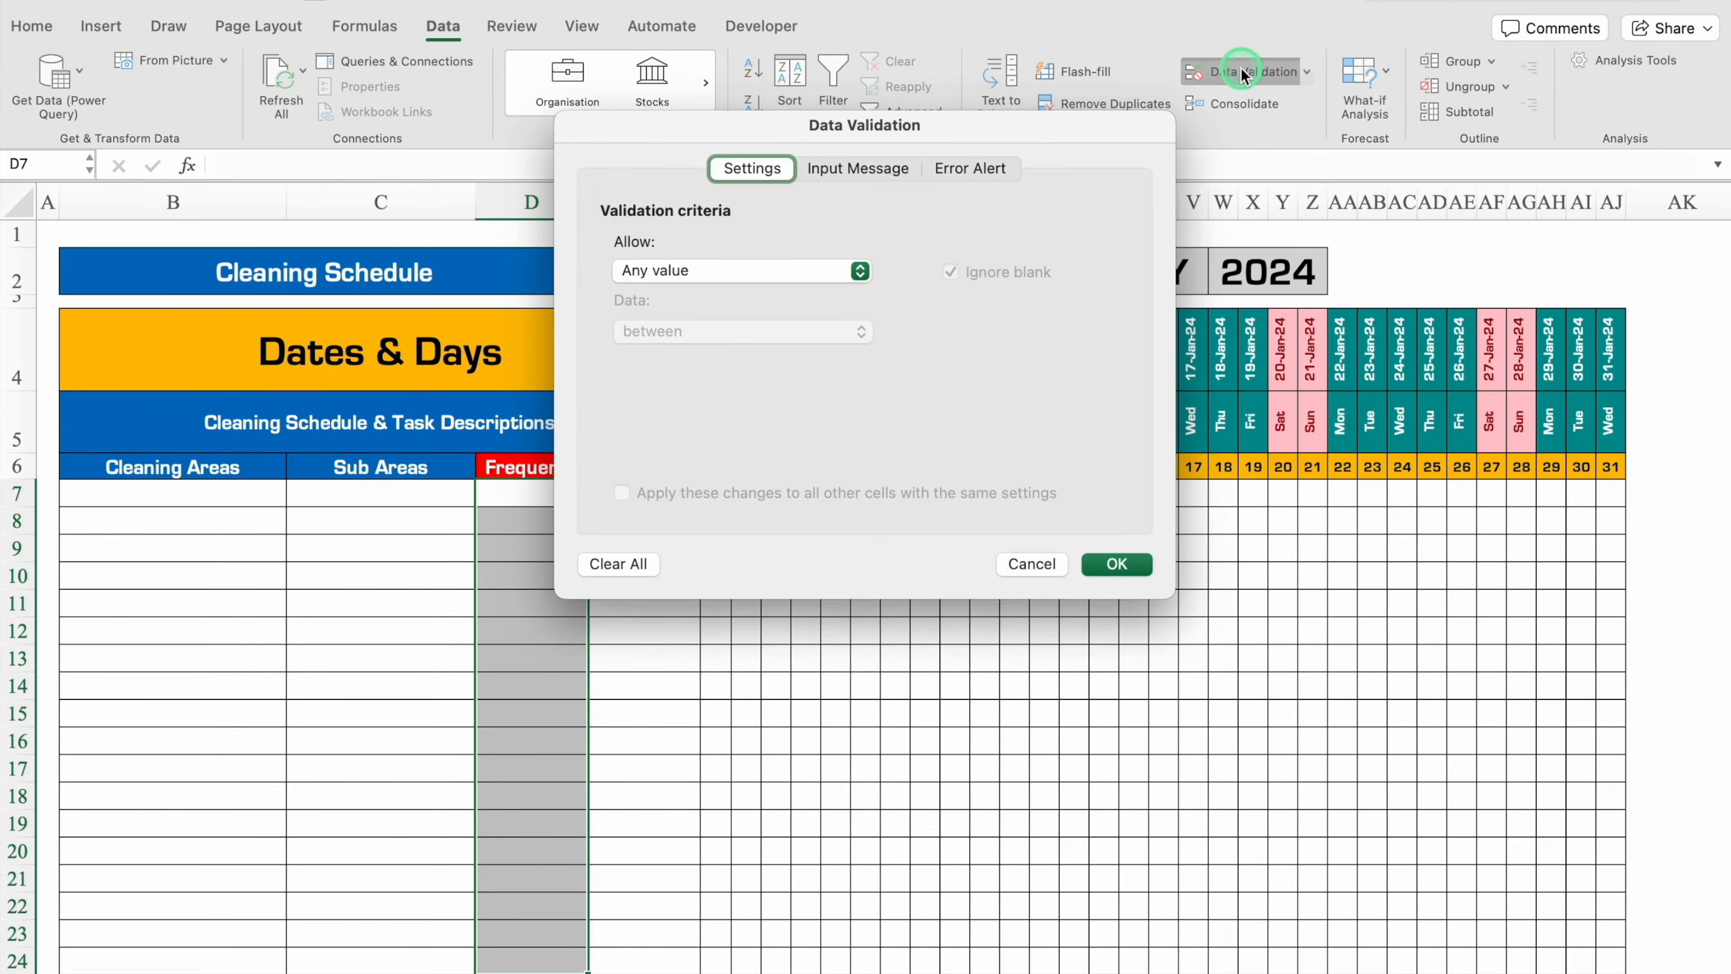
left_click(856, 270)
left_click(717, 343)
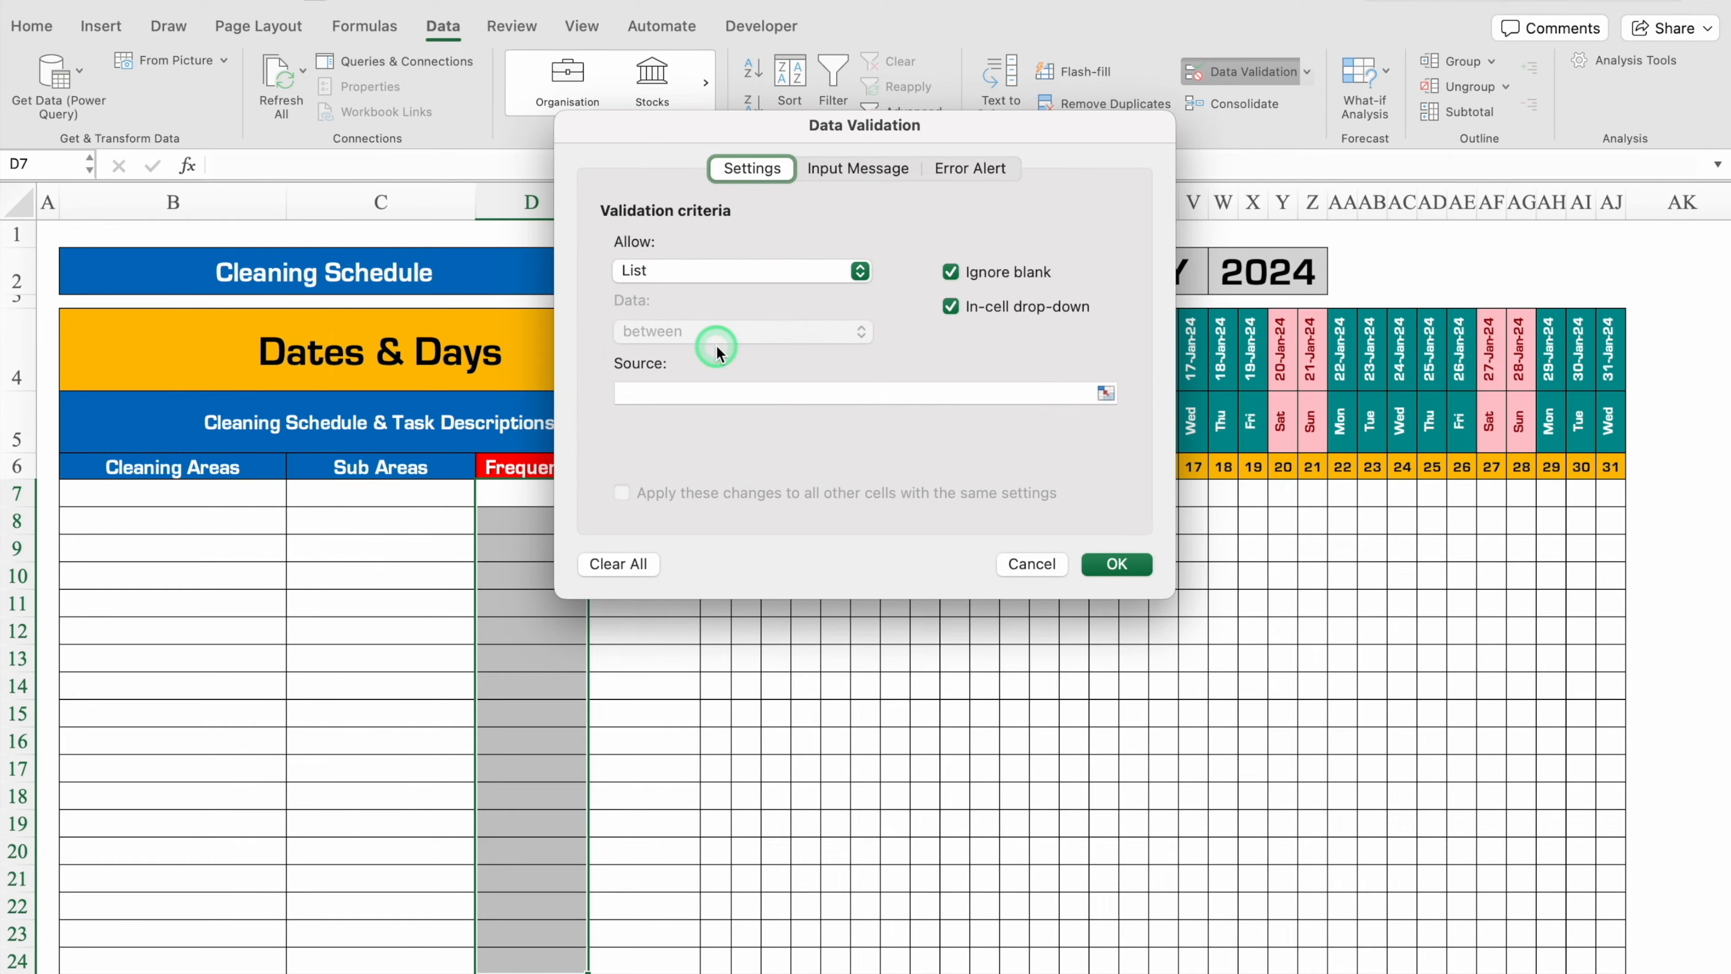
left_click(708, 396)
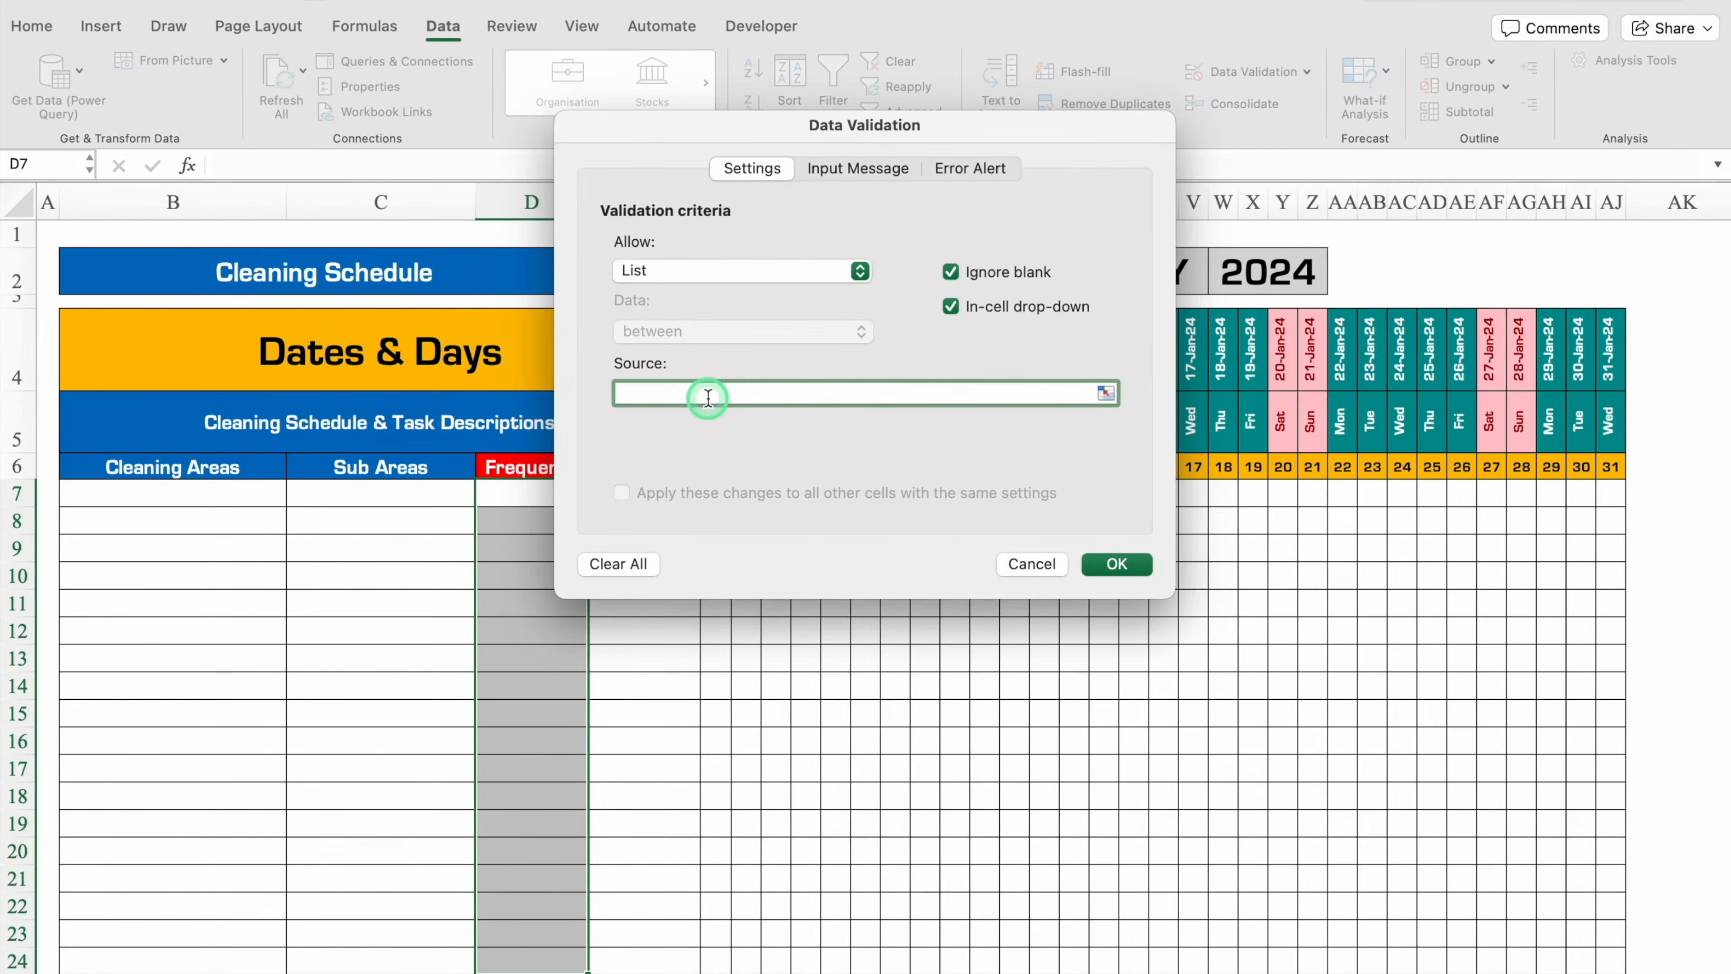
type("Daily,Weekly,Fortnightly,Monthly,Quarterly,Half-Yearly,")
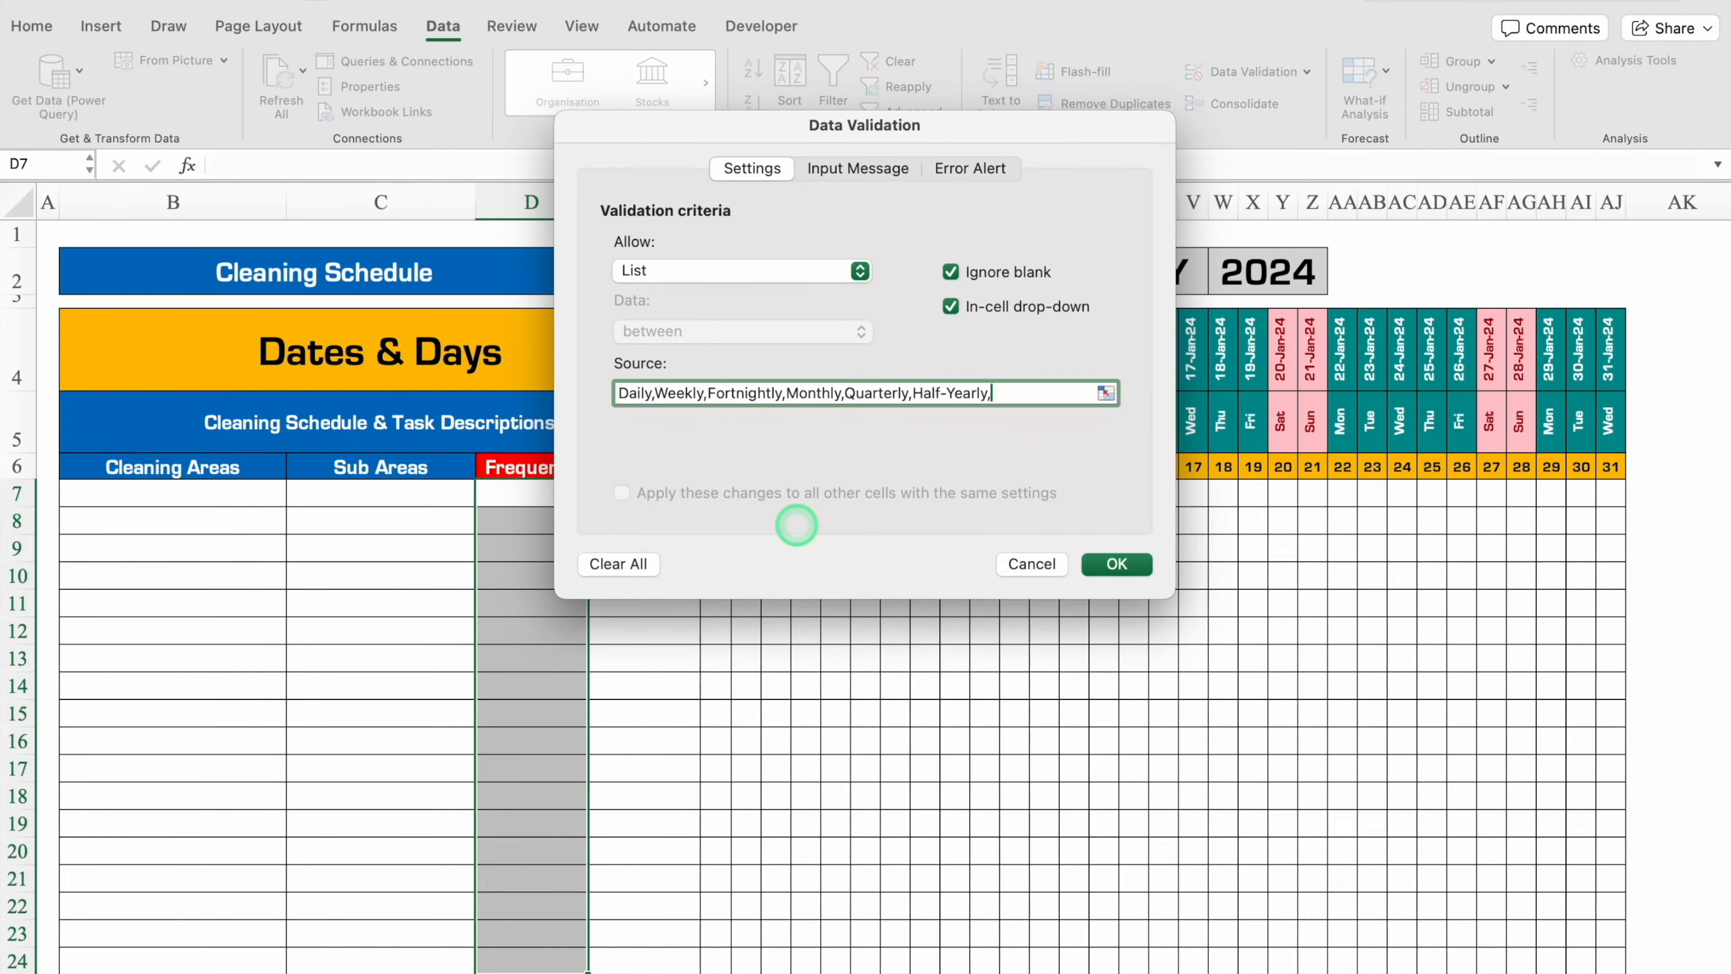
left_click(1111, 563)
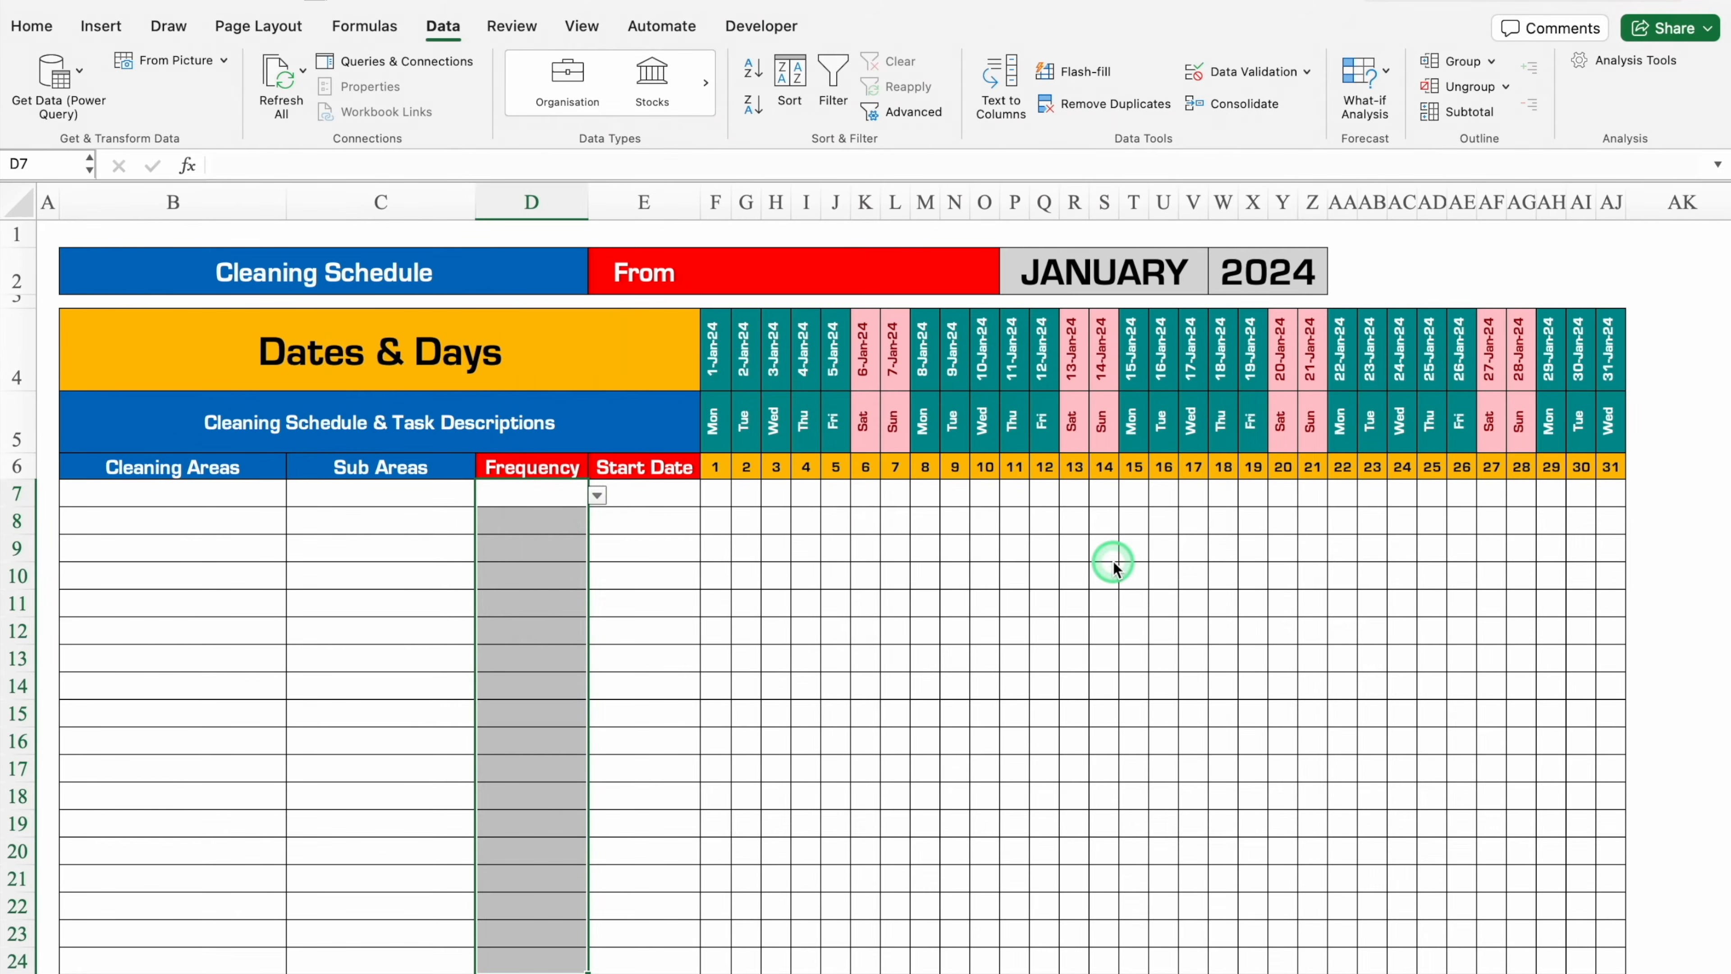
left_click(598, 495)
left_click(598, 495)
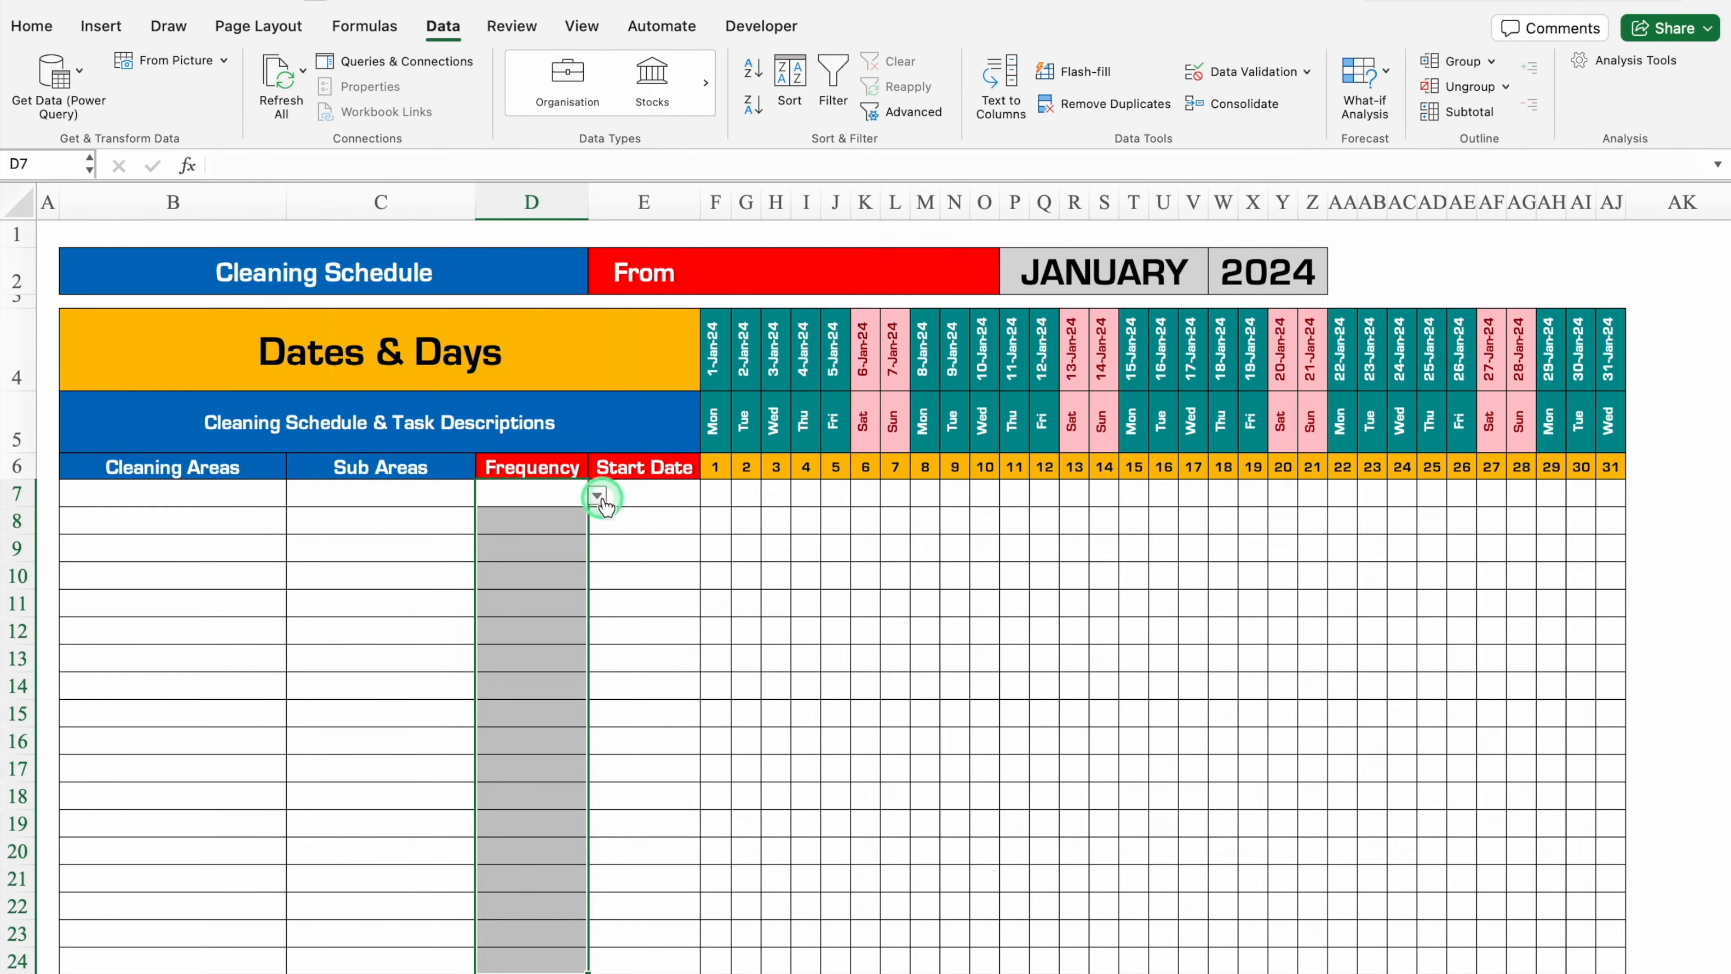
Start an Equal to highlight rule for the Frequency cells D7:D24 with the value Daily.
left_click(33, 28)
left_click(1016, 69)
mouse_move(1125, 113)
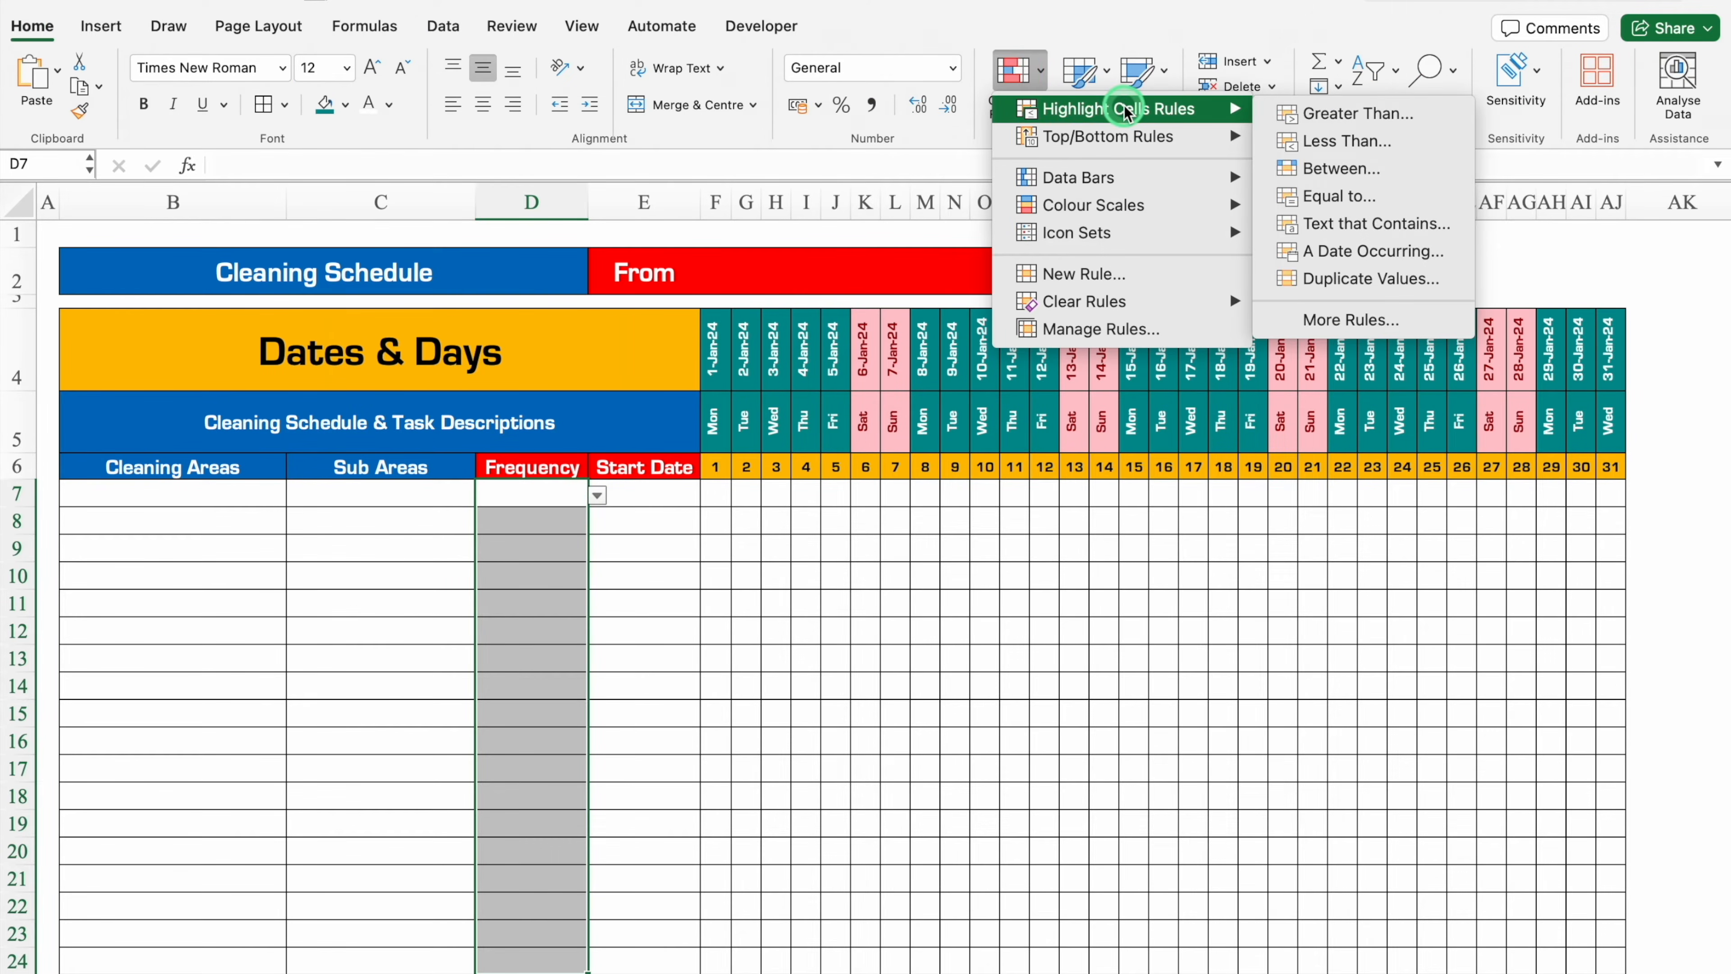
left_click(1340, 197)
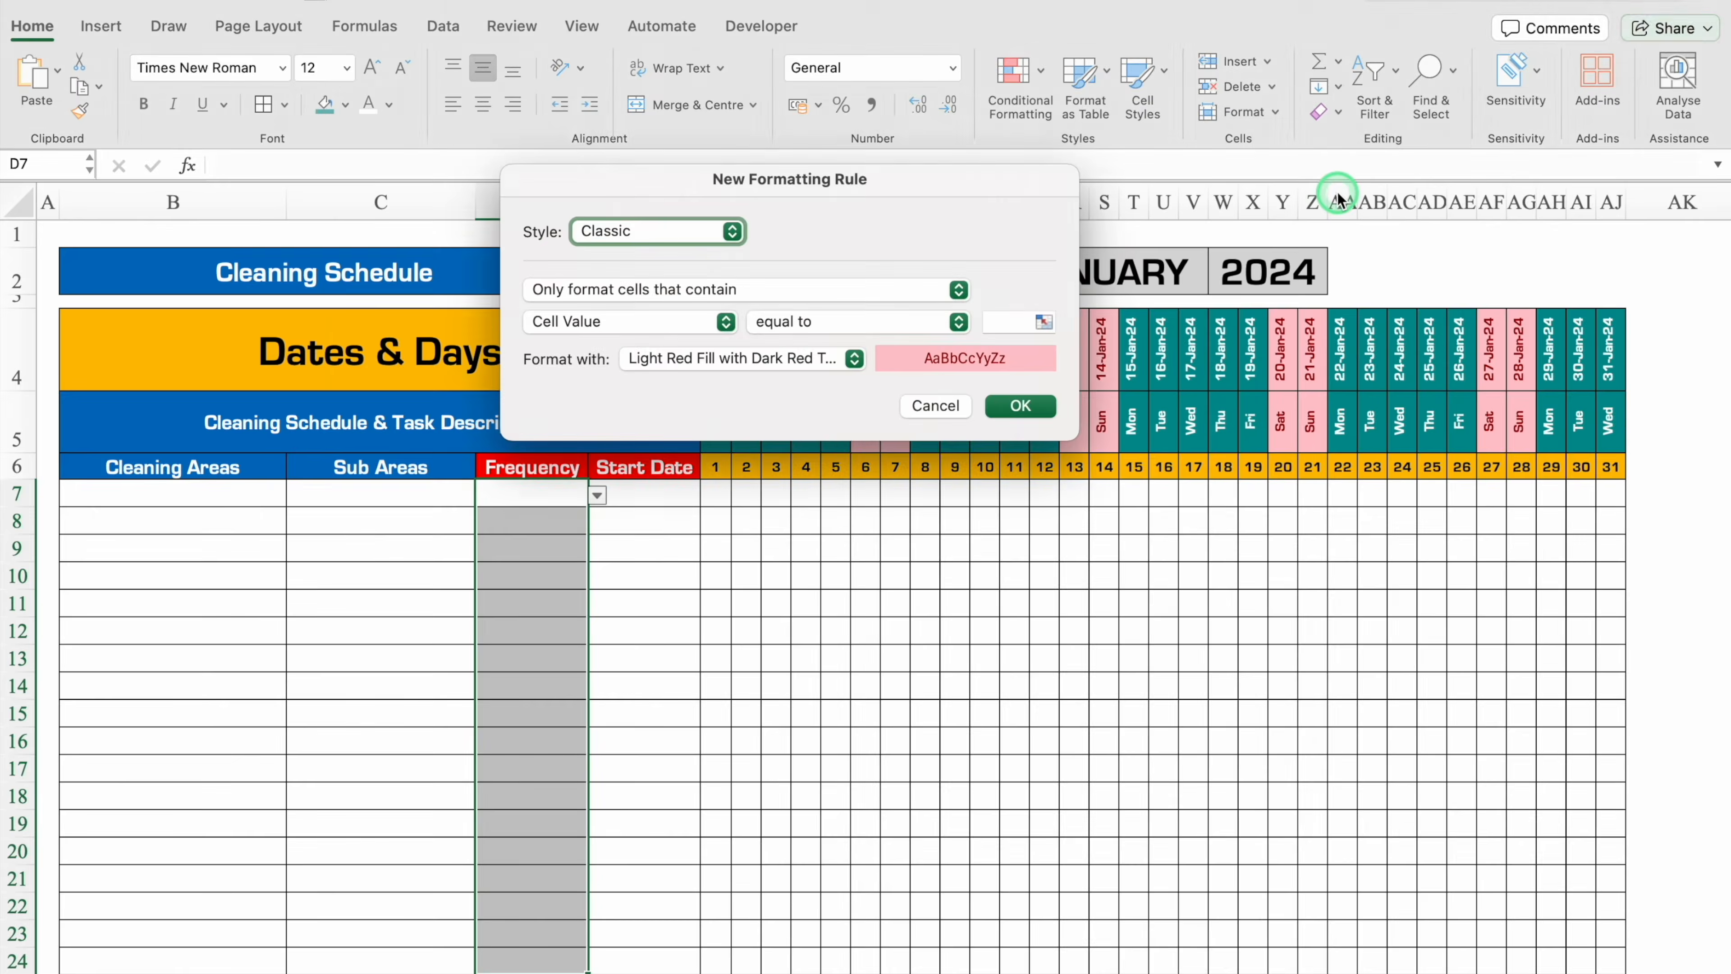
left_click(1009, 320)
left_click(1044, 506)
type("Daily")
Give the Daily rule a customised format with a light green fill and black font.
left_click(853, 358)
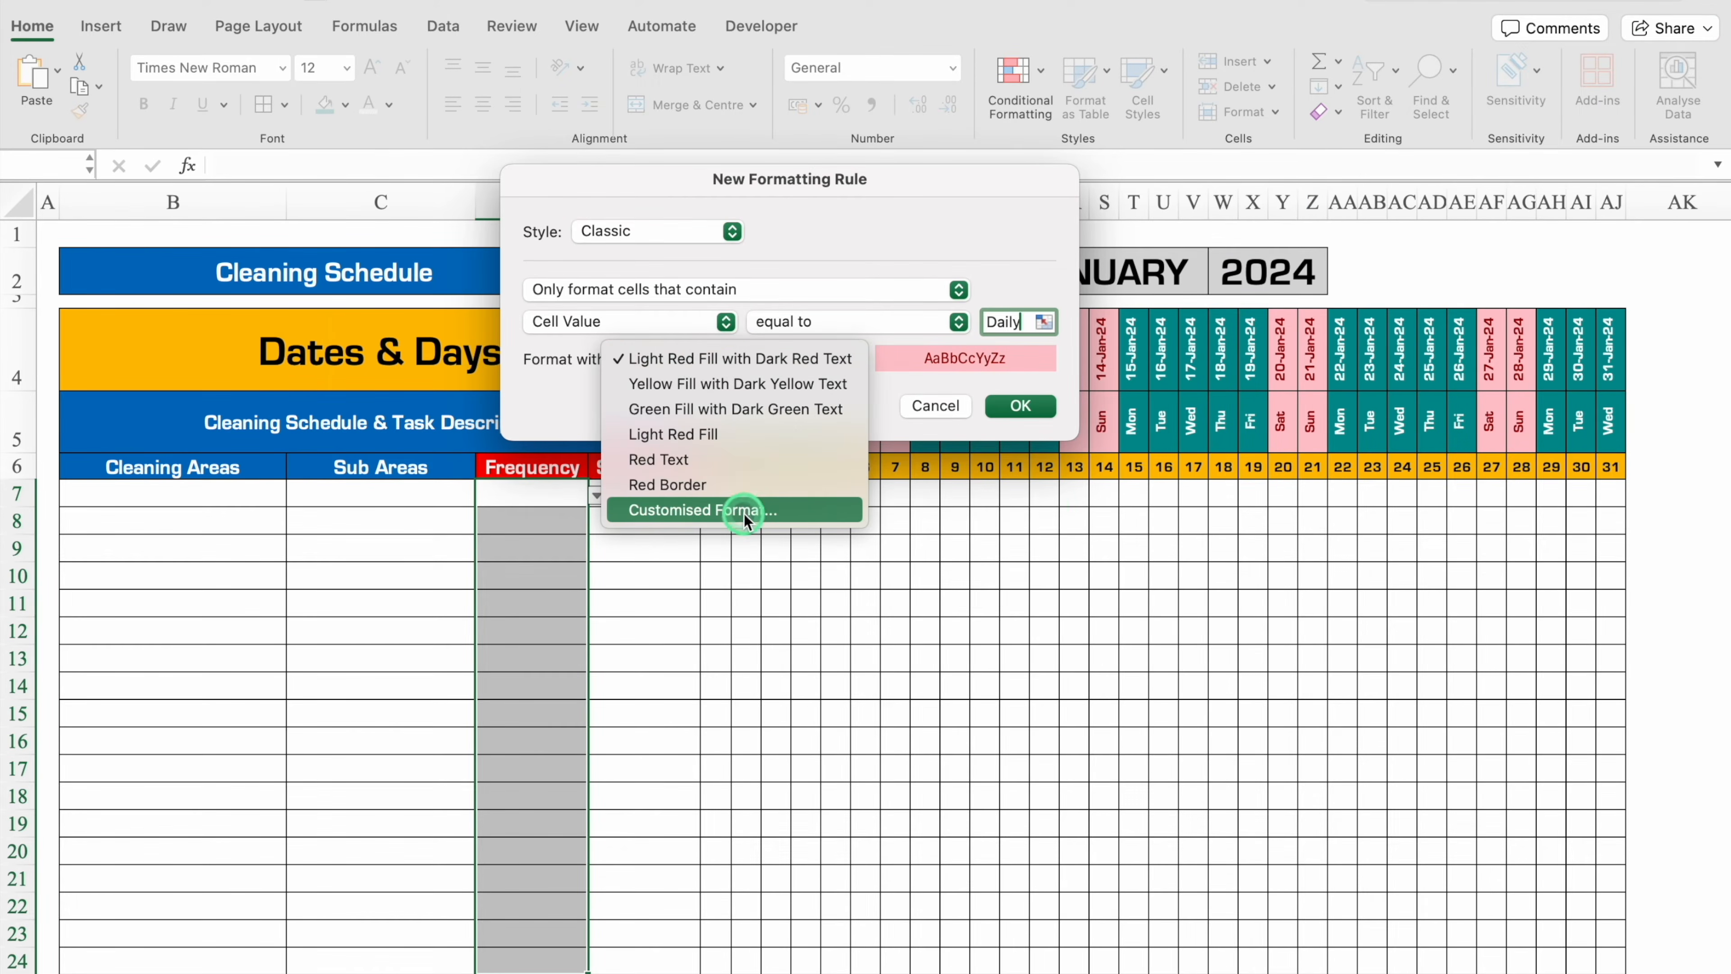
left_click(743, 518)
left_click(973, 118)
left_click(796, 205)
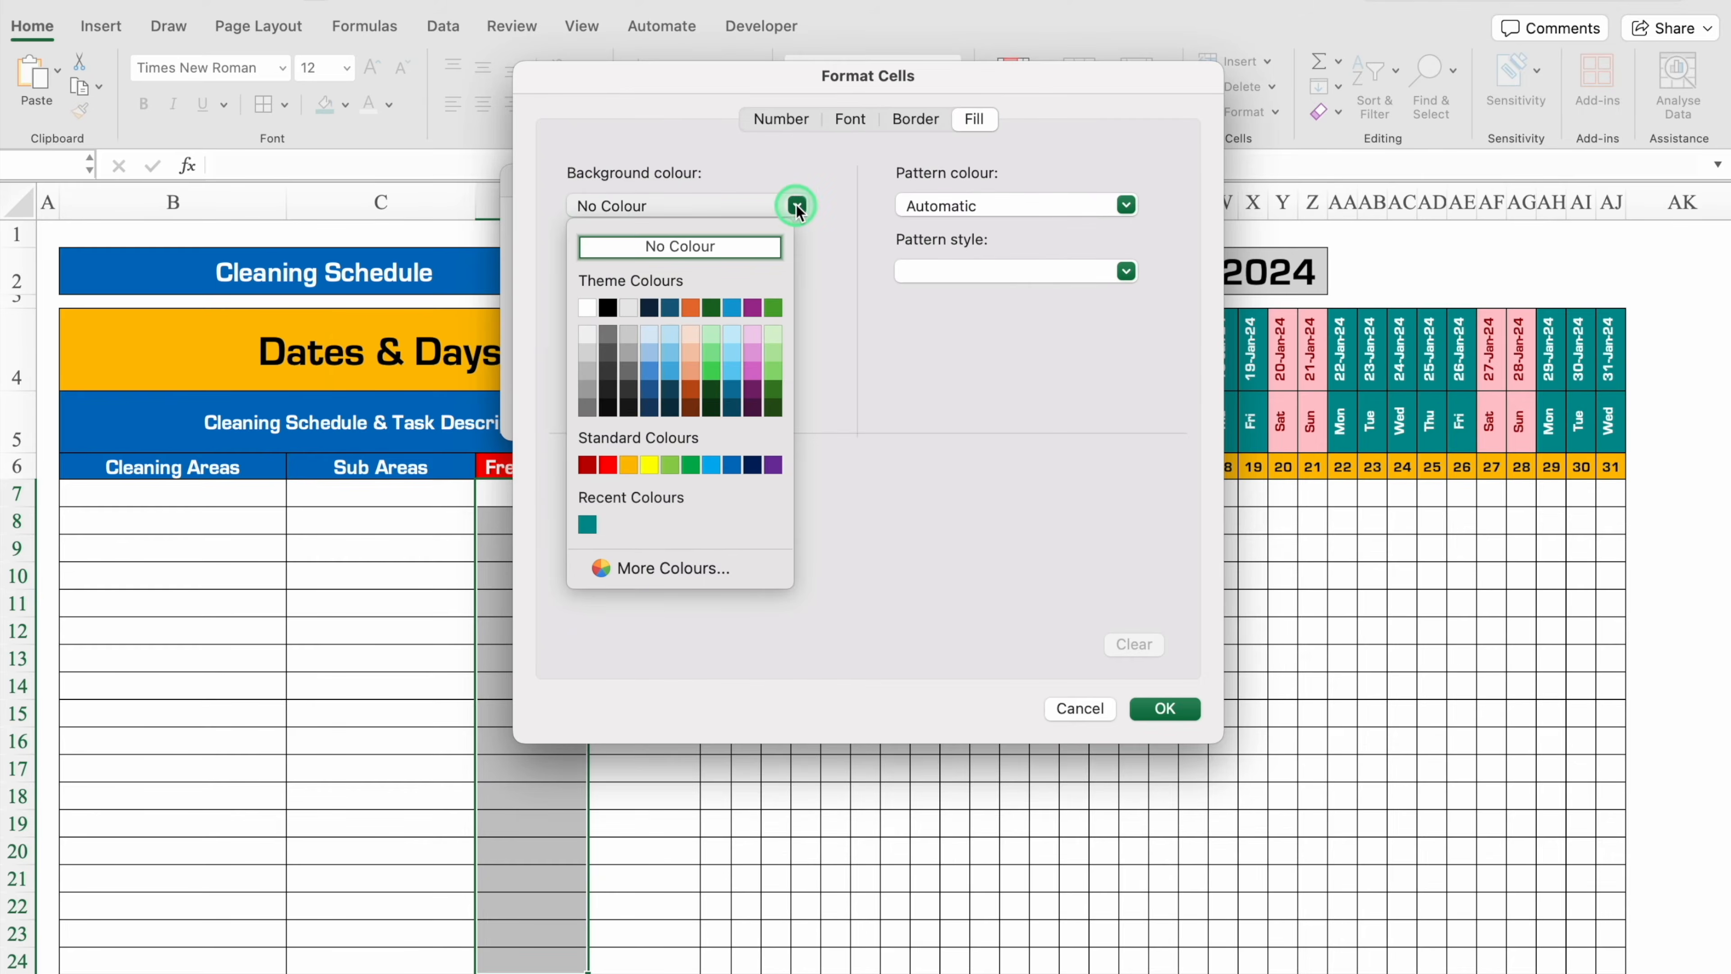
left_click(670, 465)
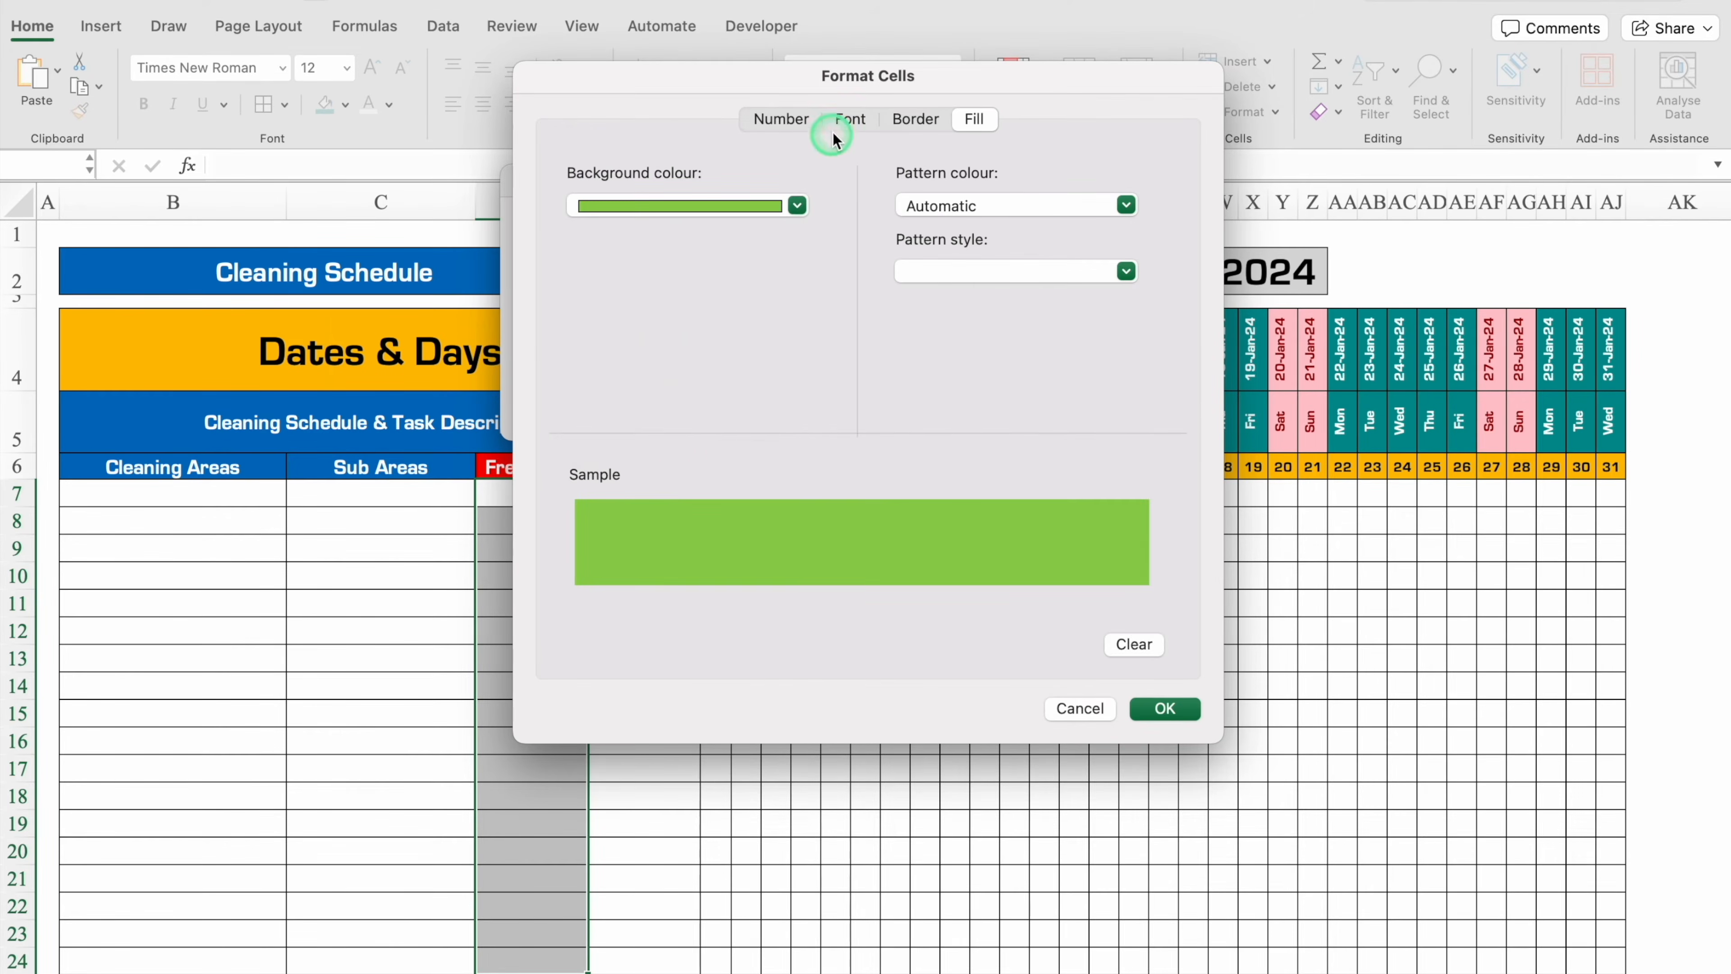
left_click(833, 138)
left_click(1016, 383)
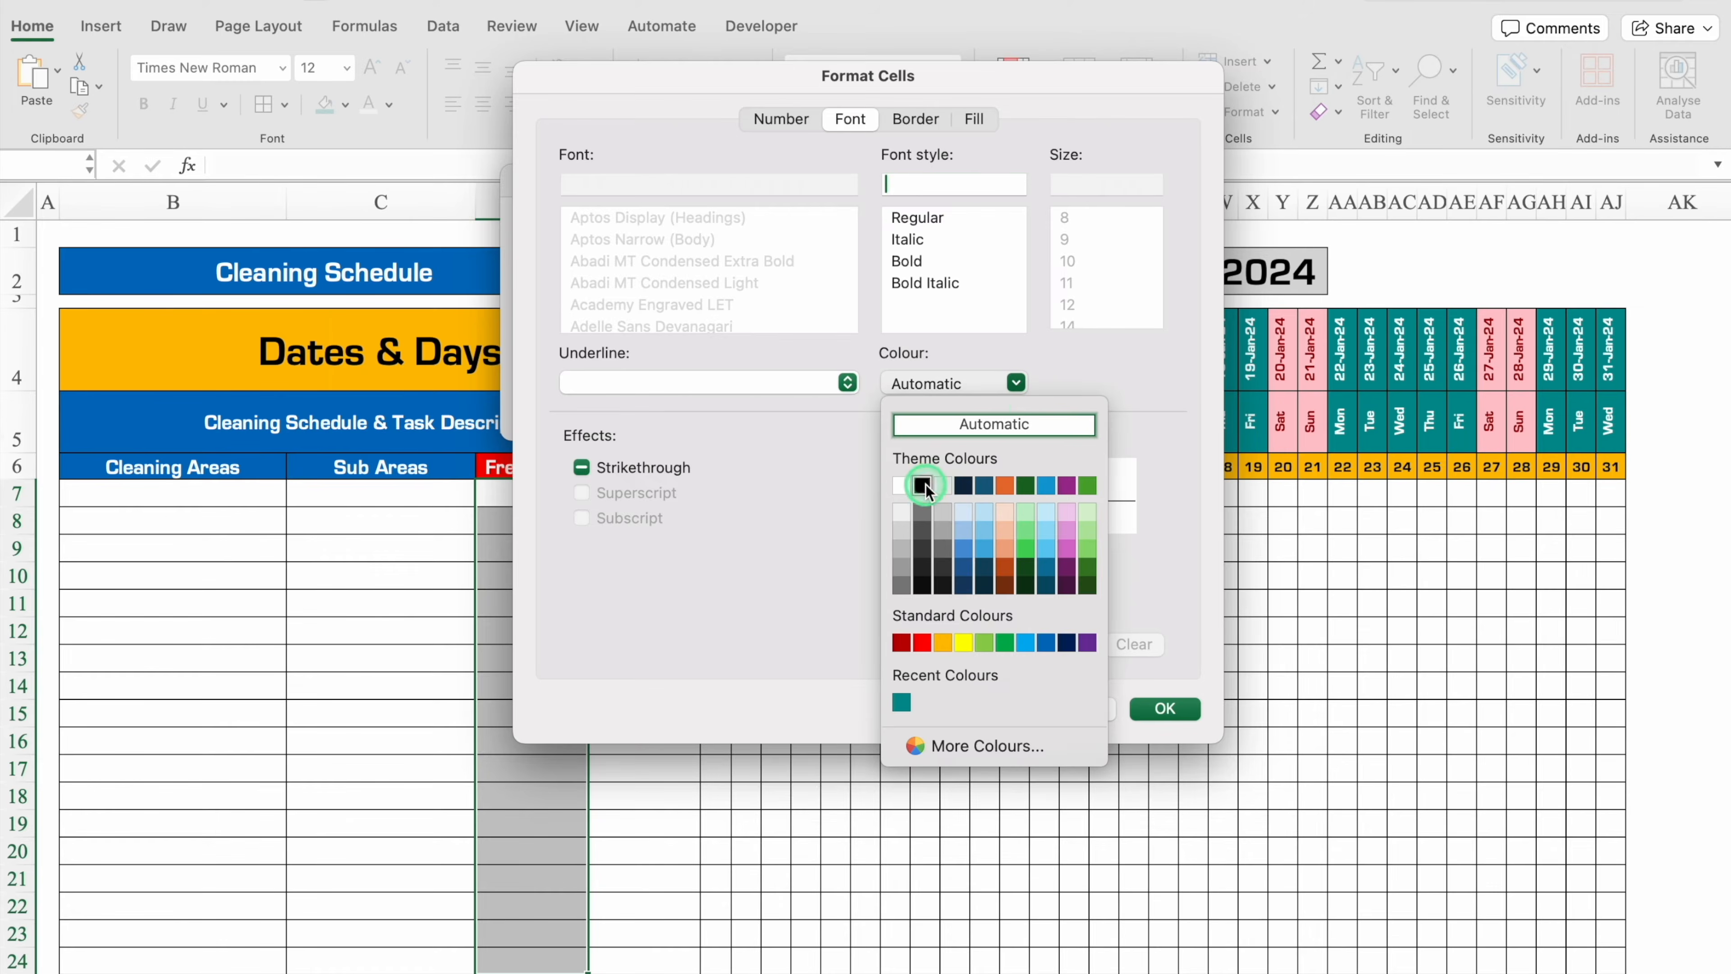
left_click(924, 485)
left_click(1165, 709)
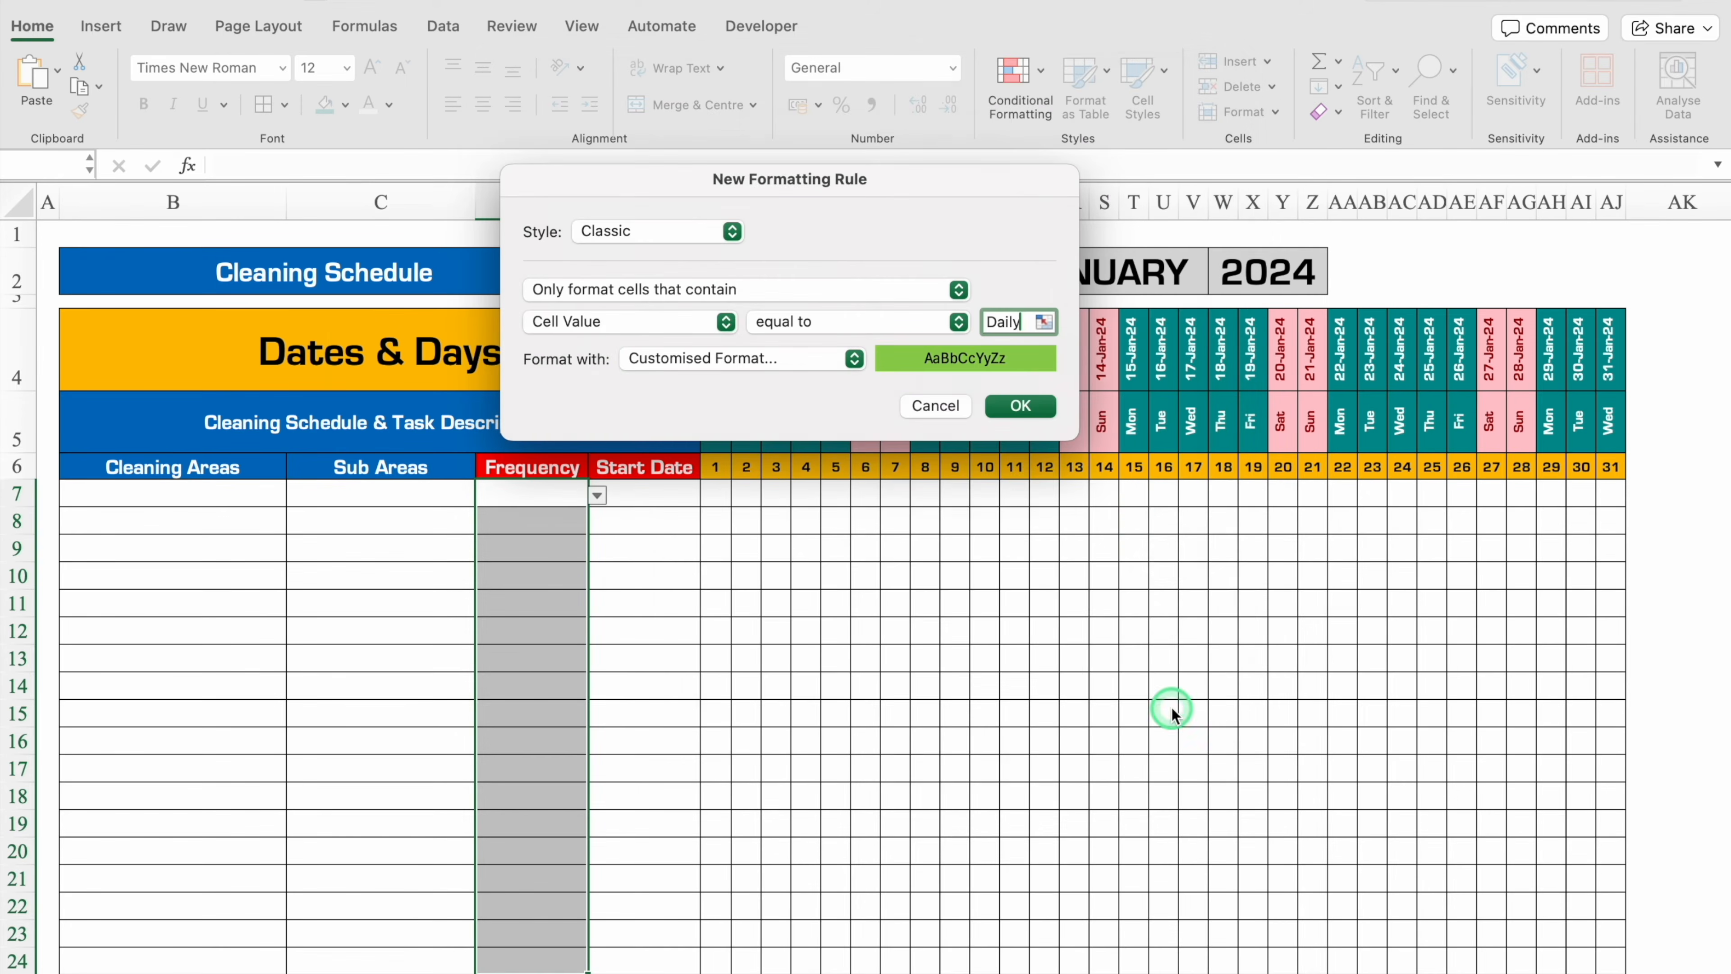
Confirm the Daily rule and start another Equal to highlight rule for Frequency cells D7:D24 with the value Weekly.
left_click(1020, 406)
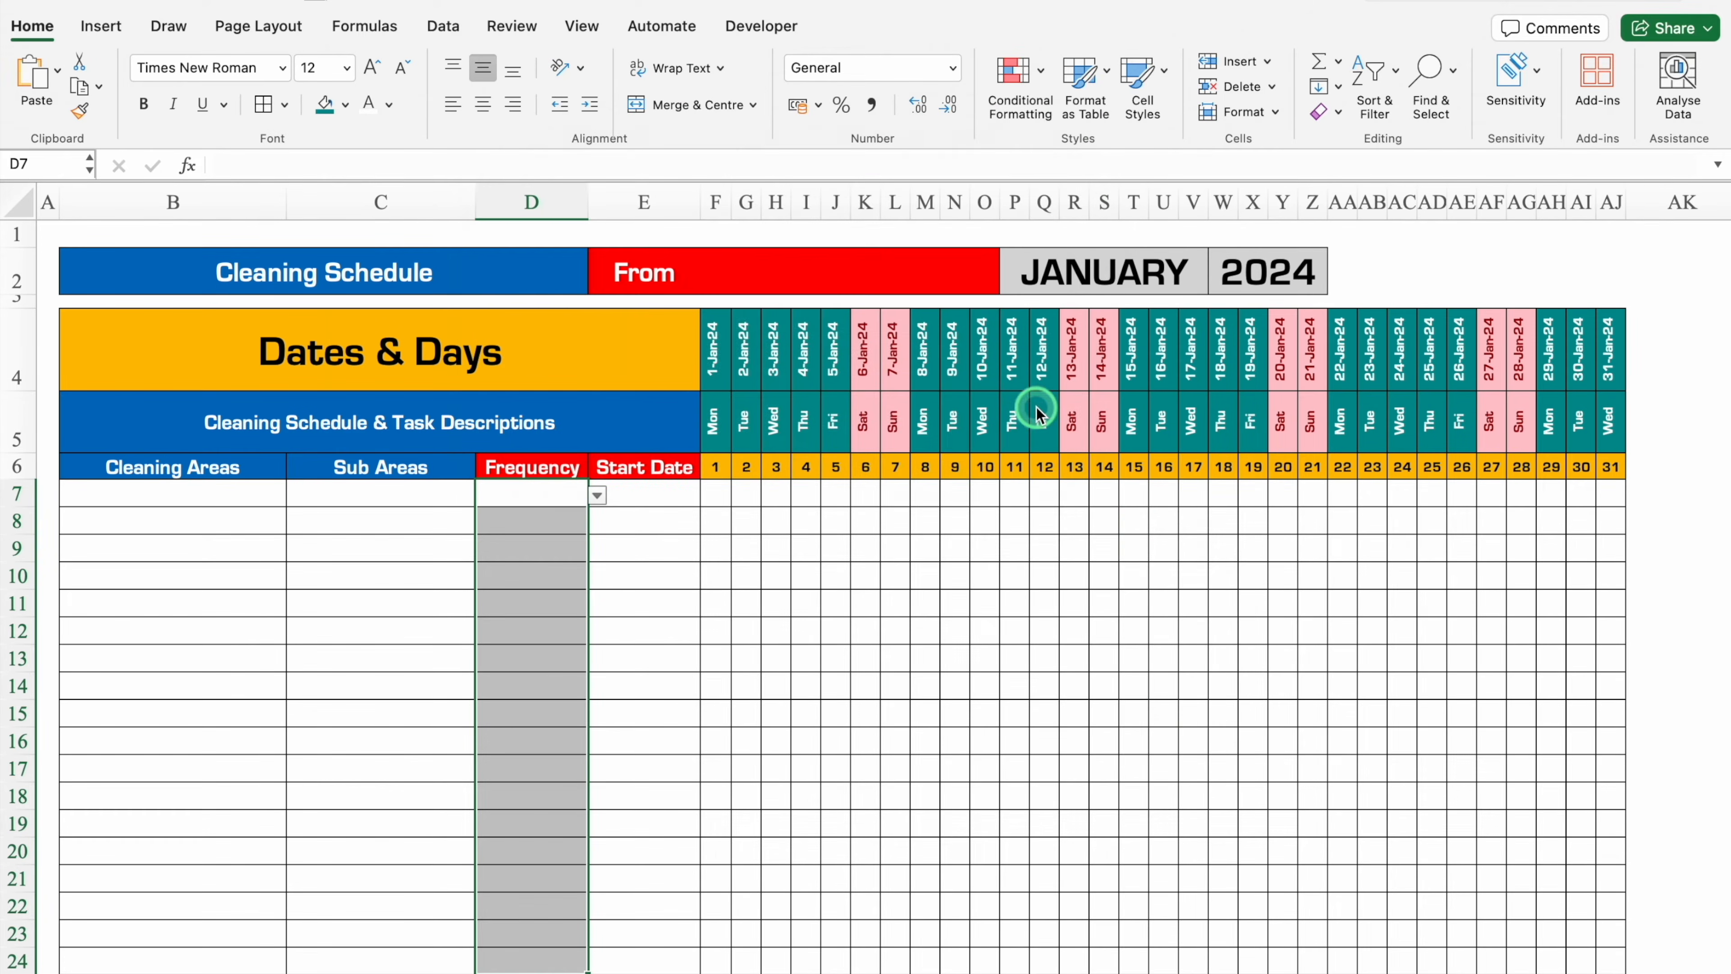
left_click(1018, 89)
mouse_move(1131, 109)
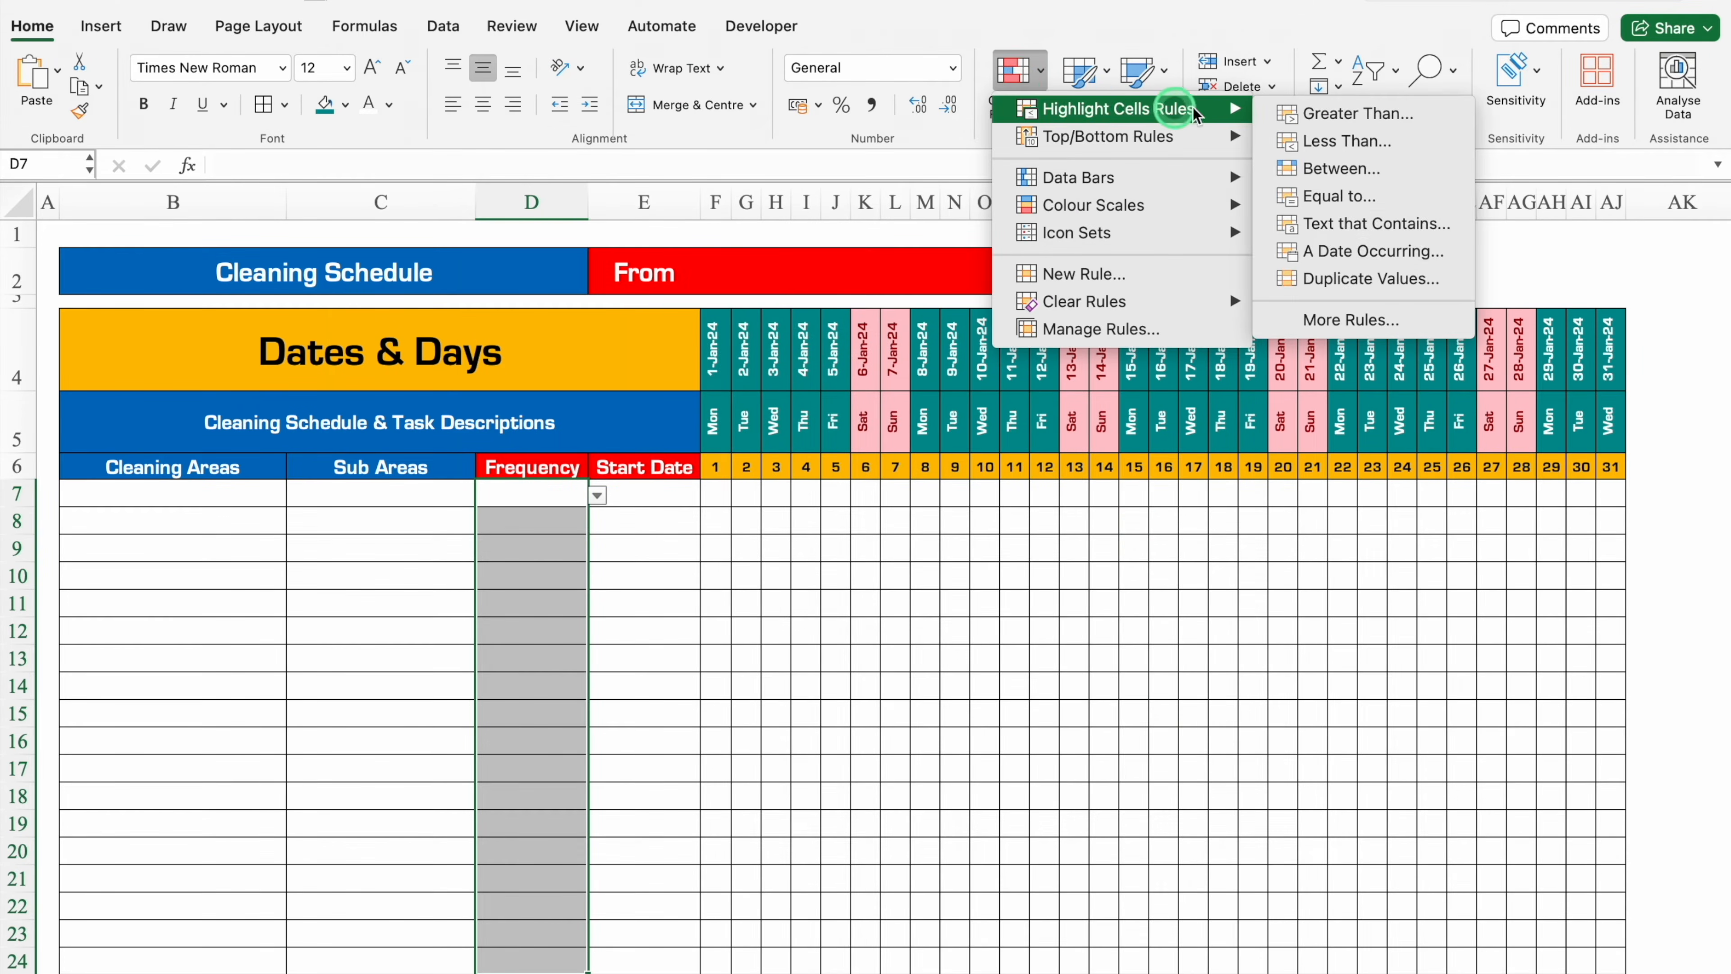
left_click(1363, 197)
left_click(1014, 321)
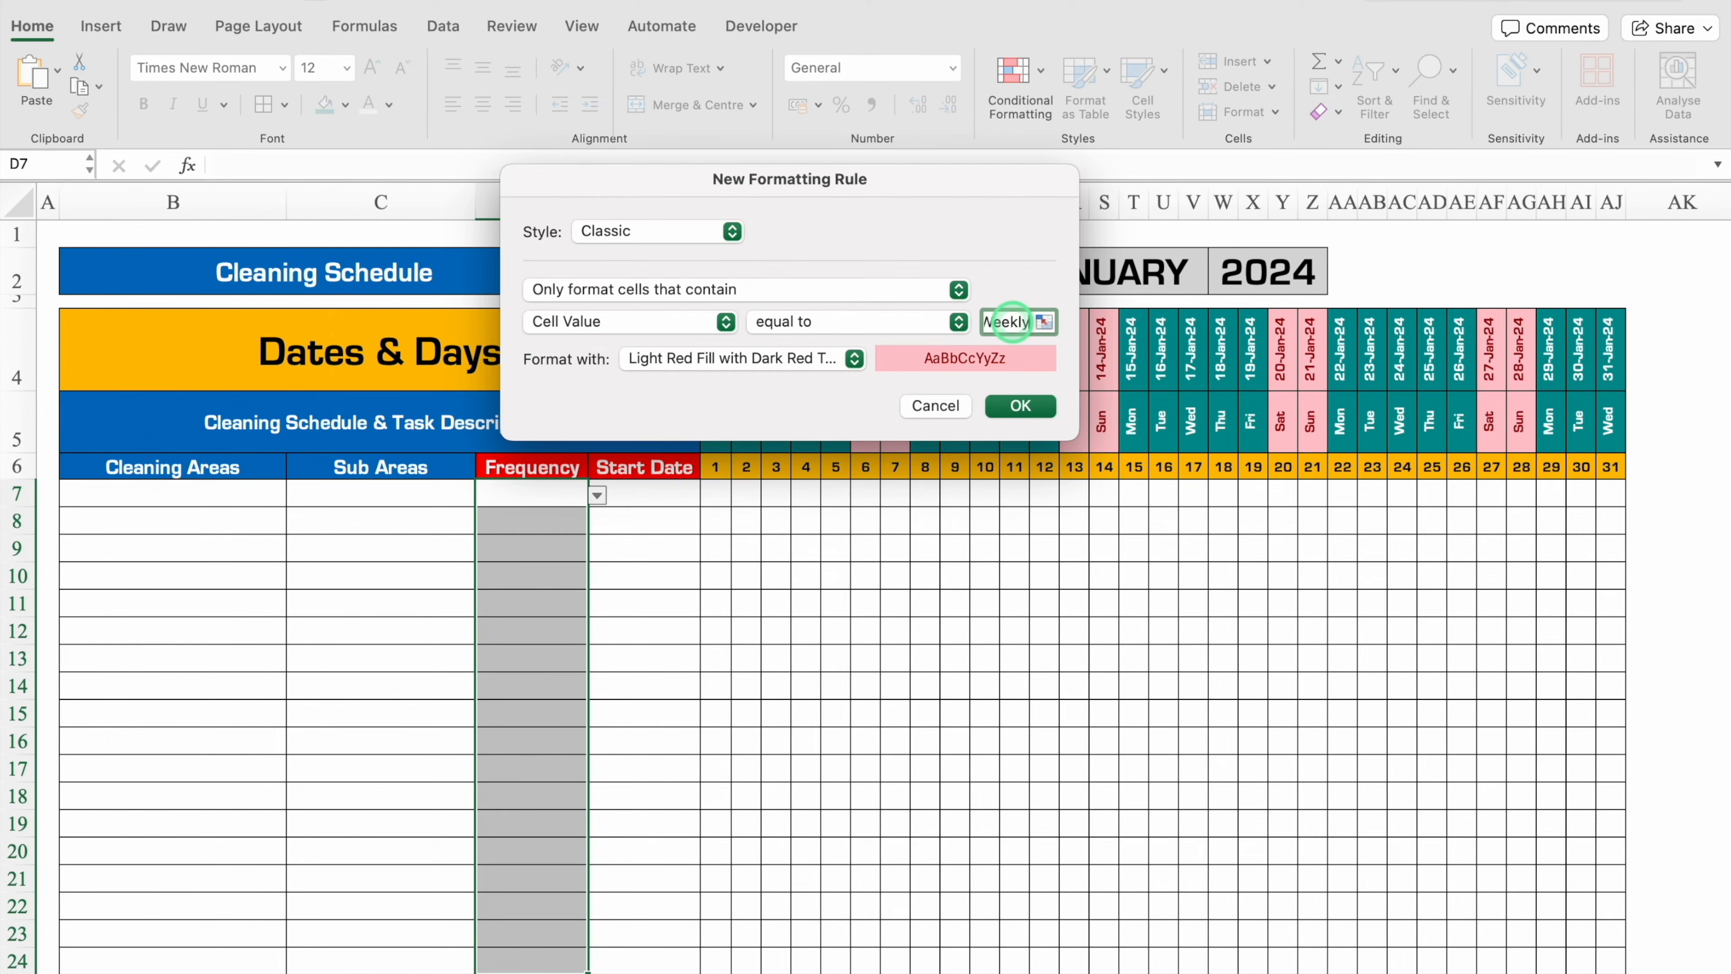
Give the Weekly rule a customised format with a red fill and white font, and confirm the rule.
left_click(854, 358)
left_click(738, 508)
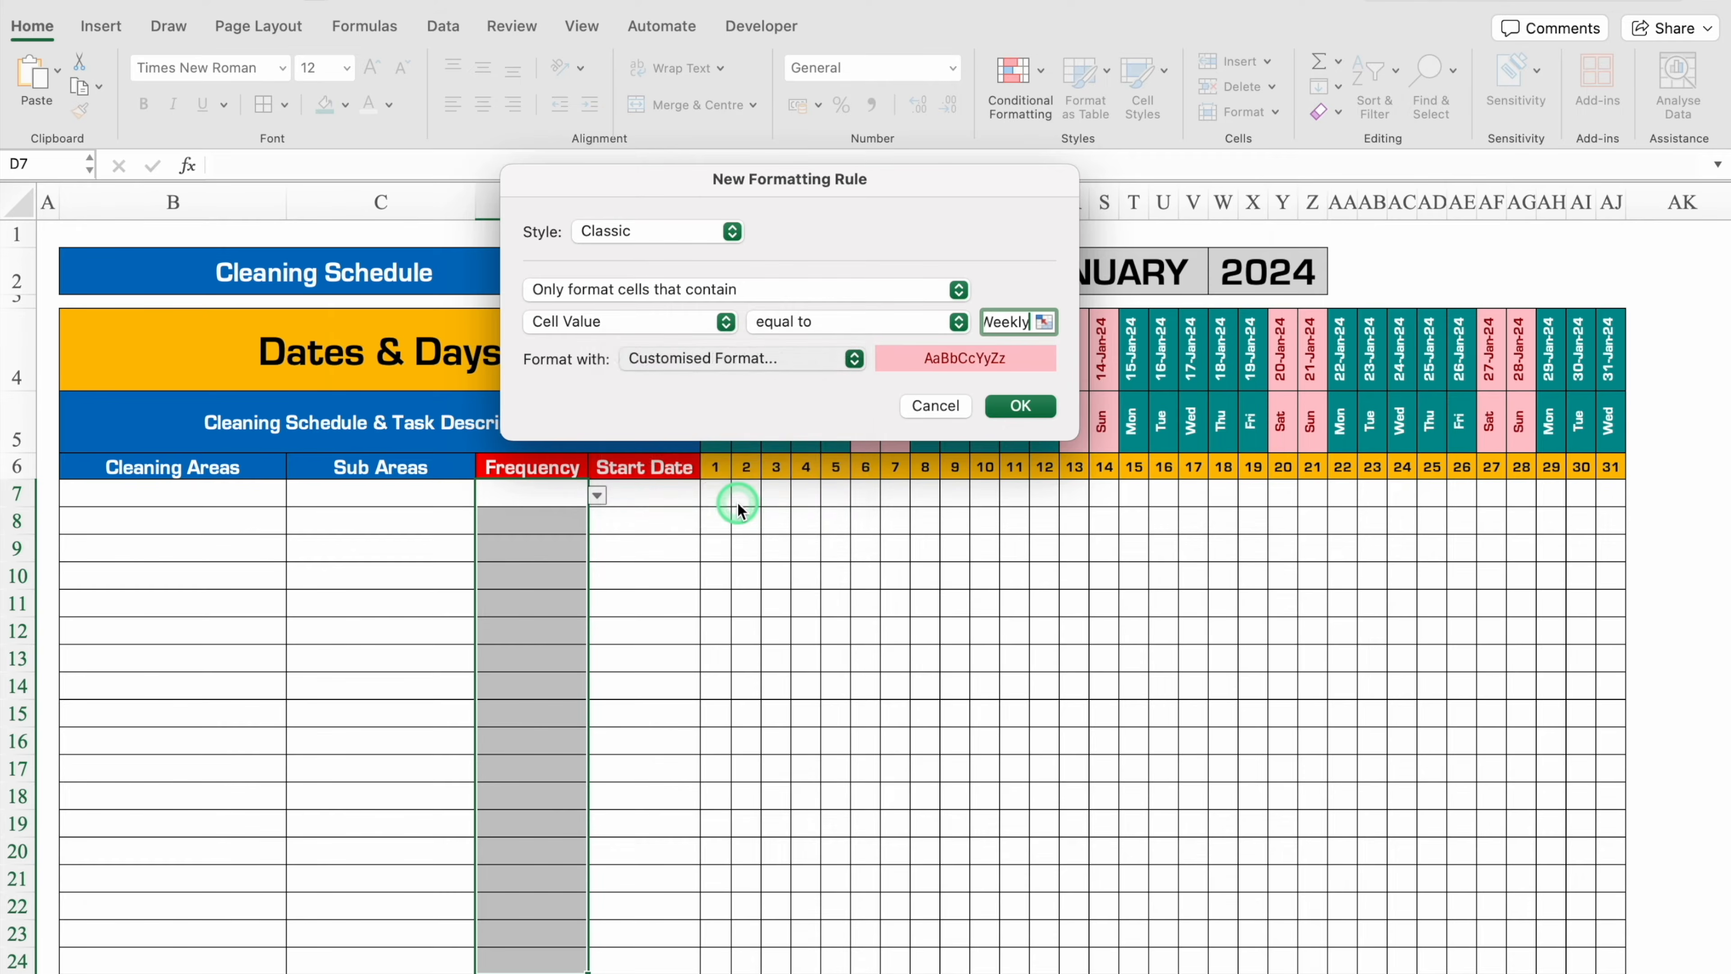
left_click(974, 119)
left_click(798, 206)
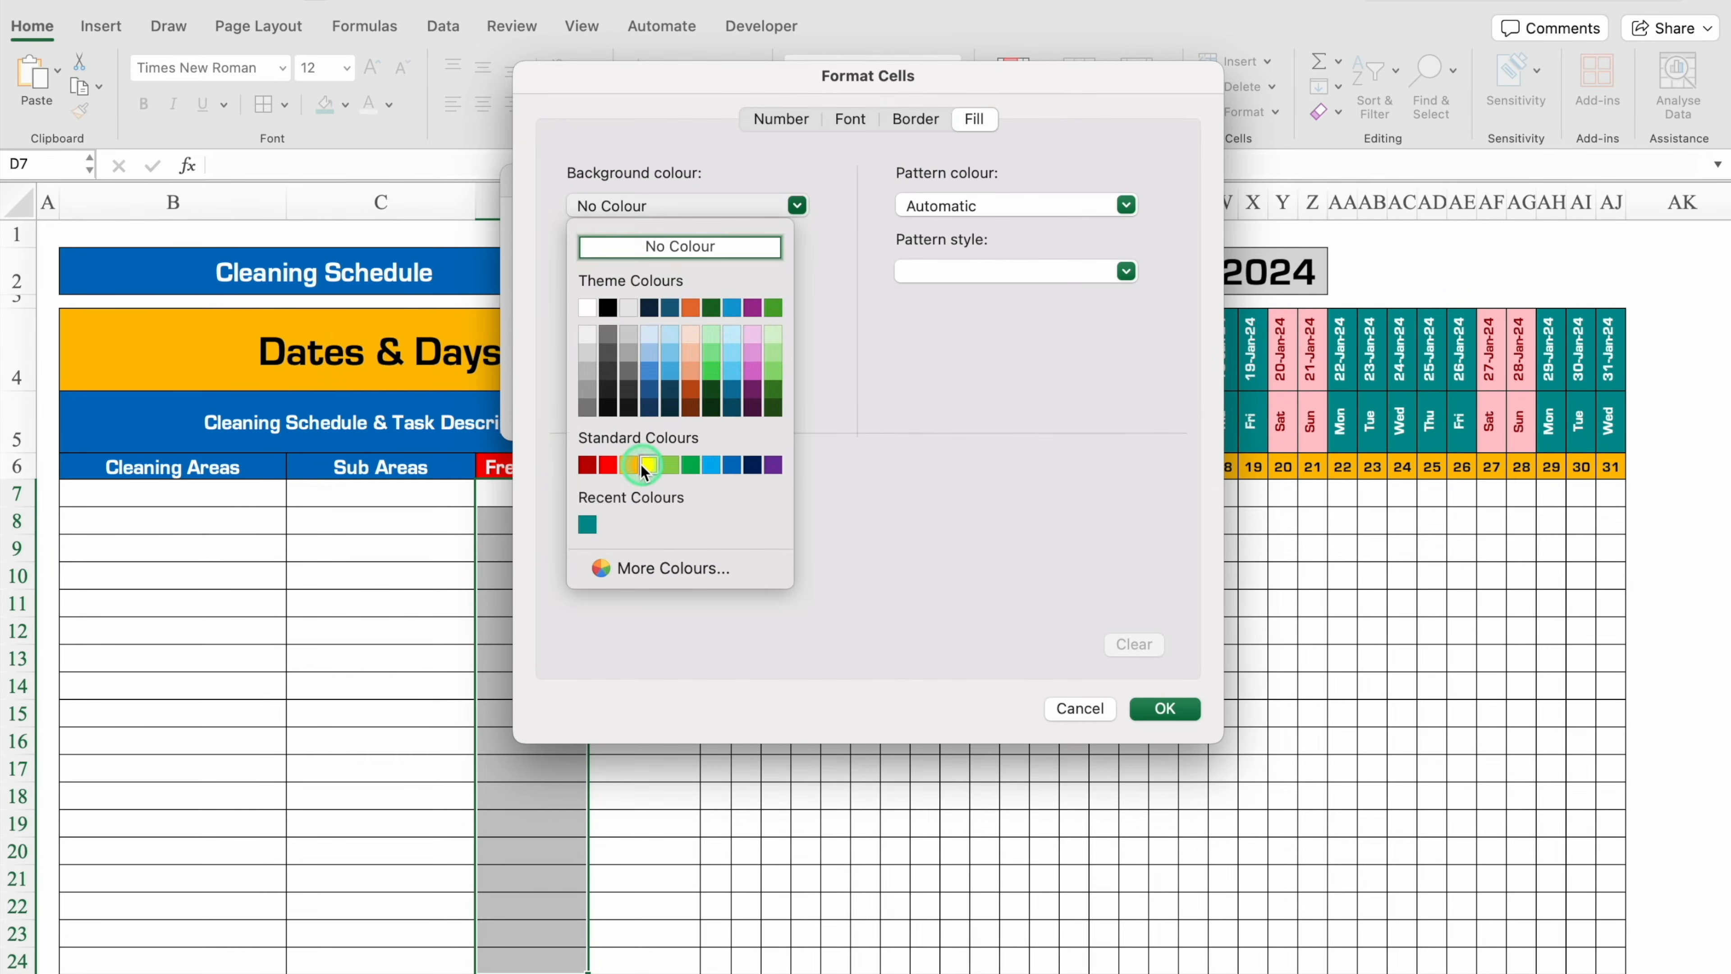
left_click(607, 465)
left_click(850, 119)
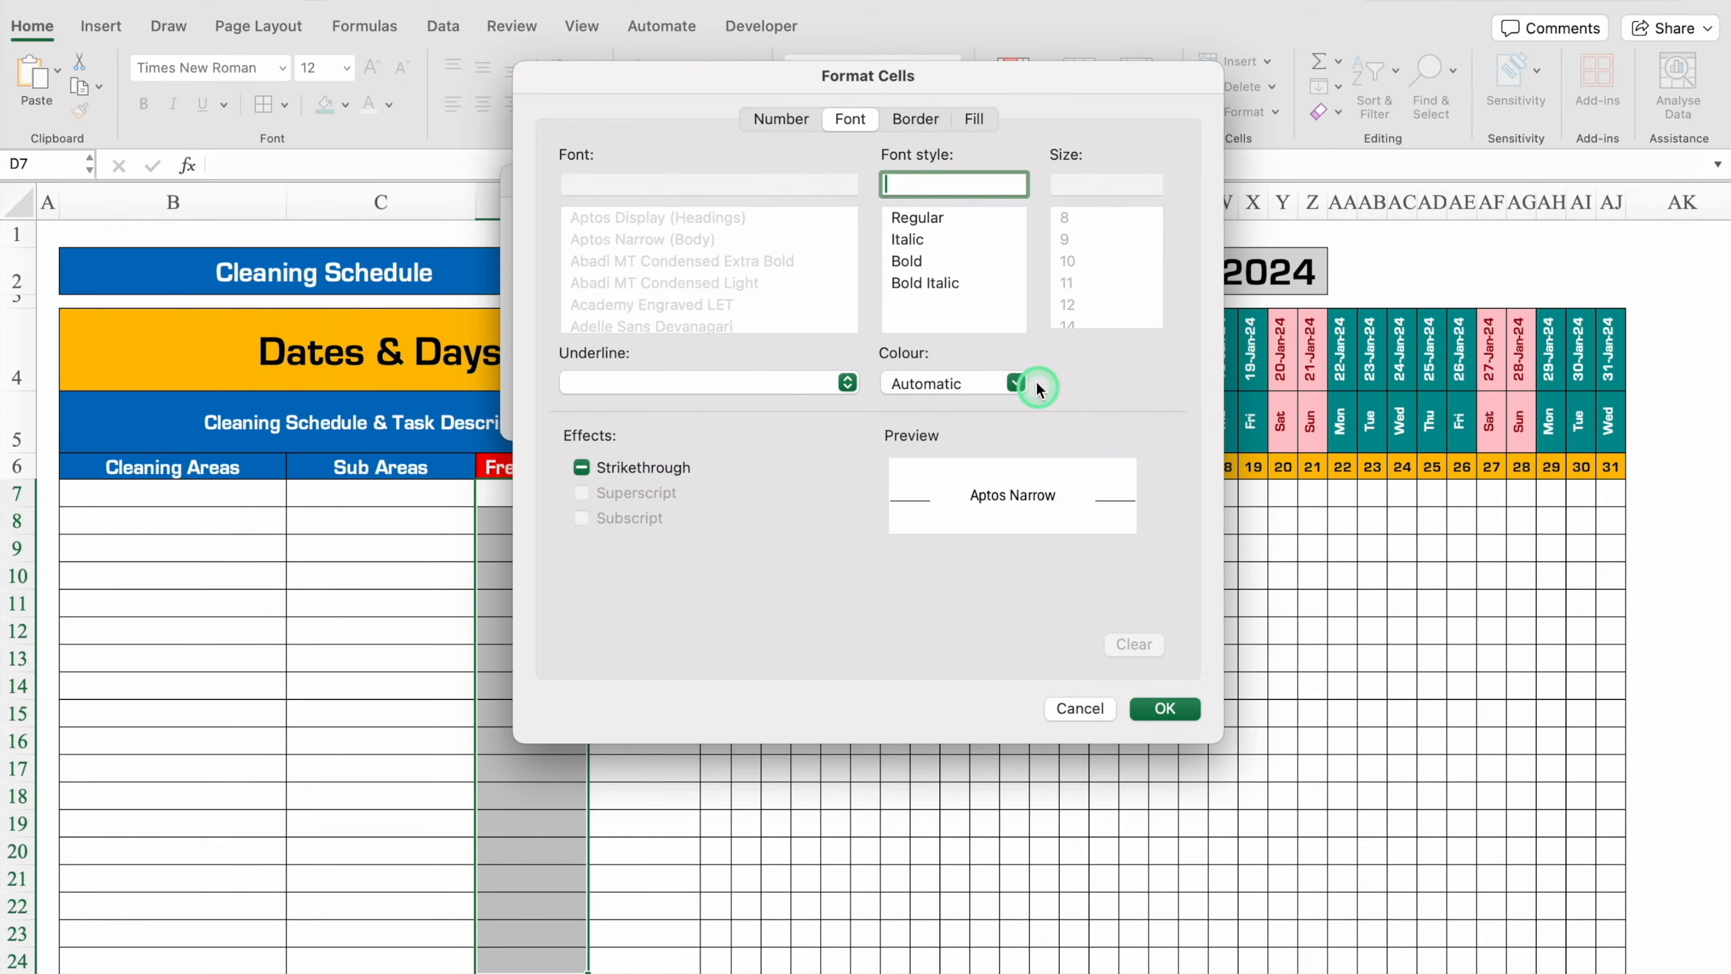
left_click(1016, 383)
left_click(916, 483)
left_click(1165, 708)
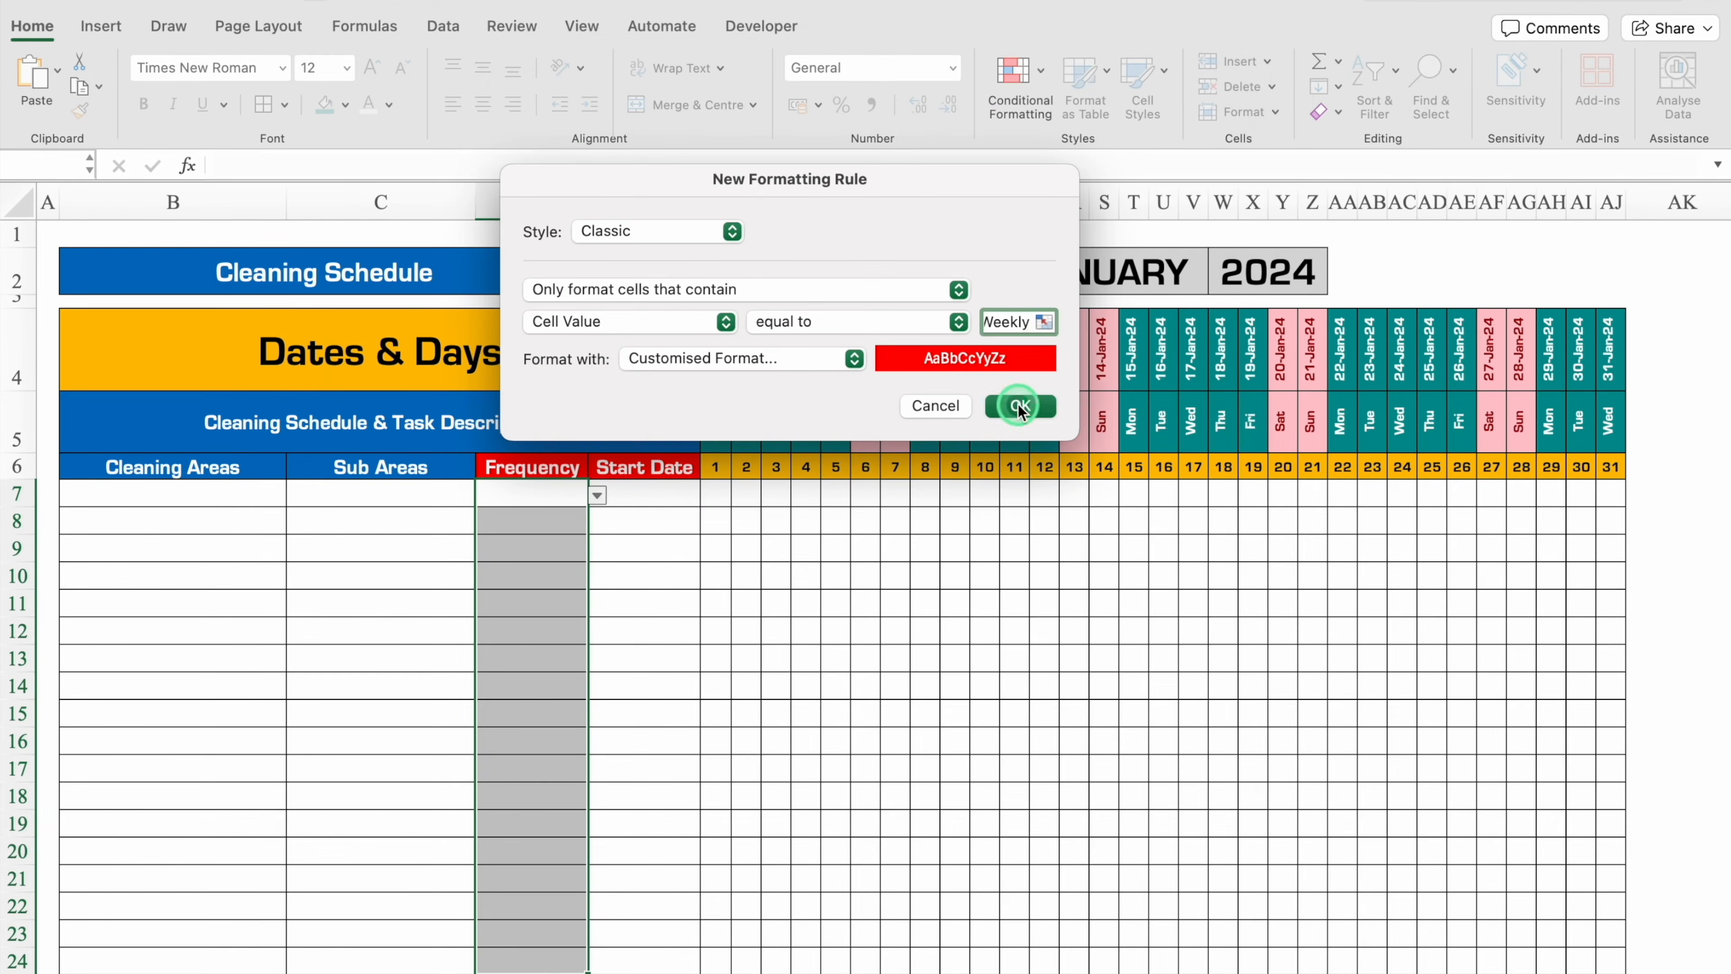
left_click(1020, 407)
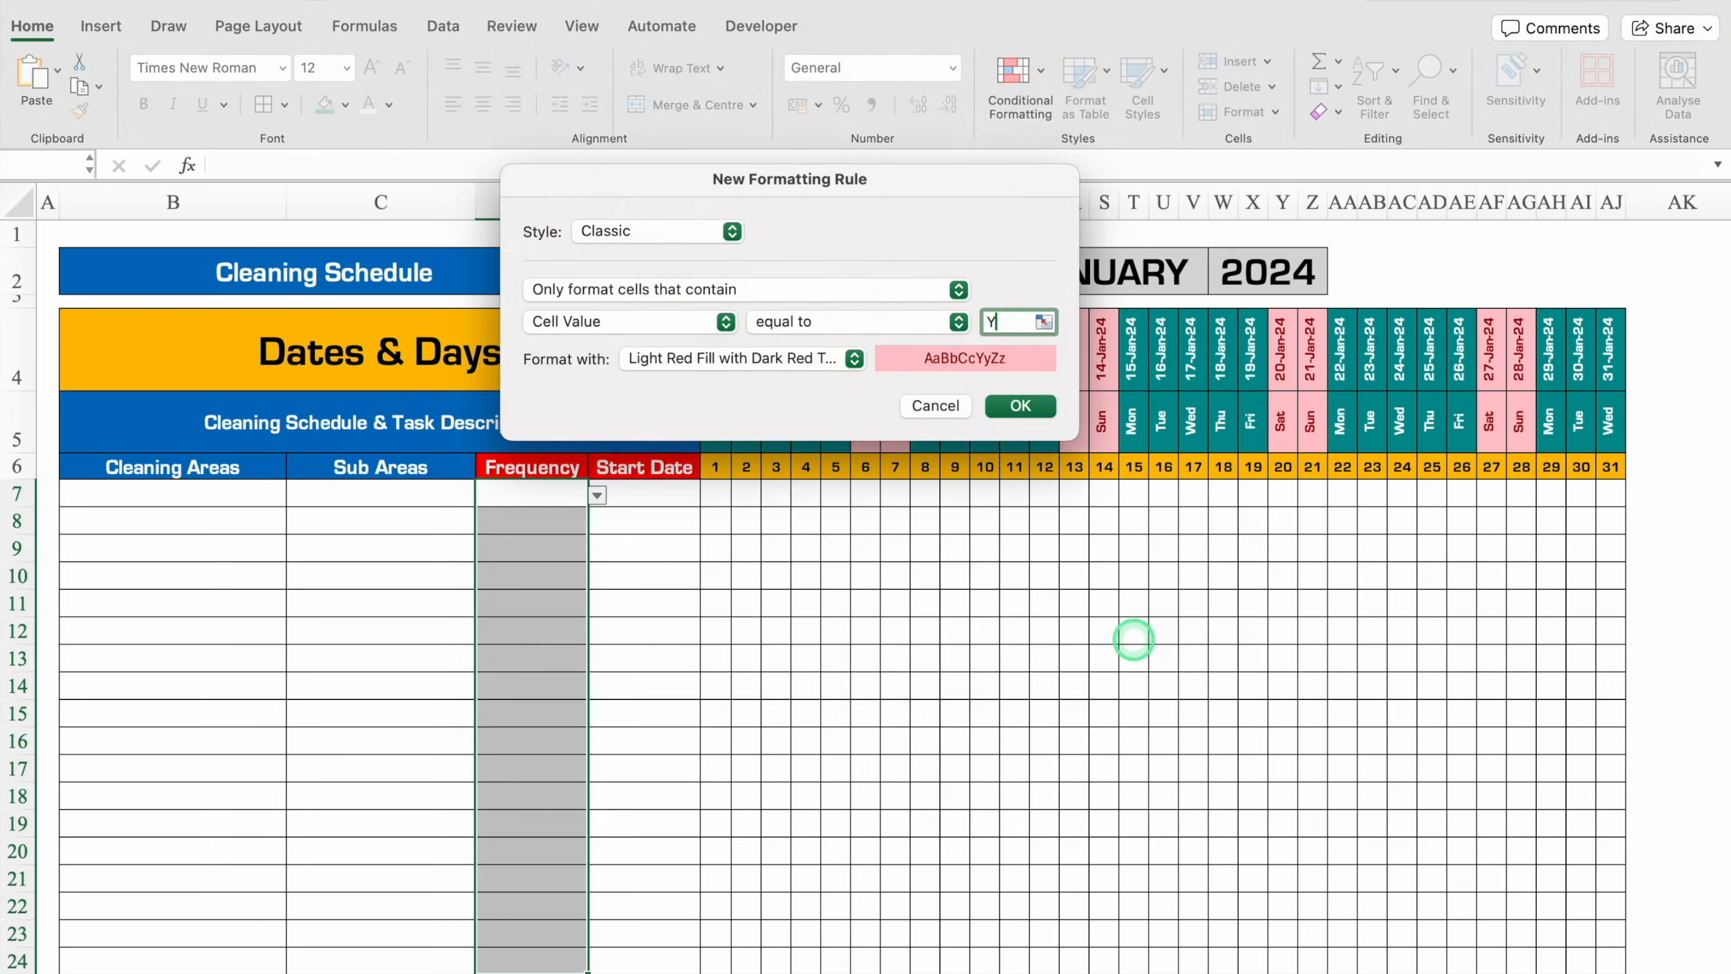
Confirm the Yearly highlight rule, and select Daily in D7 and Weekly in D8 of the Frequency column.
left_click(1036, 401)
left_click(571, 488)
left_click(598, 496)
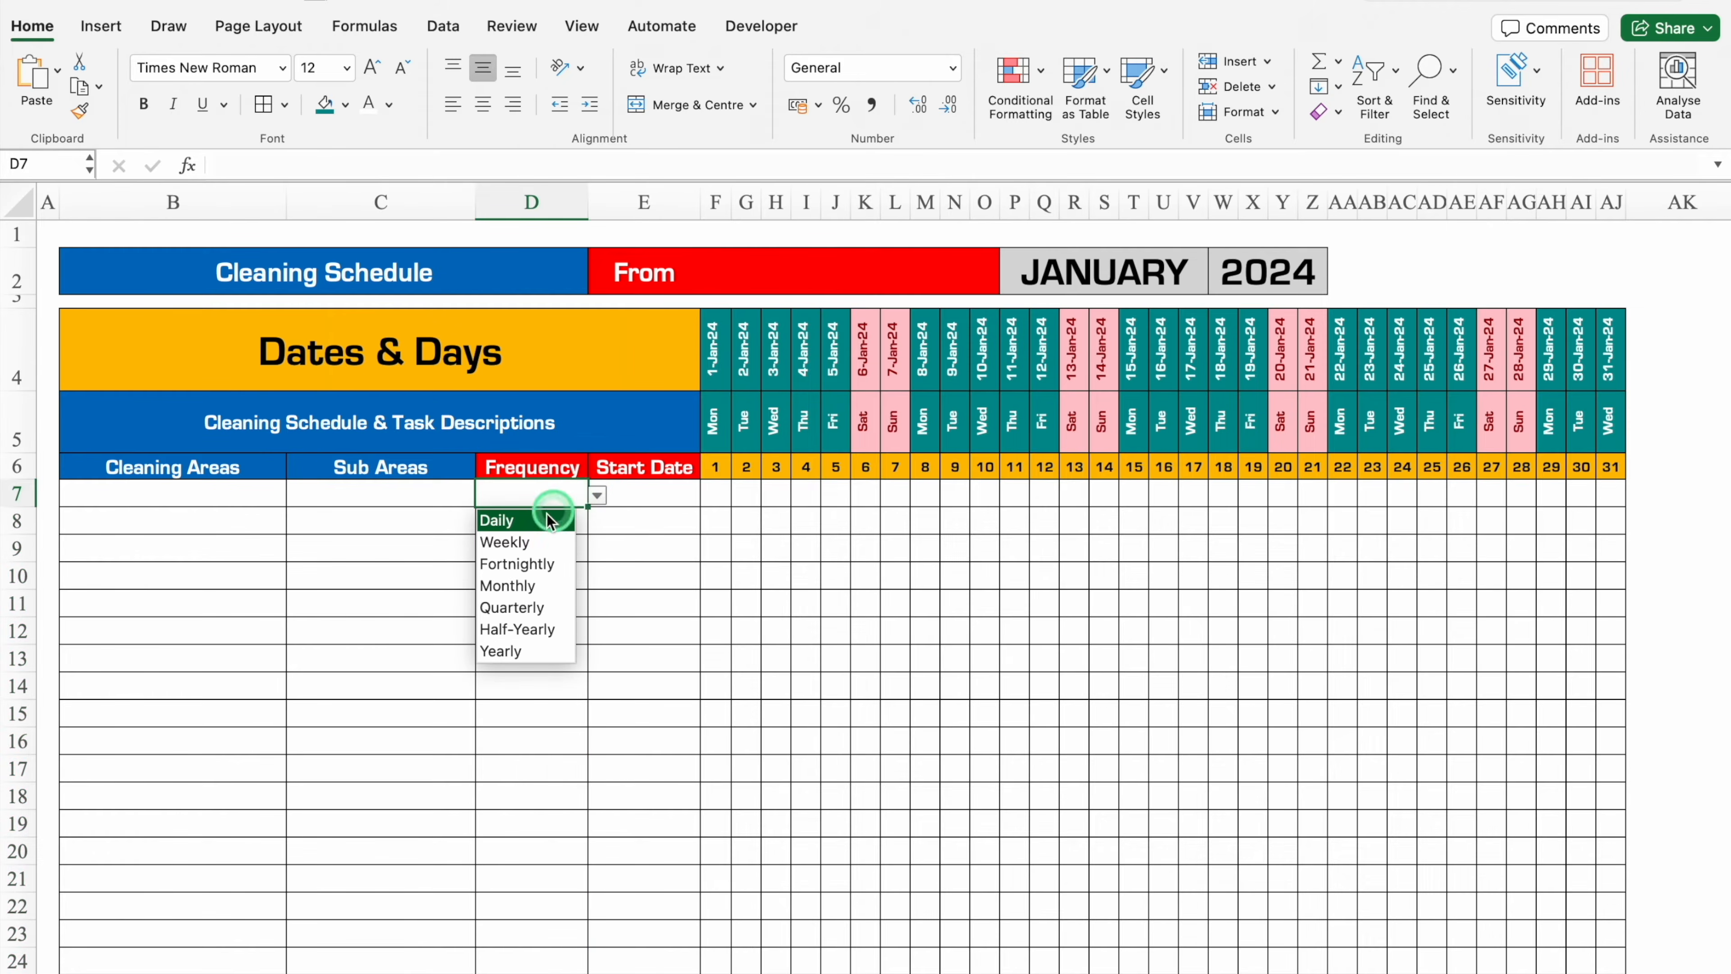
left_click(538, 517)
left_click(541, 522)
left_click(595, 525)
left_click(544, 570)
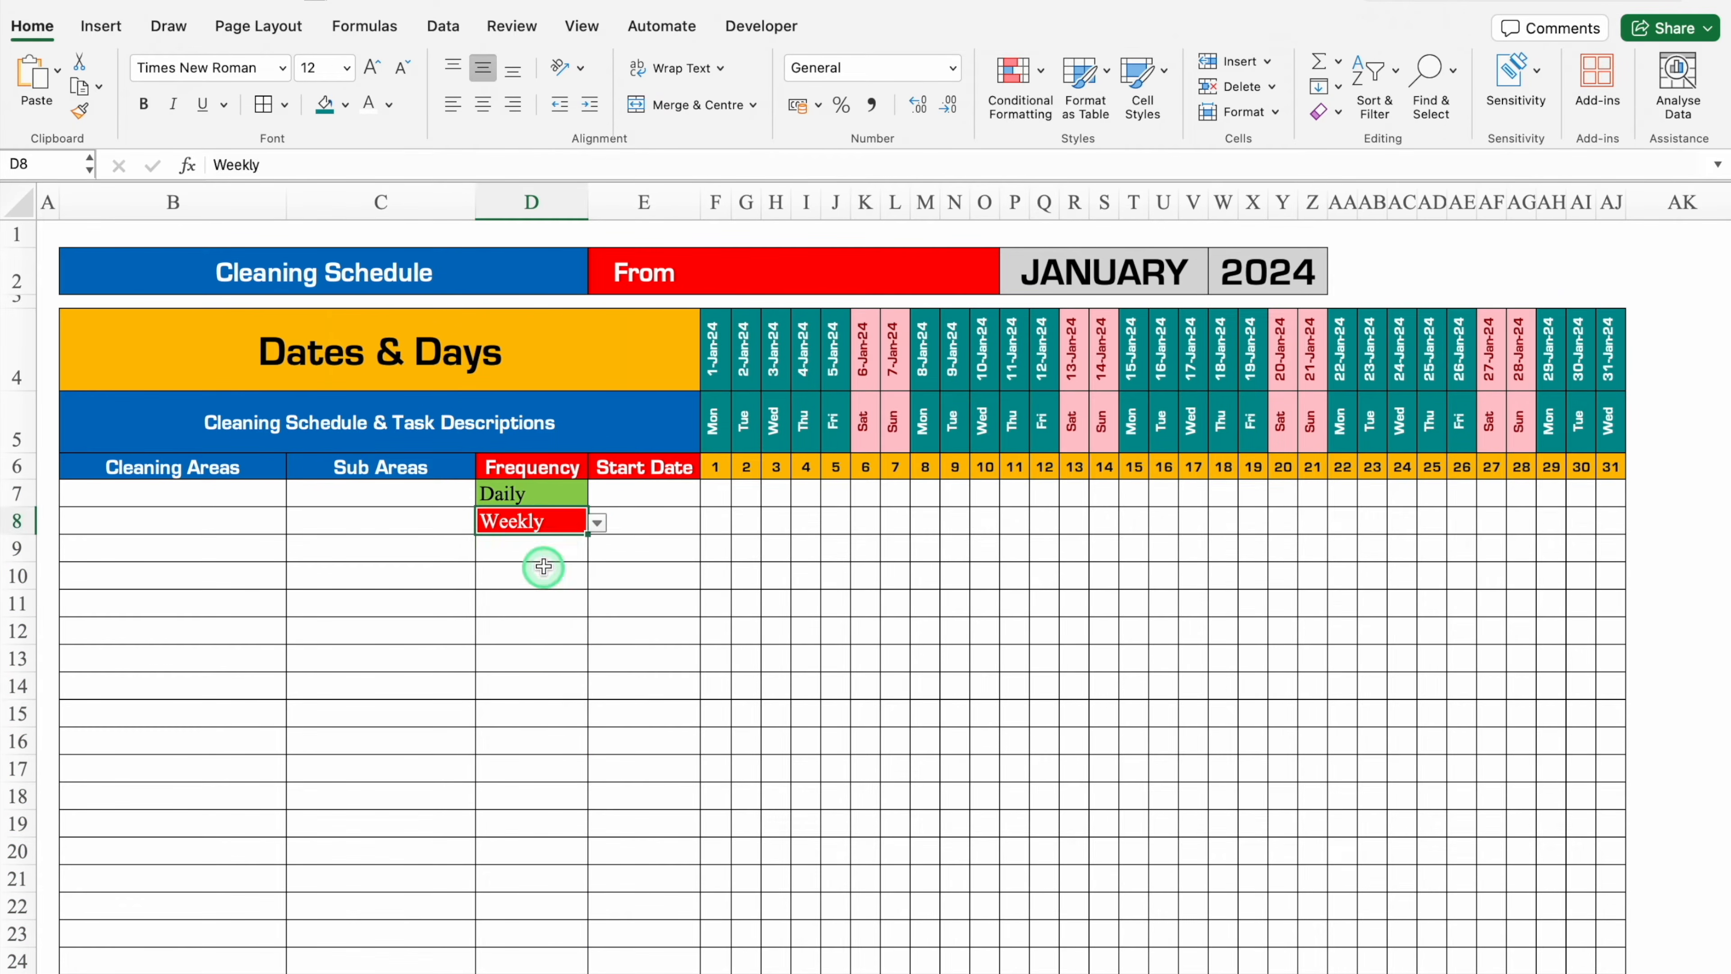
Select Fortnightly, Monthly, Quarterly, Half-Yearly and Yearly for Frequency cells D9 to D13.
left_click(544, 550)
left_click(597, 552)
left_click(542, 619)
left_click(544, 577)
left_click(596, 580)
left_click(544, 668)
left_click(544, 605)
left_click(524, 815)
Enter the start date 1/01 in E7 and centre it horizontally.
left_click(658, 497)
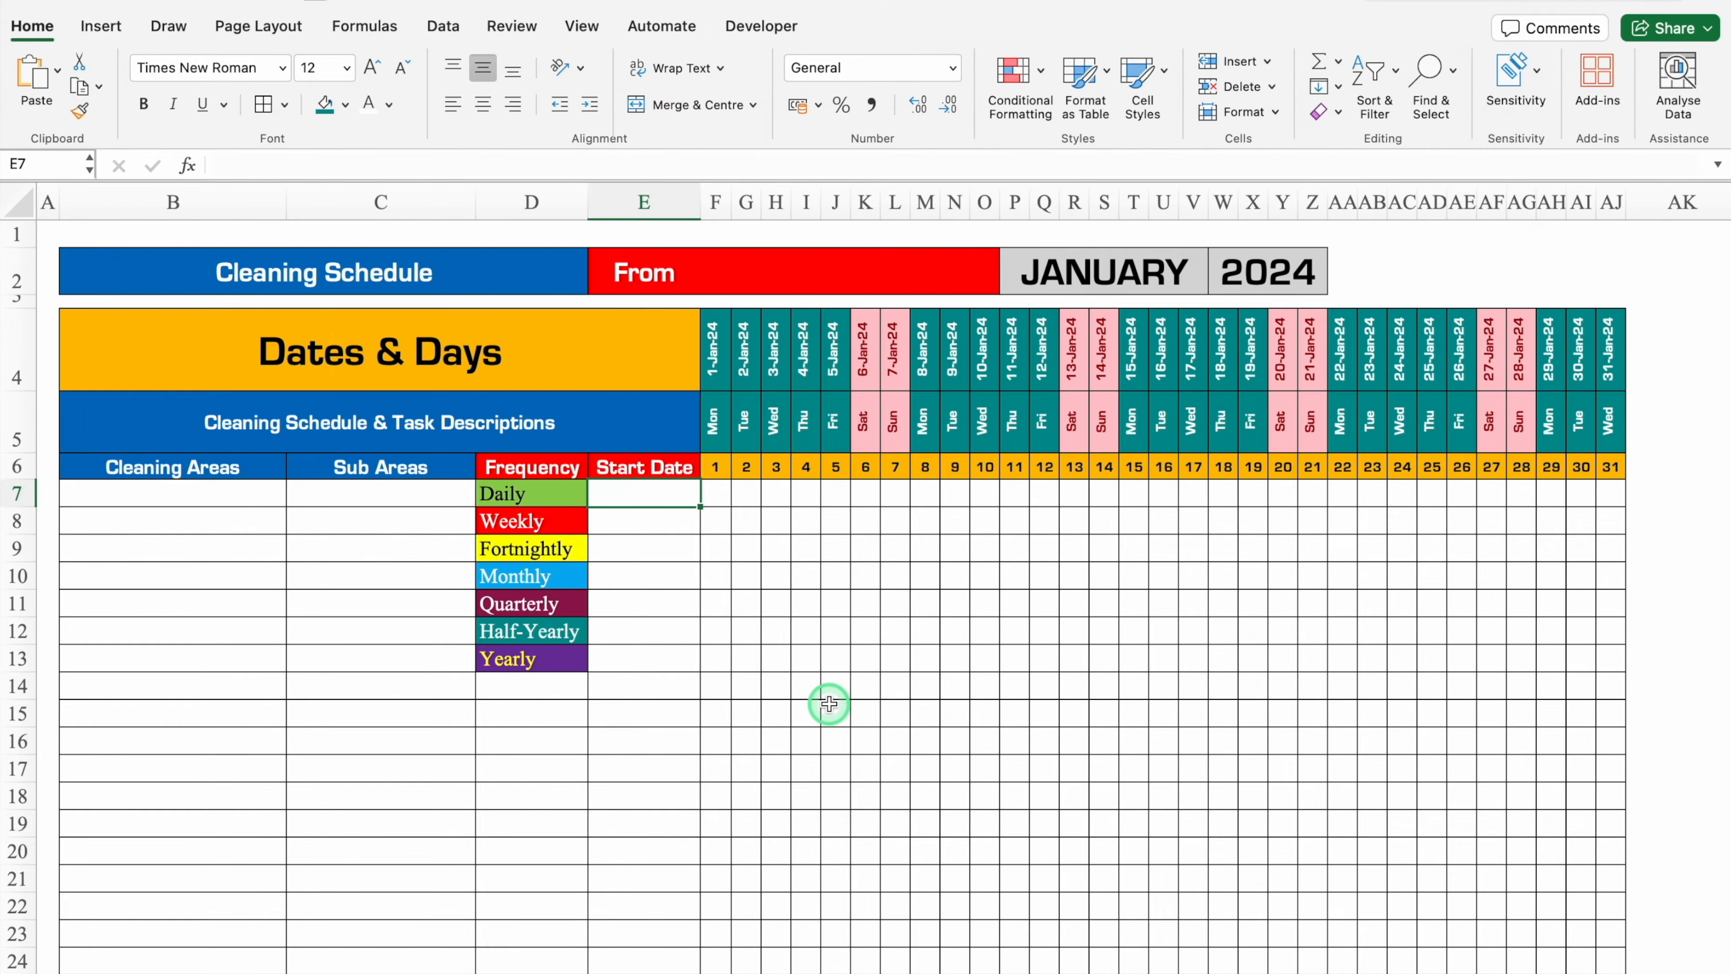
type("1")
type("/01")
key("Return")
left_click(675, 493)
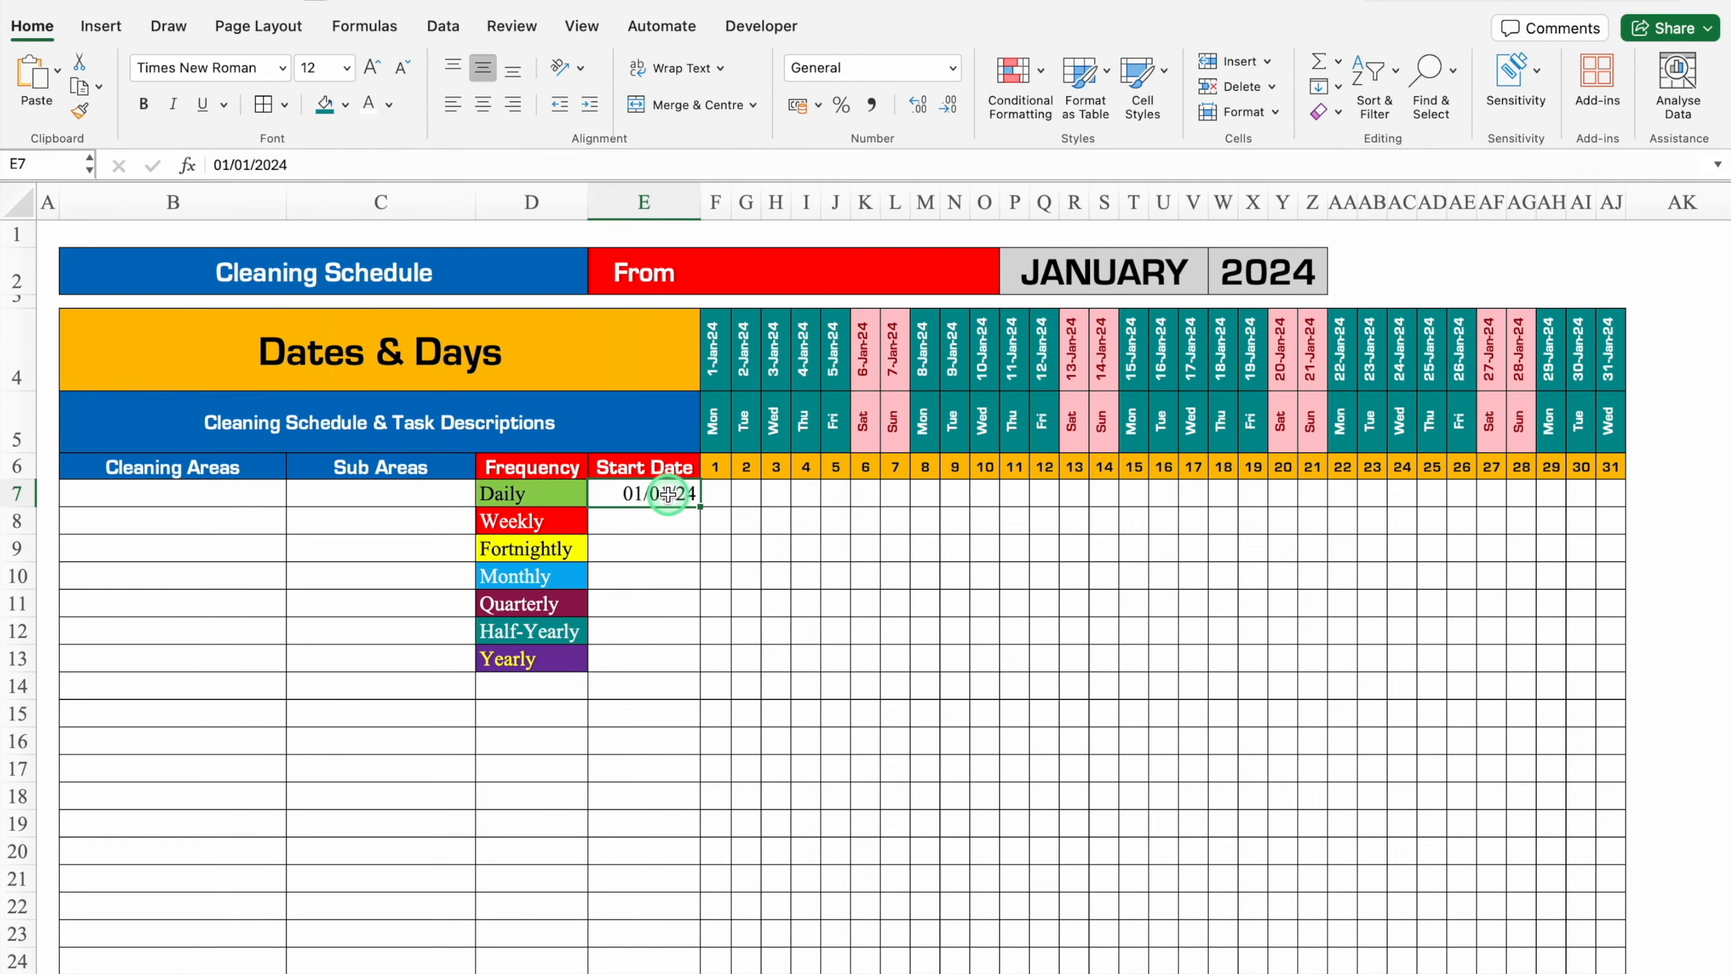
left_click(483, 109)
Format the Start Date cells E7:E24 with the 14-Mar-12 date type.
left_click_drag(672, 522, 679, 953)
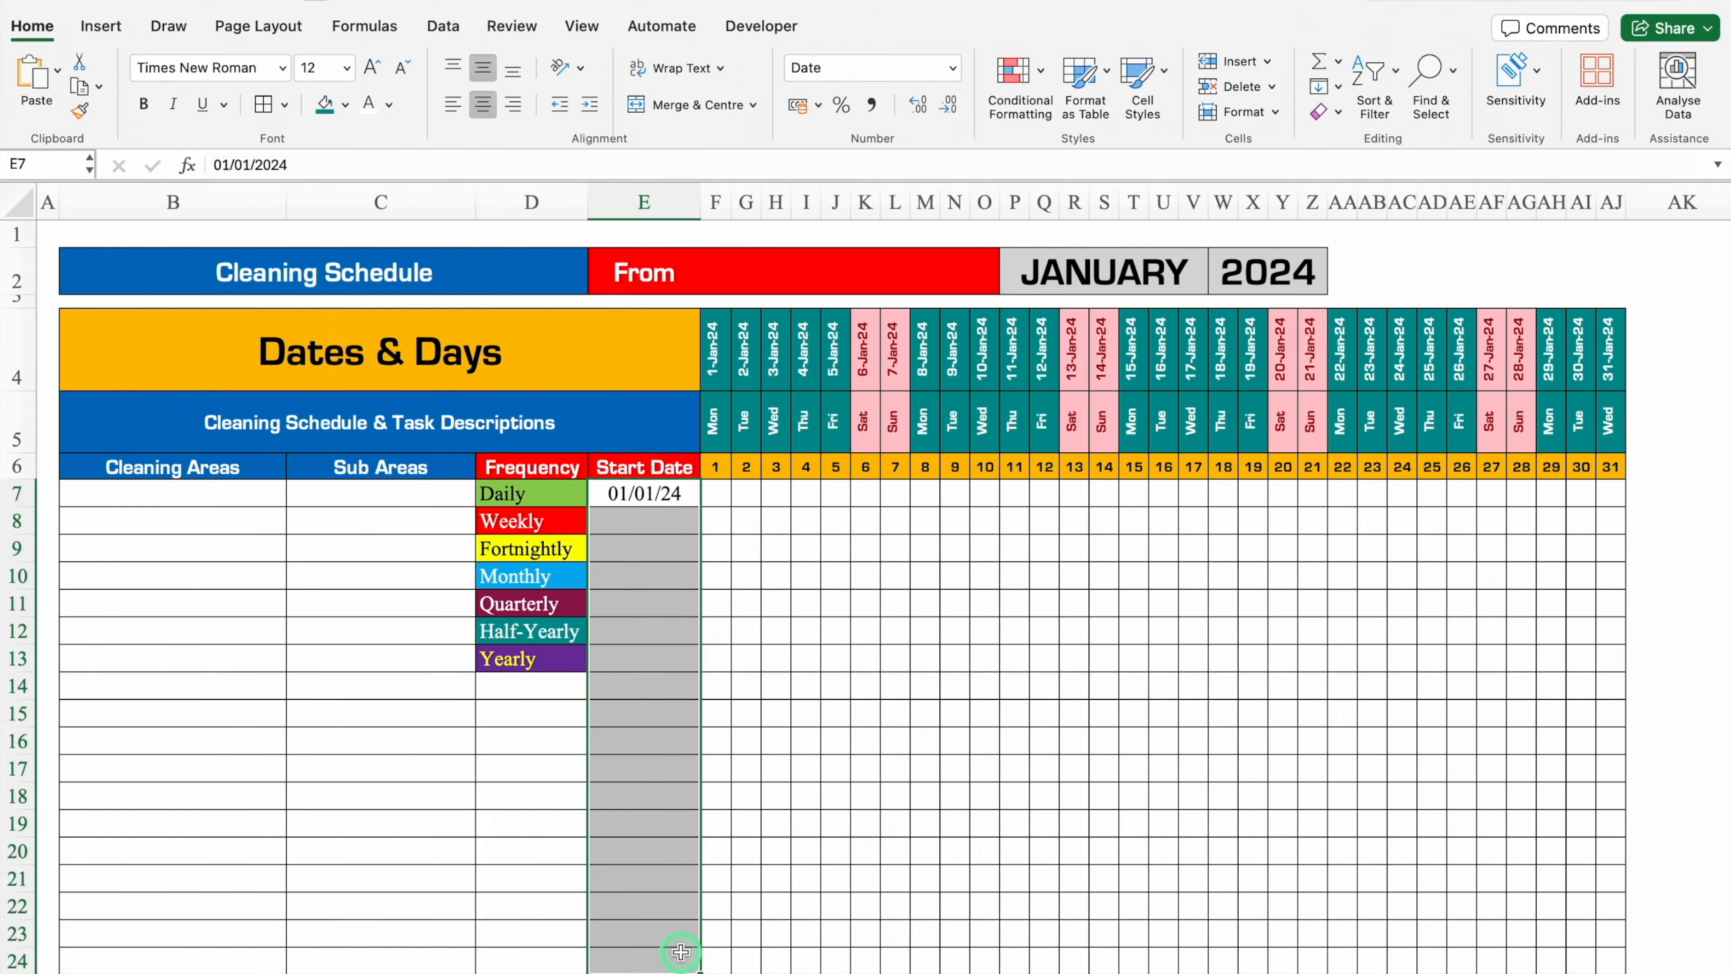
key("super+1")
left_click(607, 268)
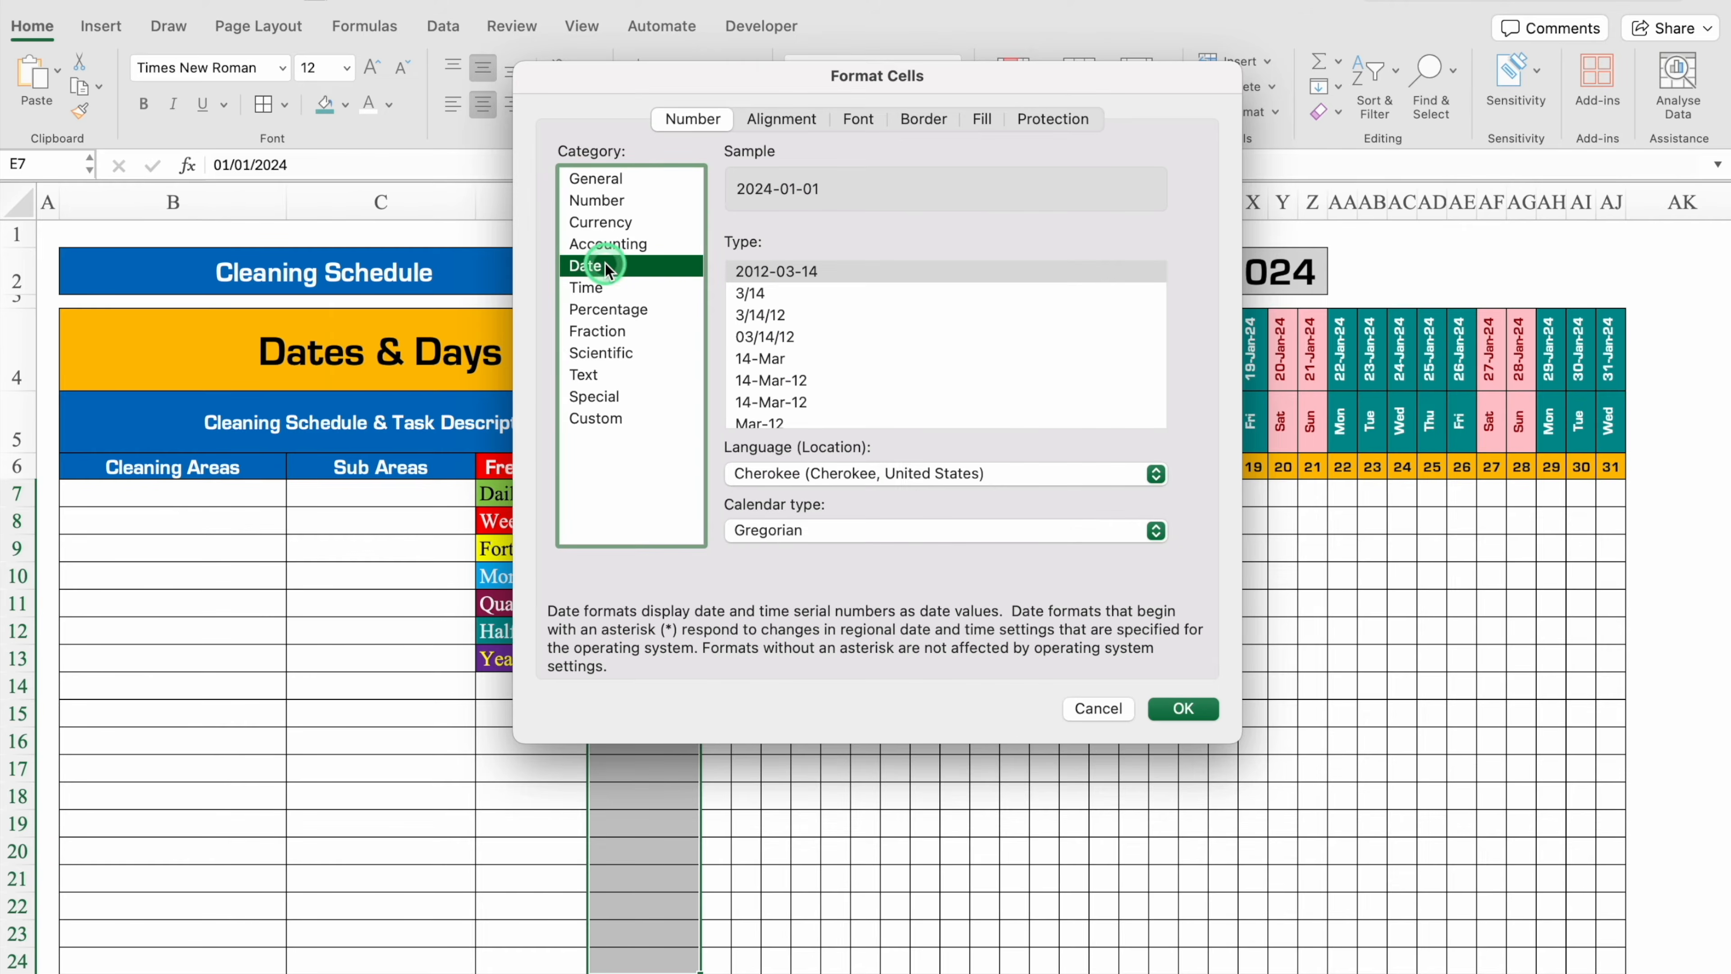
left_click(780, 380)
left_click(1012, 538)
left_click(1199, 713)
left_click(977, 603)
Copy the start date in E7 down to E13 so every row has the same date instead of a series.
left_click(644, 494)
left_click_drag(700, 506, 696, 665)
left_click(716, 688)
left_click(763, 721)
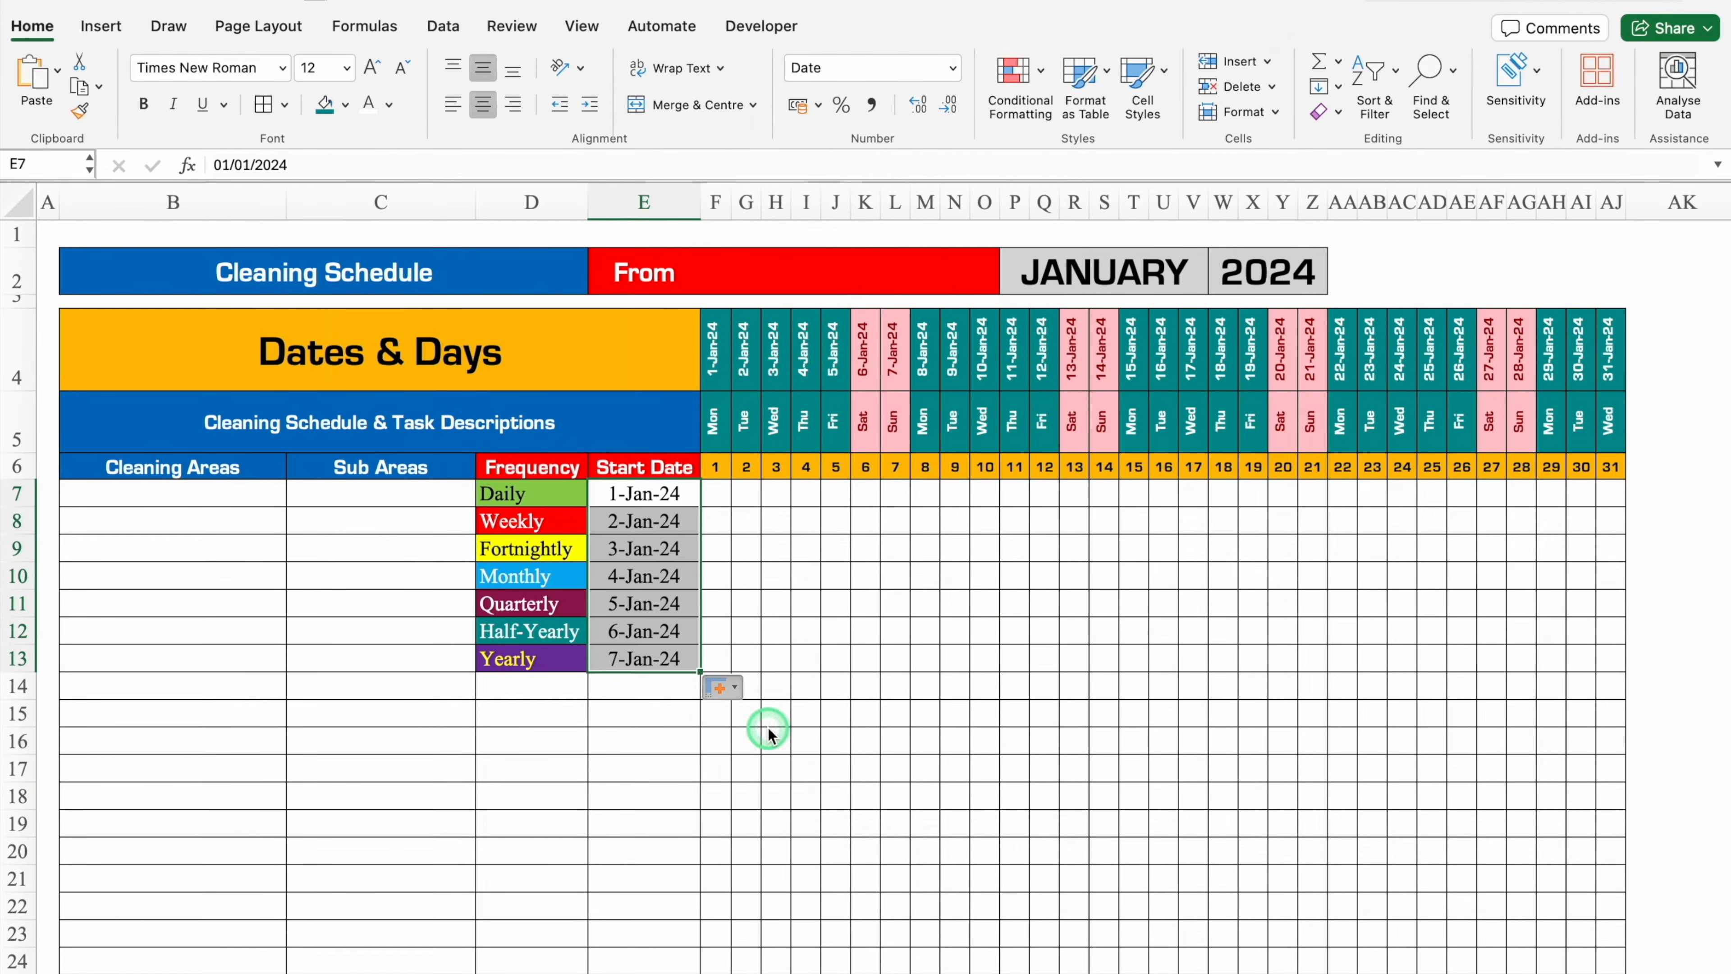
left_click(655, 737)
Copy the full IFERROR frequency formula from cell F7 of the finished June 2024 cleaning schedule.
left_click(714, 495)
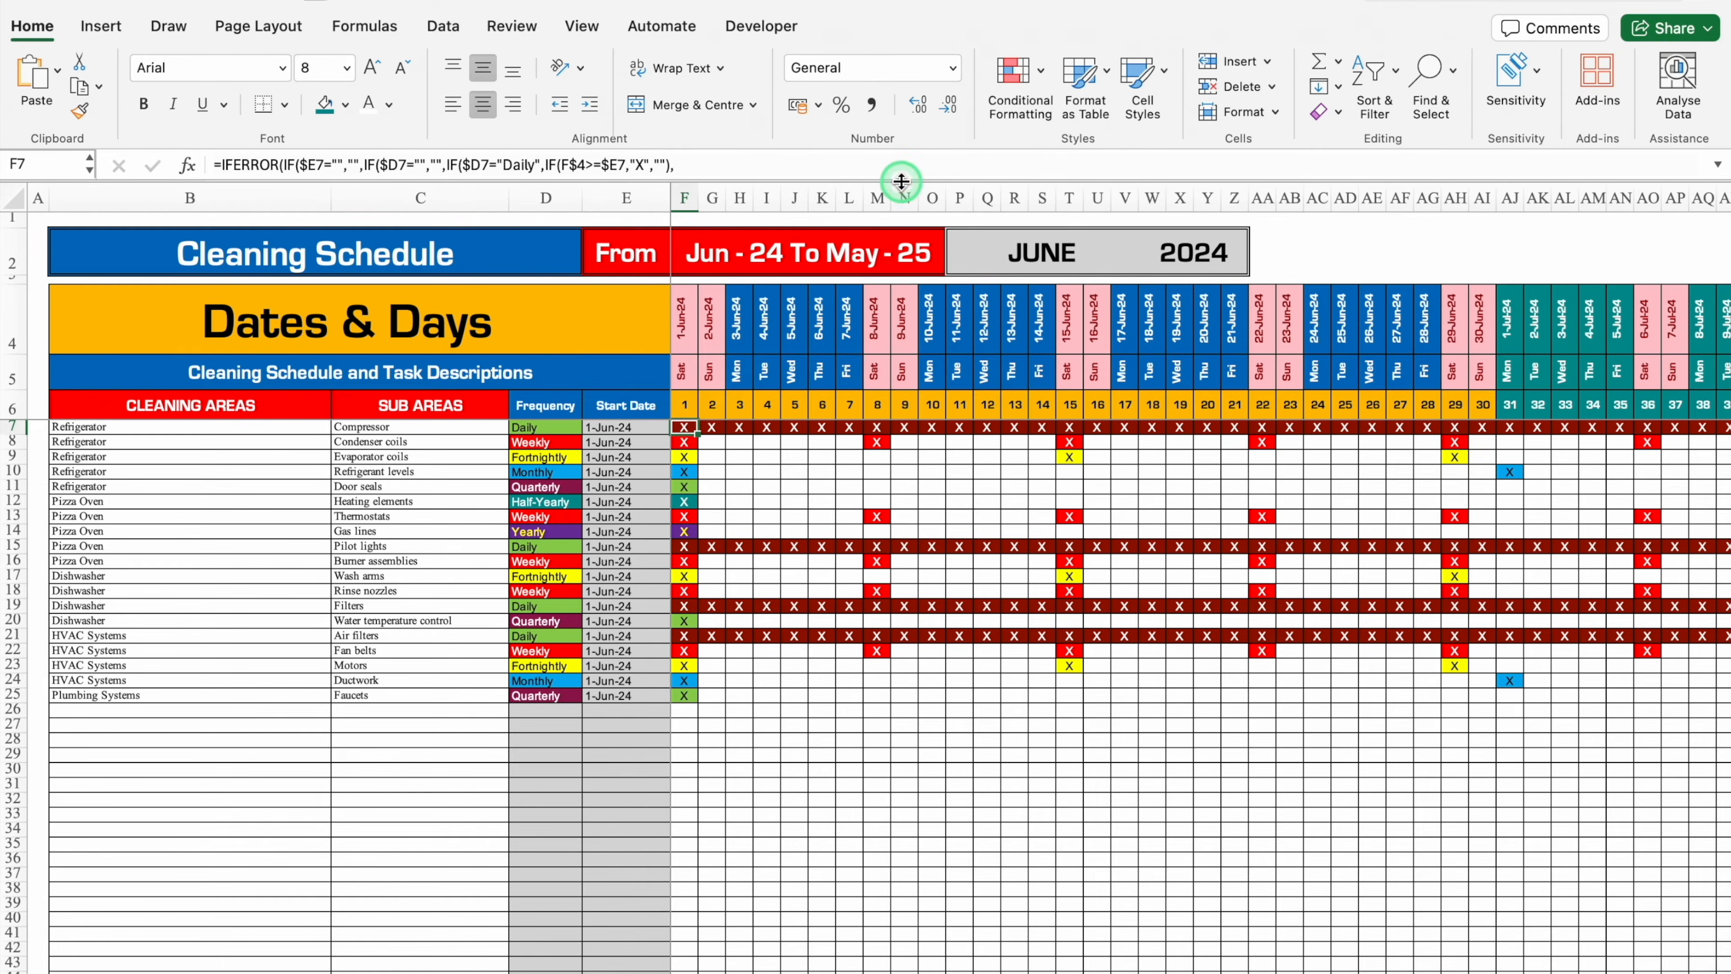
left_click_drag(902, 182, 907, 437)
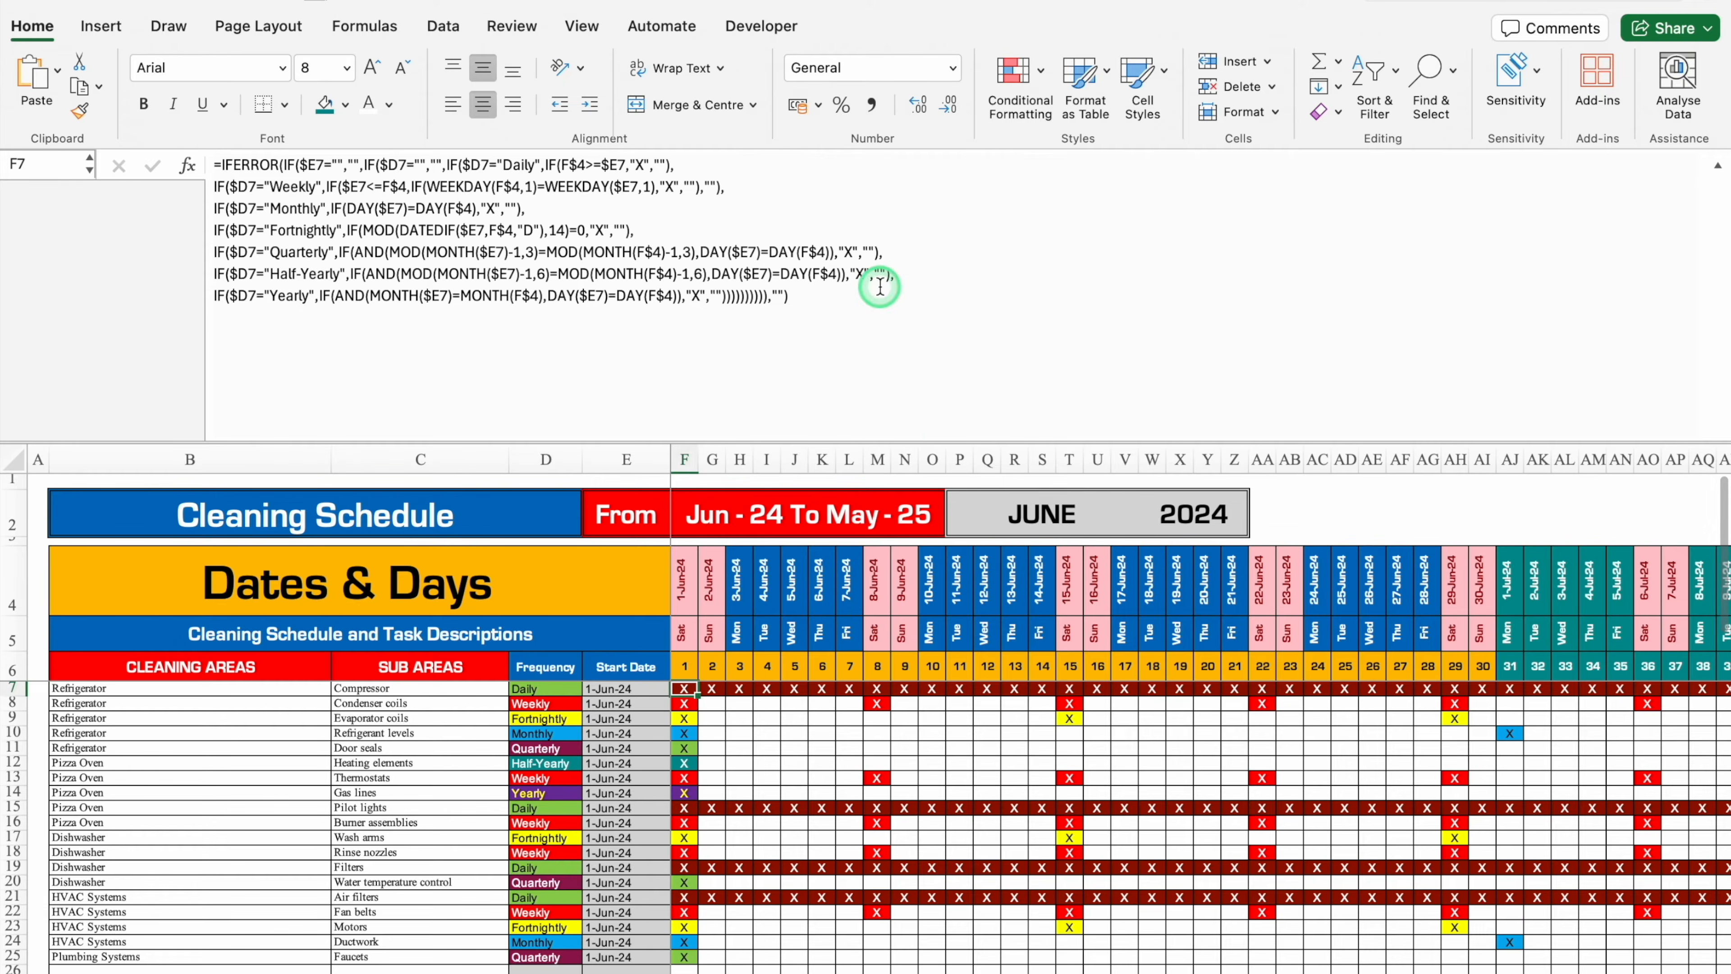
left_click_drag(800, 296, 191, 157)
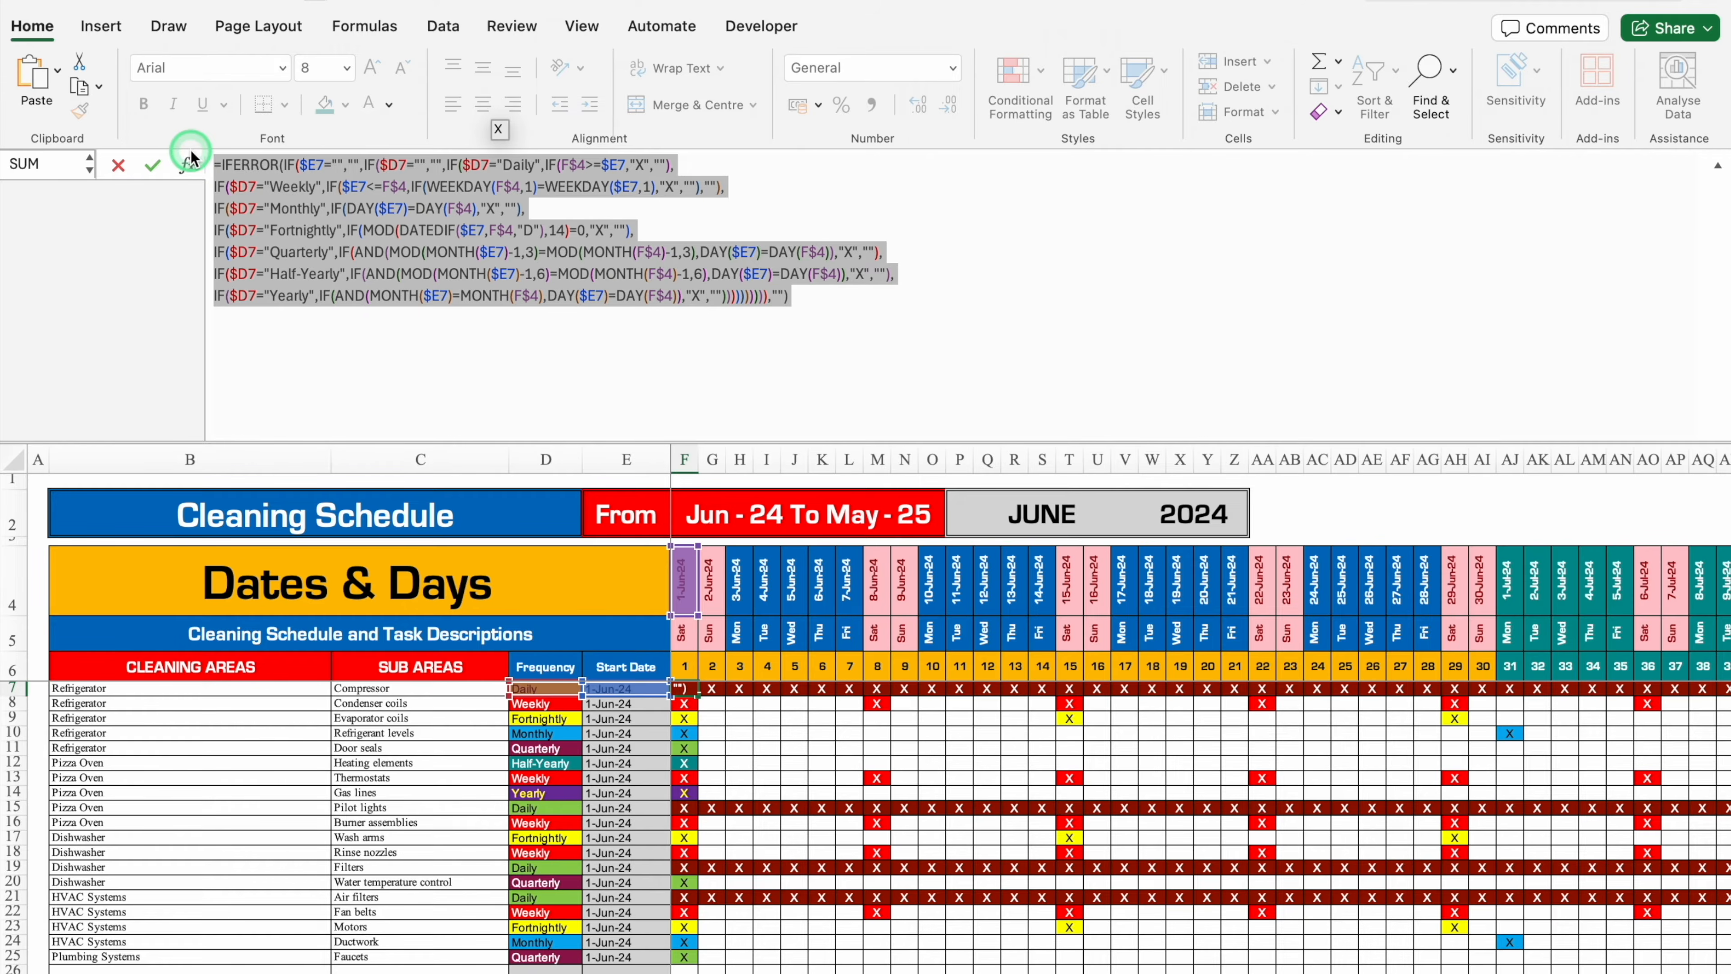
key("Escape")
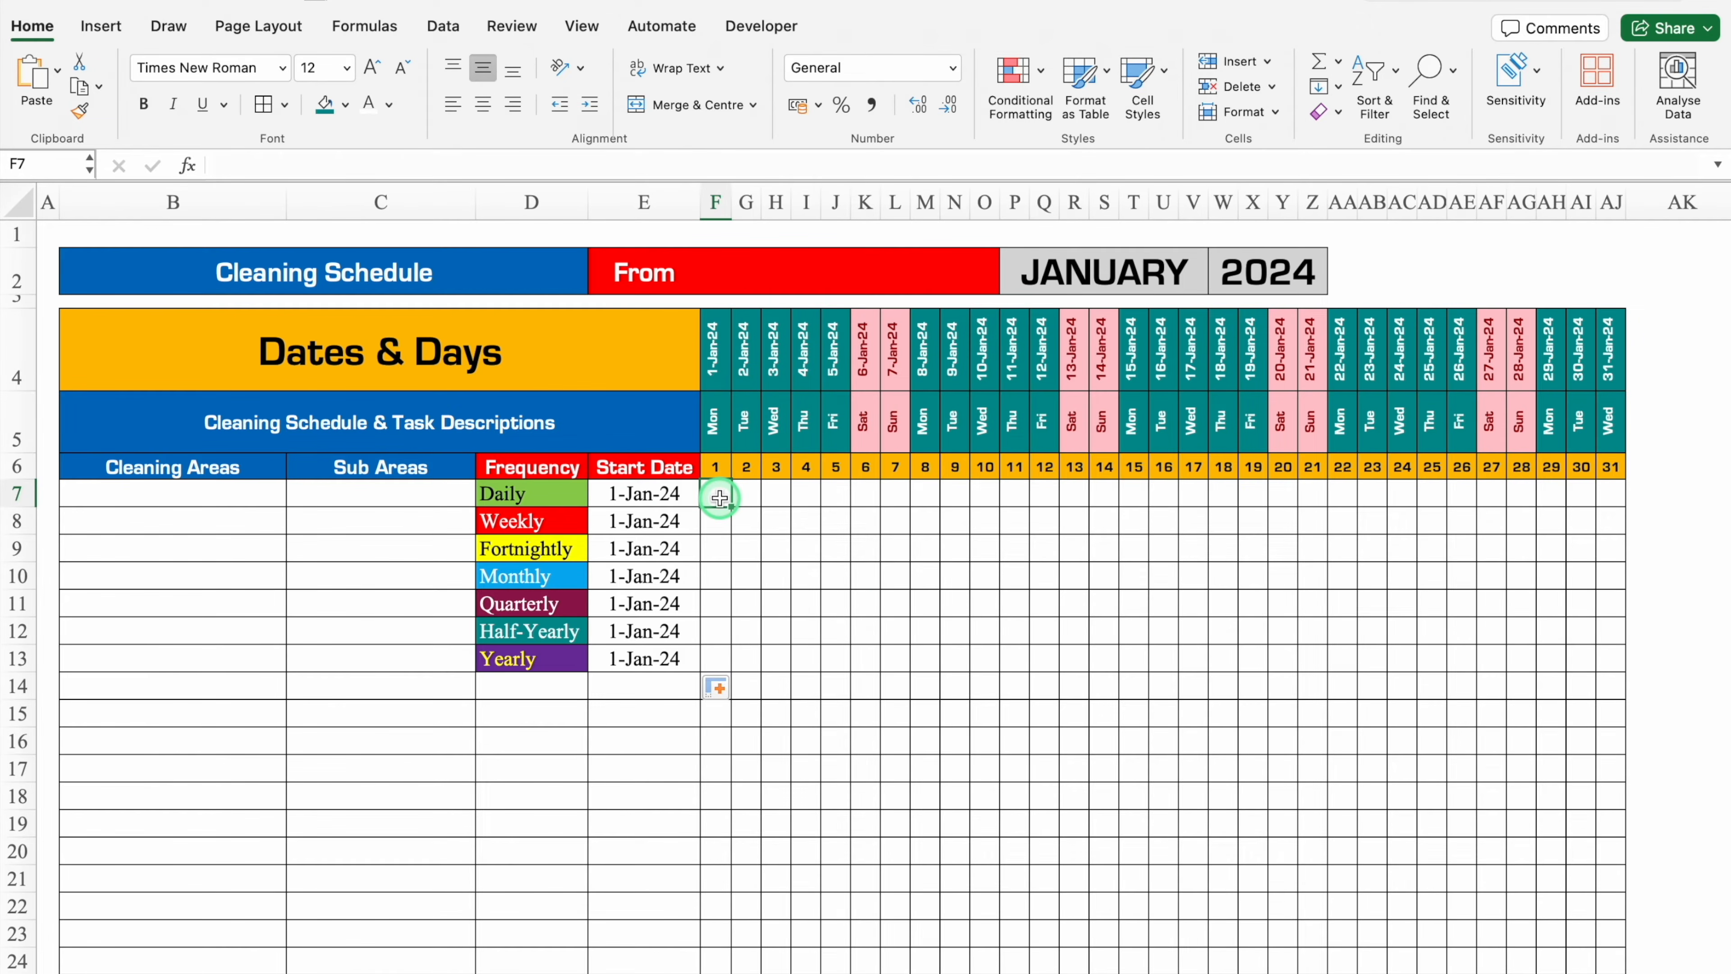
Paste the copied IFERROR formula centred into F7 and fill it through the task grid F7:AJ24.
left_click(637, 168)
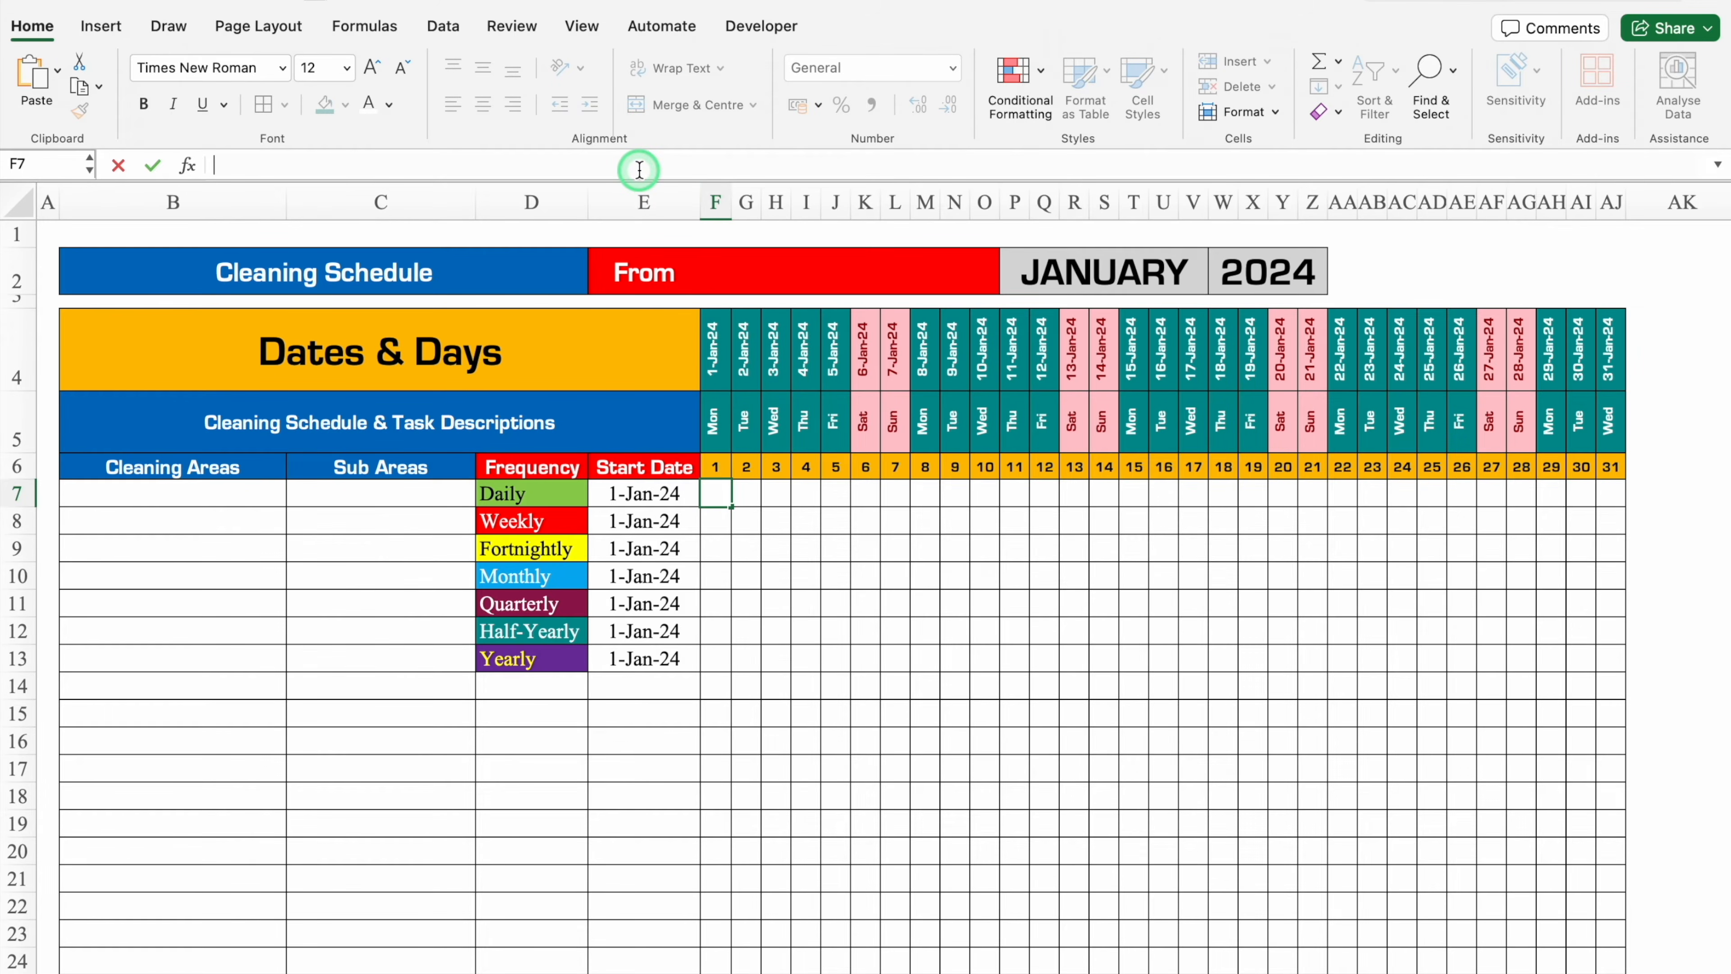
key("super+v")
key("ctrl+Return")
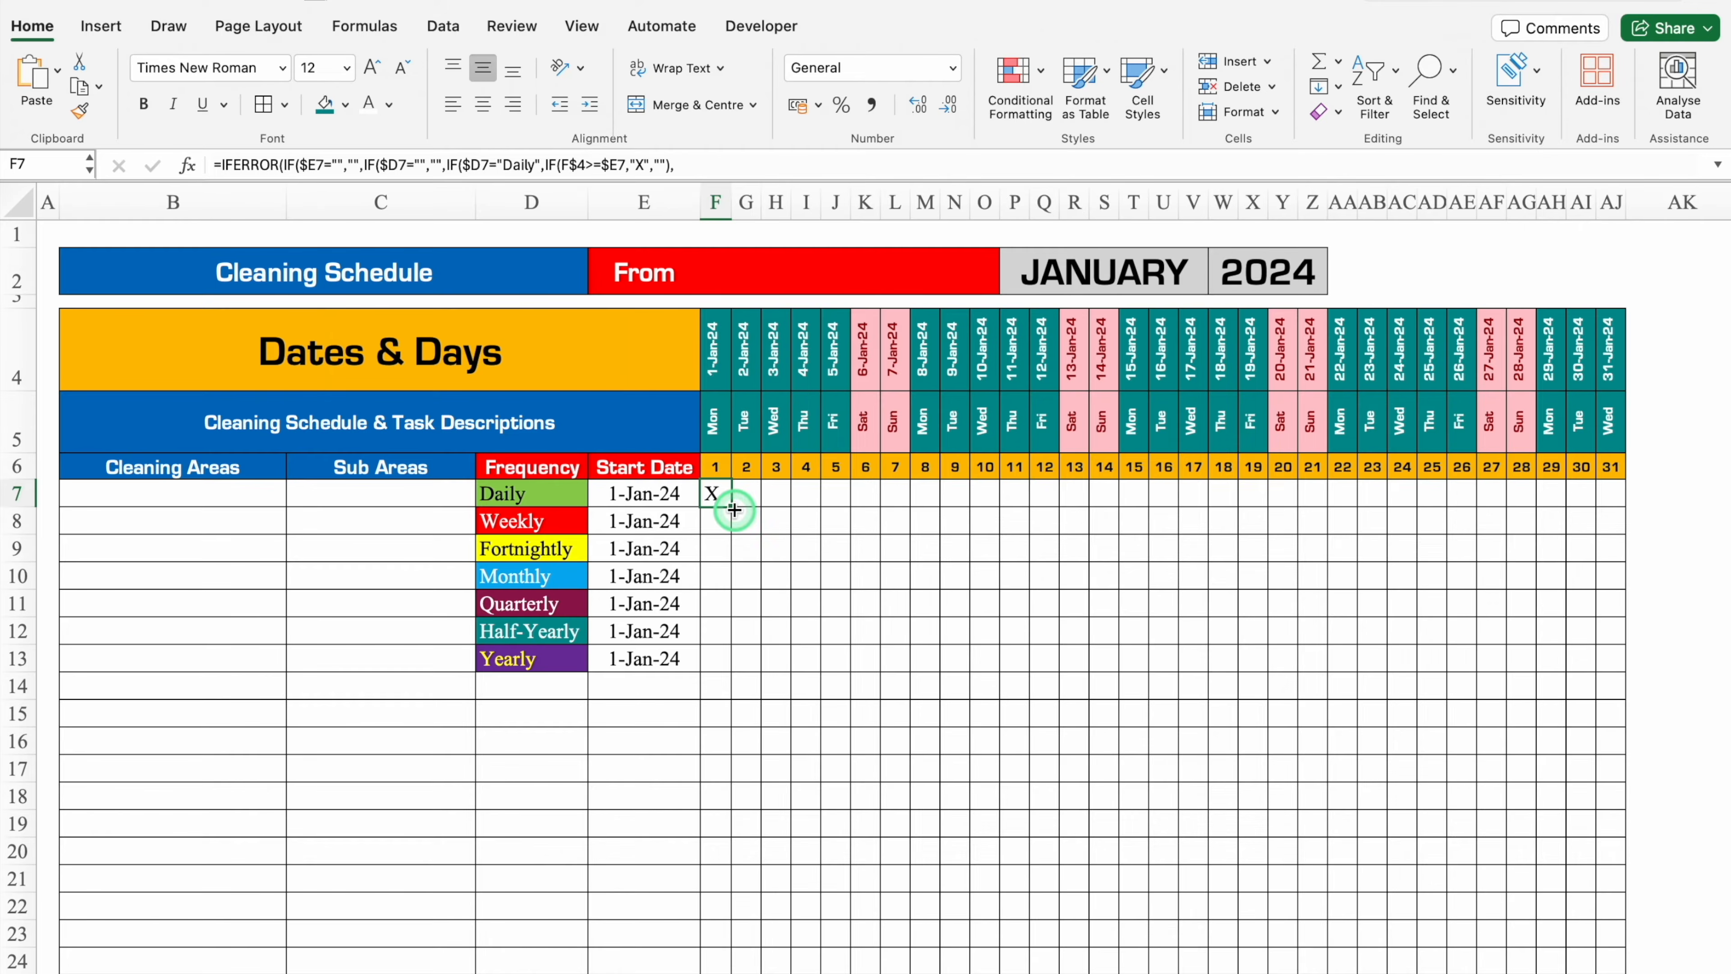
left_click(485, 109)
left_click_drag(731, 506, 1613, 514)
left_click_drag(1626, 506, 1633, 659)
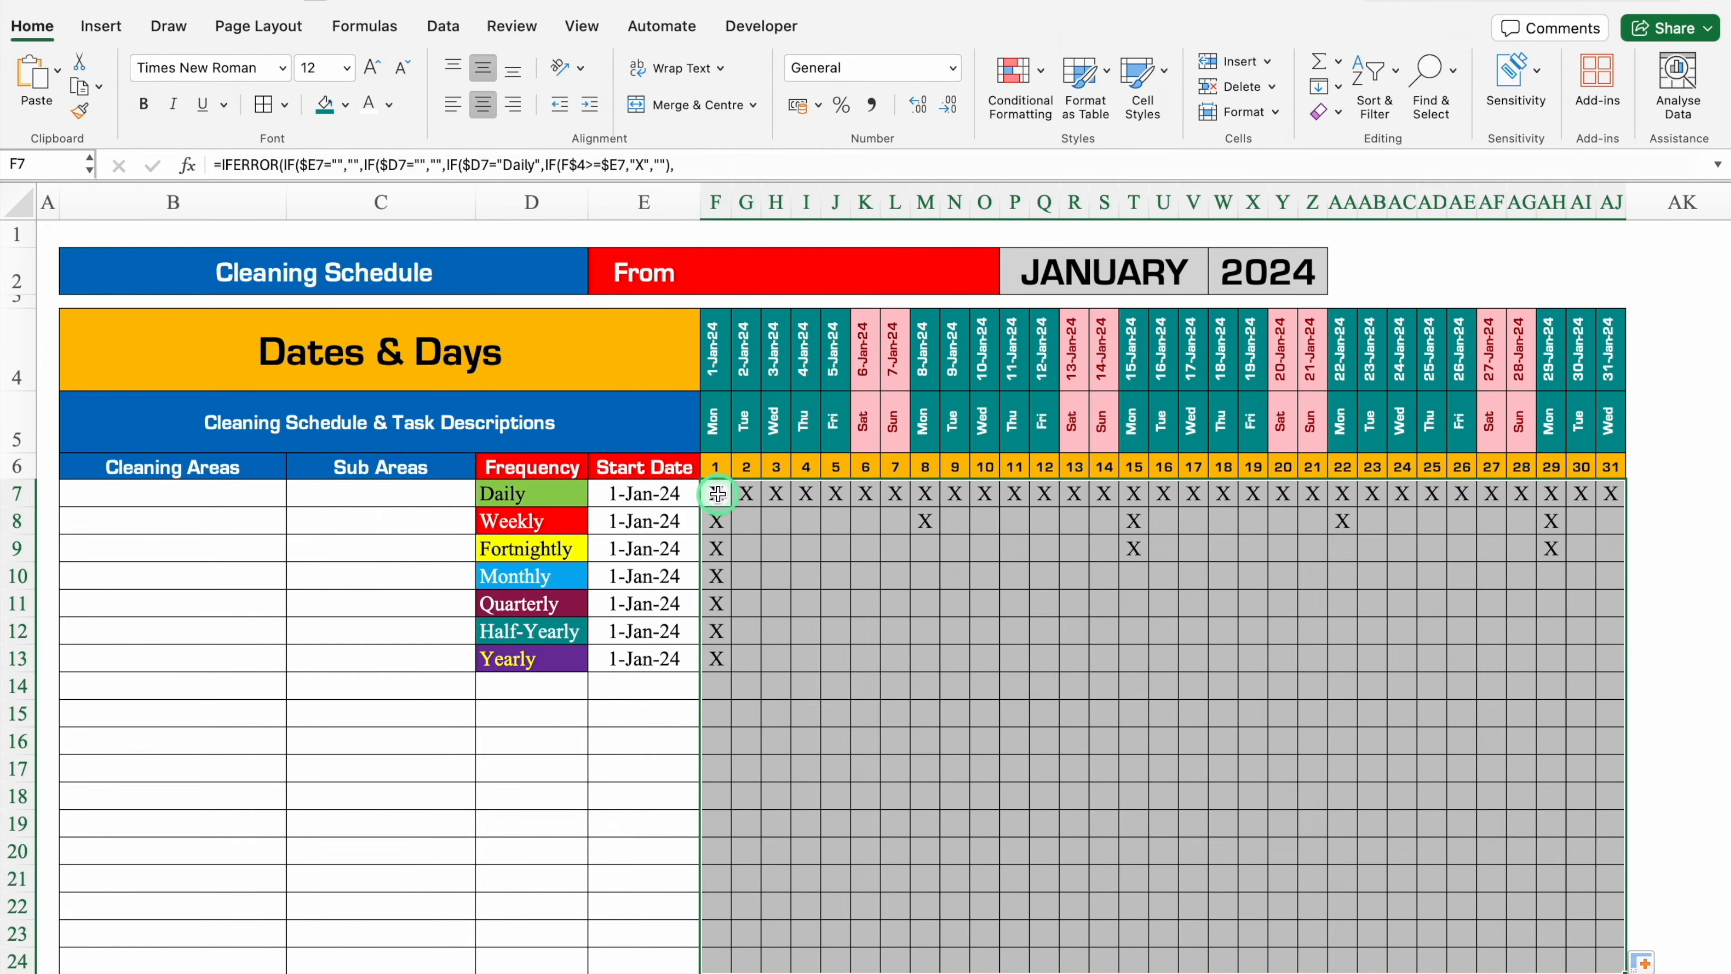
Start a Classic conditional formatting rule for F7 that uses a formula to determine which cells to format.
left_click(717, 494)
left_click(1014, 73)
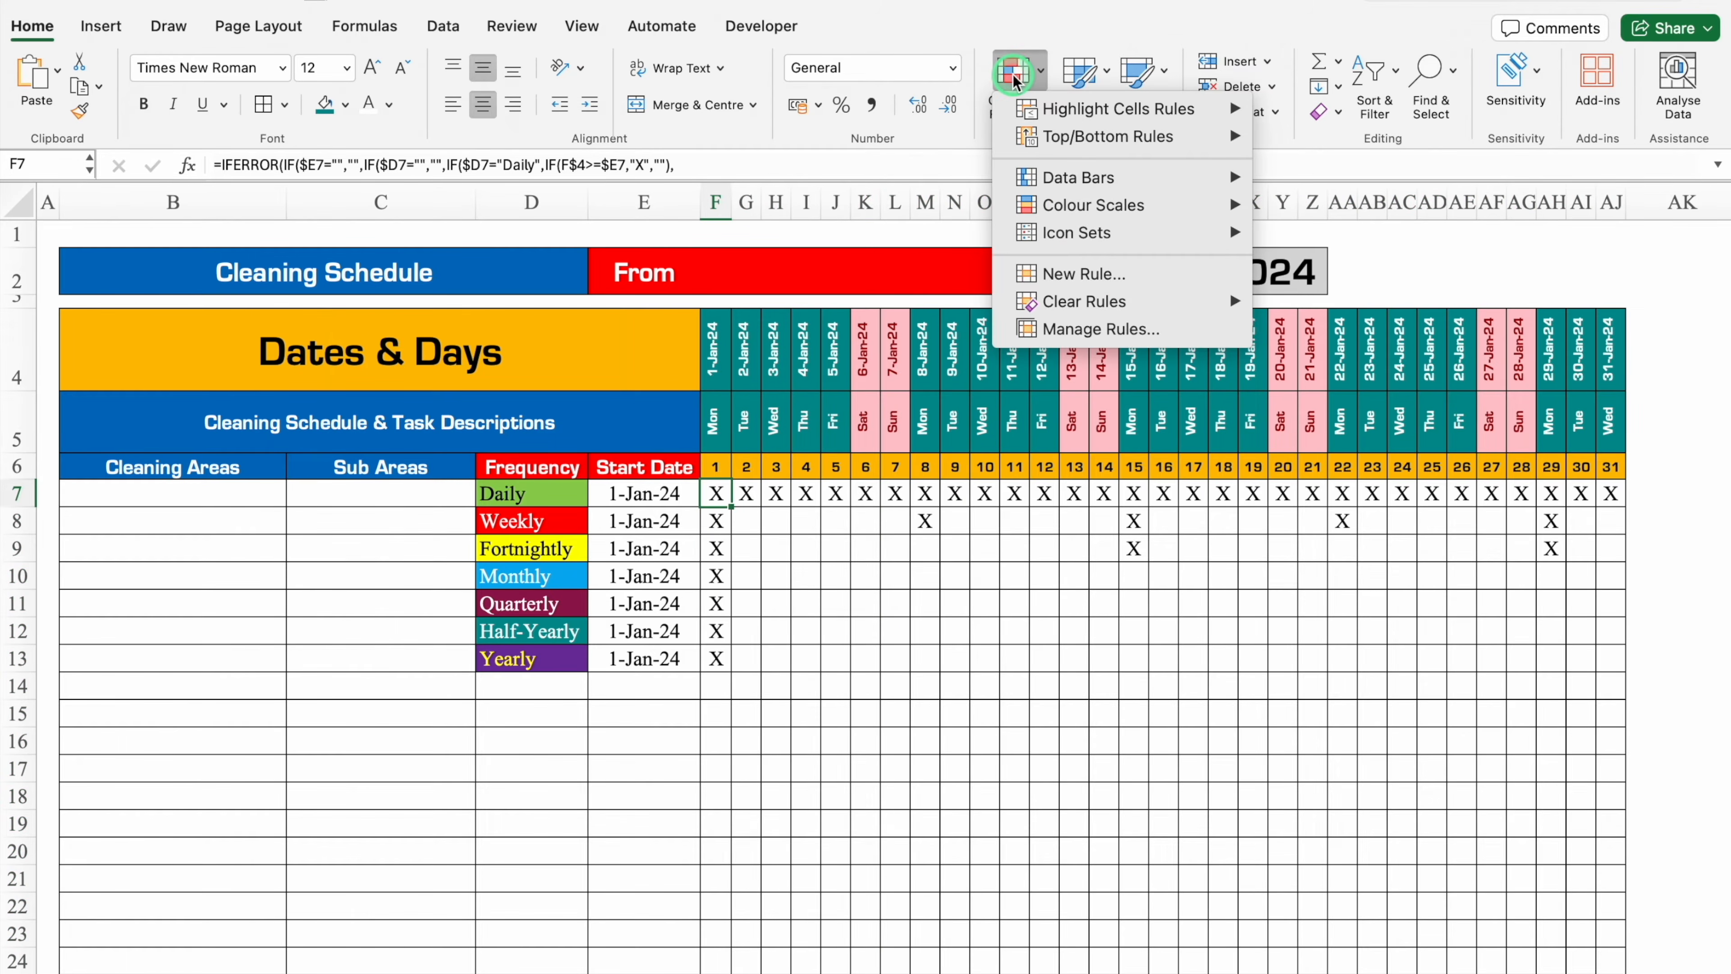
left_click(1091, 273)
left_click(861, 225)
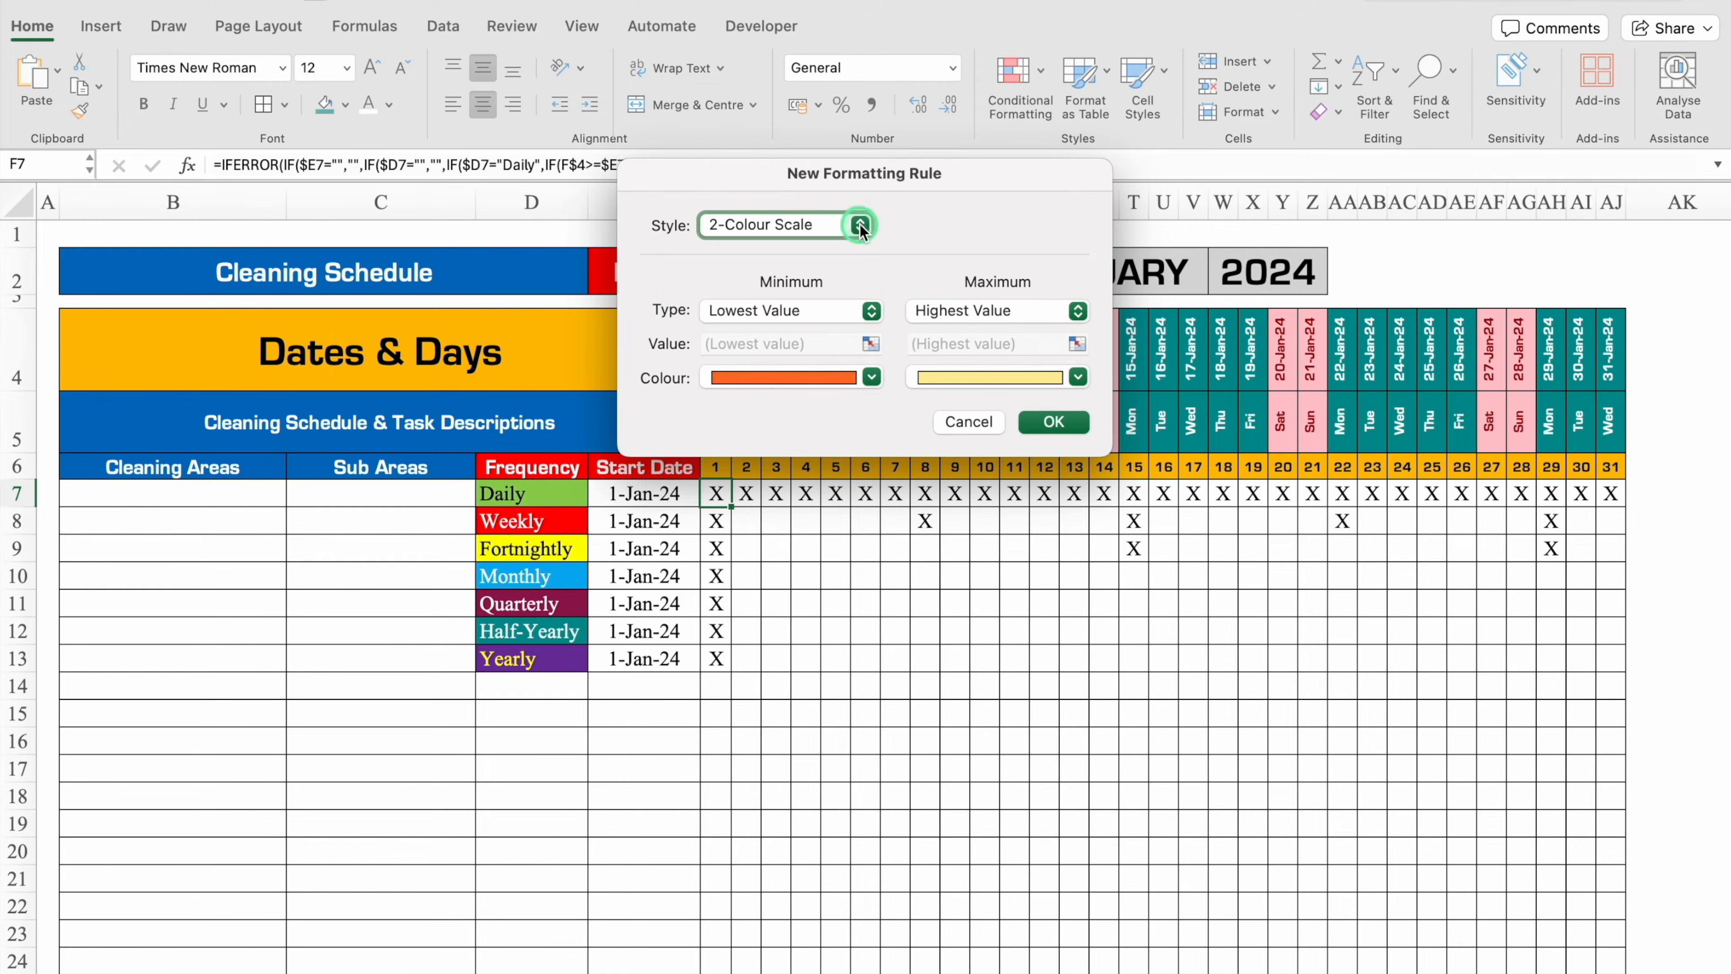
left_click(770, 320)
left_click(867, 283)
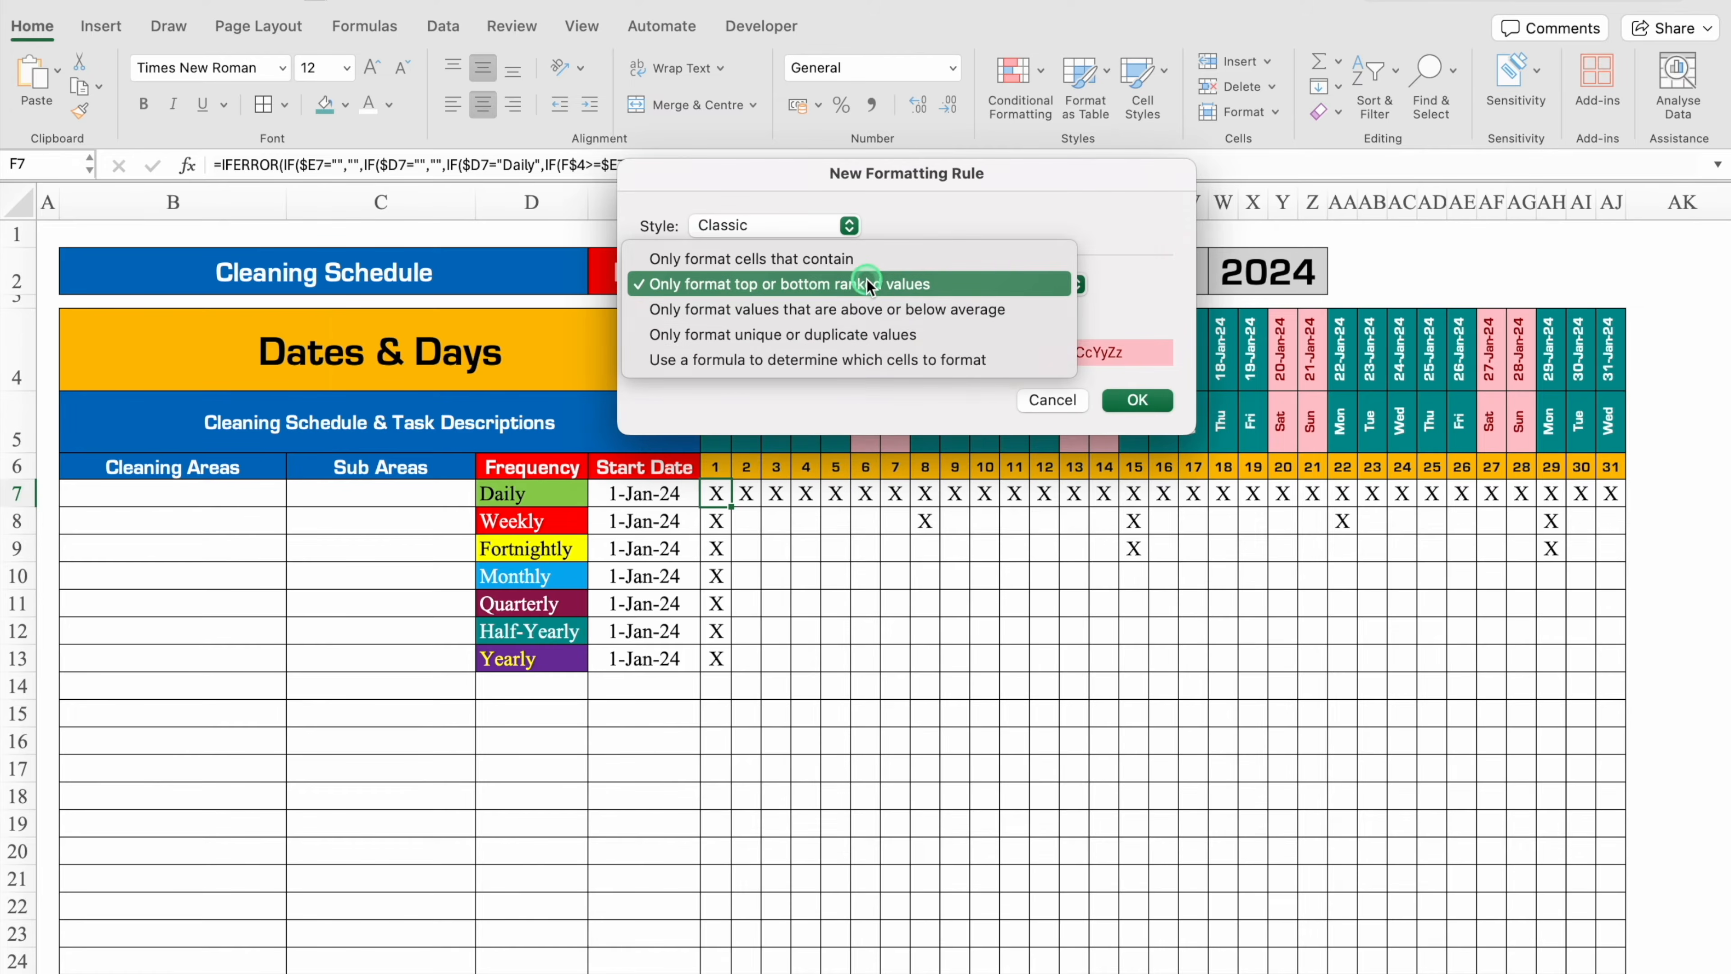
left_click(868, 360)
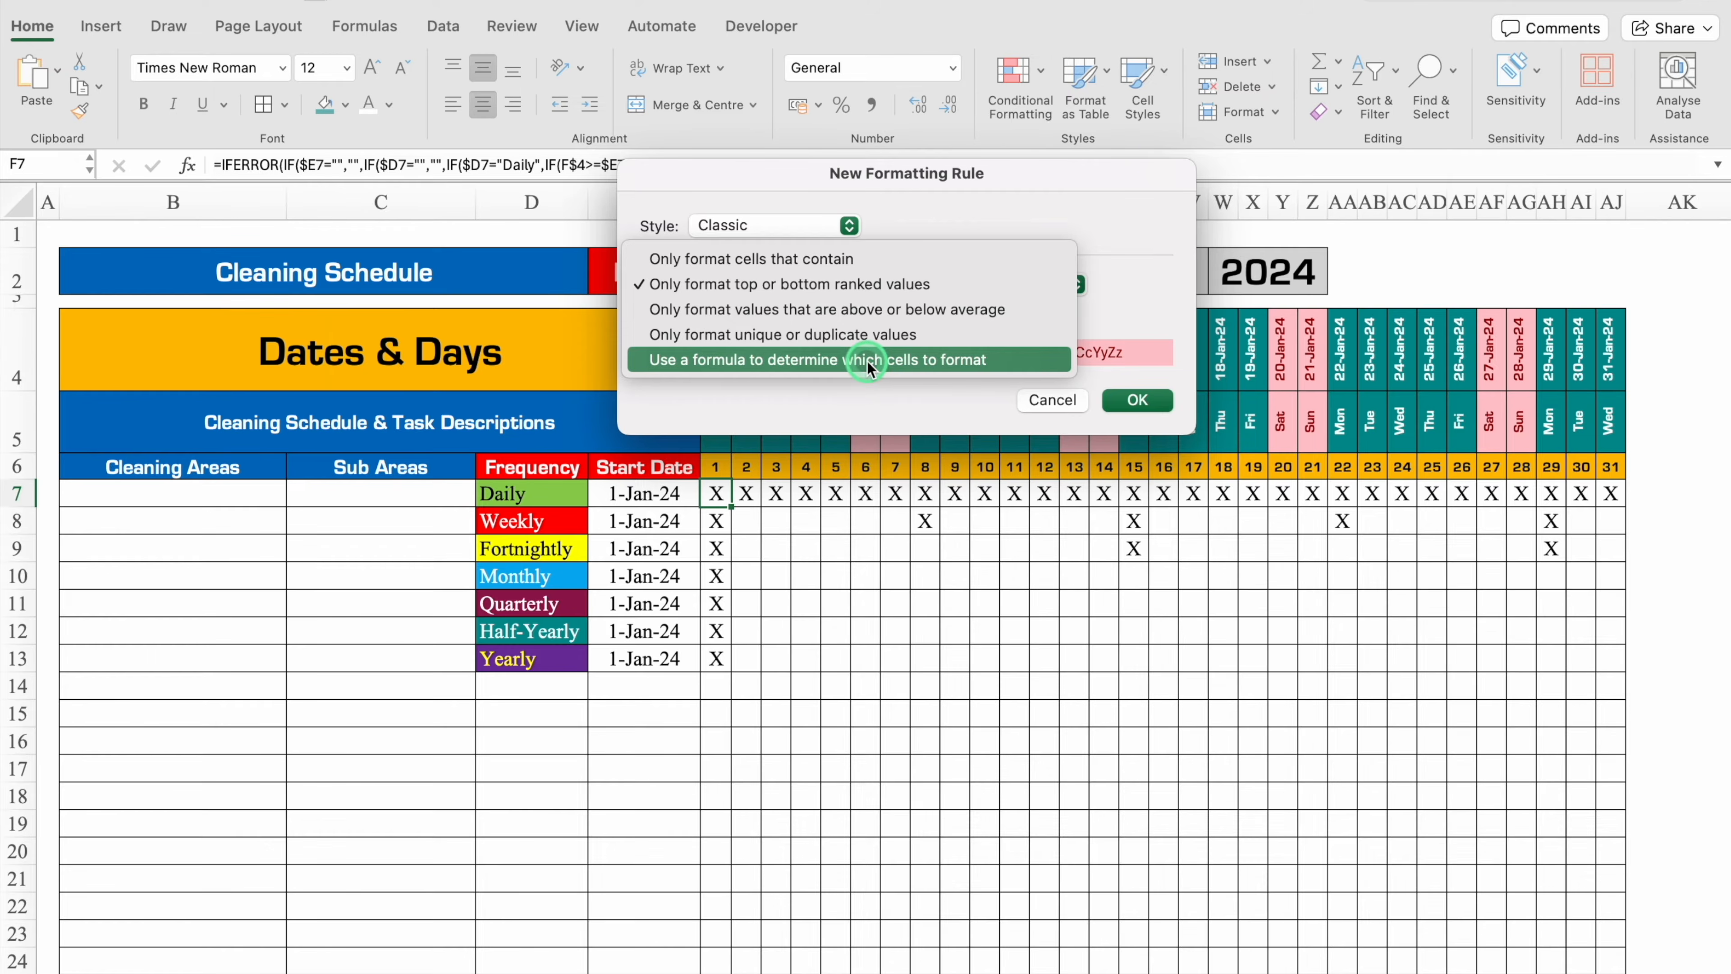
left_click_drag(907, 181, 958, 576)
Set the rule's formula to =$D7="Daily", with only the column reference fixed.
left_click(859, 712)
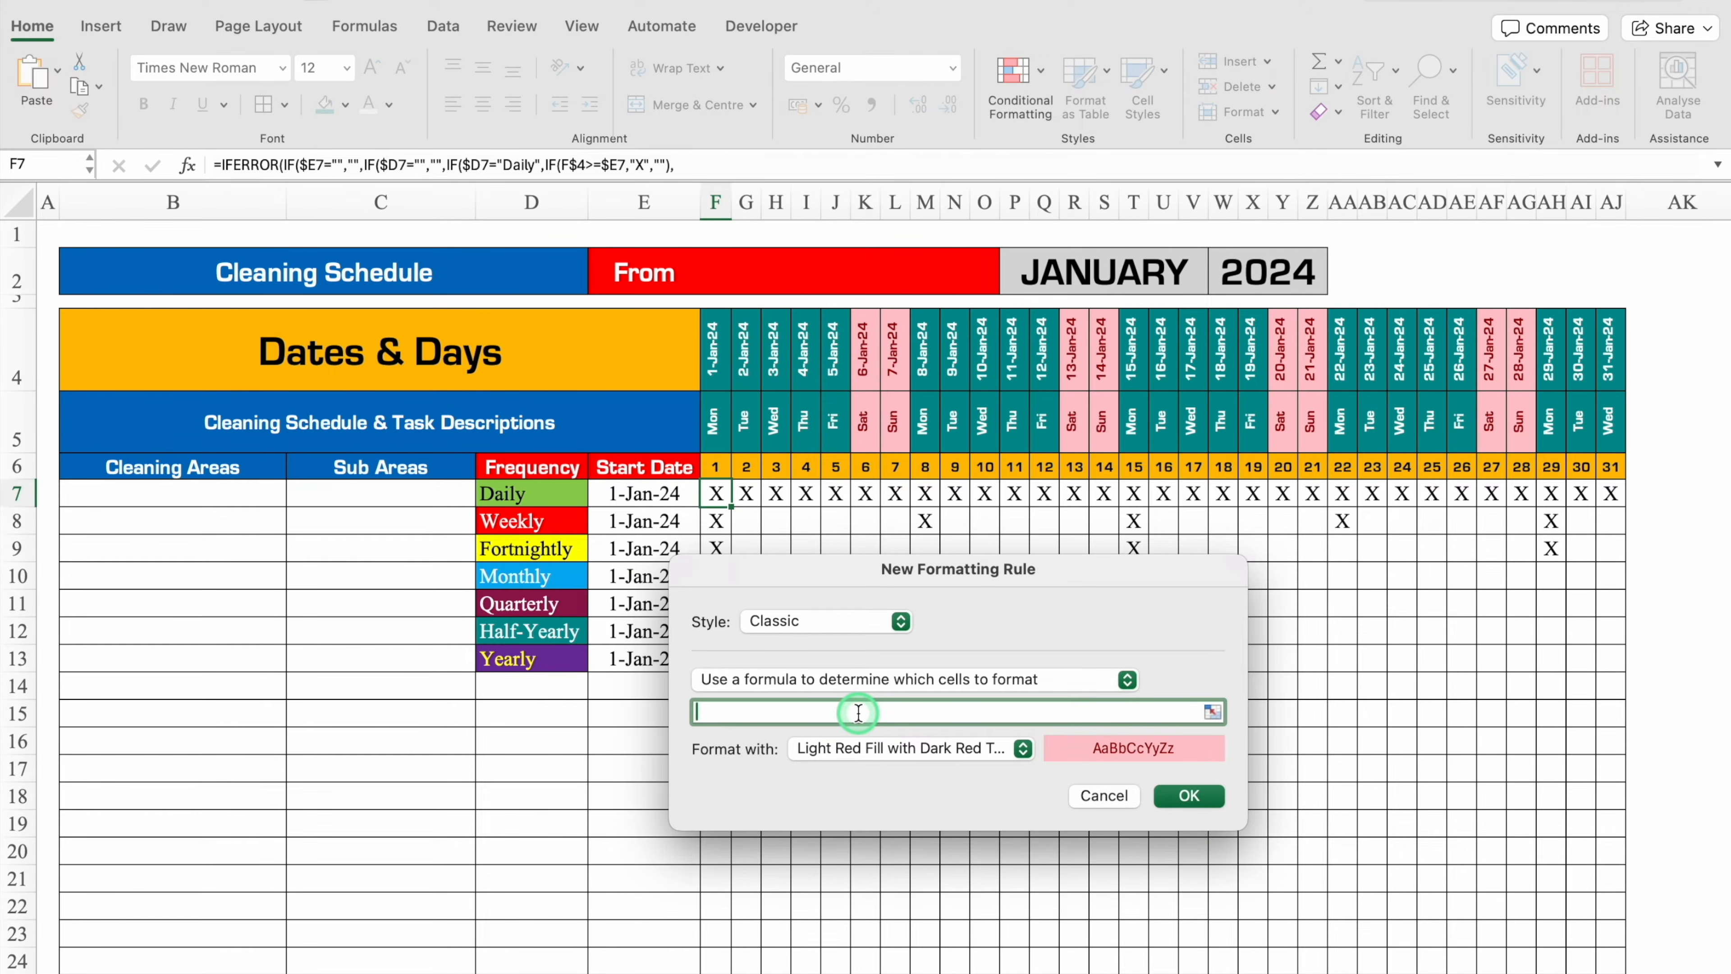
type("=")
left_click(550, 490)
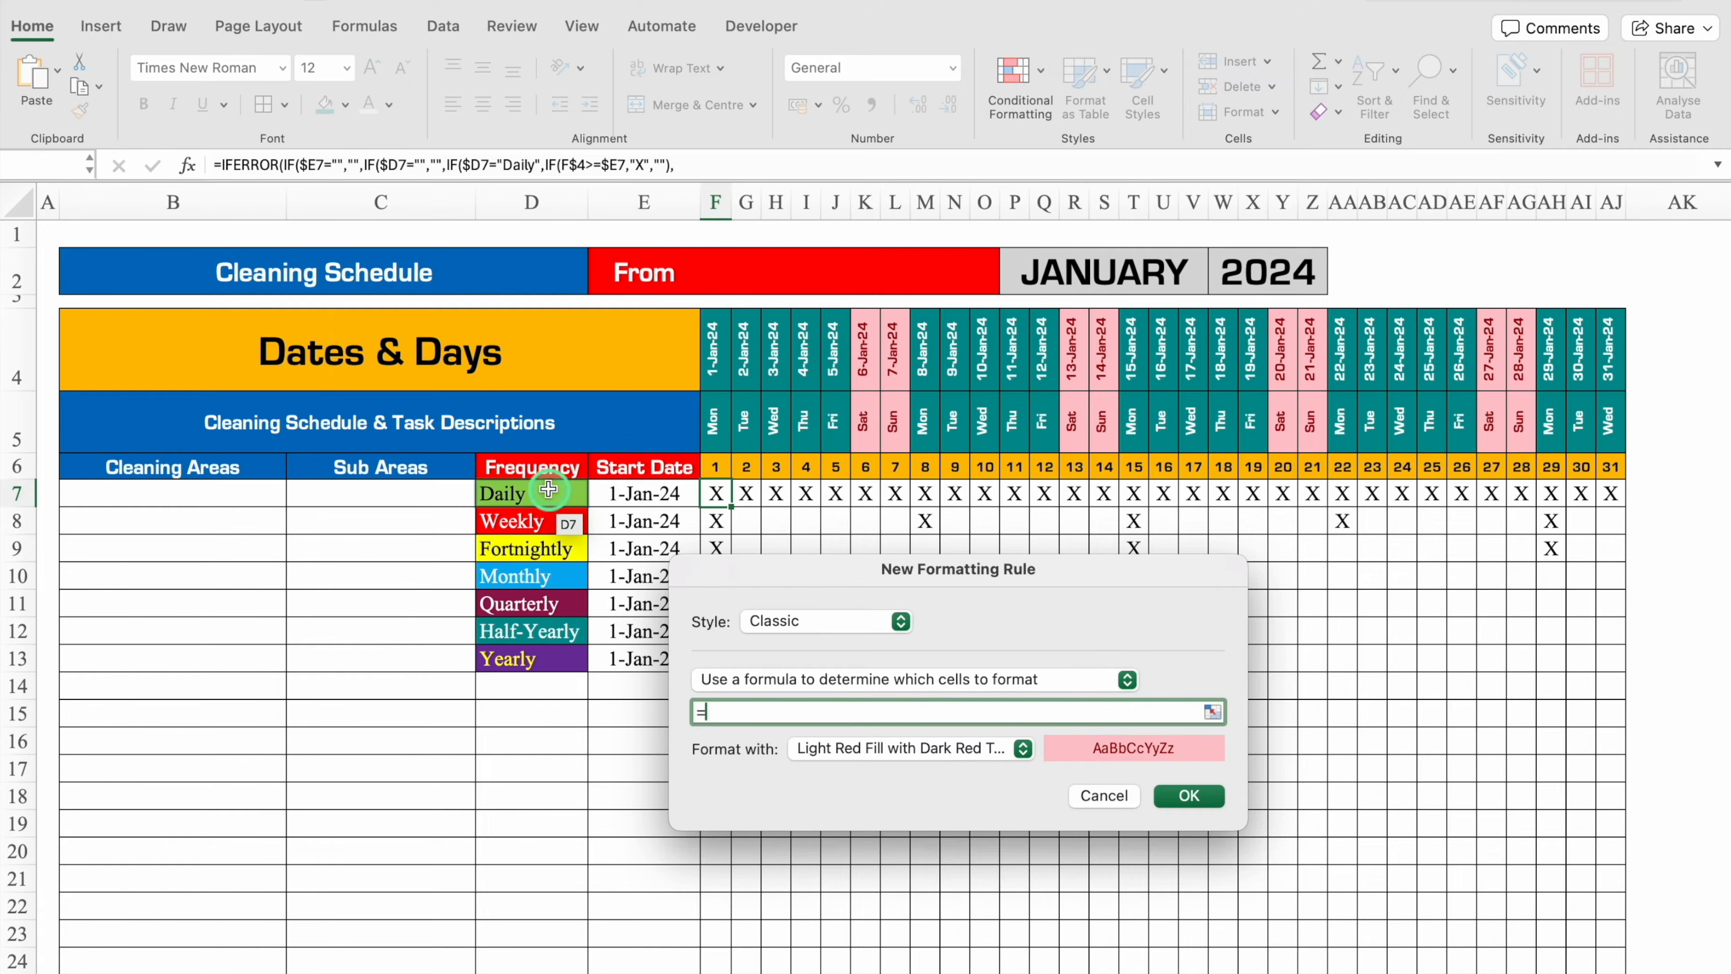
left_click(546, 490)
key("Left")
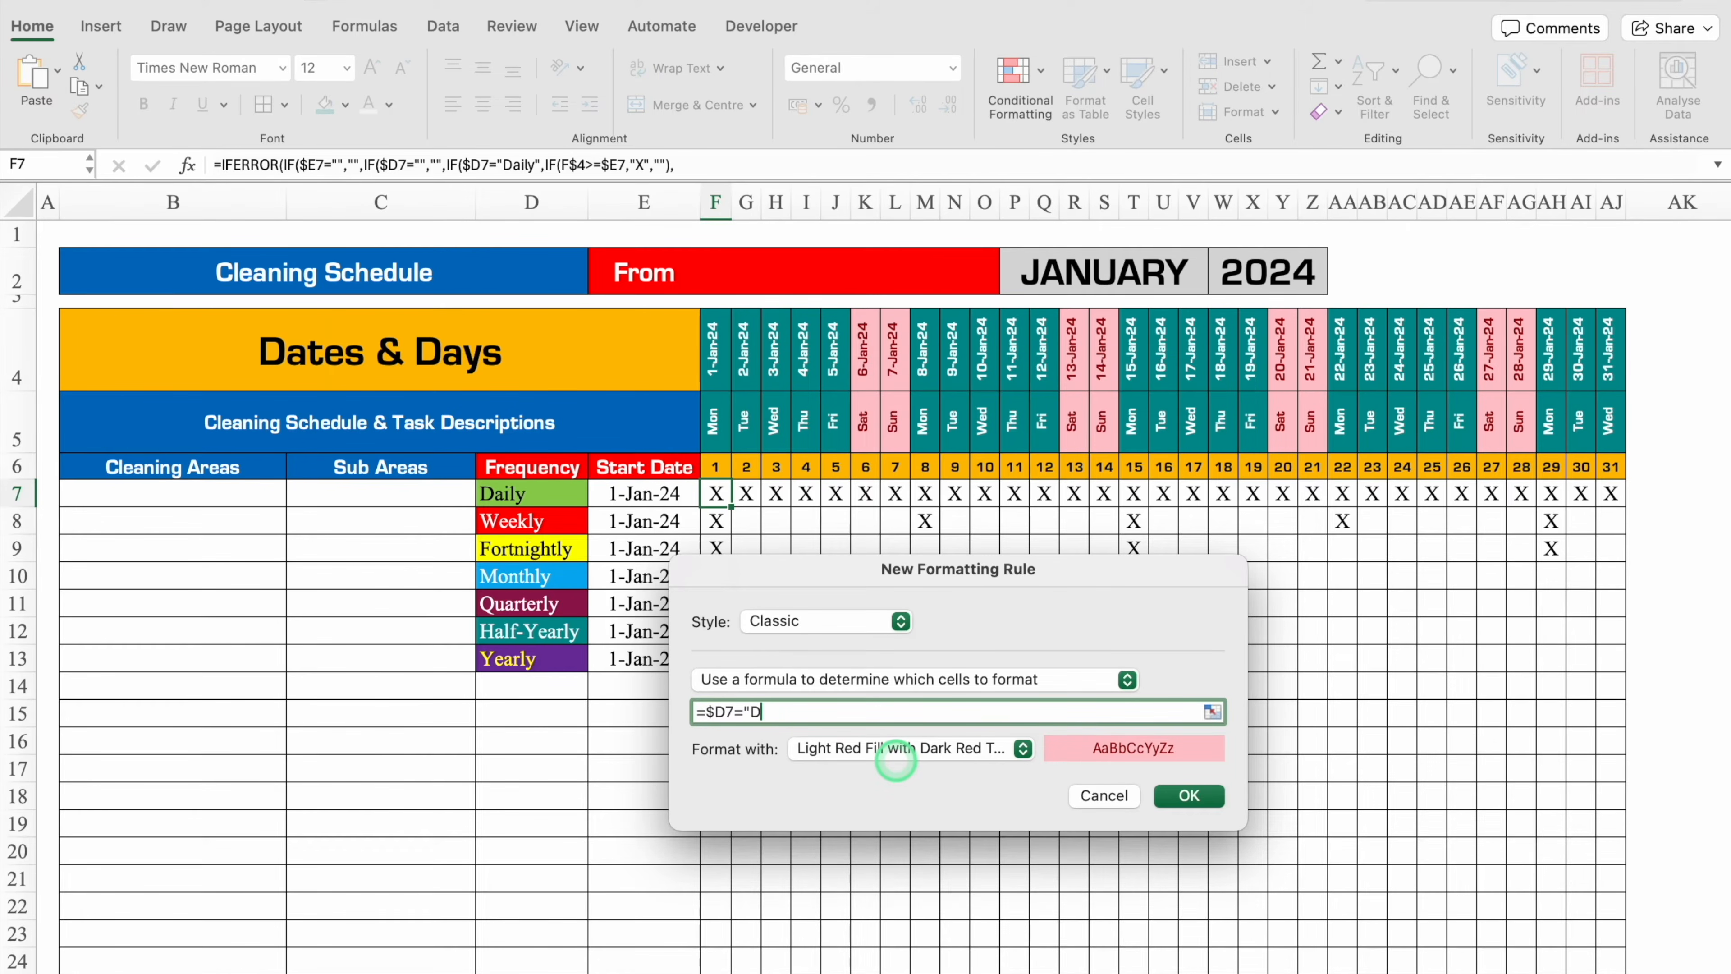
Give the Daily rule a customised format with the standard light green background fill.
left_click_drag(1101, 580, 1092, 295)
left_click(1016, 466)
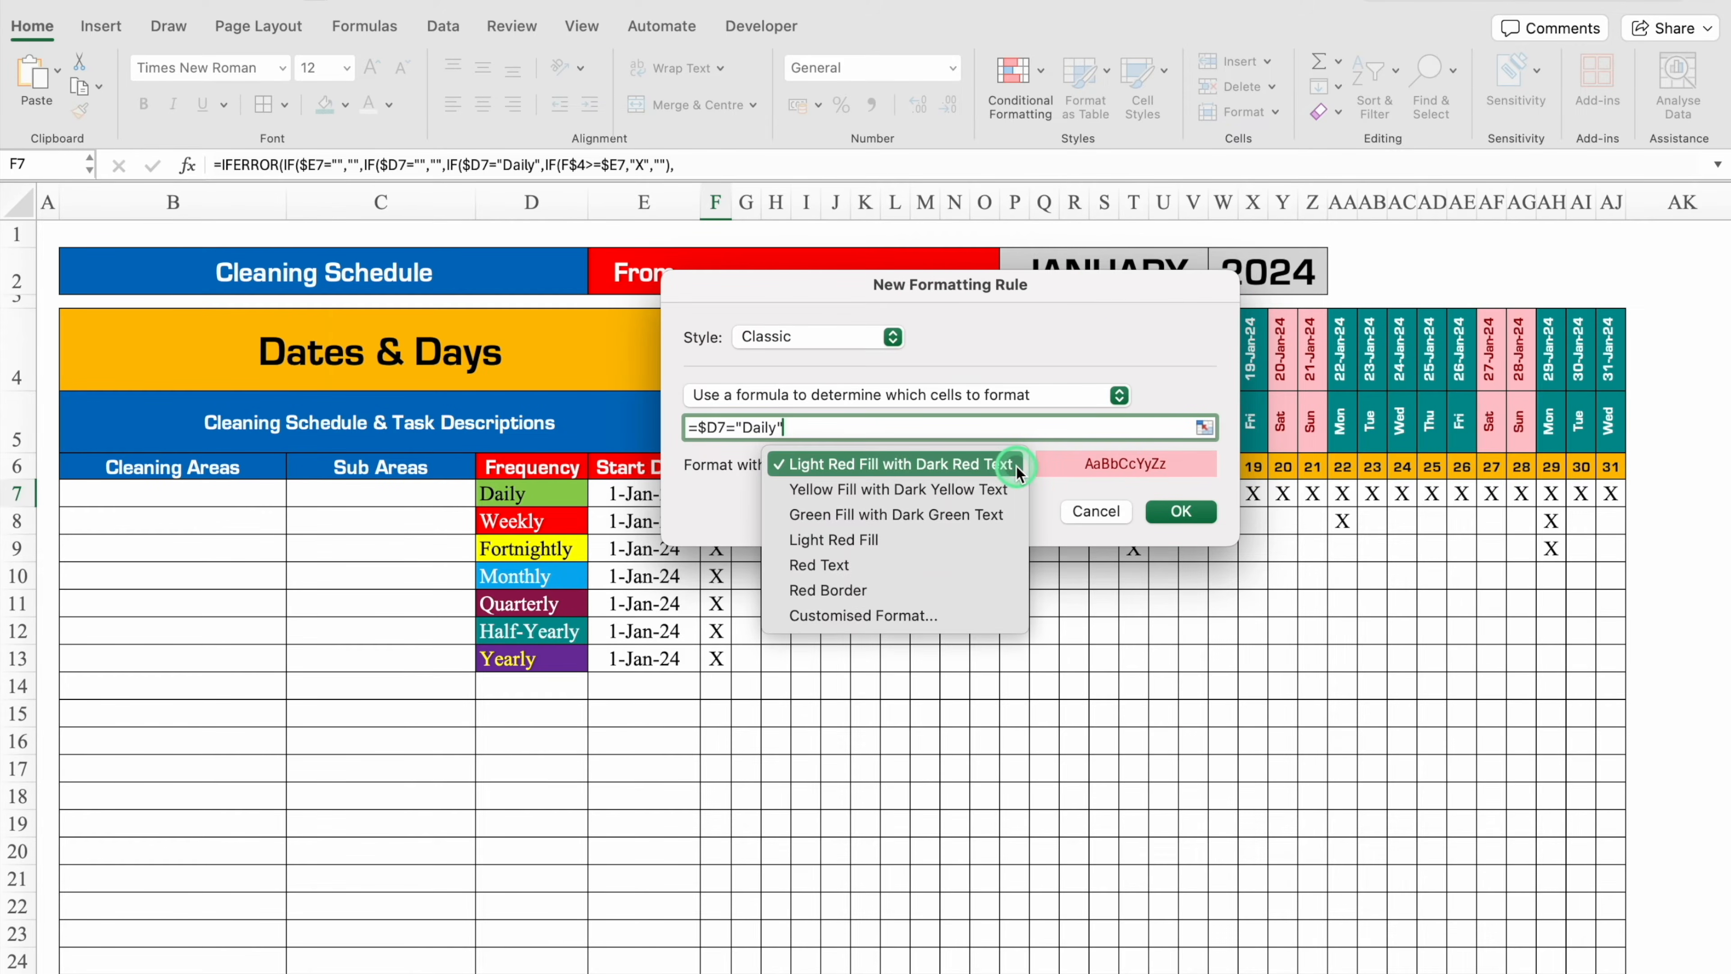
left_click(948, 613)
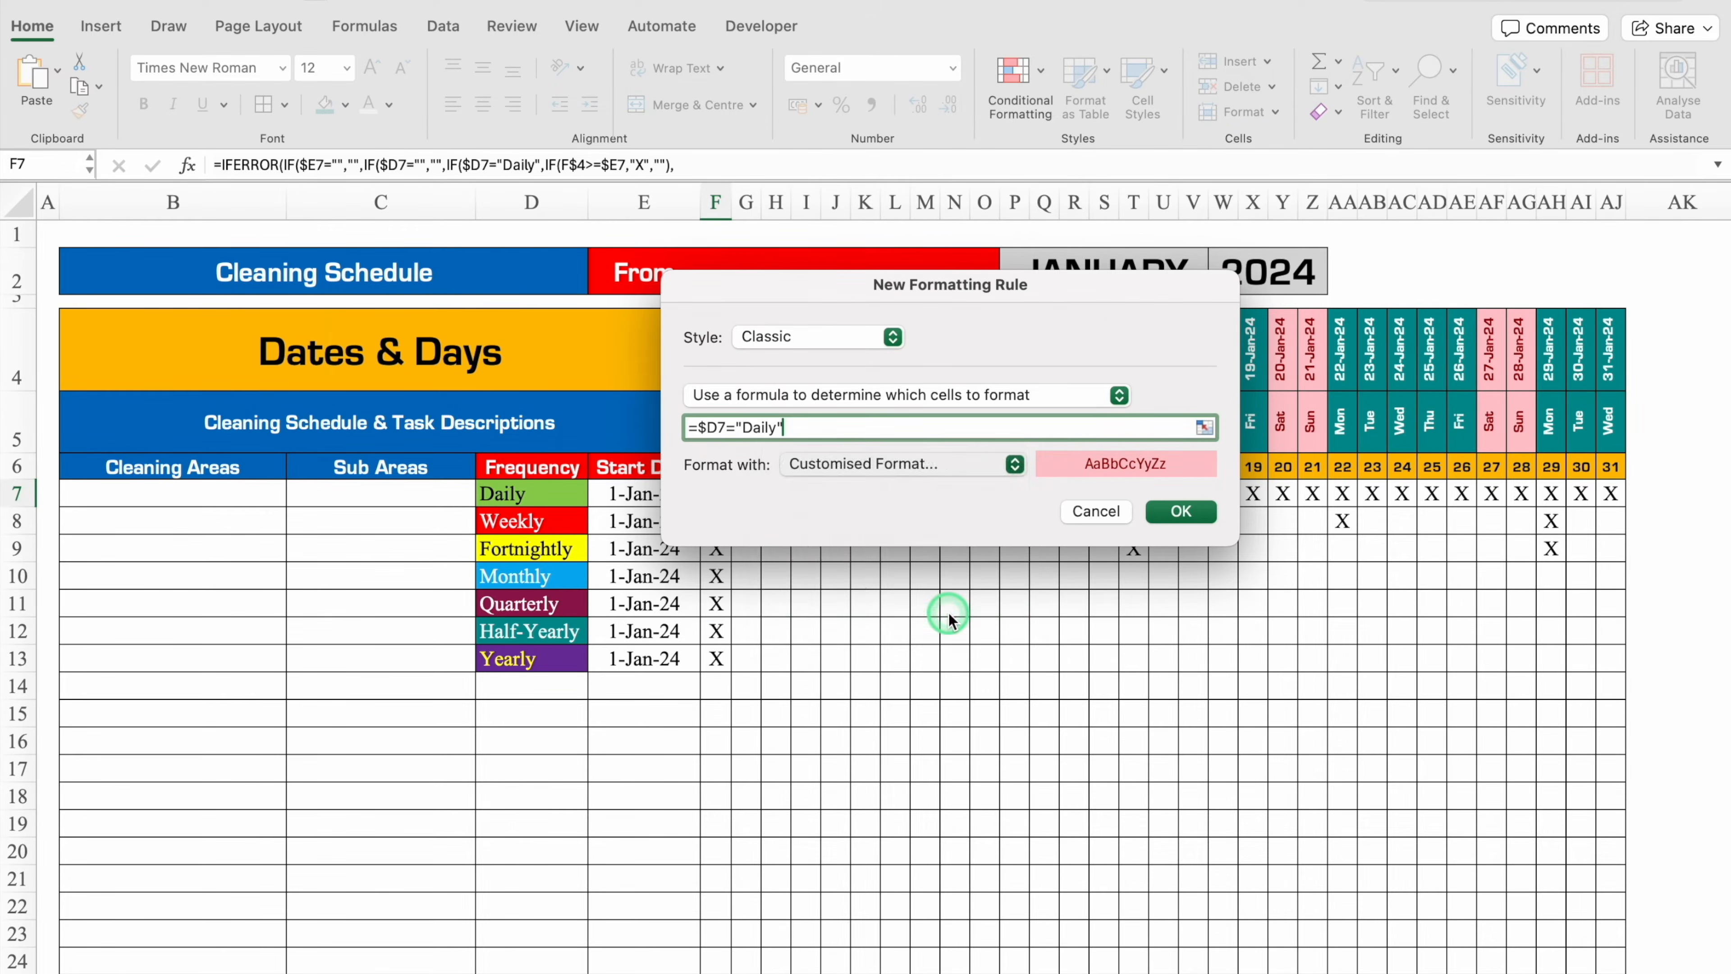
left_click(974, 119)
left_click_drag(765, 81, 925, 90)
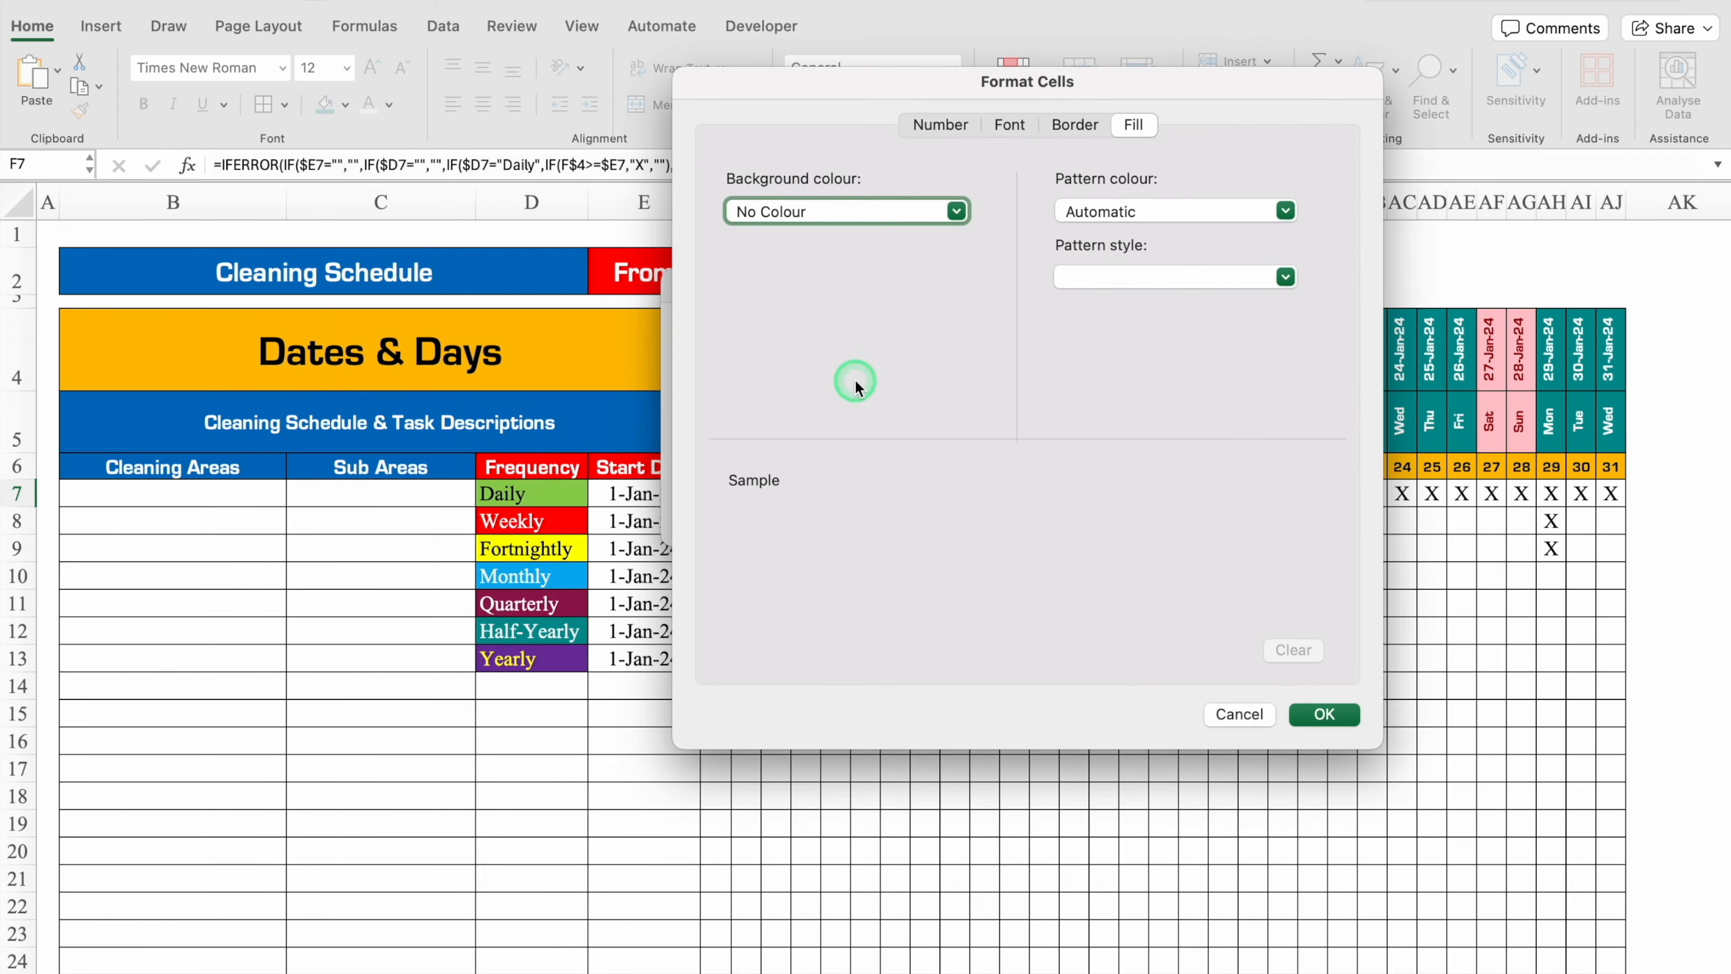
left_click(956, 212)
left_click(829, 377)
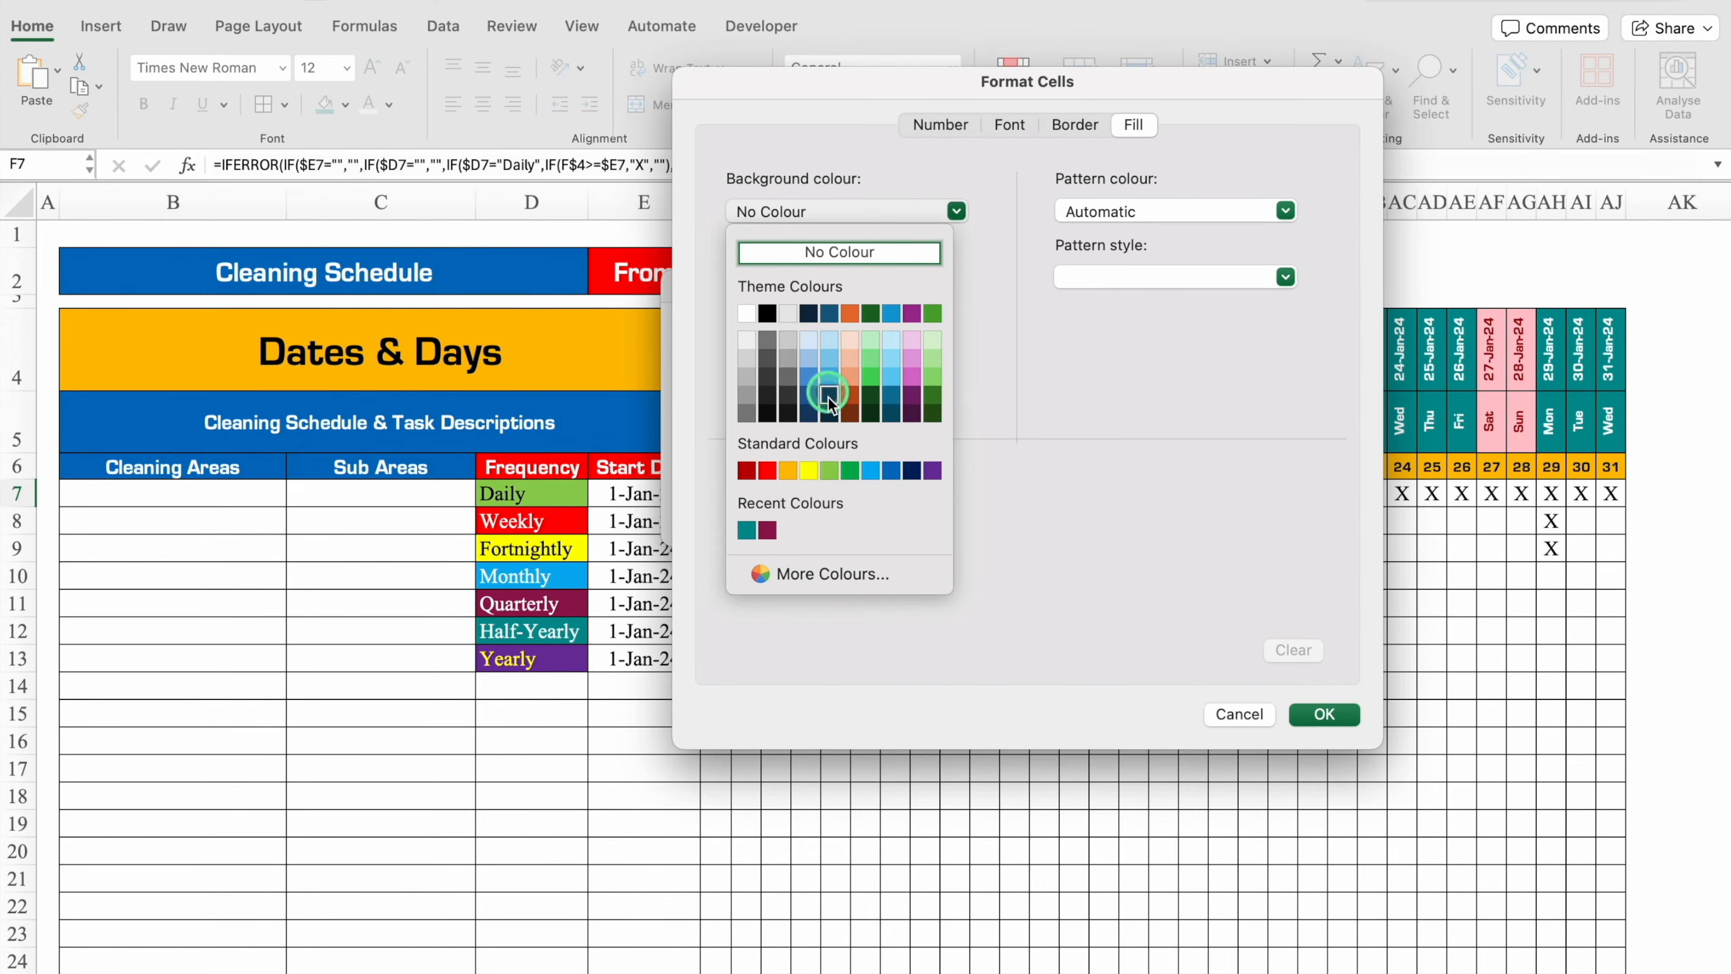
left_click(830, 469)
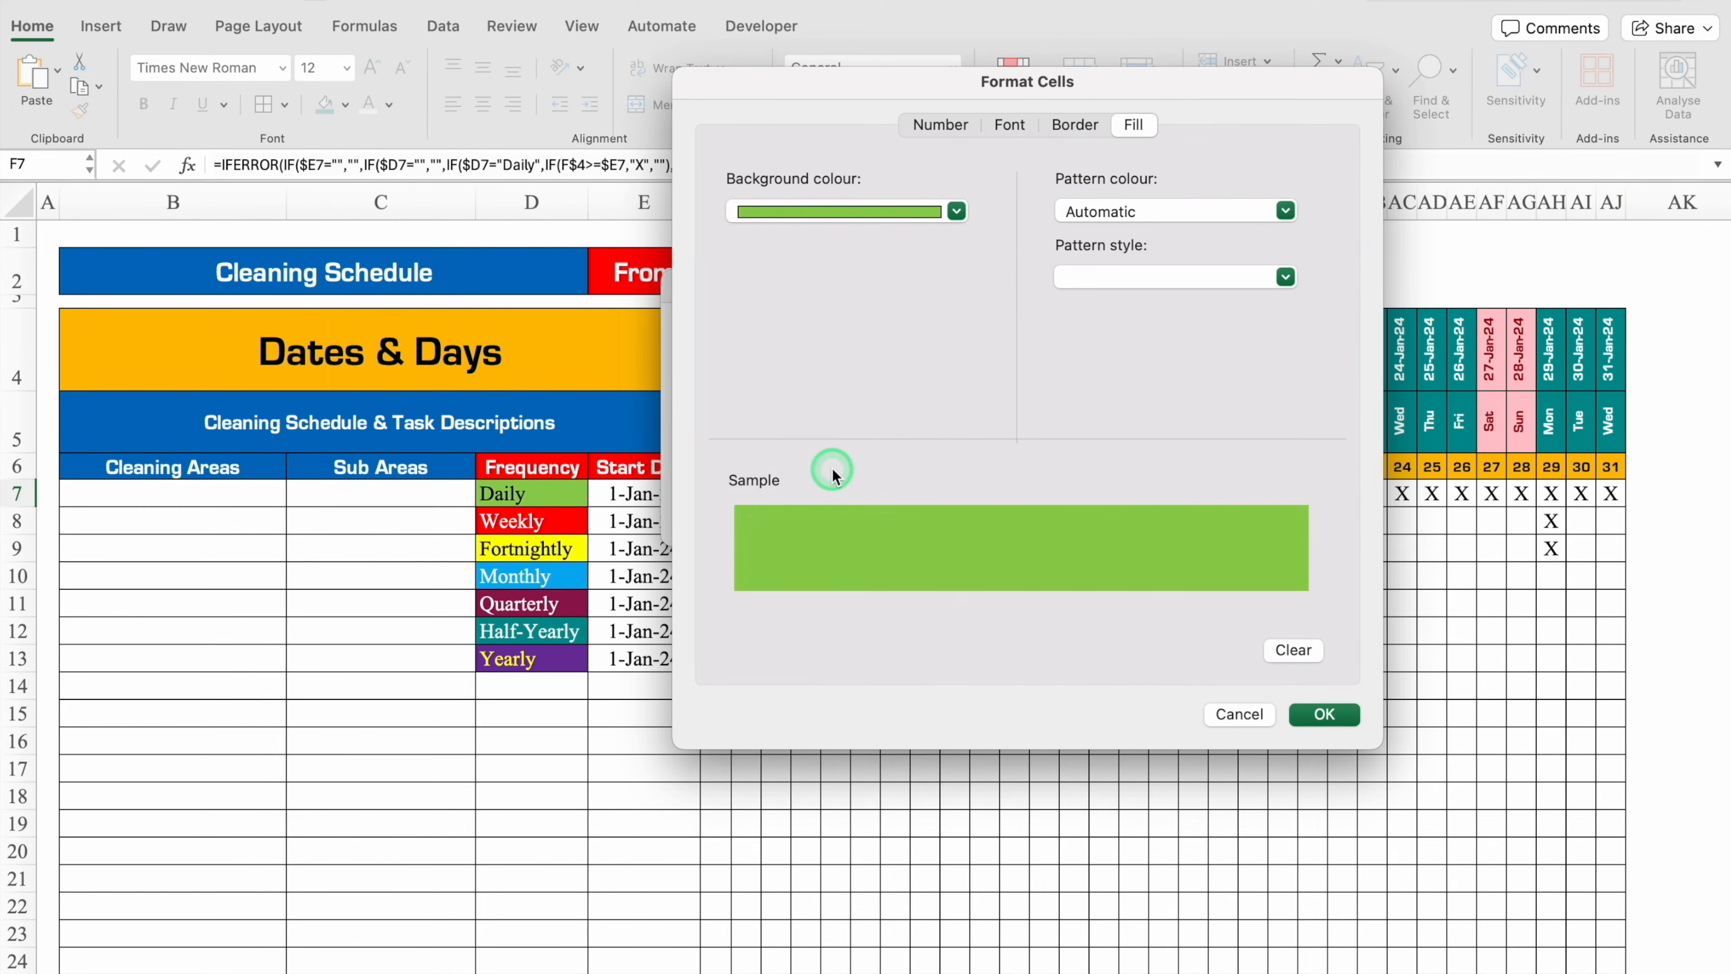
left_click(563, 471)
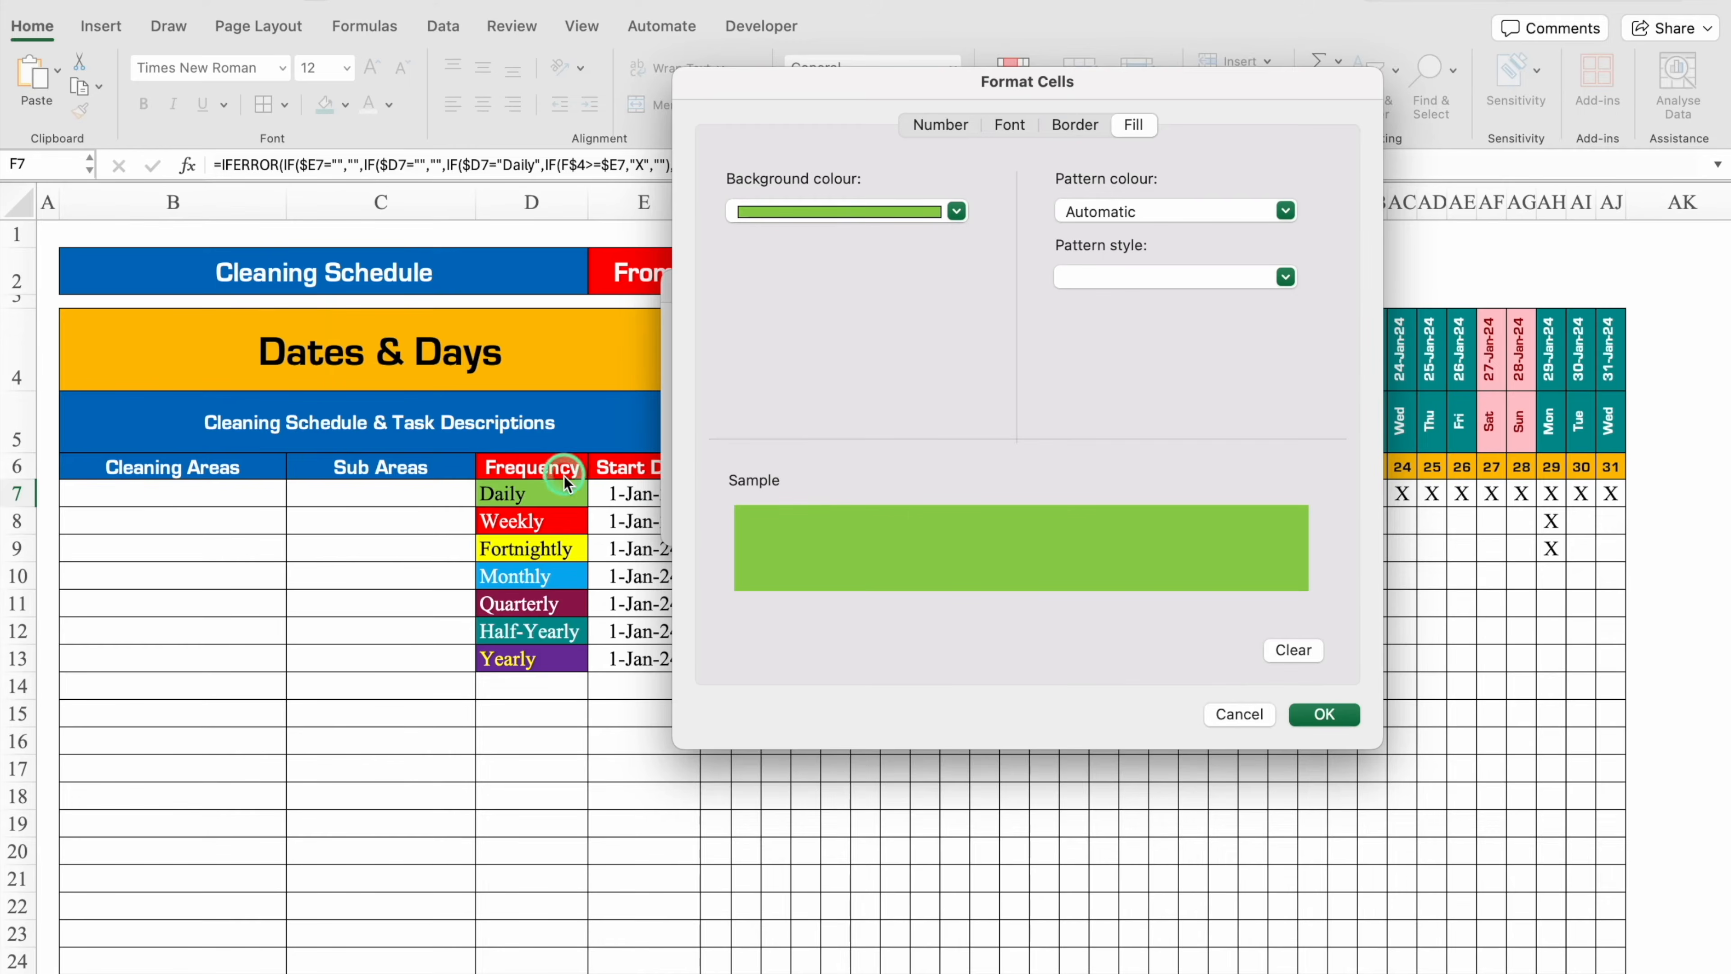
Set the Daily rule's font colour to black, apply the rule, and fill F7 through the task grid F7:AJ24.
left_click(1012, 125)
left_click(1174, 388)
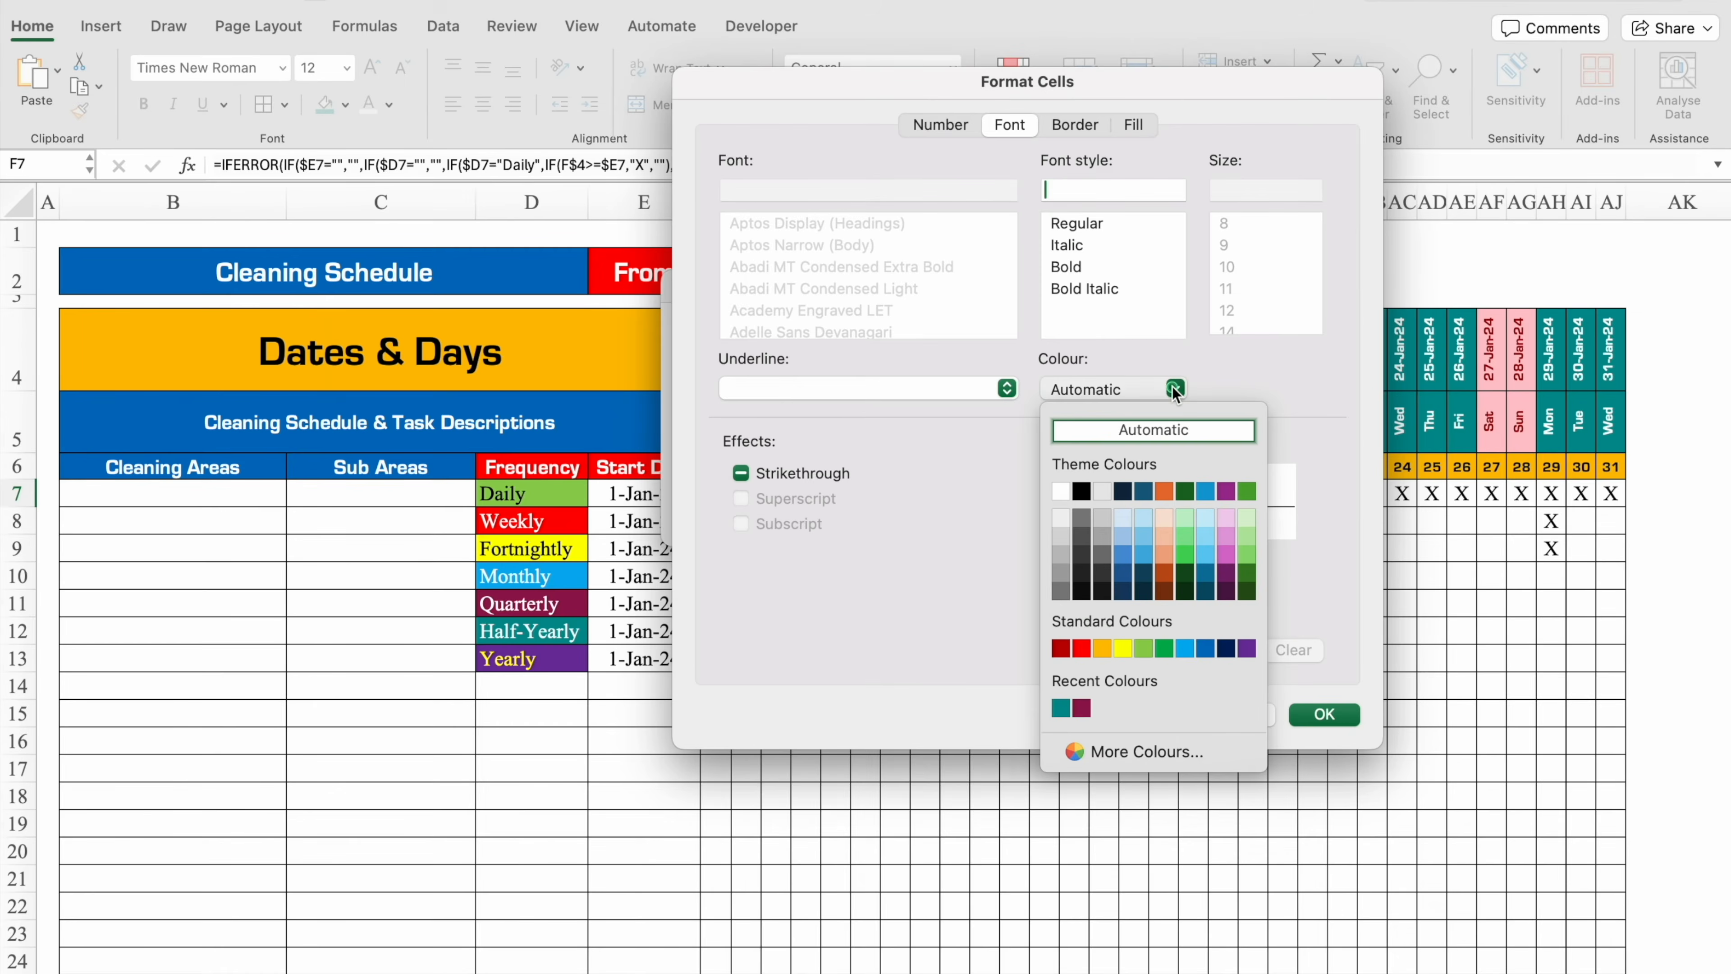
left_click(1082, 491)
left_click(1324, 714)
left_click(1181, 511)
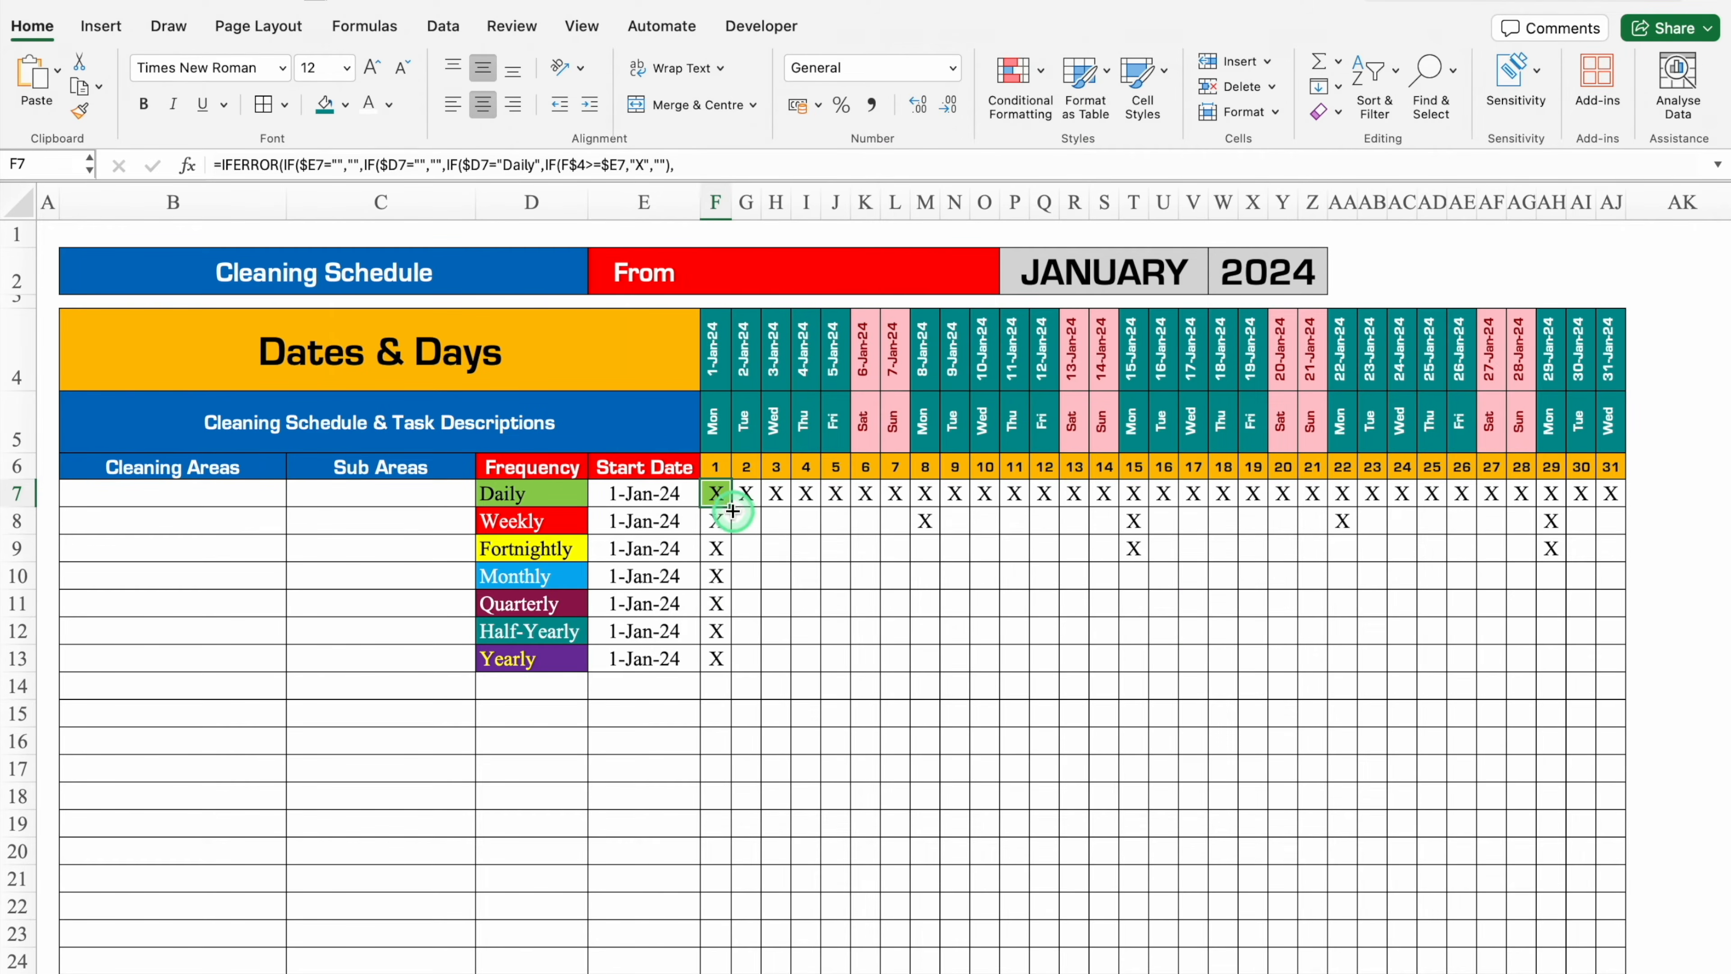
left_click_drag(757, 506, 1639, 966)
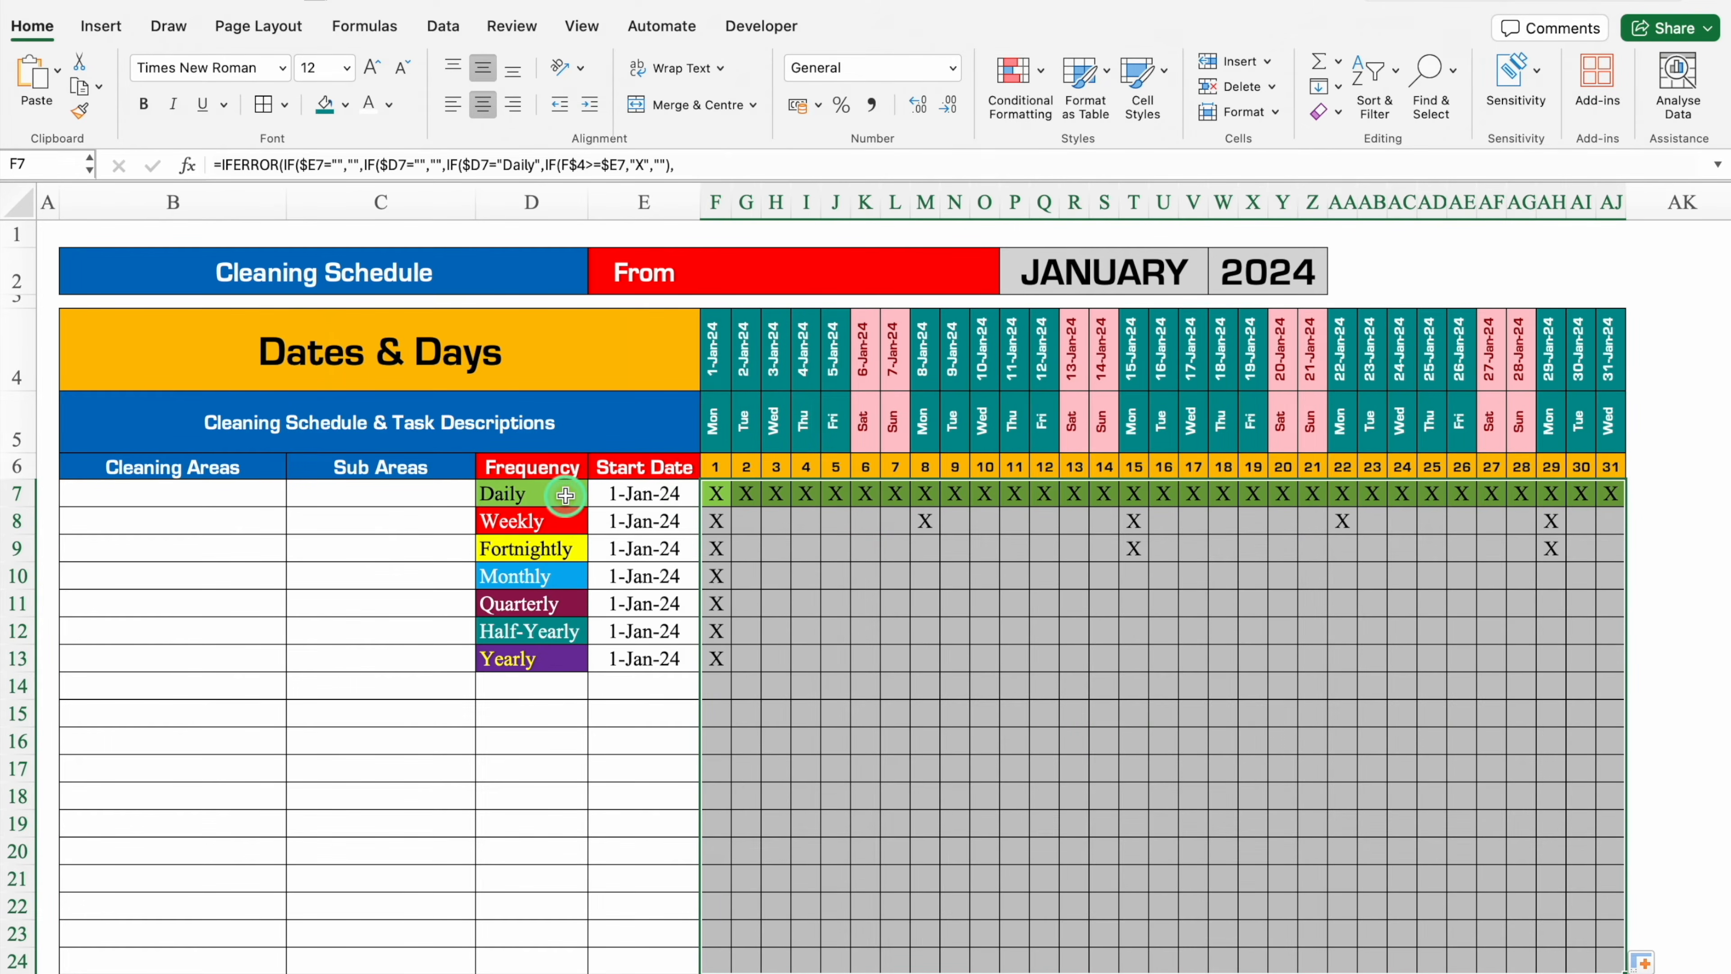
Duplicate F7's Daily formatting rule and change the copy's formula to =$D7="Weekly".
left_click(716, 494)
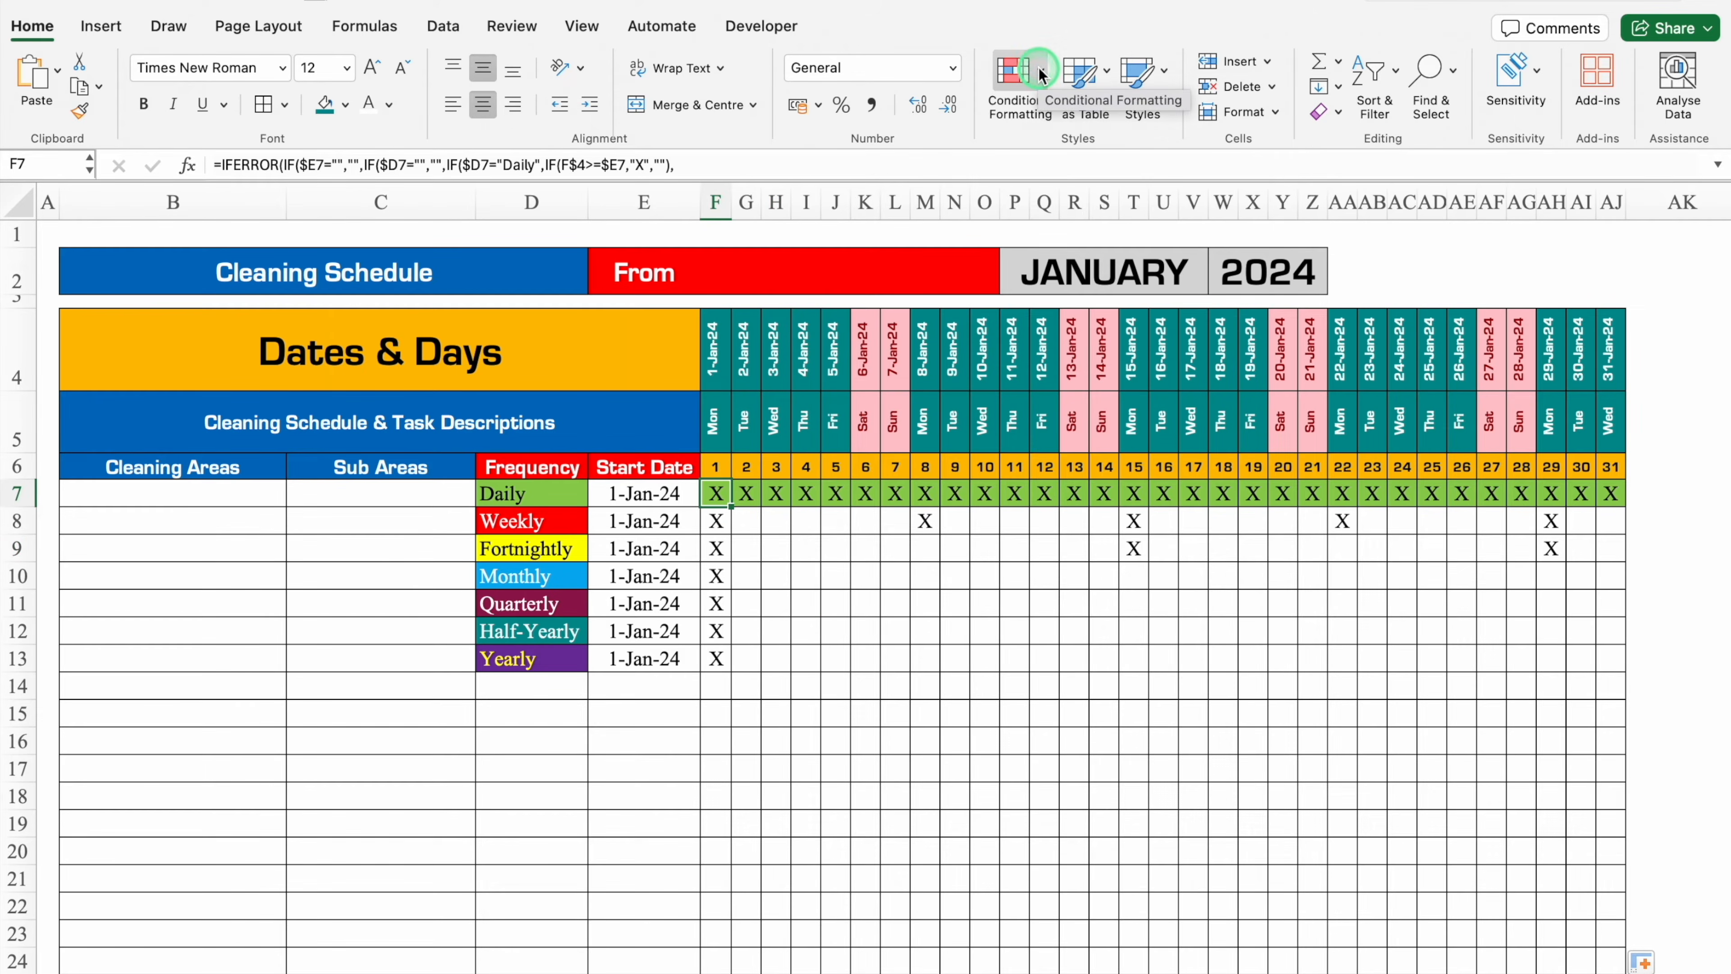
left_click(1019, 72)
left_click(1070, 332)
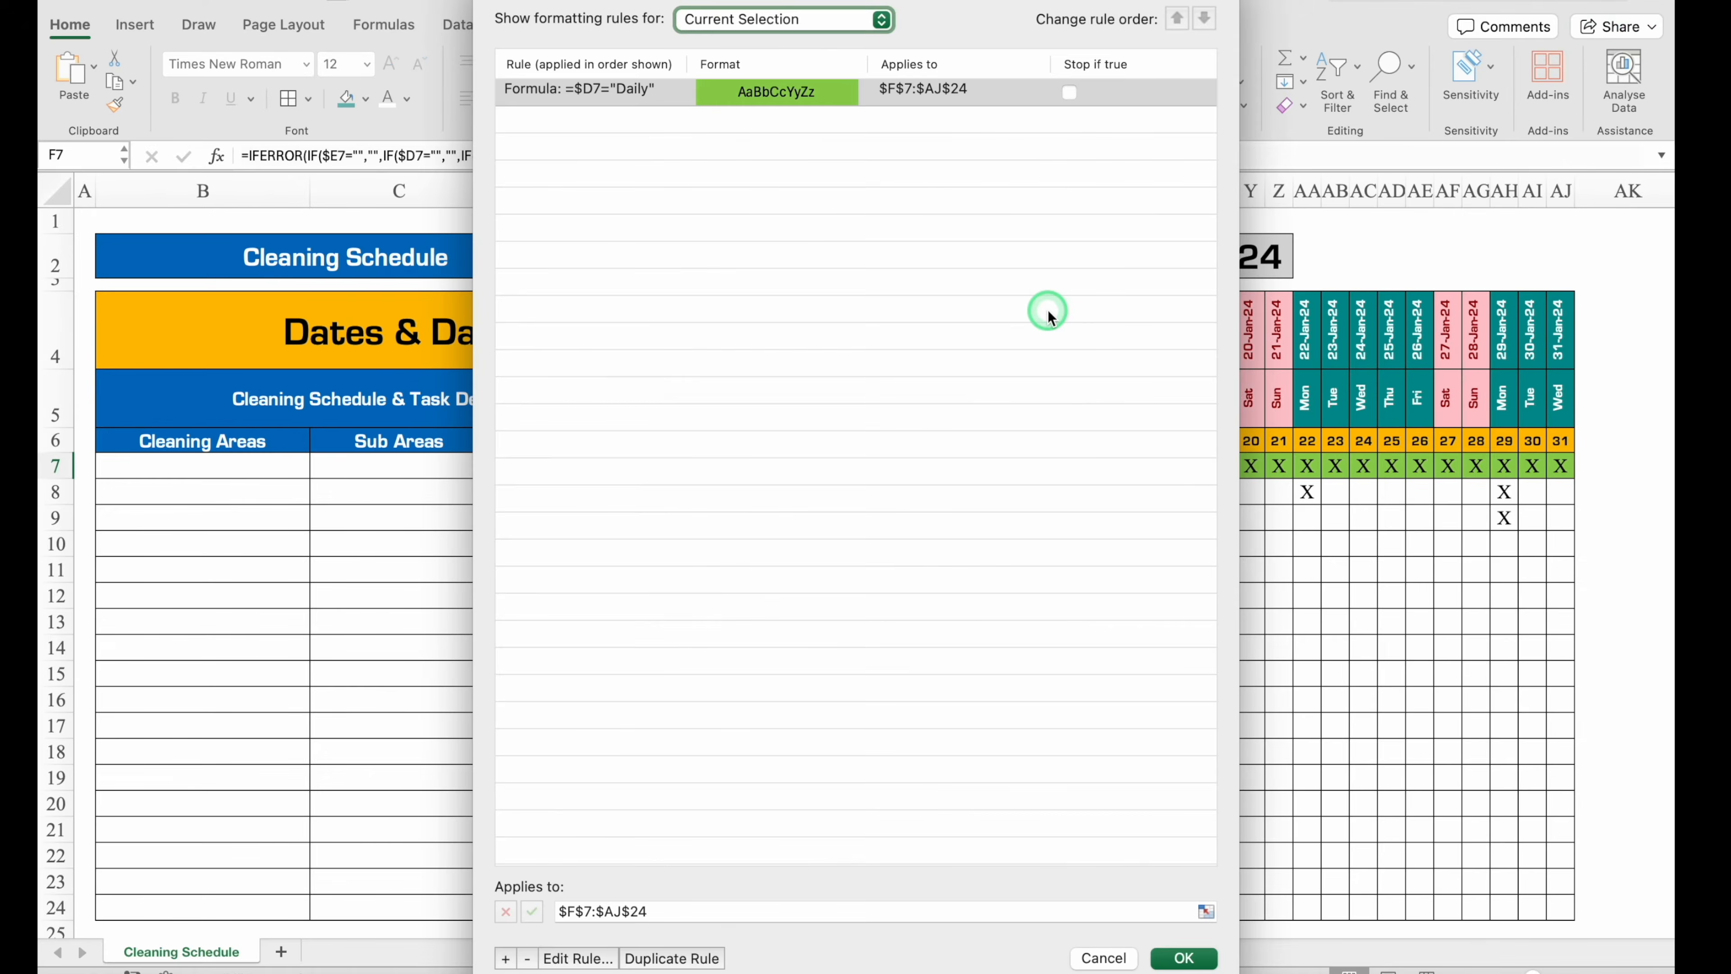
left_click(657, 99)
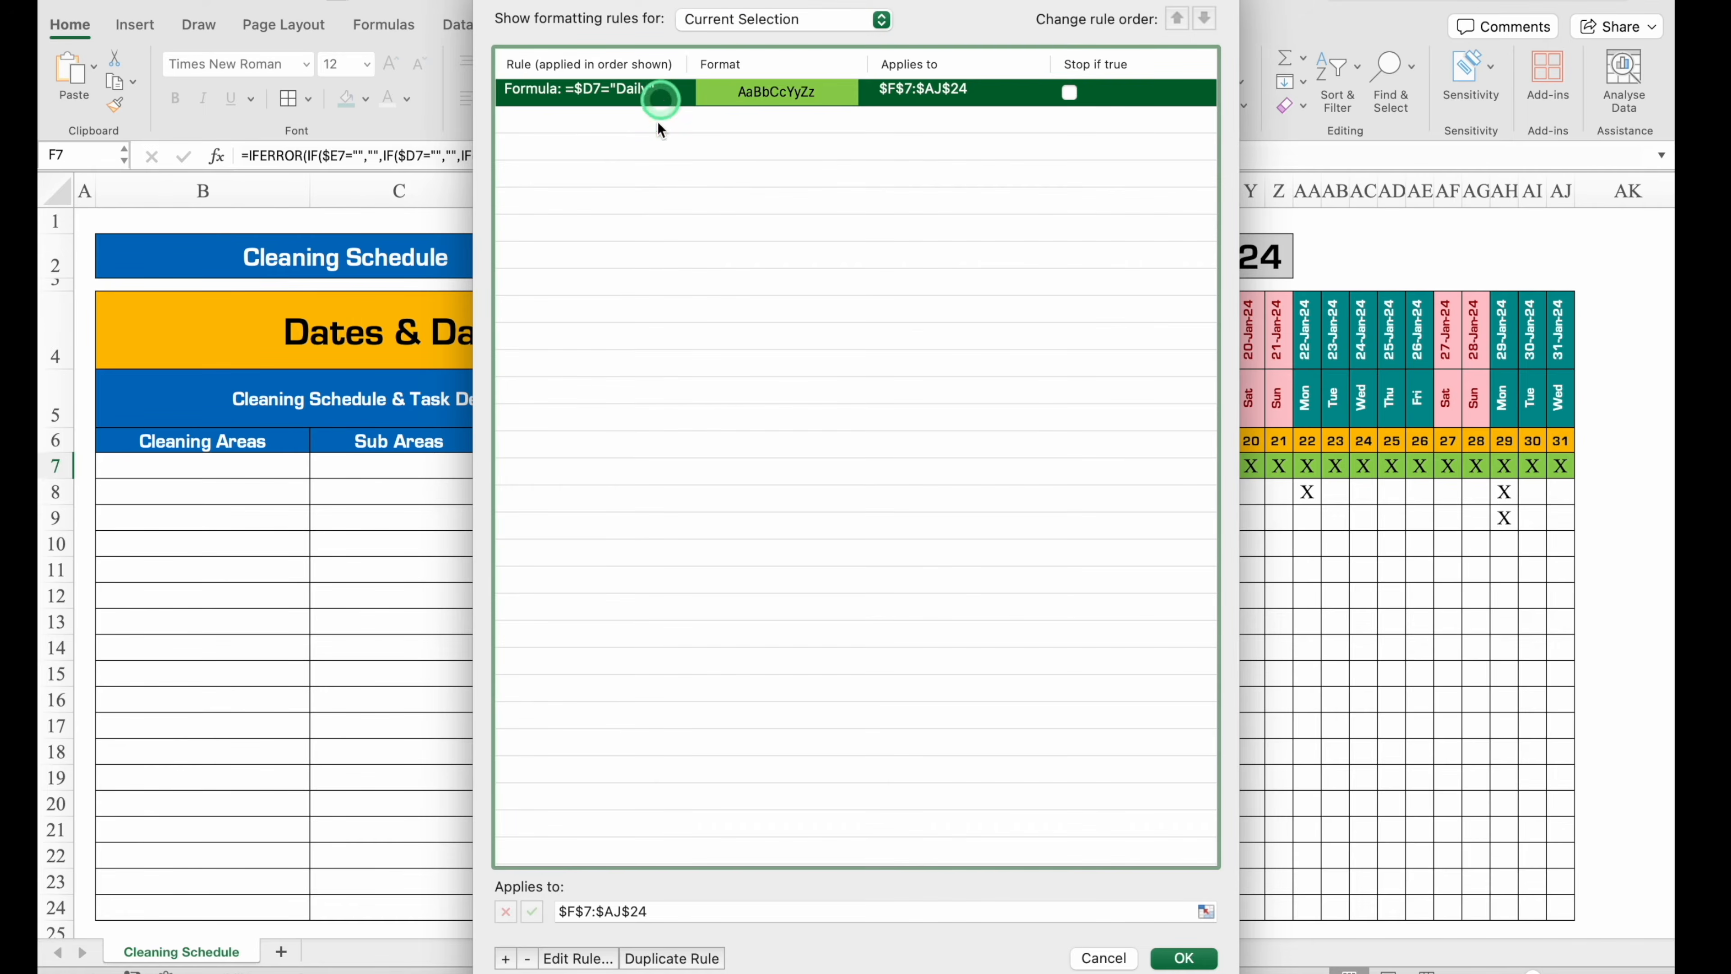
left_click(657, 958)
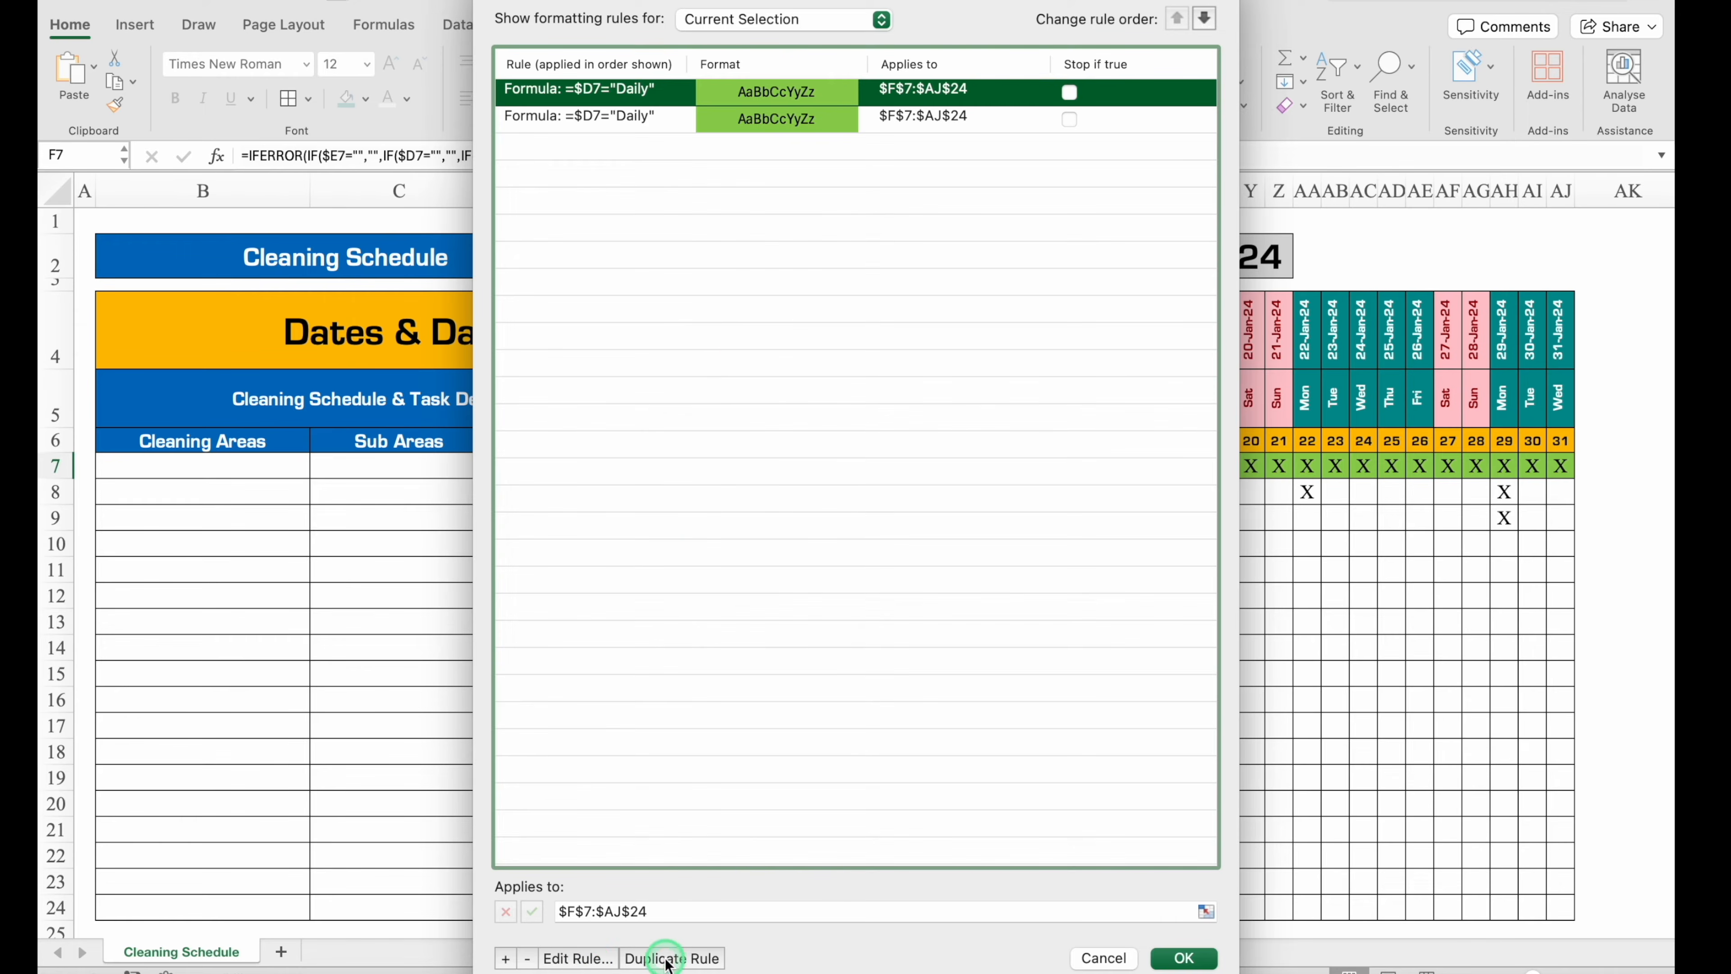
left_click(591, 958)
left_click(639, 392)
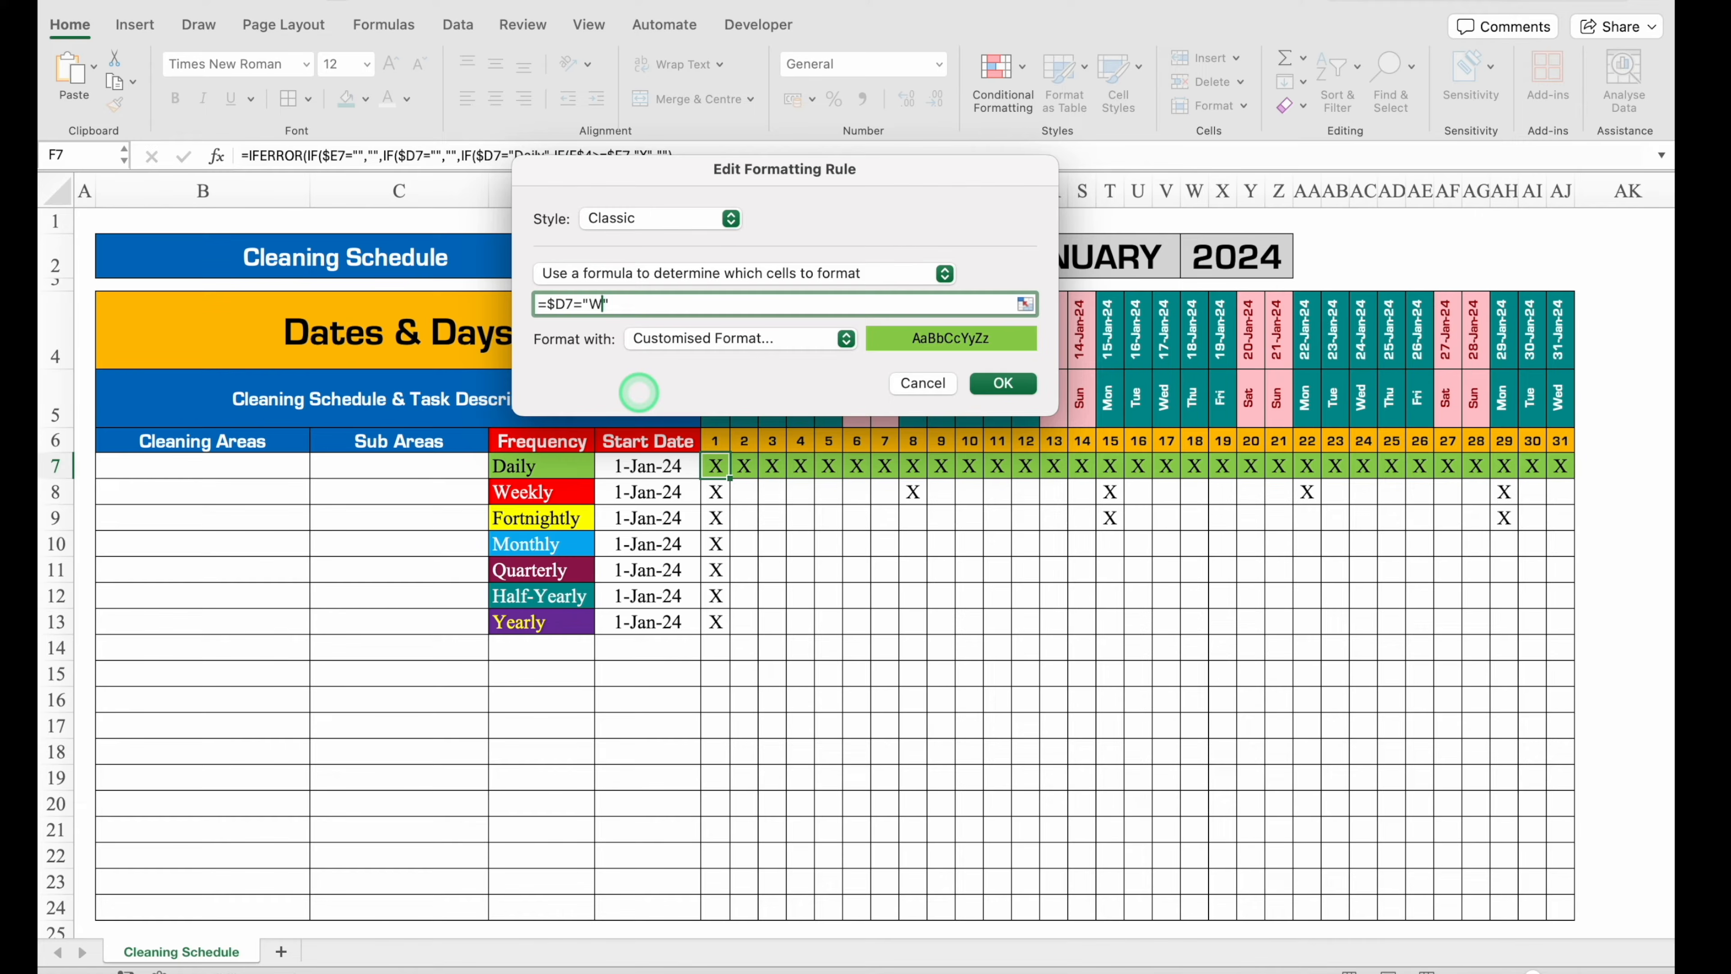
Change the Weekly rule's customised format to a standard red background fill.
left_click(845, 339)
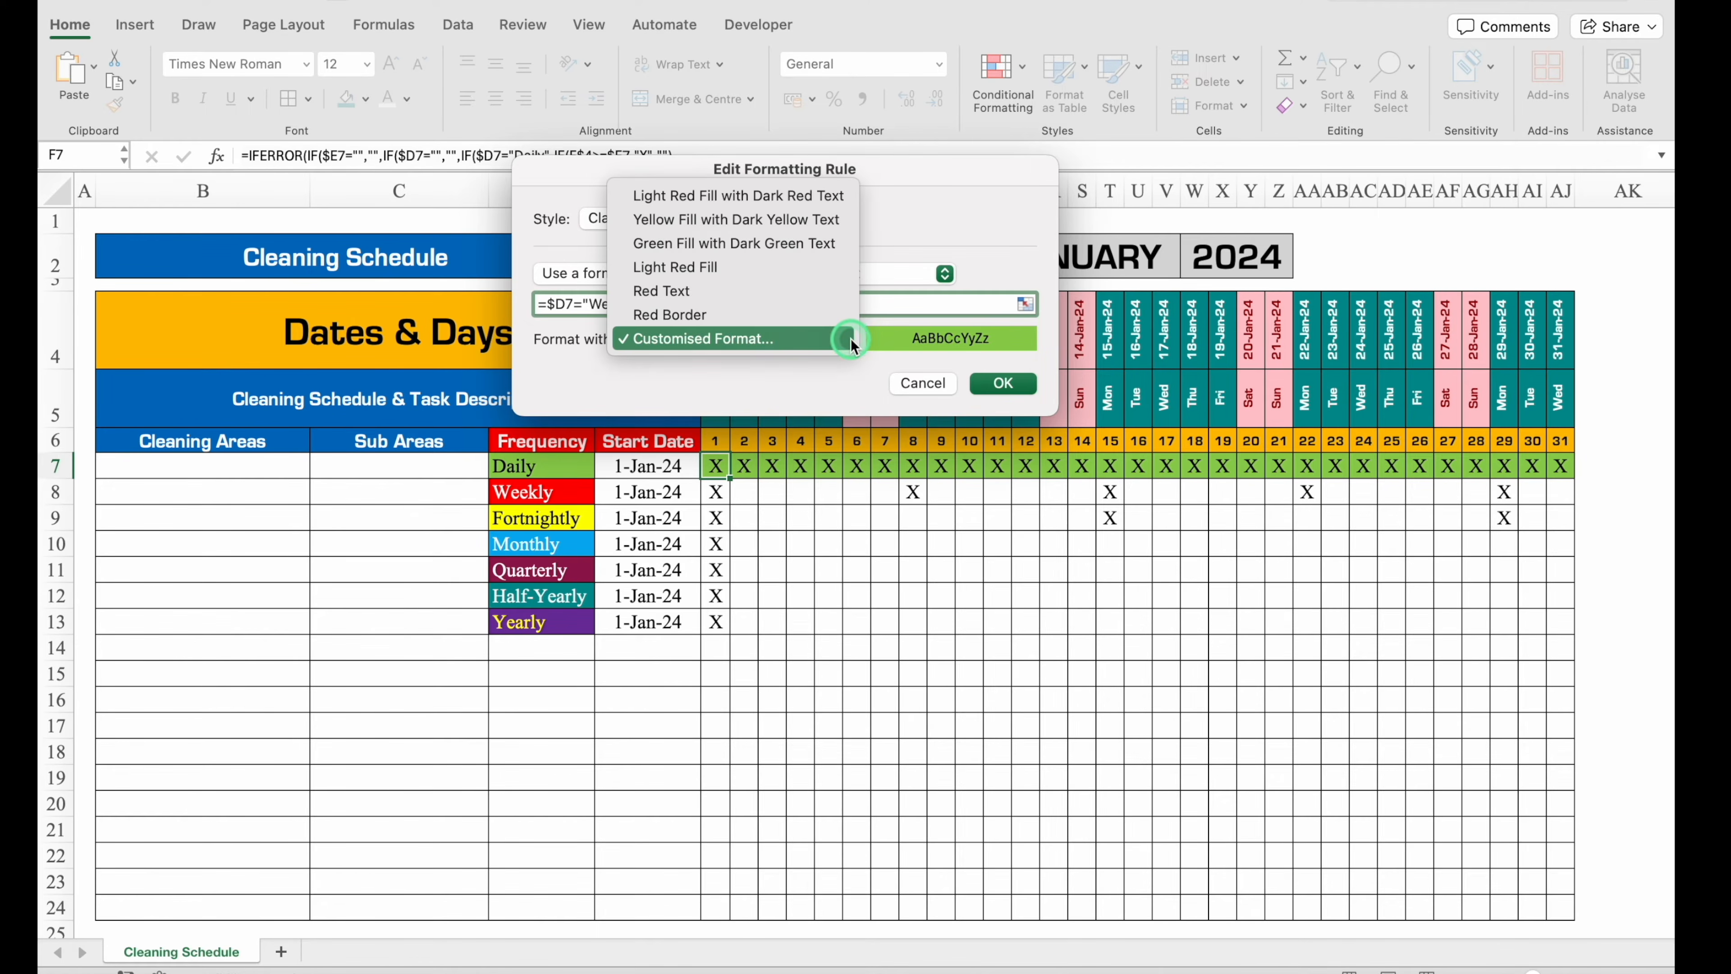
left_click(792, 338)
left_click(955, 115)
left_click(634, 508)
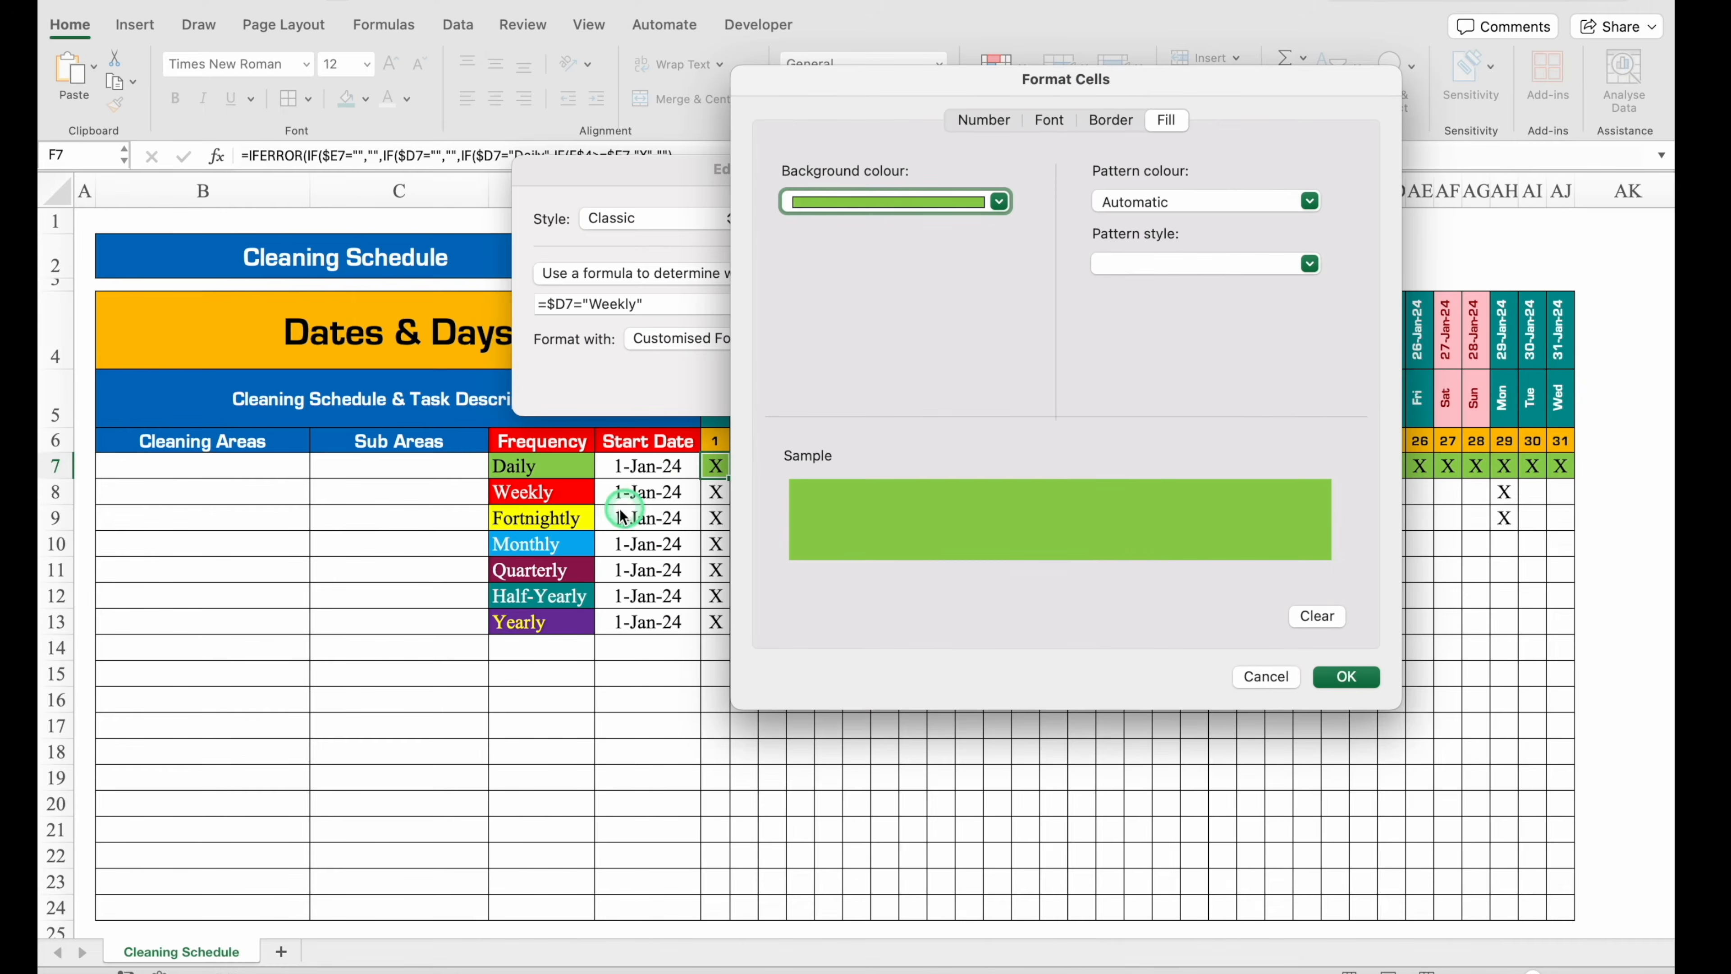
left_click(997, 203)
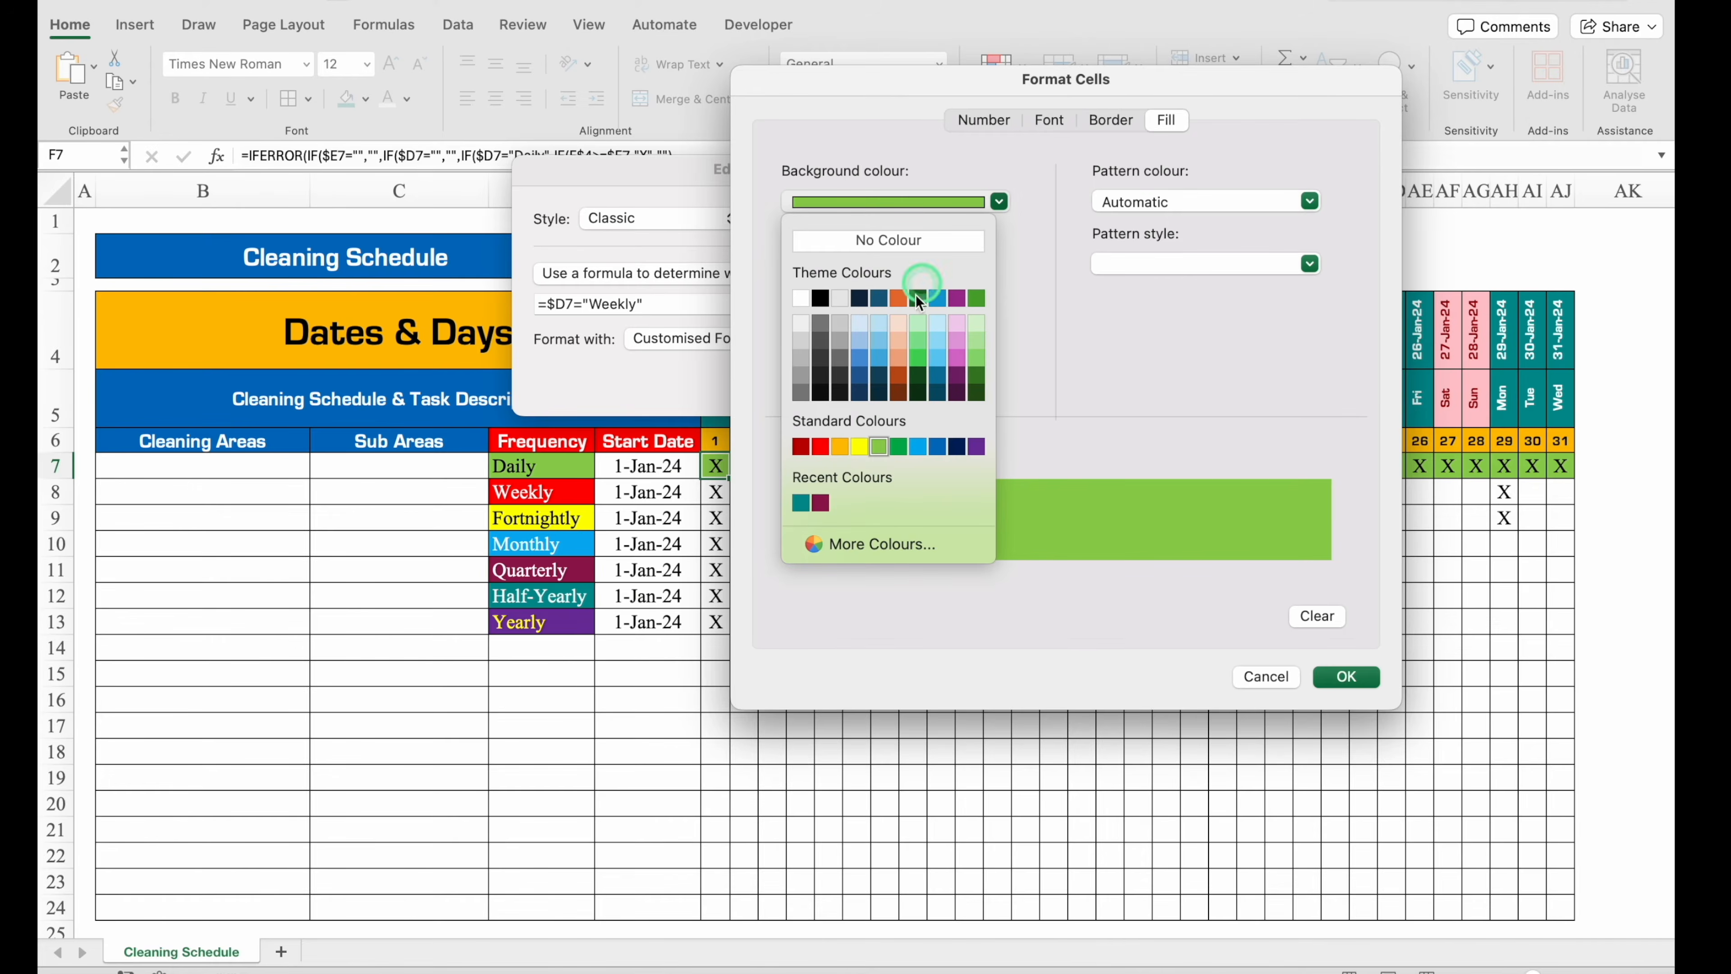
left_click(830, 447)
Set the Weekly rule's font colour to white and save the edited rule.
left_click(1049, 119)
left_click(1205, 369)
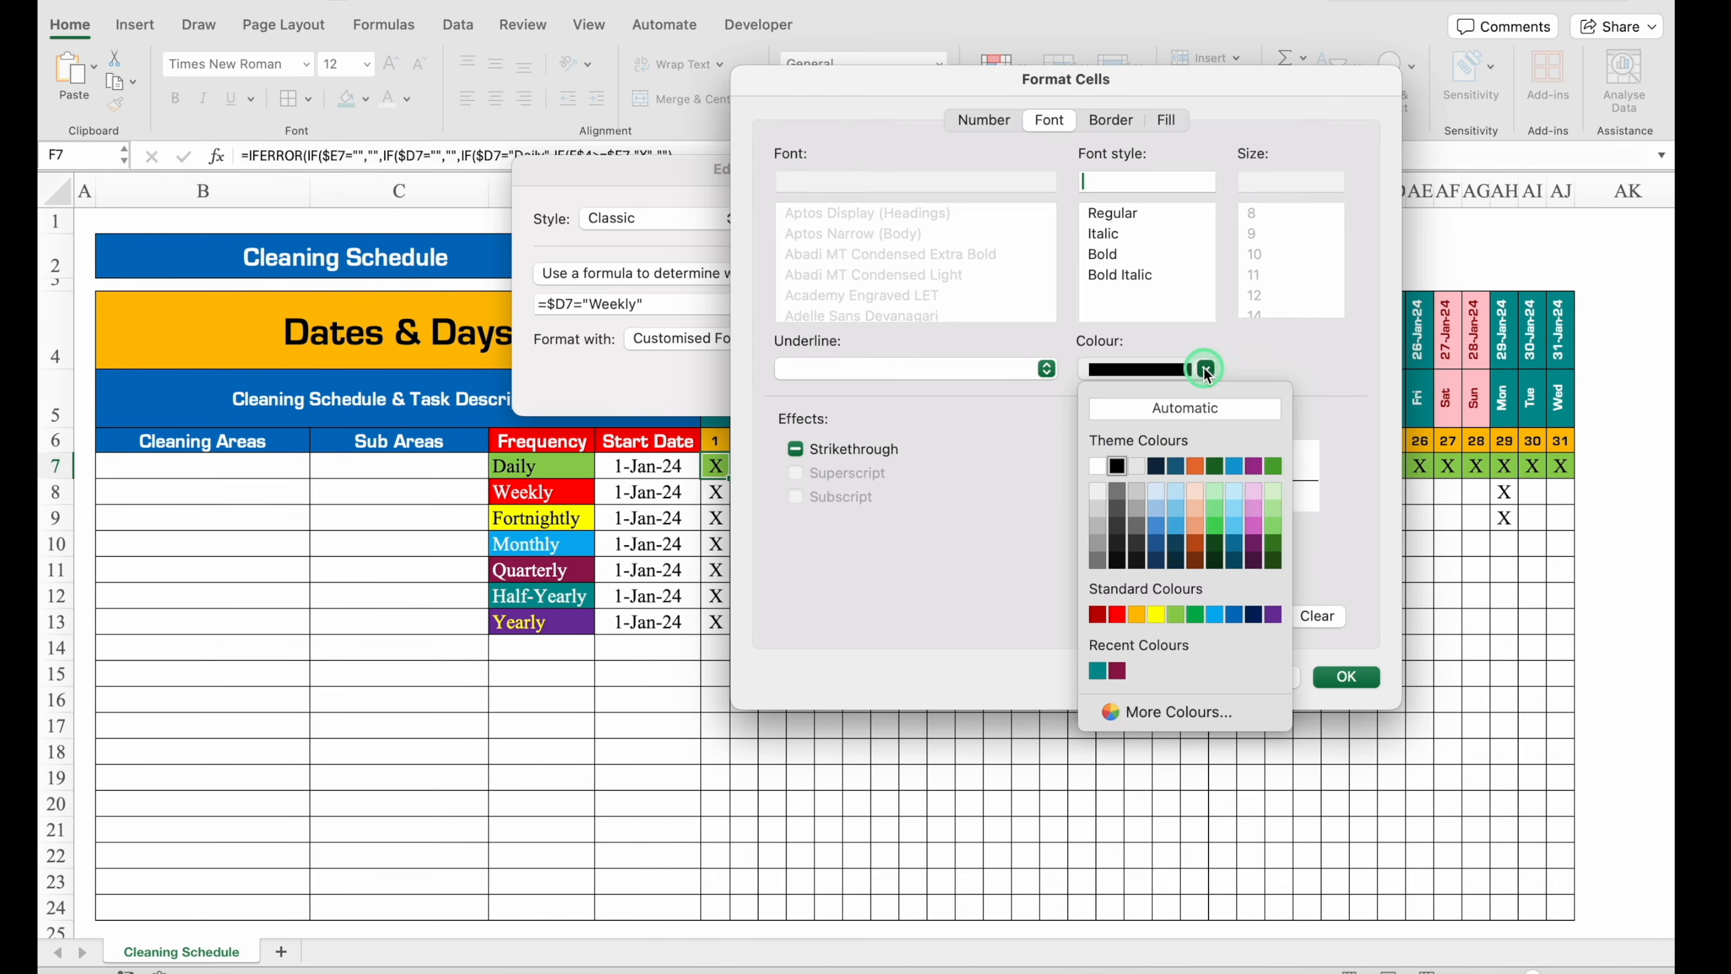
left_click(1097, 466)
left_click(1346, 677)
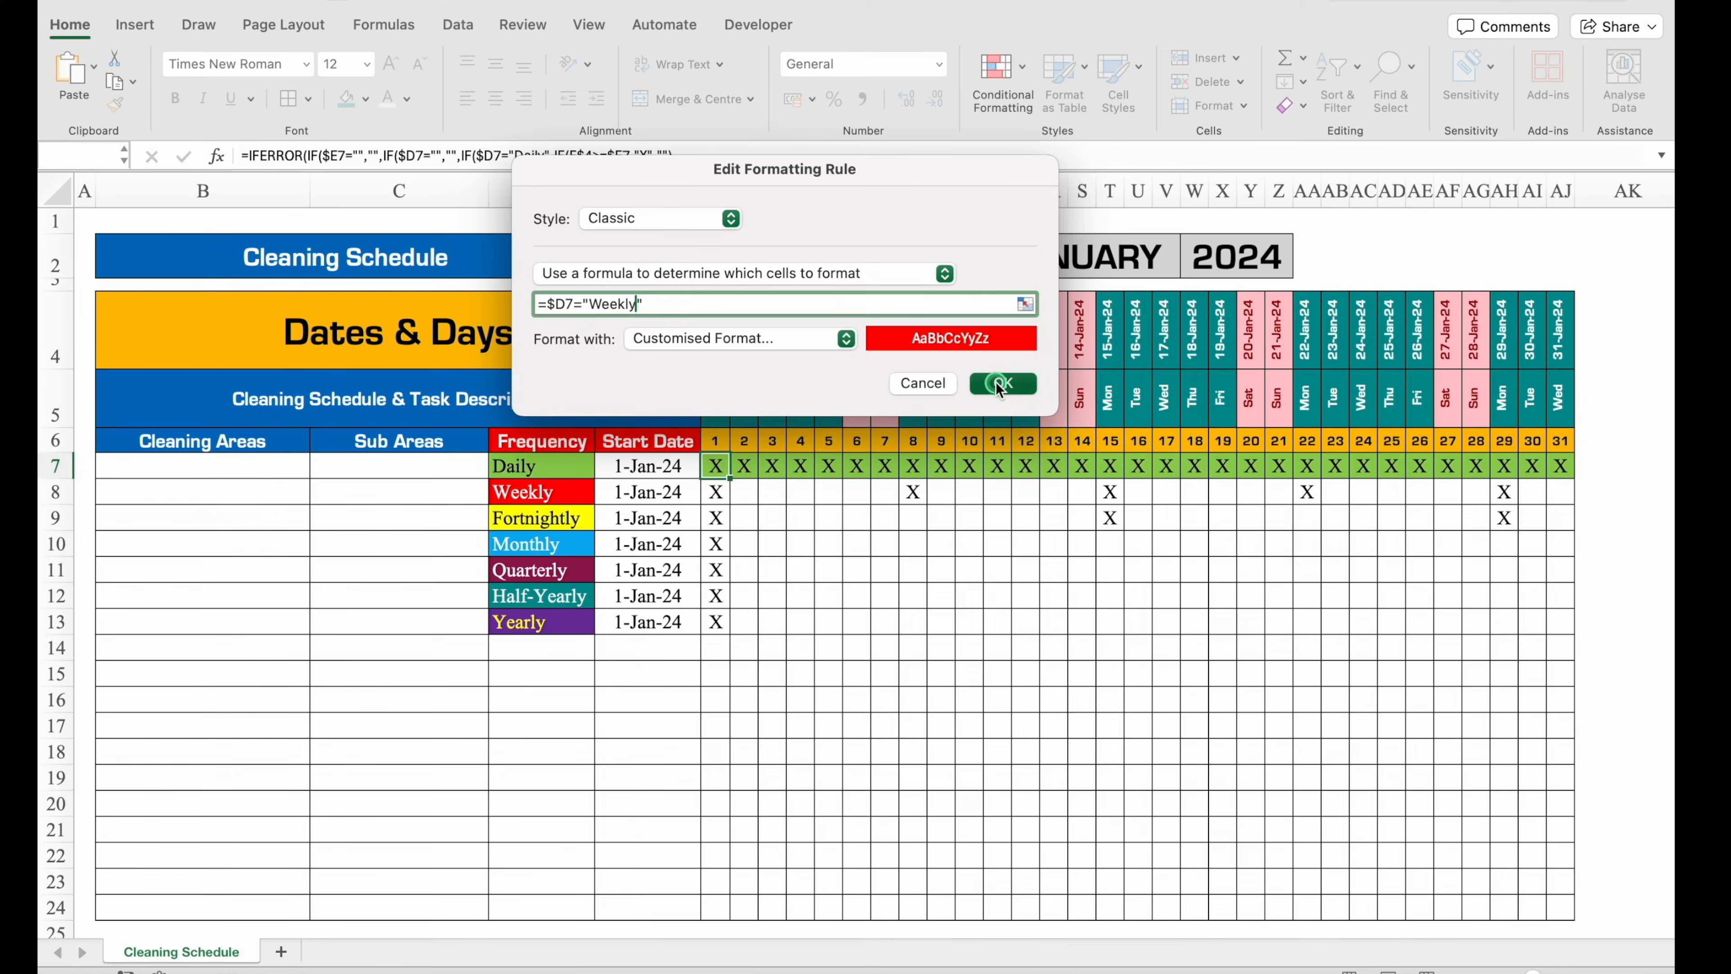
left_click(996, 383)
Duplicate the Weekly rule and change the copy's formula to =$D7="Fortnightly".
left_click(616, 90)
left_click(675, 958)
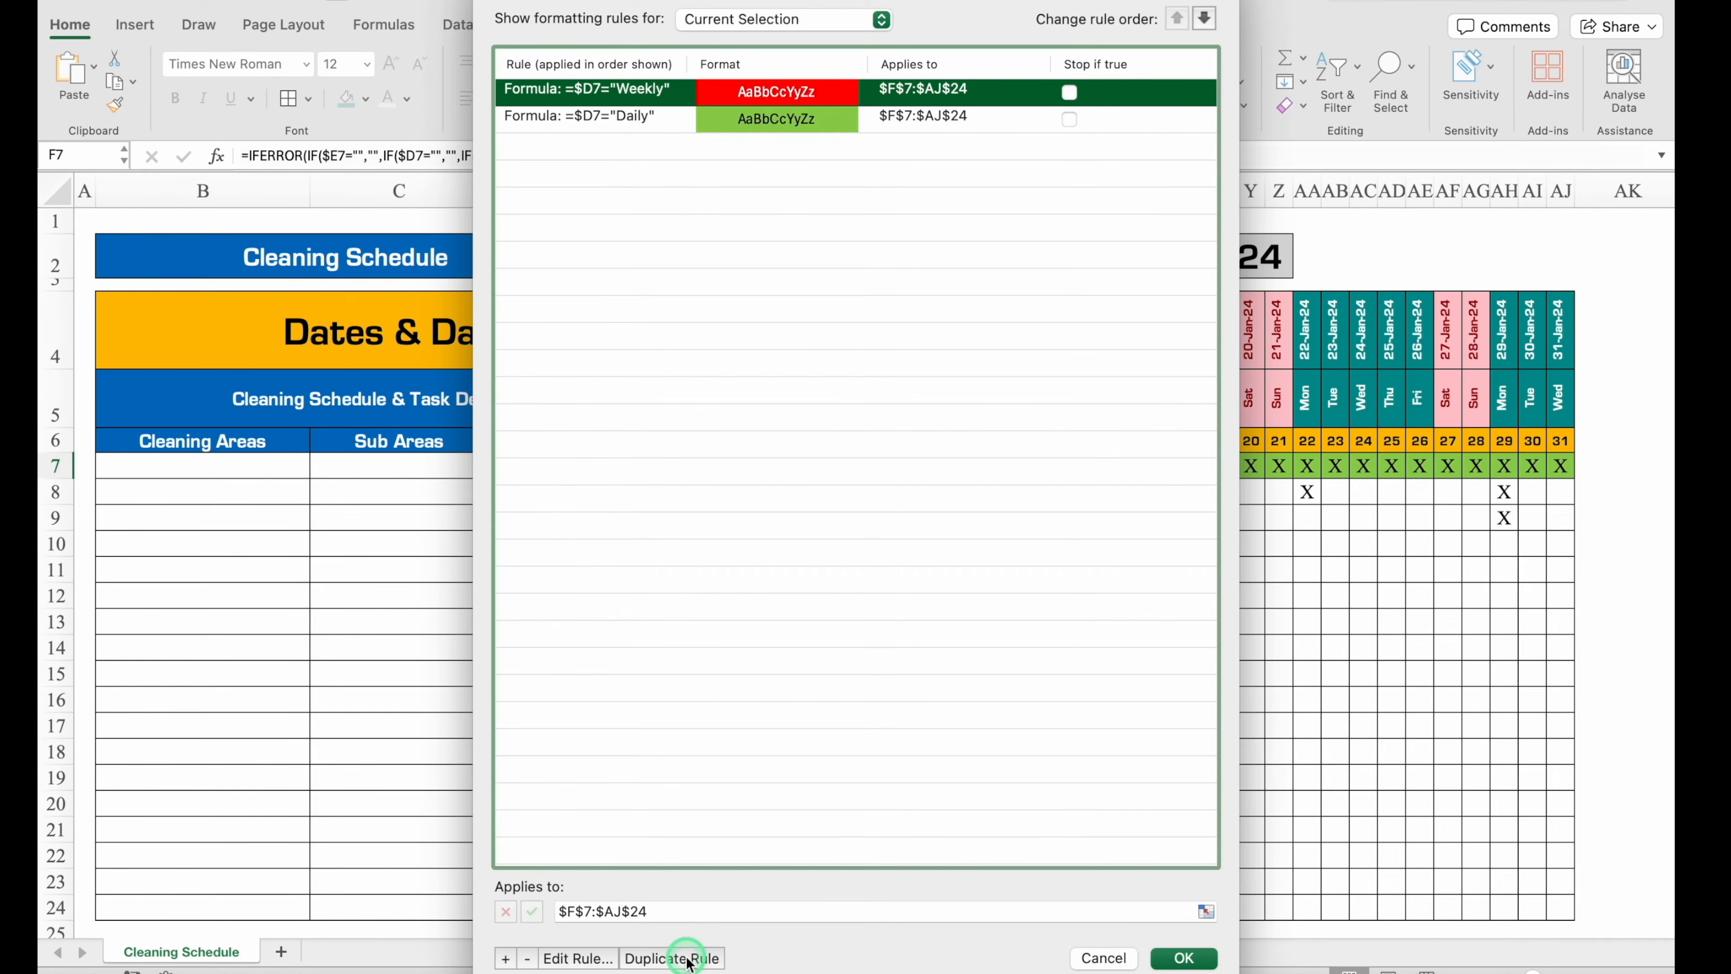
left_click(765, 409)
left_click(578, 958)
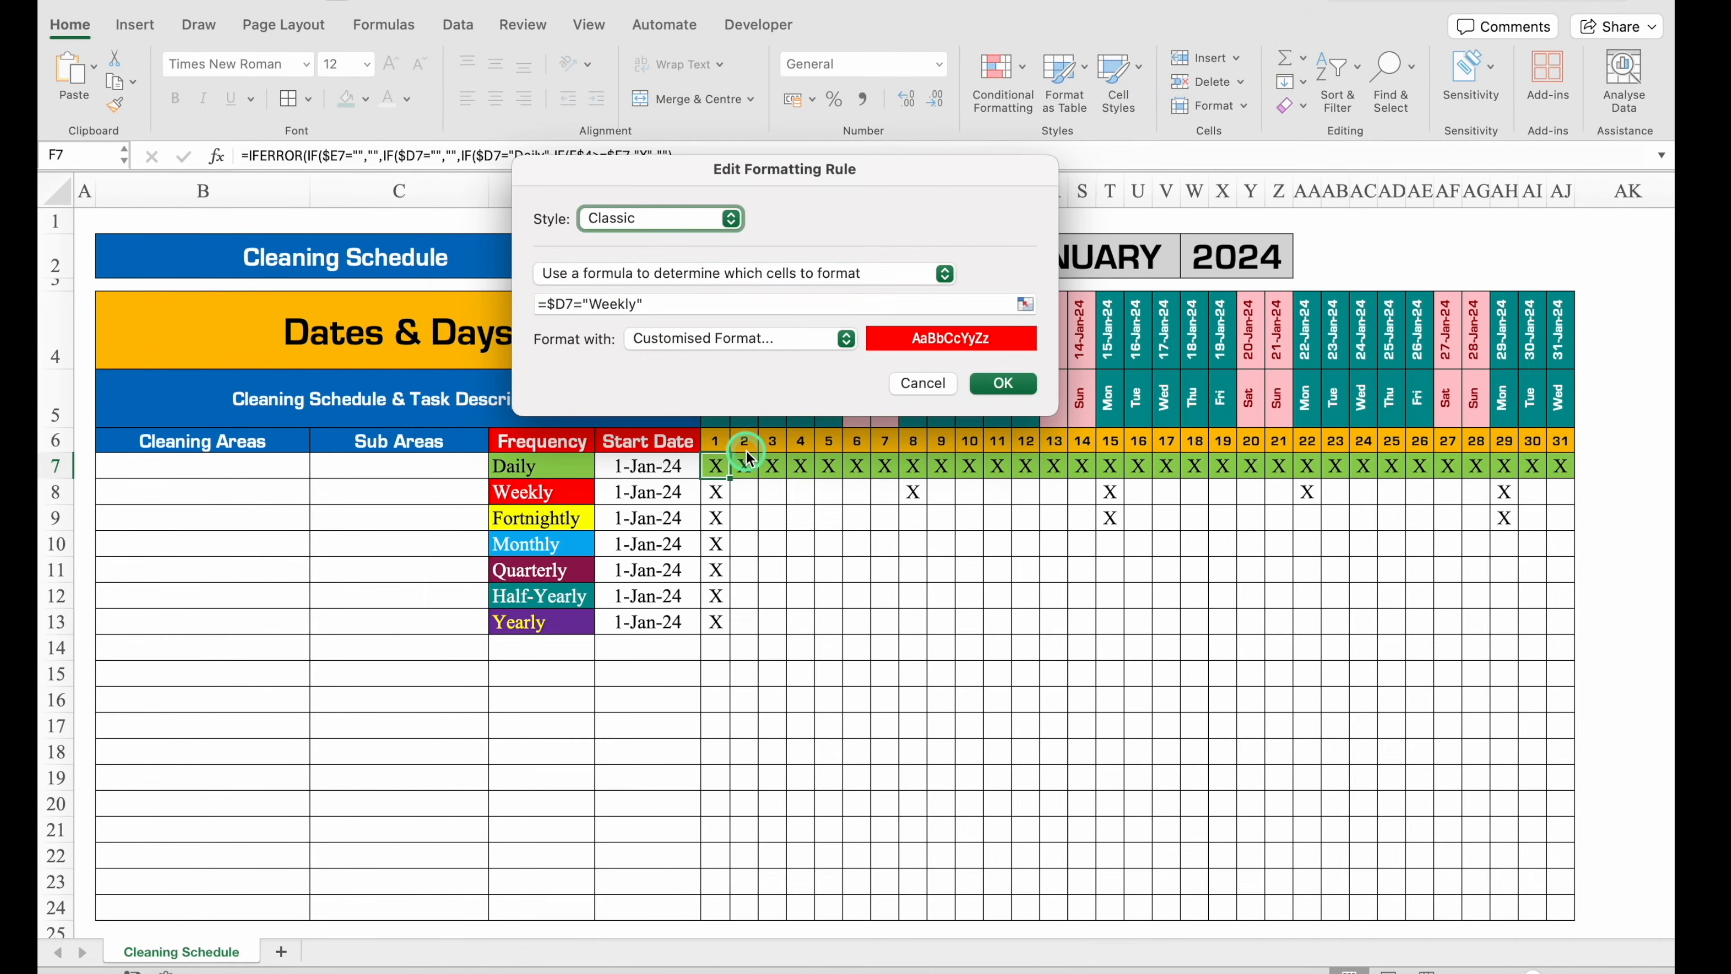
left_click(638, 305)
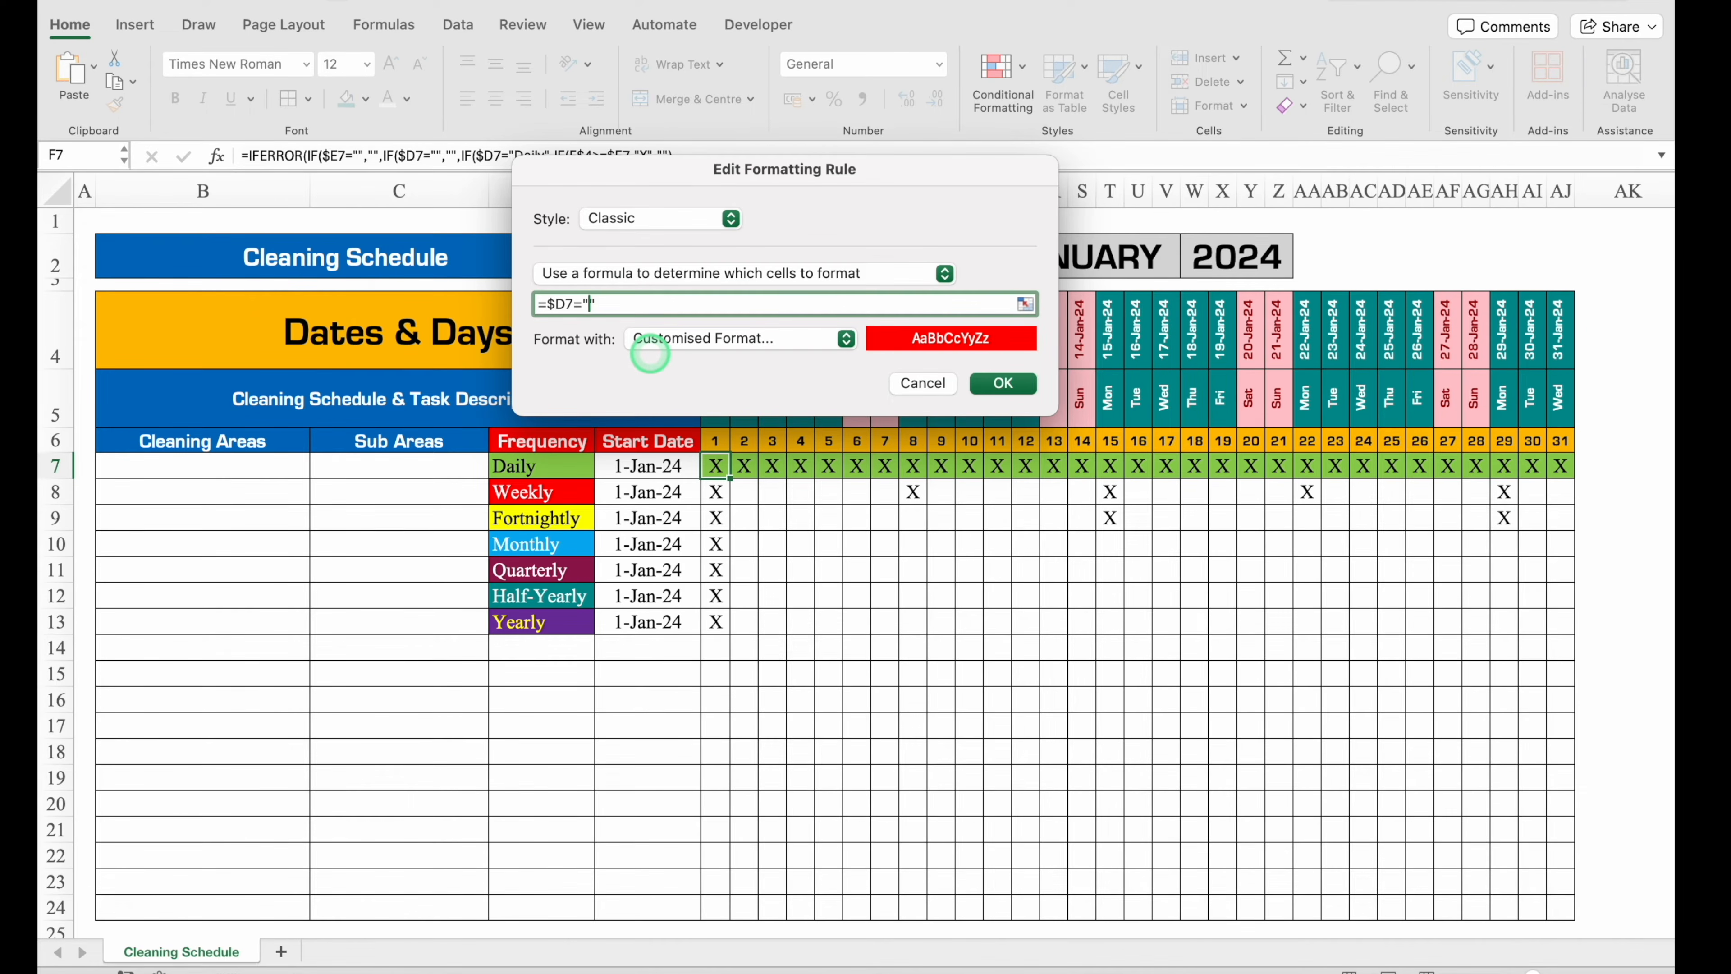
type("ly")
Change the Fortnightly rule's customised format to a standard yellow background fill.
left_click(841, 355)
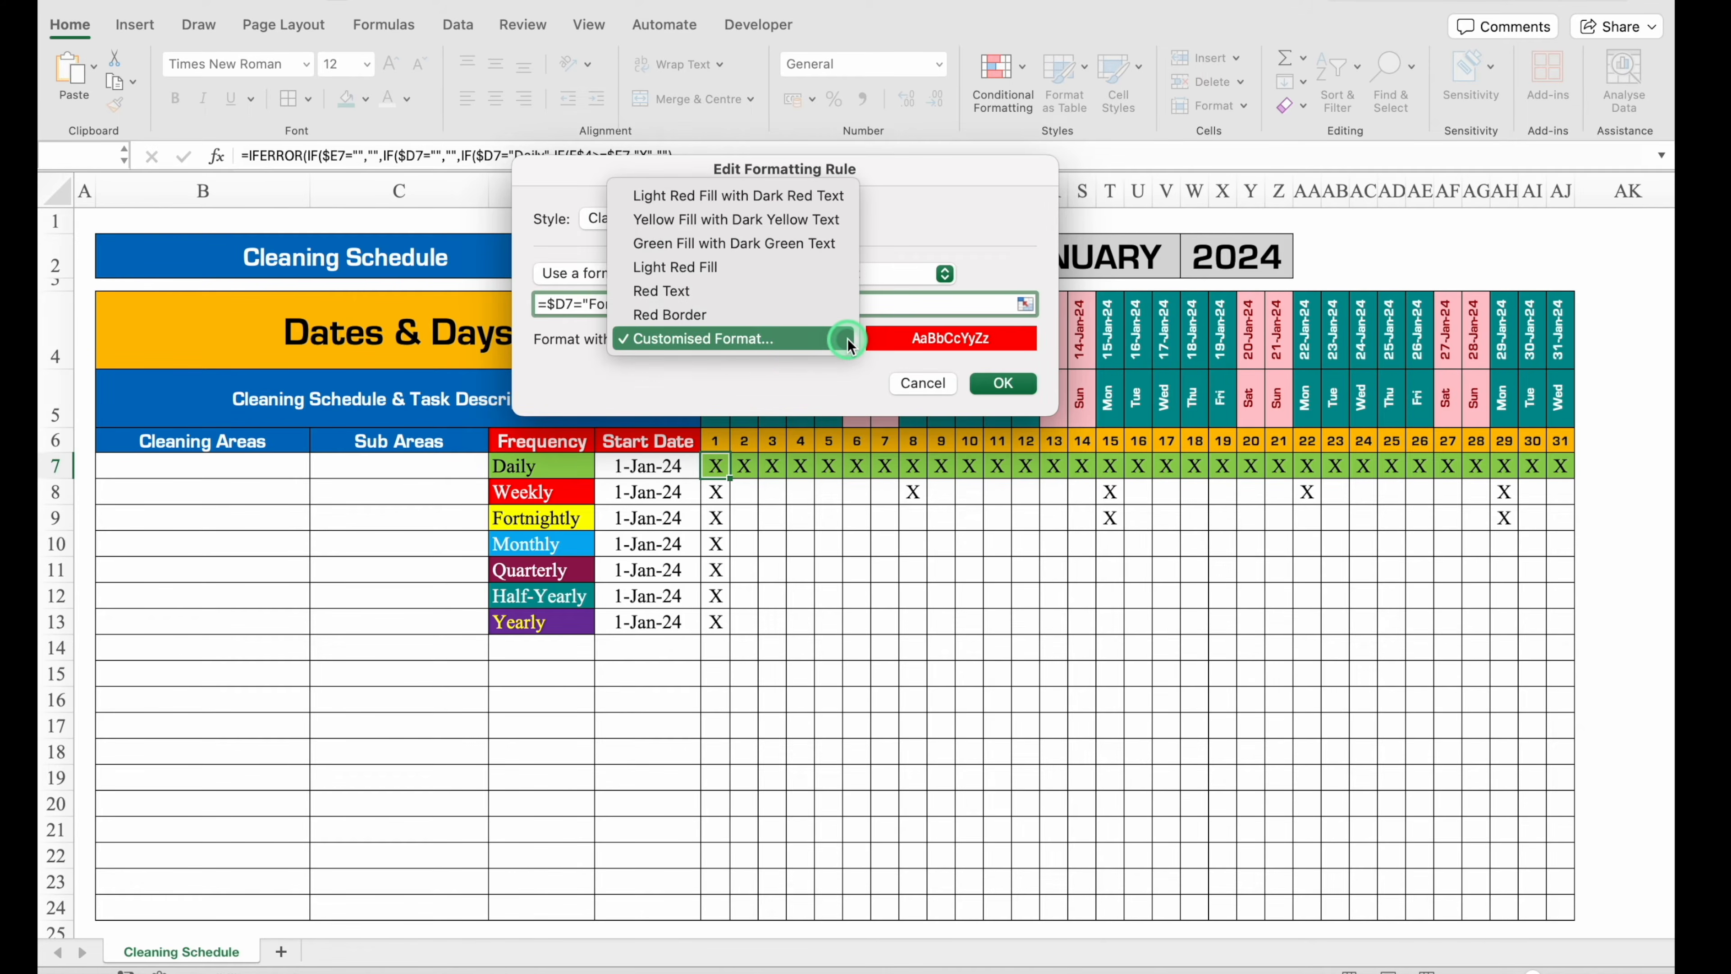
left_click(774, 340)
left_click(961, 112)
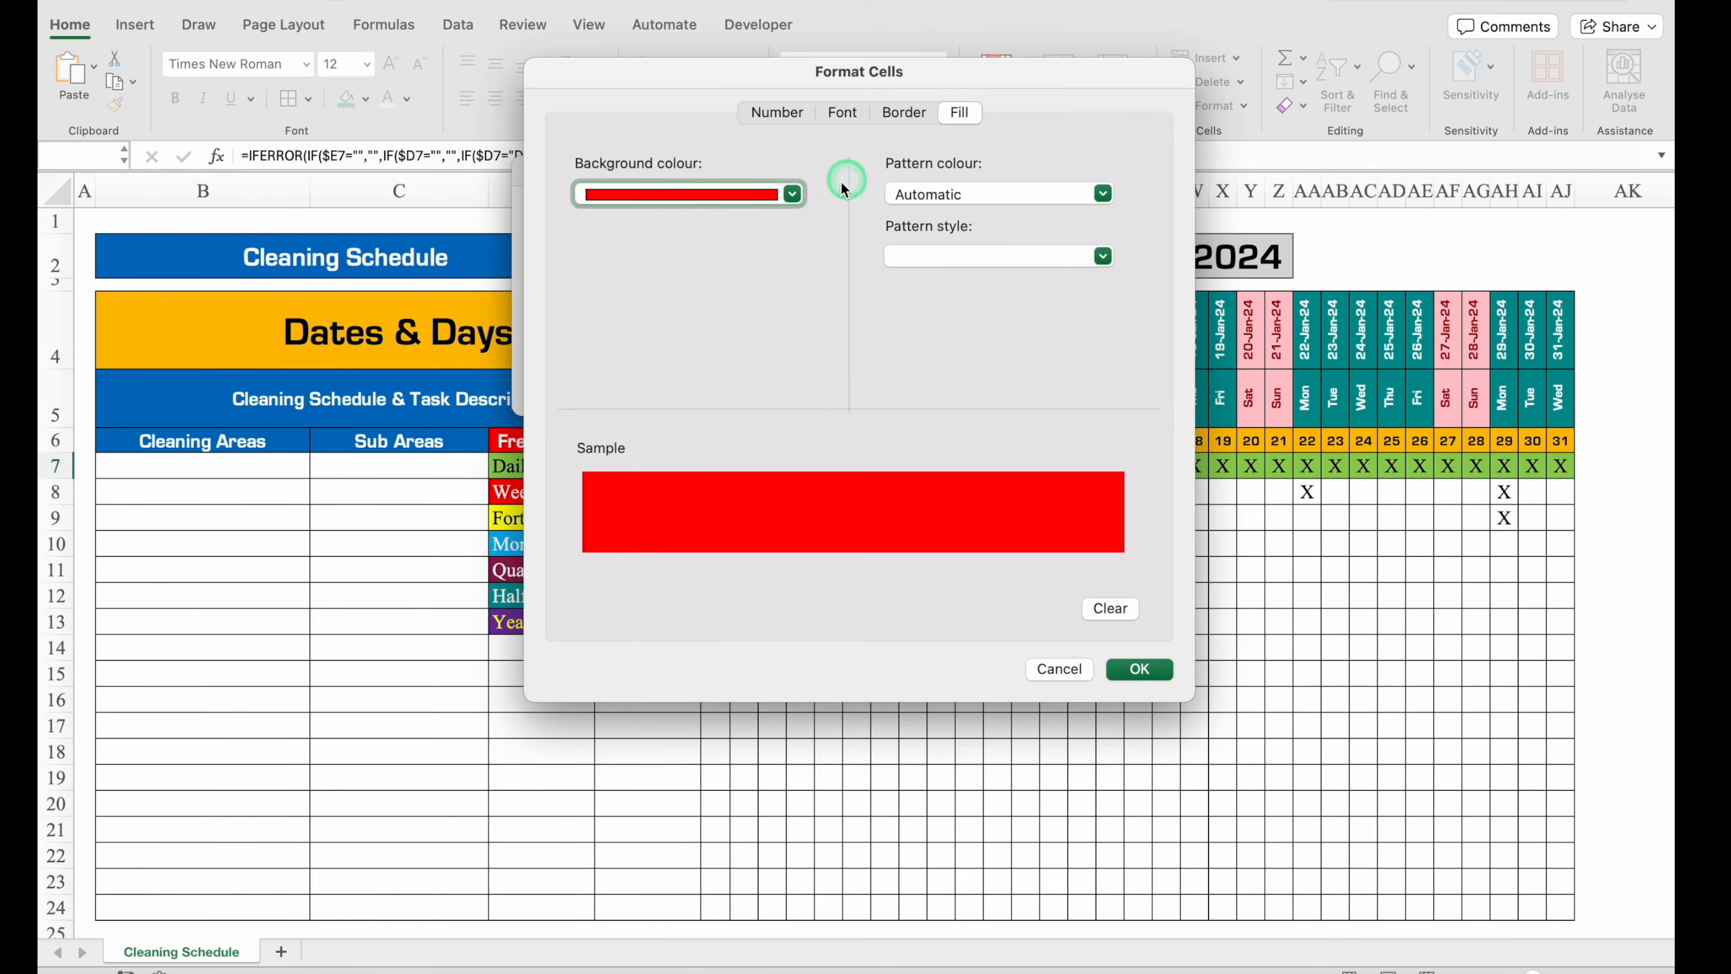
left_click(792, 194)
left_click(659, 430)
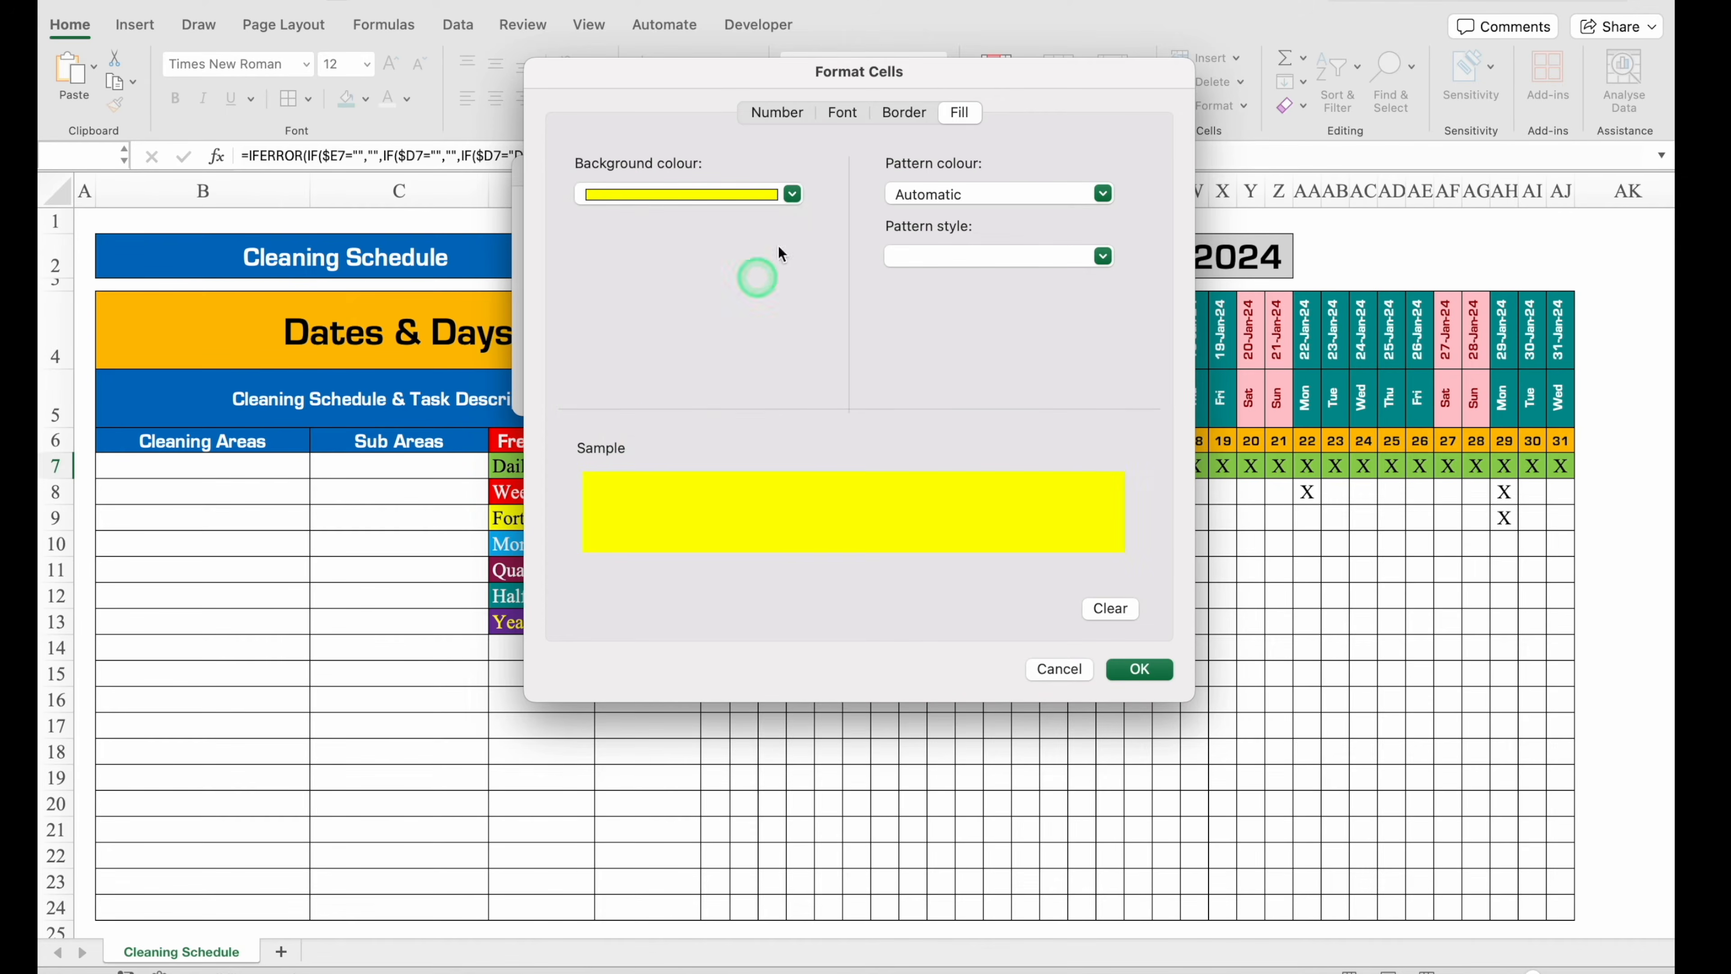
Set the font colour of the yellow Fortnightly conditional formatting rule to black and save the rule.
left_click(841, 115)
left_click(999, 362)
left_click(912, 456)
left_click(1140, 669)
left_click(1013, 381)
left_click(797, 360)
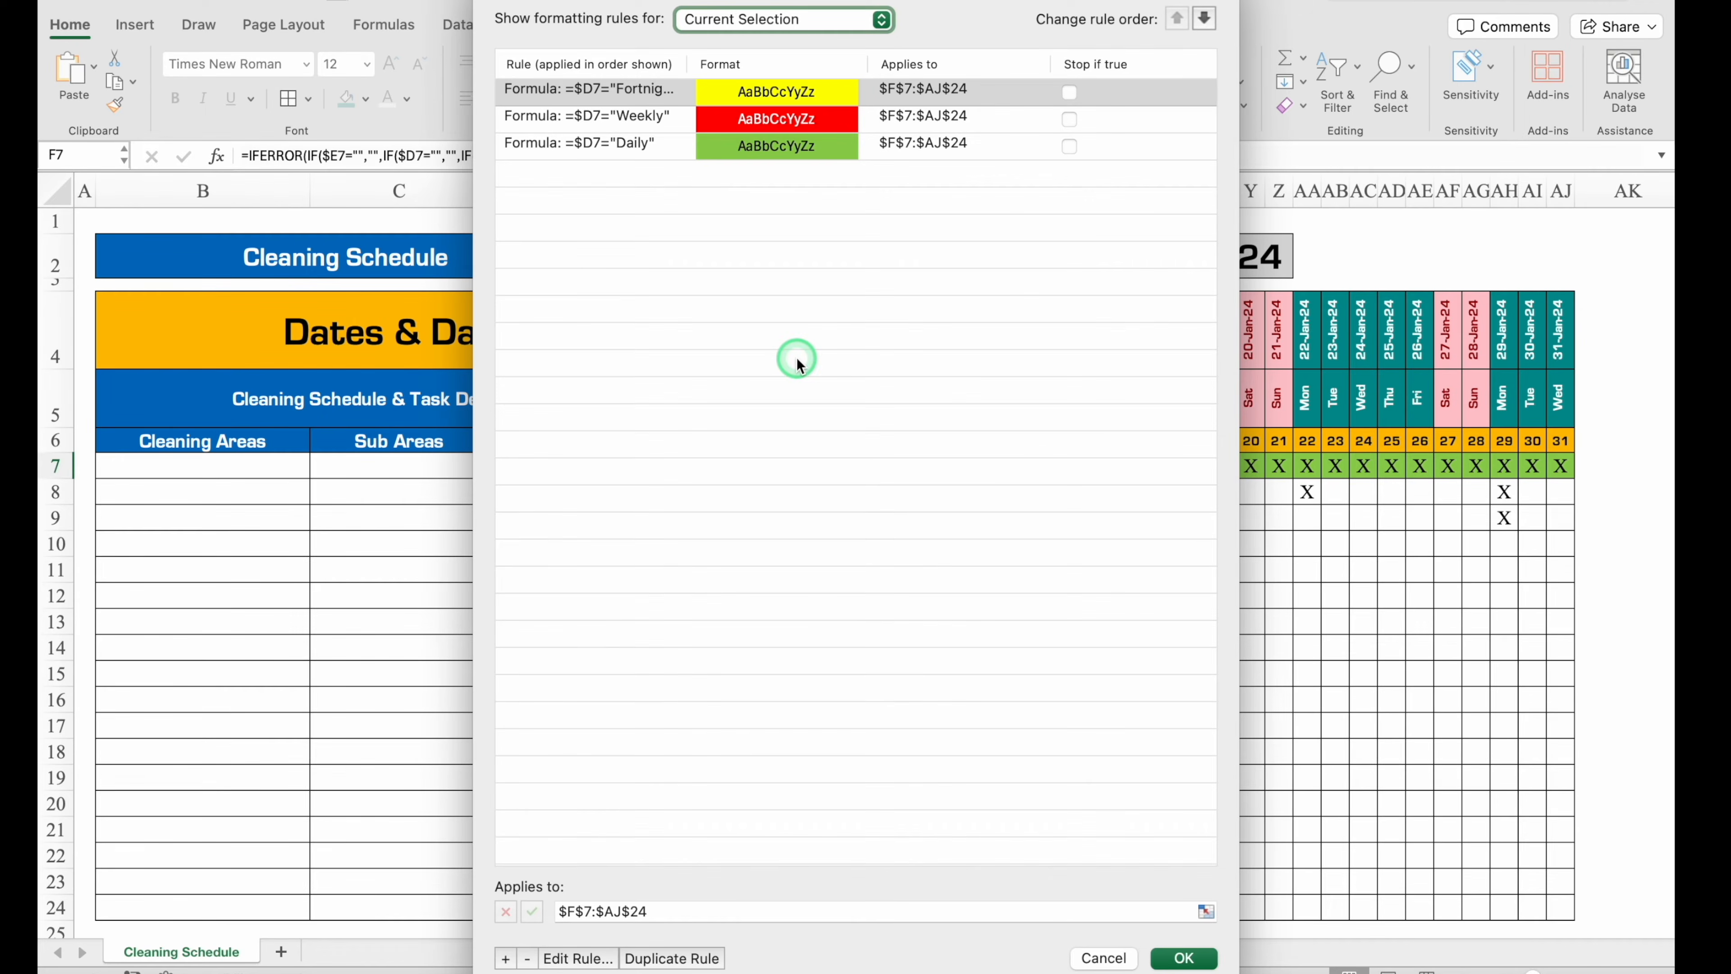
Create a =$D7="Monthly" rule from a copy of the Fortnightly rule, with a light blue fill and white text.
double_click(622, 90)
key("BackSpace")
key("BackSpace")
key("BackSpace")
key("BackSpace")
key("BackSpace")
key("BackSpace")
key("BackSpace")
key("BackSpace")
type("Monthly")
left_click(845, 339)
left_click(792, 193)
Duplicate the Monthly rule and change the copy to "Quarterly" with a maroon fill and white text.
left_click(650, 959)
double_click(622, 91)
type("Quarterly")
left_click(842, 112)
left_click(1140, 669)
Add a copied formatting rule for "Half-Yearly" in column D with a teal fill and white text.
left_click(655, 305)
key("BackSpace")
key("BackSpace")
key("BackSpace")
key("BackSpace")
key("BackSpace")
key("BackSpace")
key("BackSpace")
key("BackSpace")
key("BackSpace")
type("Half-Yearly")
left_click(846, 339)
left_click(1002, 383)
Add a =$D7="Yearly" rule with a purple fill and yellow text, and apply all the frequency rules to the schedule.
key("BackSpace")
key("BackSpace")
key("BackSpace")
key("BackSpace")
key("BackSpace")
left_click(843, 342)
left_click(843, 341)
left_click(829, 501)
key("Return")
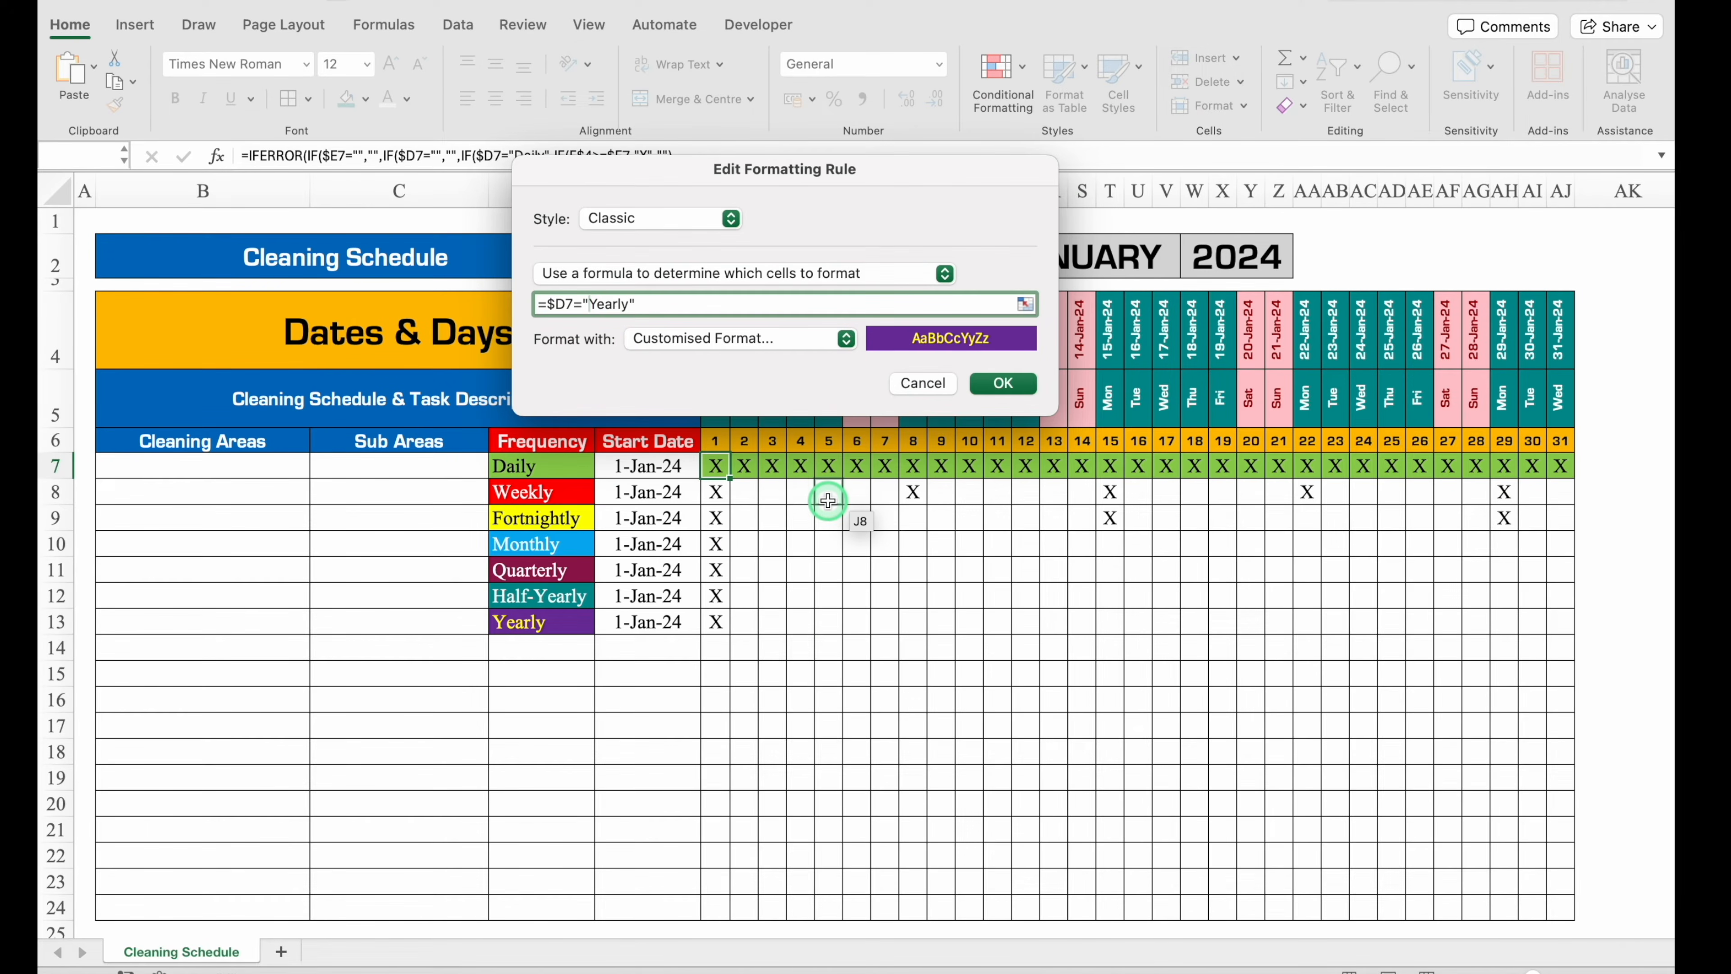
left_click(1002, 383)
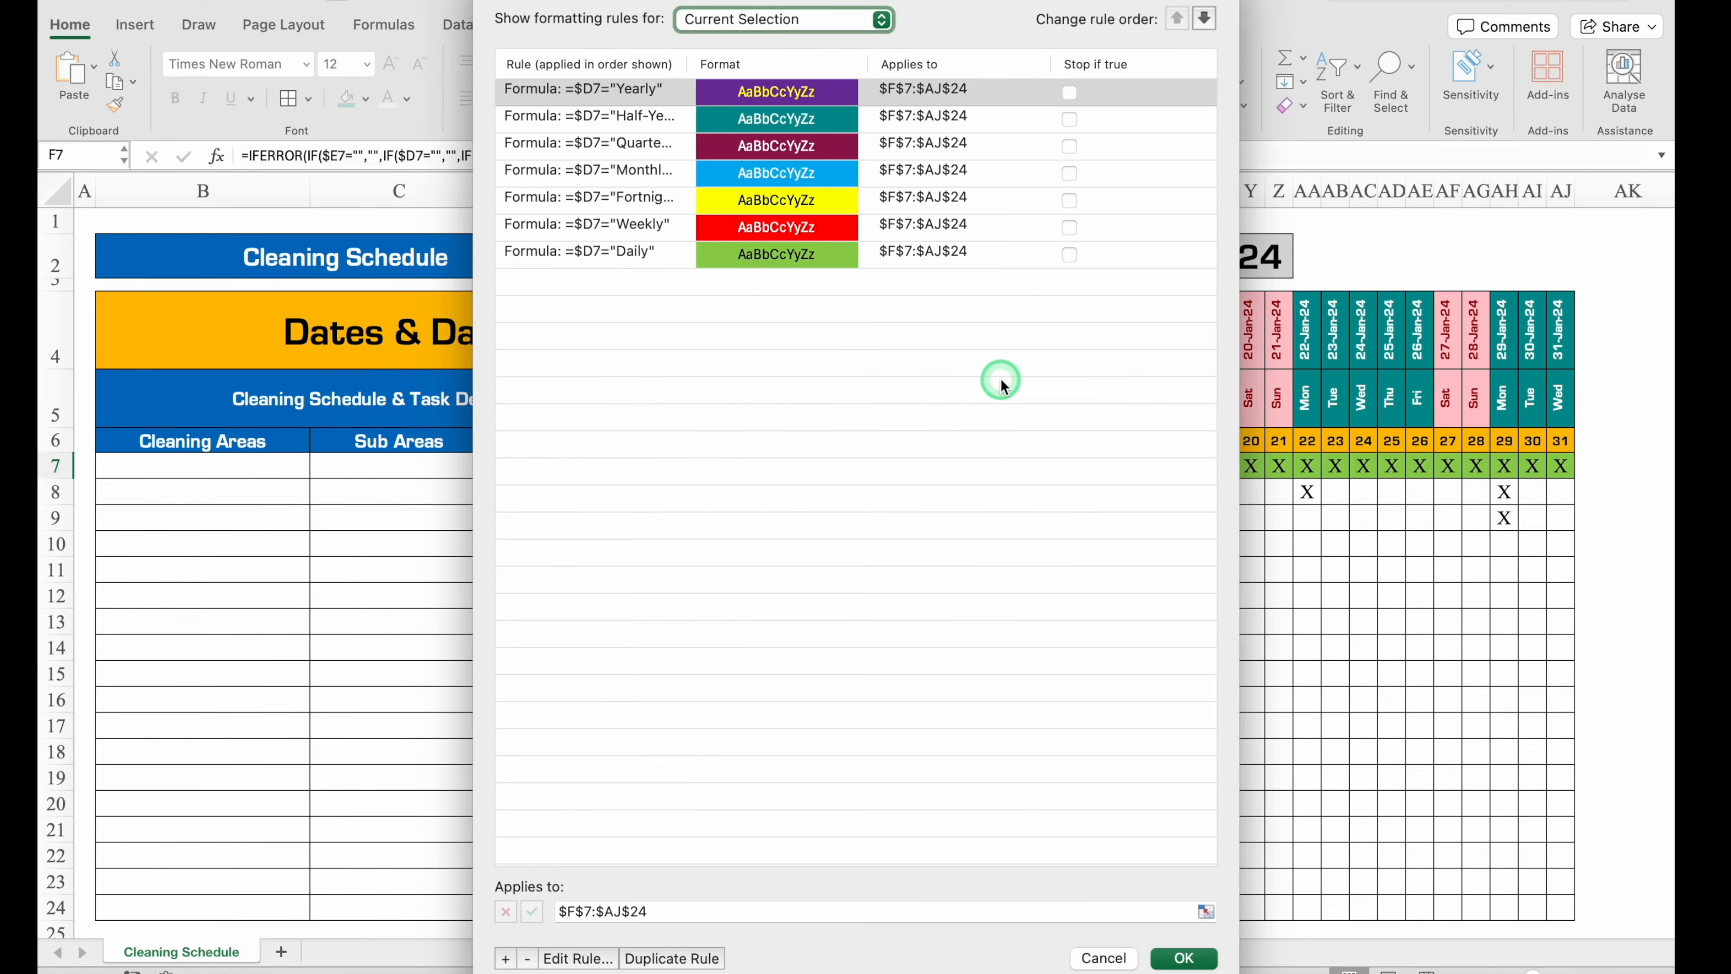
left_click(1188, 952)
left_click(641, 620)
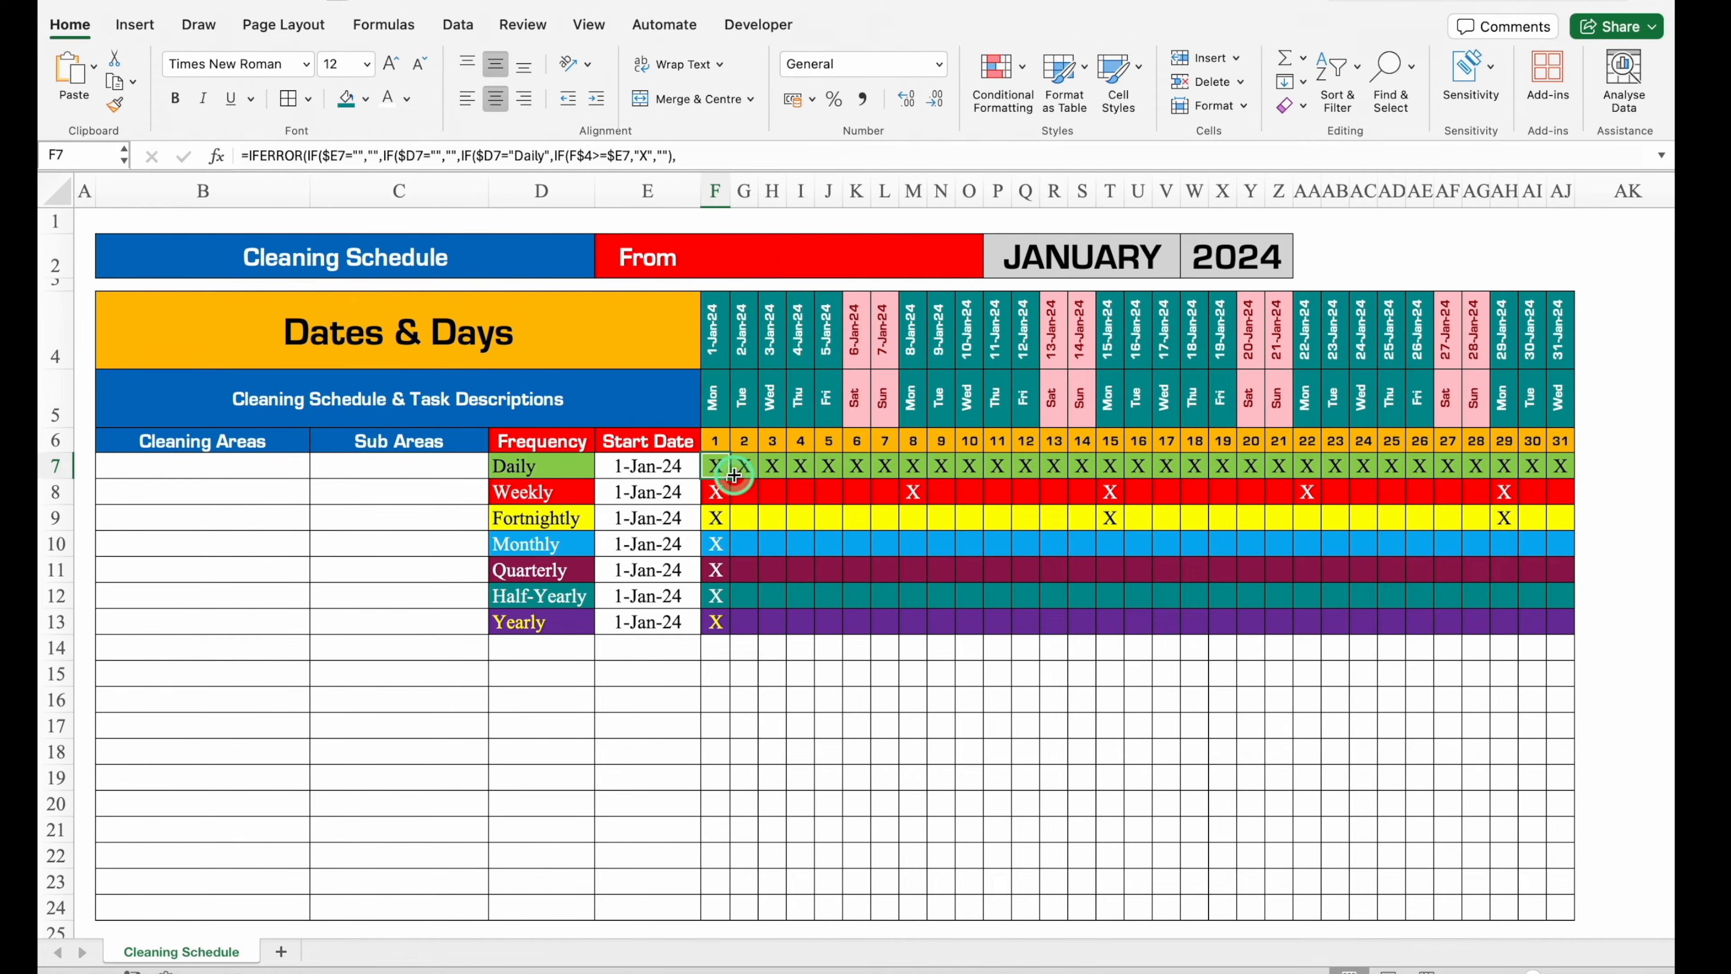
Start an equal-to highlight rule on cell F7 that matches cell values equal to "".
left_click(995, 68)
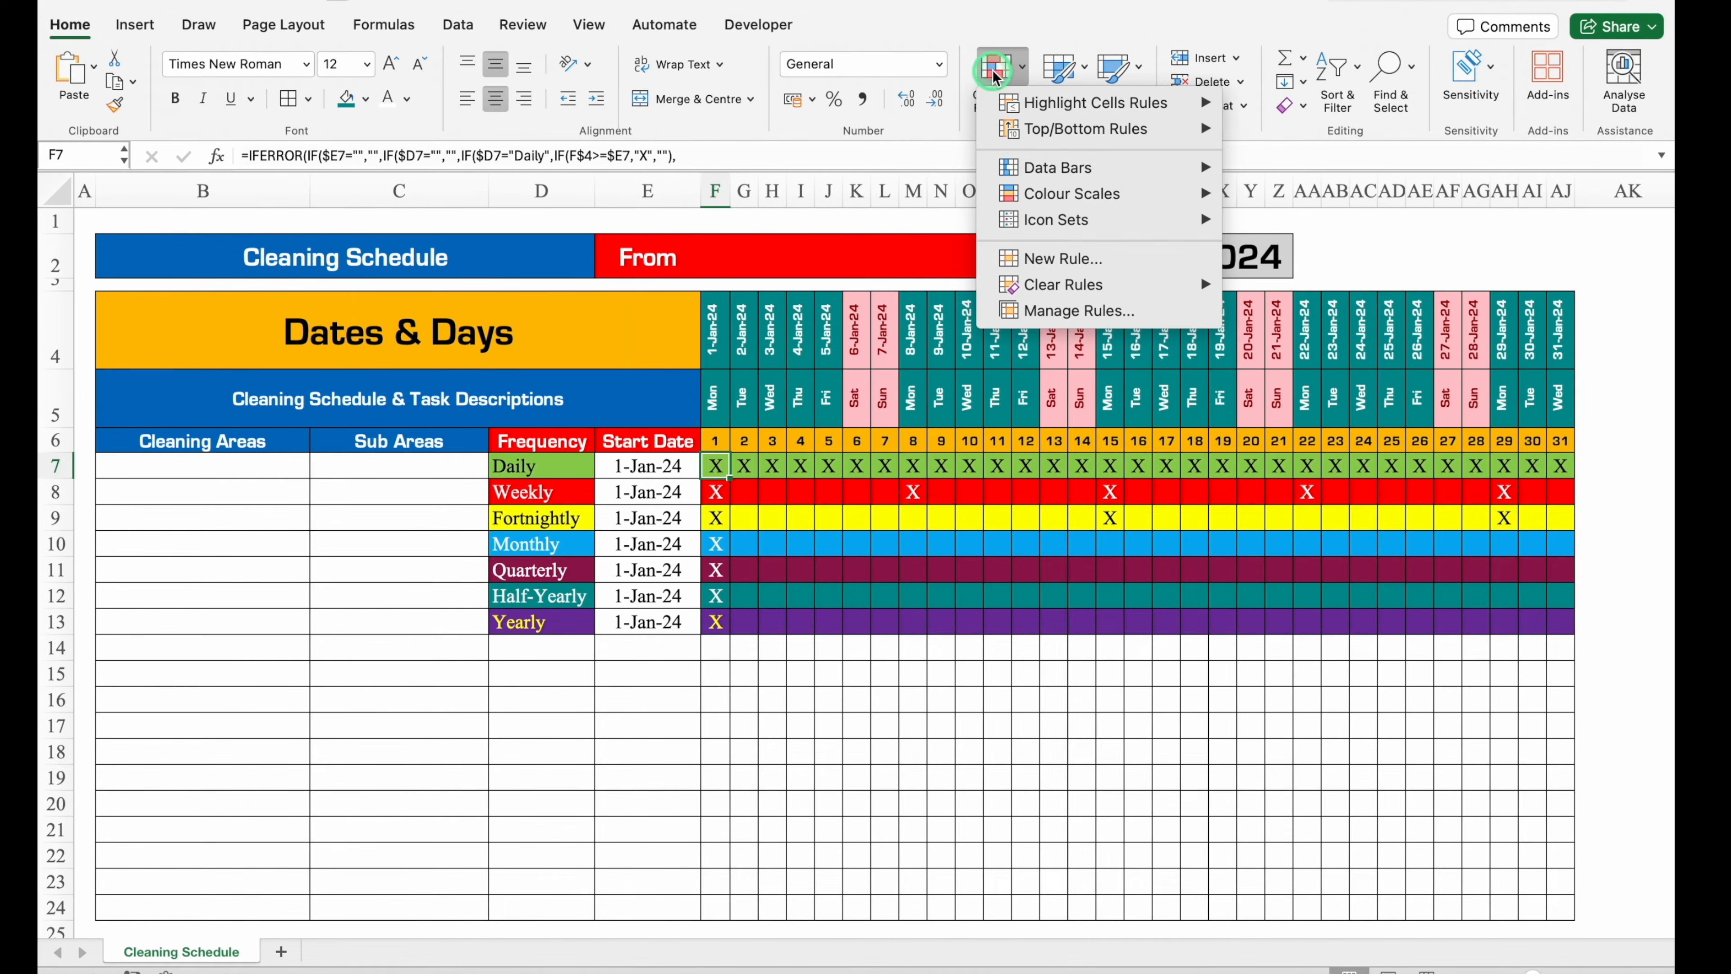
mouse_move(1094, 104)
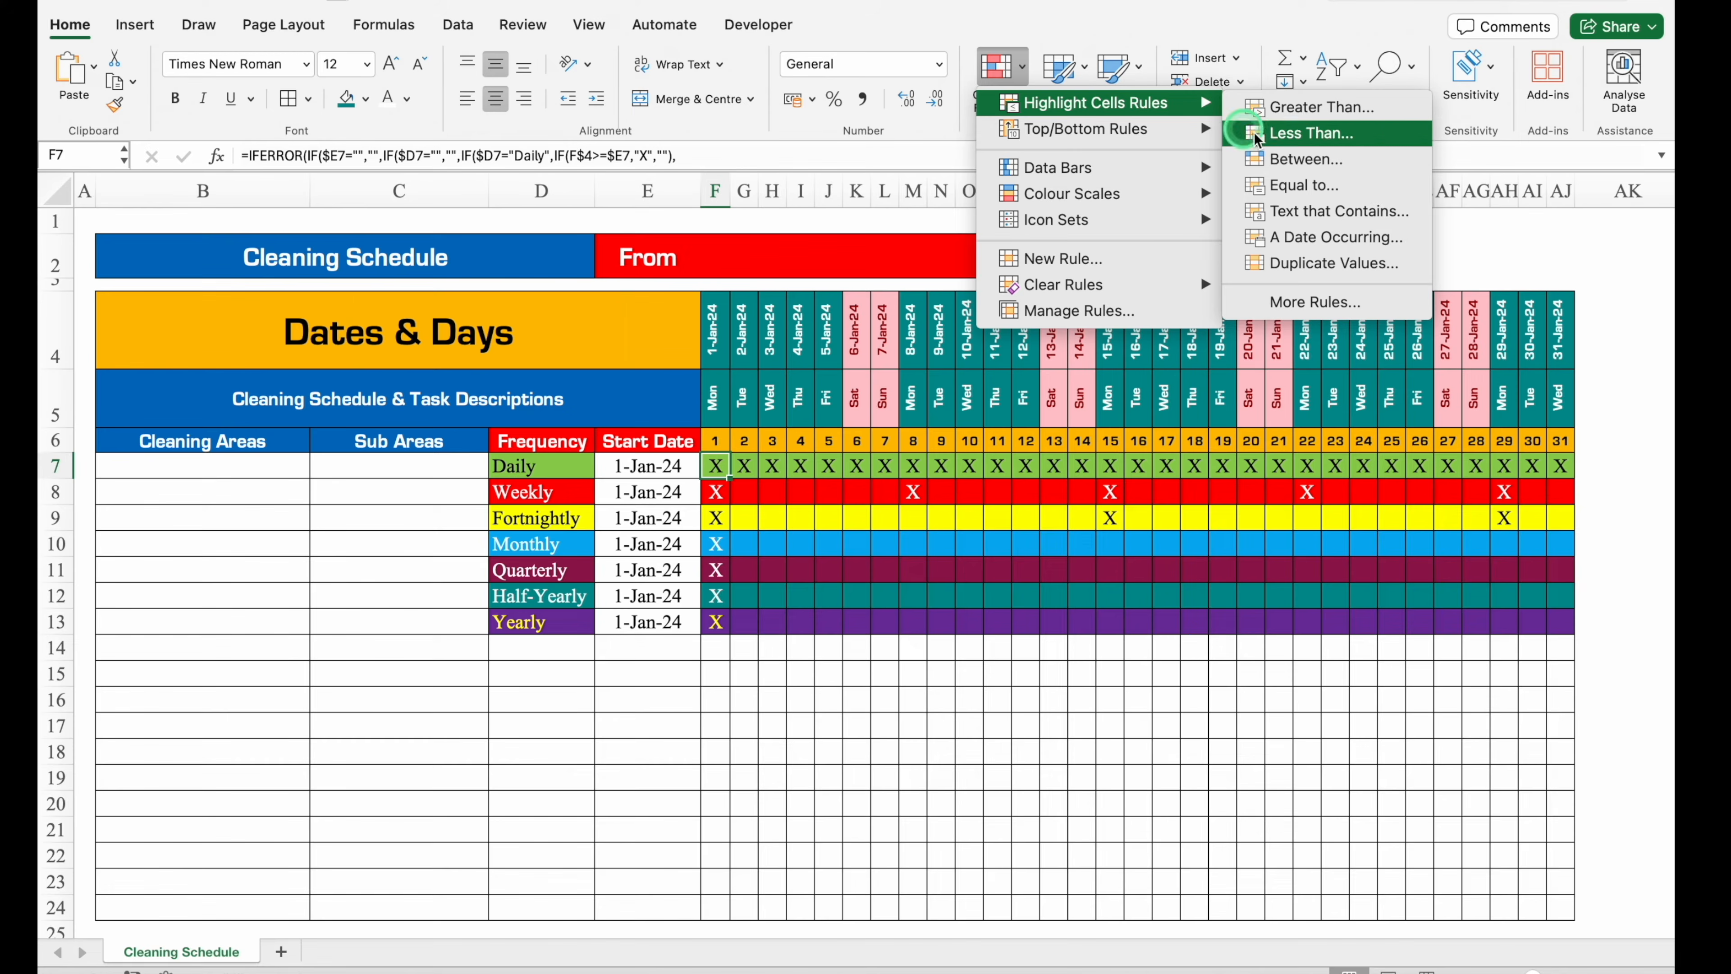
left_click(1302, 185)
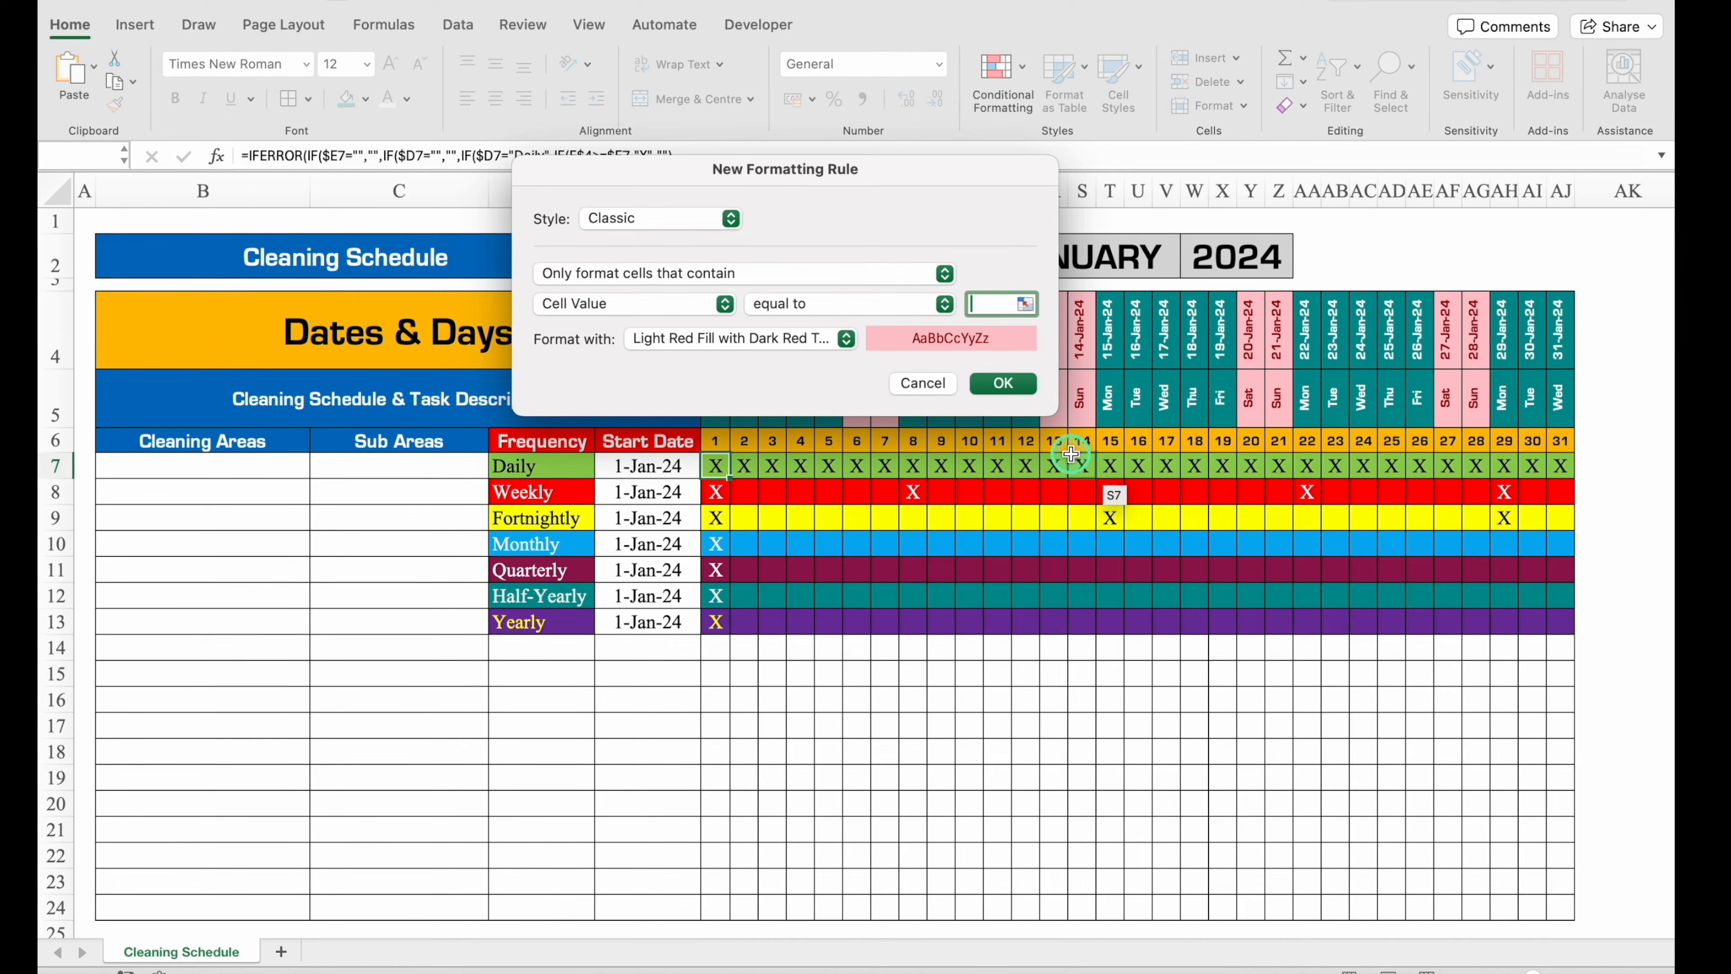
type("\"\"")
Give the blank-value rule a custom format with white fill and white font, and apply it to F7.
left_click(845, 339)
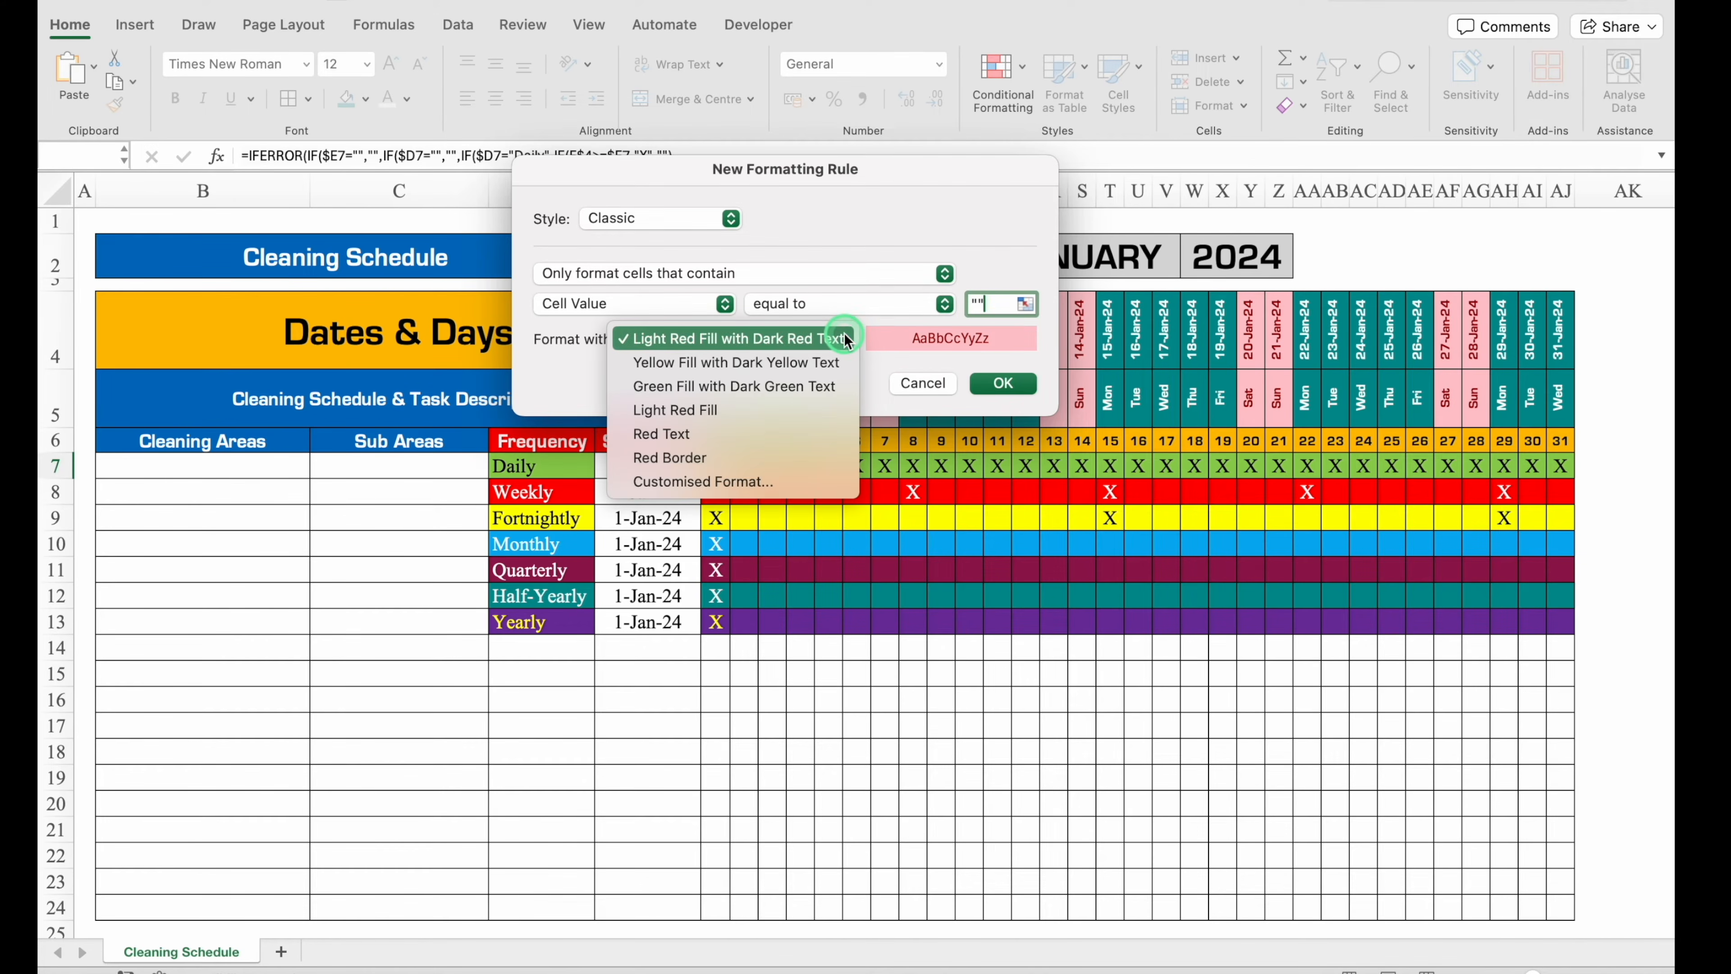
left_click(739, 482)
left_click(959, 112)
left_click(792, 194)
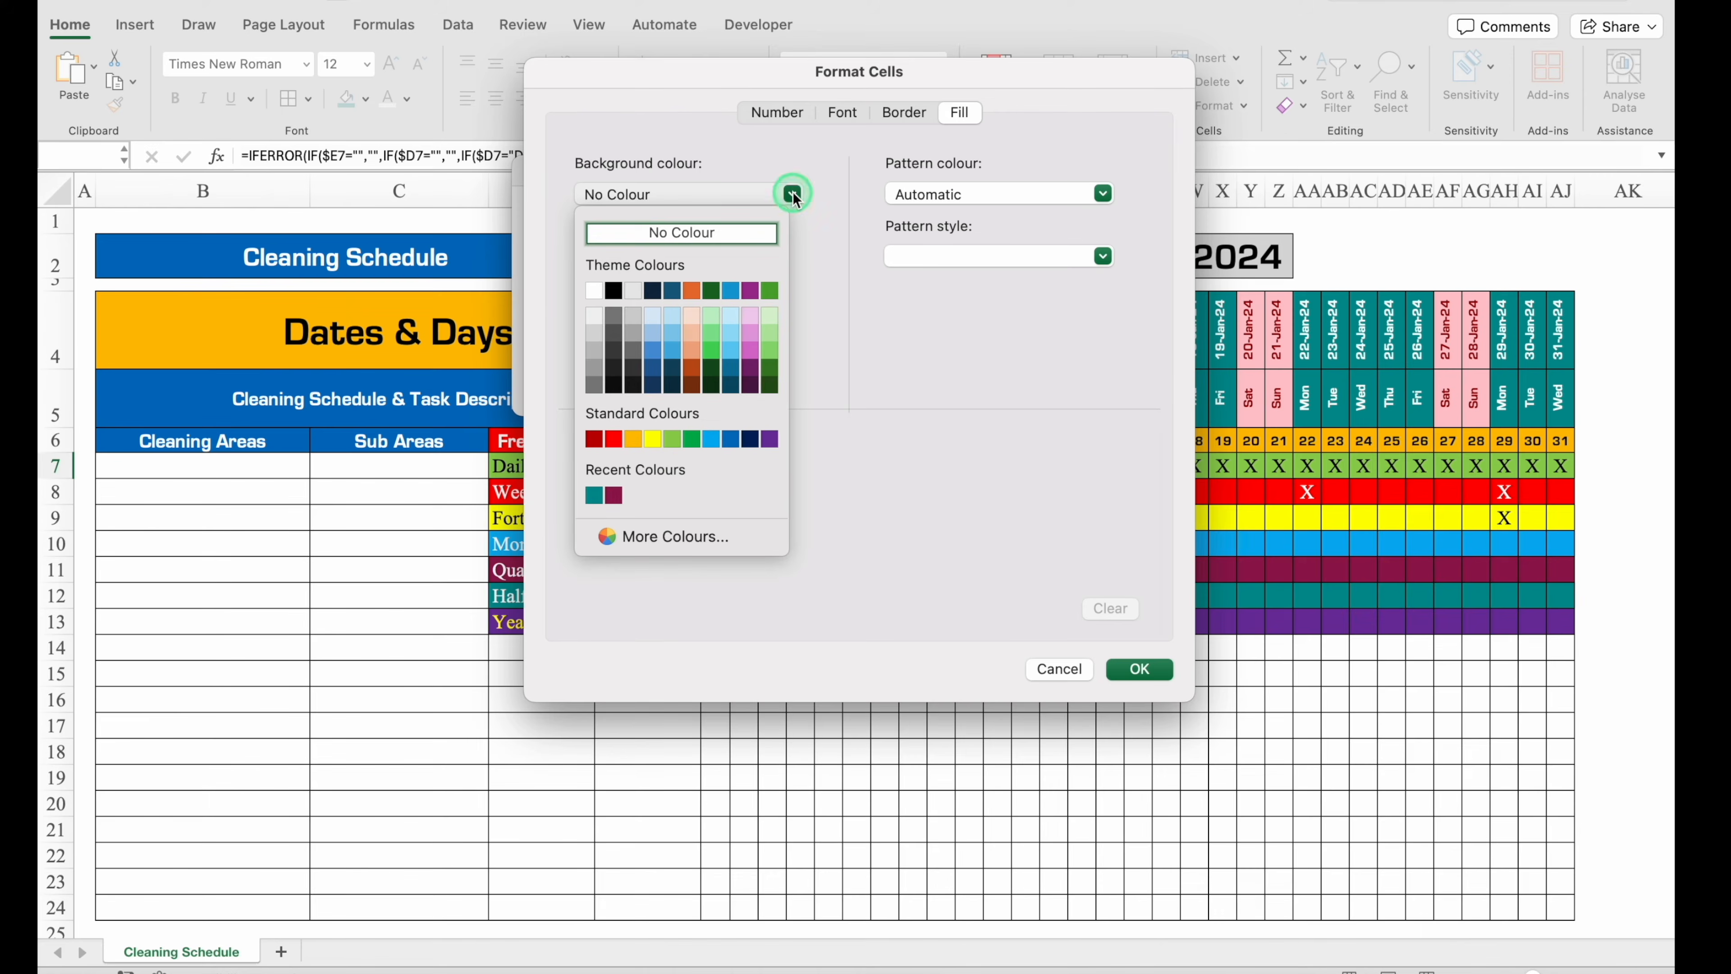
left_click(594, 289)
left_click(843, 112)
left_click(886, 172)
left_click(999, 362)
left_click(905, 453)
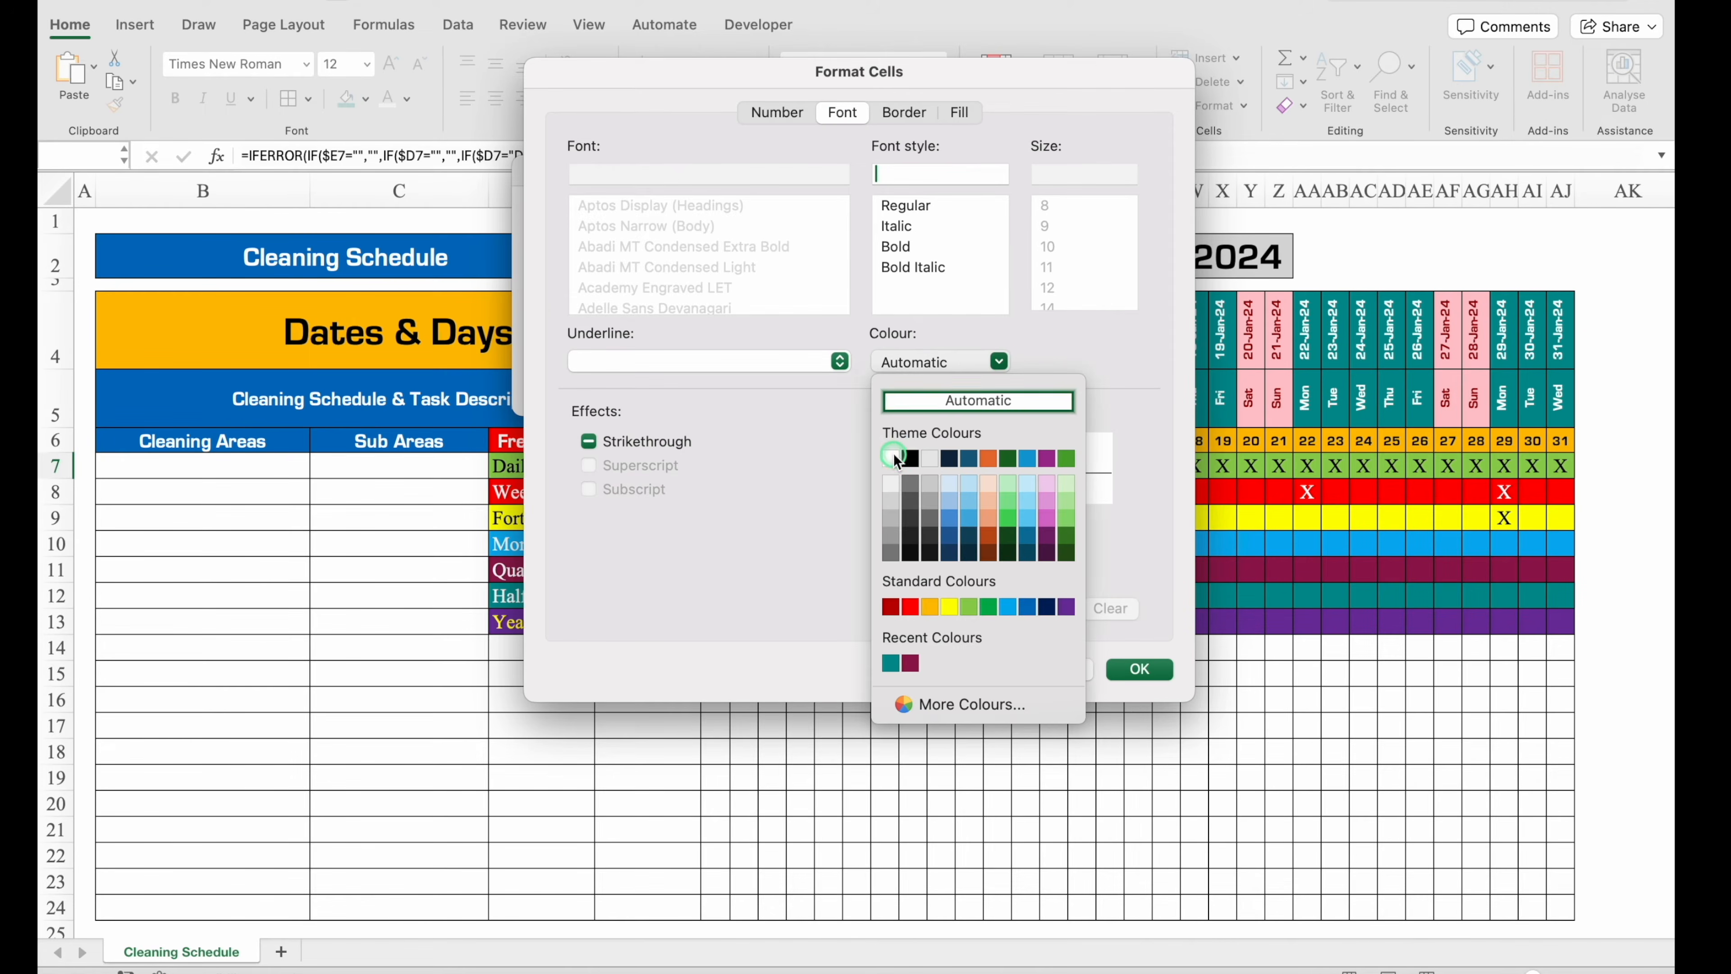
left_click(1139, 669)
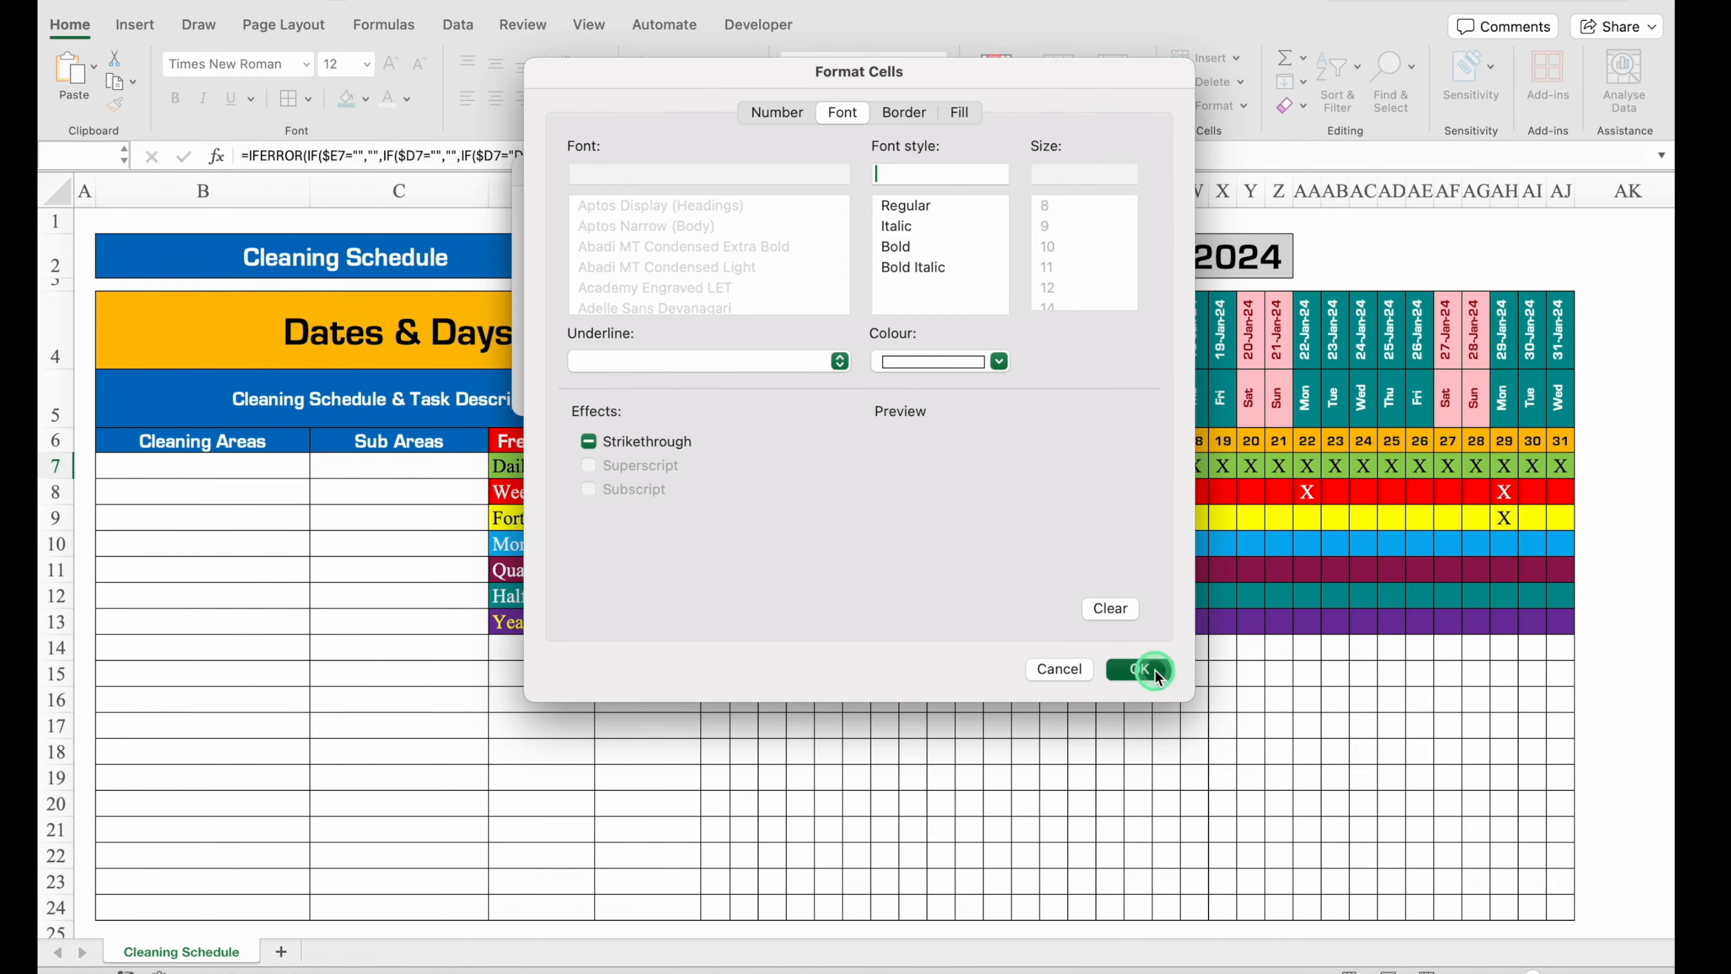
left_click(1000, 380)
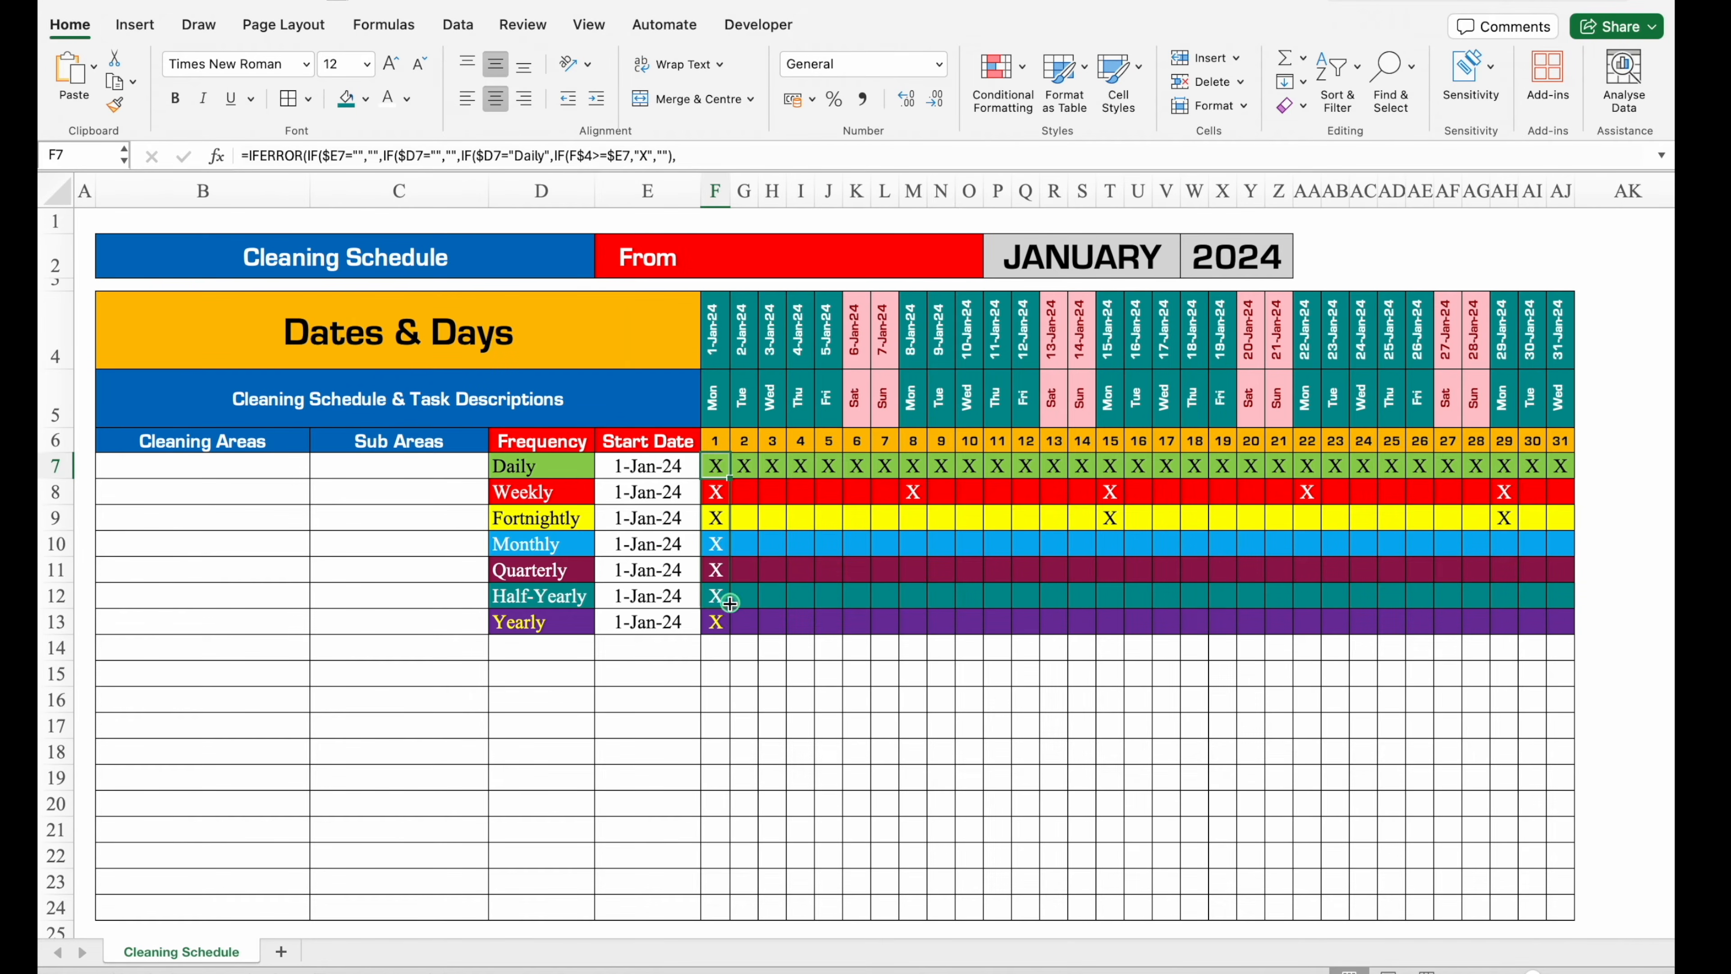
Fill cell F7 down to F13 and across to column AJ to spread its formula and blank-value formatting.
left_click_drag(732, 627, 732, 629)
left_click_drag(730, 634, 1570, 647)
left_click(668, 689)
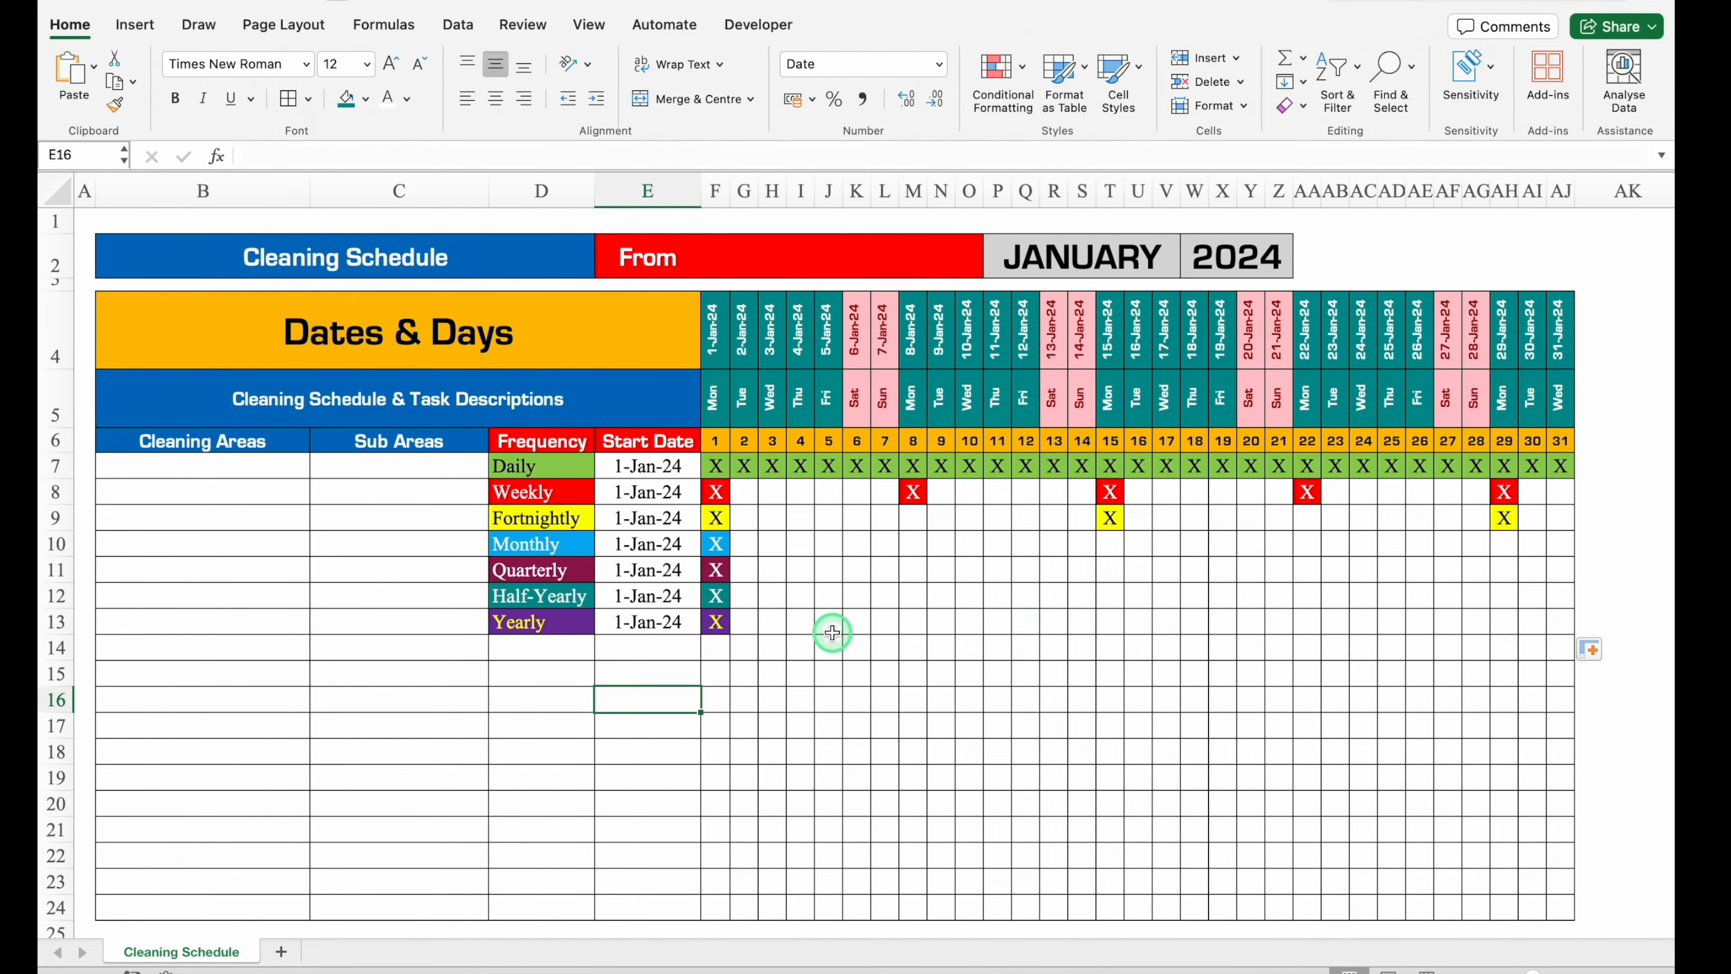
Fill cell F13 down to row 24 and across to column AJ to cover the remaining schedule rows.
left_click(716, 622)
left_click_drag(730, 635, 733, 798)
left_click_drag(743, 909, 743, 909)
left_click_drag(729, 920, 1574, 887)
Extend the date and weekday headers in AJ4:AJ5 across to column NG, through 31-Dec-24.
left_click(1591, 257)
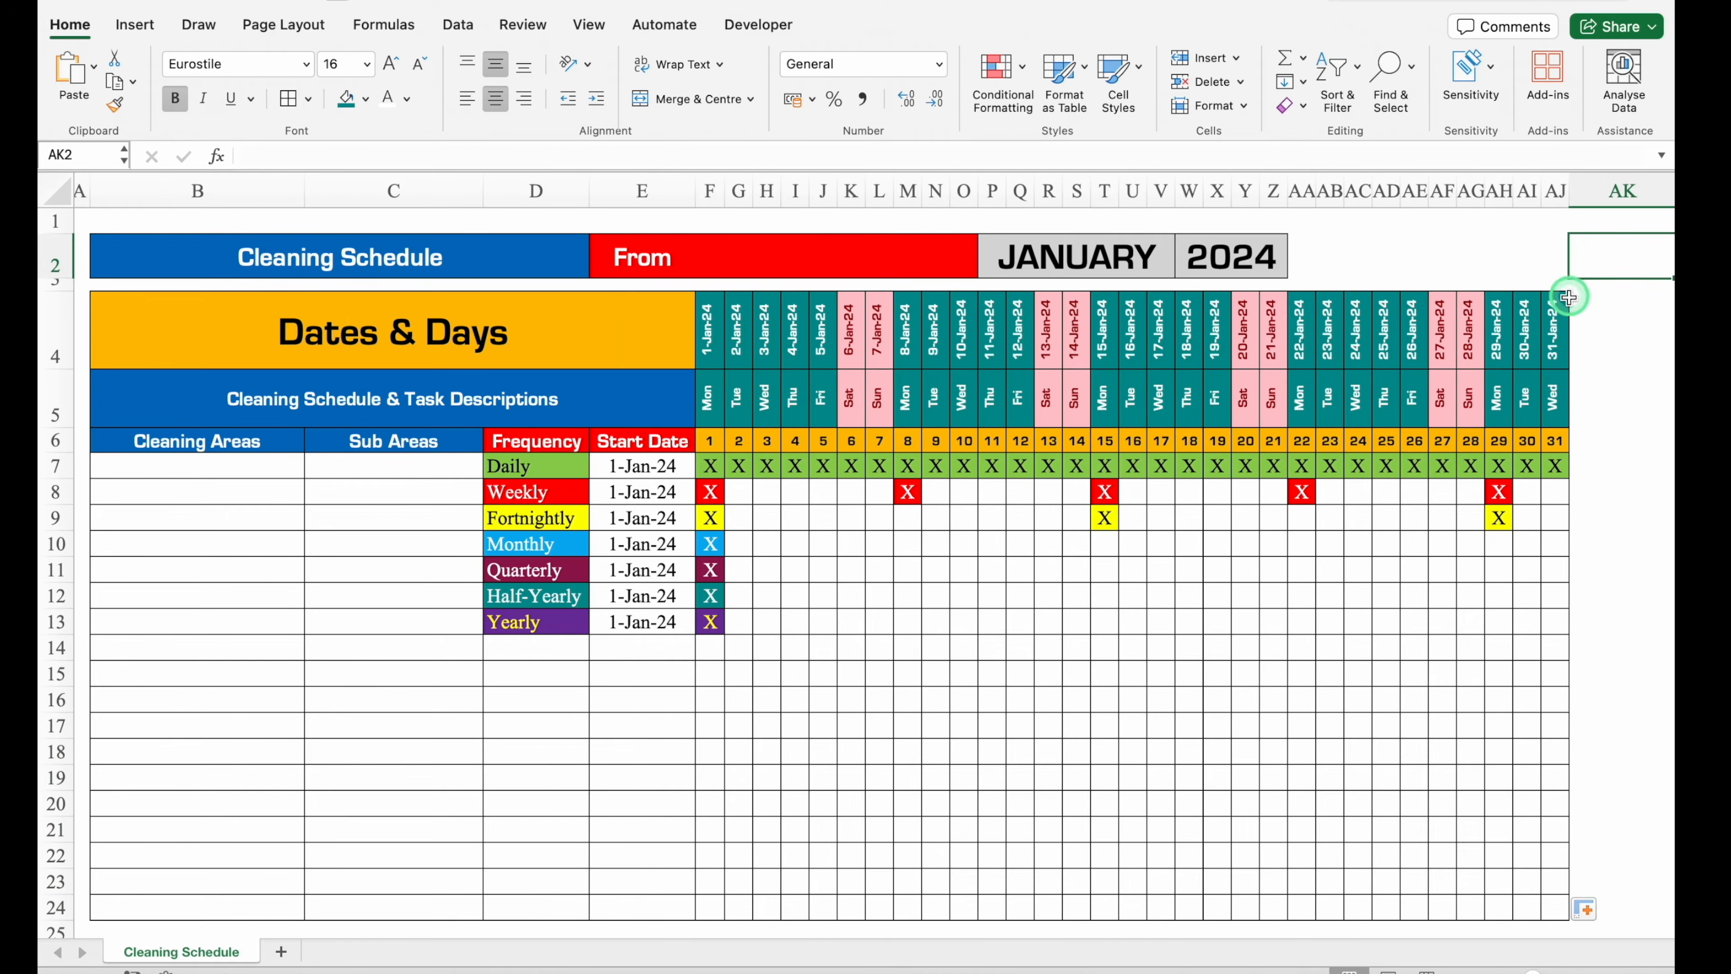
mouse_move(1555, 312)
left_mouse_down()
mouse_move(1571, 427)
mouse_move(1670, 430)
mouse_move(626, 408)
mouse_move(1618, 424)
left_mouse_up()
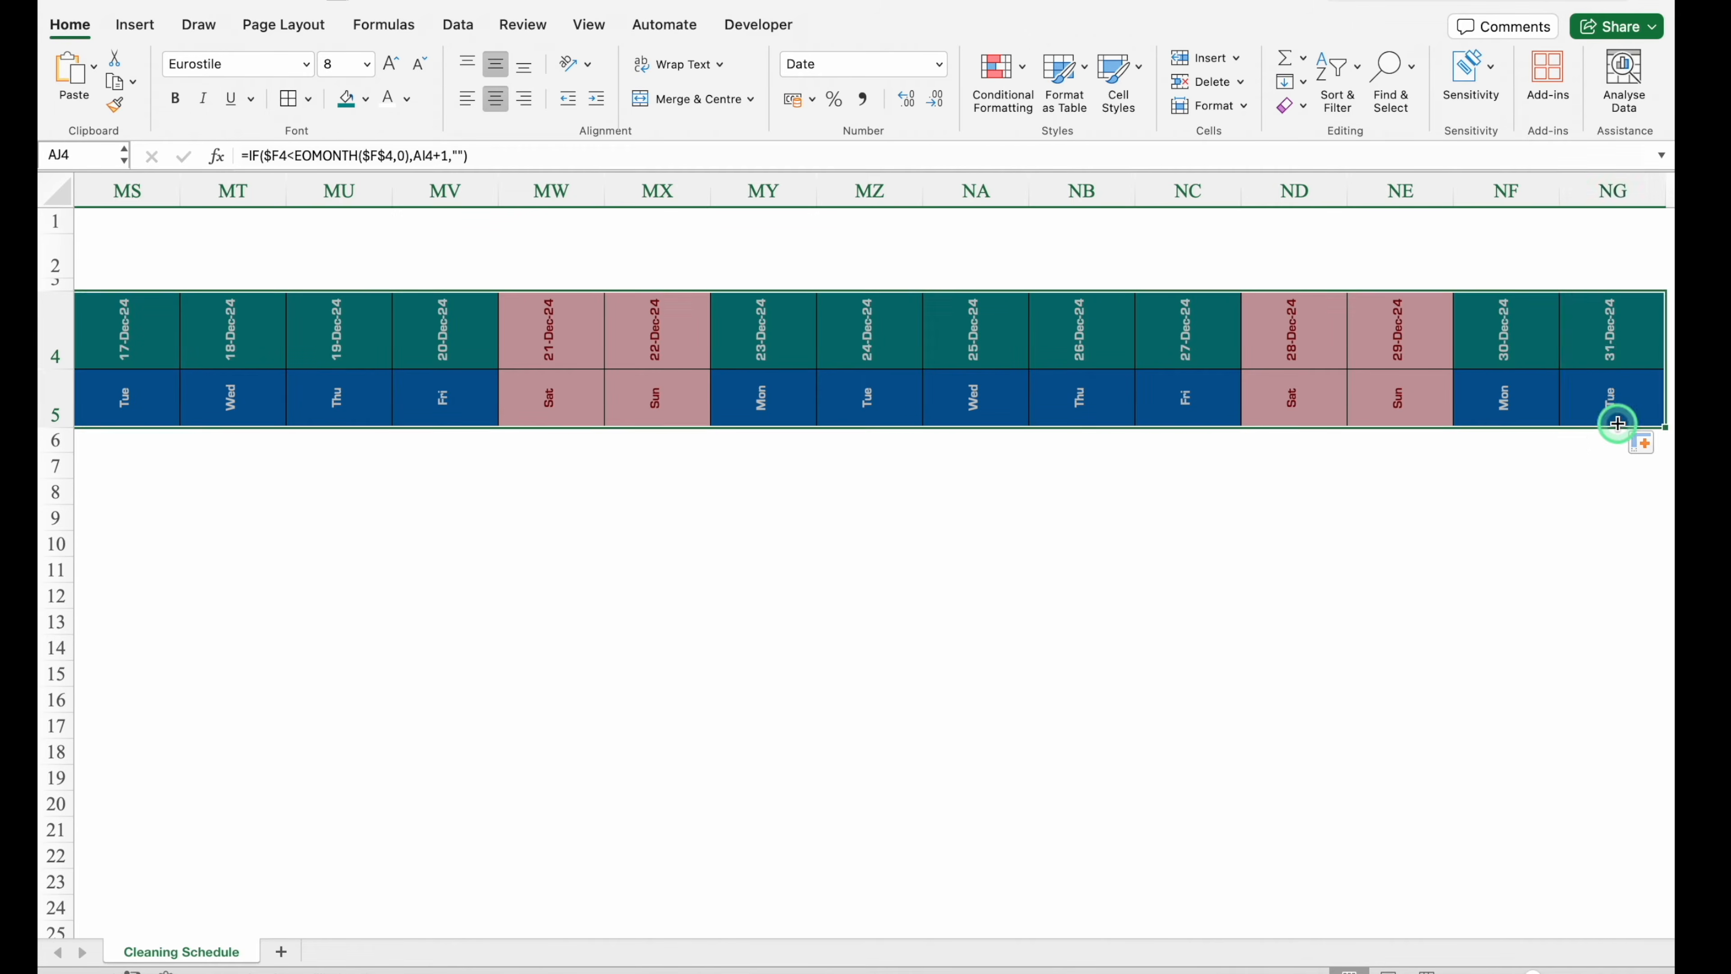
left_click(1567, 492)
Auto-fit the widths of columns AK to NG so the new date columns are narrow.
left_click_drag(1600, 197, 40, 258)
left_click_drag(1504, 194, 1628, 194)
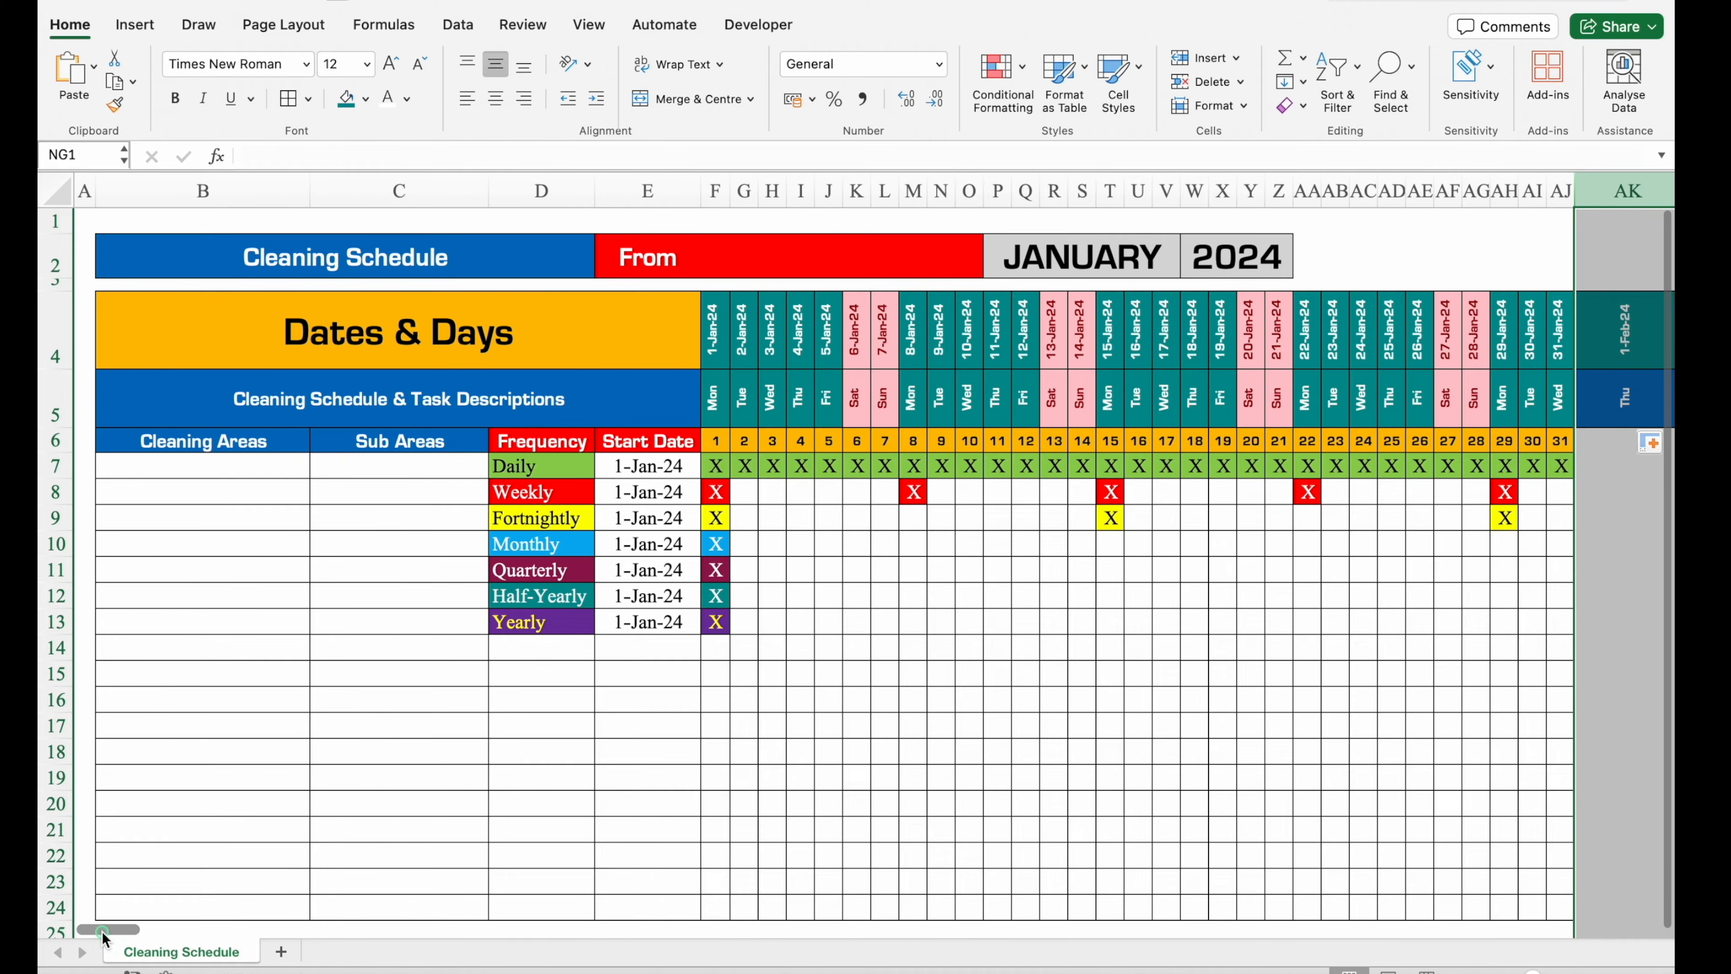
left_click_drag(104, 933, 146, 928)
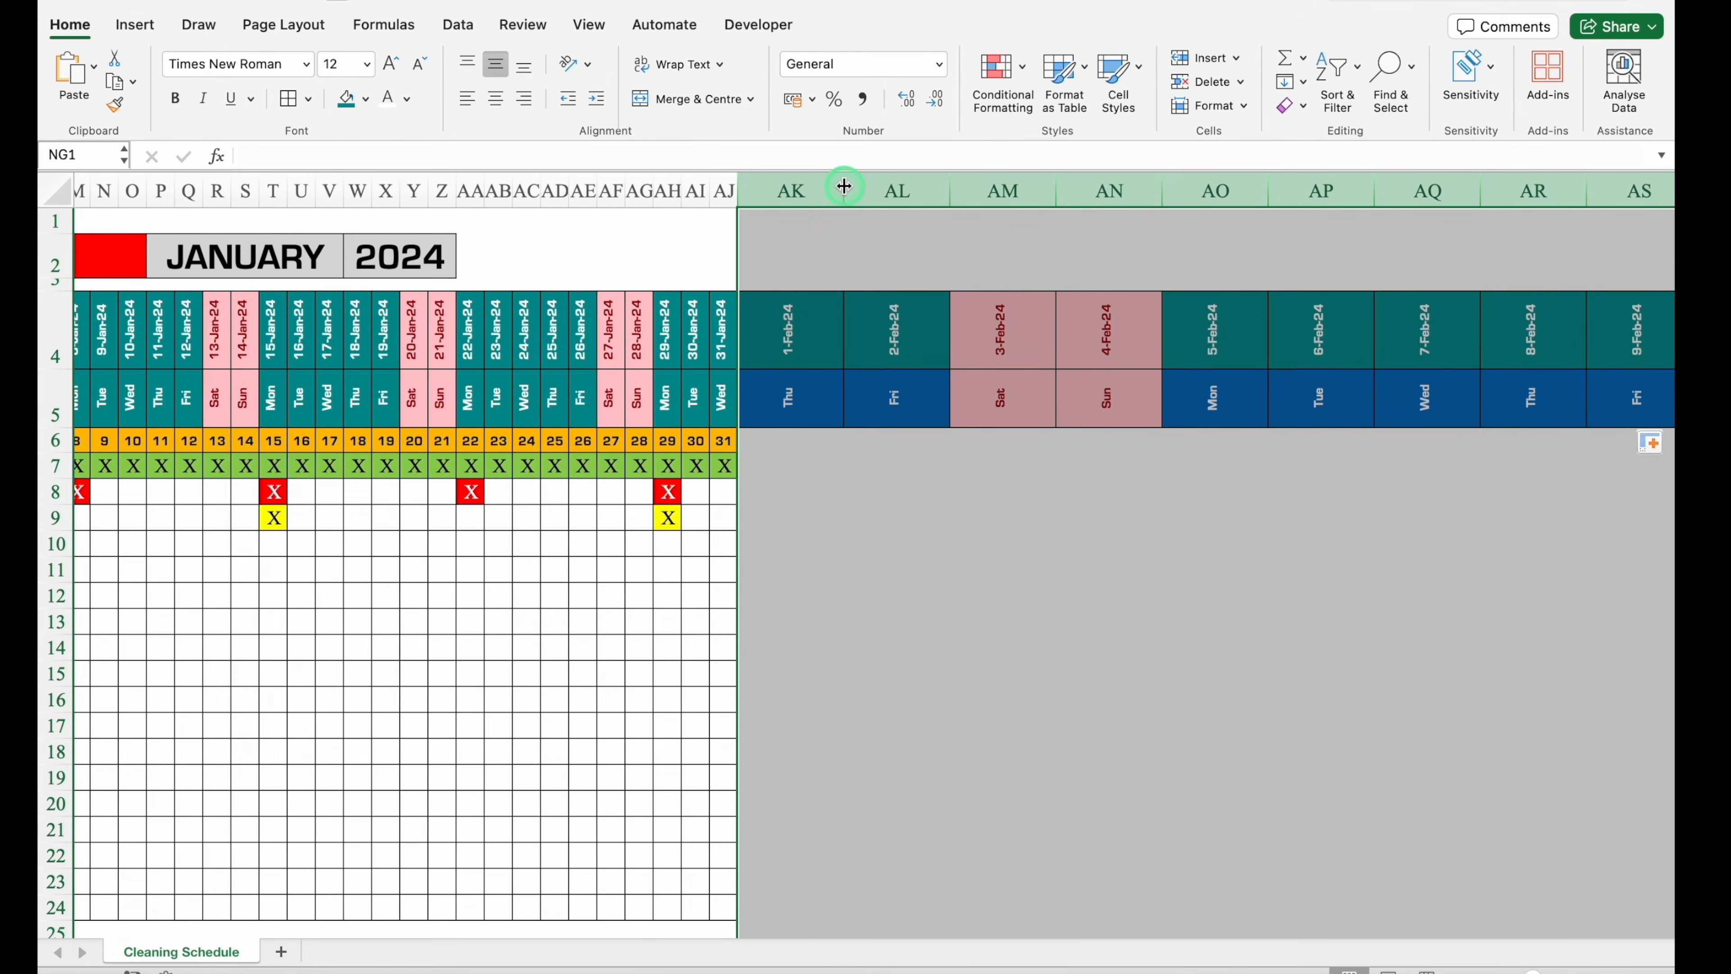
double_click(843, 186)
left_click(834, 492)
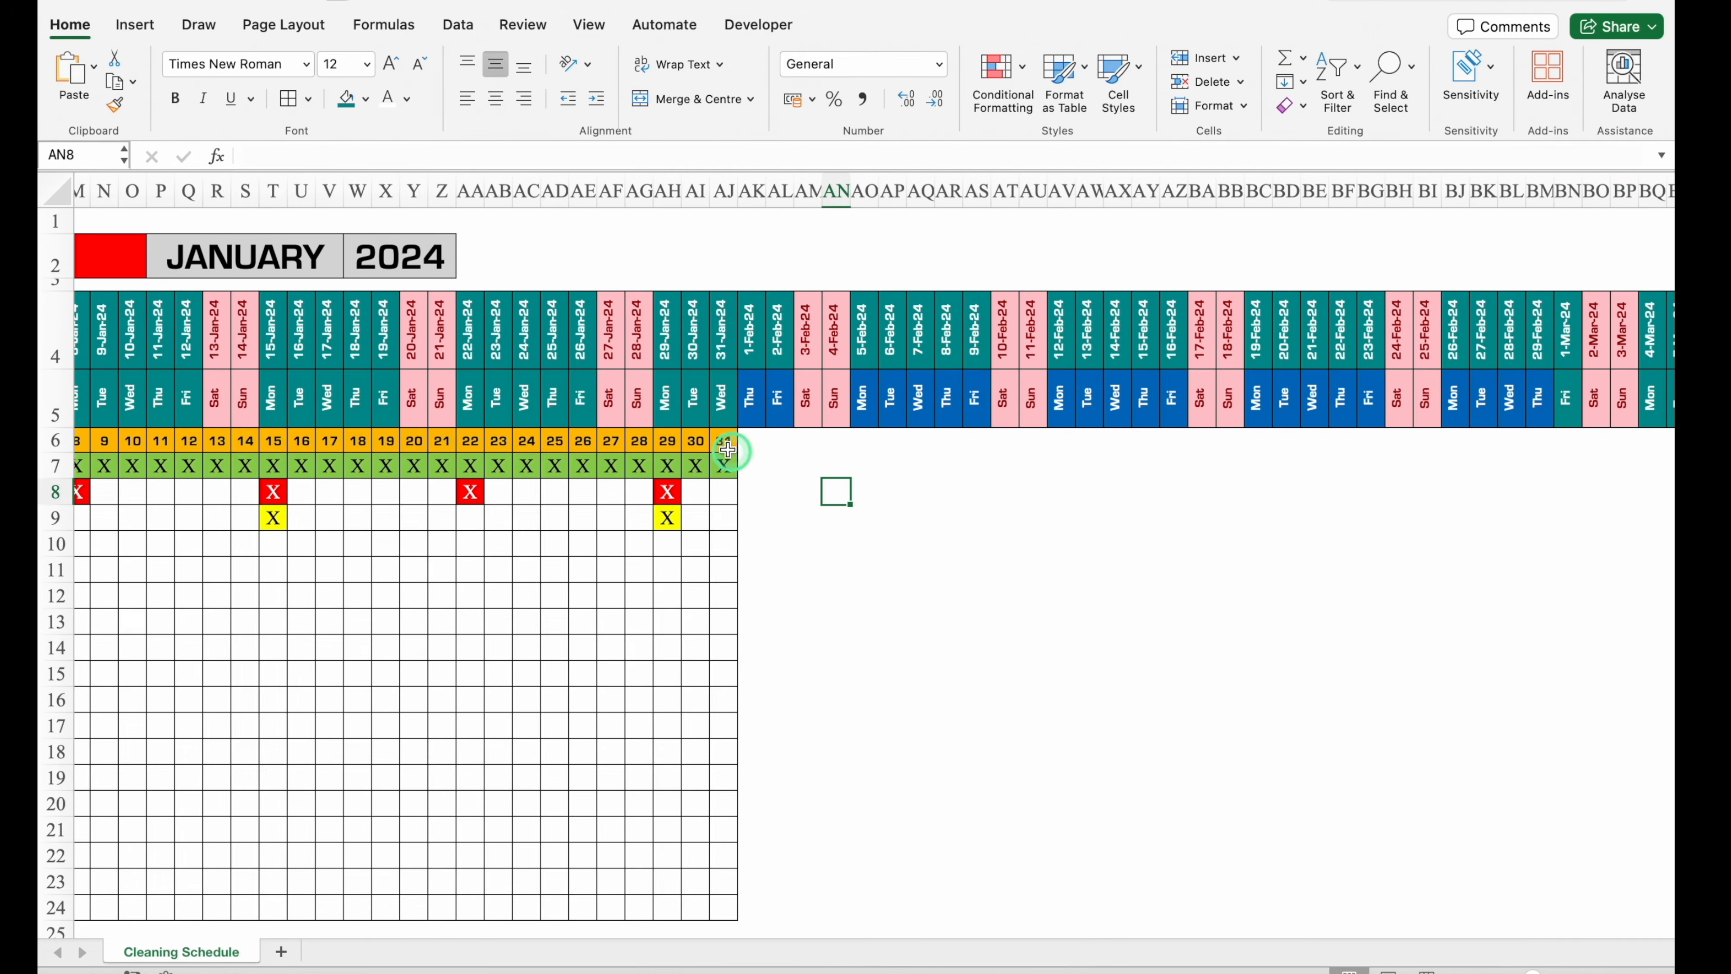
Extend the day numbers in row 6 from column AJ across to column NG, through 366.
left_click(702, 441)
left_click_drag(719, 442, 1557, 451)
left_click(1556, 185)
left_click_drag(1556, 185, 453, 595)
Fill the schedule formulas in AJ7:AJ24 across to column NG to cover the whole year.
left_click(741, 564)
left_click(536, 489)
left_click(512, 461)
left_click_drag(512, 460, 215, 882)
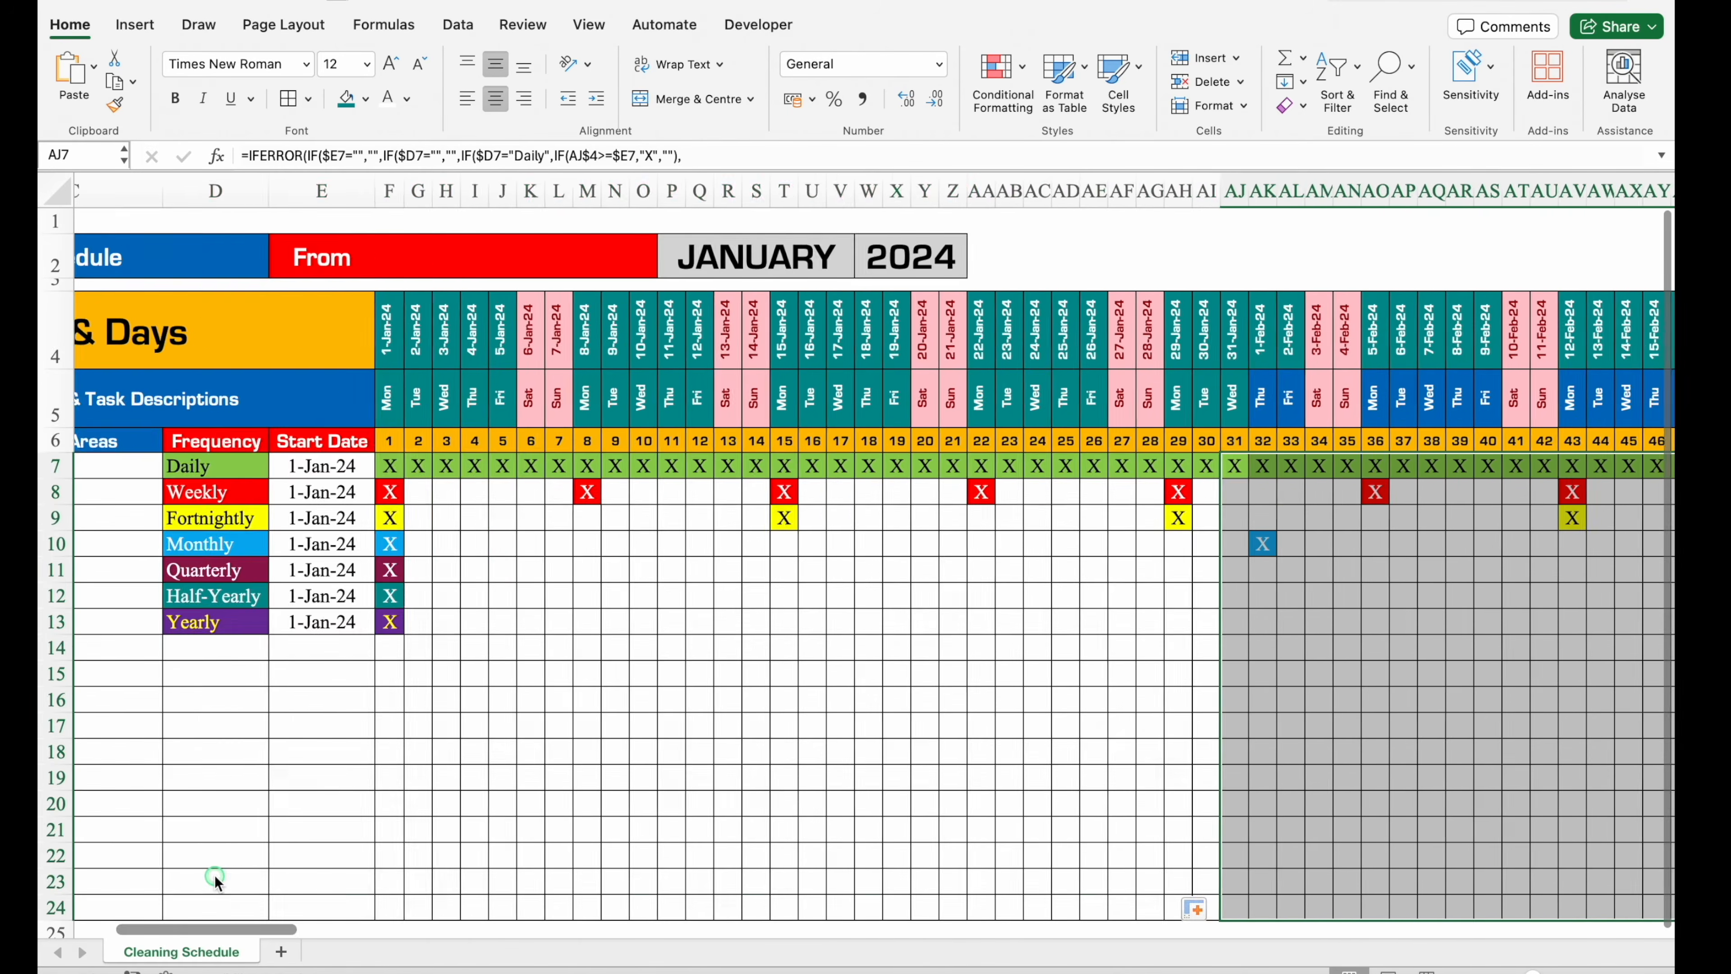
Begin the period formula in cell F2 beside "From" with =TEXT(MIN($F$4:$NG$4), covering the whole date row.
left_click(733, 248)
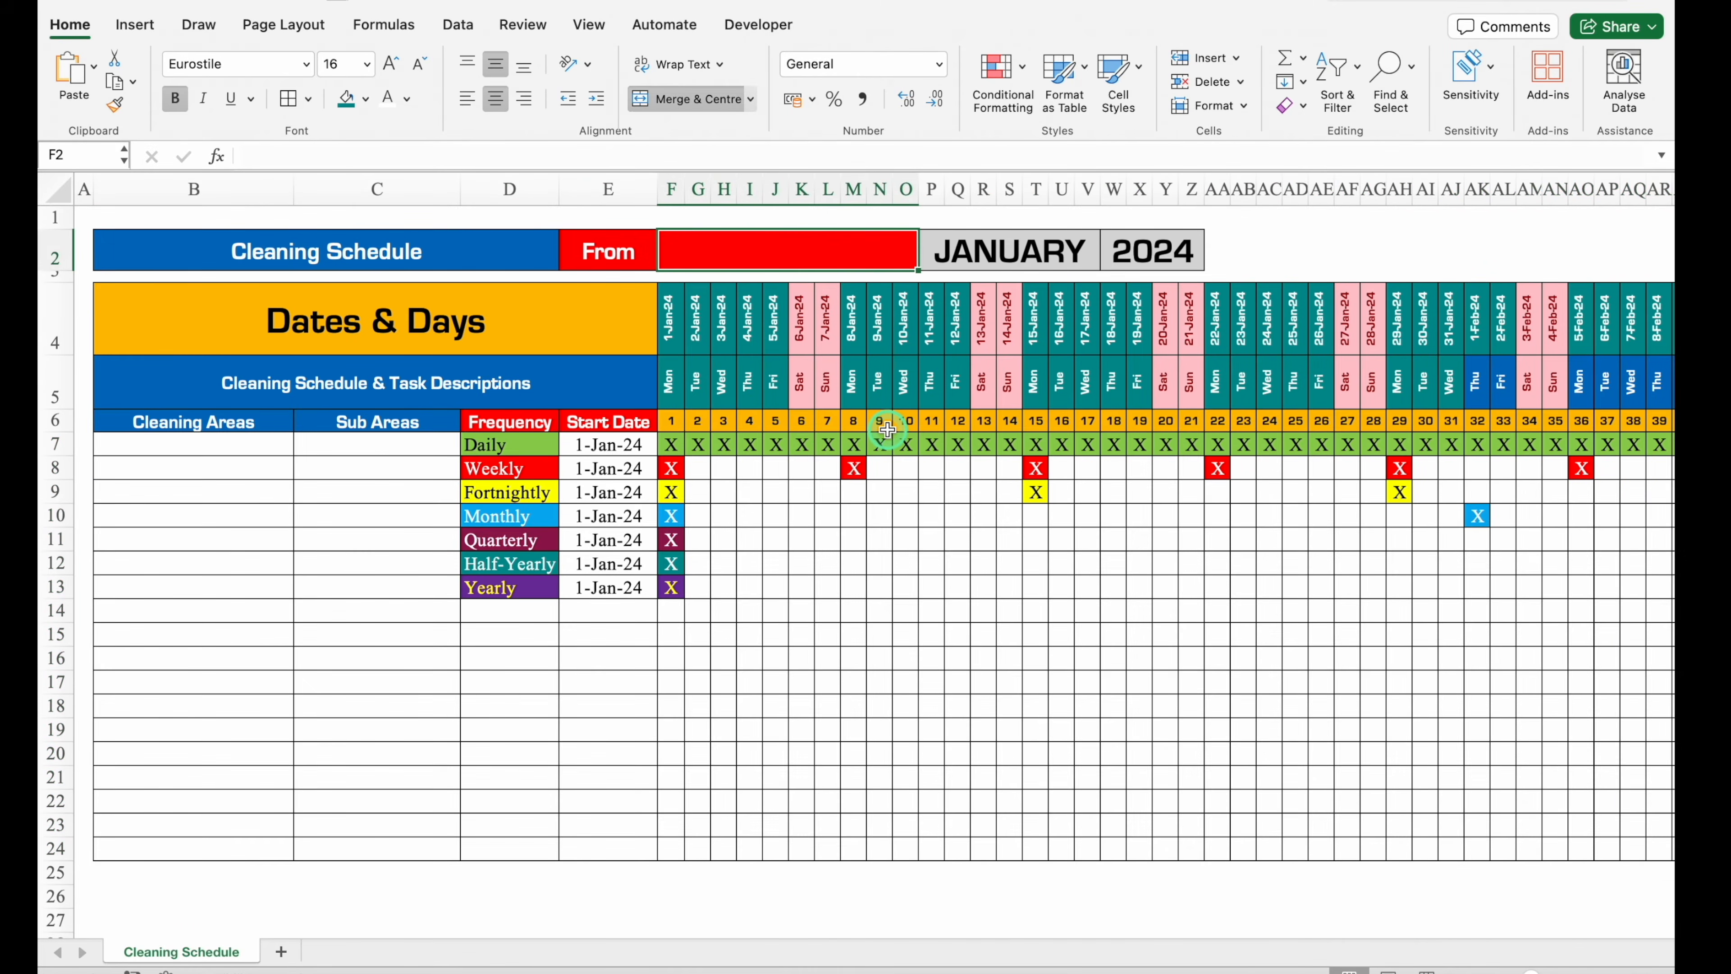
type("=")
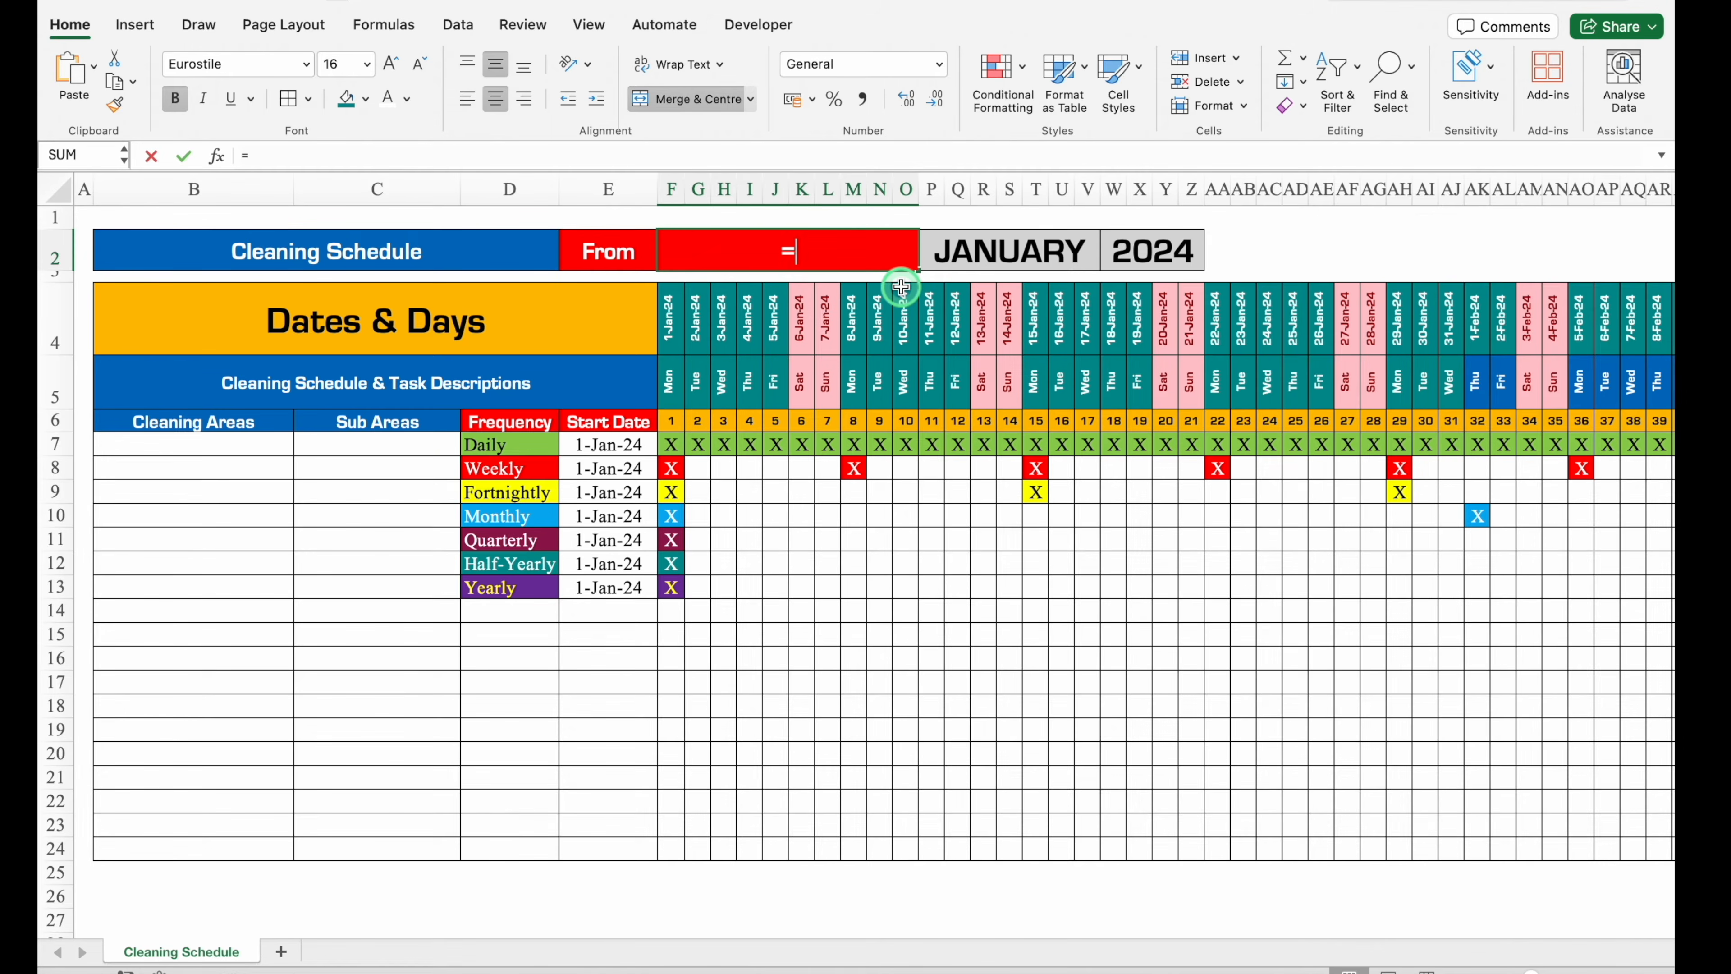
type("Text")
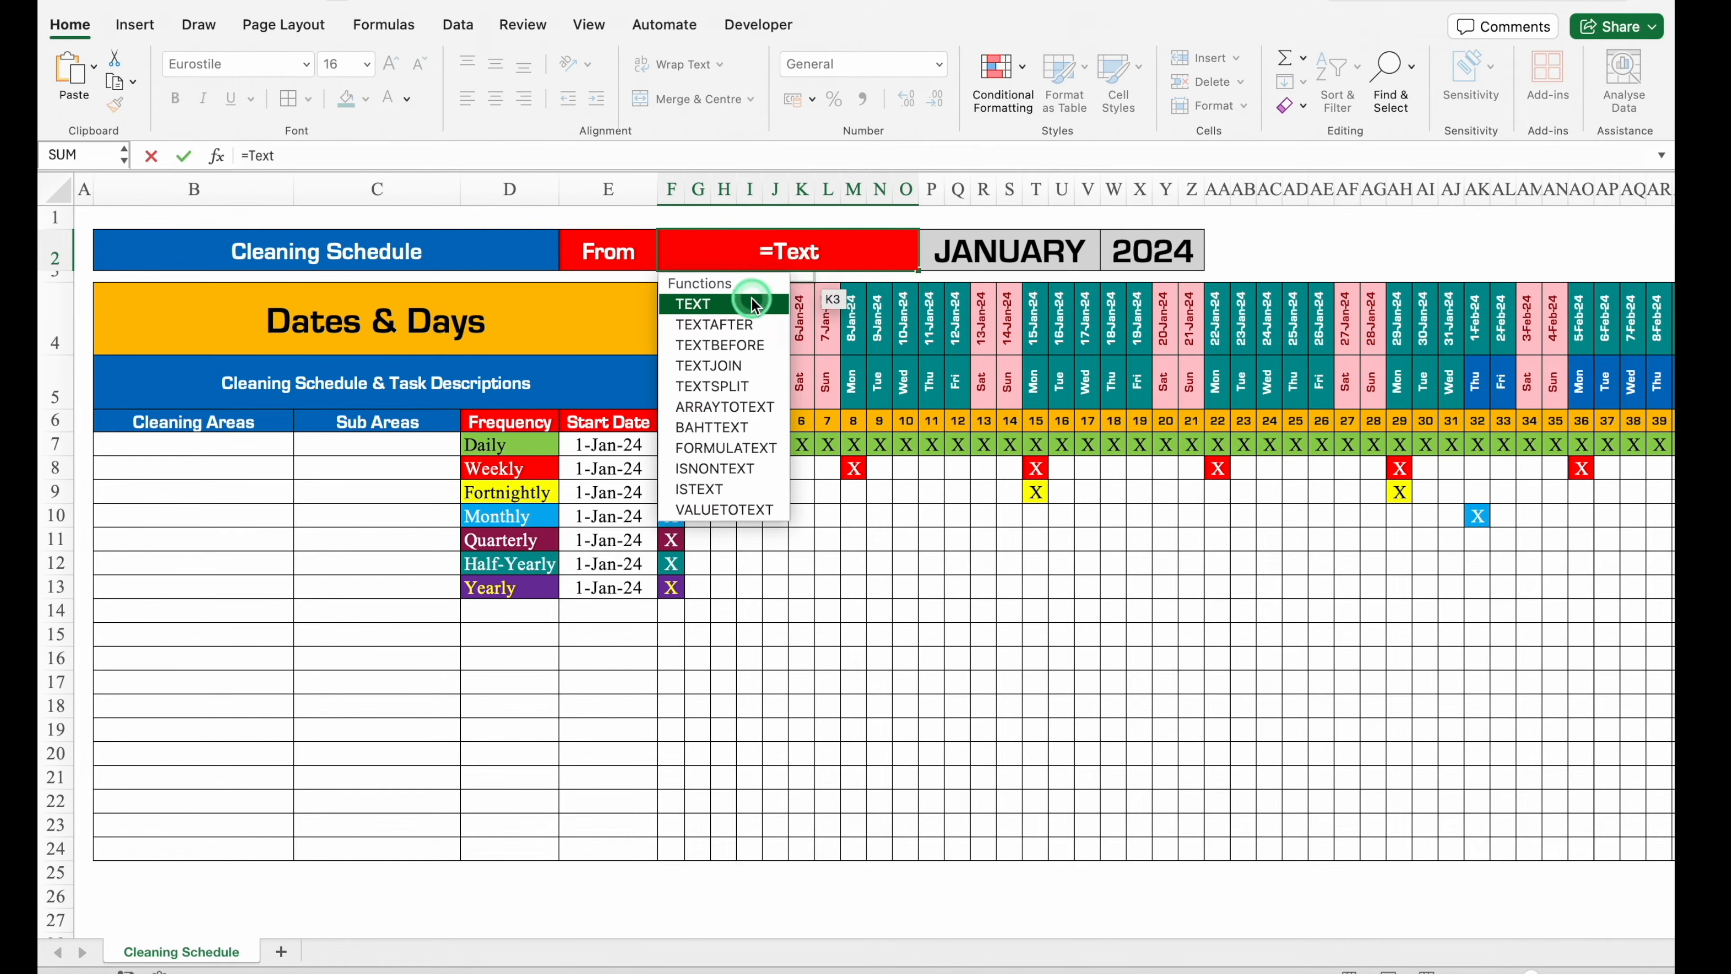
double_click(753, 301)
type("Min")
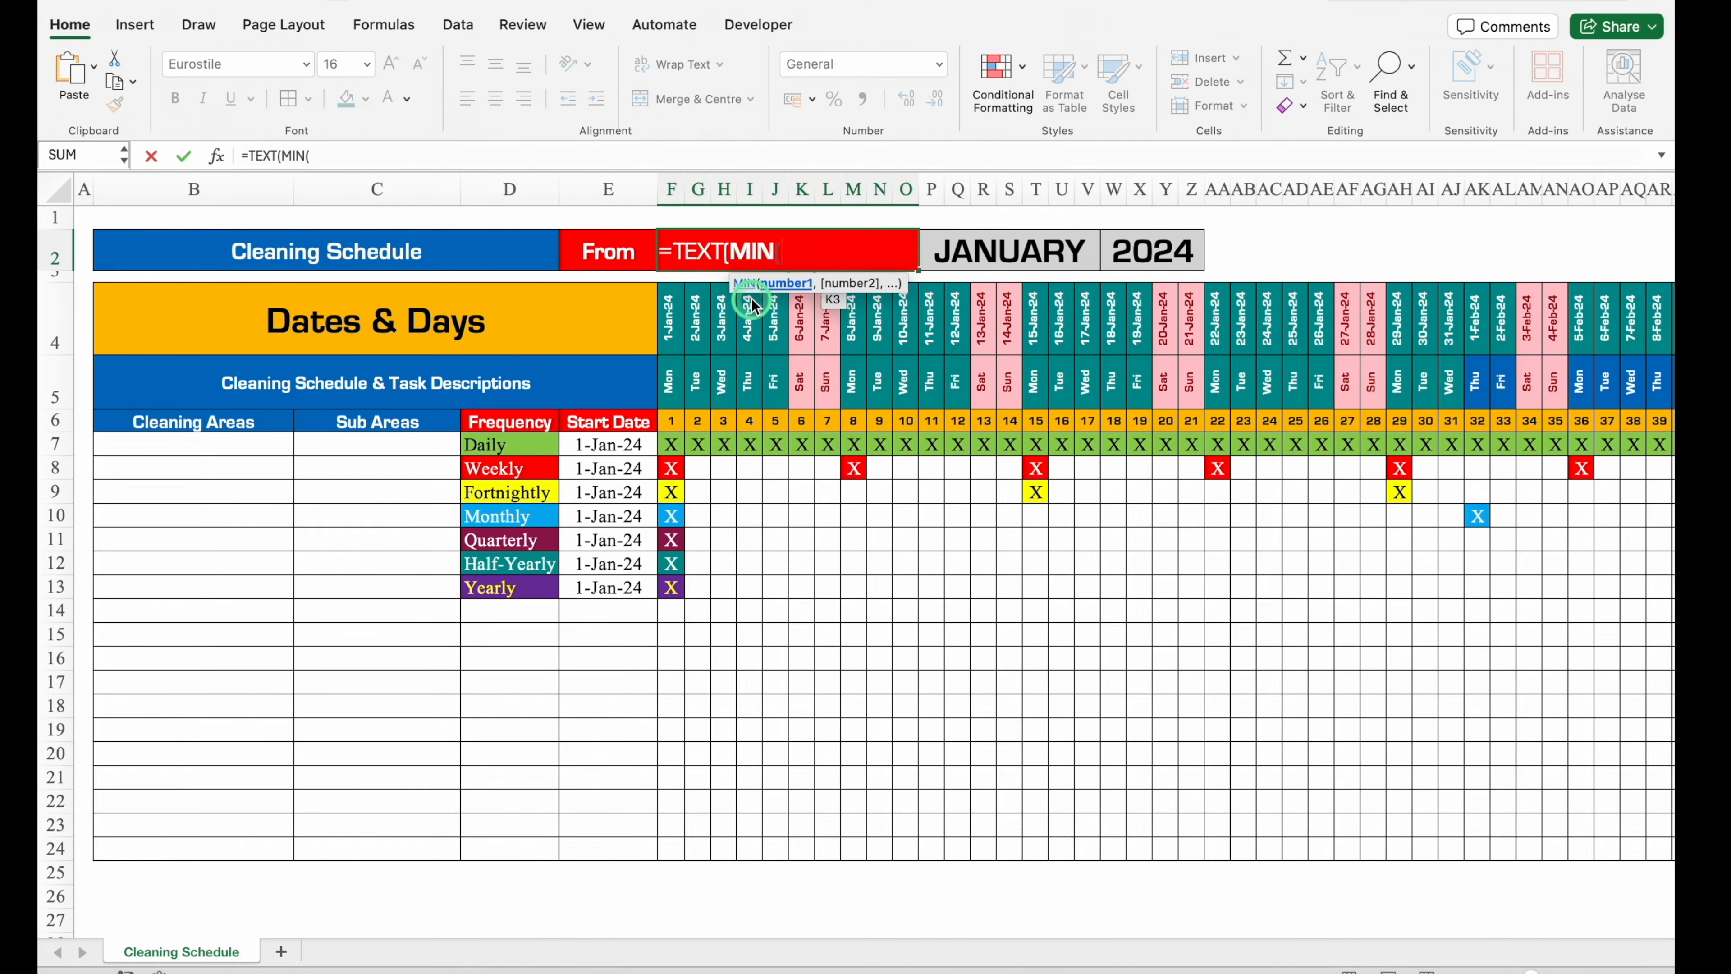
left_click(676, 323)
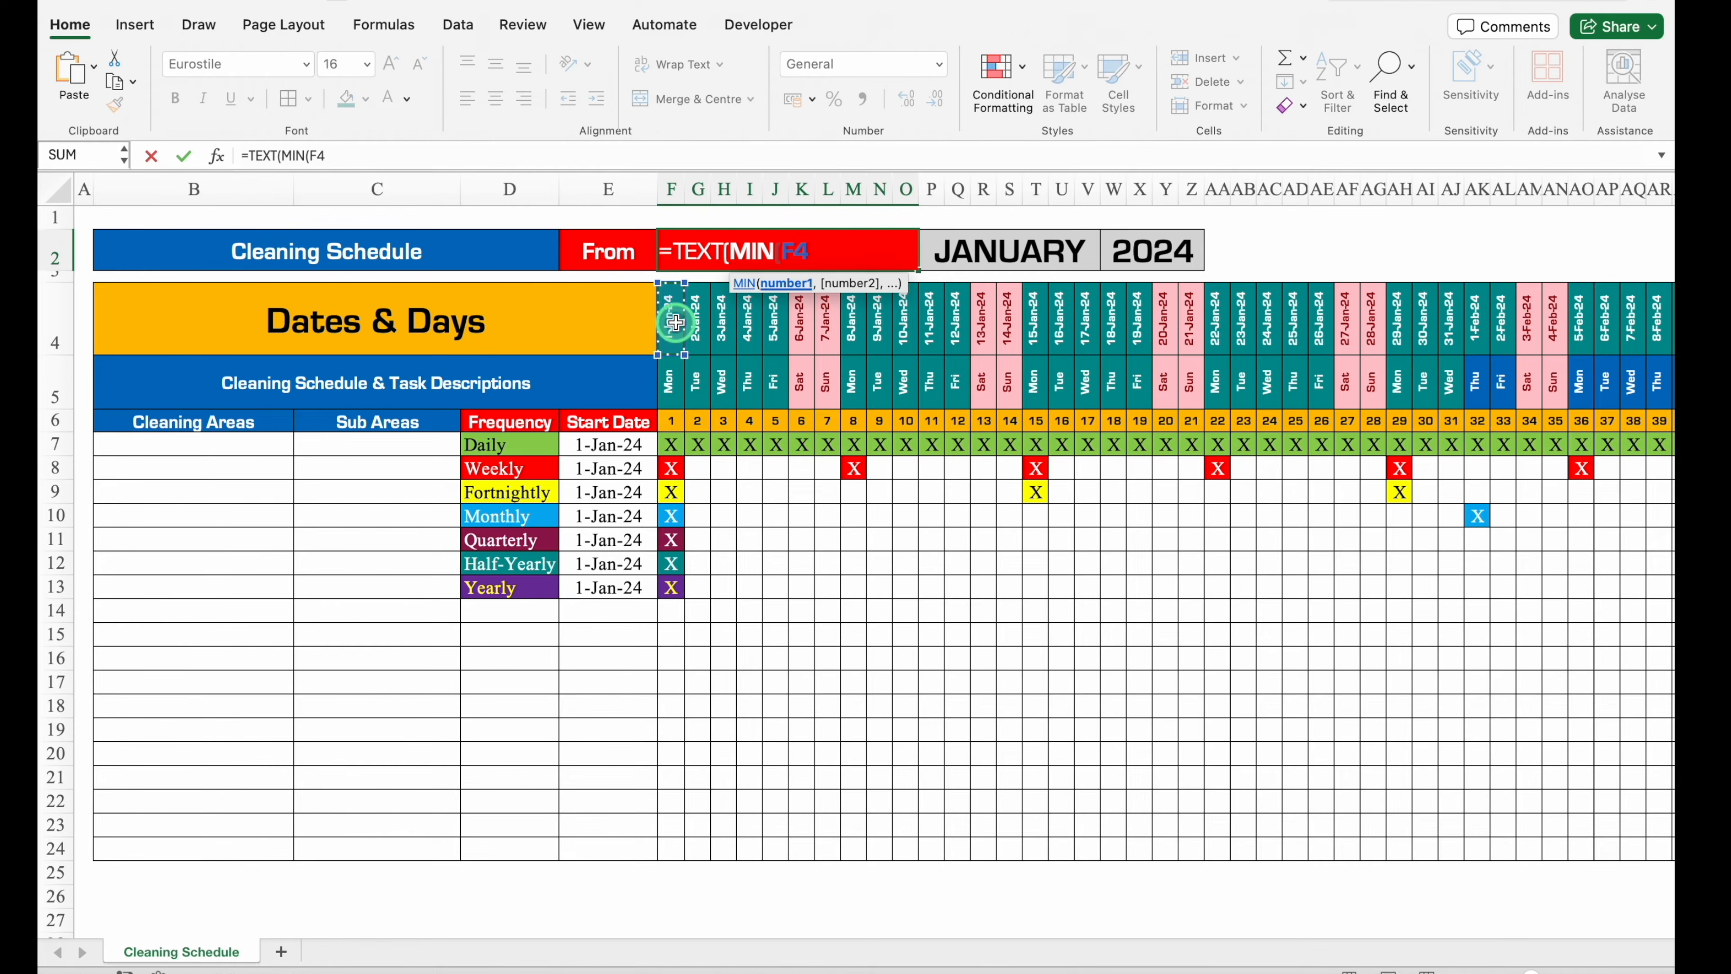
key("ctrl+shift+Right")
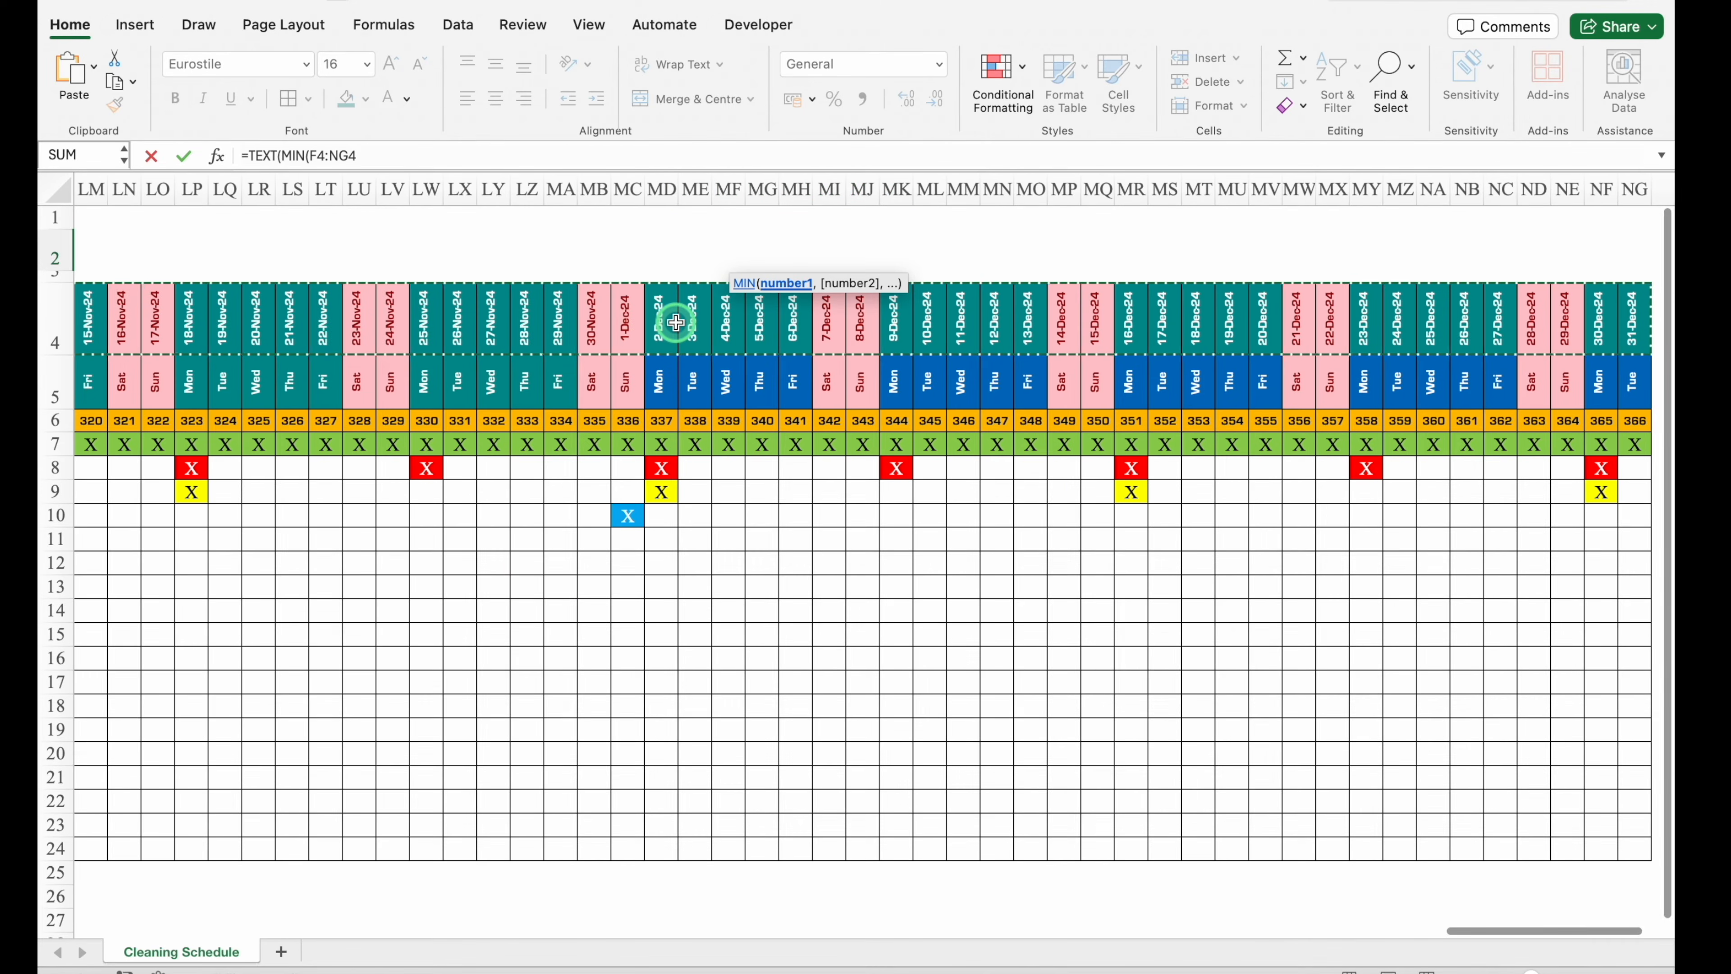
key("F4")
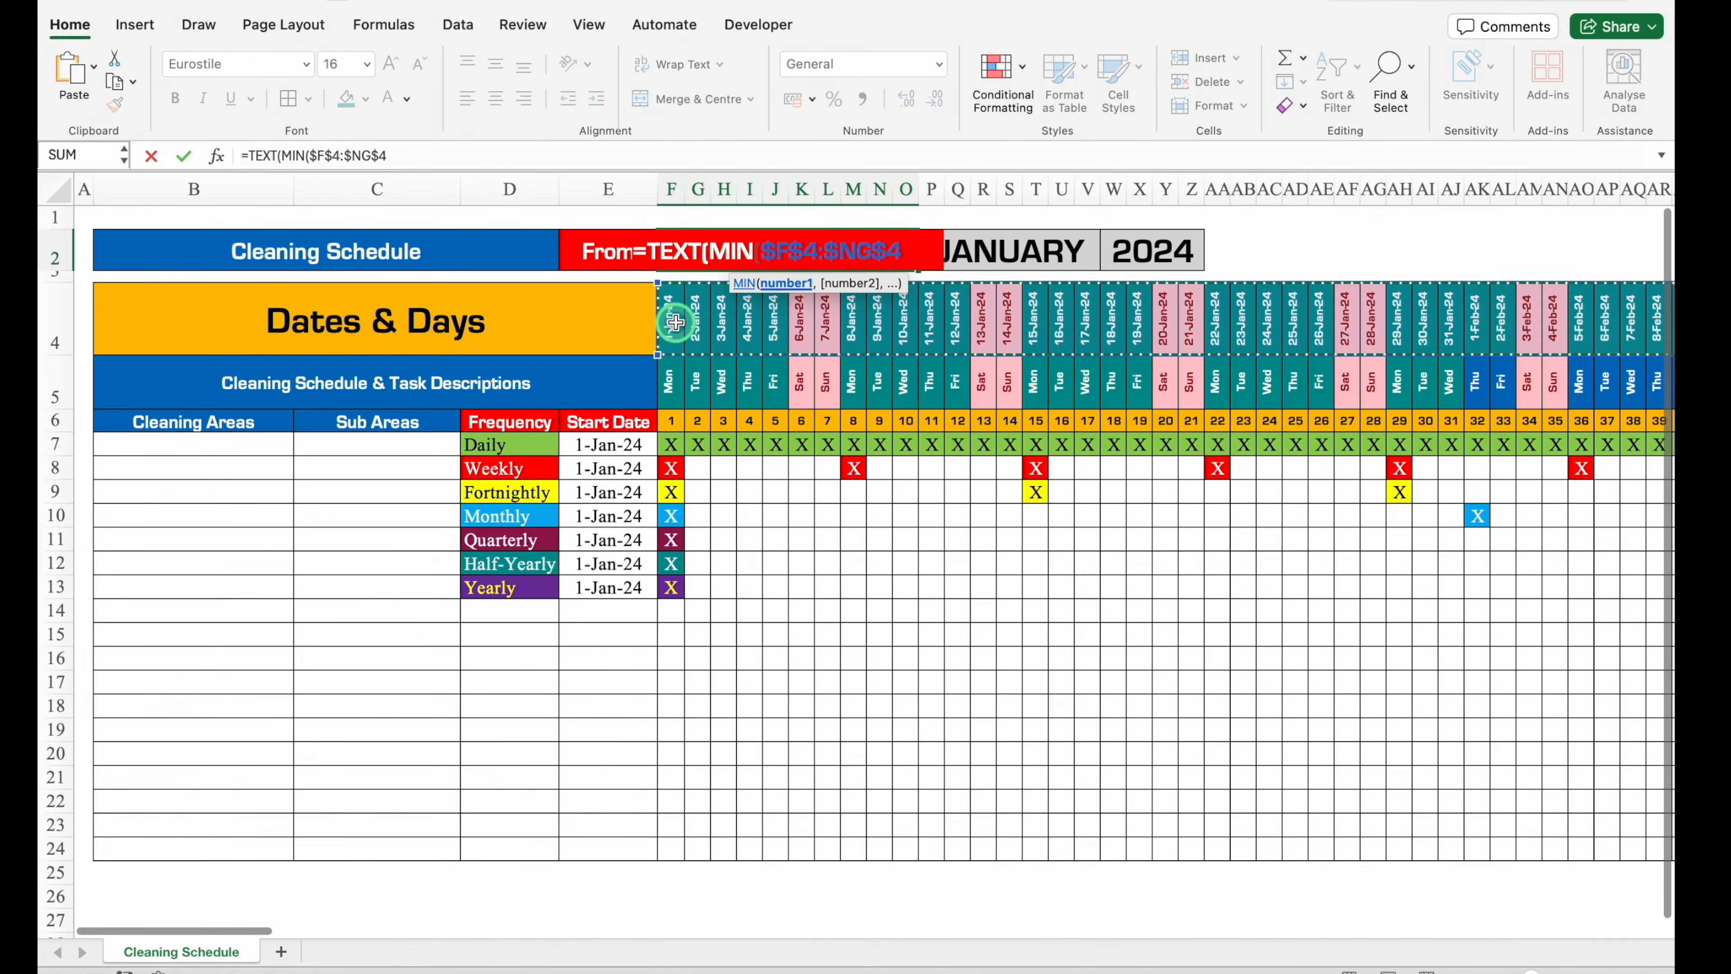
type(")")
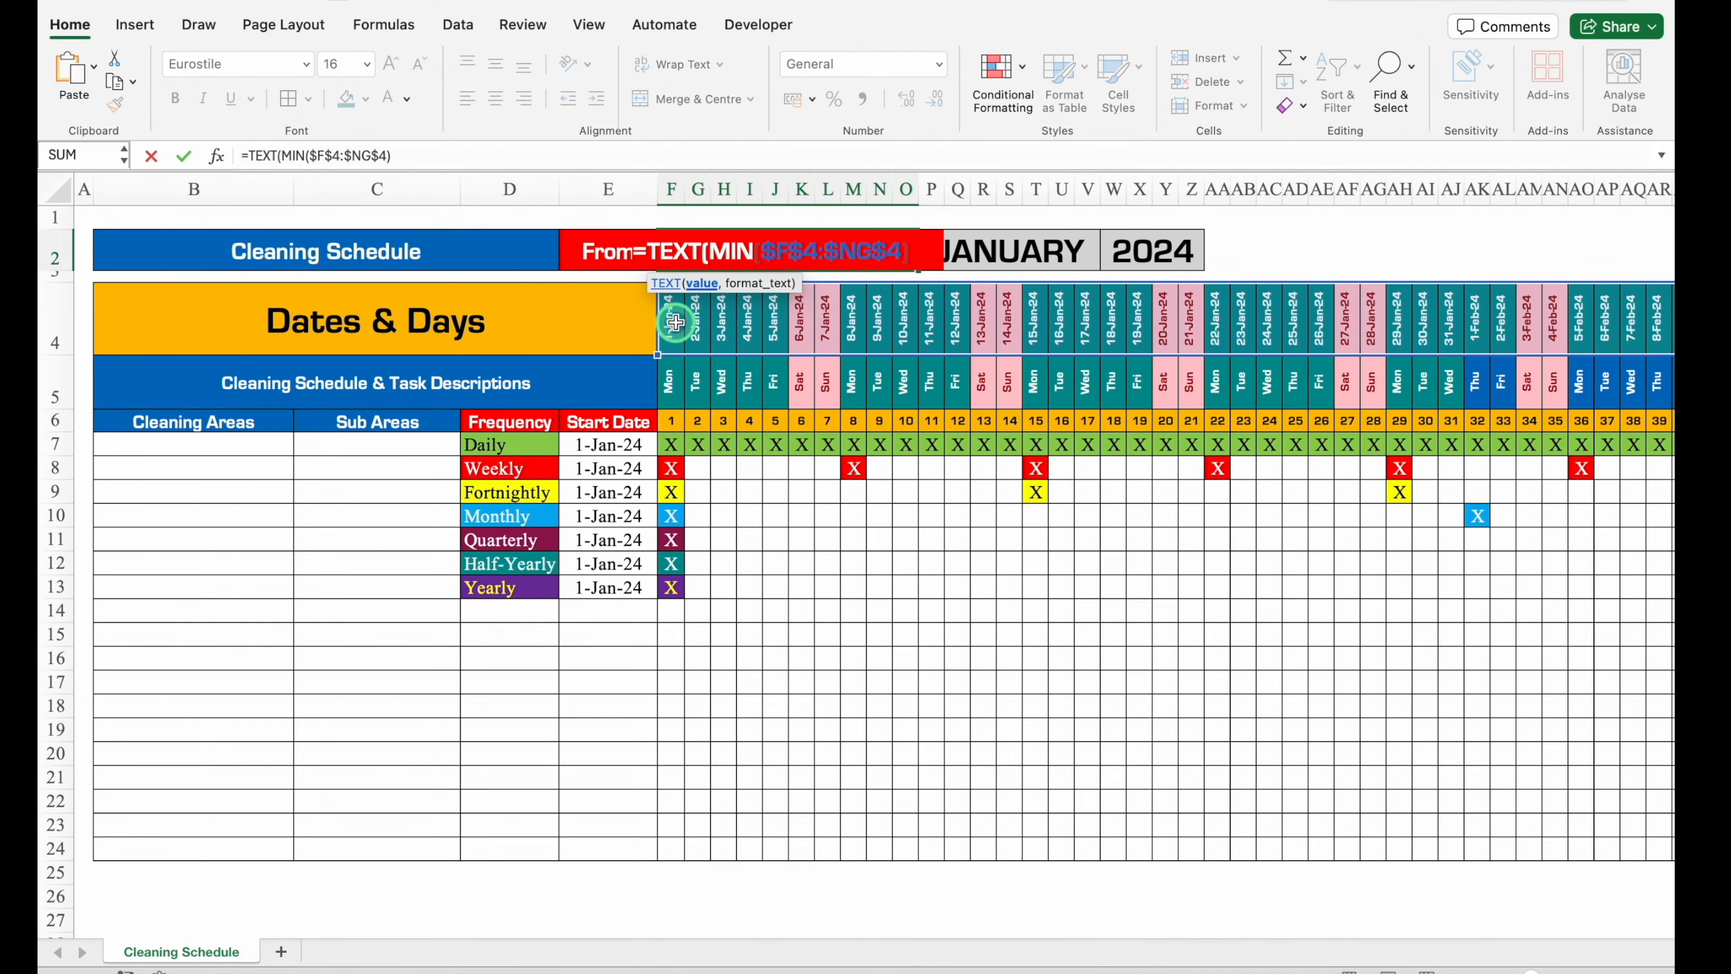
Complete the start-date TEXT function with the format "MMM - YY" and add an & for joining more text.
type(",\"MMM - YY")
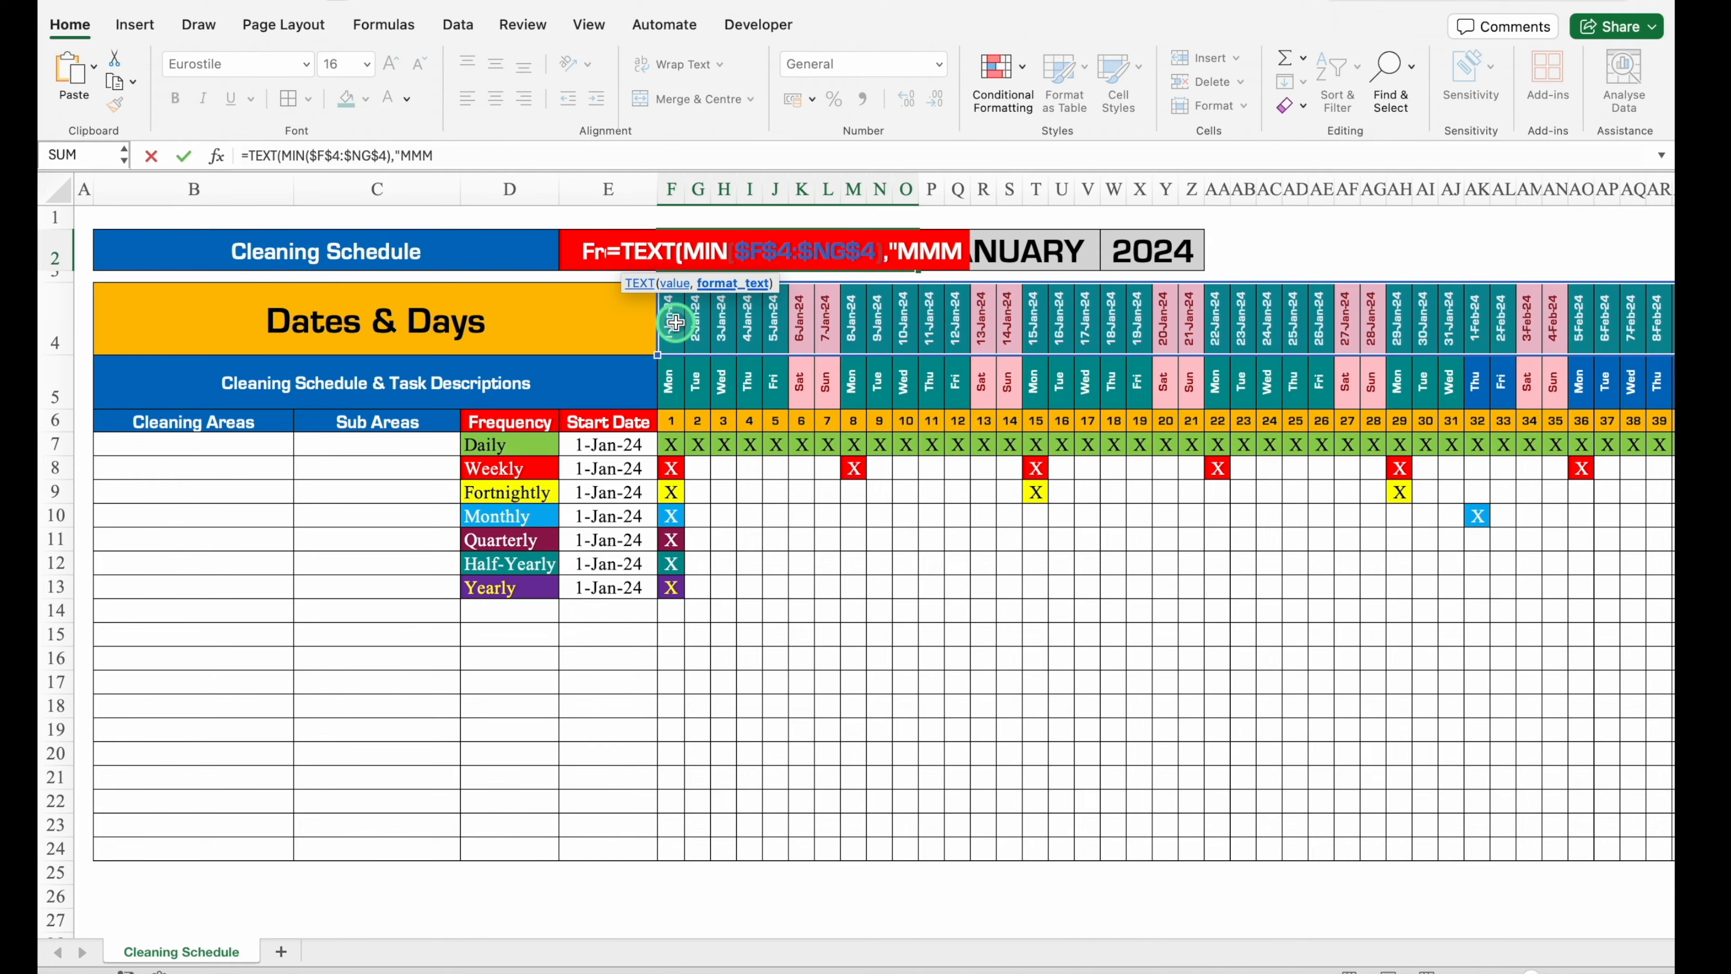
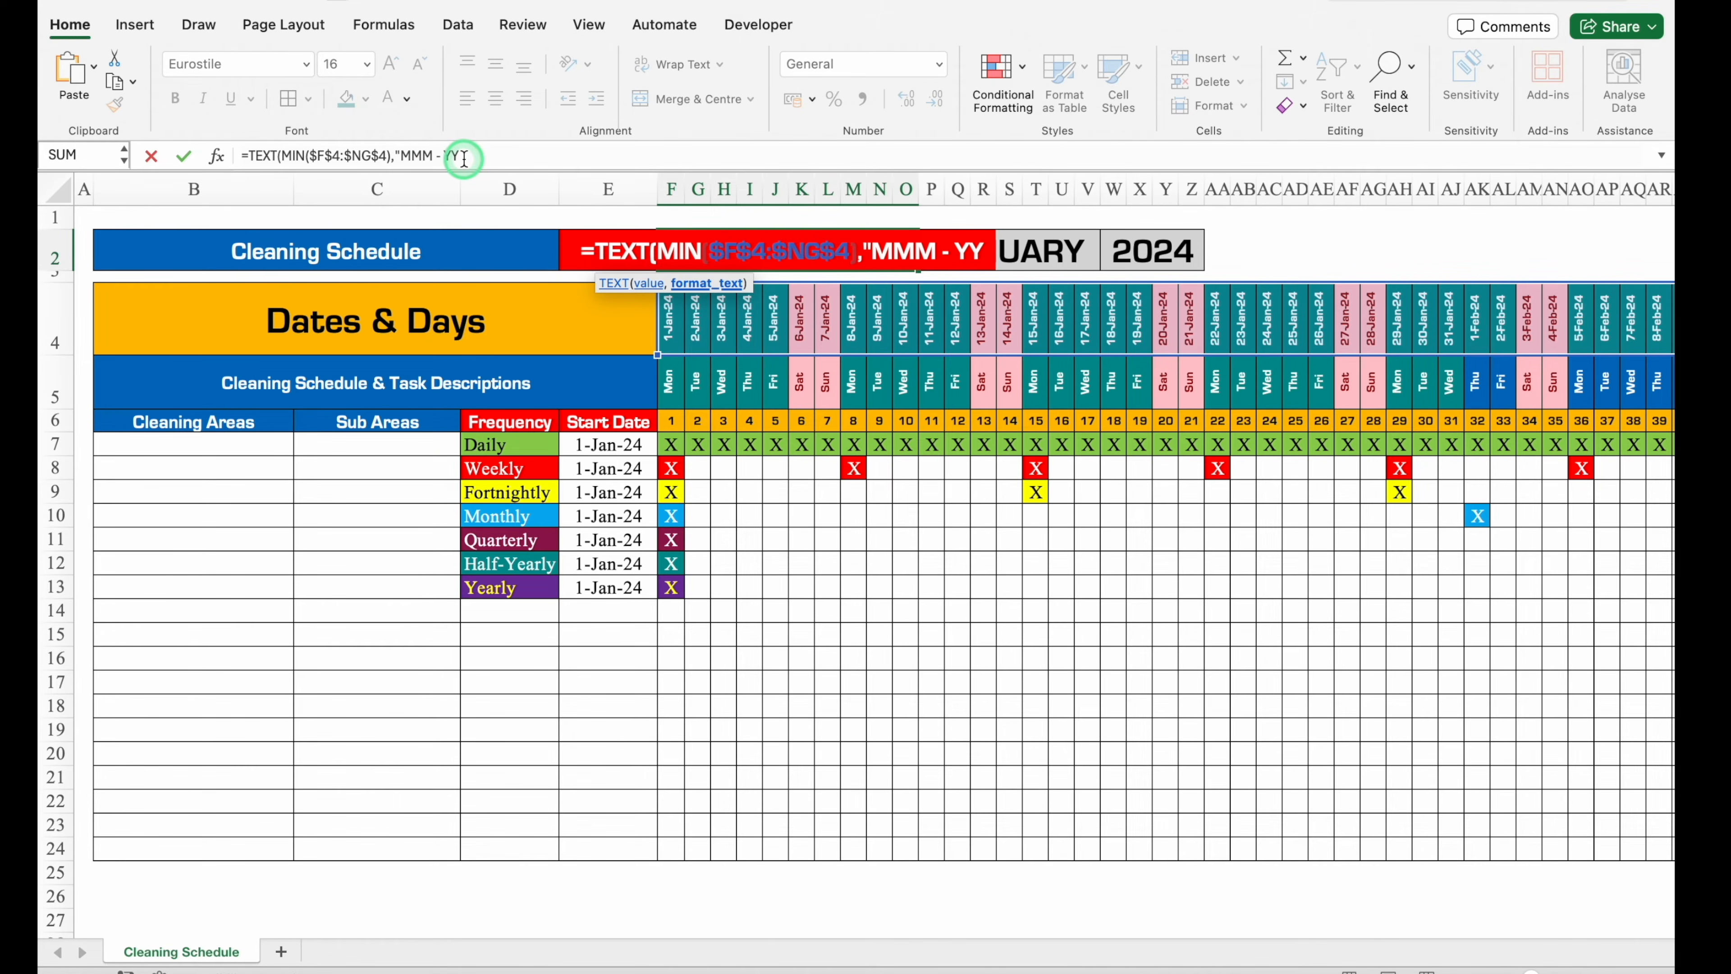
left_click(545, 154)
type("\"")
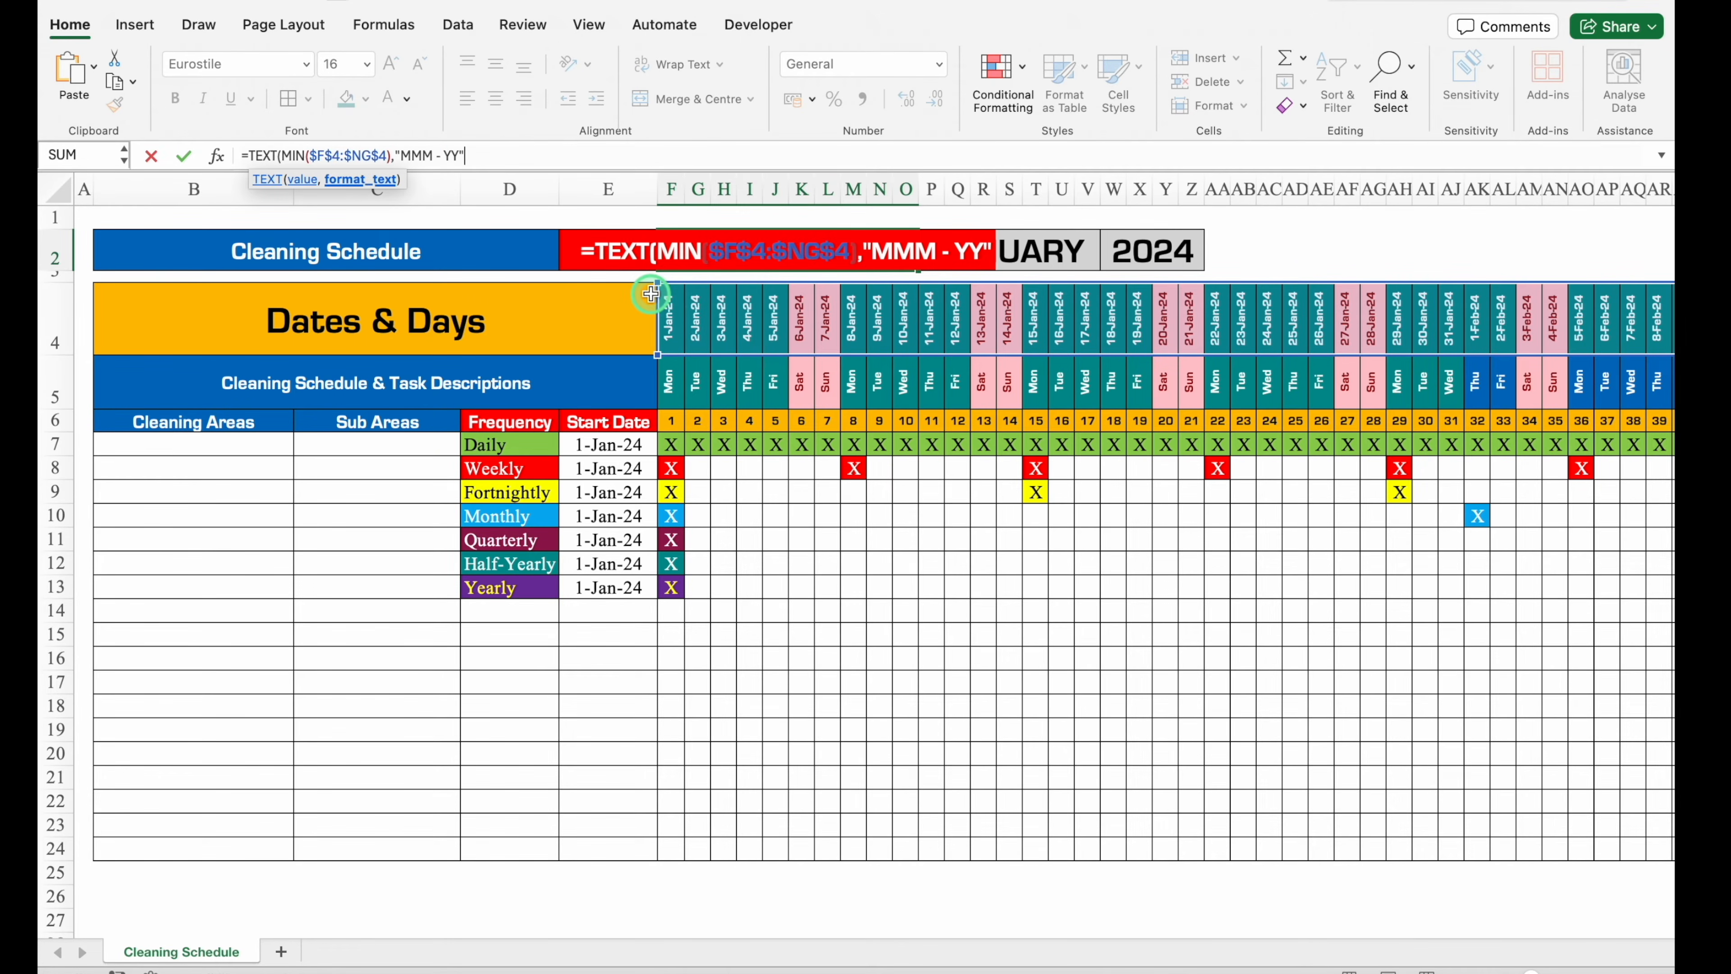
type(")&")
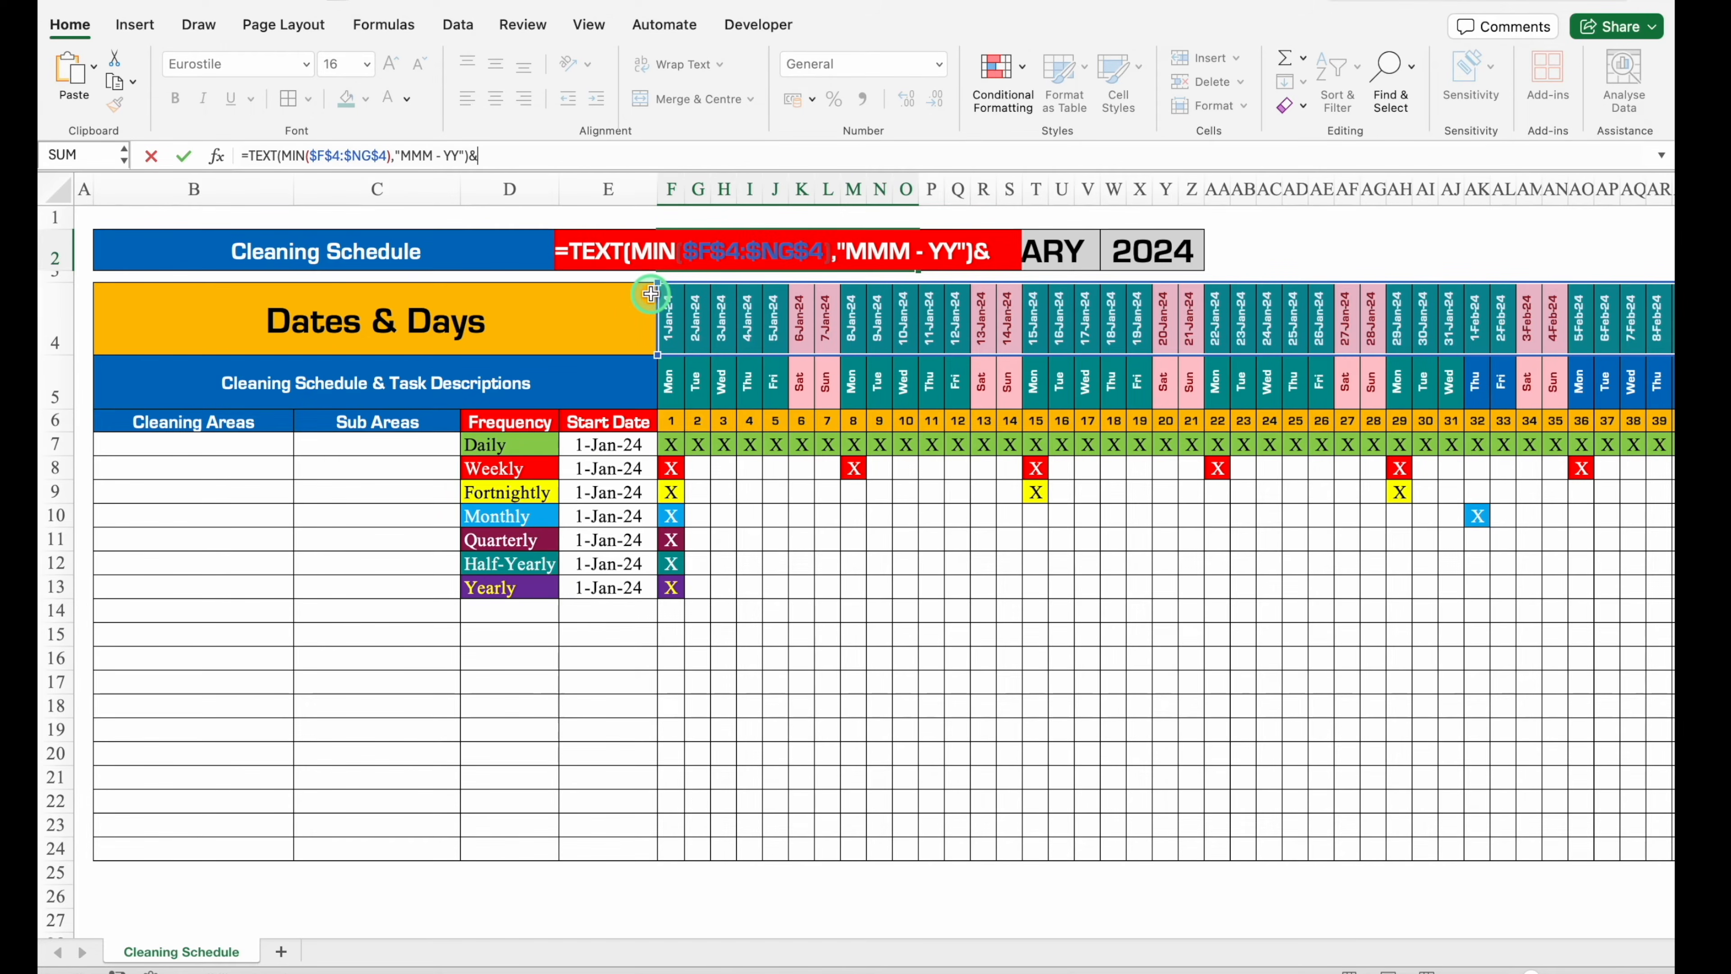
Append " To "& and a nested TEXT(MAX($F$4:$NG$4) to the period formula in F2, covering the whole date row.
type("\" To ")
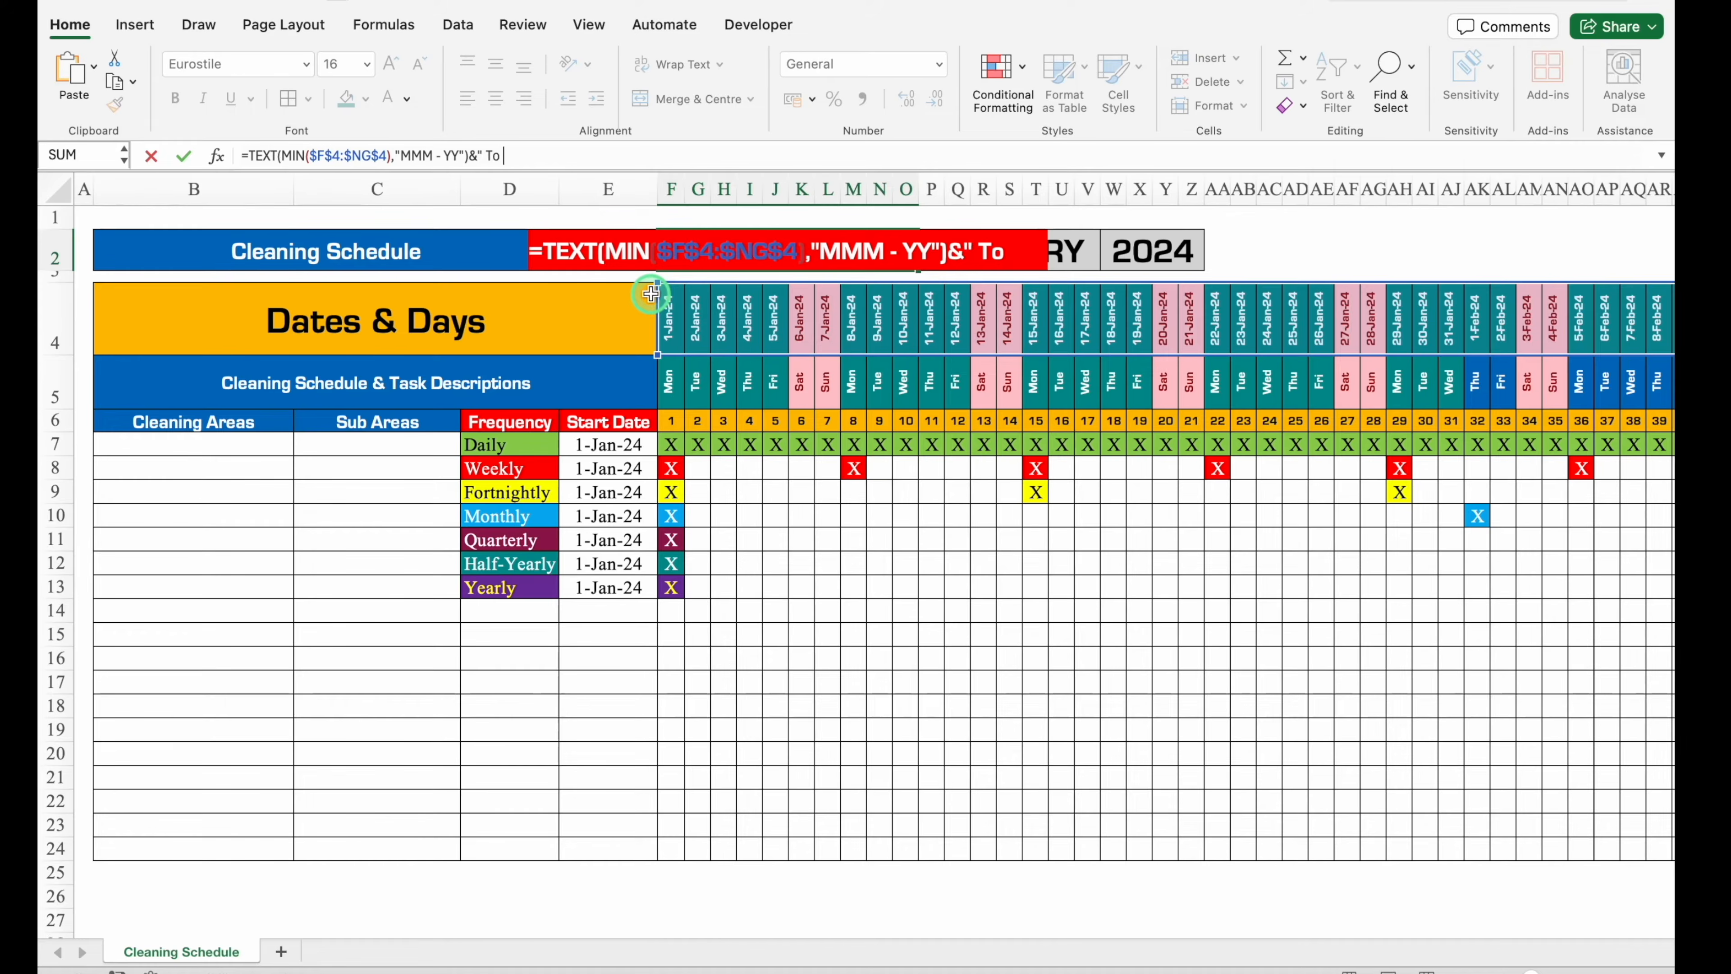
type("\"&Text")
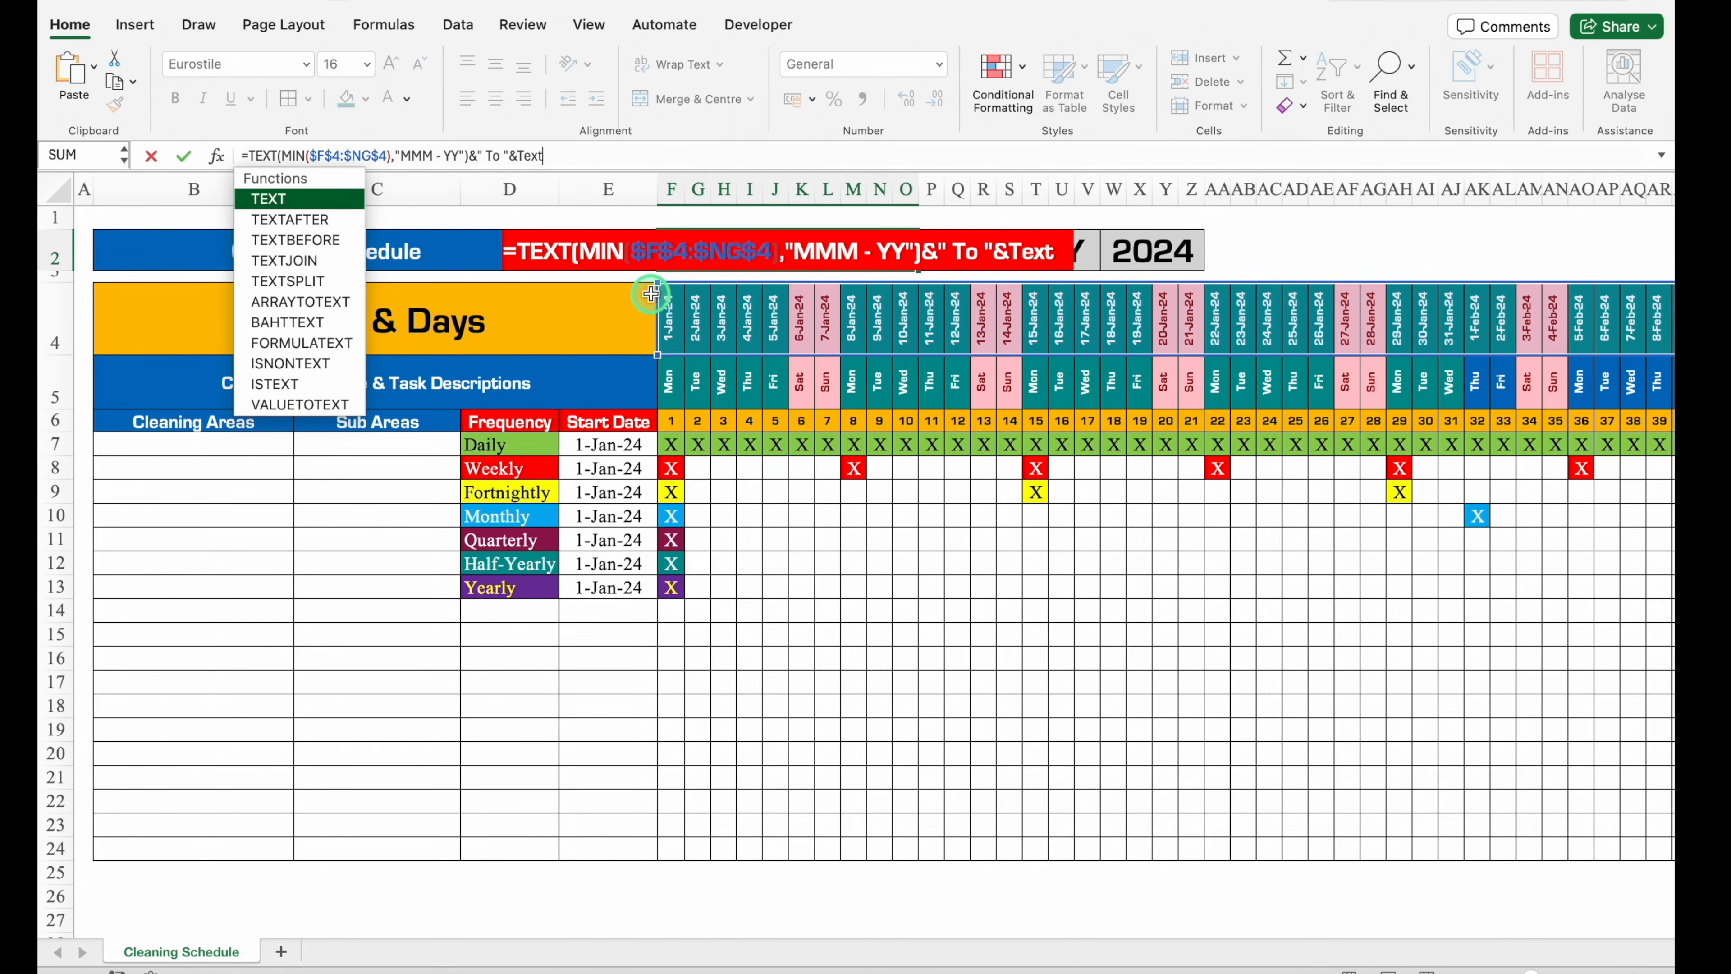
double_click(318, 198)
type("Max")
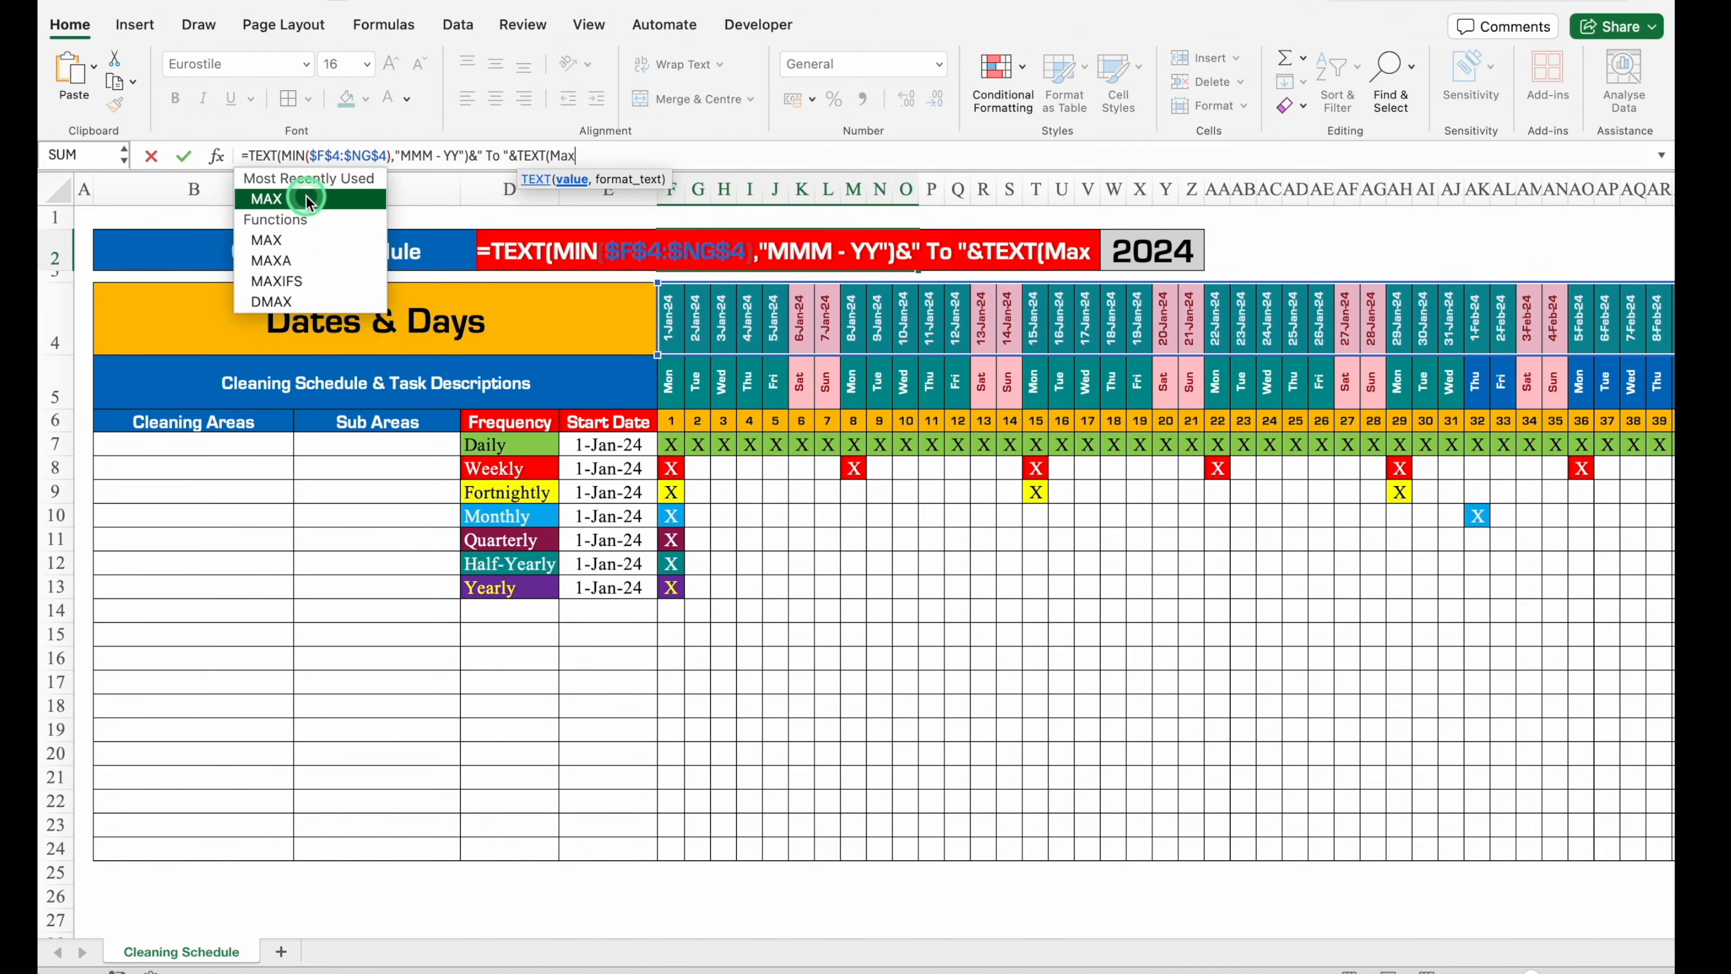
double_click(309, 198)
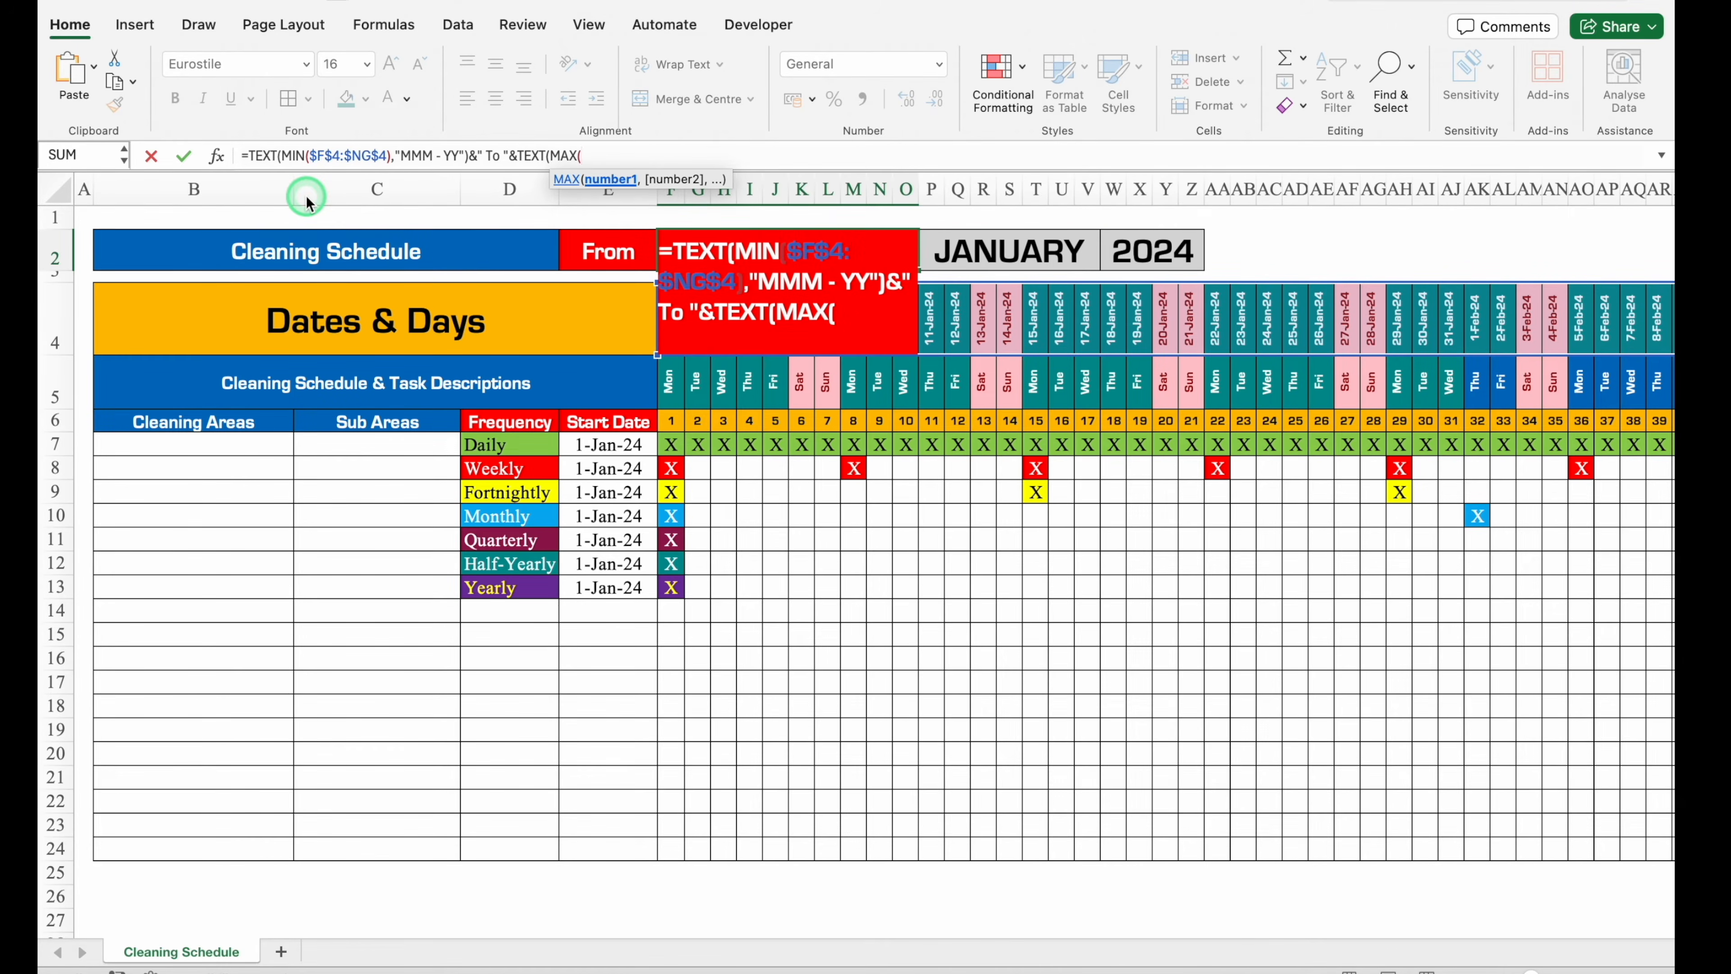
left_click(672, 383)
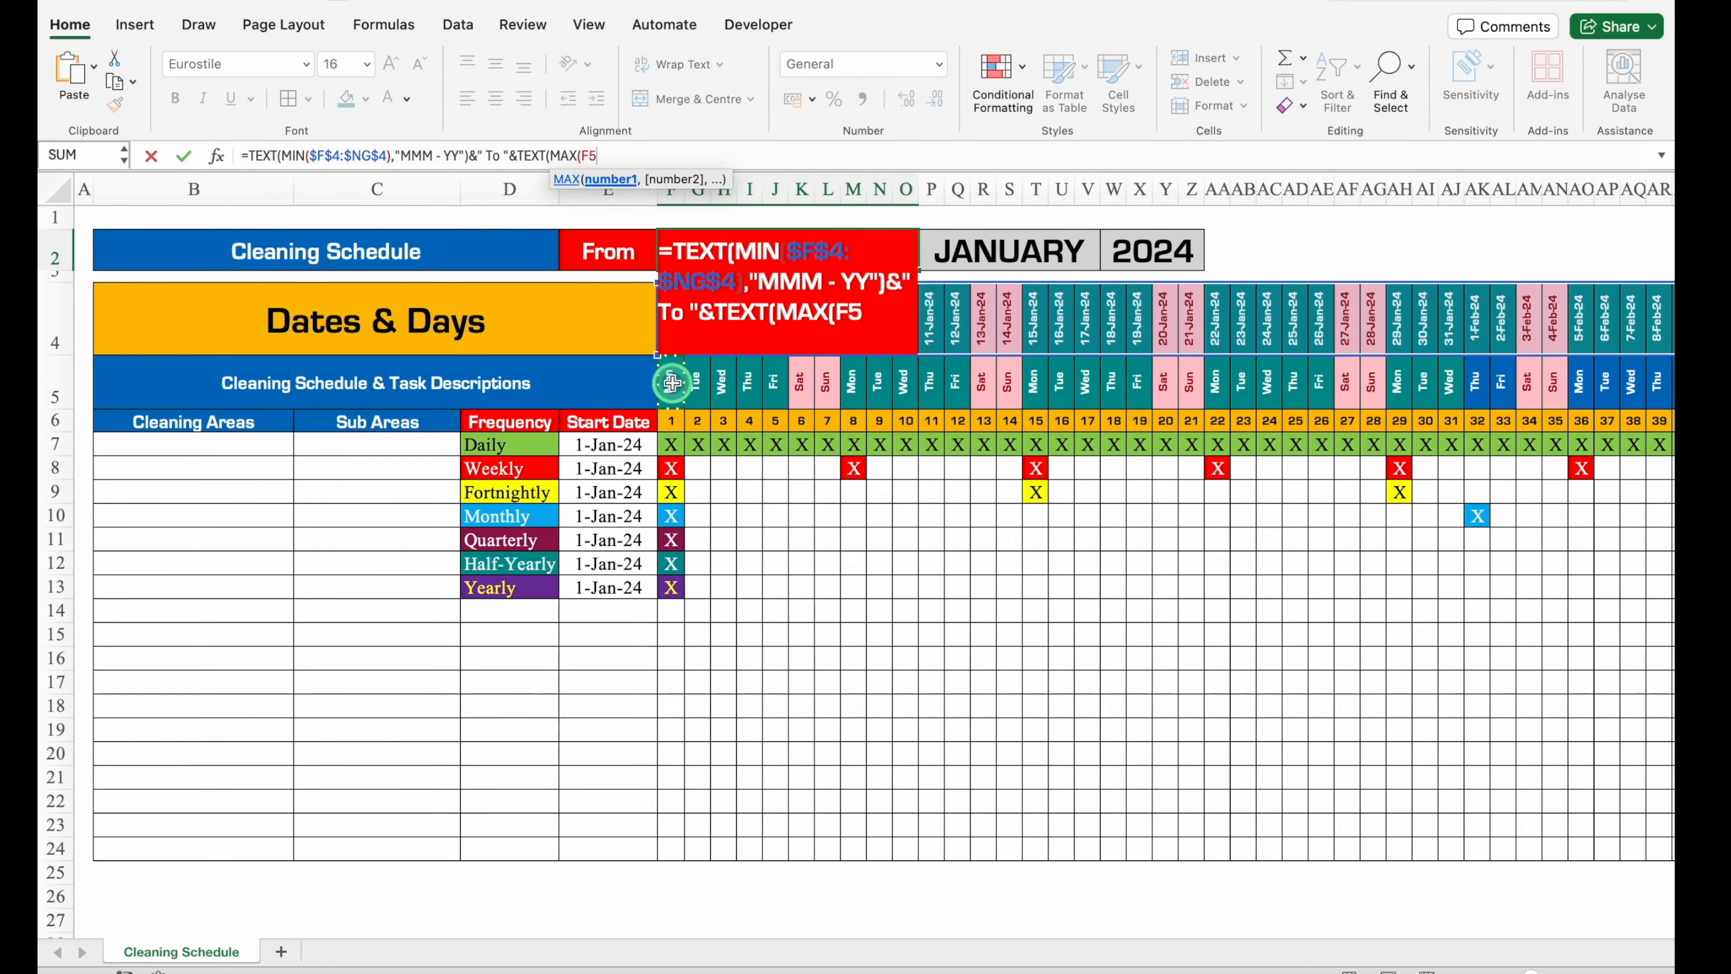
key("Up")
key("ctrl+shift+Right")
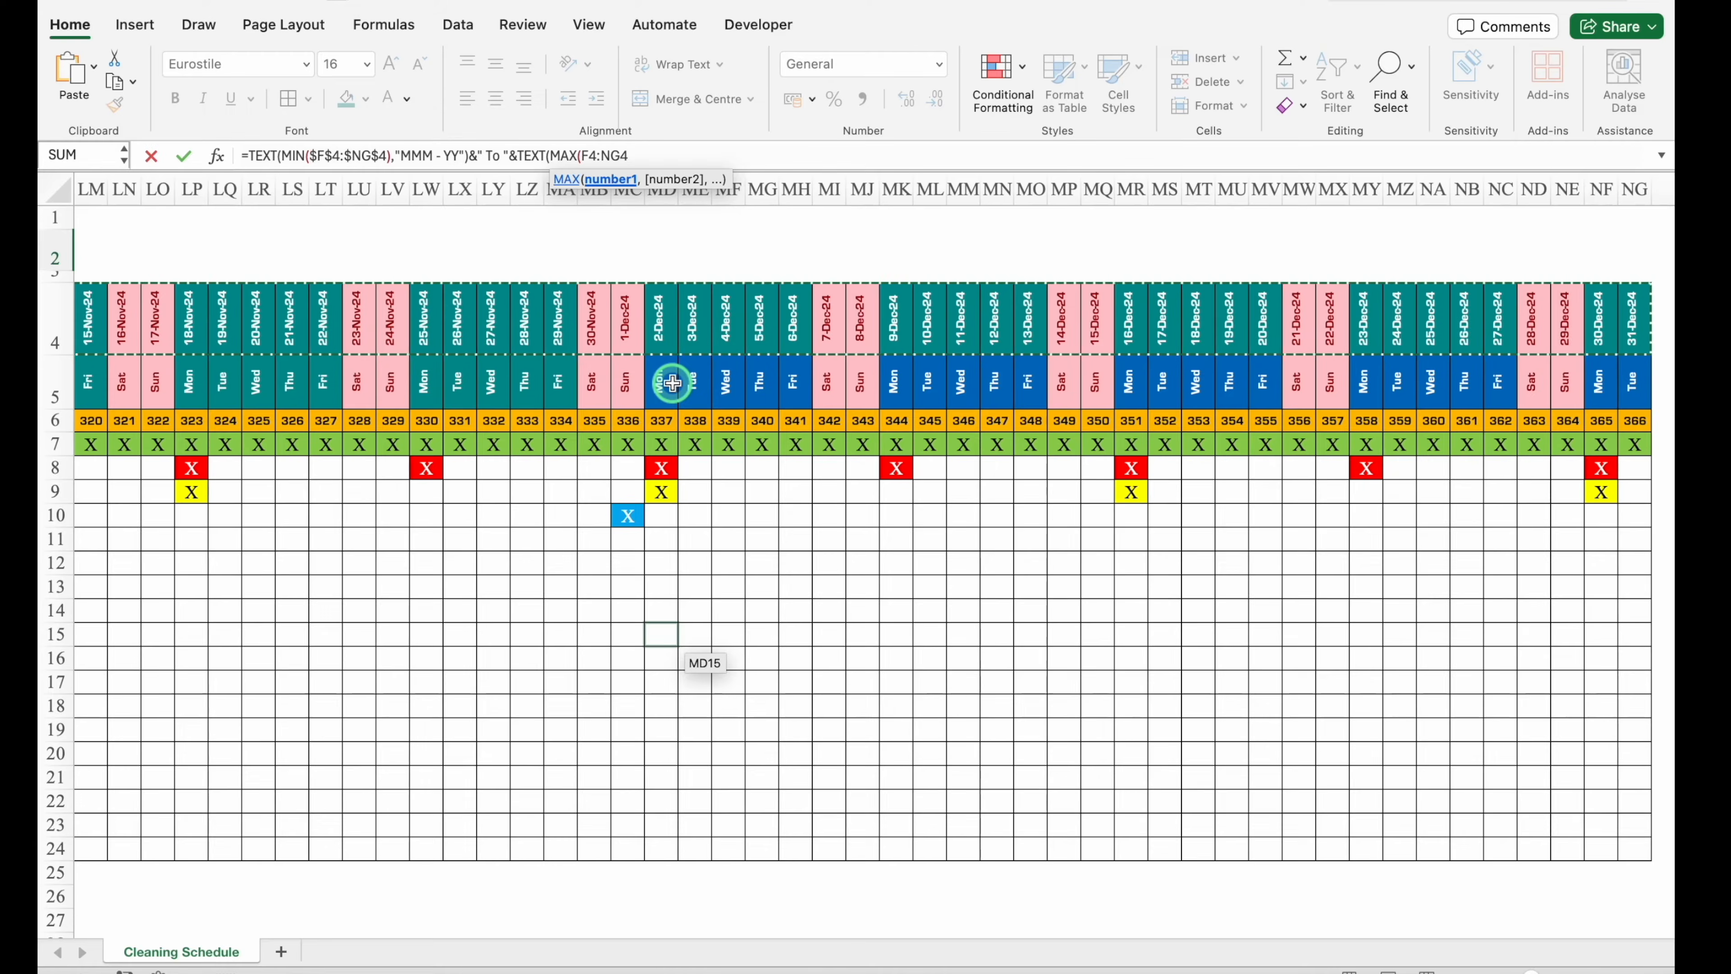
key("F4")
type(")")
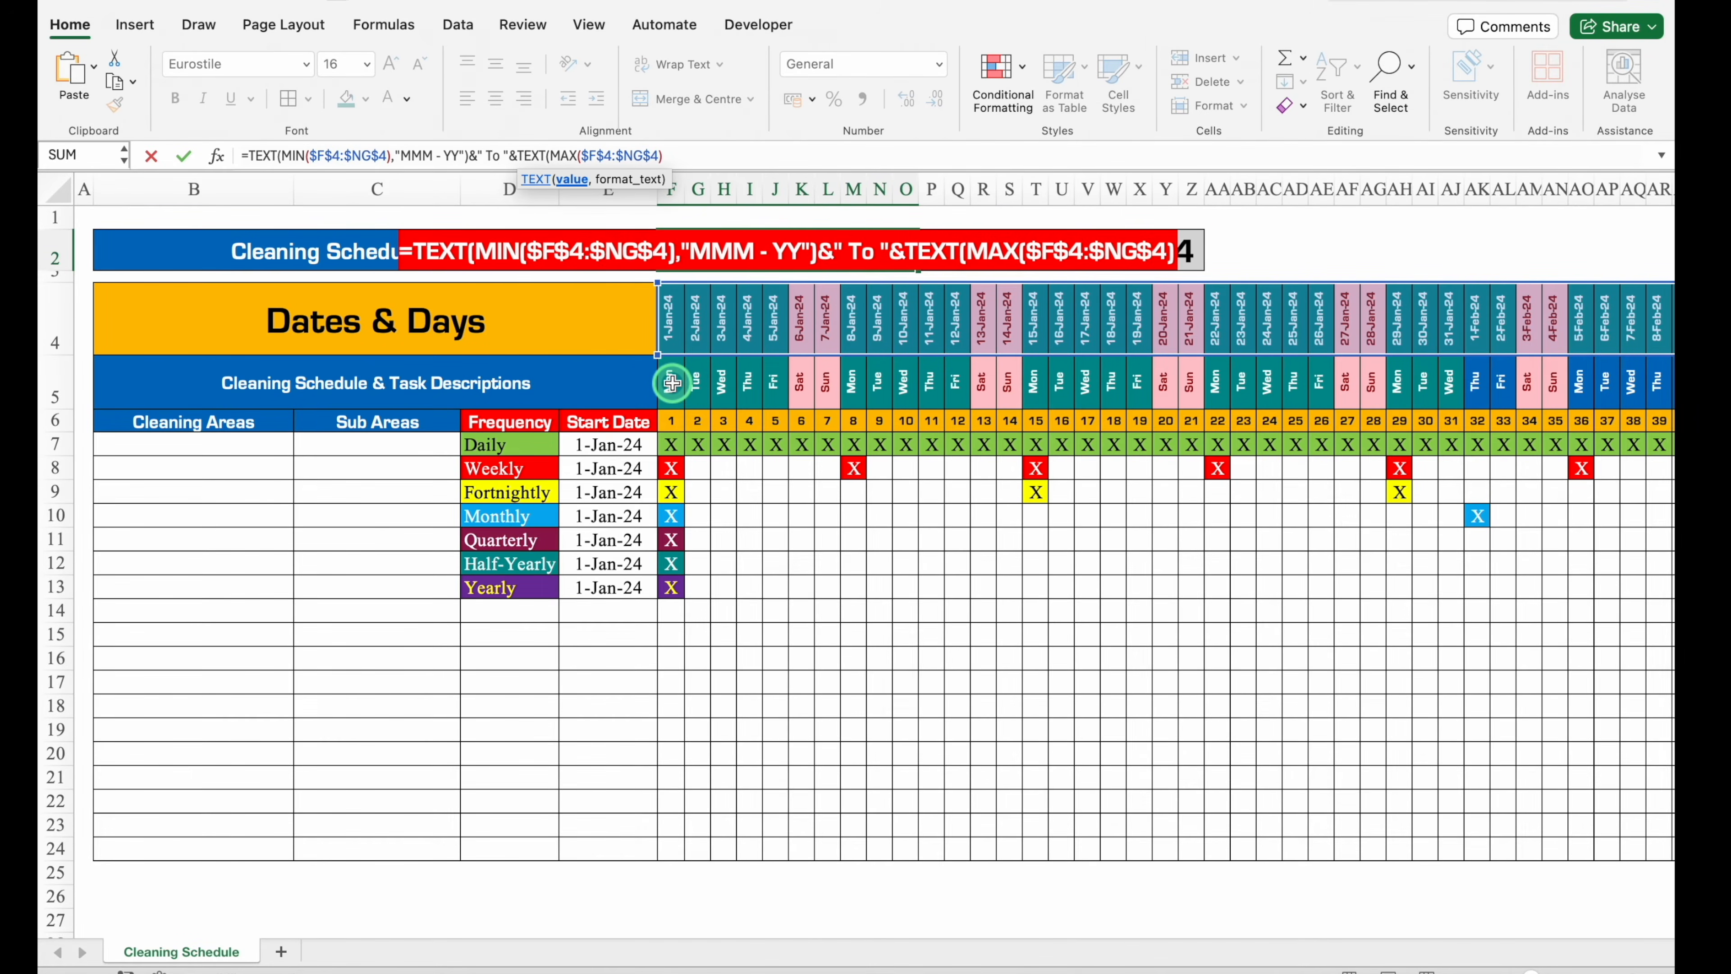
Complete the end-date TEXT function in F2 with the format "MMM - YY" and commit the period formula.
type(",\"MMM")
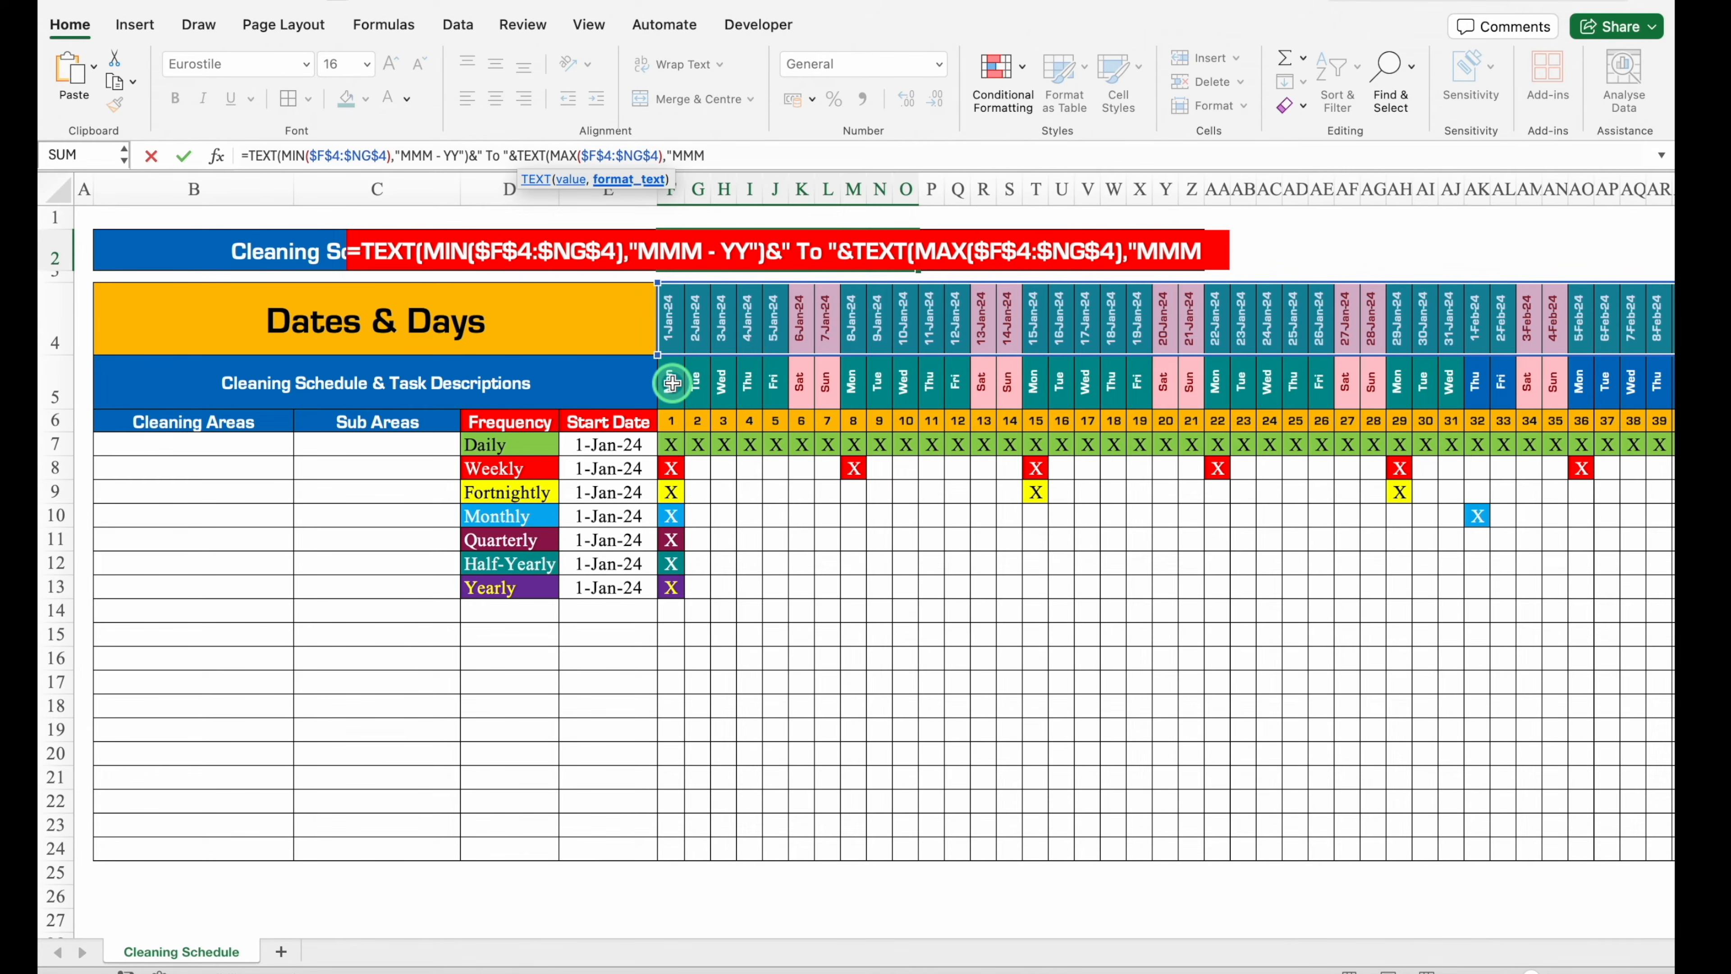
type(" - YY")
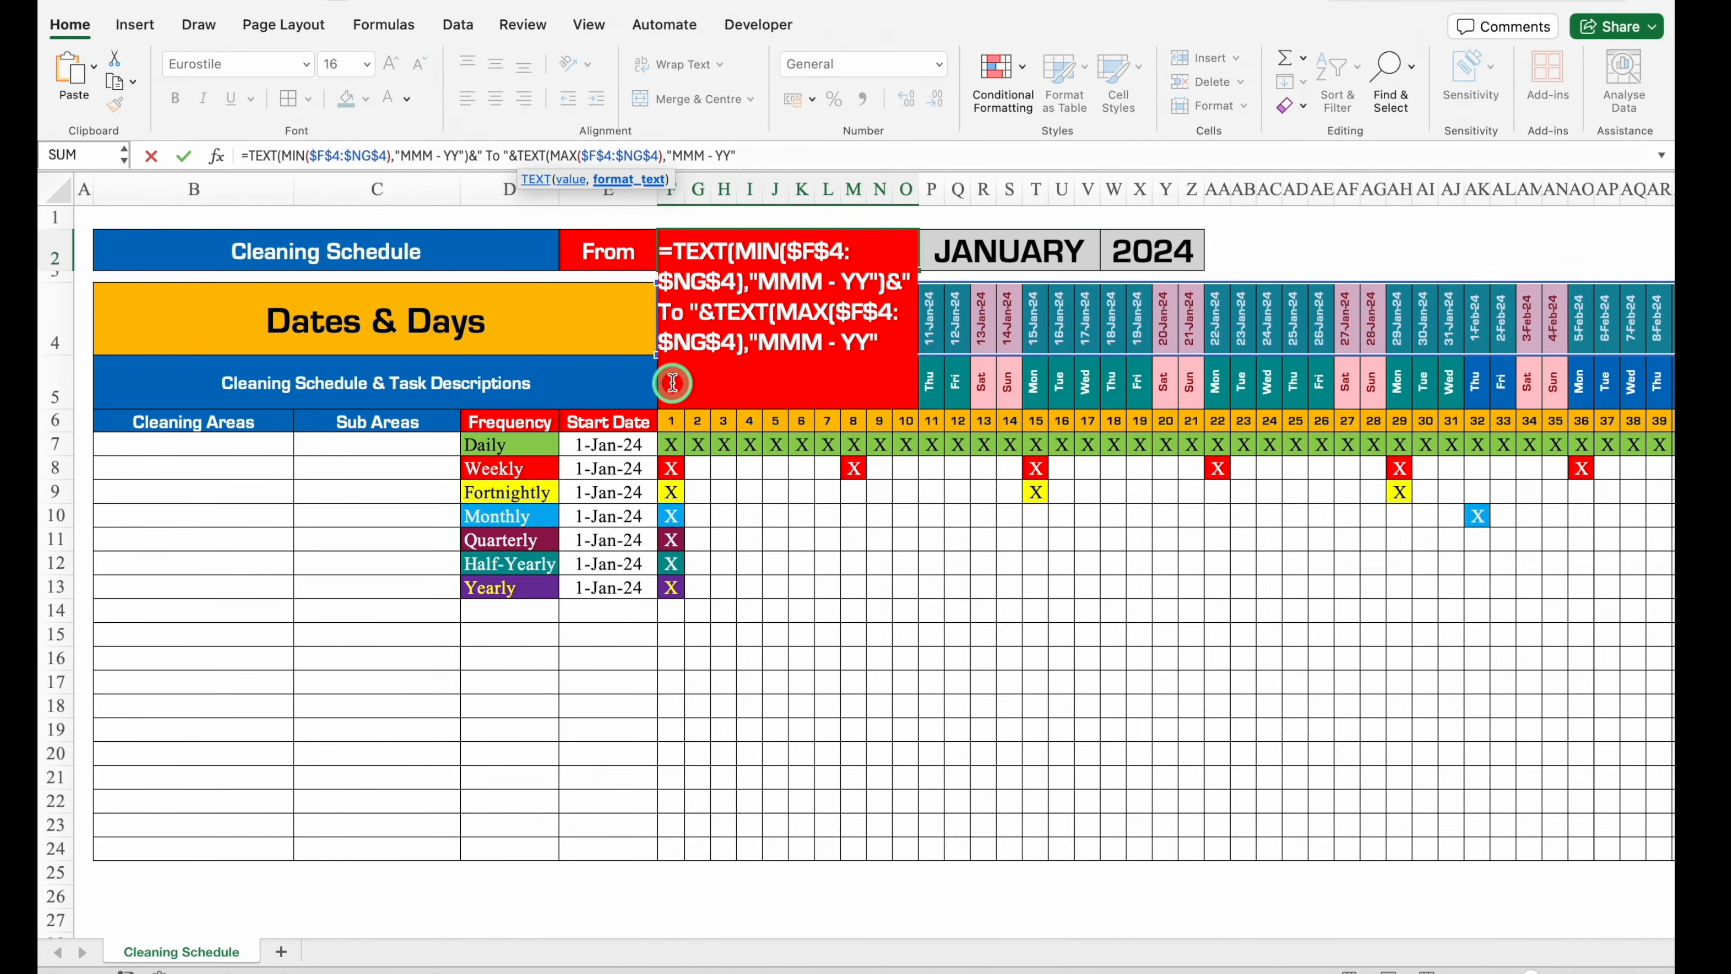
type("\")")
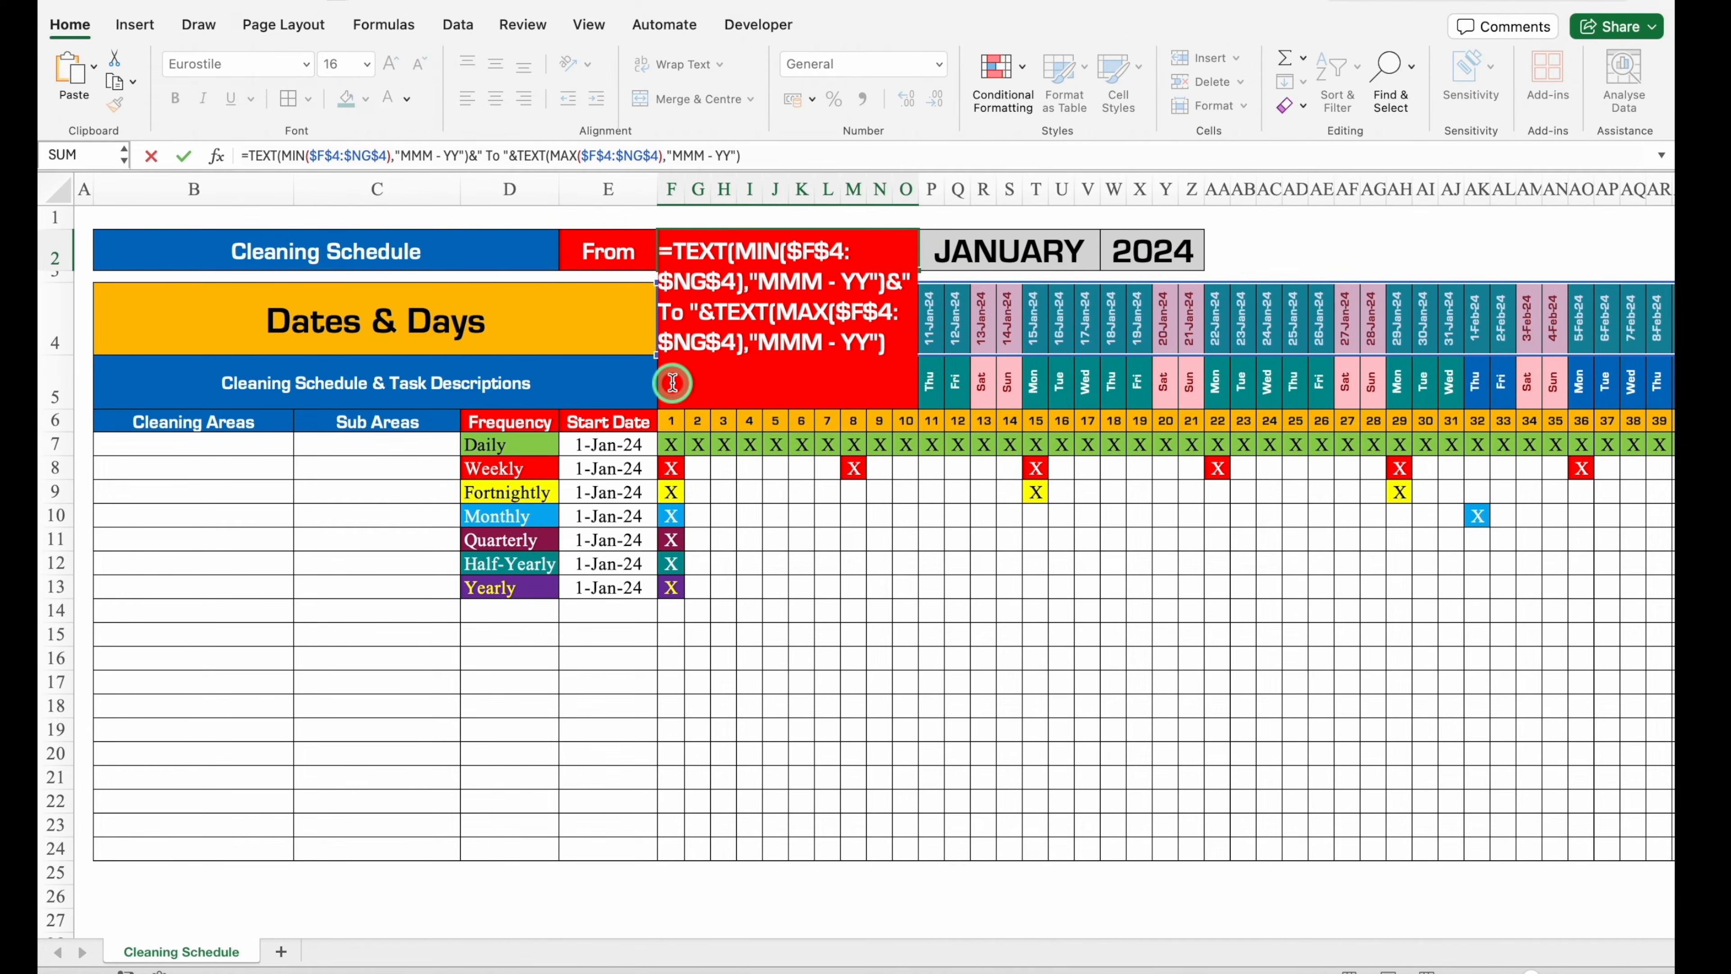
left_click(863, 152)
key("Return")
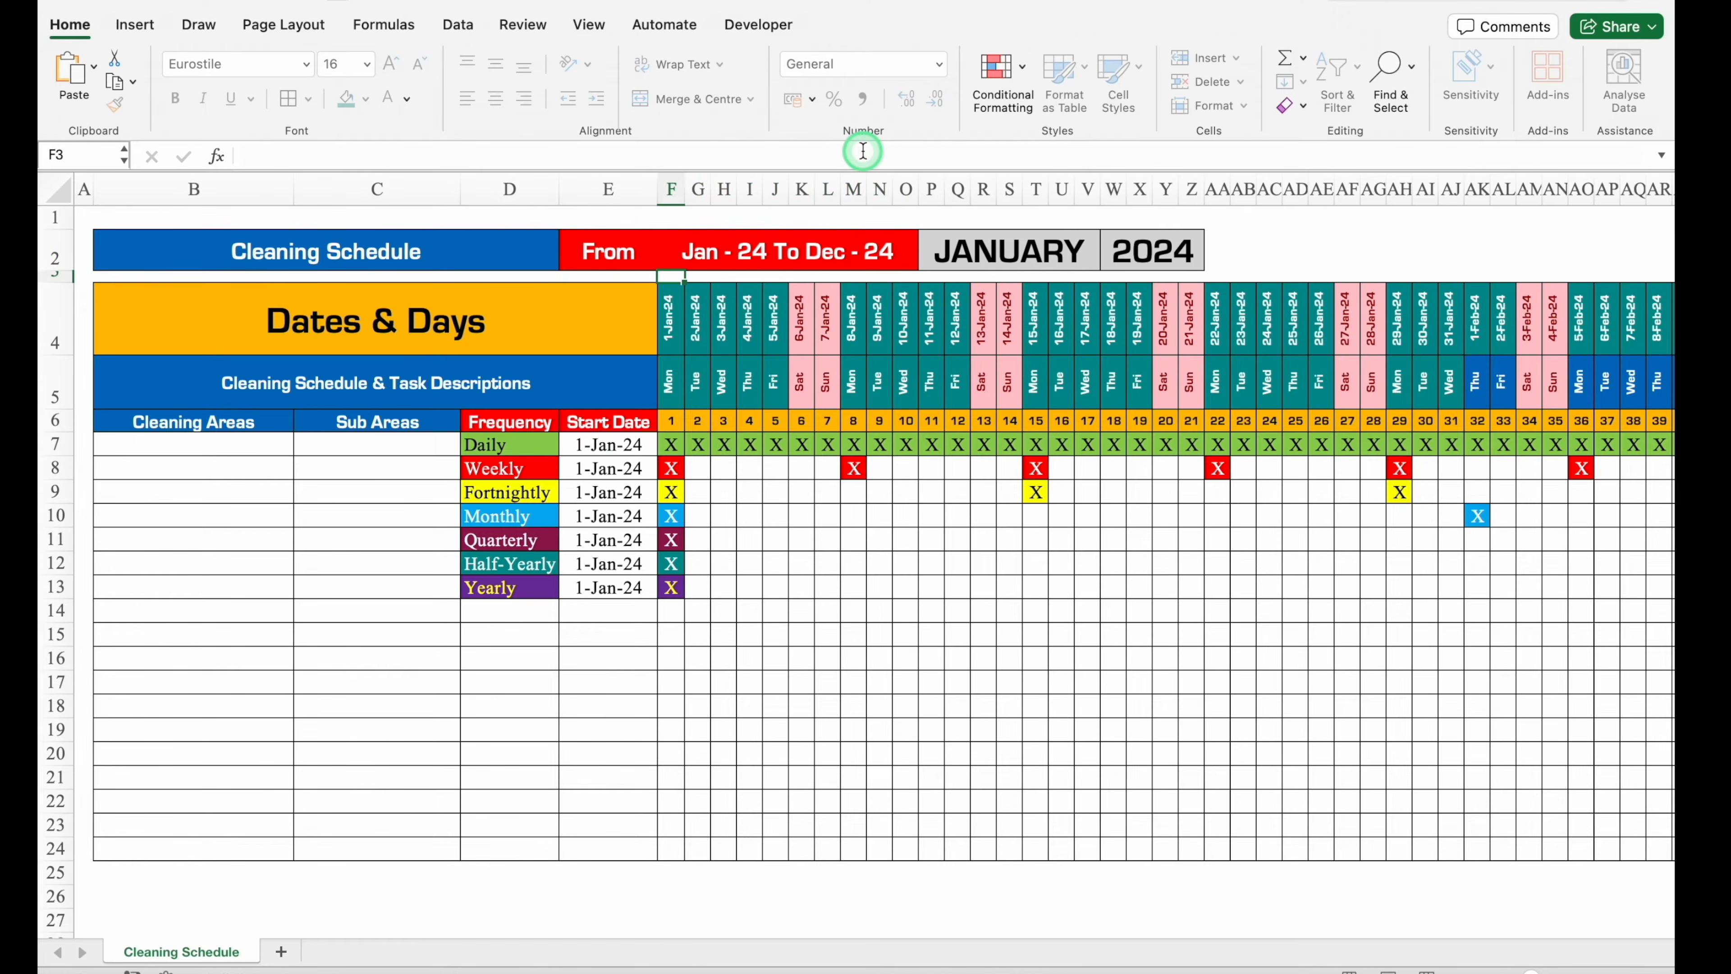
Test the period heading by switching the month in P2 to FEBRUARY and back to JANUARY.
left_click(1269, 250)
left_click(1029, 240)
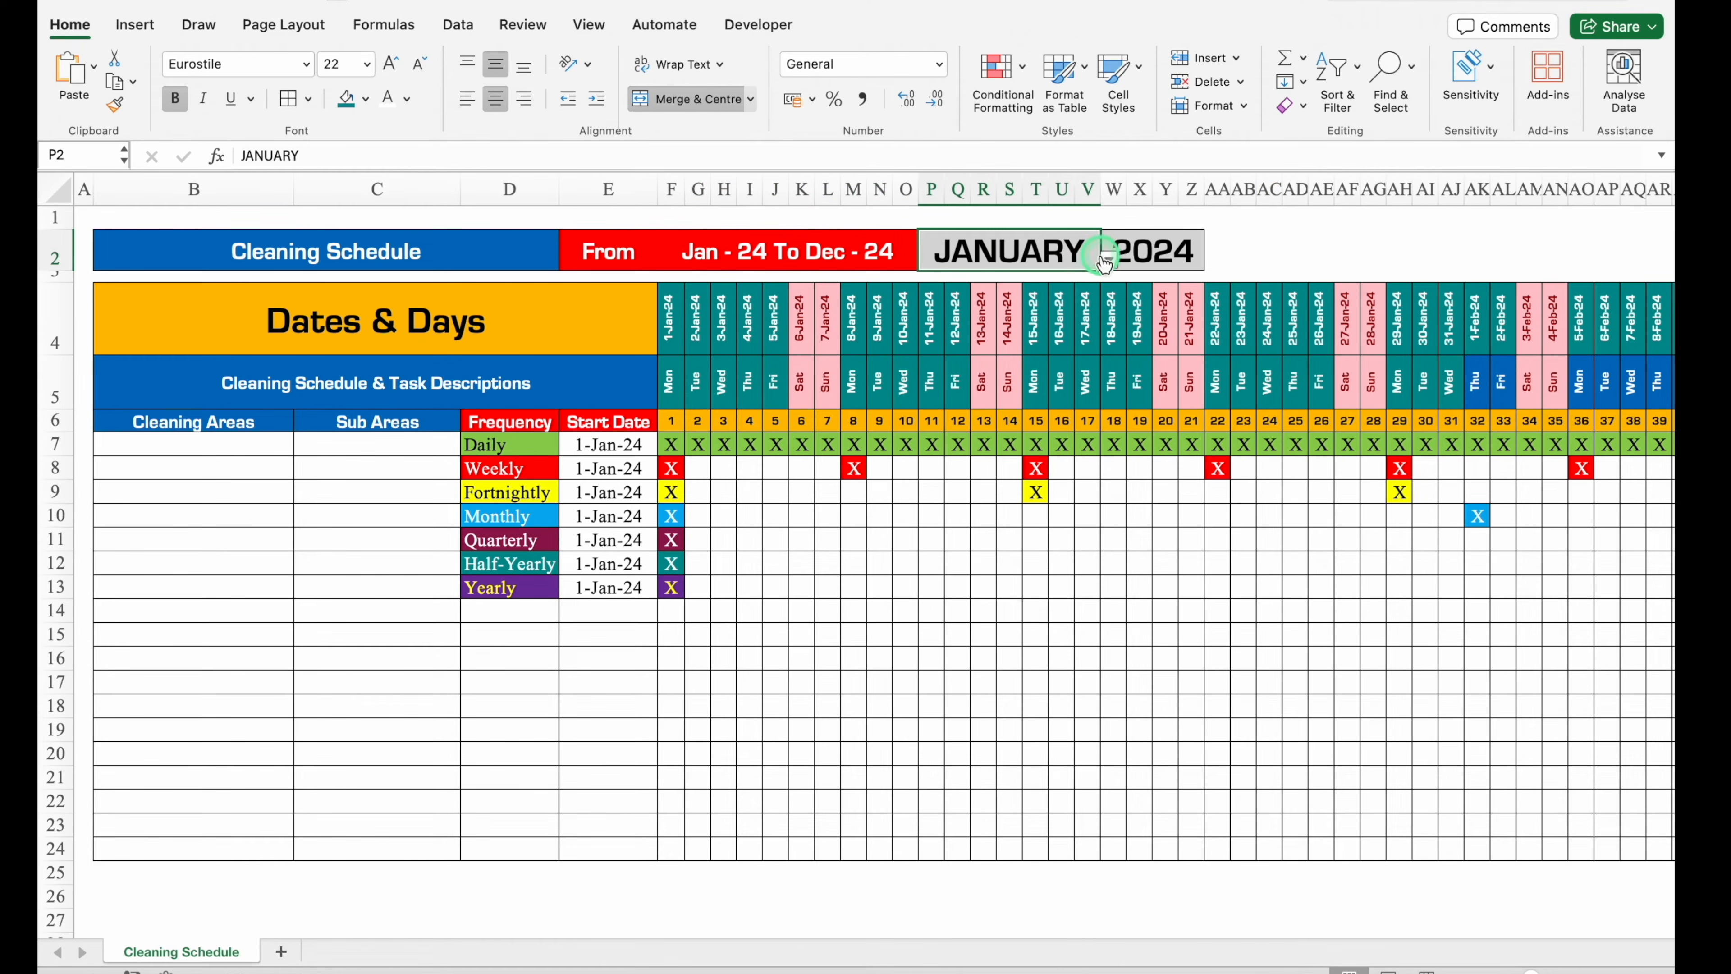
left_click(1108, 259)
left_click(984, 306)
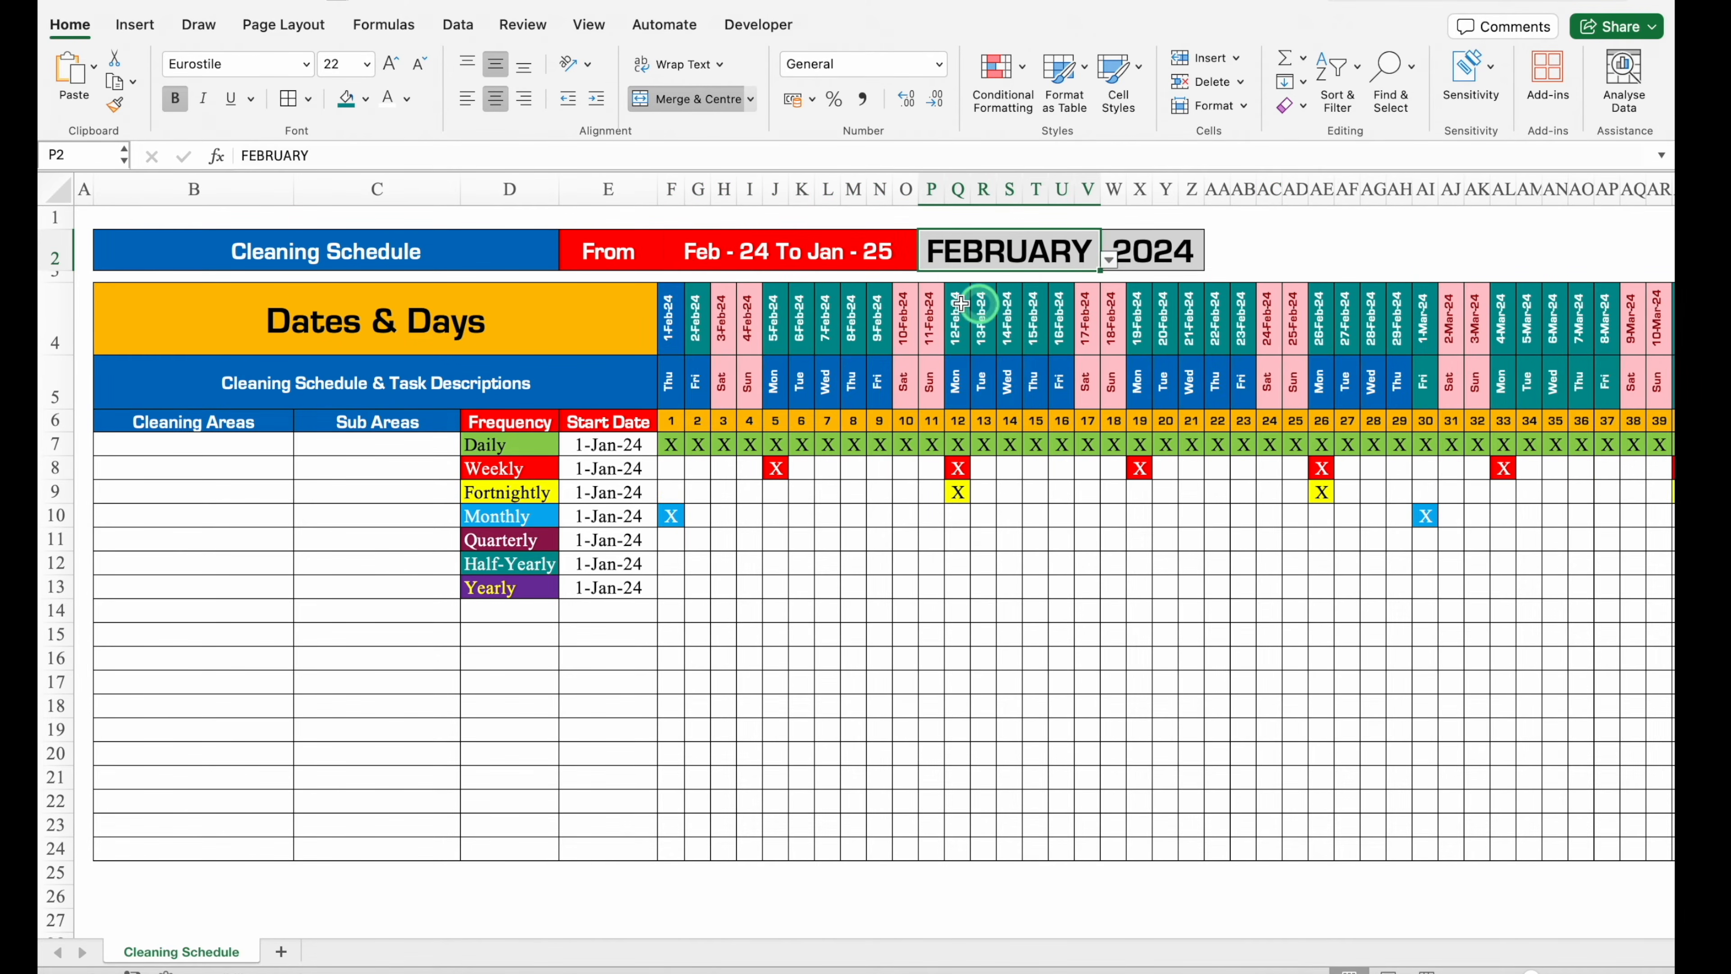
left_click(1060, 268)
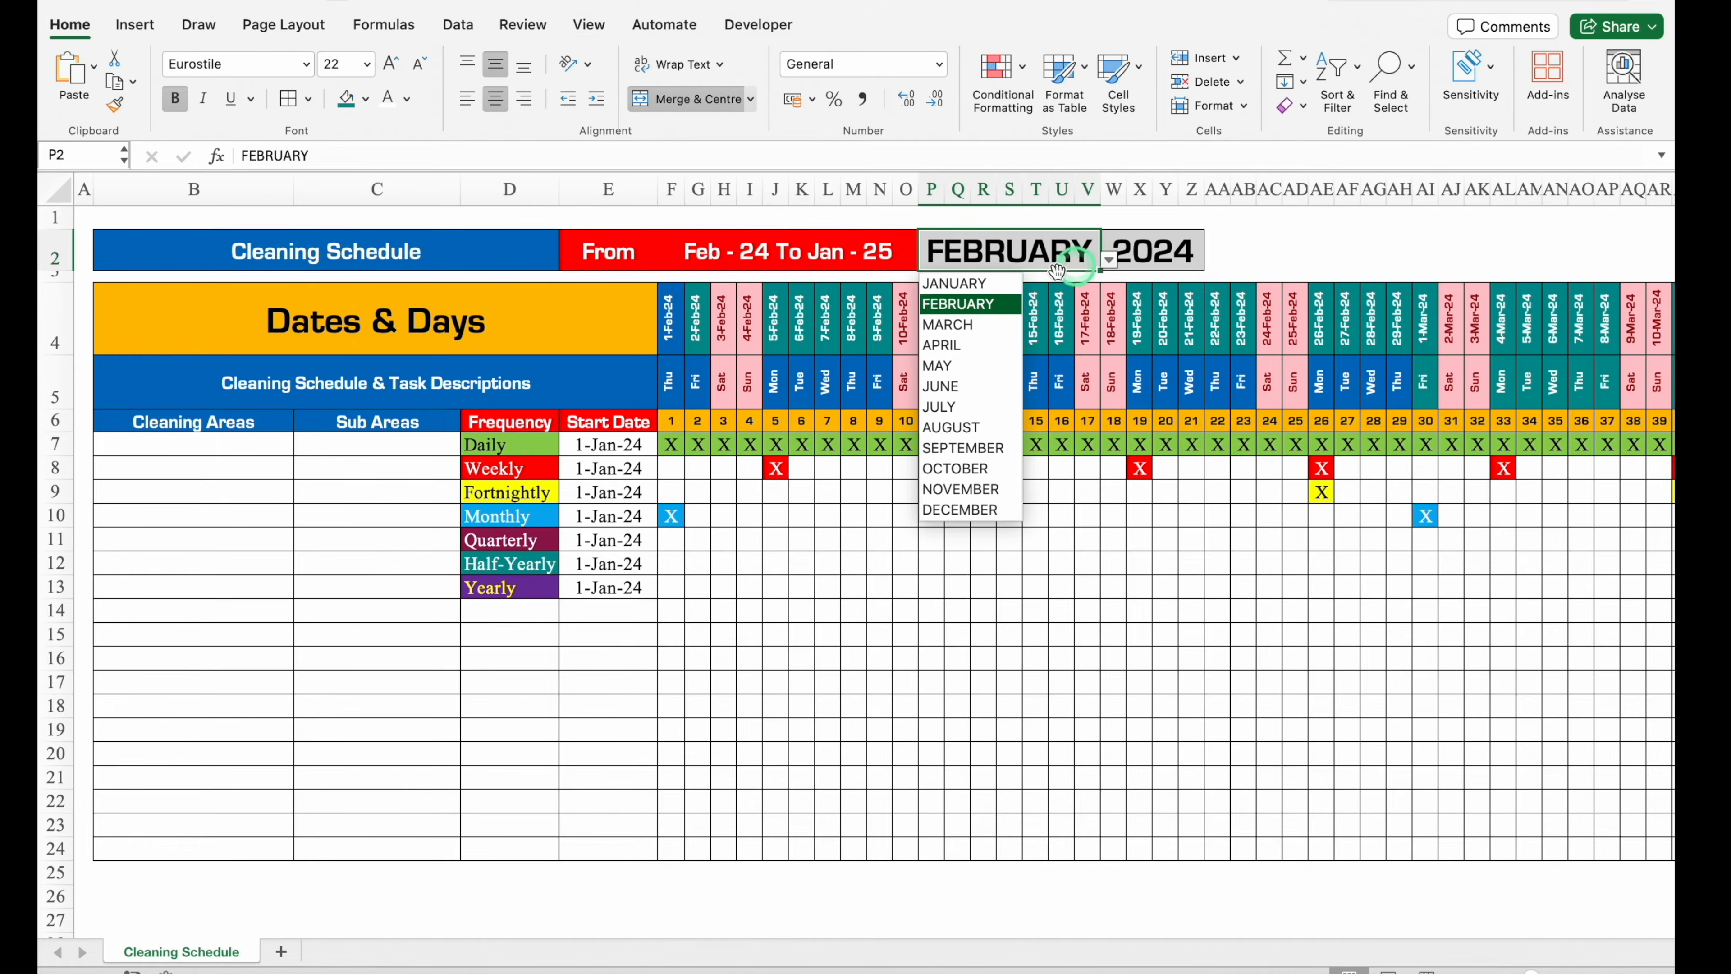
left_click(997, 285)
left_click(1452, 250)
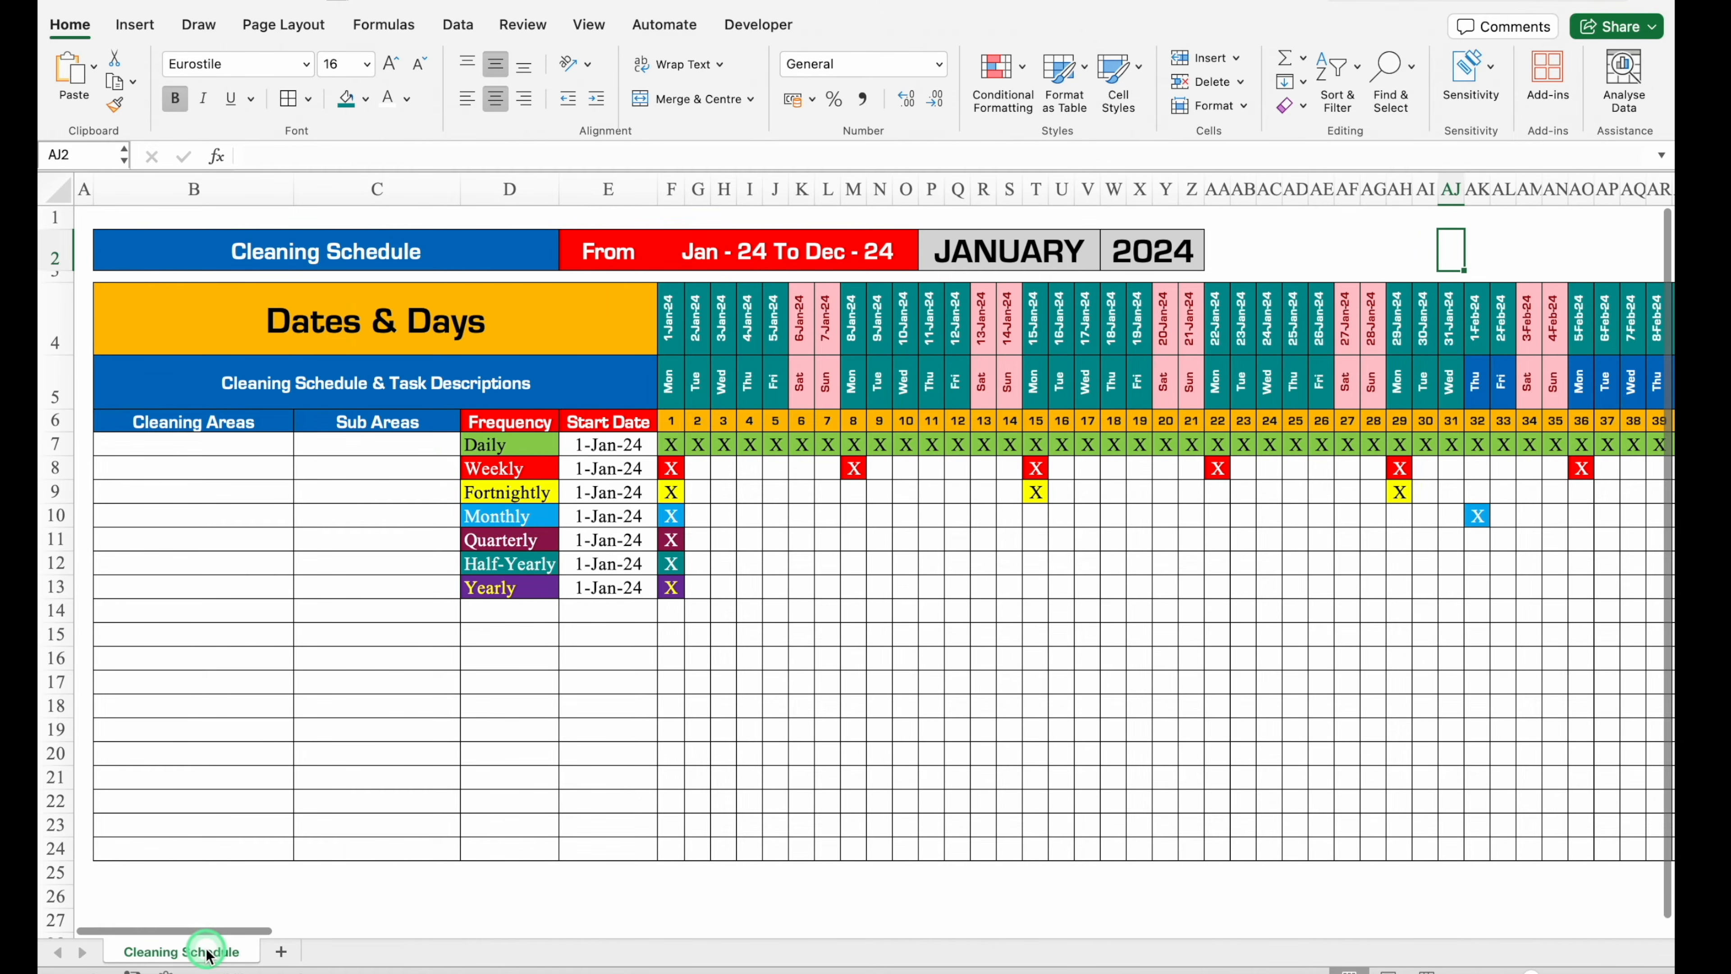
Duplicate the Cleaning Schedule sheet, placing the copy after the original.
left_click_drag(208, 955, 281, 957)
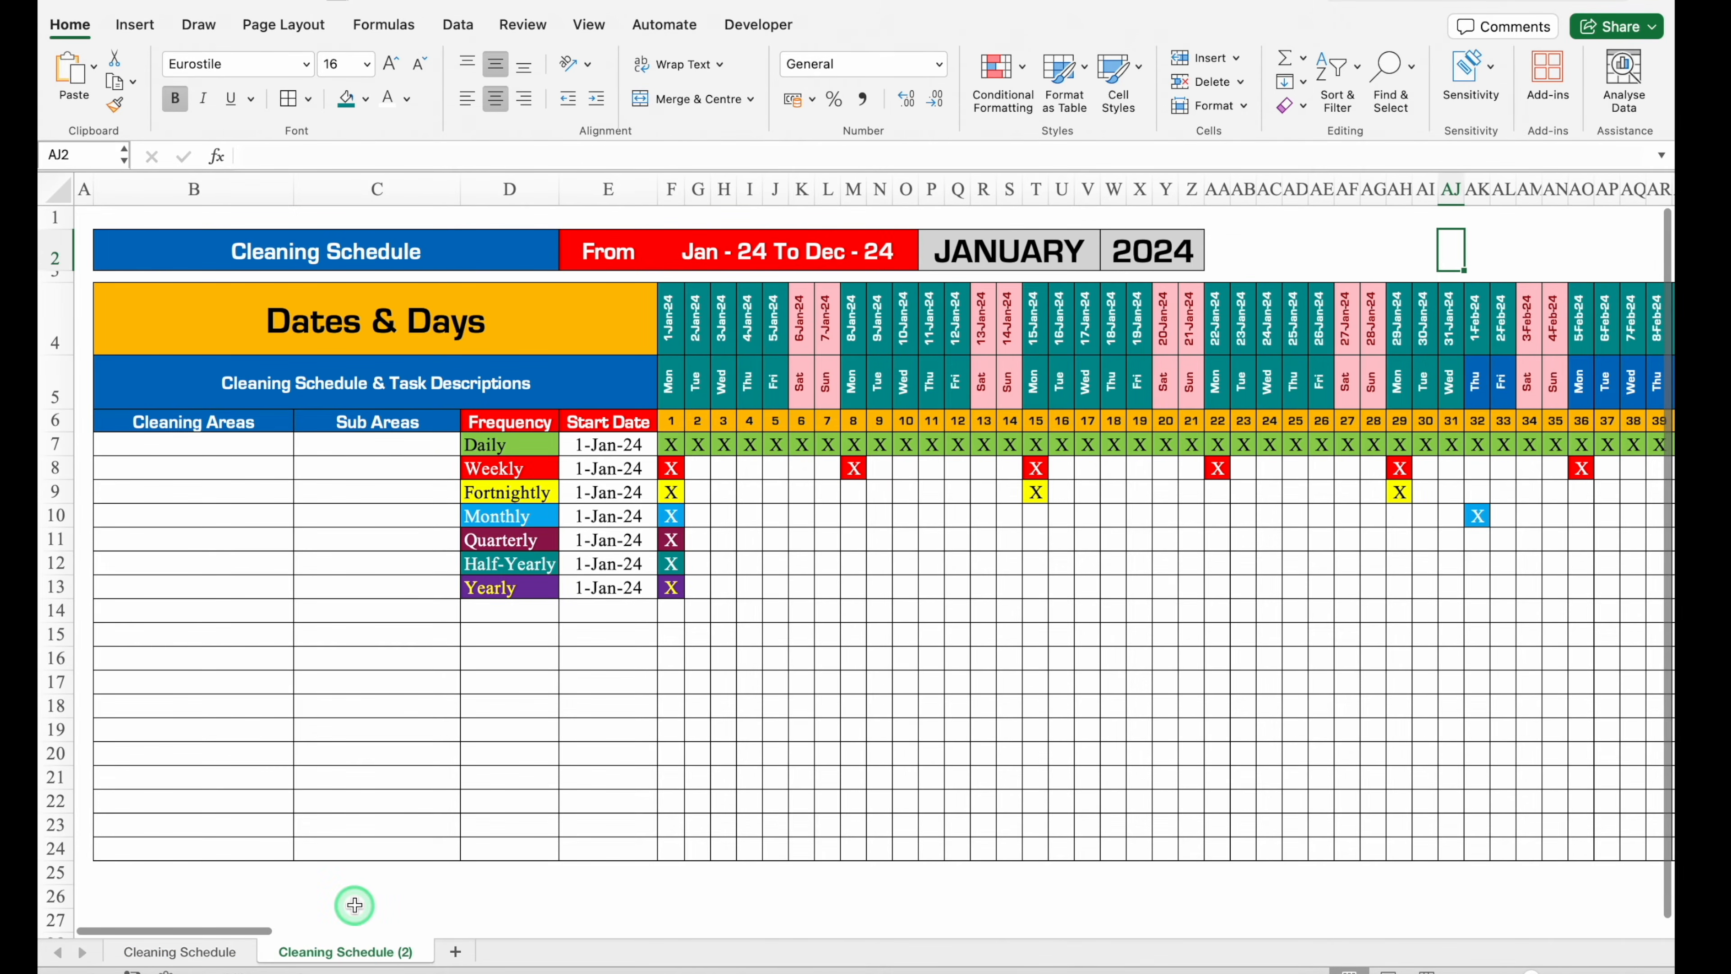
Create a further copy of the Cleaning Schedule sheet before the original, and delete that extra copy.
right_click(206, 957)
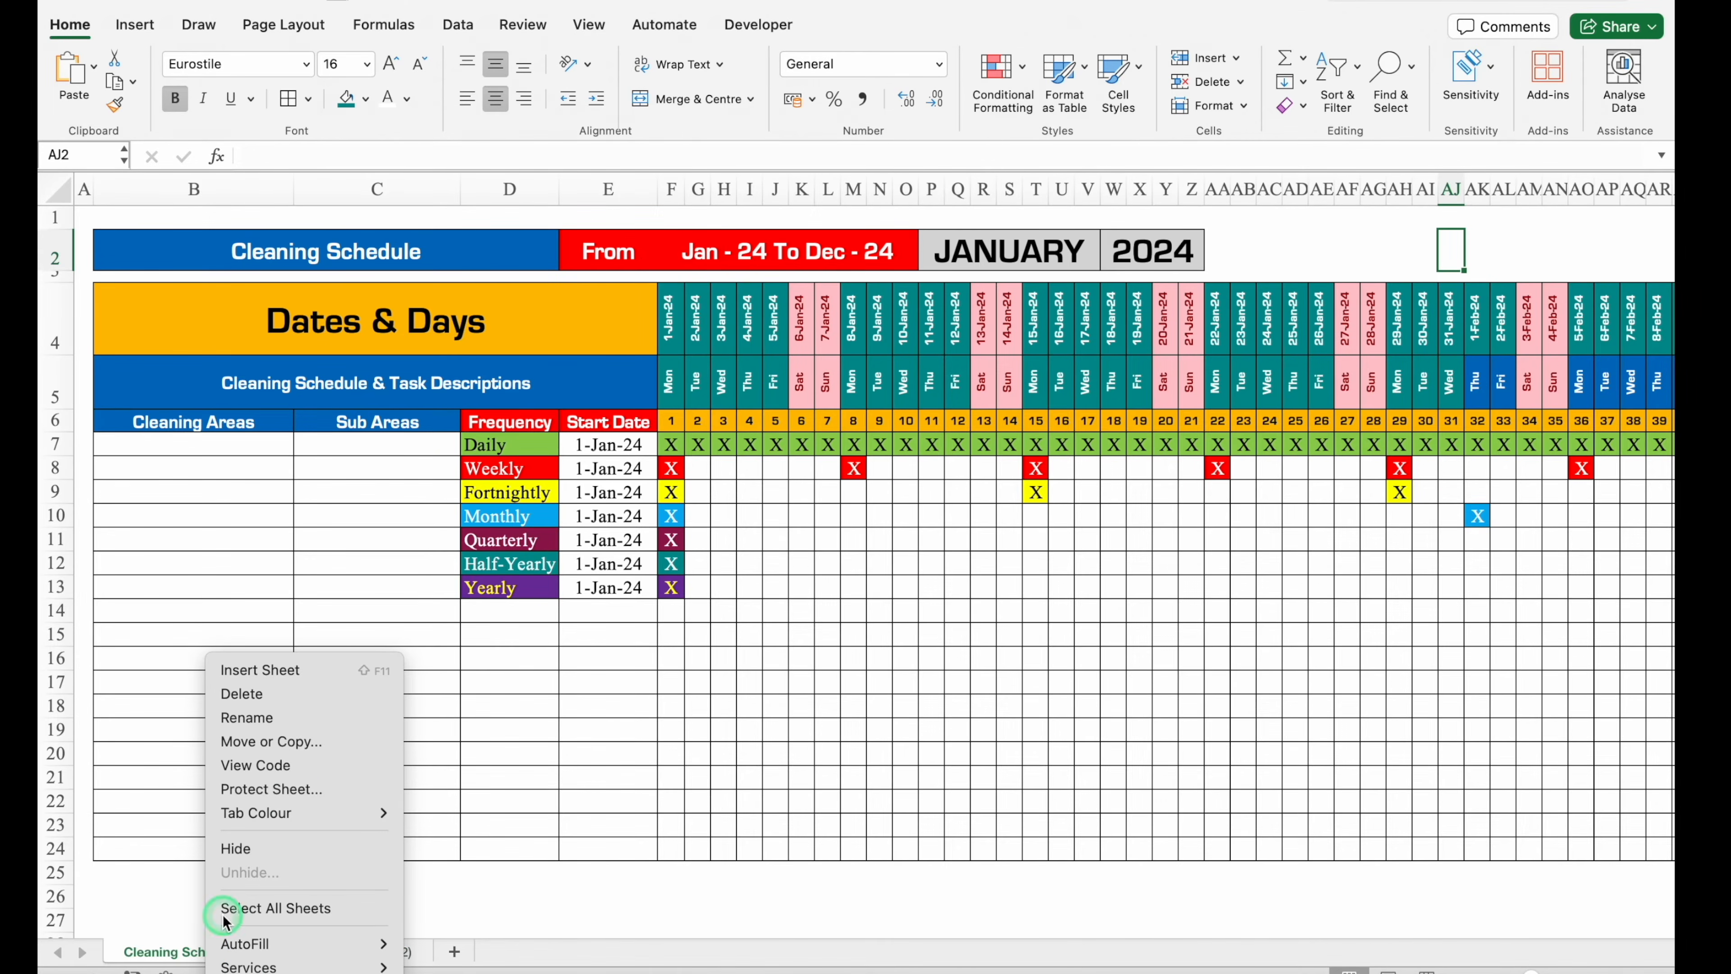
left_click(298, 743)
left_click(205, 862)
left_click(377, 896)
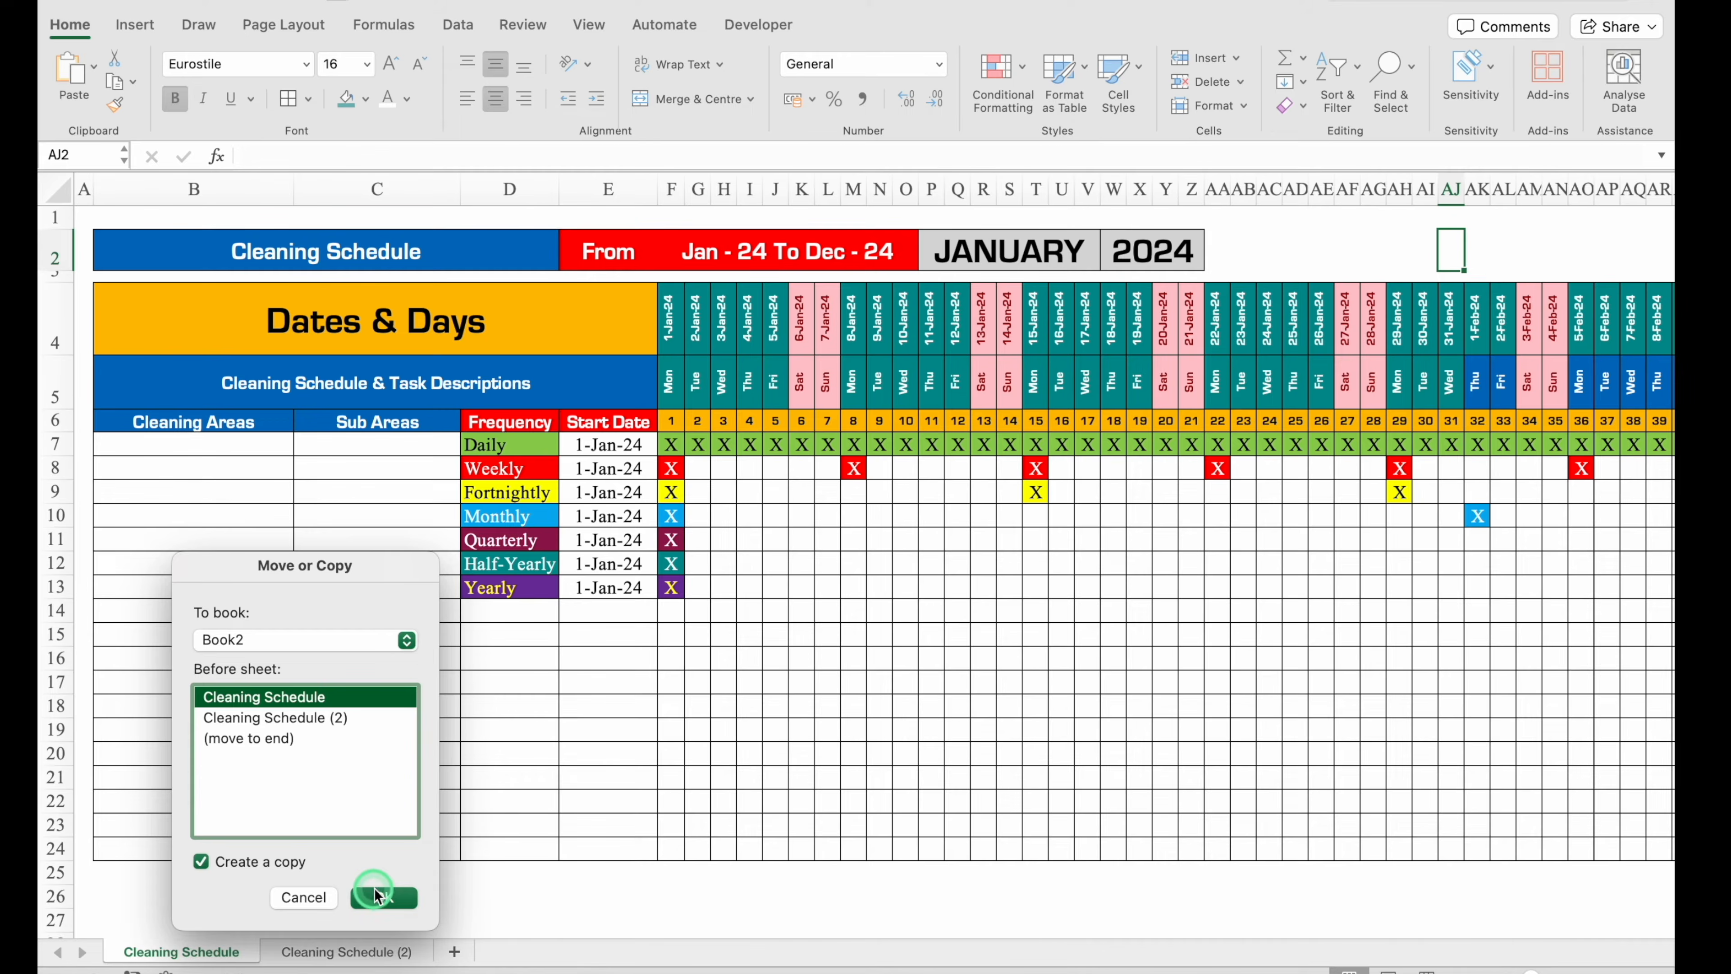
left_click(248, 955)
right_click(247, 956)
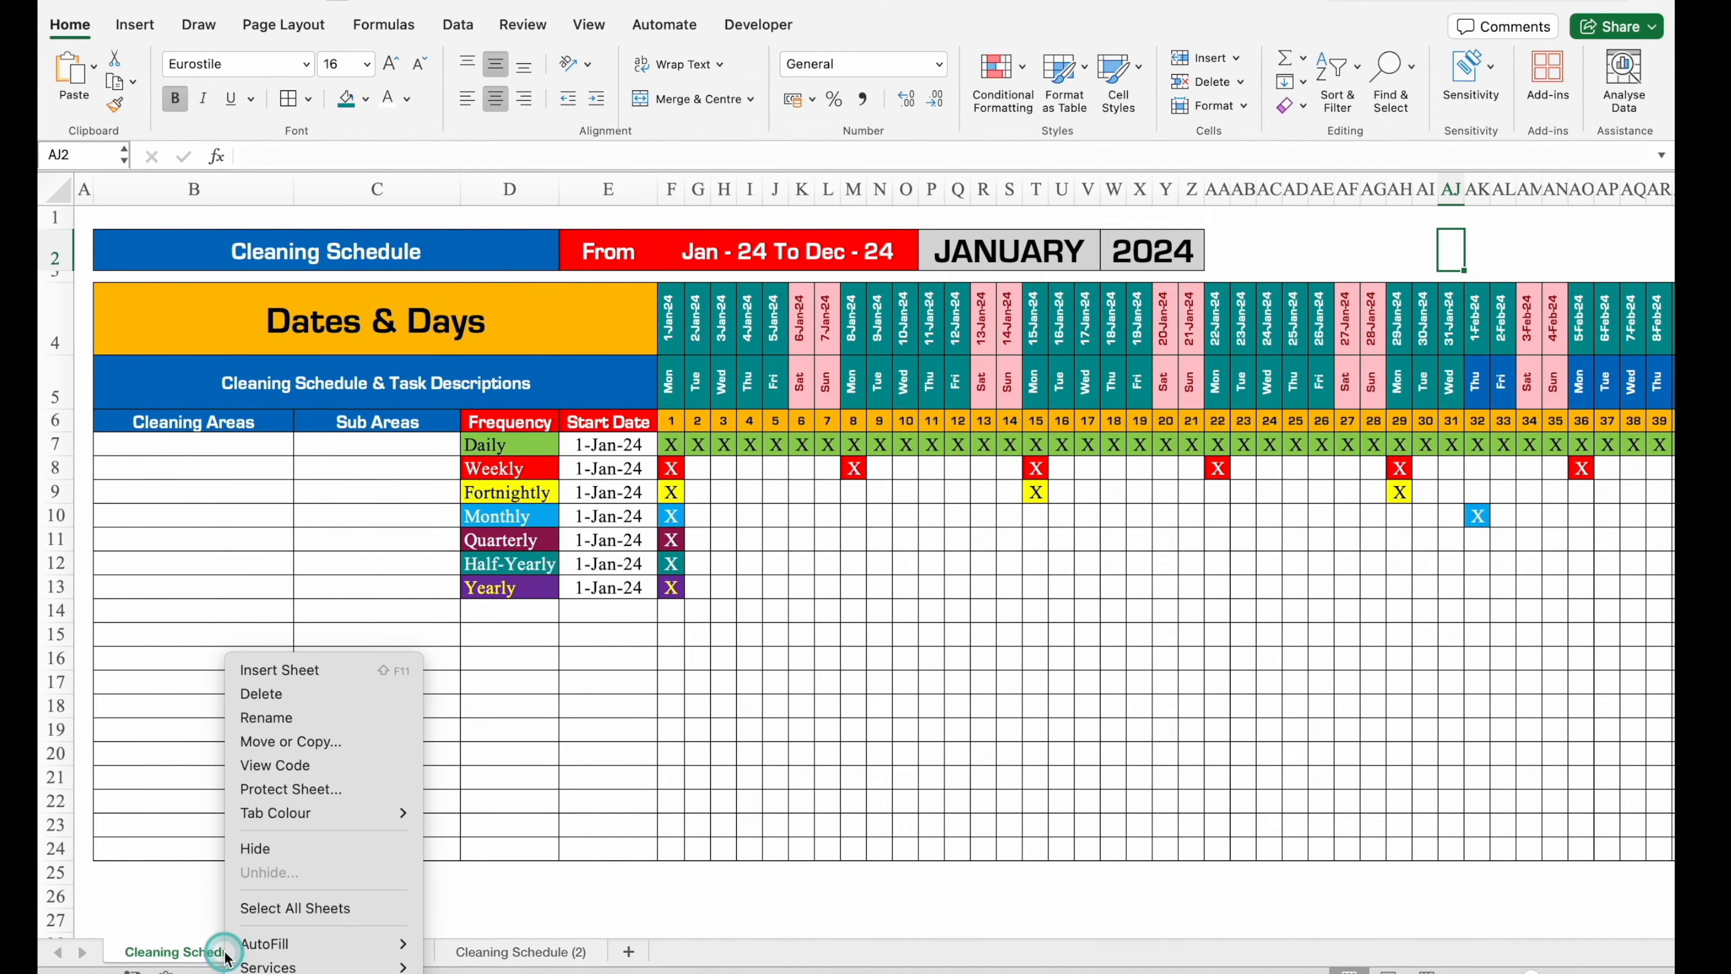
left_click(307, 693)
Rename the duplicated sheet Cleaning Schedule (2) as "Mark Status".
left_click(335, 955)
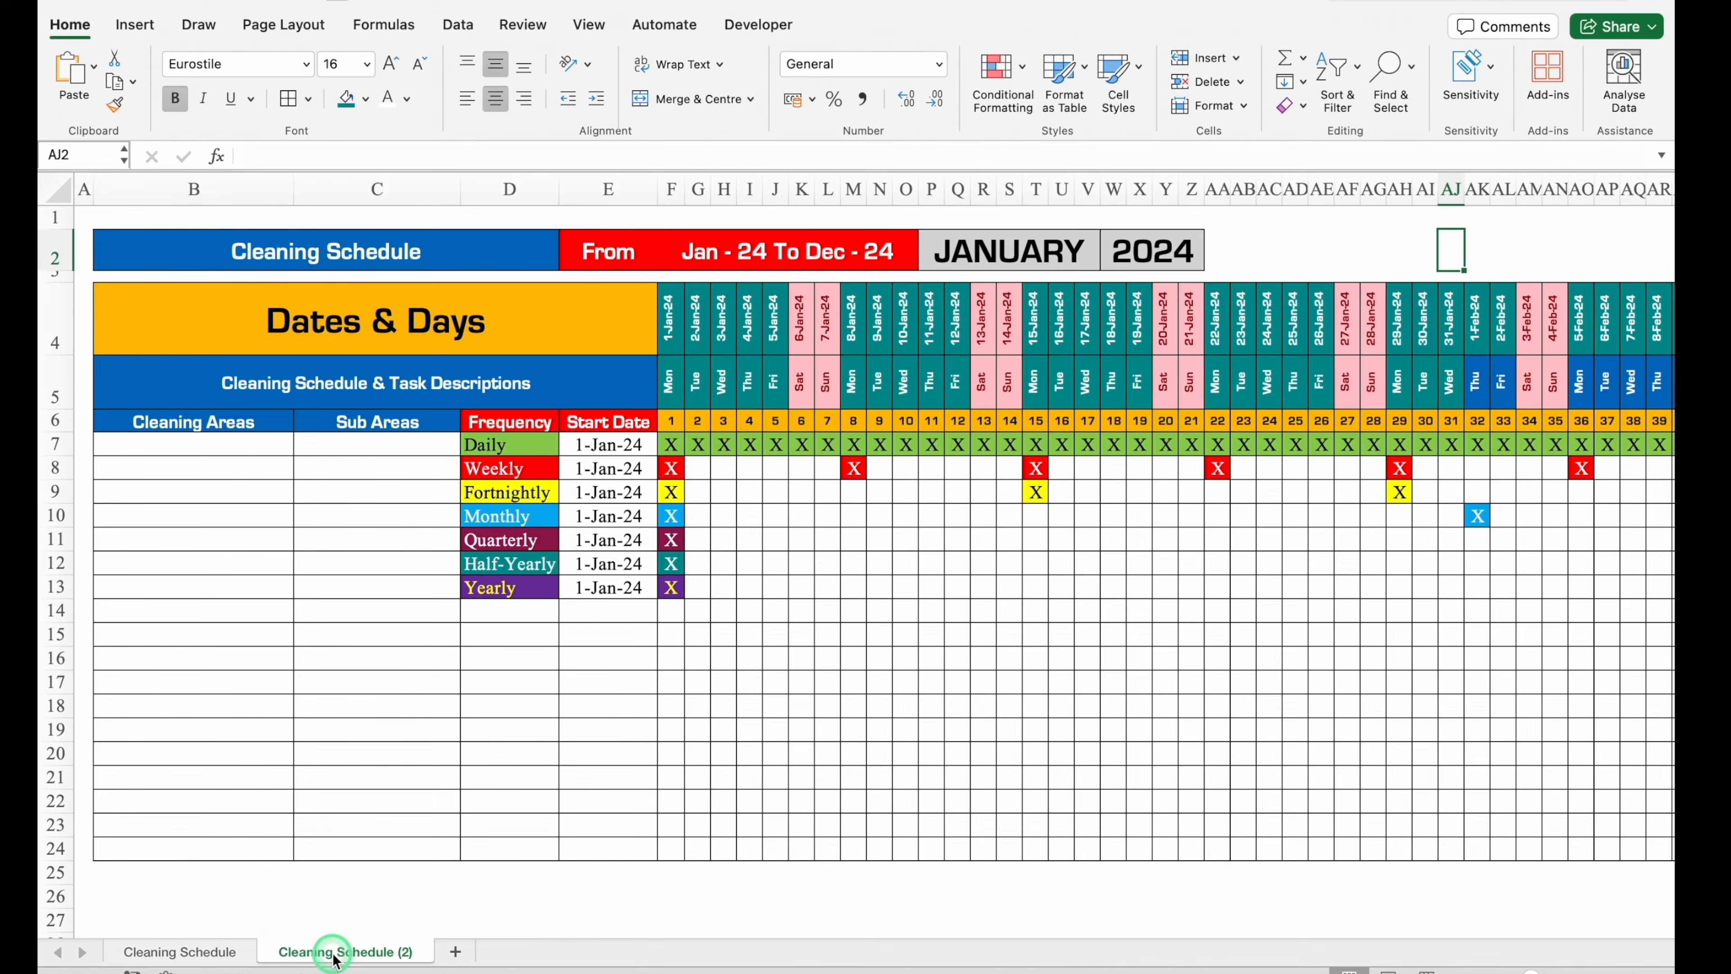
double_click(334, 955)
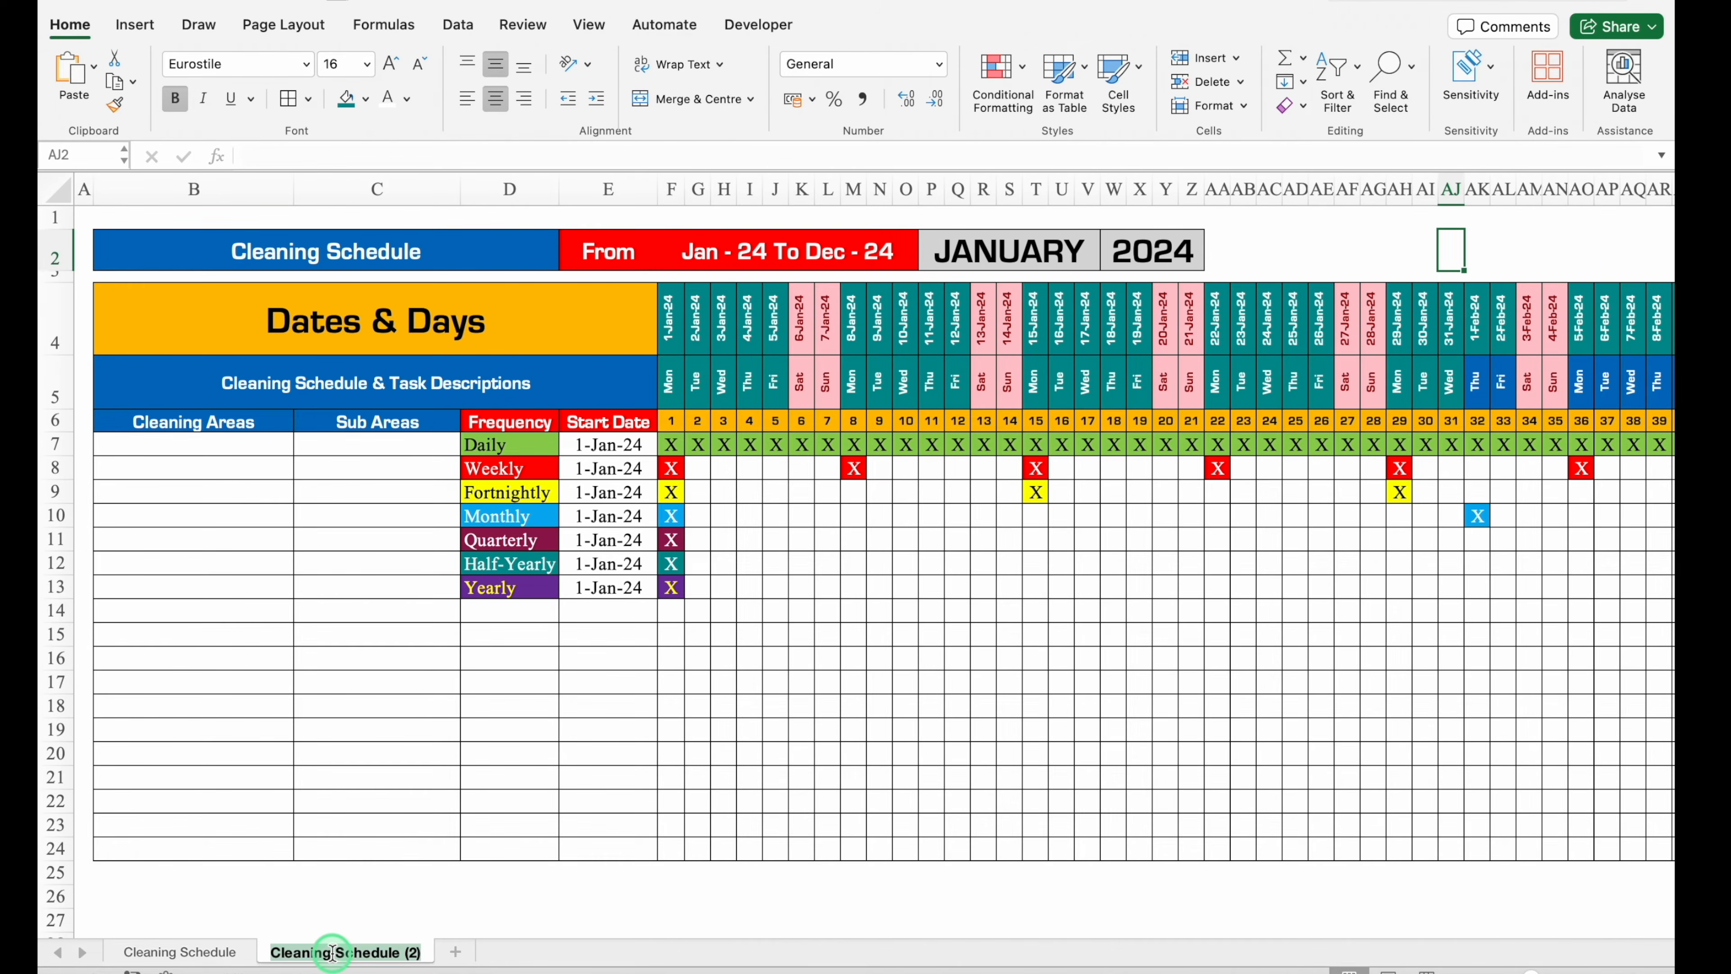
type("Mark Status")
Link cell B7 under Cleaning Areas on Mark Status to the same cell with ='Cleaning Schedule'!B7.
left_click(234, 447)
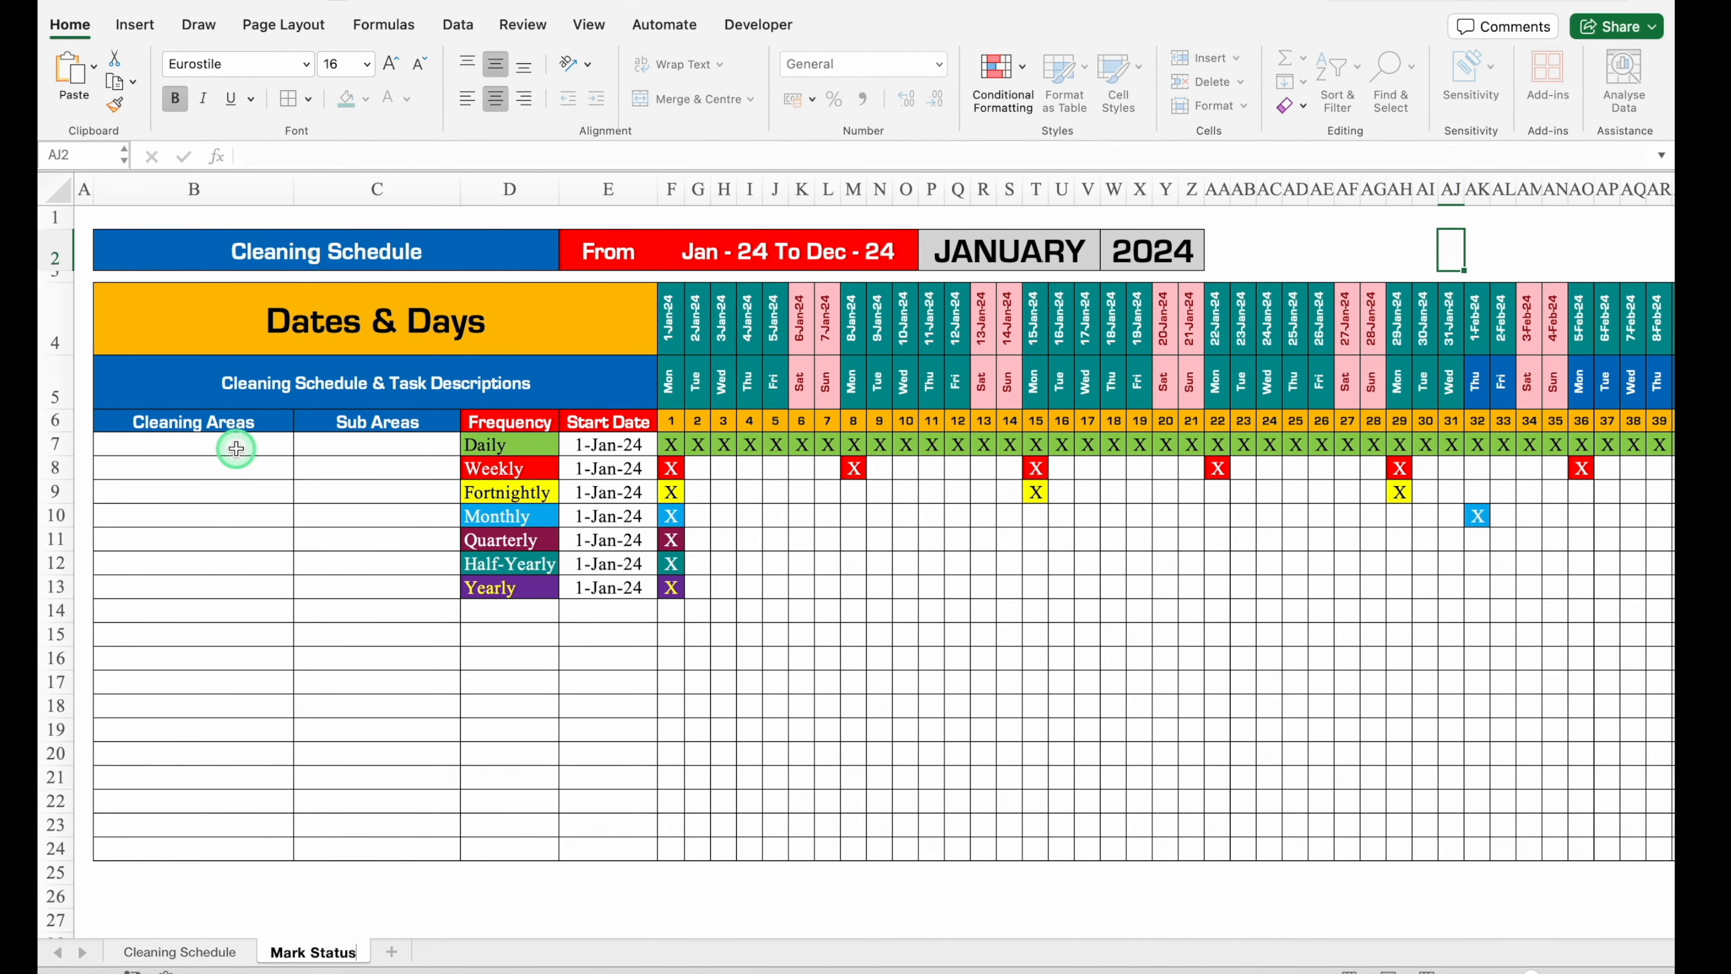
type("=")
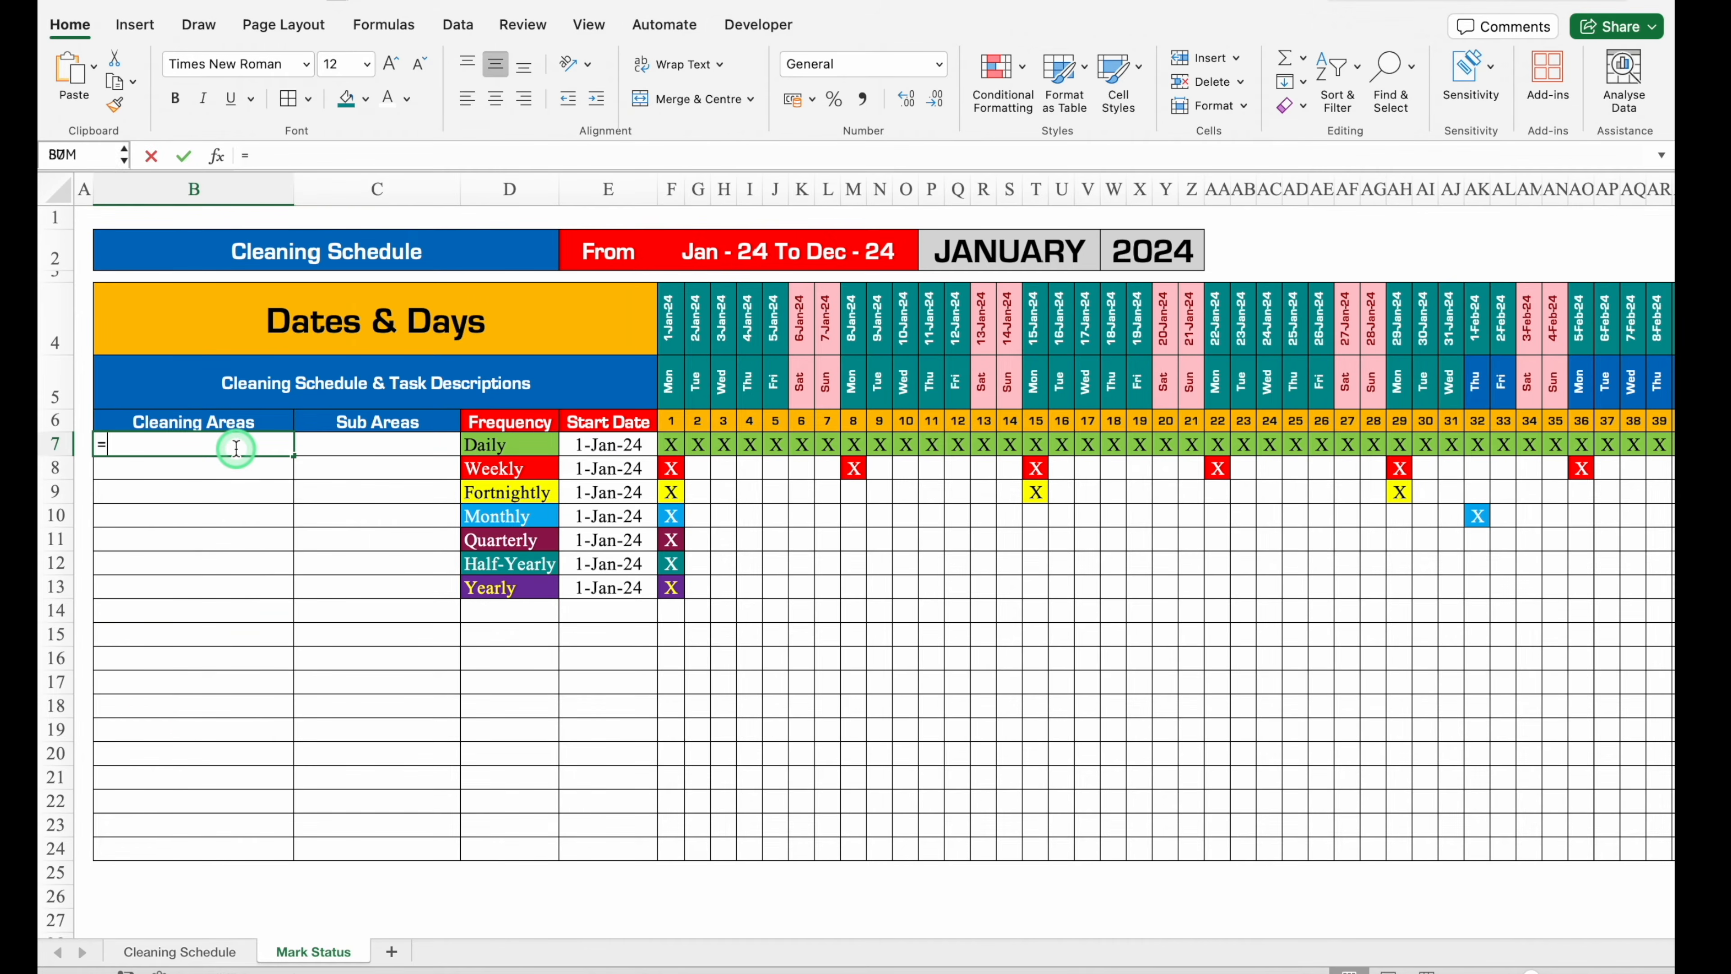
left_click(194, 955)
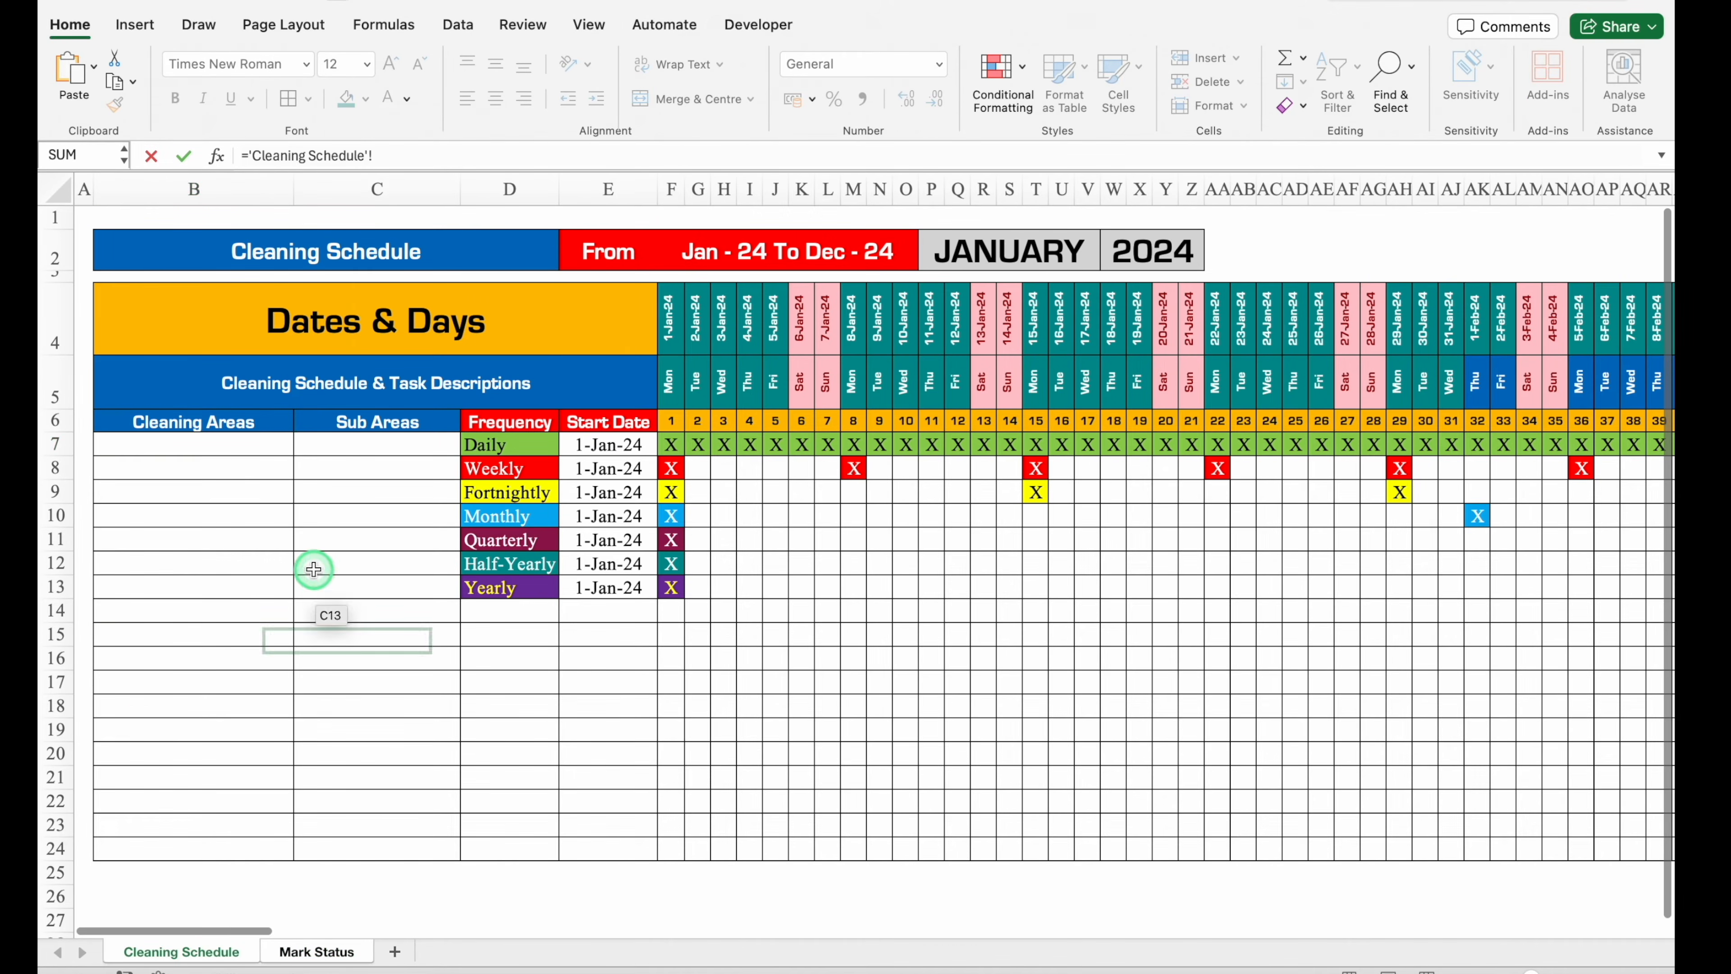
left_click(240, 446)
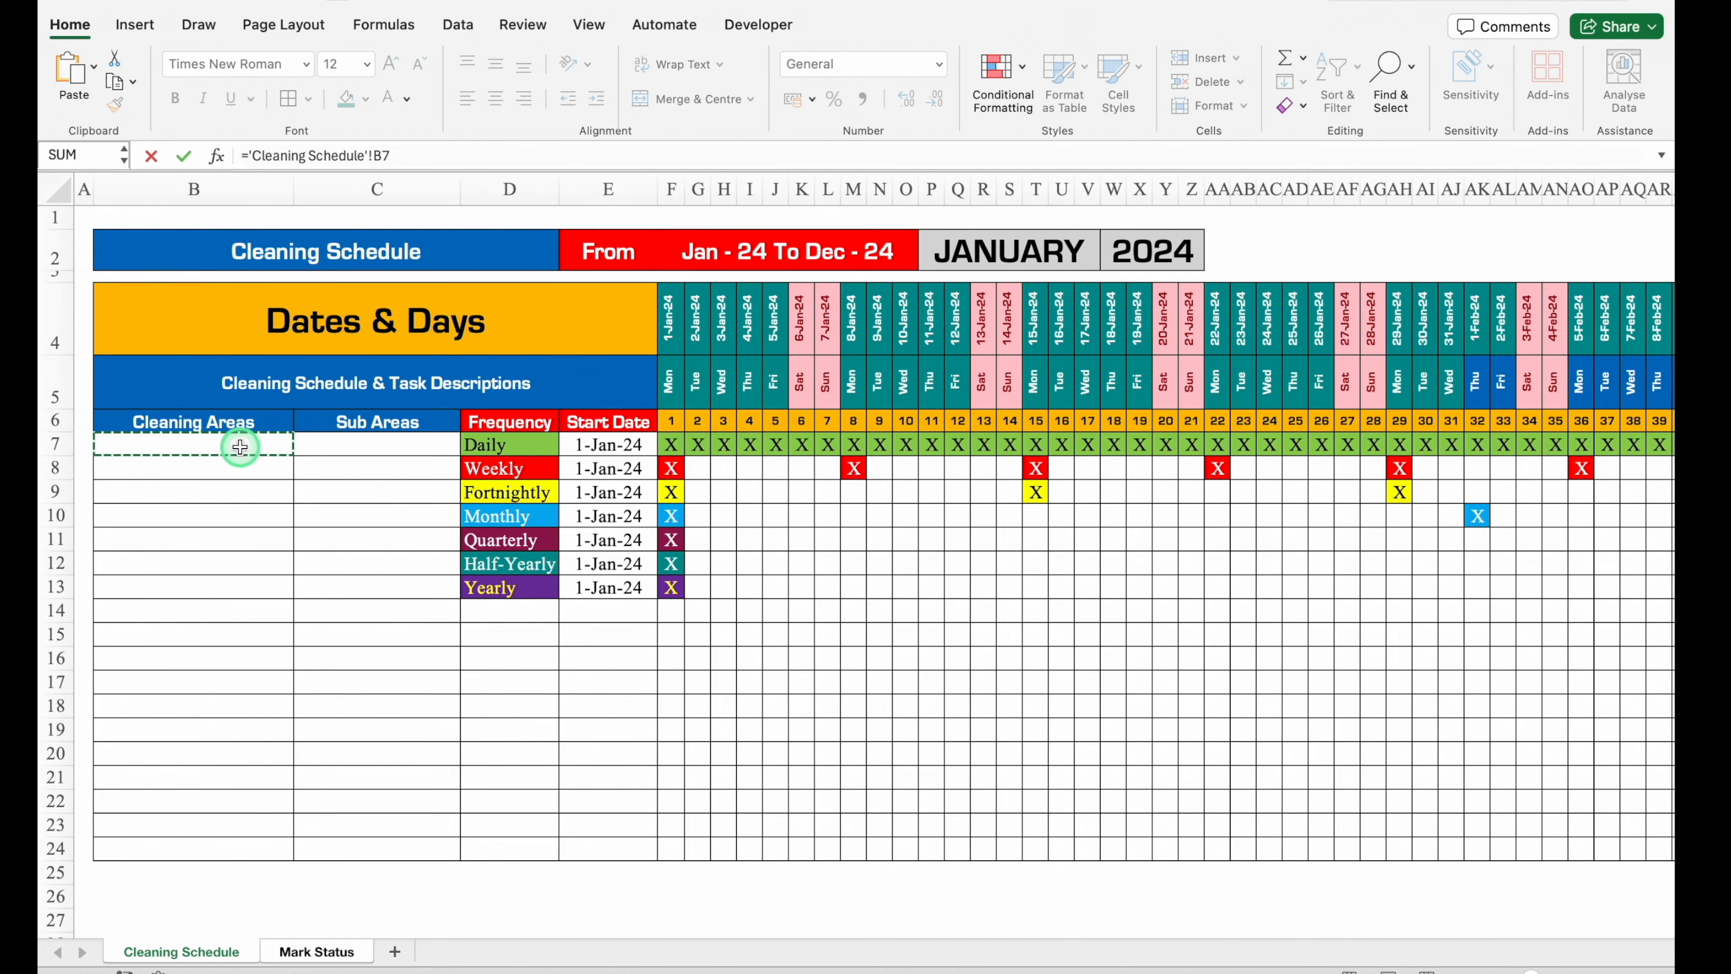
key("Return")
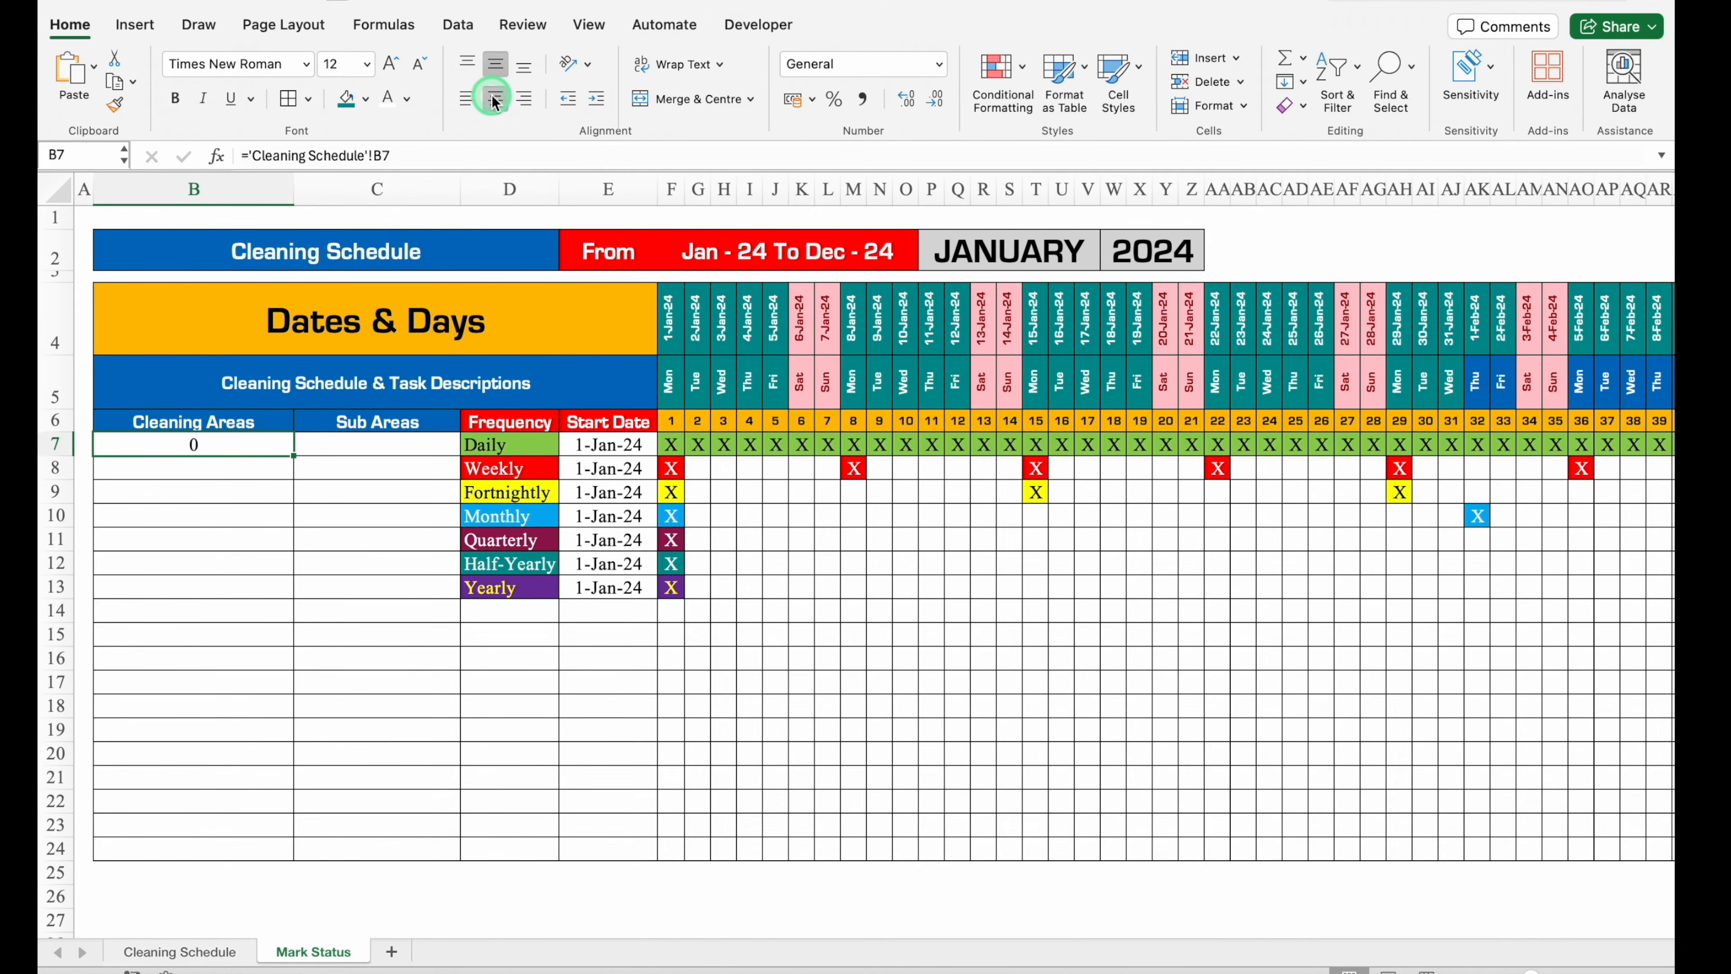
Wrap the B7 link in an IF that leaves blanks empty: =IF('Cleaning Schedule'!B7="","",'Cleaning Schedule'!B7).
left_click(250, 157)
left_click(281, 281)
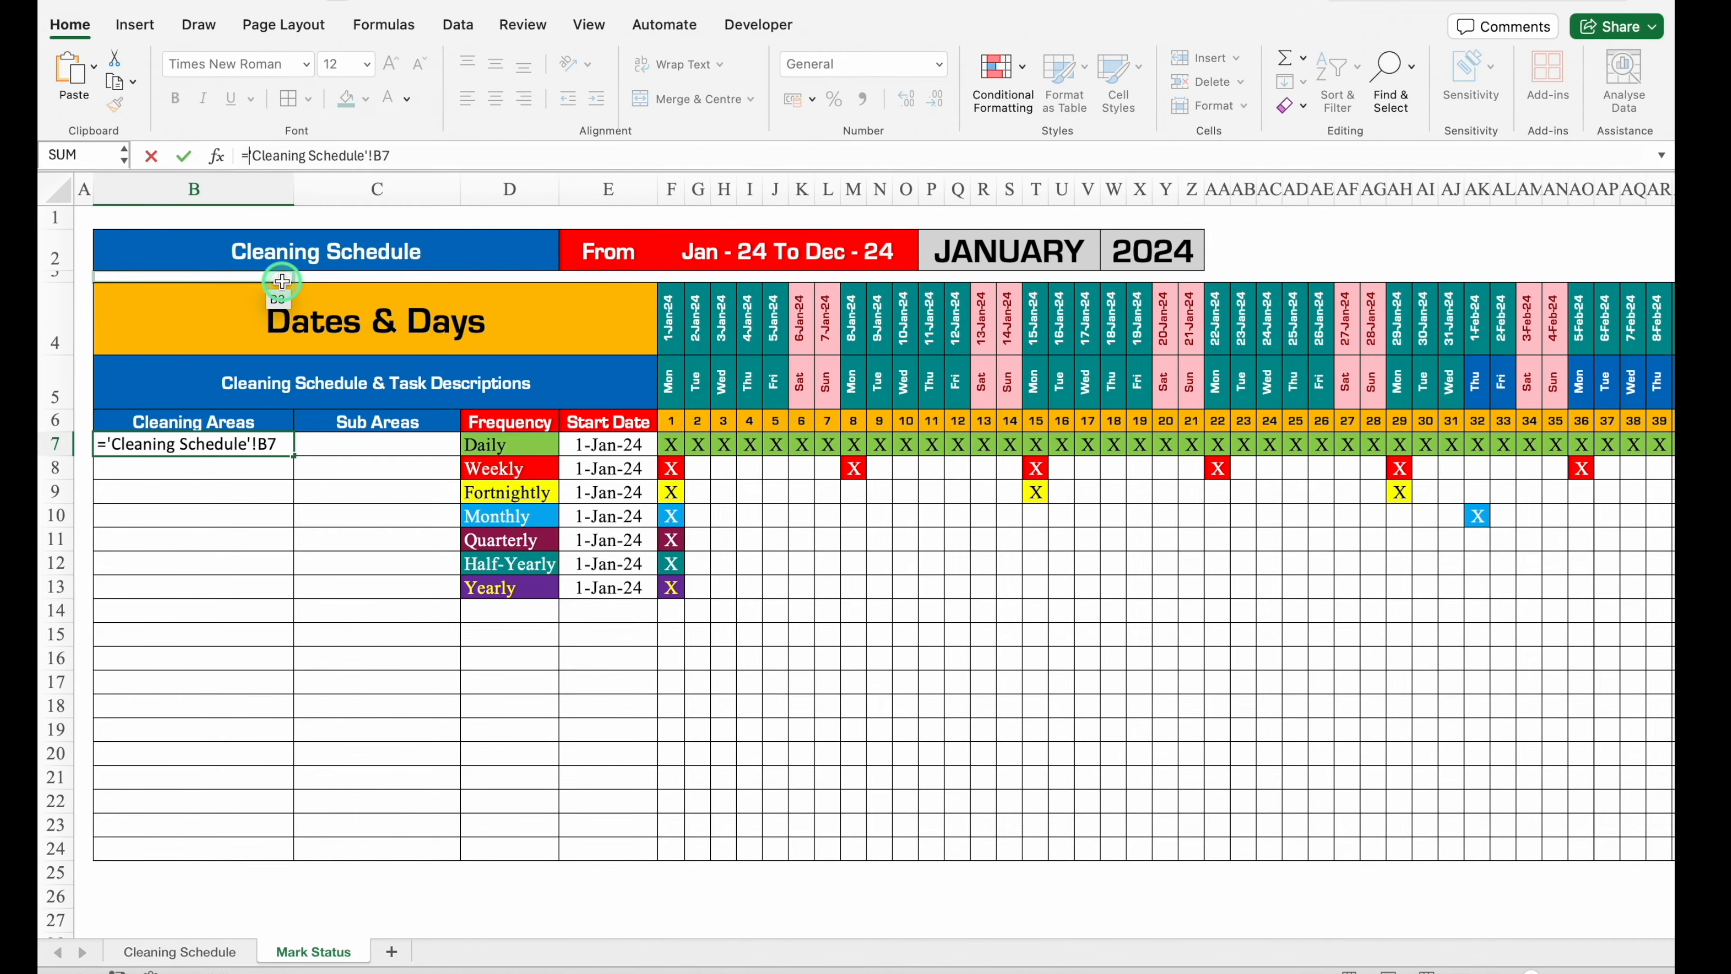
type("IF(")
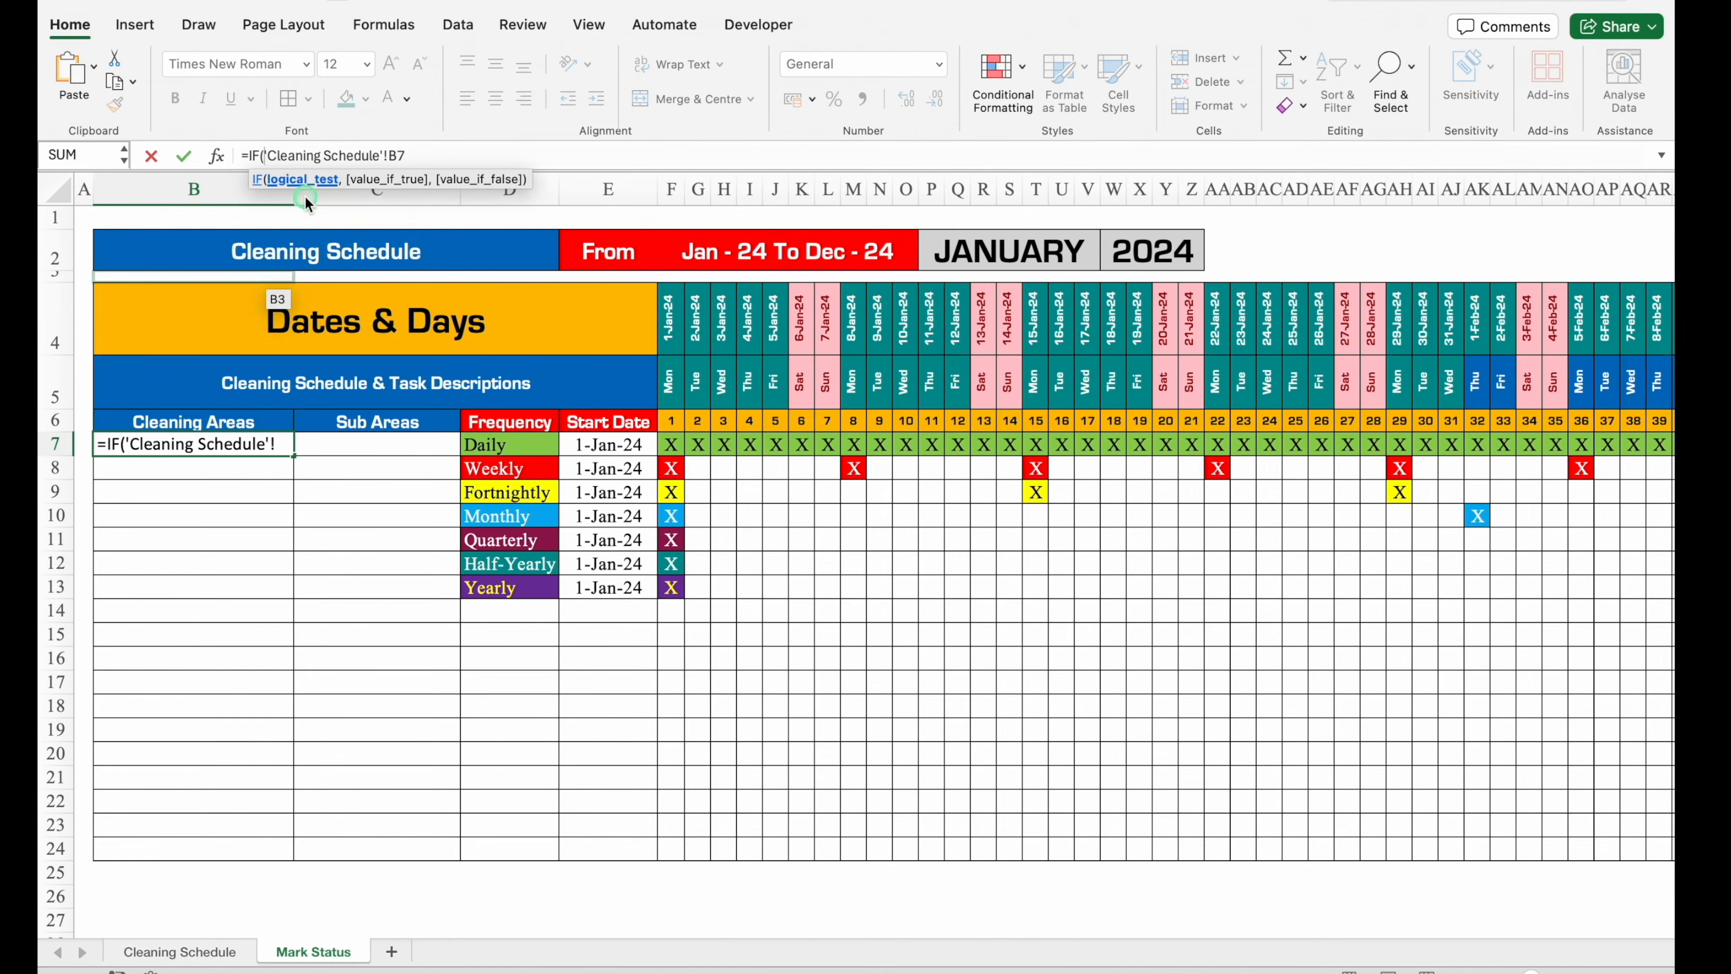
left_click(188, 953)
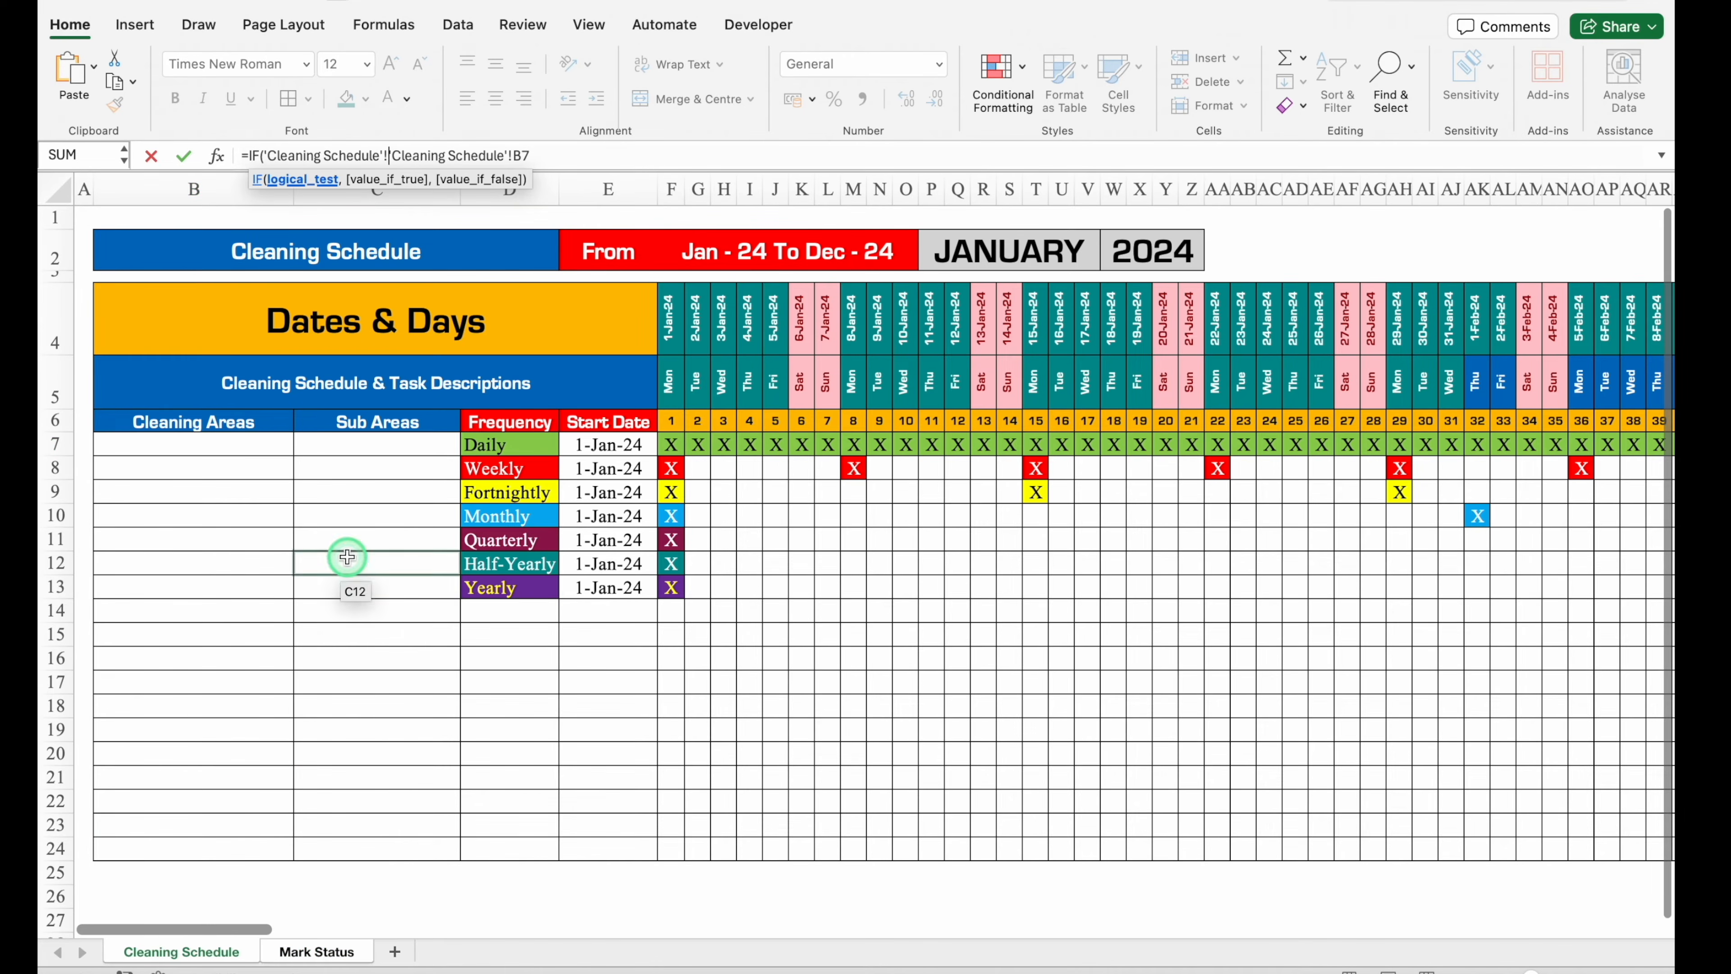
left_click(245, 448)
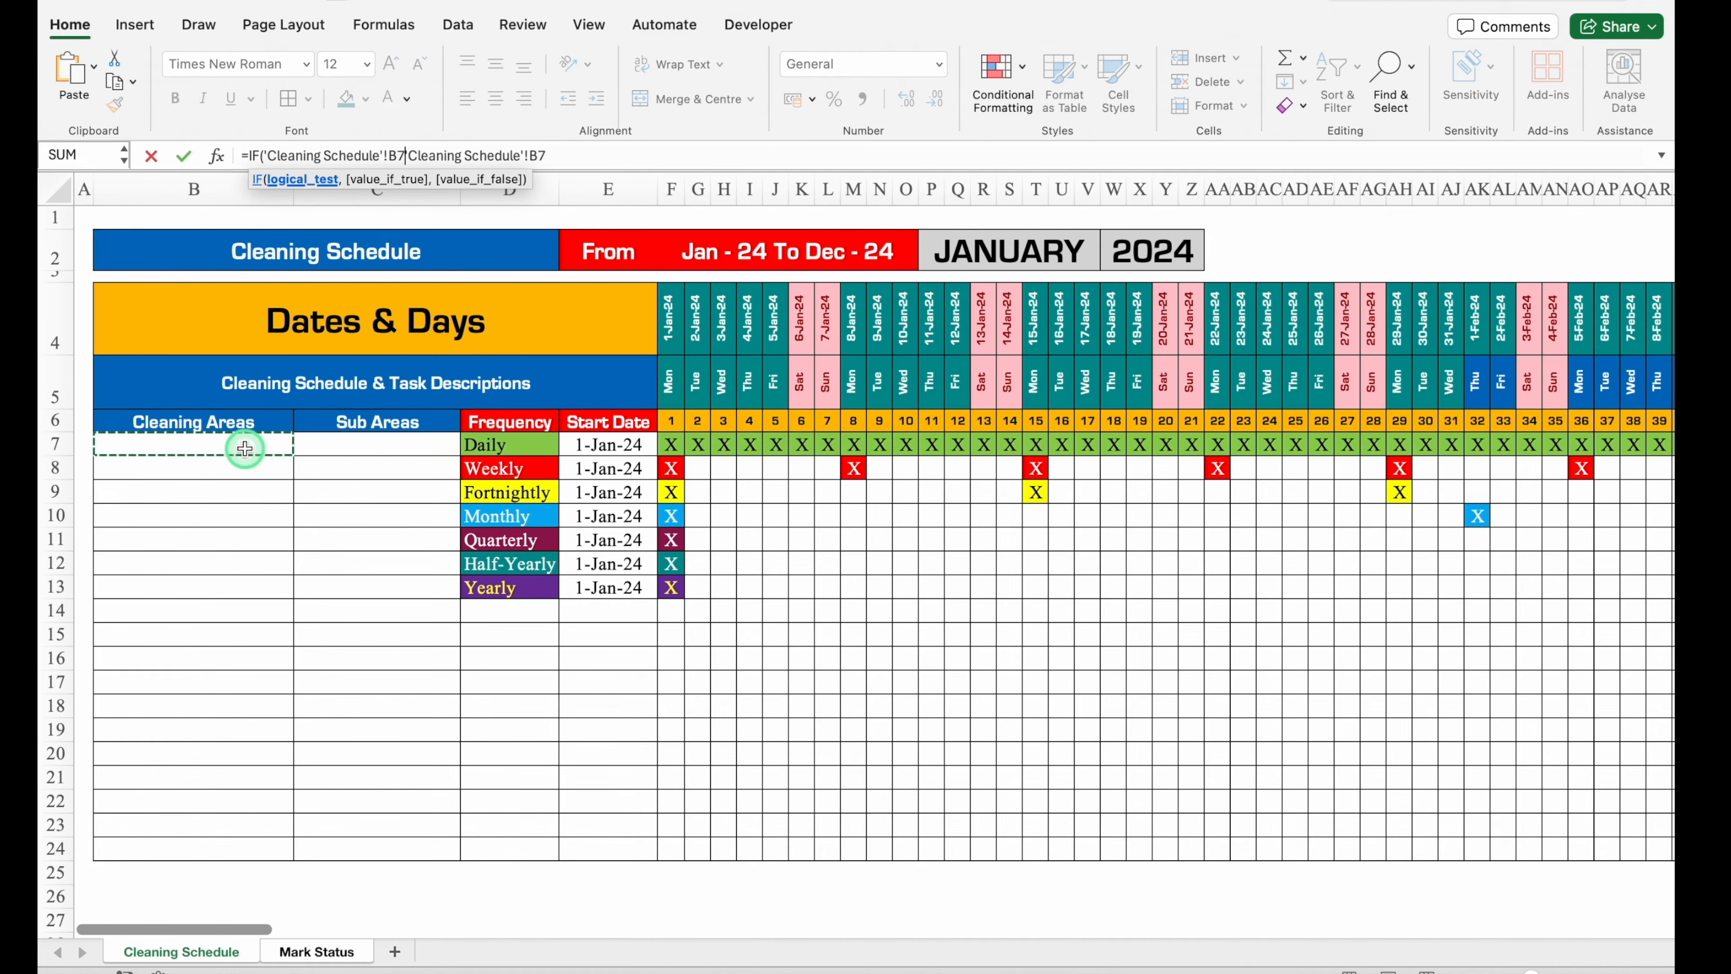
type("=\"\"")
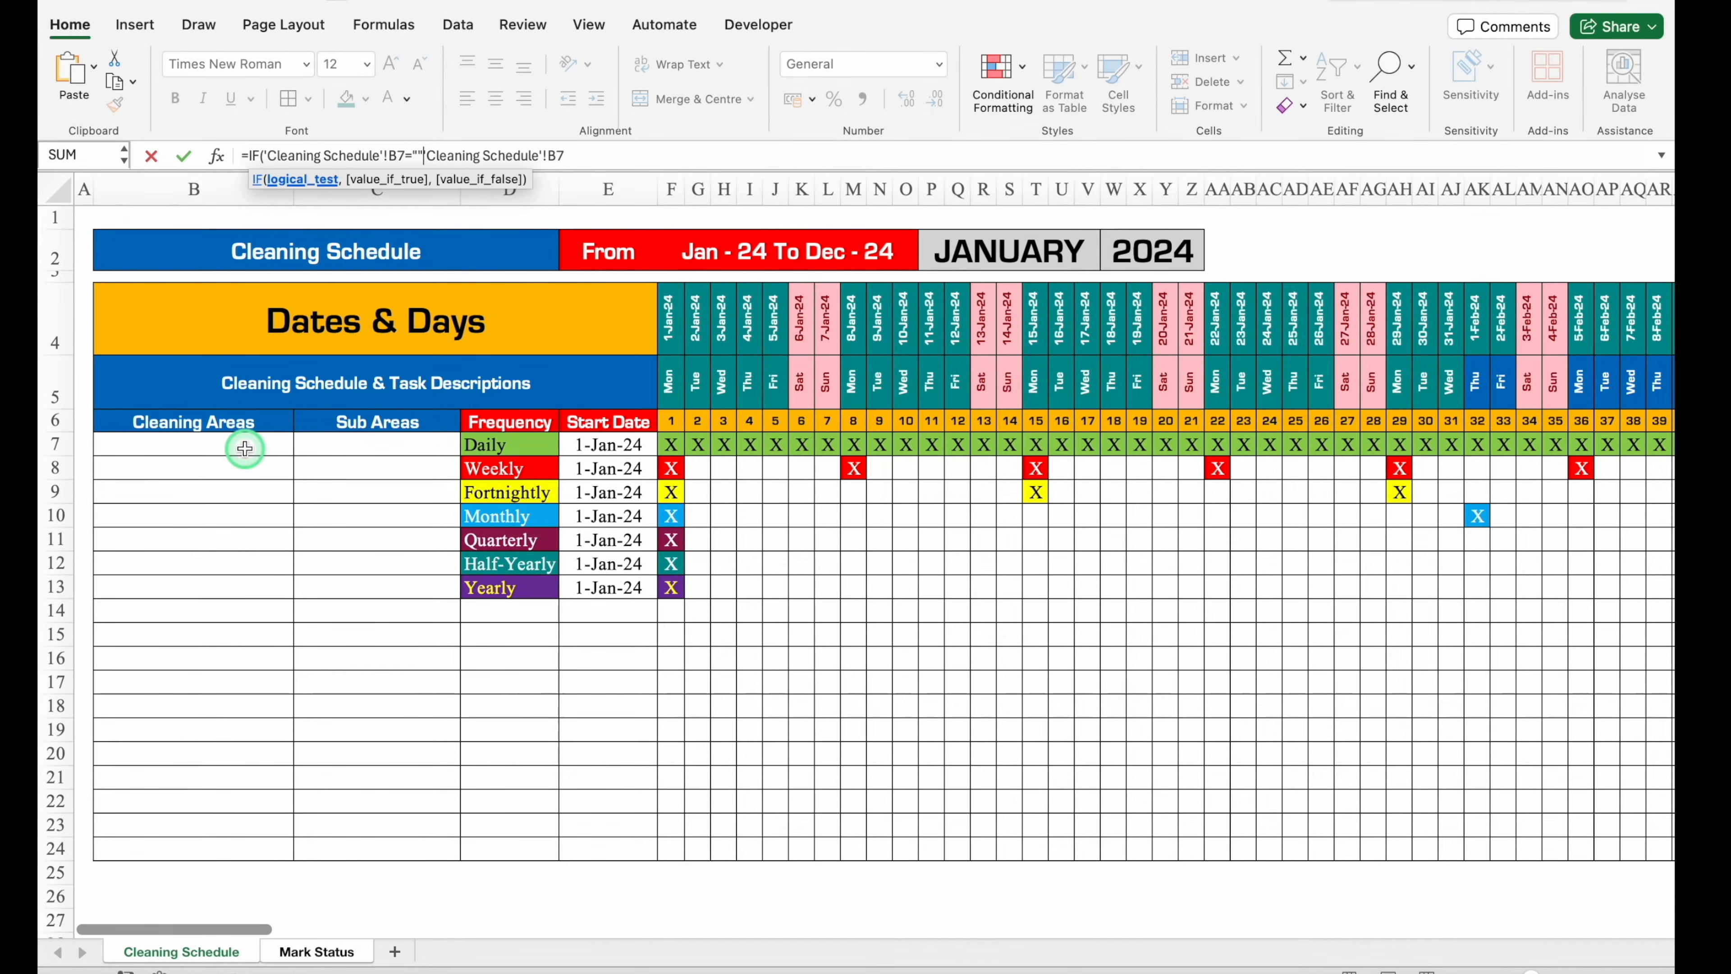
type(",\"\"")
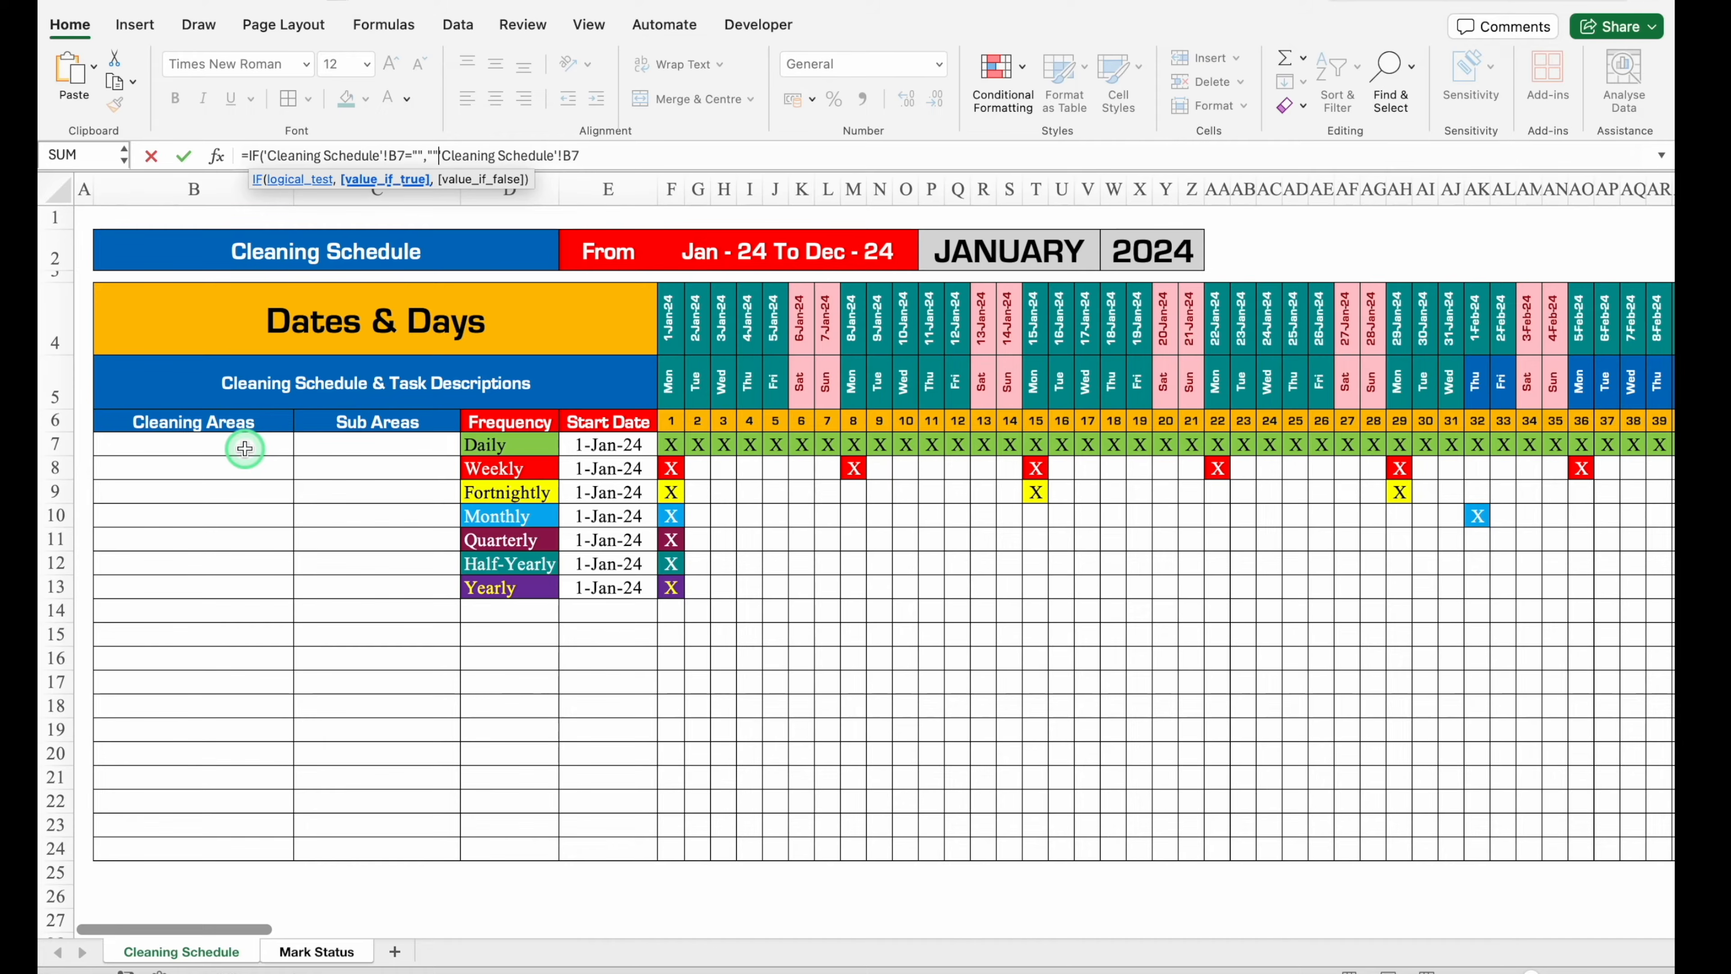
type(",")
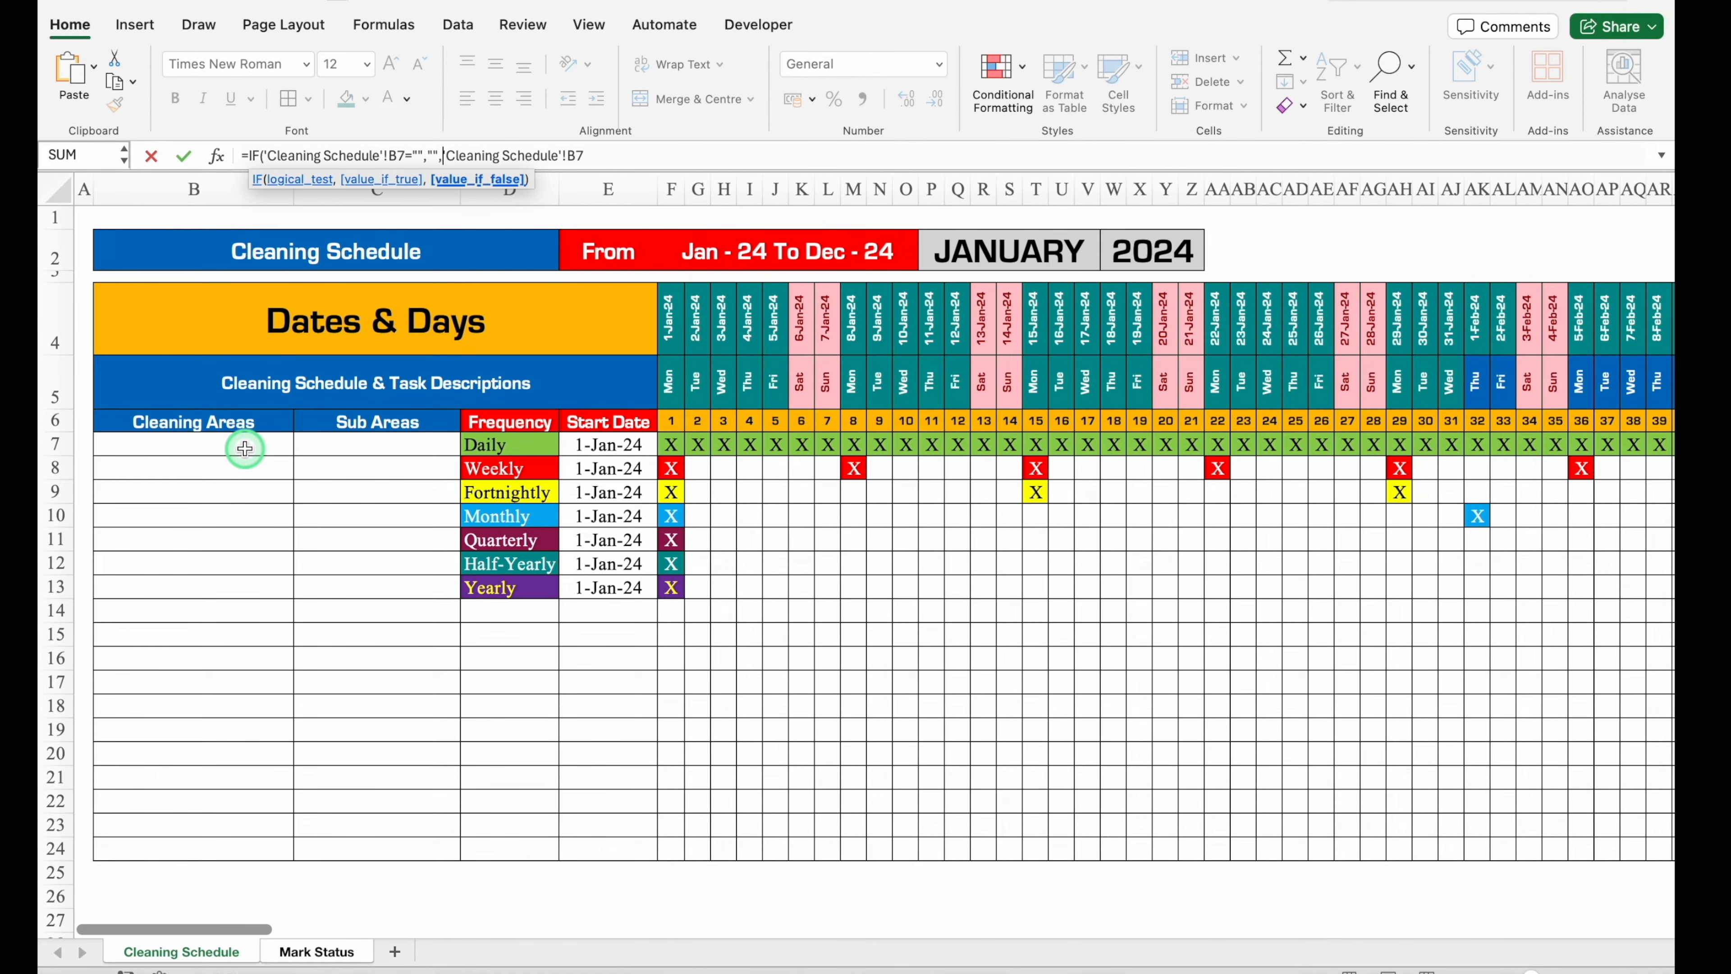
type(")")
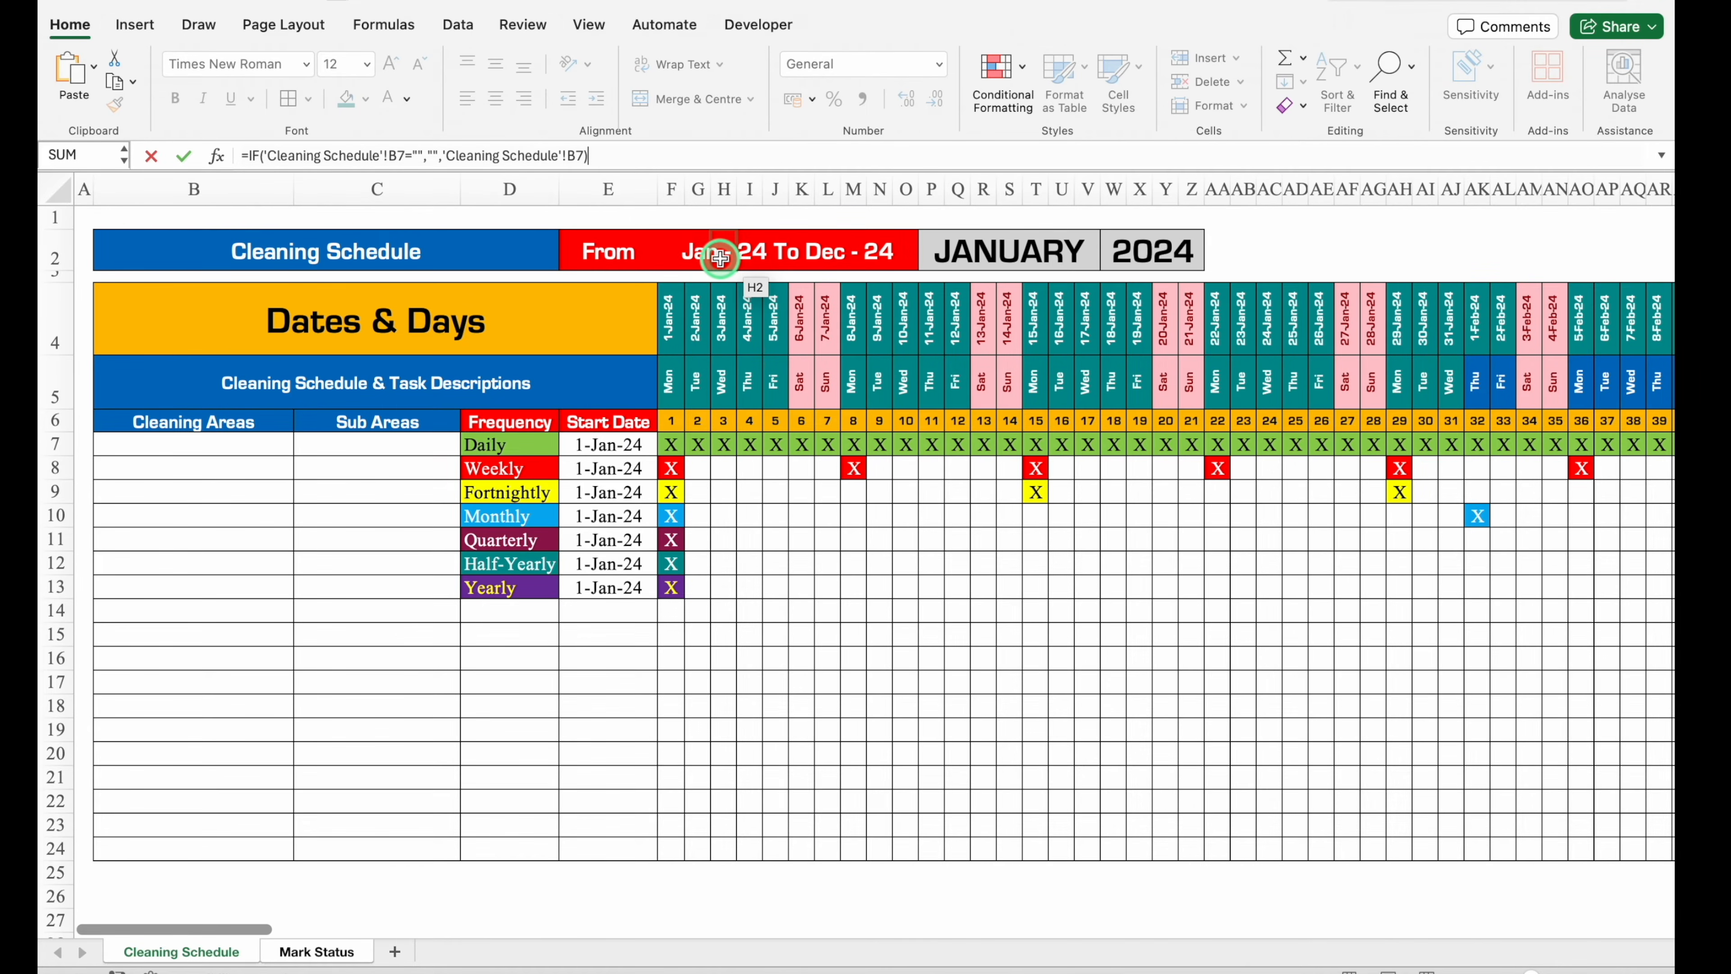
key("Return")
Clear the entries under Start Date and Frequency in the task rows of the Mark Status sheet.
left_click_drag(606, 444, 627, 822)
key("Delete")
left_click_drag(510, 444, 528, 846)
key("Delete")
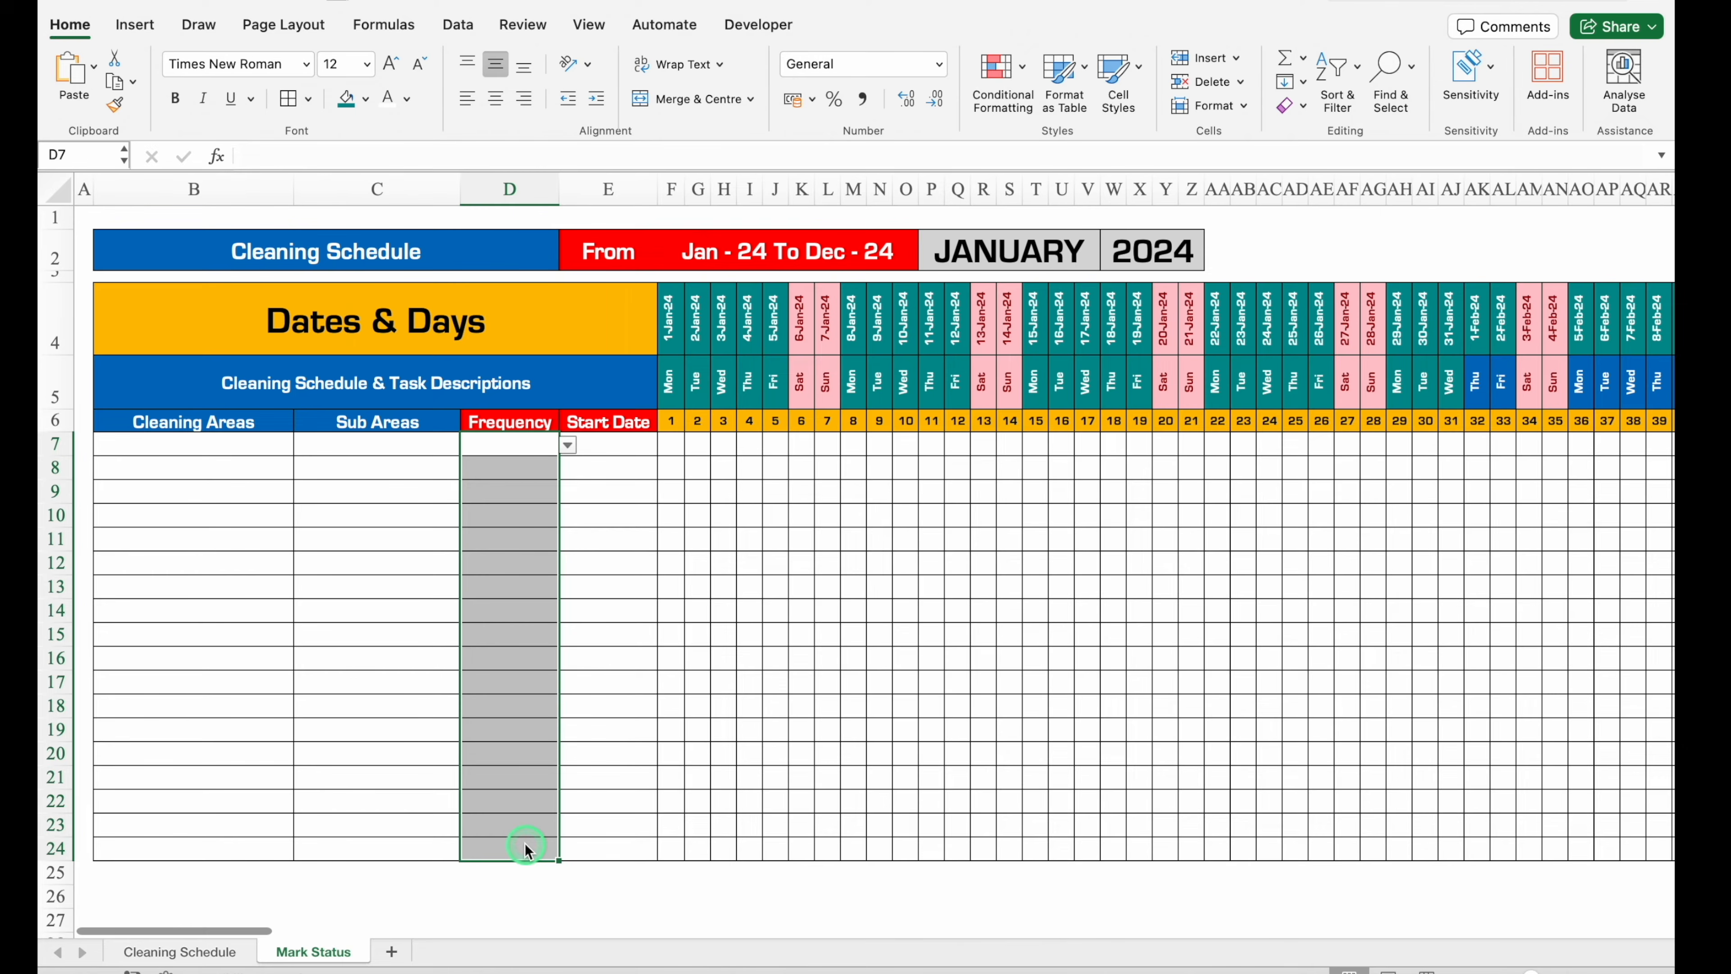
Remove the data validation from the Frequency cells D7:D24 on the Mark Status sheet.
left_click(457, 23)
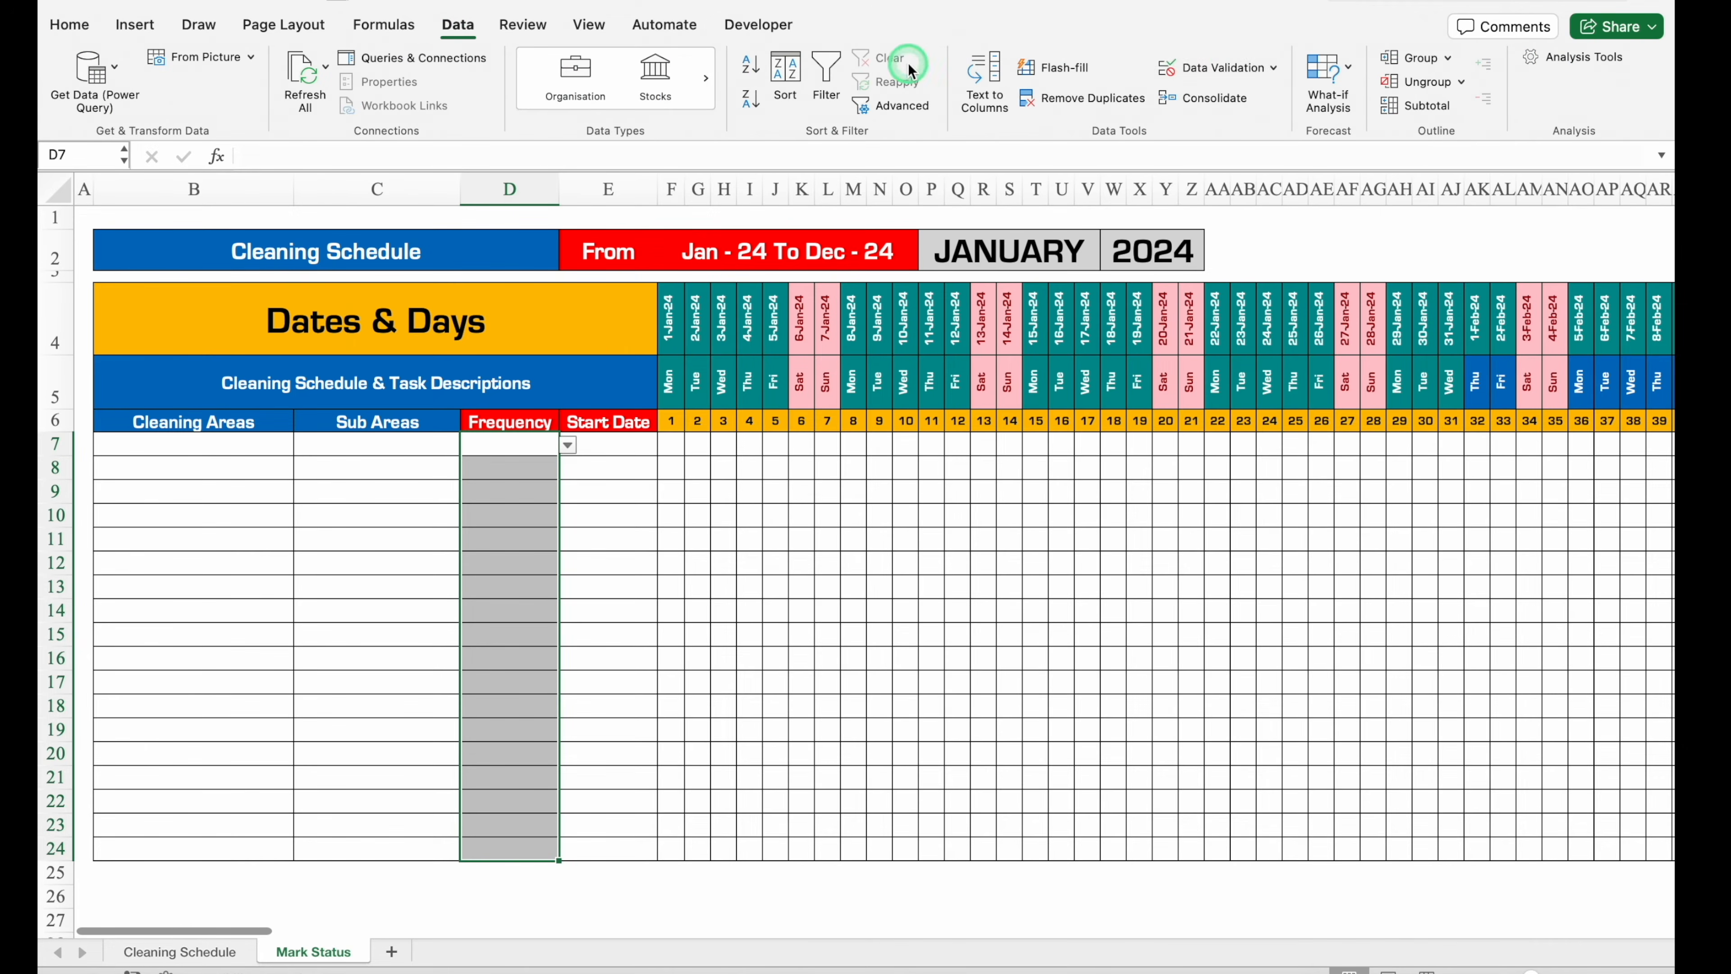
left_click(1220, 68)
left_click(624, 532)
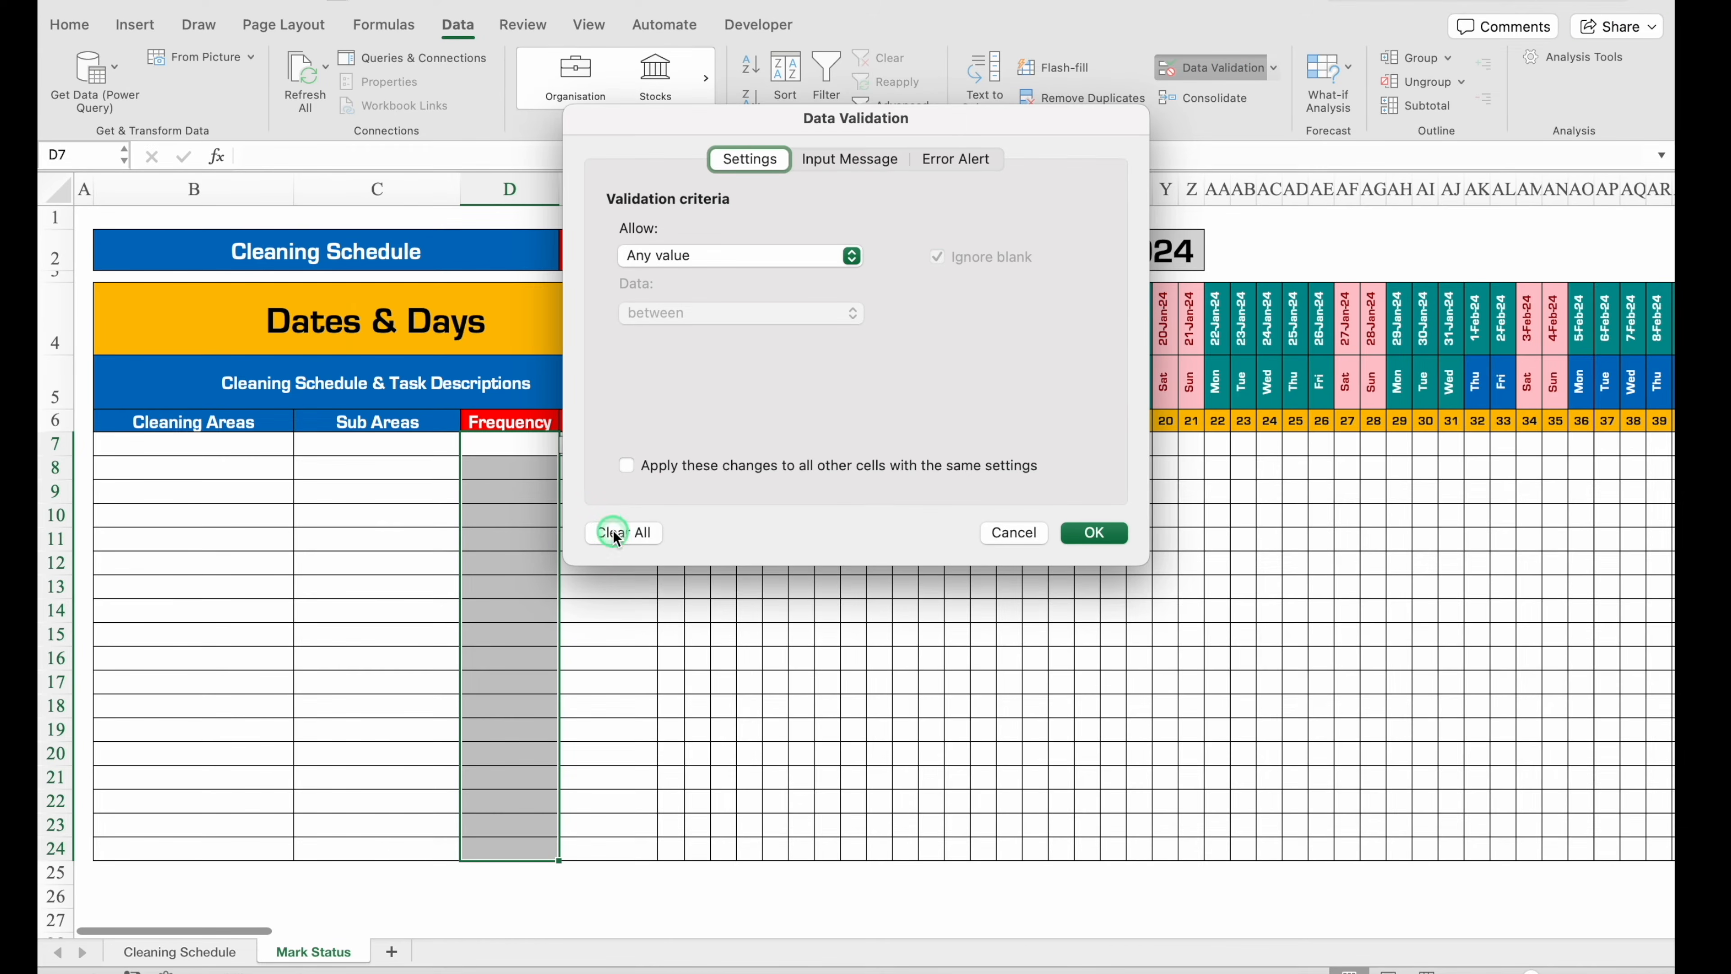
left_click(1097, 532)
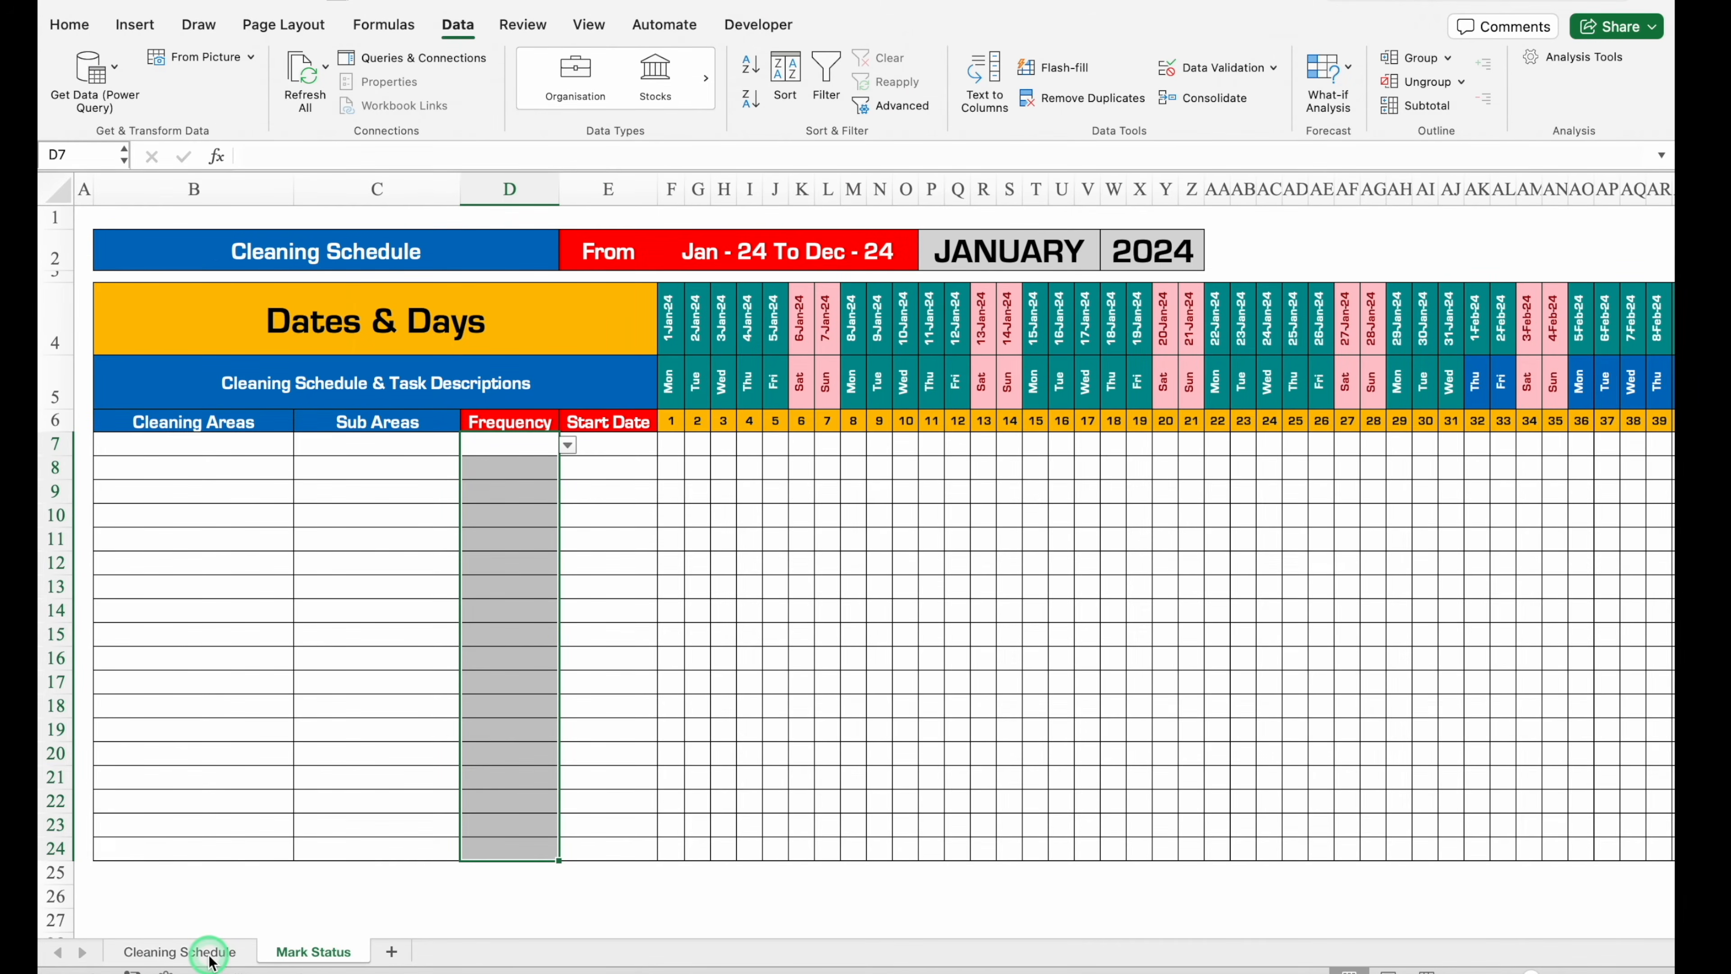
left_click(481, 604)
Fill the B7 link formula down to row 24 and across into Sub Areas only, undoing the overextended fill.
left_click(239, 457)
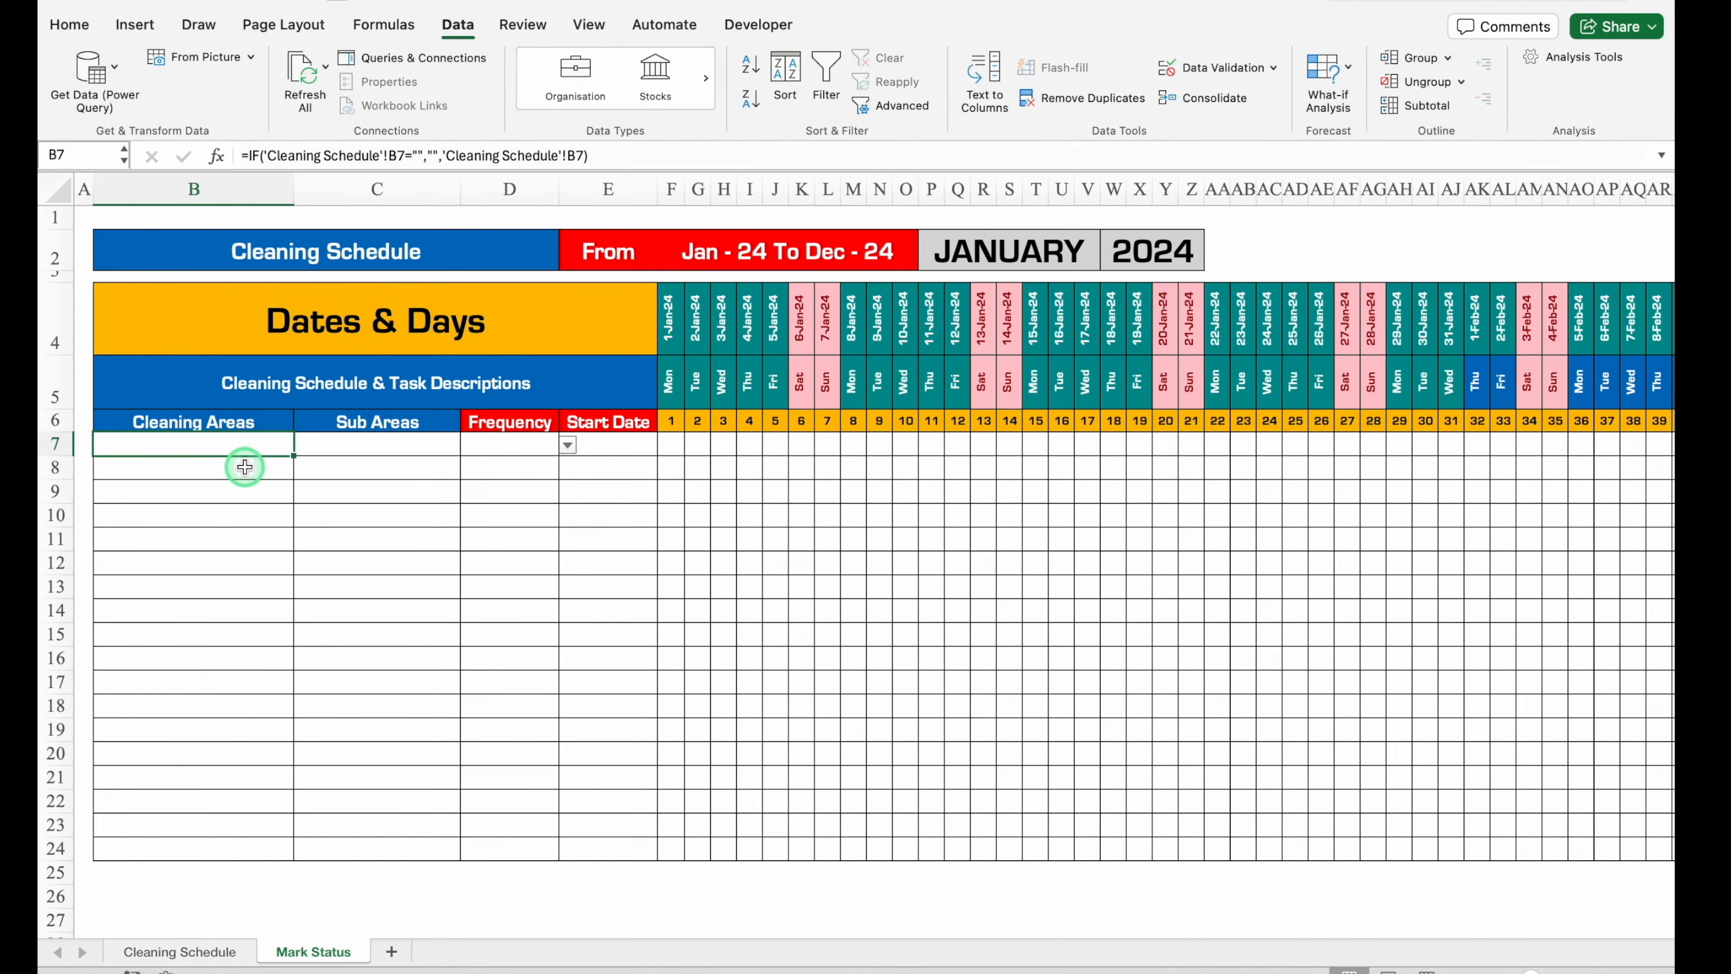
left_click_drag(294, 462, 297, 856)
left_click_drag(294, 861, 628, 854)
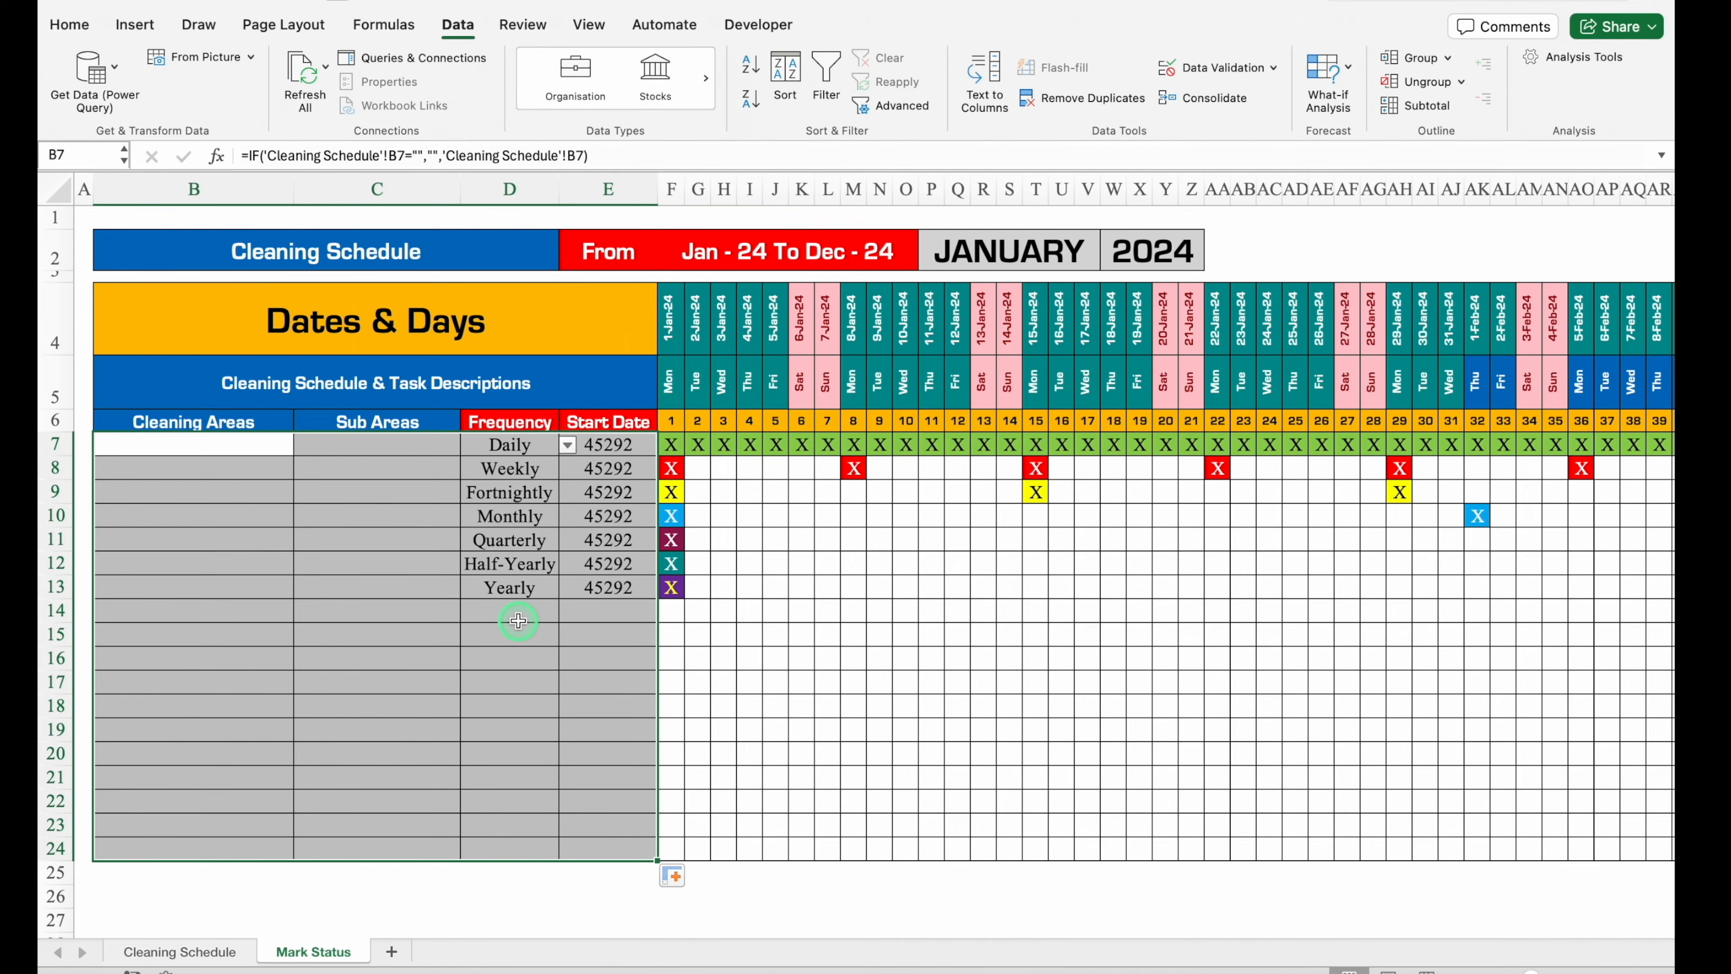
key("super+z")
left_click_drag(294, 861, 464, 857)
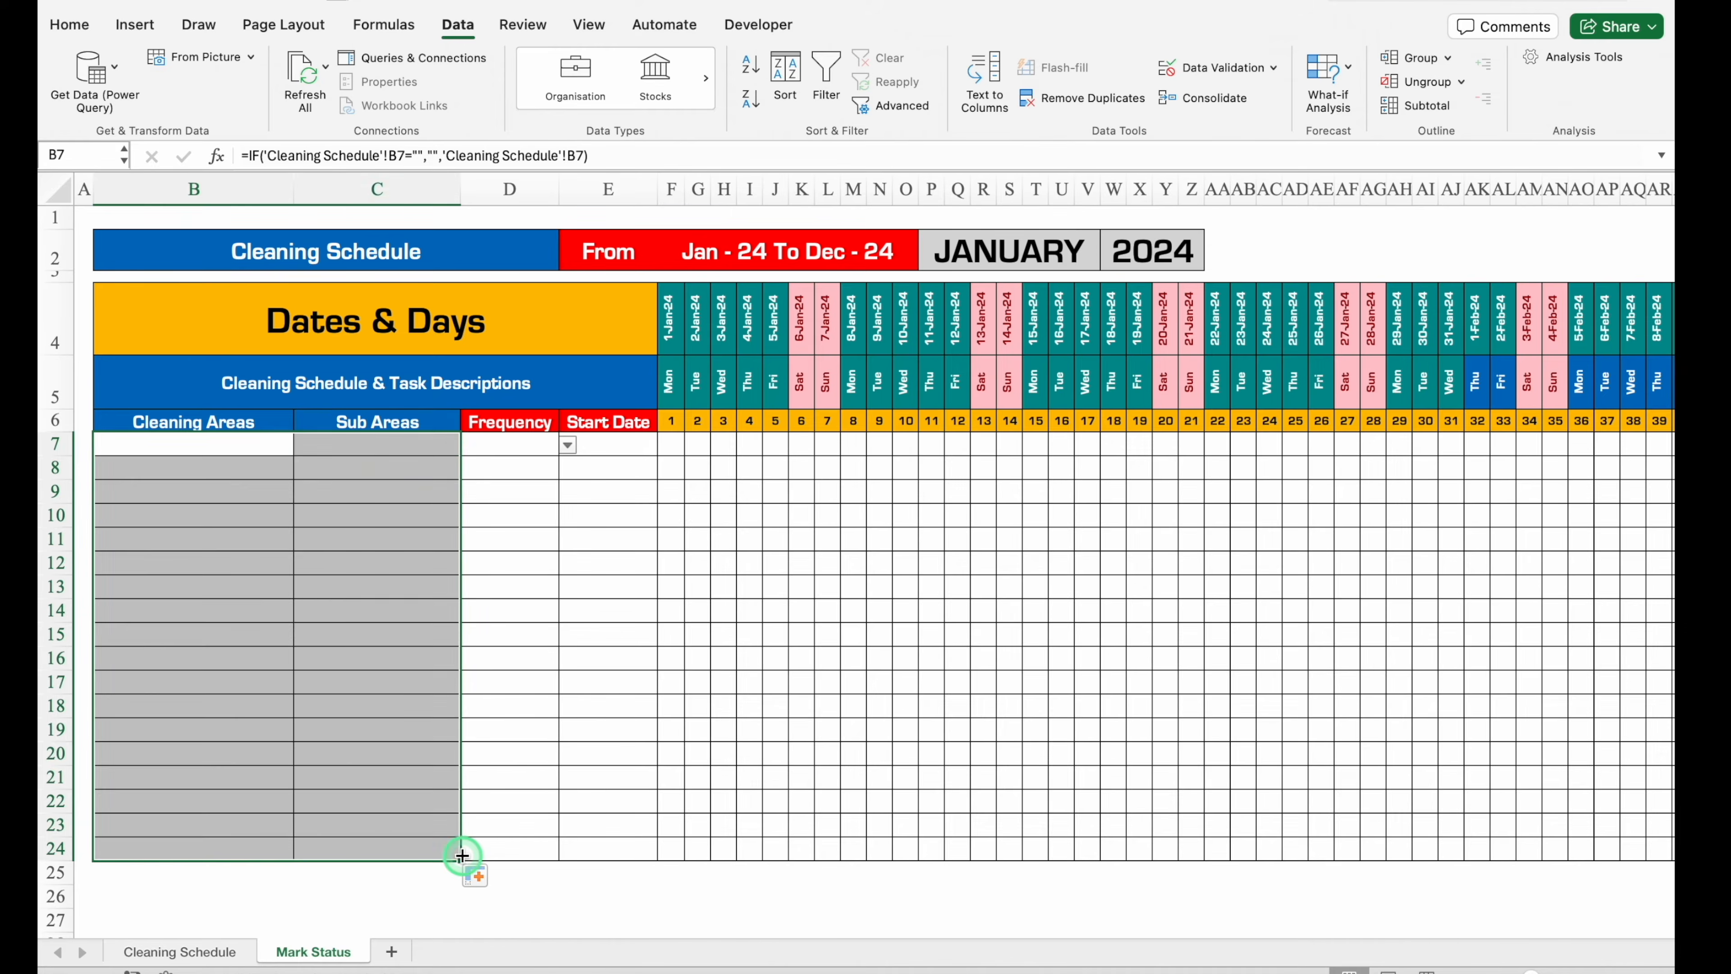
Link Frequency cell D7 on Mark Status to the same cell with ='Cleaning Schedule'!D7.
left_click(538, 446)
type("=")
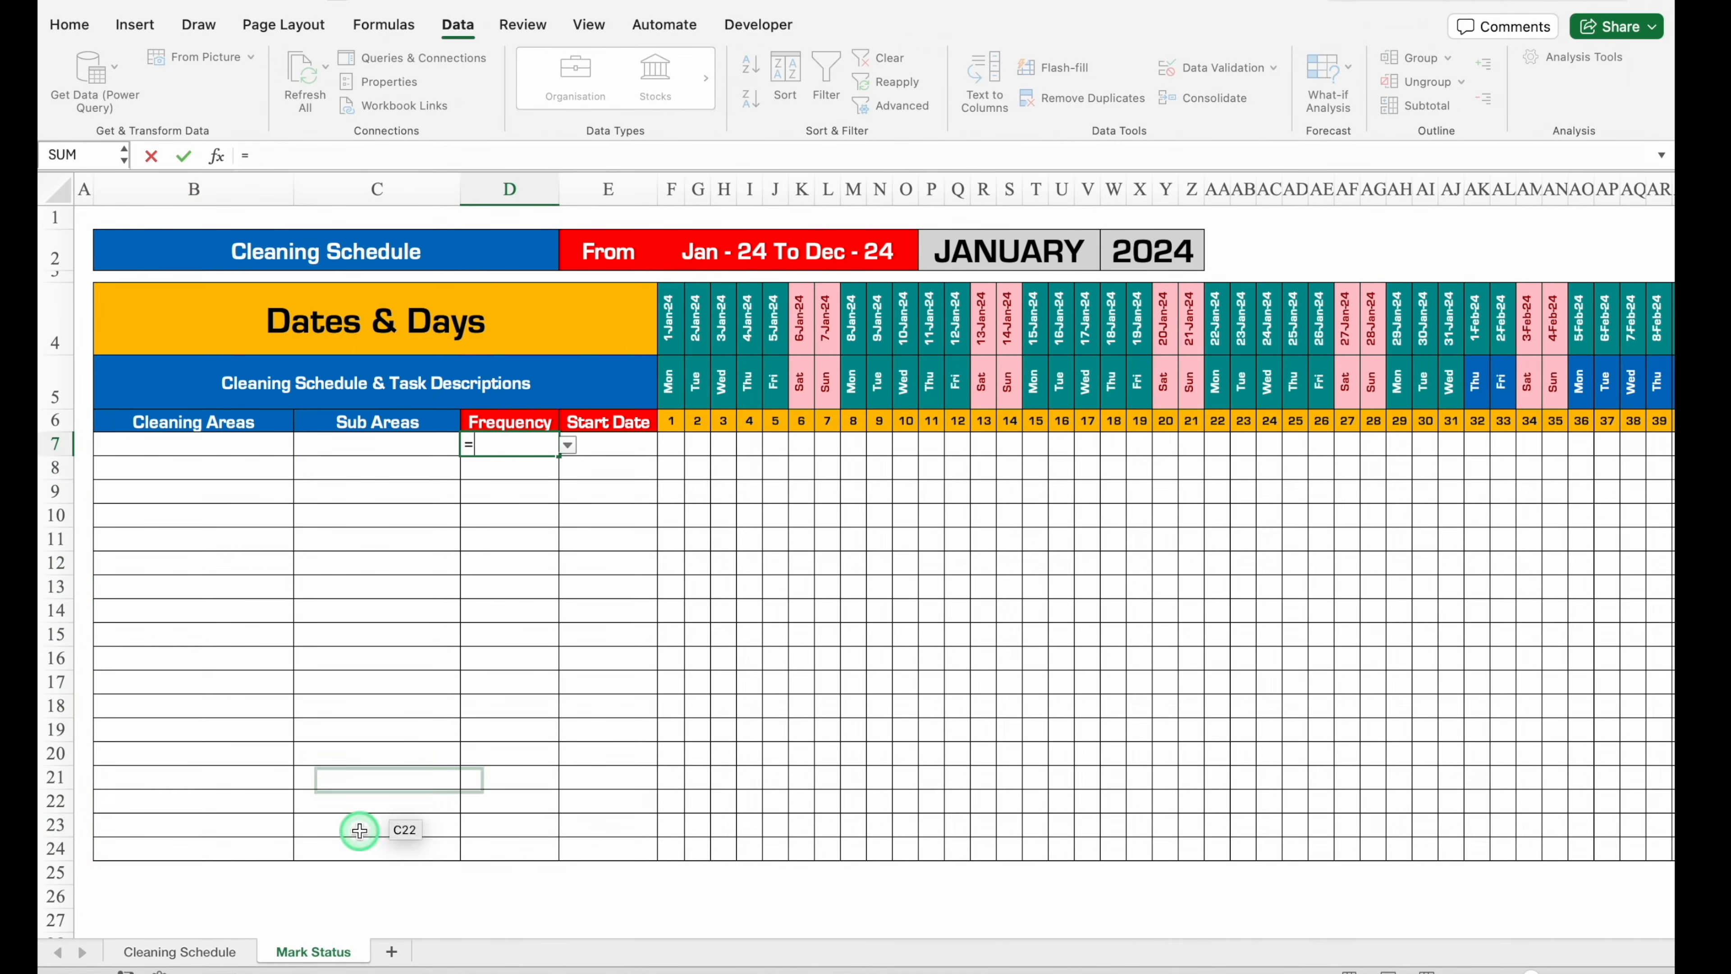
left_click(193, 952)
left_click(517, 445)
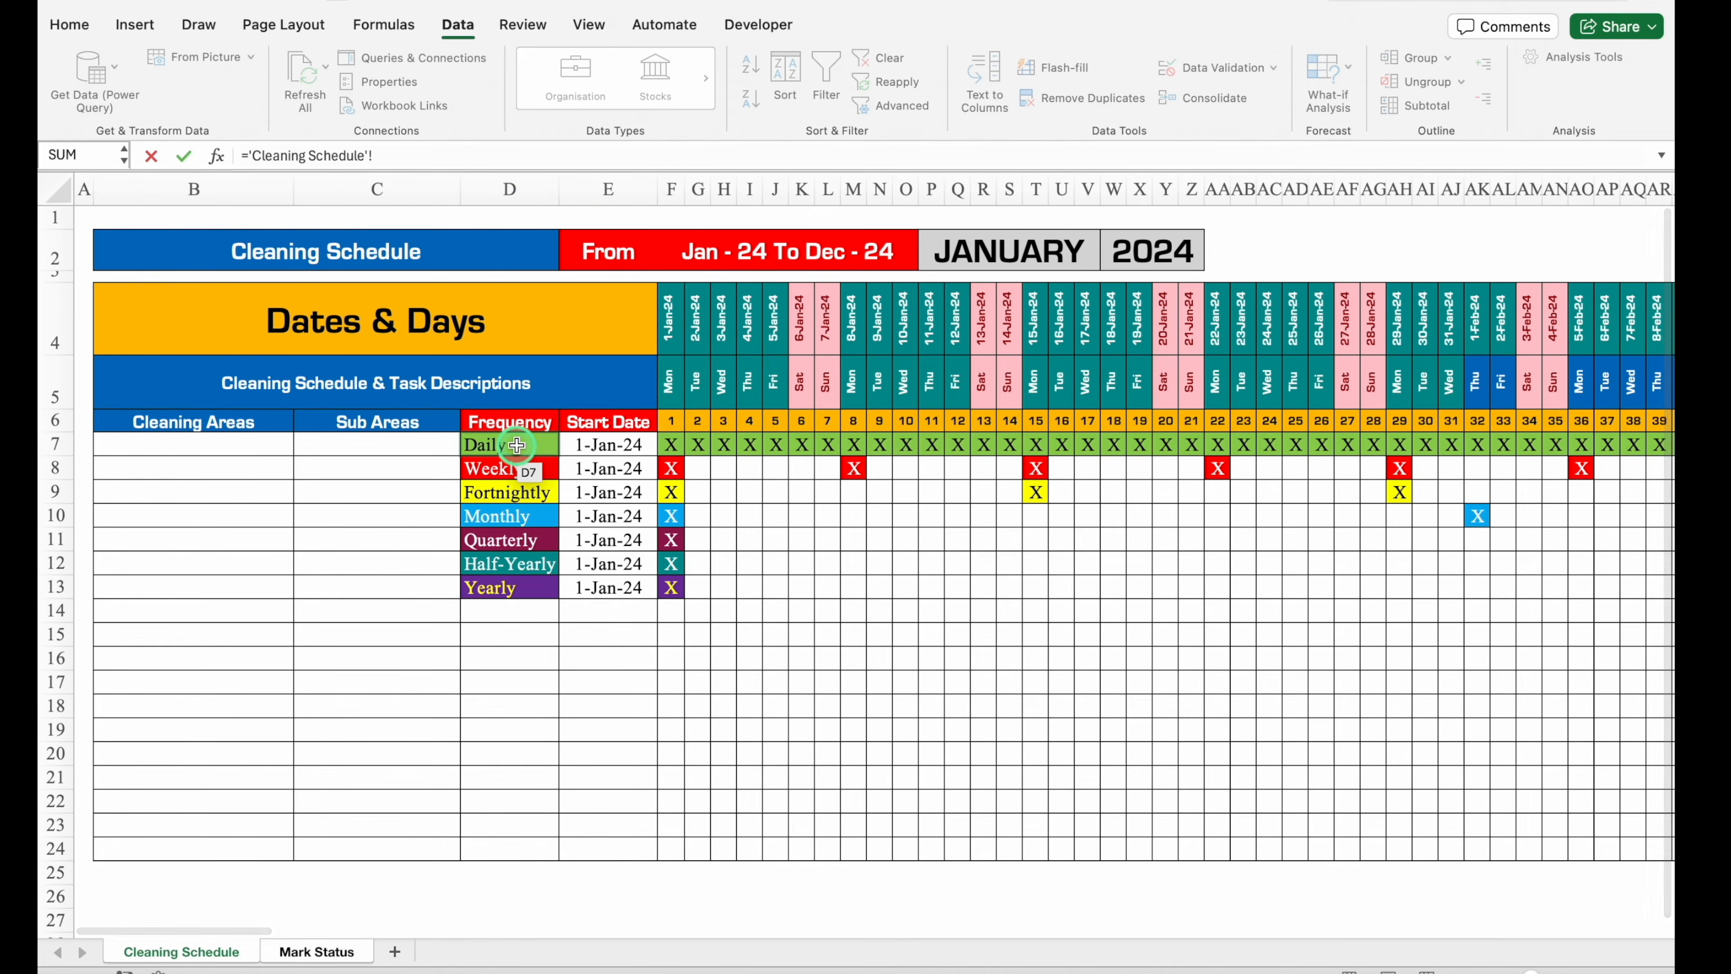
key("Return")
Wrap the D7 link in an IF as =IF('Cleaning Schedule'!D7="","",'Cleaning Schedule'!D7) and fill it down to row 24.
left_click(516, 446)
left_click(250, 158)
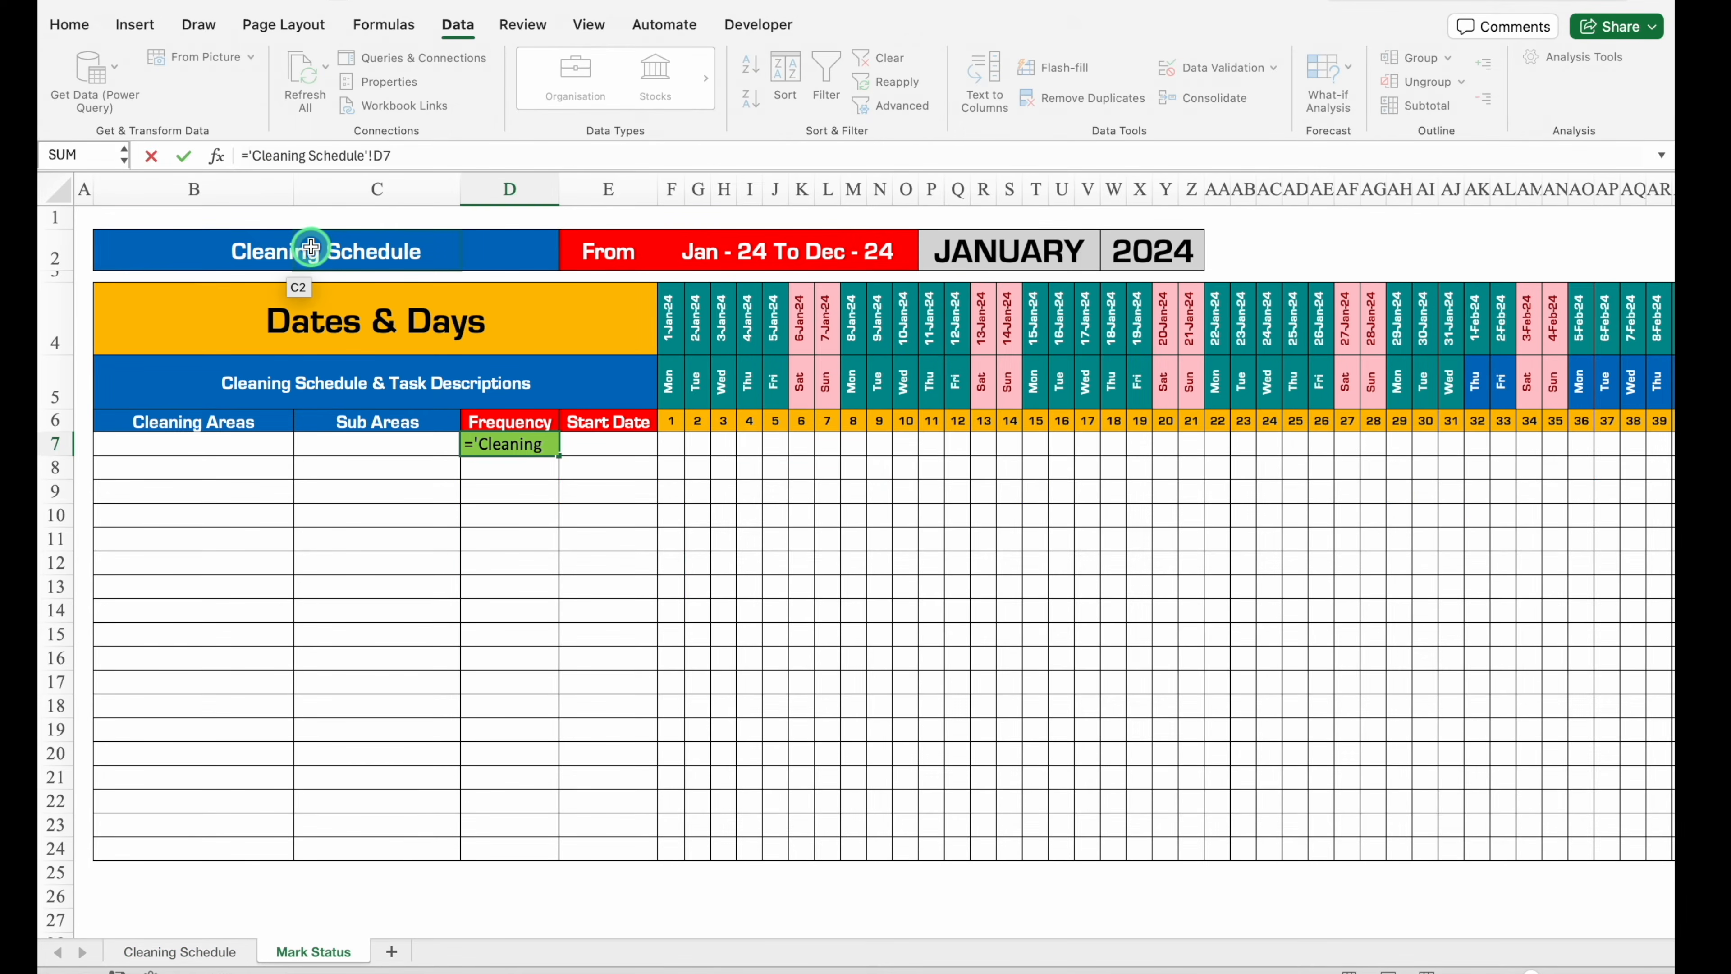
type("IF(")
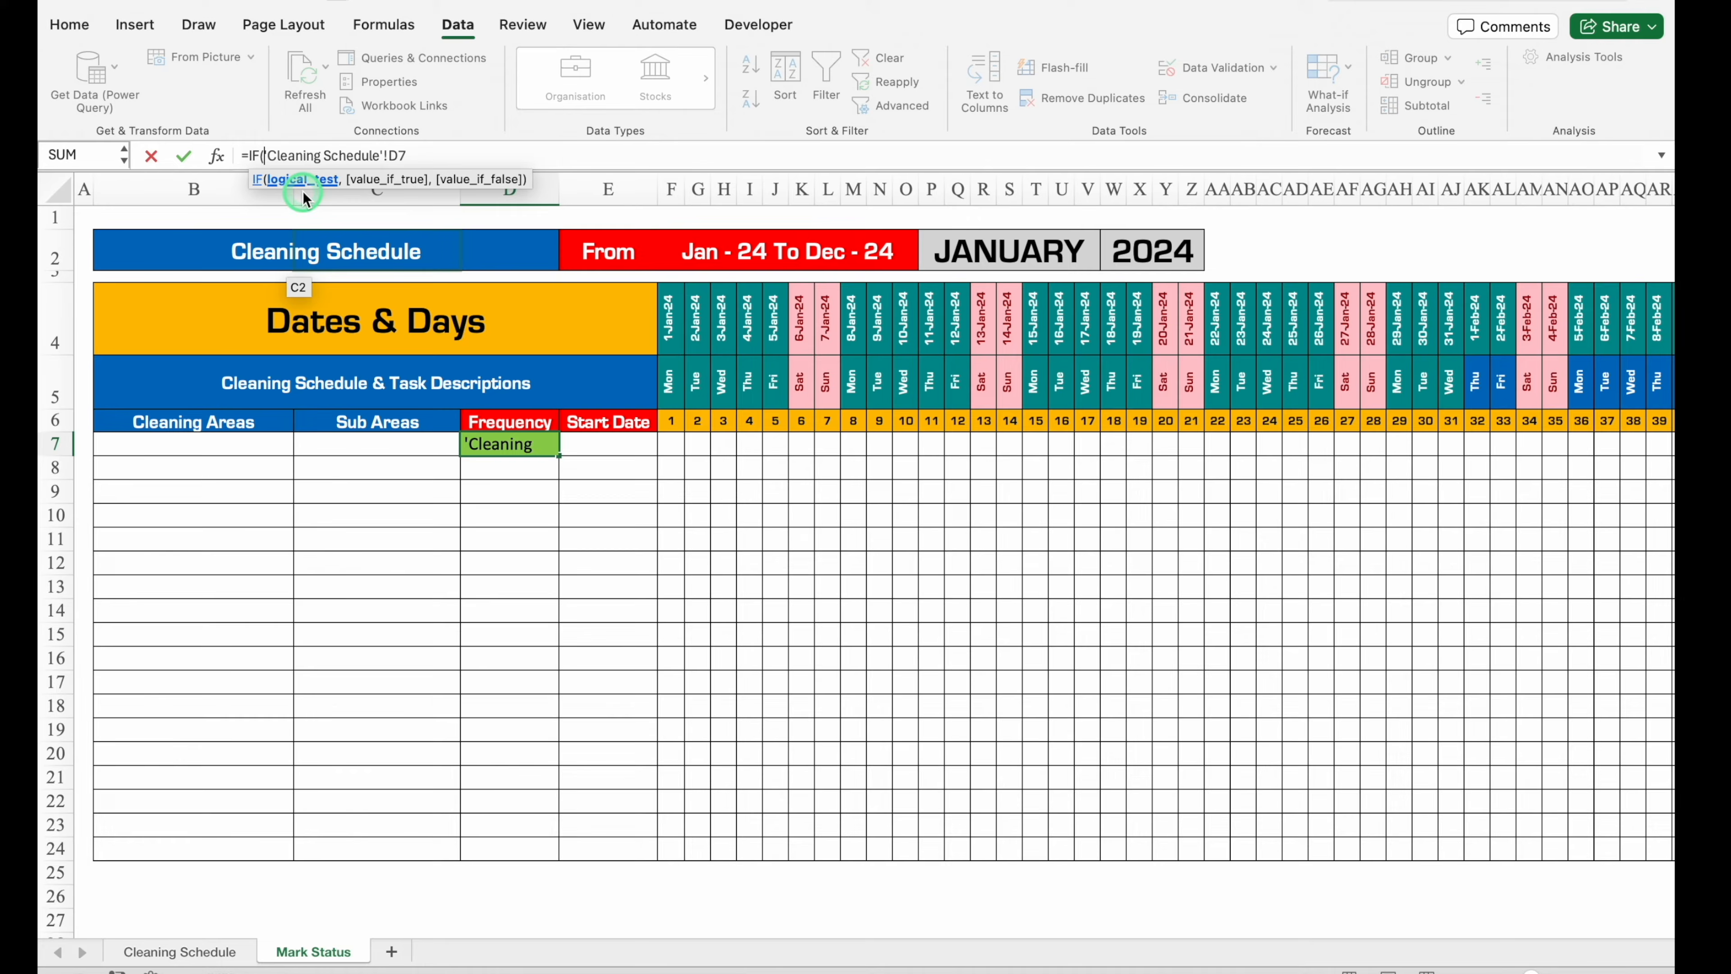
left_click(205, 952)
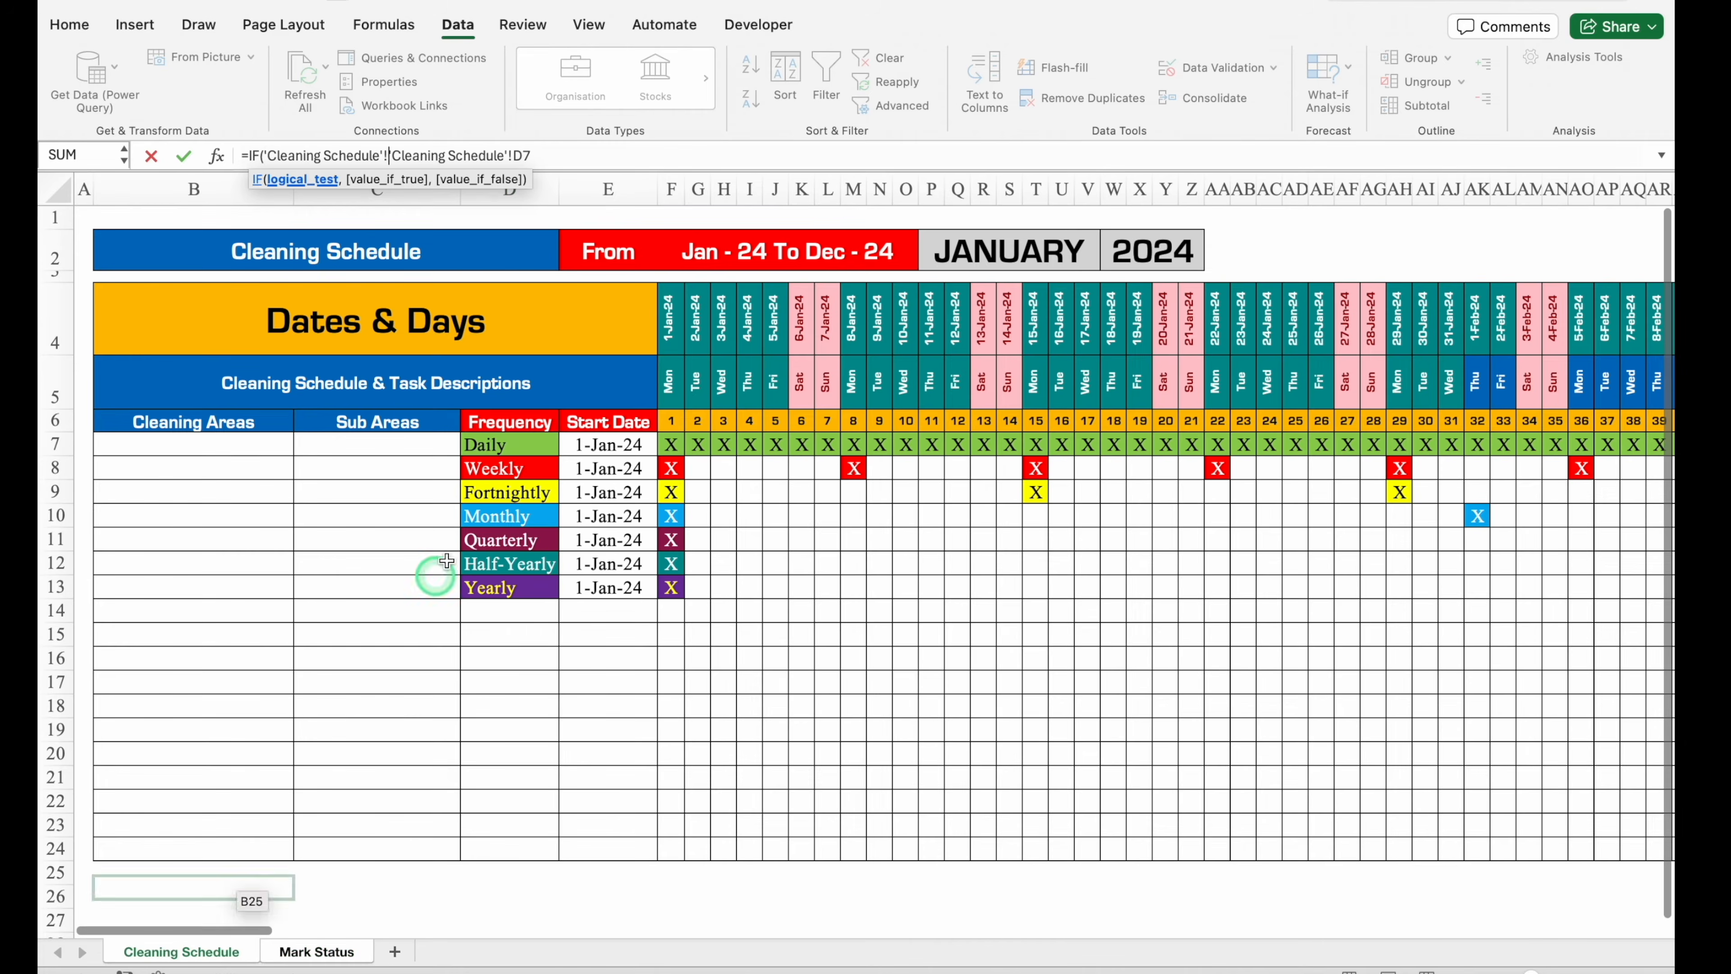
left_click(514, 449)
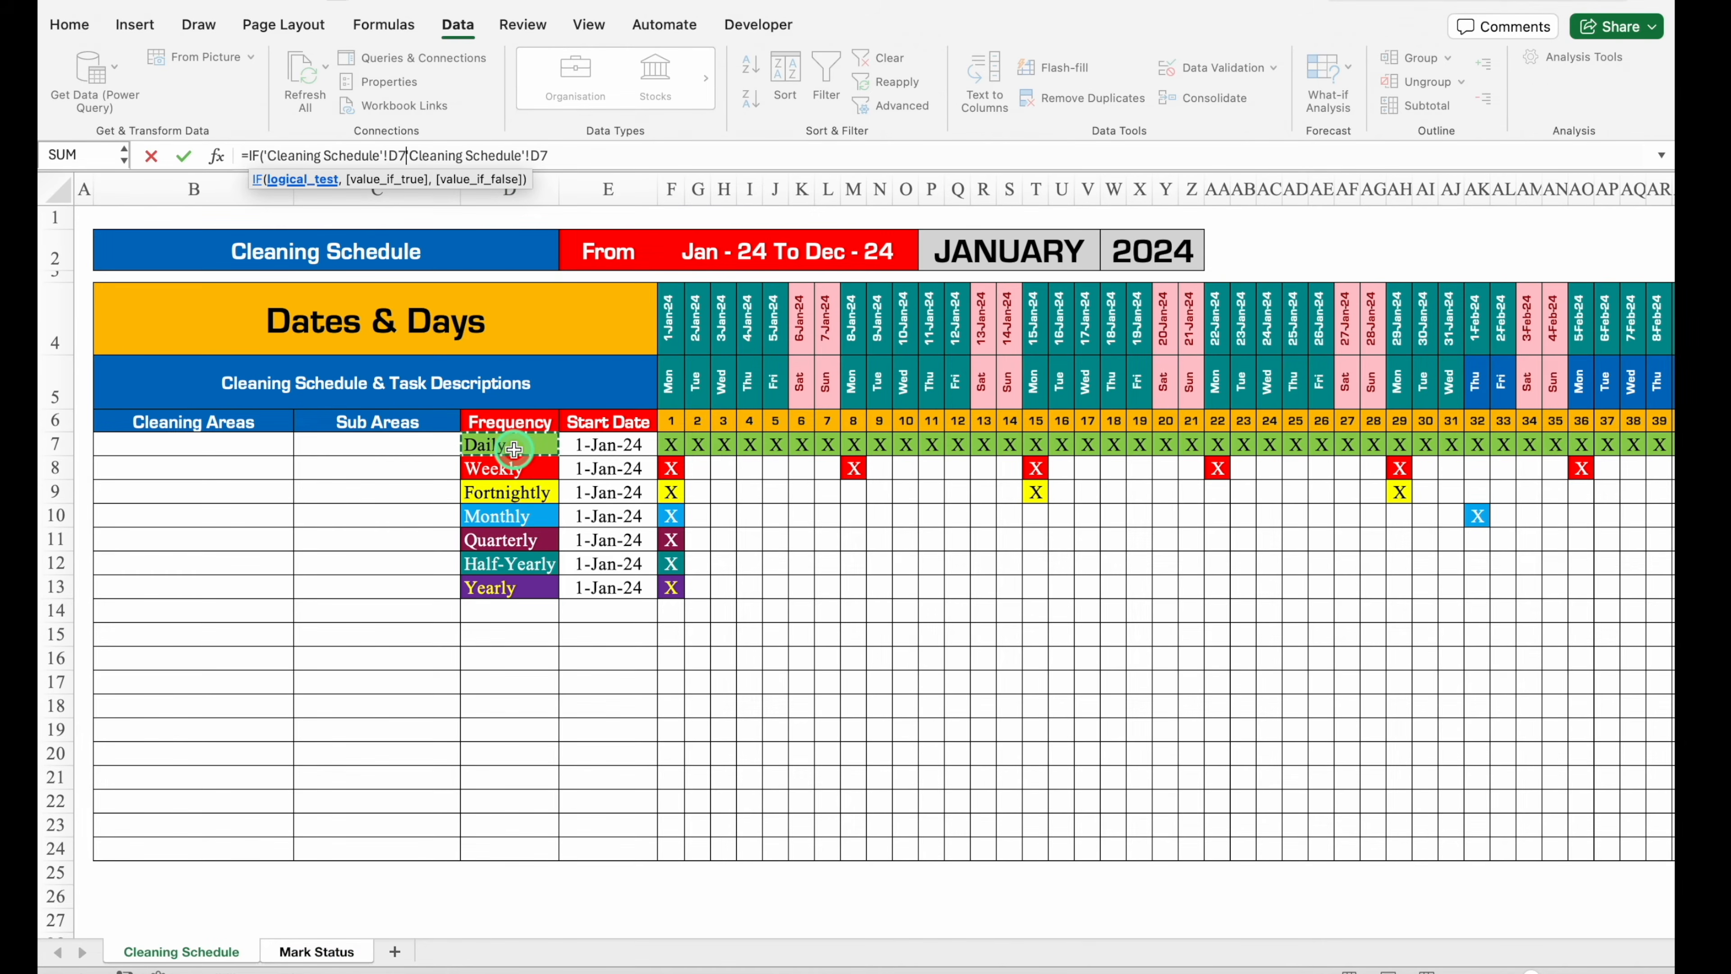
type("=\"\"")
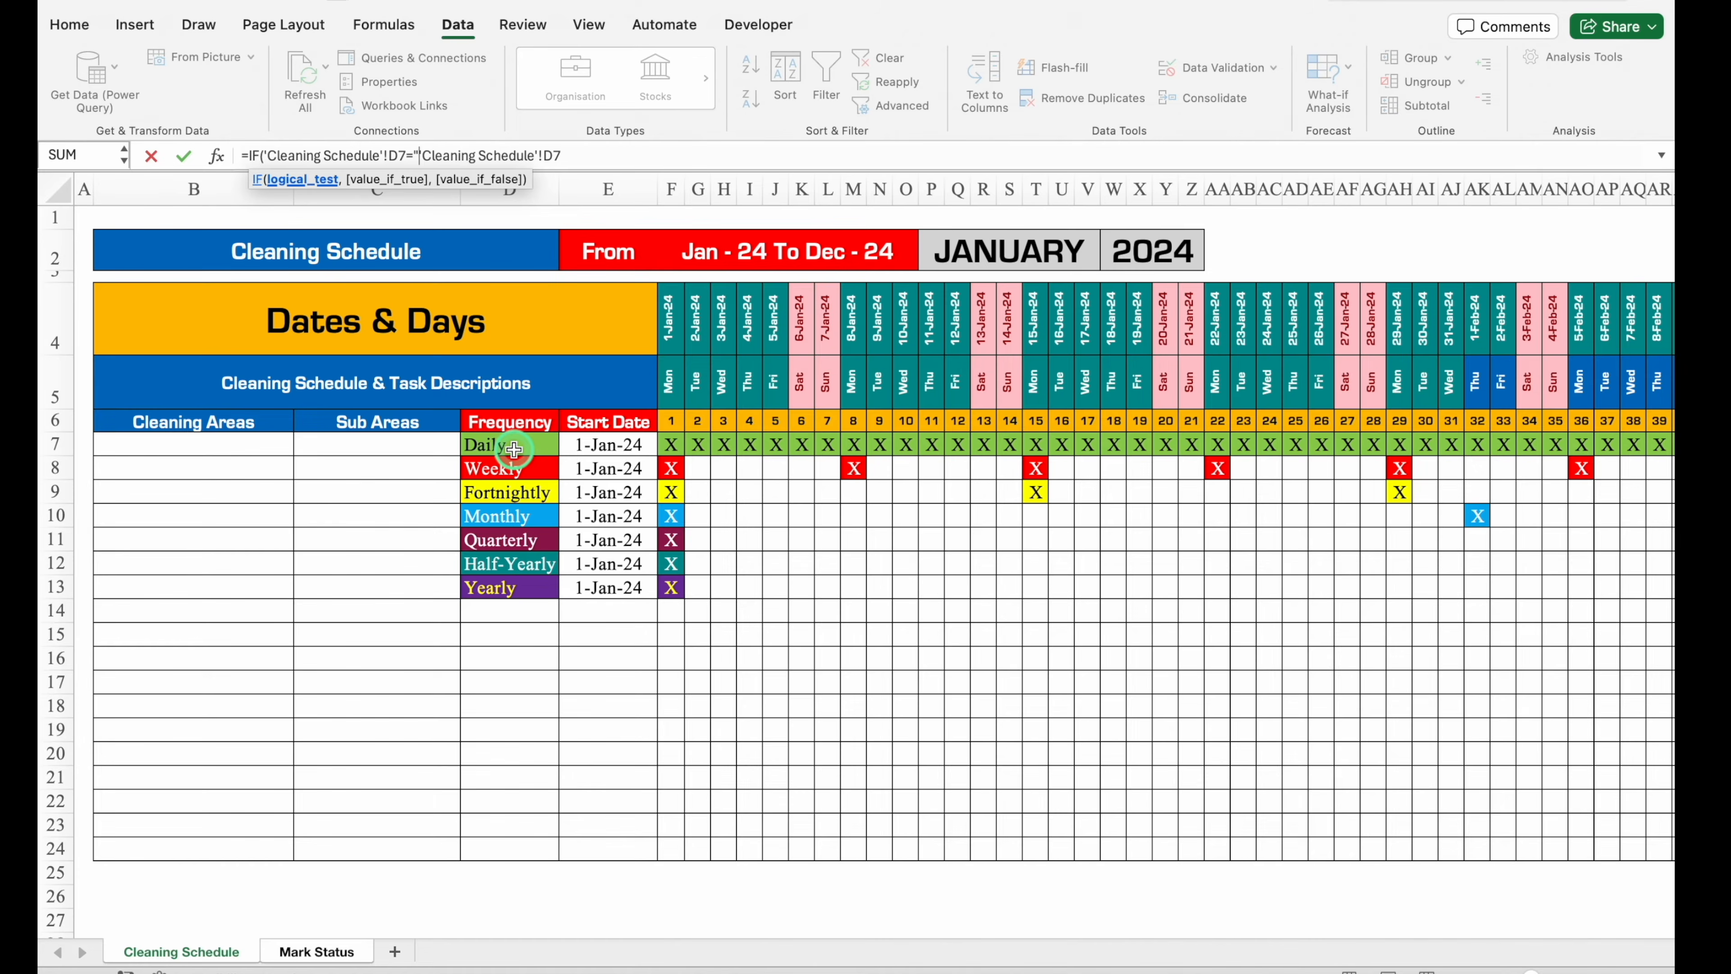
type(",\"\"")
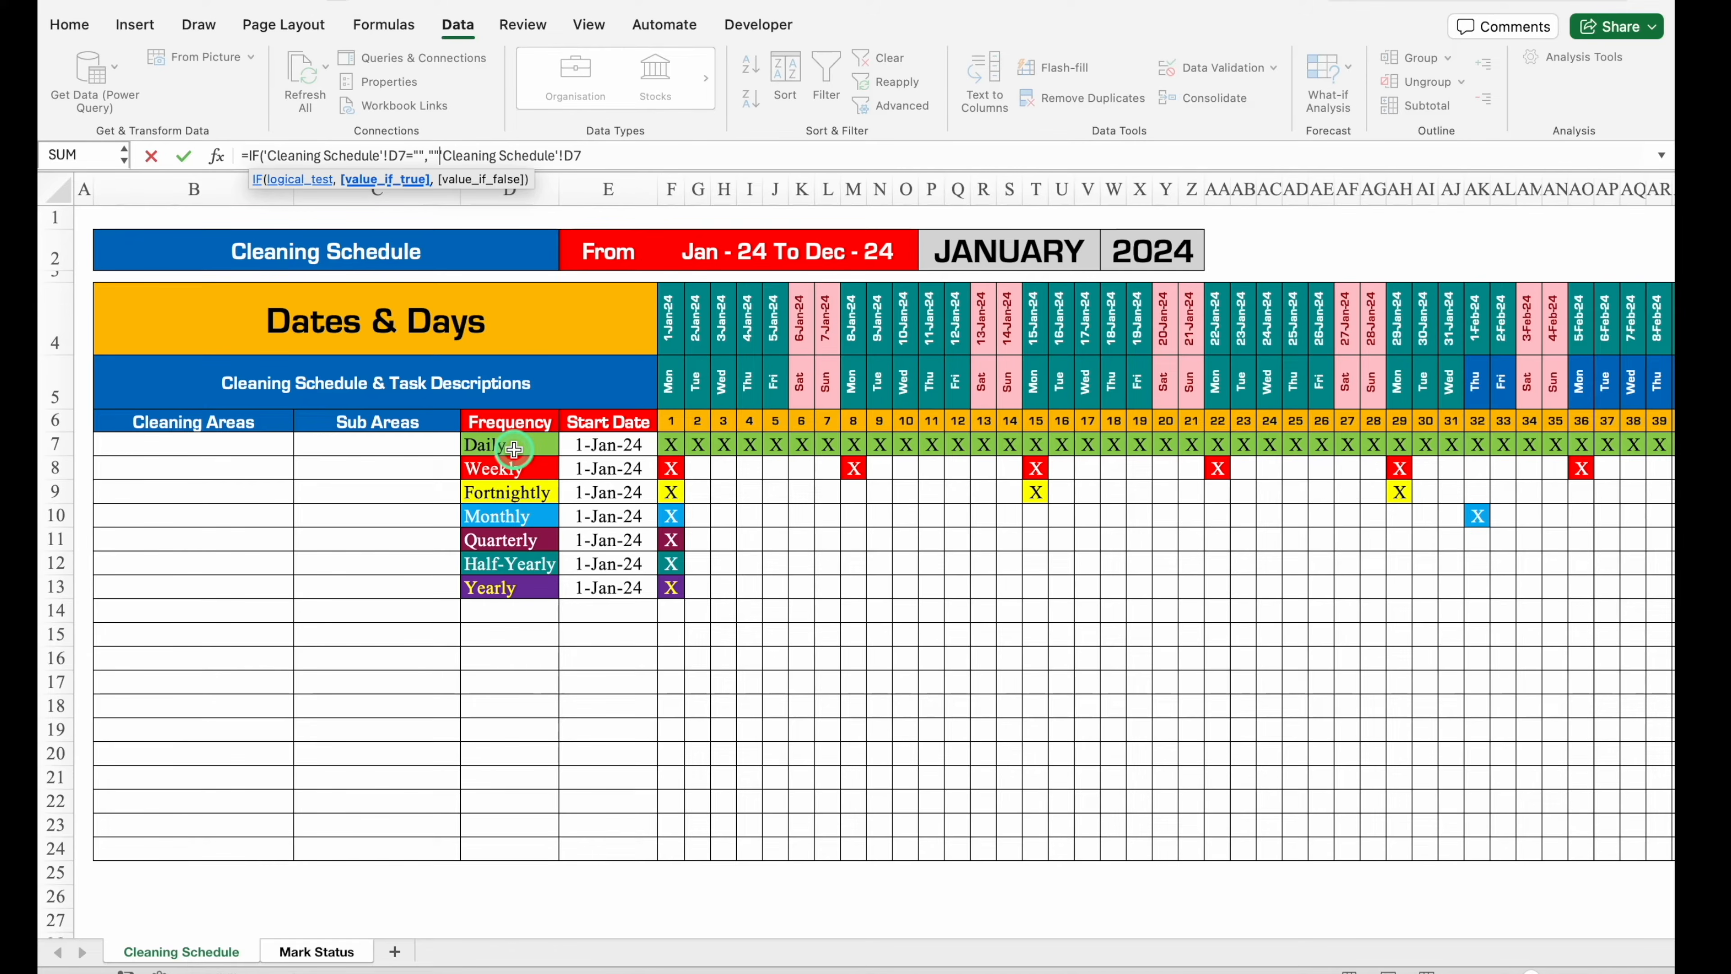
type(",")
left_click(612, 155)
type(")")
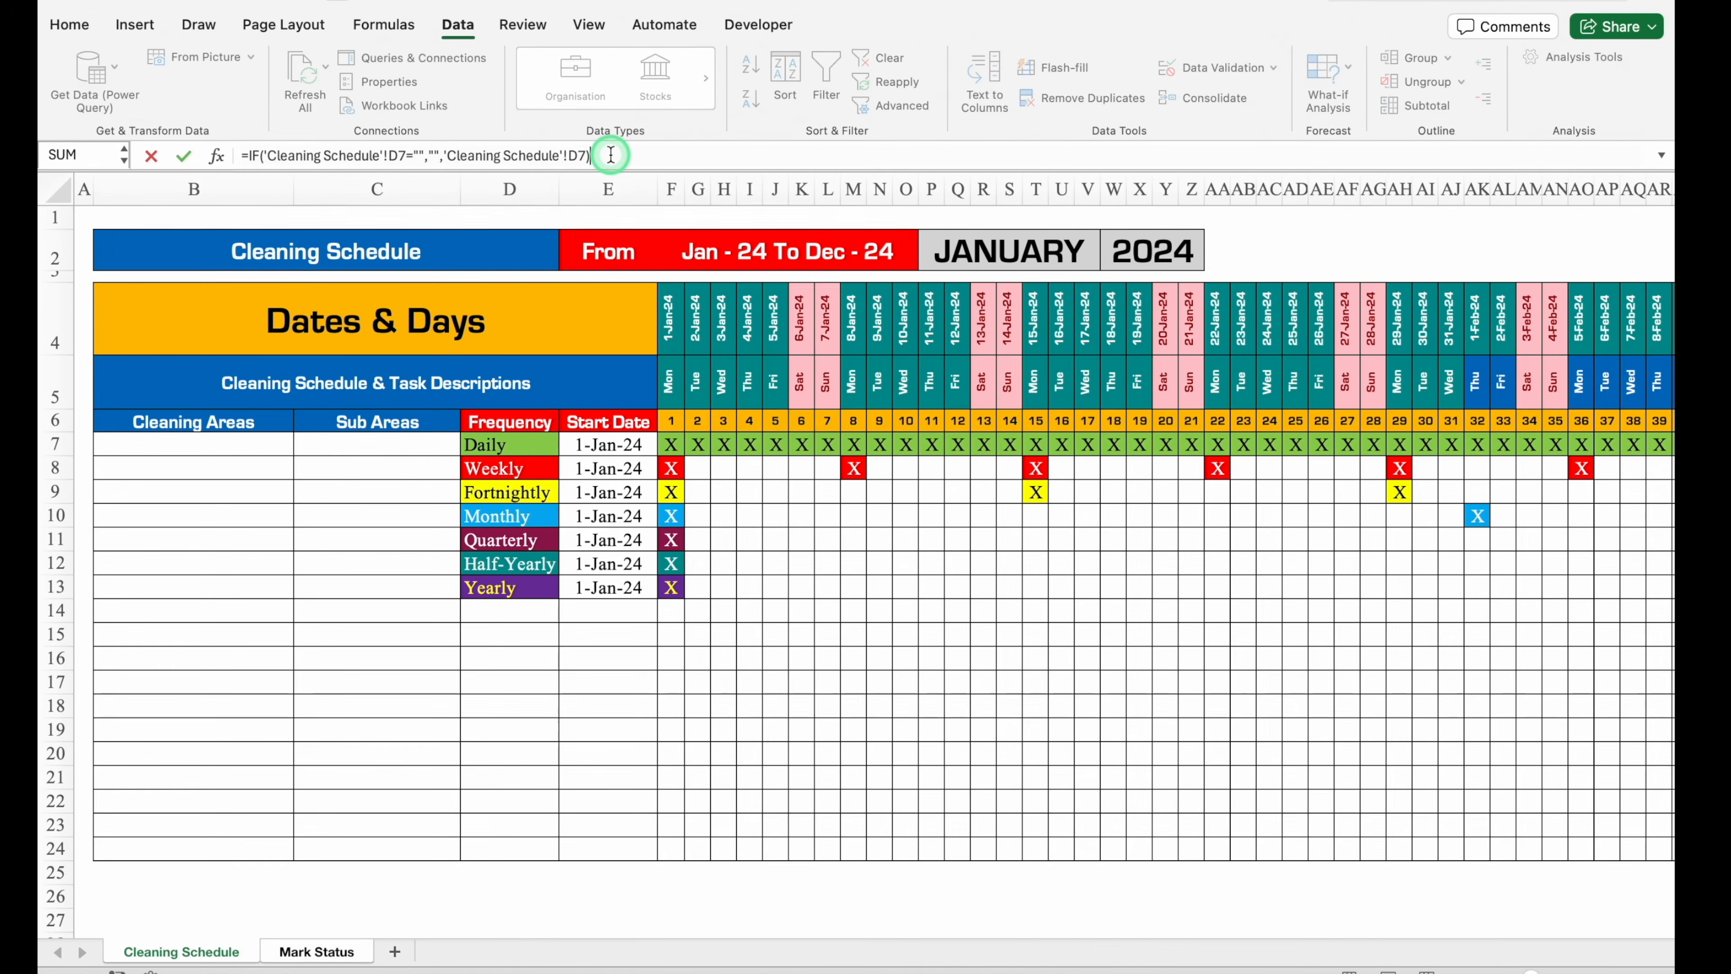
key("Return")
left_click(510, 444)
left_click_drag(558, 455, 559, 854)
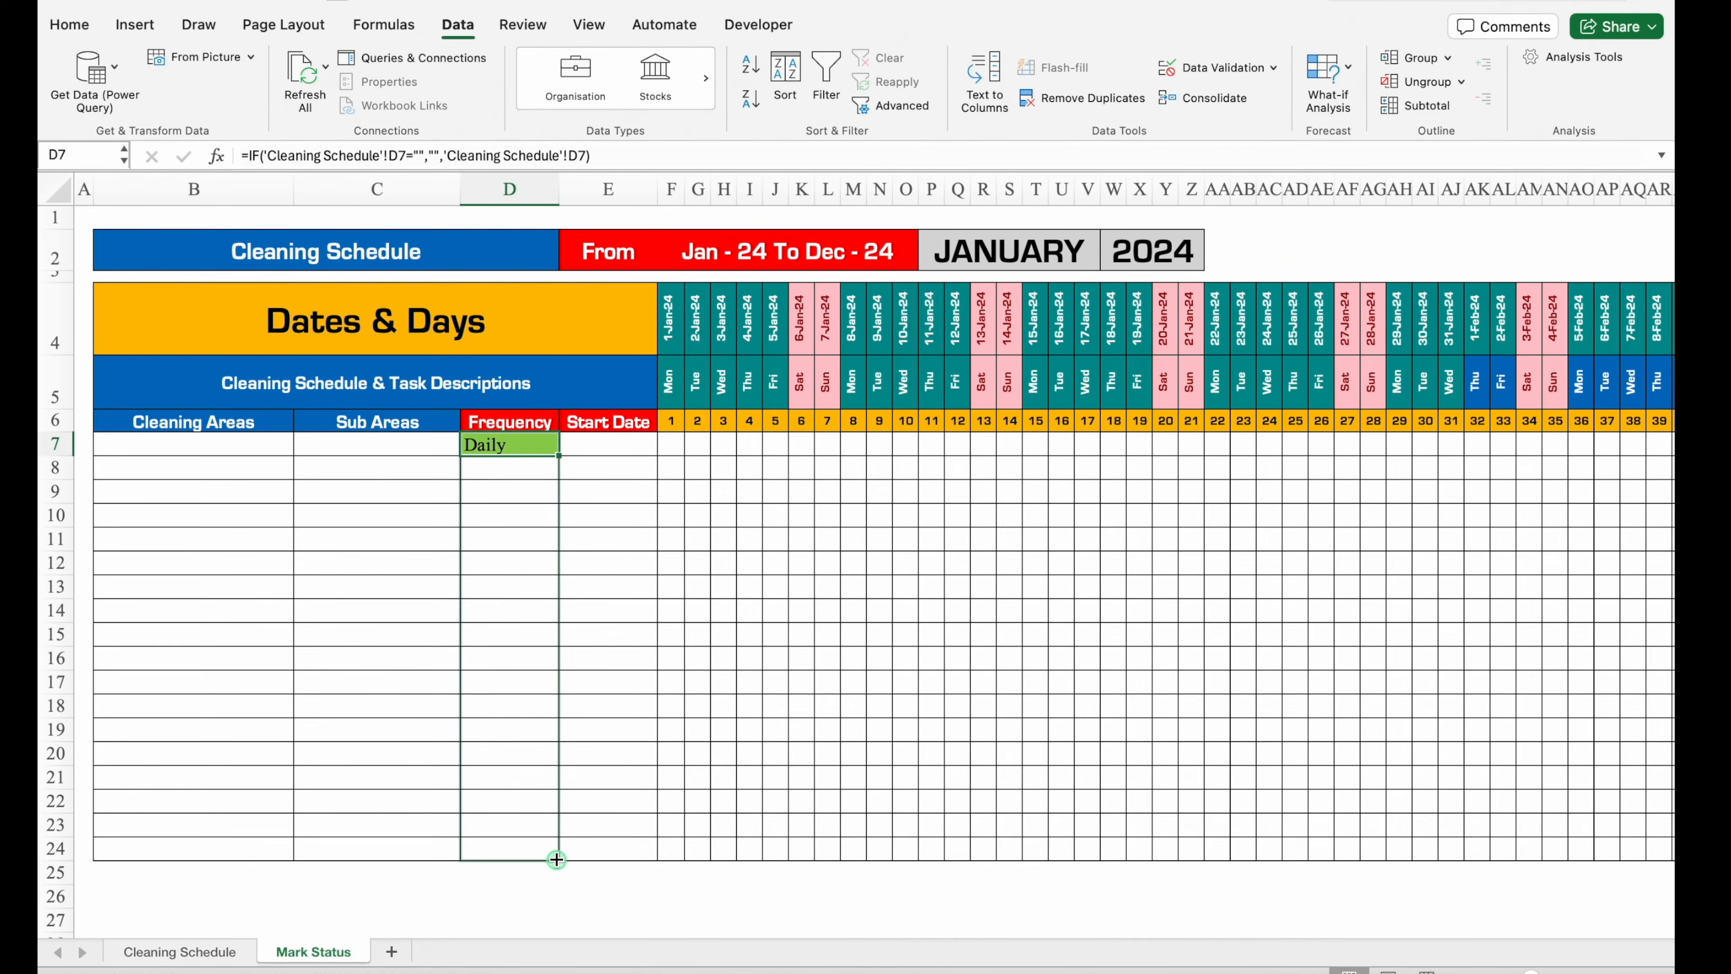
Link Start Date cell E7 on Mark Status with ='Cleaning Schedule'!E7 and fill it down to row 24.
left_click(607, 450)
type("=")
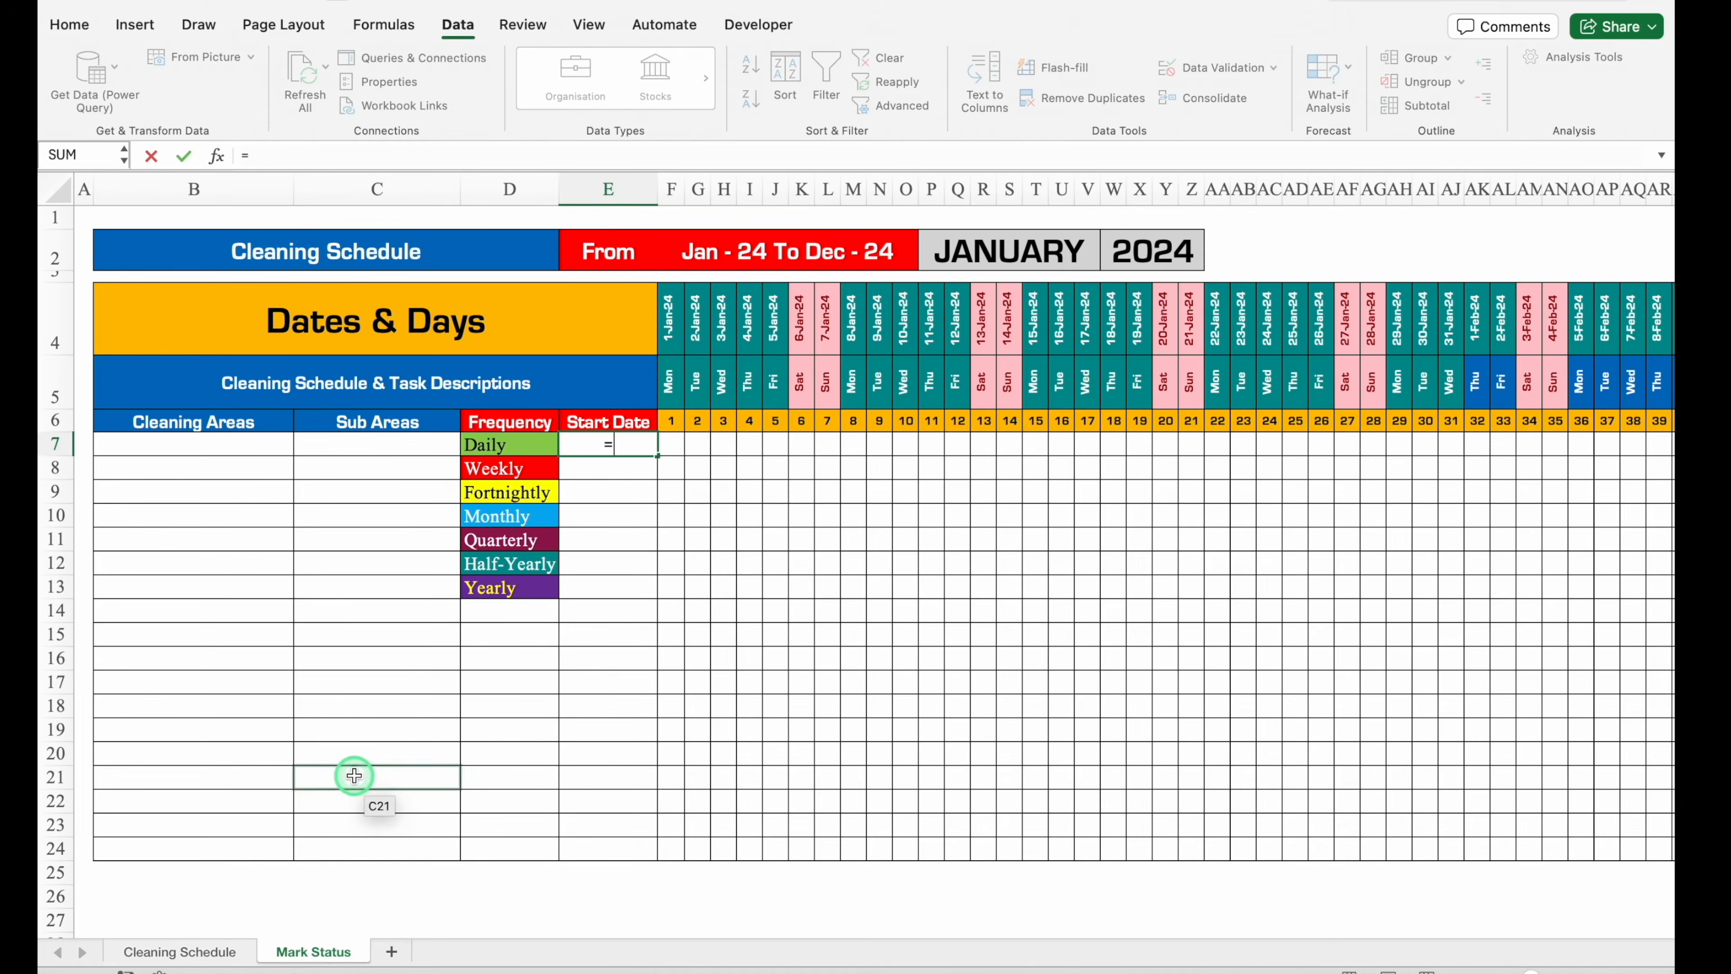
left_click(195, 958)
left_click(618, 447)
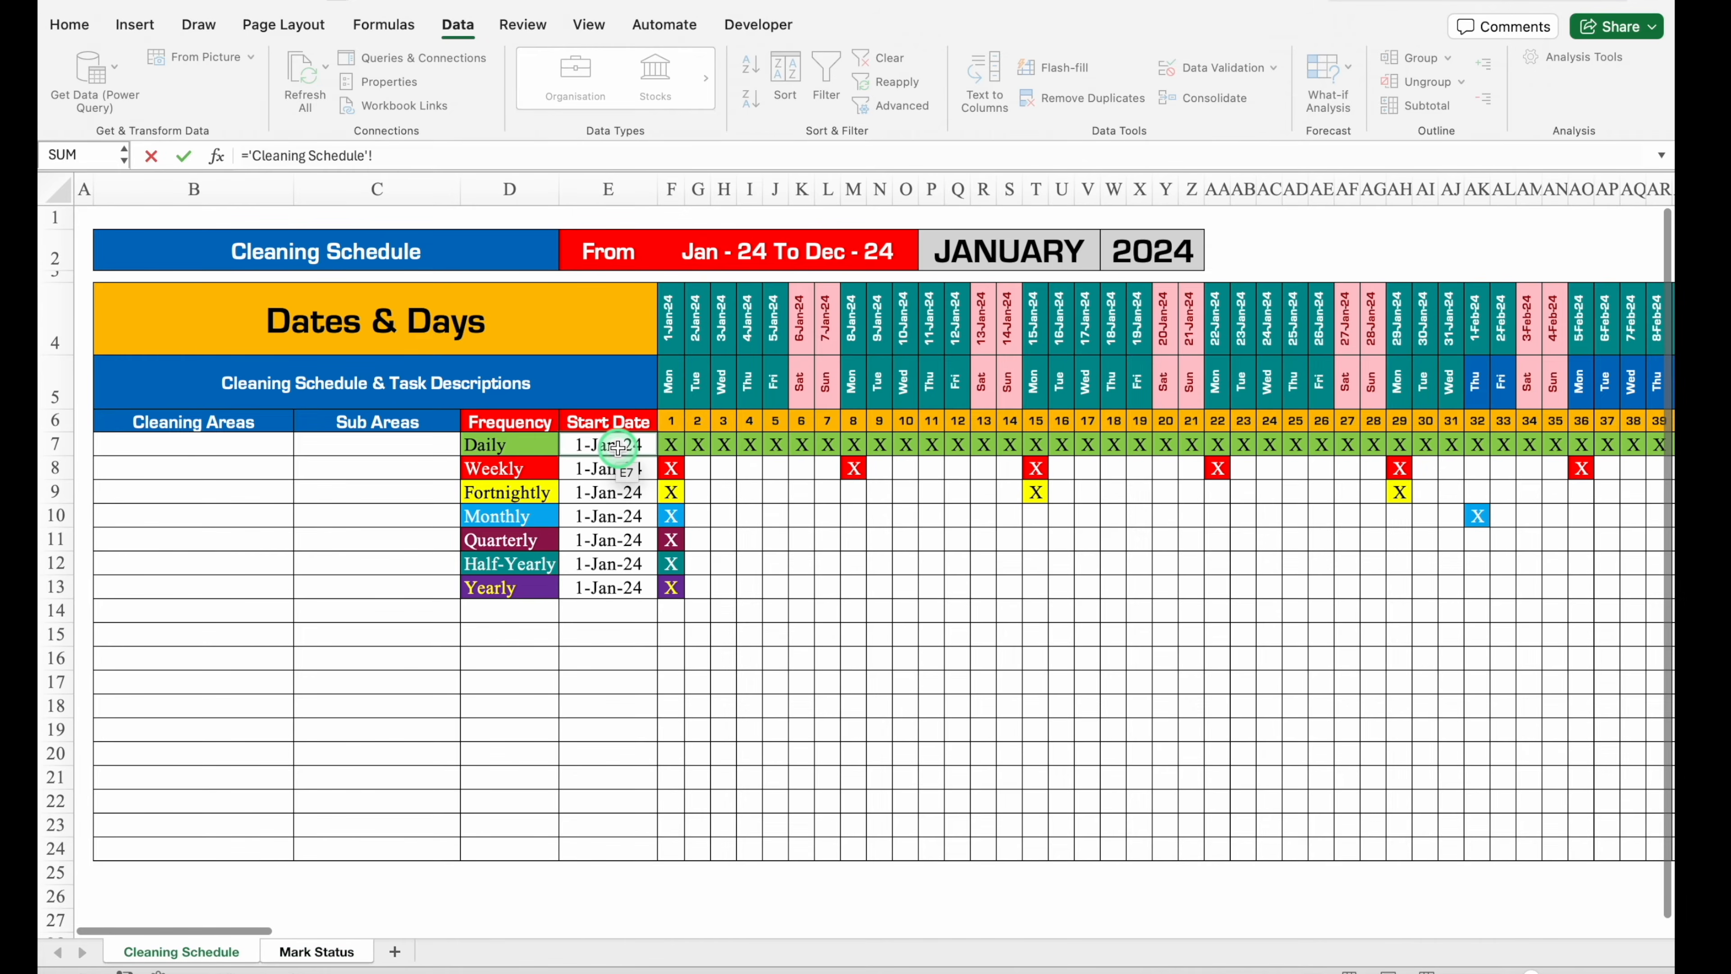
key("Return")
key("Return")
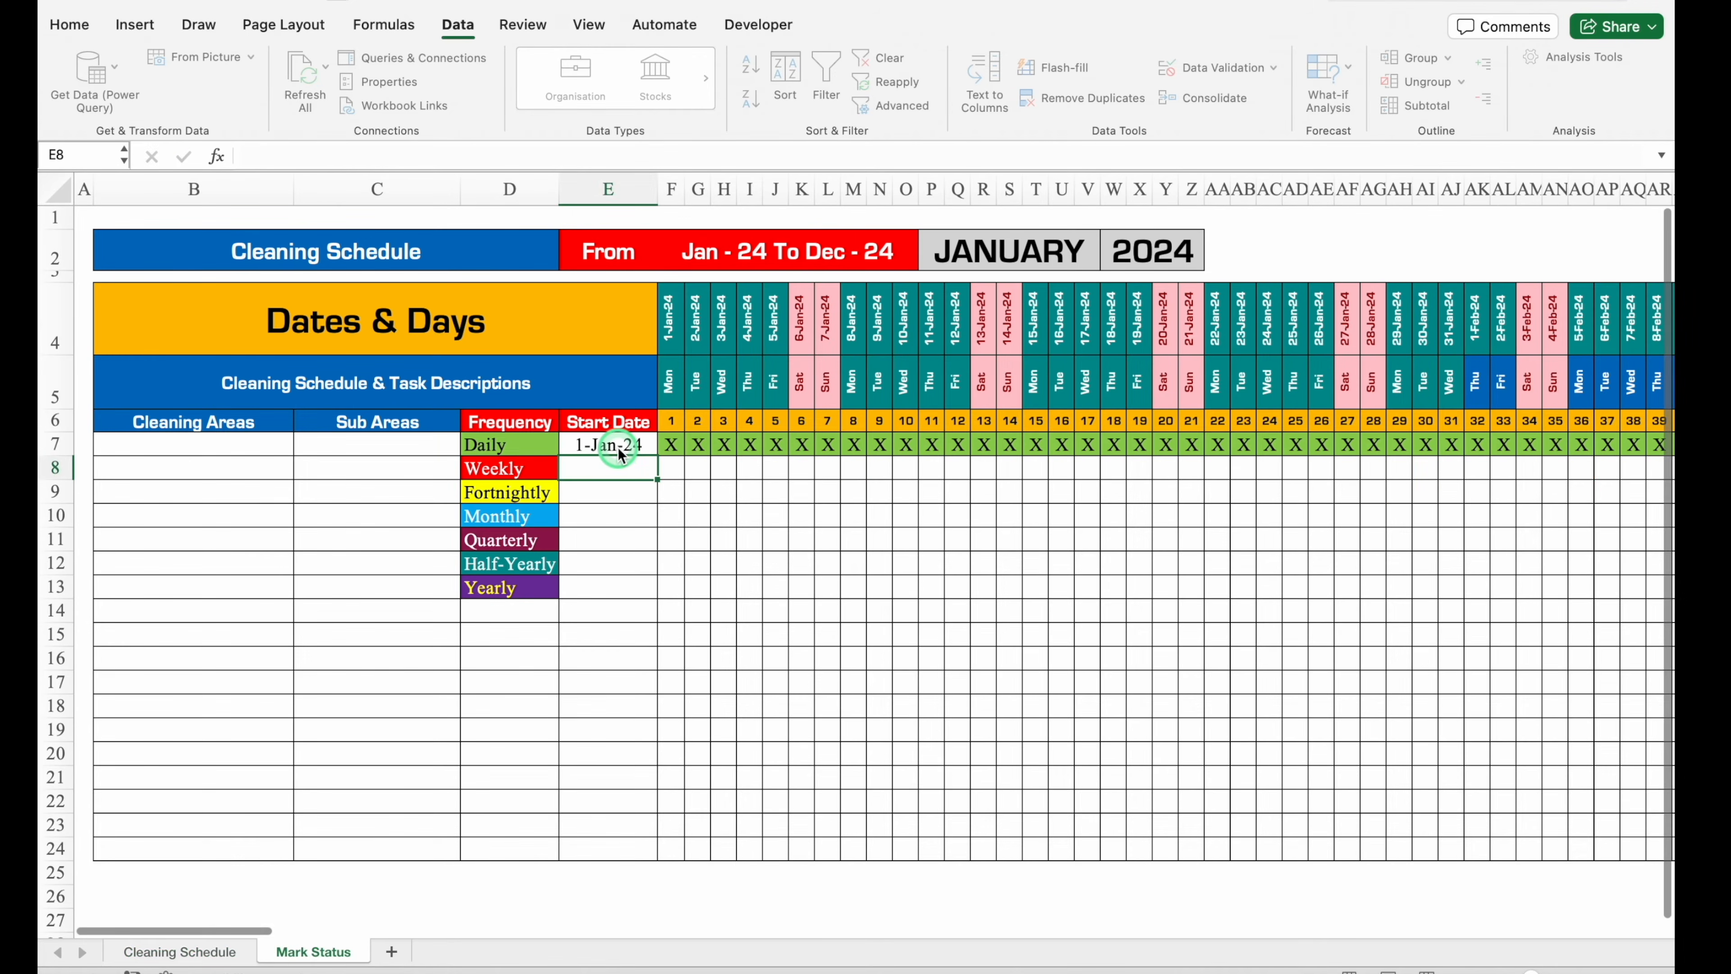
left_click_drag(657, 456, 656, 859)
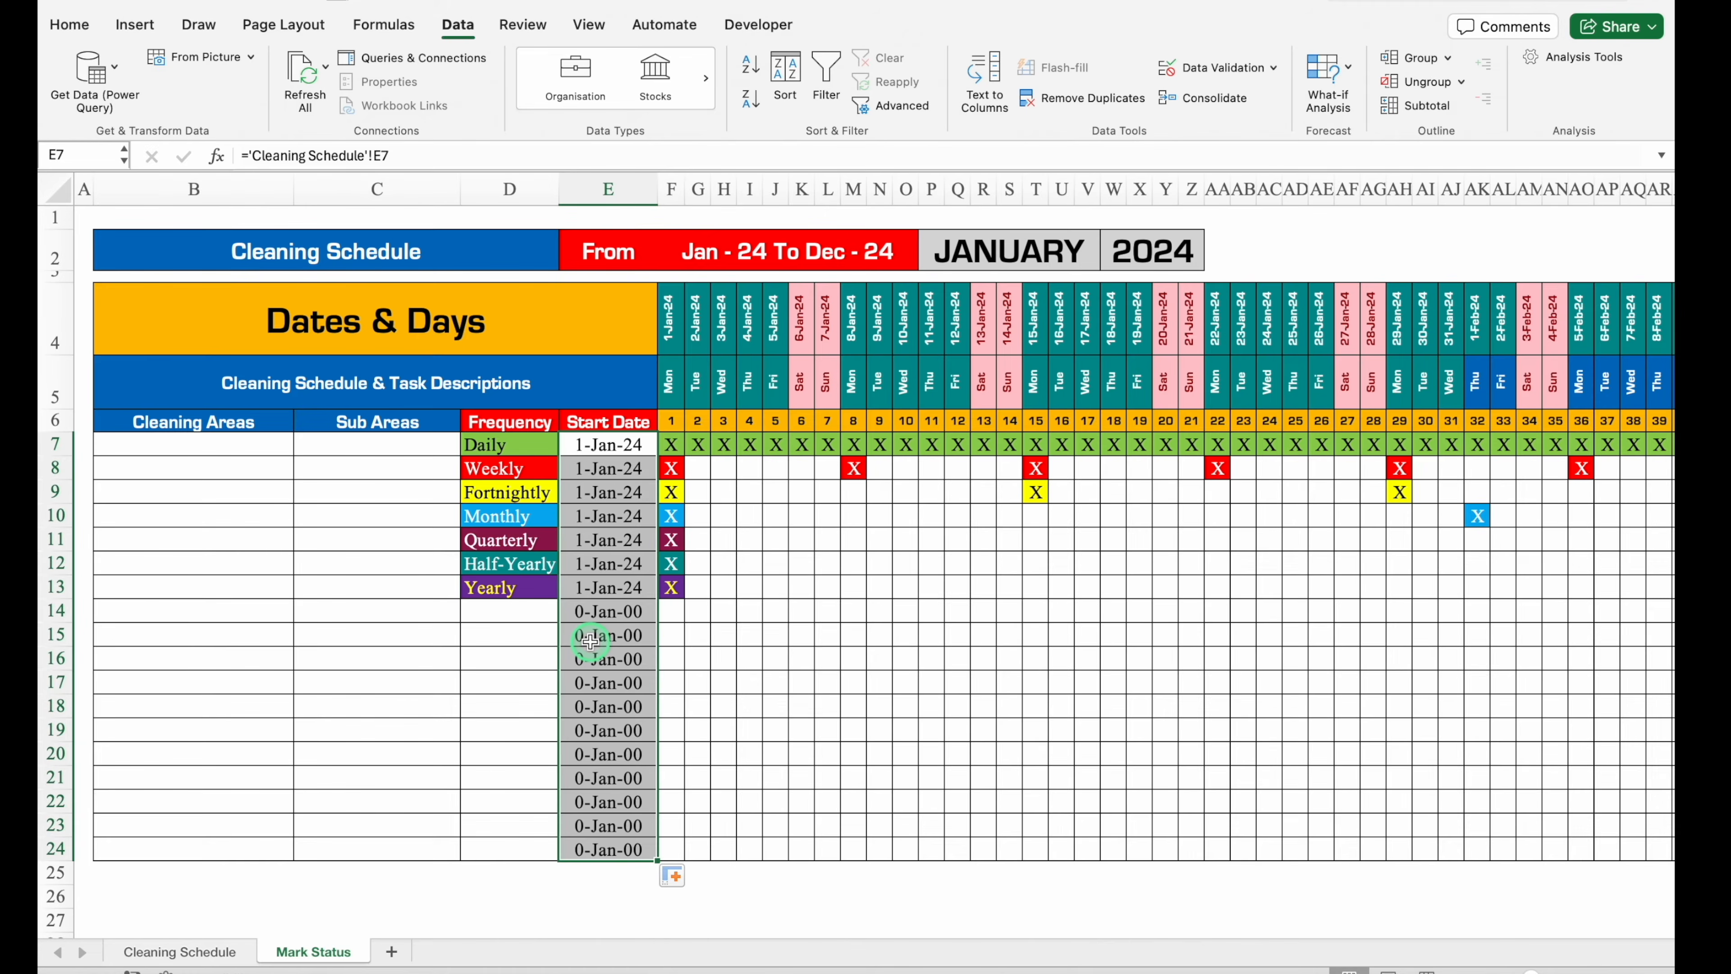
Change the E7 link to =IF('Cleaning Schedule'!E7="","",'Cleaning Schedule'!E7) and fill it down to row 24.
left_click(612, 445)
left_click(256, 157)
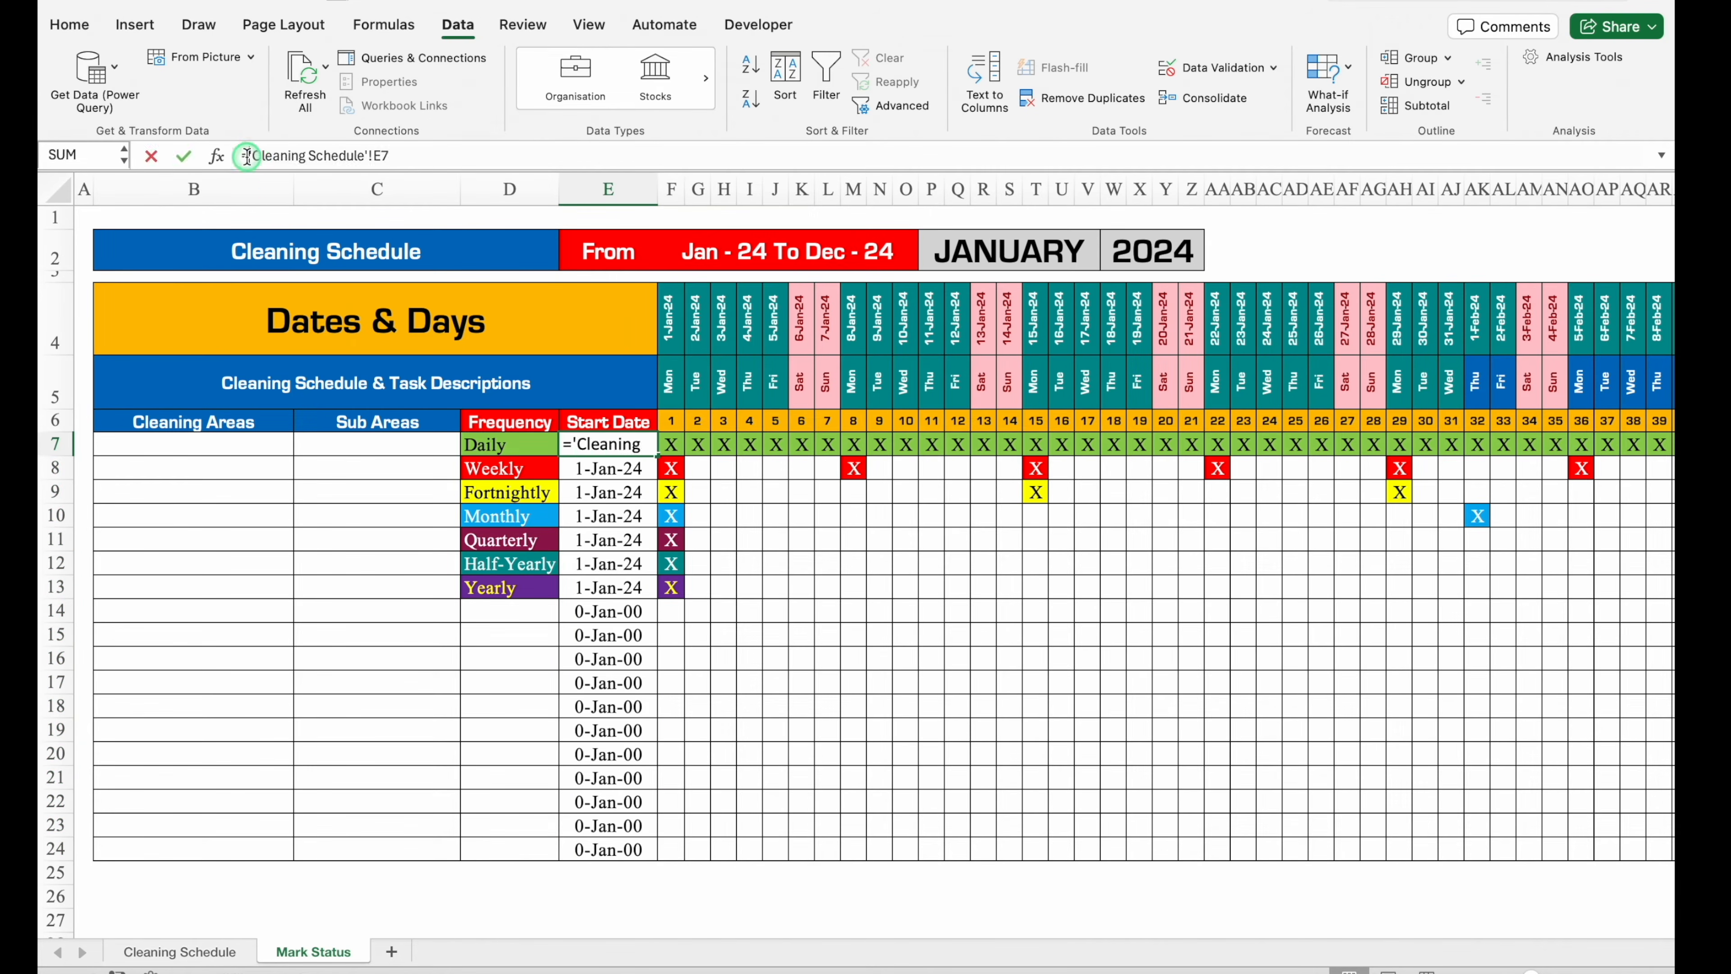
type("IF(")
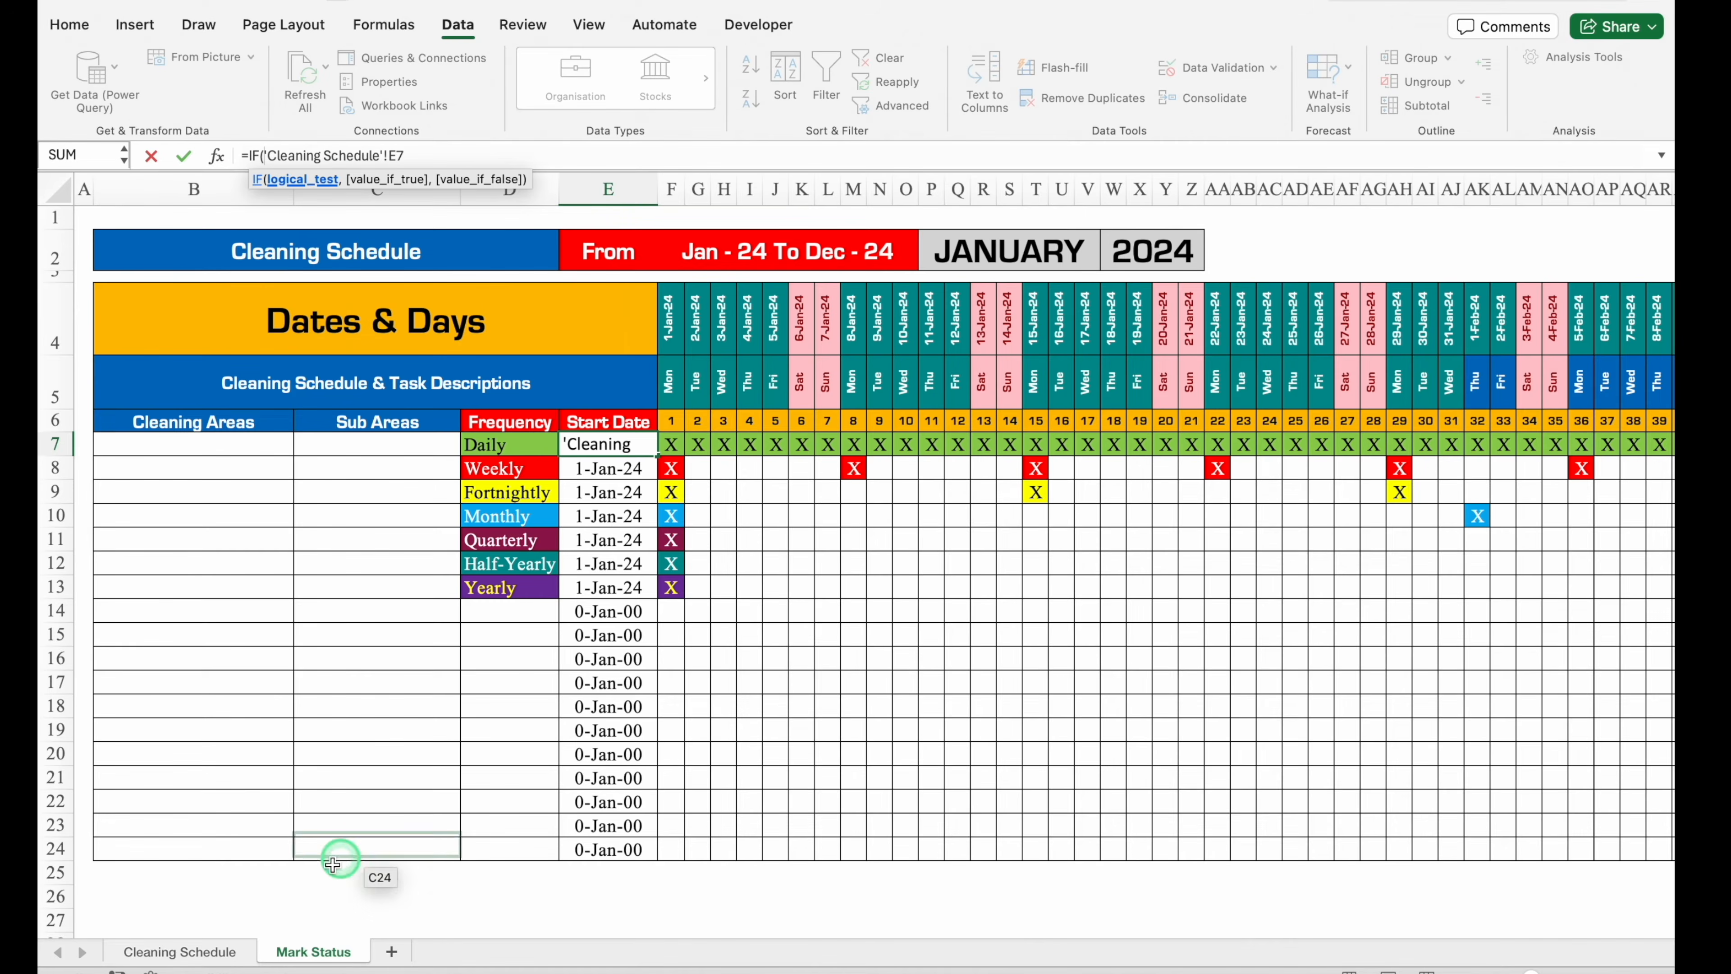
left_click(150, 951)
left_click(615, 447)
type("=")
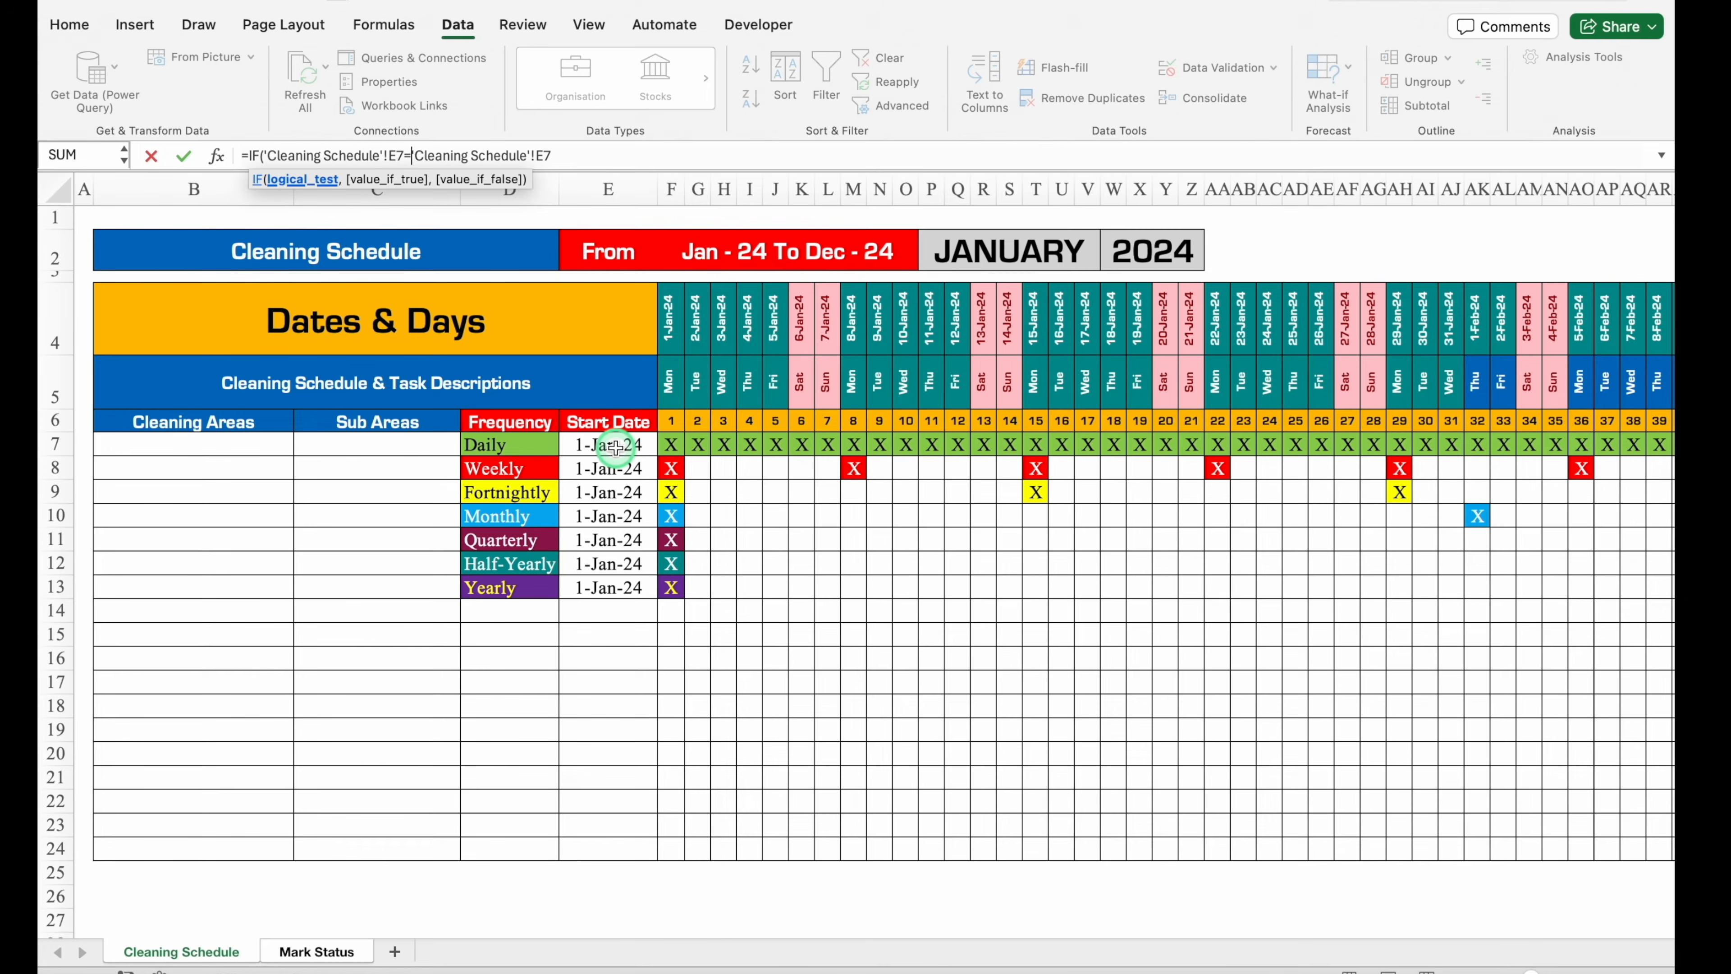
type("\"\"")
type(",\"\"")
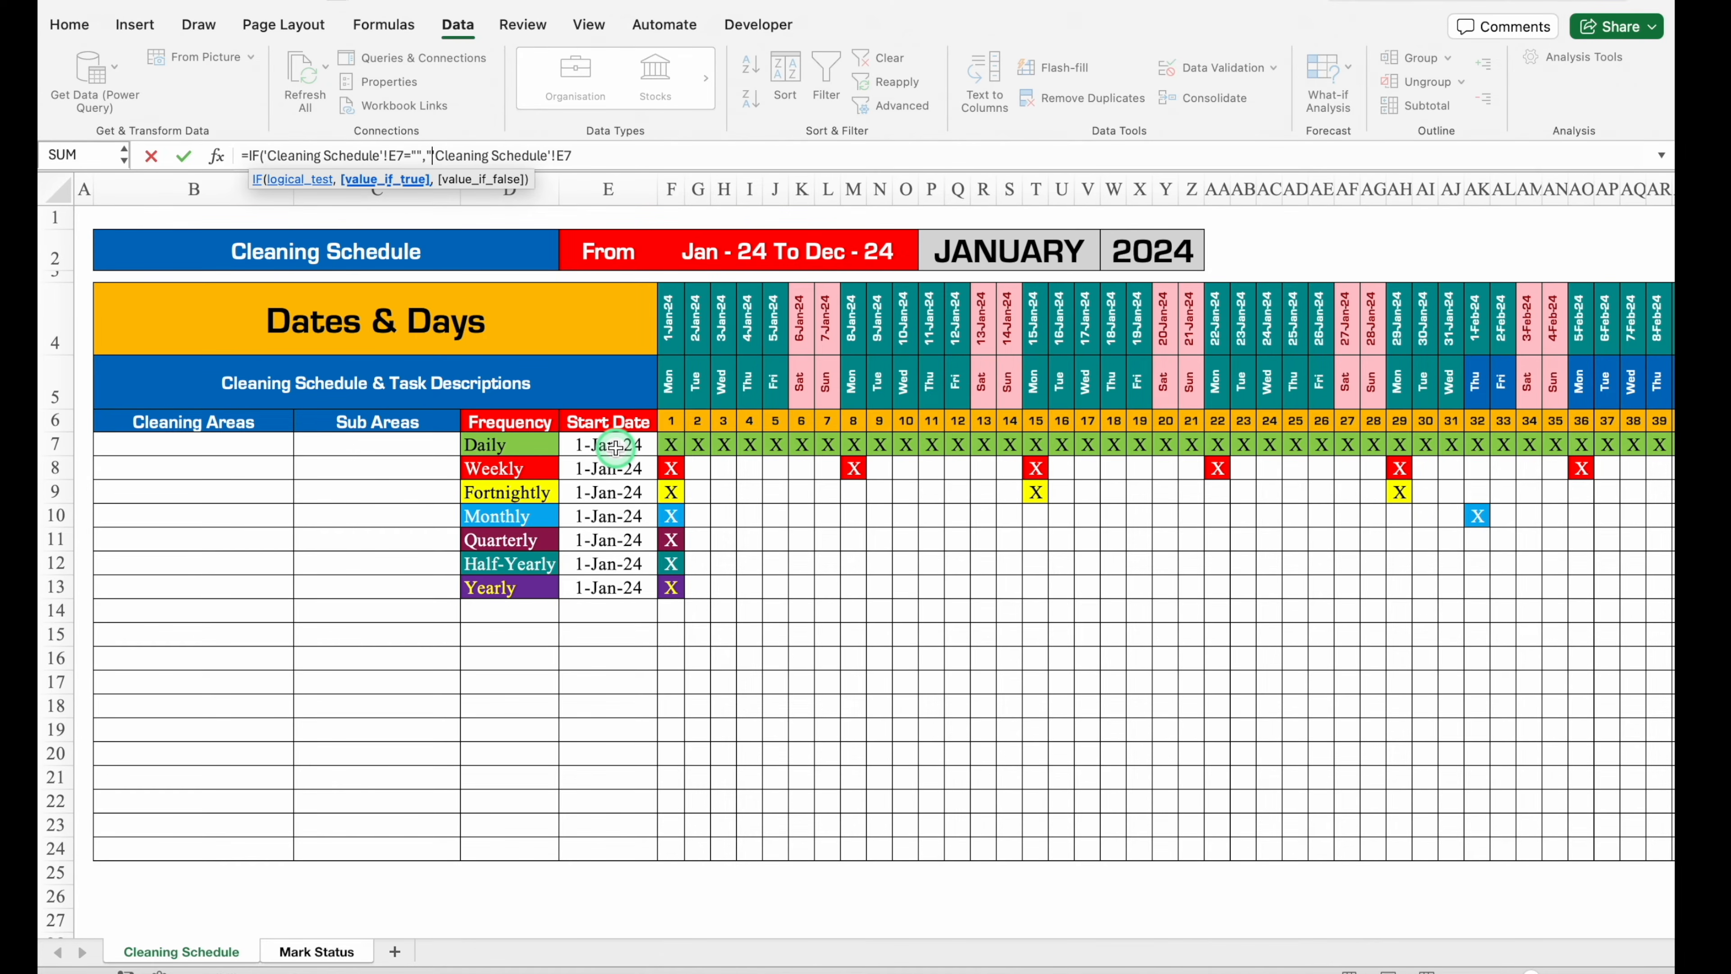
type(",")
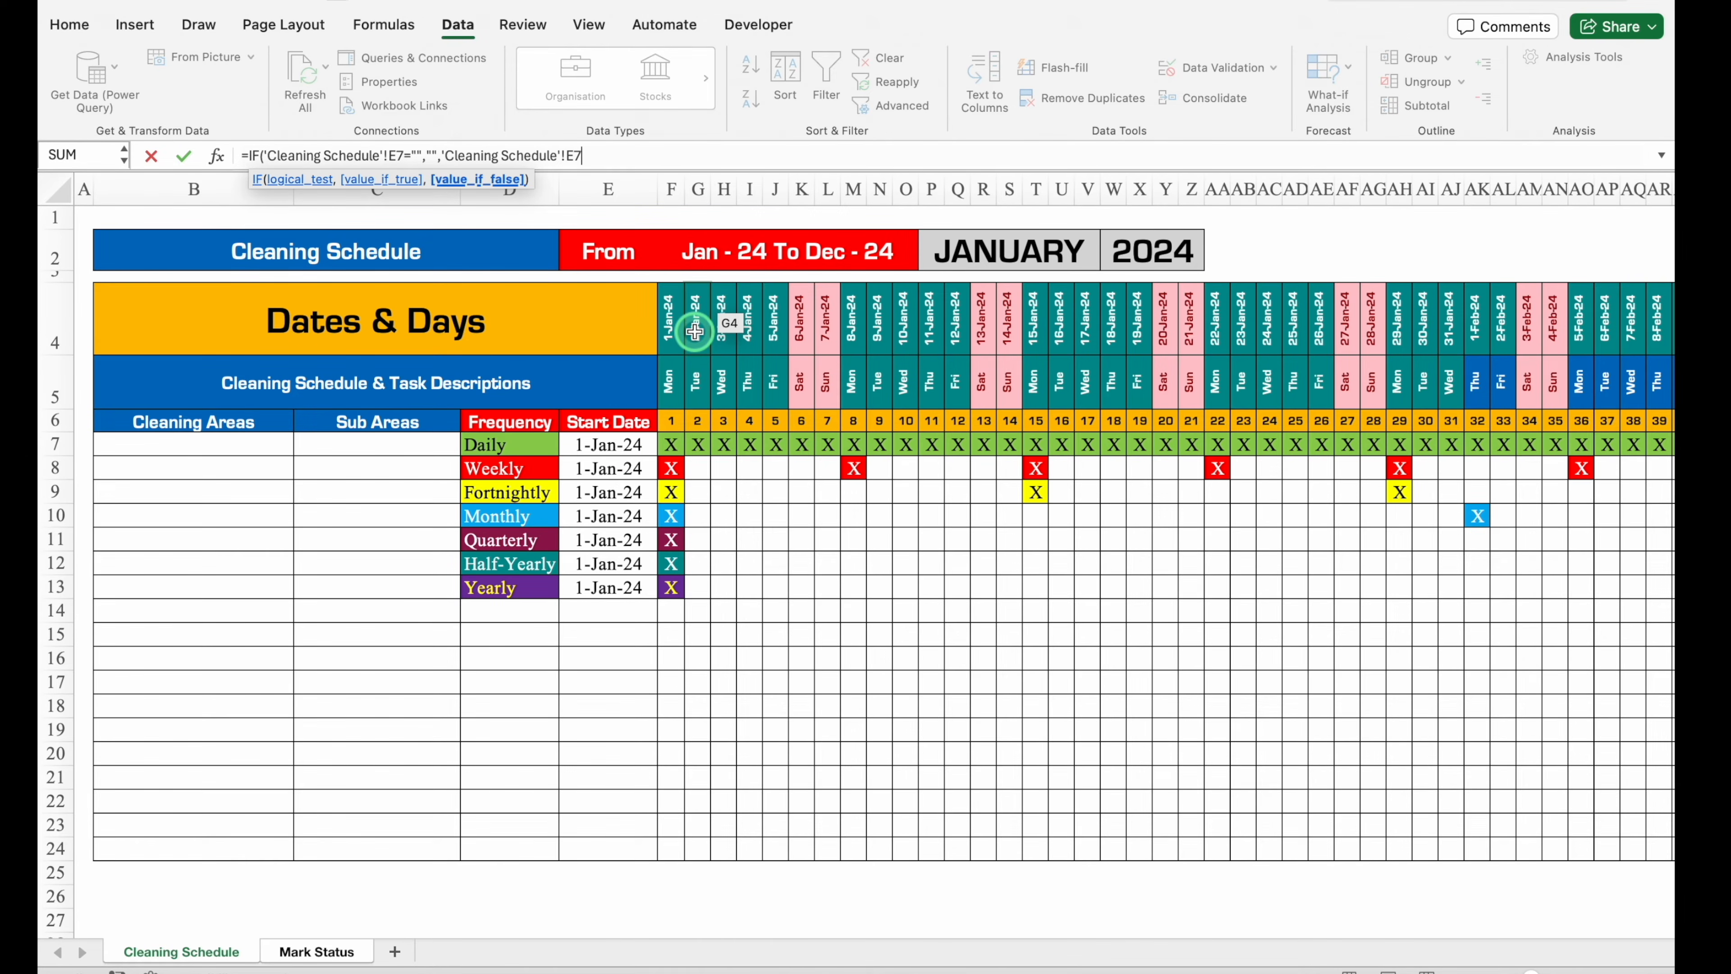
type(")")
key("Return")
left_click(643, 446)
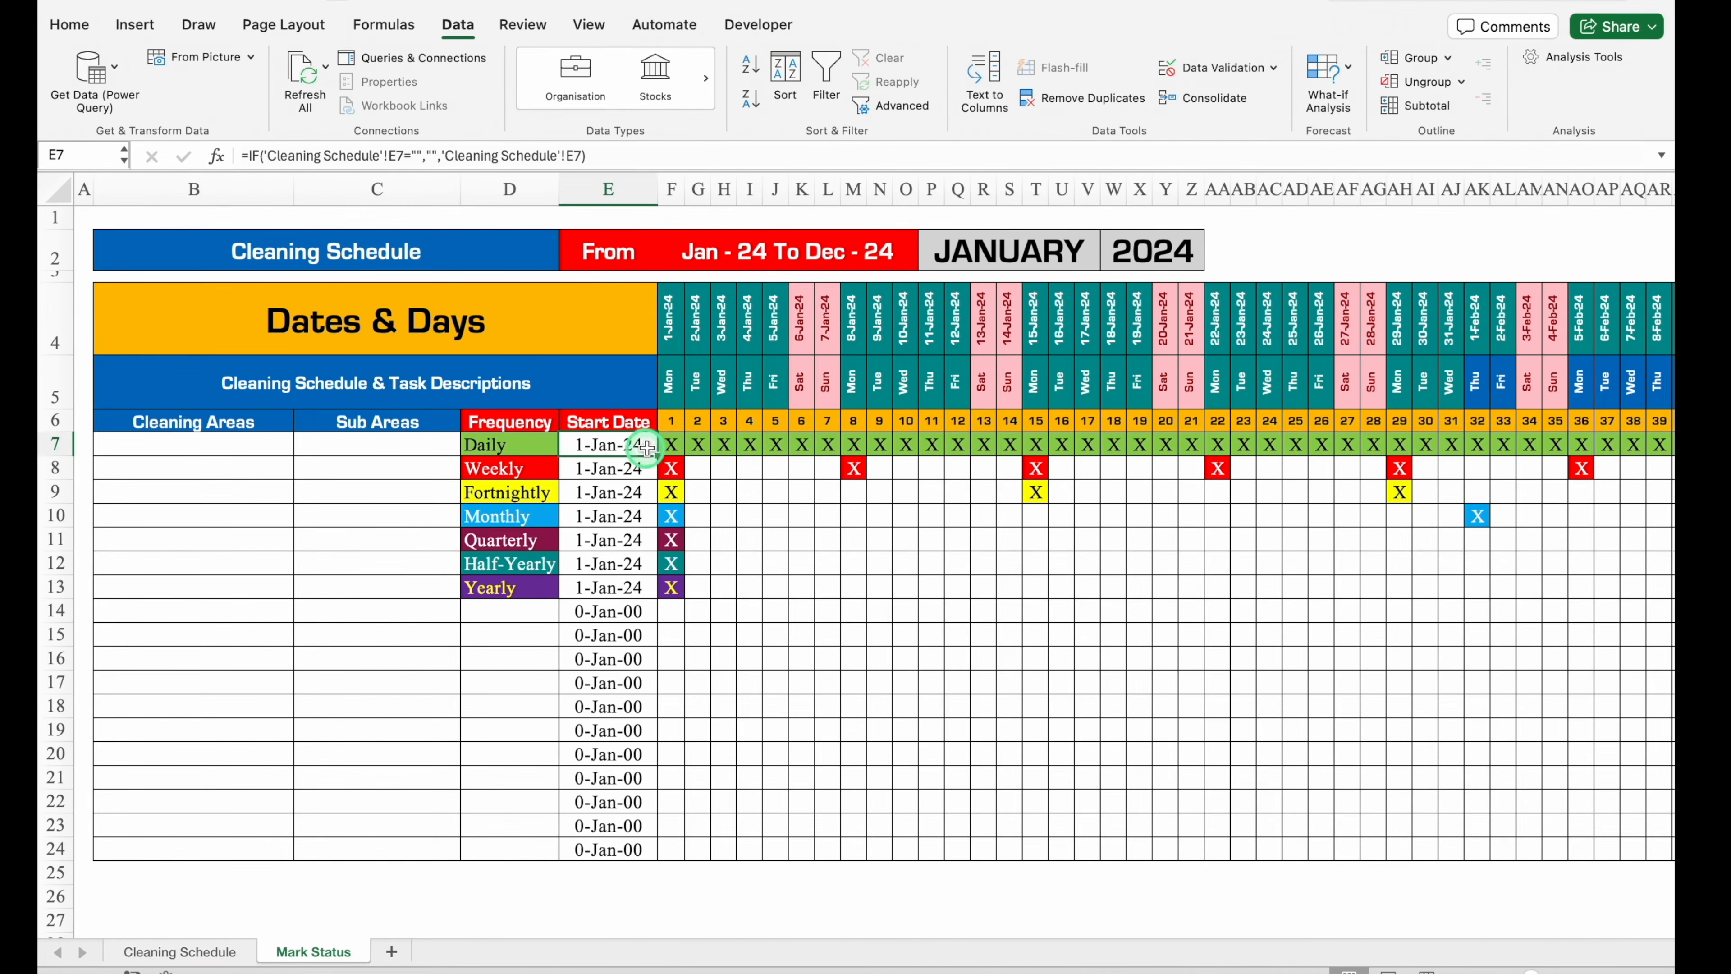
left_click_drag(657, 456, 663, 853)
Clear the date and day rows from F4 through NG5 on the Mark Status sheet.
left_click(676, 307)
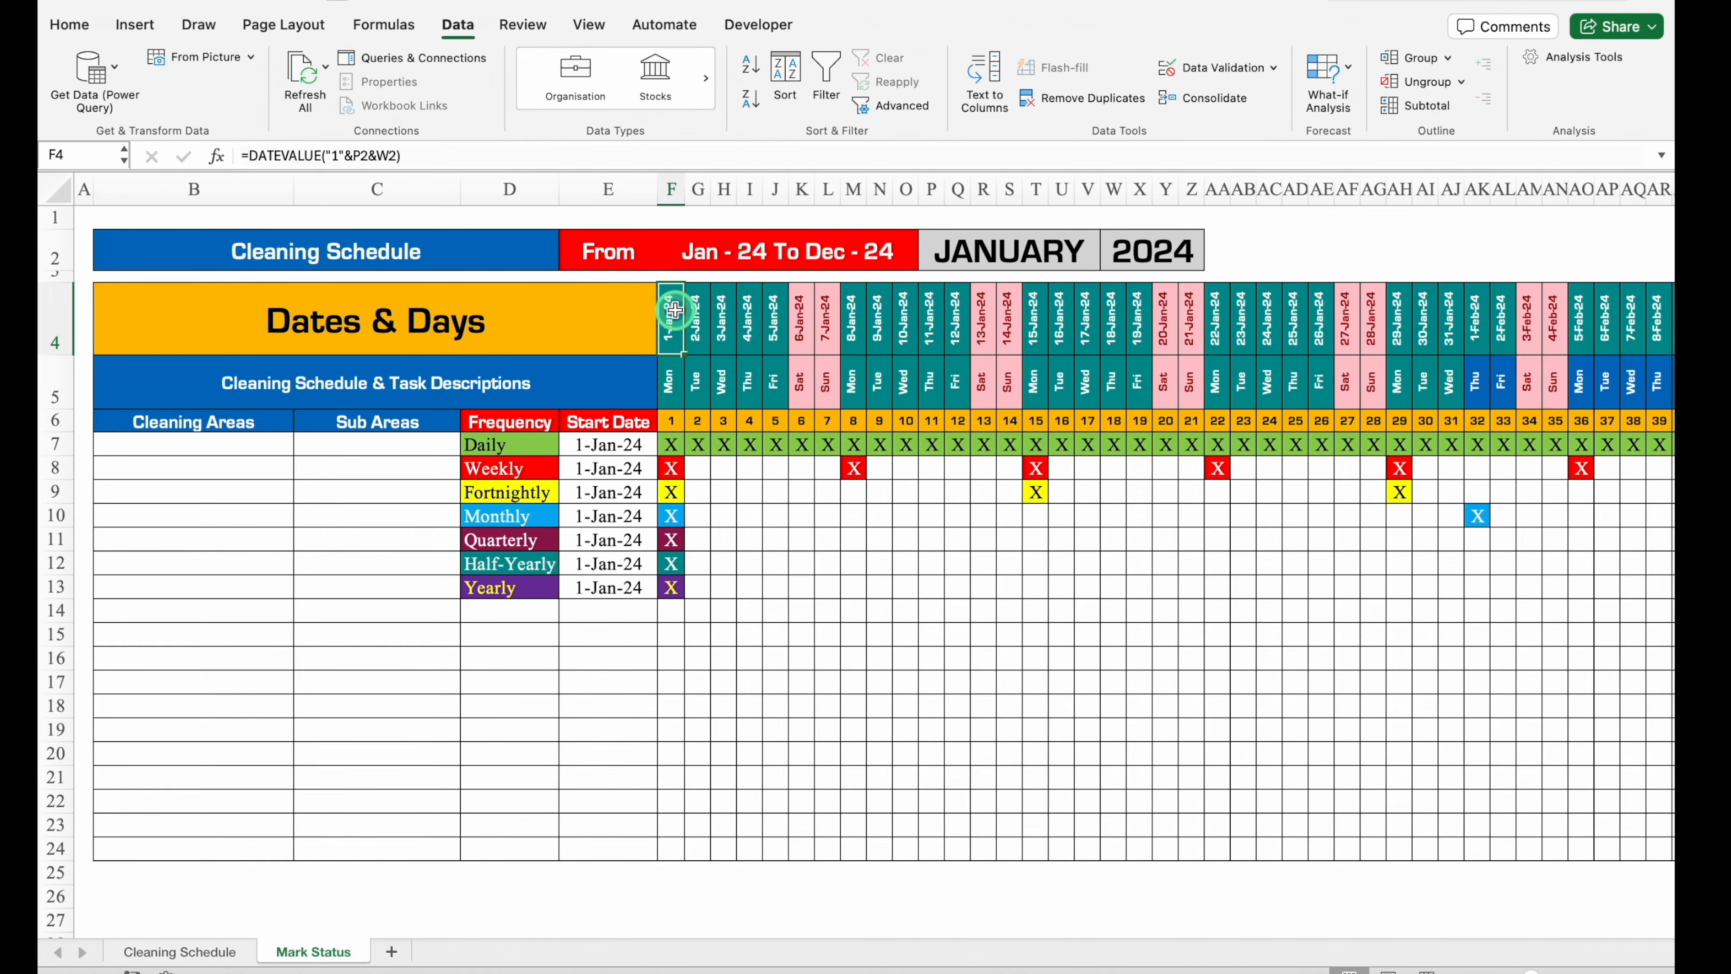
left_click_drag(675, 313, 675, 375)
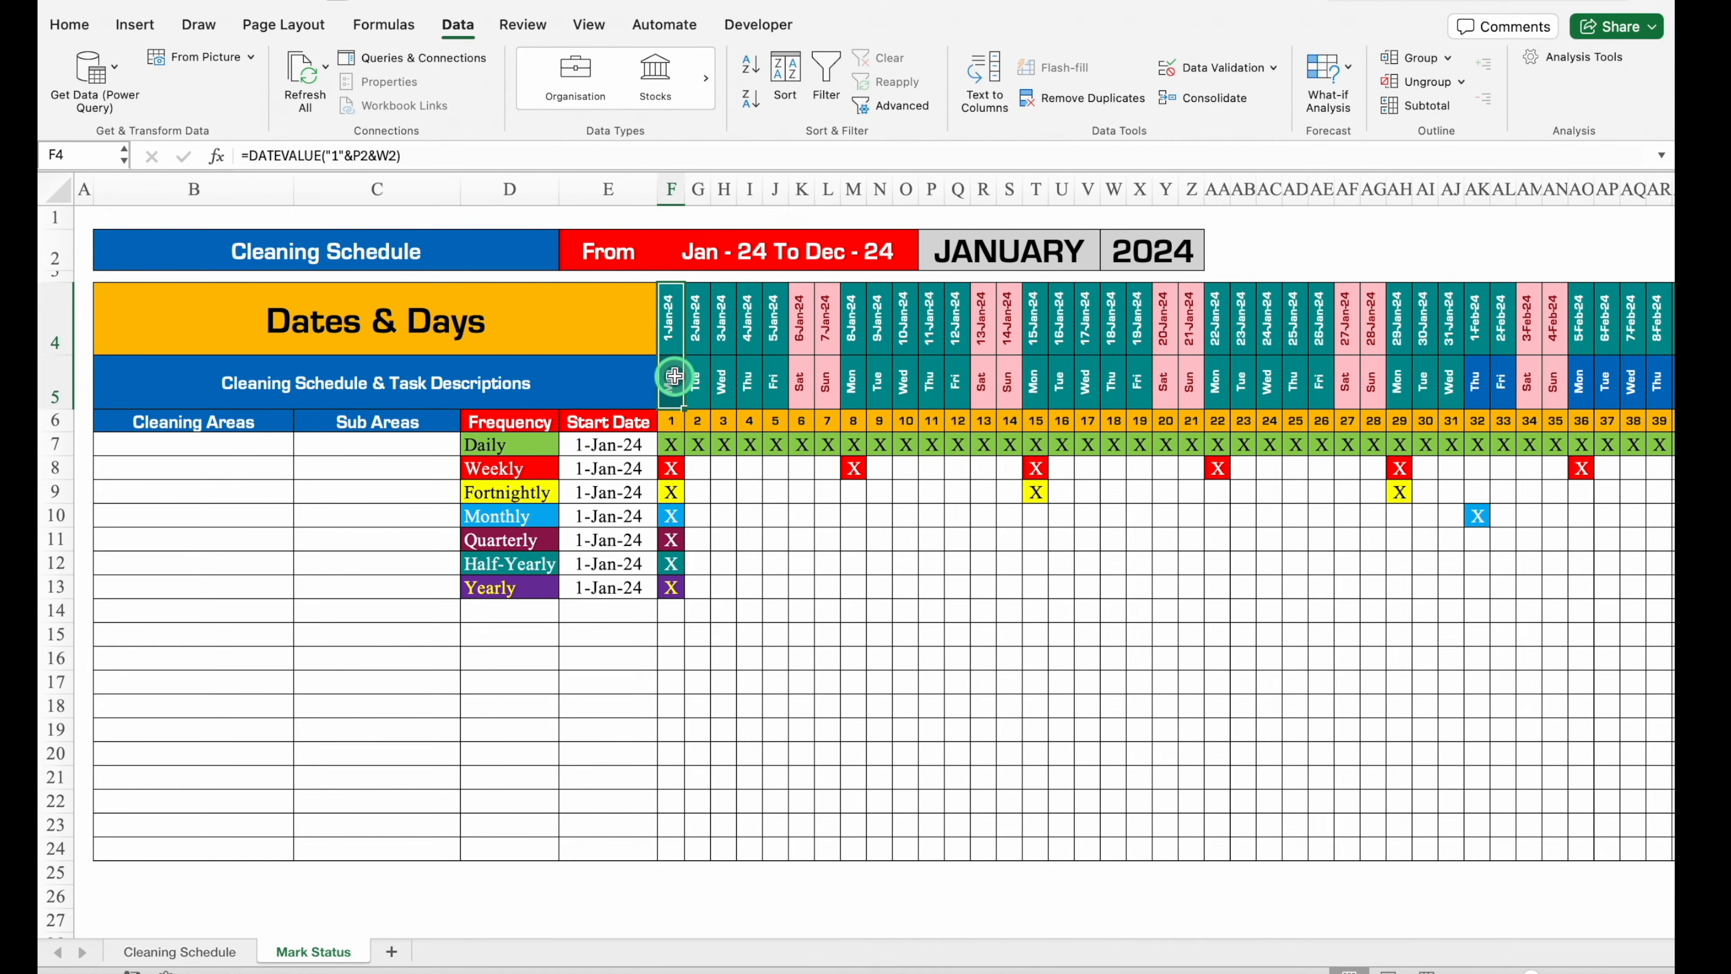
key("ctrl+shift+Right")
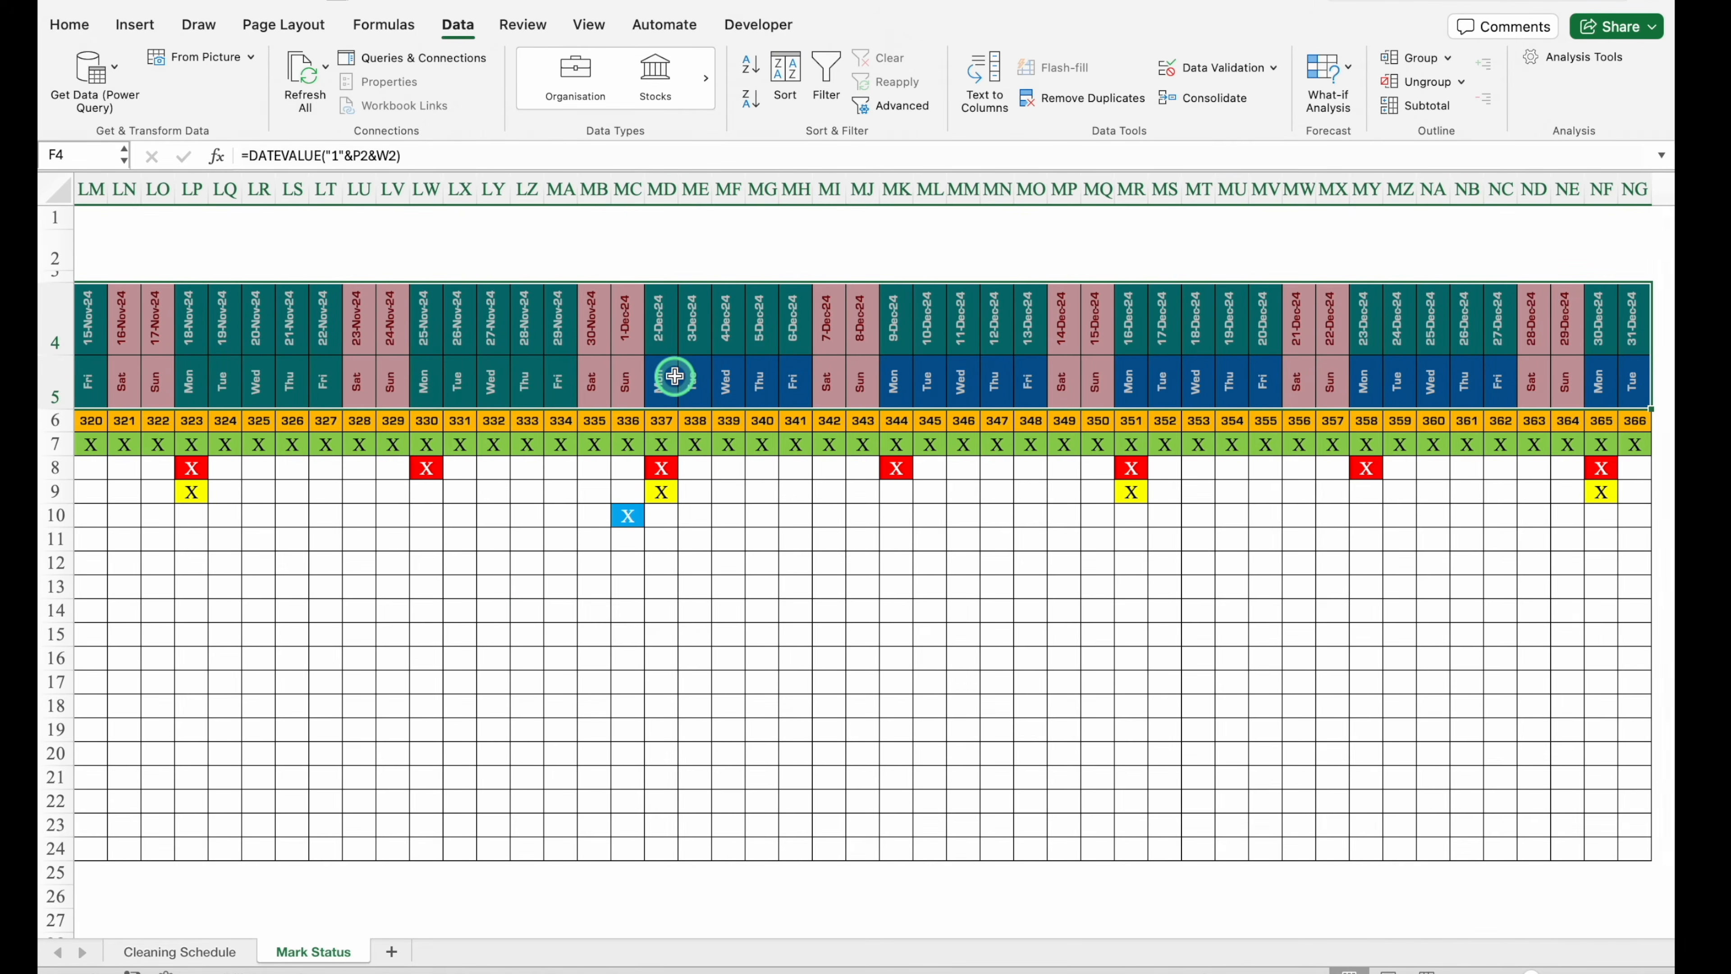
key("Delete")
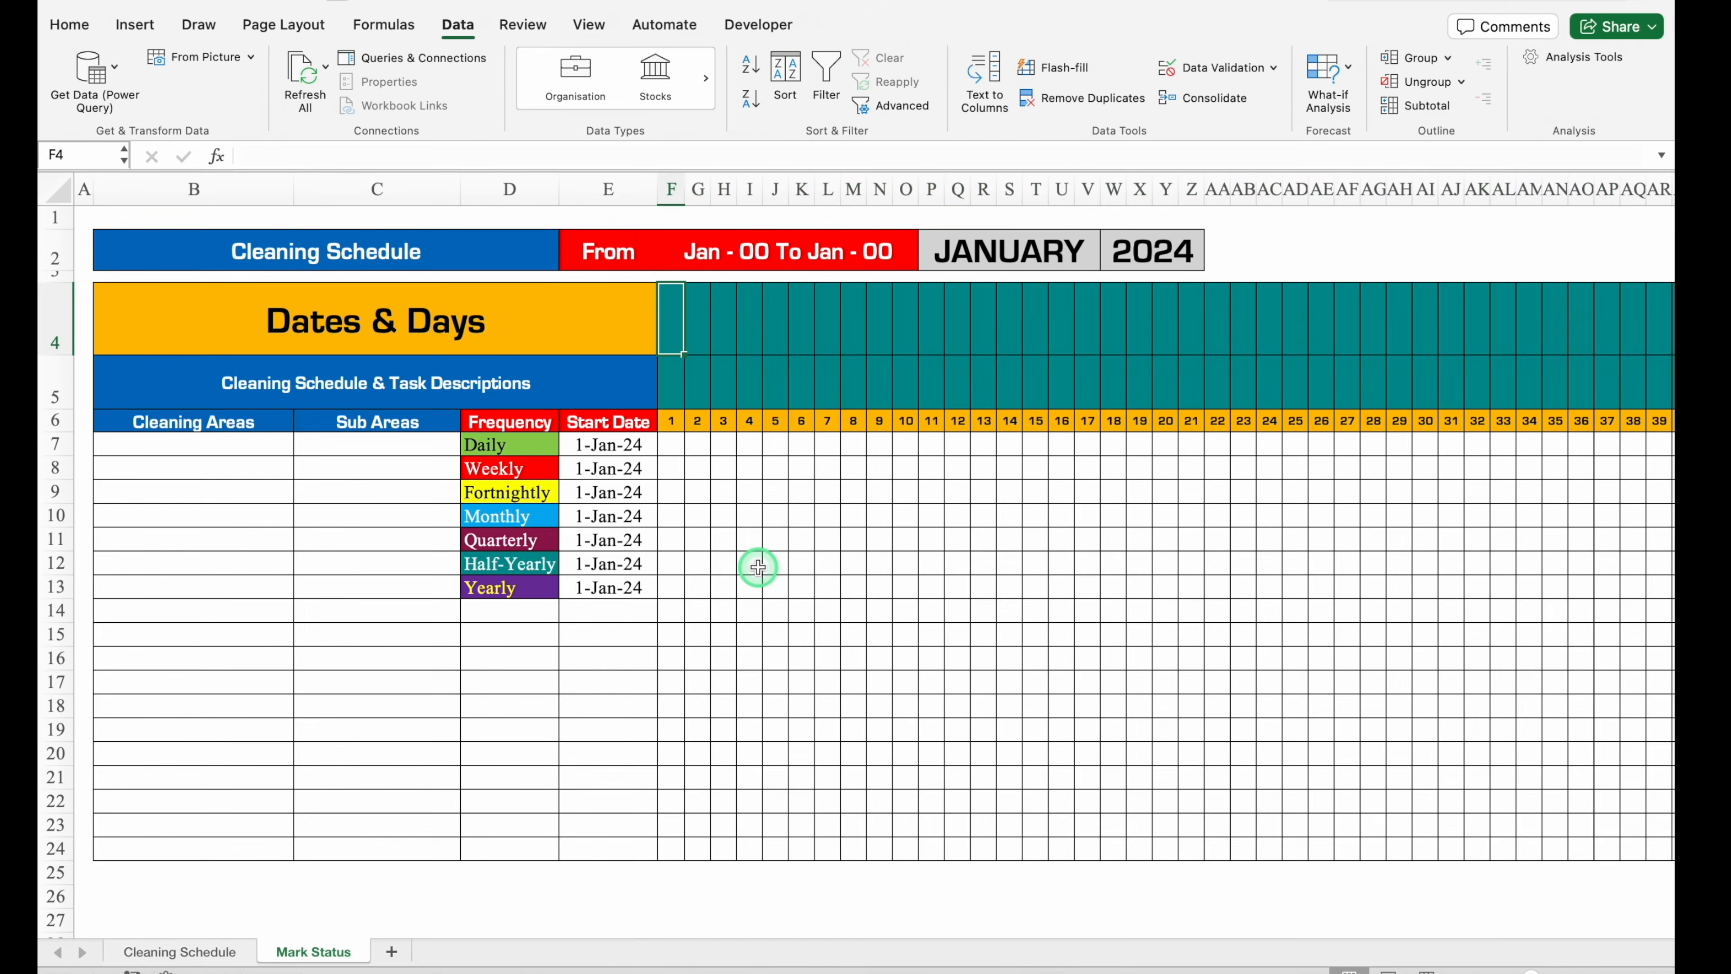
Link F4 on Mark Status with ='Cleaning Schedule'!F4 and fill it through the year's date and day rows.
type("=")
left_click(204, 955)
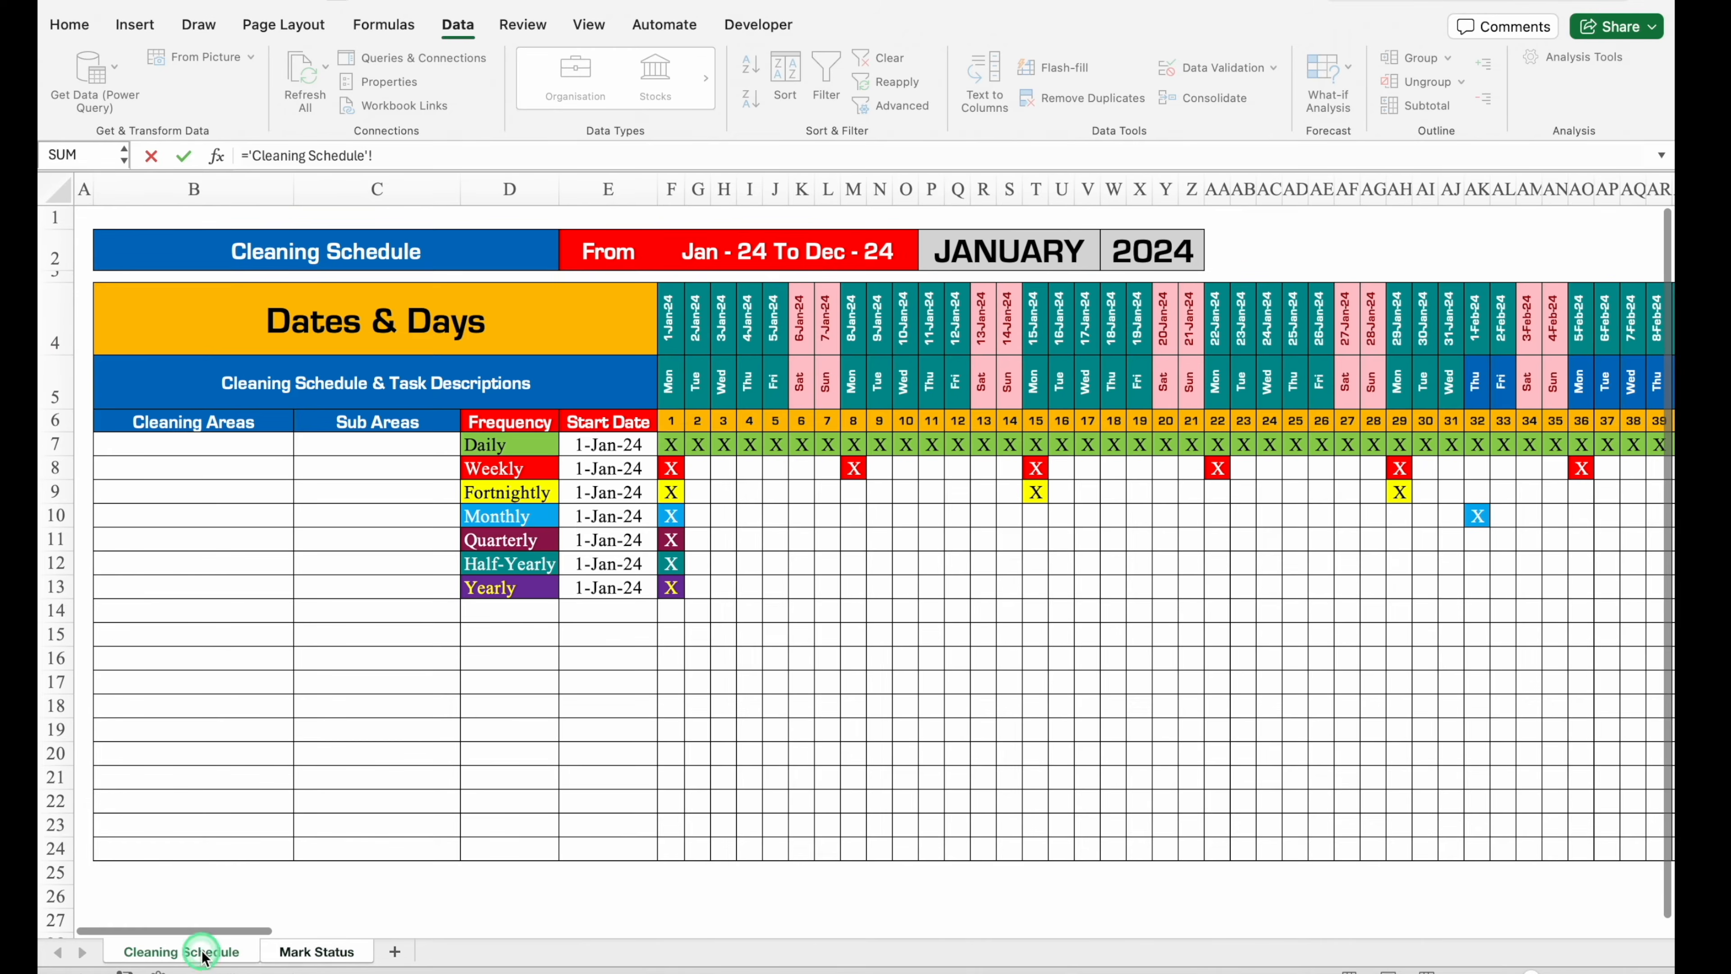
left_click(671, 322)
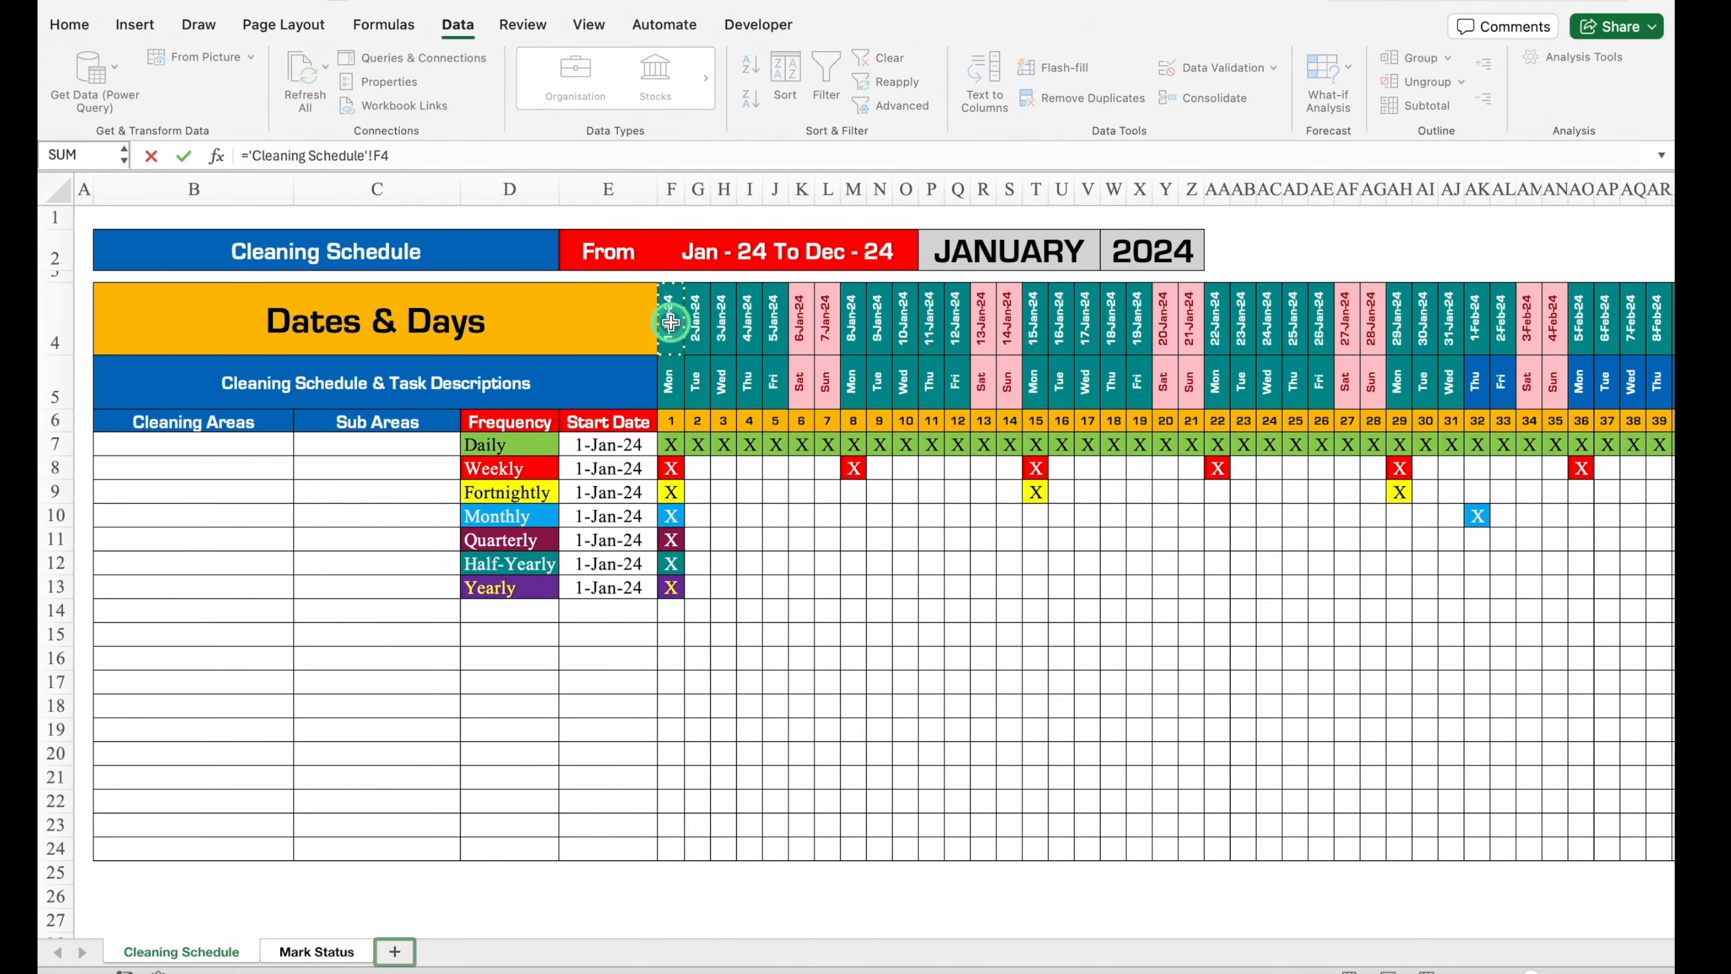
key("Return")
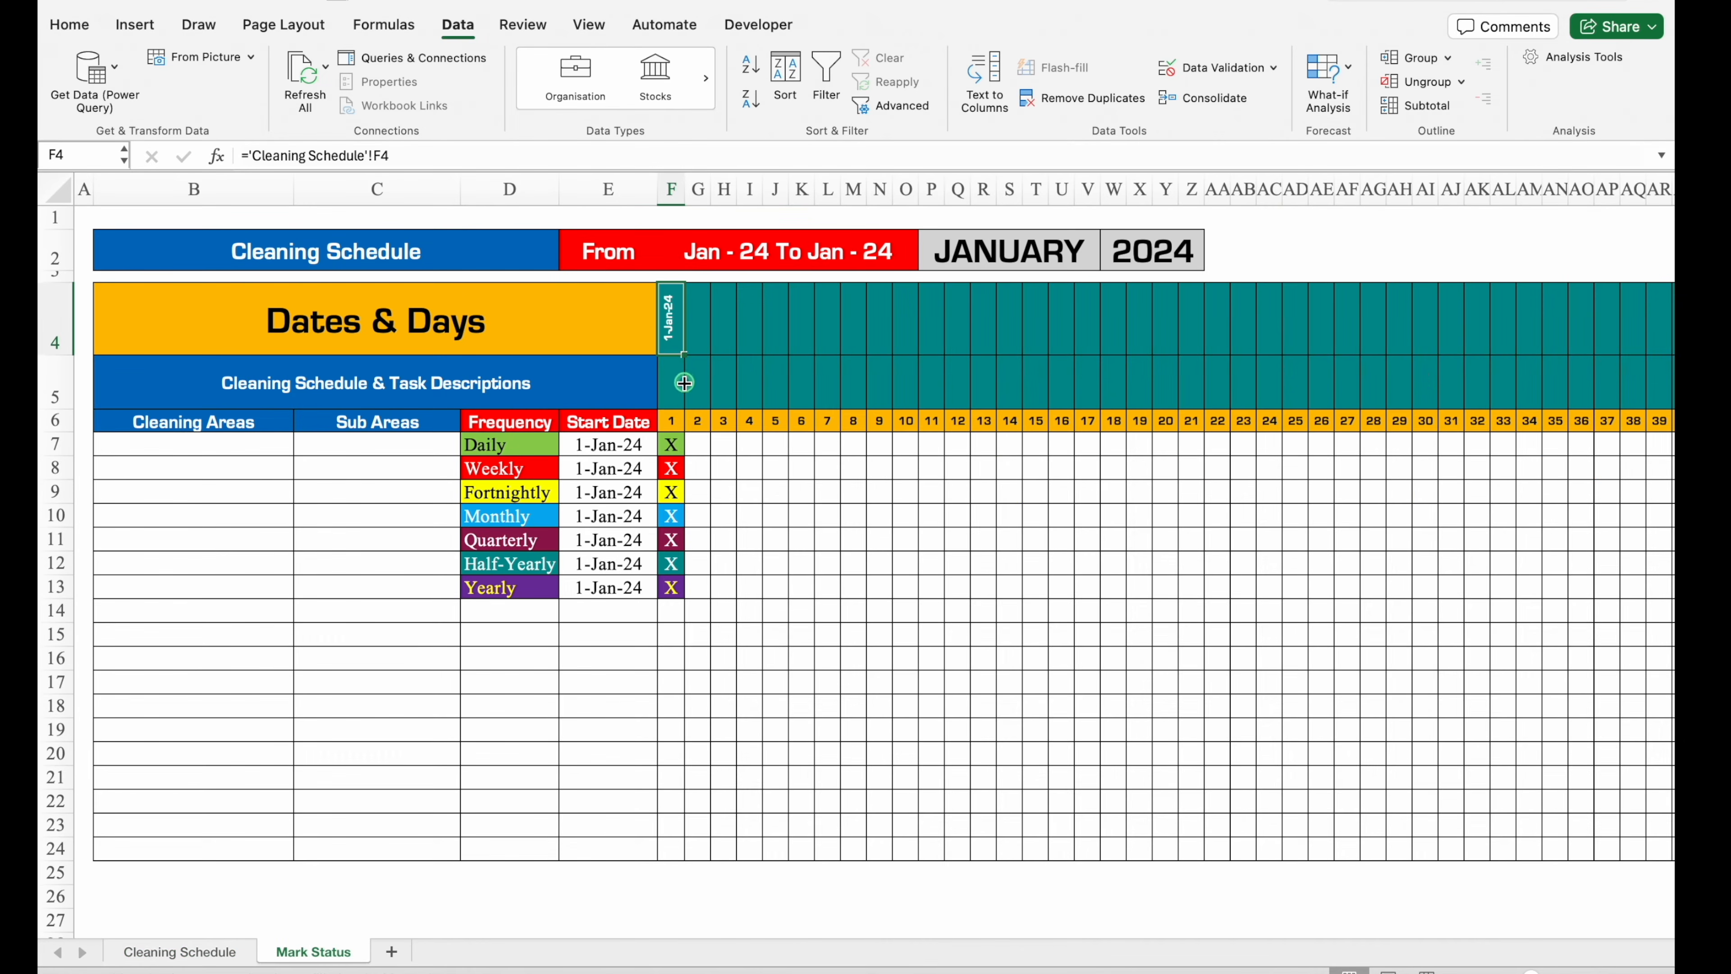
left_click_drag(687, 392, 1533, 406)
left_click_drag(1488, 944, 371, 879)
left_click_drag(371, 879, 133, 880)
Clear the month and year entries in the header row of the Mark Status sheet.
left_click_drag(1009, 252, 1138, 254)
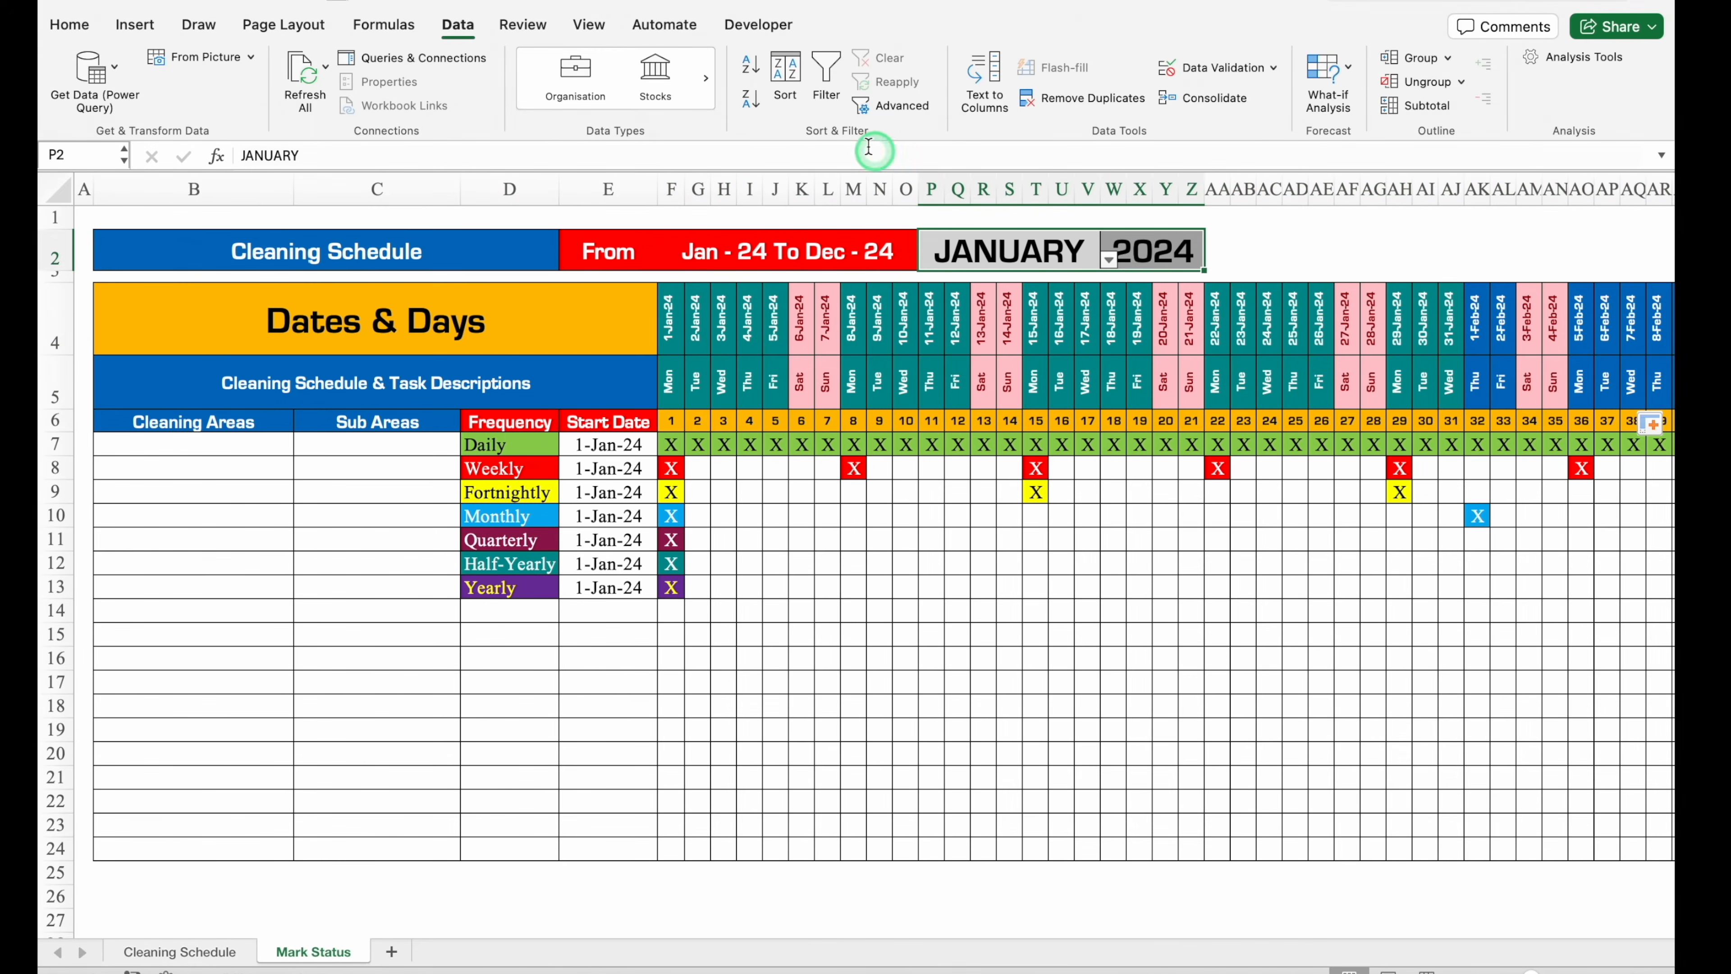
key("Delete")
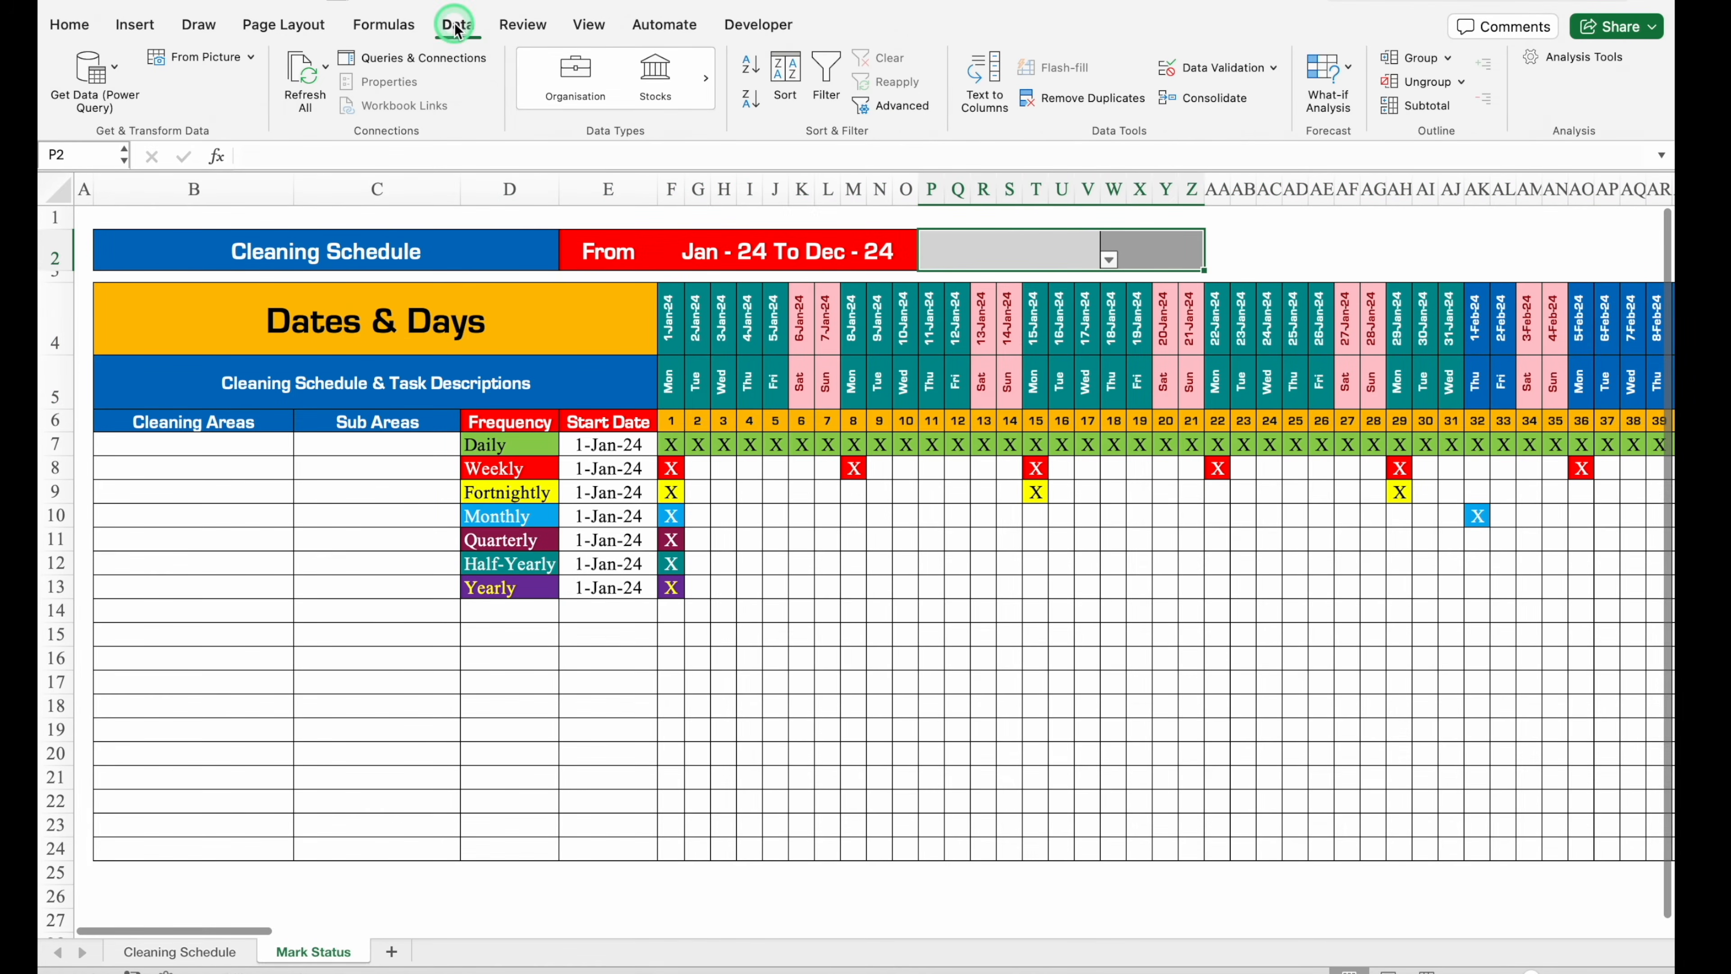
Clear all data validation from the empty header boxes P2:Z2 on the Mark Status sheet.
left_click(1220, 71)
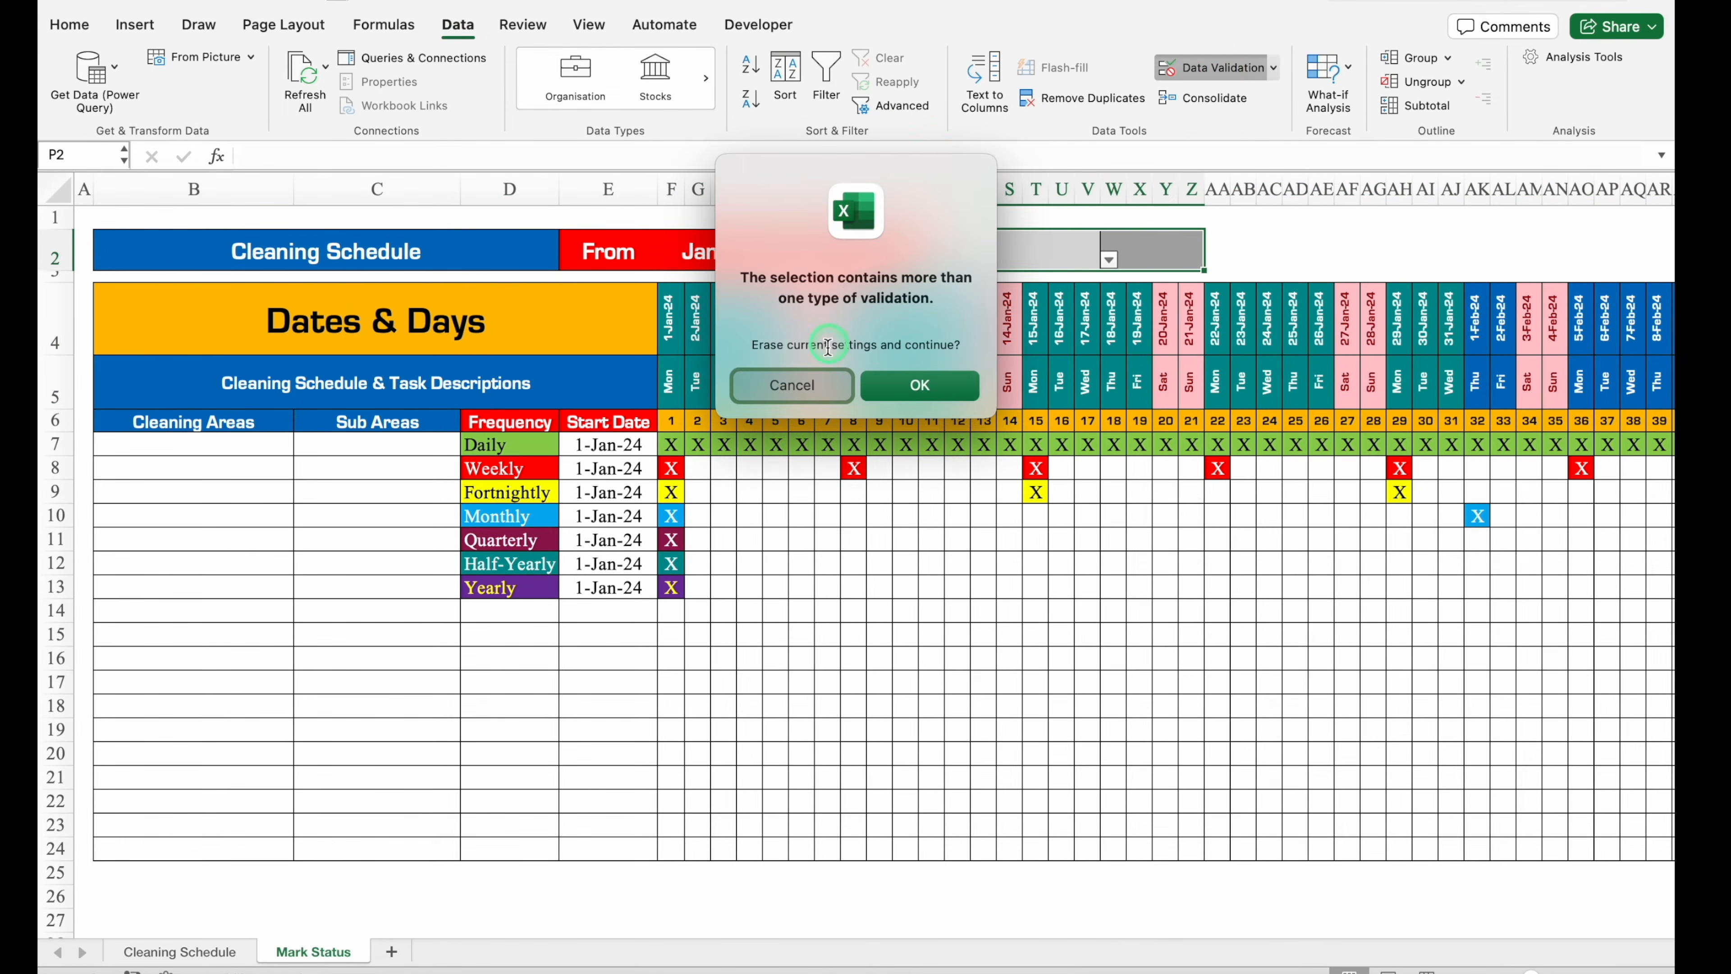
left_click(906, 386)
left_click(632, 533)
left_click(1094, 533)
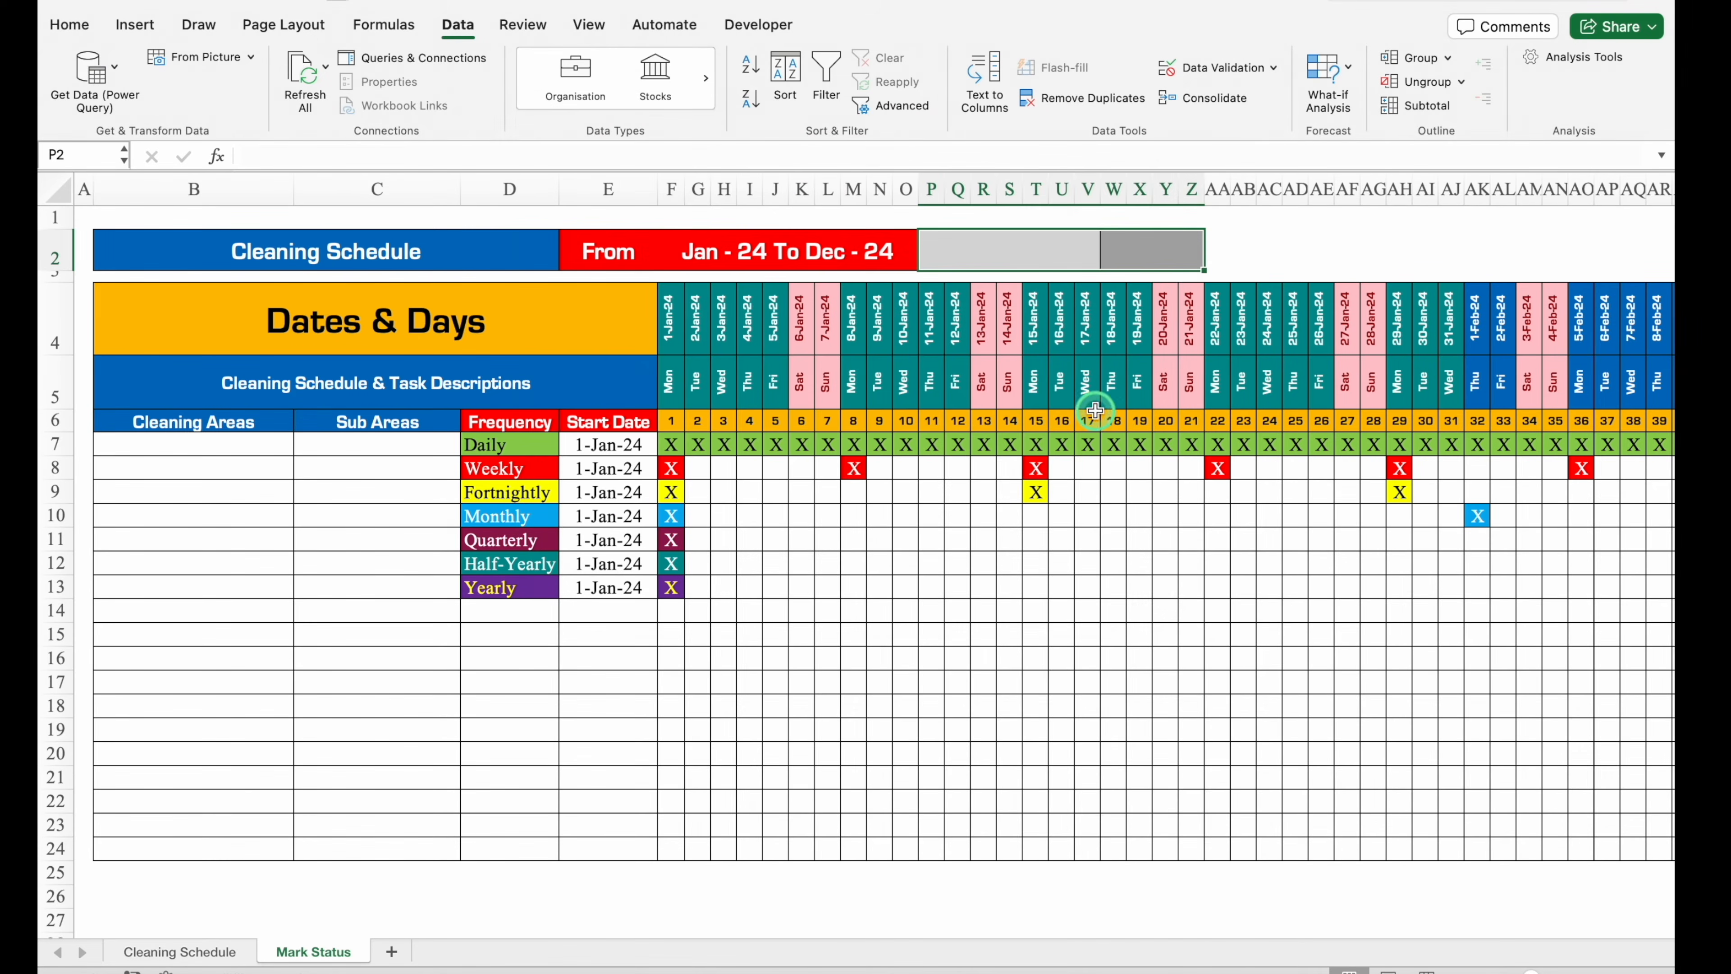
Unmerge the header boxes P2:V2 and W2:Z2 and remove their fill colour.
left_click(982, 241)
left_click(70, 24)
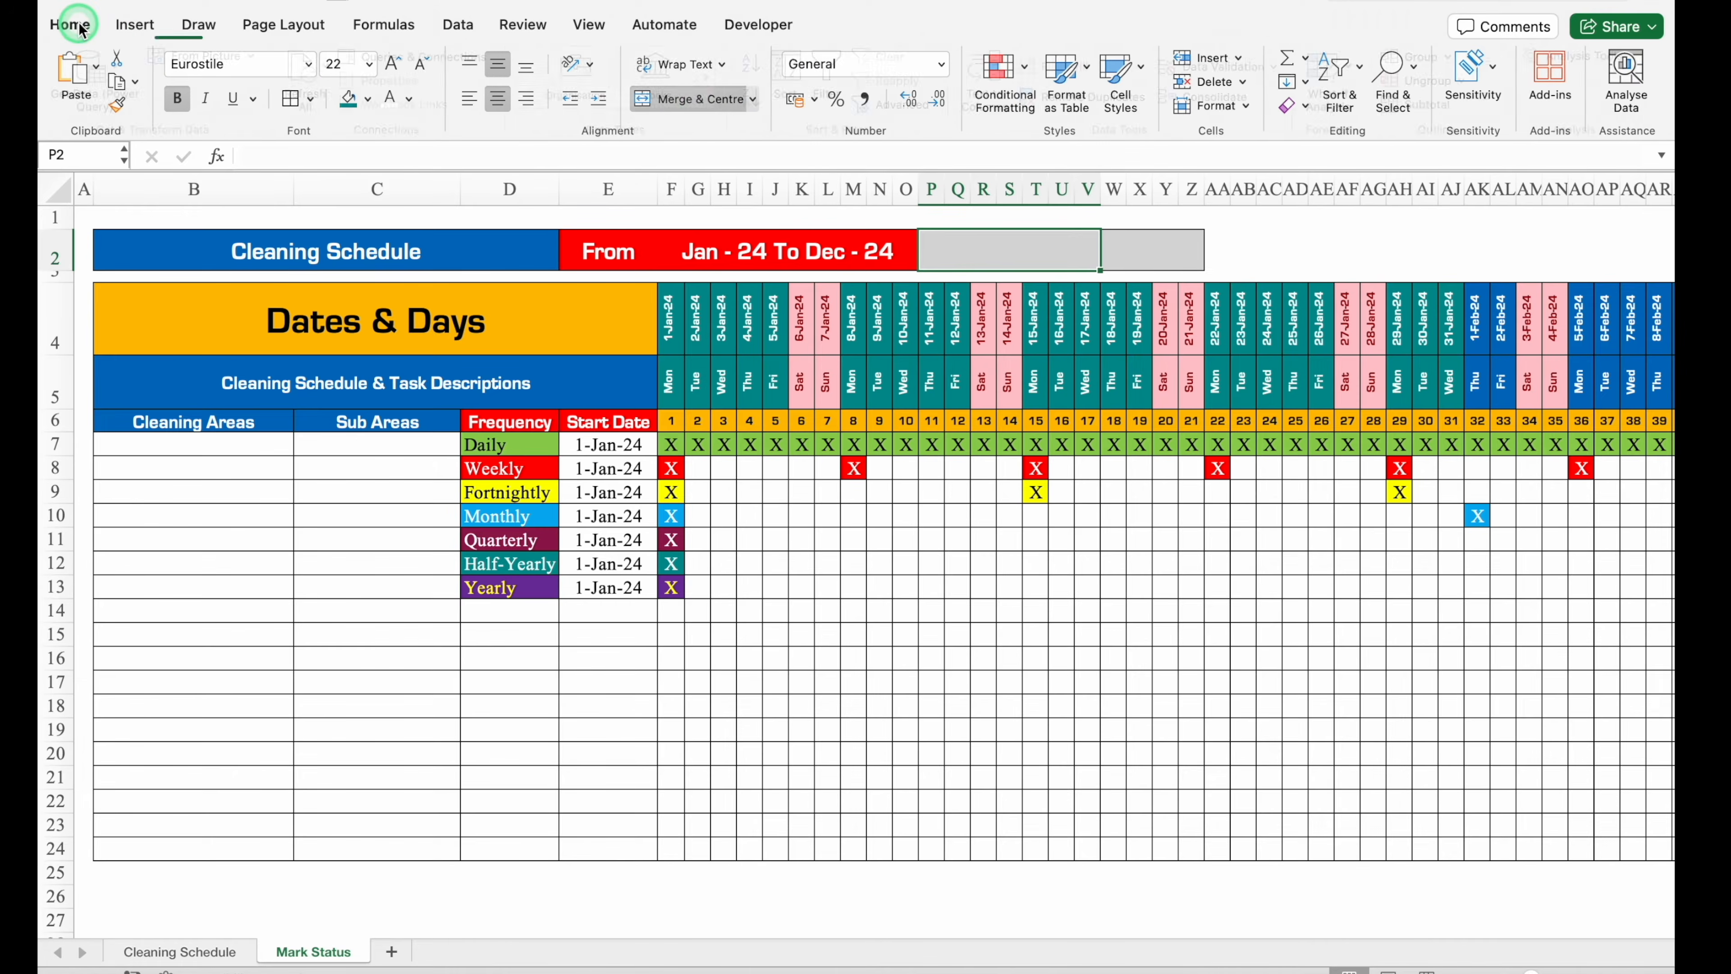
left_click(688, 98)
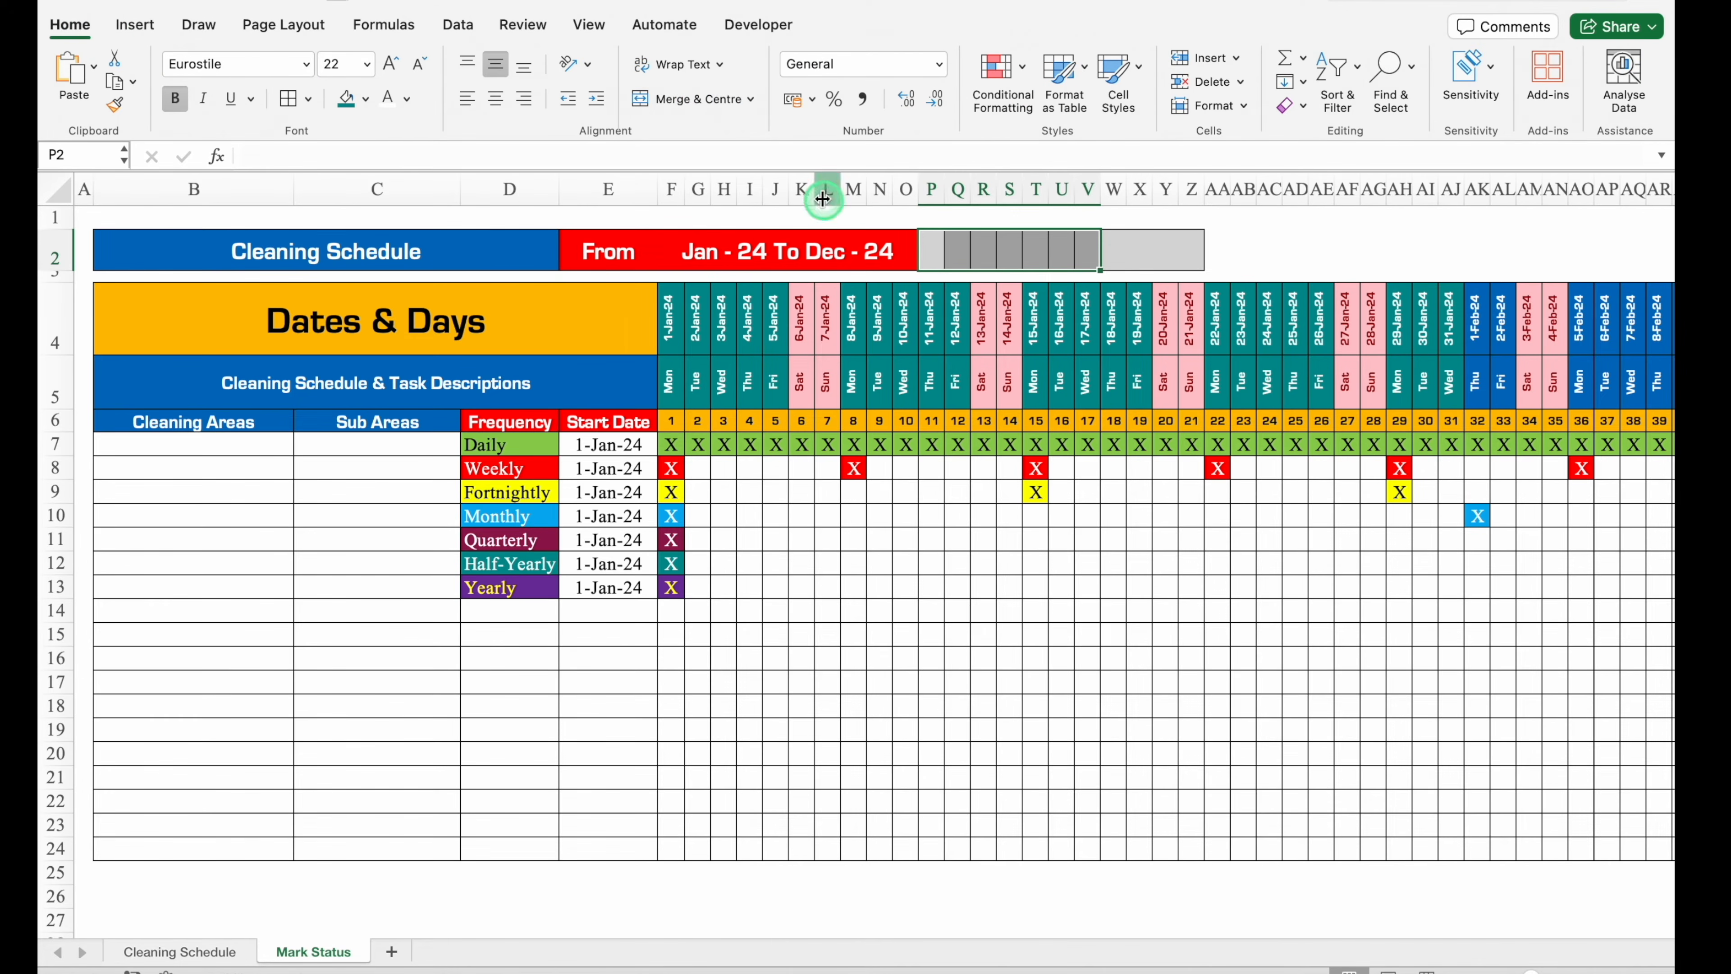
left_click(366, 99)
left_click(412, 139)
left_click(1152, 249)
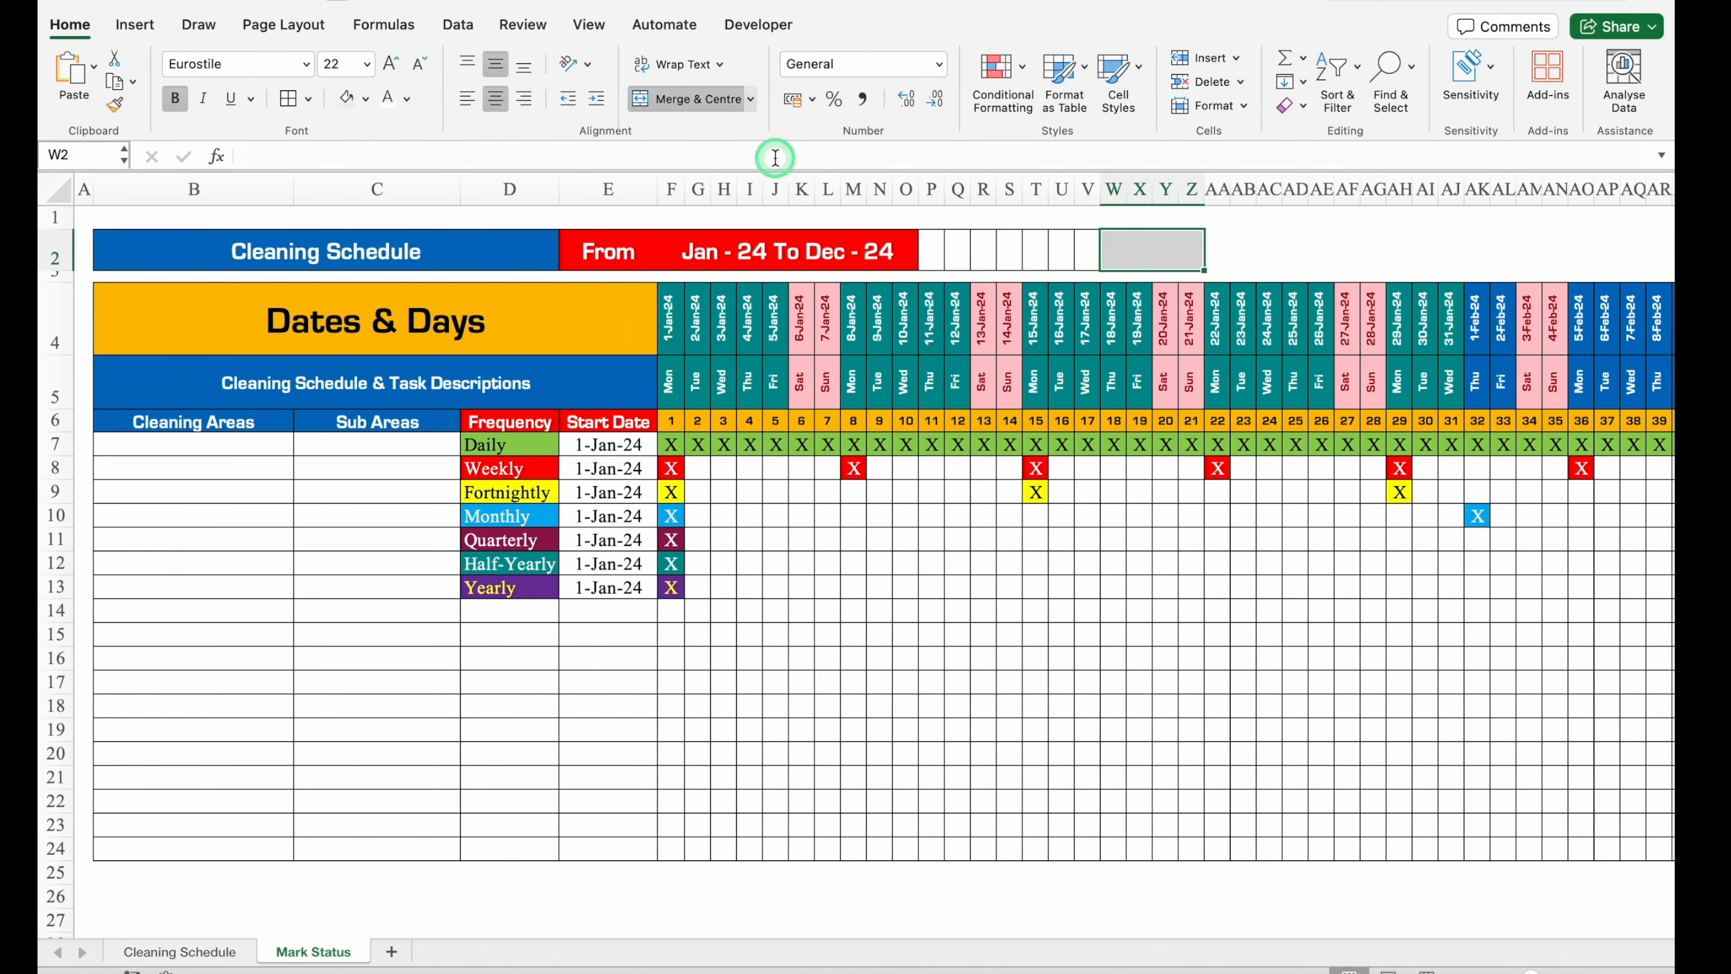
left_click(659, 99)
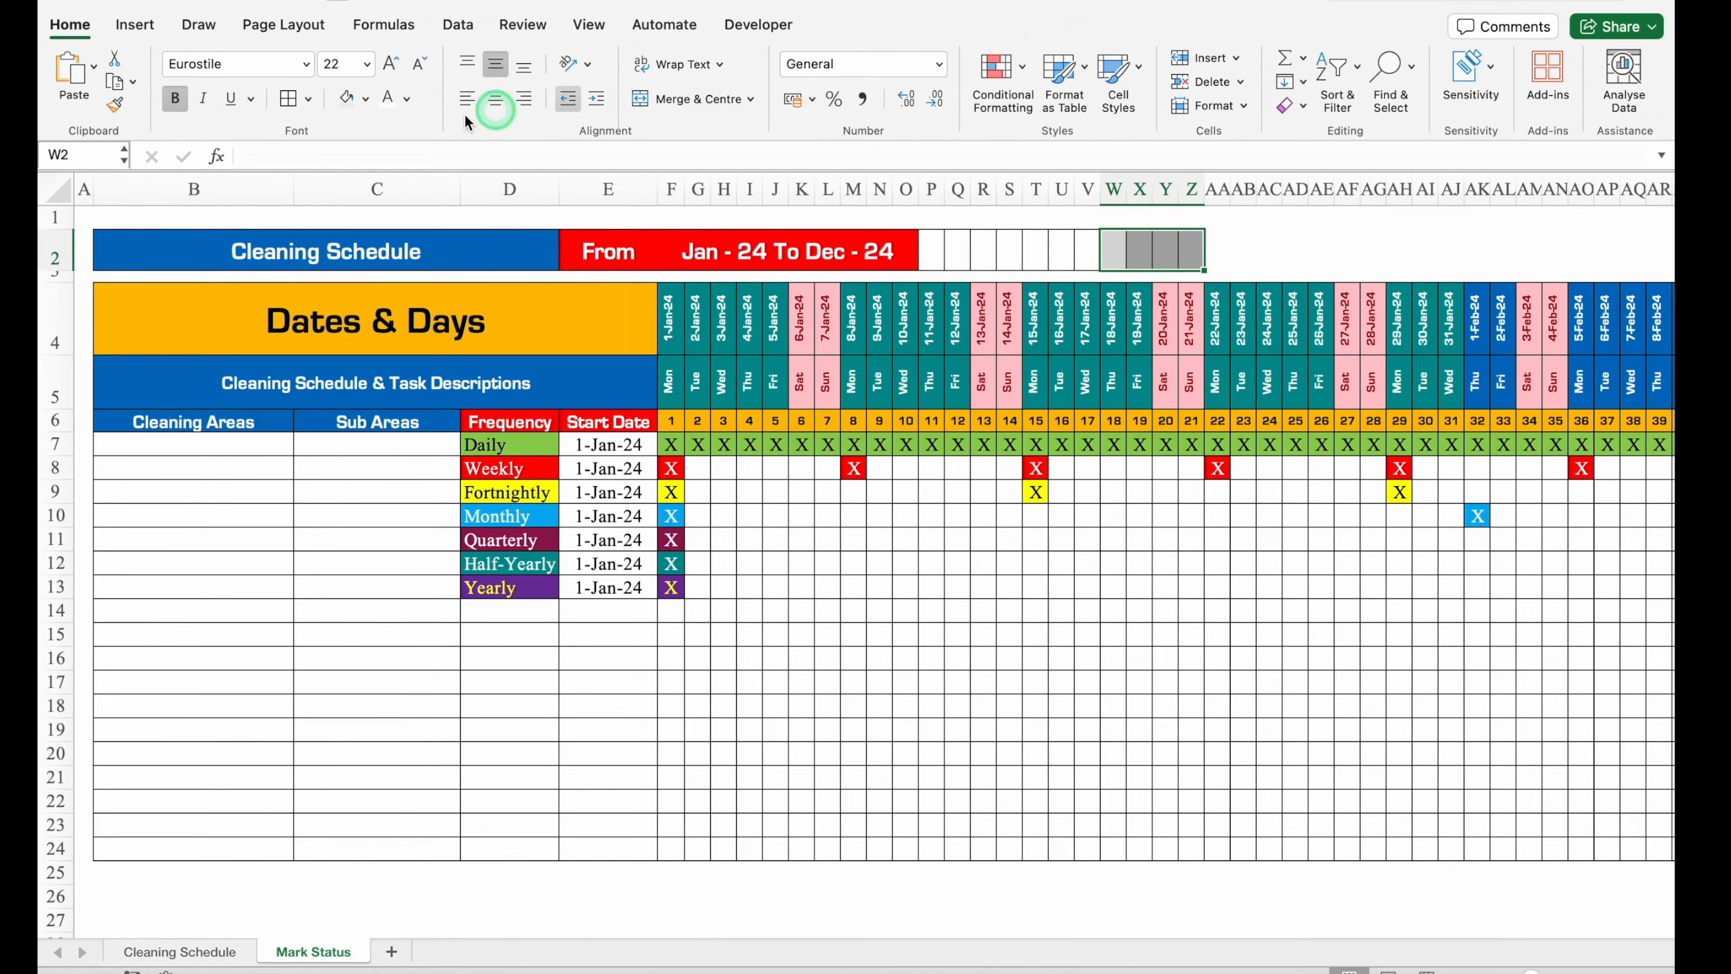
Remove all borders from P2:Z2 and add a right border to the merged period heading in F2.
left_click_drag(932, 249, 1193, 239)
left_click(308, 99)
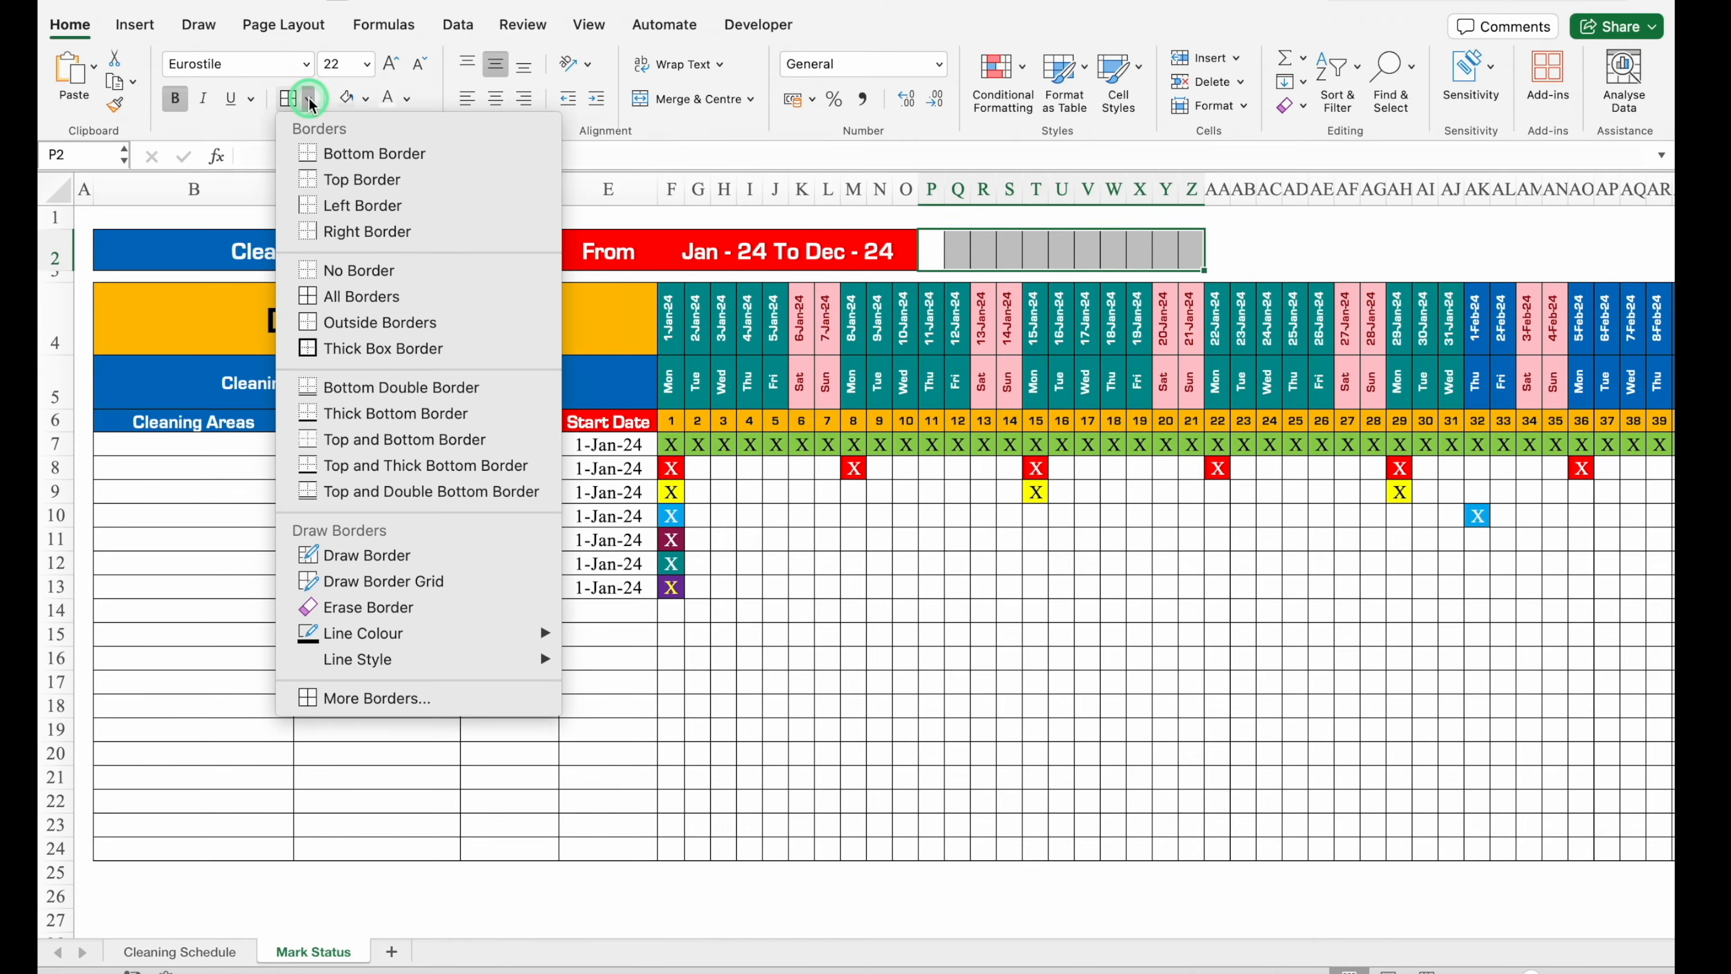
left_click(347, 269)
left_click(881, 248)
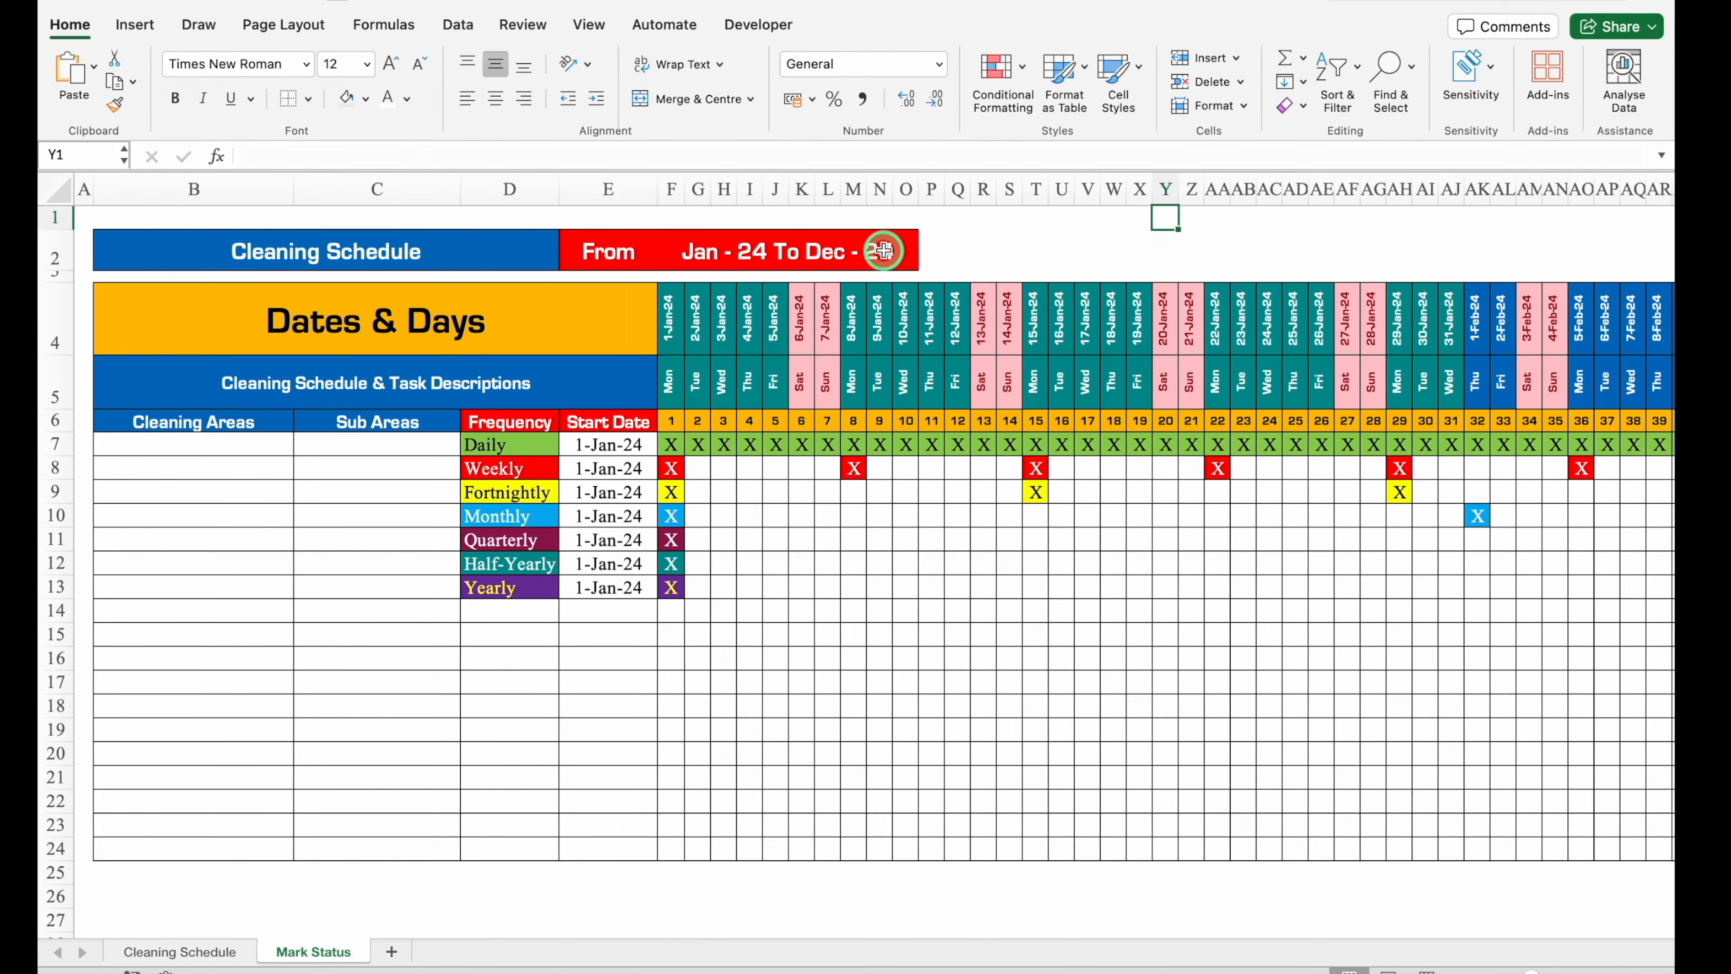
left_click(308, 99)
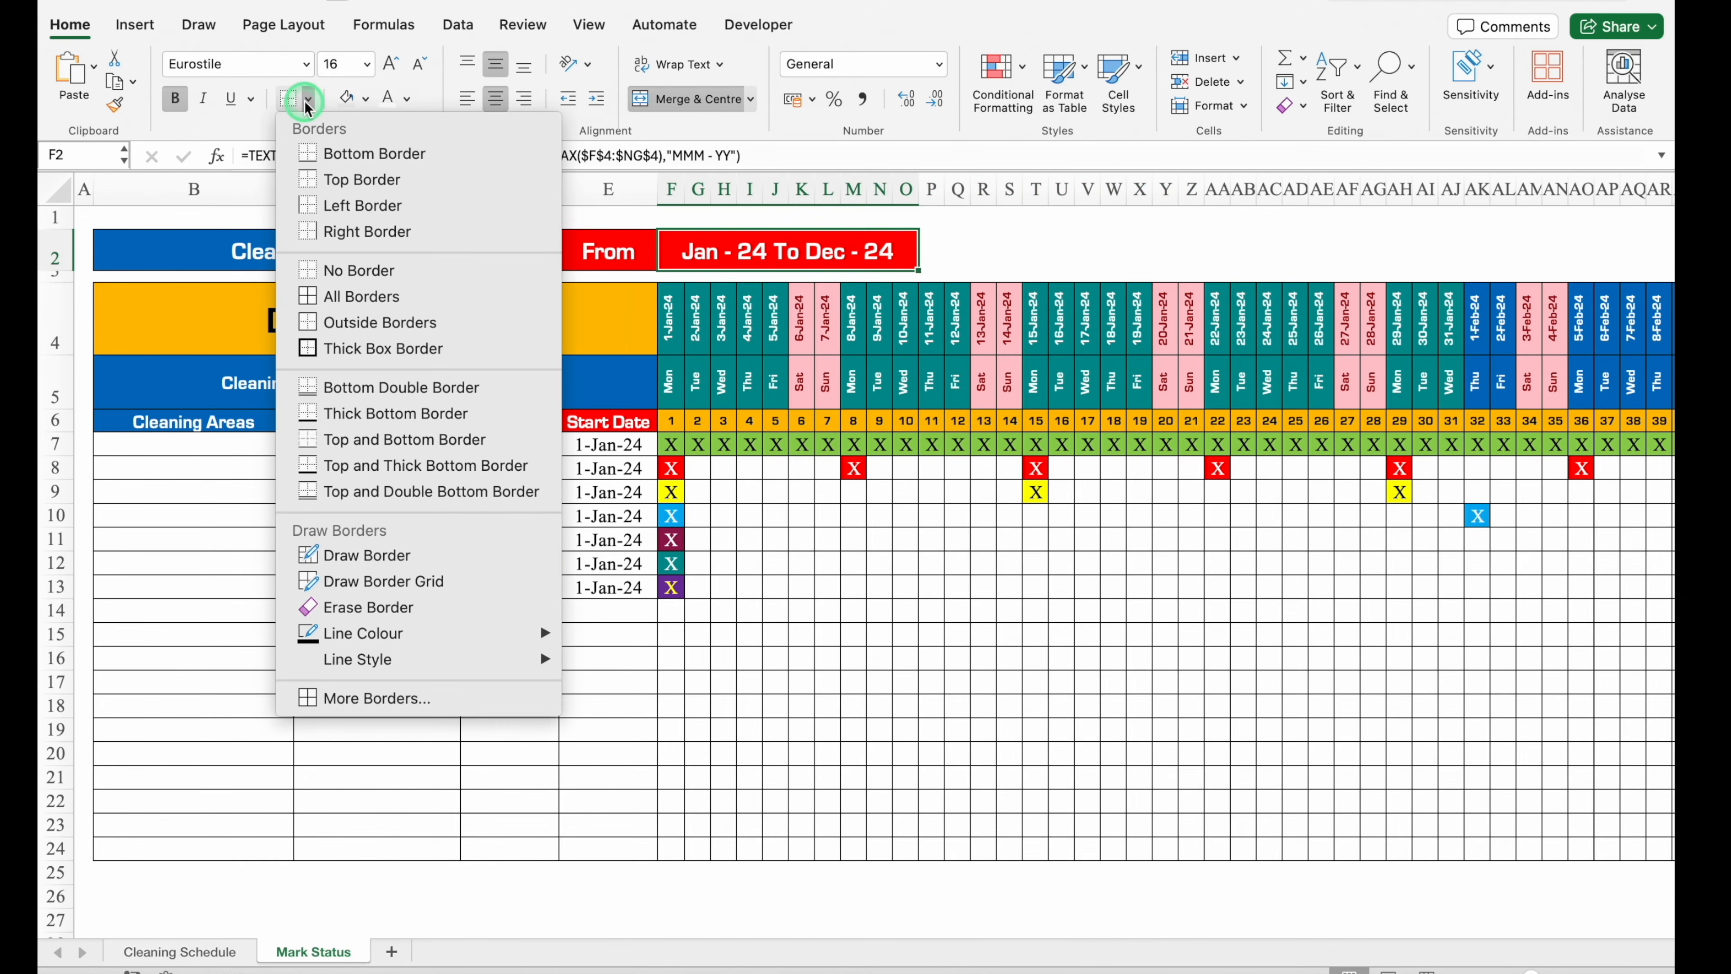
left_click(367, 231)
left_click(939, 238)
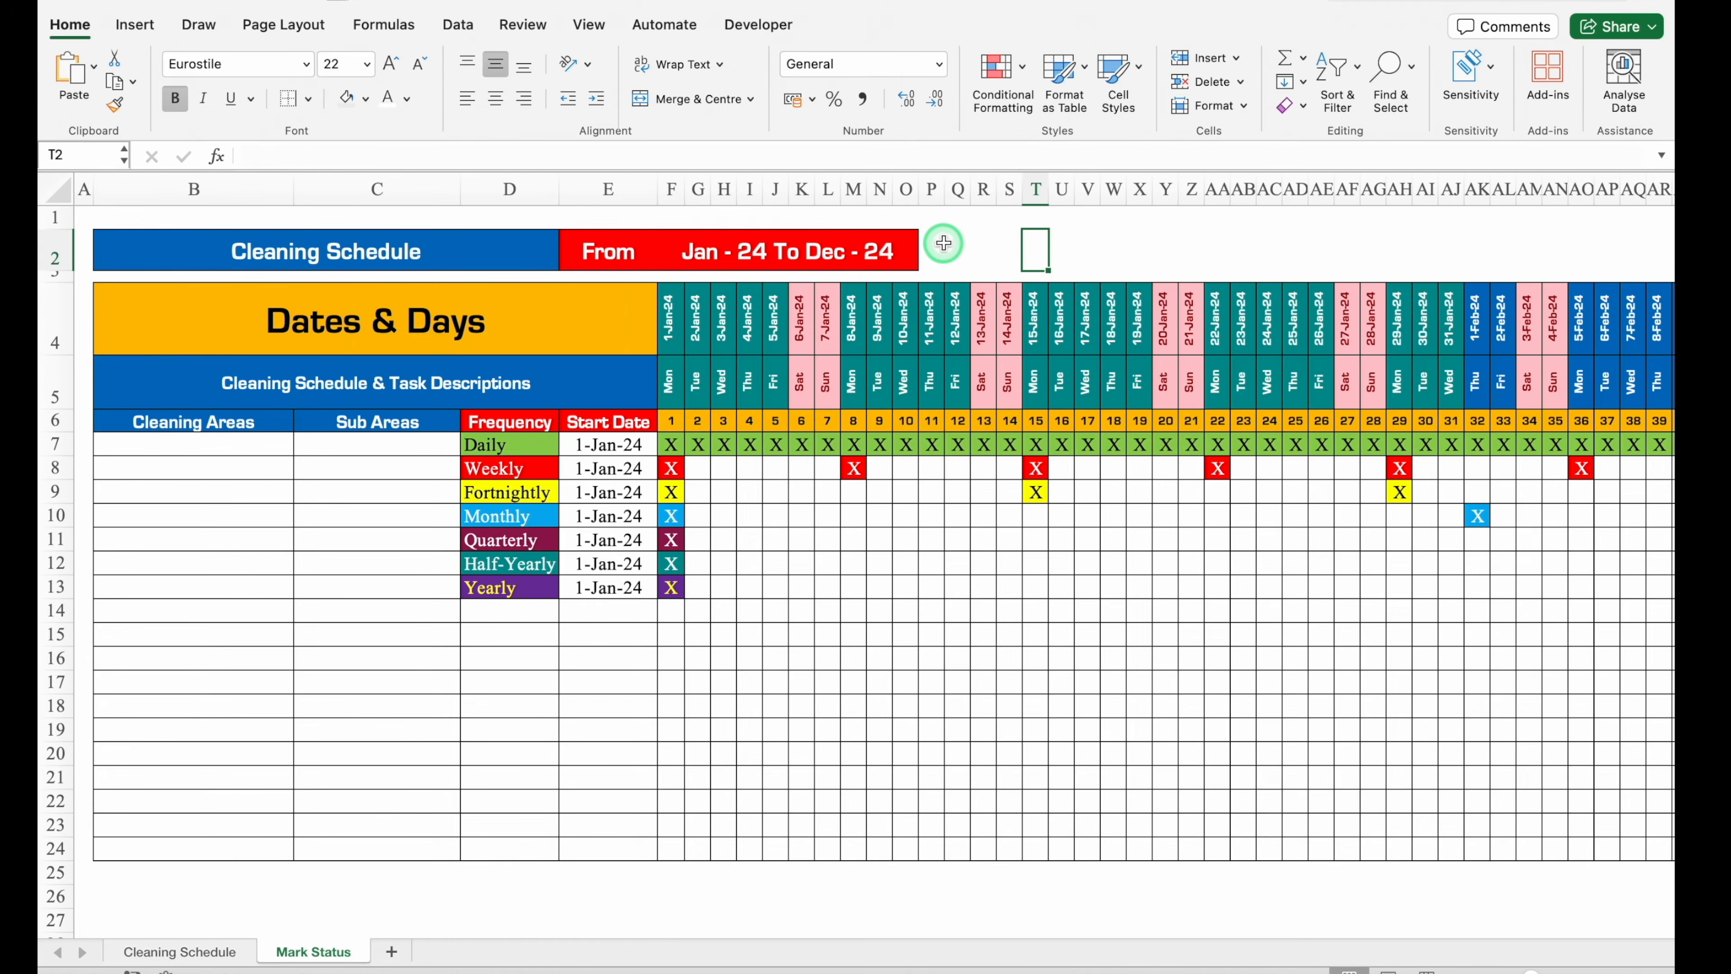
Merge and centre Q2:T2 and fill it with the standard green.
left_click(958, 245)
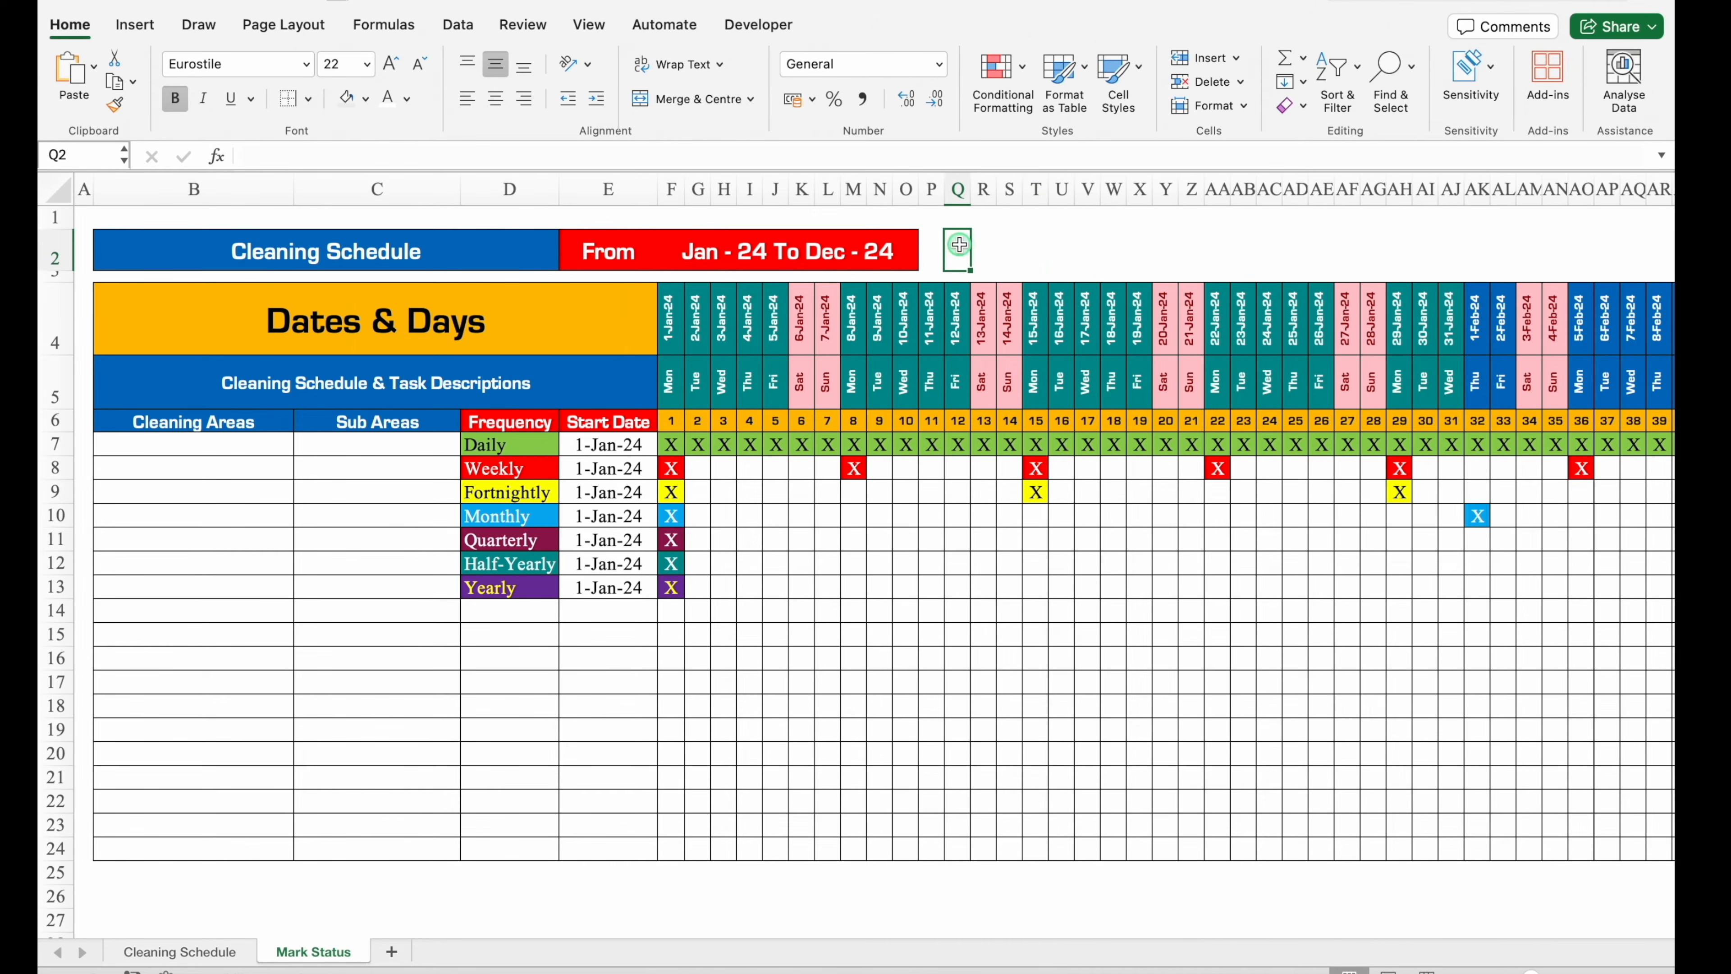
left_click_drag(959, 244, 1026, 244)
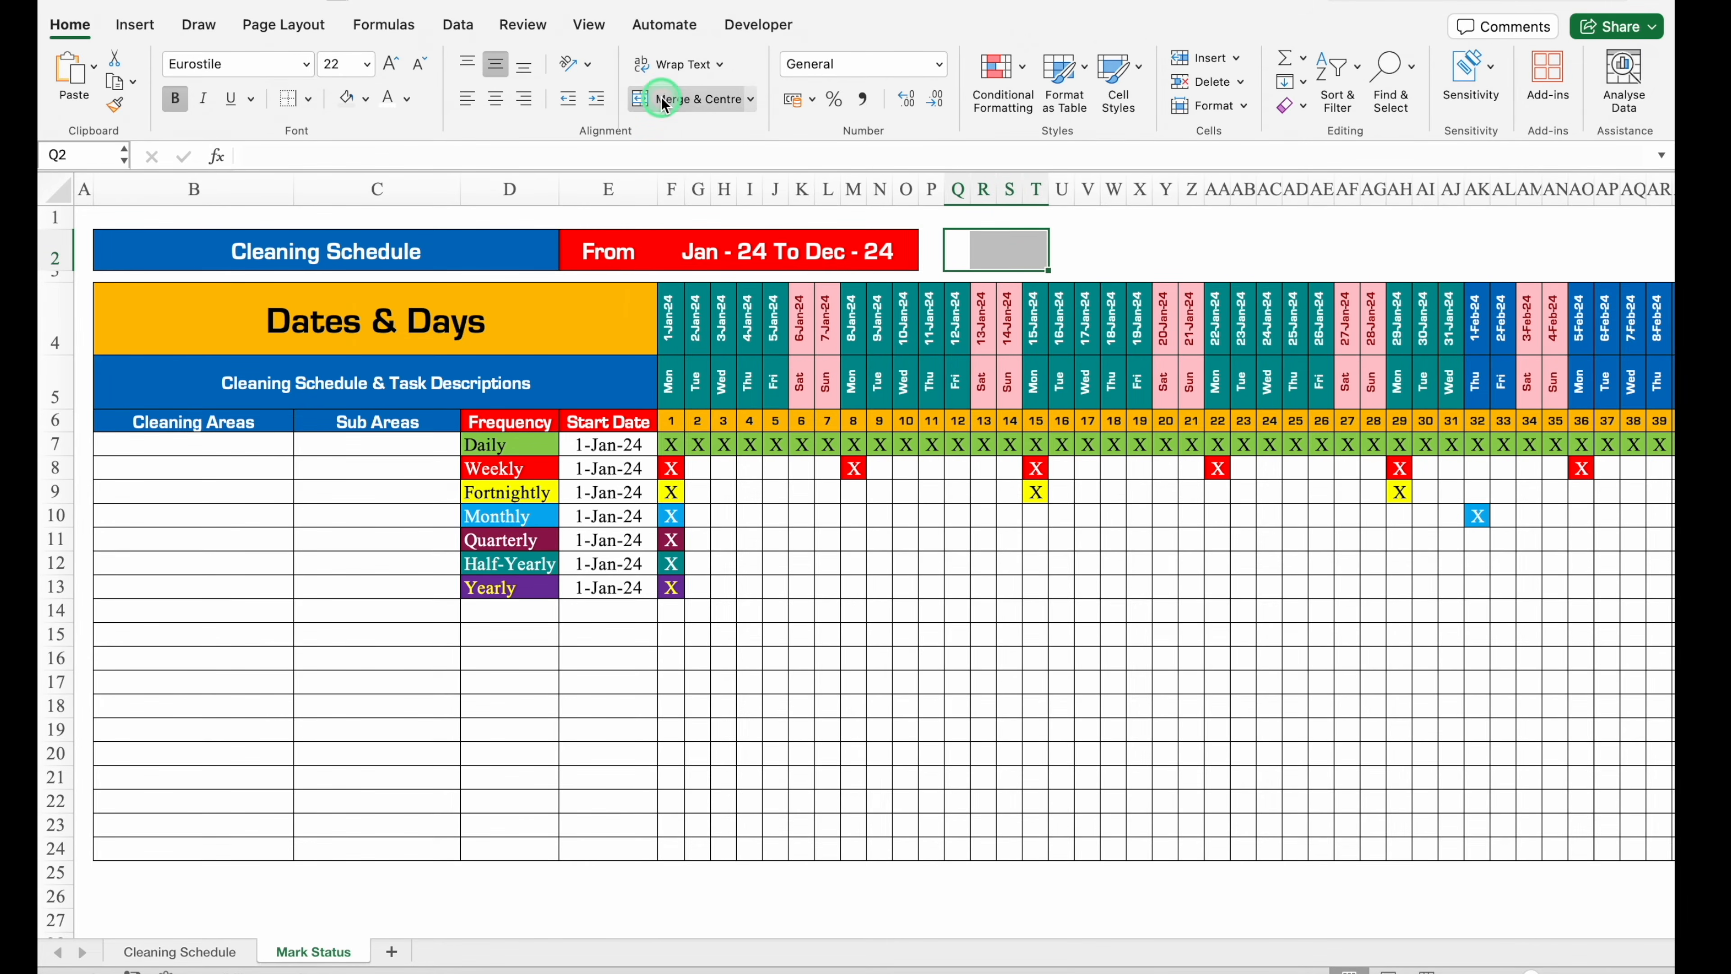
left_click(678, 98)
left_click(366, 100)
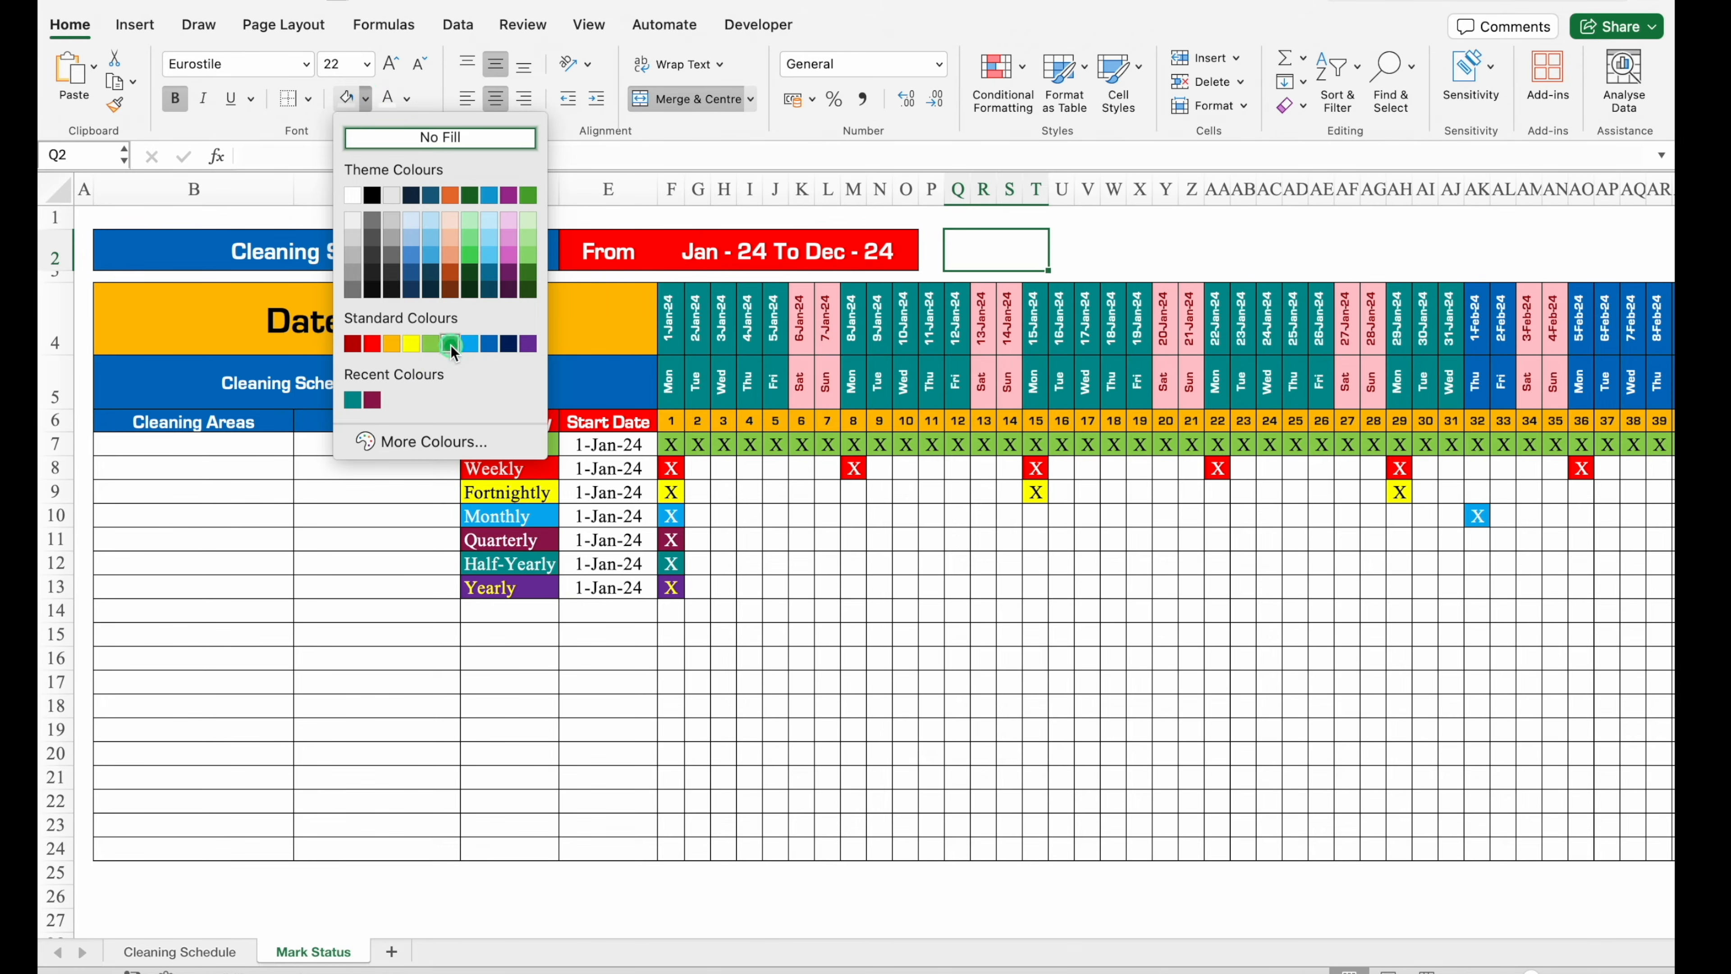
left_click(450, 343)
Enter "Total Done" in the green Q2 header box and reduce its font size to 12.
type("Total Done")
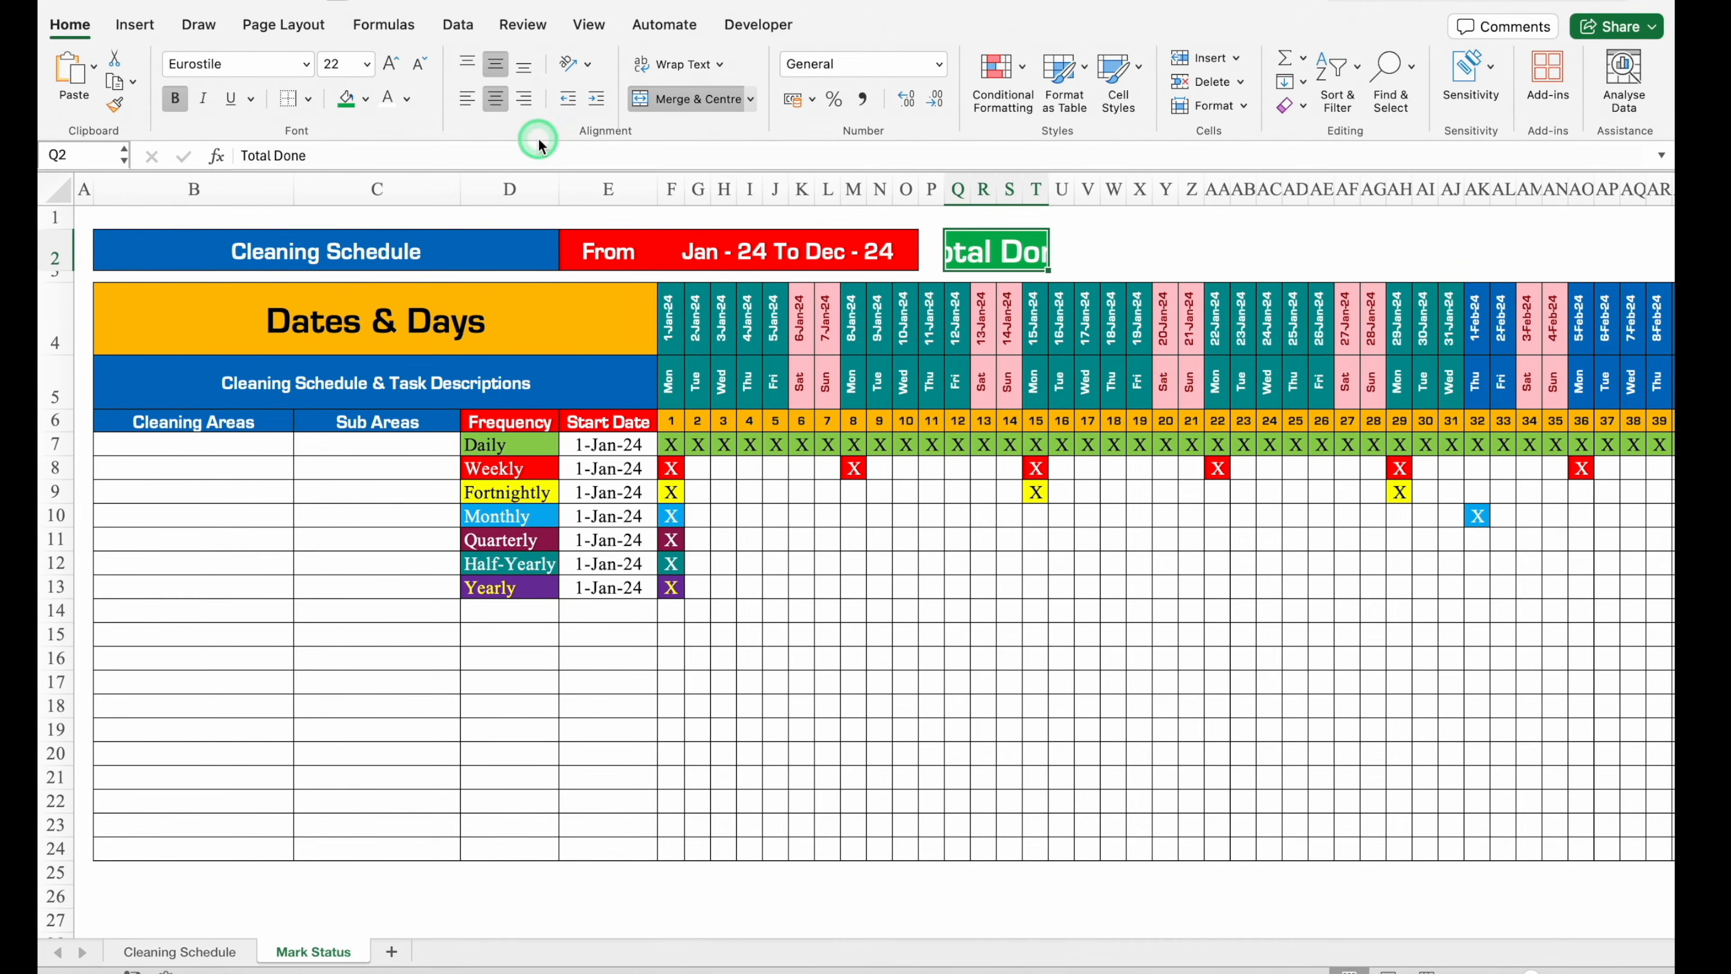
left_click(419, 64)
left_click(419, 64)
left_click(420, 64)
left_click(419, 64)
Merge and centre U2:Y2 beside the Total Done label and put outside borders around both boxes.
left_click(1064, 247)
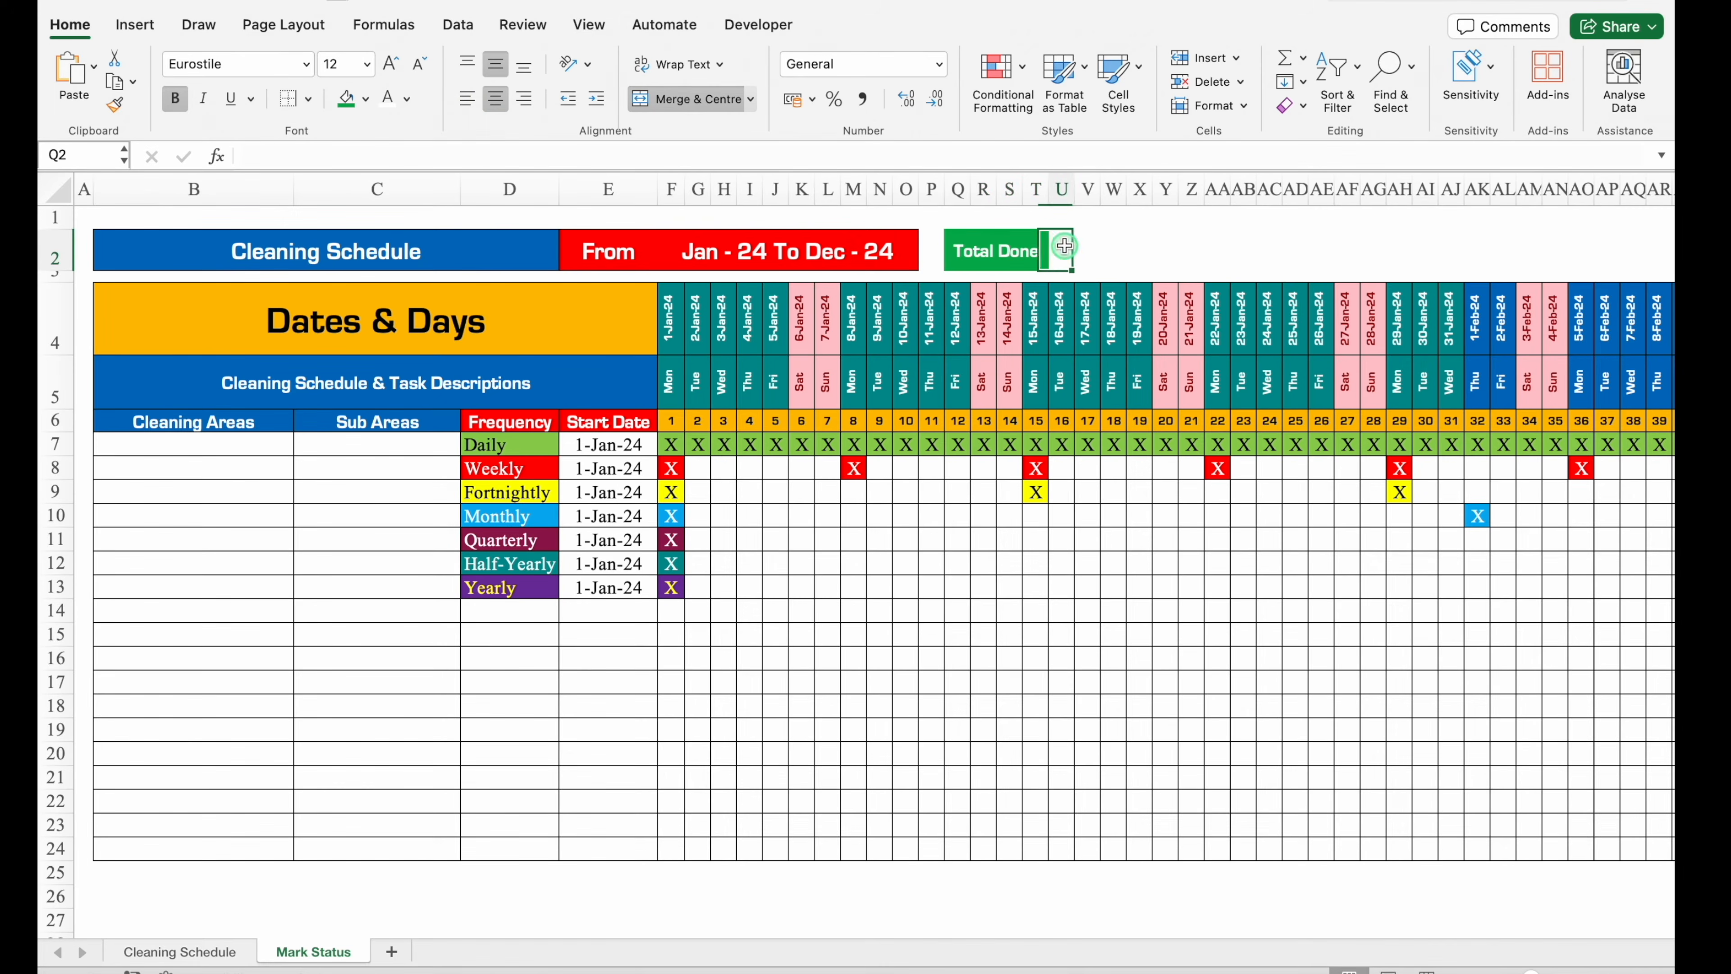
left_click_drag(1066, 247, 1166, 249)
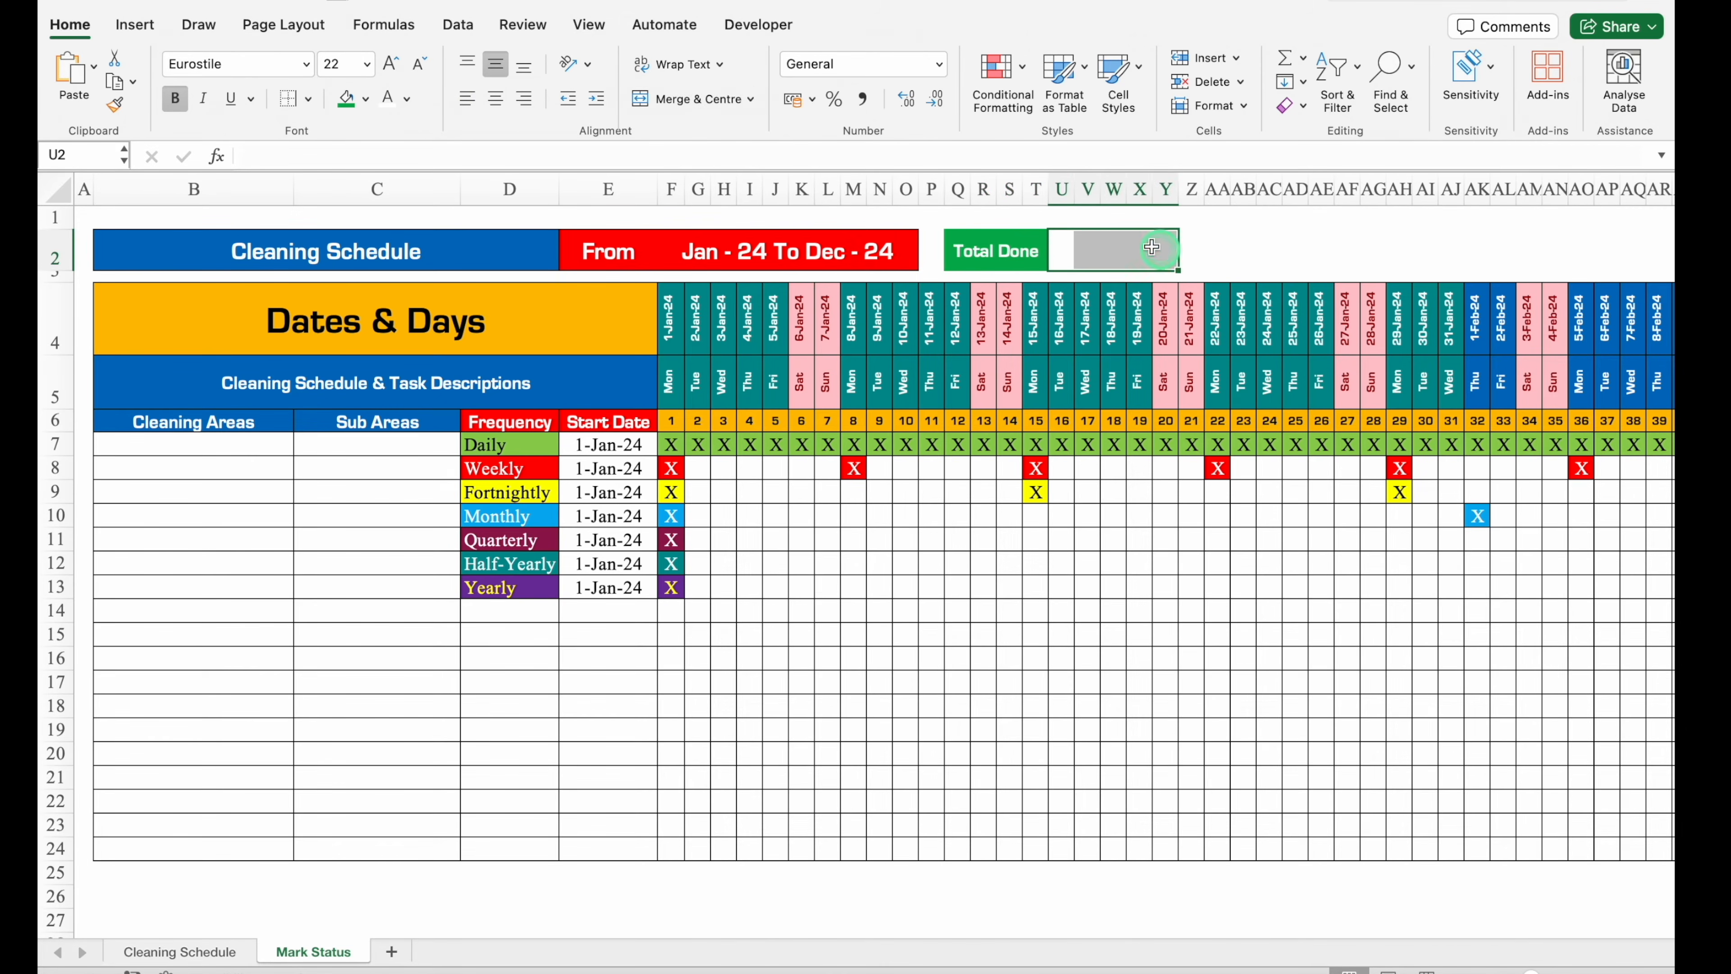
left_click(705, 103)
left_click_drag(995, 251, 1094, 248)
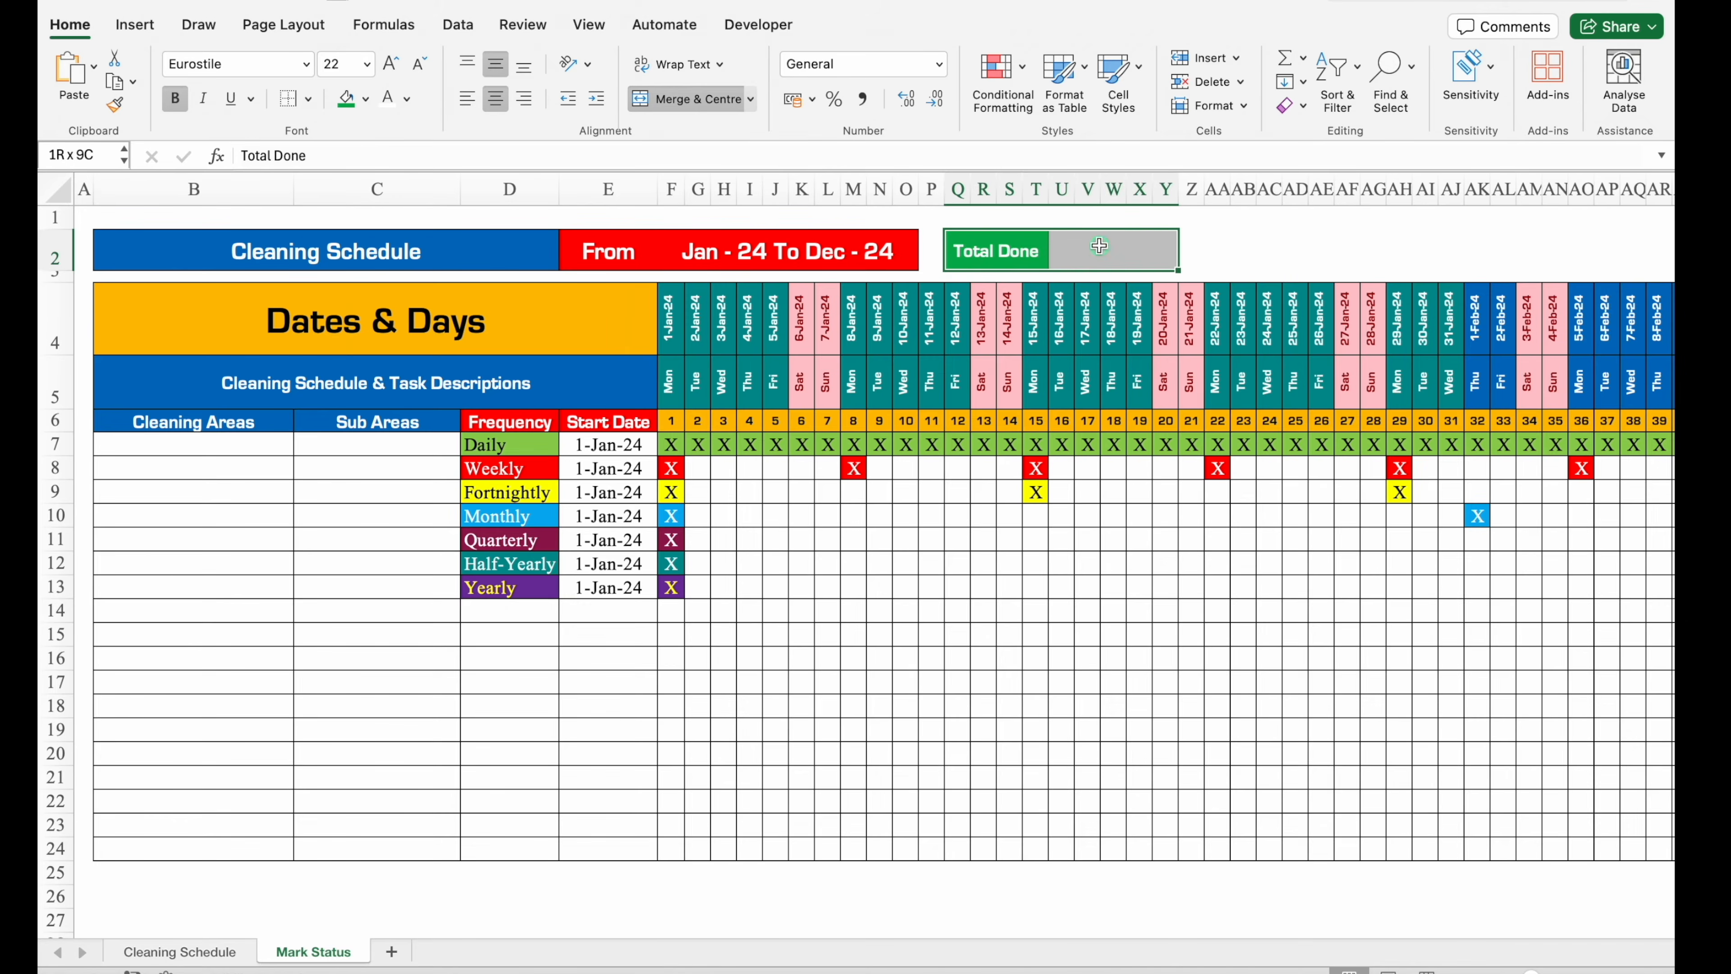
left_click(319, 101)
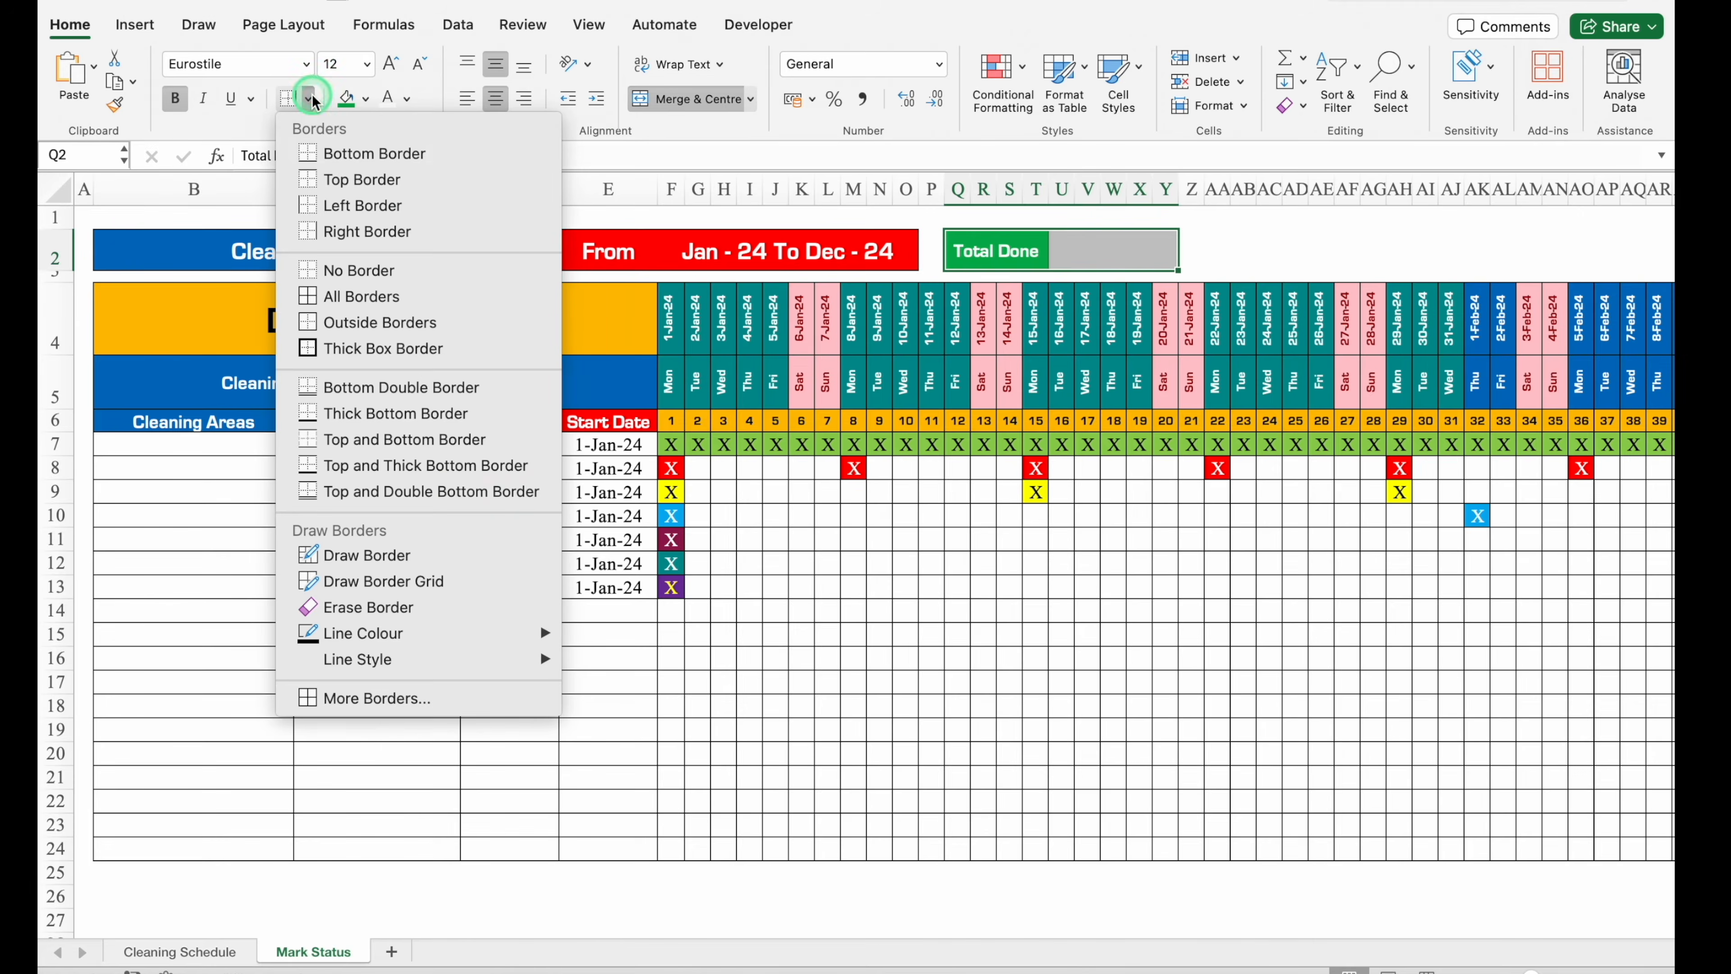
left_click(361, 317)
Enter =COUNTIF($F$7:$NG$24,"D") in U2 to count the completed tasks.
left_click(1119, 249)
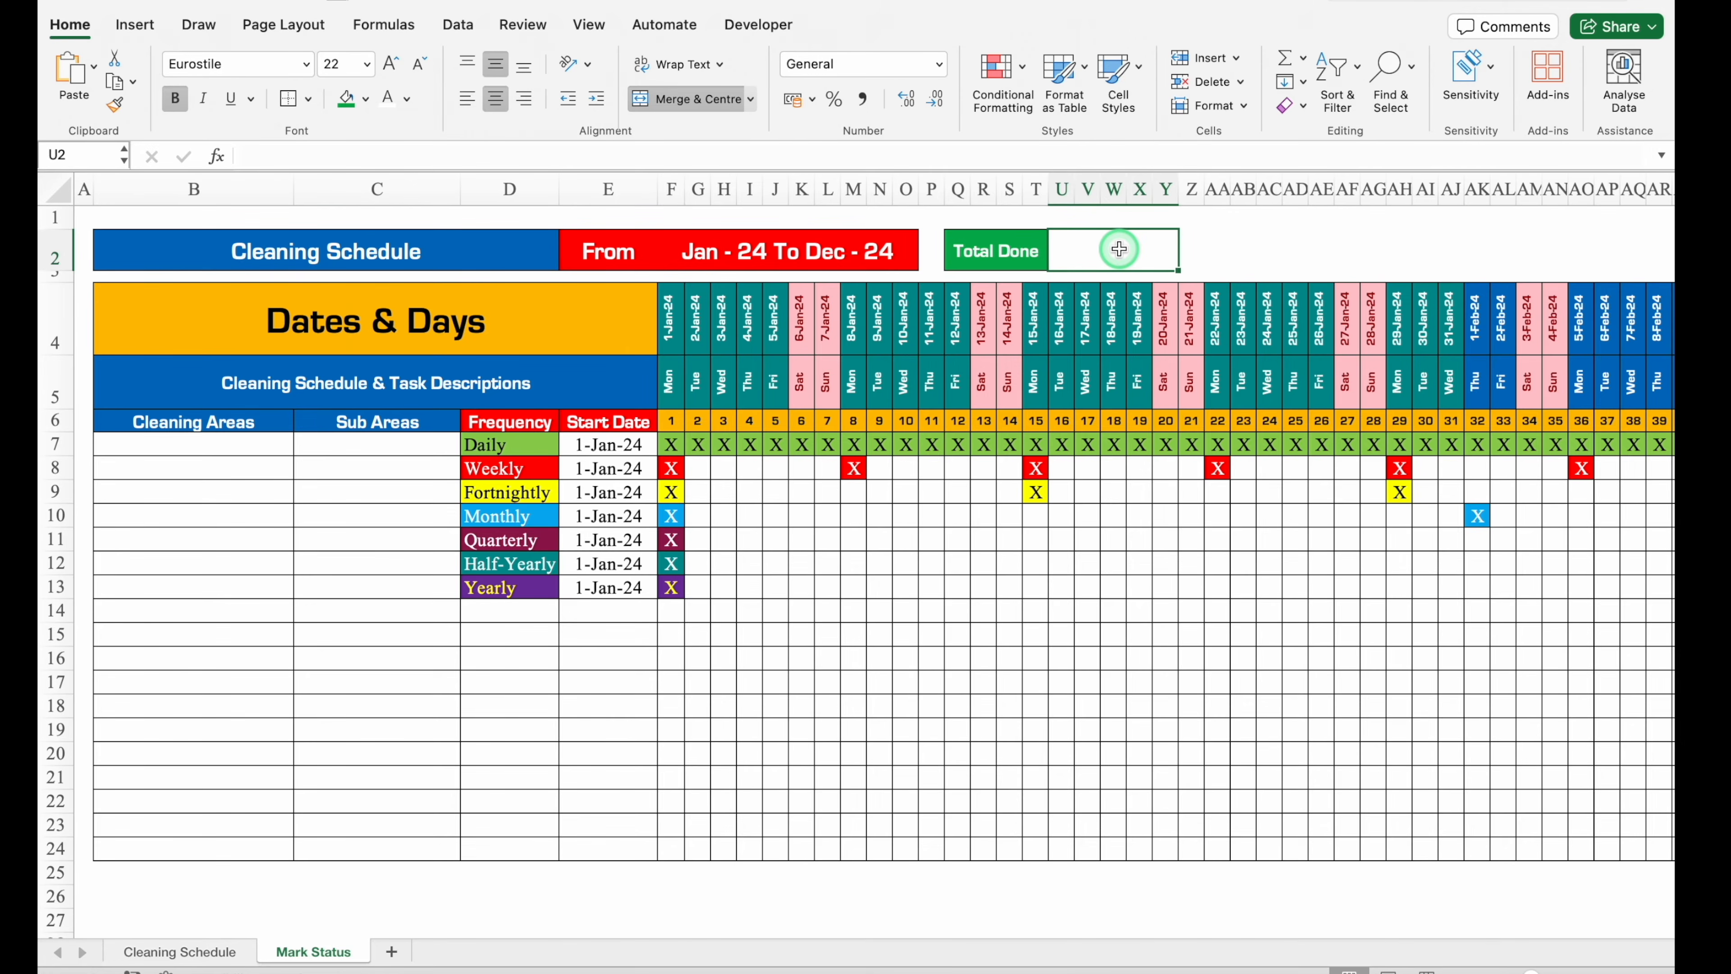
type("=")
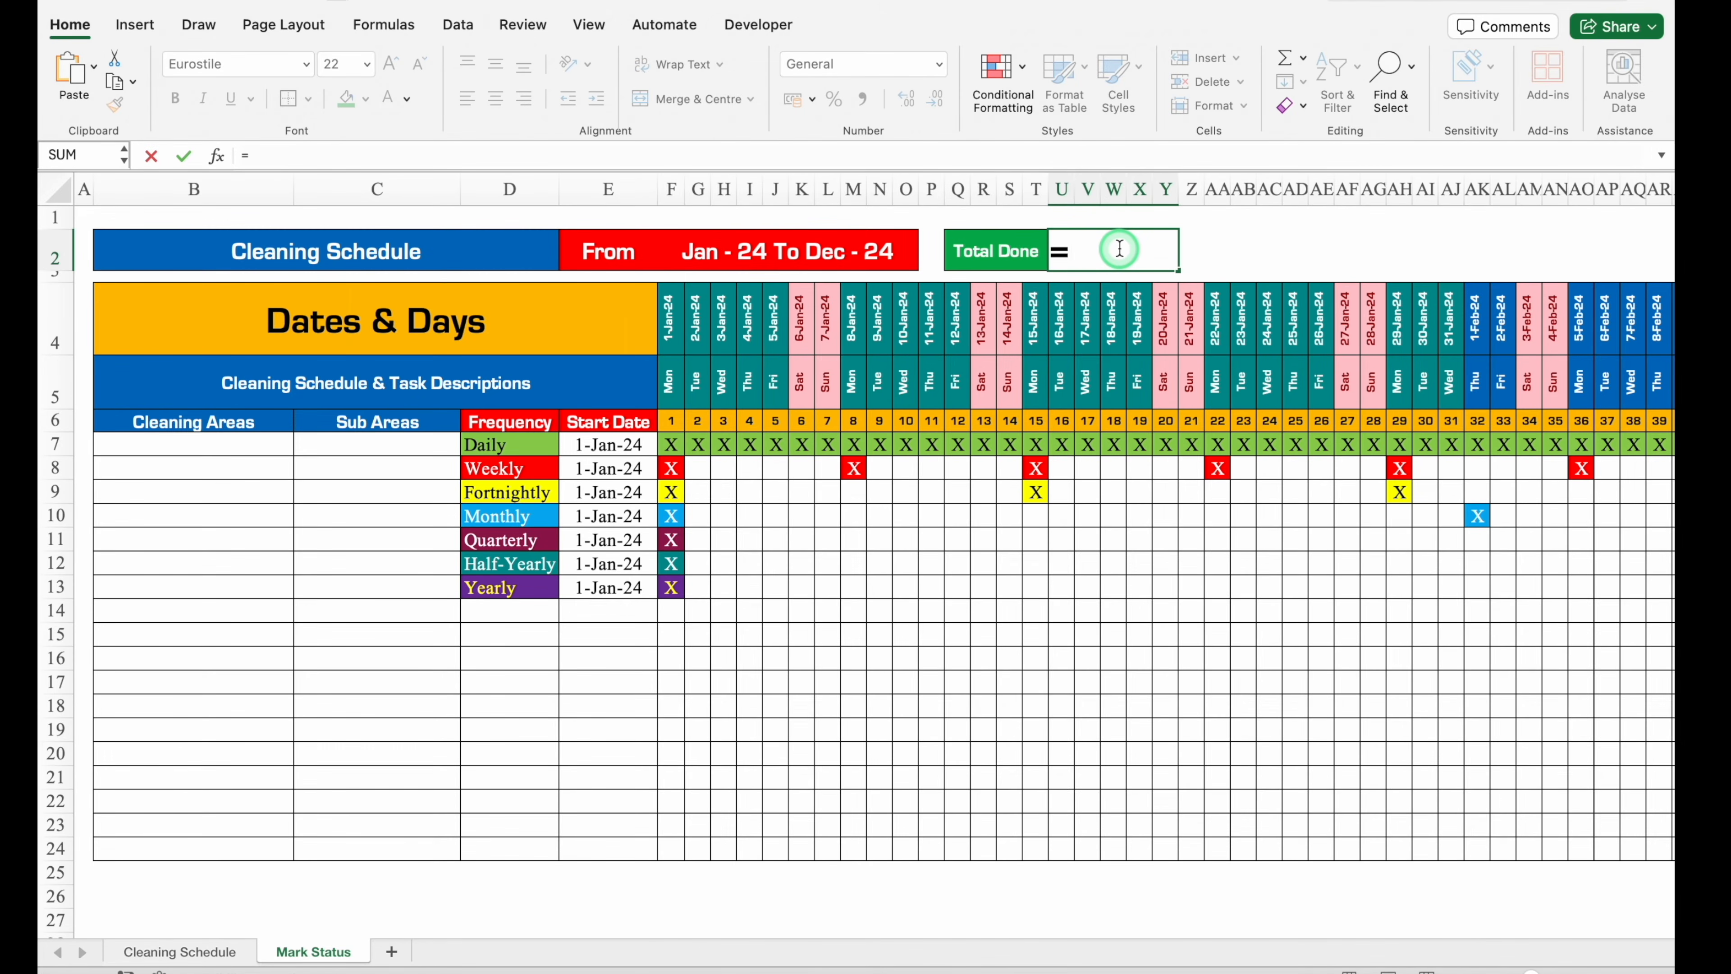
type("countif")
double_click(1109, 310)
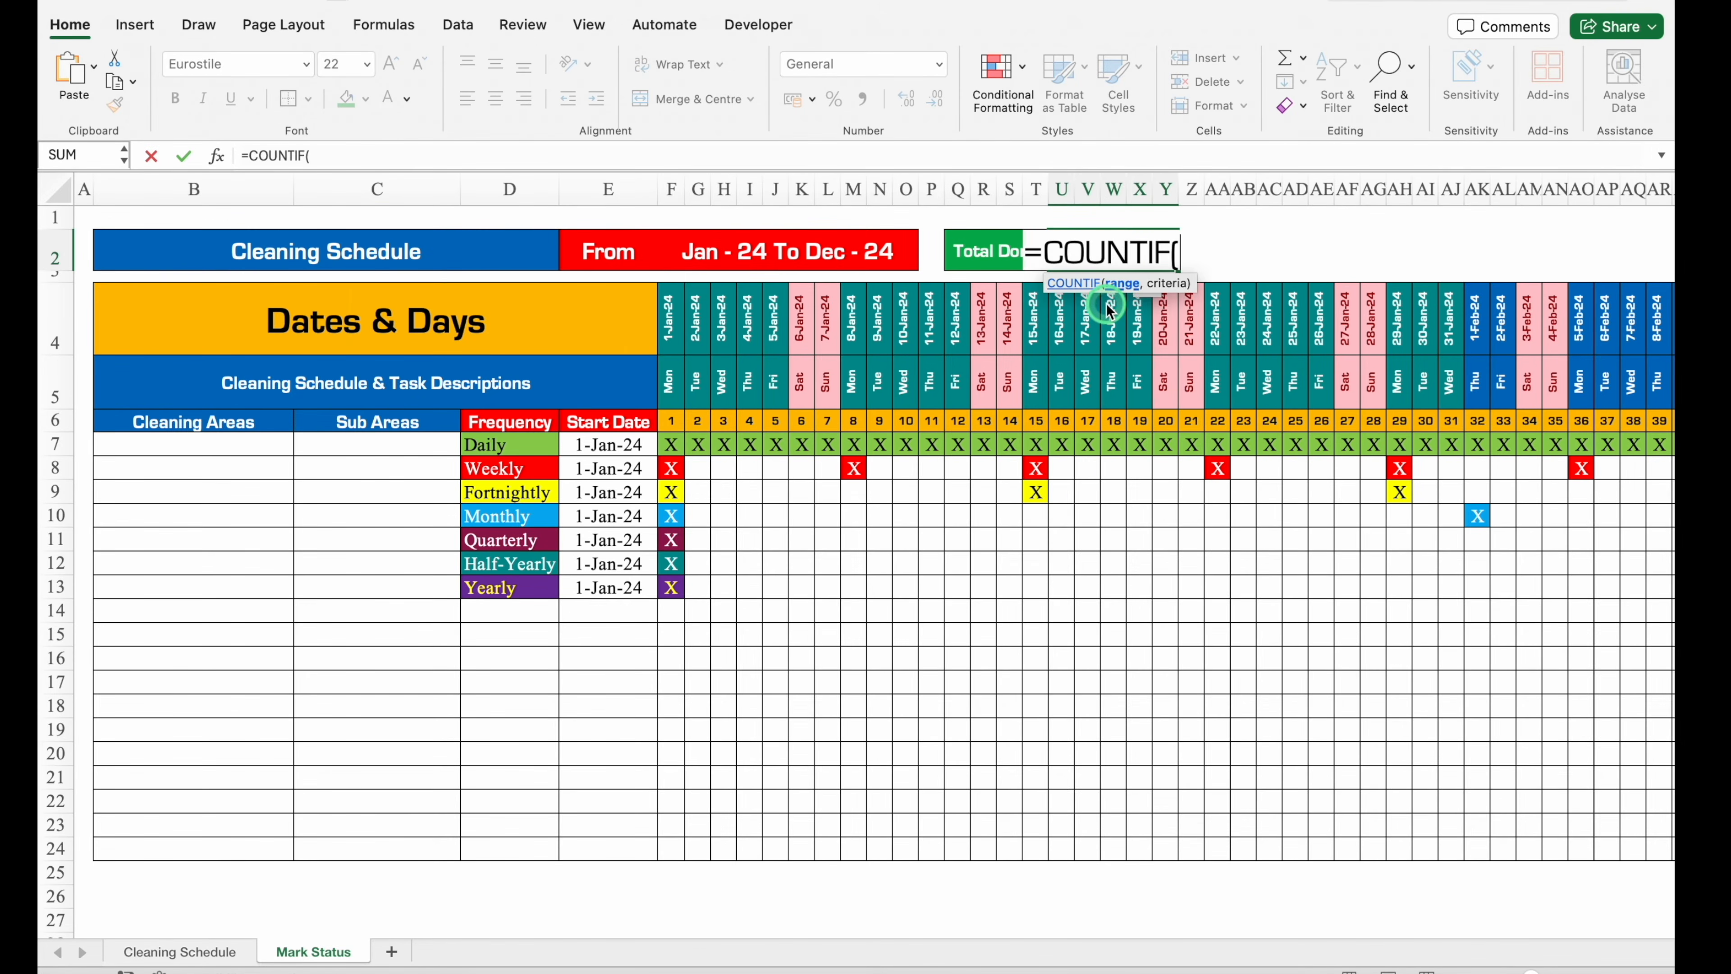
left_click(674, 444)
left_click_drag(677, 444, 682, 850)
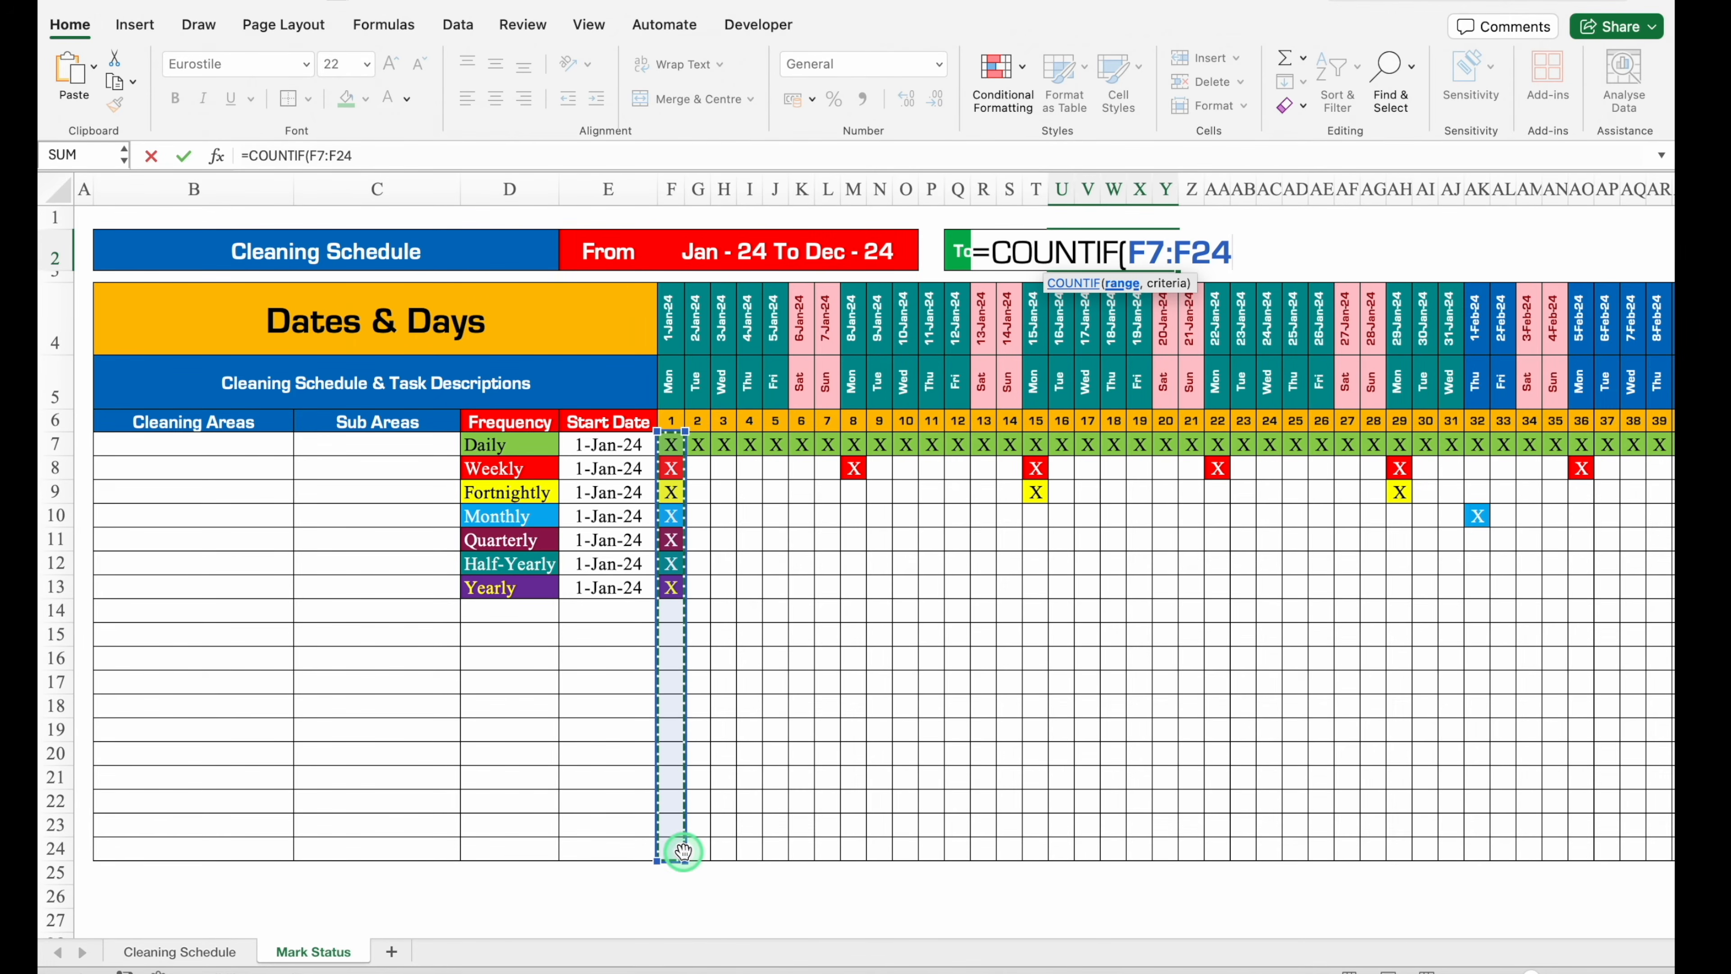
key("ctrl+shift+Right")
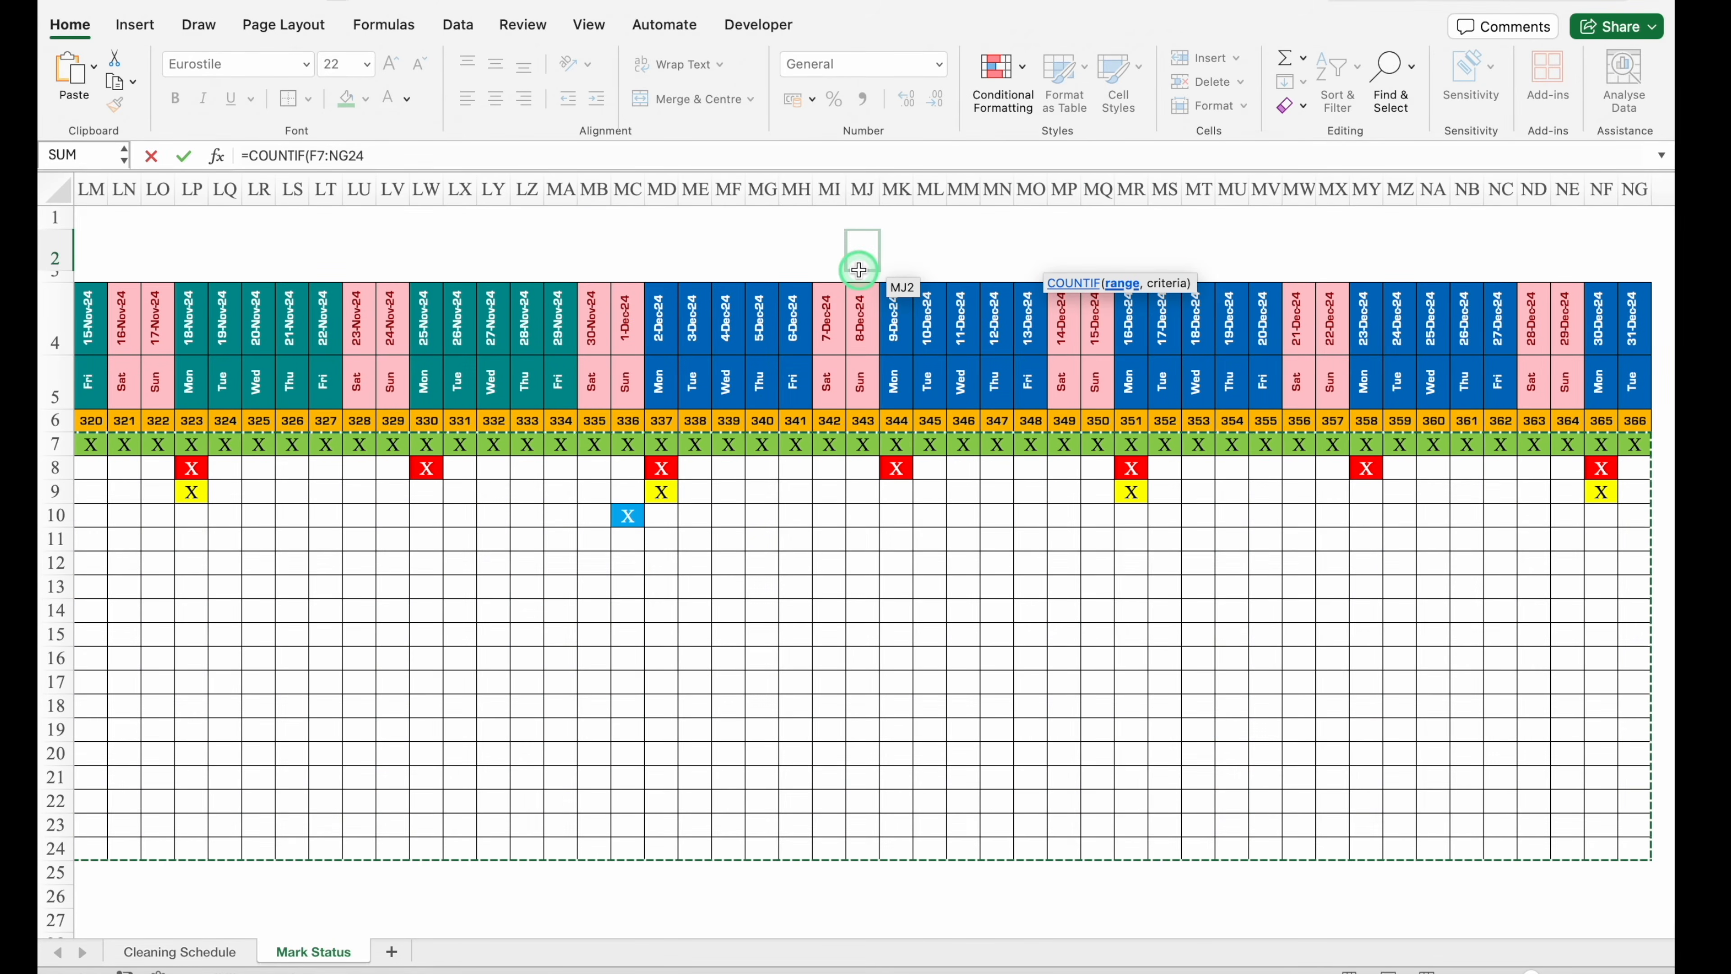
key("F4")
type(",")
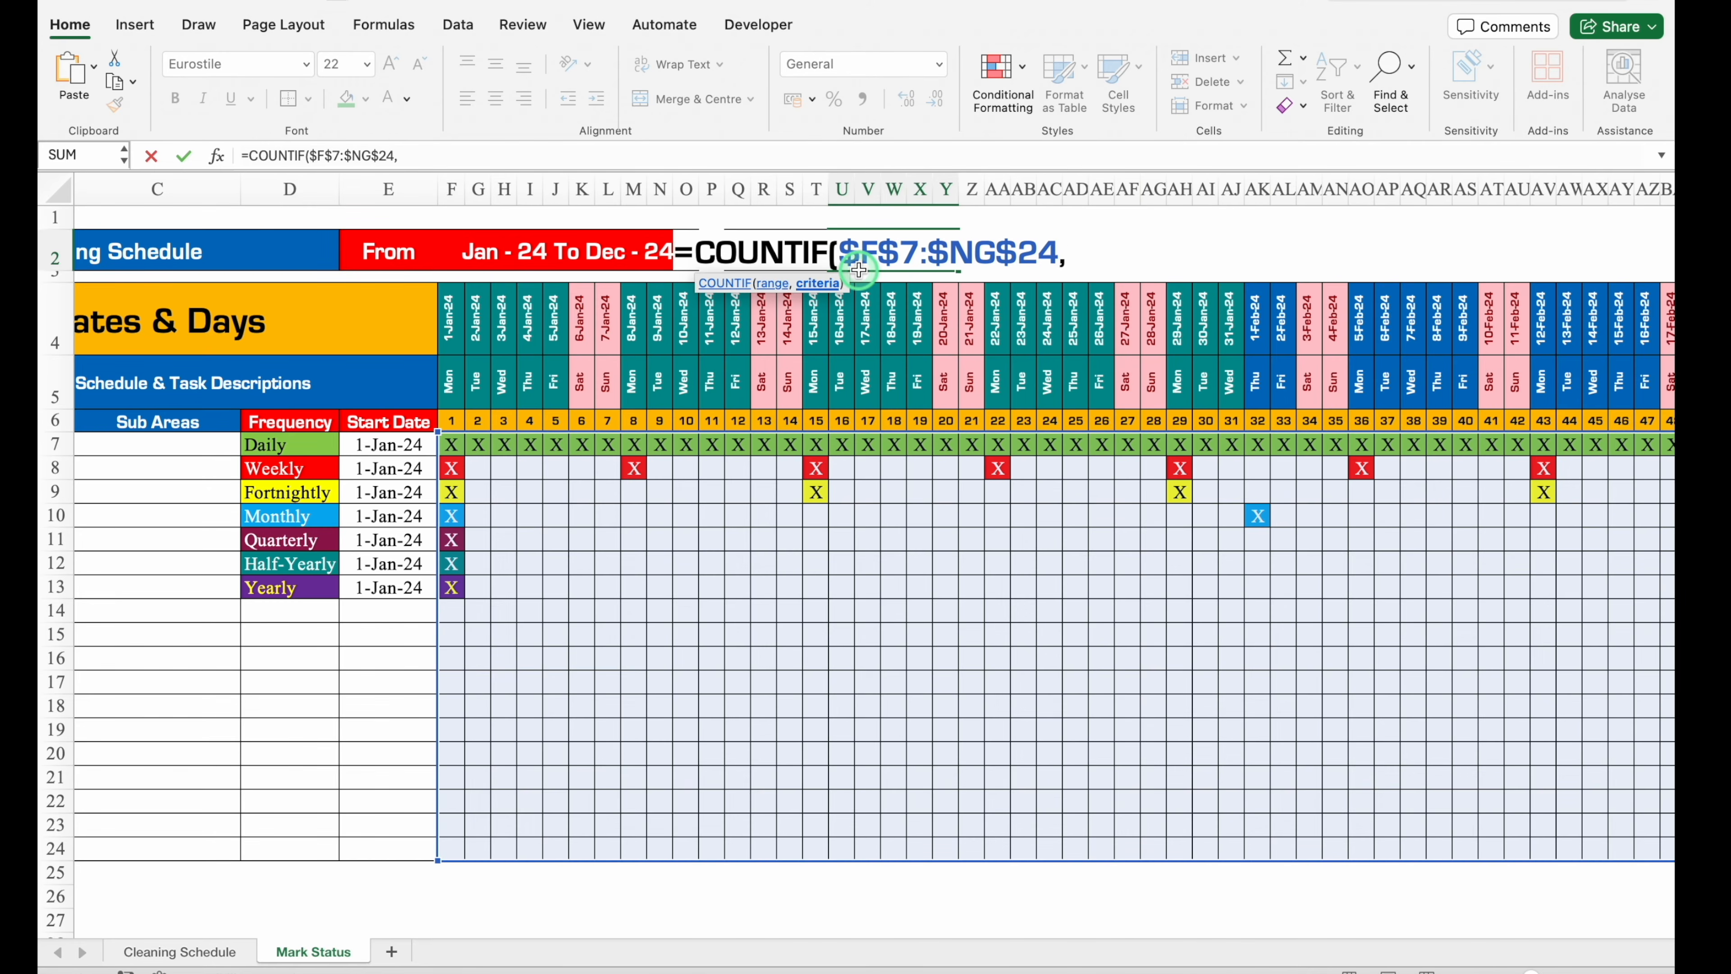
type("\"D\"")
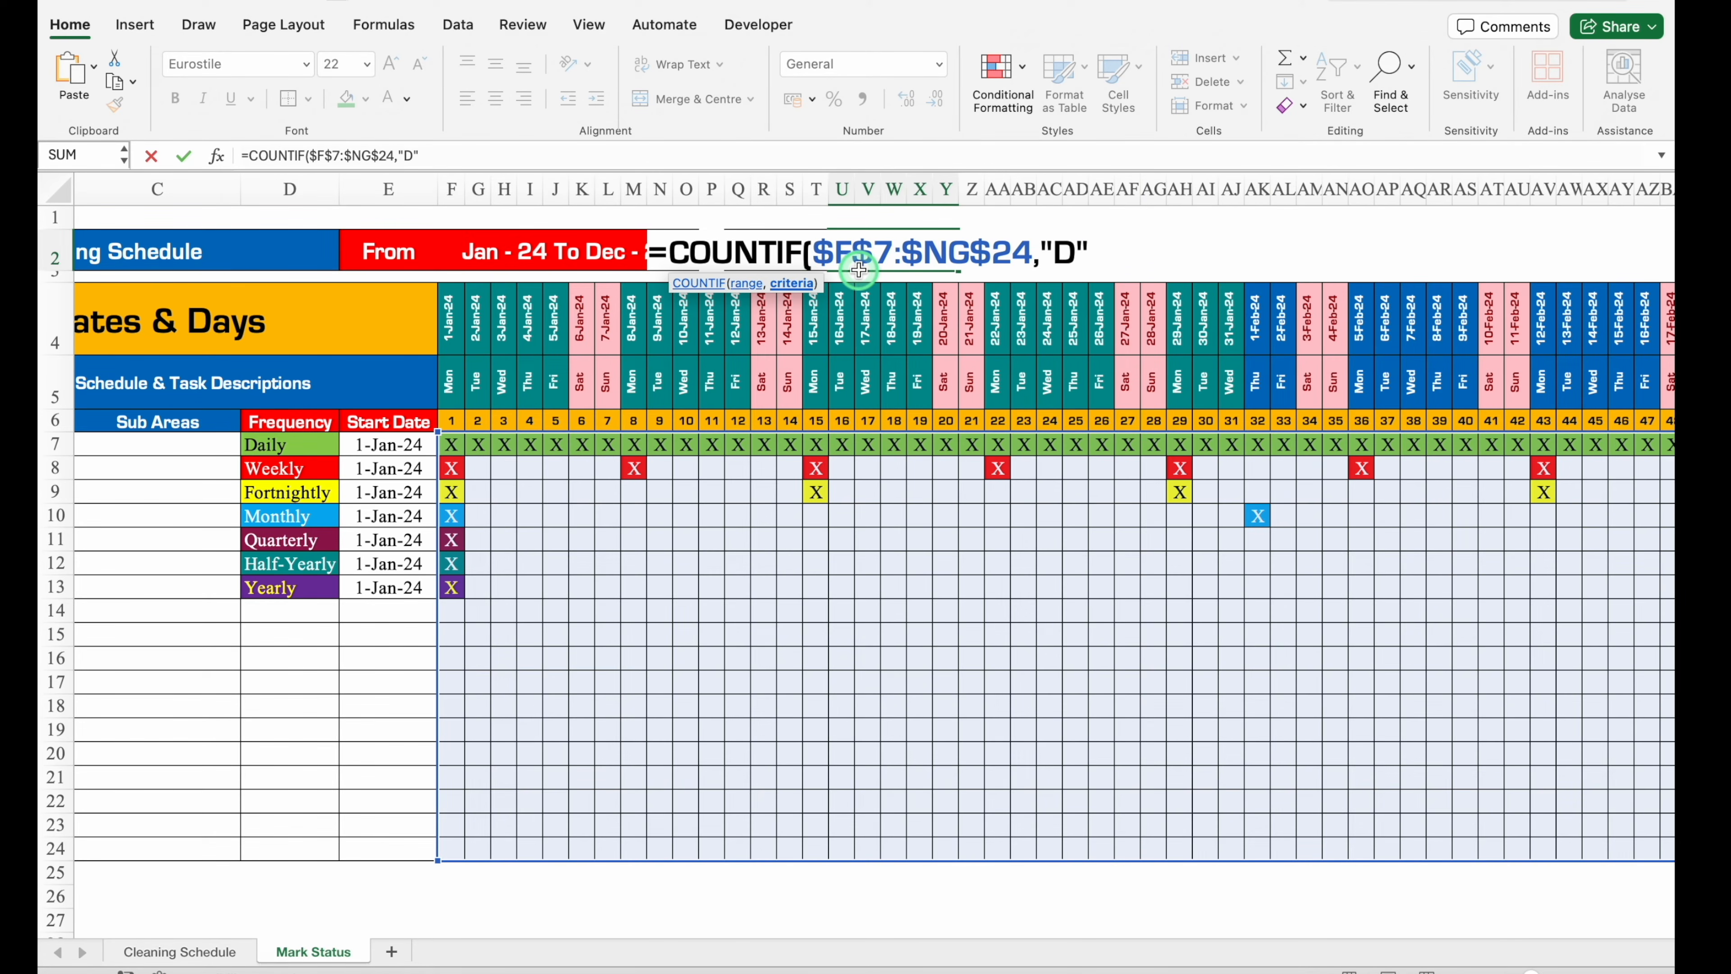
type(")")
key("Return")
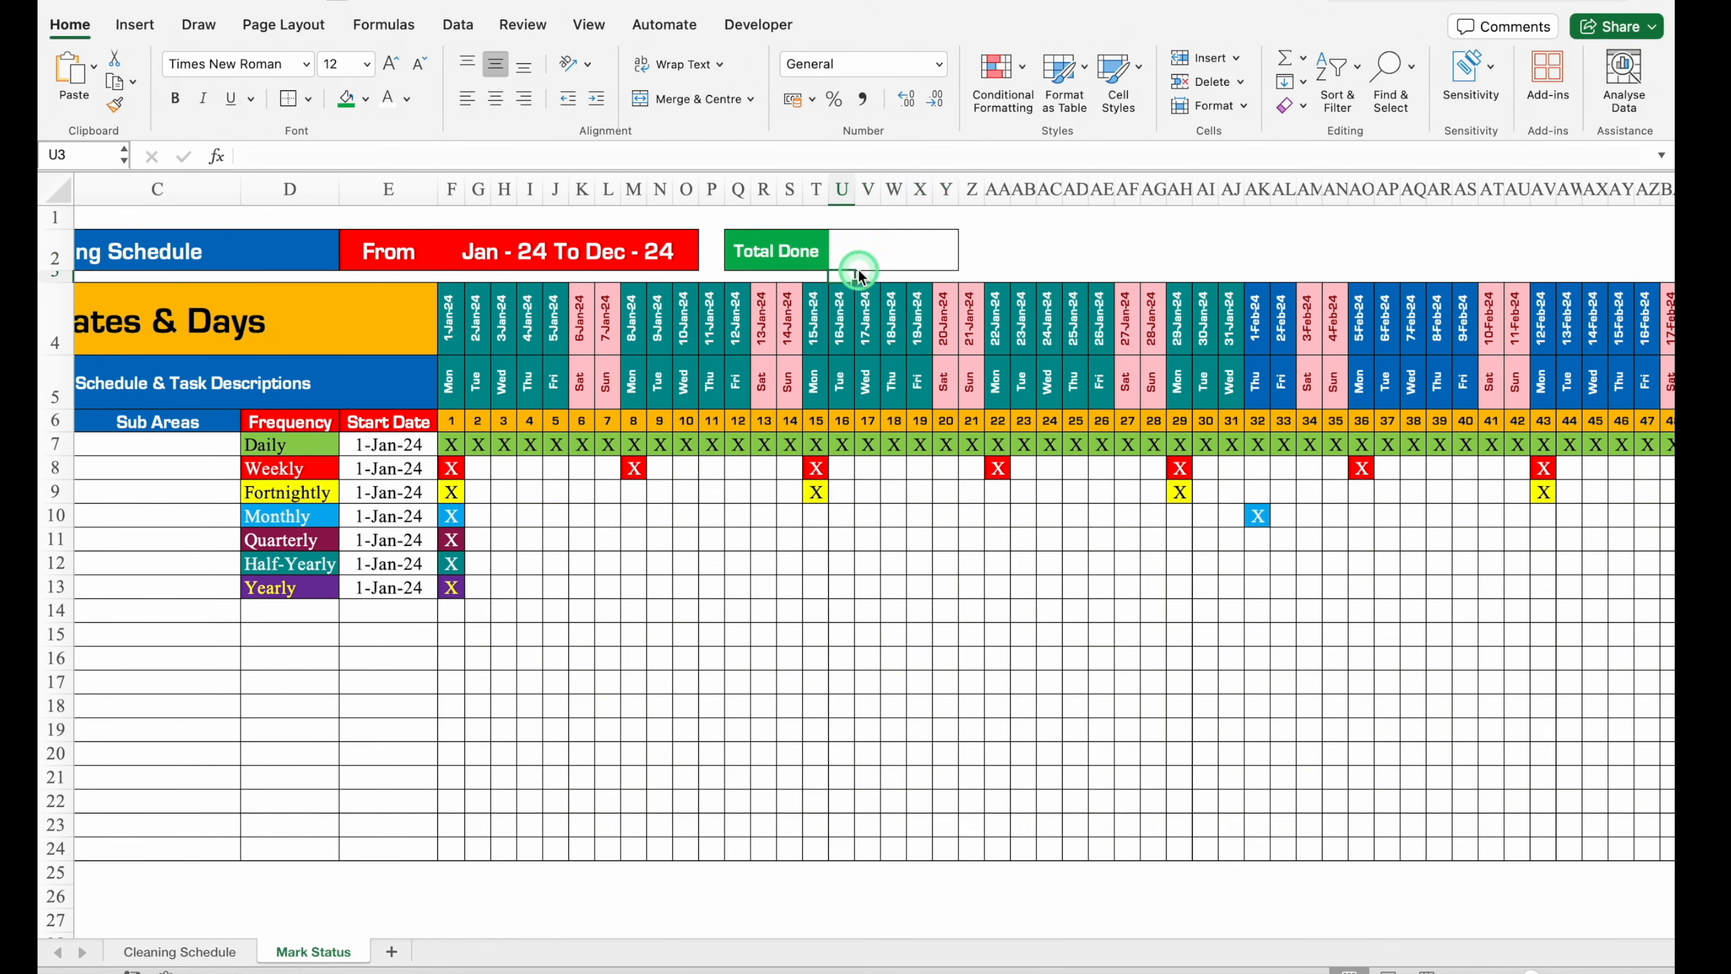
Apply list data validation with the source D to the whole marks grid F7:NG24.
left_click(455, 444)
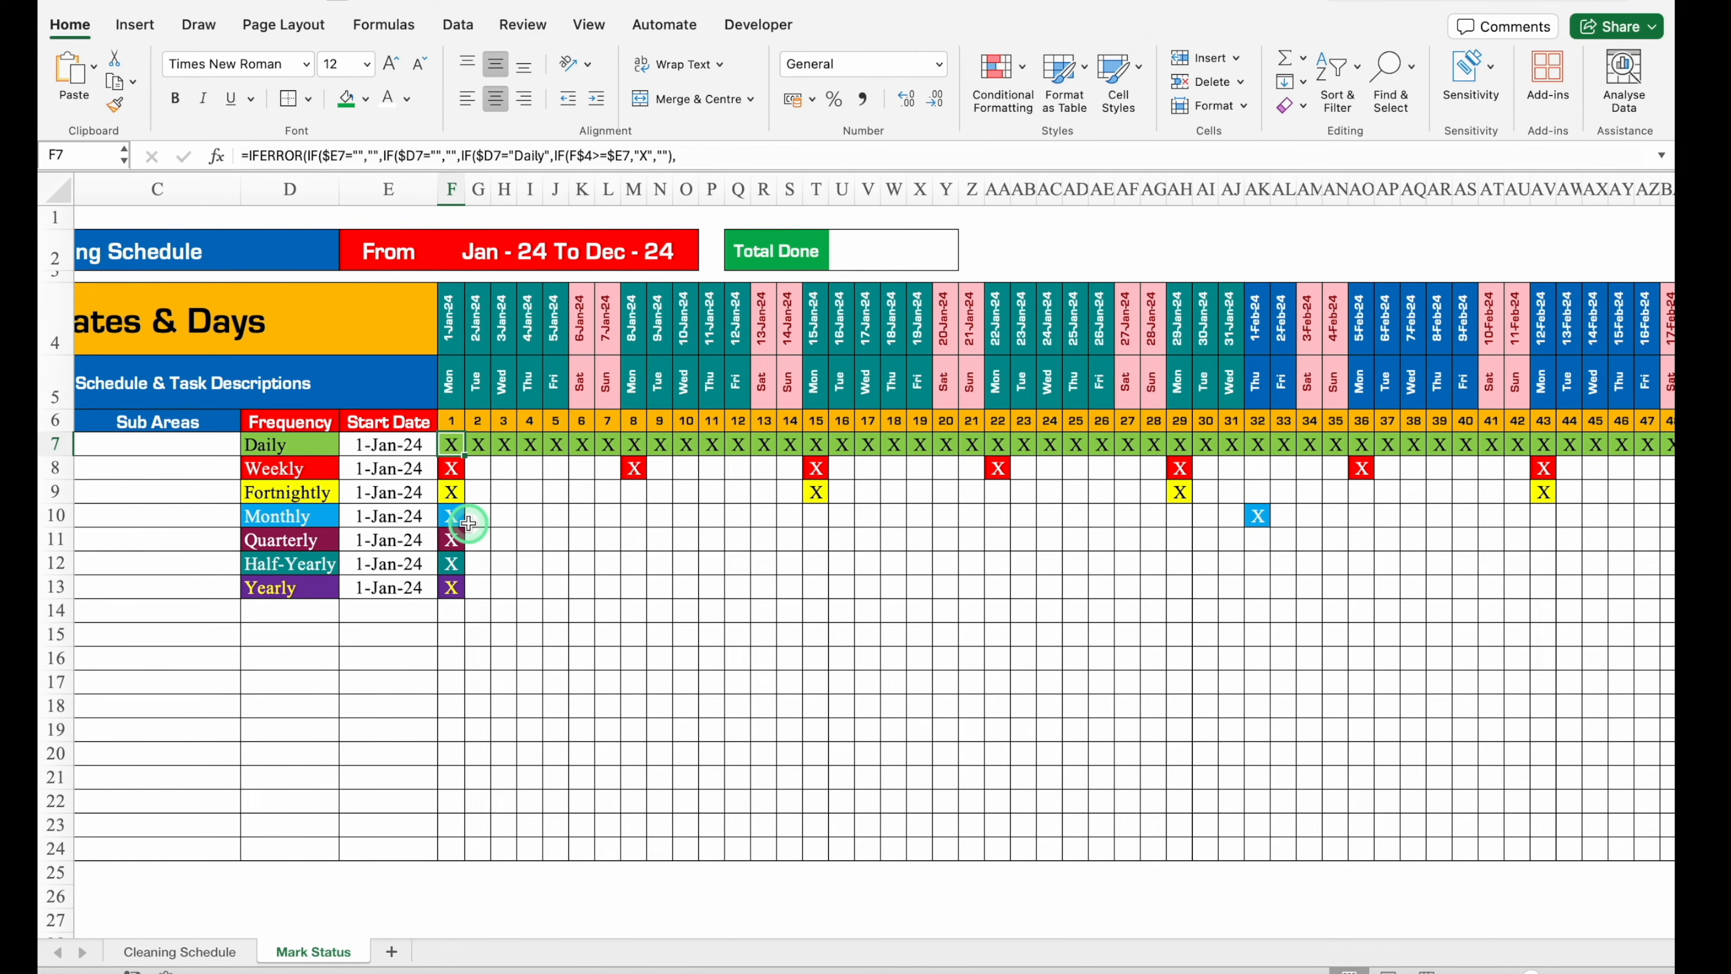
left_click_drag(450, 447, 457, 843)
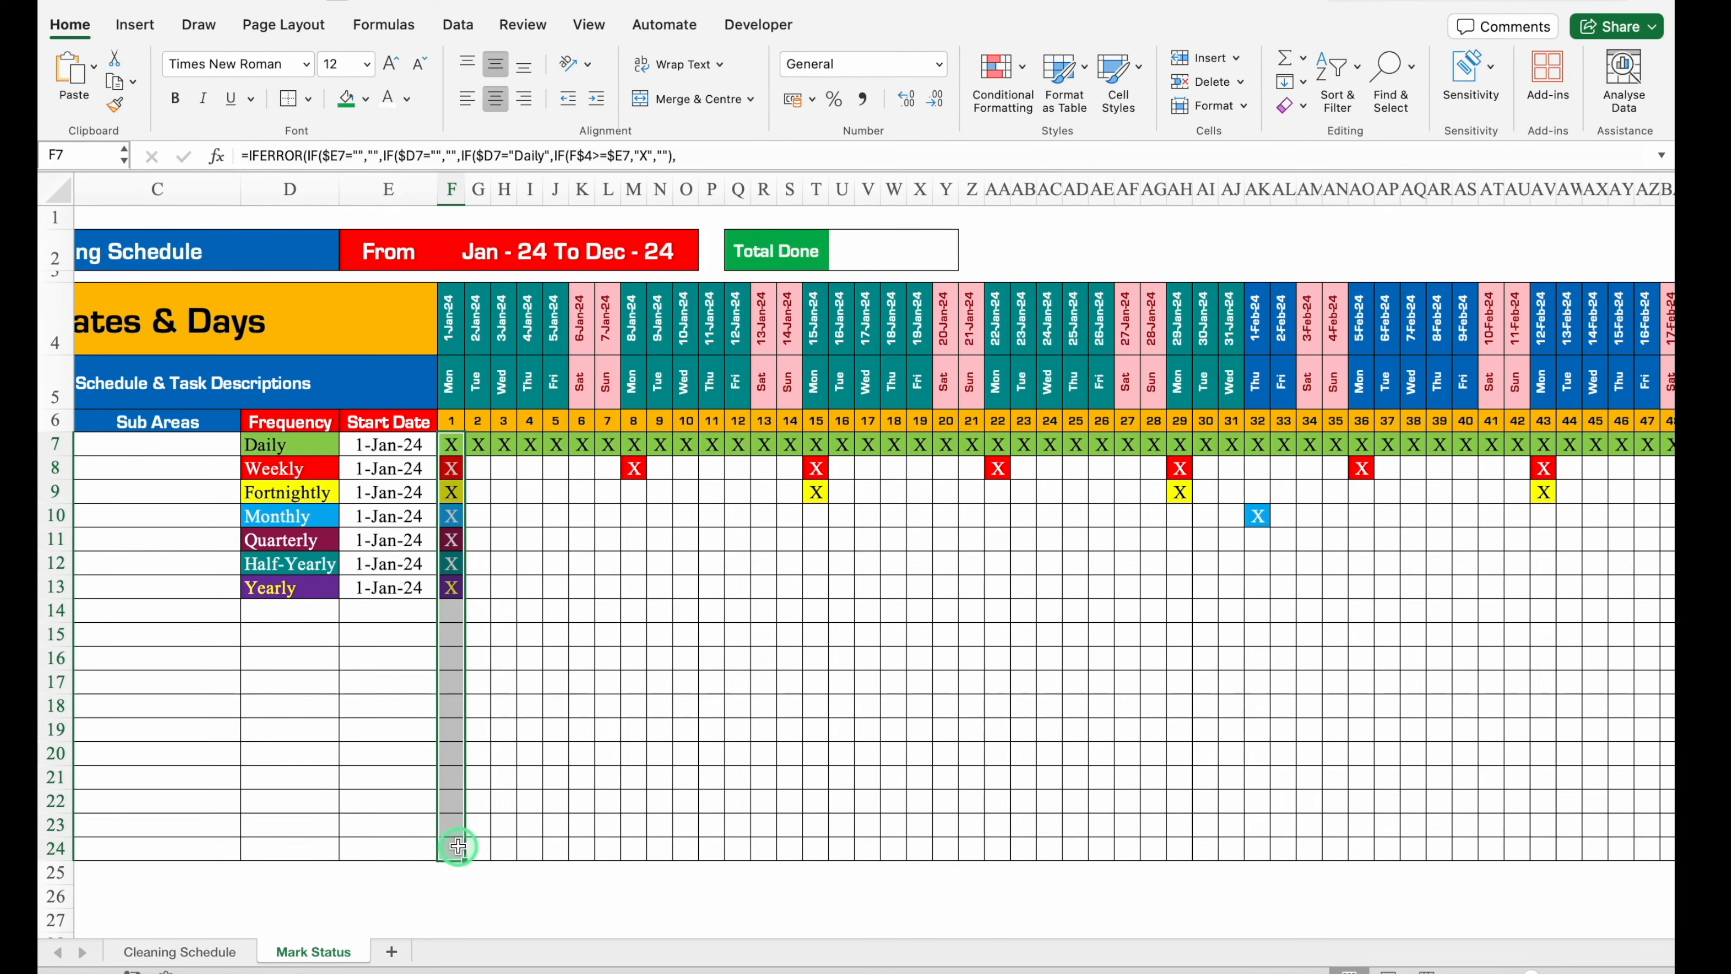
key("ctrl+shift+Right")
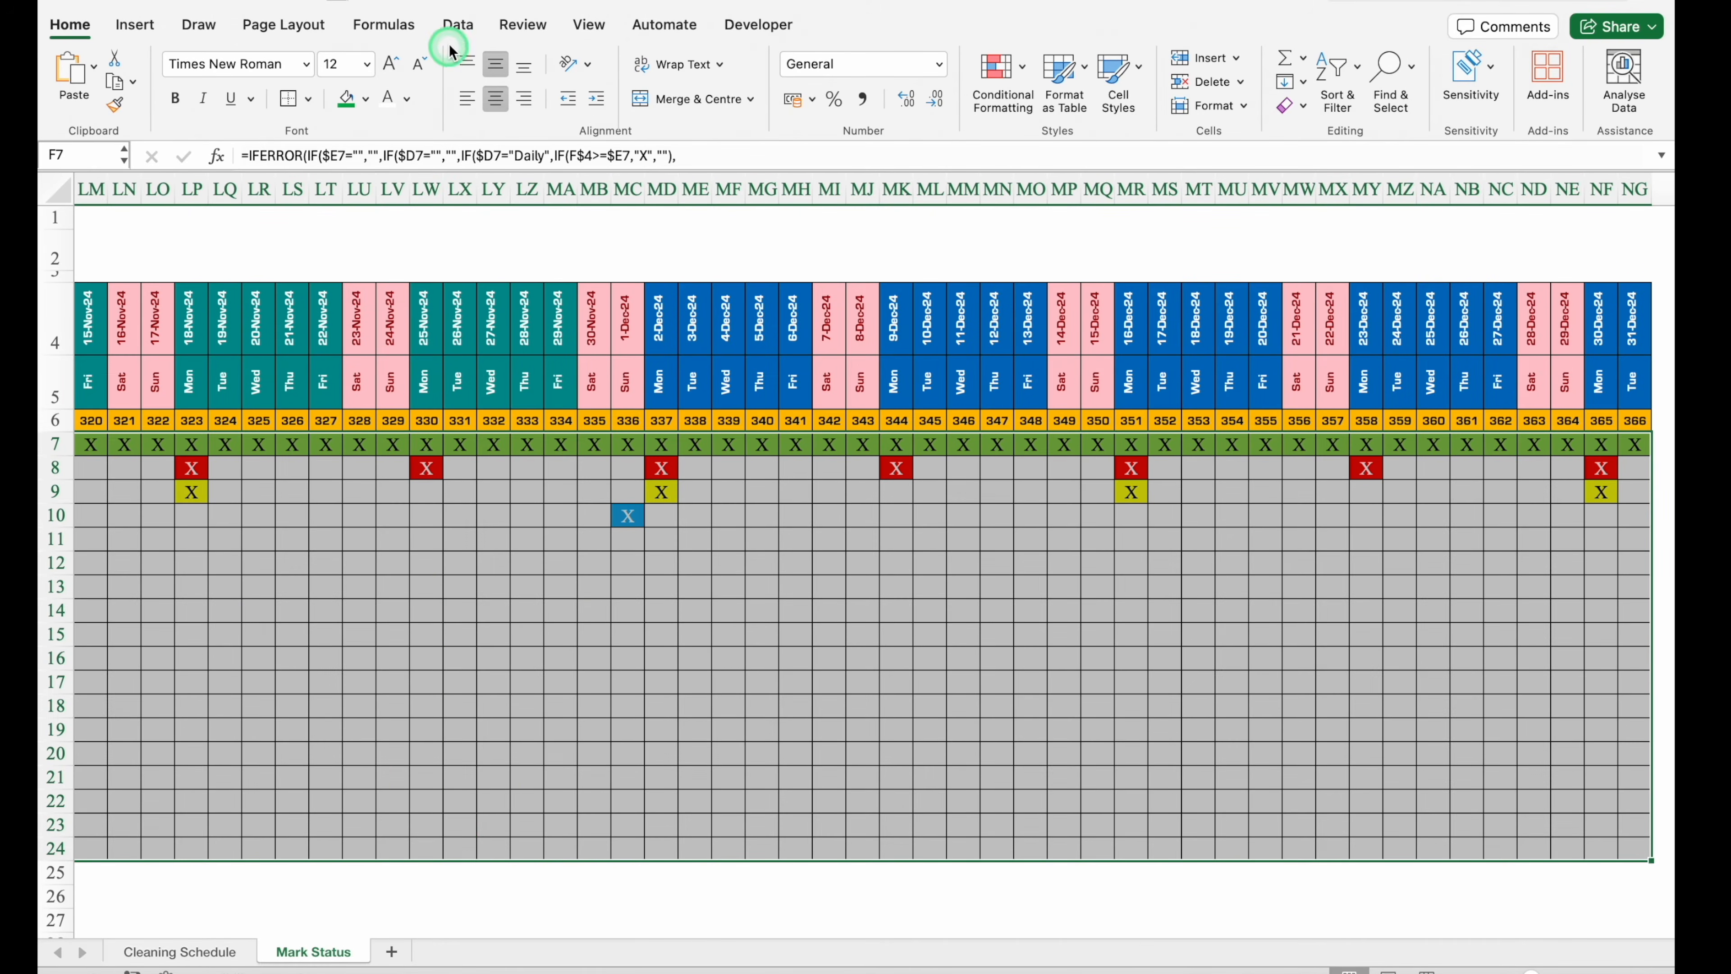
left_click(458, 24)
left_click(1208, 67)
left_click(852, 257)
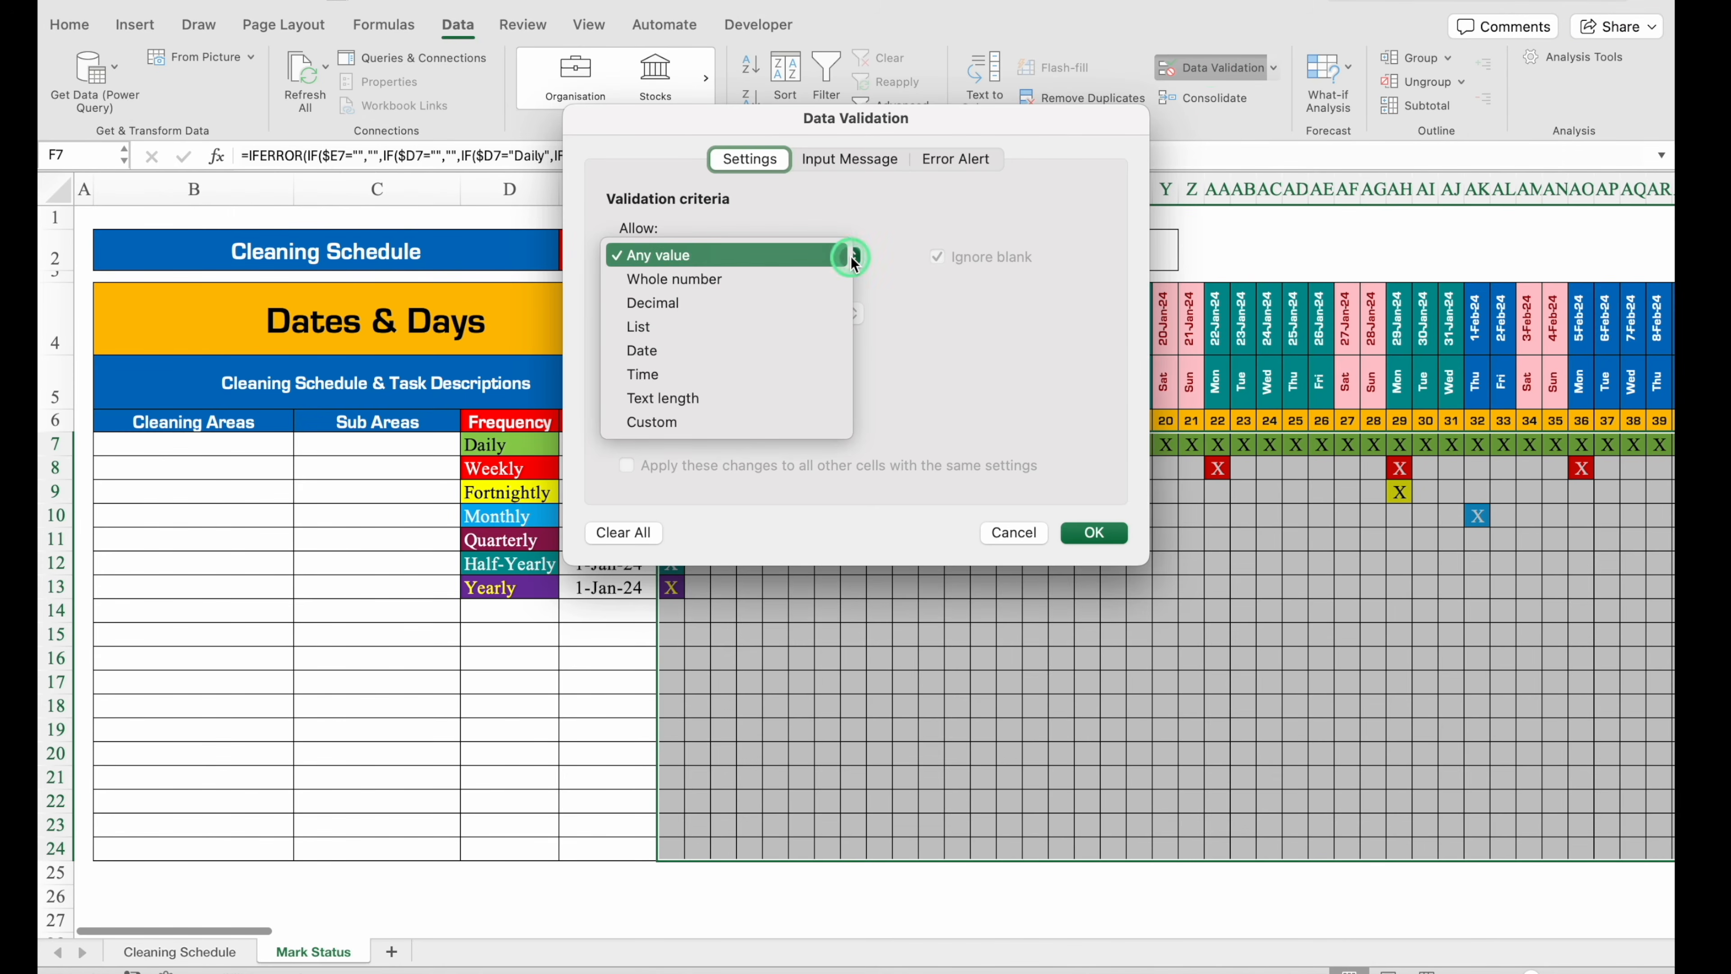
left_click(692, 327)
left_click(761, 371)
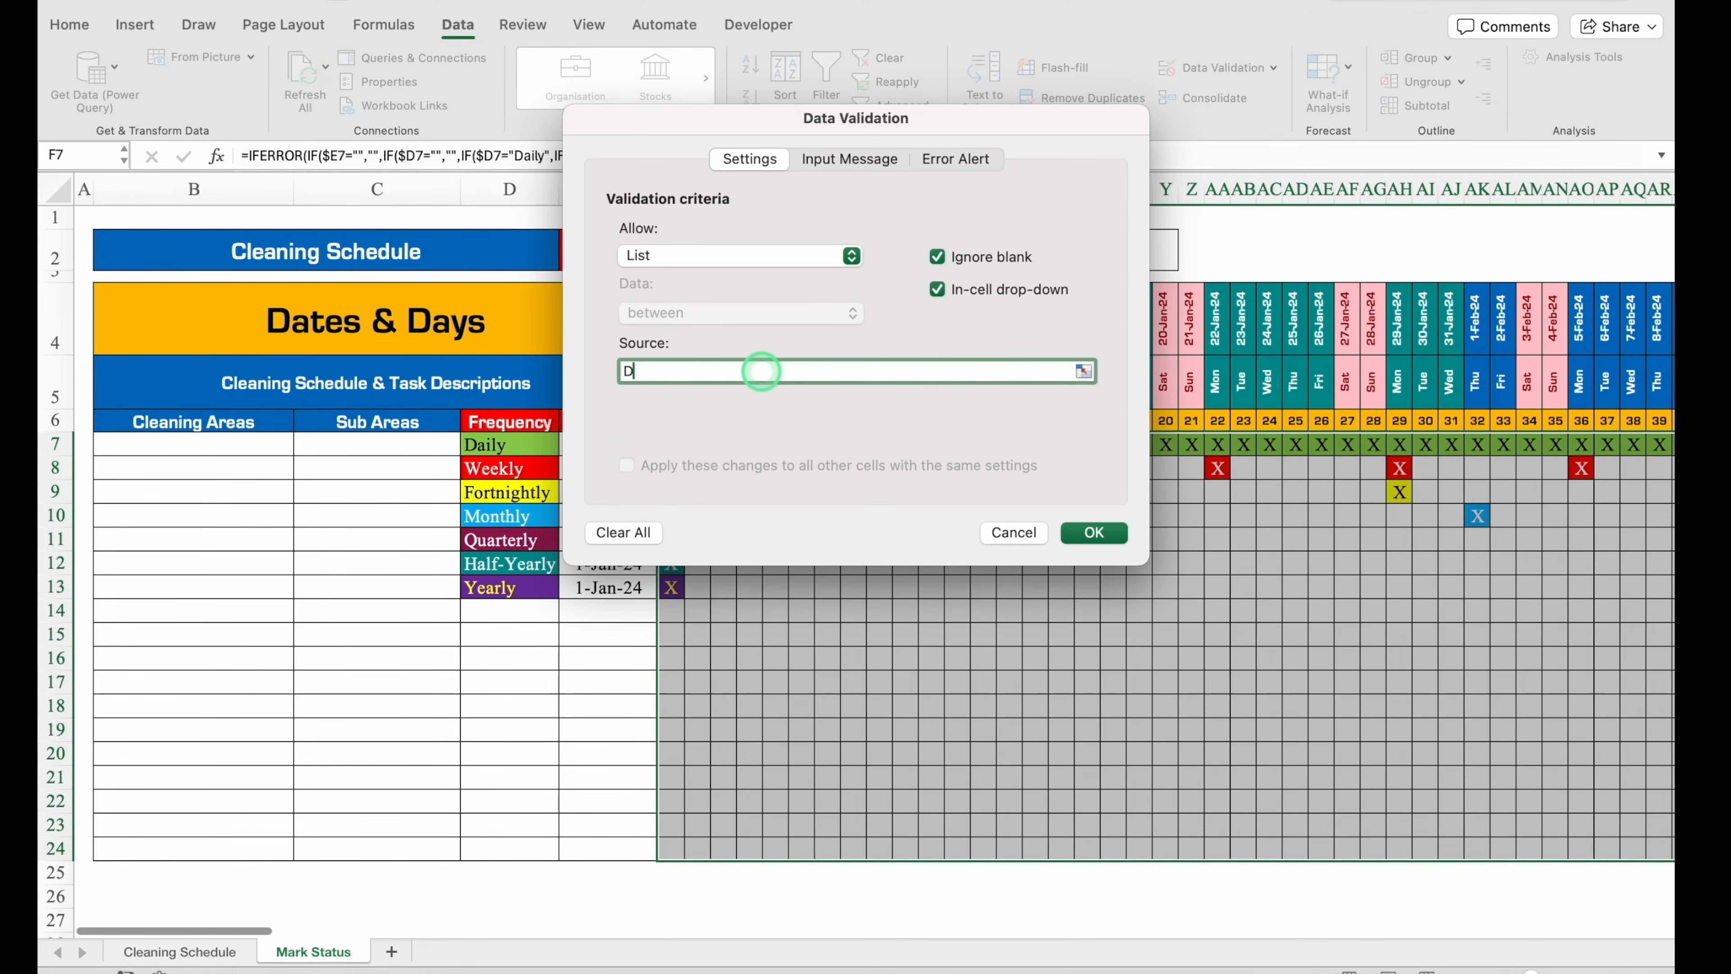
left_click(1092, 532)
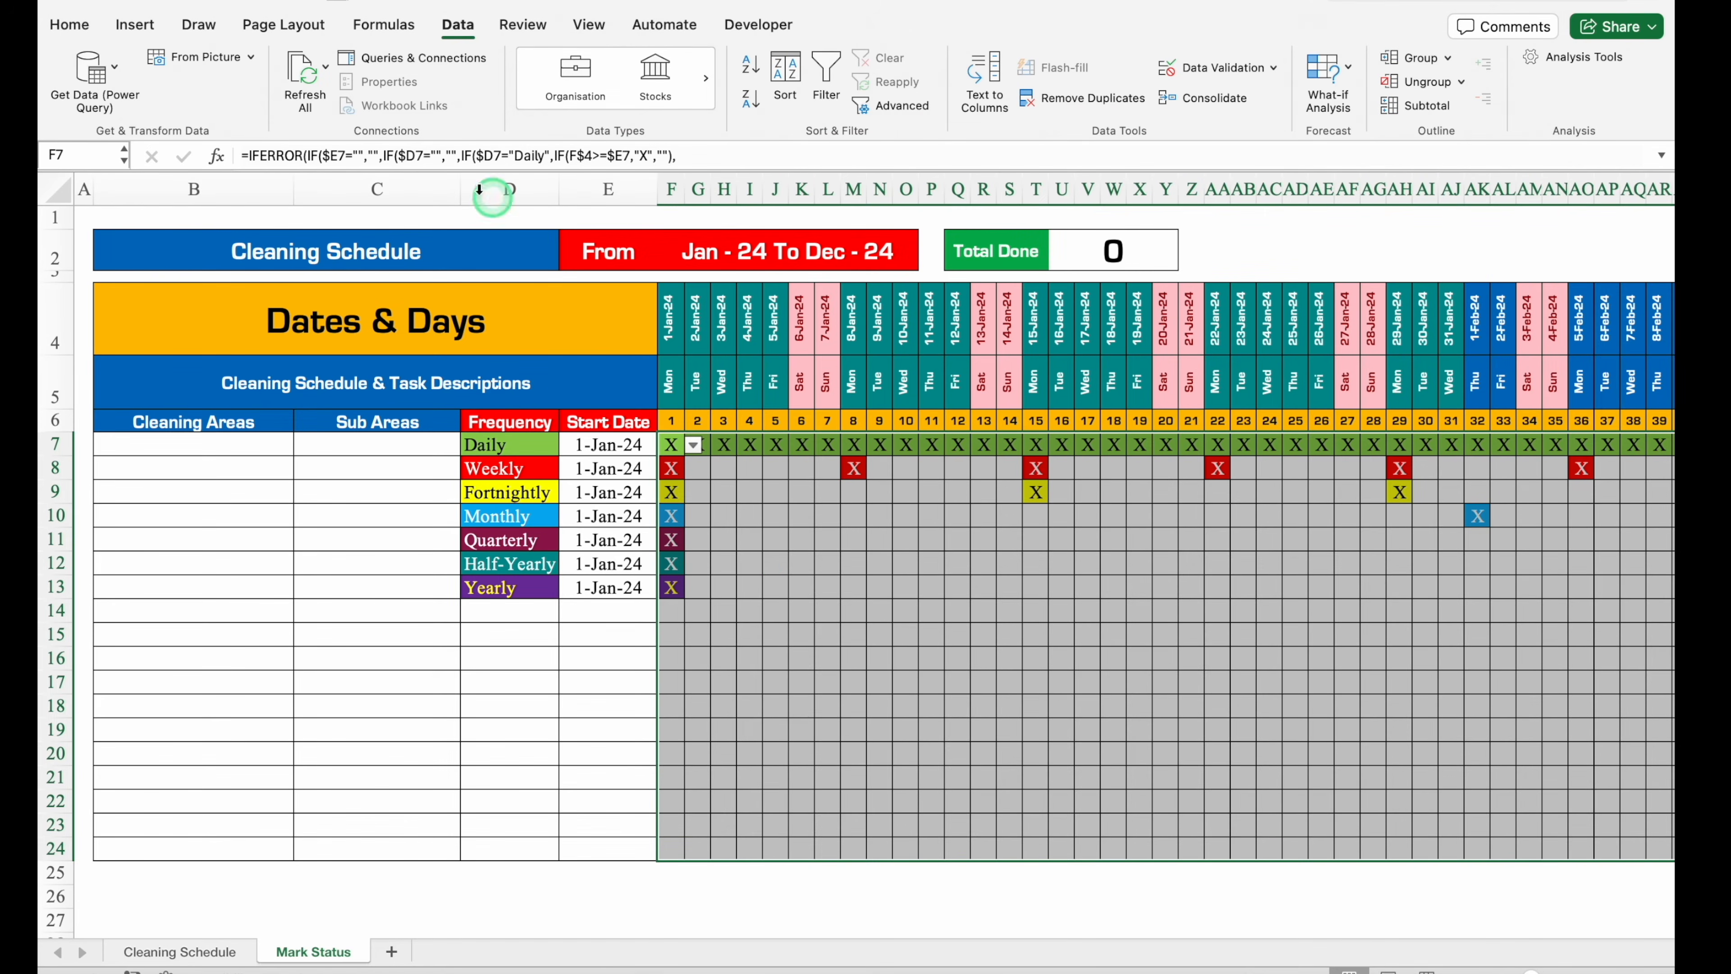
Start a conditional formatting rule for the marks grid F7:NG24 that matches cells with a value equal to D.
left_click(70, 25)
left_click(992, 75)
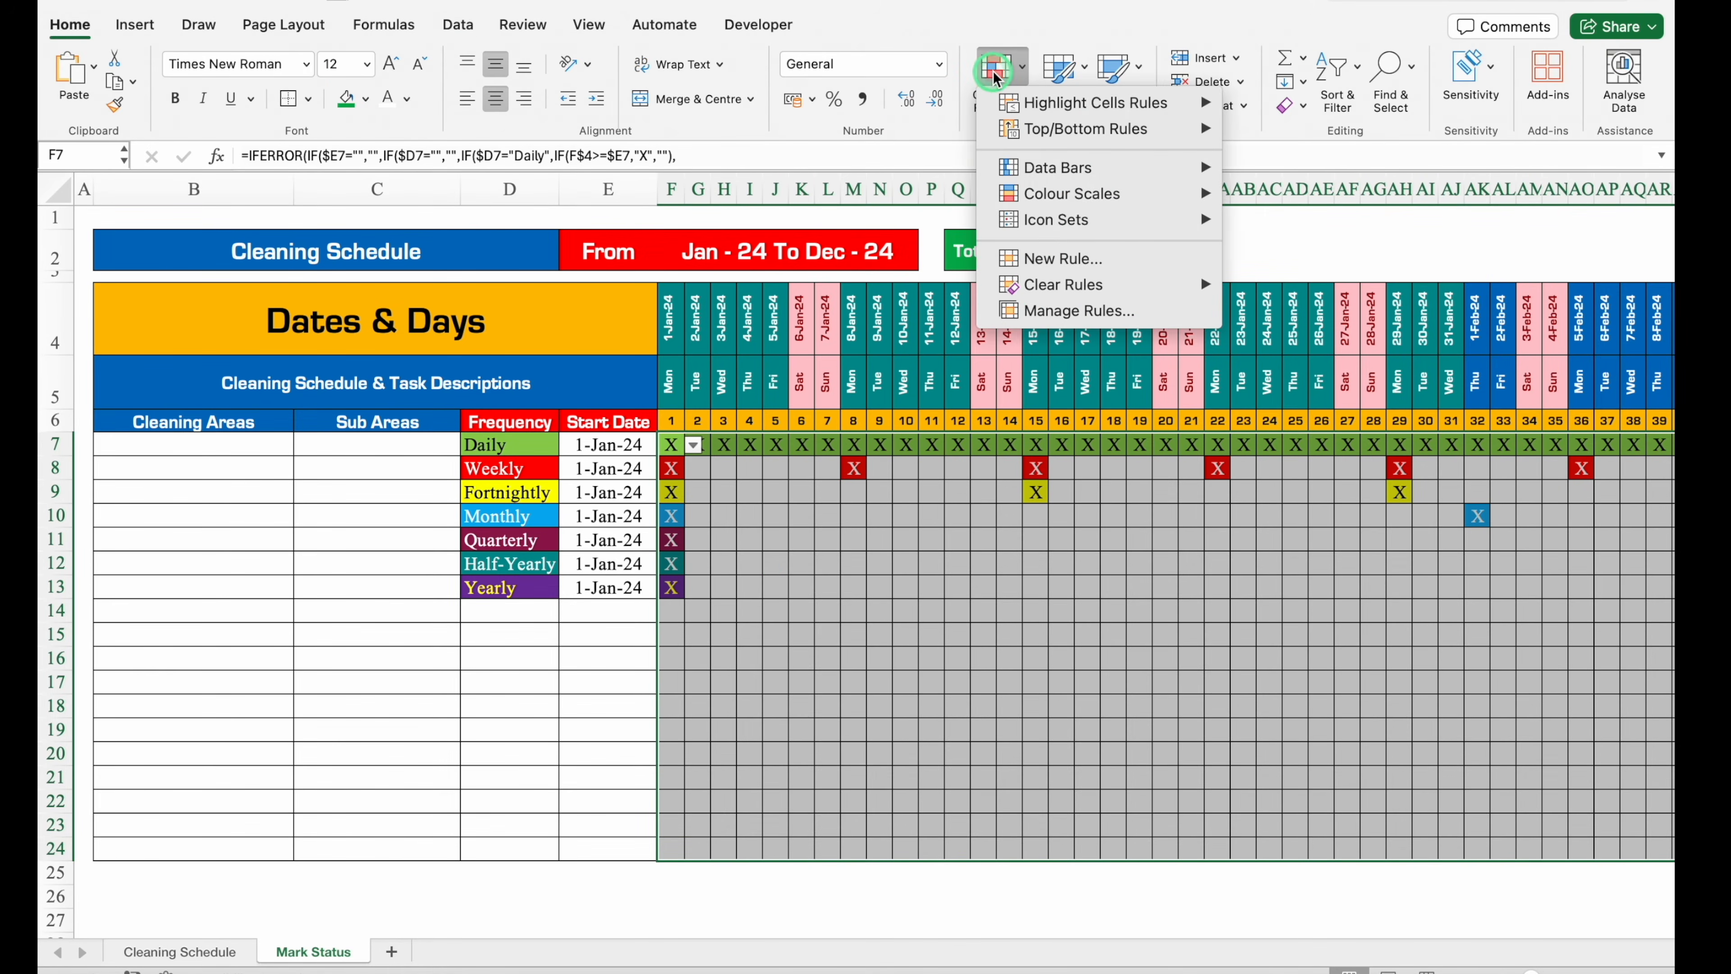
mouse_move(1104, 104)
left_click(1342, 185)
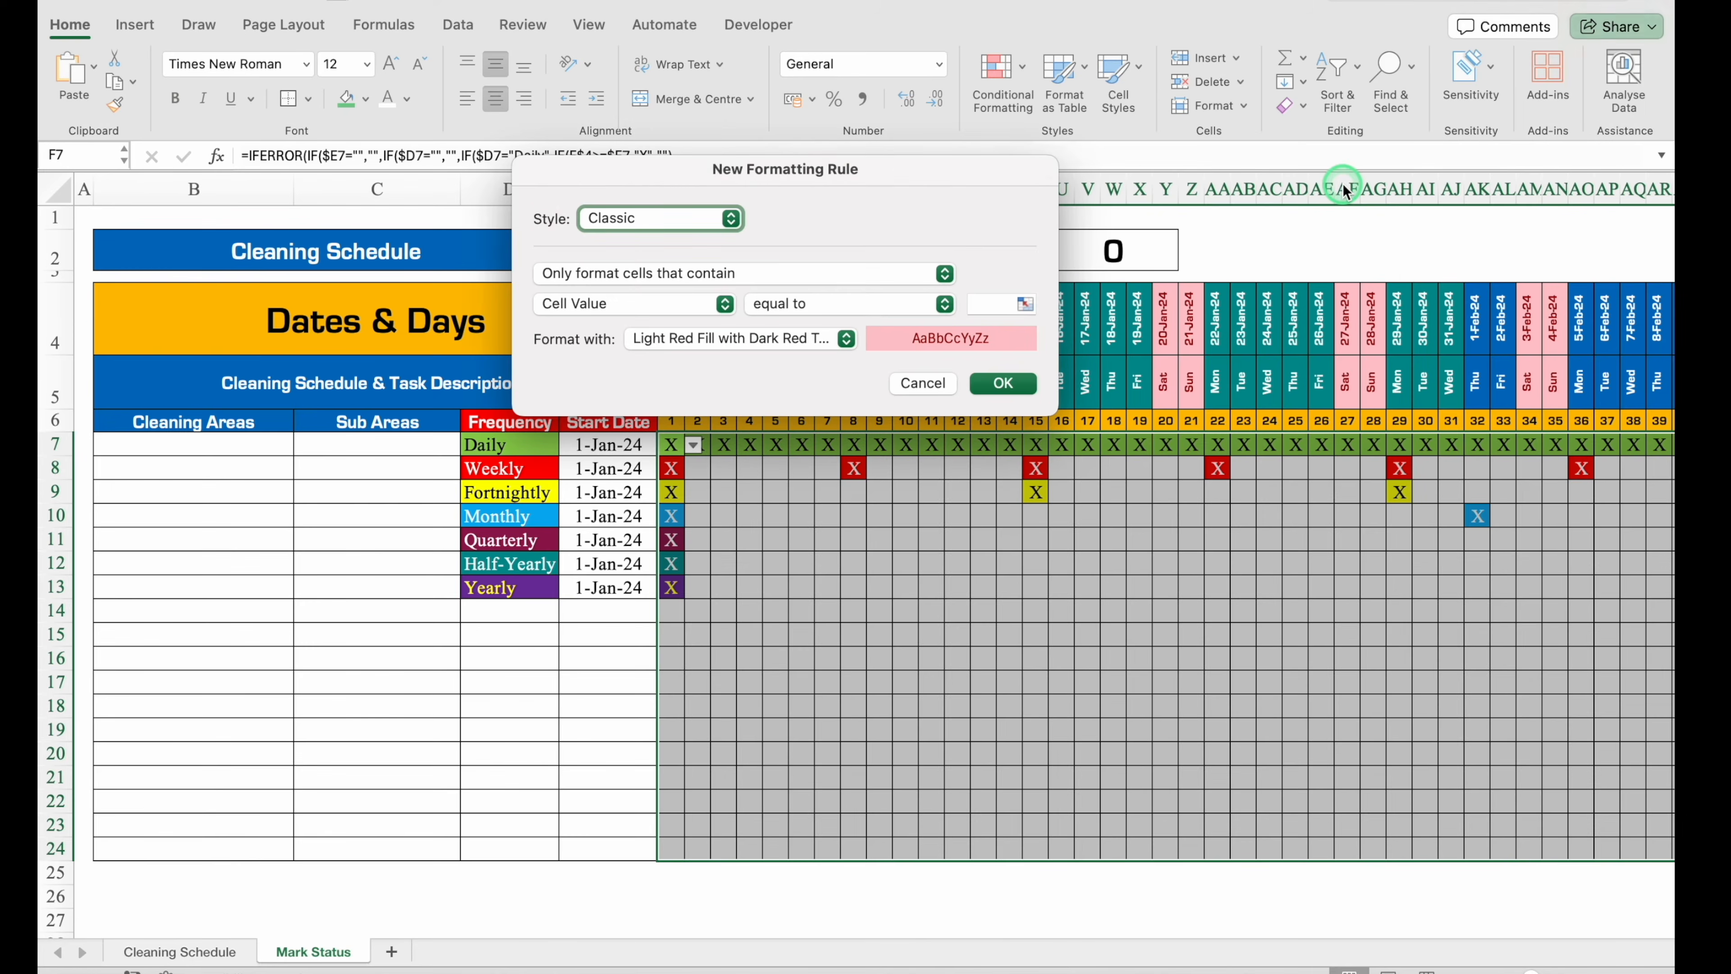
type("D")
Give the D rule a custom format with green fill and white font, and apply it to the grid.
left_click(844, 344)
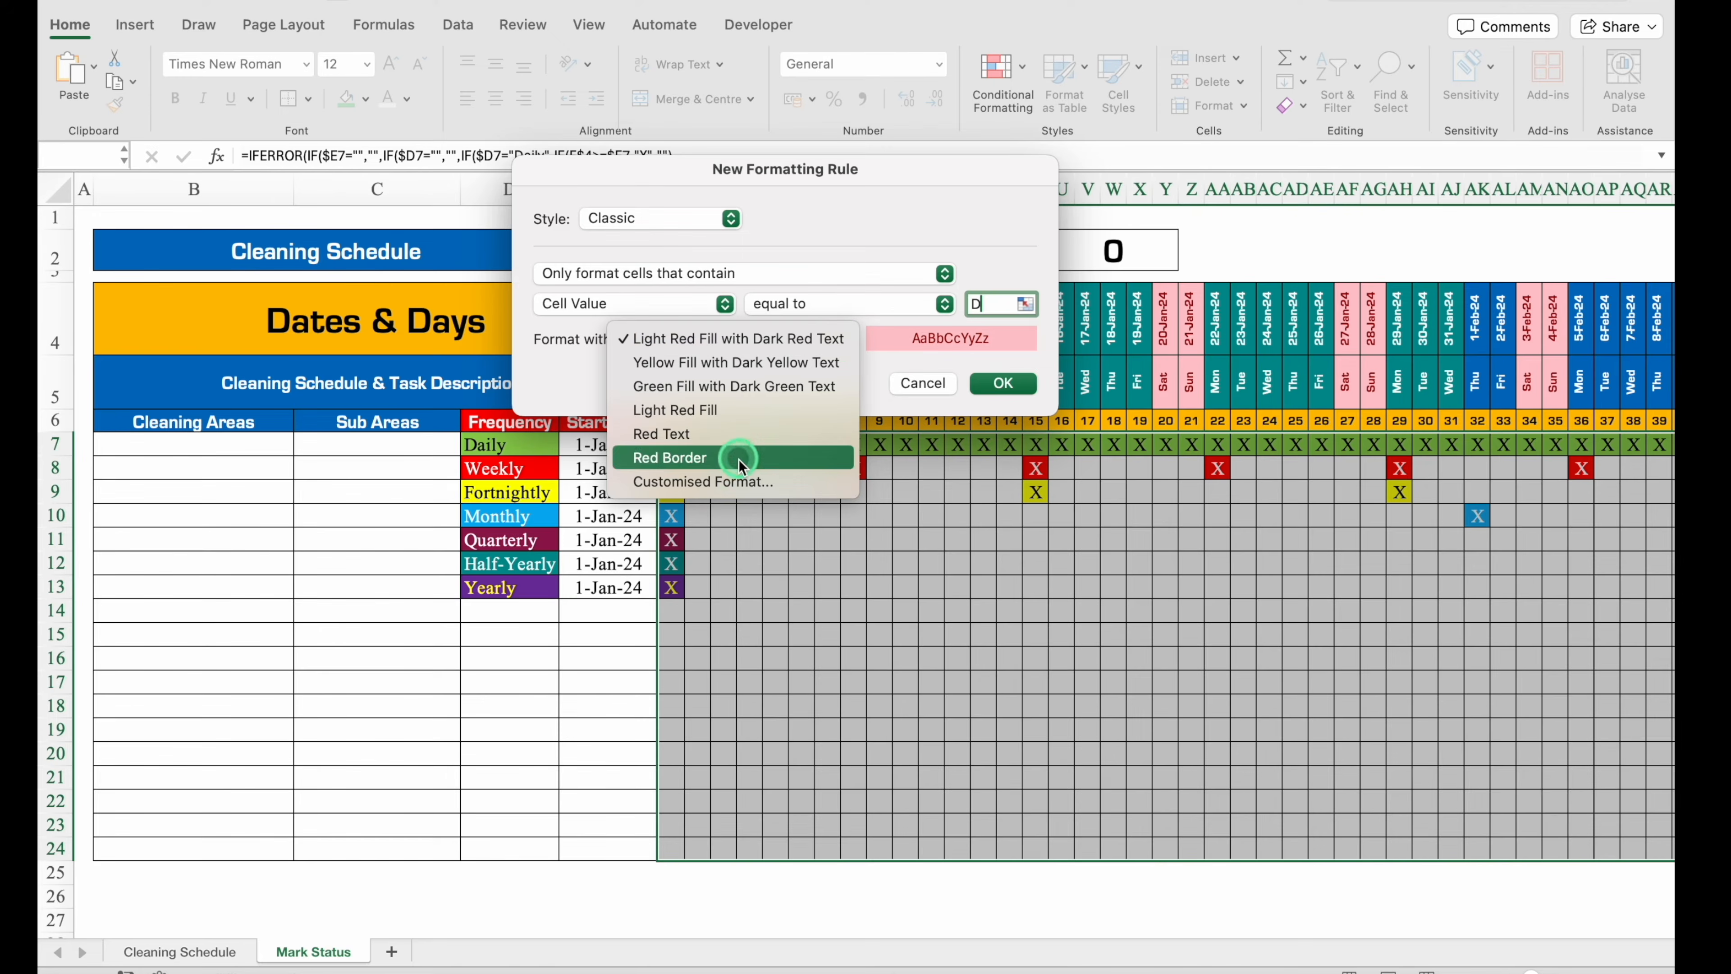
left_click(745, 479)
left_click(959, 111)
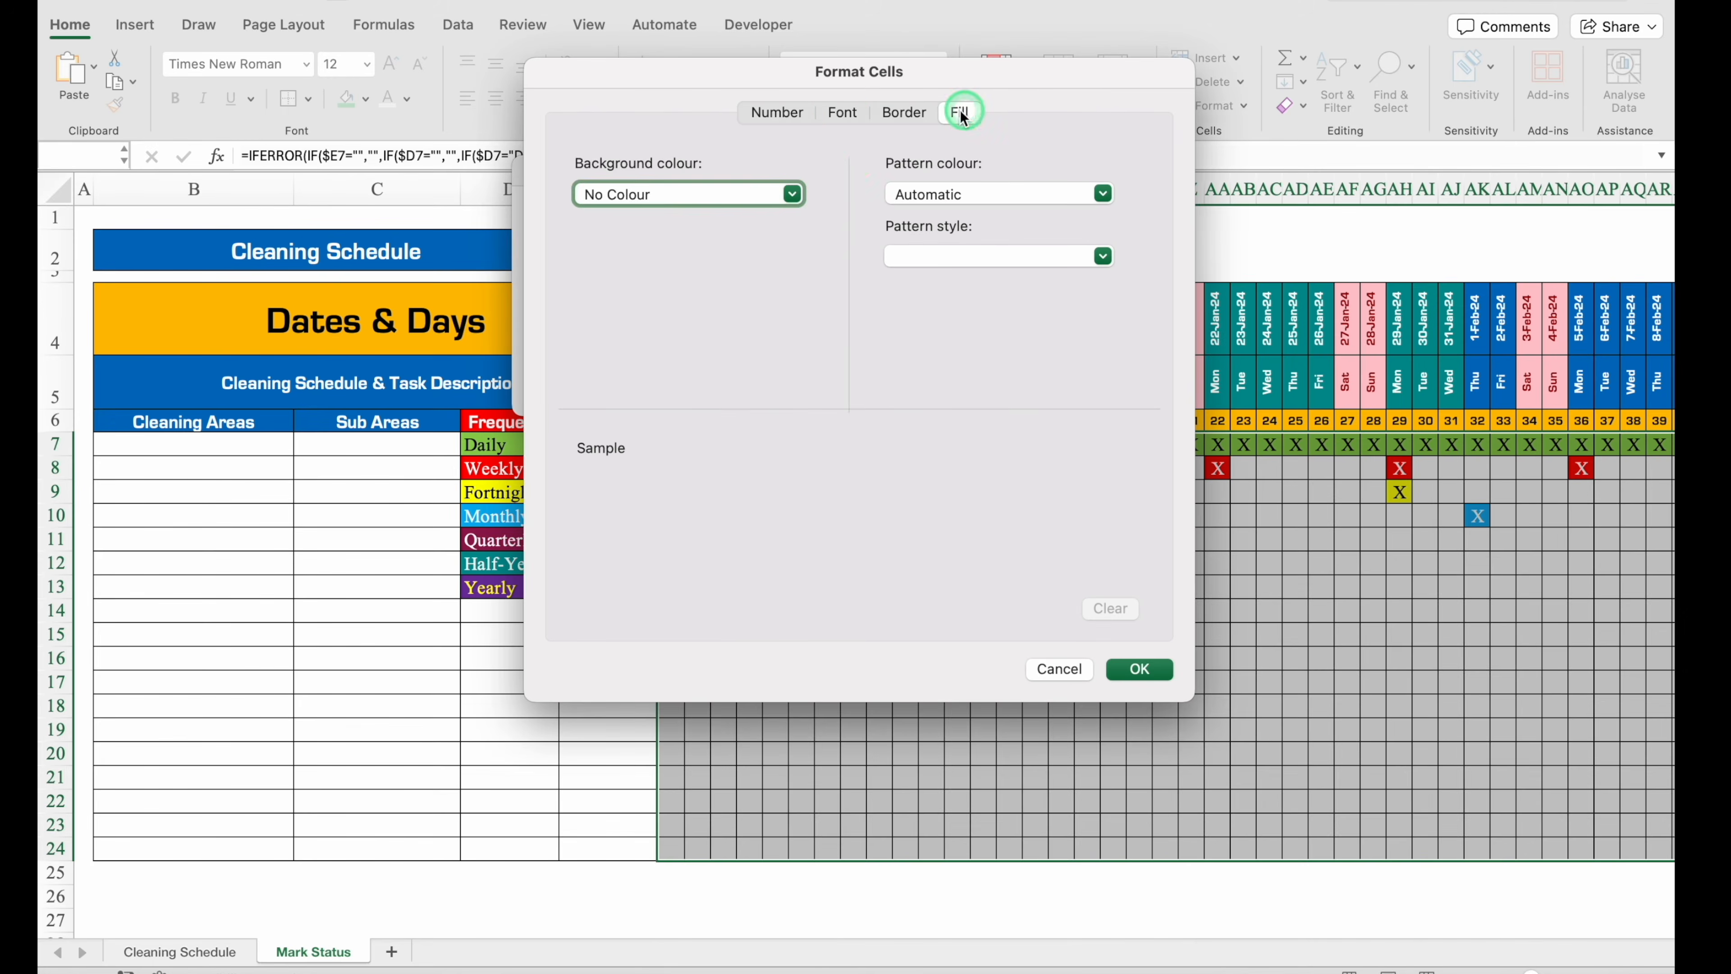
left_click(790, 195)
left_click(692, 440)
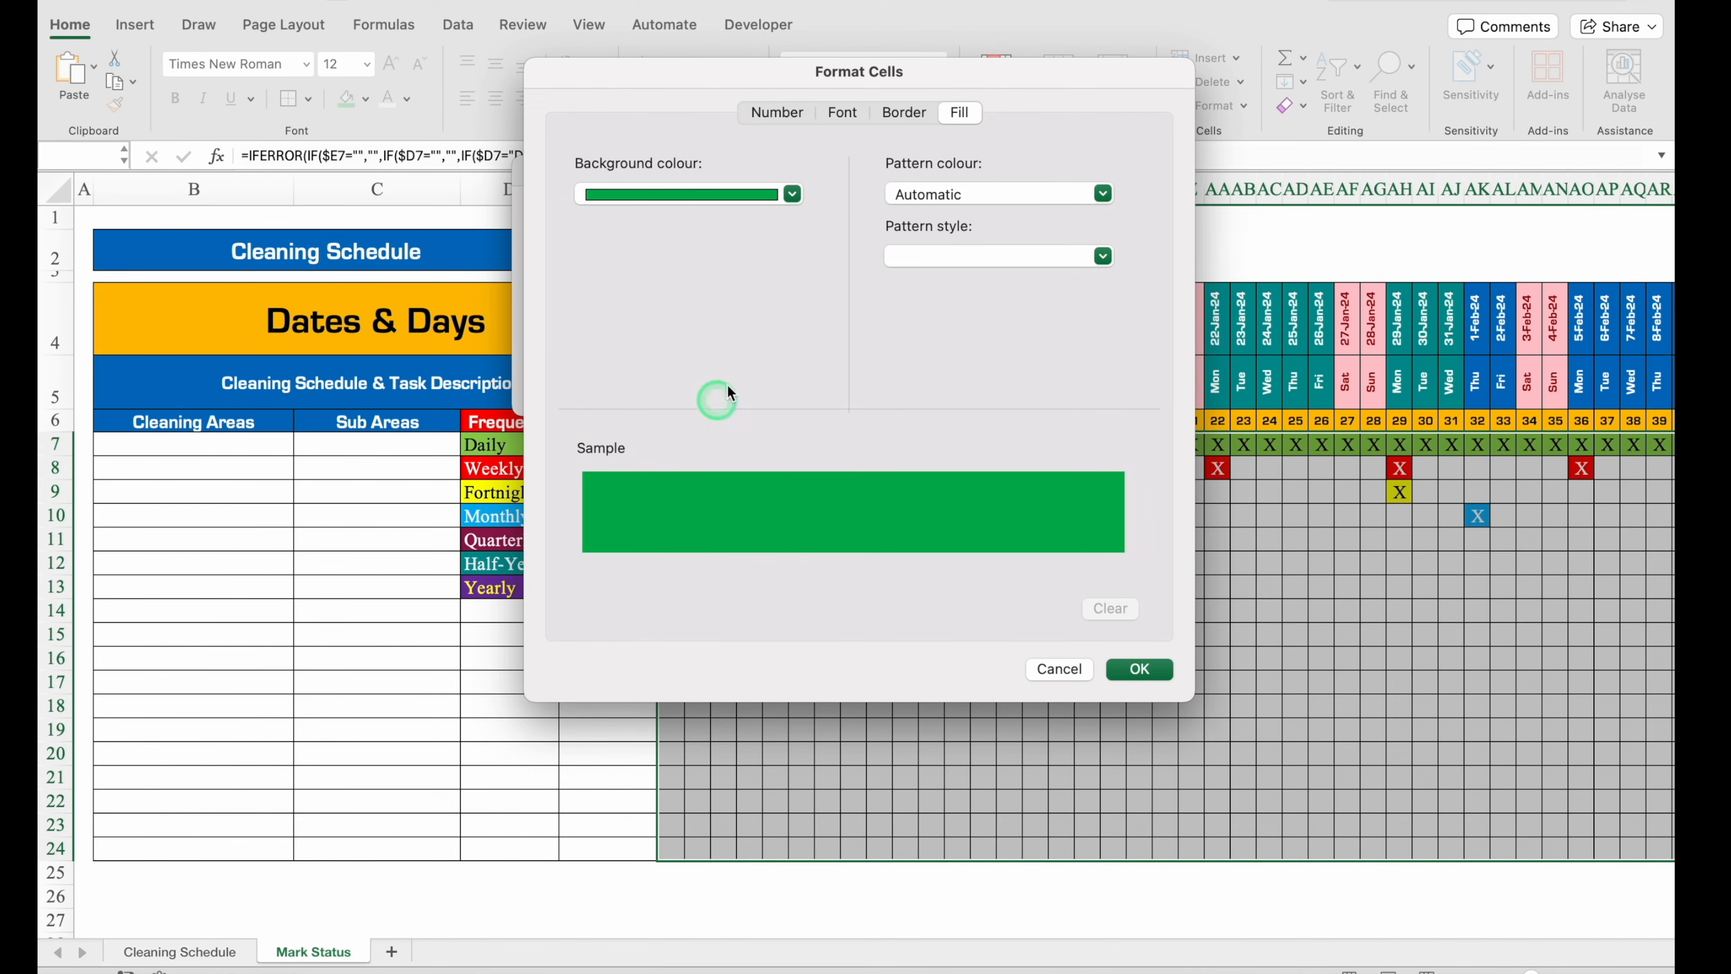
left_click(845, 113)
left_click(996, 362)
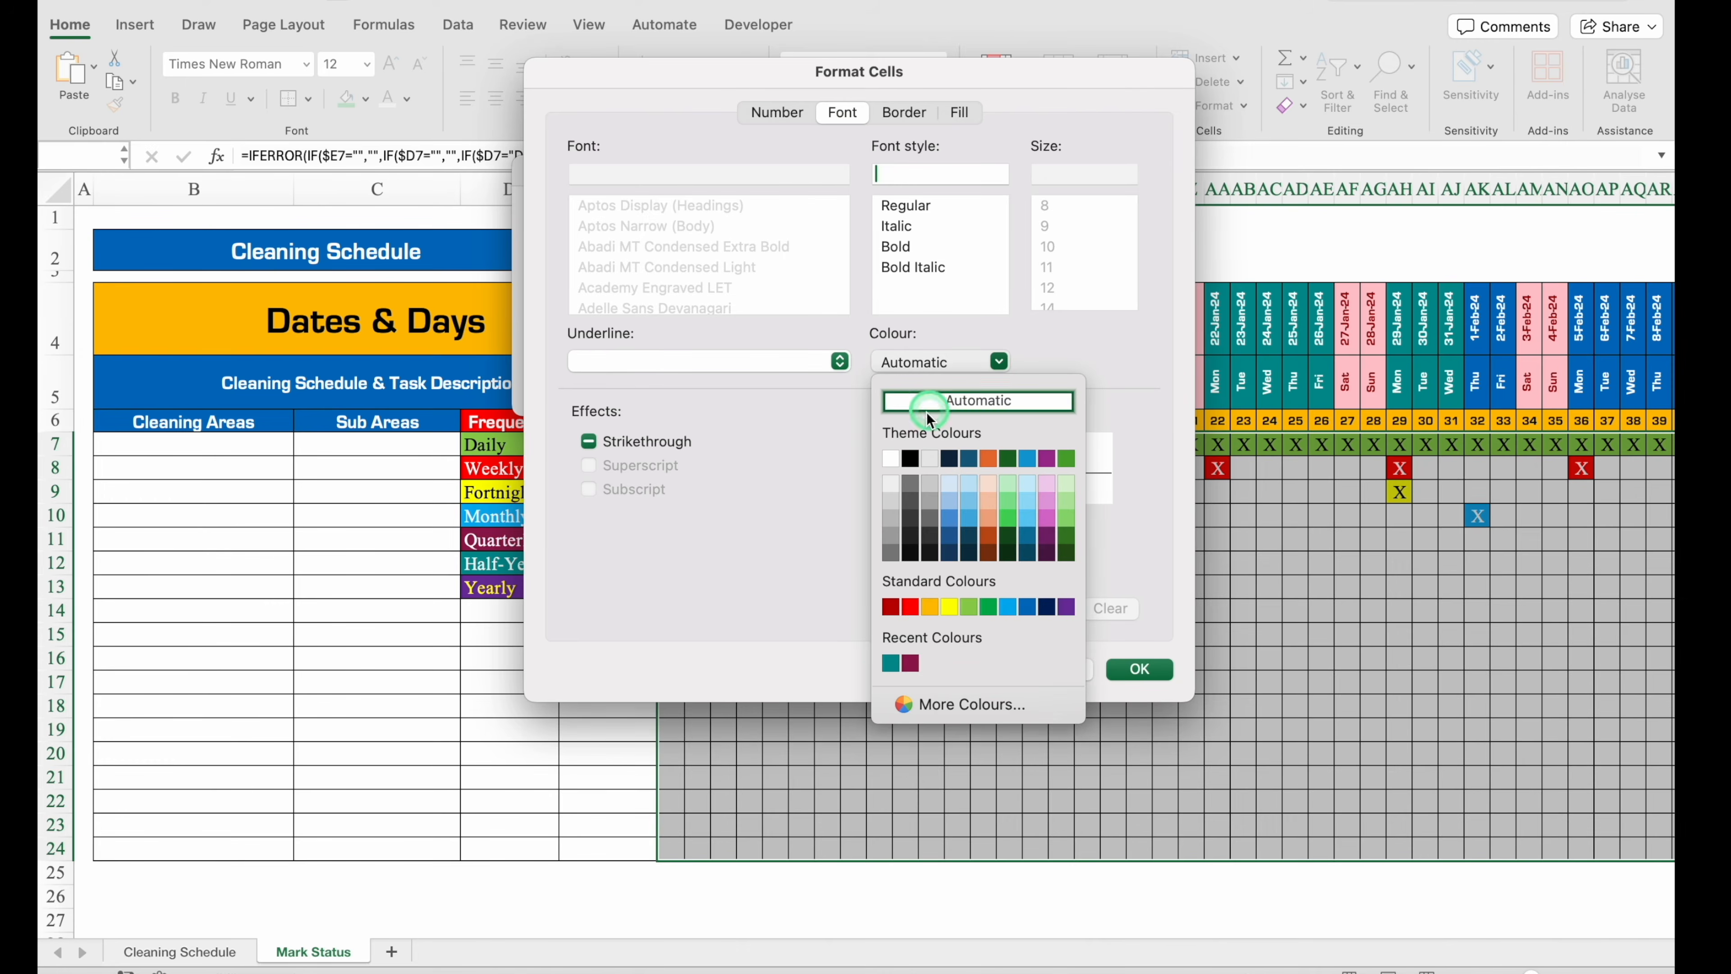
left_click(894, 459)
left_click(1140, 669)
left_click(1004, 384)
left_click(723, 470)
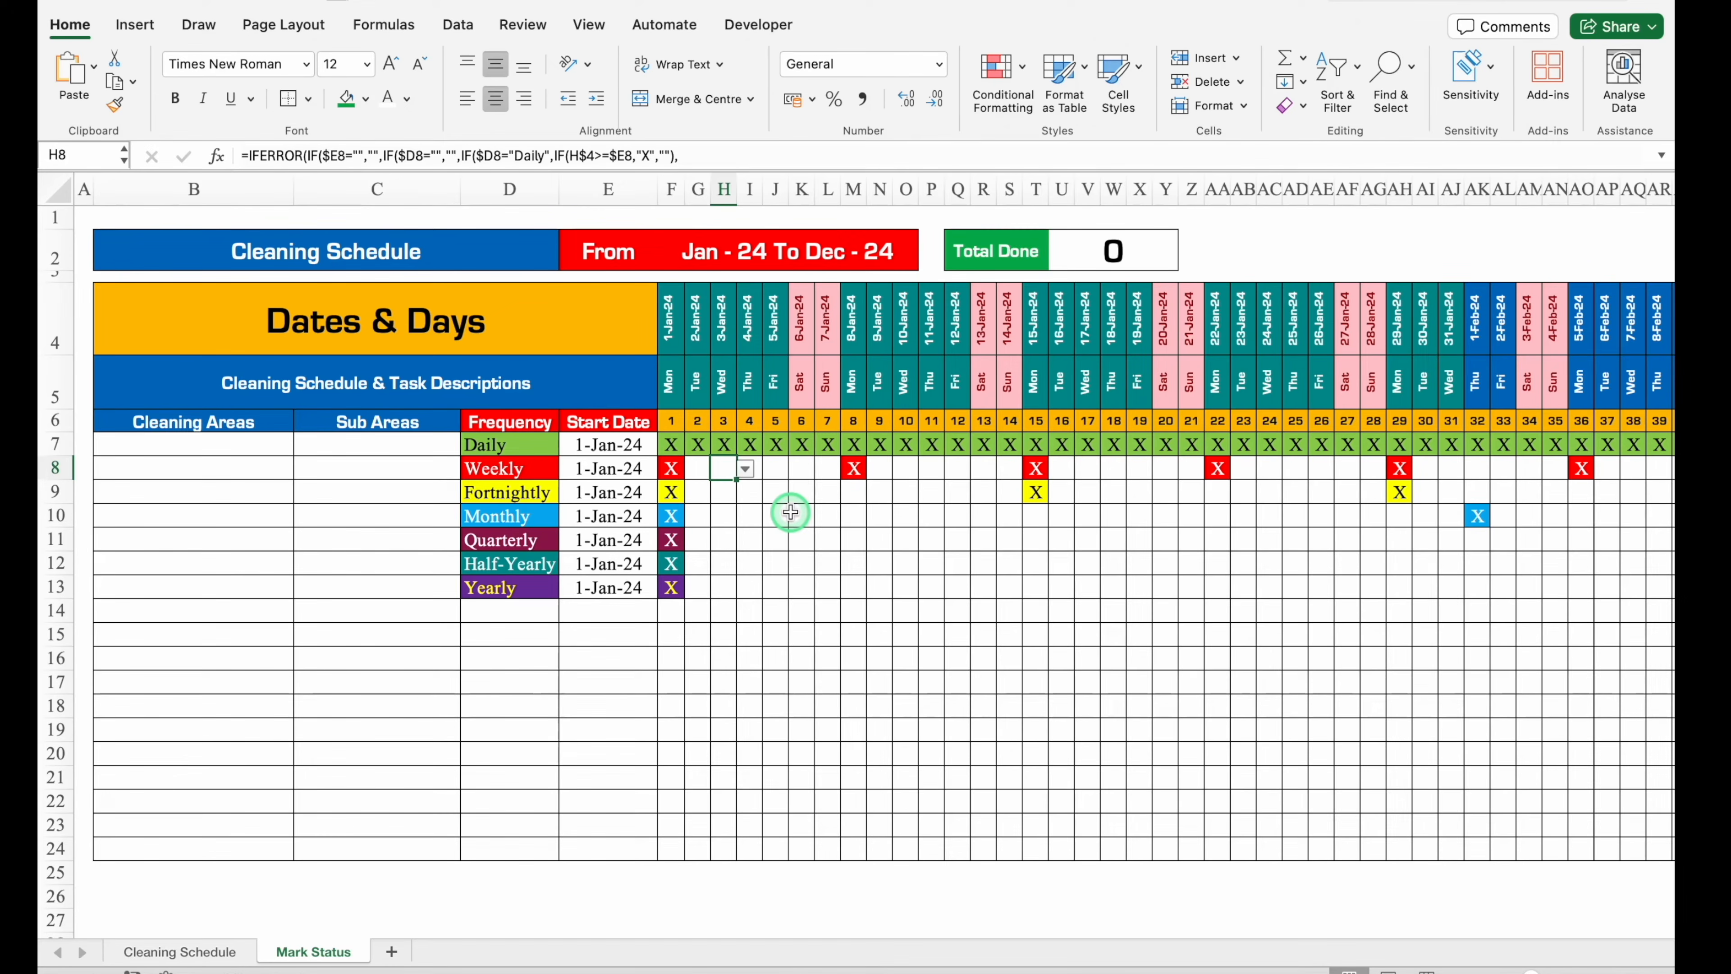
Mark the Daily task on 1-Jan-24 (F7) as D from its validation list.
left_click(678, 443)
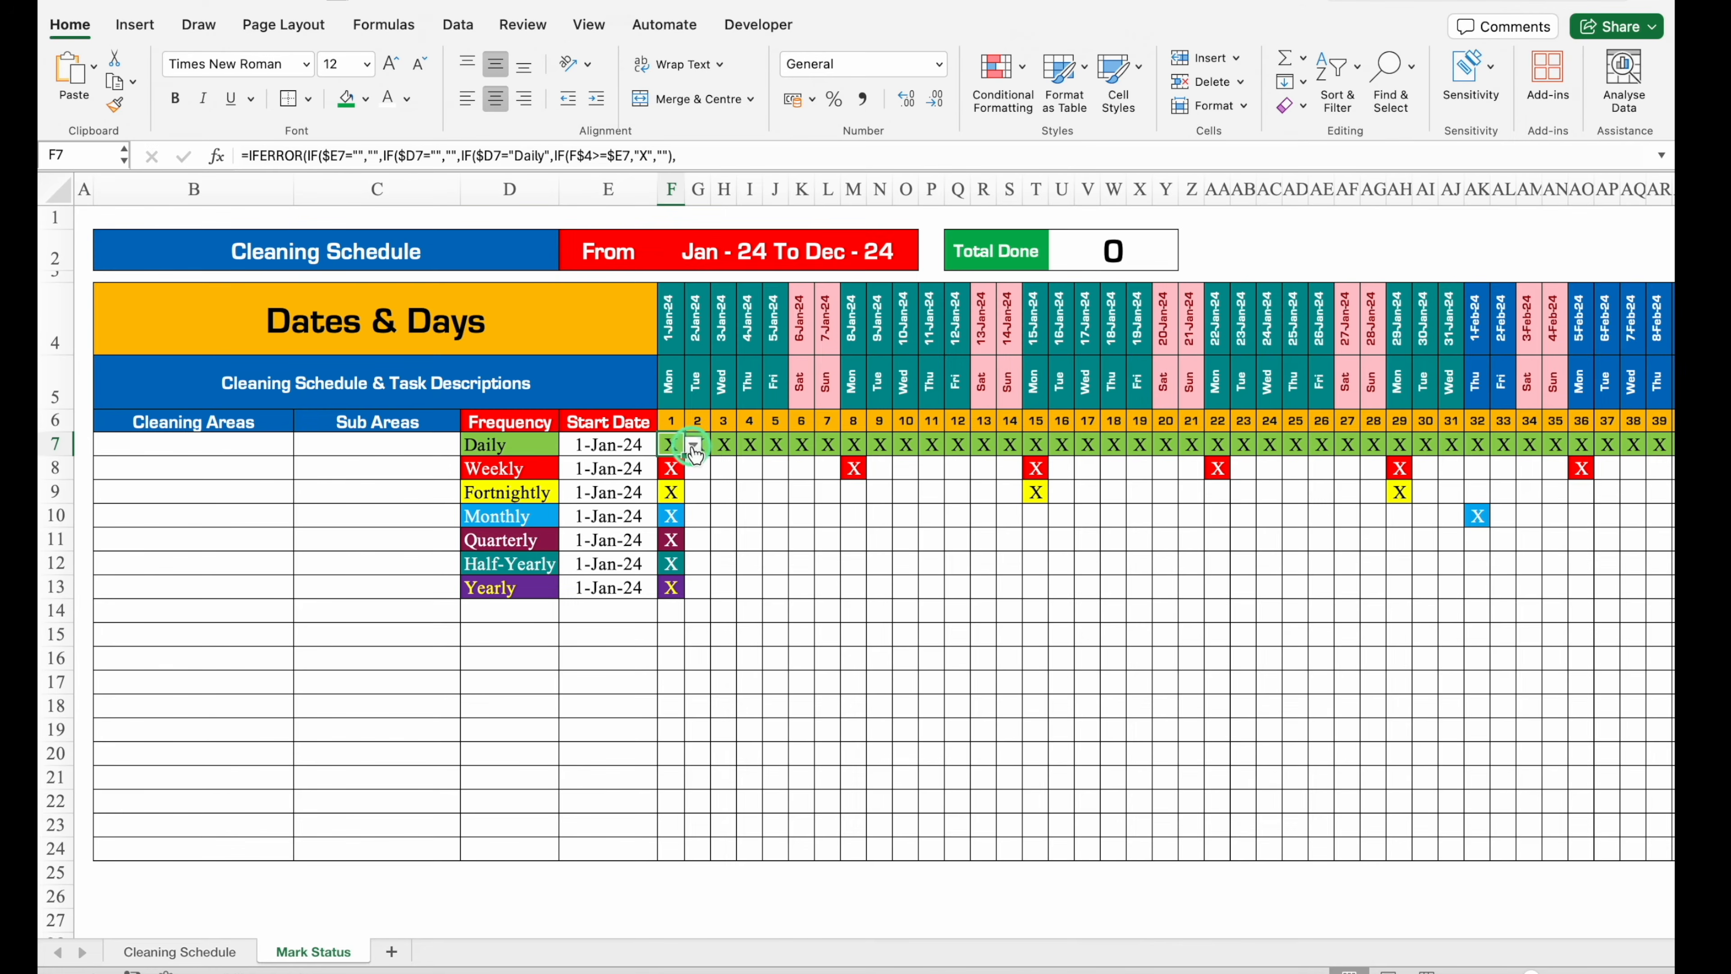
left_click(694, 447)
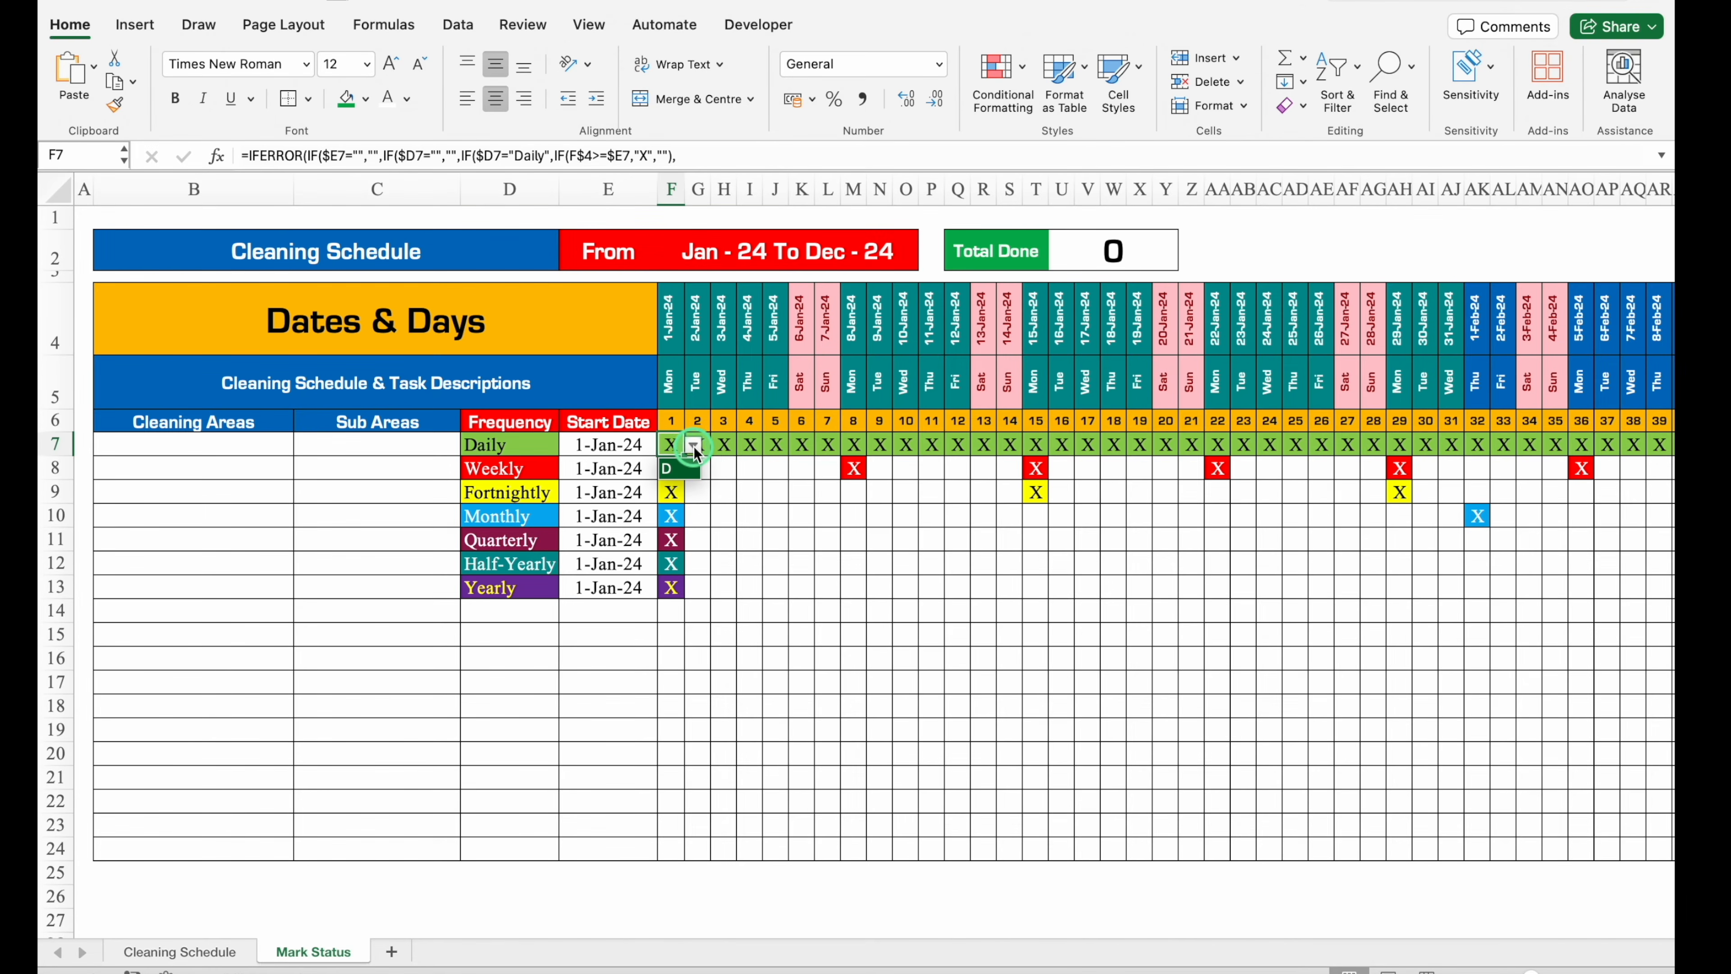
left_click(675, 468)
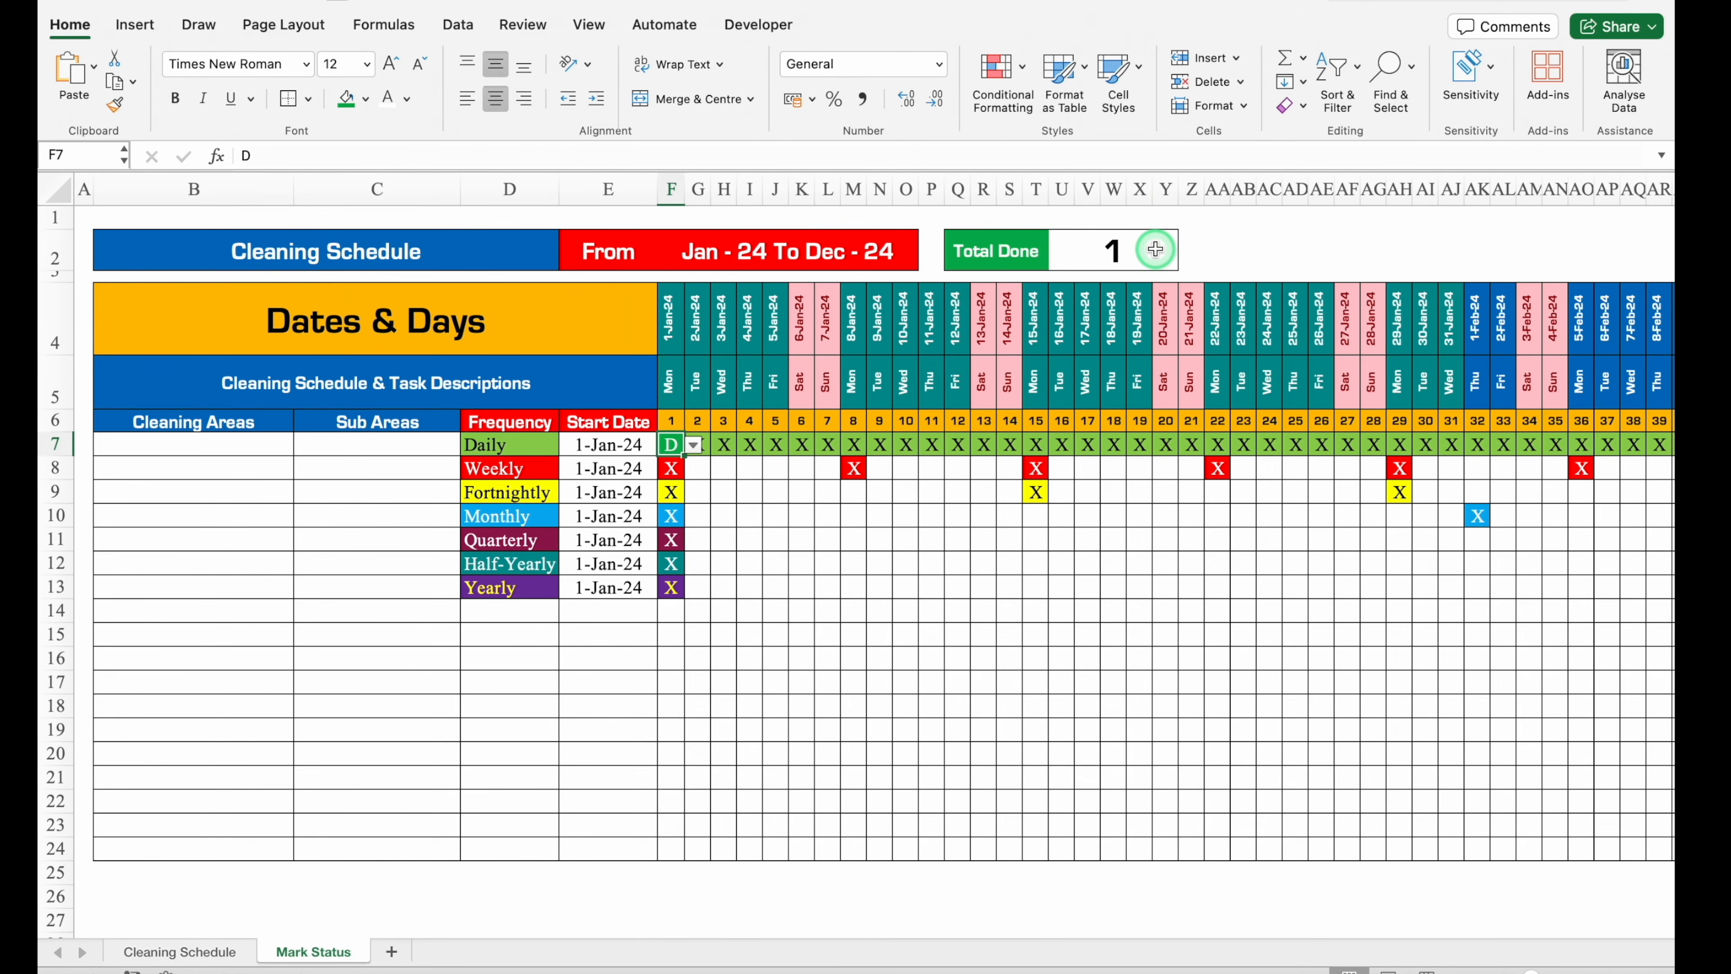
Merge and centre AA2:AD2 and enter "Total Pending" in it.
left_click(1215, 241)
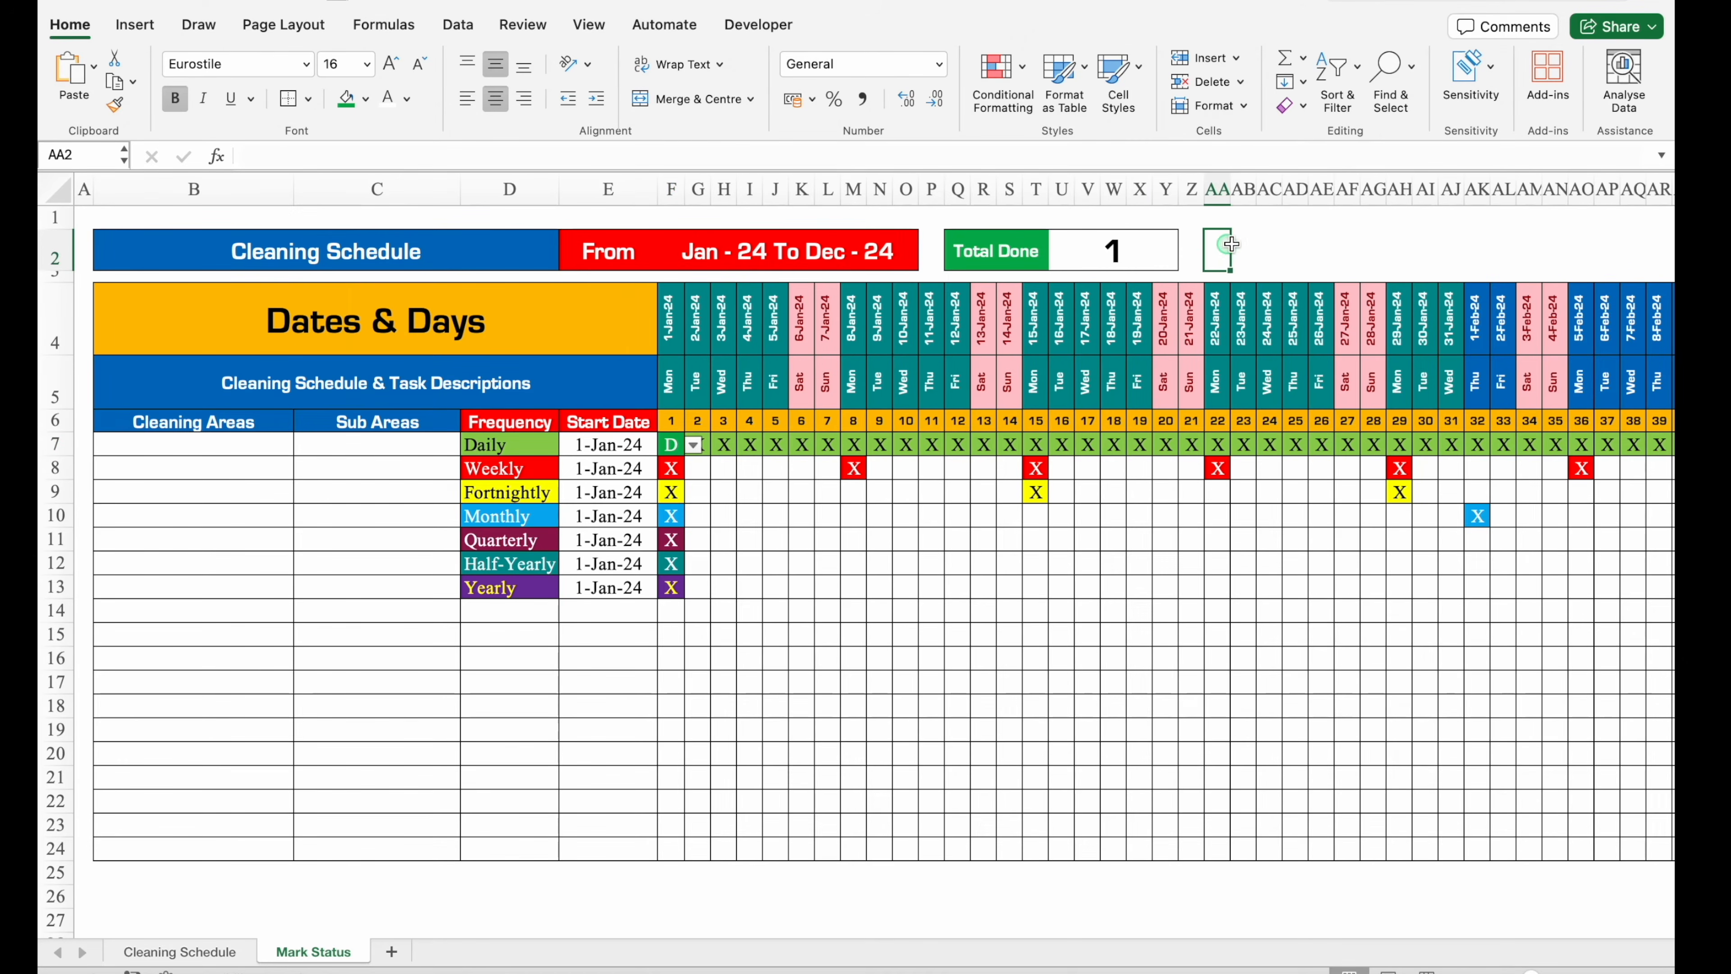
left_click_drag(1230, 244, 1290, 244)
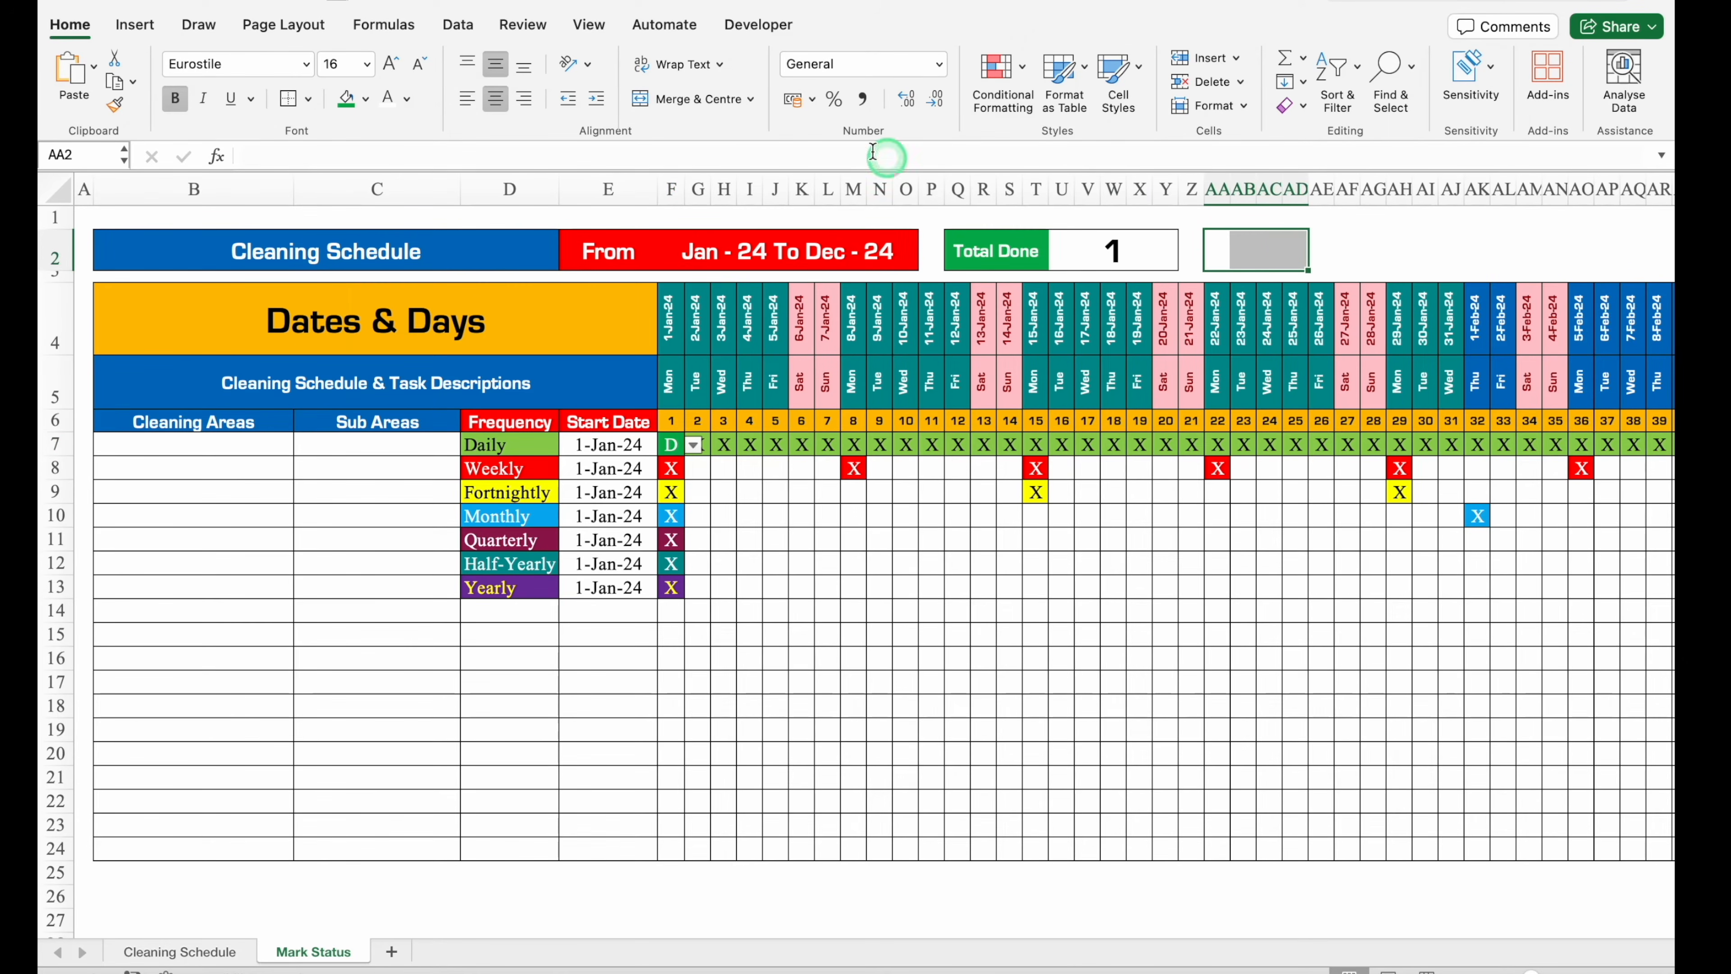
left_click(713, 99)
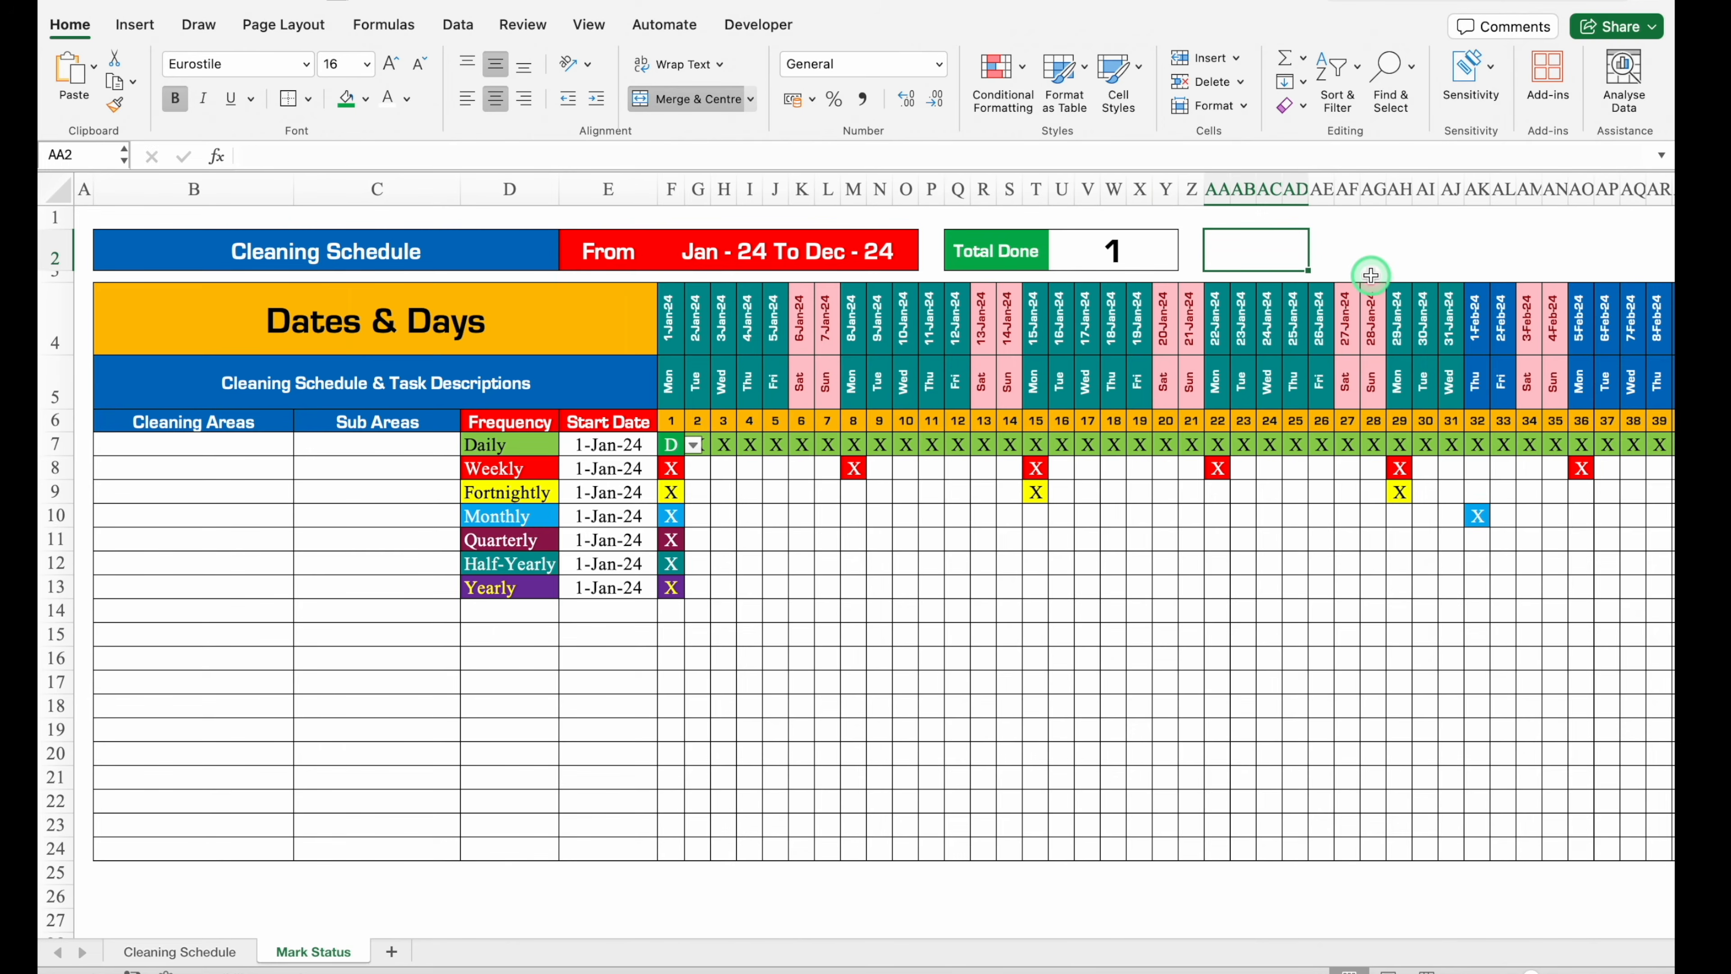
type("Total Pending")
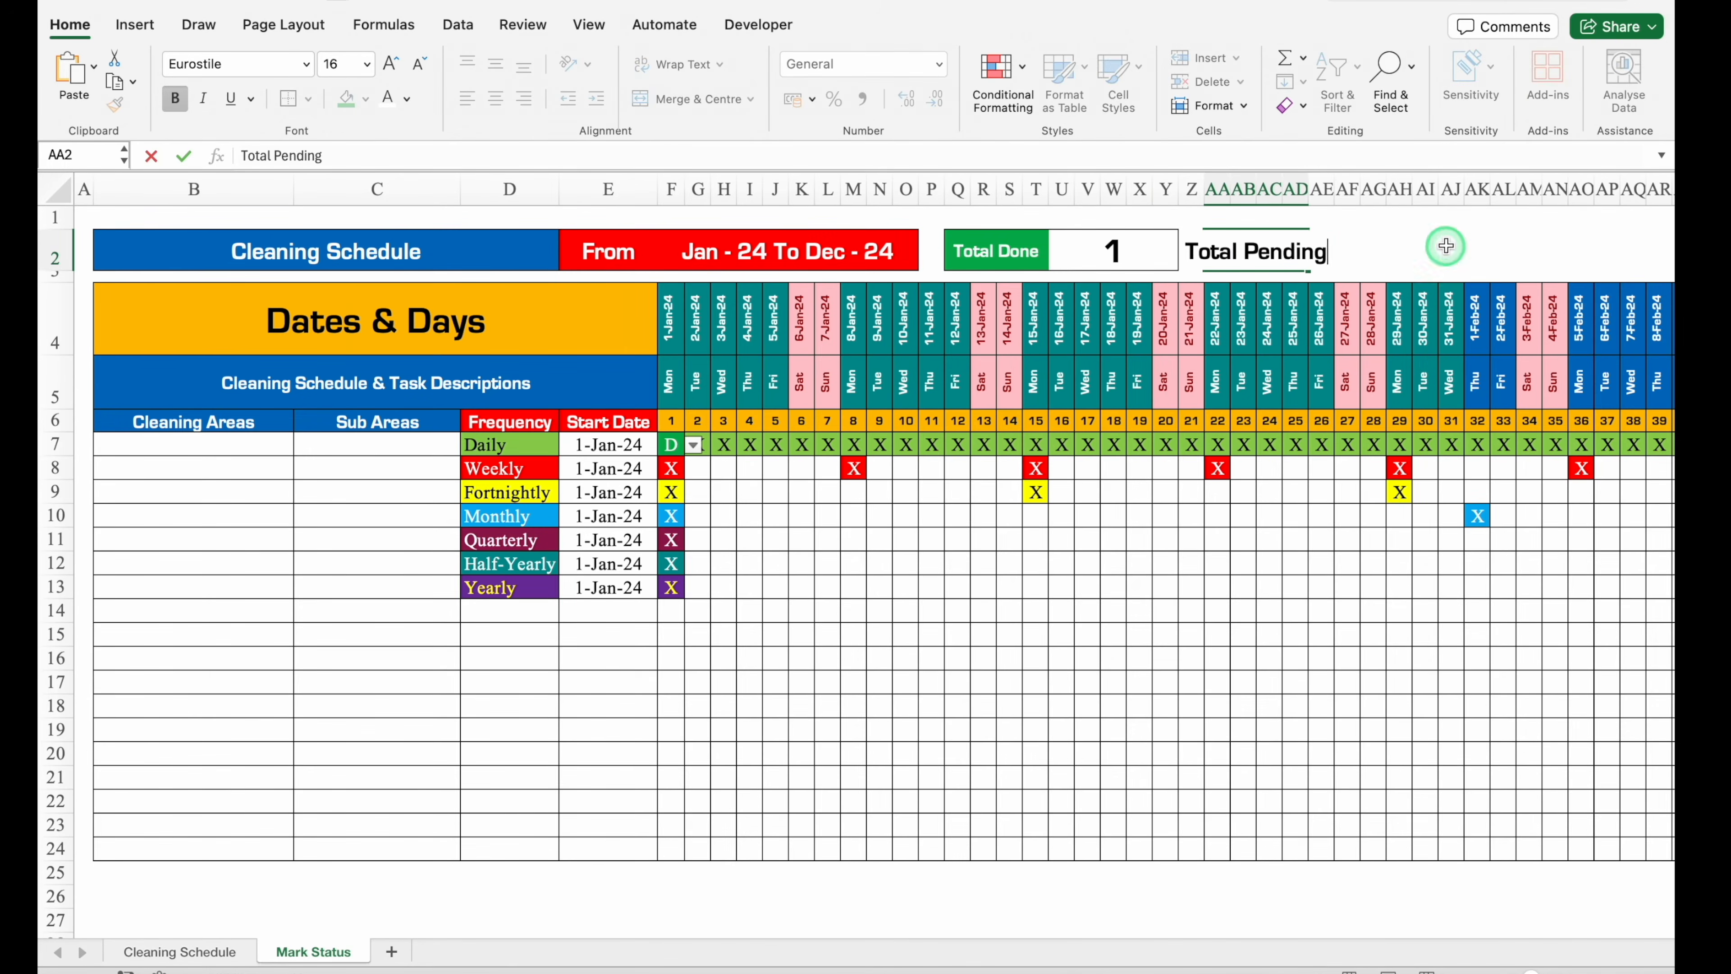
Format the Total Pending label with red fill and white font, and reduce its font size to 11.
left_click(365, 99)
left_click(355, 332)
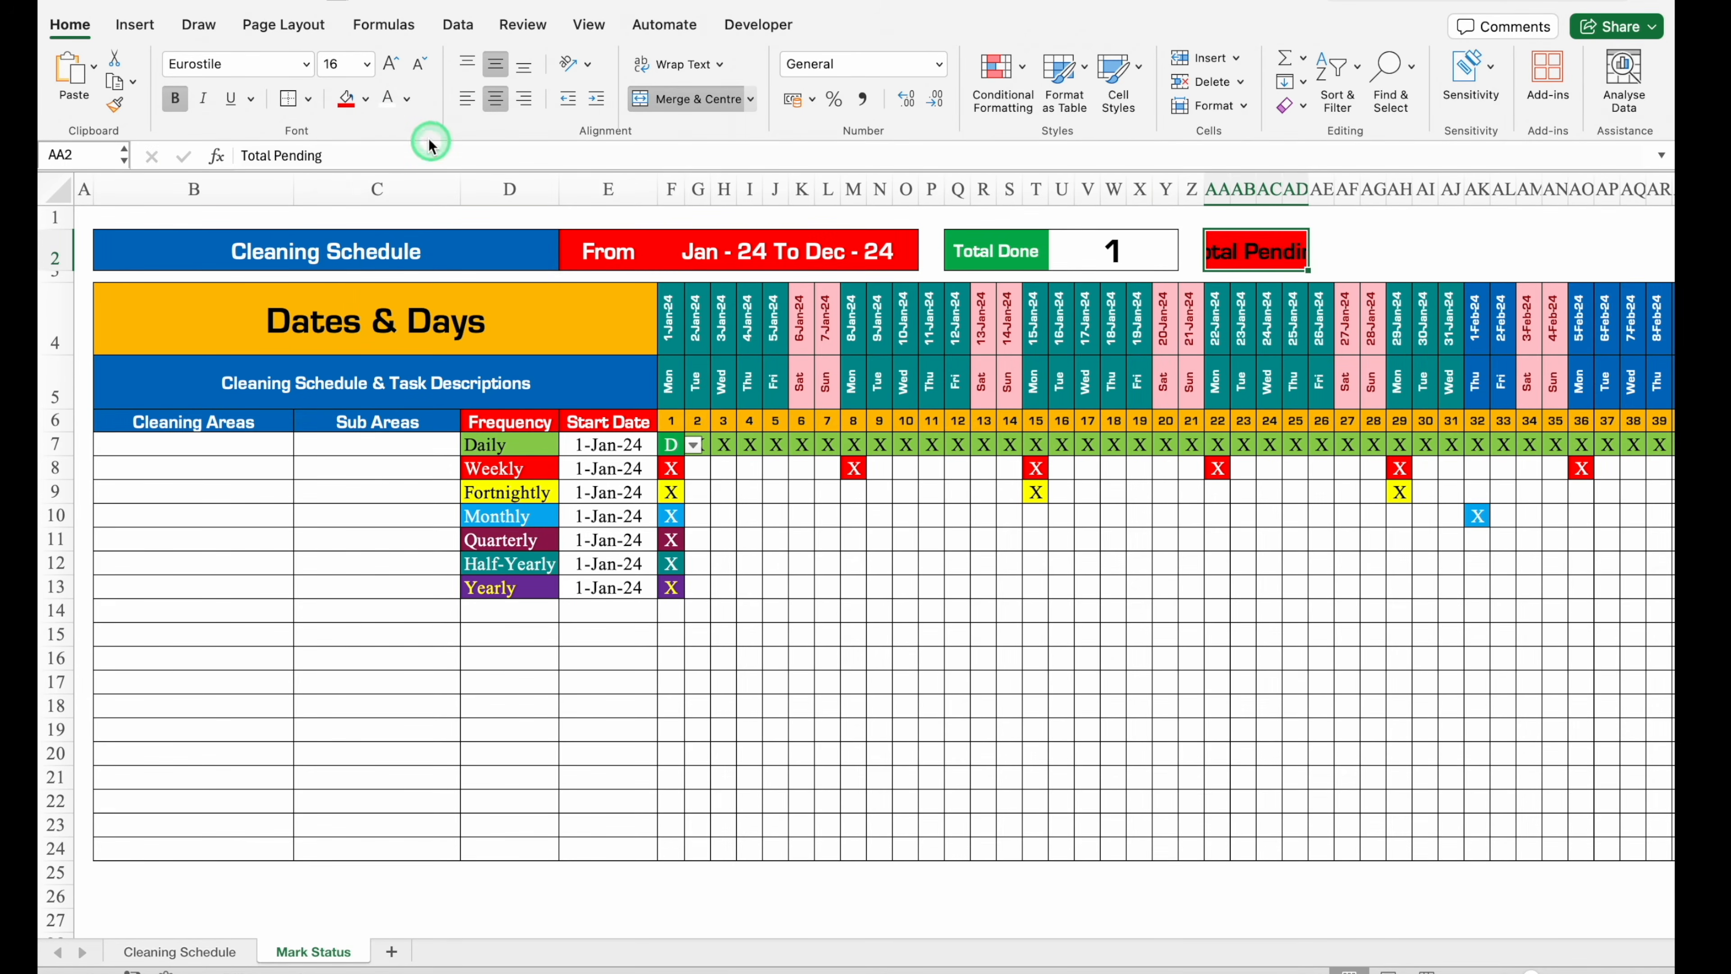
left_click(387, 100)
left_click(419, 63)
left_click(419, 64)
Change the font colour of the Total Done count in U2 to green.
left_click(1103, 252)
left_click(407, 98)
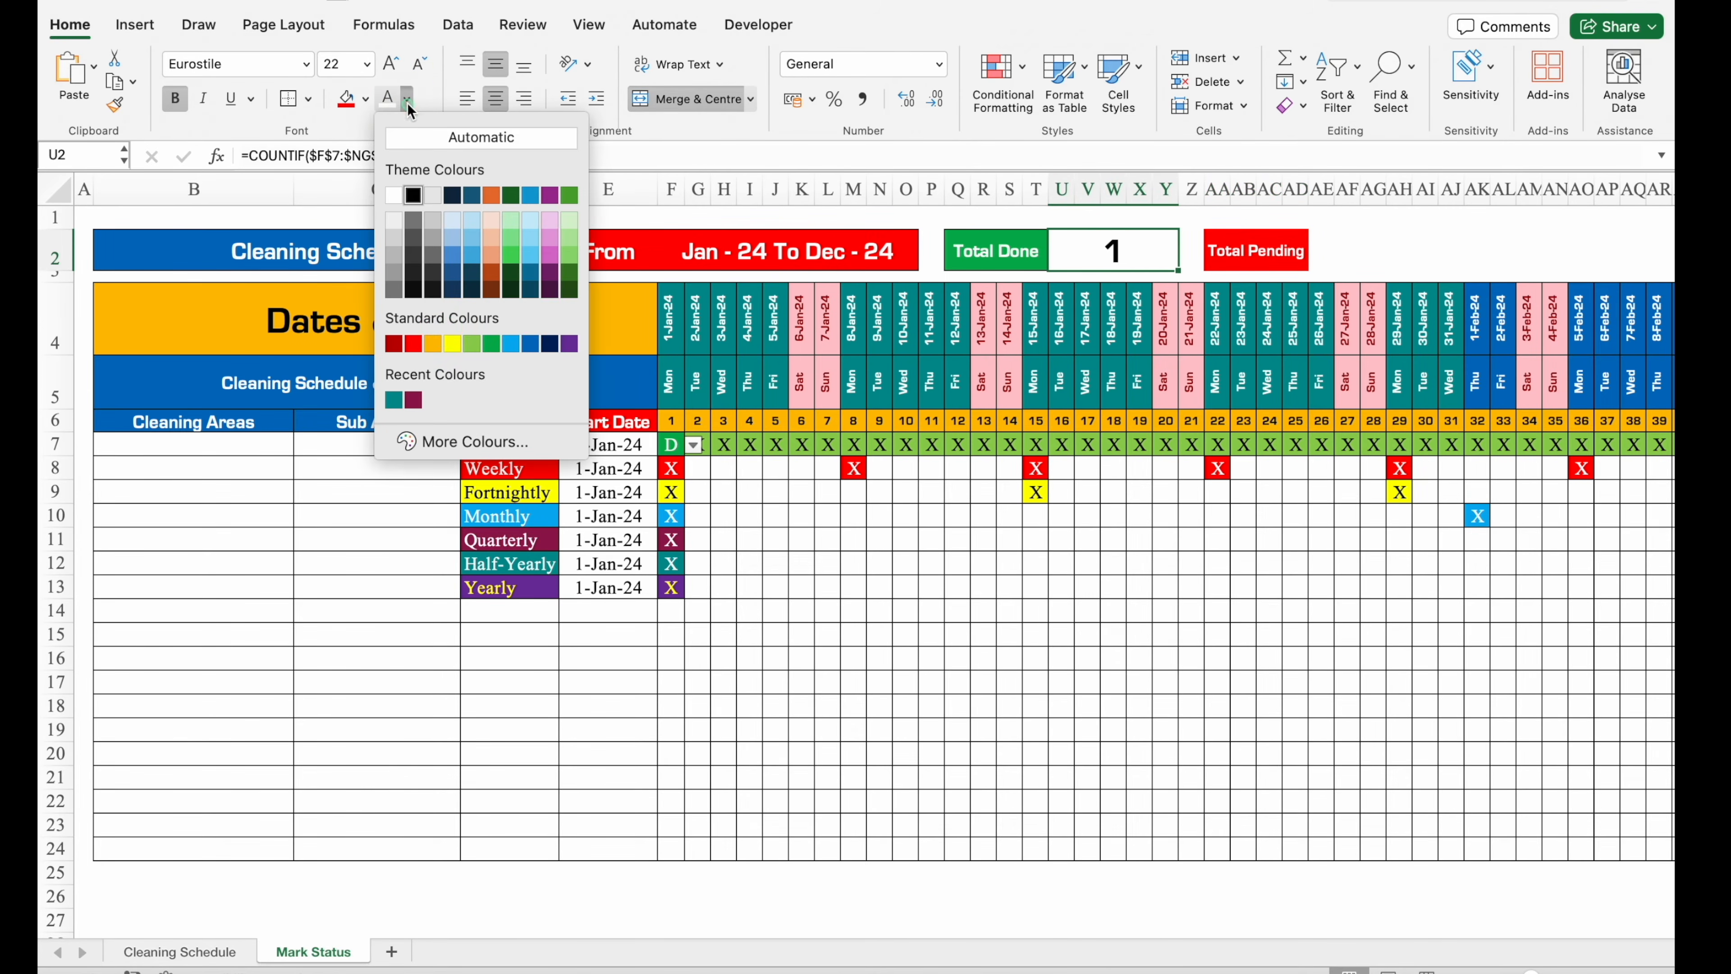
left_click(481, 343)
Merge and centre AE2:AI2 as a red-font result box and put borders around it and the Total Pending label.
left_click_drag(1323, 250, 1394, 244)
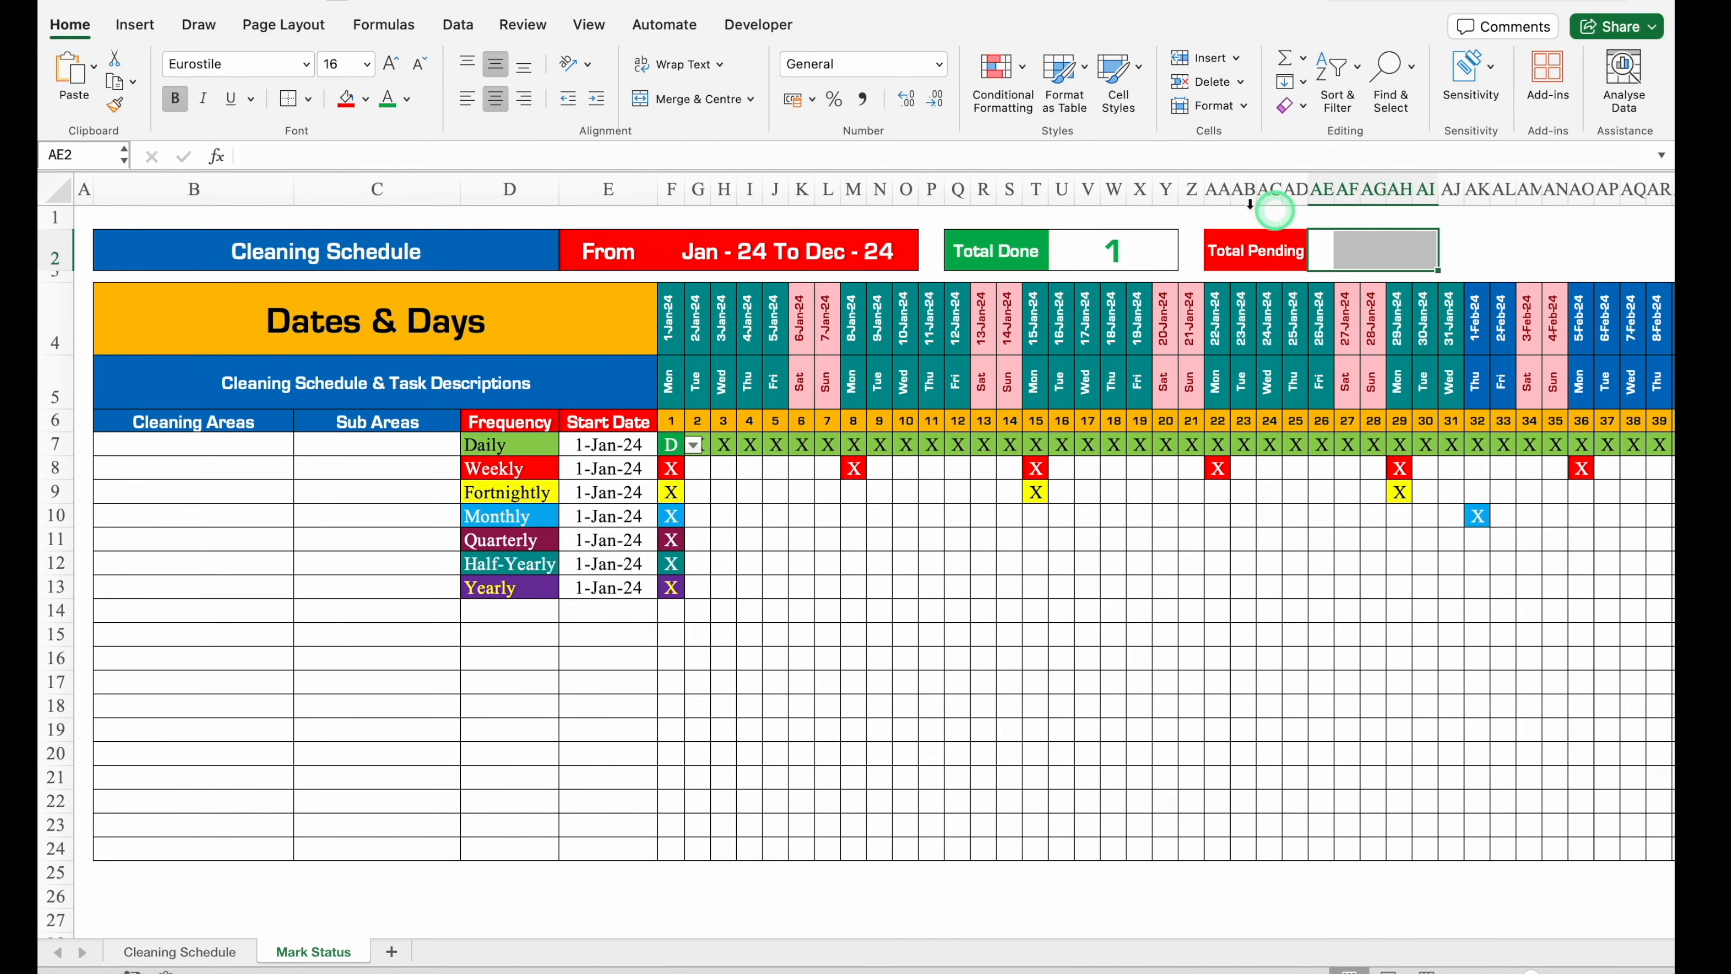
left_click(679, 103)
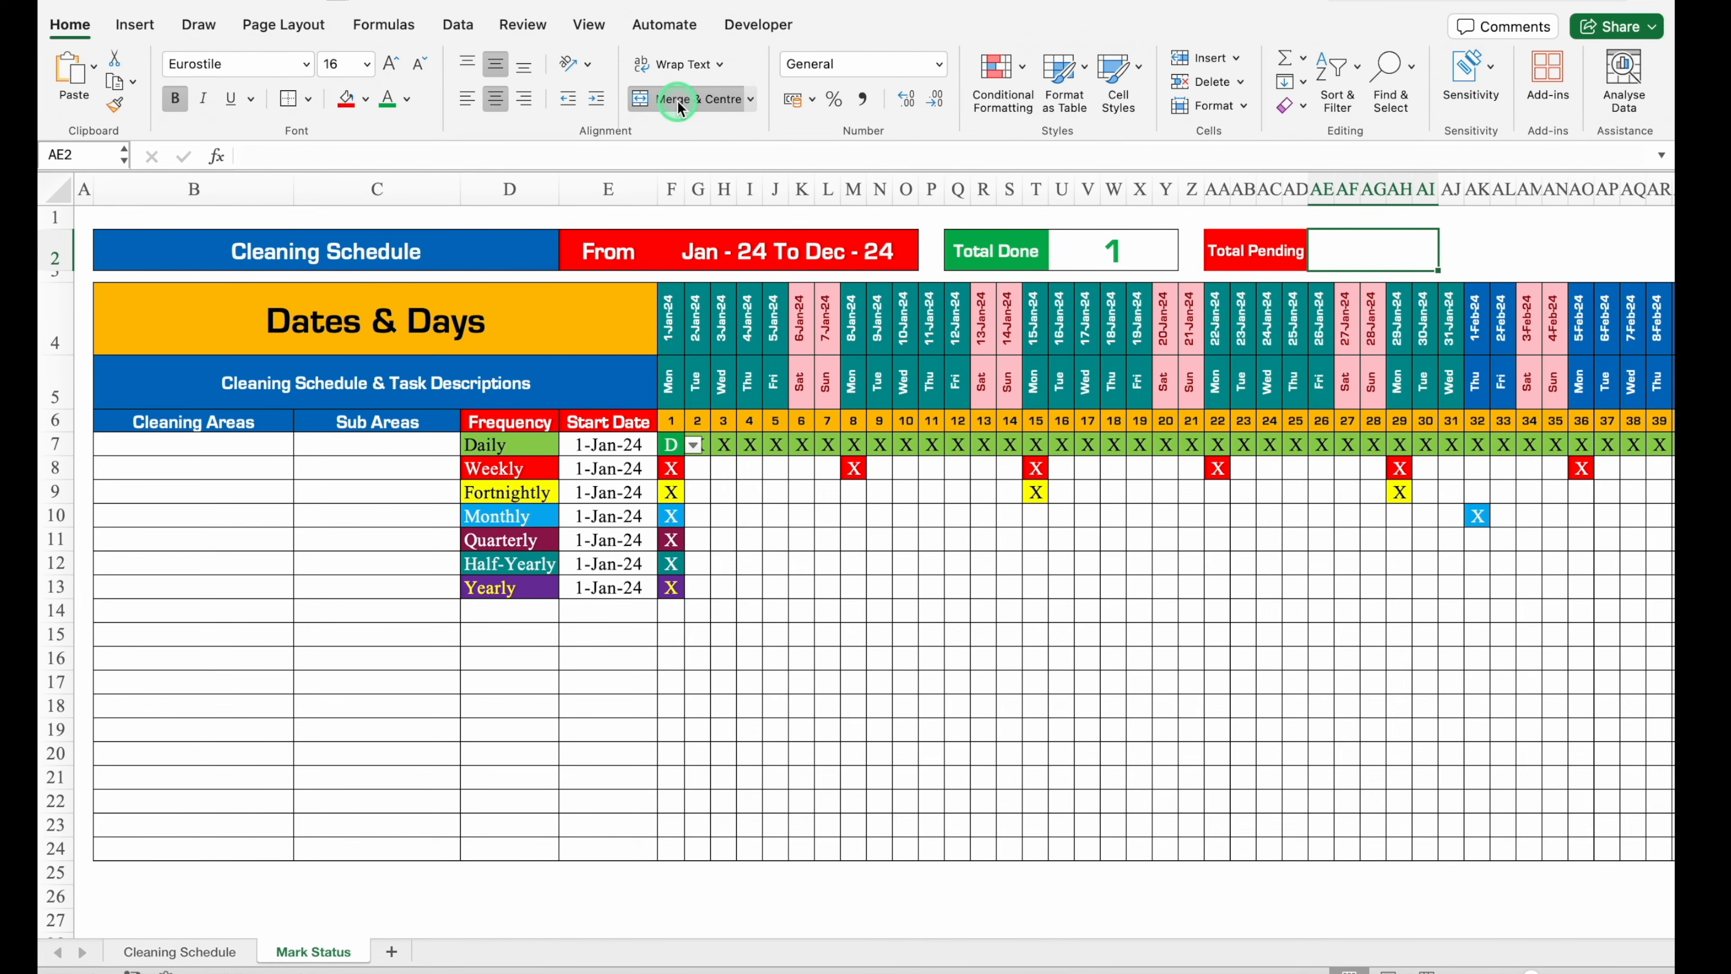
left_click(407, 99)
left_click(414, 344)
left_click_drag(1254, 250, 1417, 250)
left_click(289, 100)
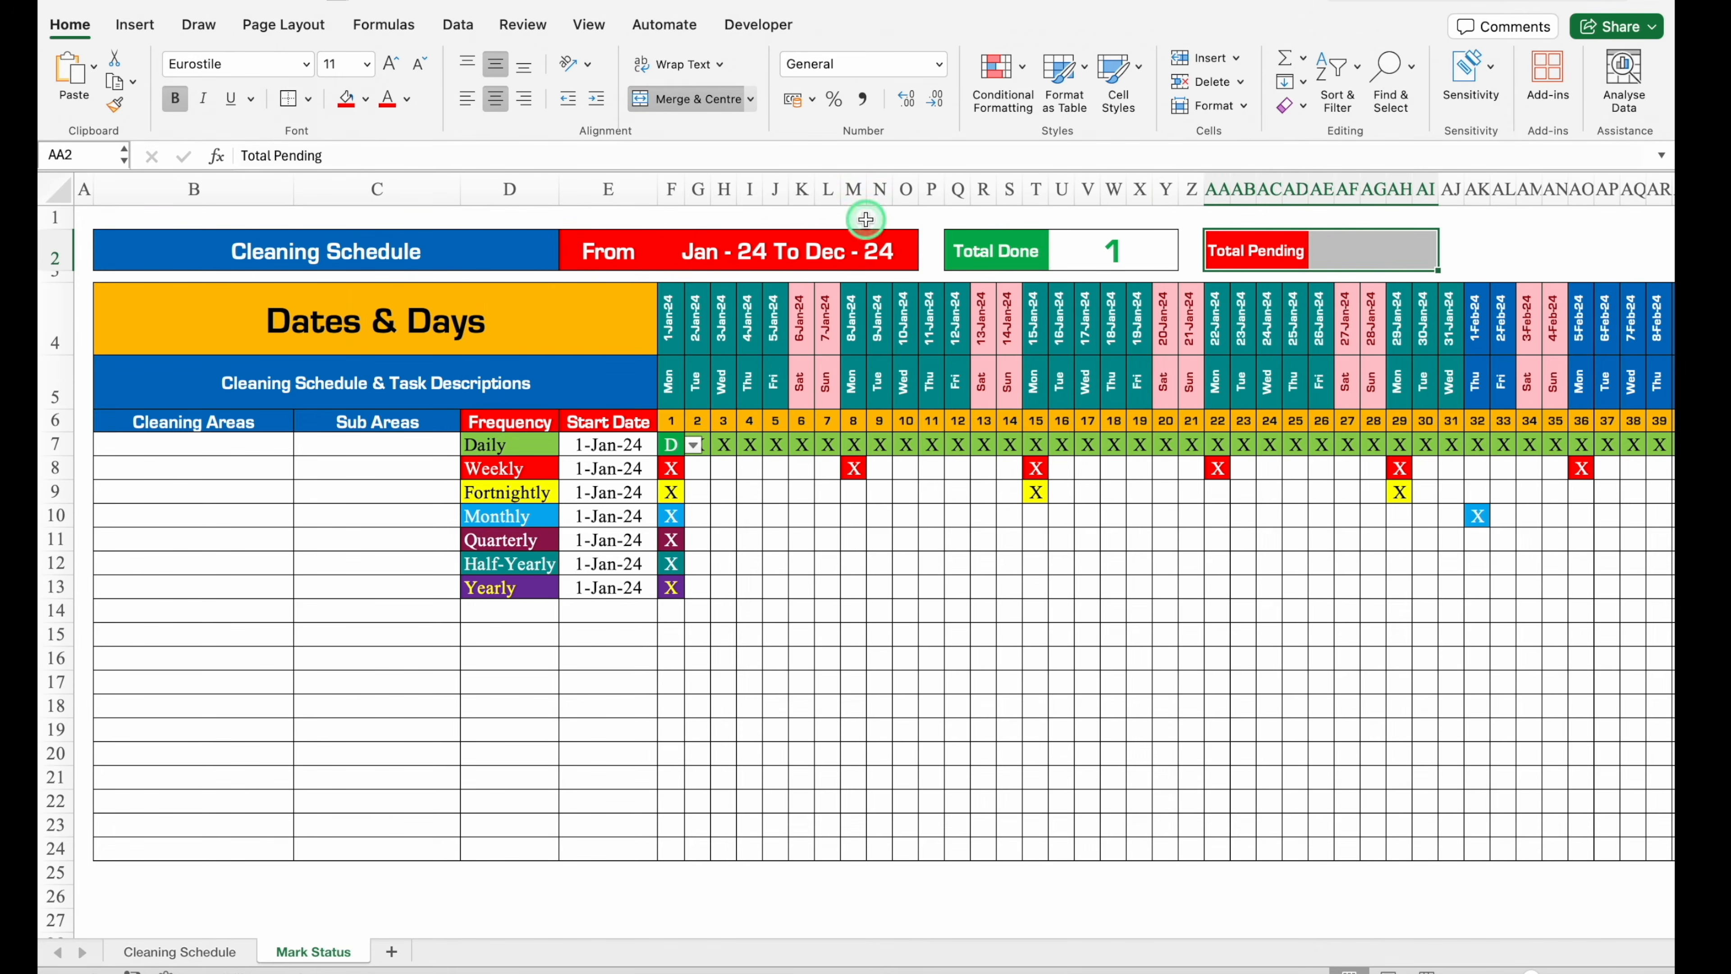
Enter =COUNTIF($F$7:$NG$24,"X") in AE2 to count the pending tasks.
left_click(1374, 259)
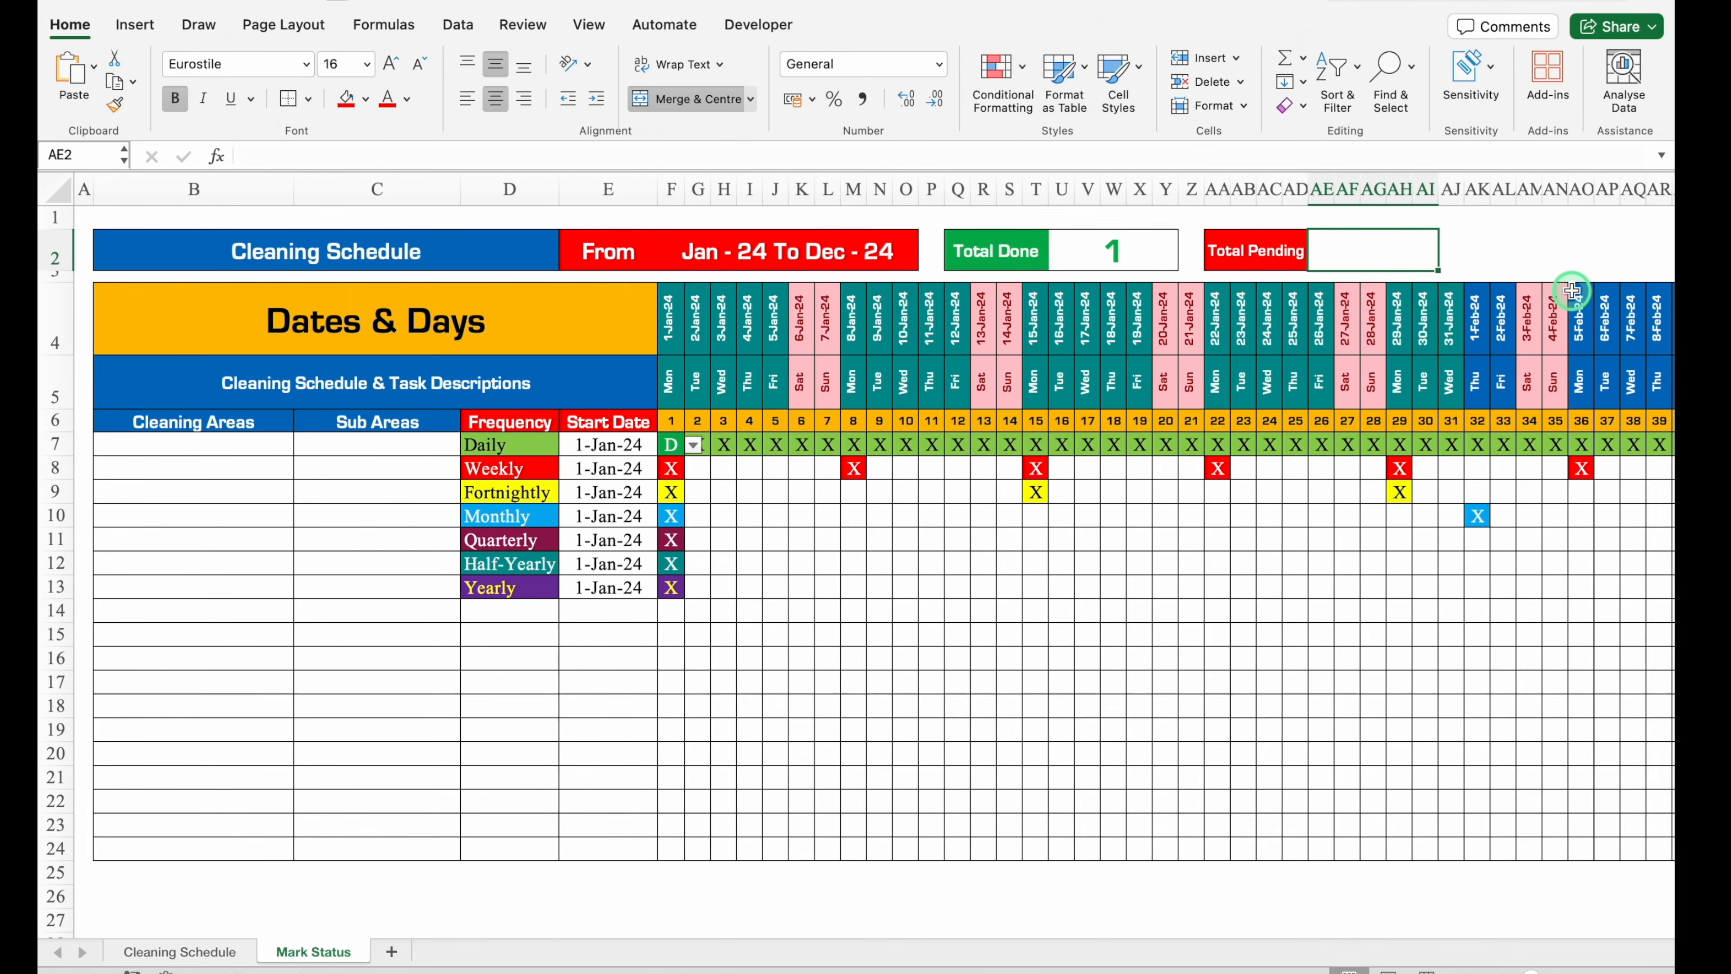
type("=")
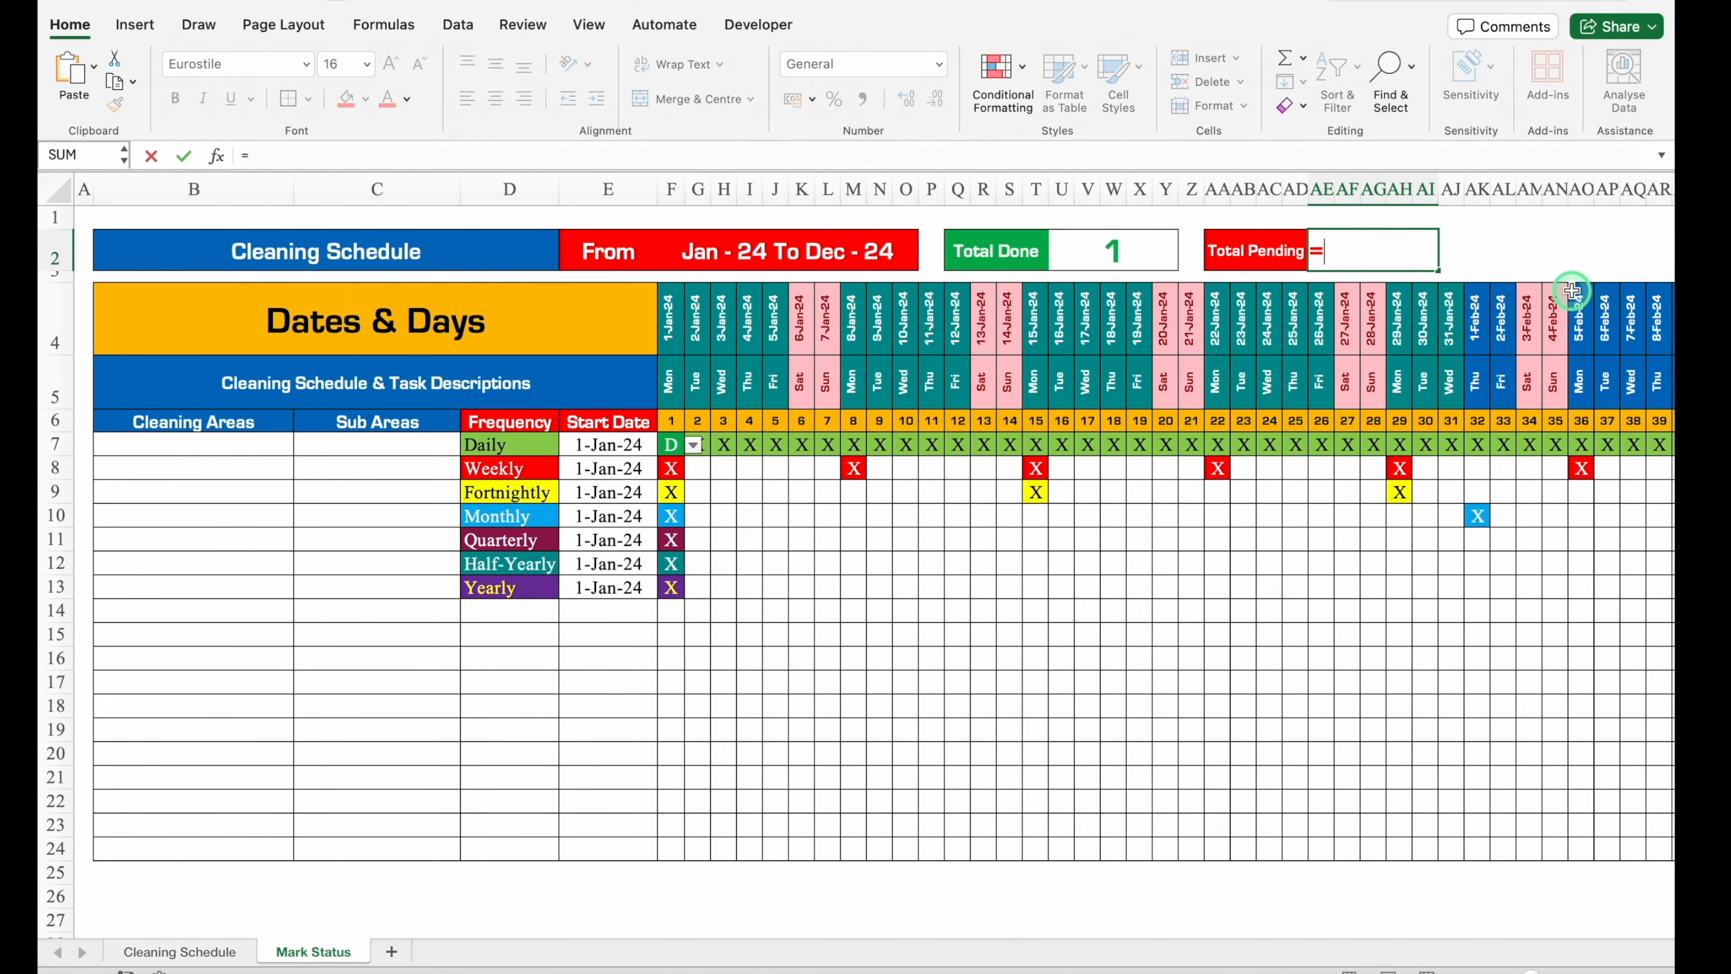
type("countif")
key("Tab")
left_click_drag(671, 444, 676, 849)
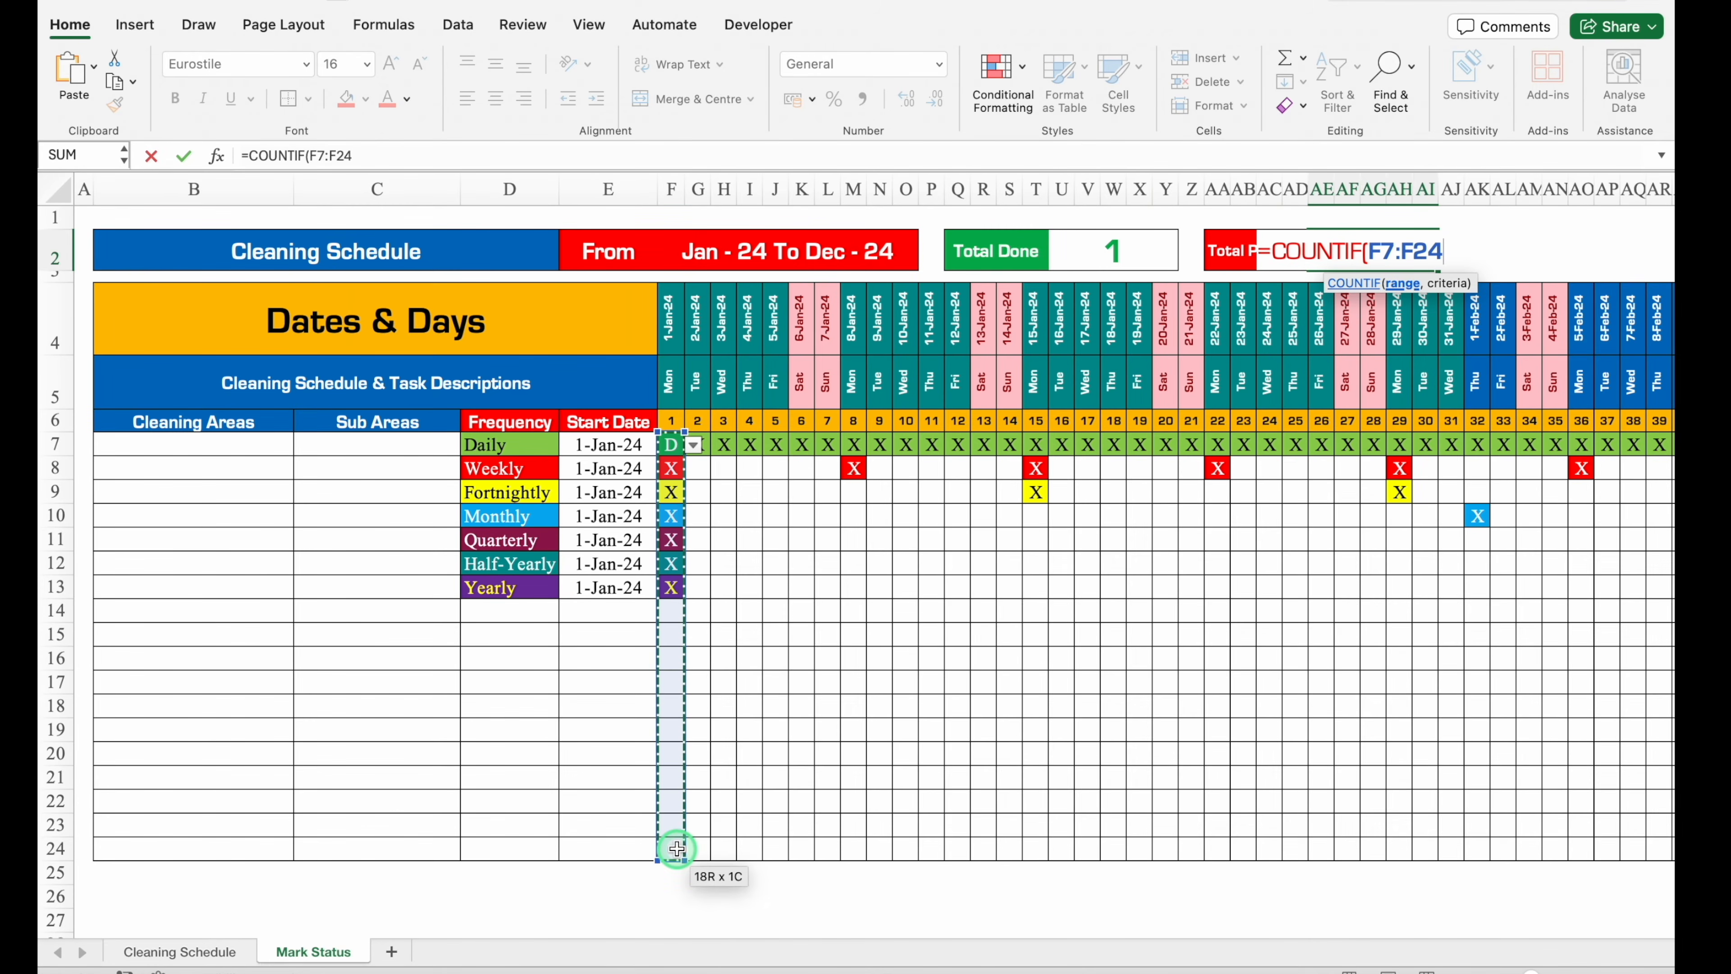
key("ctrl+shift+Right")
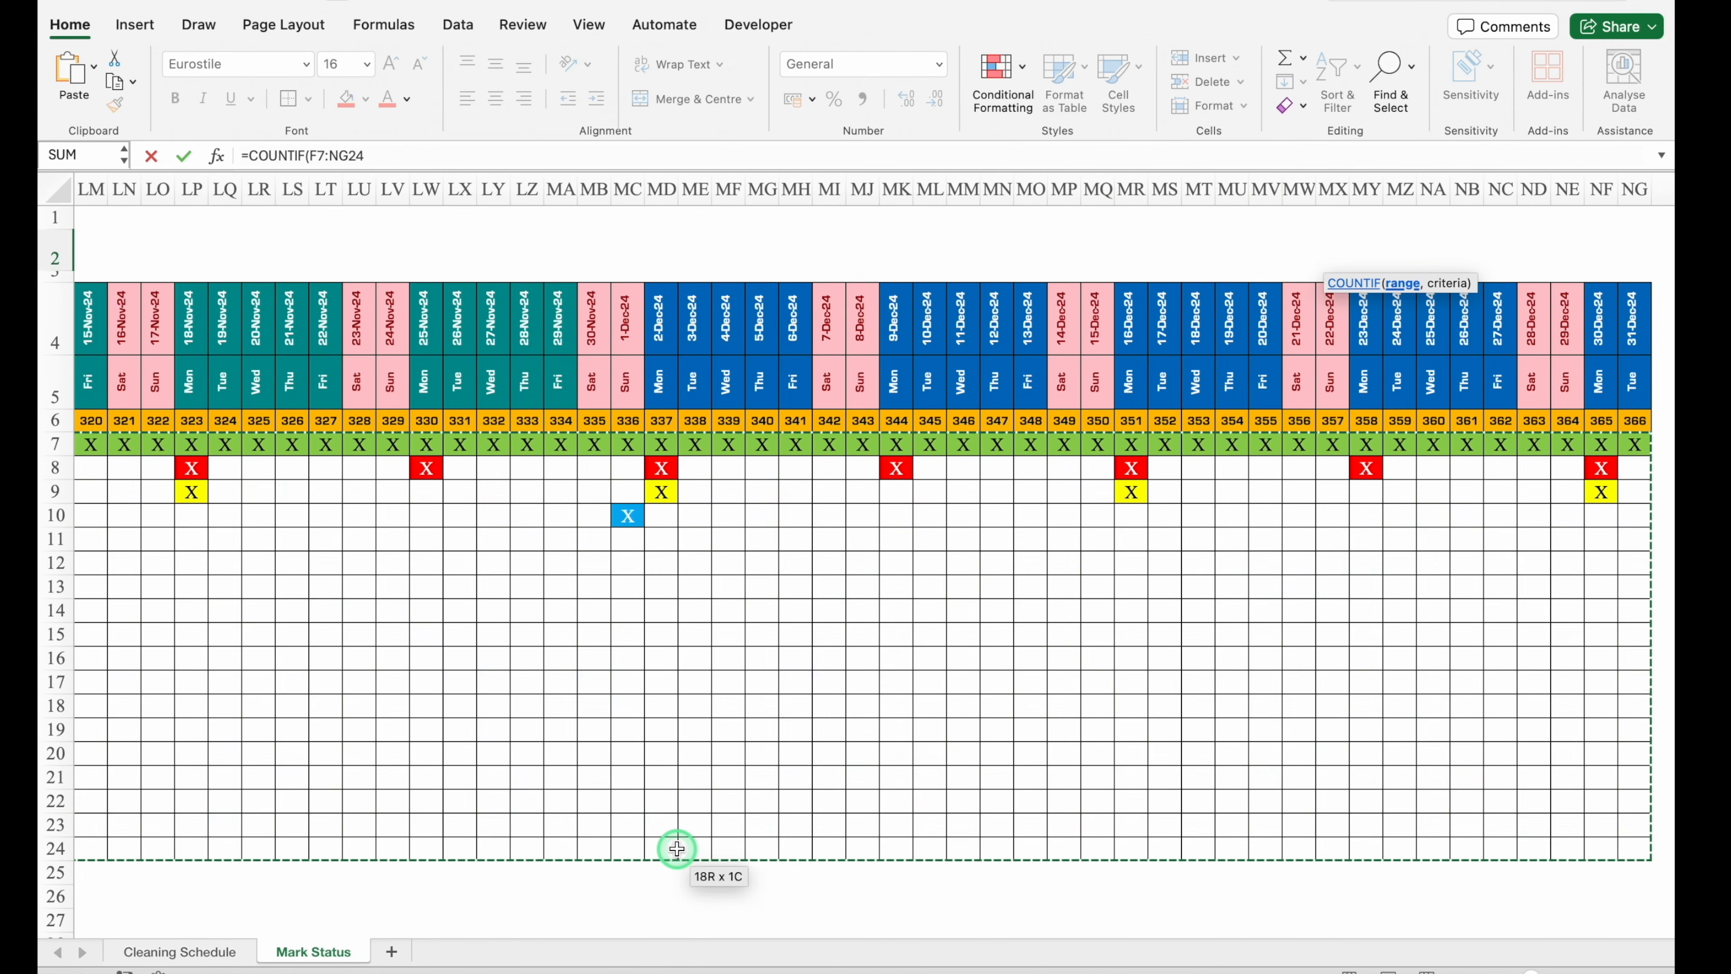
key("F4")
type(",\"")
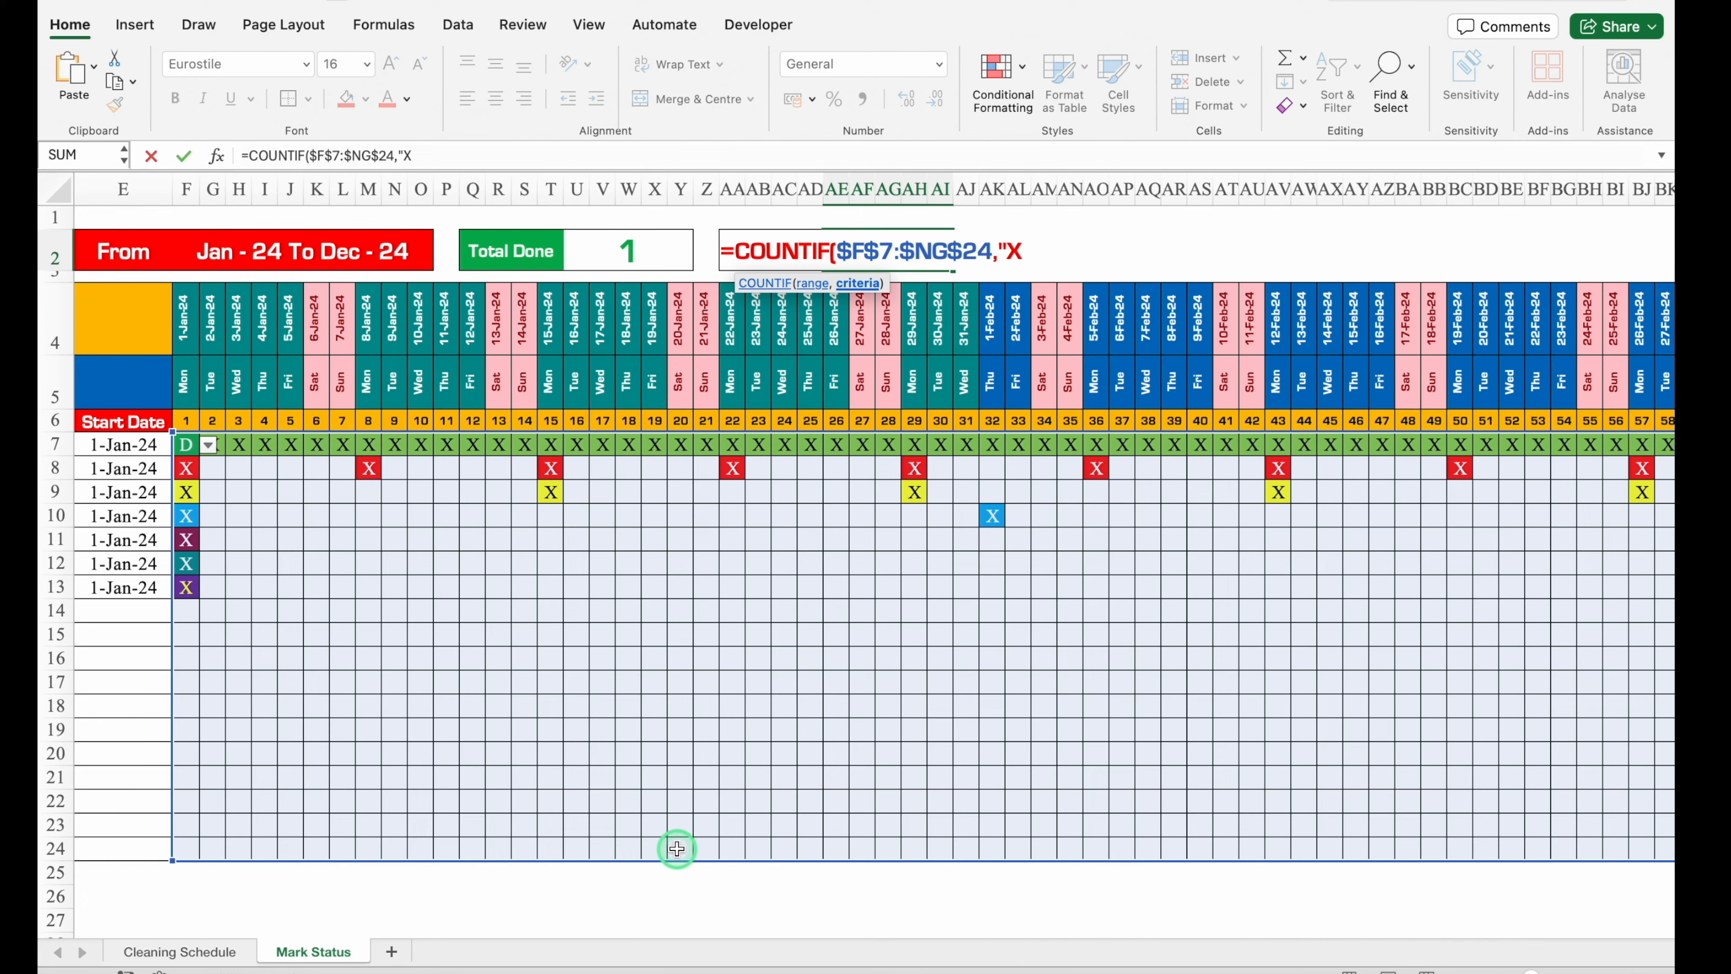
type("X\")")
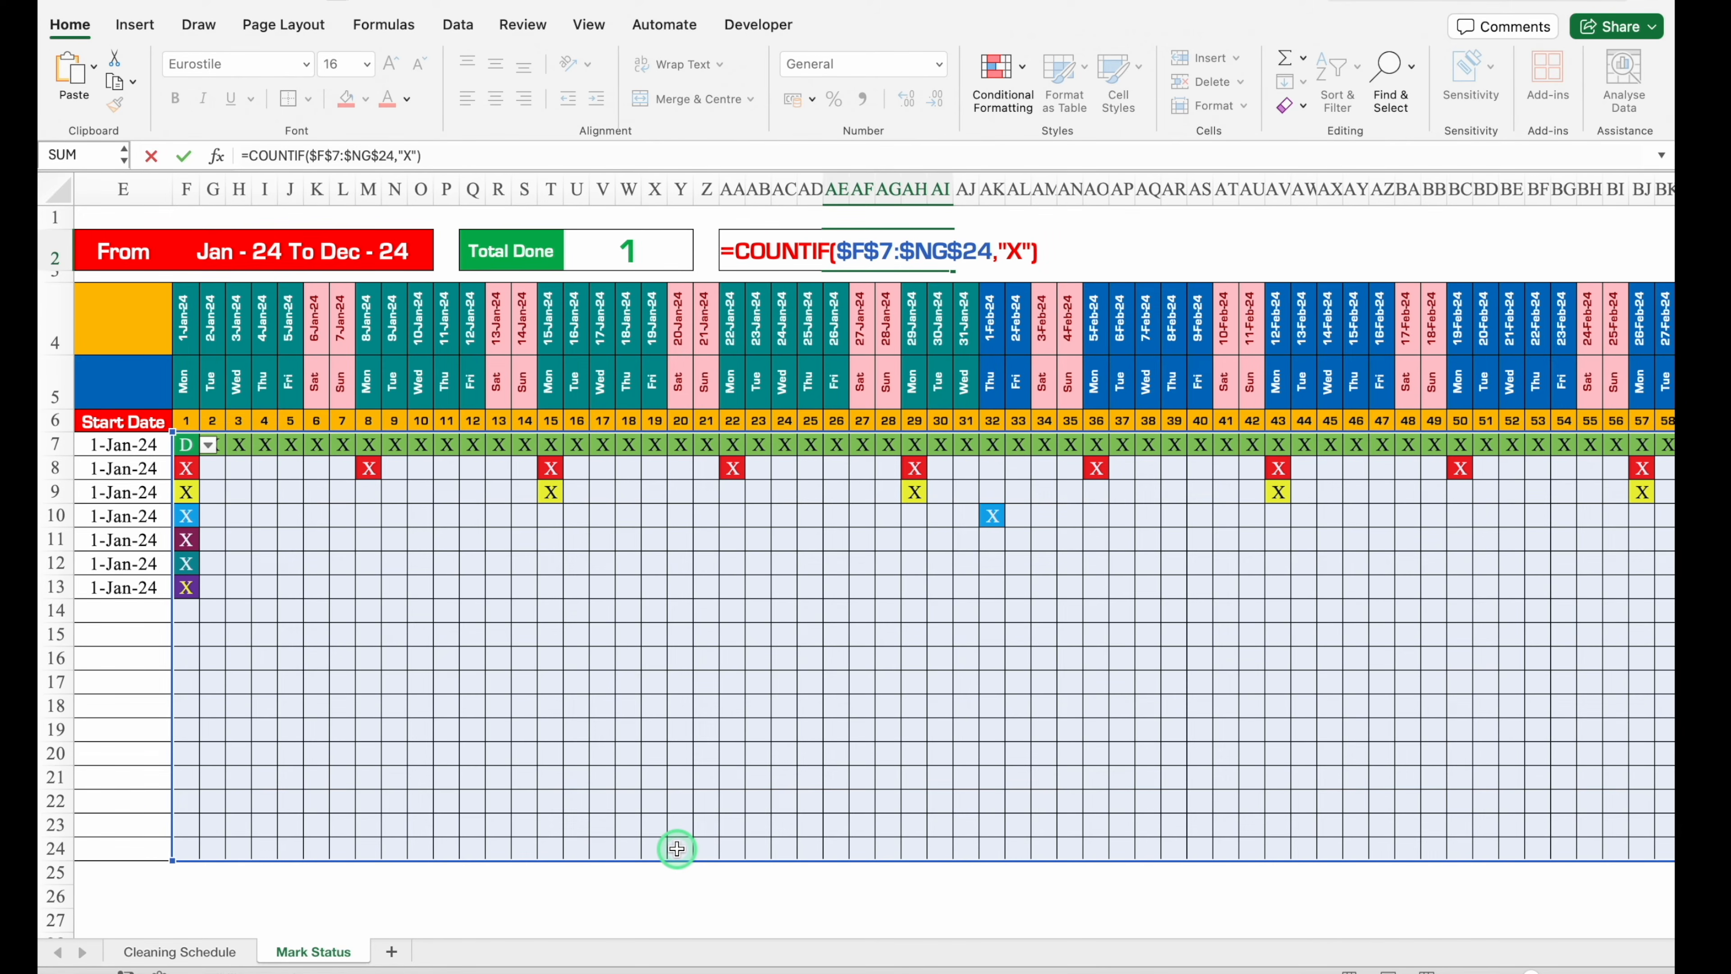
left_click(497, 158)
key("Return")
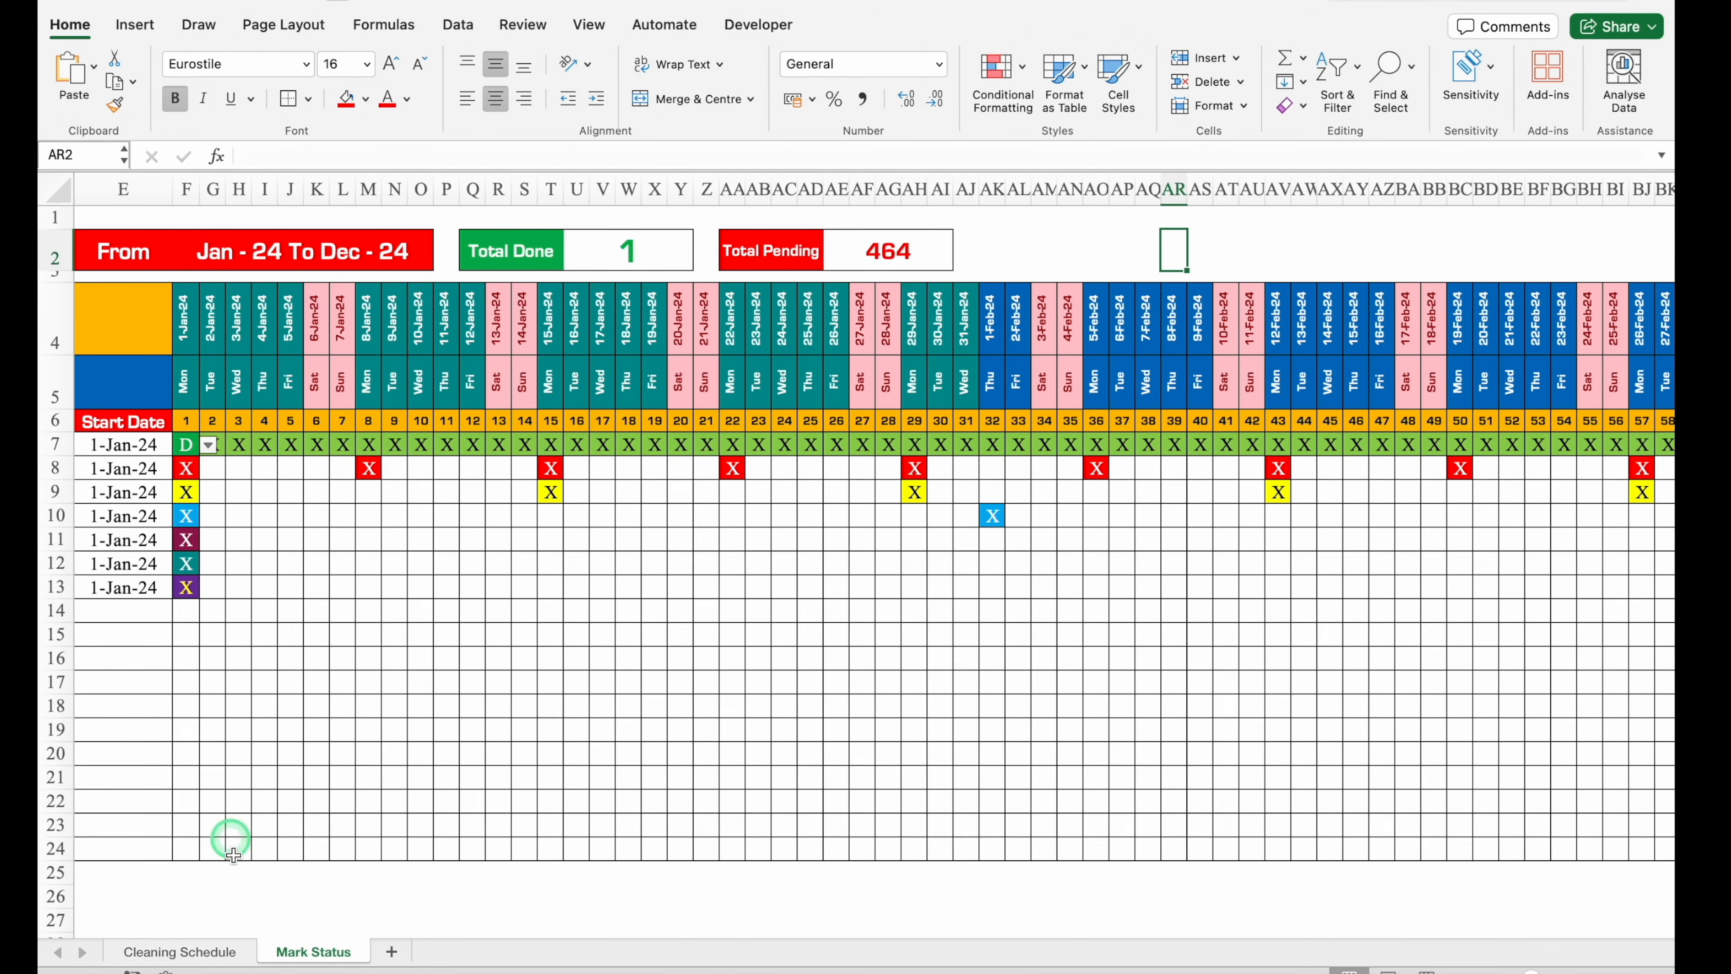
Create a copy of the Mark Status sheet at the end of the workbook.
scroll(117, 928, "left", 5)
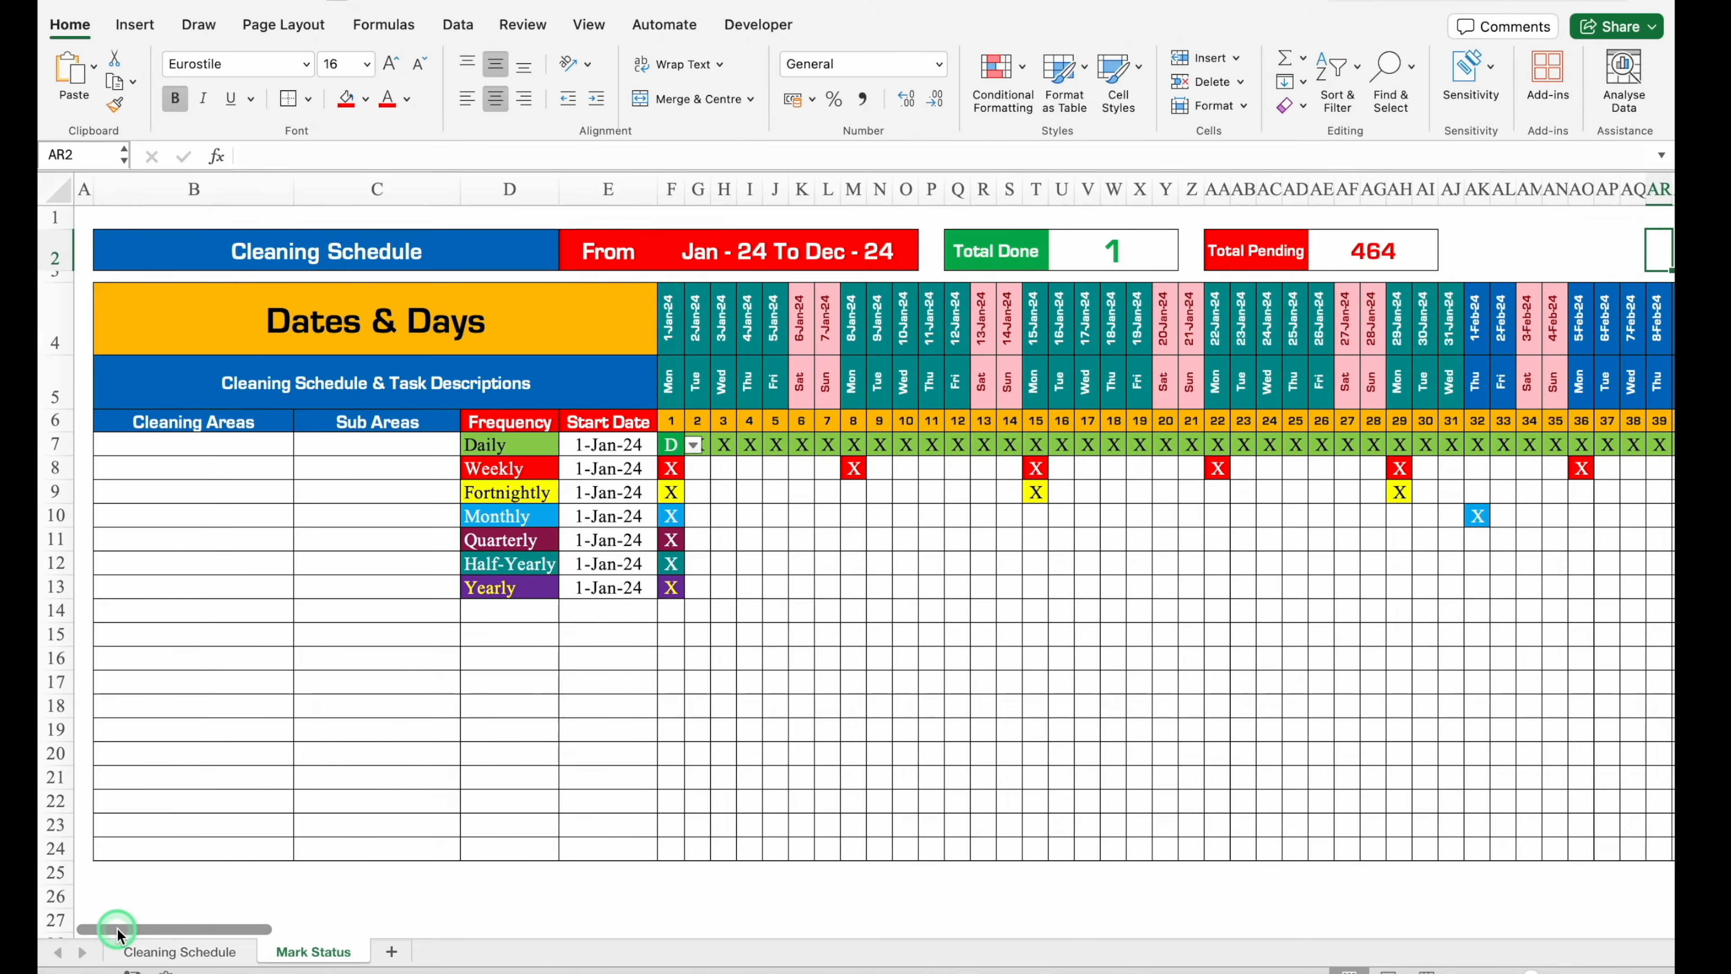
right_click(309, 953)
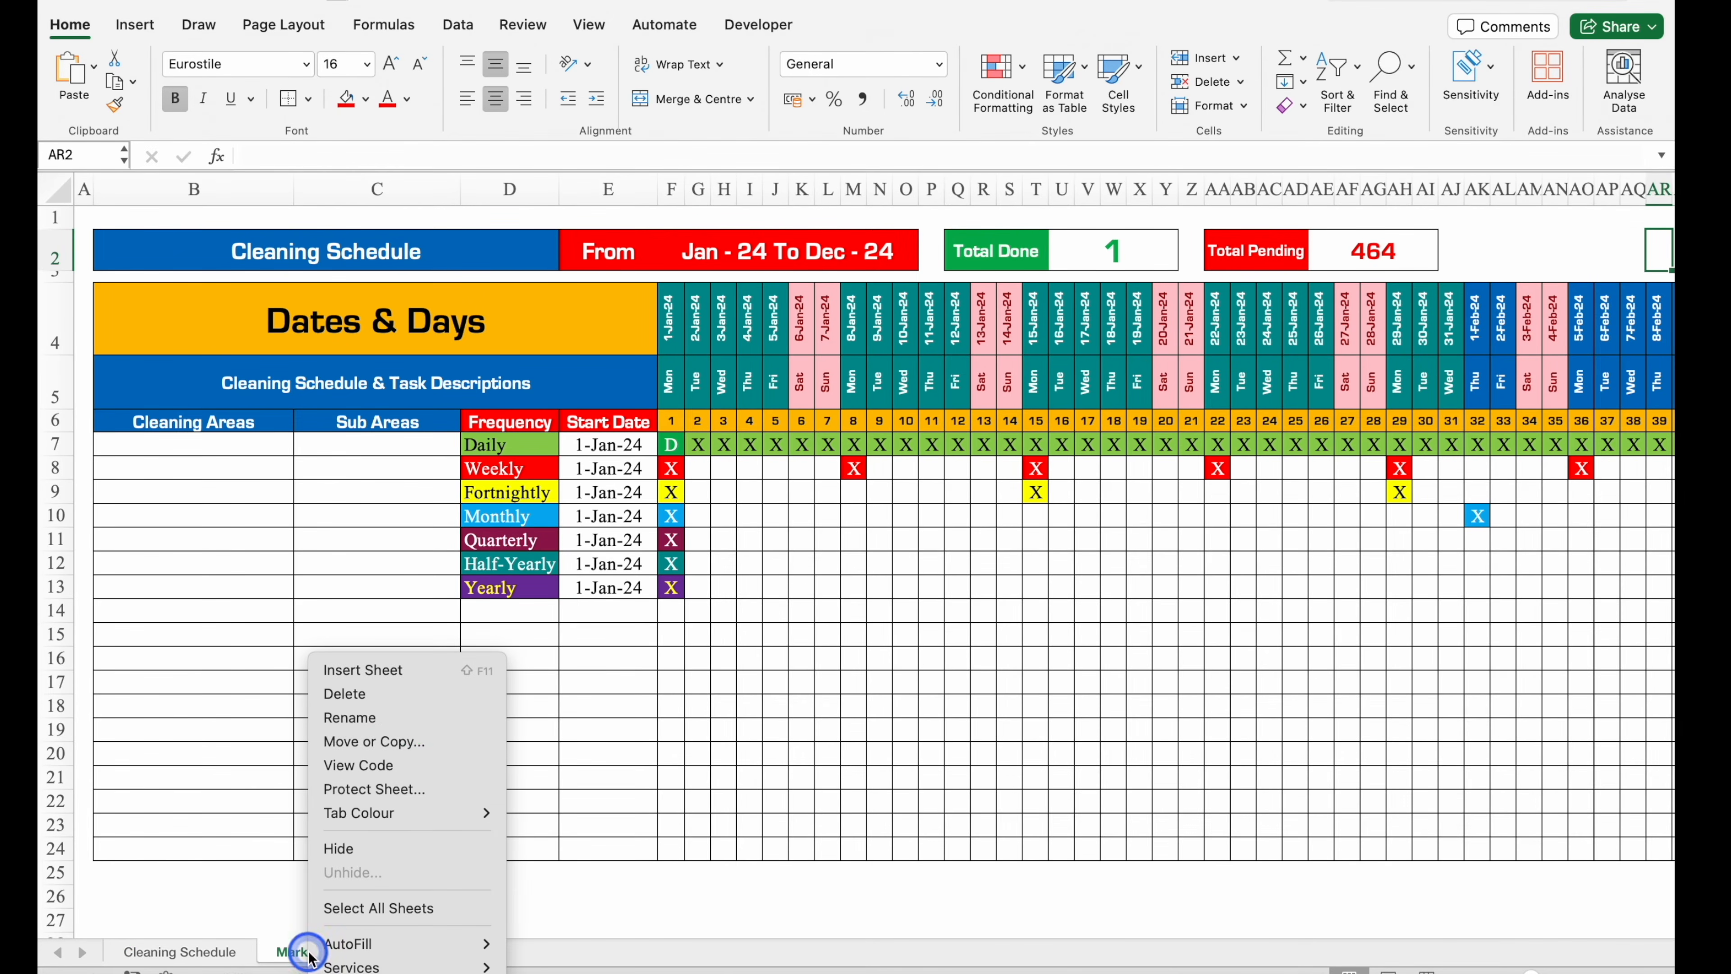
left_click(409, 742)
left_click(374, 741)
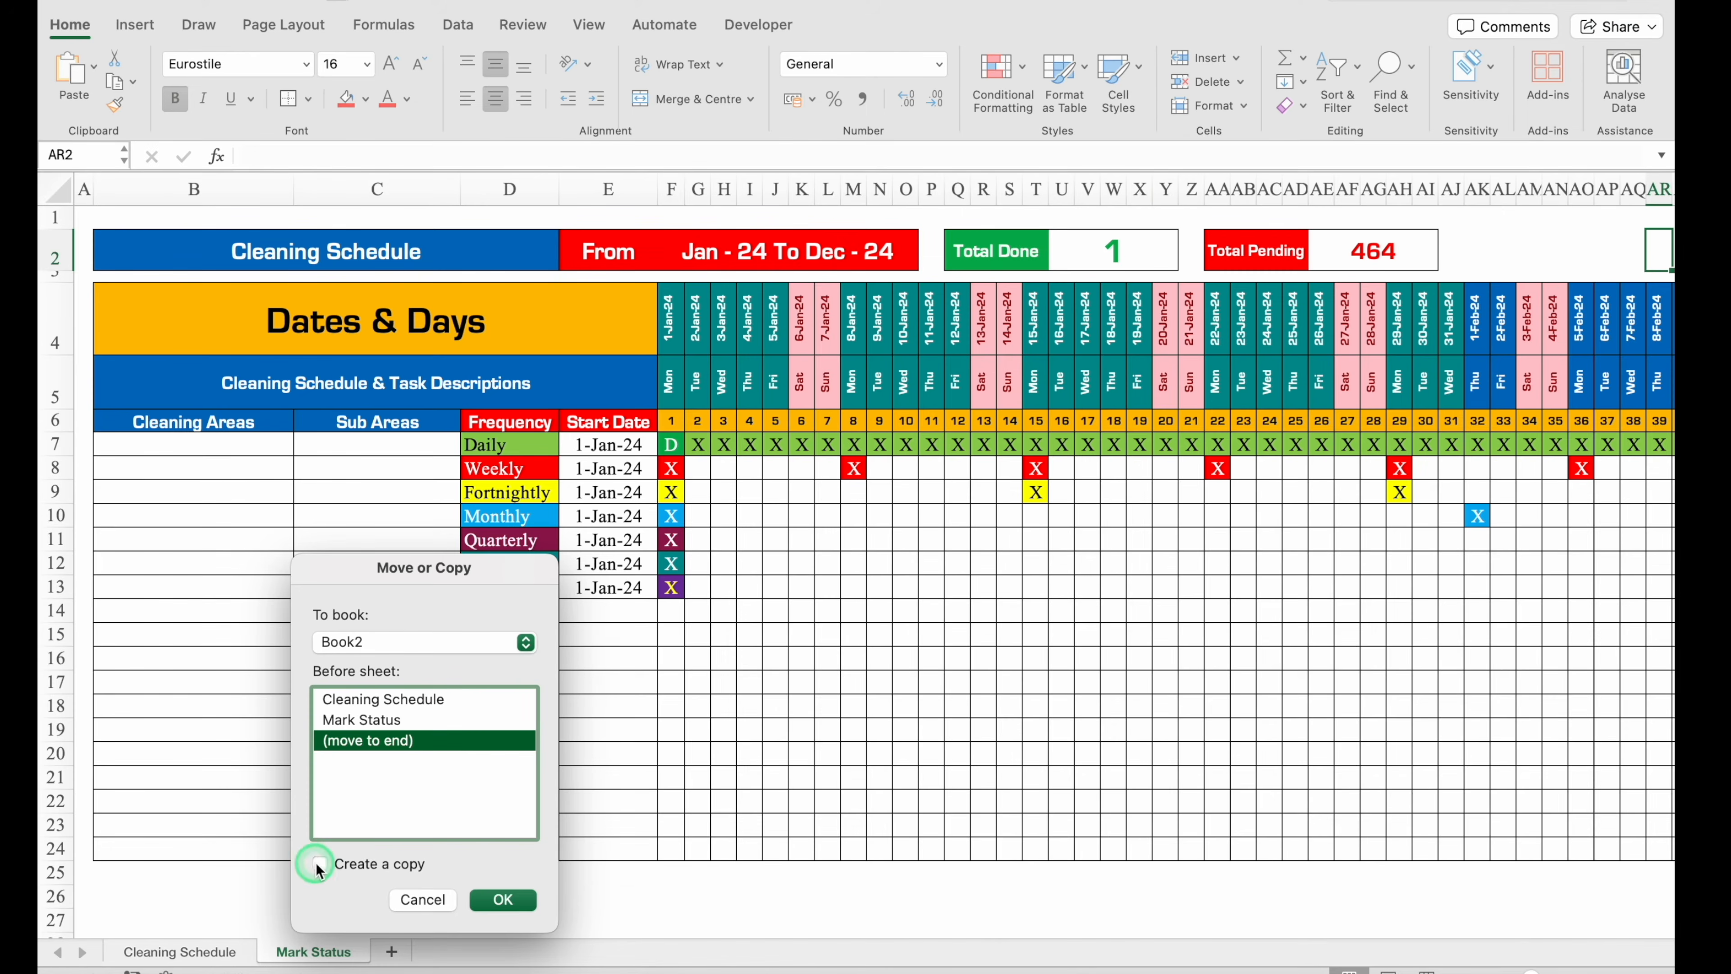
left_click(502, 900)
Rename the copied sheet as Filtered List.
left_click(470, 952)
double_click(470, 950)
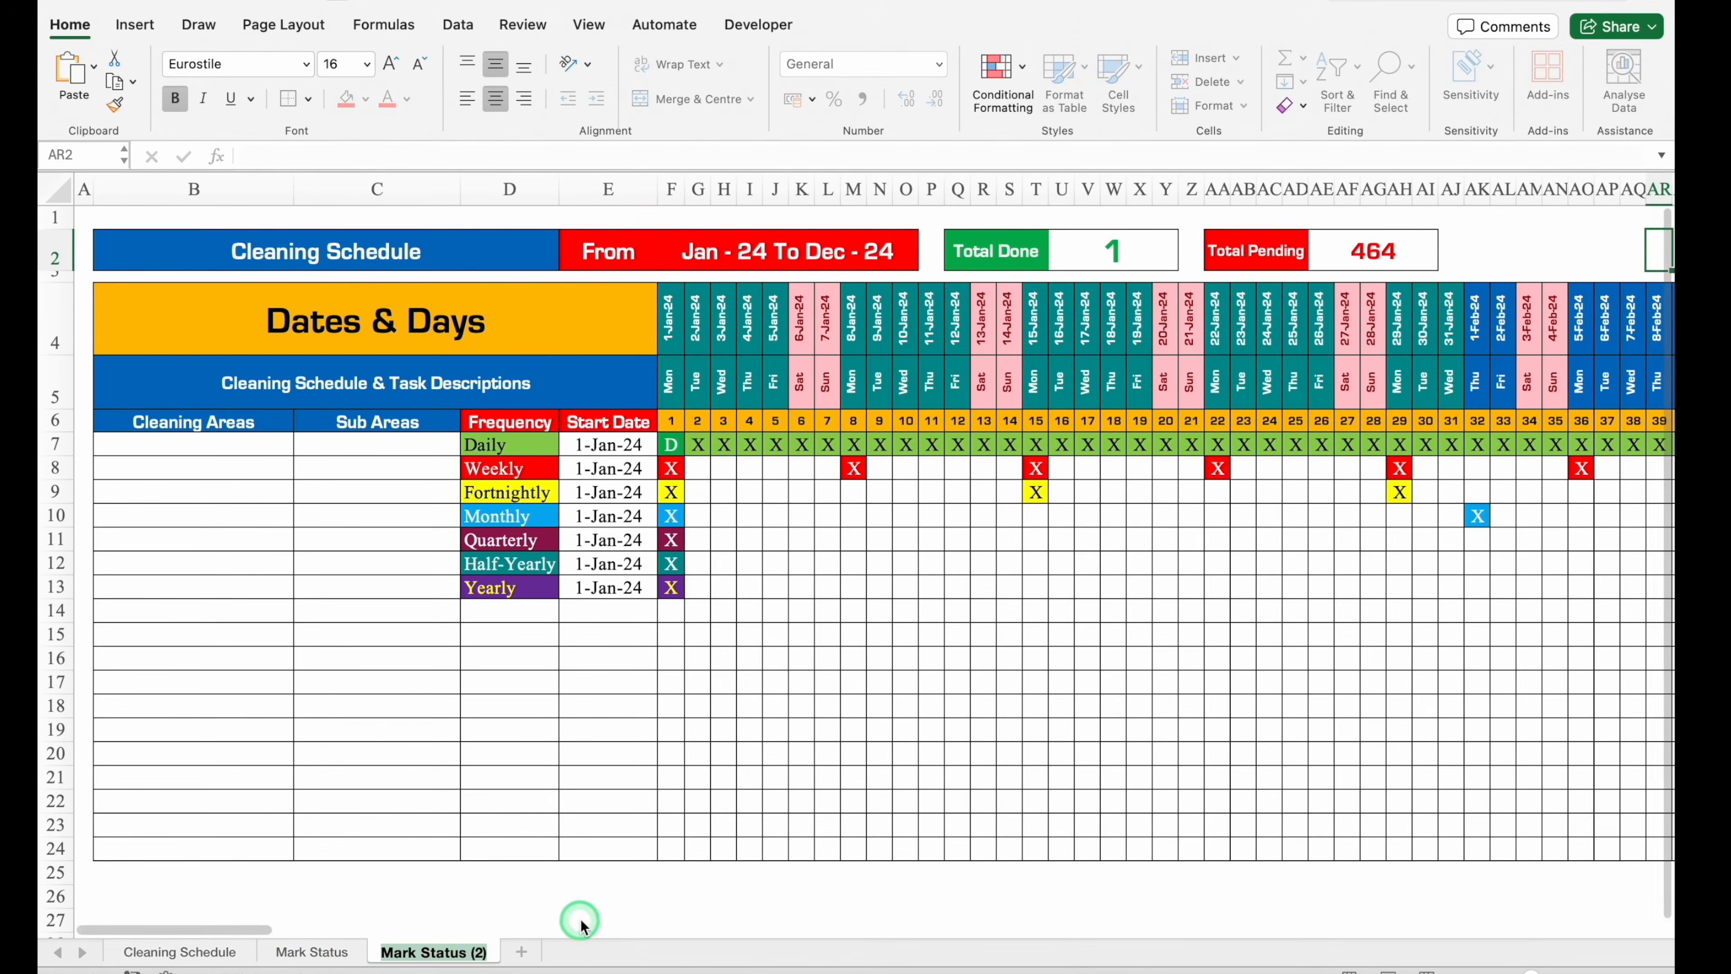
type("Filtered List")
left_click(581, 899)
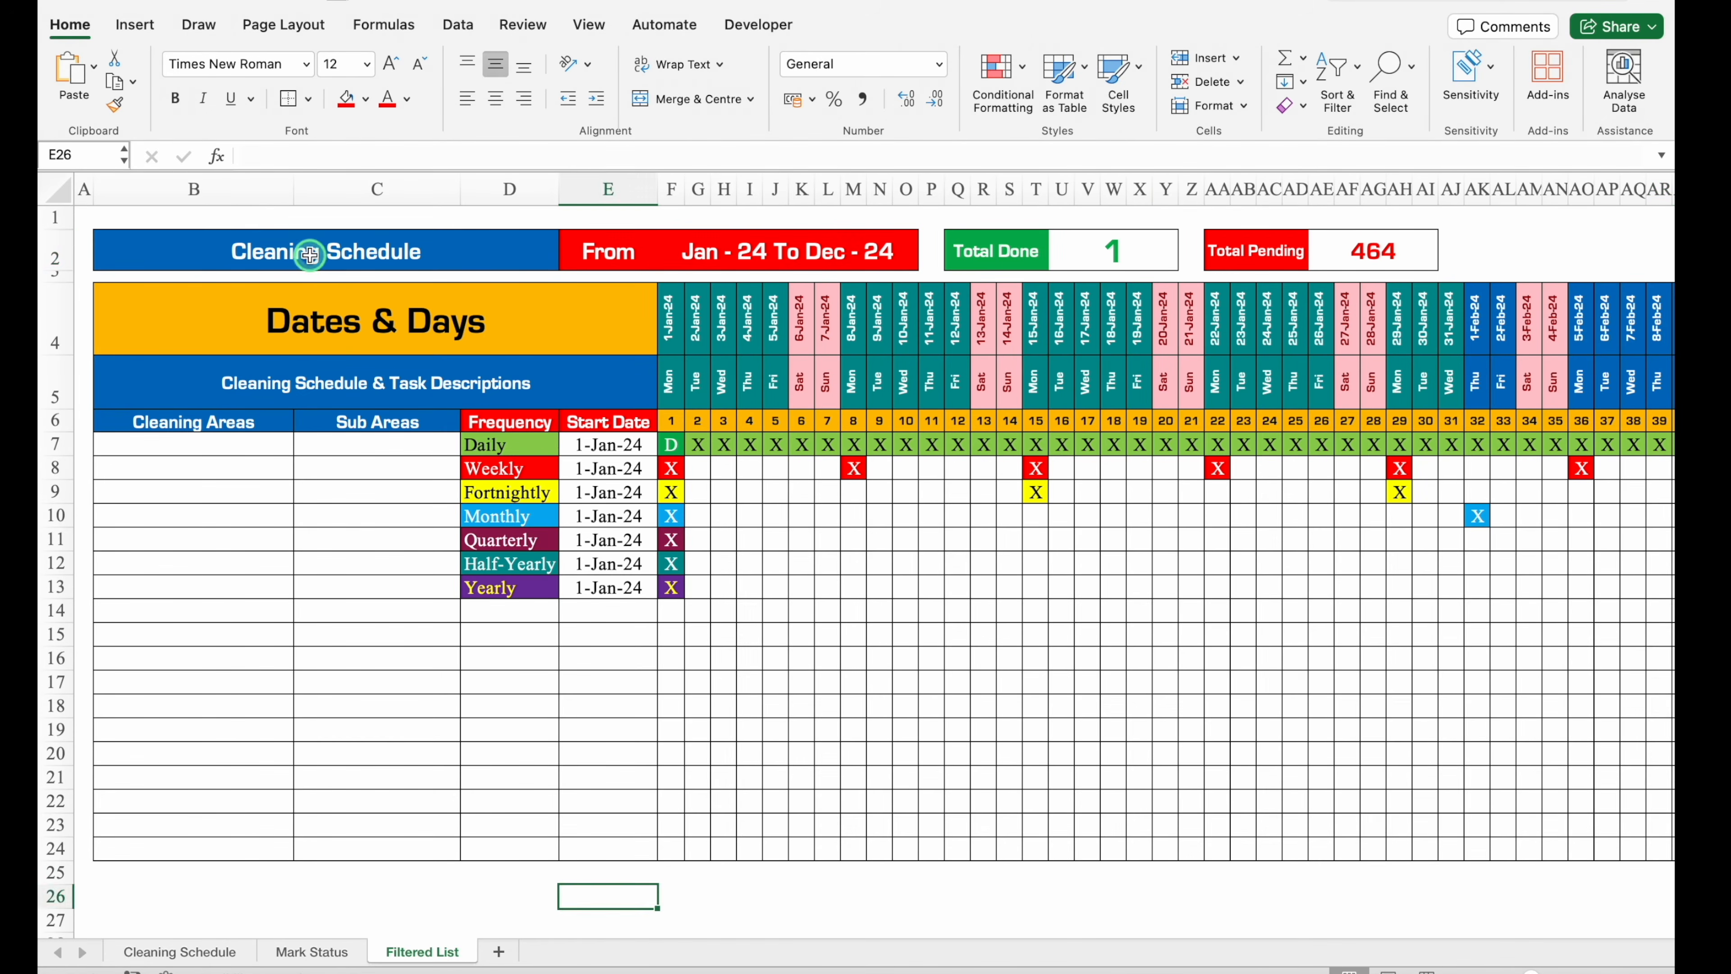
Replace the Filtered List sheet's title in B2 with "Select Date Range To Check Status".
left_click(311, 253)
key("Delete")
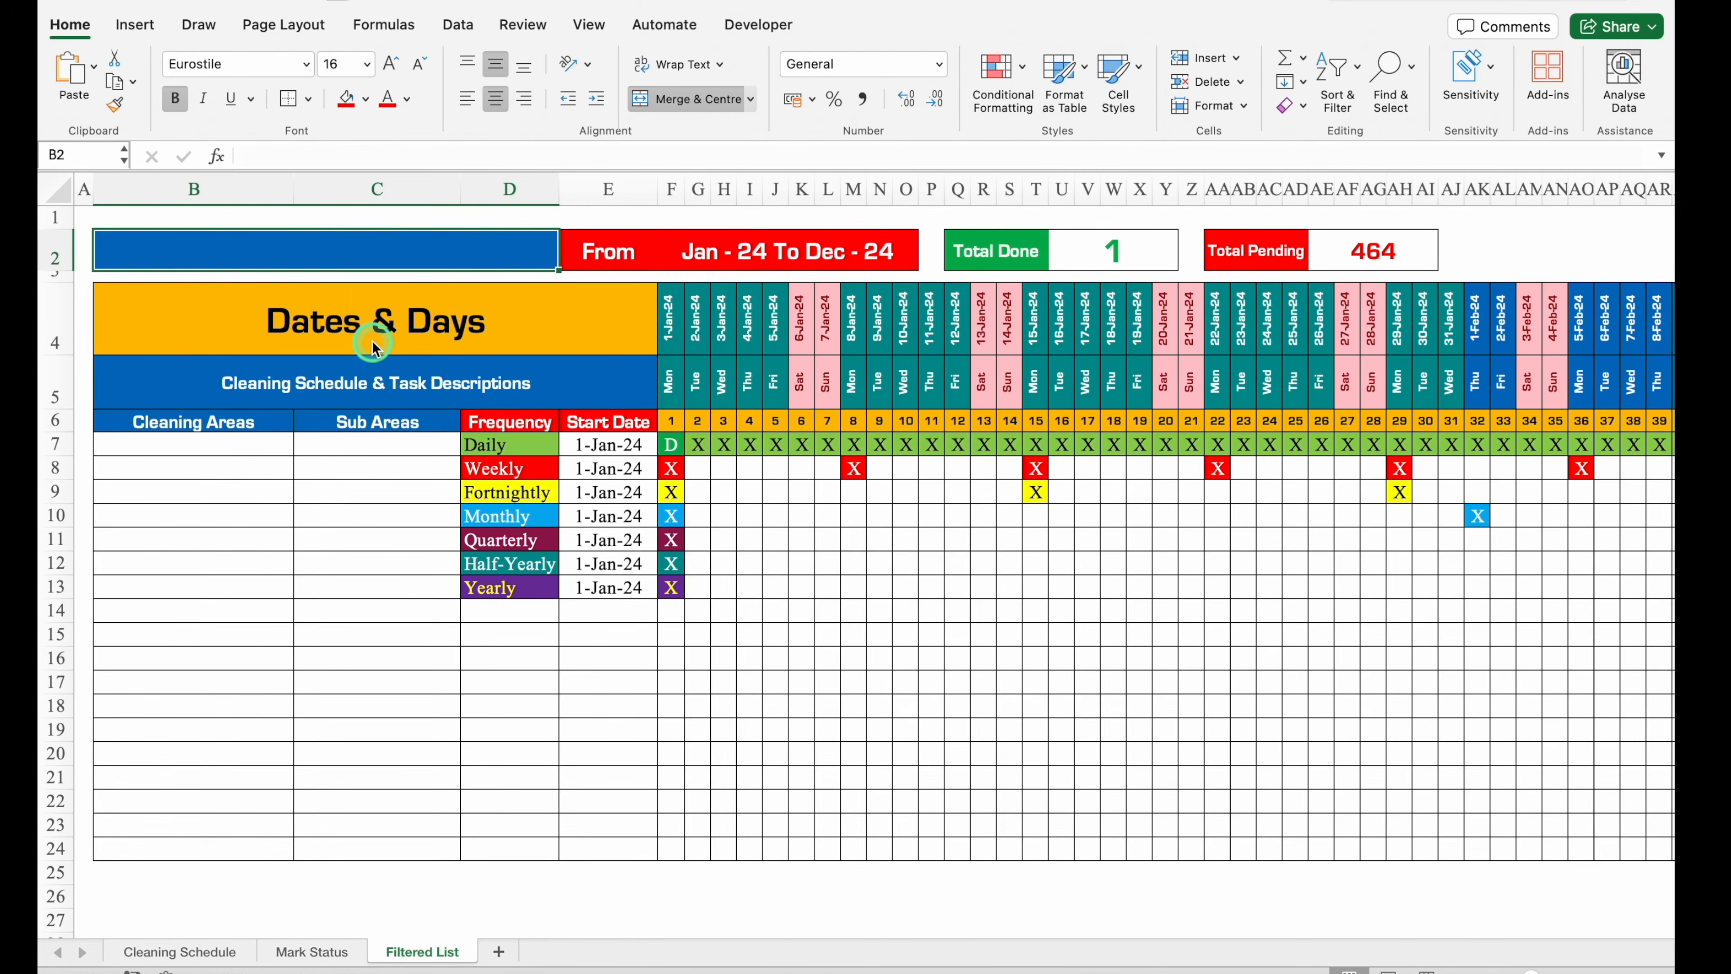
type("S")
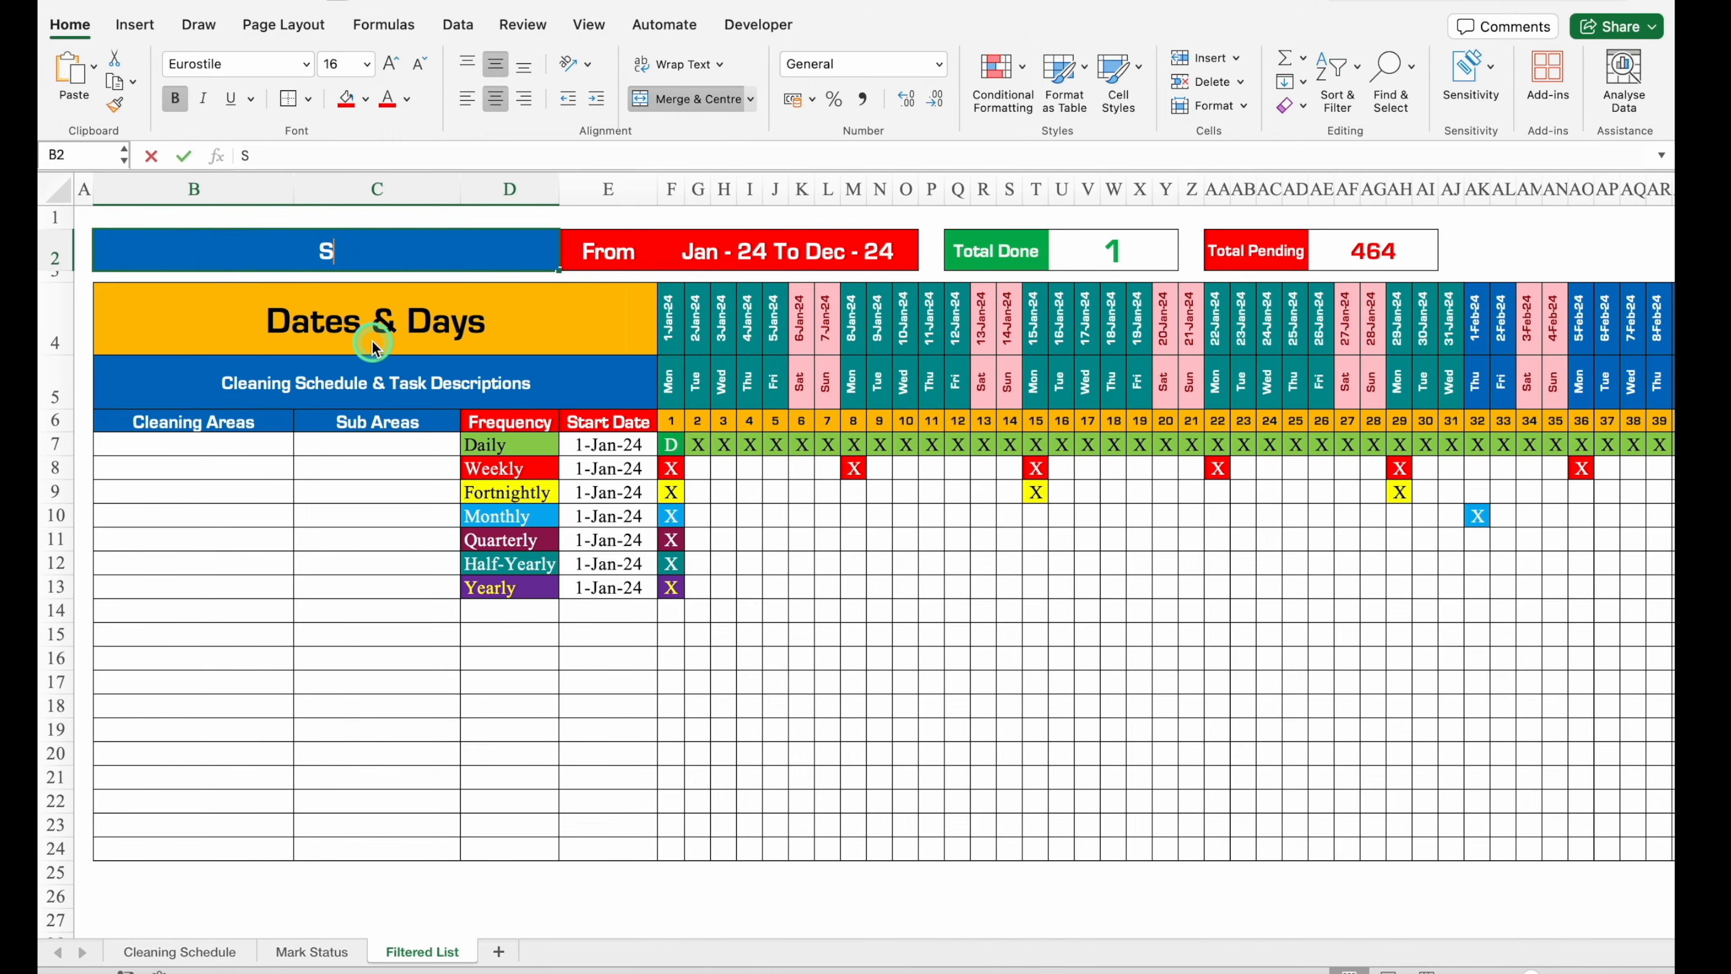
type("elect Date Range To Check Status")
Clear the From label in E2 and the date range formula in F2 on the Filtered List sheet.
left_click(727, 246)
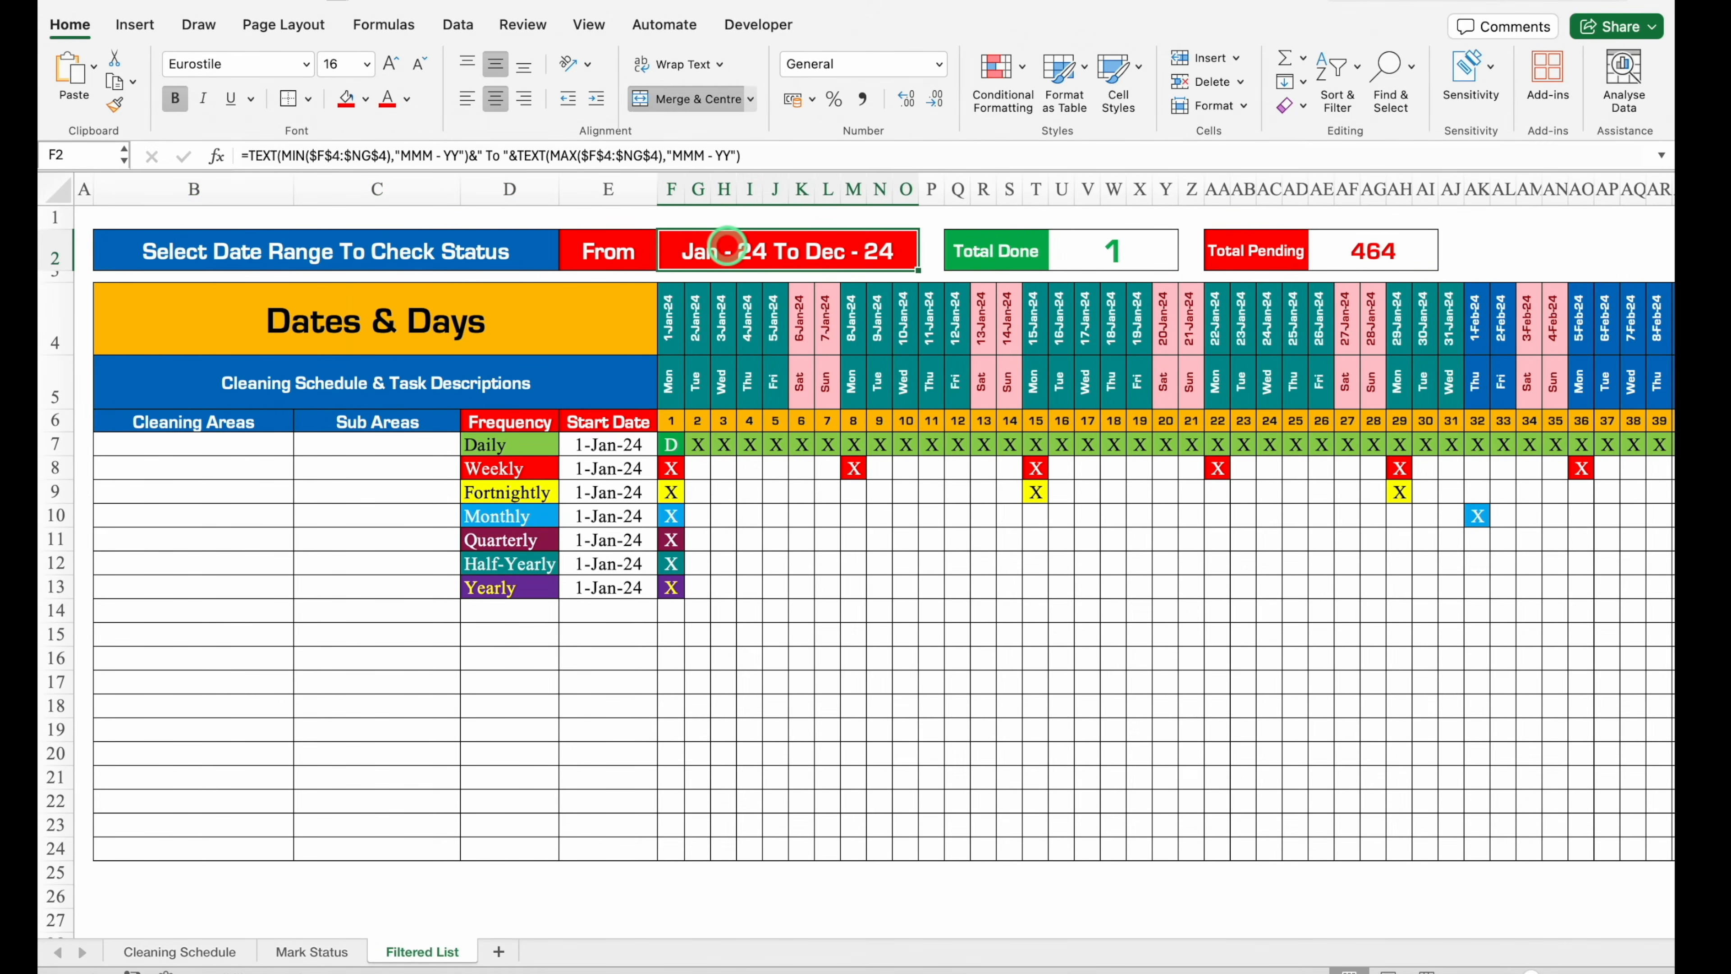
left_click_drag(727, 246, 599, 250)
key("Delete")
left_click(679, 251)
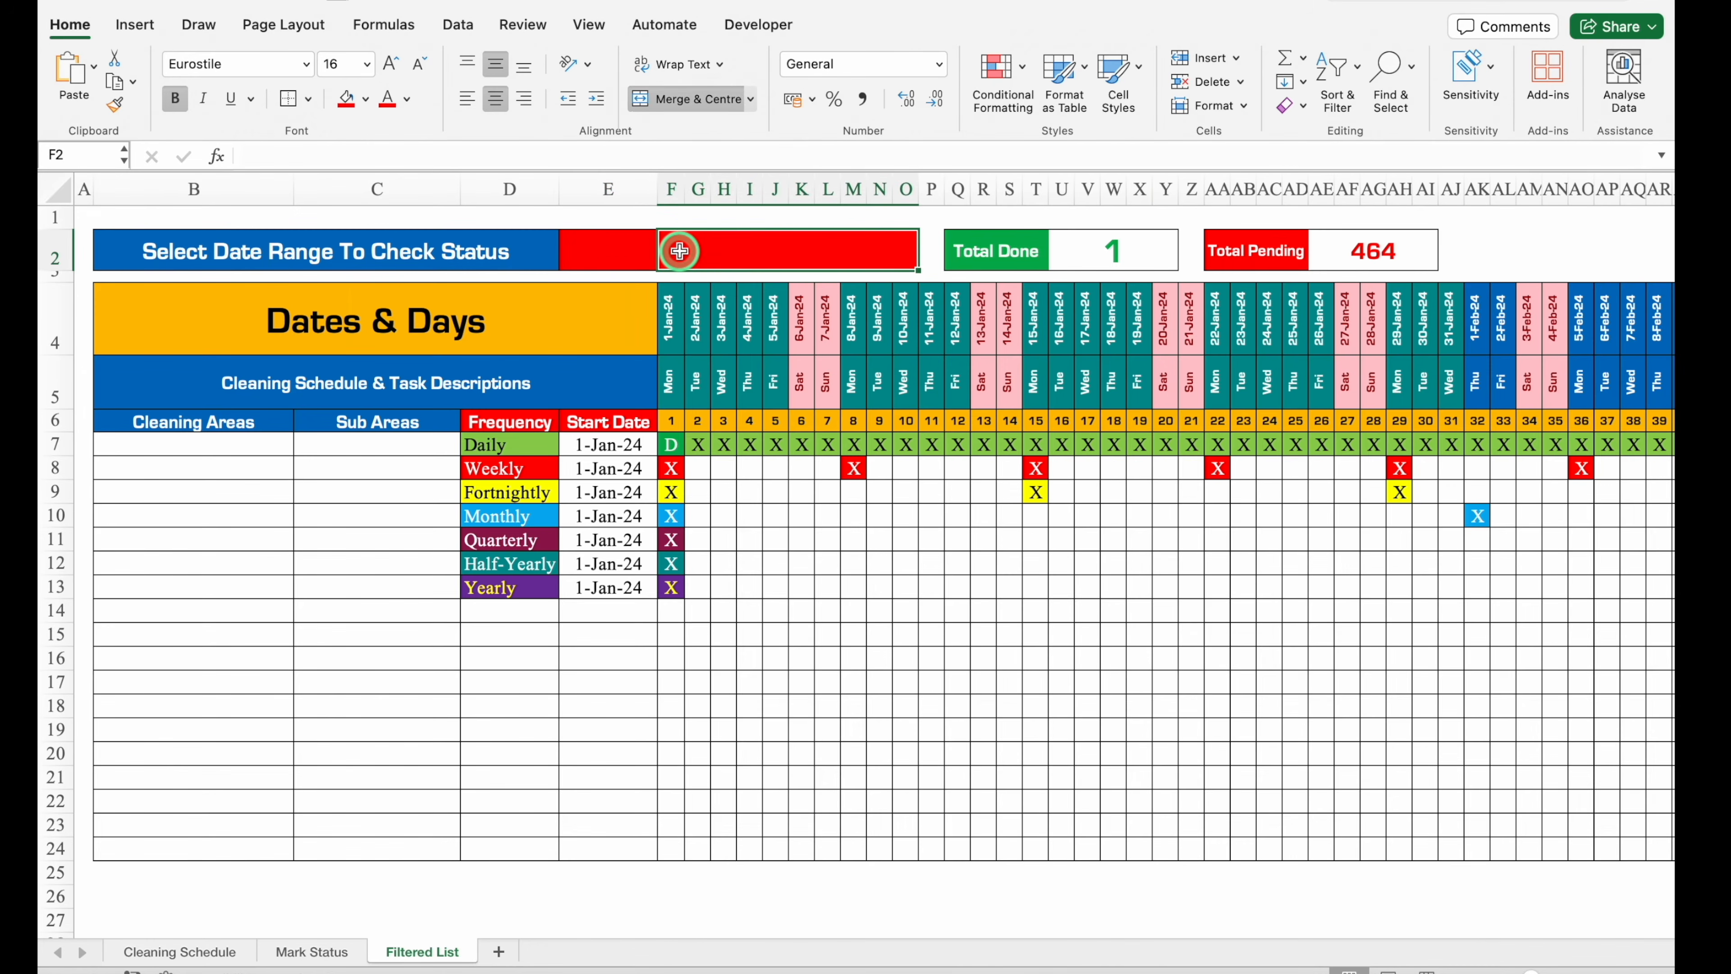
Unmerge F2:O2, regroup row 2 into merged cells E2:G2, H2:J2 and K2:O2, and enter "To" in H2.
left_click(691, 98)
left_click(614, 246)
left_click_drag(614, 246, 777, 244)
left_click(700, 106)
left_click(684, 98)
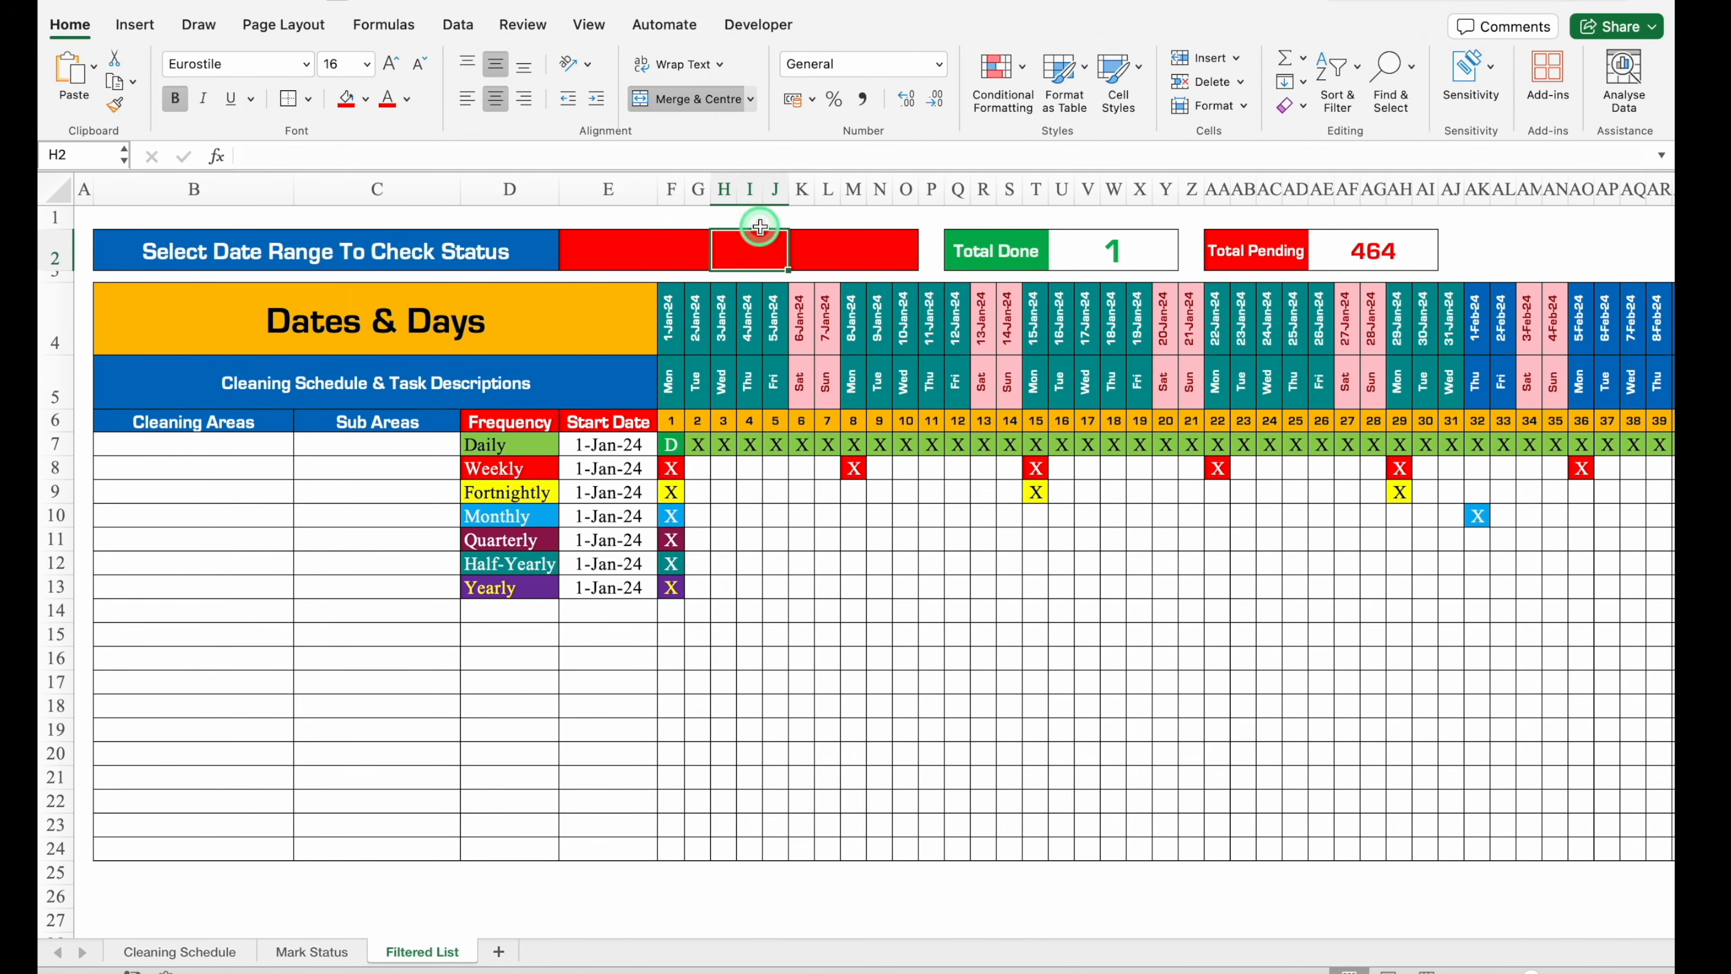
type("To")
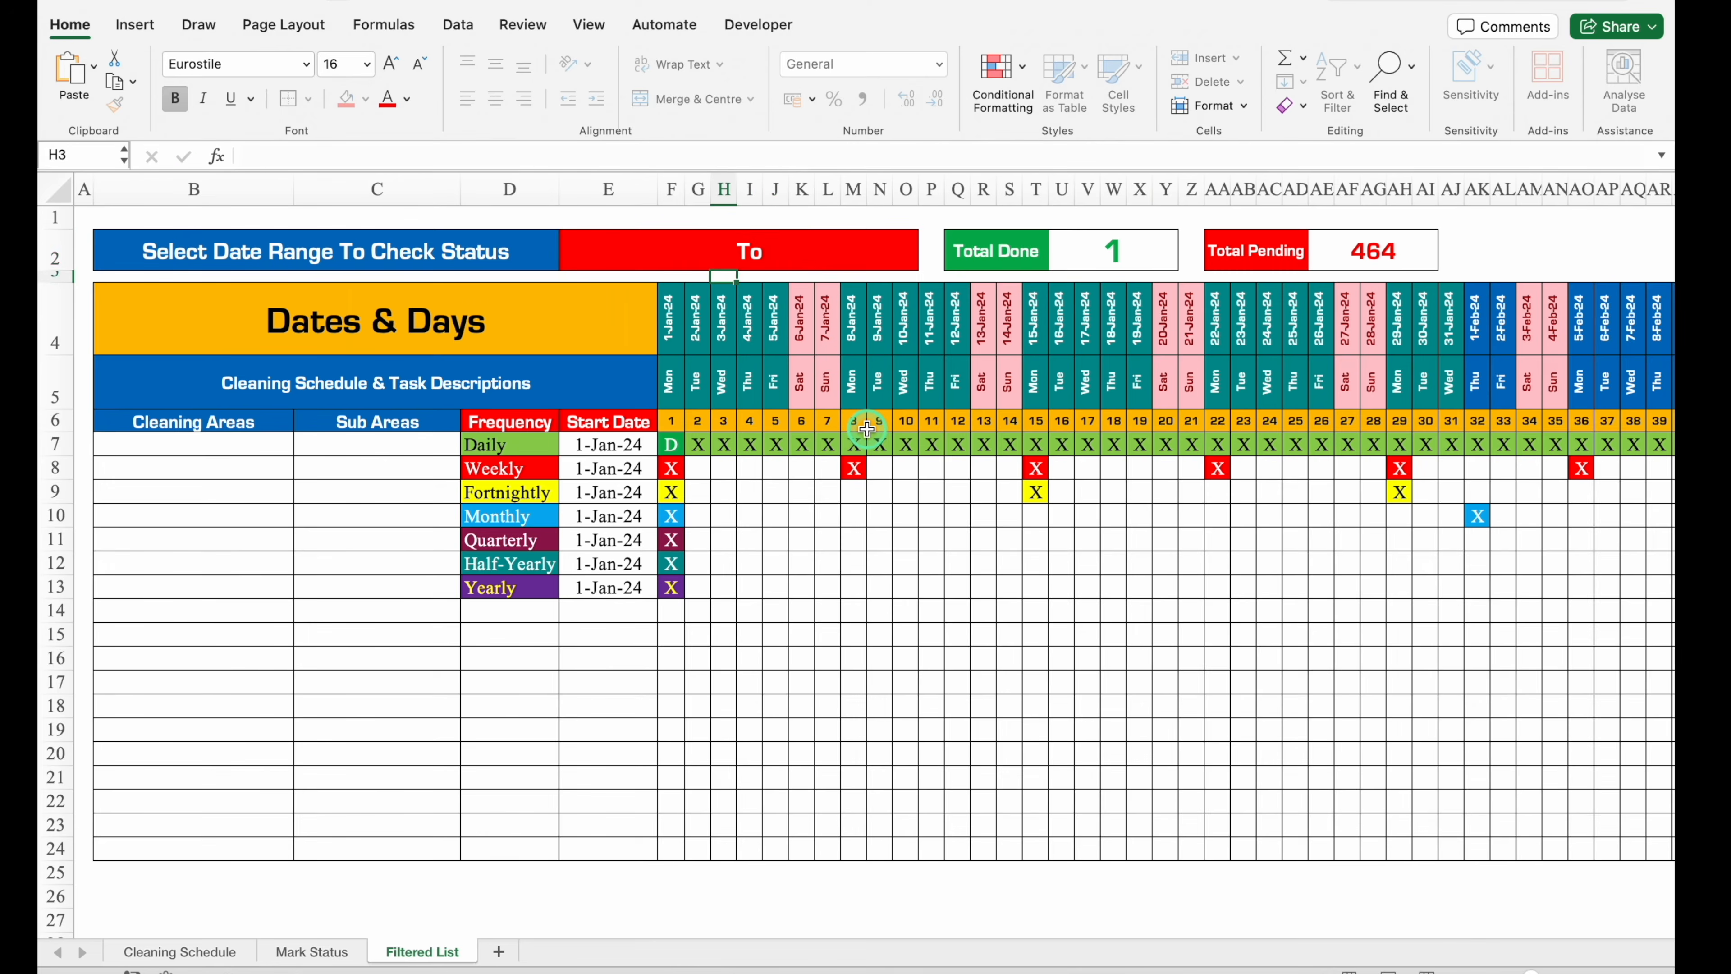
left_click(804, 249)
left_click_drag(806, 249, 906, 247)
left_click(708, 102)
Enter the start date 1/1/24 in E2 and the end date 31/12/24 in K2.
left_click(656, 252)
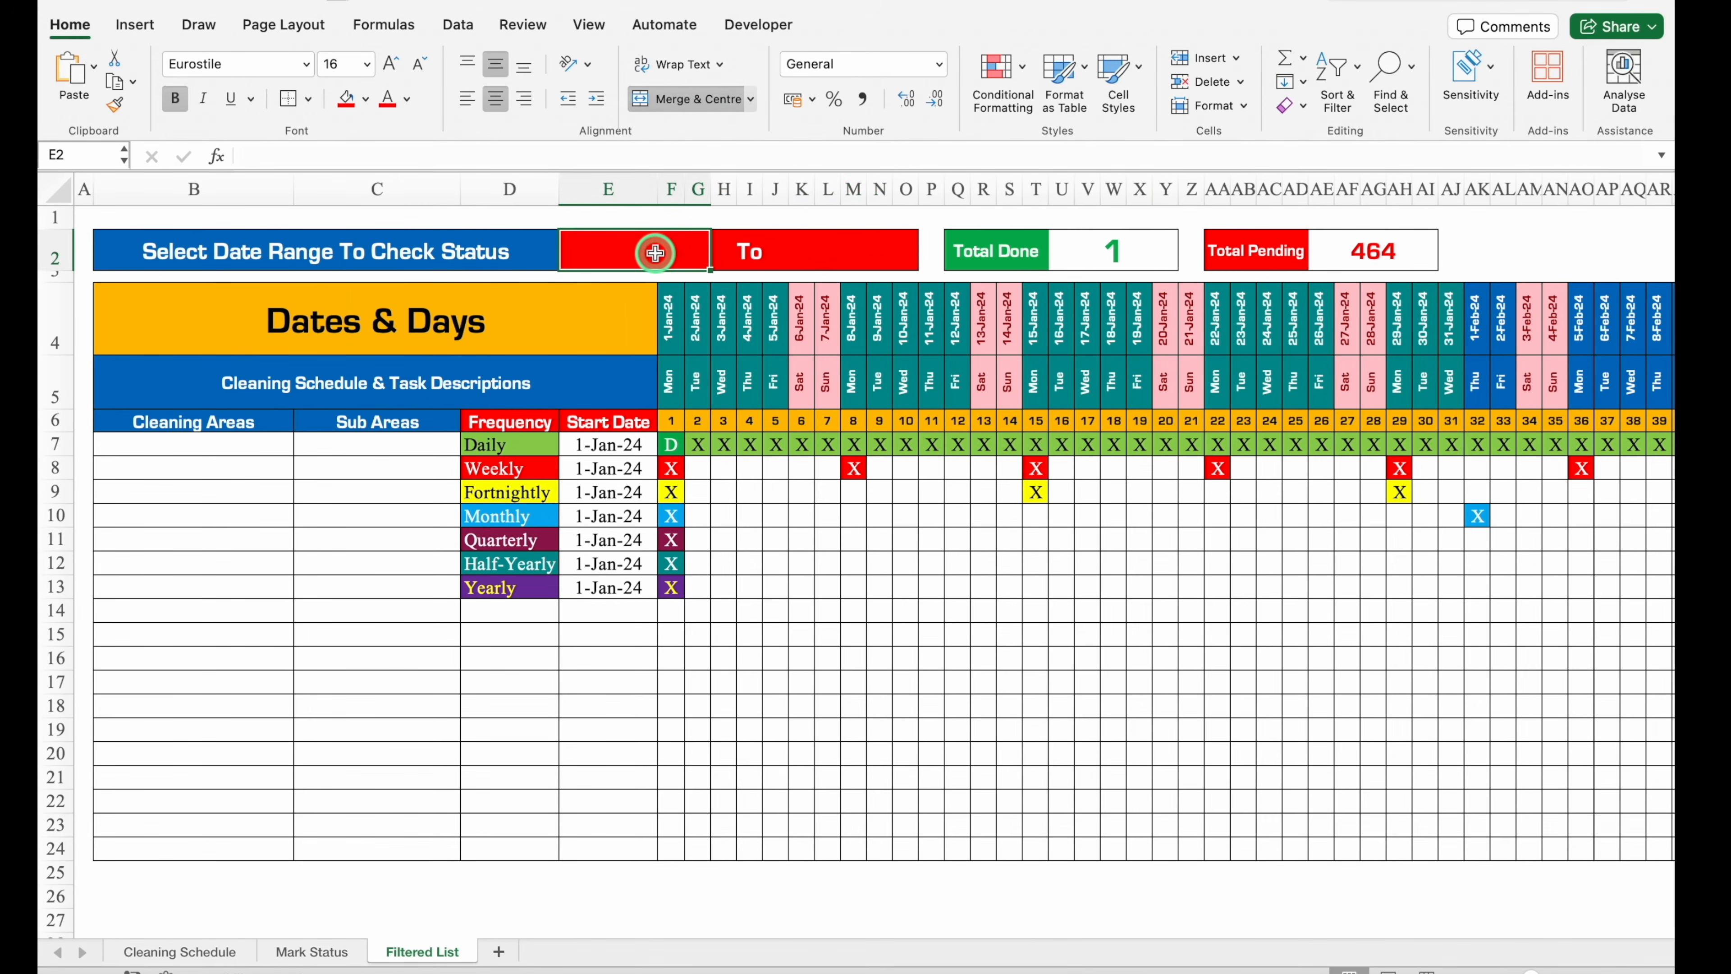
type("1/1/24")
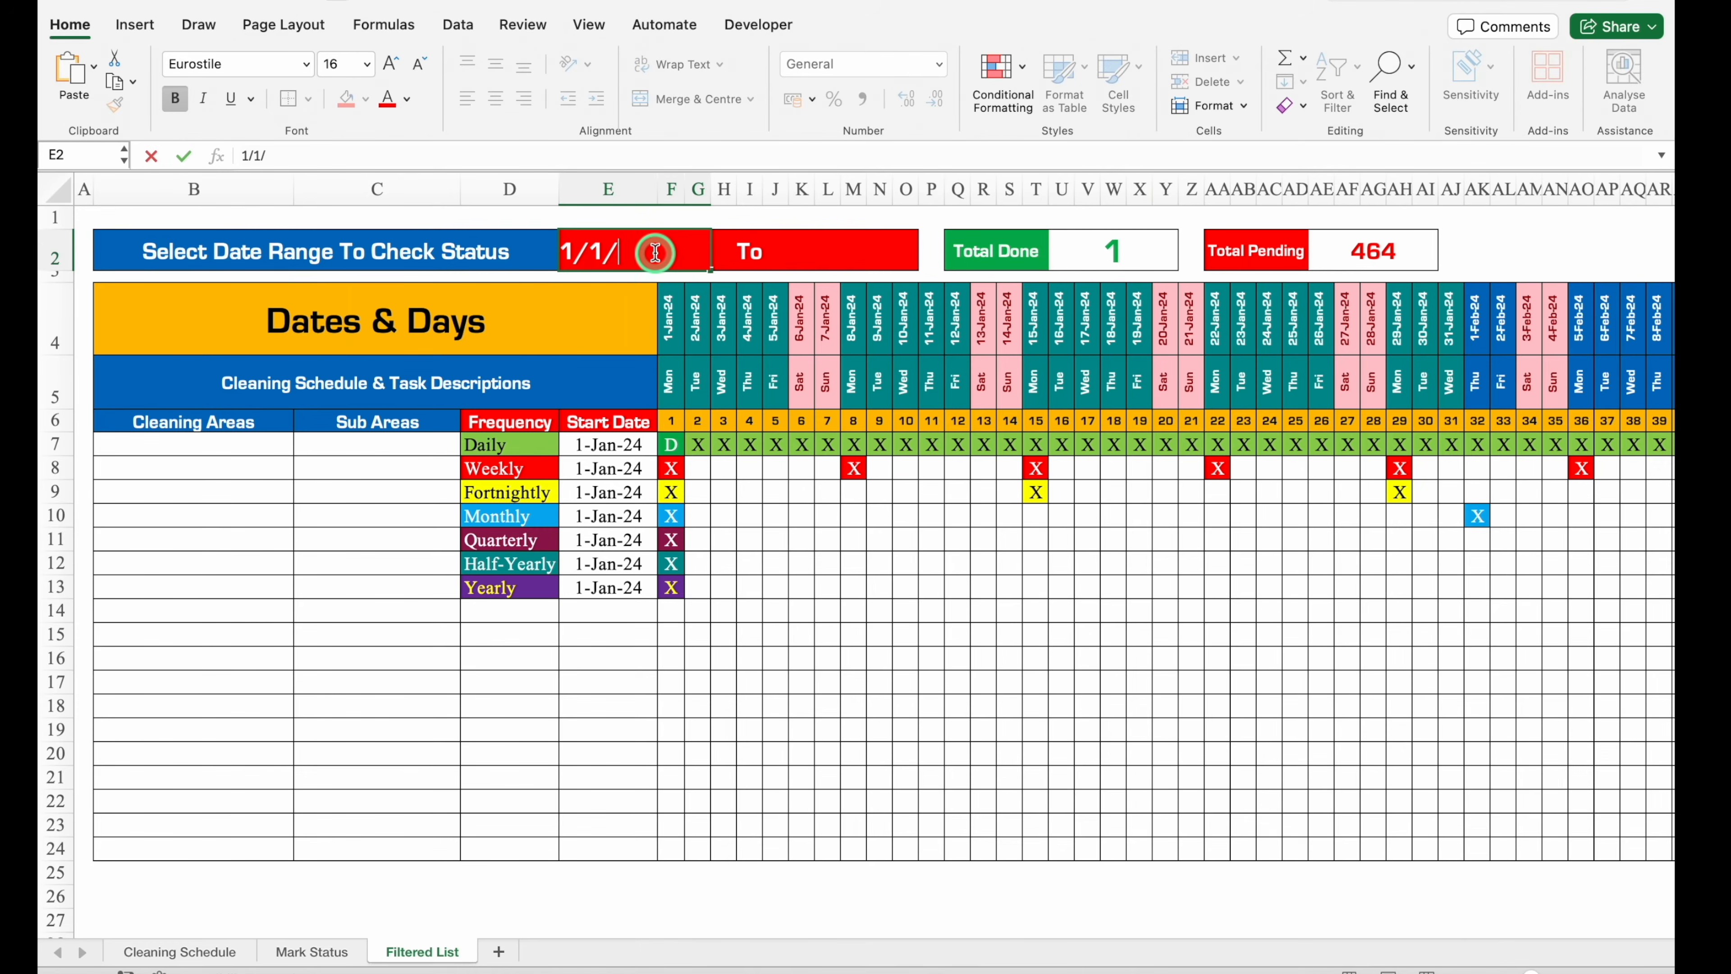
left_click(843, 249)
type("31/12/24")
Format the dates in E2 and K2 with the 14-Mar-12 date type.
left_click(630, 249)
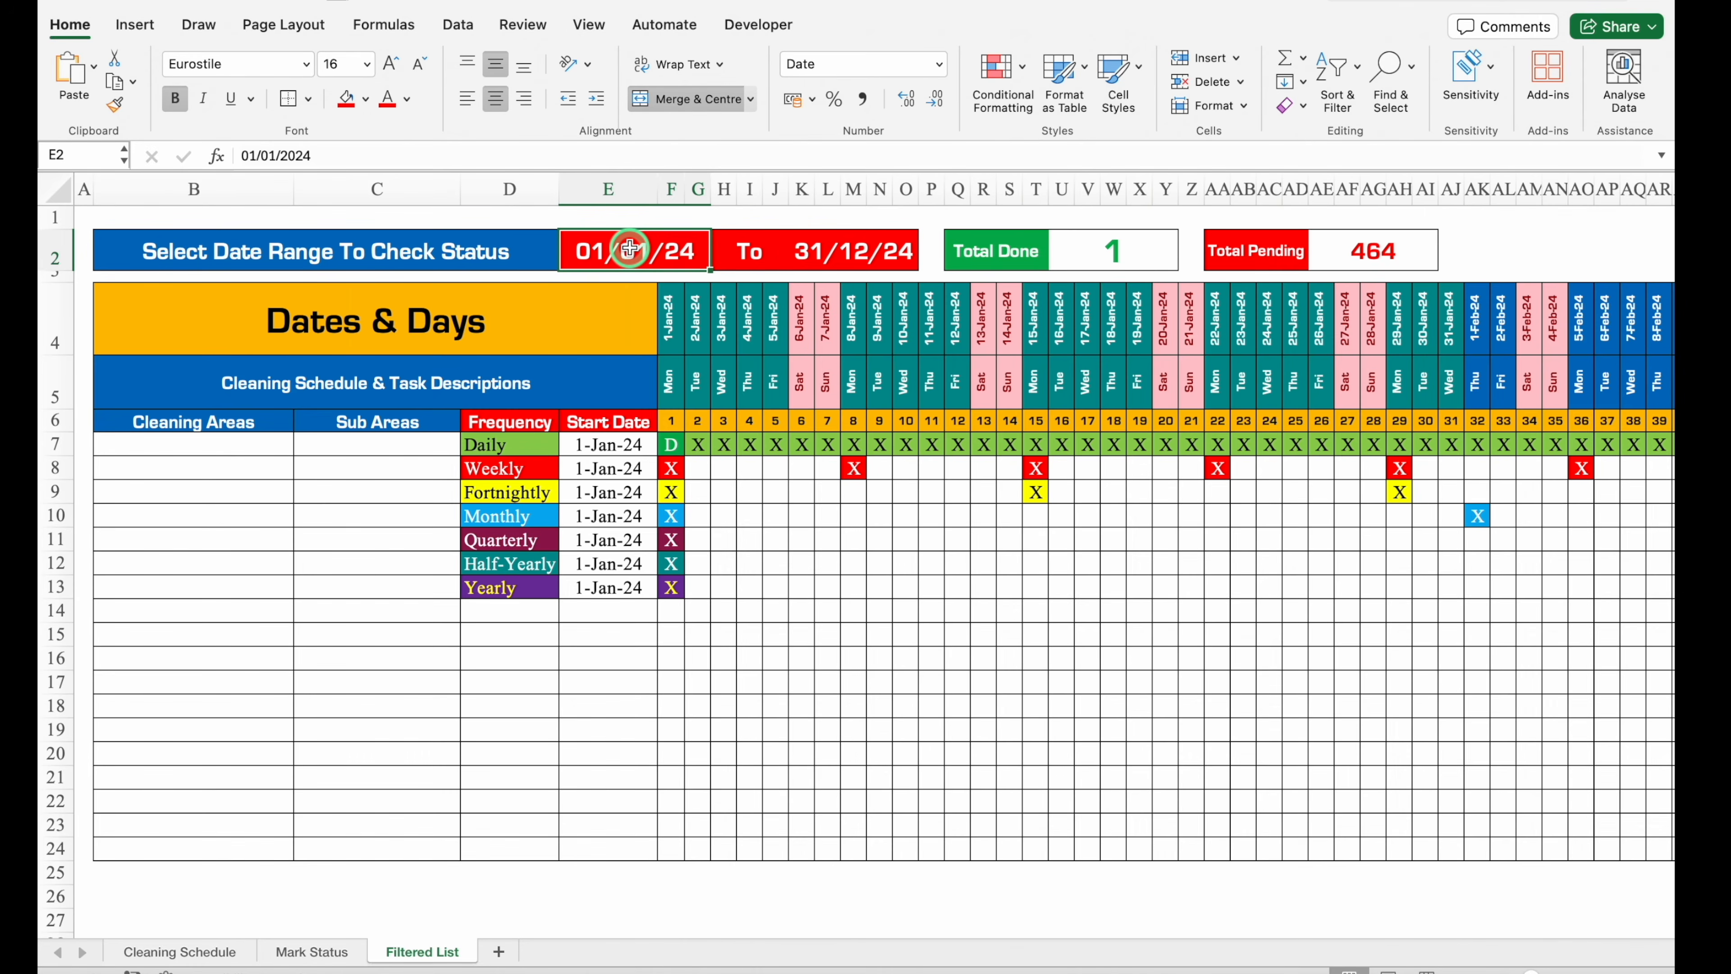
left_click(835, 249)
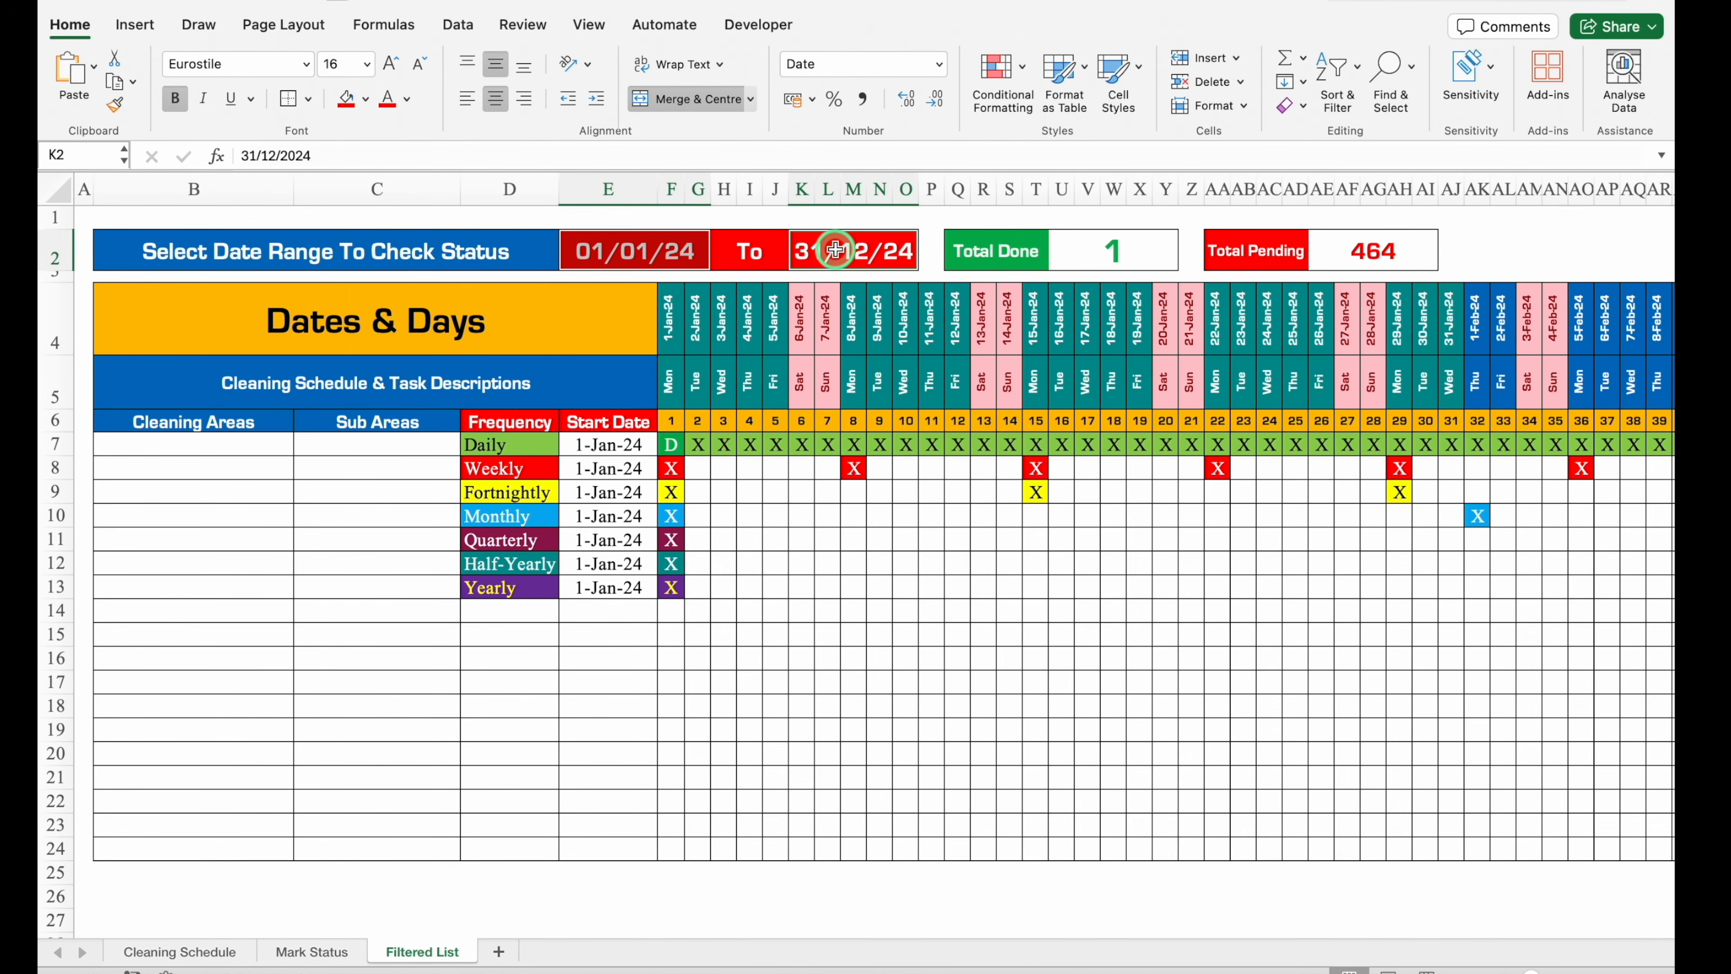
key("super+1")
left_click(592, 250)
left_click(770, 359)
left_click(886, 356)
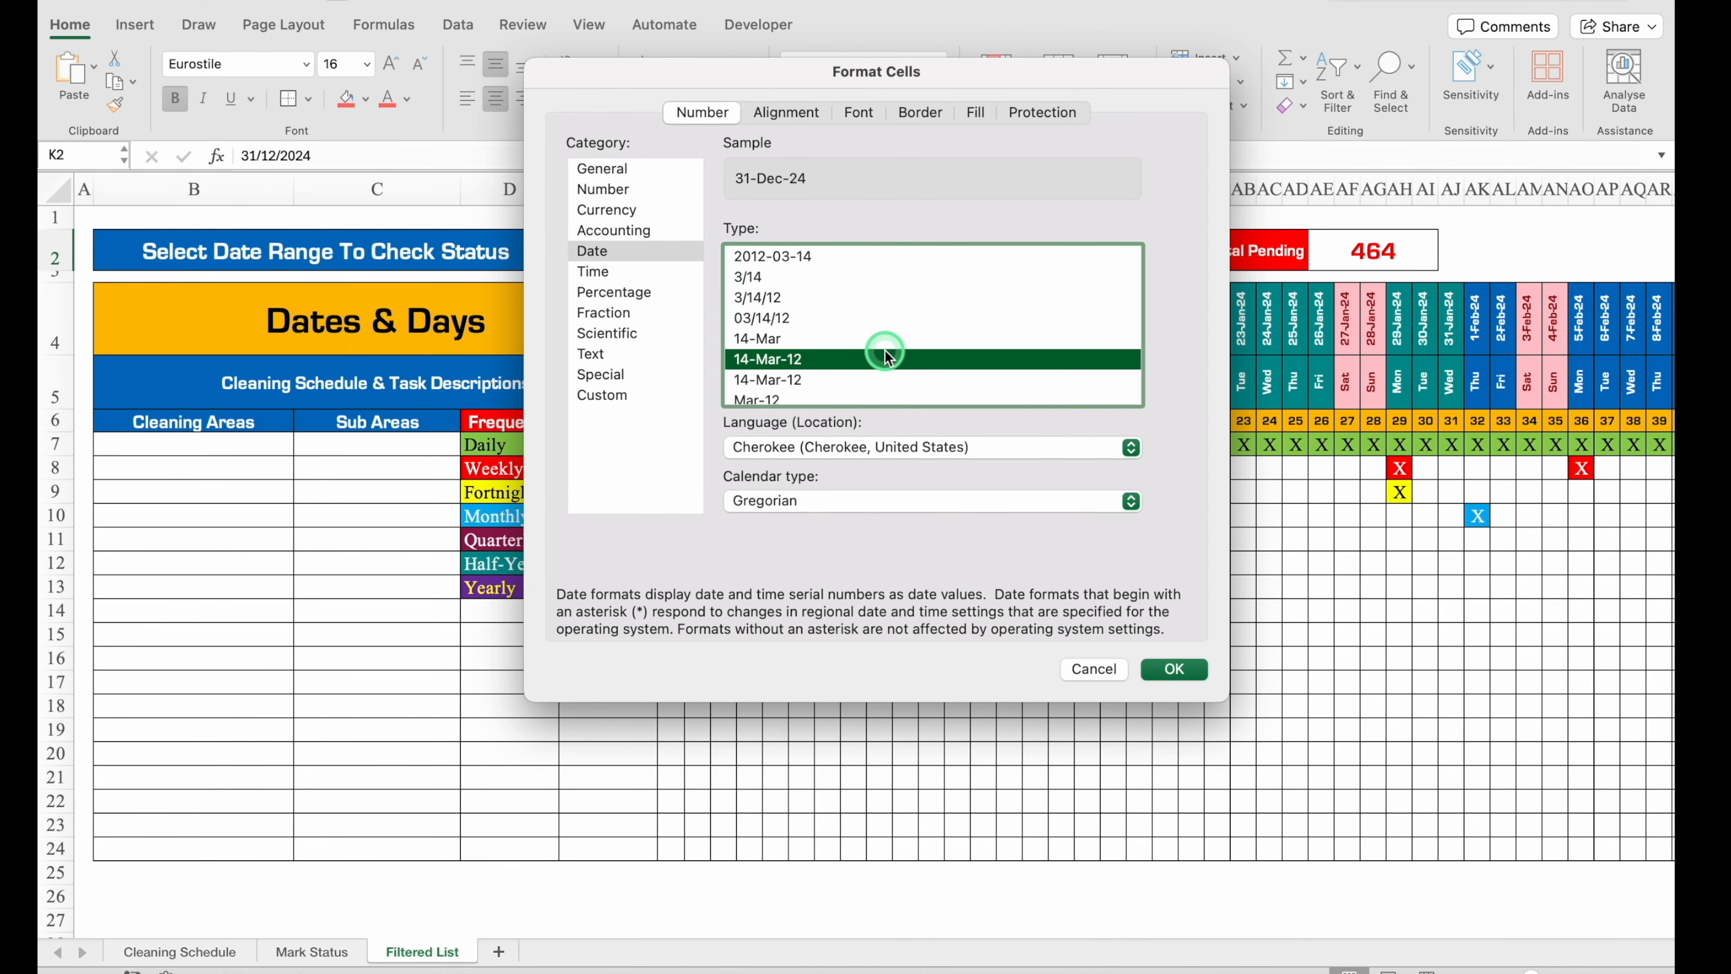
left_click(1178, 668)
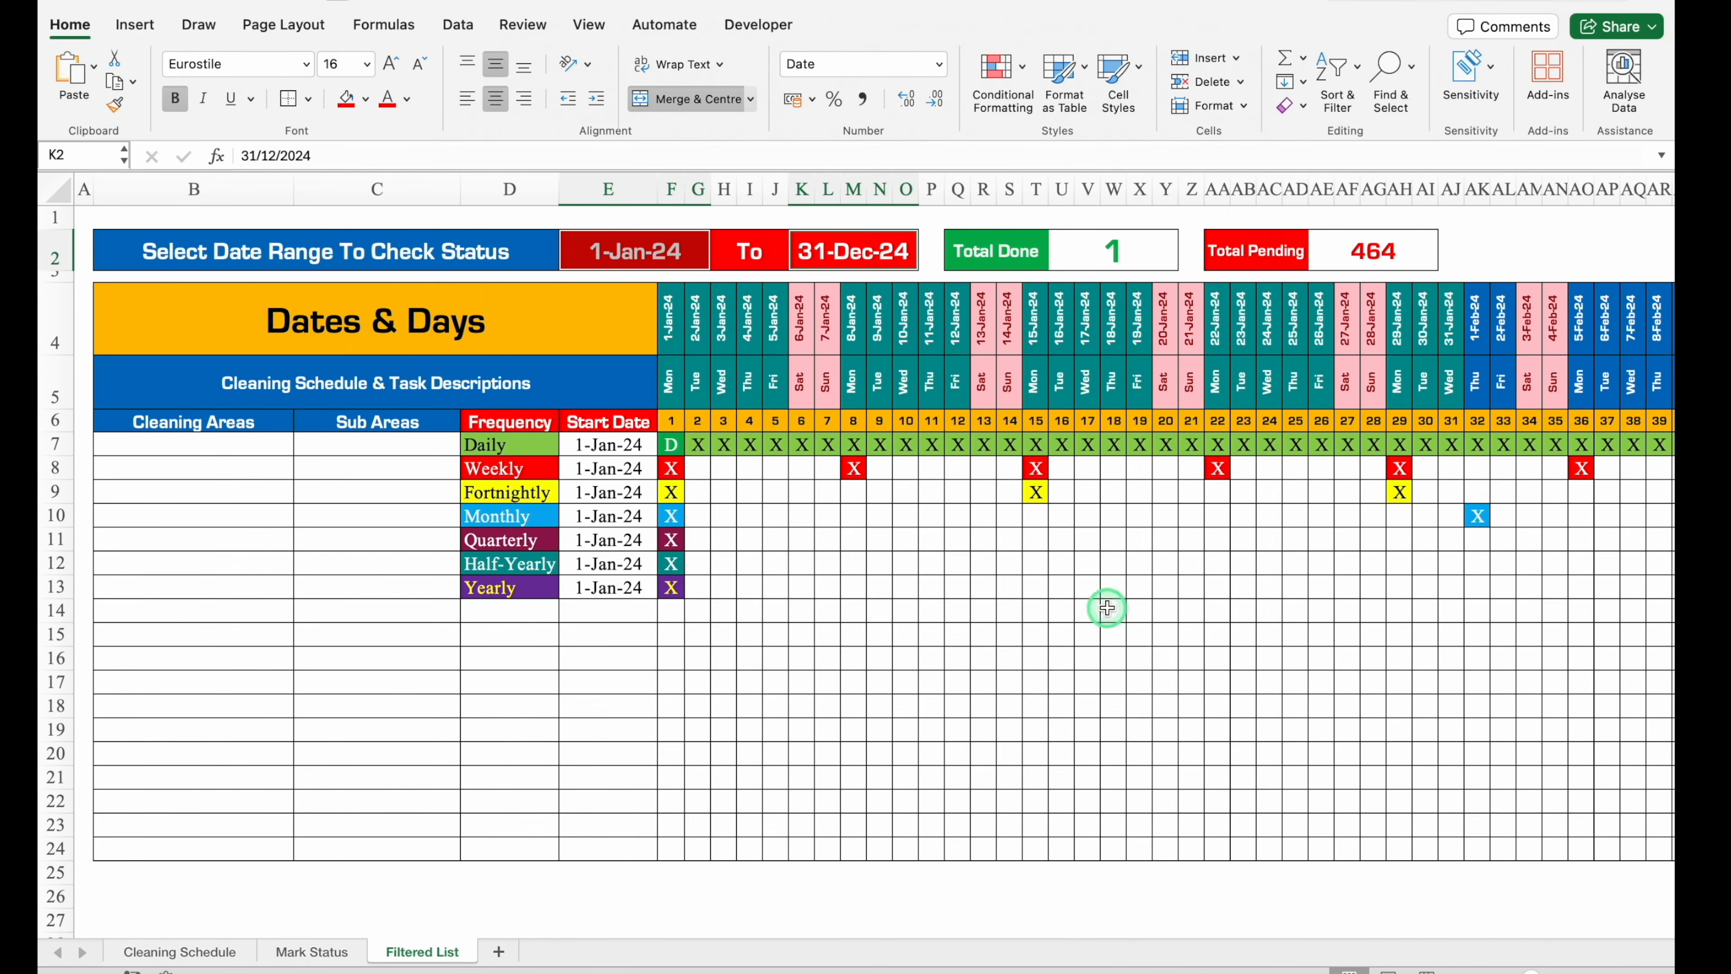
Unmerge and clear the Dates & Days heading in row 4, then merge B4:C4 and D4:E4 as two separate cells.
left_click(418, 332)
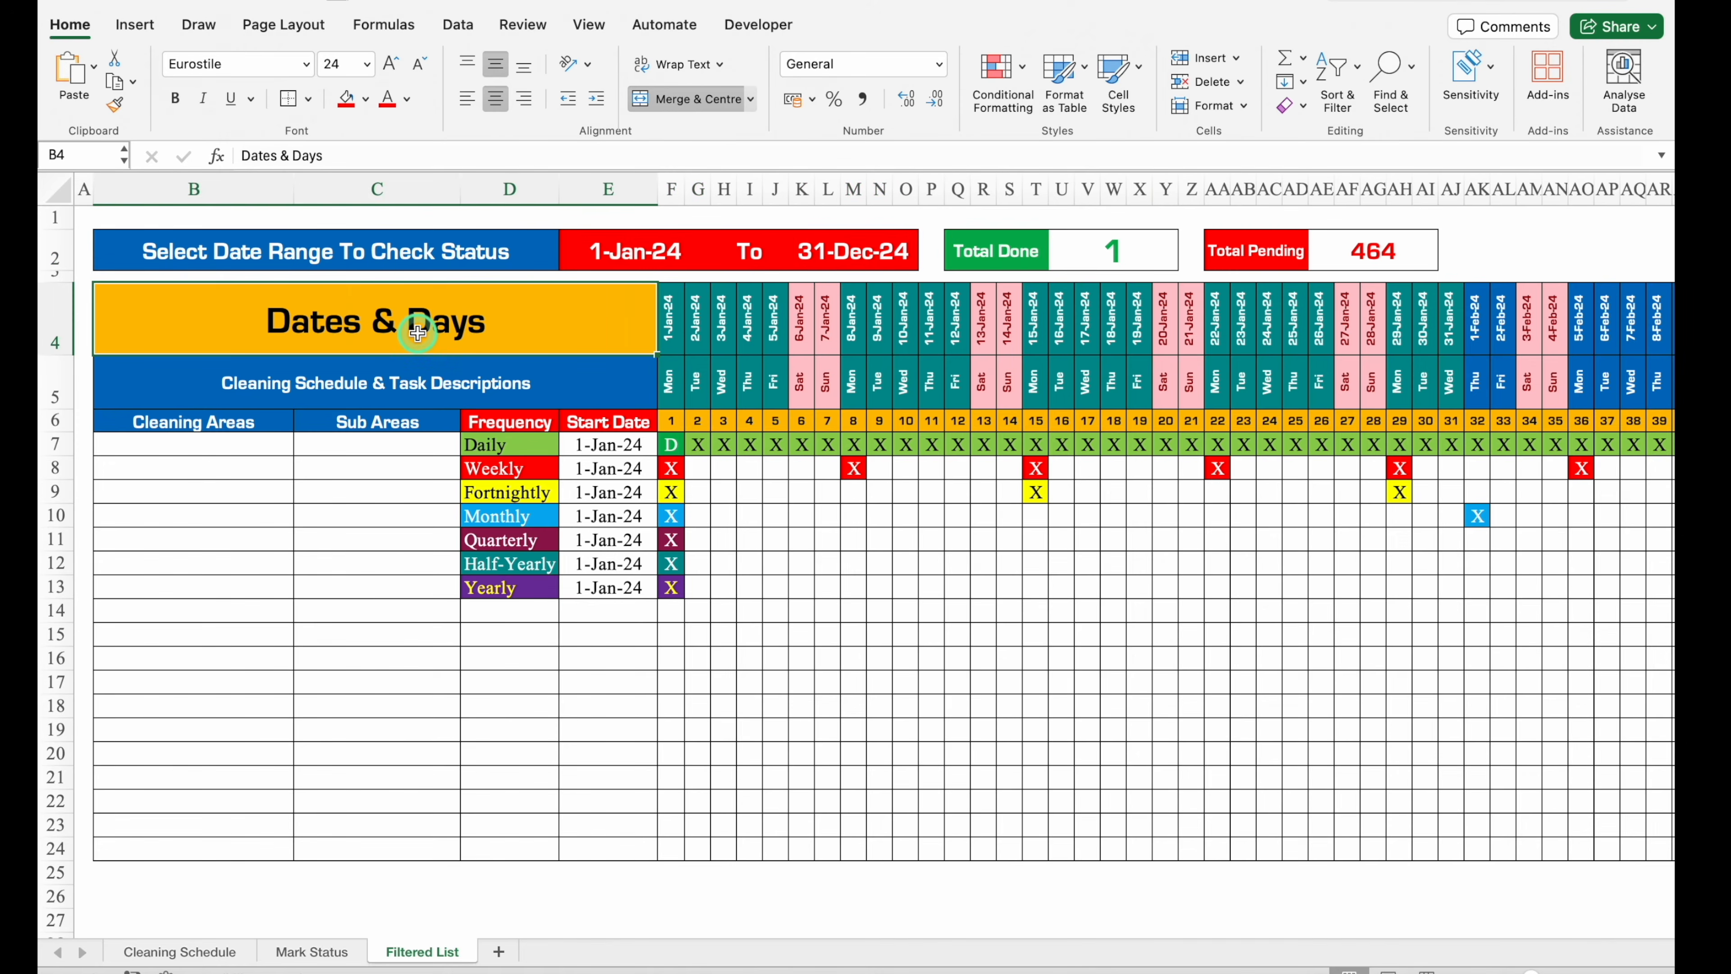
left_click(665, 107)
left_click_drag(232, 319, 395, 311)
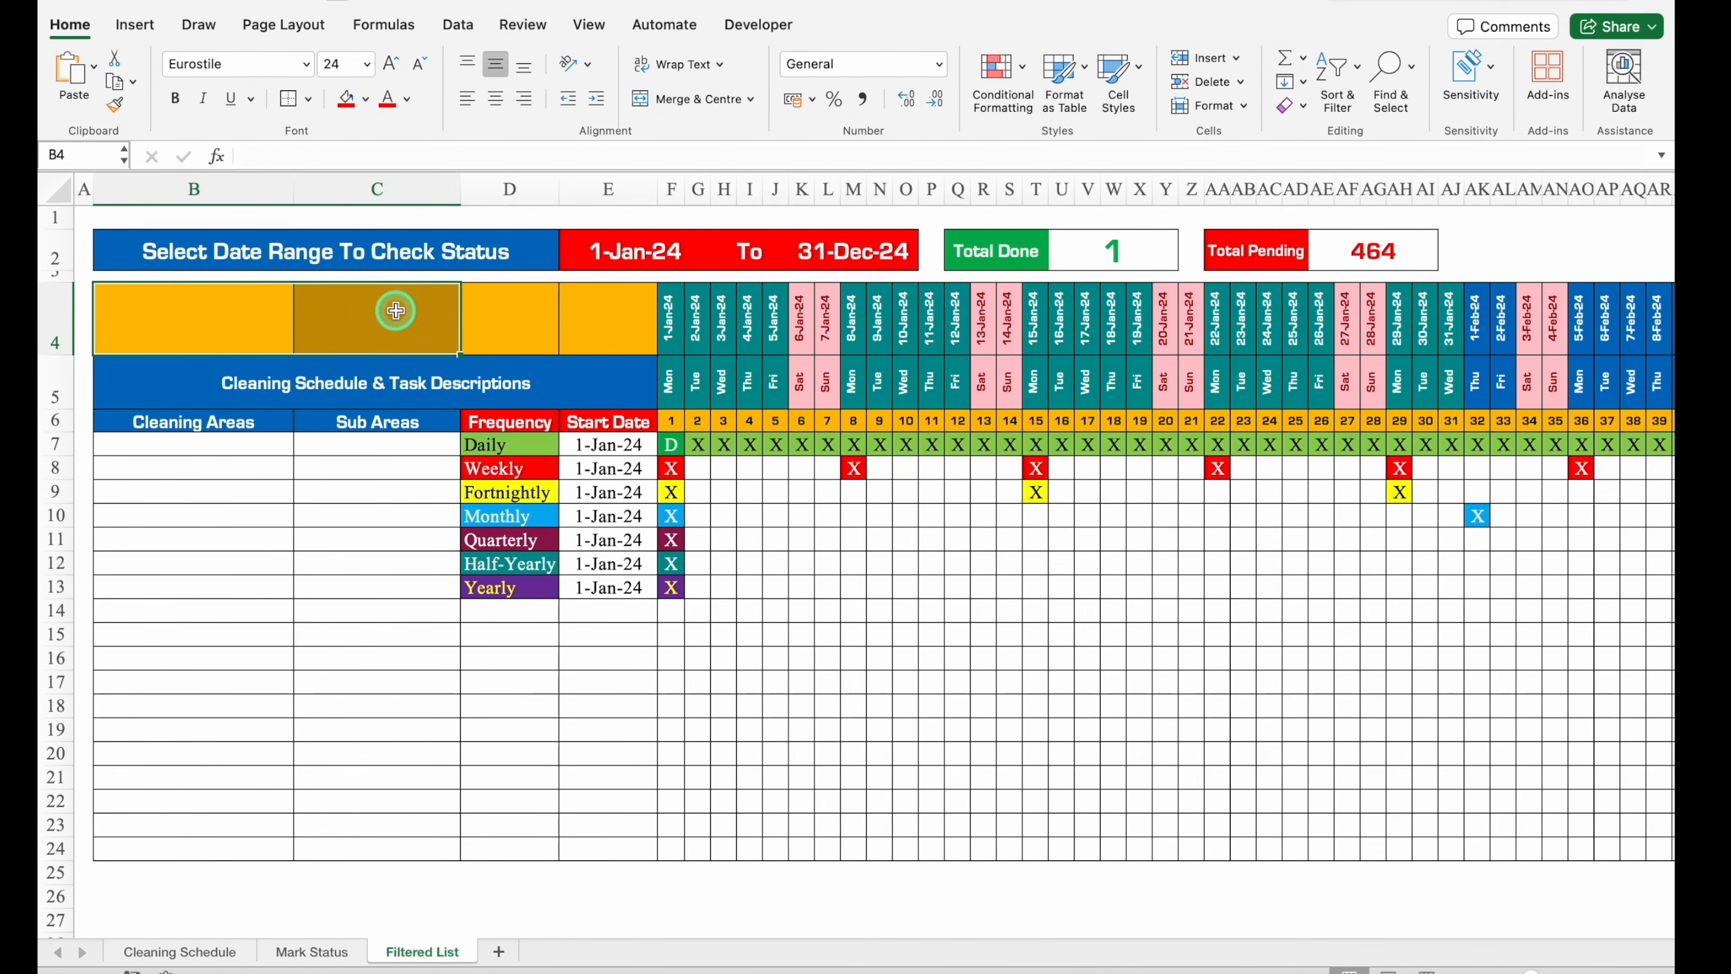
left_click(706, 102)
left_click_drag(518, 319, 600, 325)
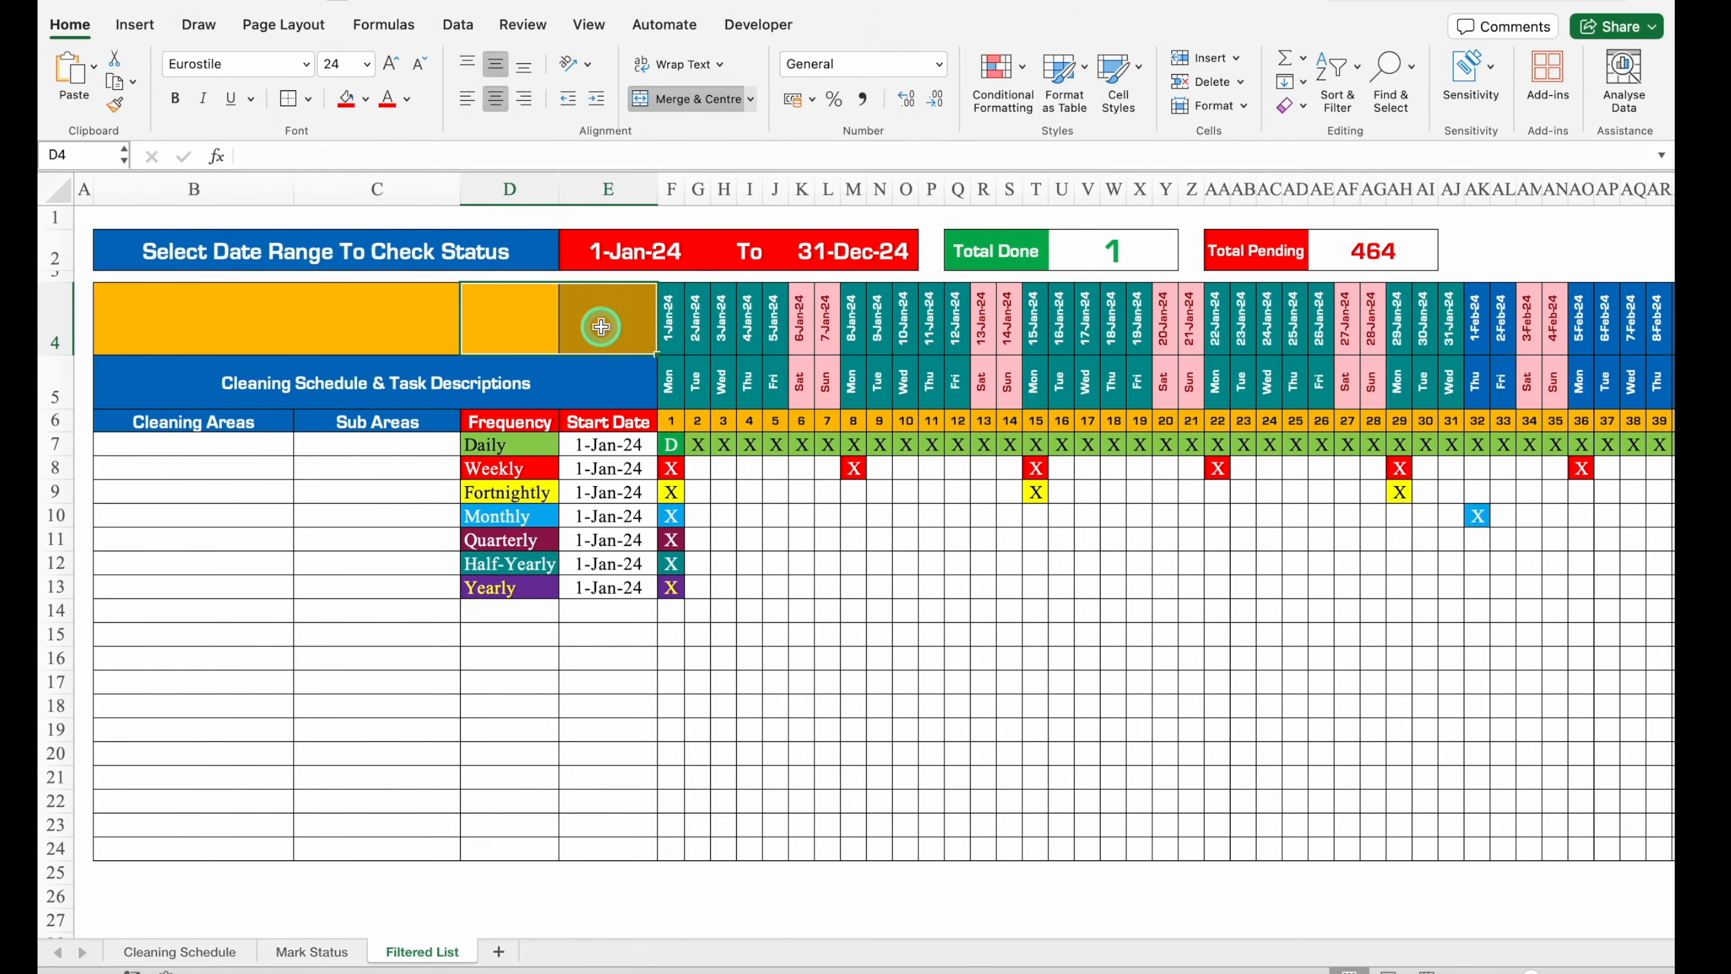
left_click(665, 106)
Enter "Selection of Start Date Will Be On Or After" in the merged cell B4.
left_click(411, 316)
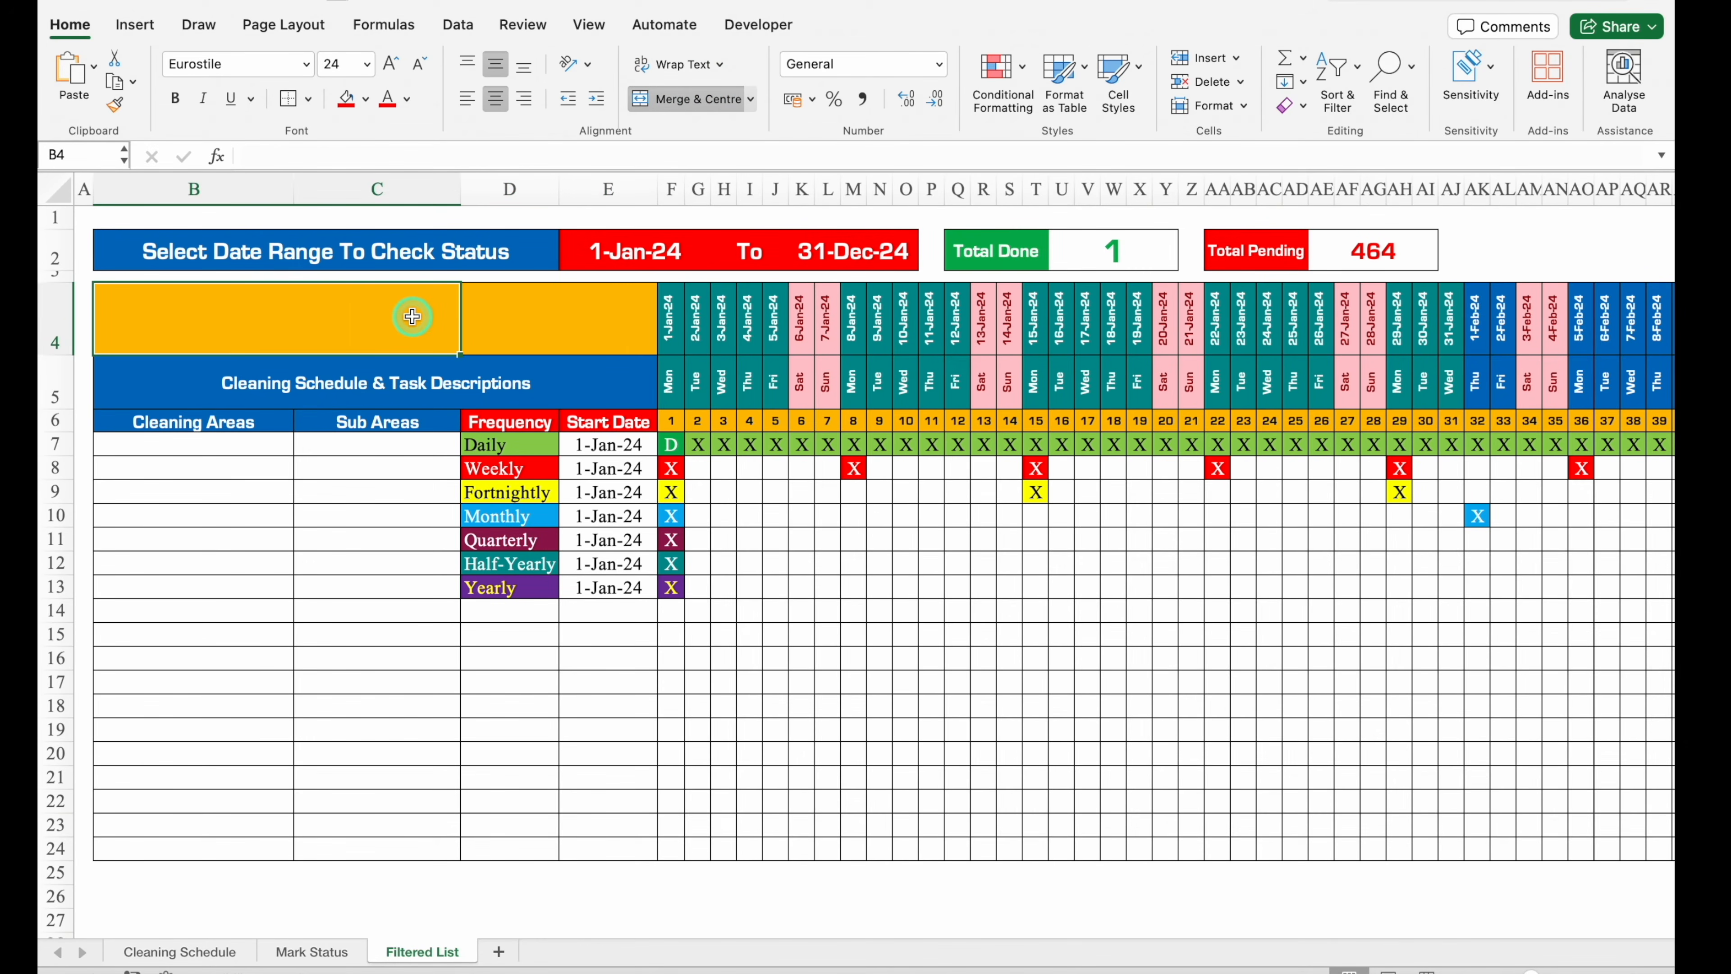
type("Selection of Start Date")
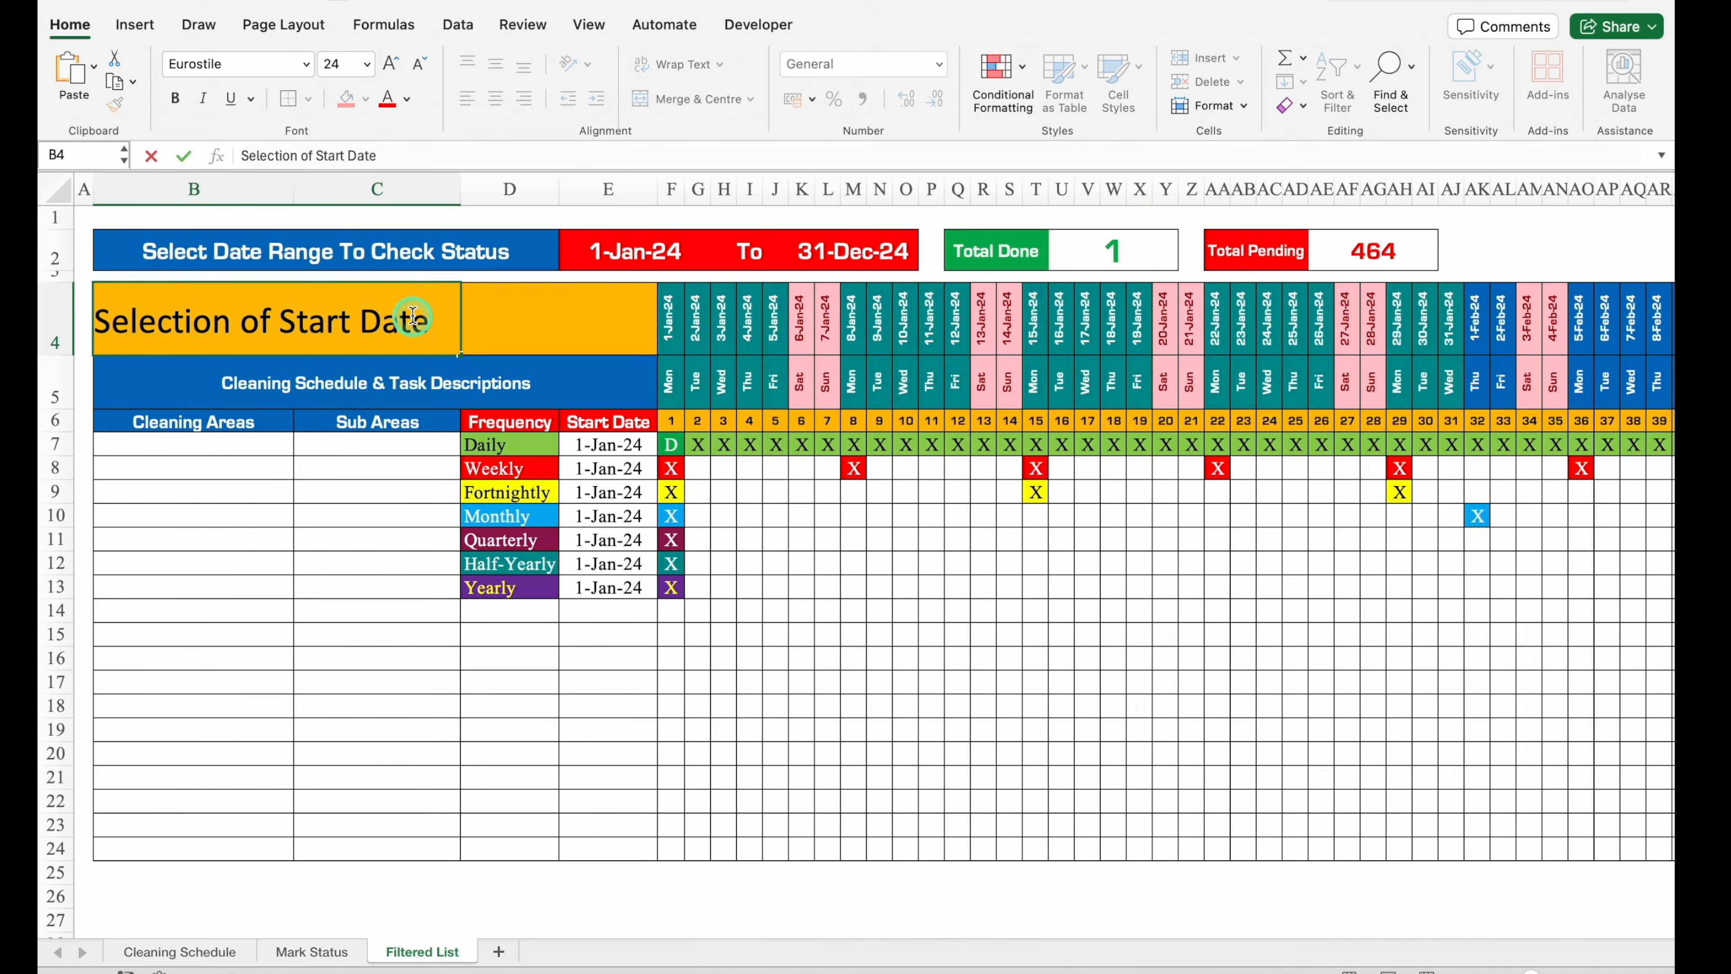
type(" Will Be On Or After")
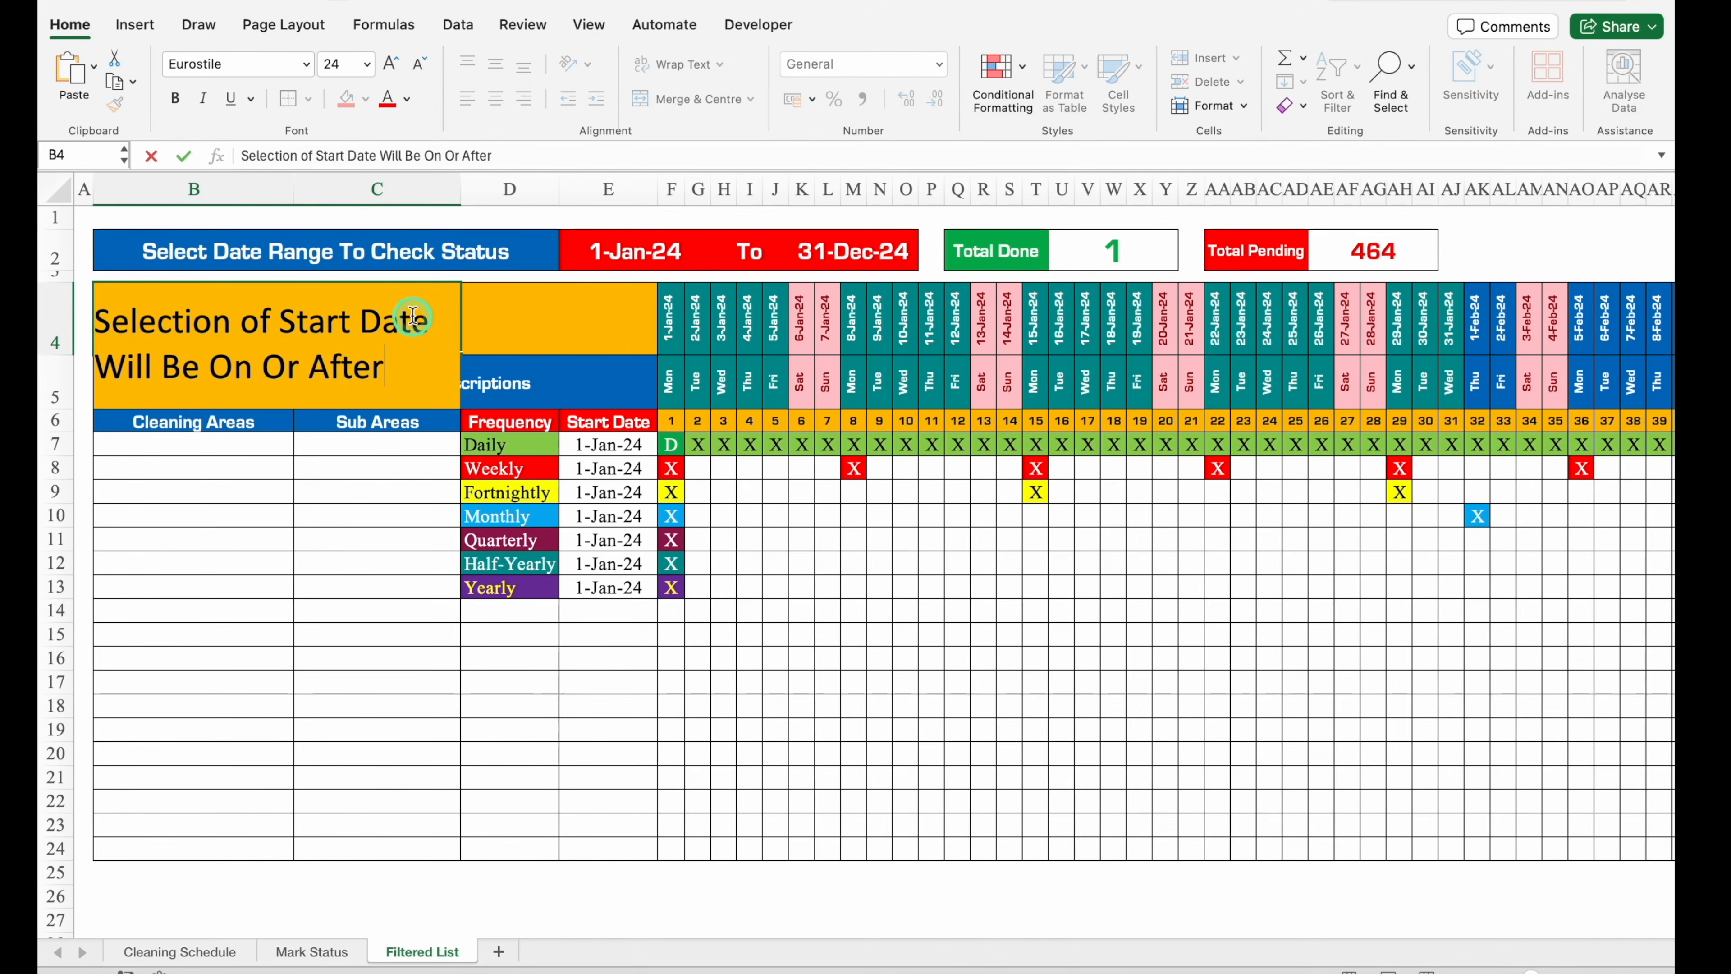
key("Return")
Reduce the font size of the B4 label until its whole text fits on one line in the cell.
left_click(409, 317)
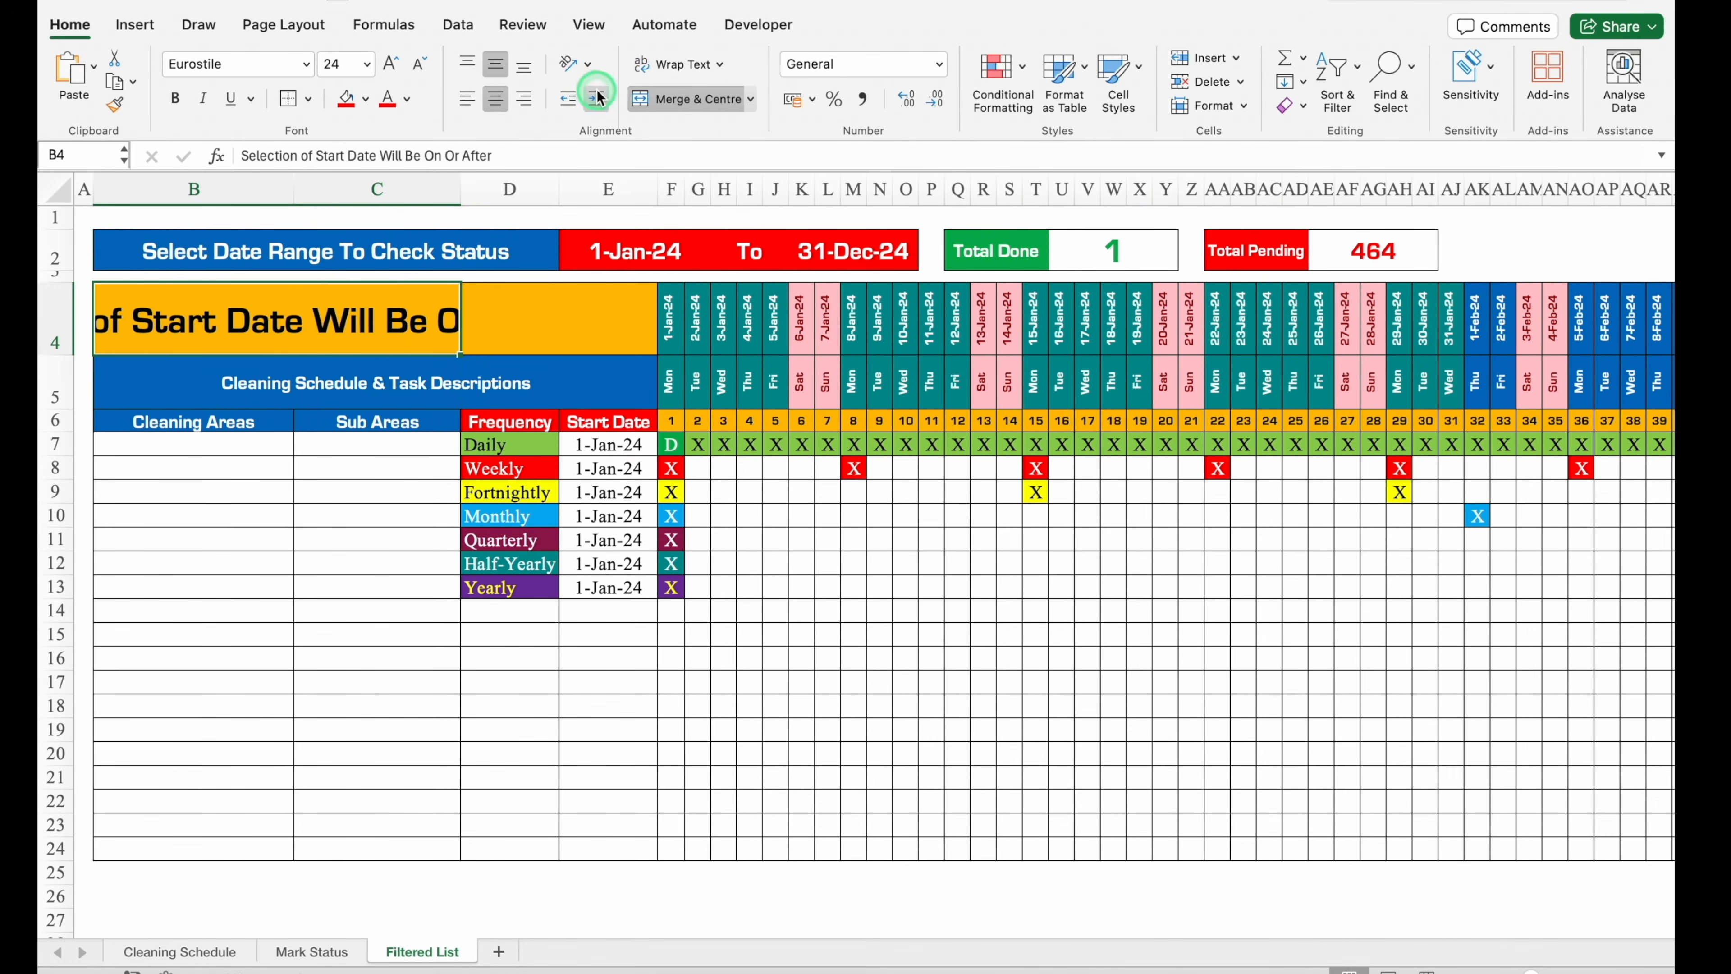
left_click(418, 63)
left_click(418, 62)
left_click(419, 62)
left_click(418, 63)
left_click(419, 63)
left_click(419, 63)
Link D4 to the first date of the Mark Status sheet with the formula ='Mark Status'!F4.
left_click(572, 325)
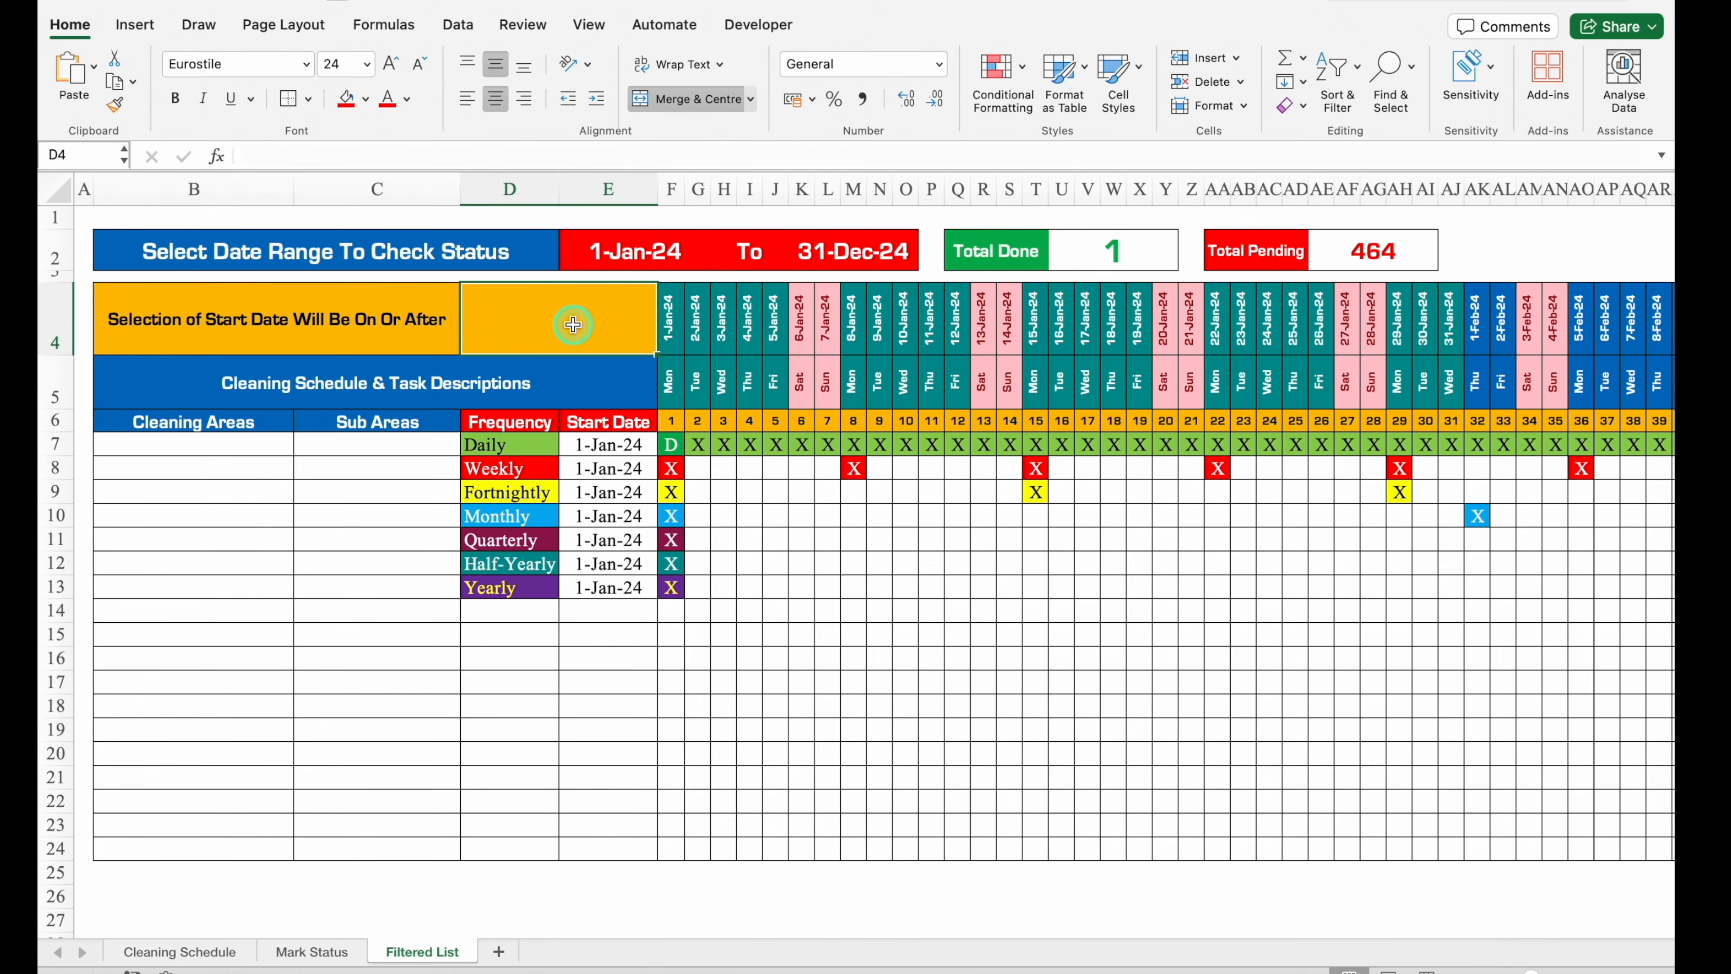
type("=")
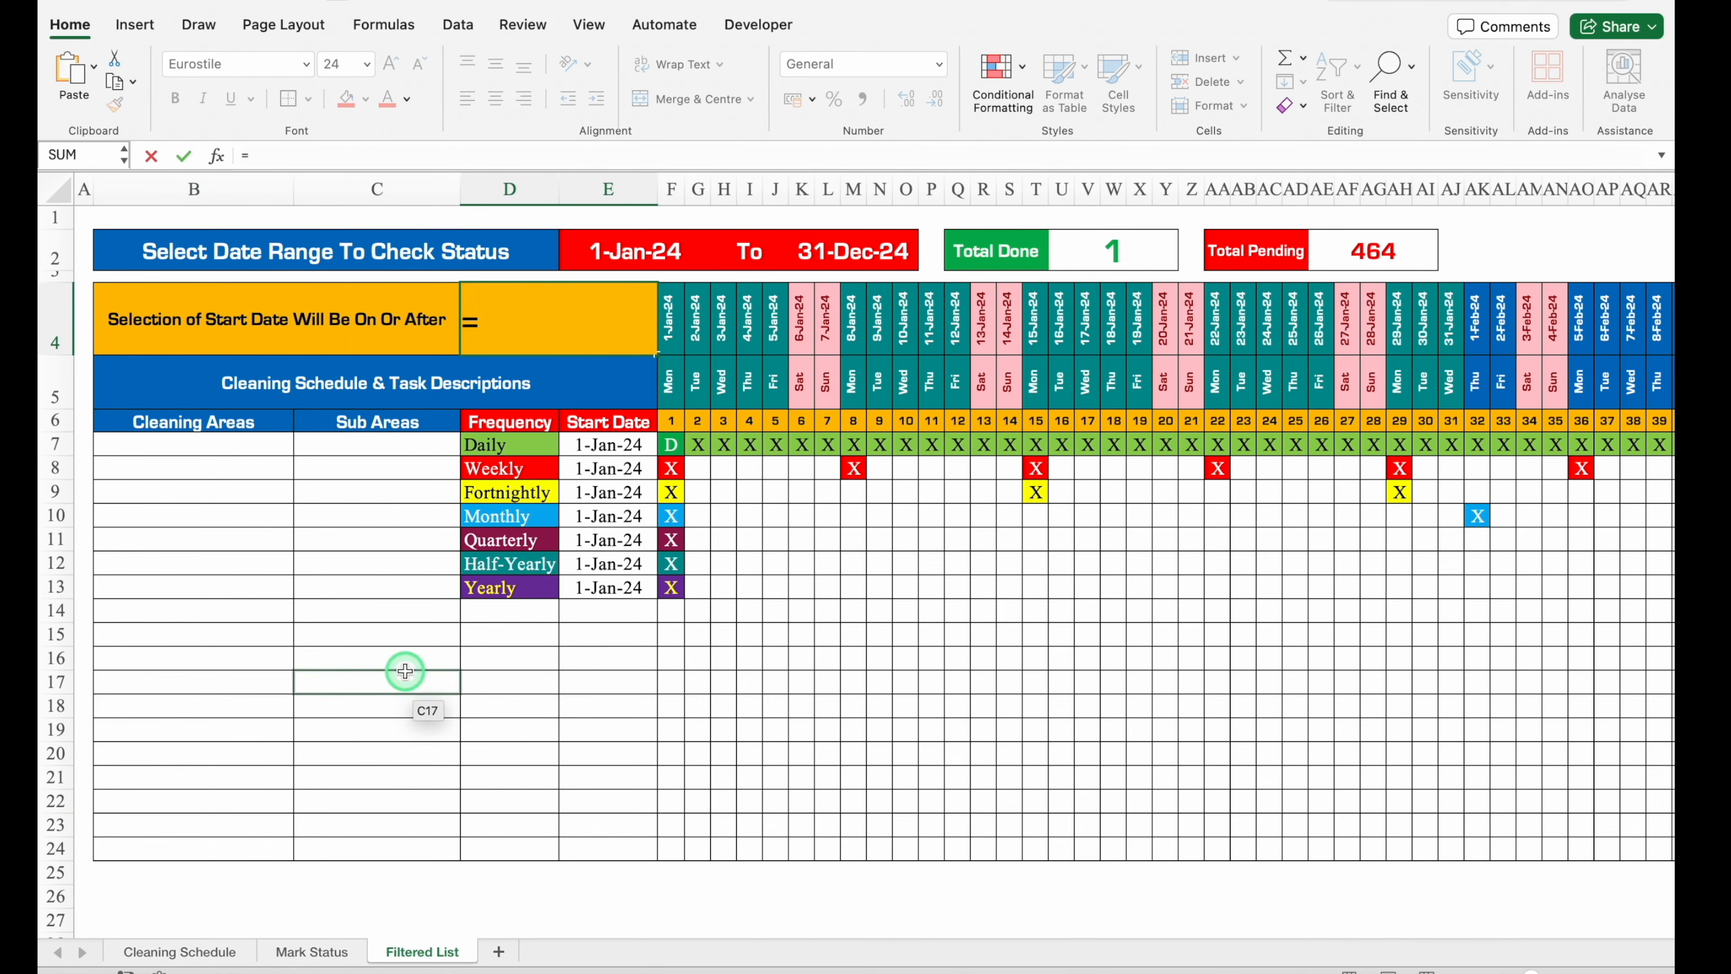
left_click(327, 952)
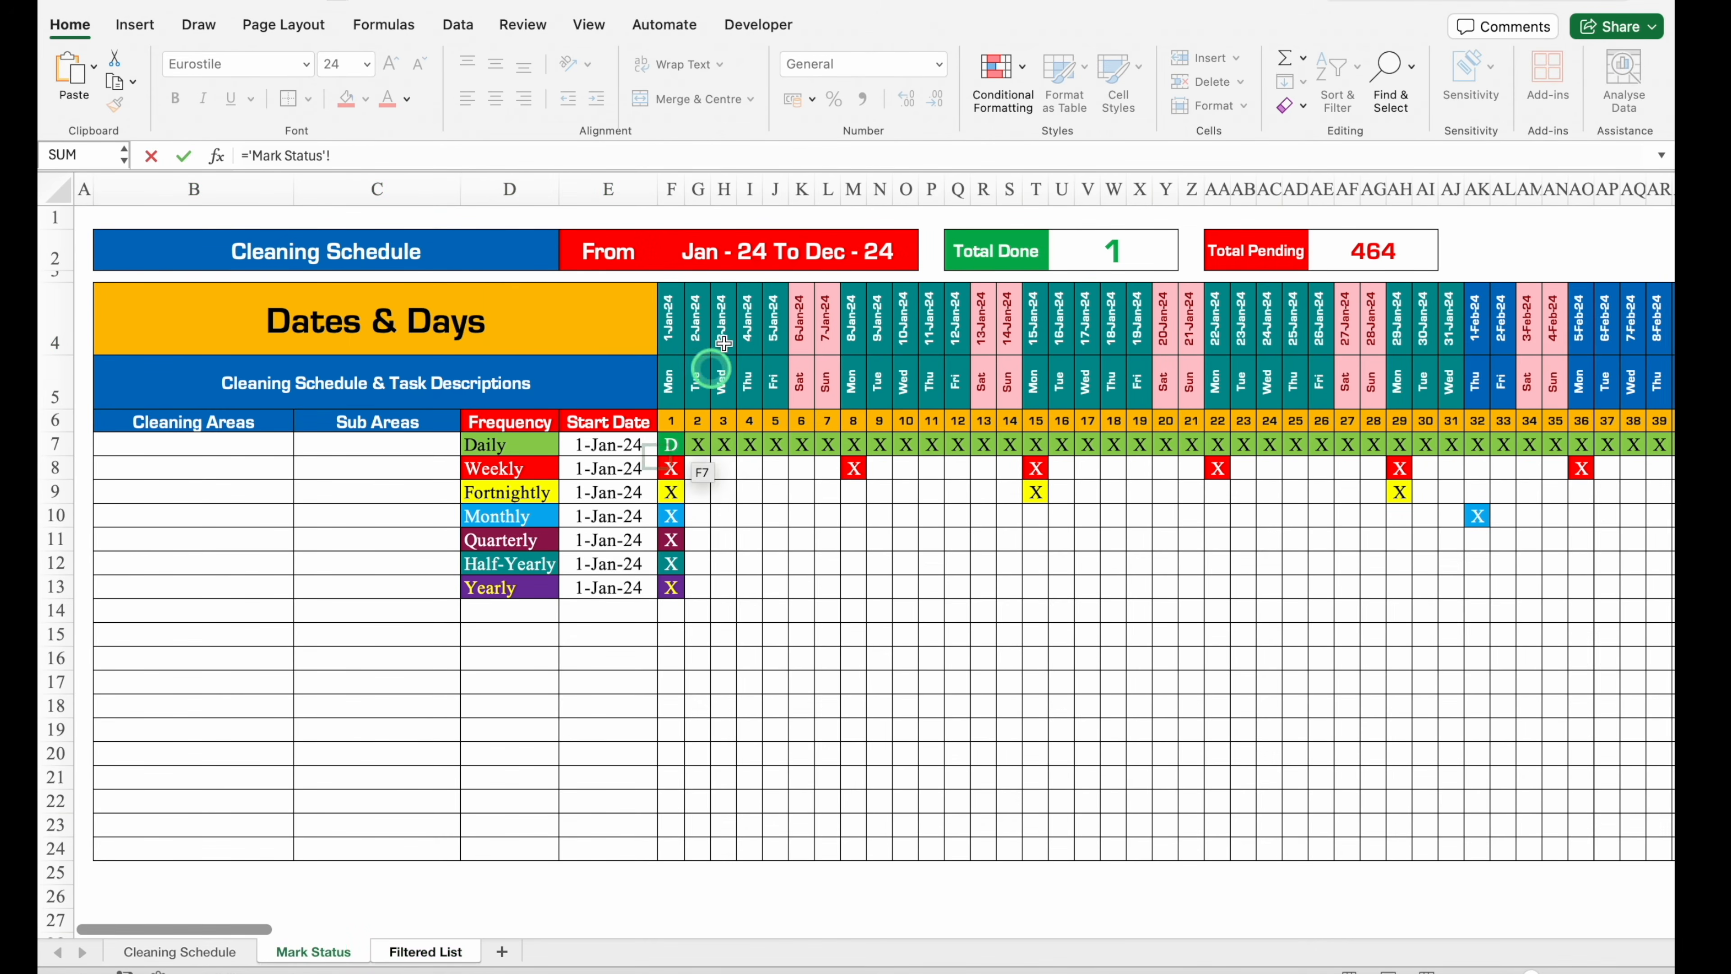
left_click(671, 311)
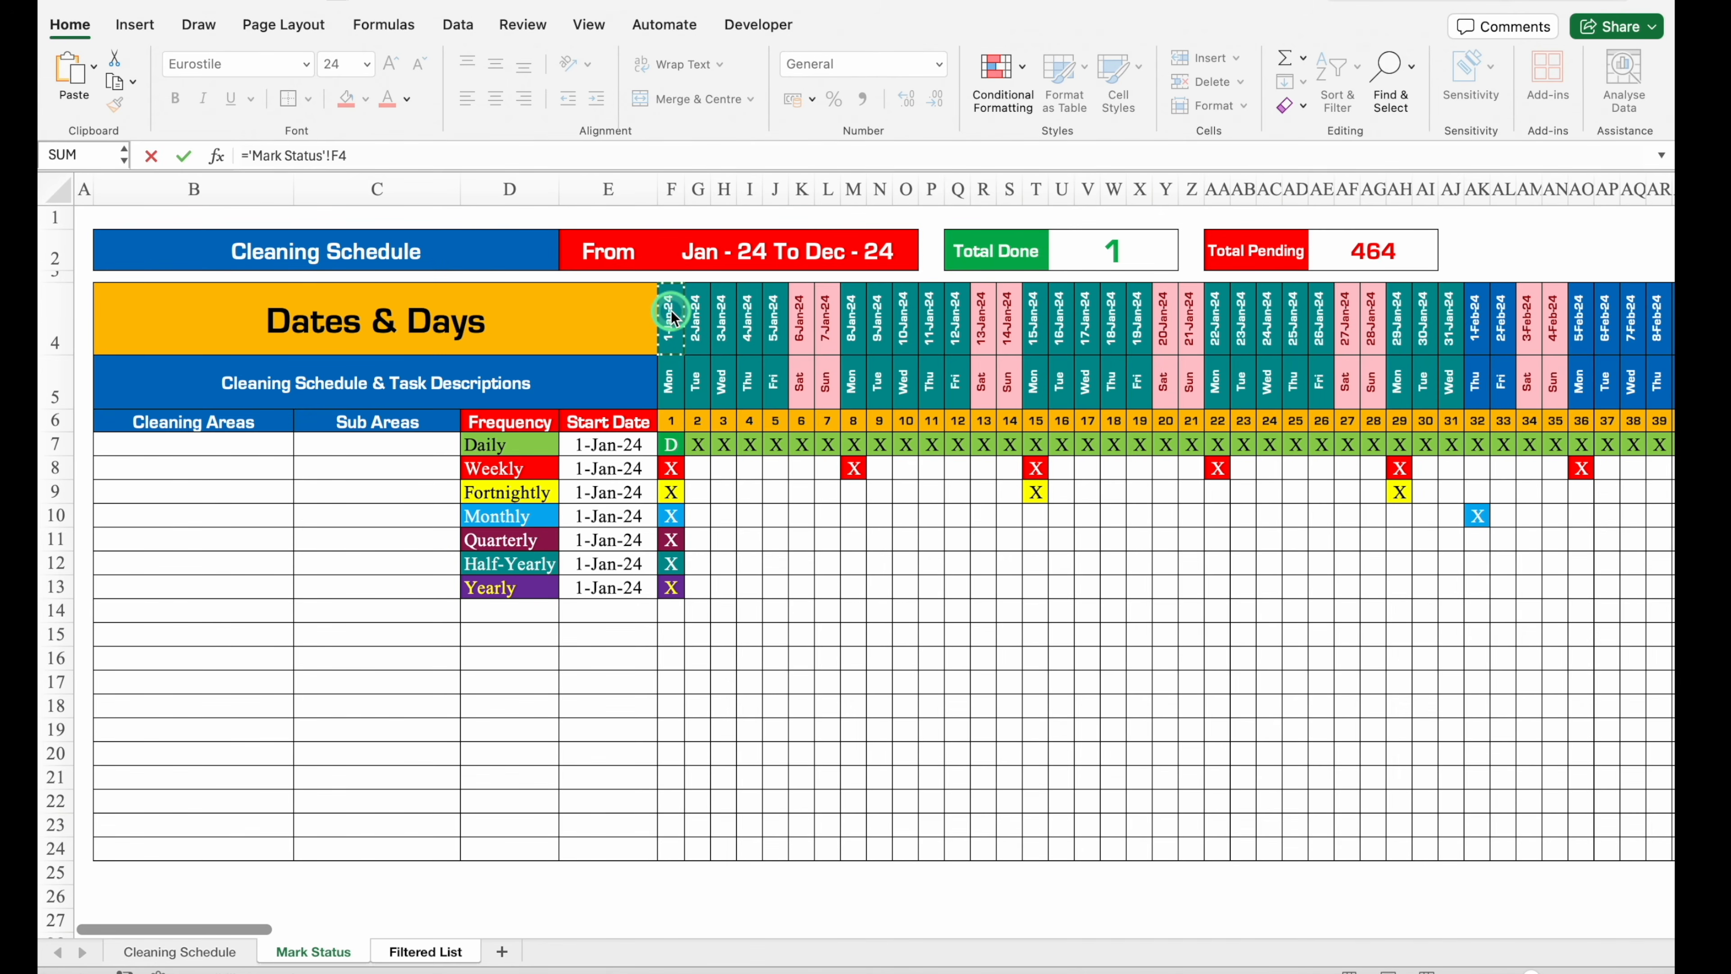
key("Return")
Format D4 with the 14-Mar-12 date type.
left_click(609, 318)
key("super+1")
left_click(591, 251)
left_click(768, 359)
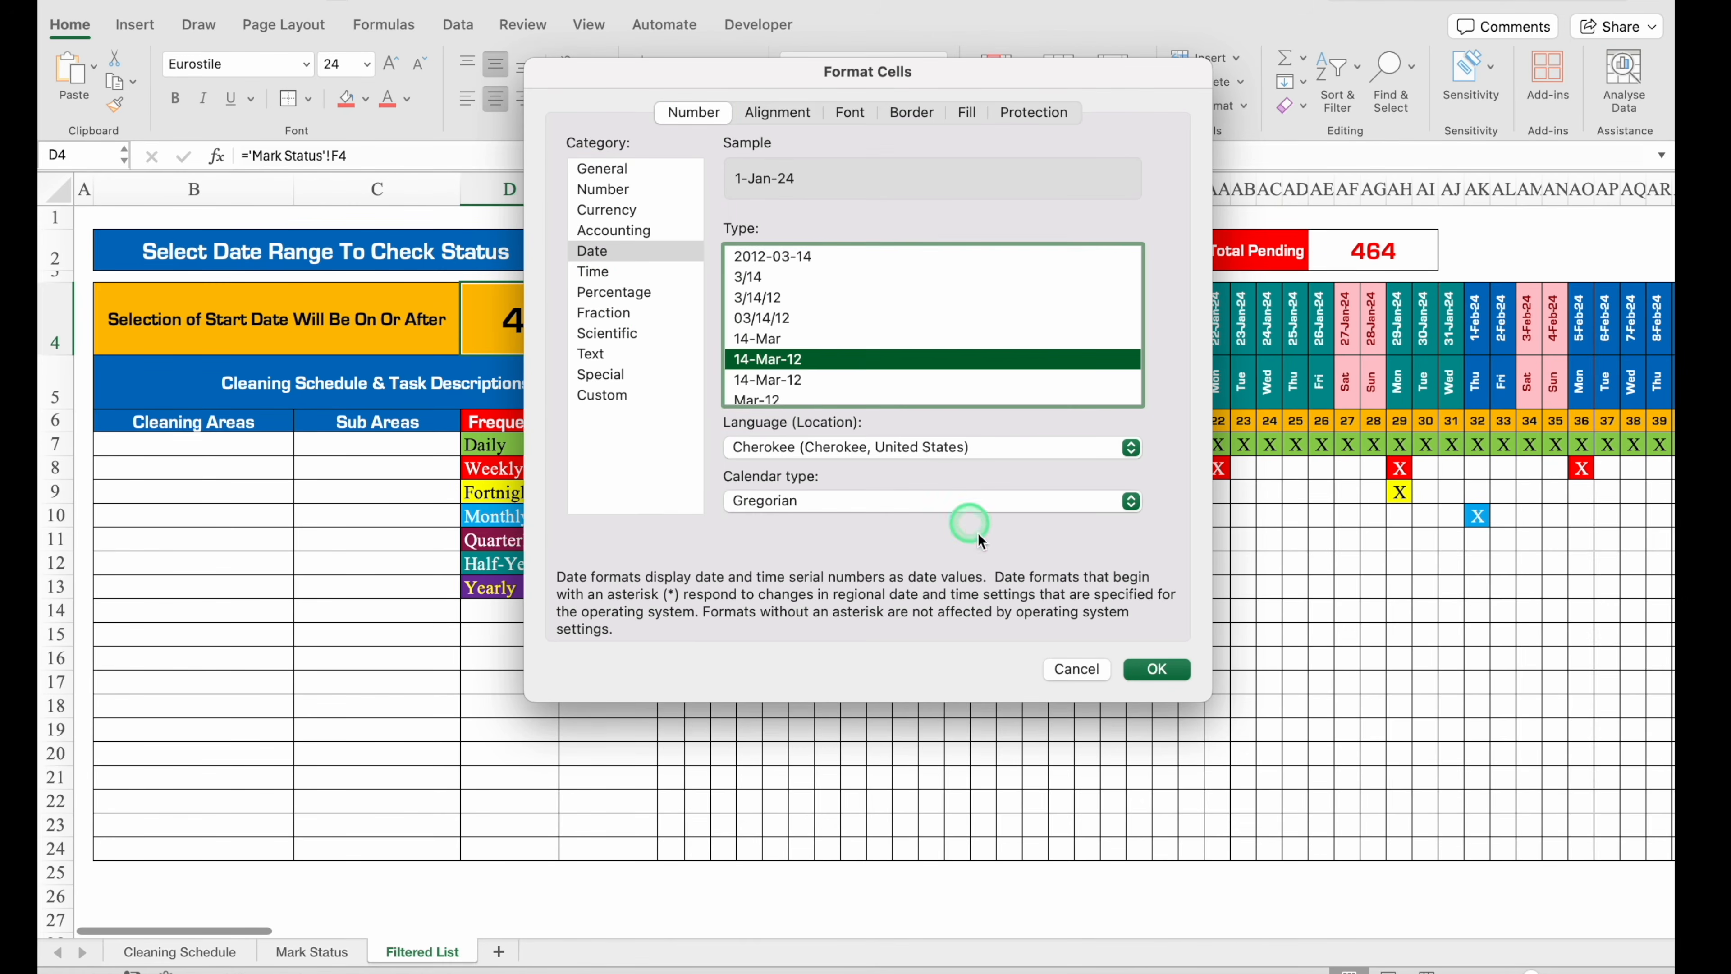
left_click(1158, 669)
Replace the content of the first date cell F4 with the formula =E2.
left_click(672, 327)
key("Delete")
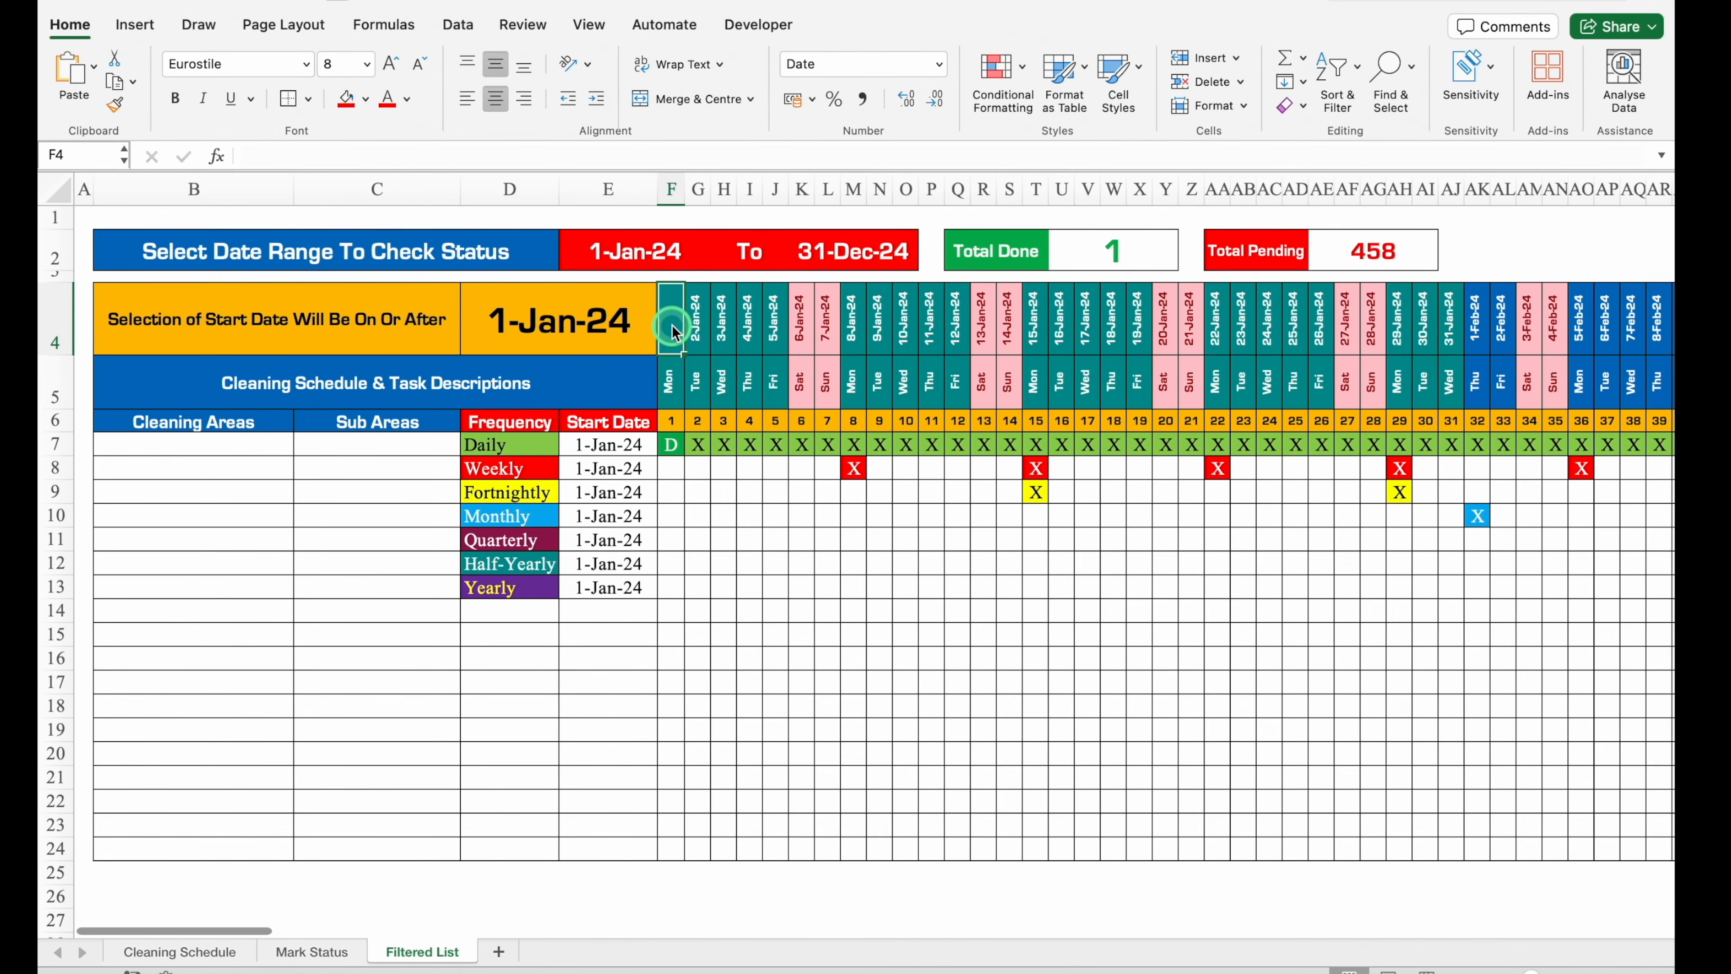
type("=")
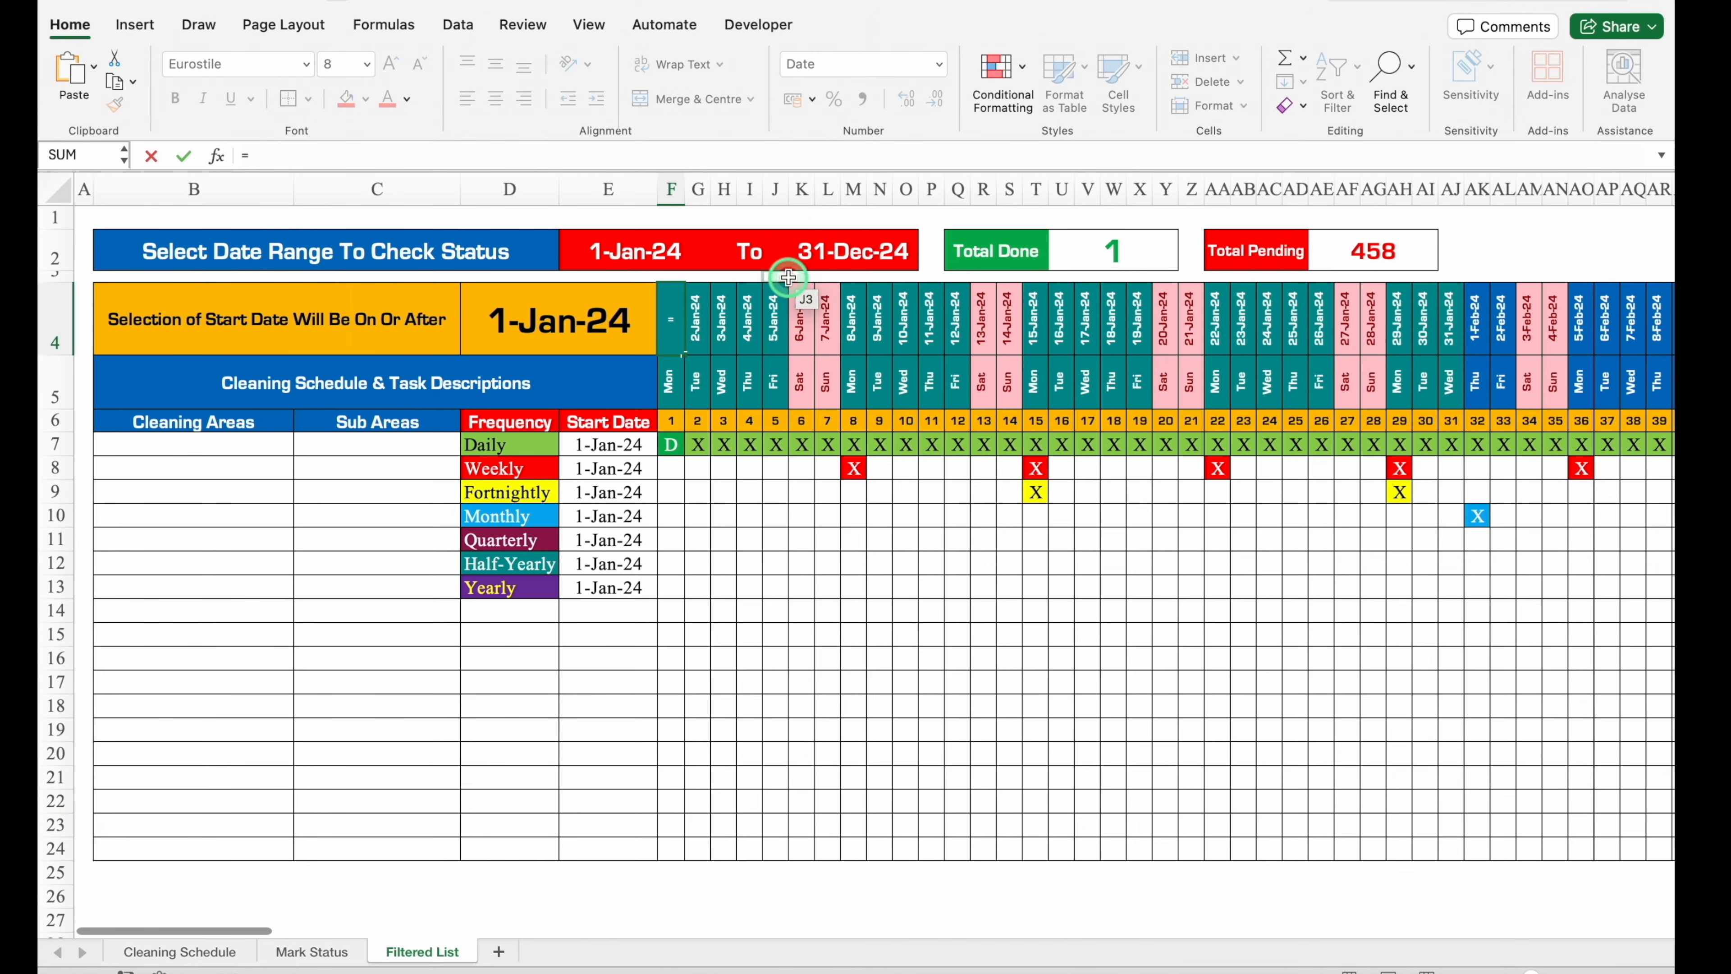
left_click(629, 253)
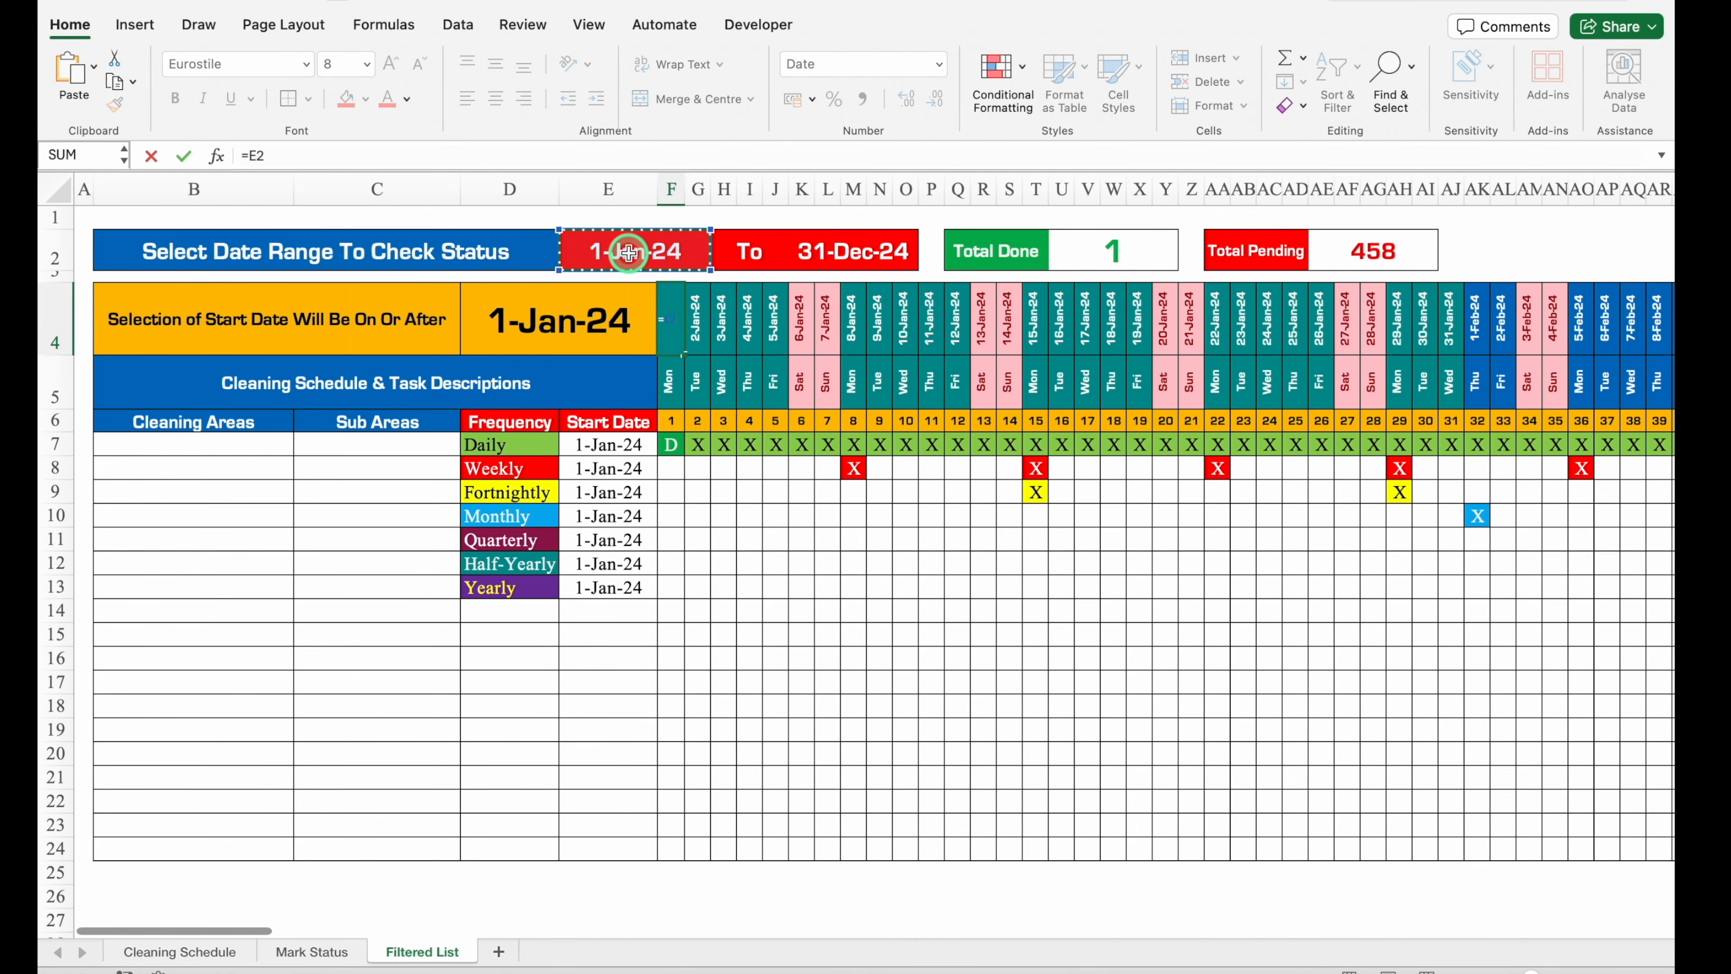
key("Return")
Extend the F4 formula to =IF($K$2="","",E2) so it stays blank without an end date.
left_click(670, 312)
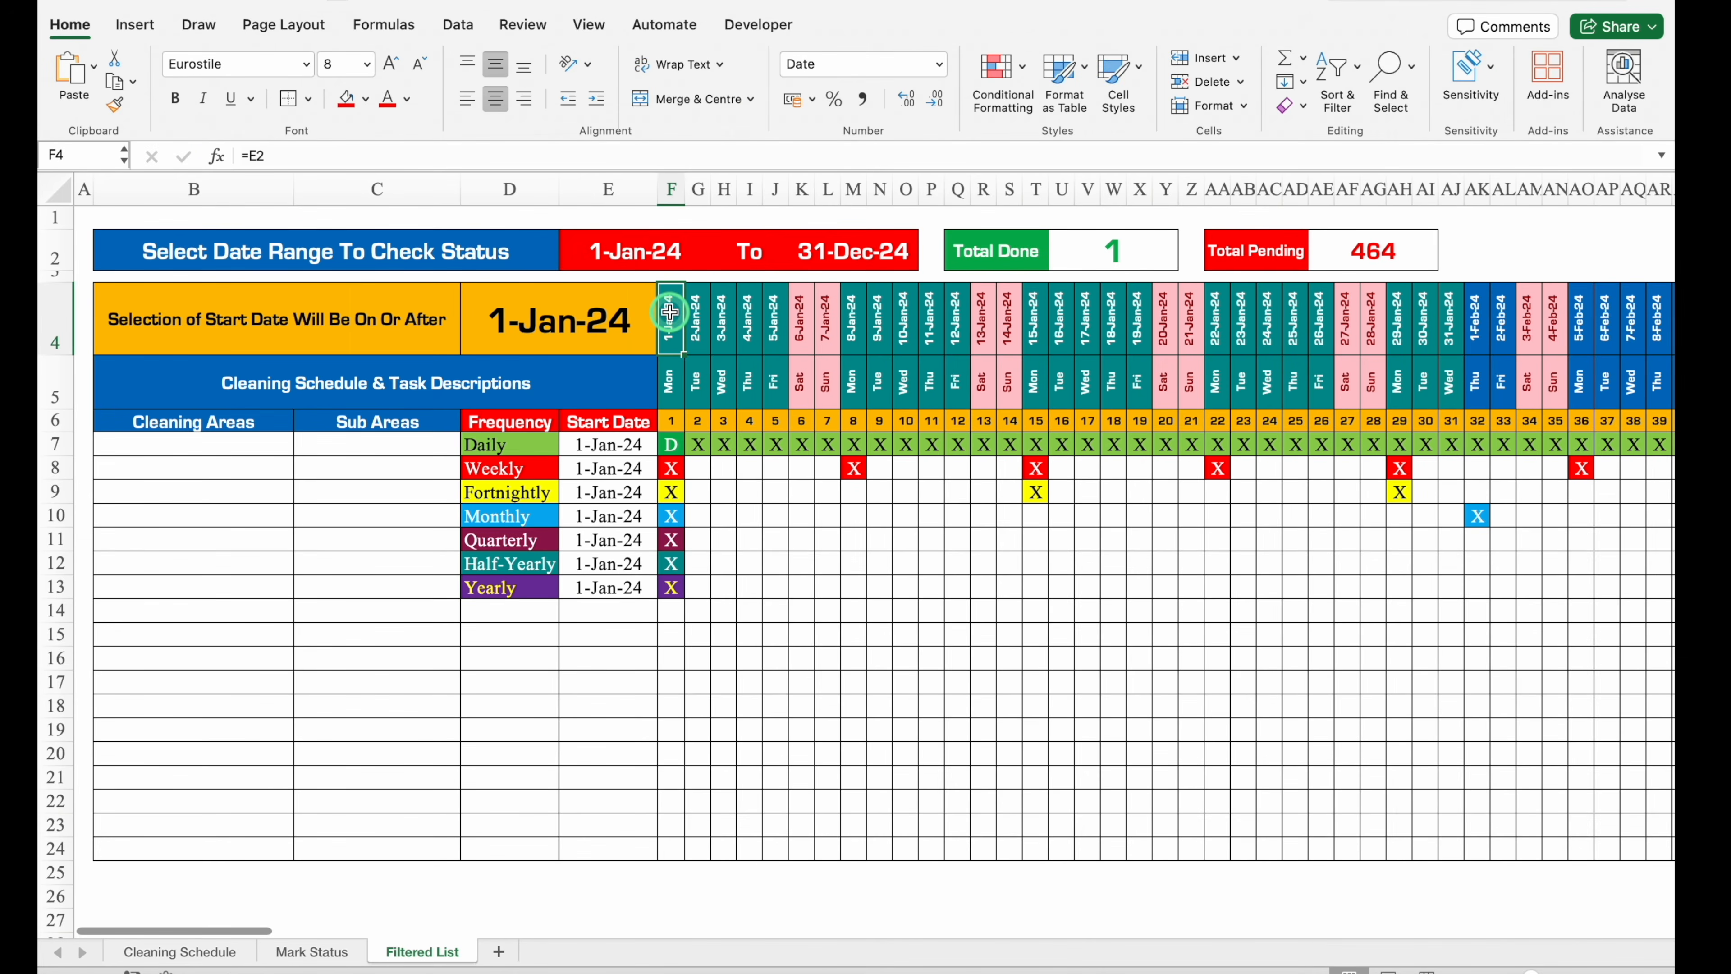
left_click(248, 156)
type("if")
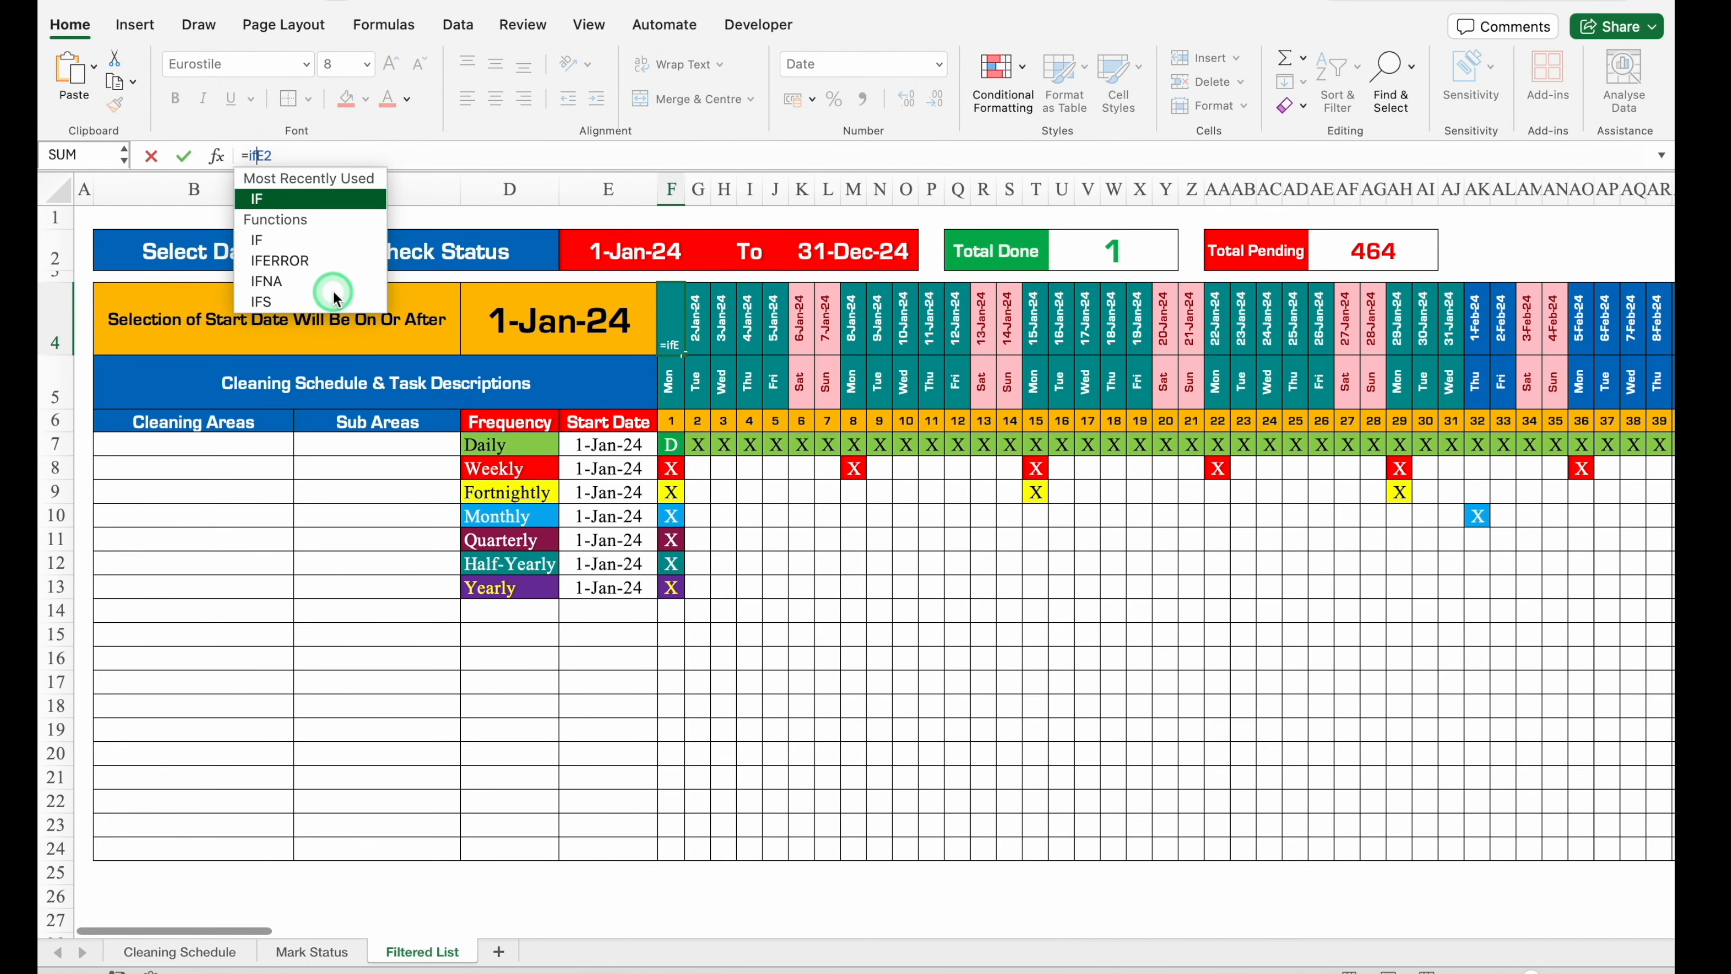
double_click(306, 198)
left_click(841, 248)
key("F4")
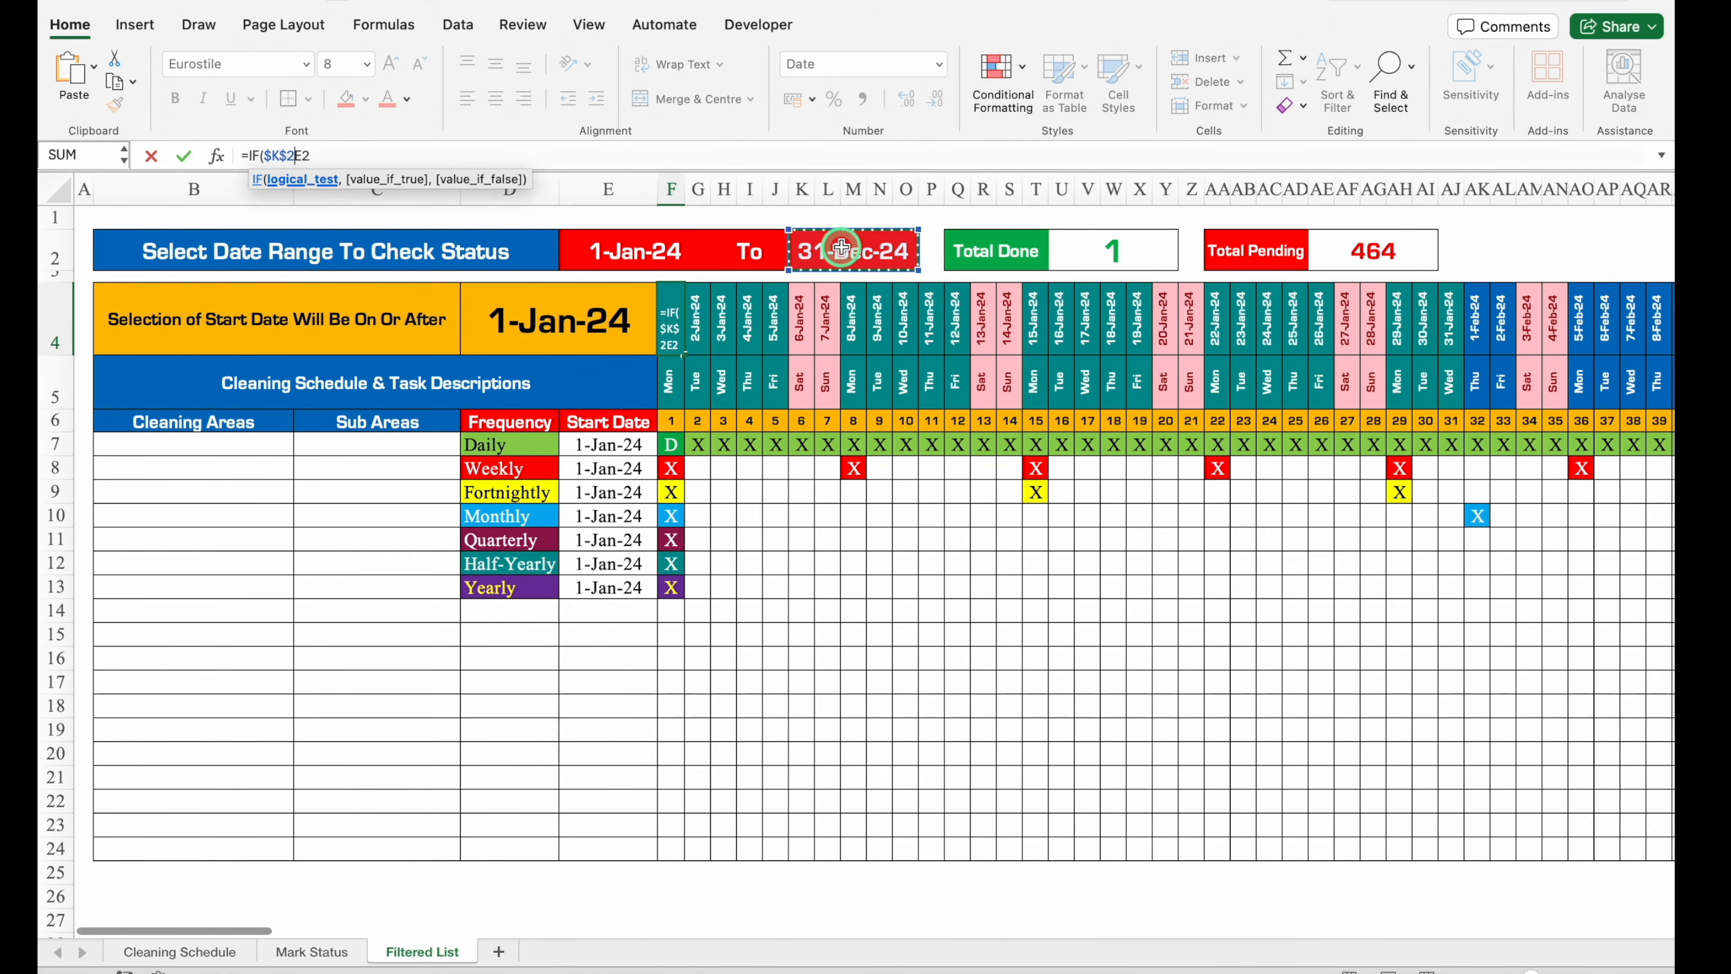
type("=")
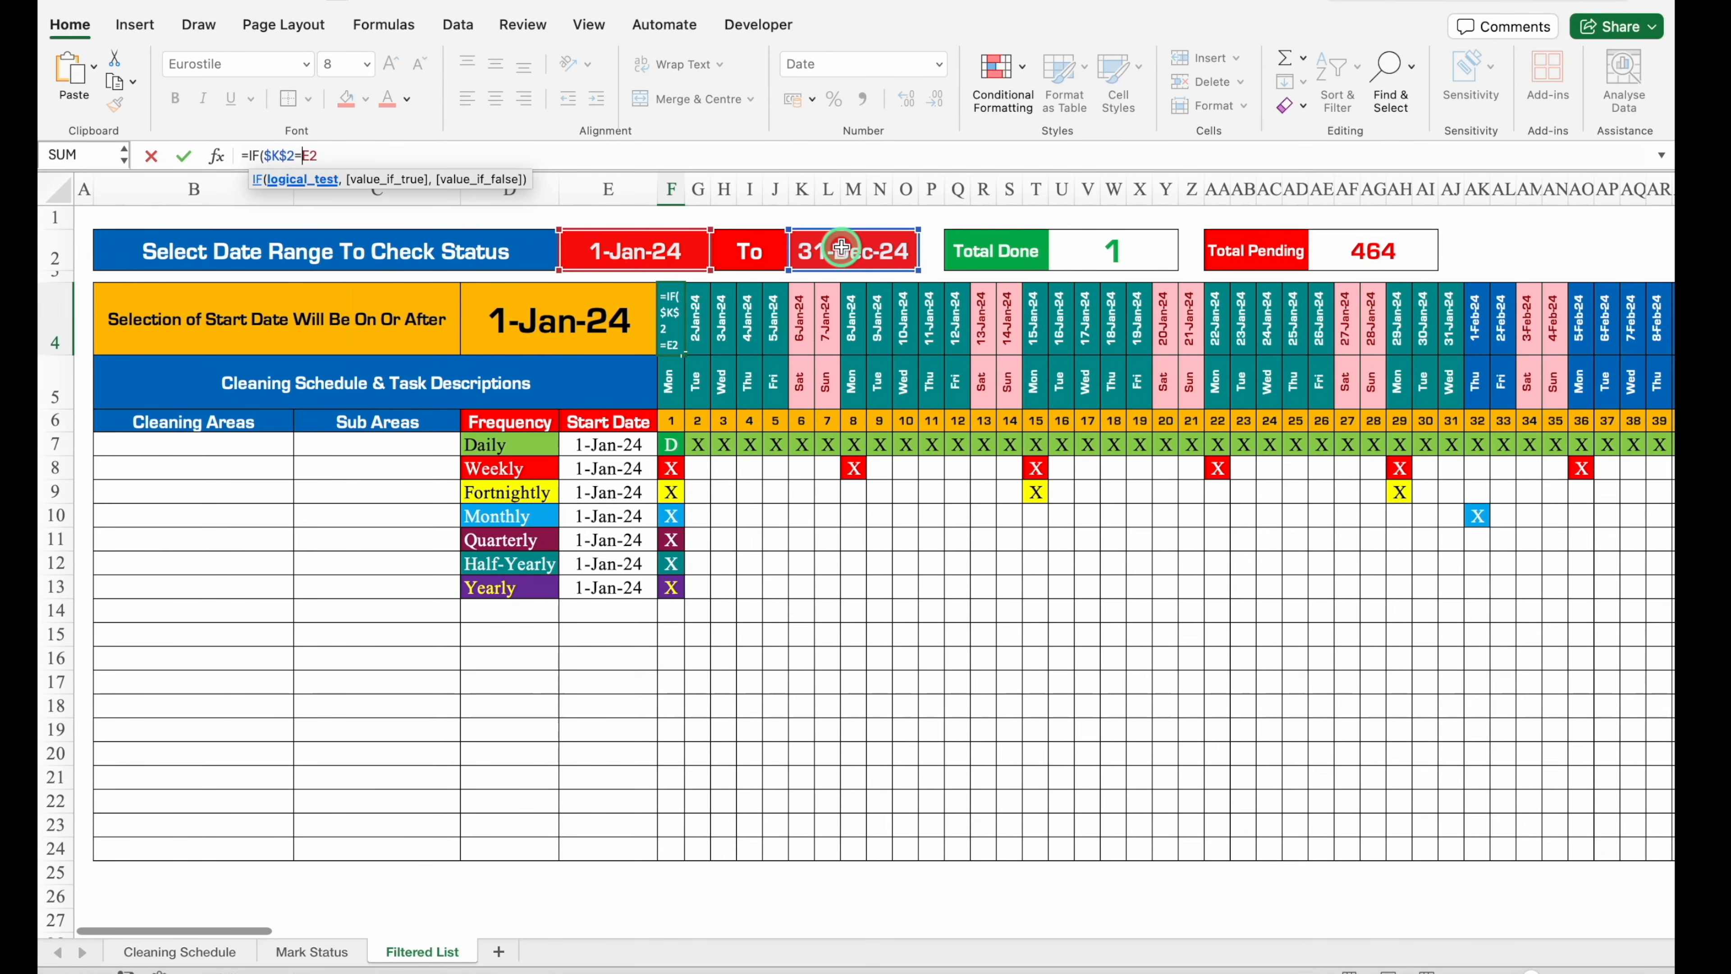
type("\"\"")
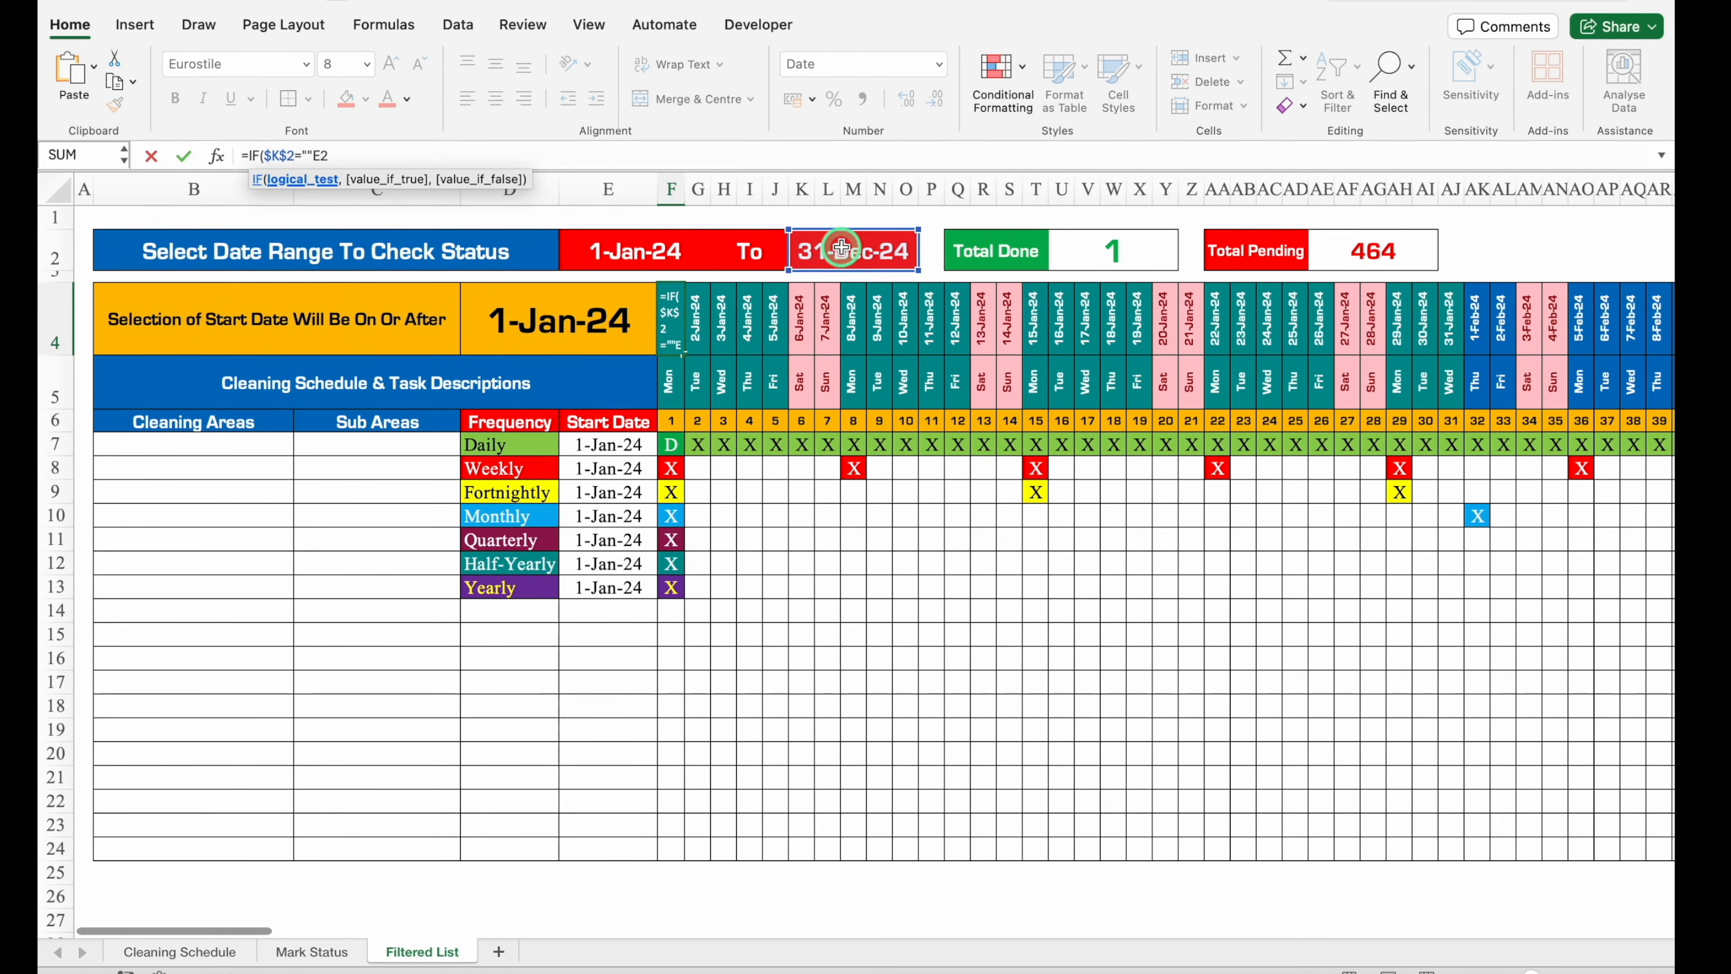
type(",")
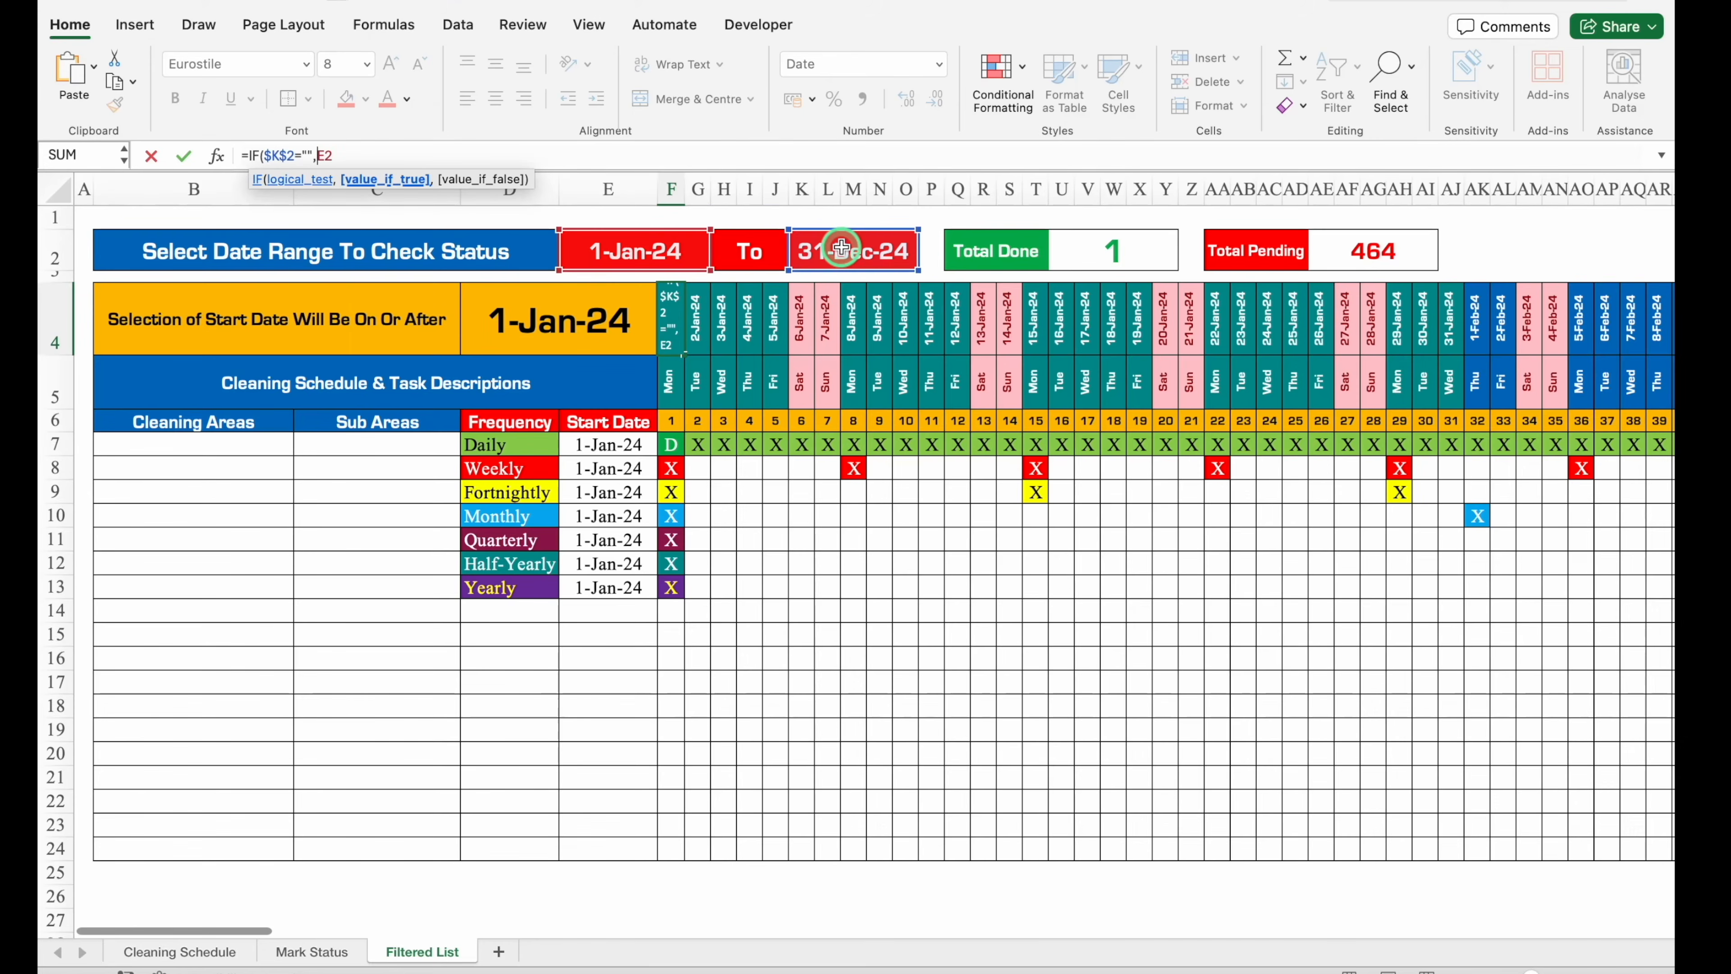
type("\"")
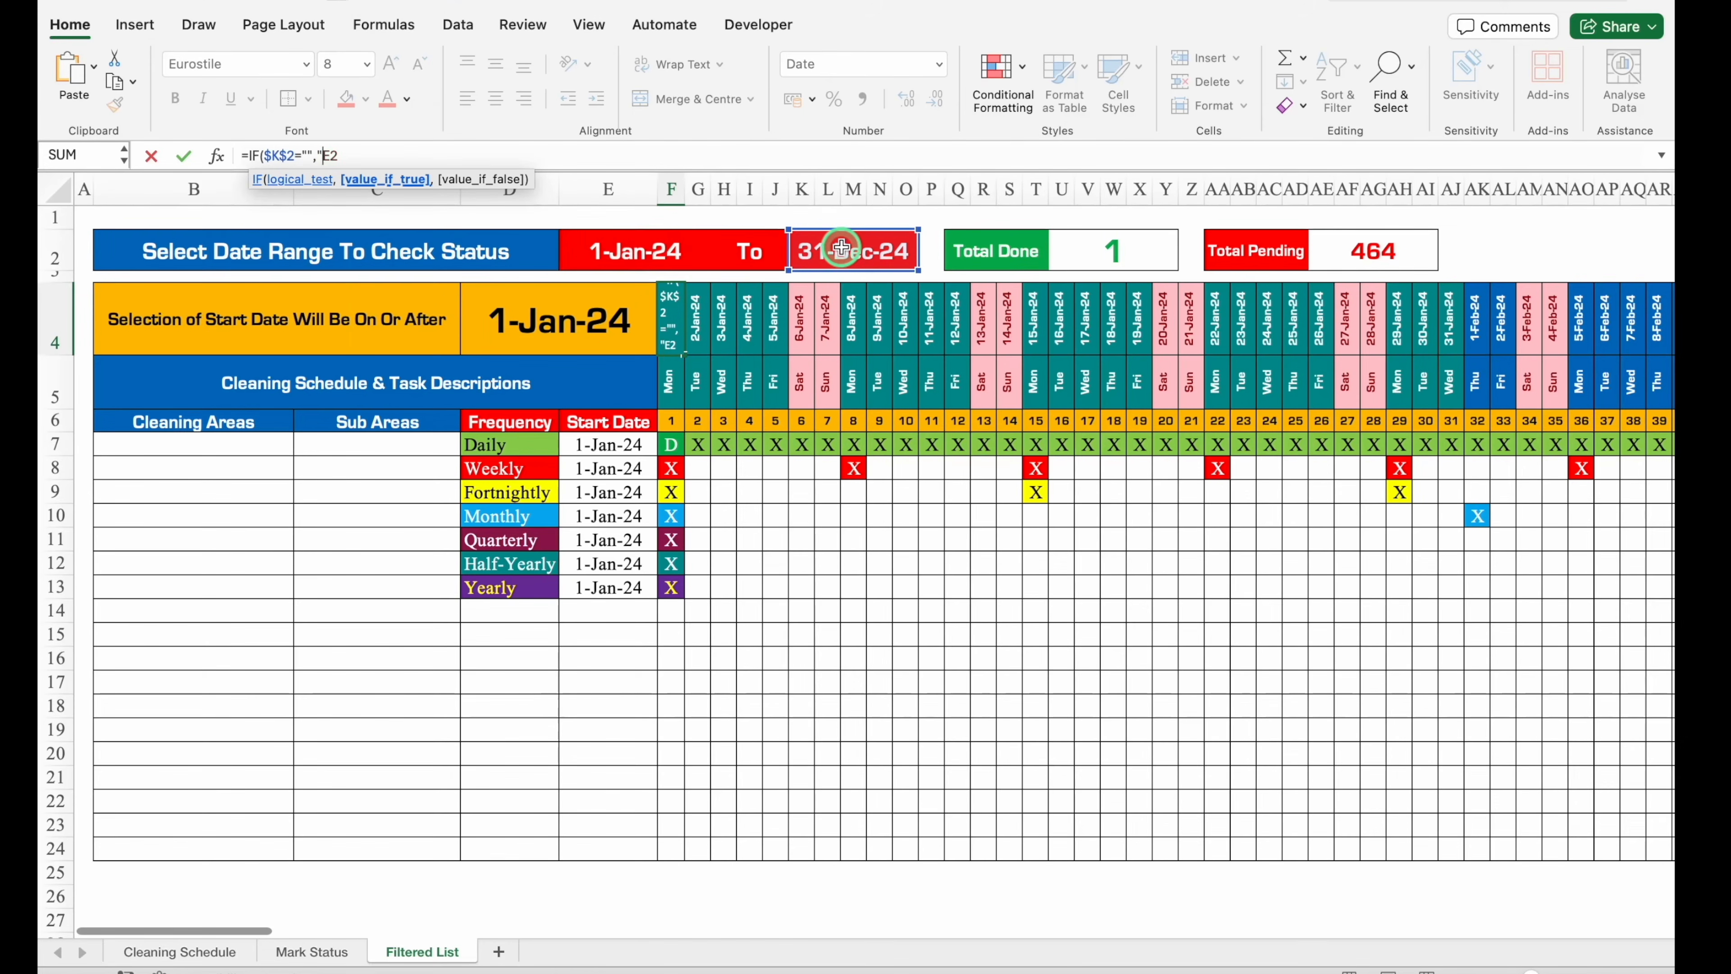
type("\",")
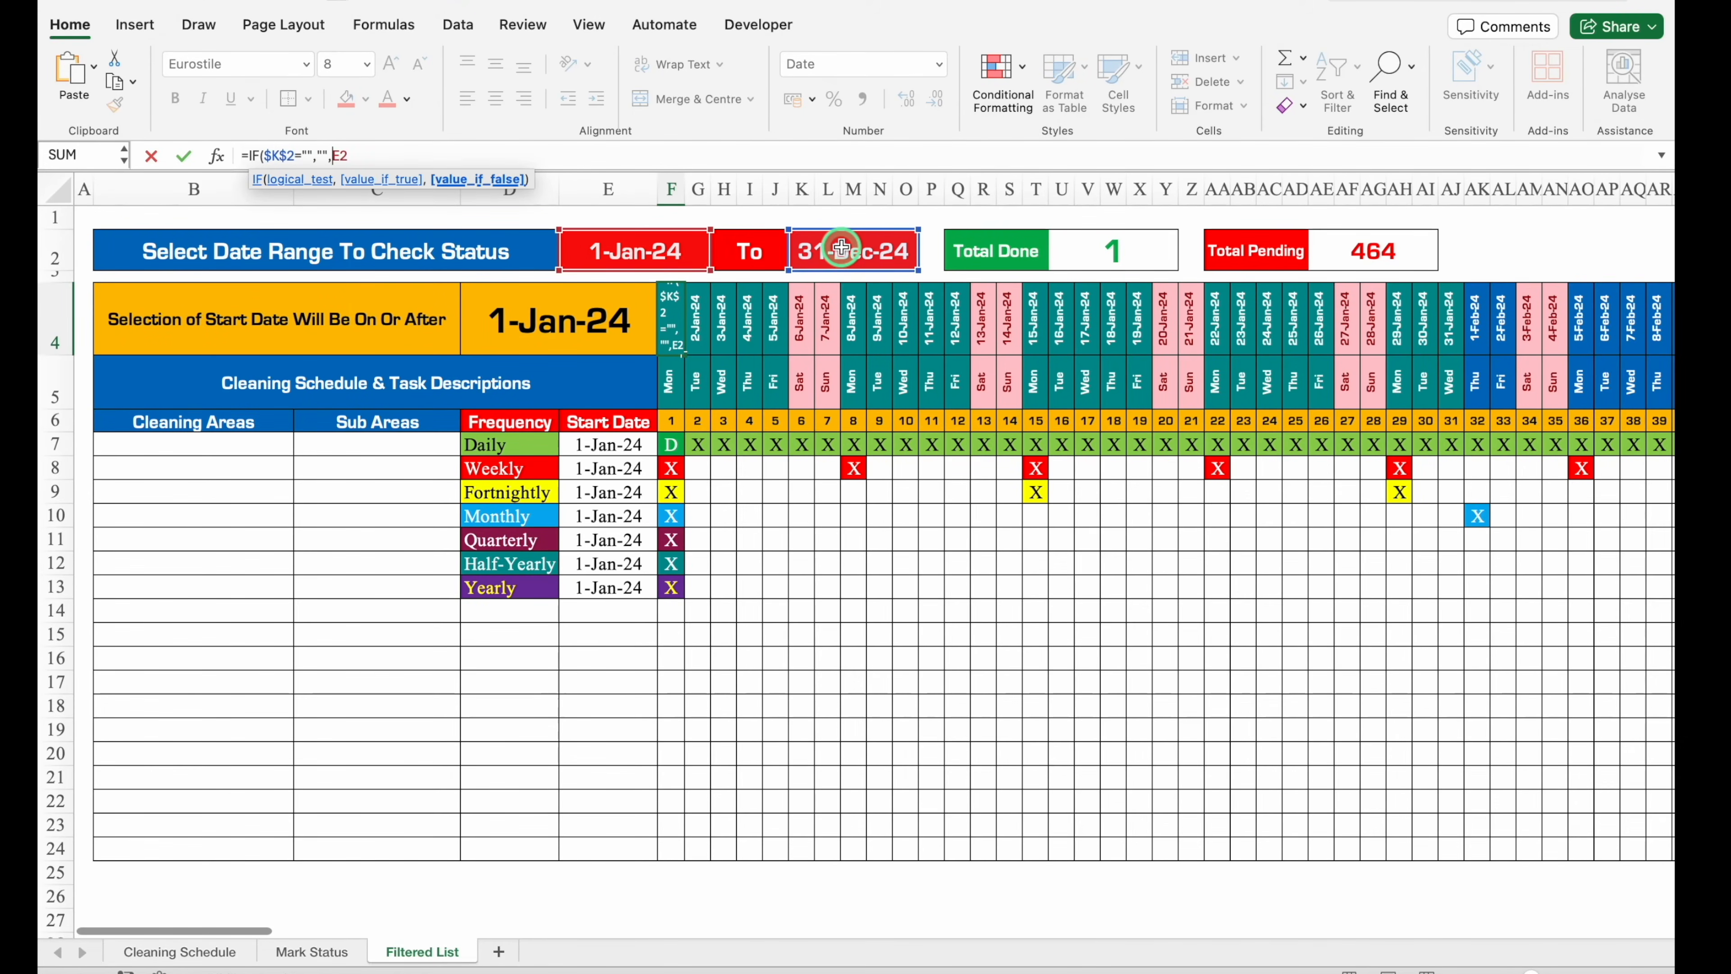
left_click(489, 155)
type(")")
key("Tab")
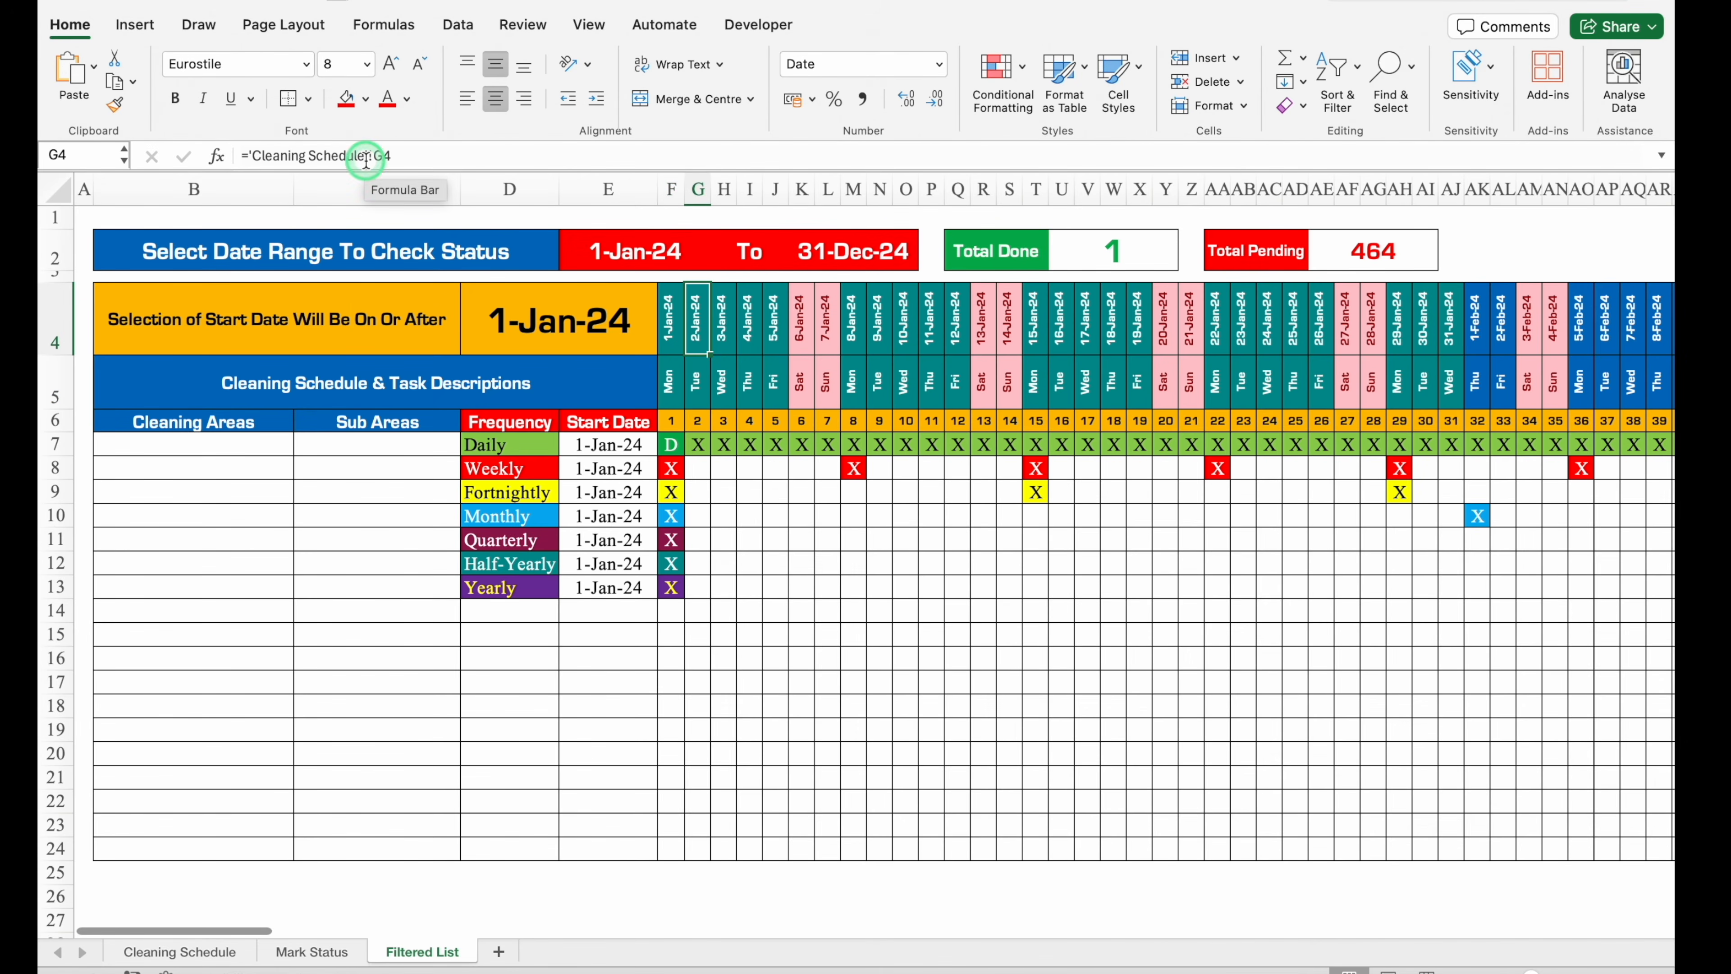
Change the G4 formula to =IF($K$2="","",'Cleaning Schedule'!G4) and copy it across the date row to NG4.
left_click(246, 156)
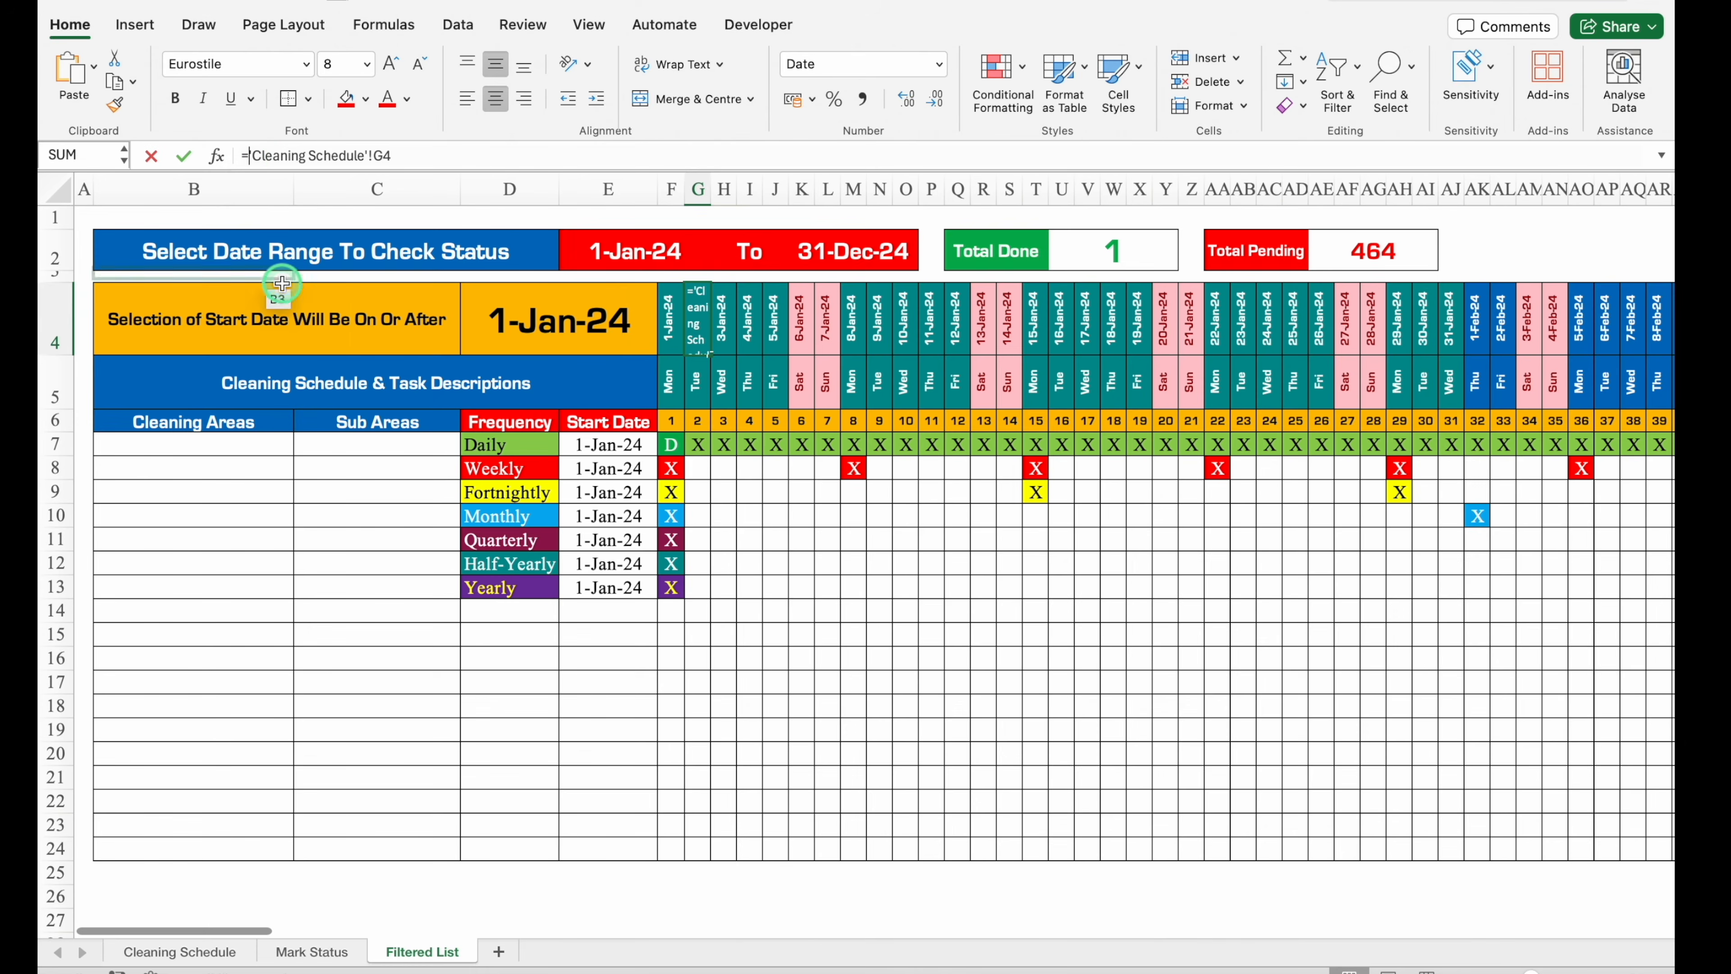
type("IF(")
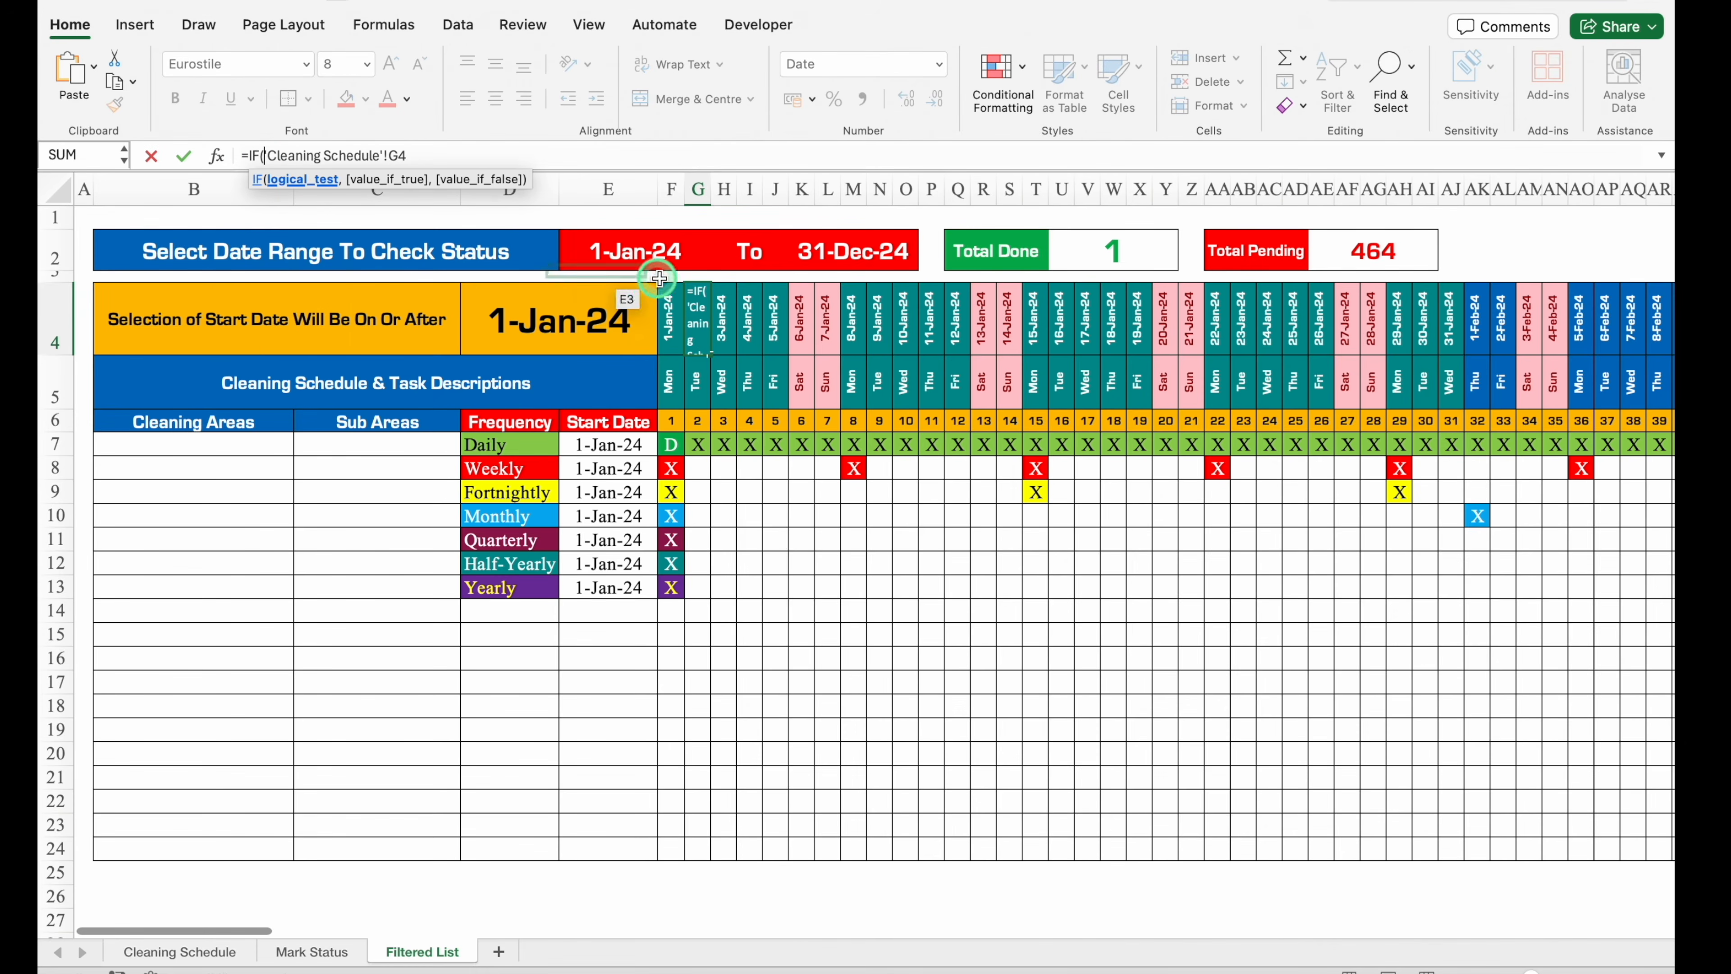
left_click(860, 252)
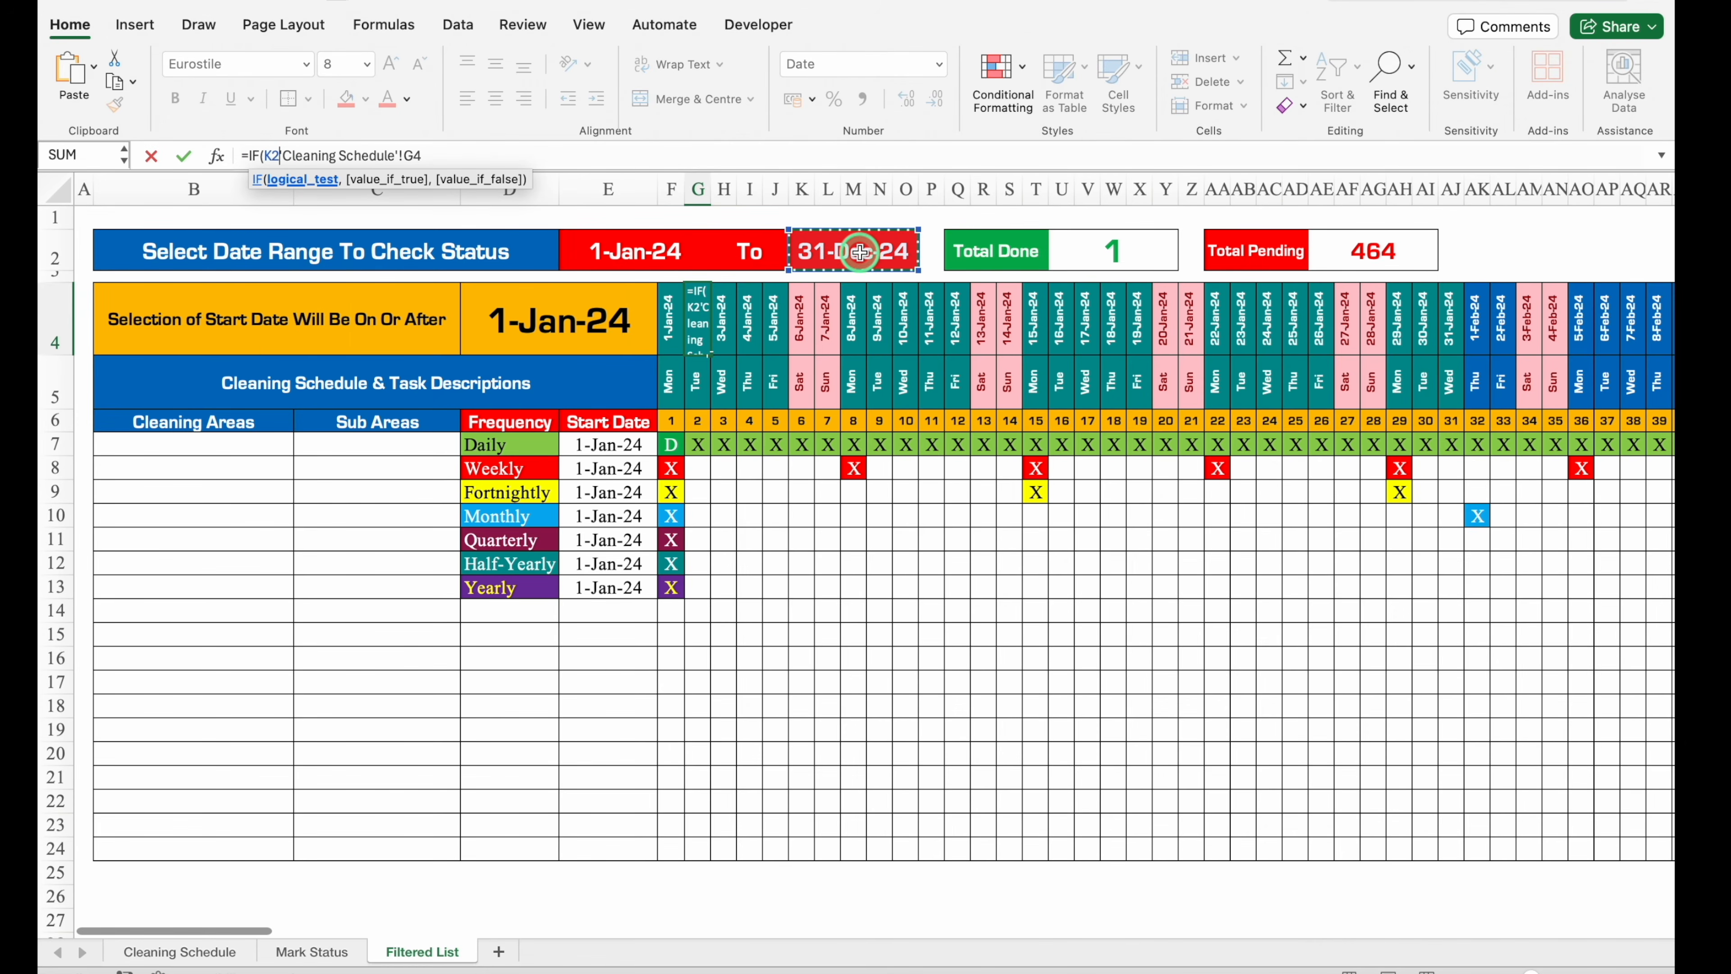
key("F4")
type("=")
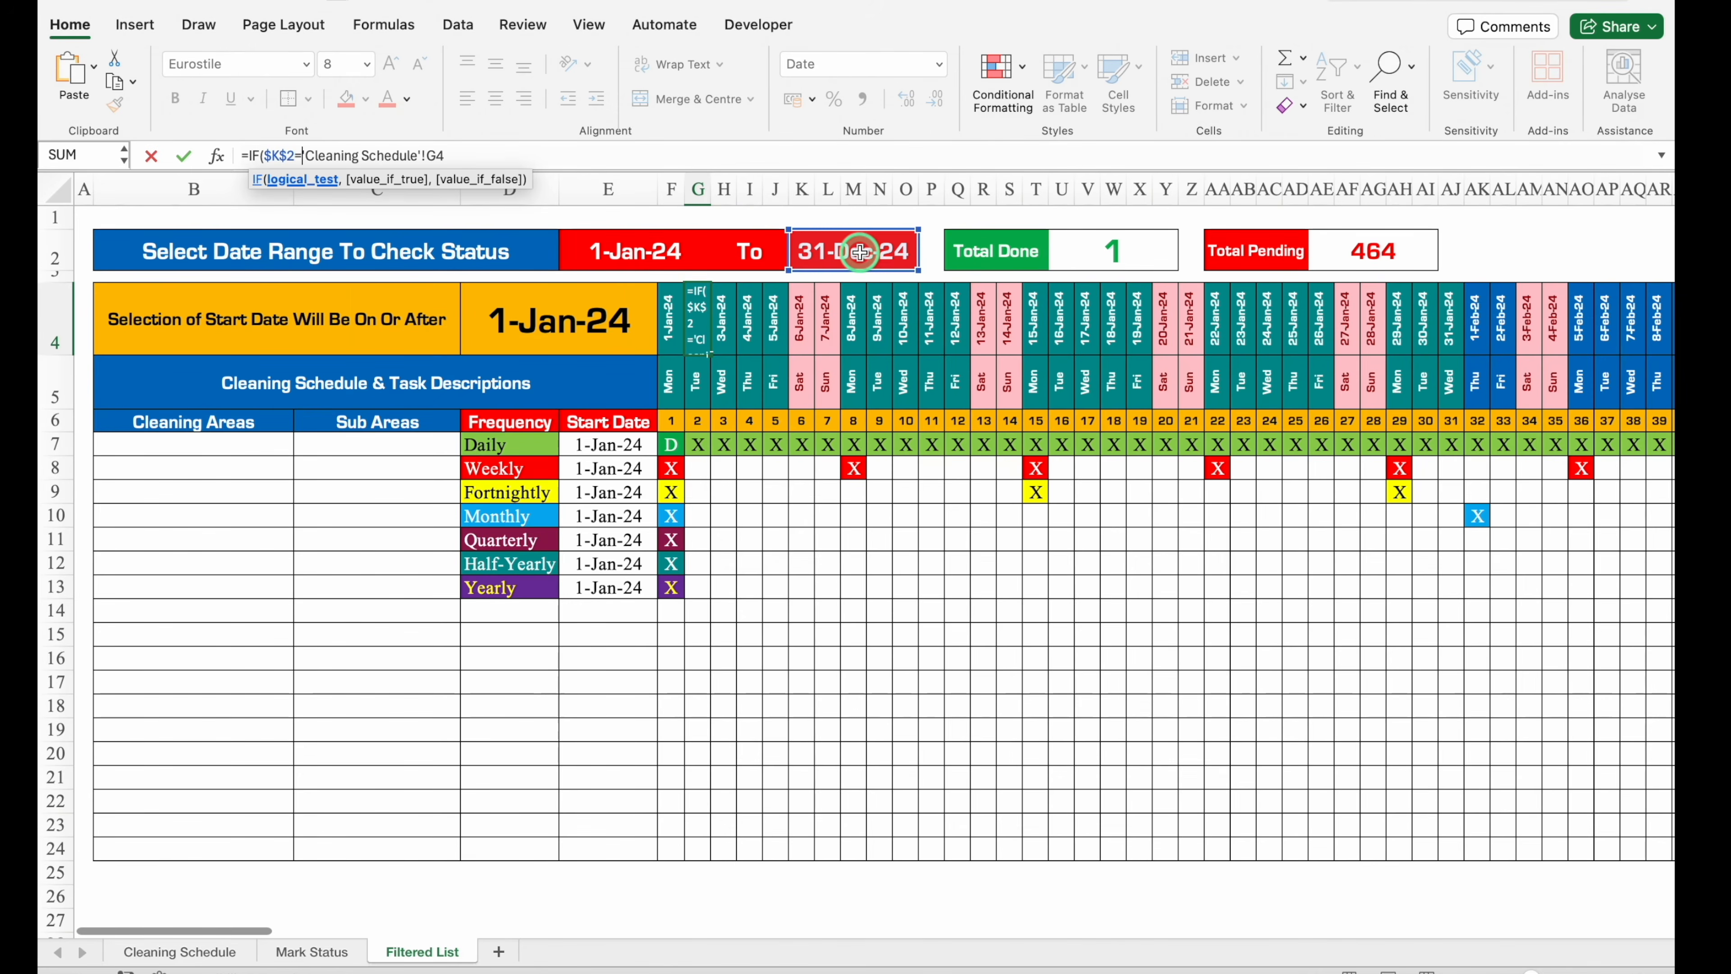
type("\"\",")
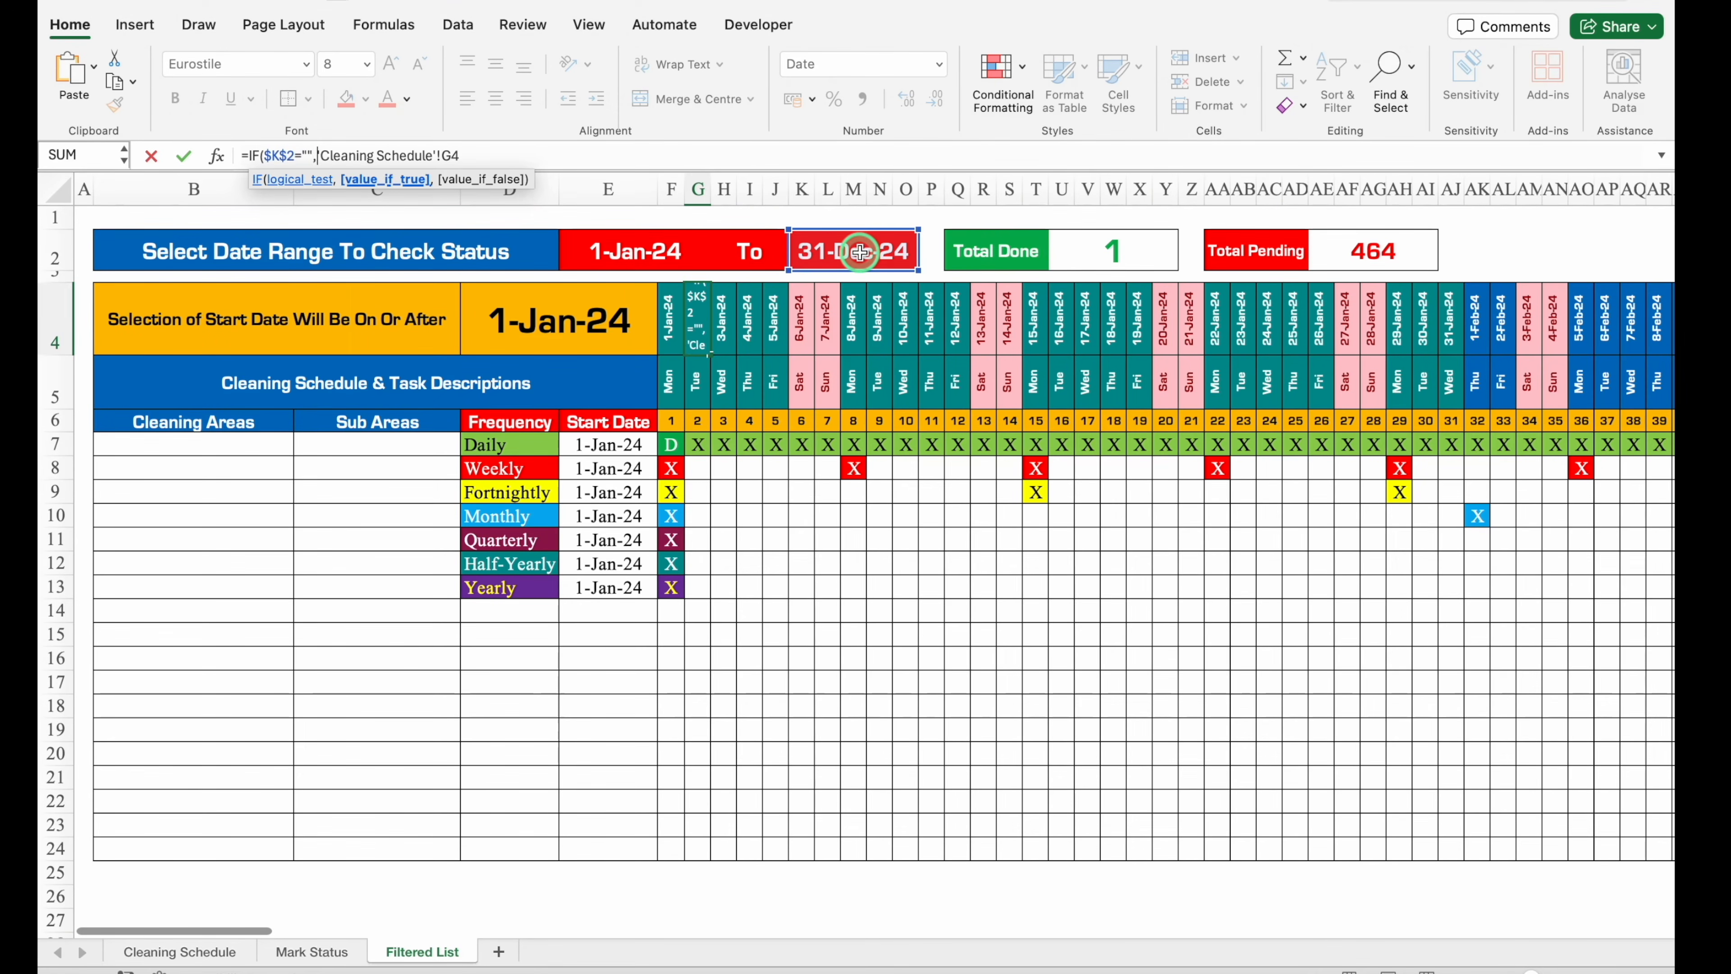
type("\"\",")
left_click(545, 153)
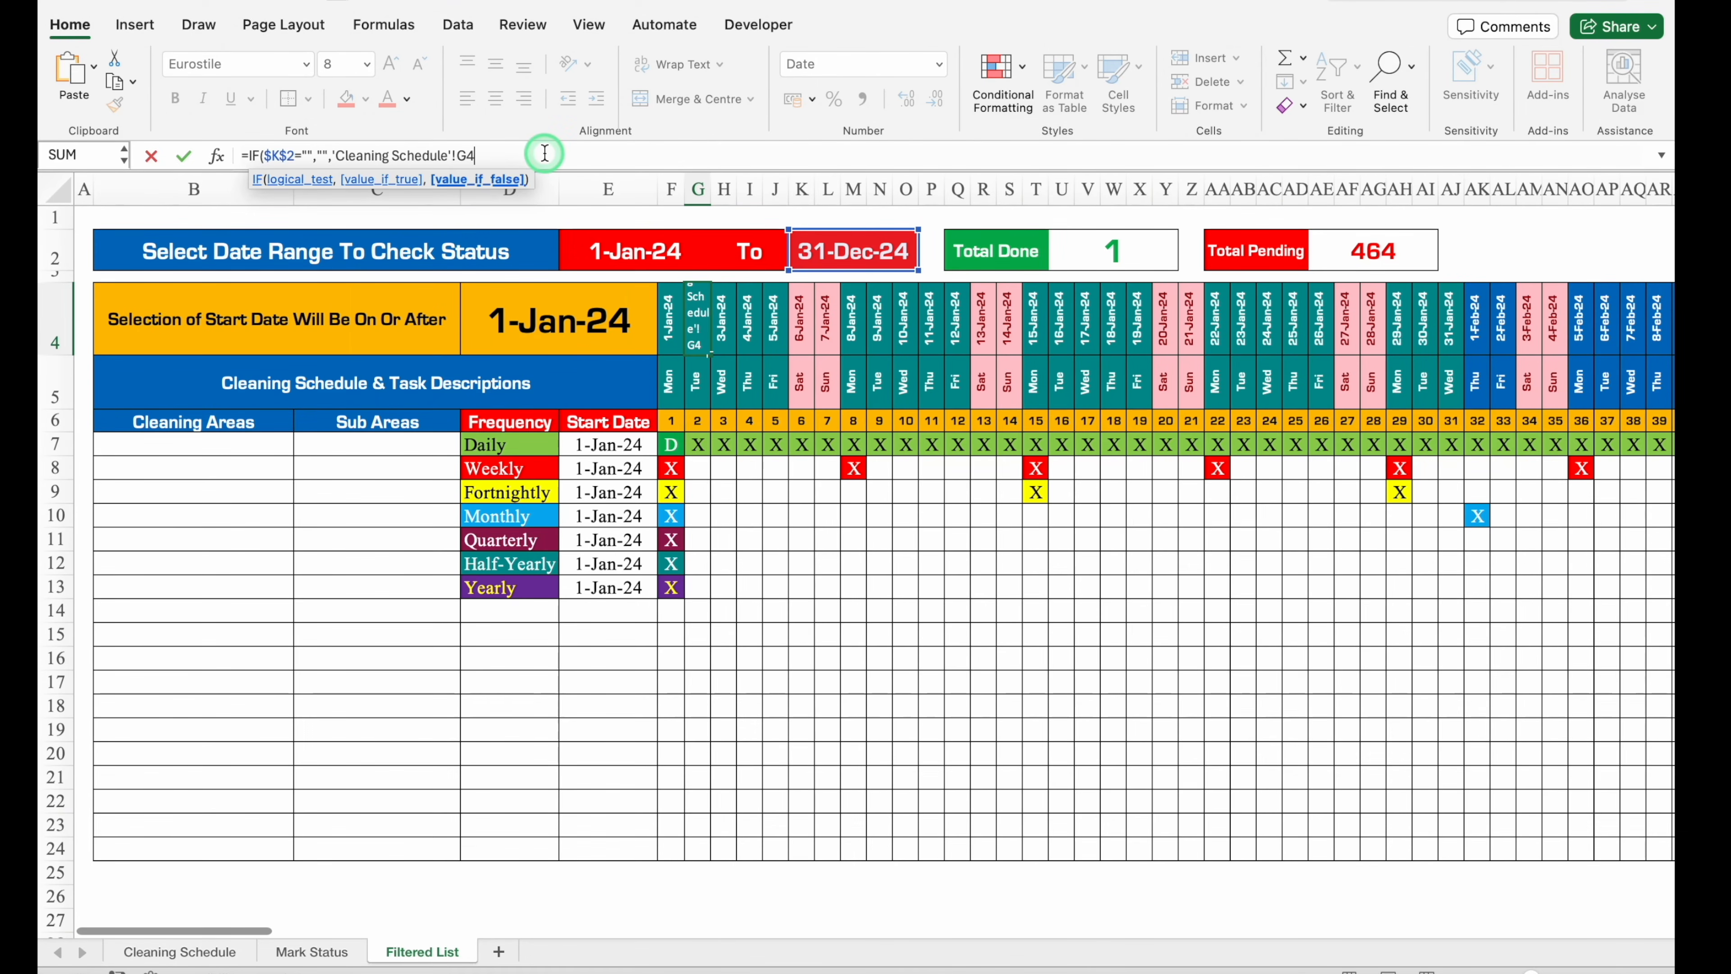
type(")")
key("ctrl+Return")
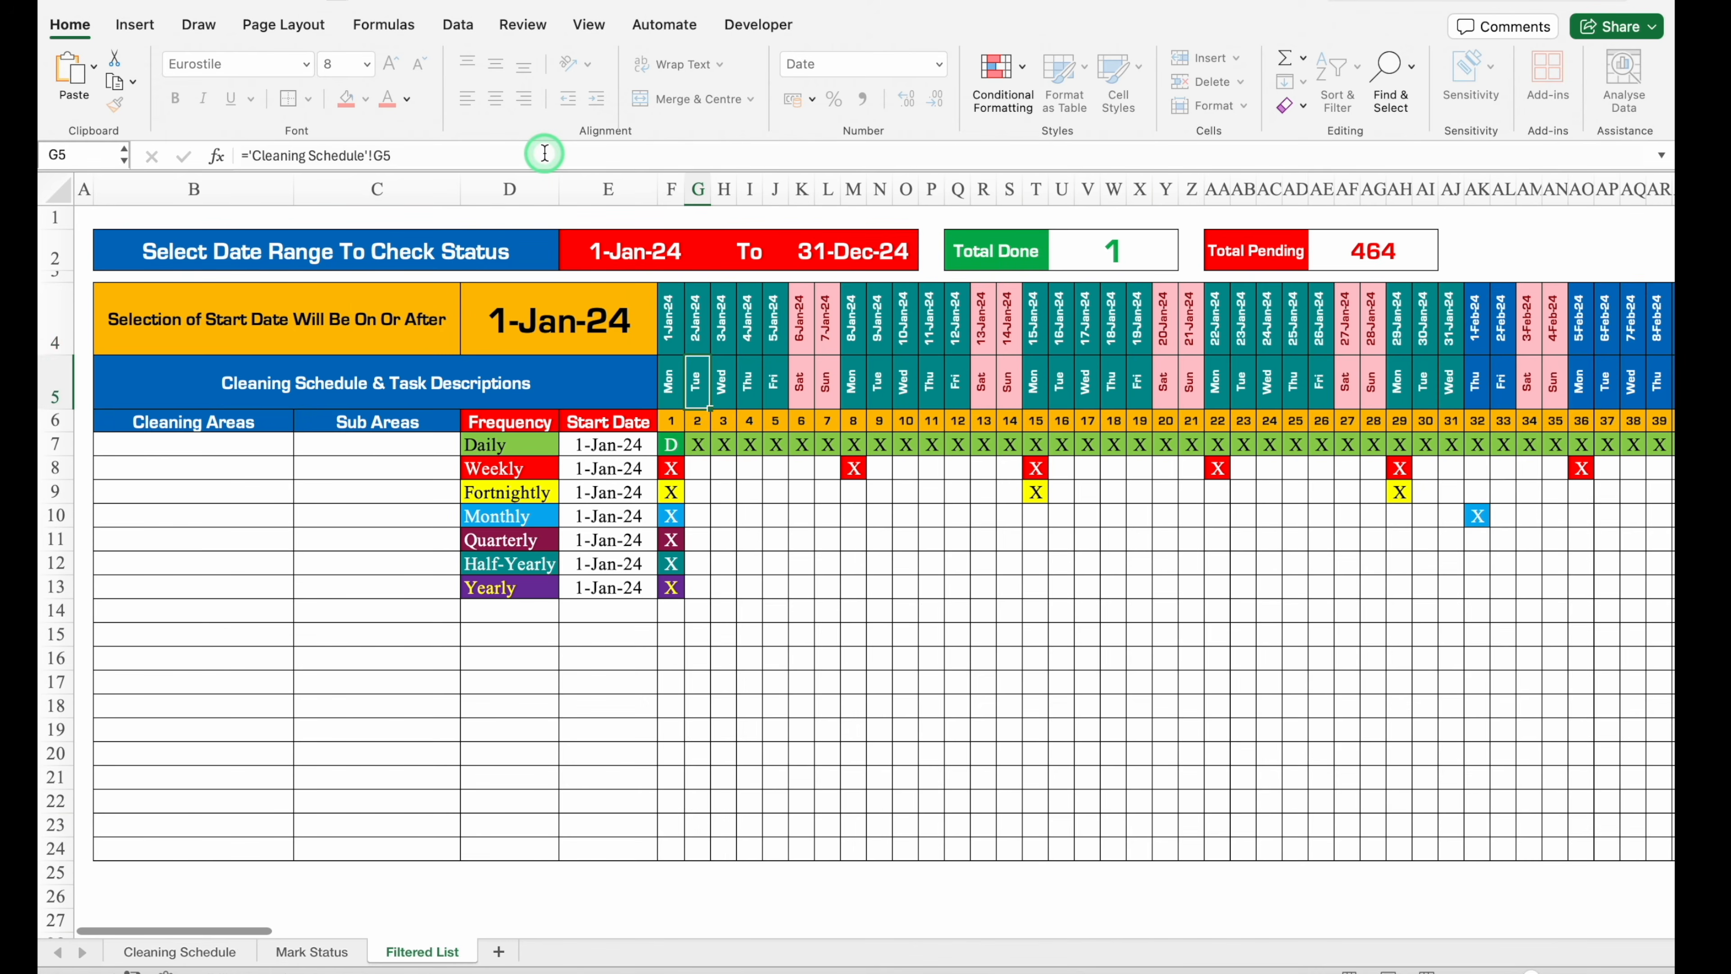
scroll(1513, 353, "right", 20)
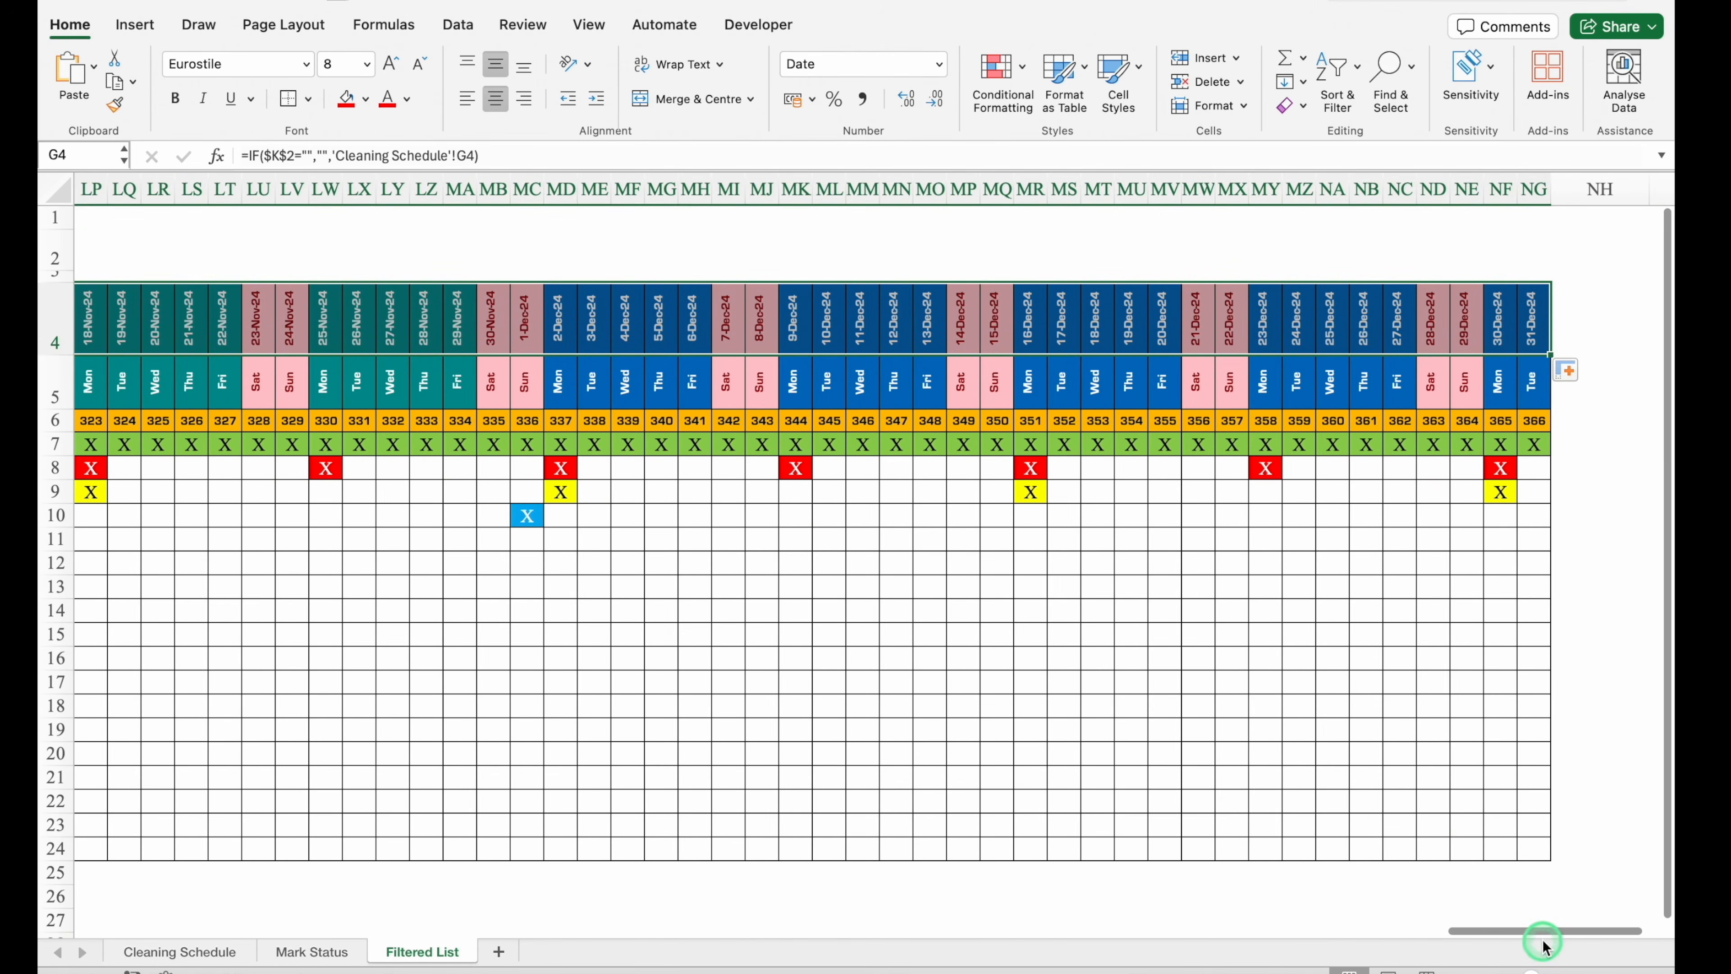
left_click_drag(1545, 934, 96, 862)
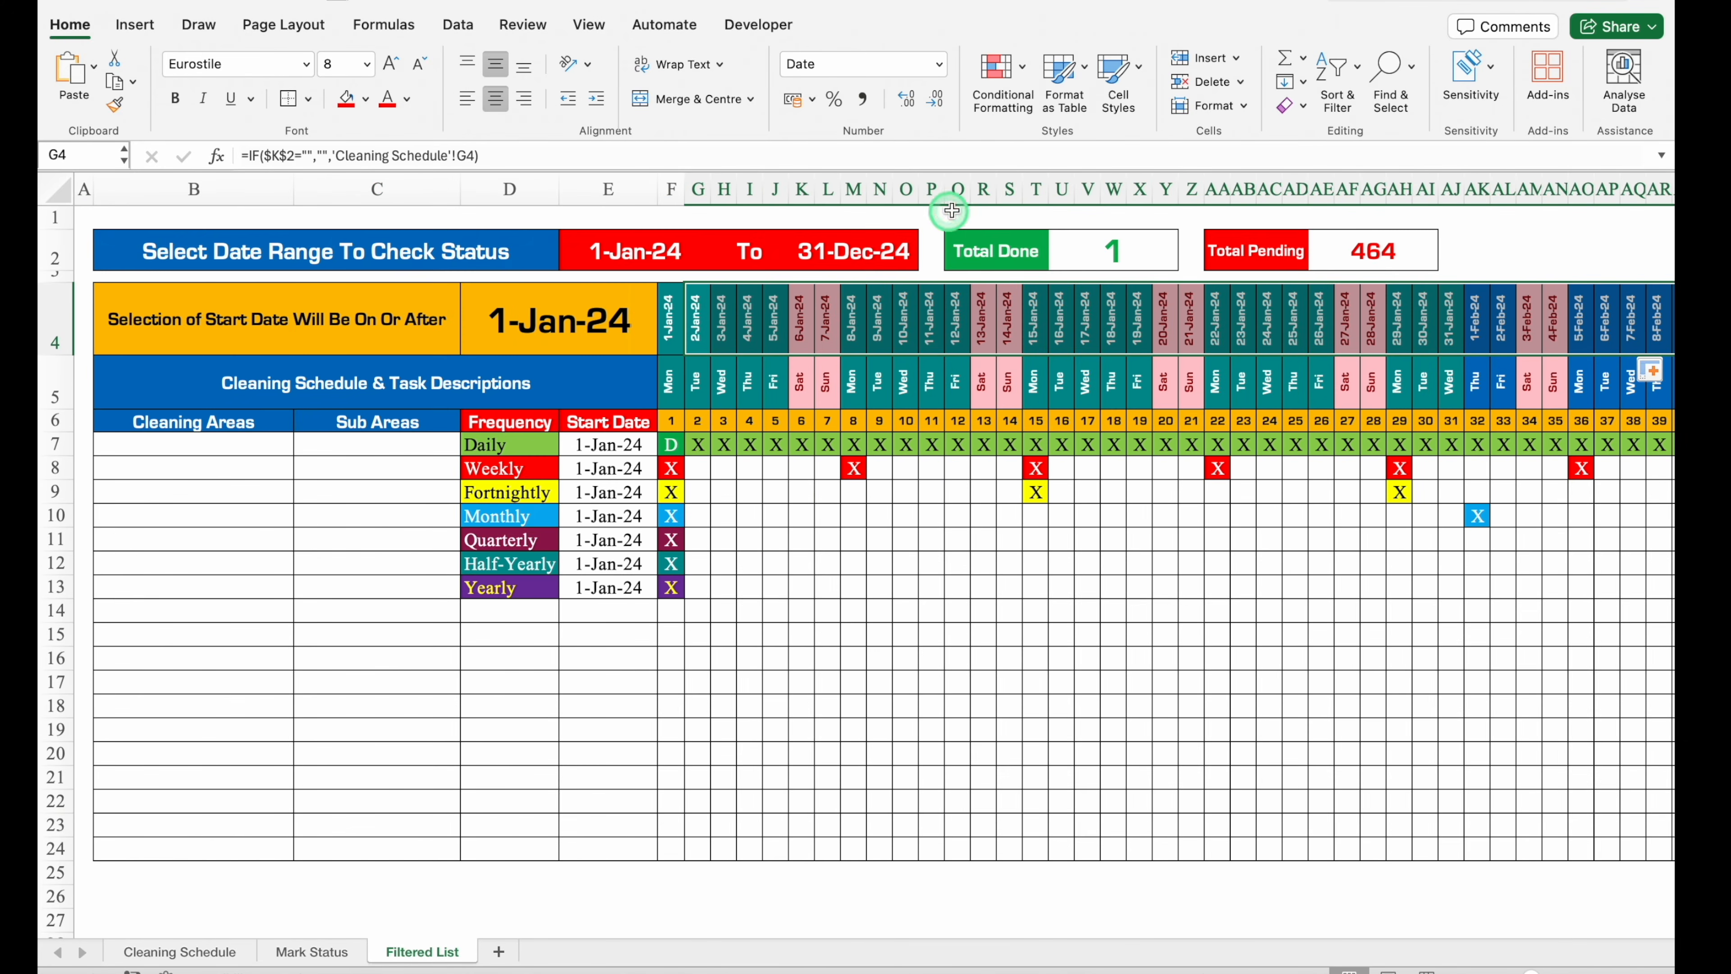
Clear the end date in K2 to test the date row, and undo the deletion.
left_click(872, 247)
key("Delete")
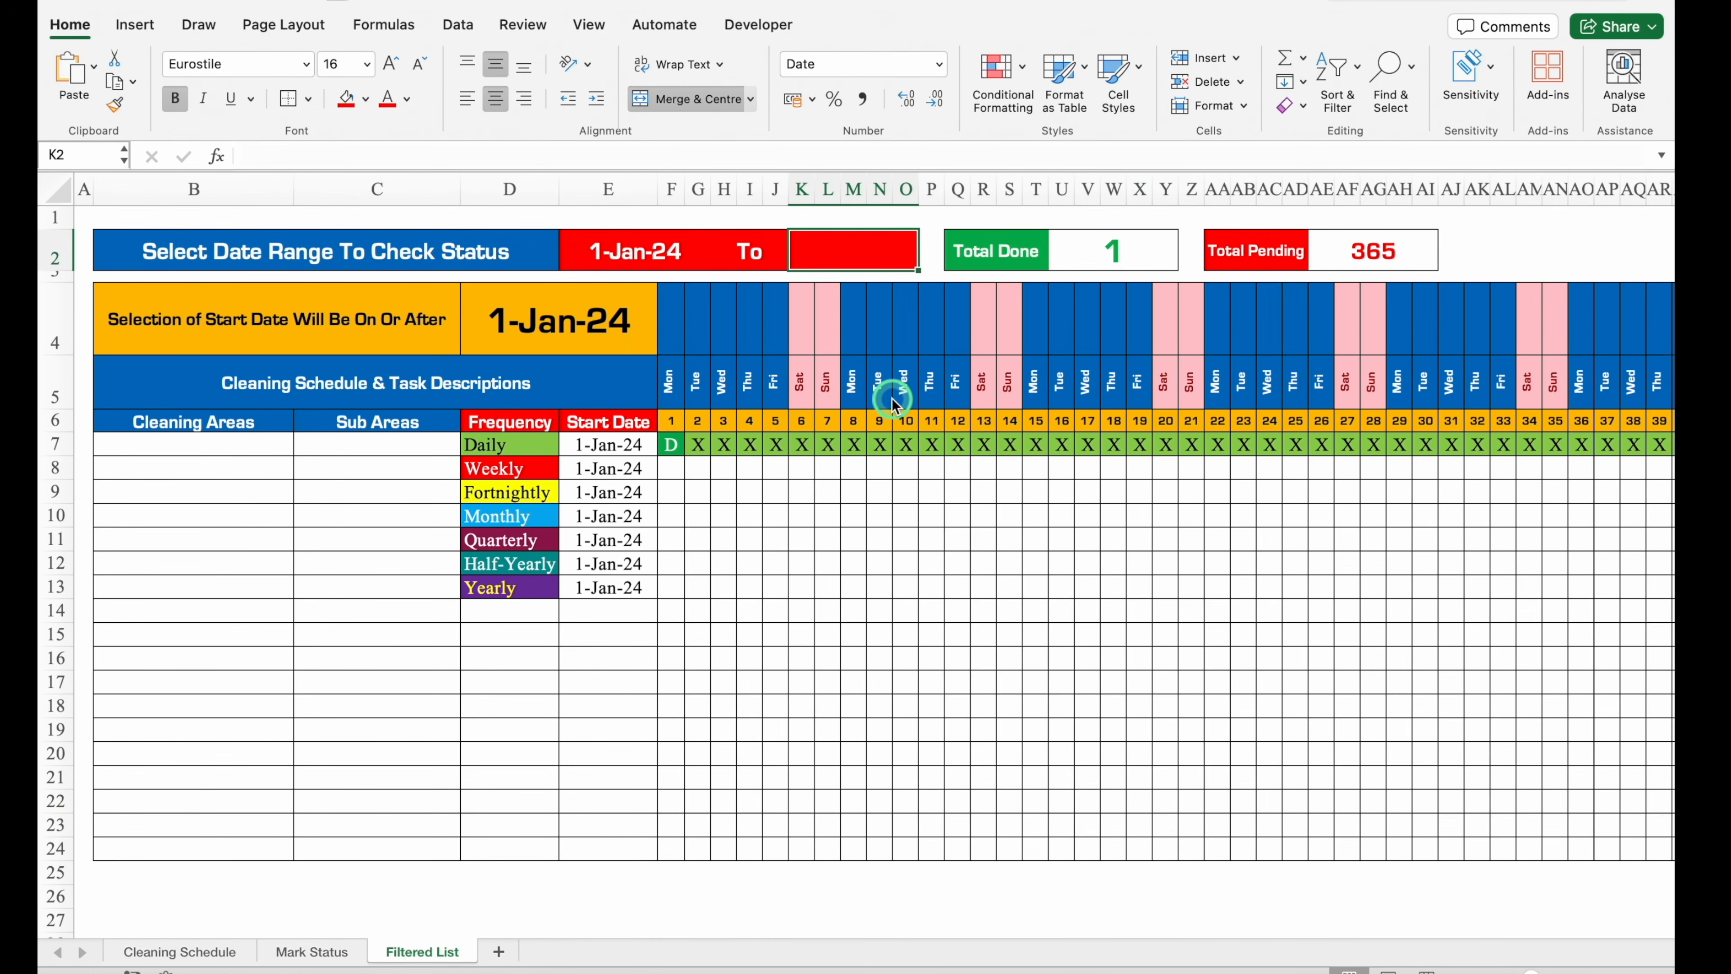
key("ctrl+z")
Delete all status marks in the Filtered List range F7:NG24.
left_click(673, 444)
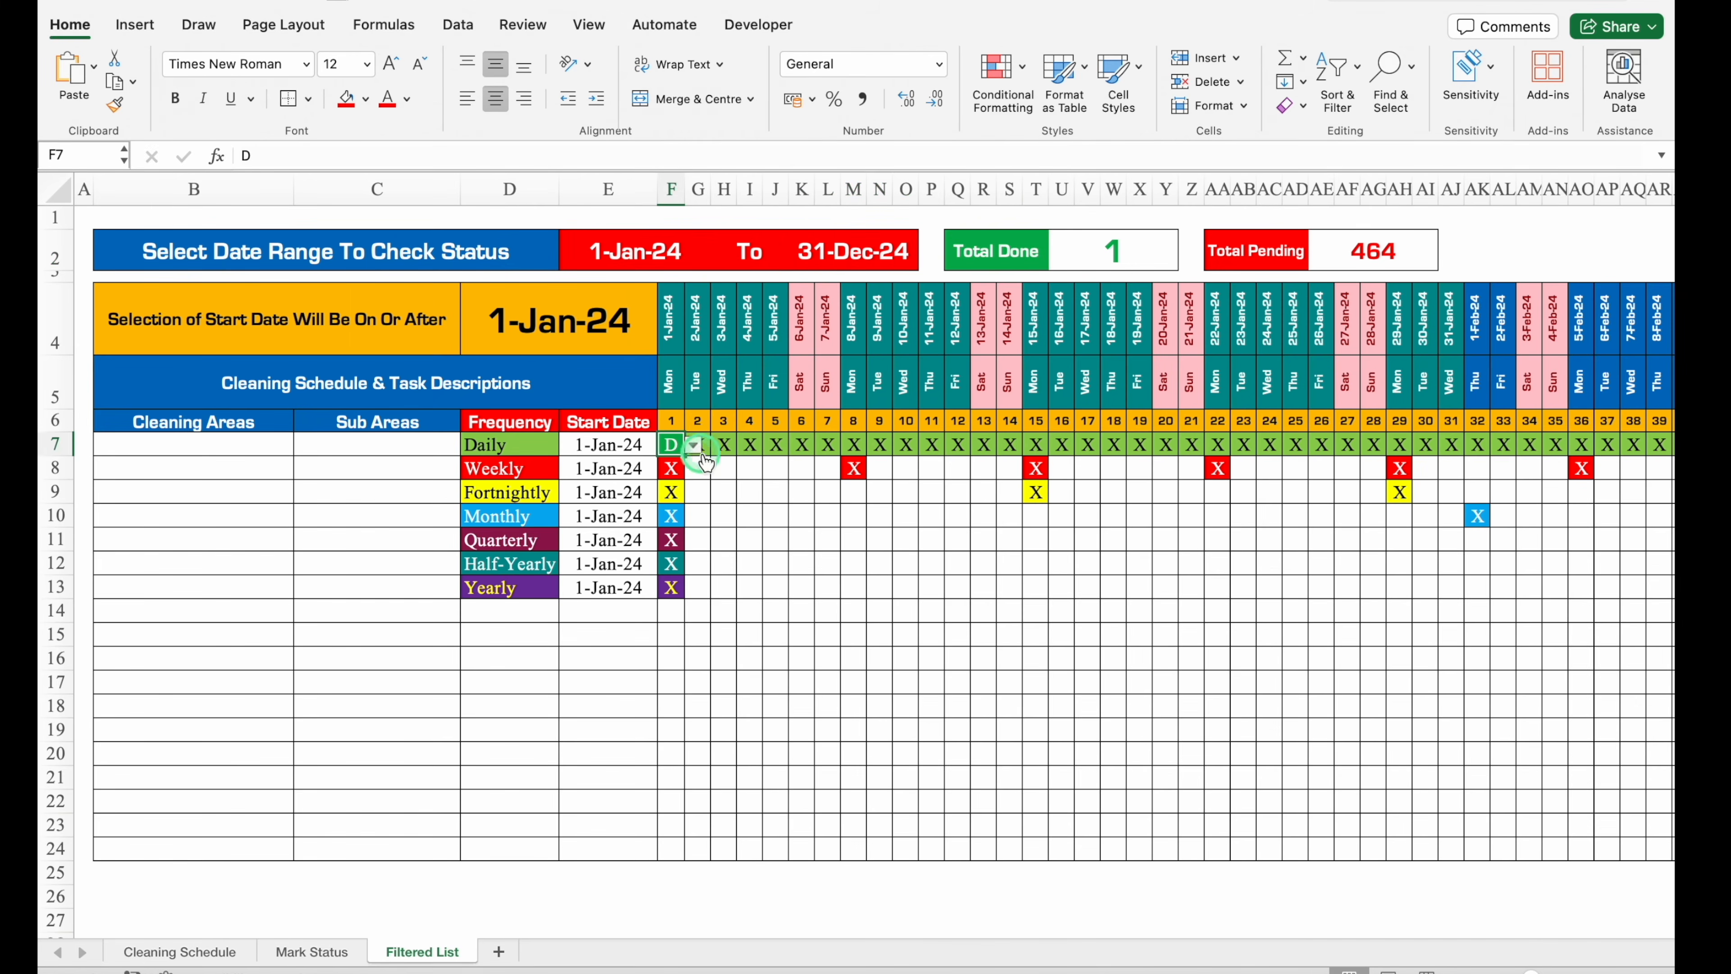
left_click_drag(674, 444, 674, 856)
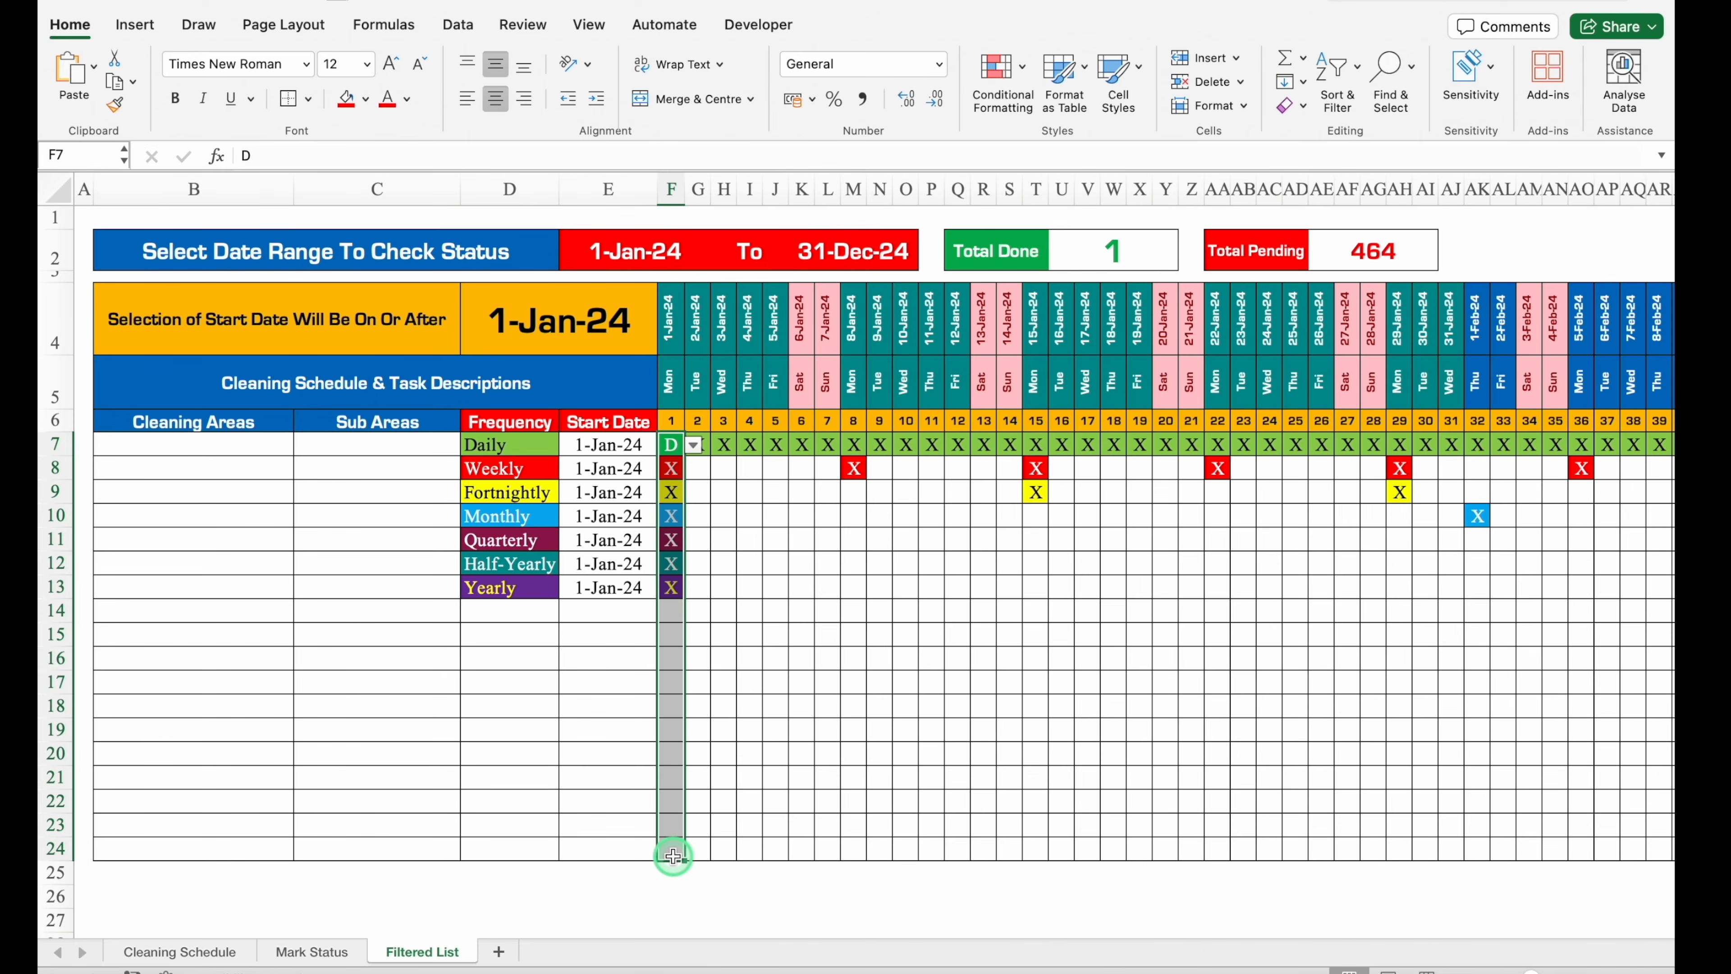
key("ctrl+shift+Right")
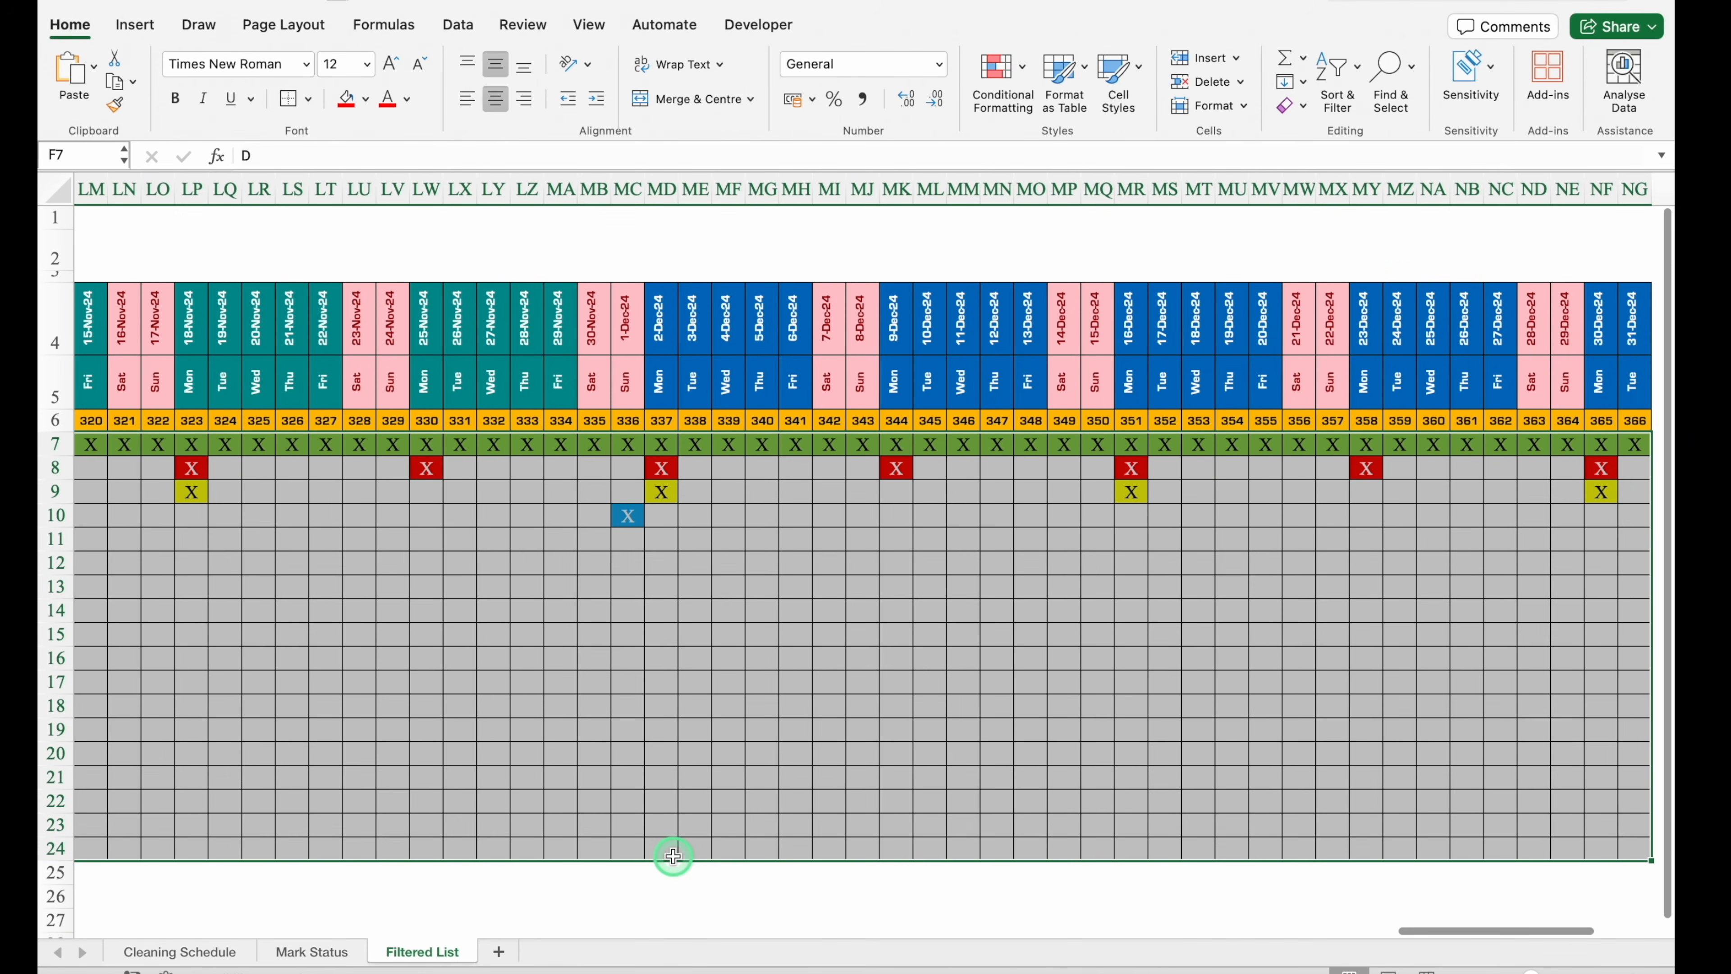
key("Delete")
Remove the list data validation from the emptied status range F7:NG24.
left_click(457, 24)
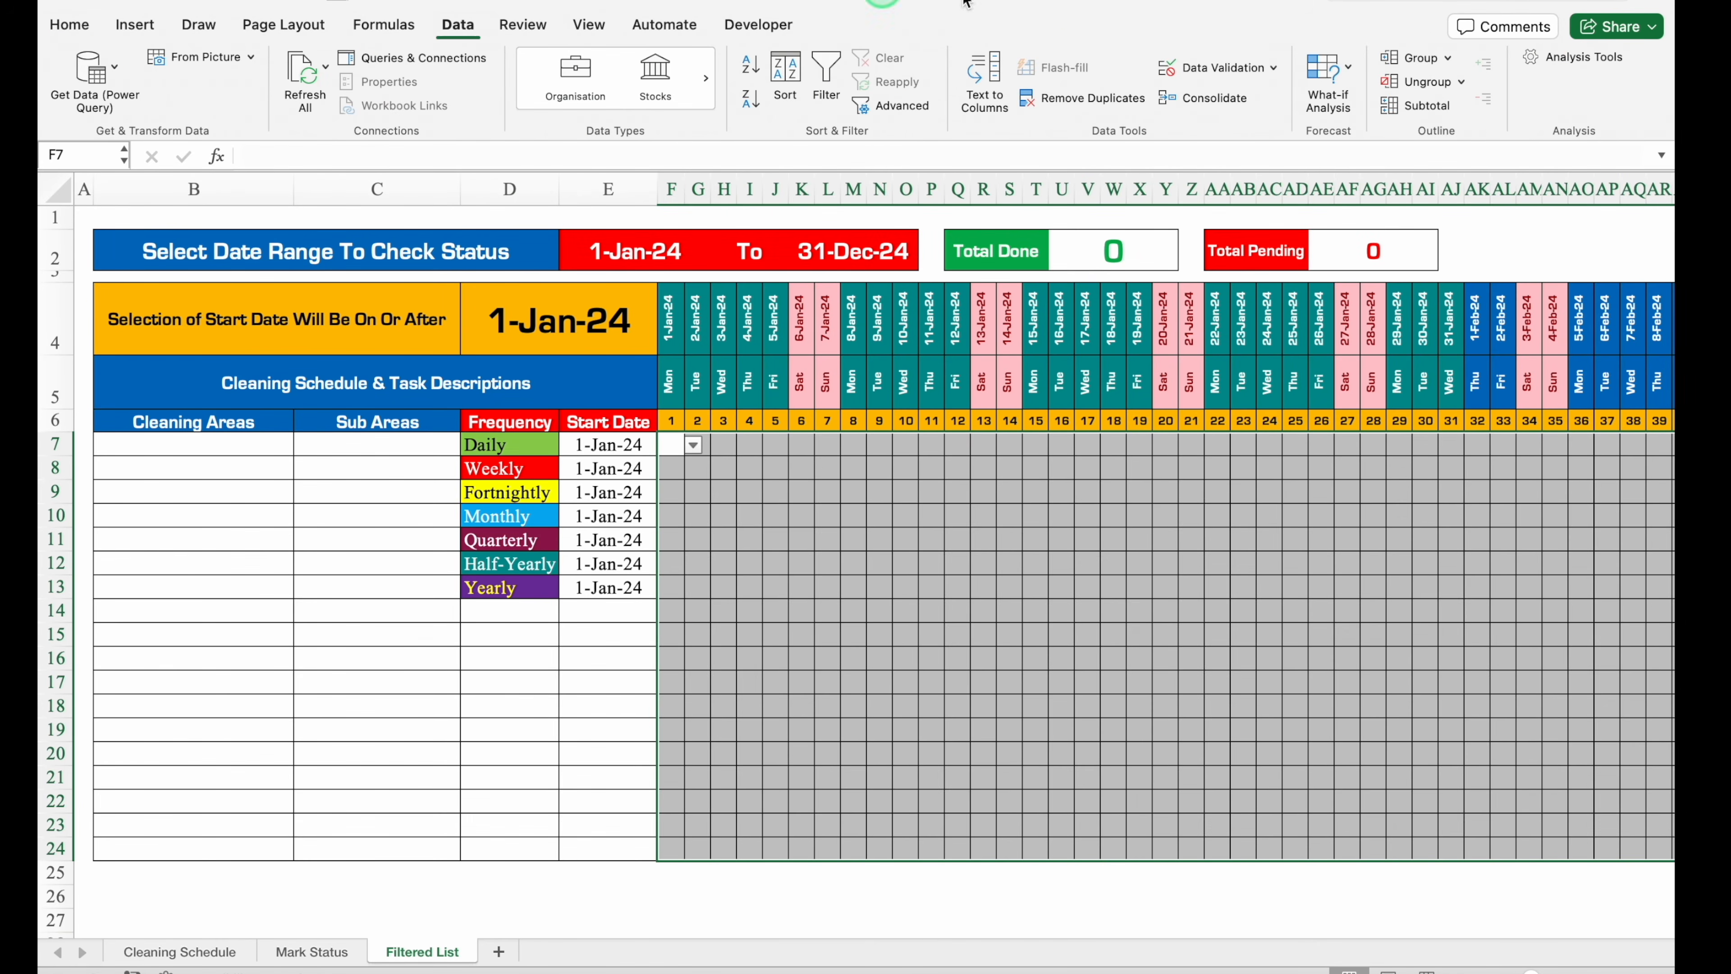
left_click(1217, 67)
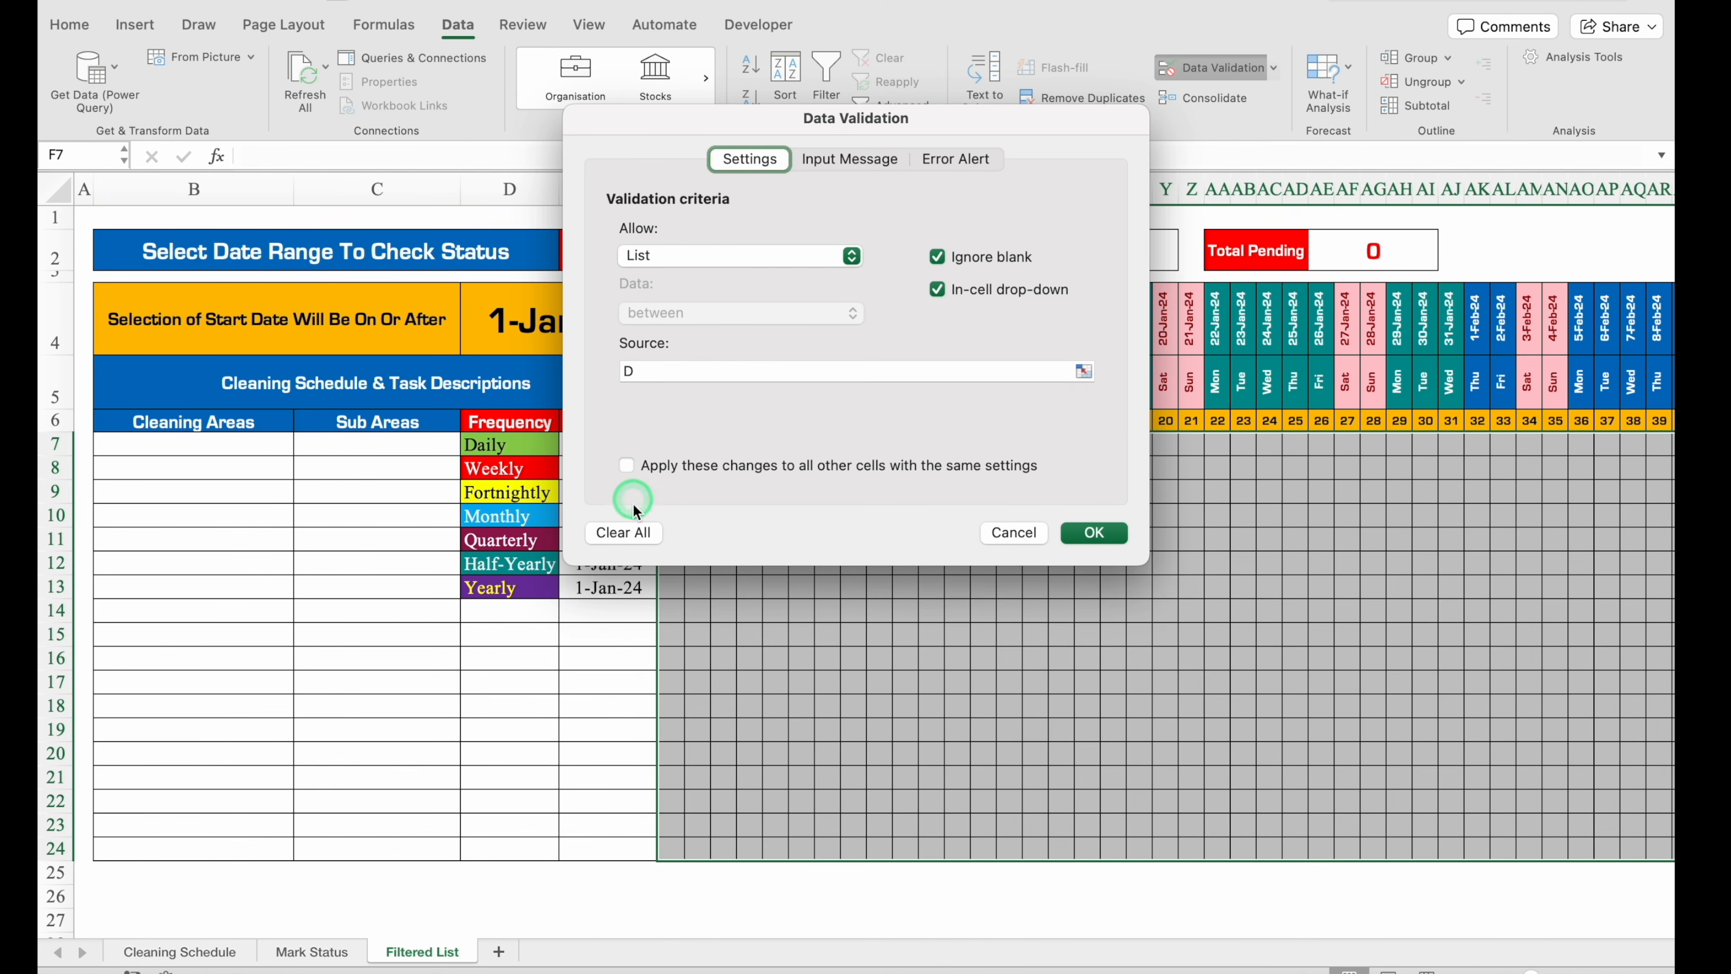
left_click(623, 534)
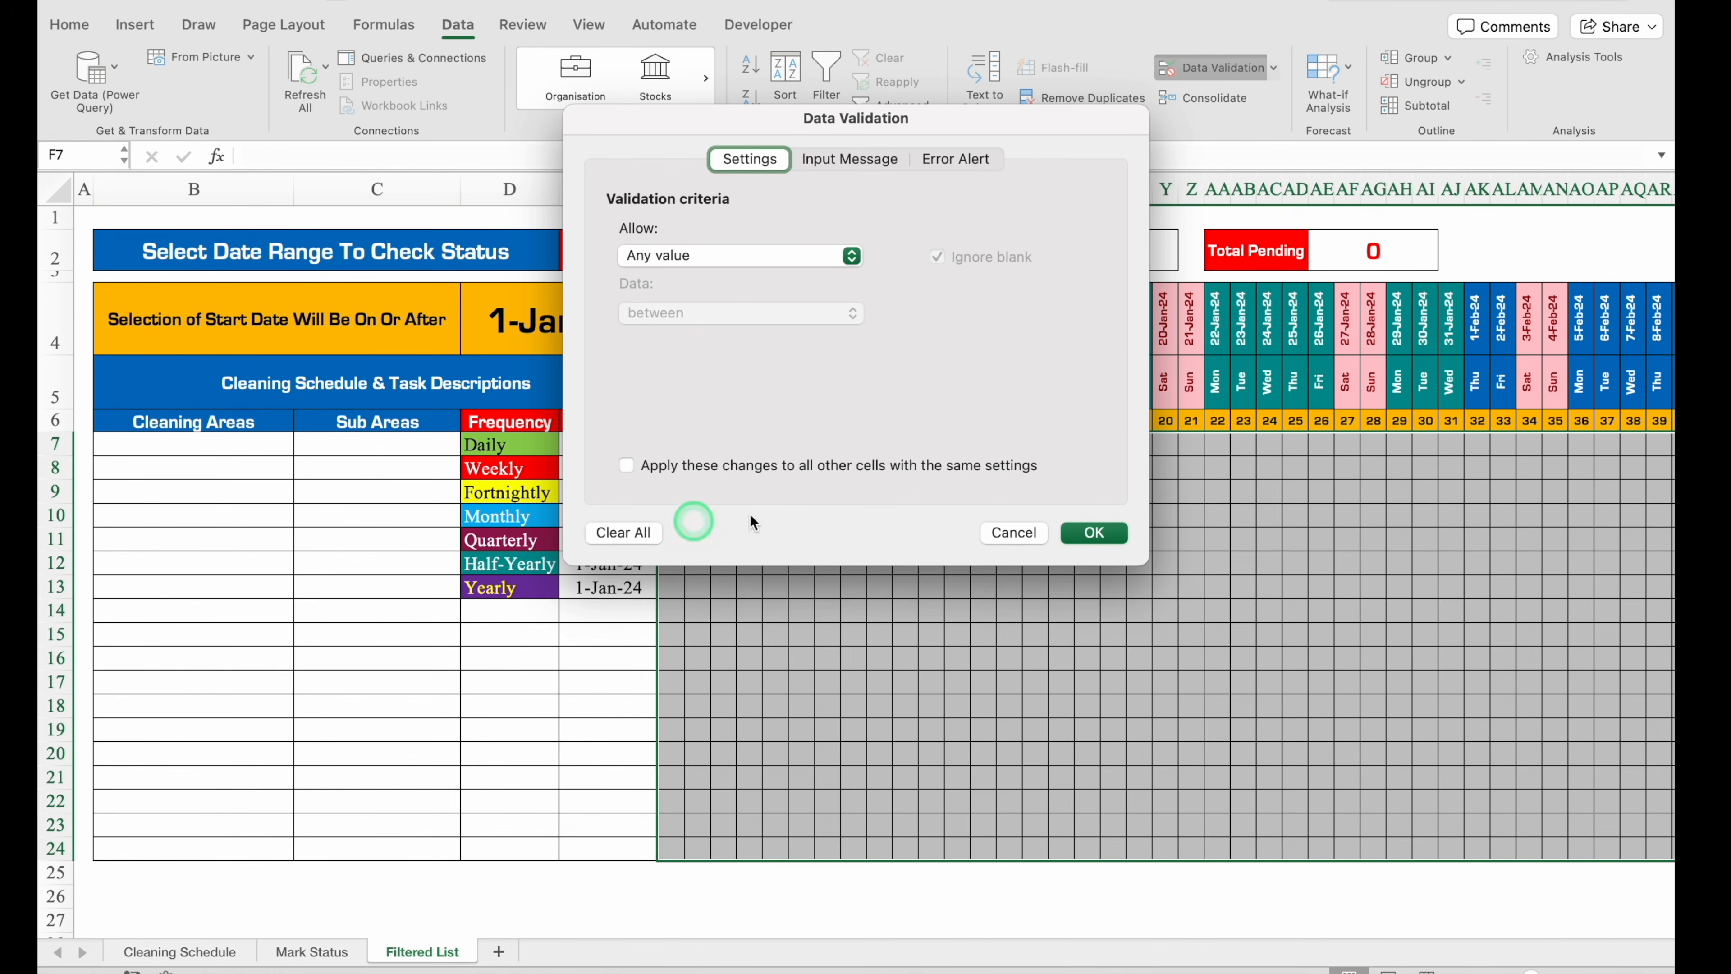
left_click(1102, 535)
Start a FILTER formula in F7 with the absolute range 'Mark Status'!$F$7:$NG$24 as its array.
left_click(741, 544)
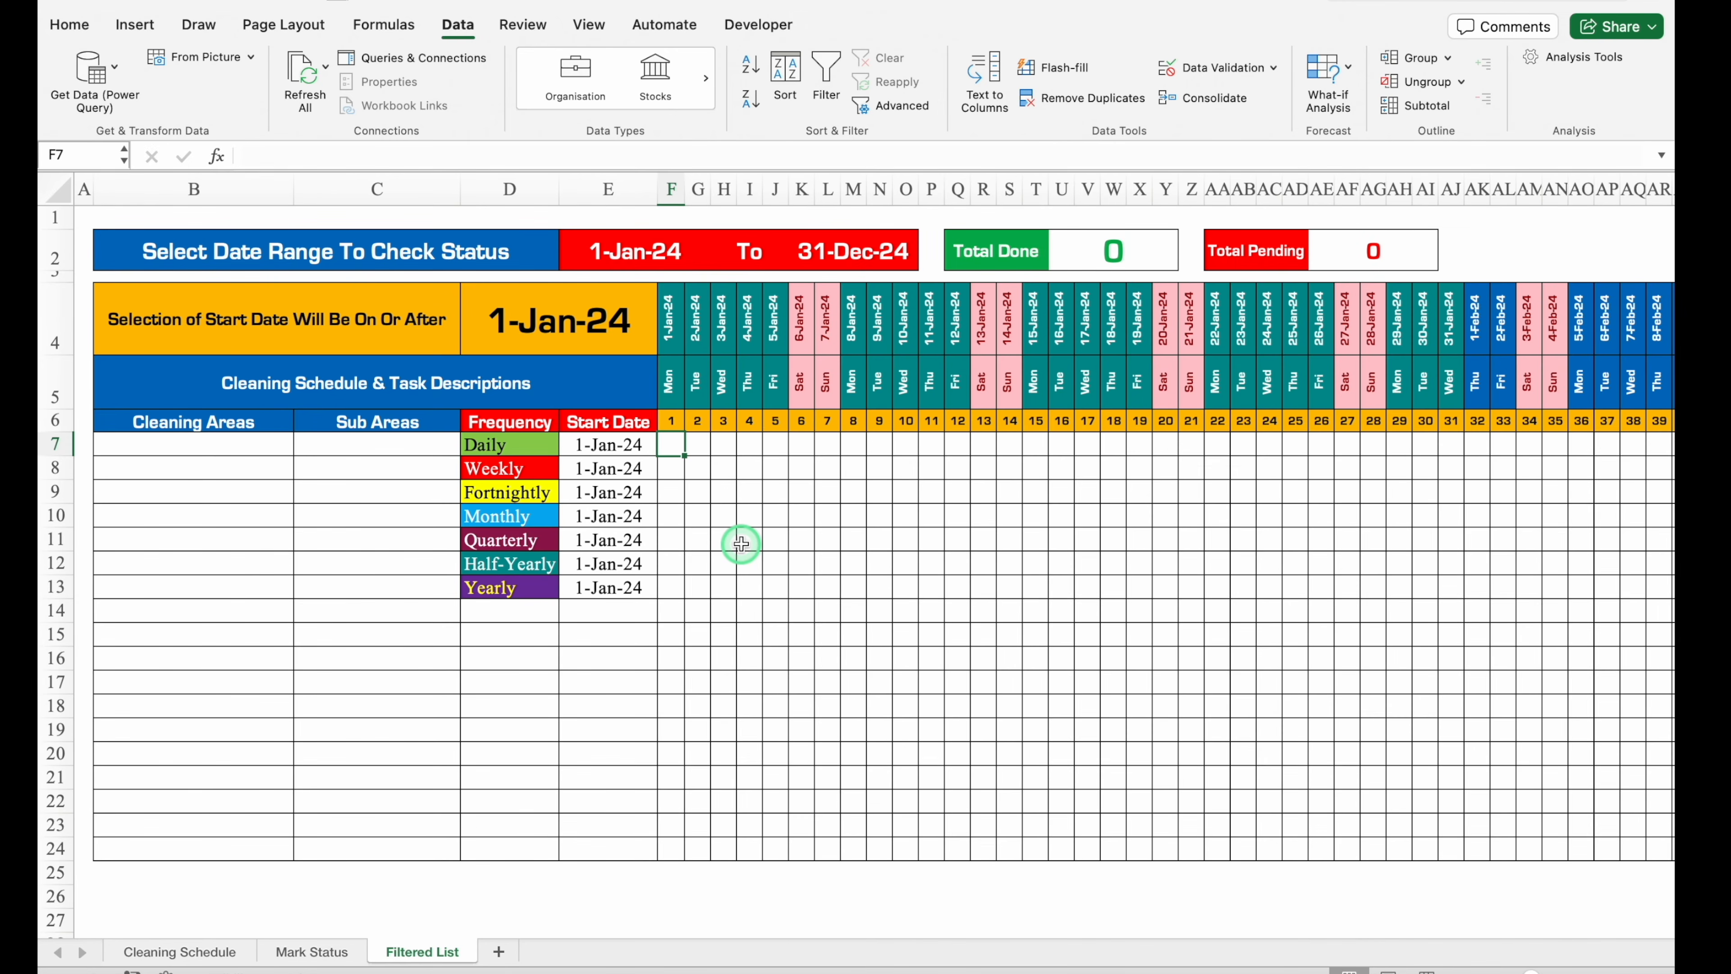
type("=")
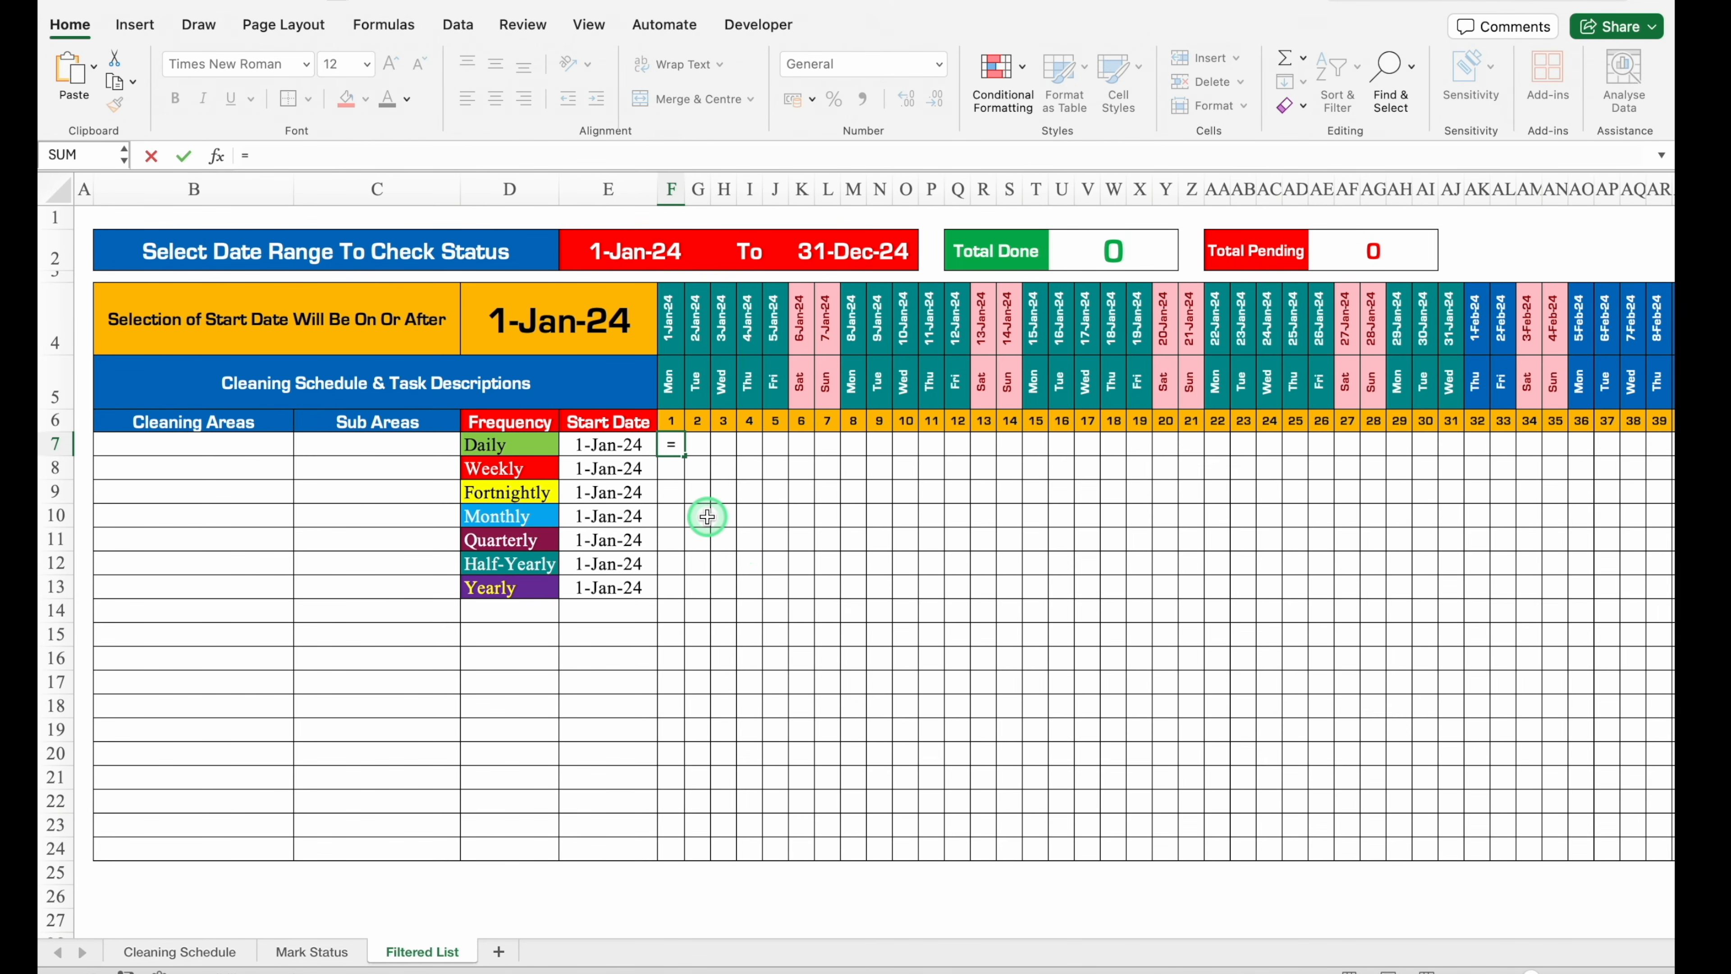
type("fil")
double_click(699, 488)
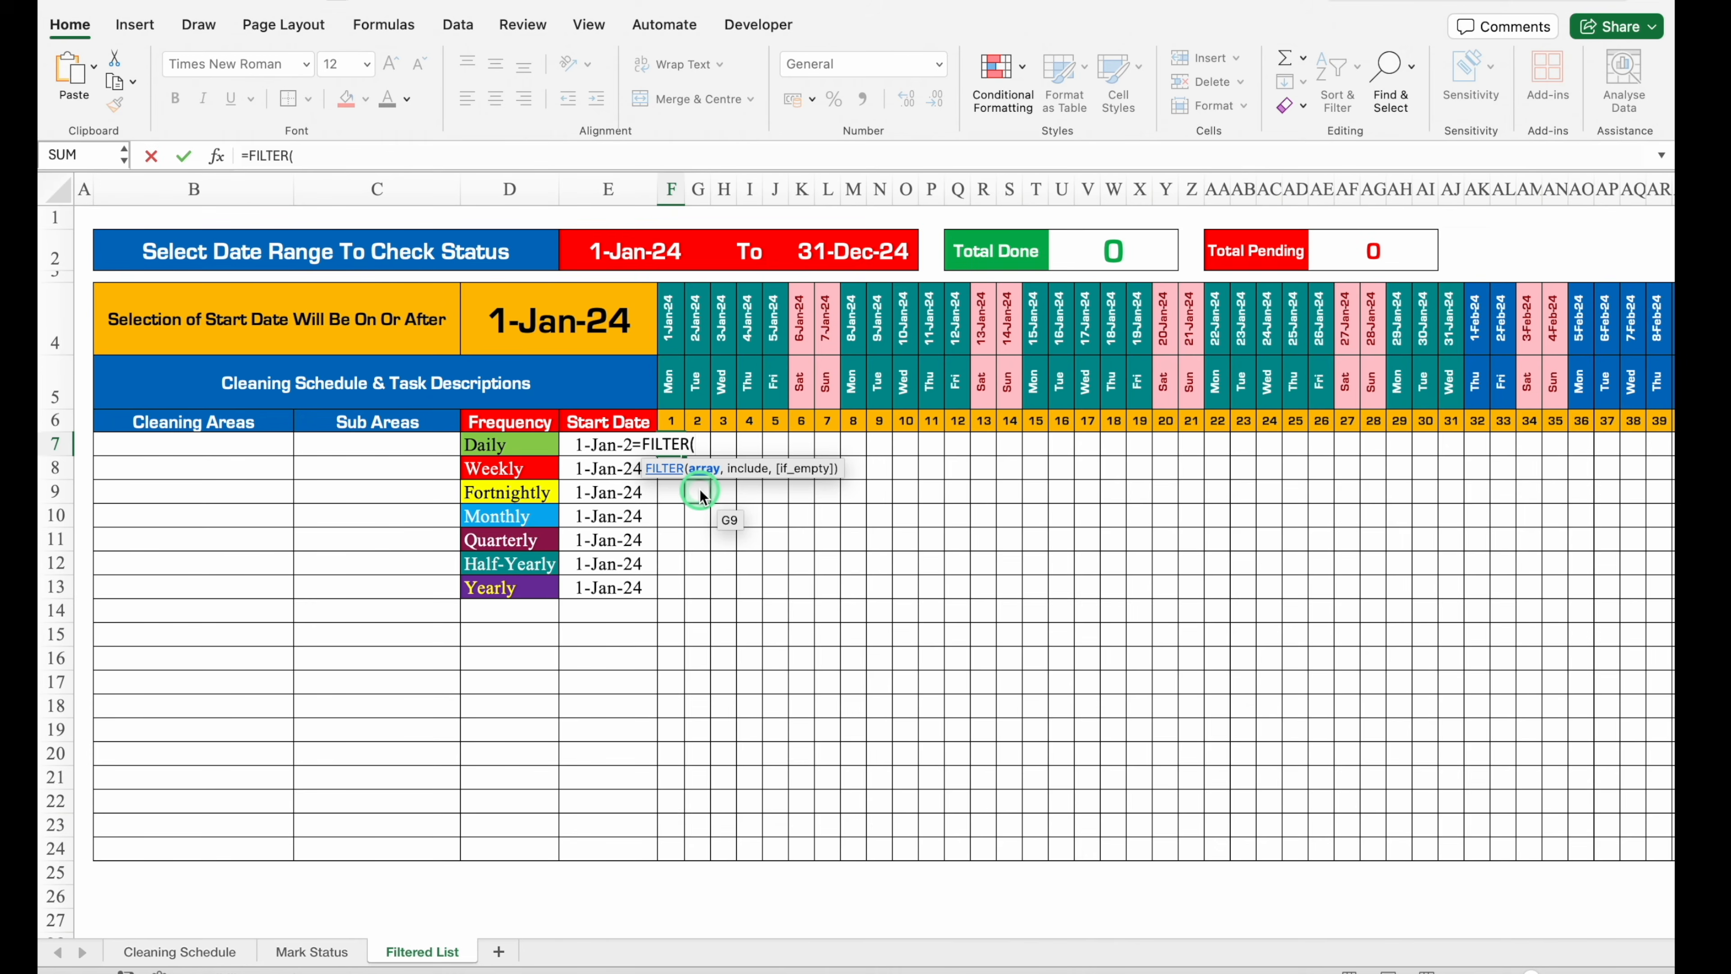
left_click(317, 950)
left_click_drag(1551, 928, 179, 929)
left_click(704, 446)
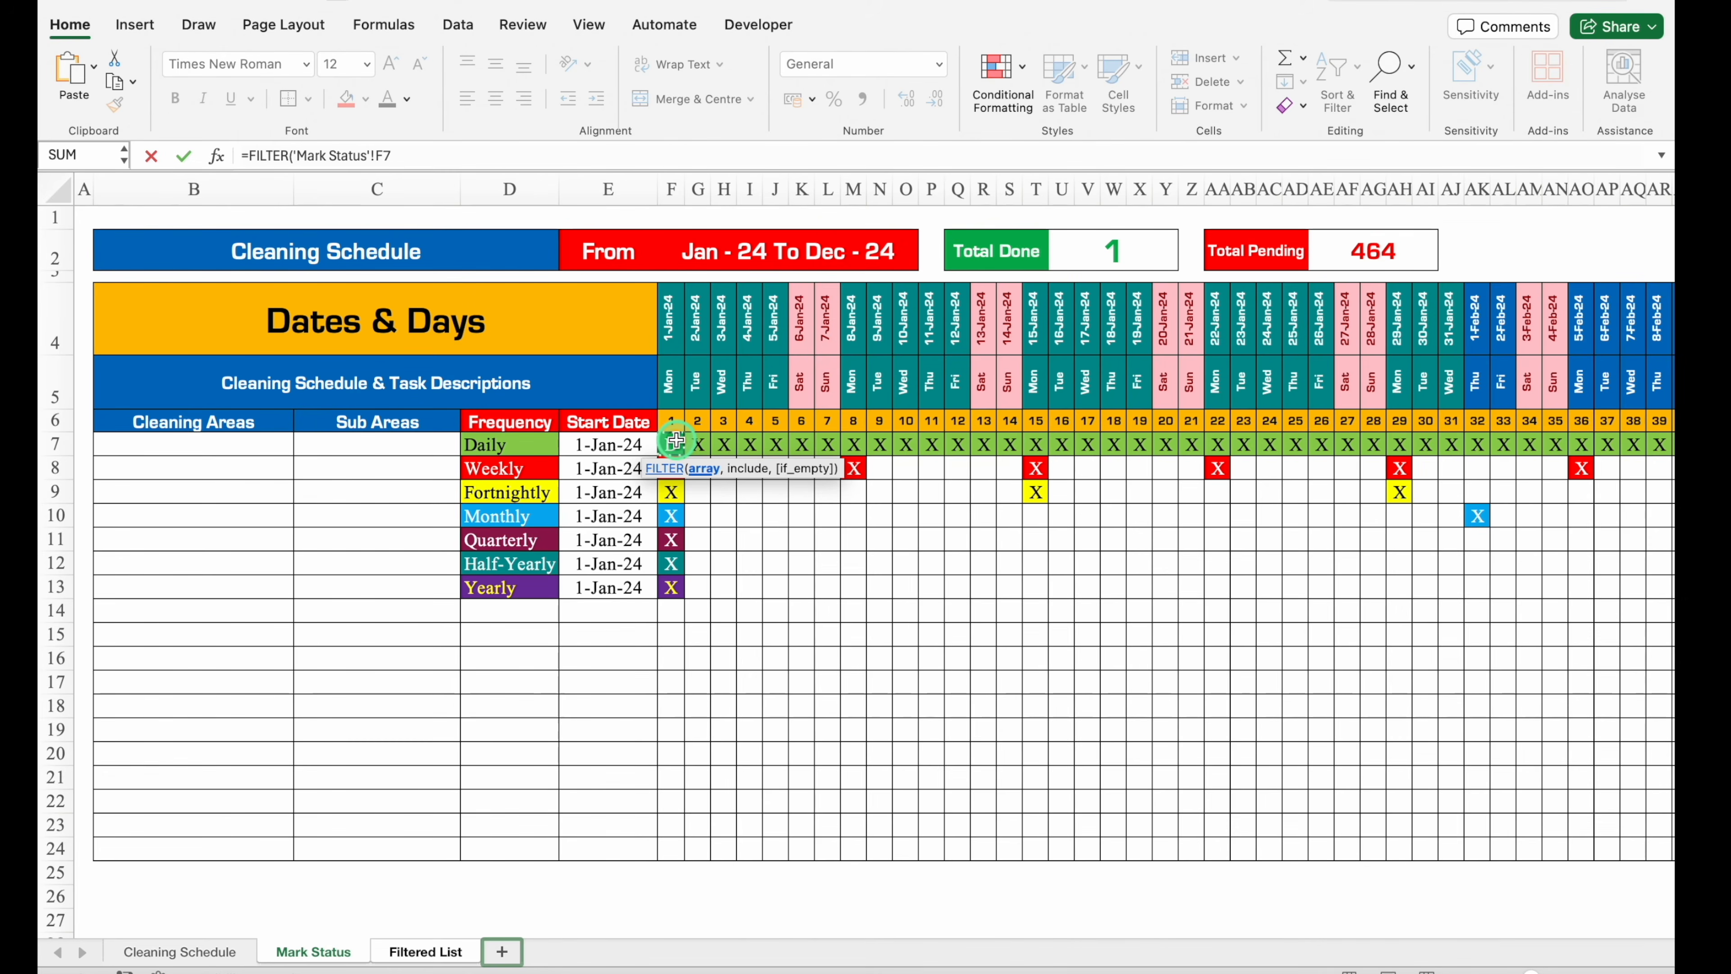
key("super+shift+Right")
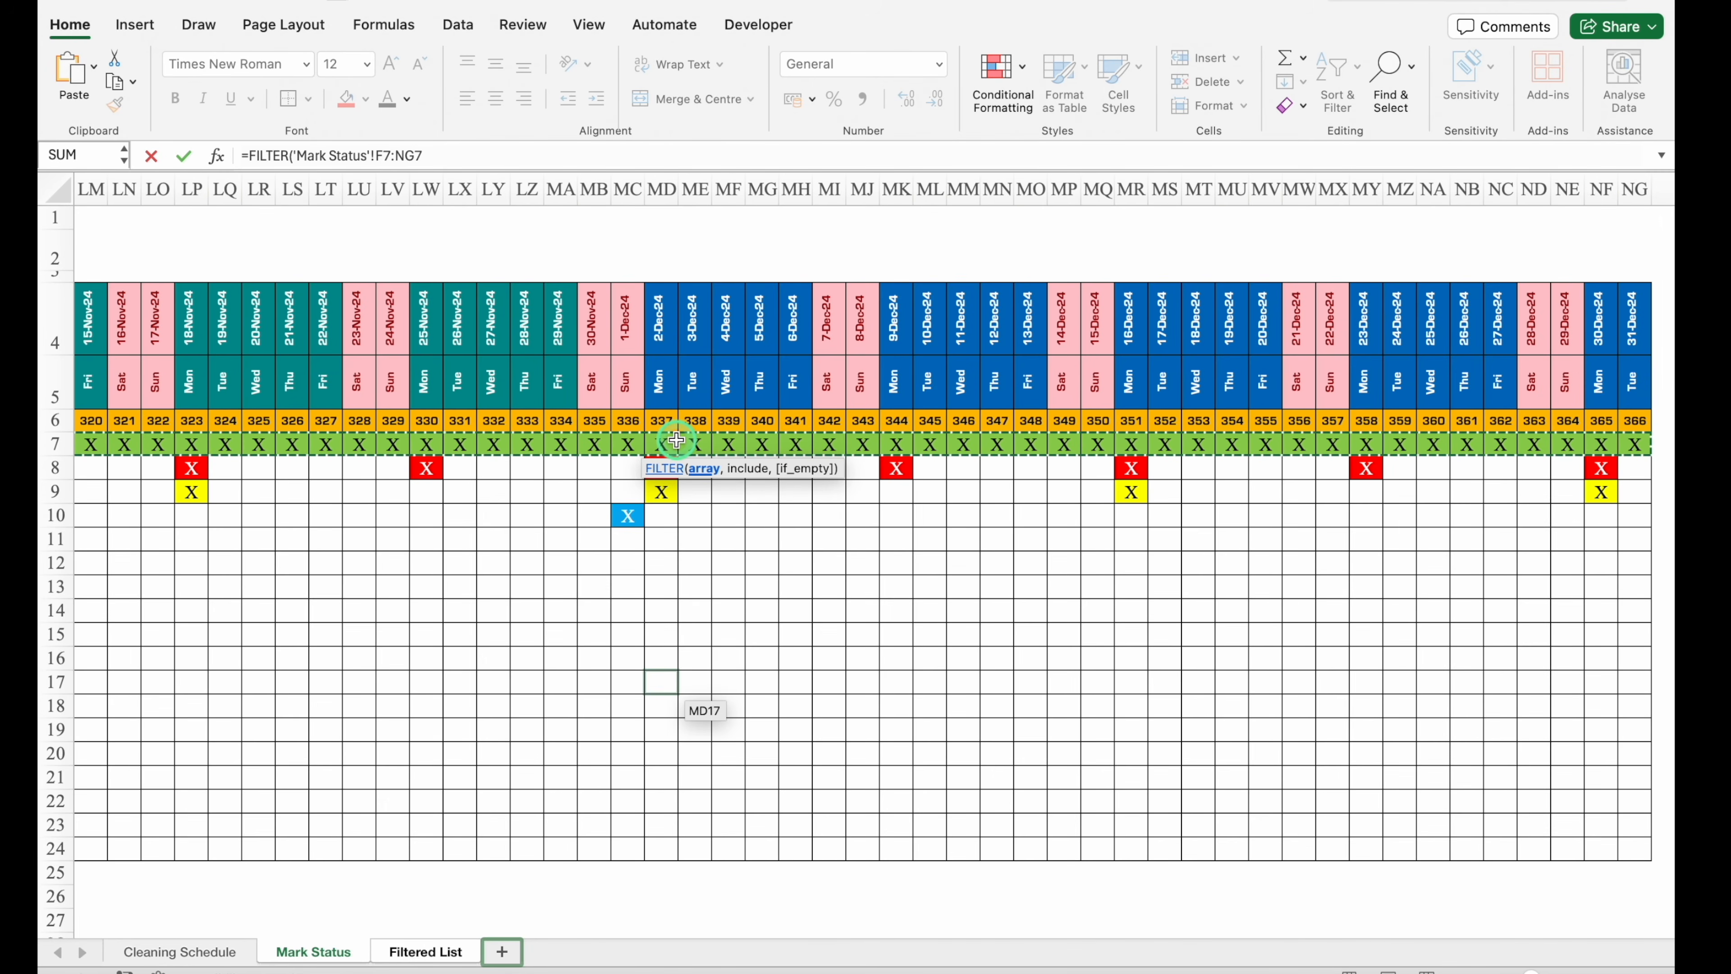
key("super+shift+Down")
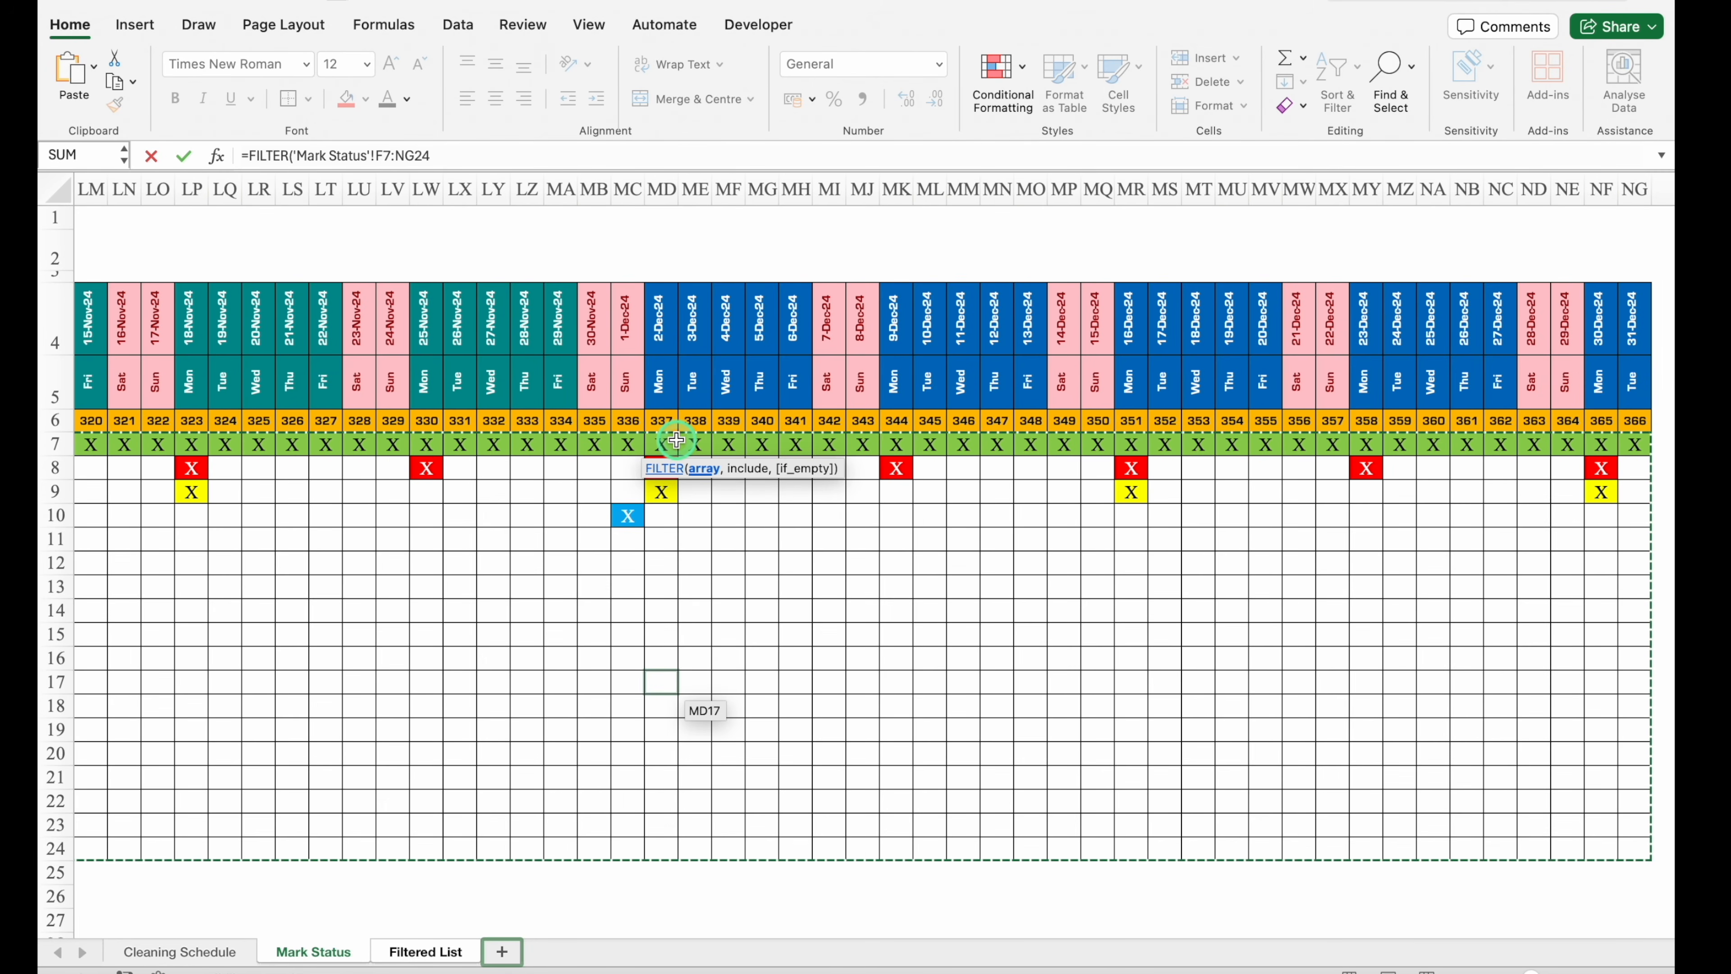
key("F4")
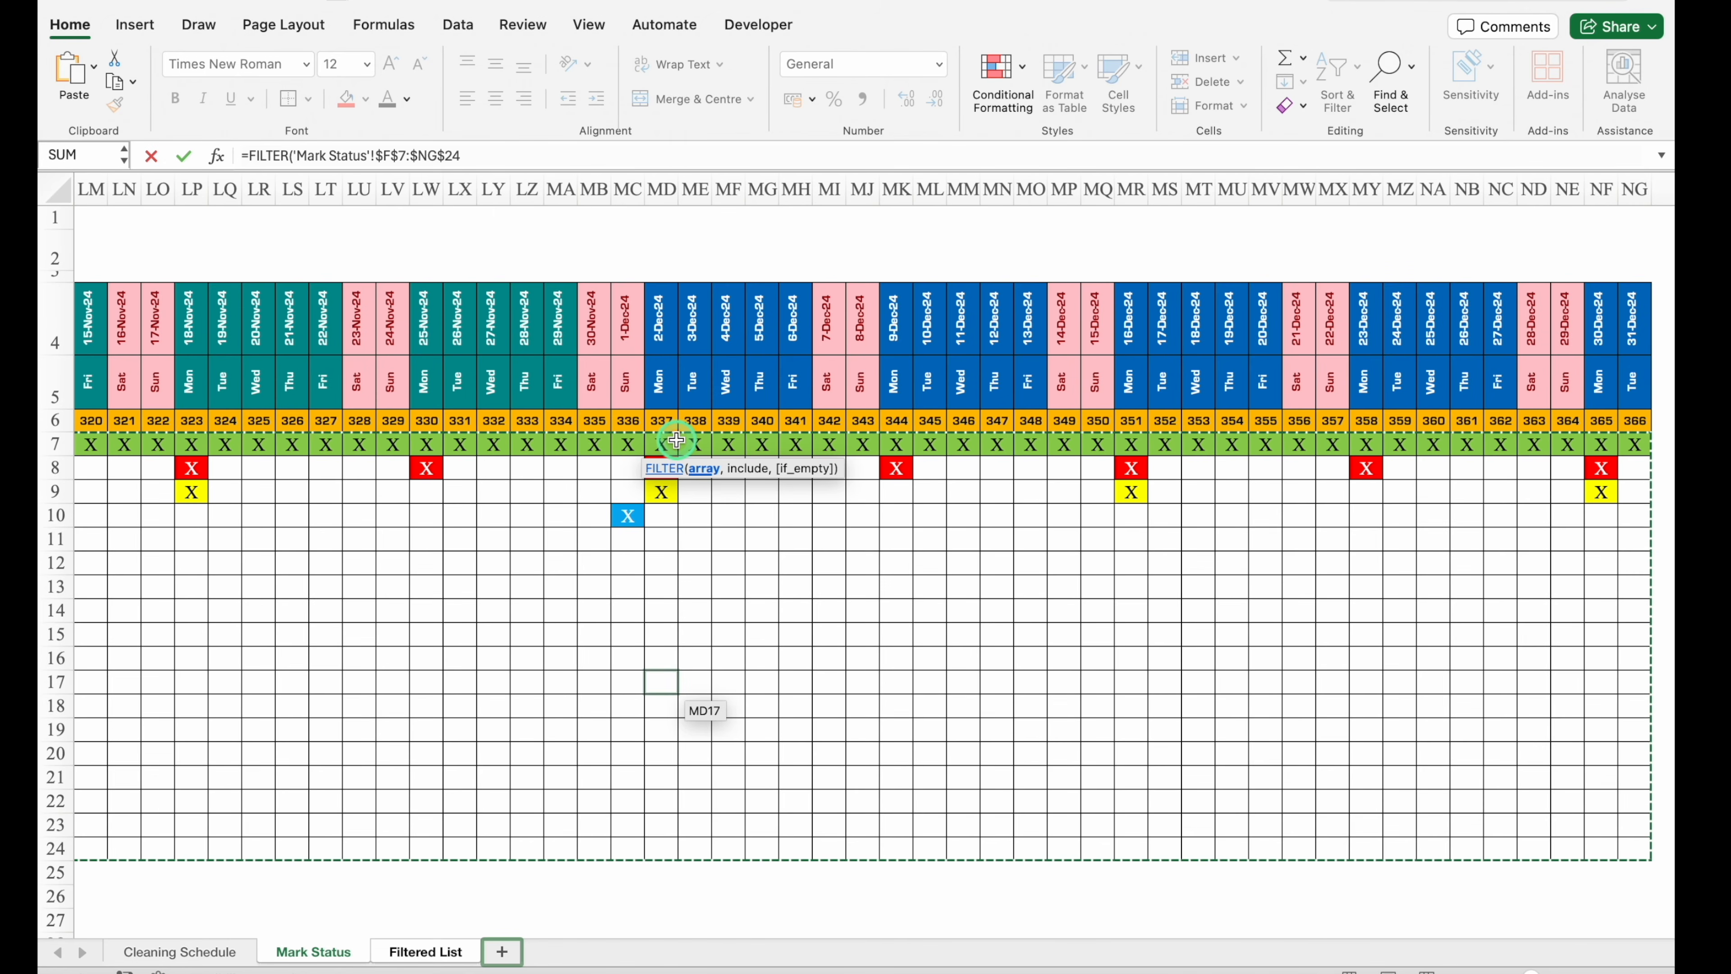
Add the start-date condition ('Cleaning Schedule'!$F$4:$NG$4>='Filtered List'!$E$2) to the FILTER formula, followed by a multiplication sign.
type(",(")
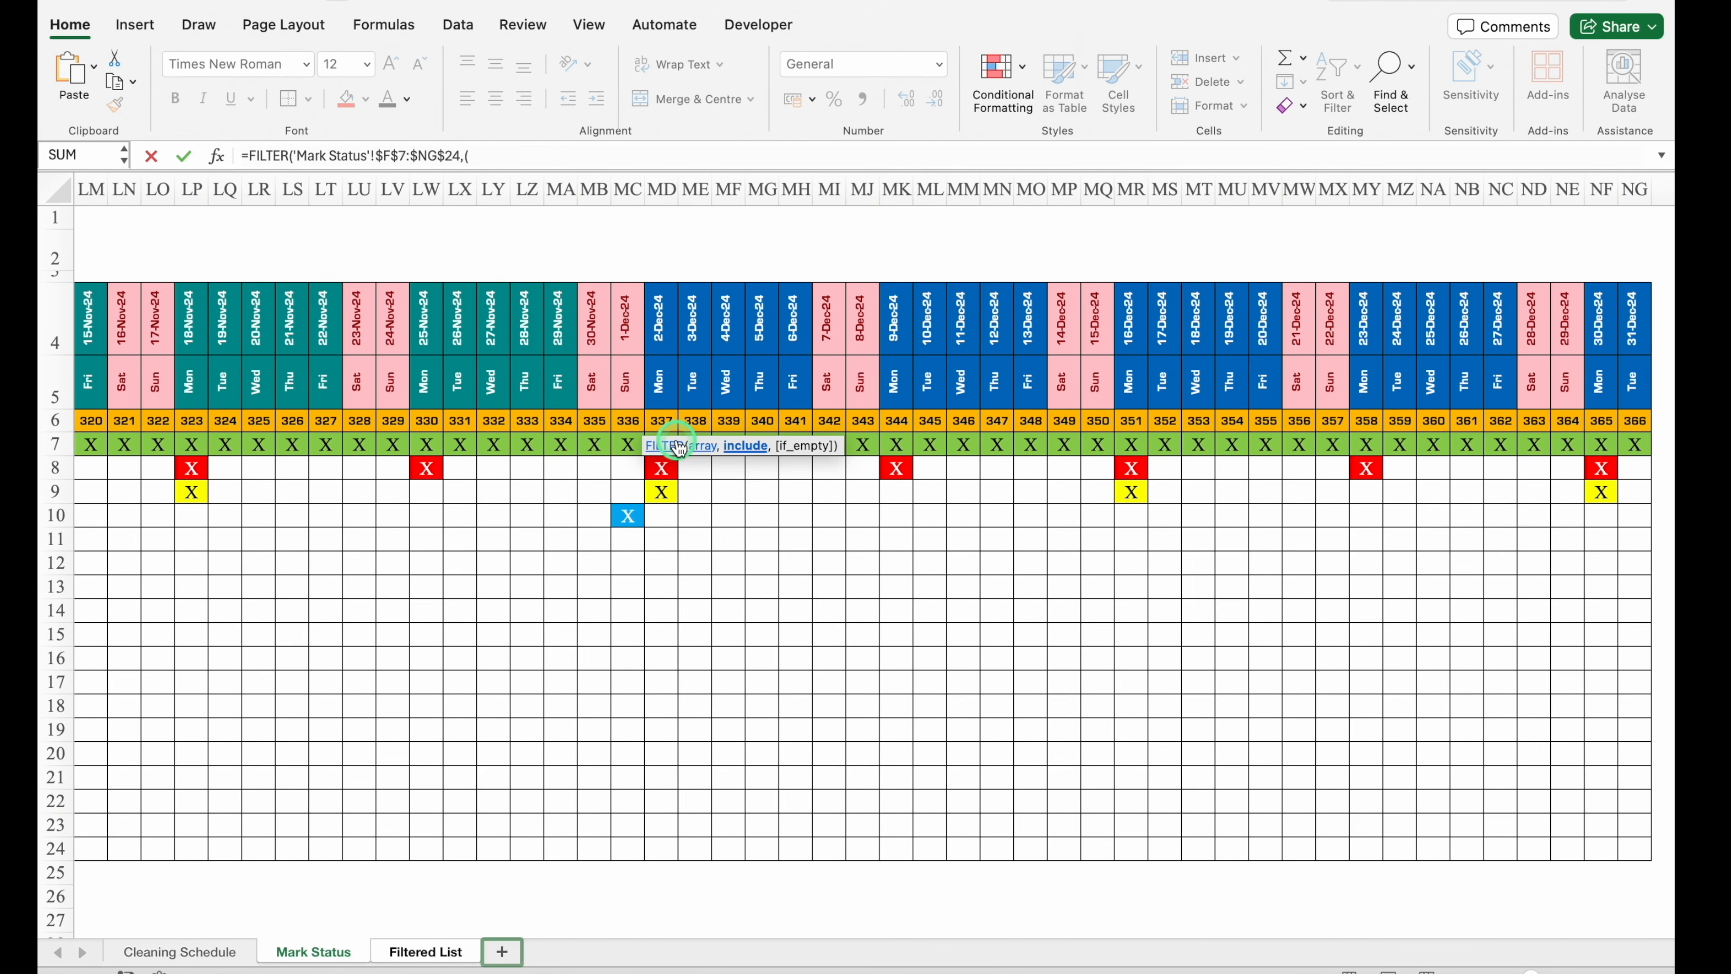
left_click(213, 952)
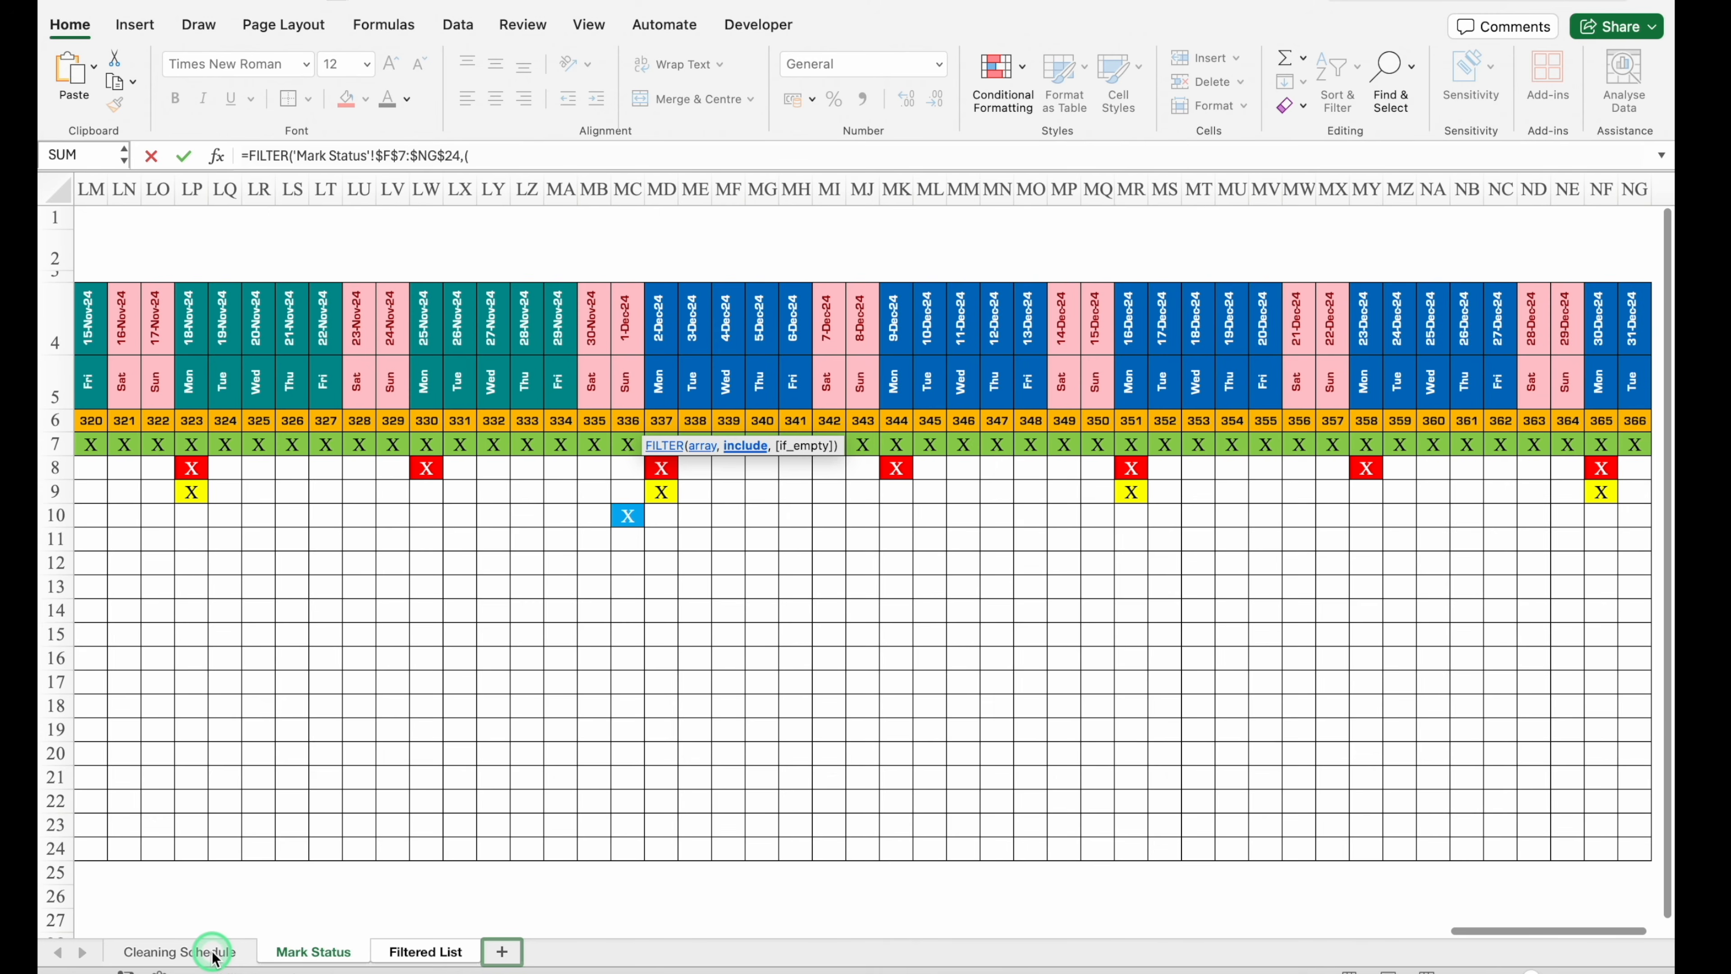
left_click_drag(1584, 928, 142, 890)
left_click(668, 330)
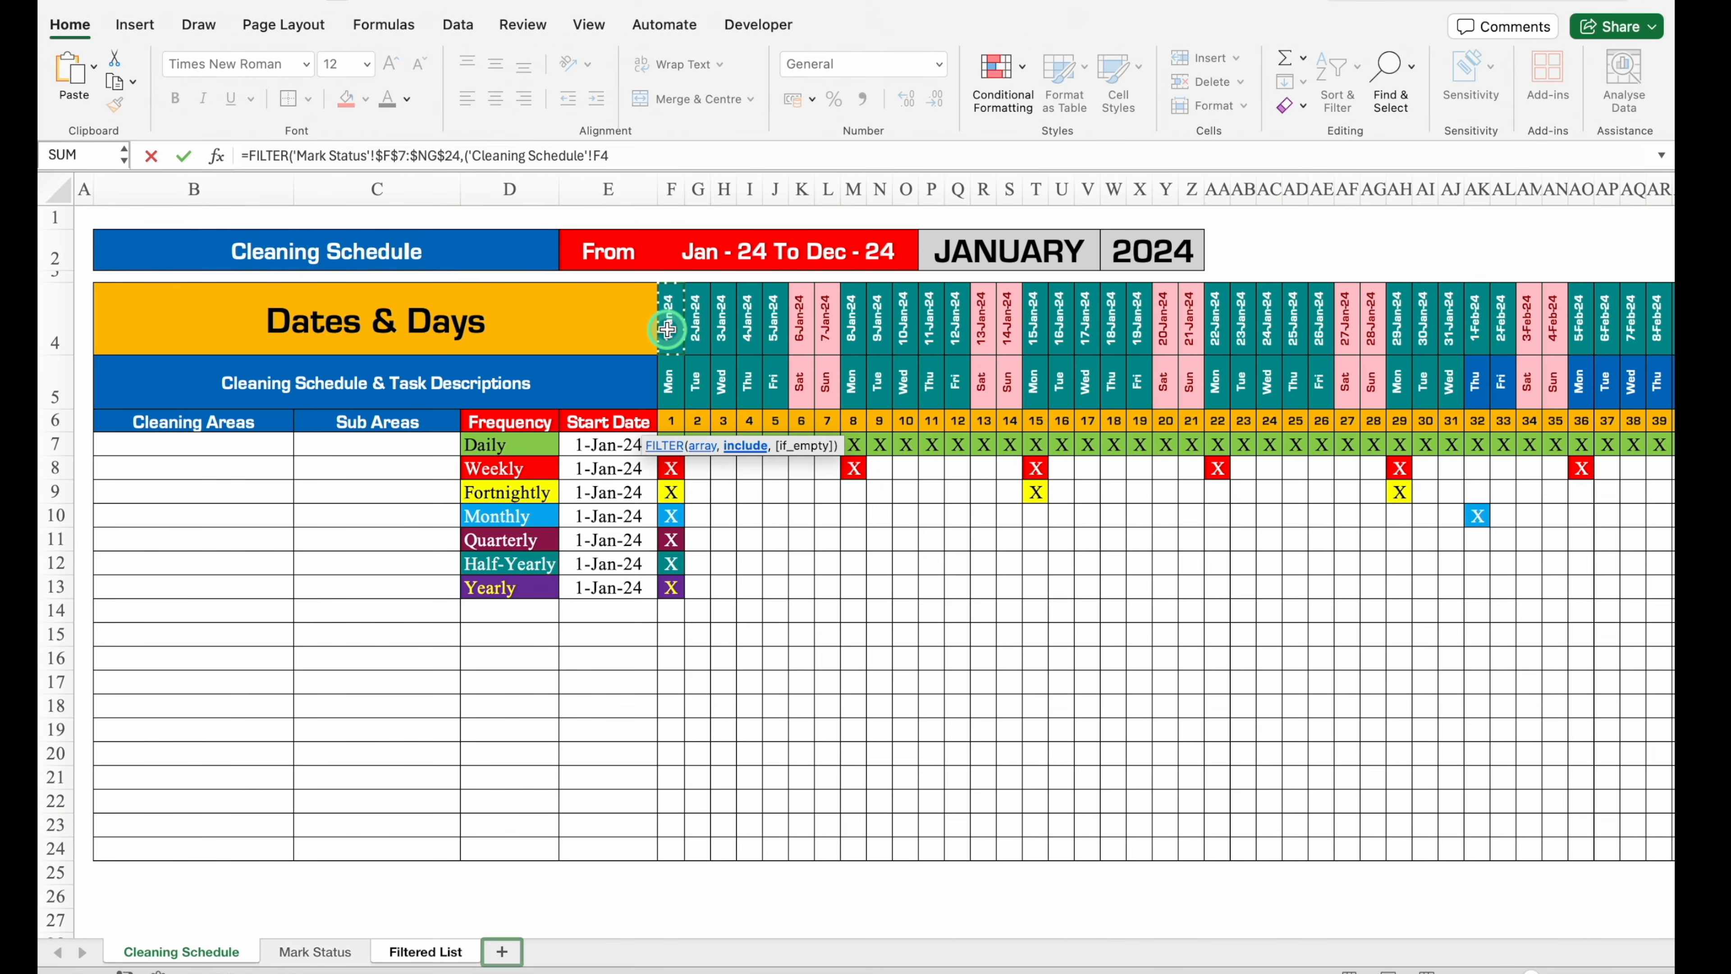
key("ctrl+shift+Right")
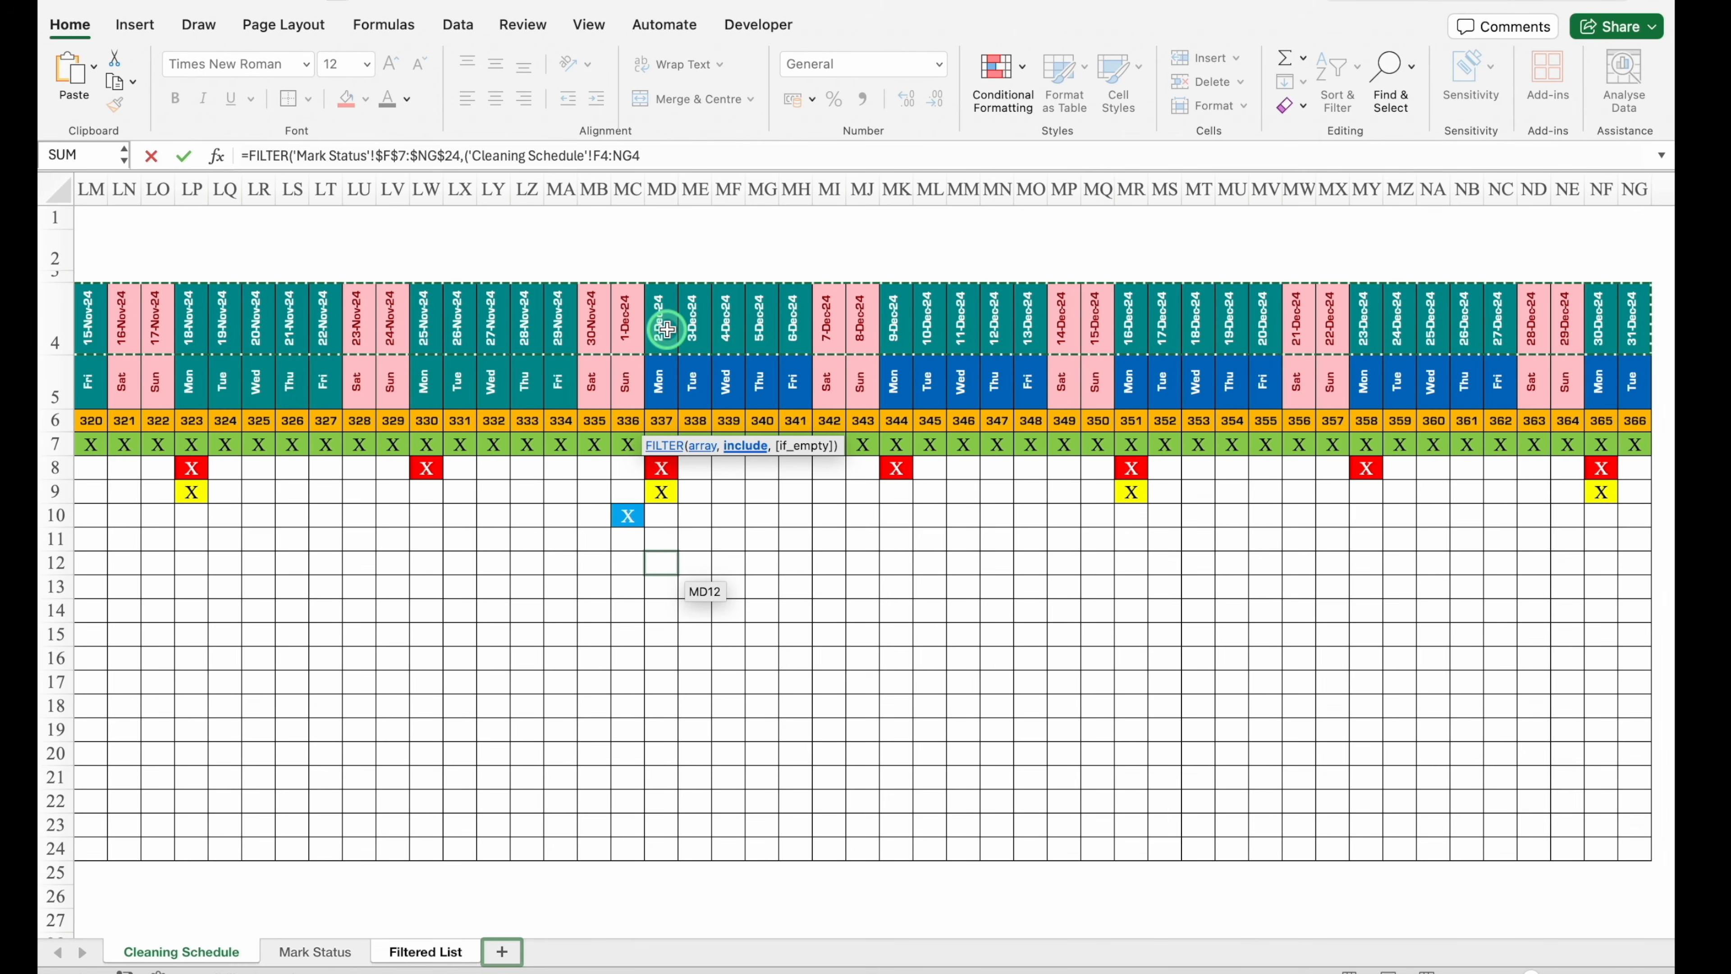
key("F4")
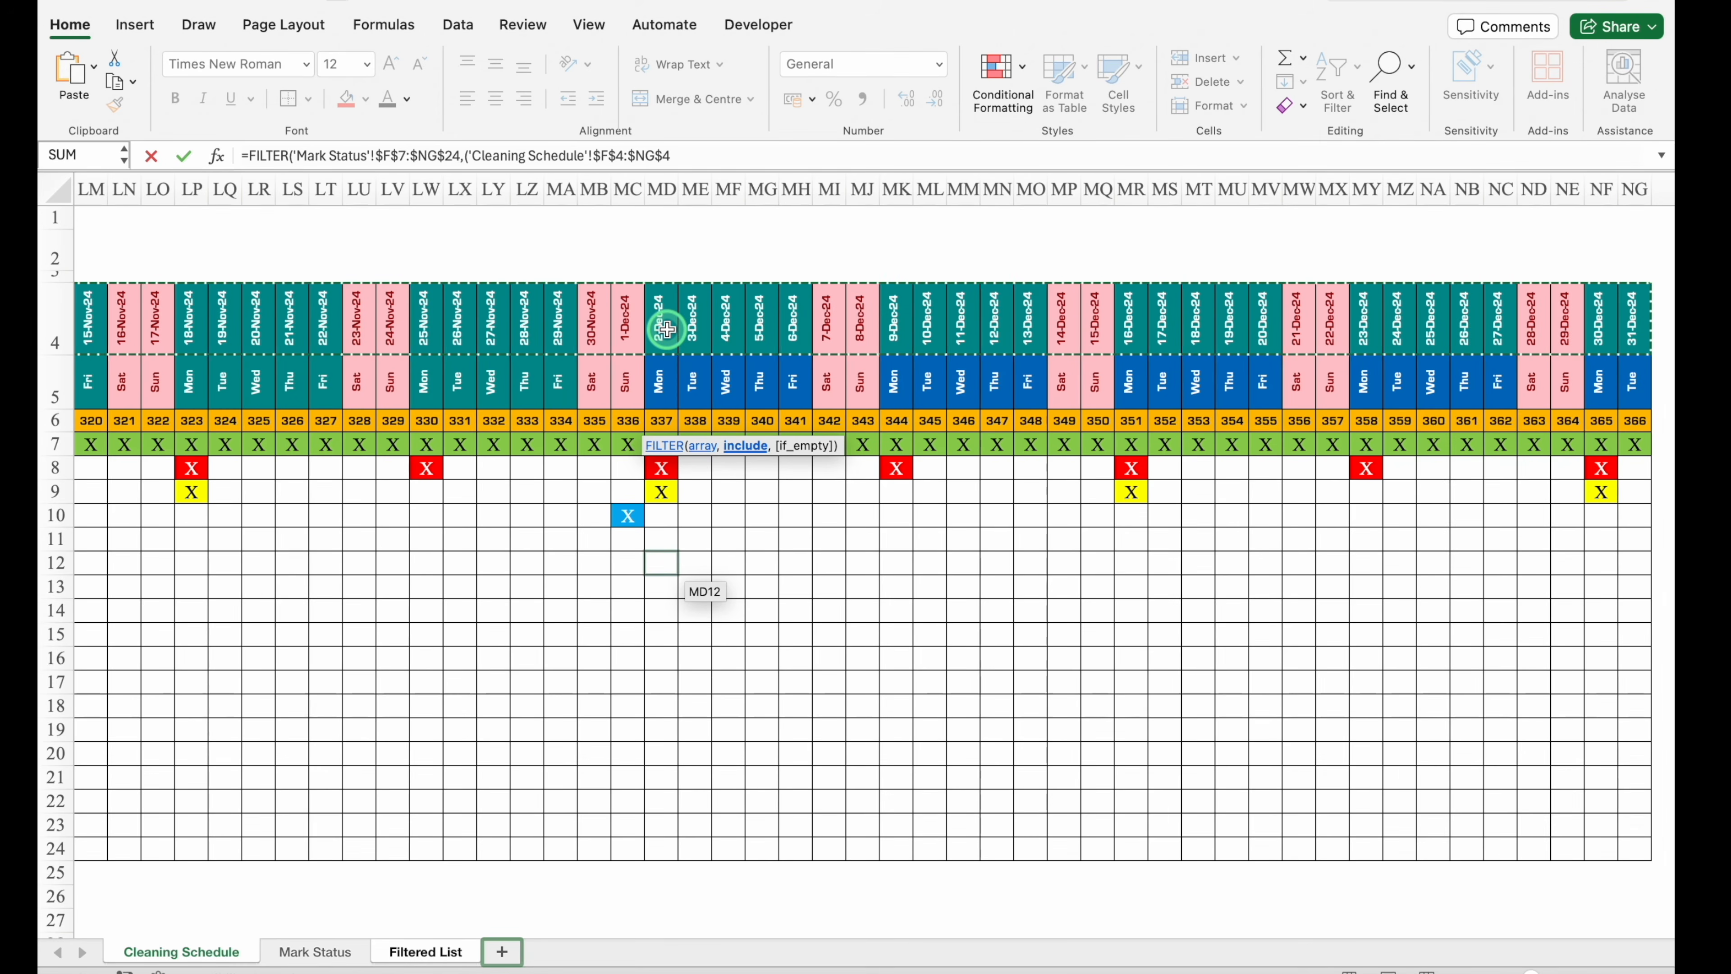
type(">=")
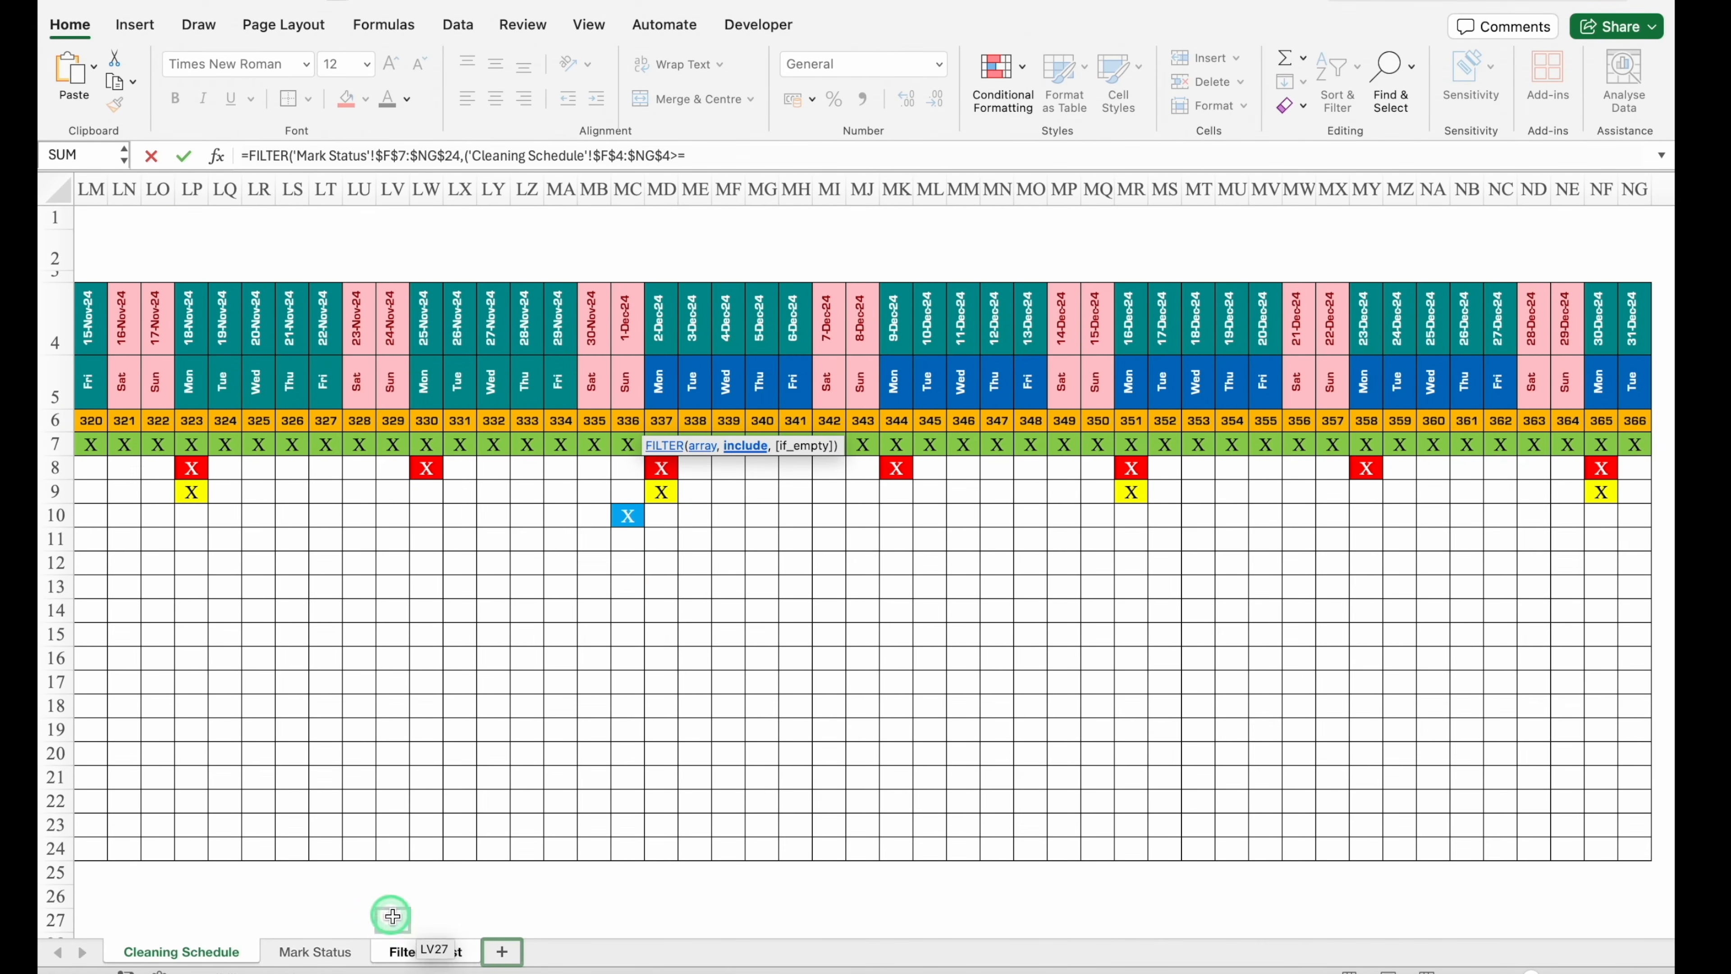
left_click(417, 953)
left_click(626, 242)
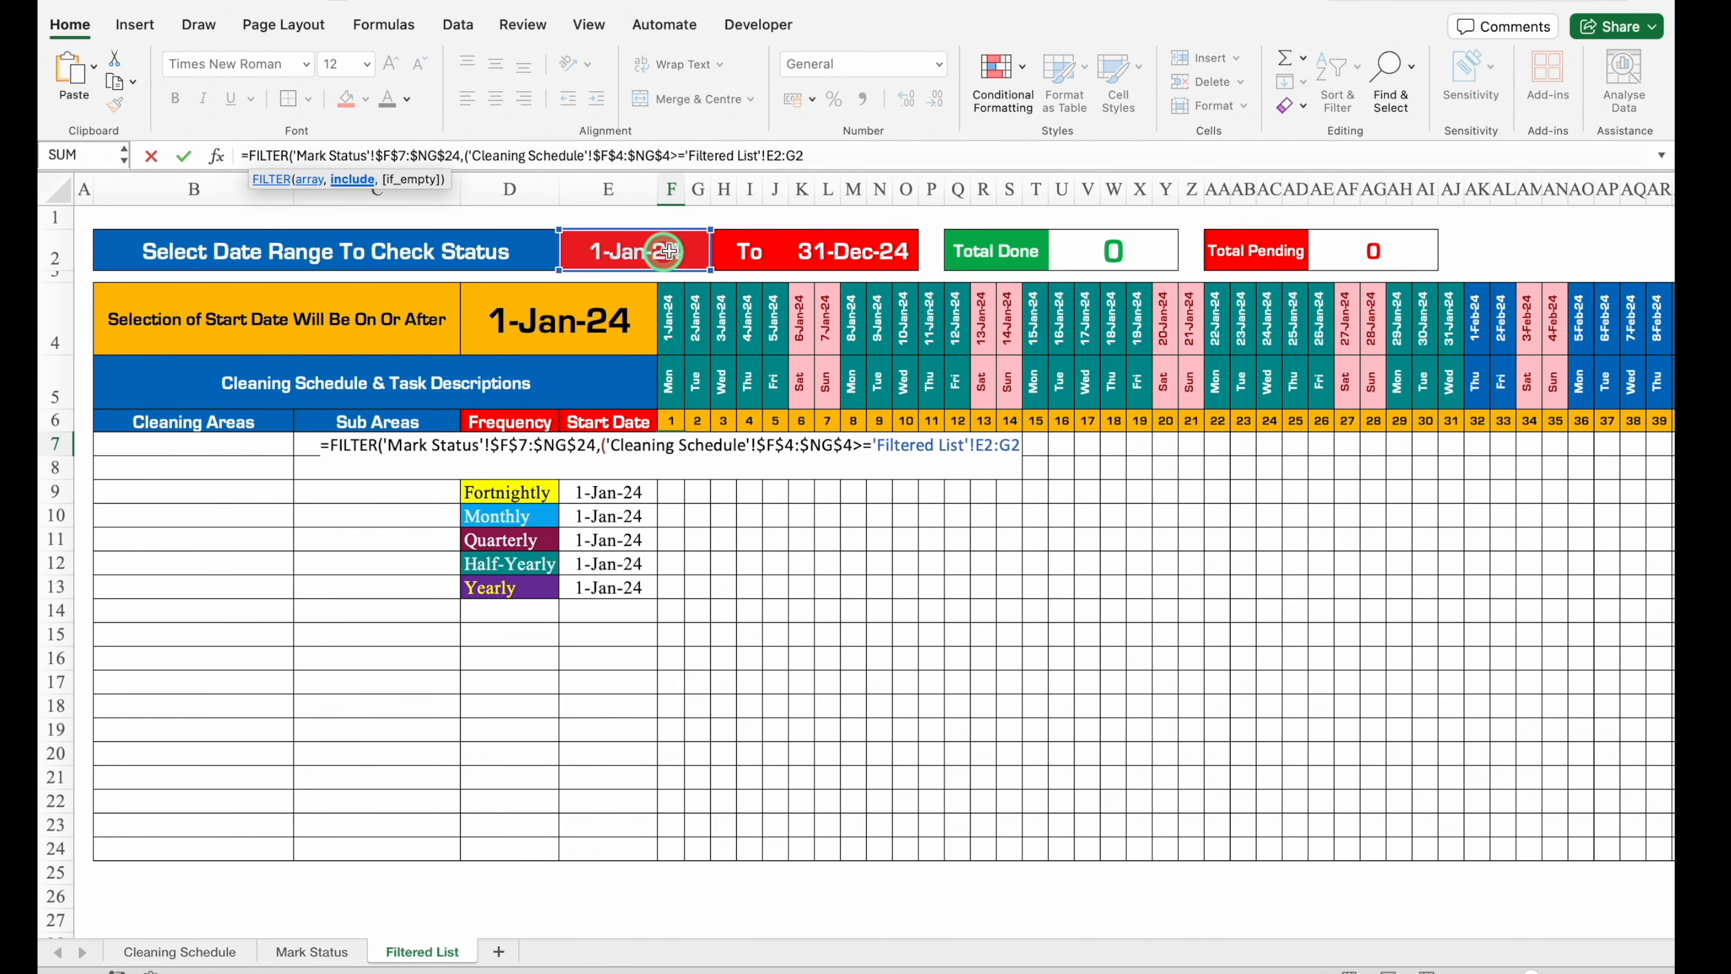
left_click(823, 166)
key("BackSpace")
key("BackSpace")
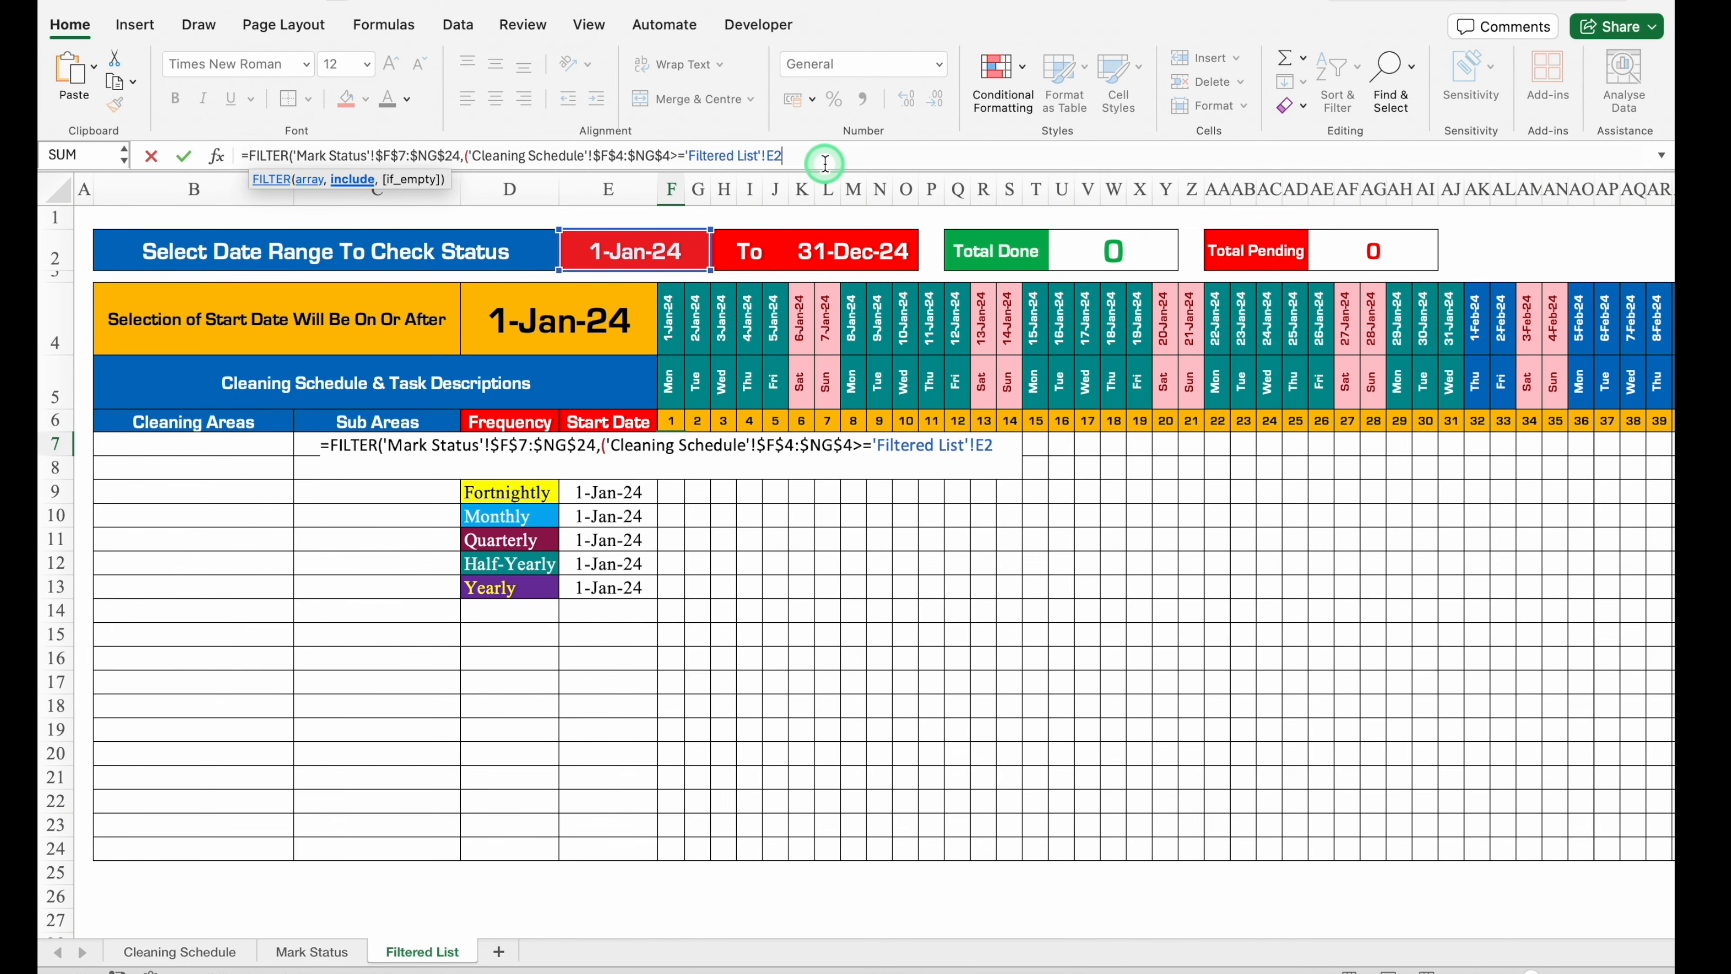
key("F4")
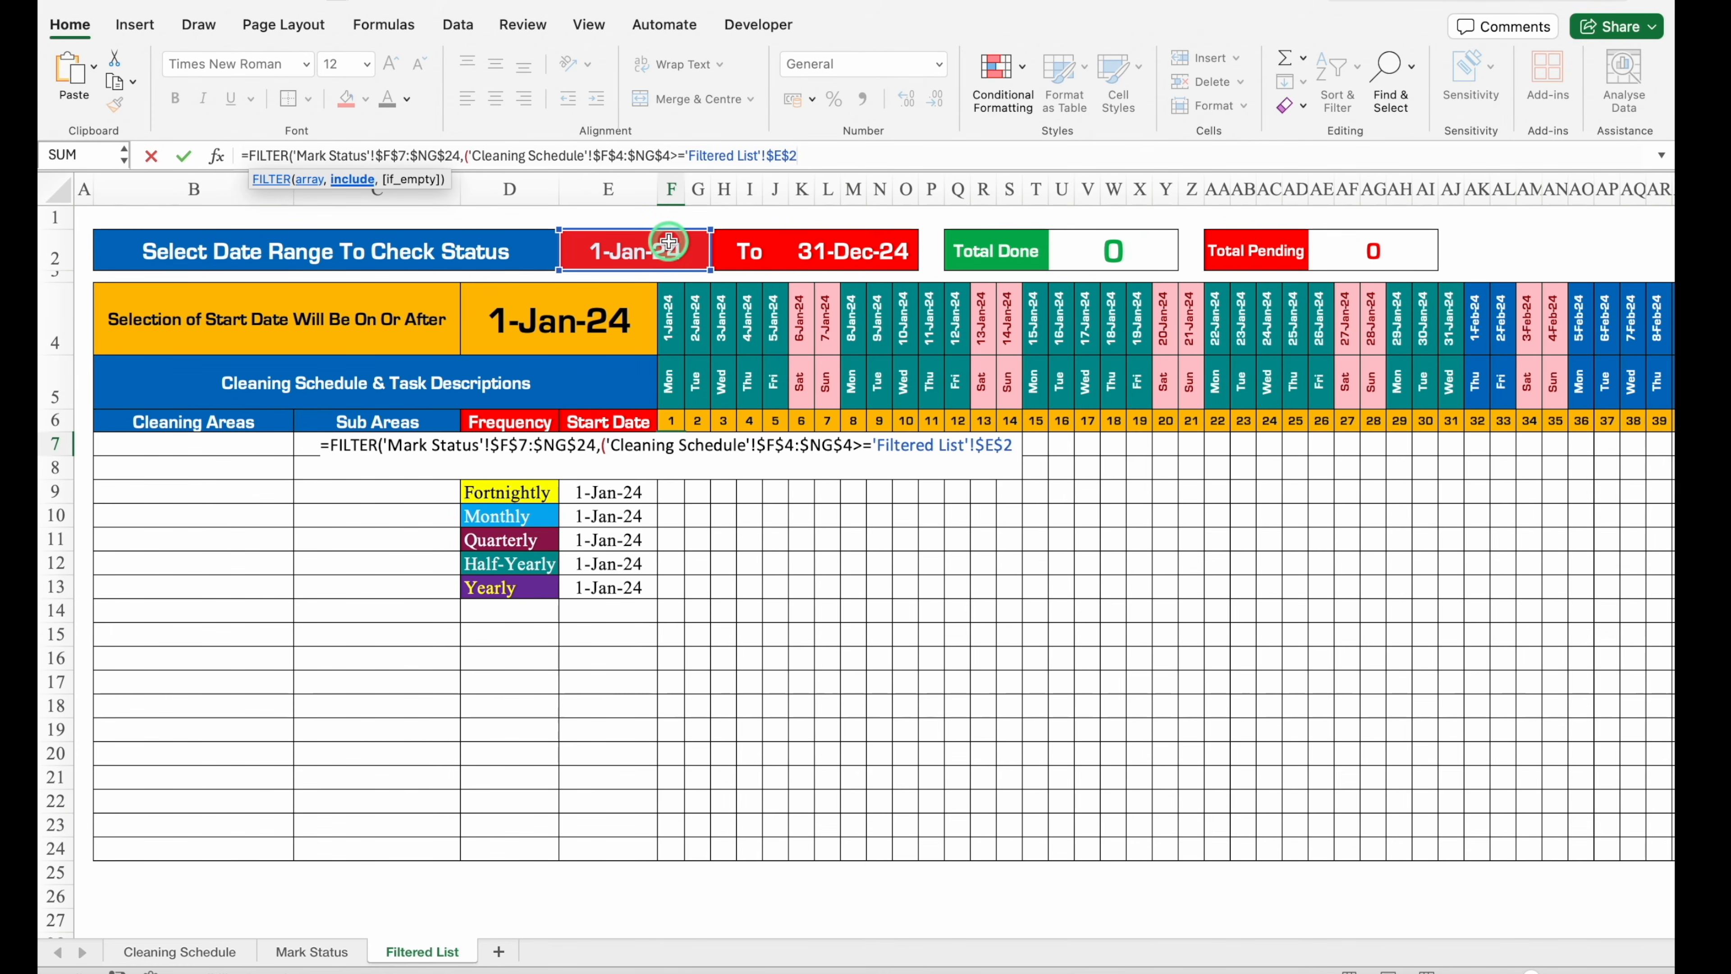
type(")*")
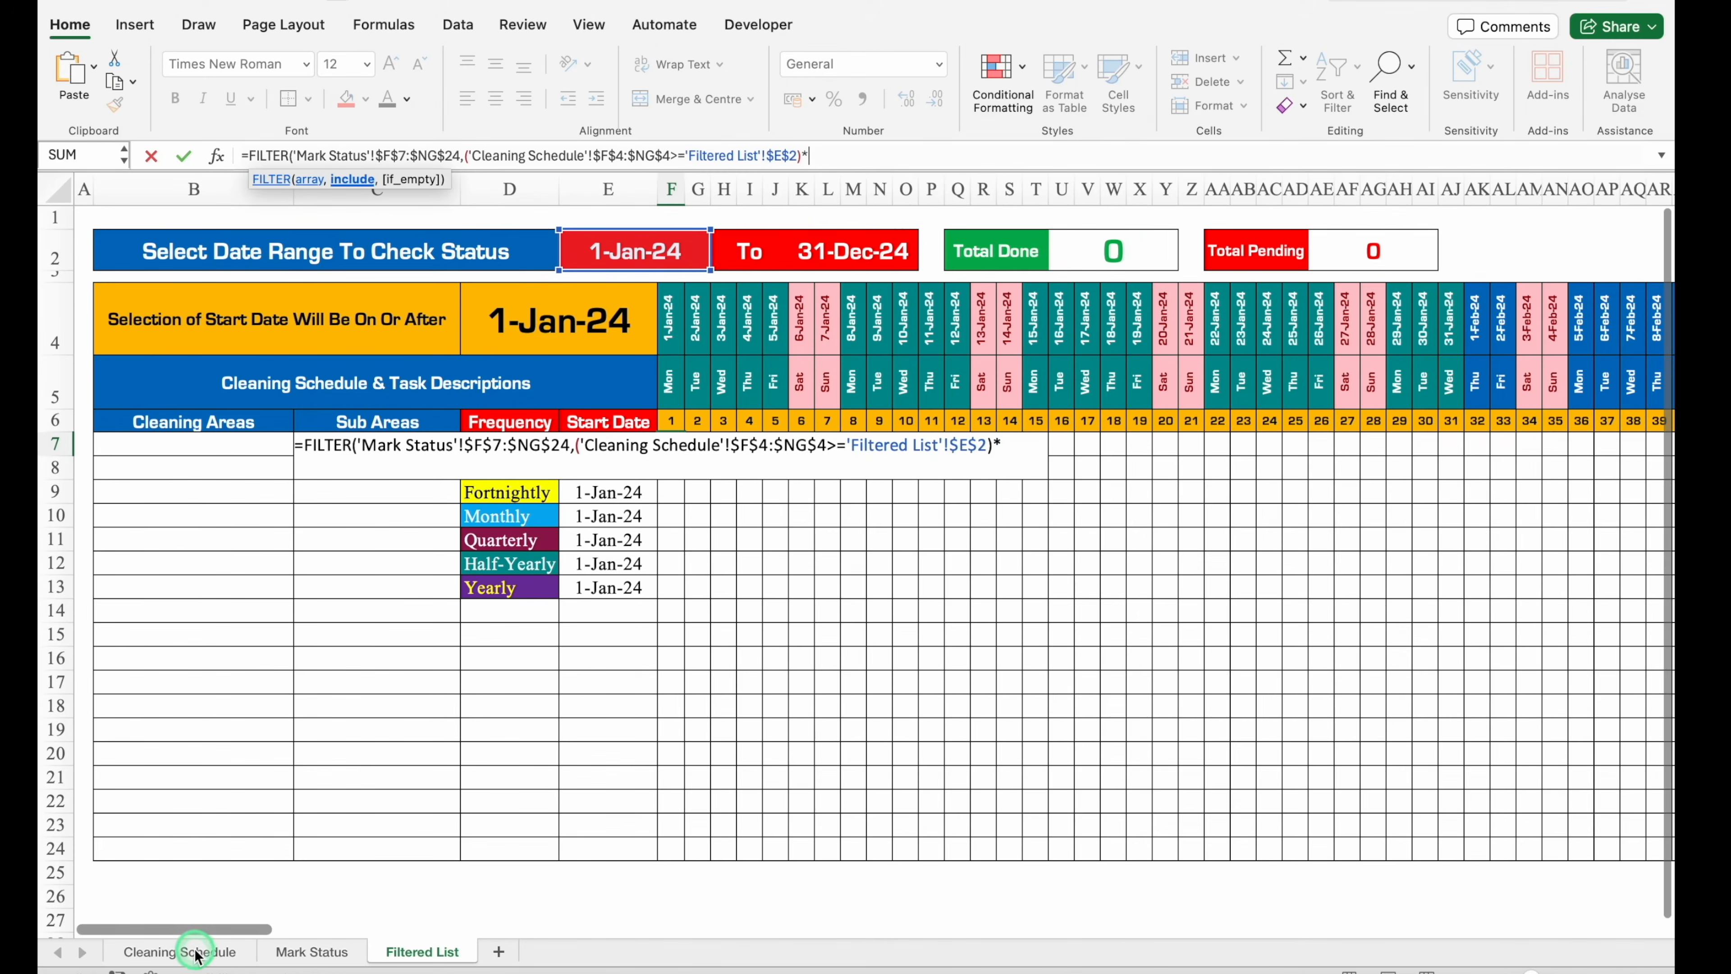
Continue the FILTER formula with the absolute date range 'Cleaning Schedule'!$F$4:$NG$4 followed by <= for the end-date condition.
left_click(147, 949)
scroll(787, 922, "left", 10)
scroll(787, 922, "left", 15)
left_click(667, 322)
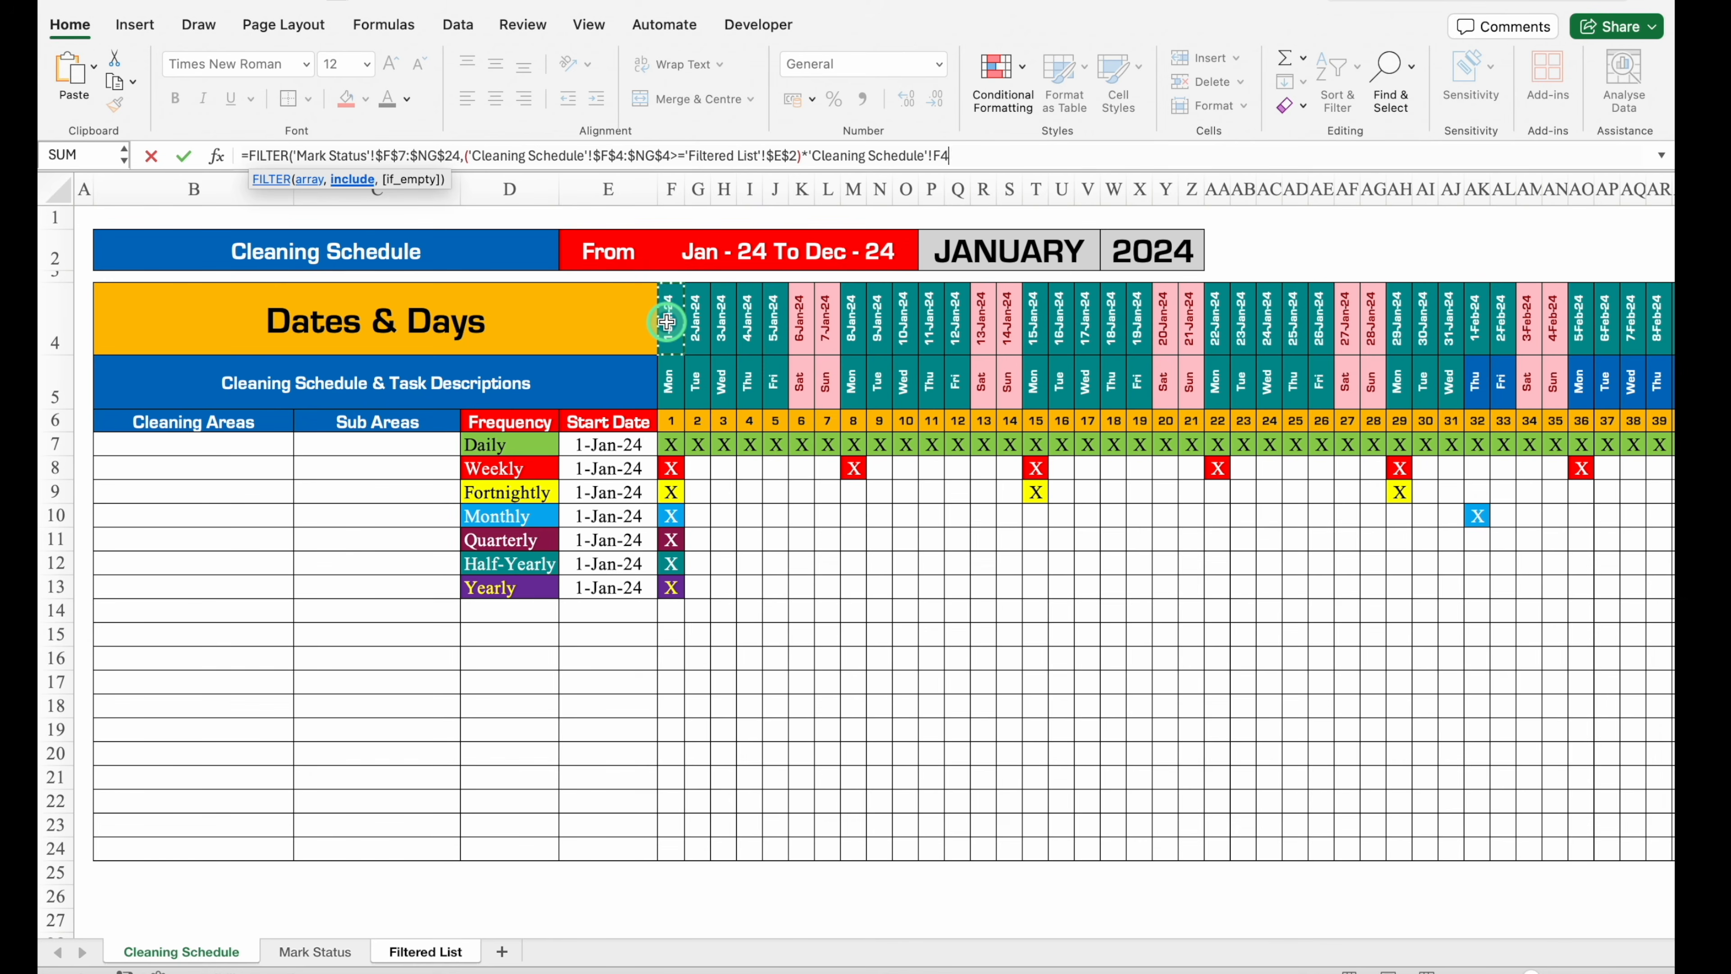
key("ctrl+shift+Right")
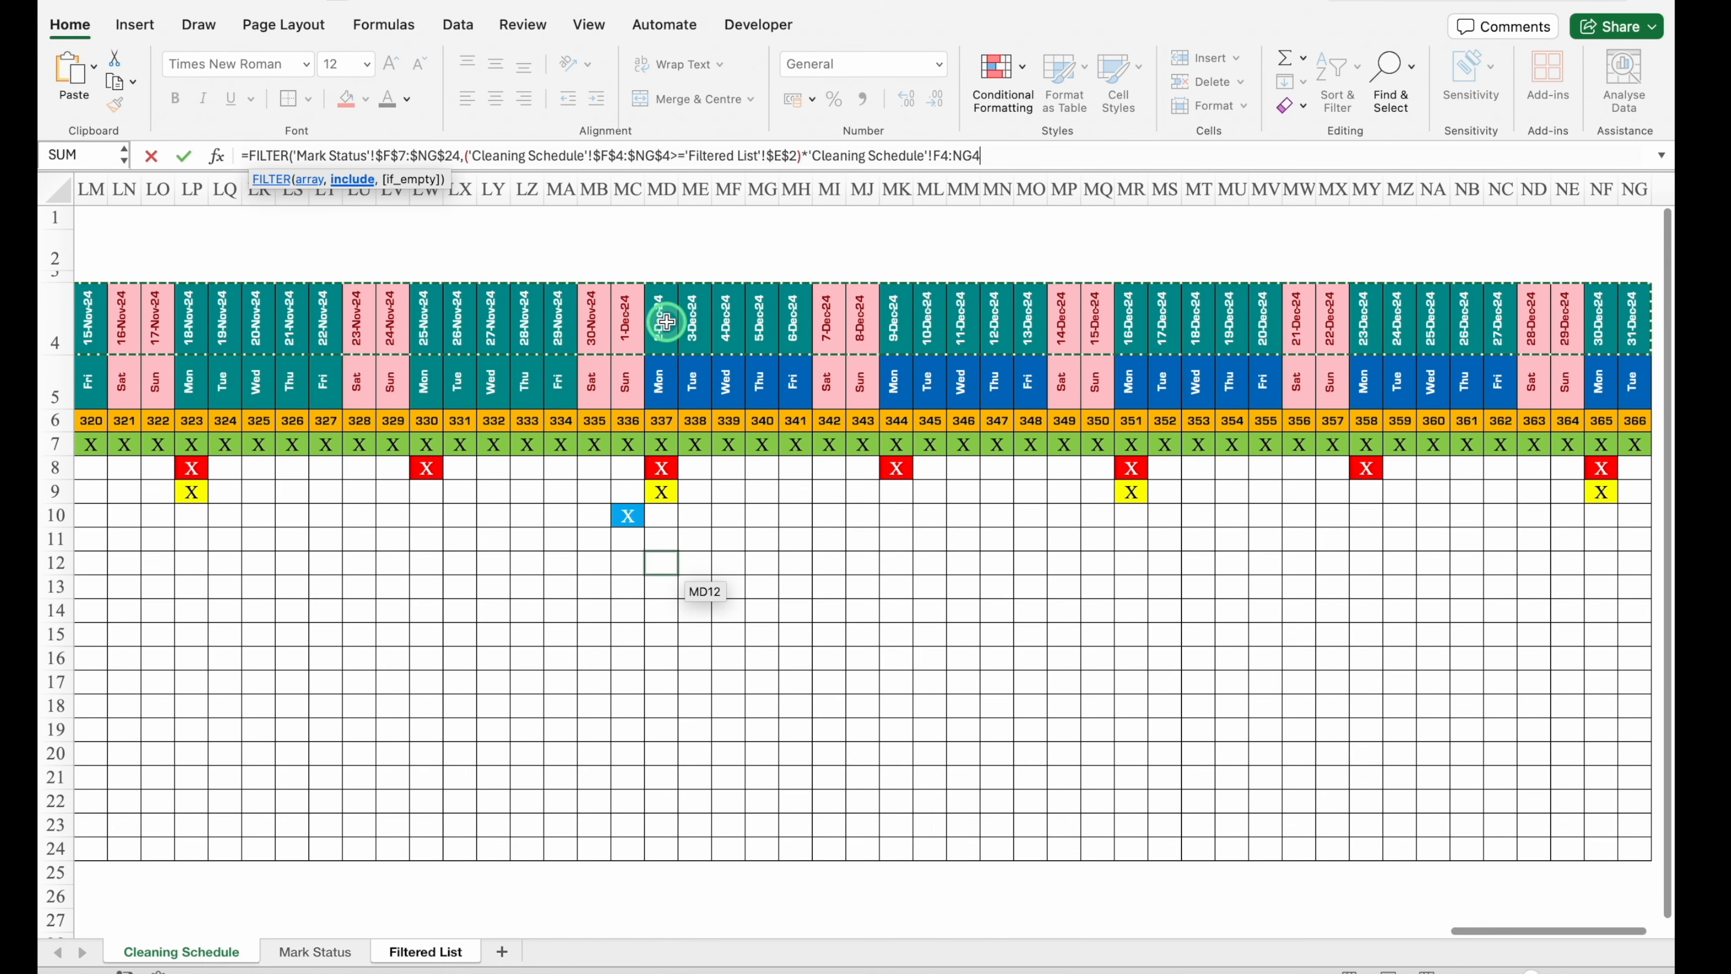
key("F4")
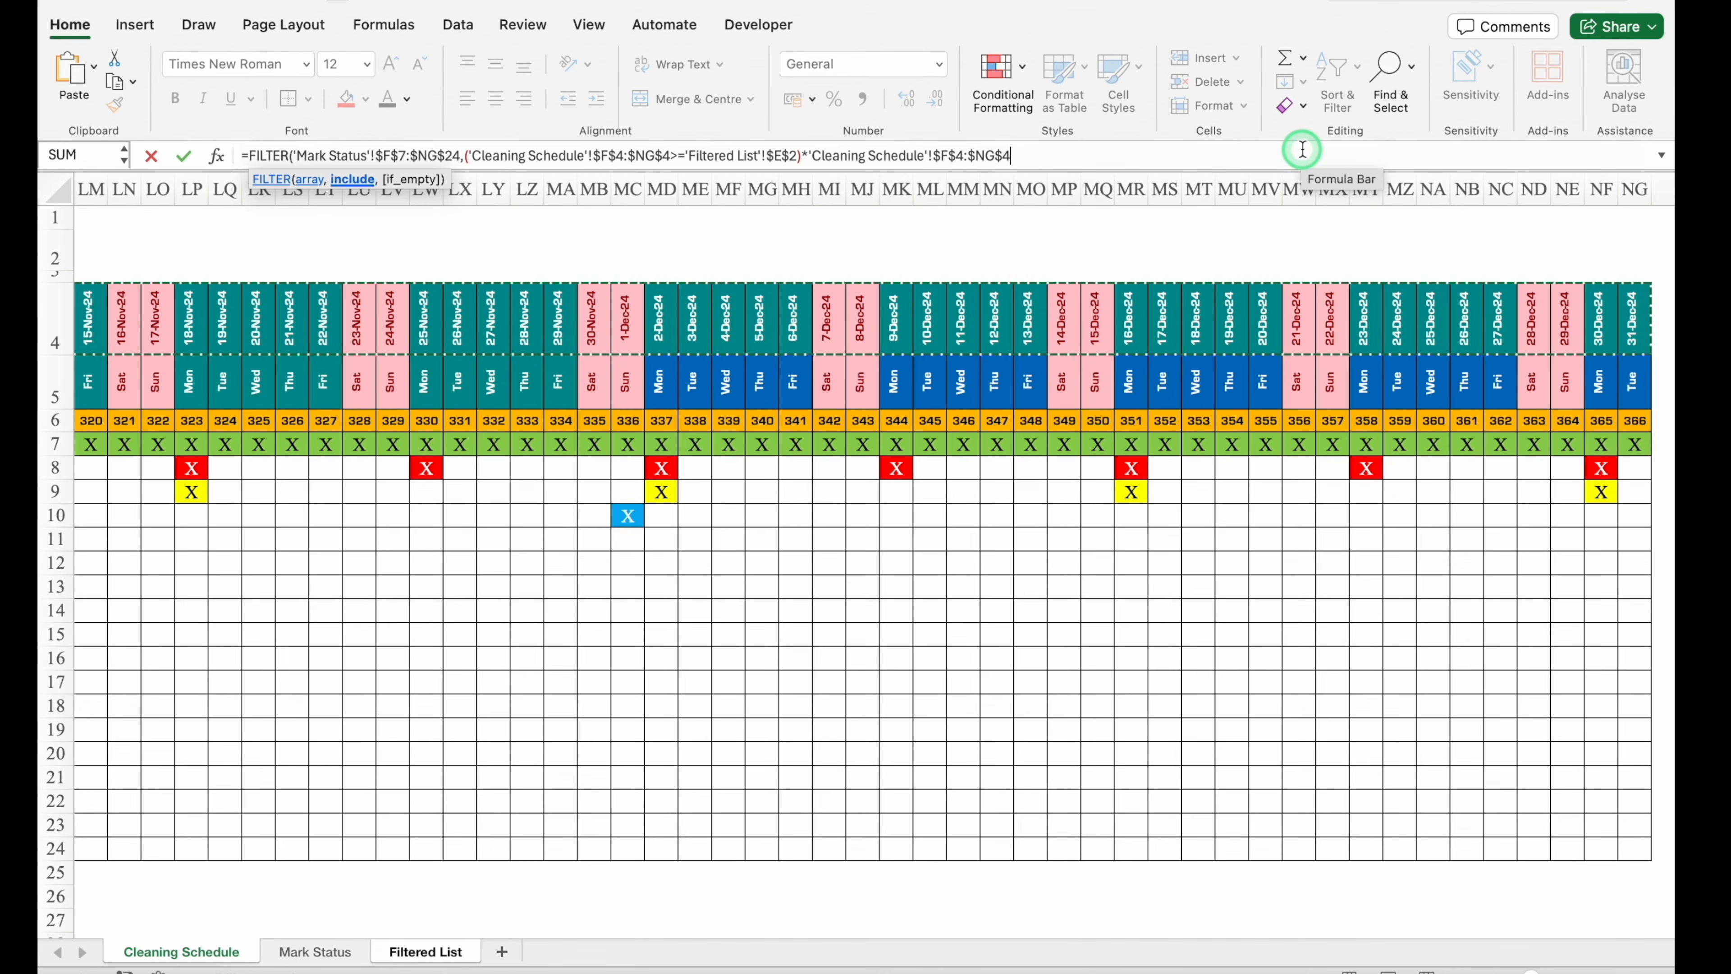
type("<=")
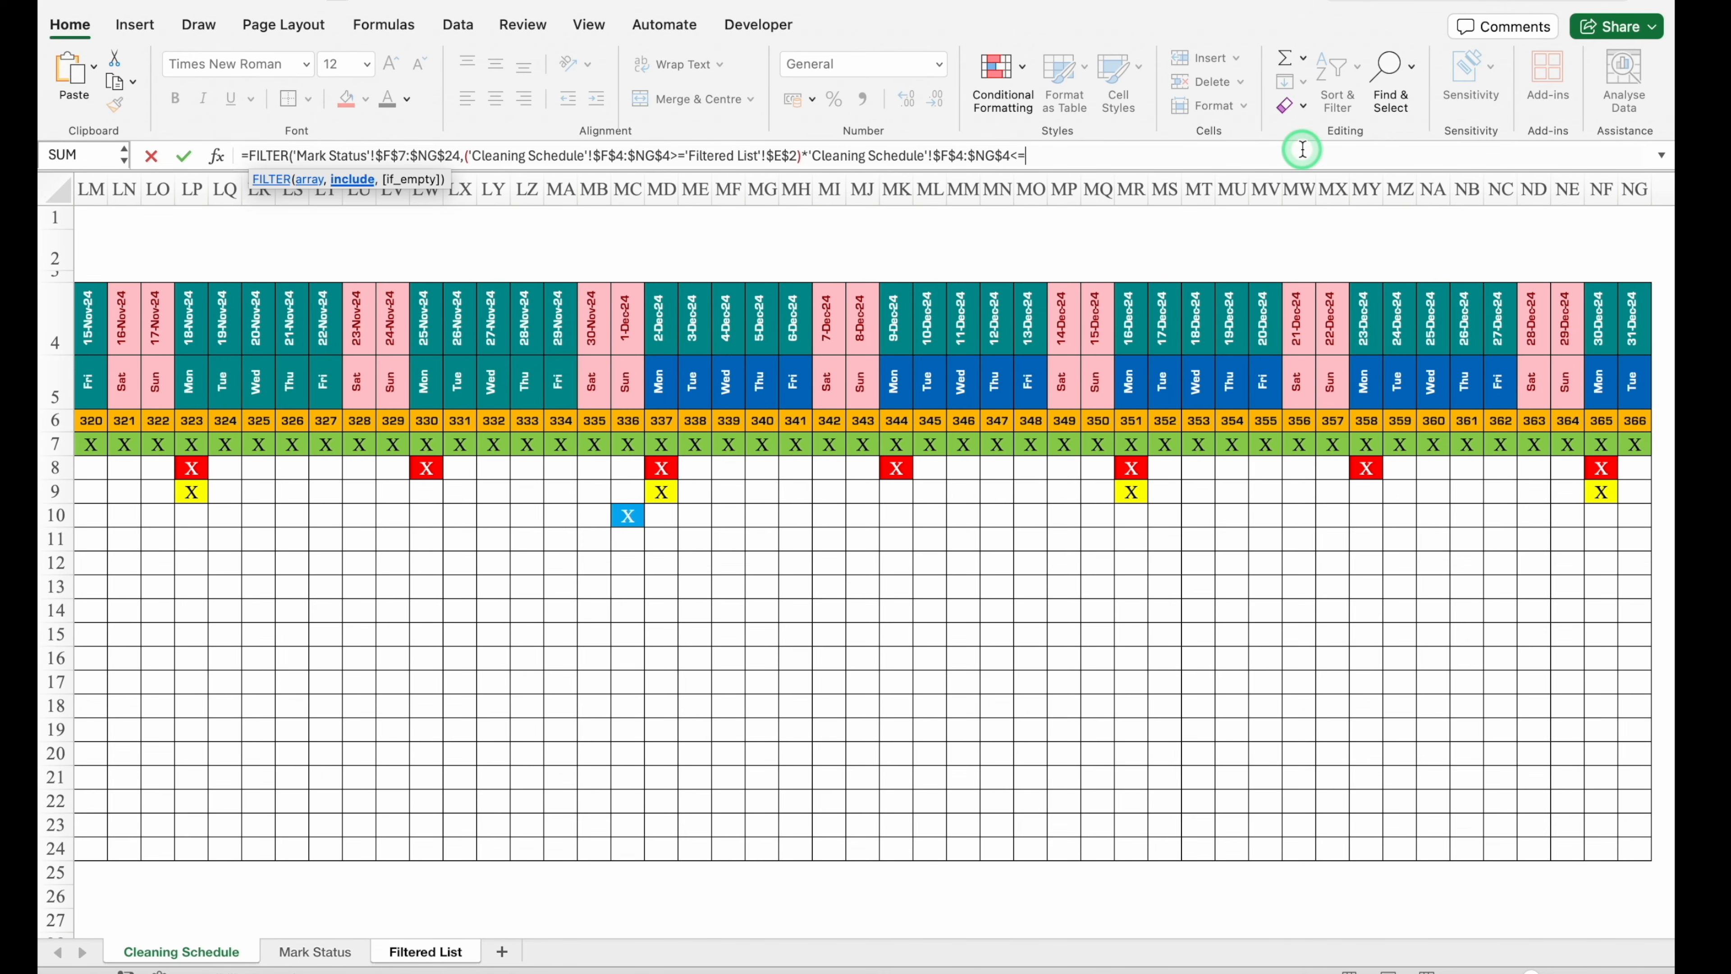
Compare the date range with end-date cell 'Filtered List'!$K$2, add "" as the if_empty argument, and complete the FILTER formula in F7.
left_click(426, 951)
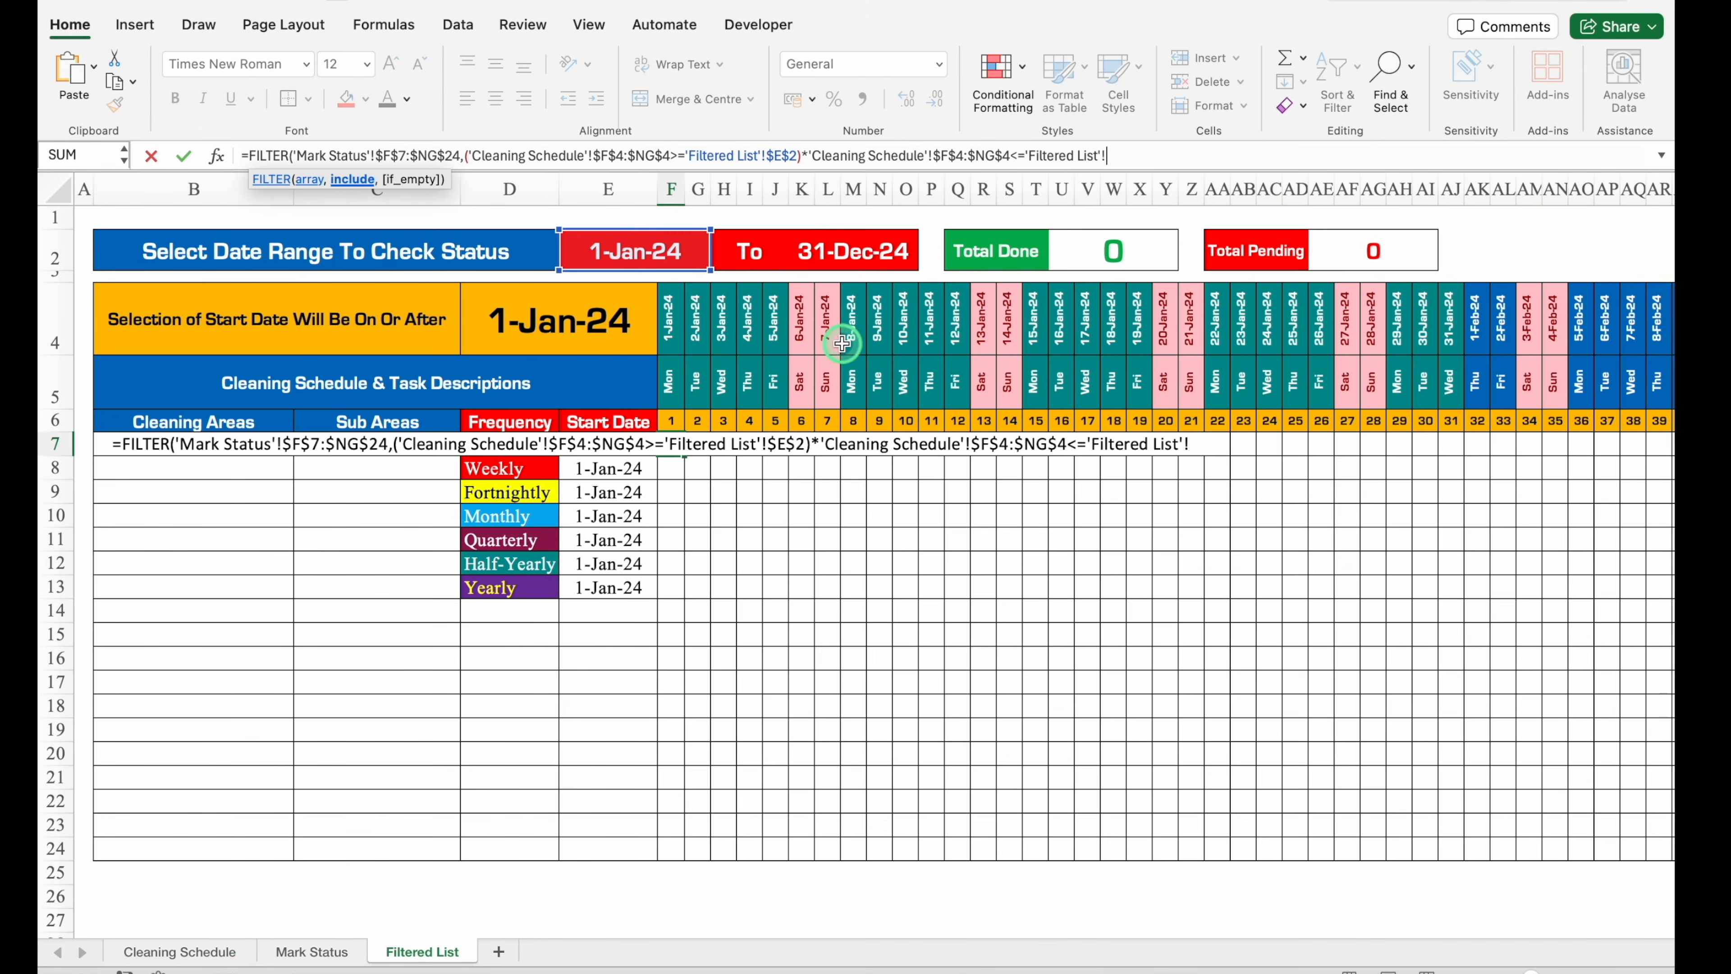
left_click(833, 254)
key("BackSpace")
key("BackSpace")
key("BackSpace")
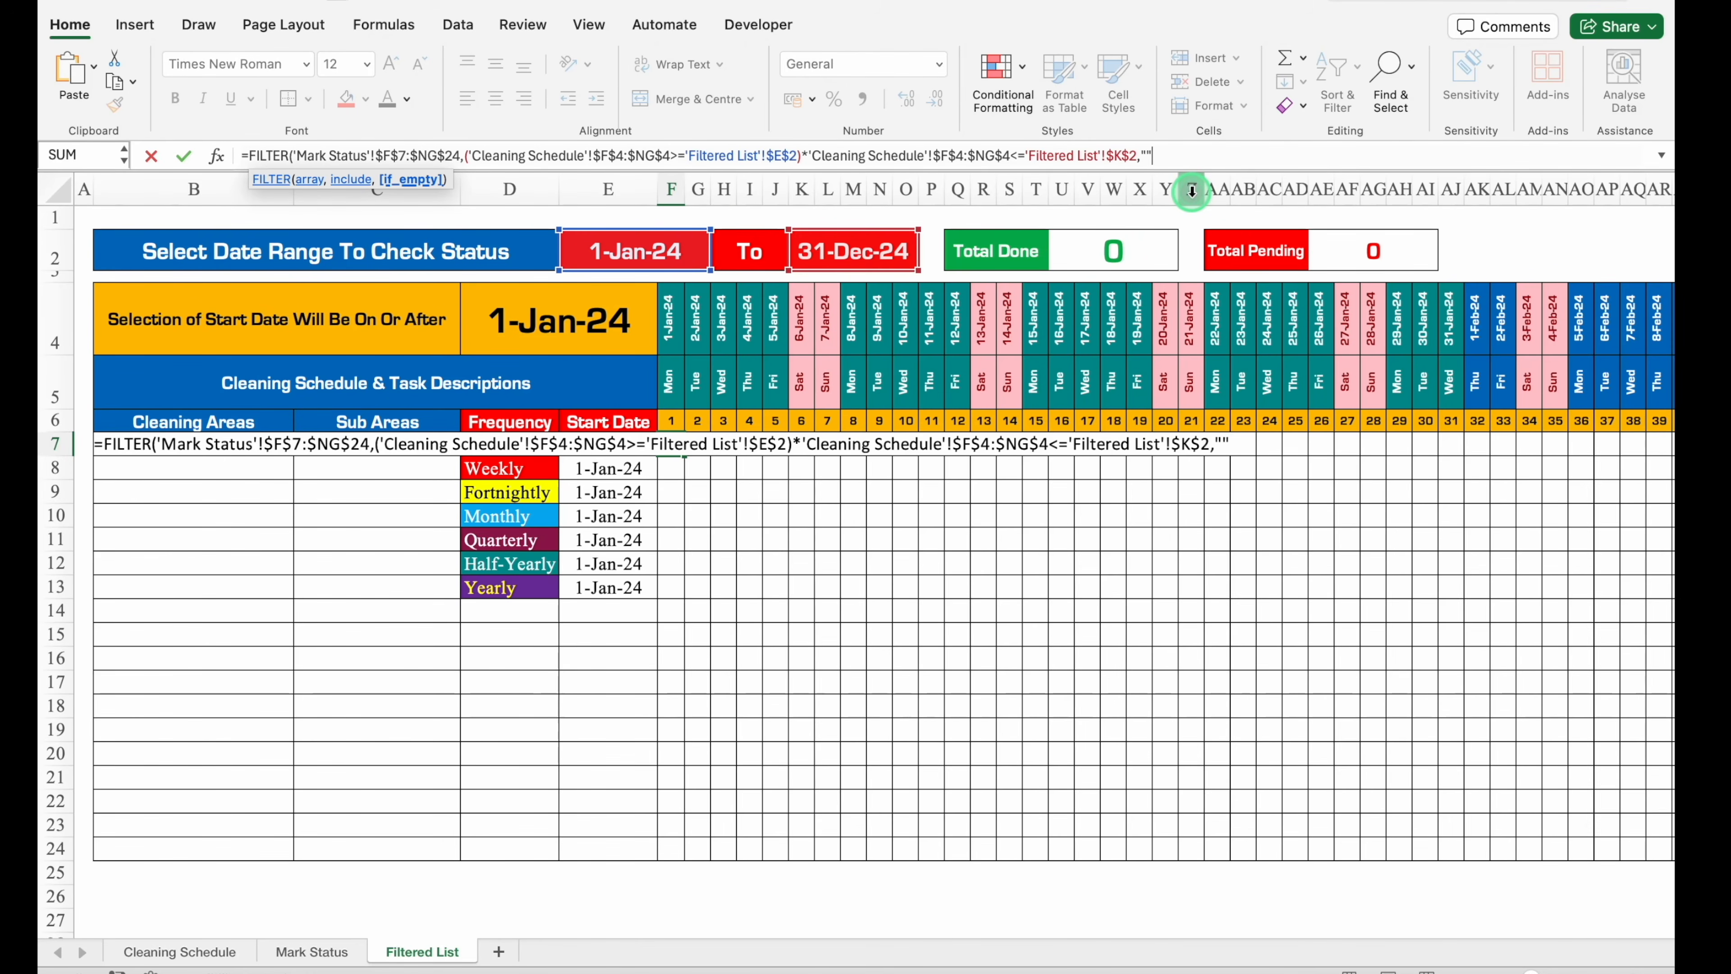
type(")")
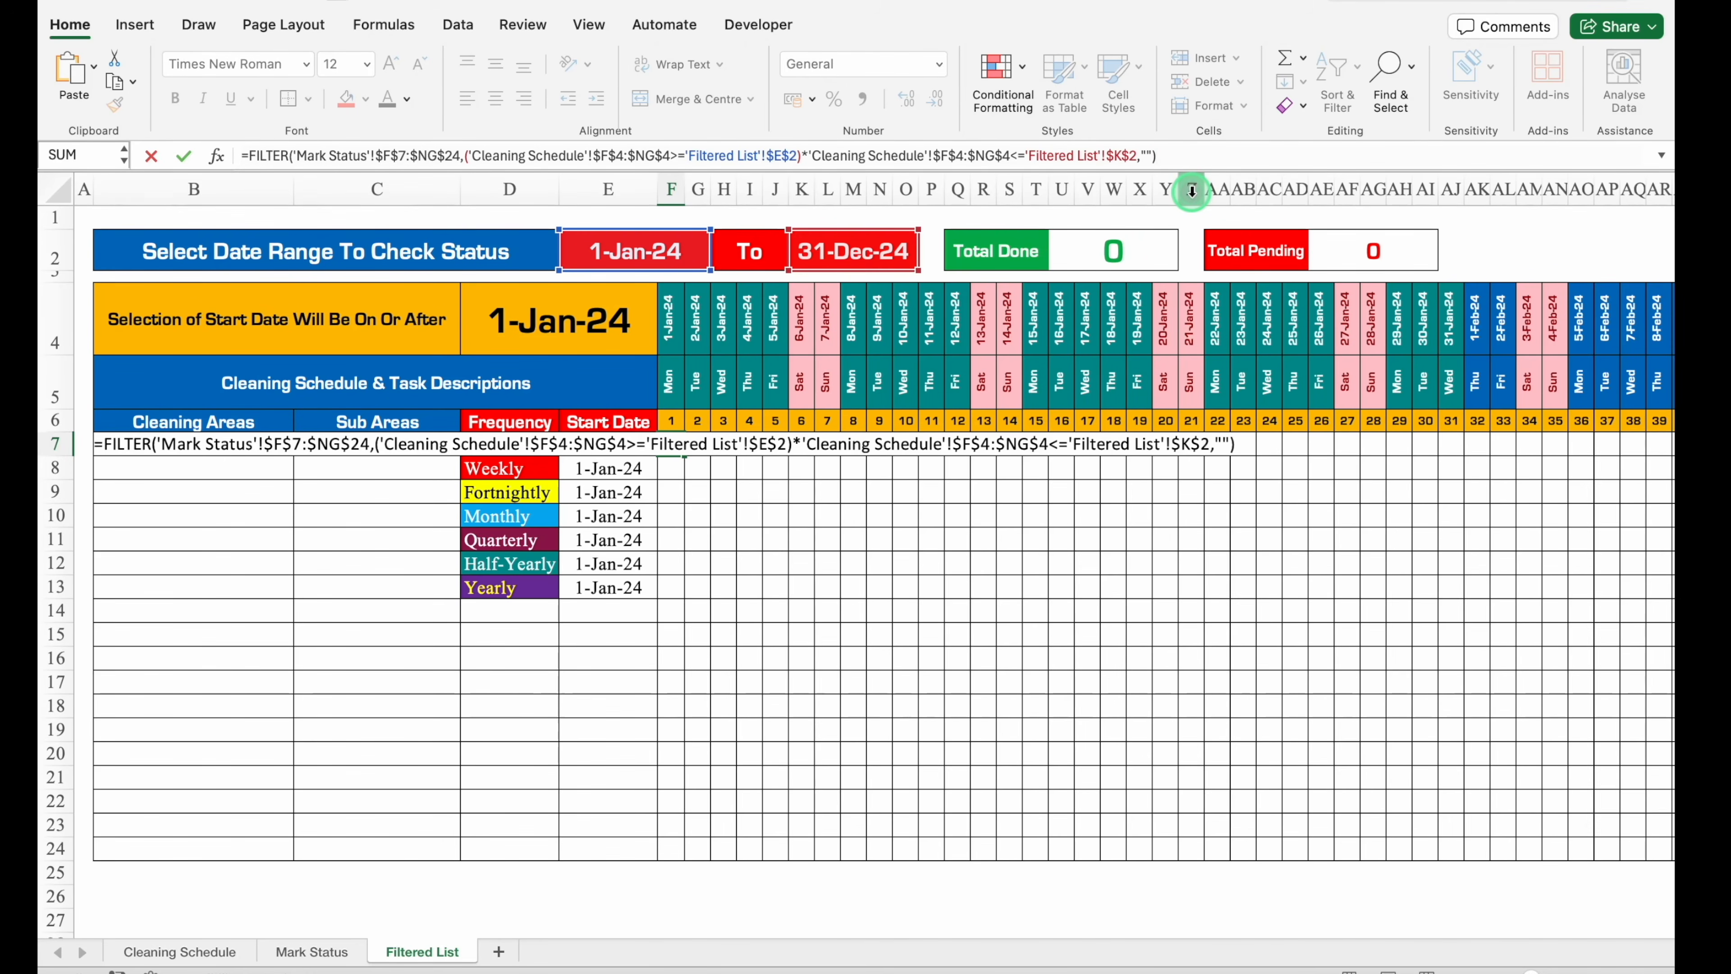
key("Return")
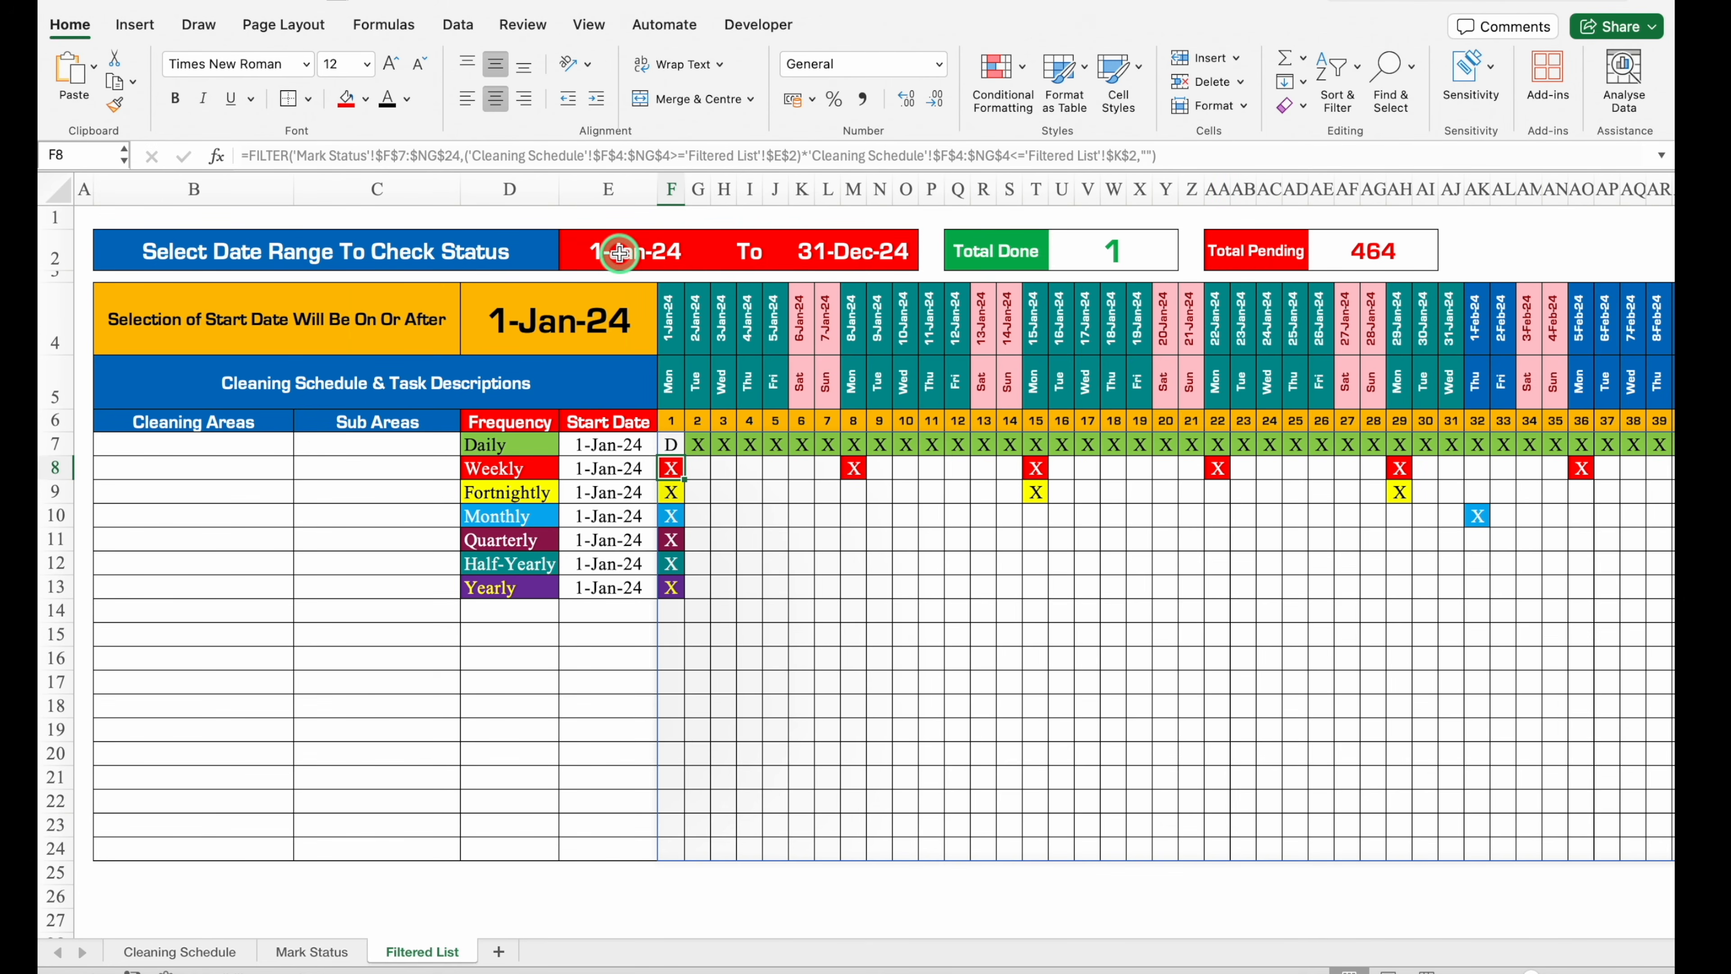
Set the end date in K2 of the Filtered List sheet to 31/1/2024.
left_click(837, 251)
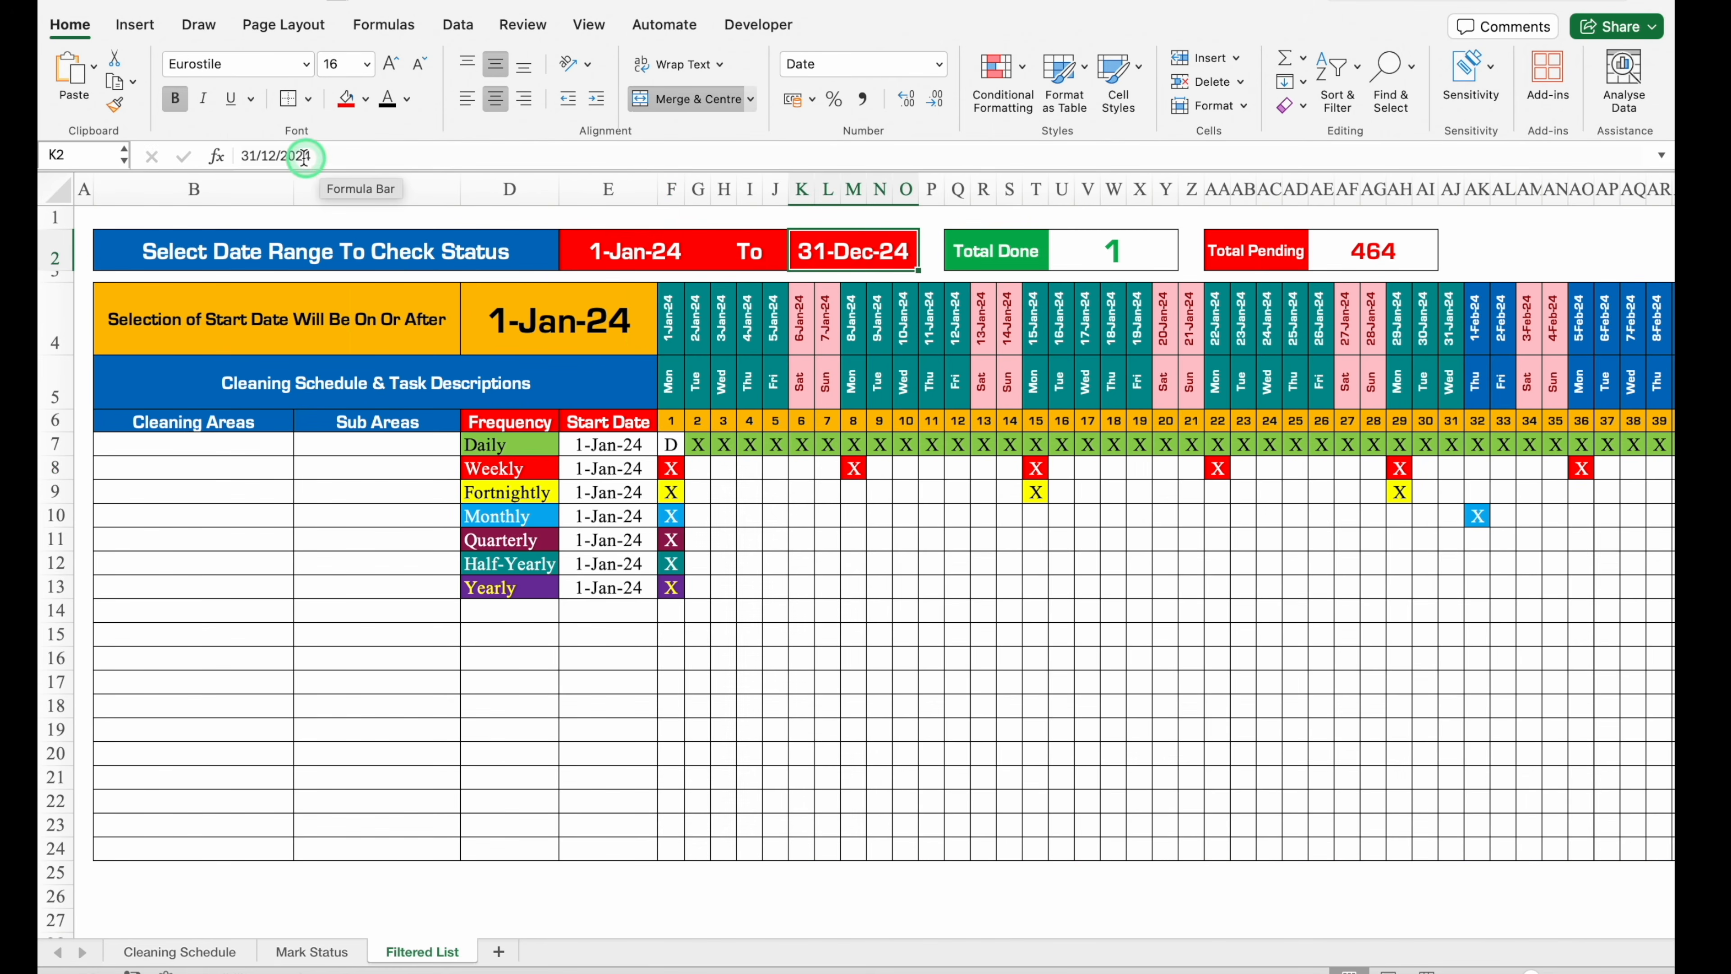
left_click(273, 157)
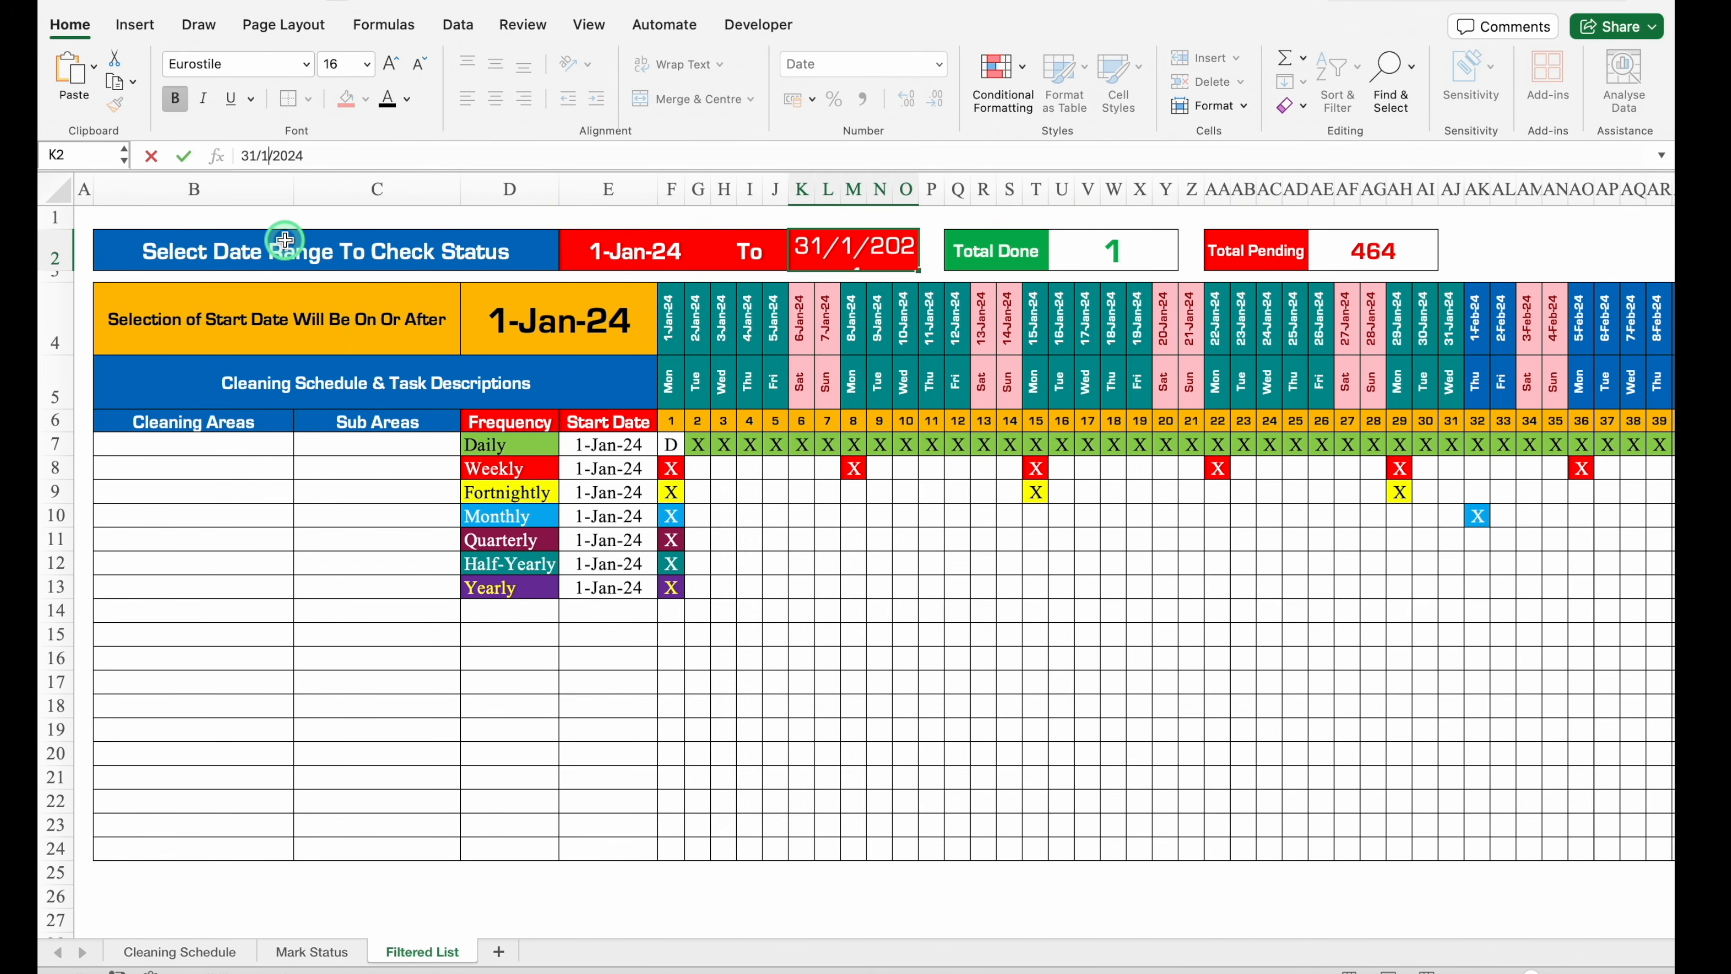
key("Return")
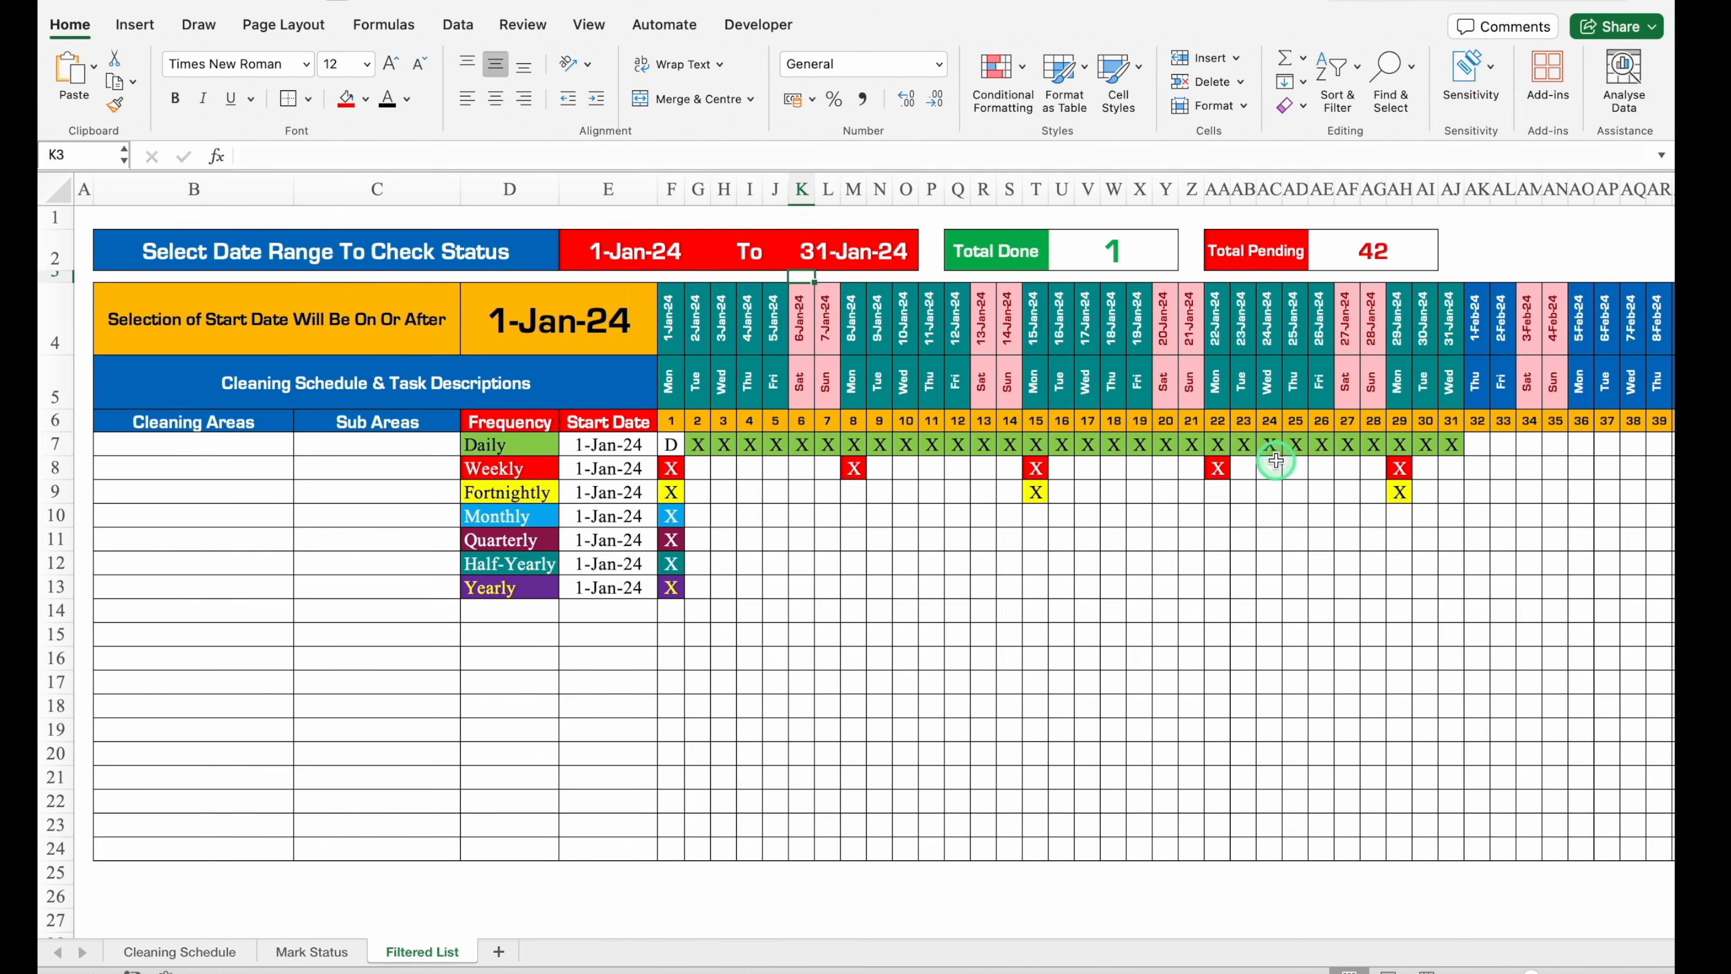
Set the start date in E2 of the Filtered List sheet to 15/01/2024.
left_click(631, 252)
left_click(256, 157)
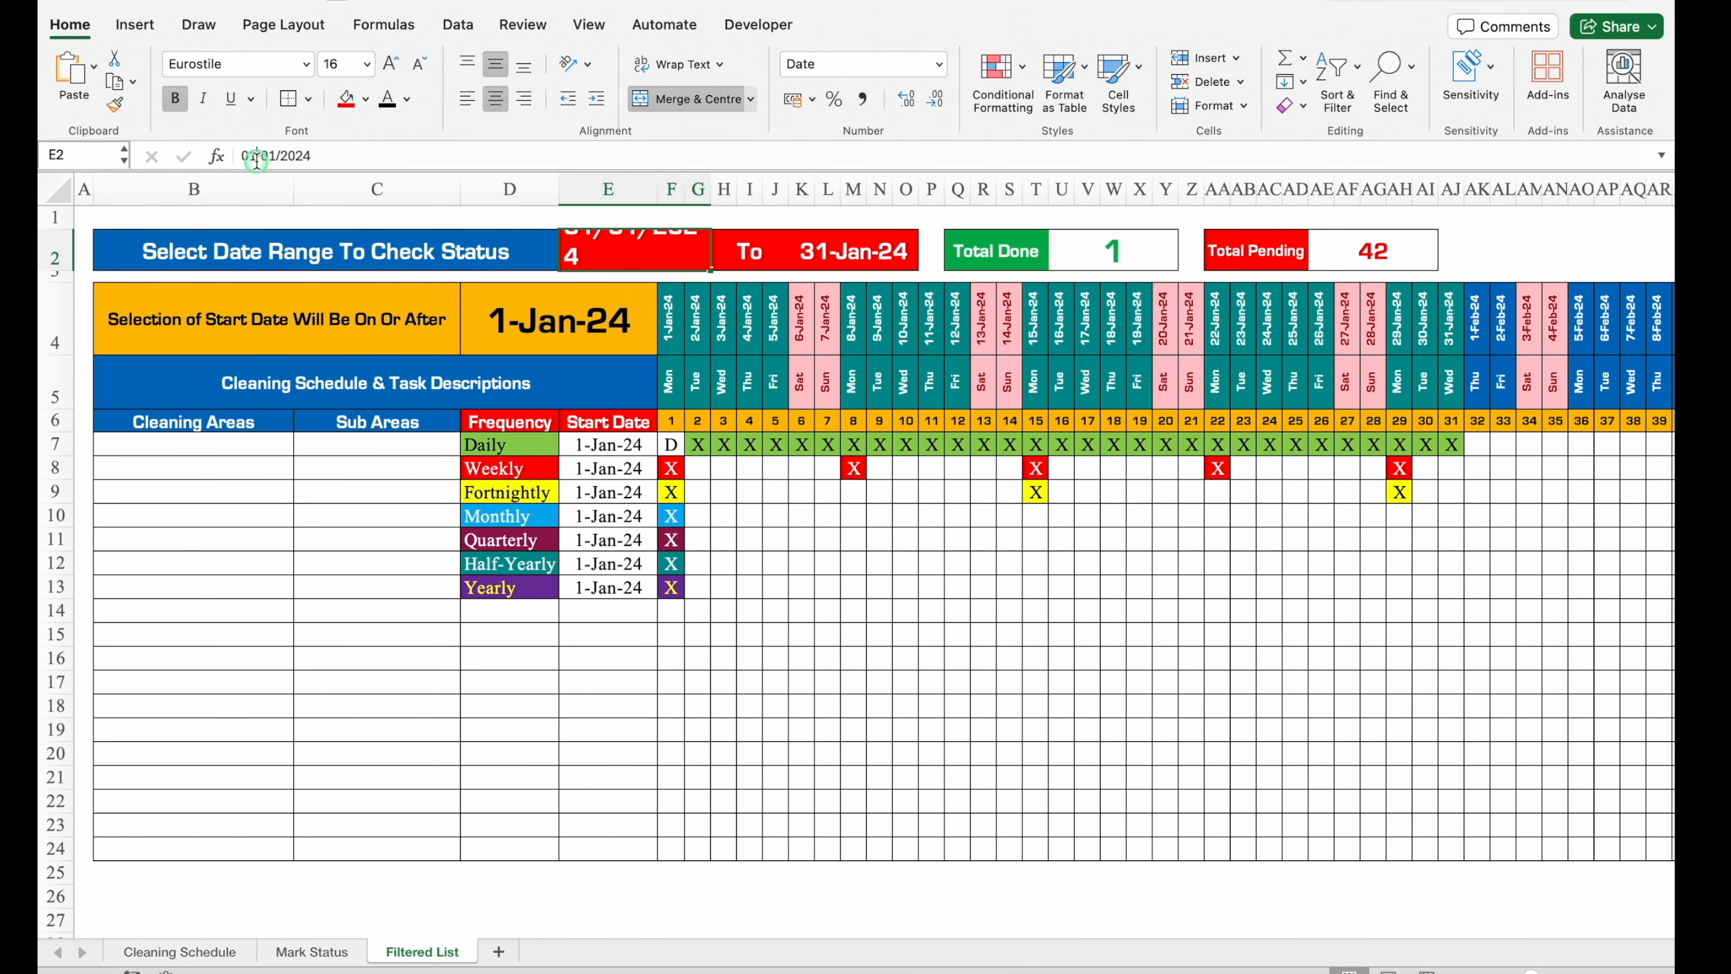
key("BackSpace")
key("BackSpace")
type("15")
key("Return")
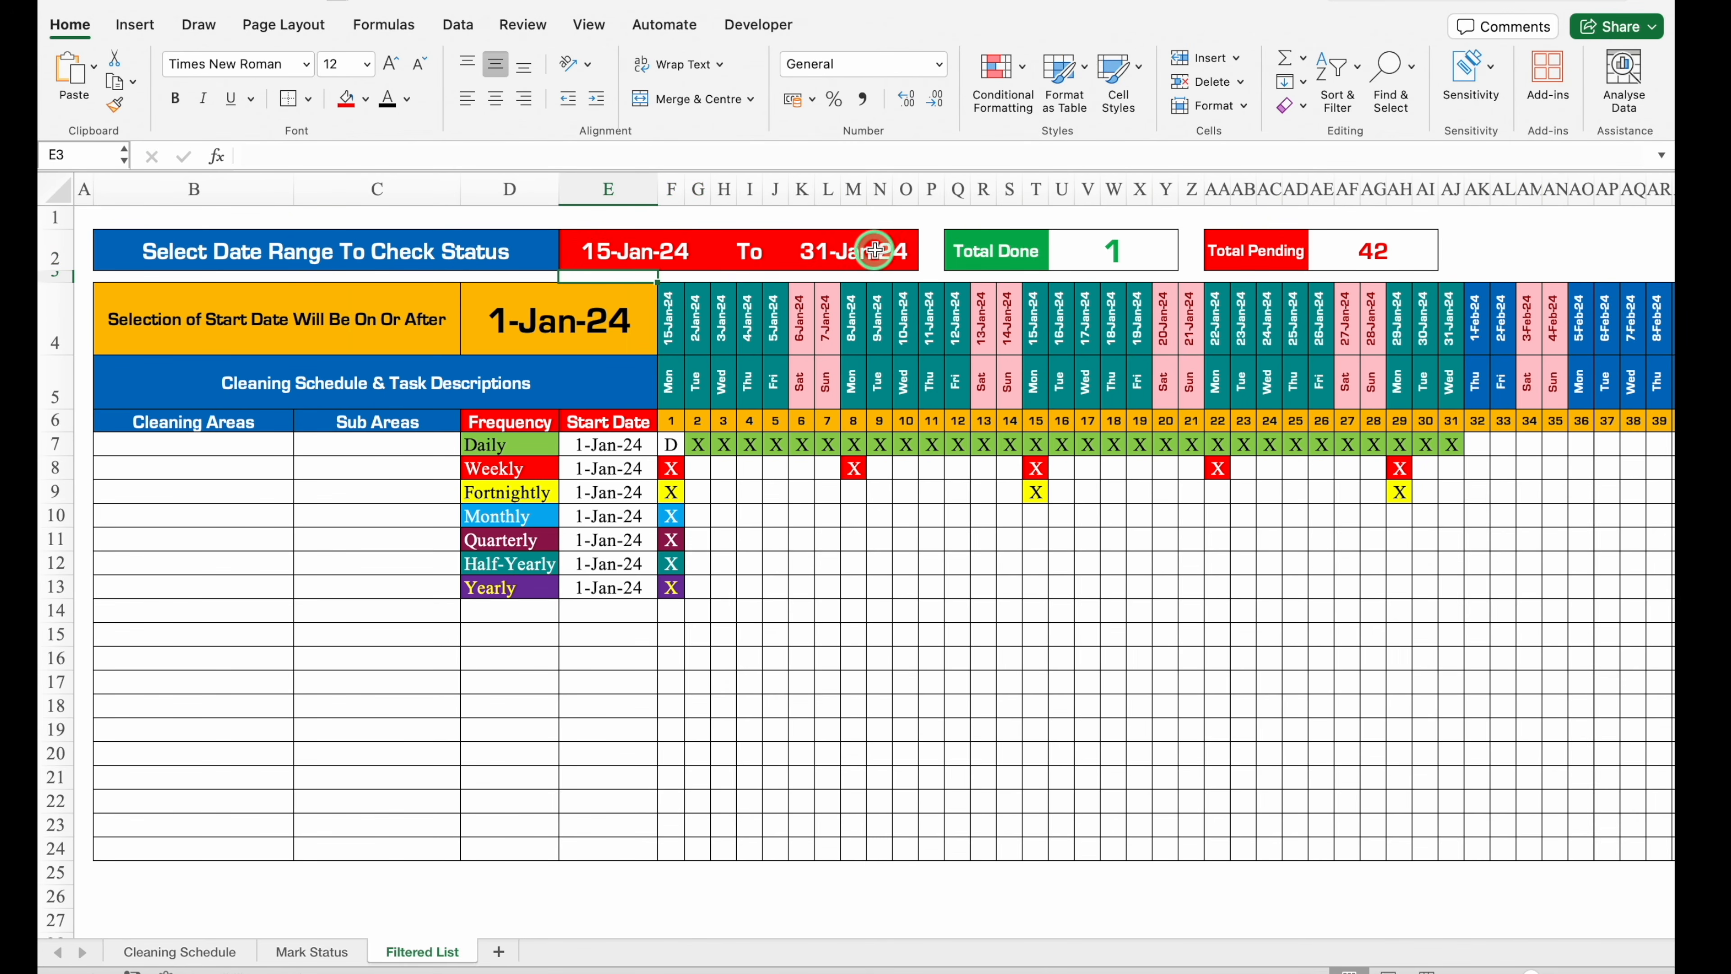
Replace the day number in F6 with the start of an HLOOKUP formula using F4 as the lookup value.
left_click(672, 418)
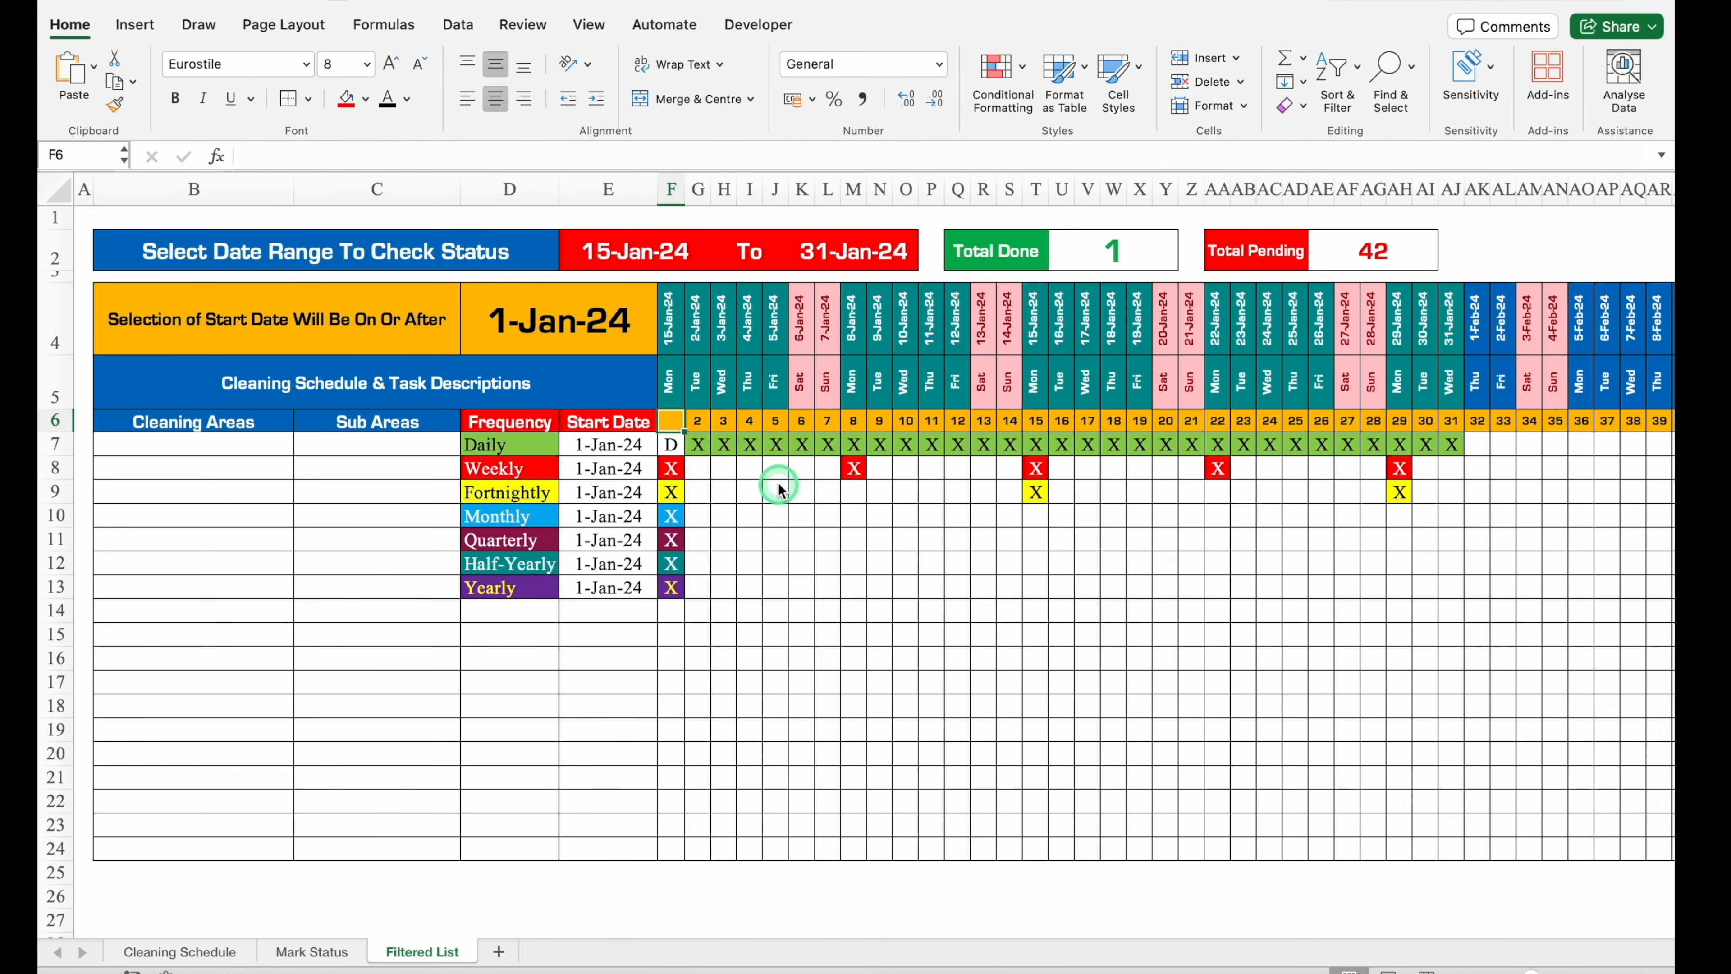
type("=")
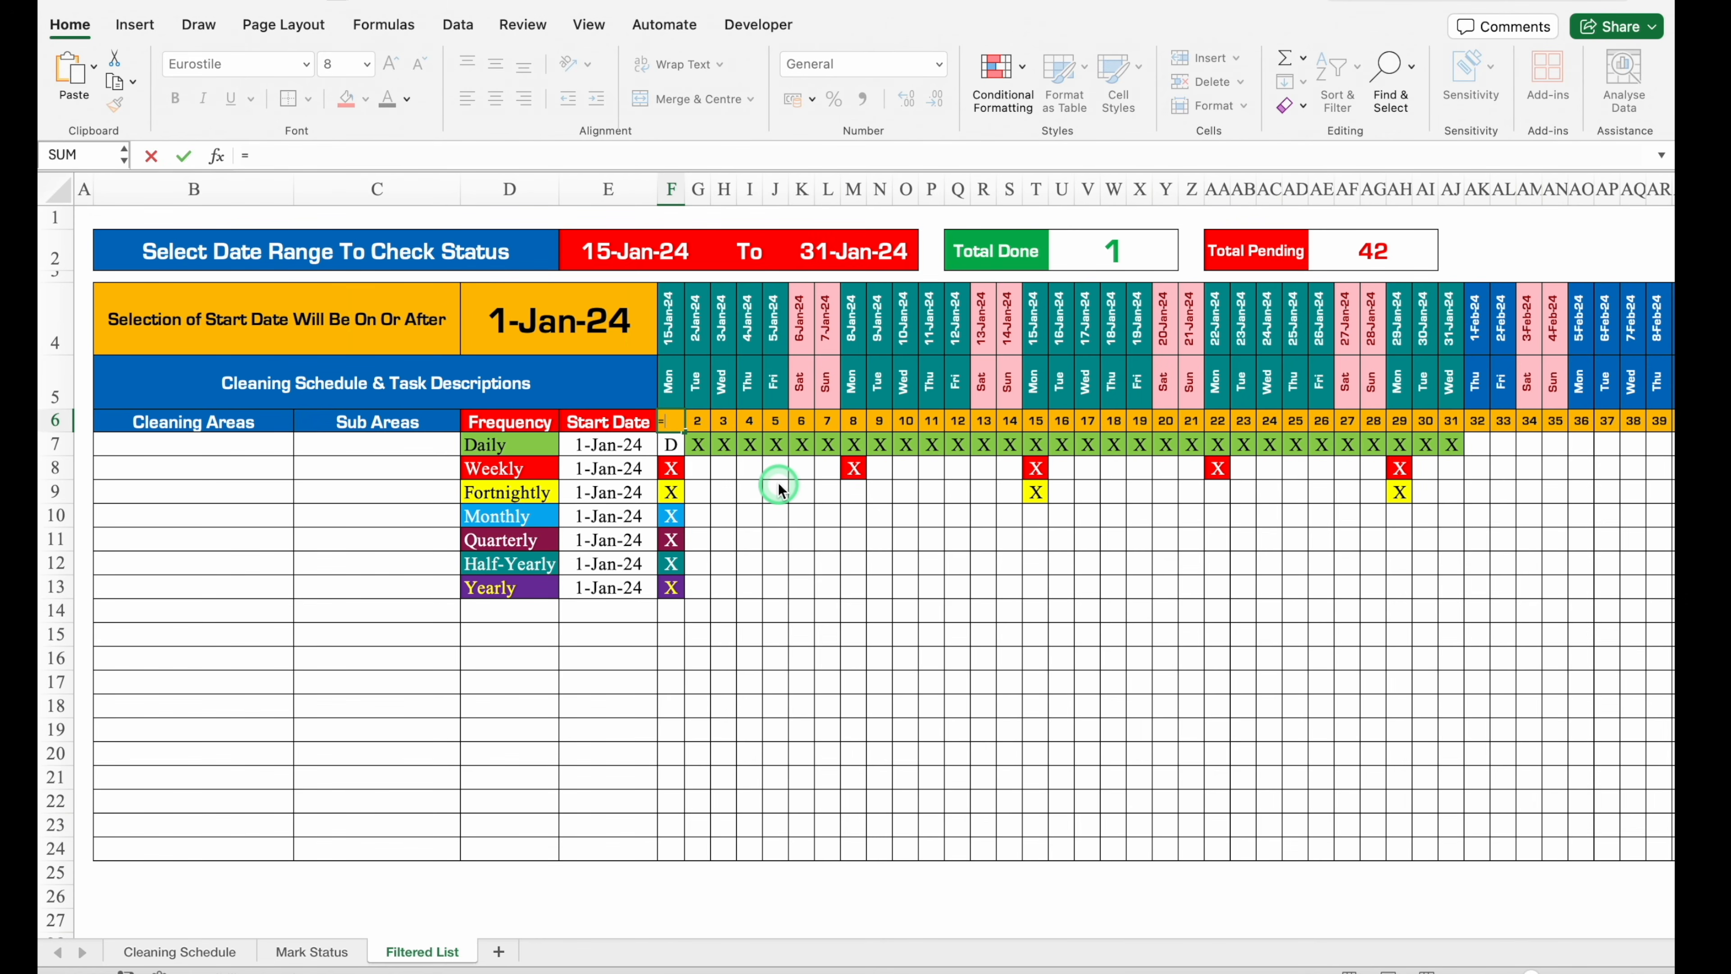
type("Hloo")
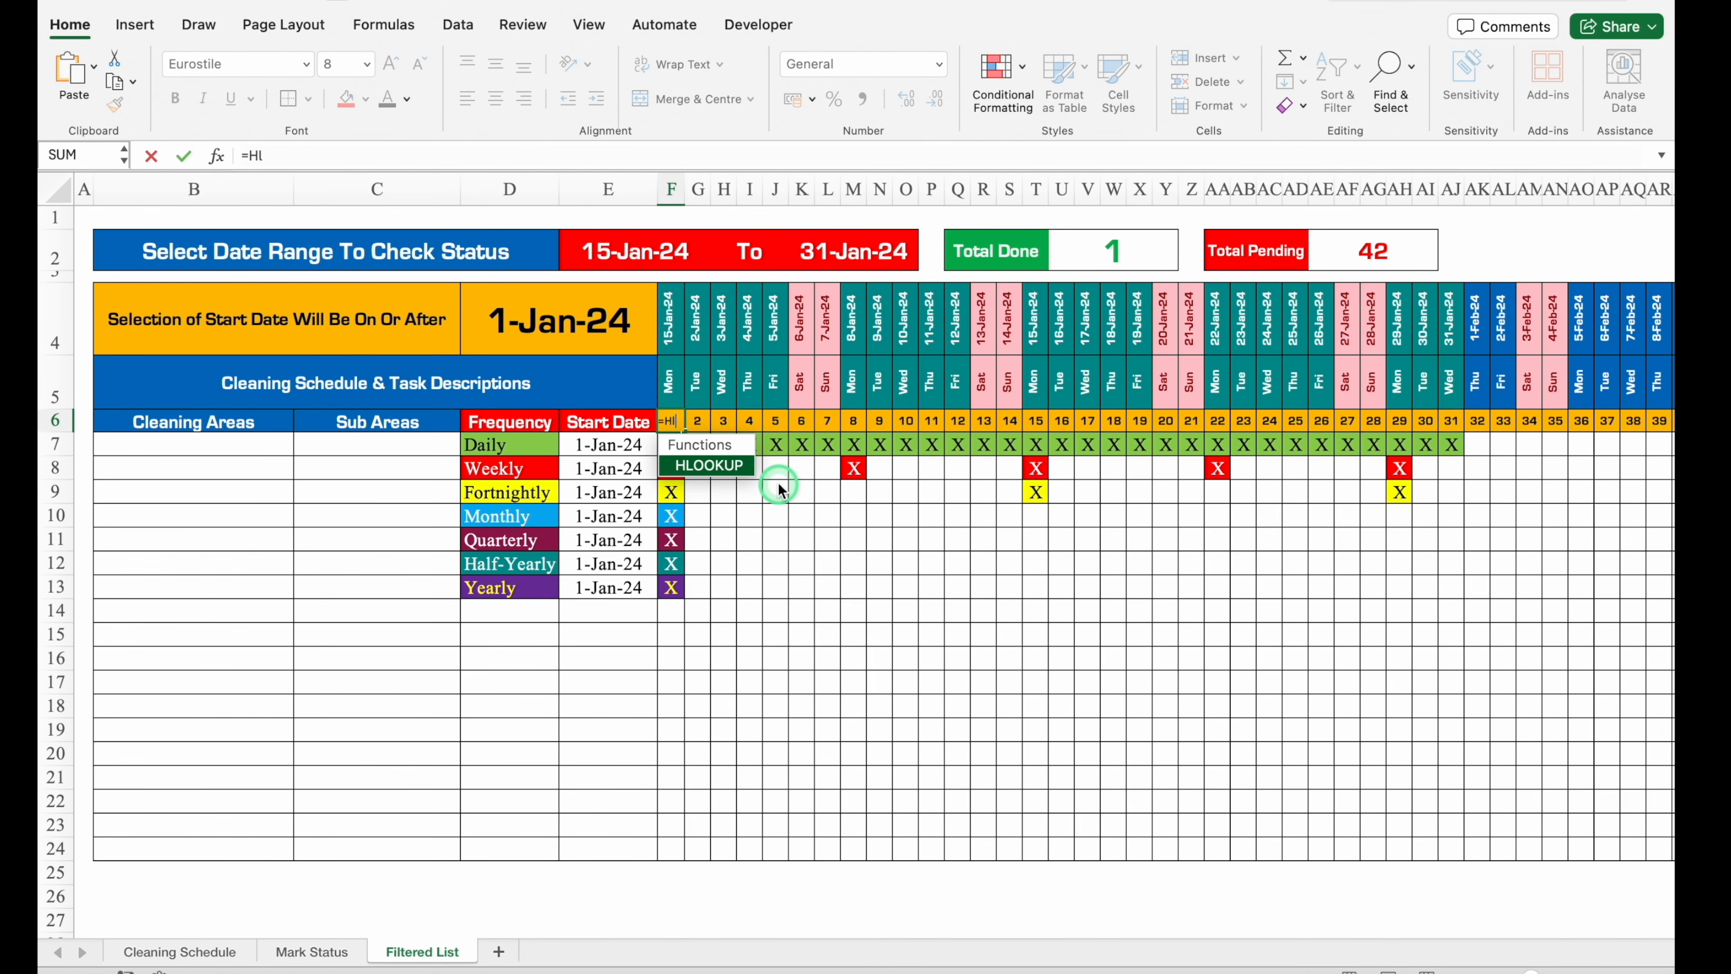
double_click(736, 467)
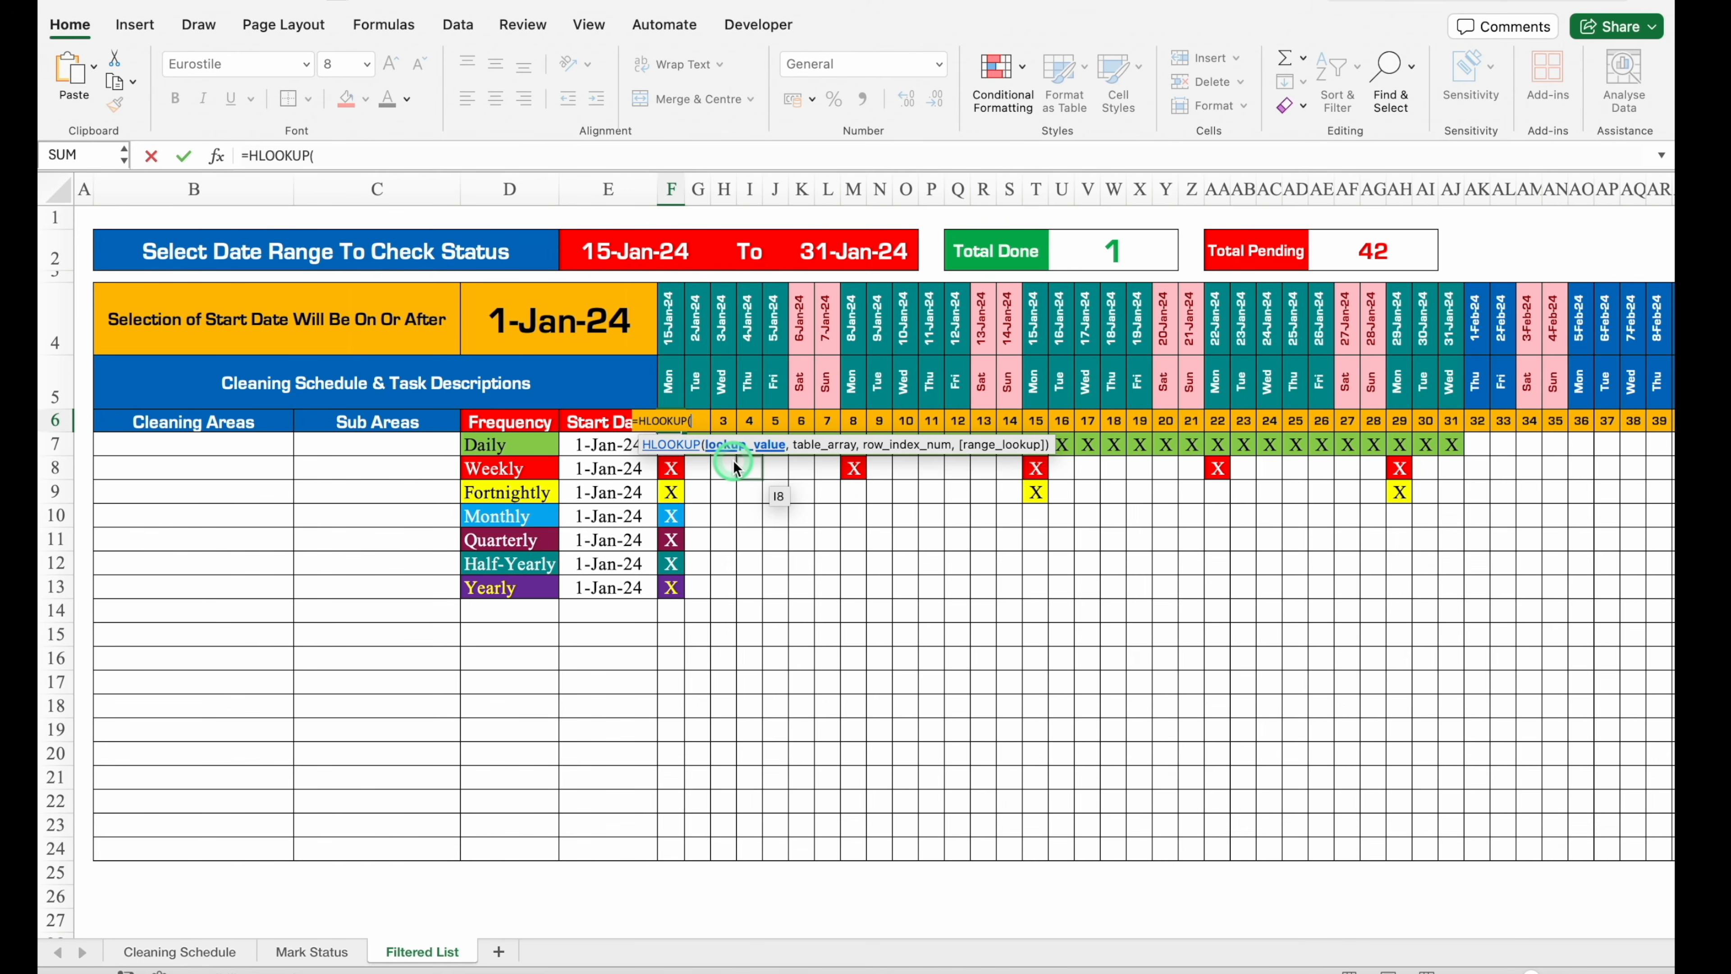
left_click(672, 319)
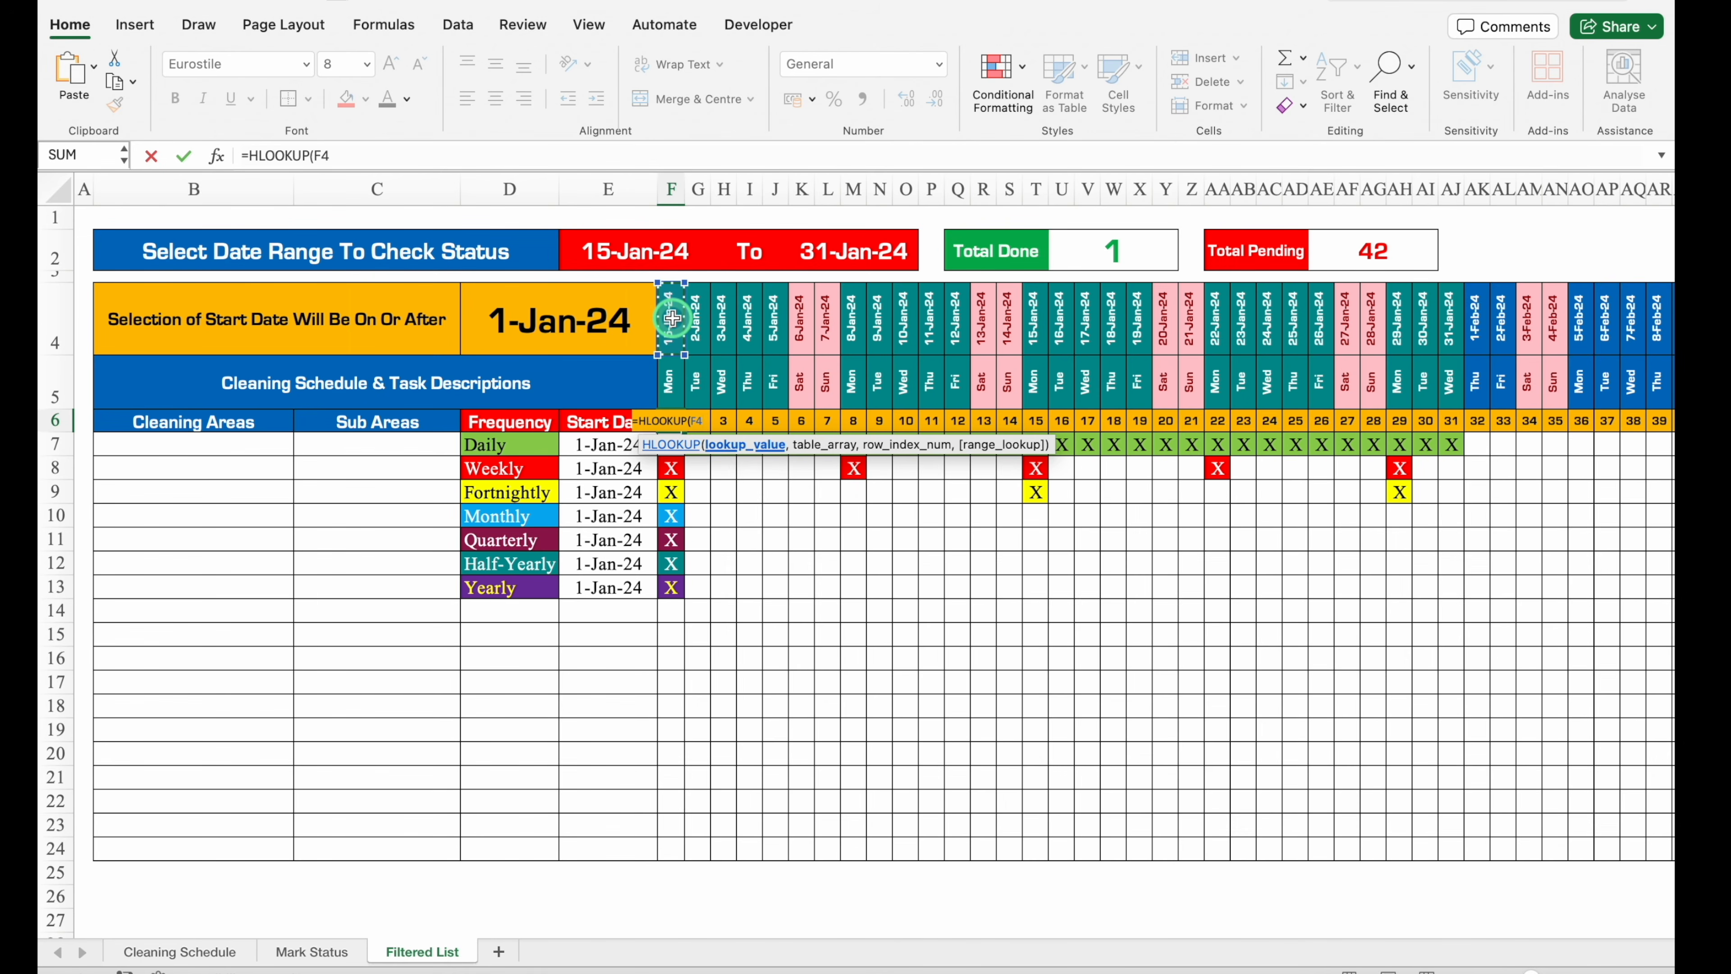
type(",")
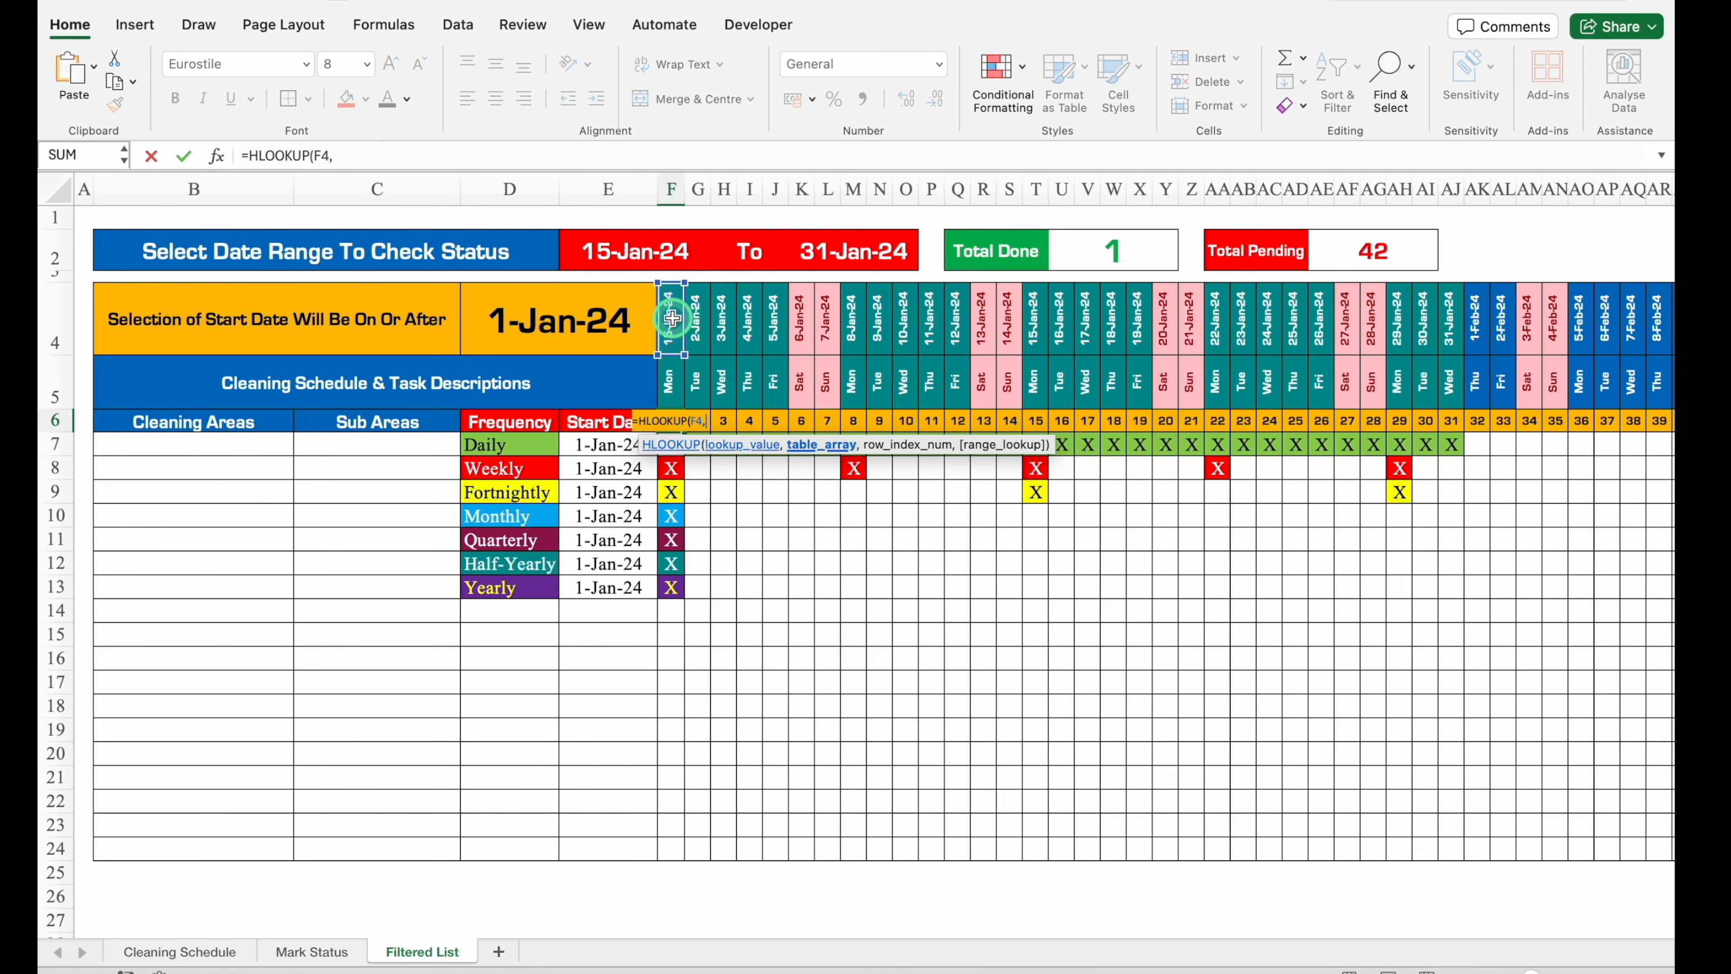
Add 'Cleaning Schedule'!$F$4:$NG$5 as the HLOOKUP table array and 3 as the row index, closing the function.
left_click(217, 951)
left_click_drag(1527, 929, 40, 826)
left_click(672, 323)
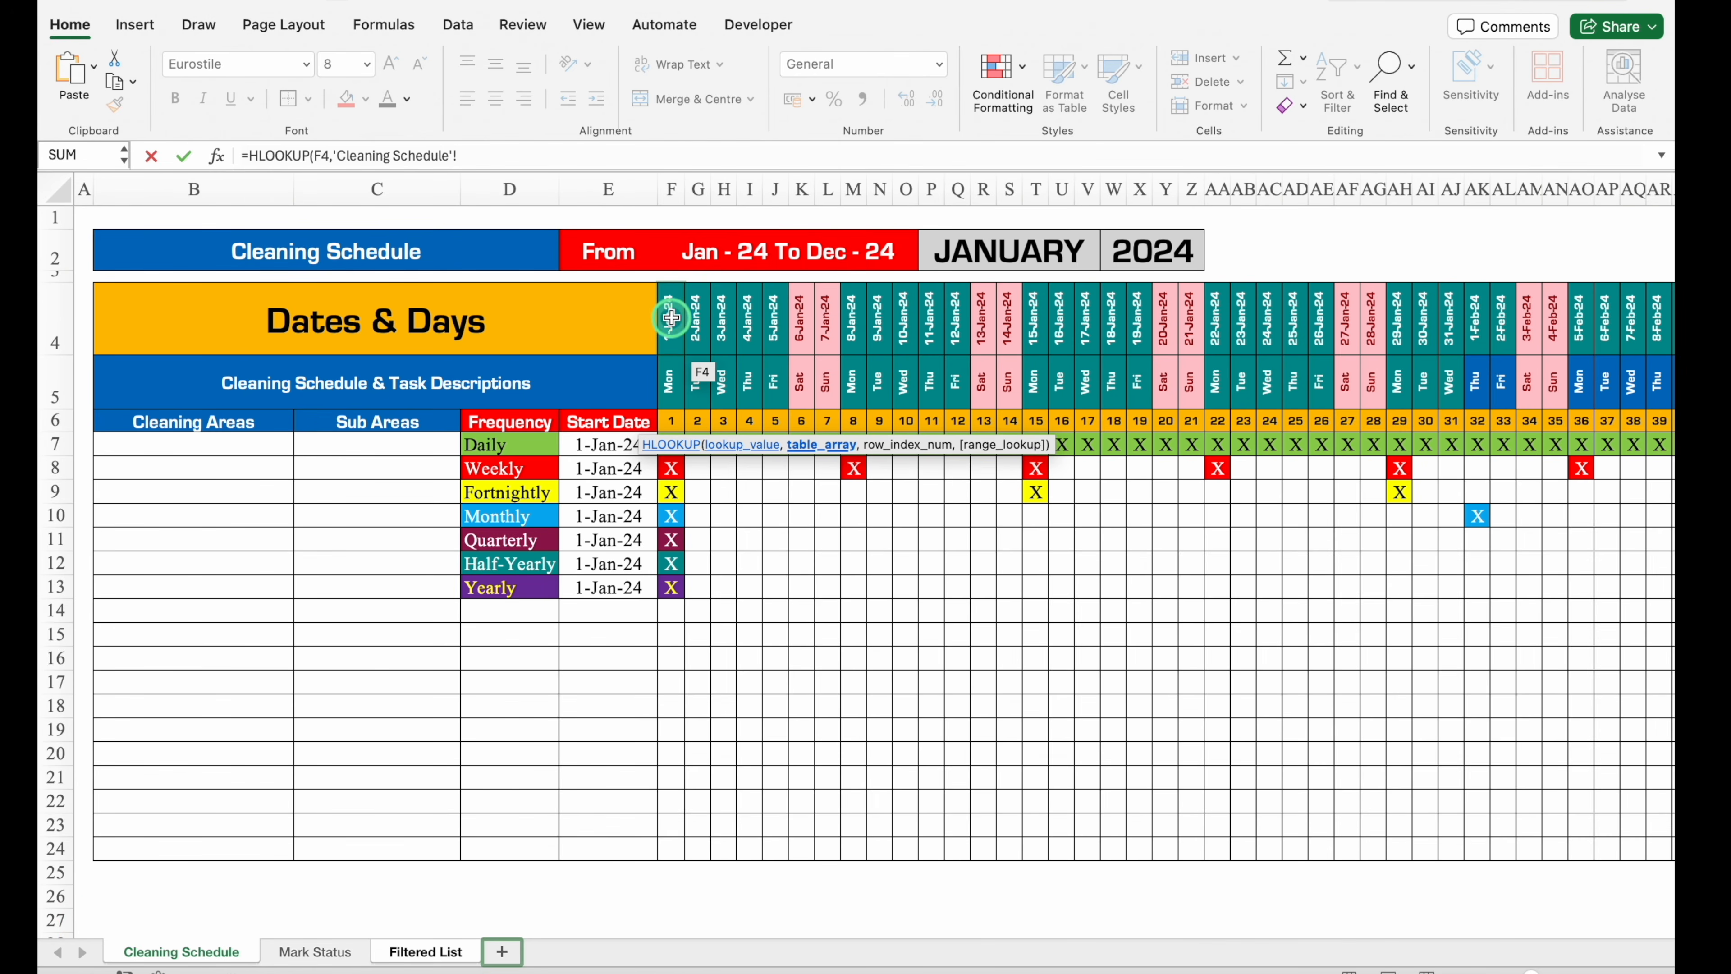
left_click_drag(671, 323, 1538, 380)
key("F4")
type(",3")
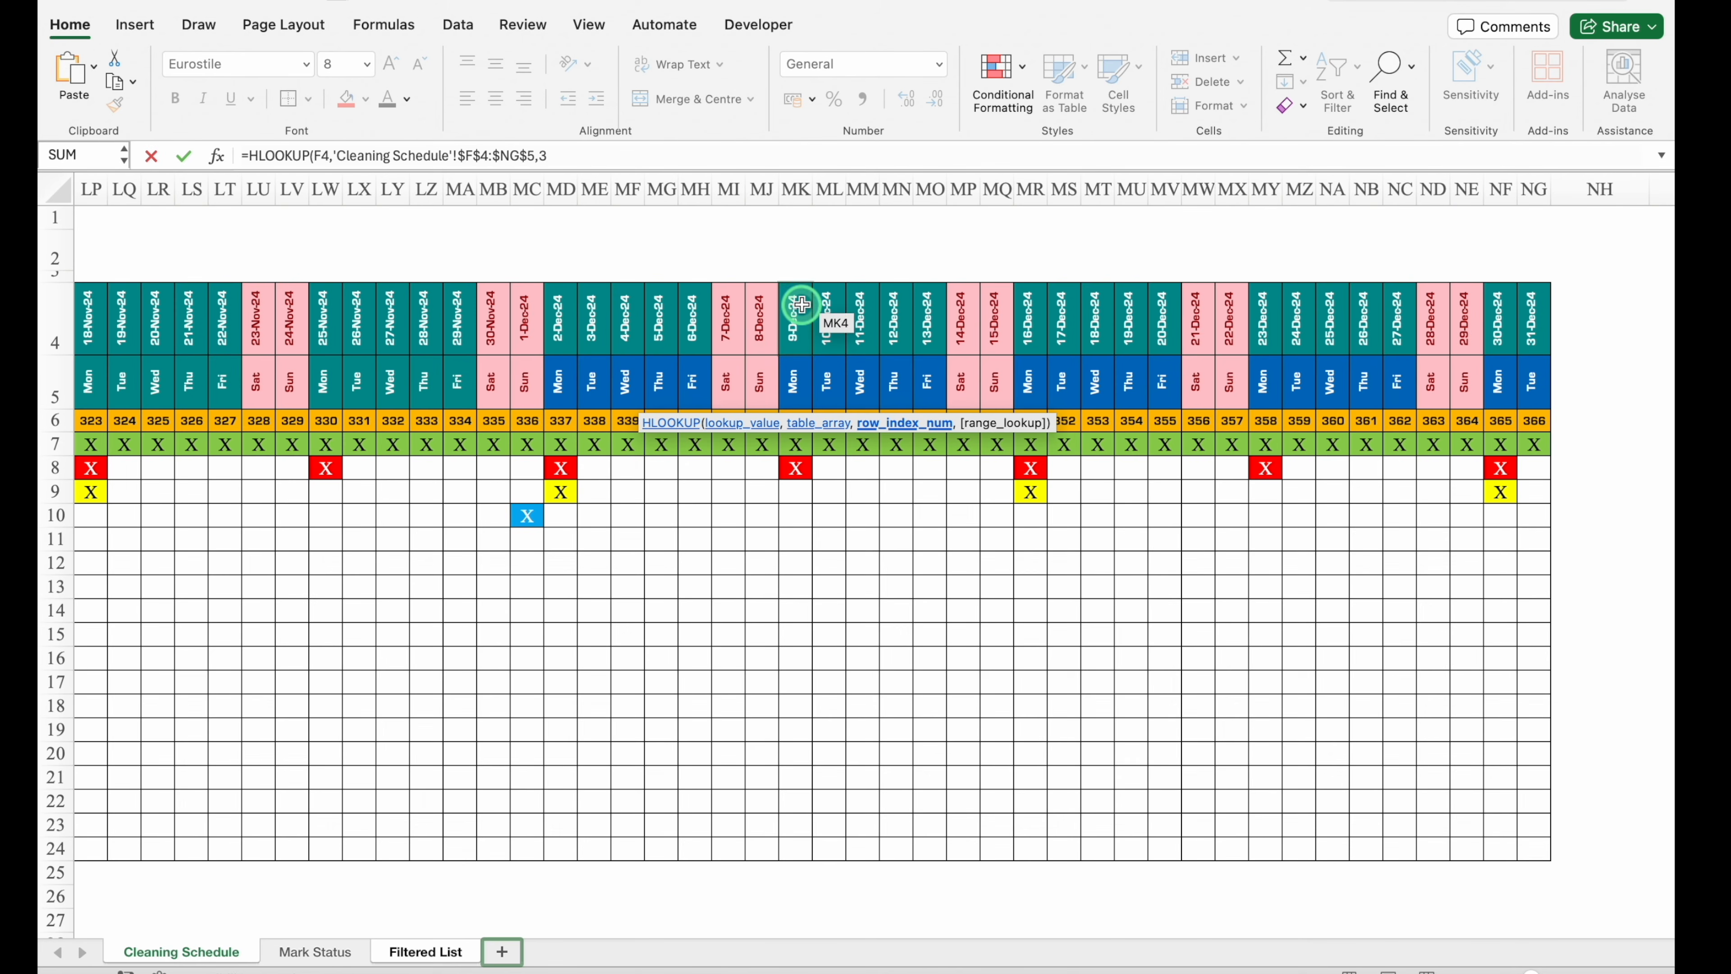
type(")")
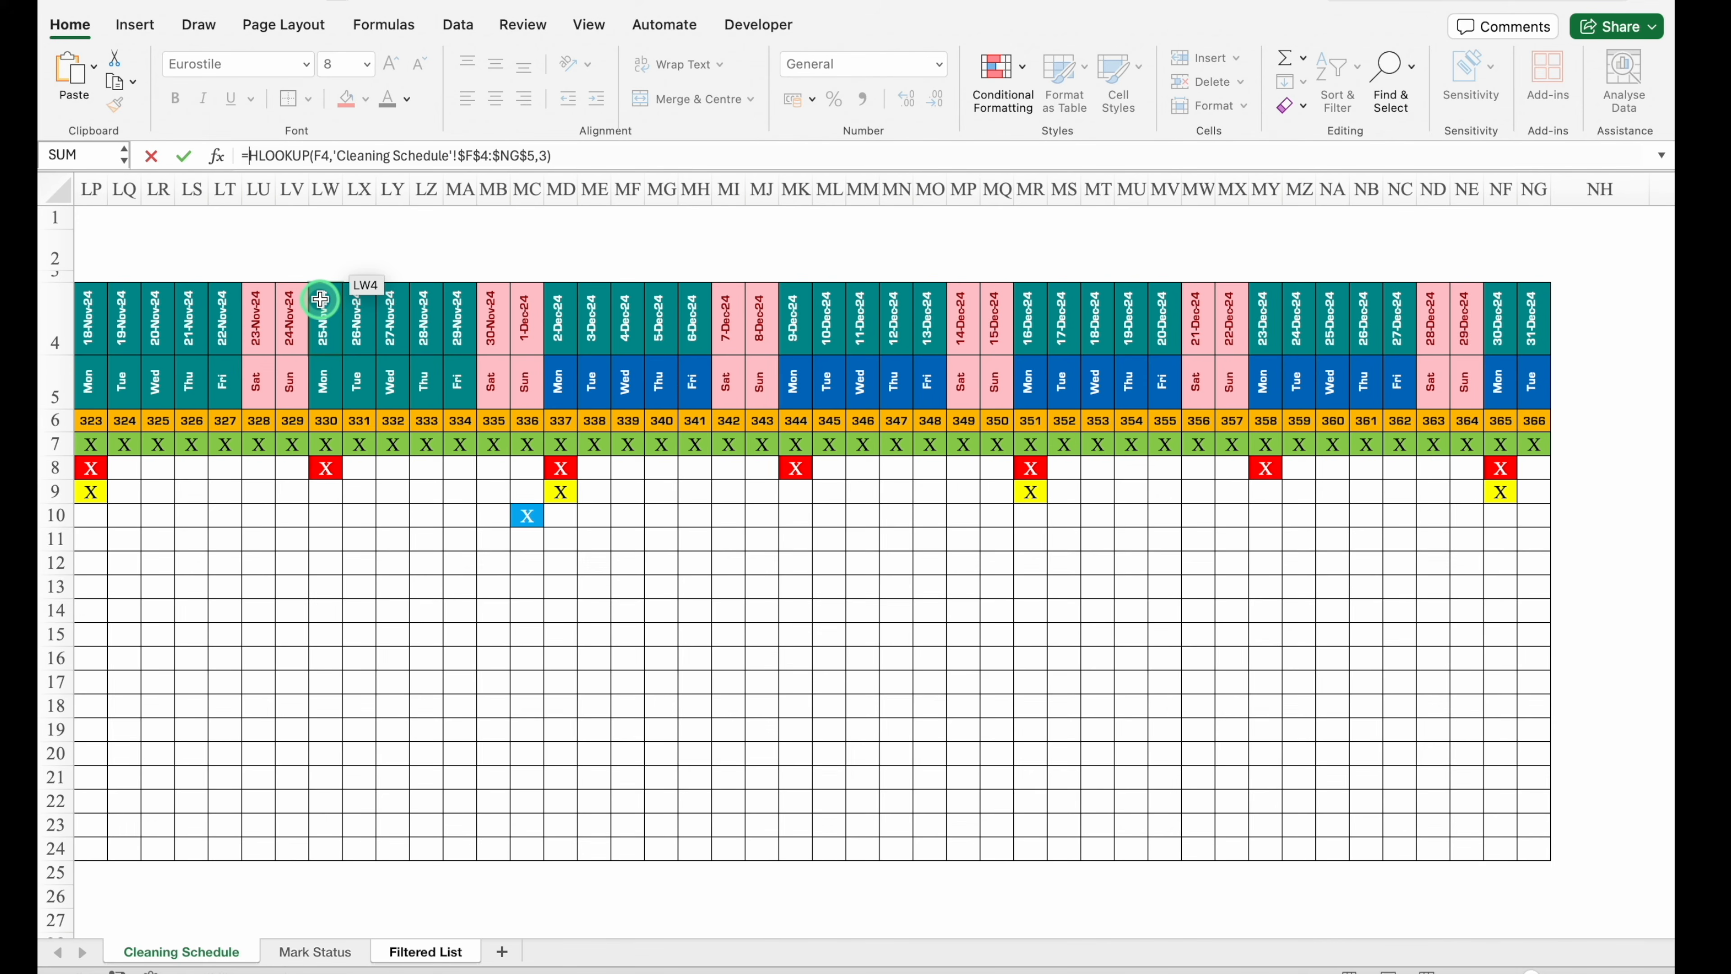
Wrap the HLOOKUP in IFERROR with "" as fallback, completing F6 as =IFERROR(HLOOKUP(F4,'Cleaning Schedule'!$F$4:$NG$6,3),"").
type("IFERROR(")
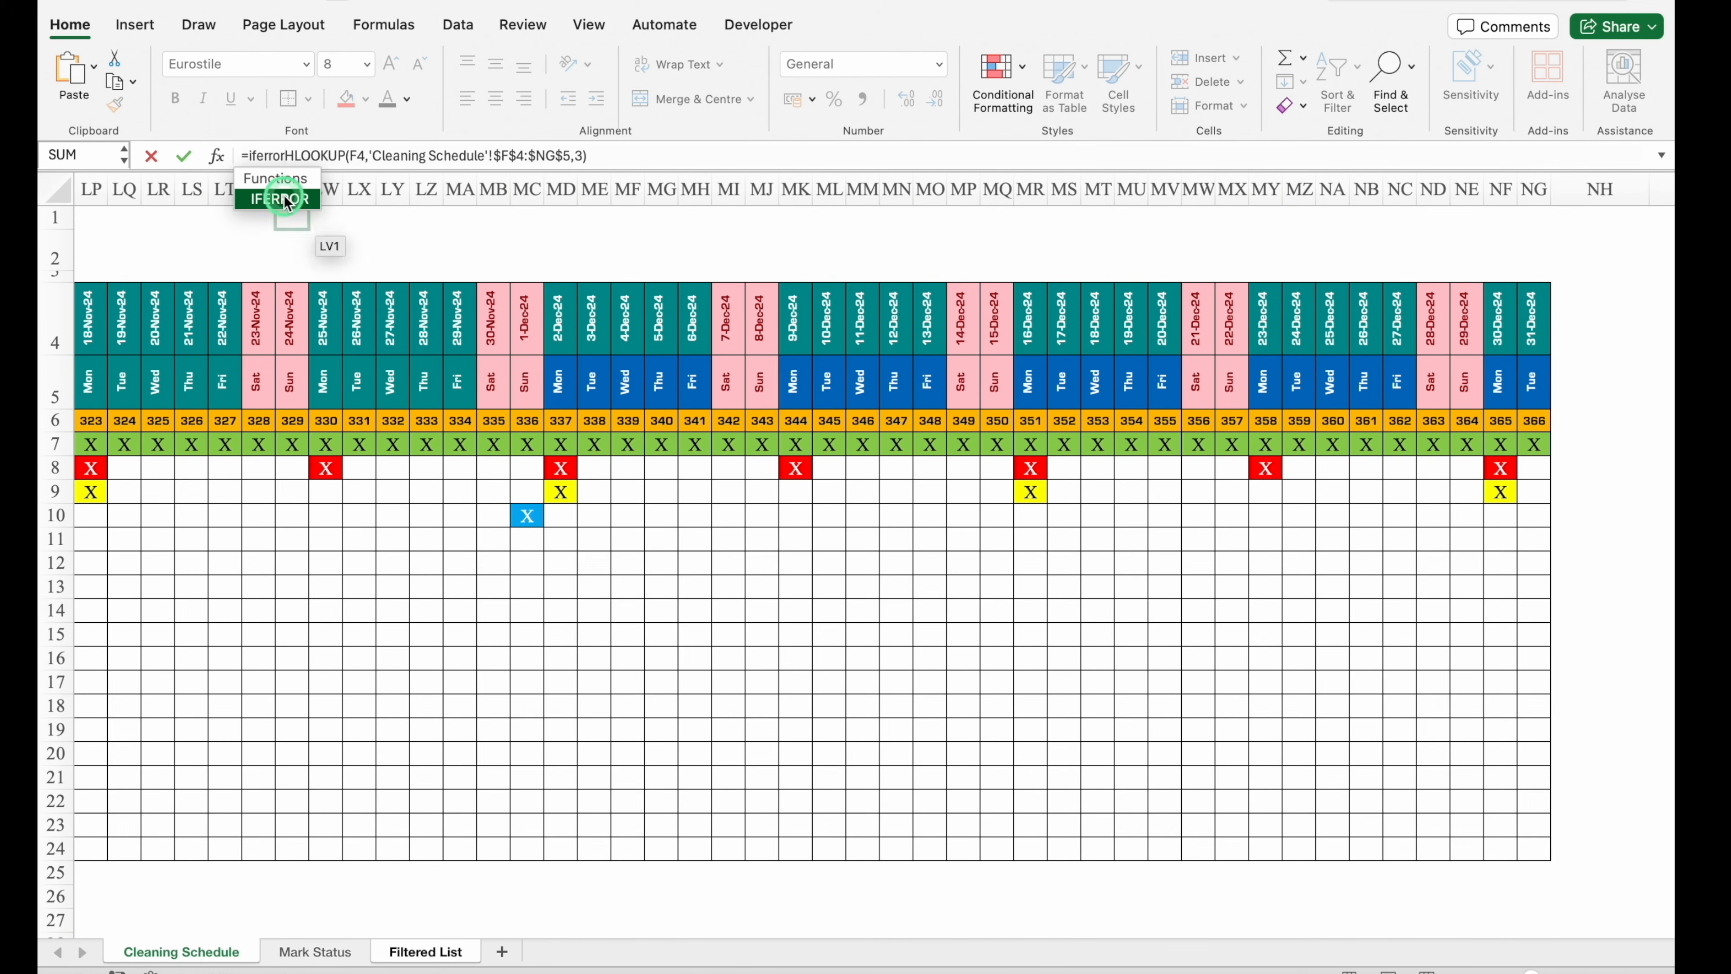
left_click(637, 151)
left_click(748, 311)
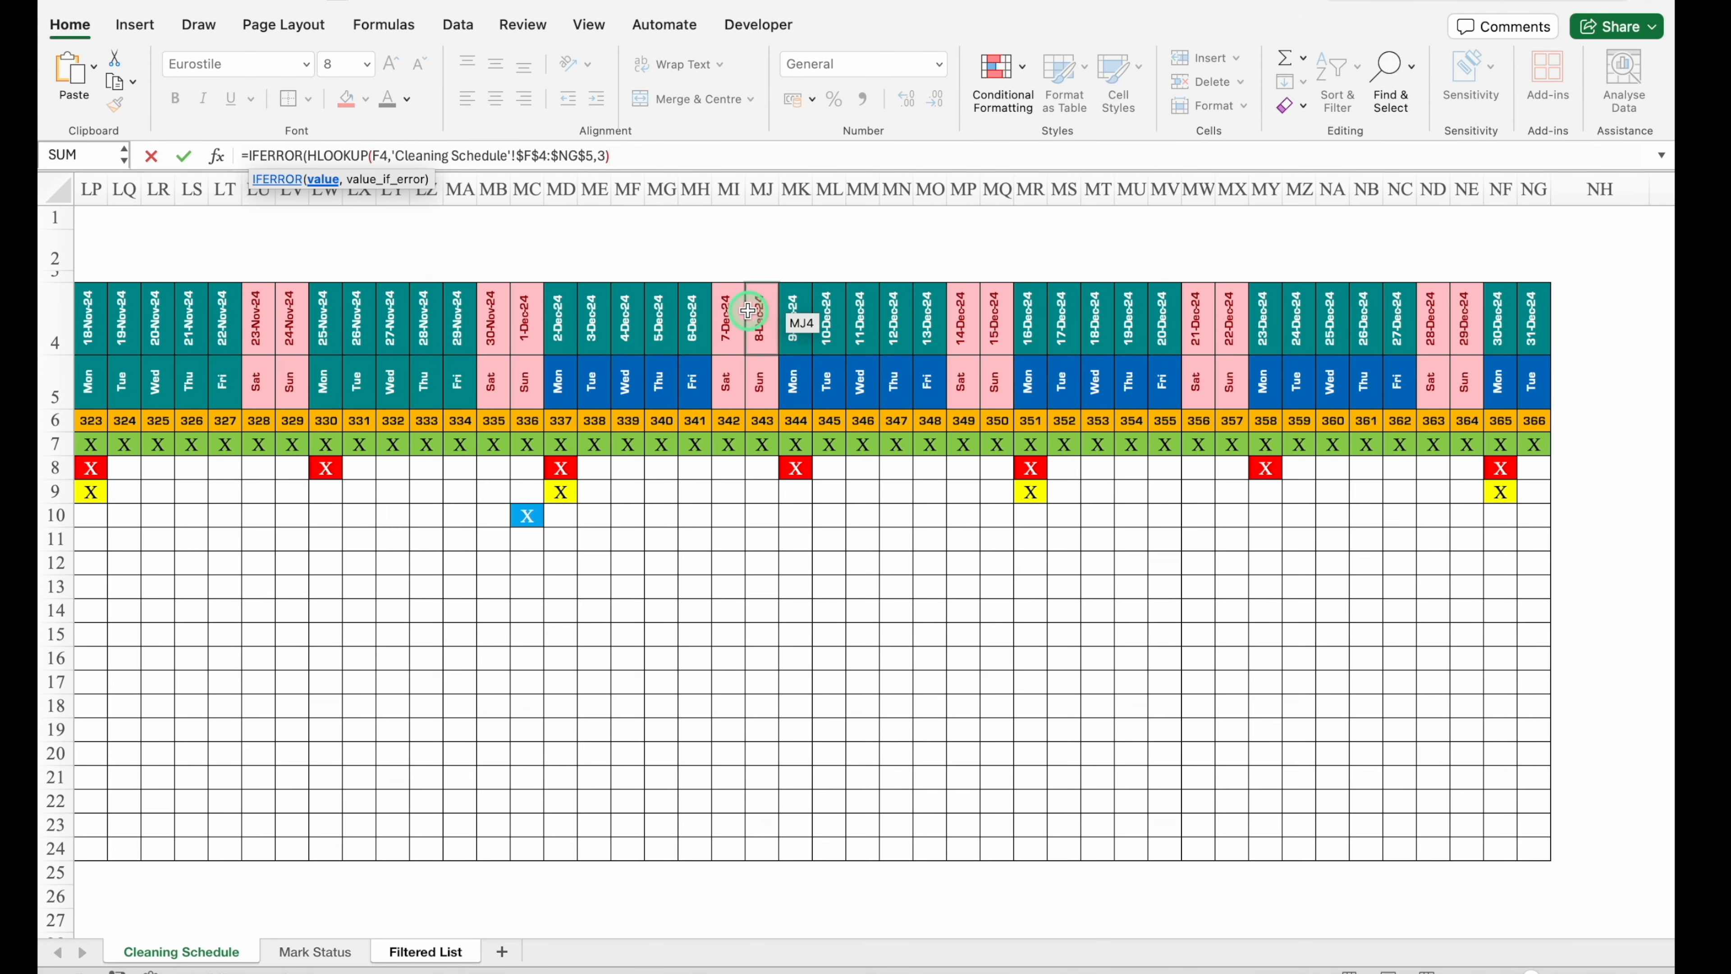
type(",\"\")")
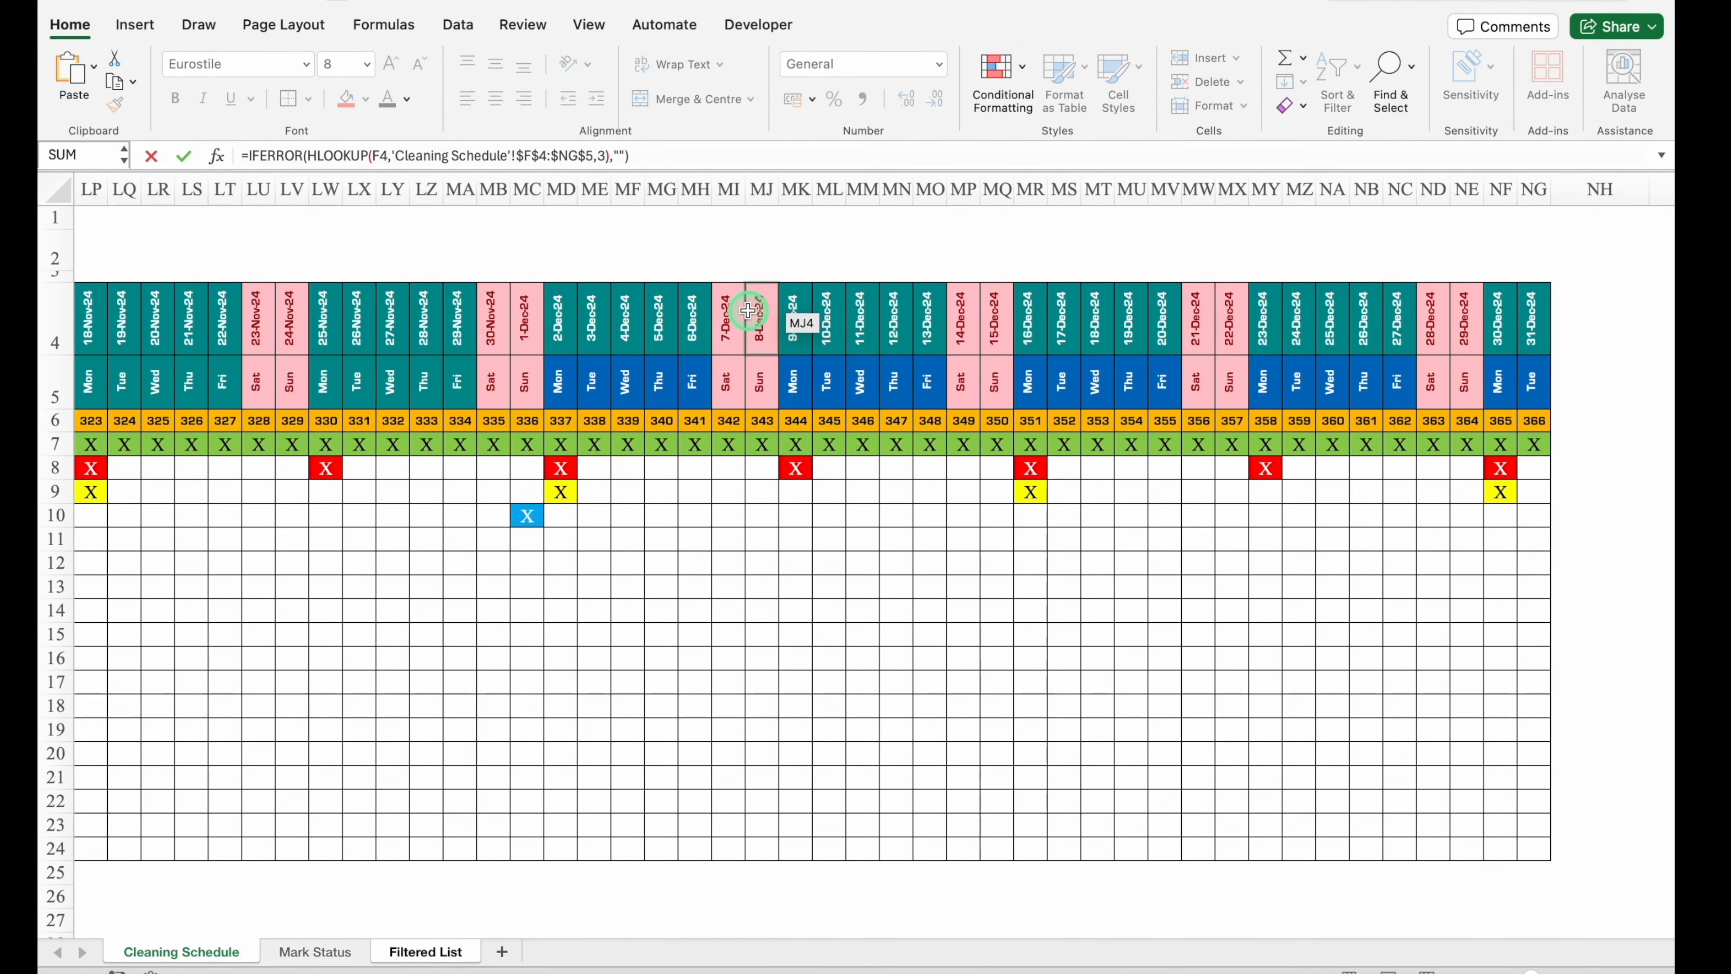
key("Return")
left_click(671, 319)
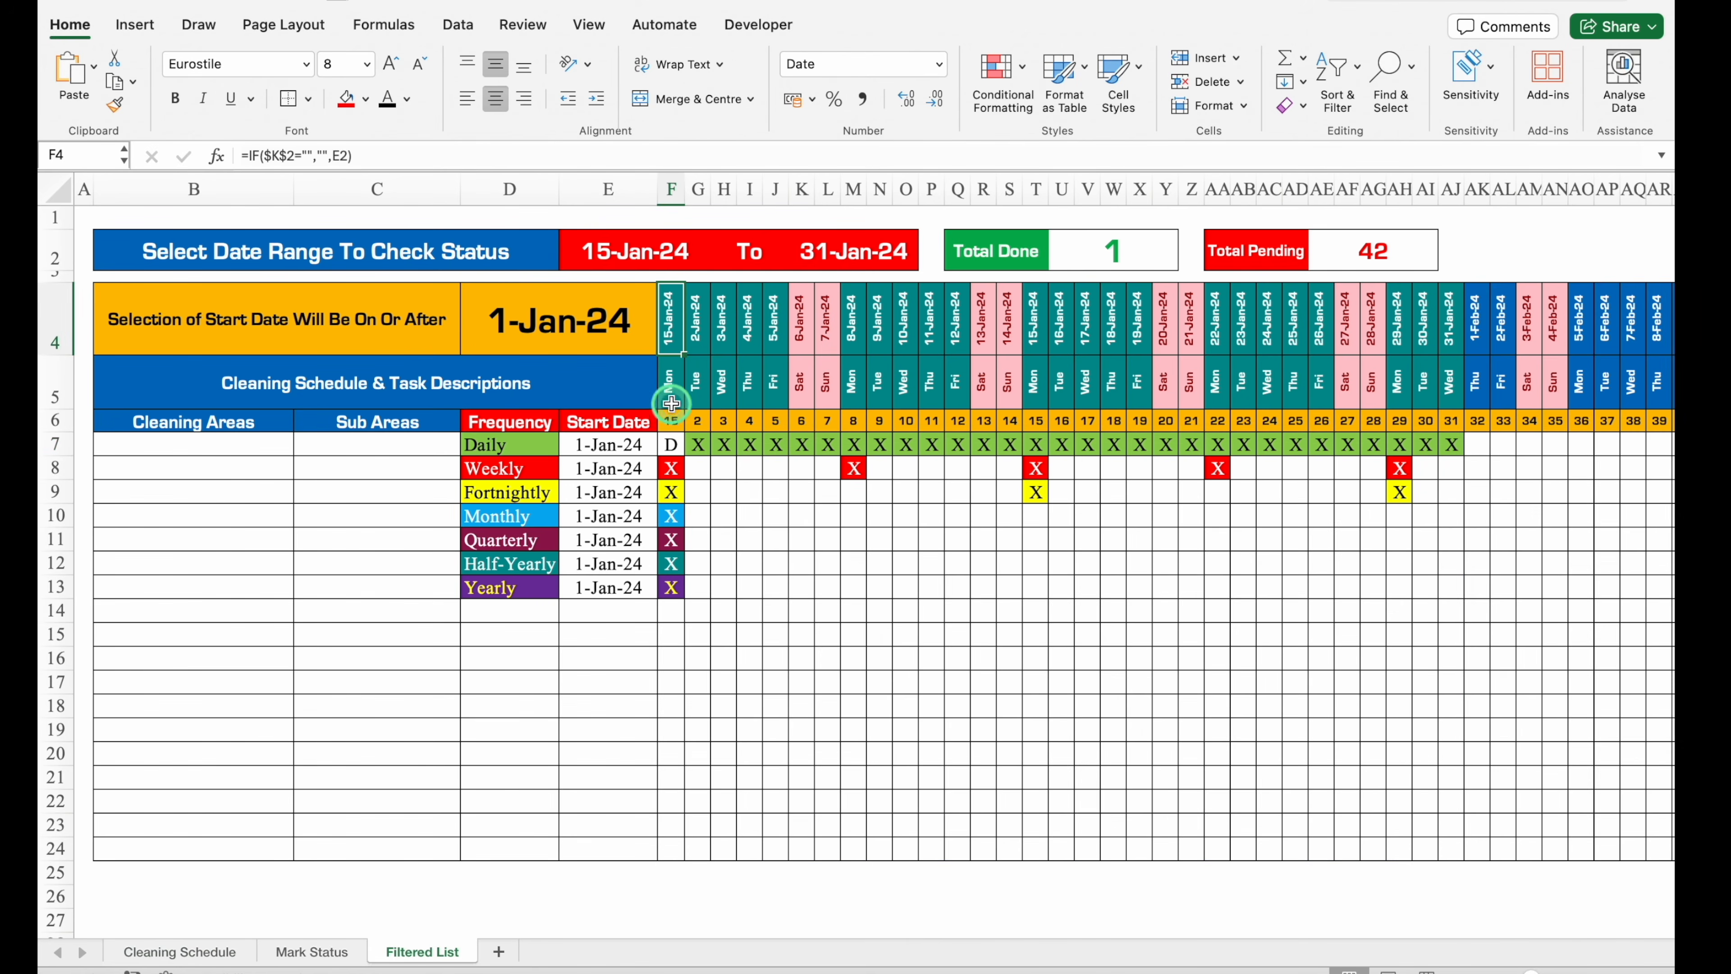
Fill the IFERROR HLOOKUP formula from F6 across row 6 to NG6.
left_click(672, 421)
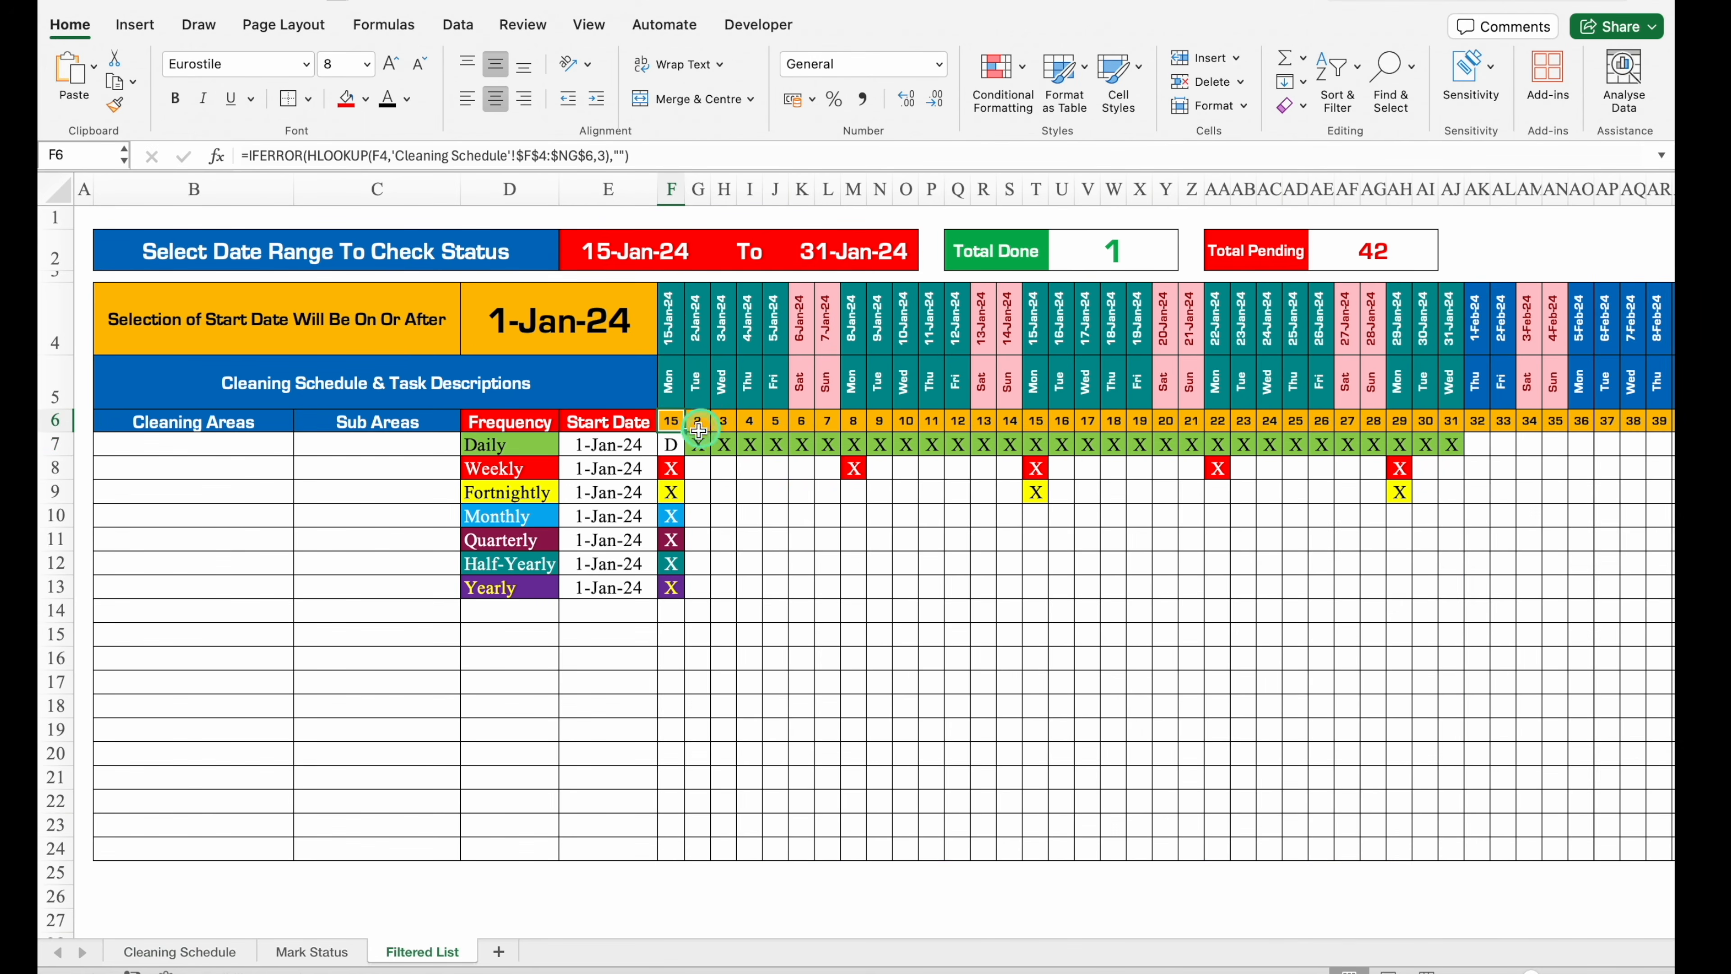
left_click_drag(685, 433, 1668, 423)
left_click_drag(1590, 927, 213, 839)
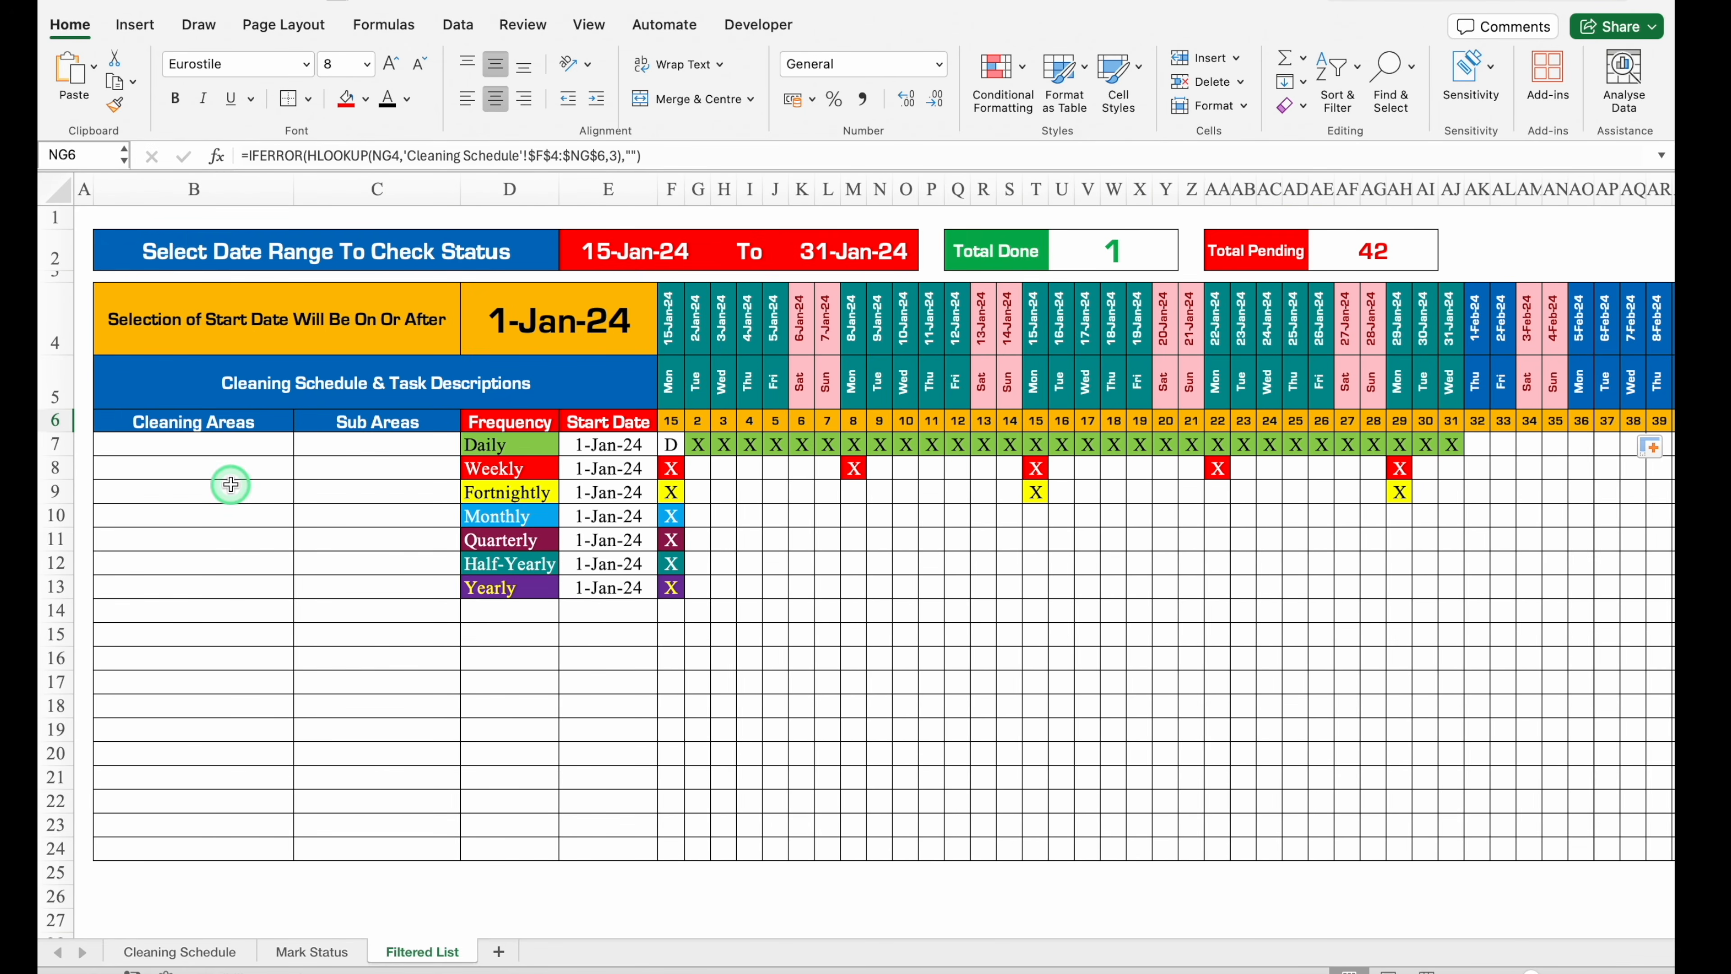